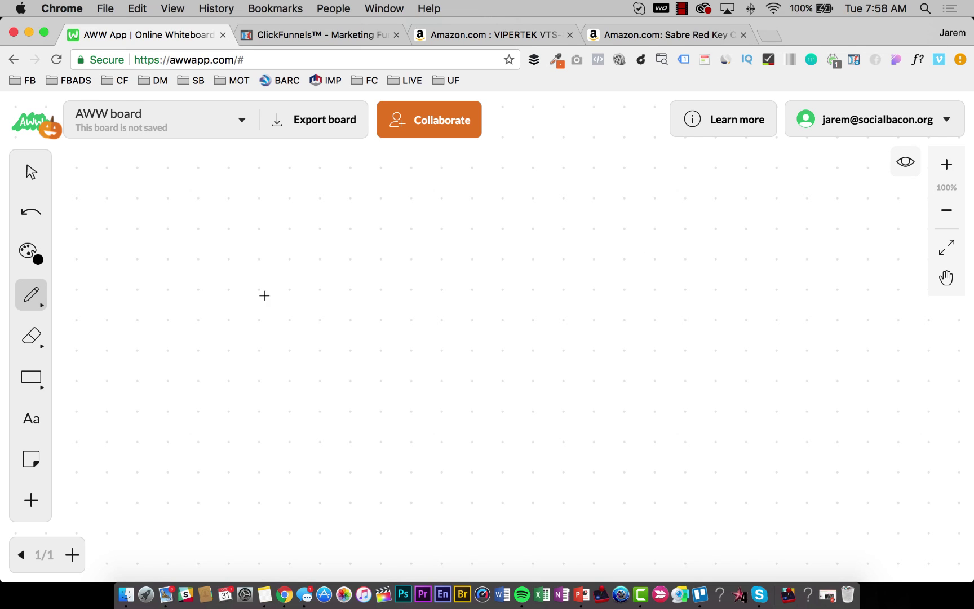
Switch the AWW App drawing tool from the plain pen to the Marker (M).
{"action": "left_click", "coordinate": [47, 296]}
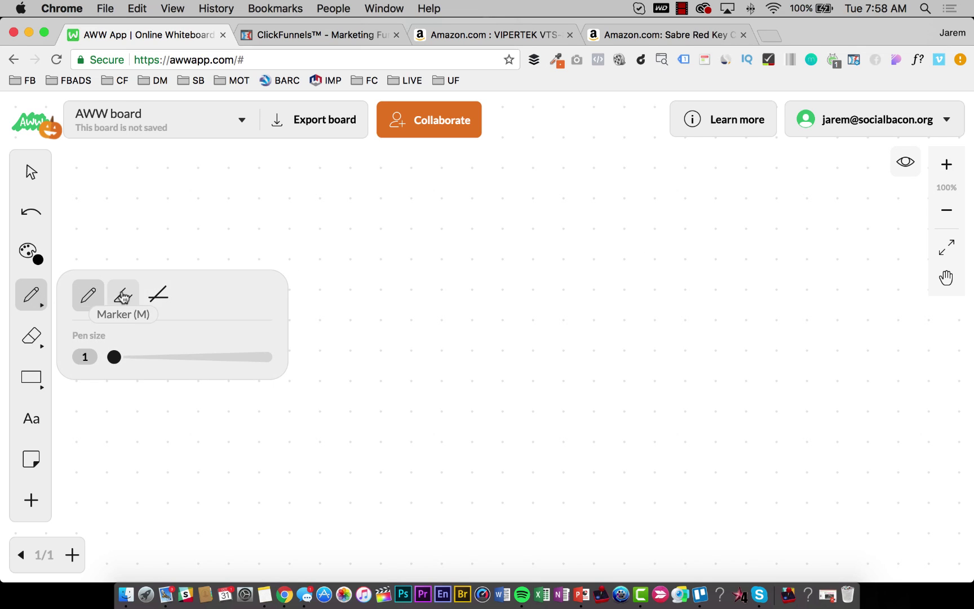
{"action": "left_click", "coordinate": [122, 294]}
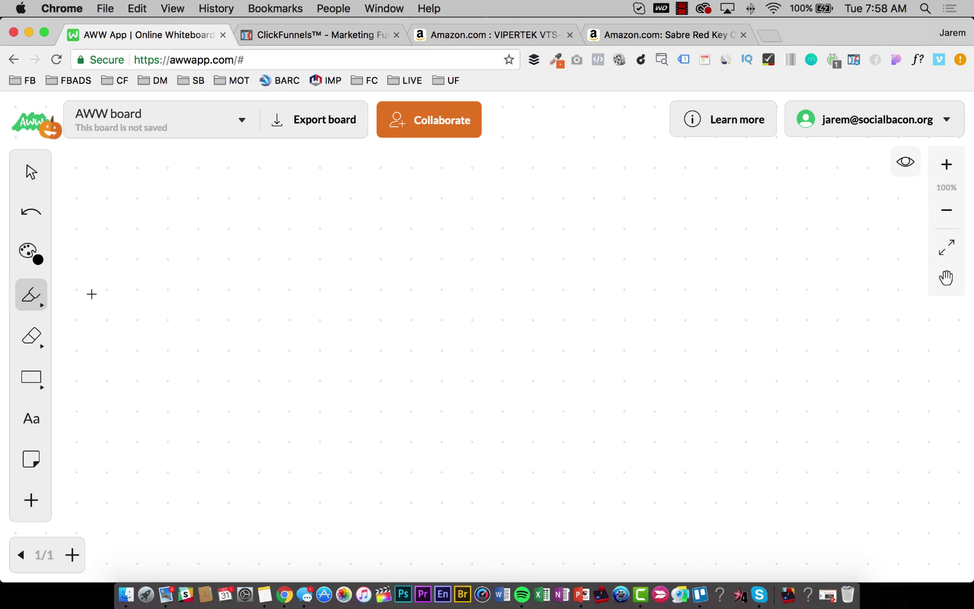
Sketch ADS with arrows leading to boxes labelled OFFER, UP and TY.
{"action": "mouse_move", "coordinate": [92, 291]}
{"action": "left_mouse_down"}
{"action": "mouse_move", "coordinate": [122, 283]}
{"action": "mouse_move", "coordinate": [104, 258]}
{"action": "mouse_move", "coordinate": [128, 271]}
{"action": "mouse_move", "coordinate": [128, 255]}
{"action": "mouse_move", "coordinate": [137, 265]}
{"action": "left_mouse_up"}
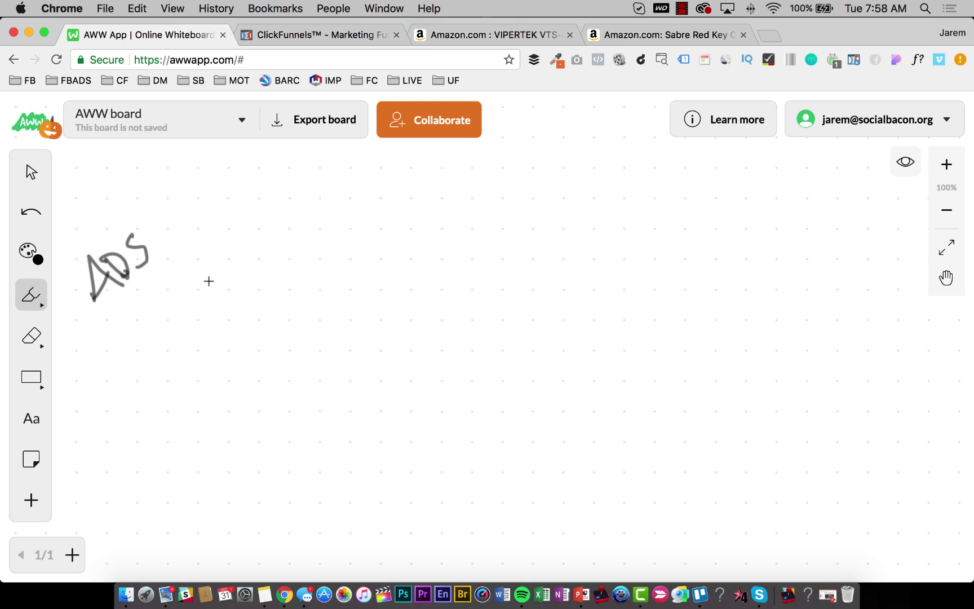
{"action": "mouse_move", "coordinate": [167, 265]}
{"action": "left_mouse_down"}
{"action": "mouse_move", "coordinate": [218, 264]}
{"action": "mouse_move", "coordinate": [201, 280]}
{"action": "left_mouse_up"}
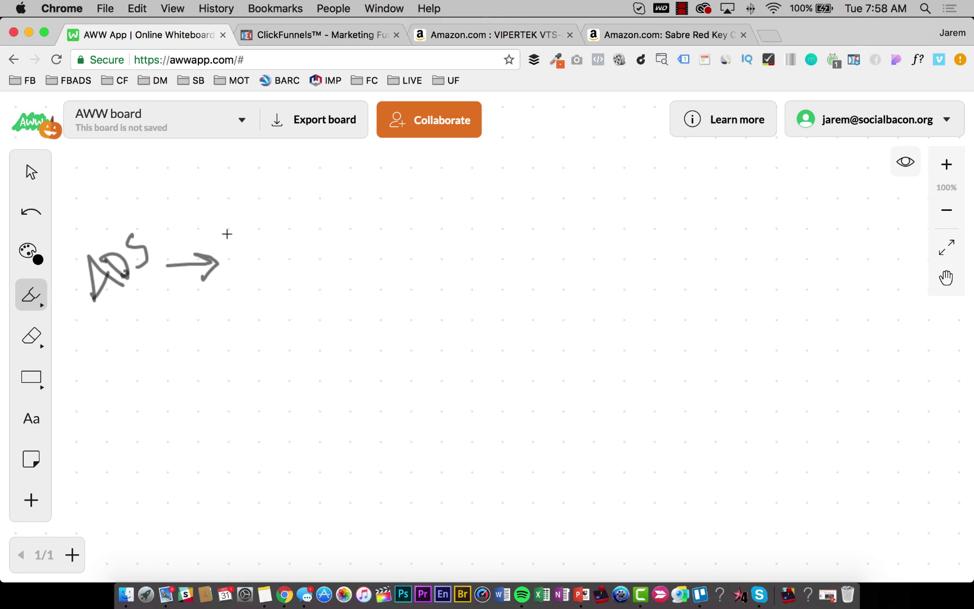
{"action": "mouse_move", "coordinate": [227, 226]}
{"action": "left_mouse_down"}
{"action": "mouse_move", "coordinate": [226, 309]}
{"action": "mouse_move", "coordinate": [300, 324]}
{"action": "mouse_move", "coordinate": [338, 315]}
{"action": "mouse_move", "coordinate": [333, 208]}
{"action": "mouse_move", "coordinate": [224, 216]}
{"action": "mouse_move", "coordinate": [225, 237]}
{"action": "left_mouse_up"}
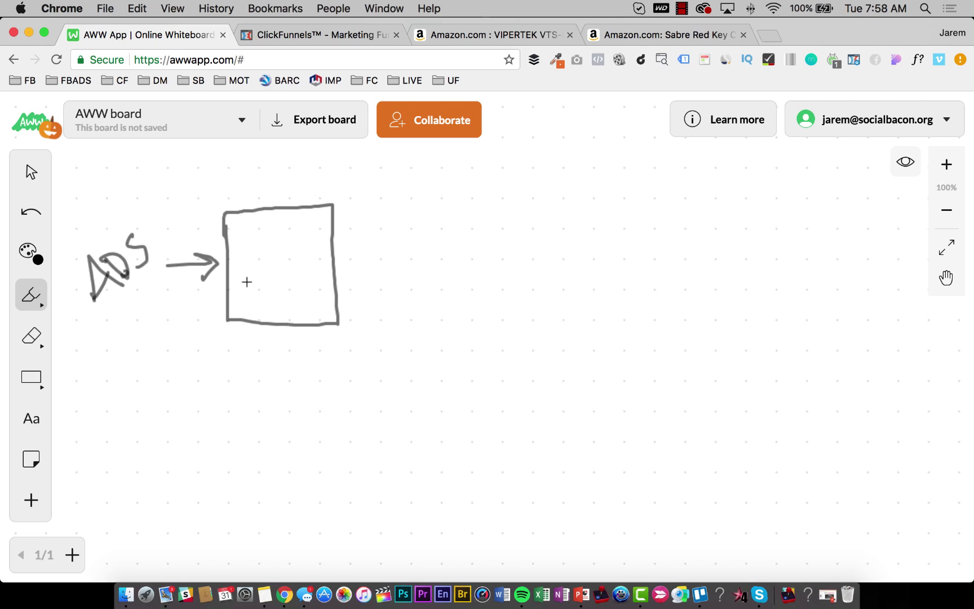
{"action": "mouse_move", "coordinate": [251, 275]}
{"action": "left_mouse_down"}
{"action": "mouse_move", "coordinate": [248, 285]}
{"action": "mouse_move", "coordinate": [270, 282]}
{"action": "mouse_move", "coordinate": [286, 252]}
{"action": "mouse_move", "coordinate": [304, 257]}
{"action": "mouse_move", "coordinate": [291, 238]}
{"action": "mouse_move", "coordinate": [317, 252]}
{"action": "left_mouse_up"}
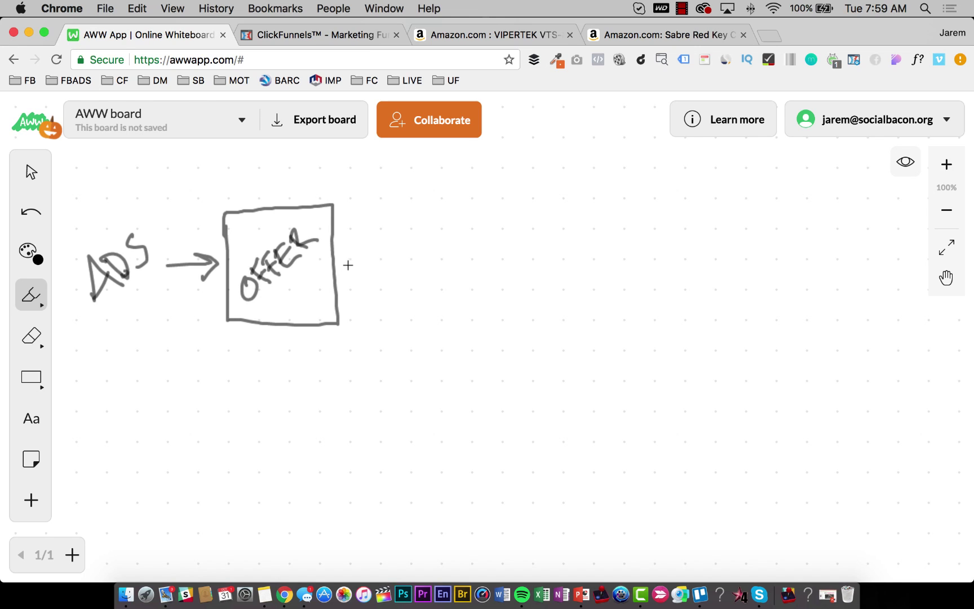
{"action": "mouse_move", "coordinate": [344, 265]}
{"action": "left_mouse_down"}
{"action": "mouse_move", "coordinate": [379, 259]}
{"action": "mouse_move", "coordinate": [371, 282]}
{"action": "left_mouse_up"}
{"action": "mouse_move", "coordinate": [394, 219]}
{"action": "left_mouse_down"}
{"action": "mouse_move", "coordinate": [397, 307]}
{"action": "mouse_move", "coordinate": [474, 317]}
{"action": "mouse_move", "coordinate": [482, 257]}
{"action": "mouse_move", "coordinate": [465, 213]}
{"action": "mouse_move", "coordinate": [395, 214]}
{"action": "left_mouse_up"}
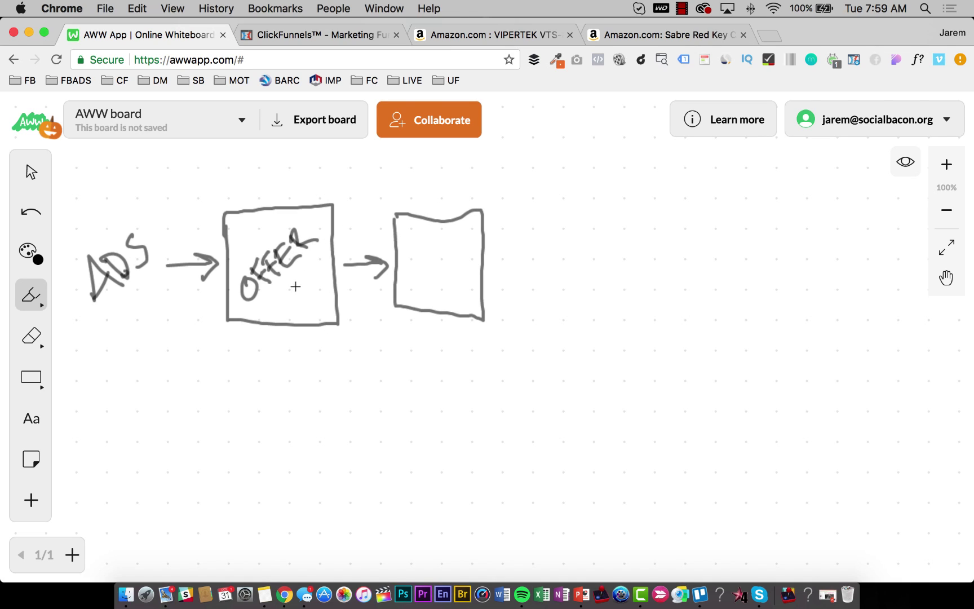
{"action": "mouse_move", "coordinate": [407, 269]}
{"action": "left_mouse_down"}
{"action": "mouse_move", "coordinate": [435, 283]}
{"action": "mouse_move", "coordinate": [433, 254]}
{"action": "mouse_move", "coordinate": [453, 276]}
{"action": "mouse_move", "coordinate": [446, 248]}
{"action": "mouse_move", "coordinate": [530, 257]}
{"action": "mouse_move", "coordinate": [528, 274]}
{"action": "left_mouse_up"}
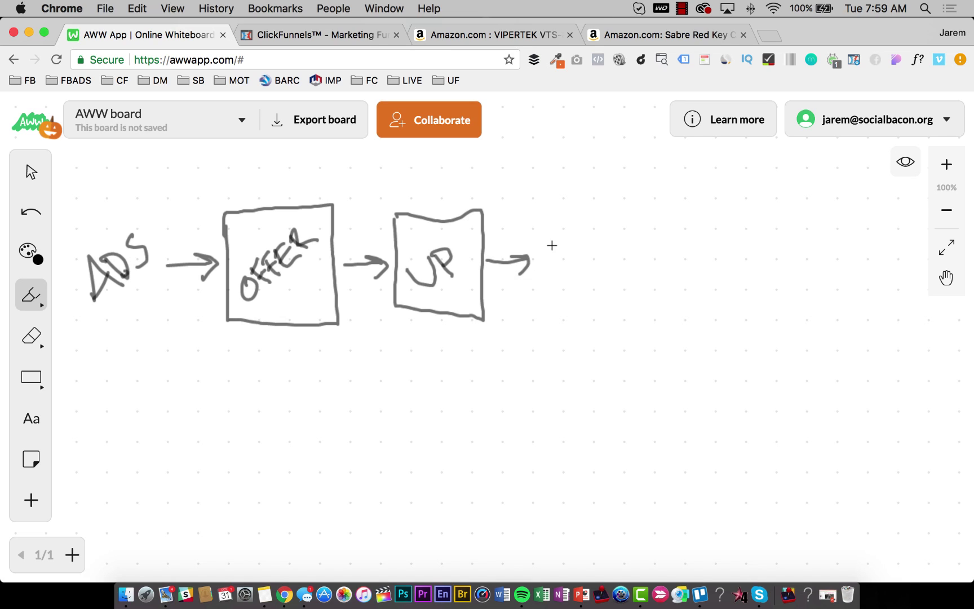
{"action": "mouse_move", "coordinate": [532, 227]}
{"action": "left_mouse_down"}
{"action": "mouse_move", "coordinate": [533, 282]}
{"action": "mouse_move", "coordinate": [609, 297]}
{"action": "mouse_move", "coordinate": [574, 224]}
{"action": "mouse_move", "coordinate": [532, 226]}
{"action": "left_mouse_up"}
{"action": "left_click_drag", "start_coordinate": [546, 263], "coordinate": [566, 253]}
{"action": "mouse_move", "coordinate": [556, 256]}
{"action": "left_mouse_down"}
{"action": "mouse_move", "coordinate": [564, 275]}
{"action": "mouse_move", "coordinate": [579, 262]}
{"action": "mouse_move", "coordinate": [585, 275]}
{"action": "left_mouse_up"}
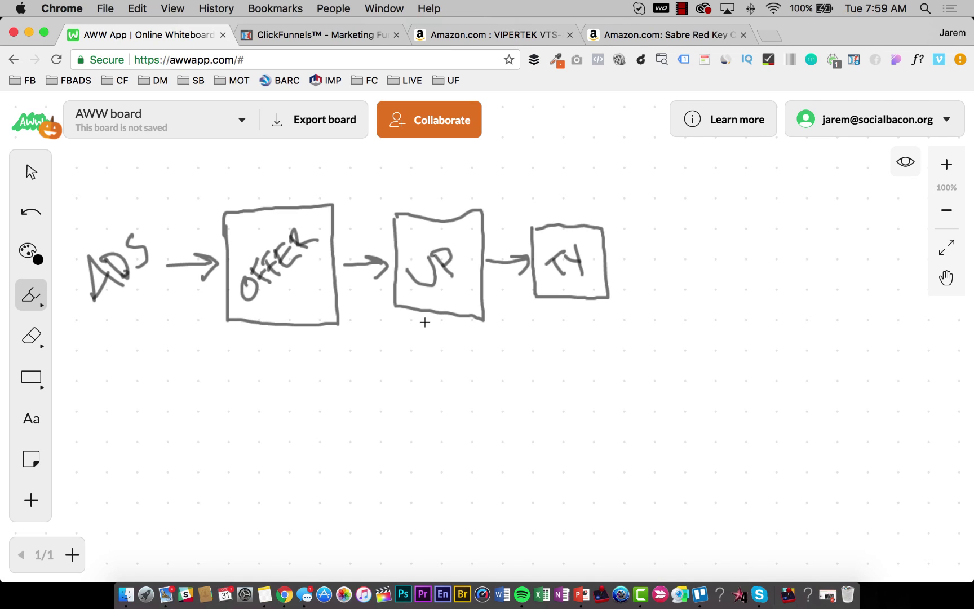
Add a curved arrow from UP to TY and number the pages 1, 2 and 3.
{"action": "mouse_move", "coordinate": [425, 322]}
{"action": "left_mouse_down"}
{"action": "mouse_move", "coordinate": [518, 332]}
{"action": "mouse_move", "coordinate": [555, 303]}
{"action": "mouse_move", "coordinate": [553, 324]}
{"action": "left_mouse_up"}
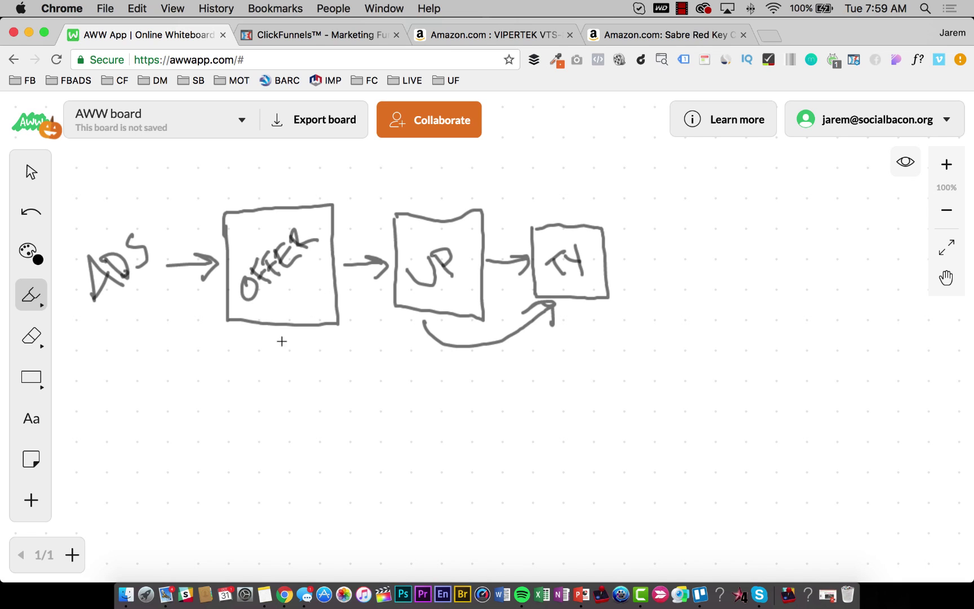
{"action": "left_click_drag", "start_coordinate": [281, 337], "coordinate": [287, 371]}
{"action": "mouse_move", "coordinate": [415, 359]}
{"action": "left_mouse_down"}
{"action": "mouse_move", "coordinate": [434, 355]}
{"action": "mouse_move", "coordinate": [457, 373]}
{"action": "left_mouse_up"}
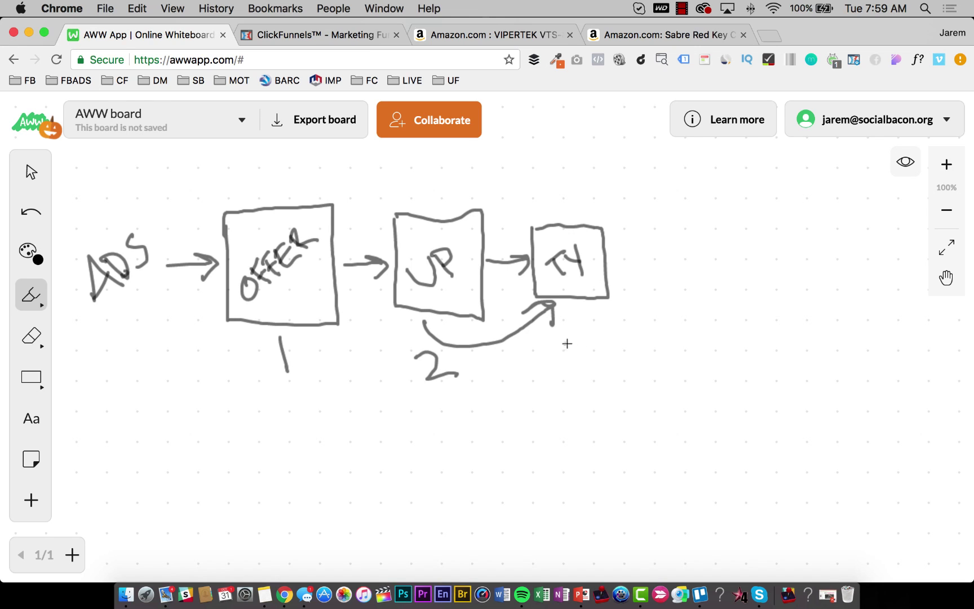
{"action": "left_click_drag", "start_coordinate": [564, 341], "coordinate": [566, 371]}
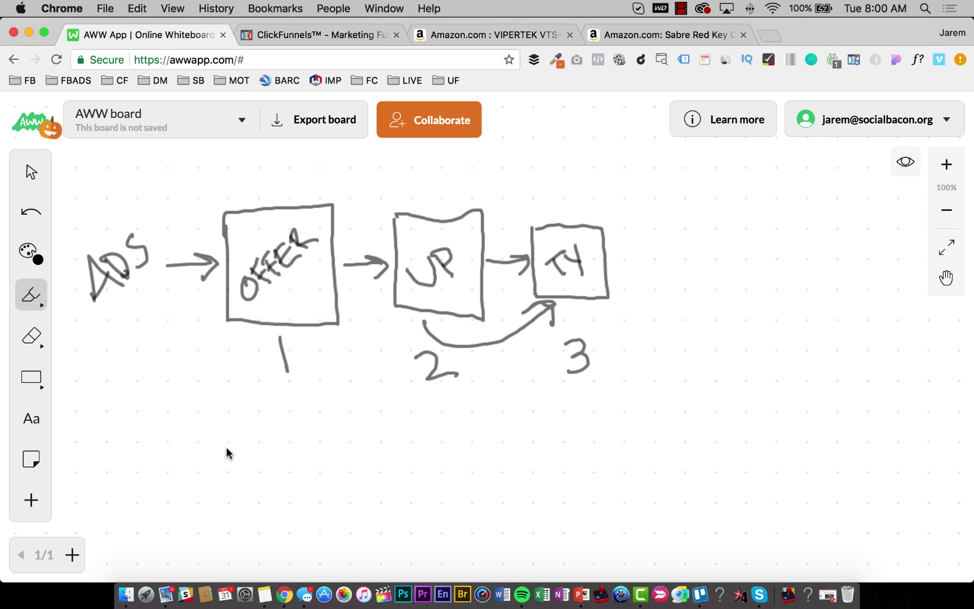
Handwrite PRICE, PRODUCT, FUNNEL and TARGETING as a list beneath the diagram.
{"action": "mouse_move", "coordinate": [228, 439]}
{"action": "left_mouse_down"}
{"action": "mouse_move", "coordinate": [238, 462]}
{"action": "mouse_move", "coordinate": [243, 452]}
{"action": "mouse_move", "coordinate": [309, 434]}
{"action": "mouse_move", "coordinate": [297, 427]}
{"action": "mouse_move", "coordinate": [304, 419]}
{"action": "left_mouse_up"}
{"action": "mouse_move", "coordinate": [240, 479]}
{"action": "left_mouse_down"}
{"action": "mouse_move", "coordinate": [271, 491]}
{"action": "mouse_move", "coordinate": [278, 467]}
{"action": "mouse_move", "coordinate": [302, 465]}
{"action": "mouse_move", "coordinate": [324, 444]}
{"action": "mouse_move", "coordinate": [332, 458]}
{"action": "mouse_move", "coordinate": [353, 427]}
{"action": "left_mouse_up"}
{"action": "left_click_drag", "start_coordinate": [344, 432], "coordinate": [351, 451]}
{"action": "mouse_move", "coordinate": [265, 520]}
{"action": "left_mouse_down"}
{"action": "mouse_move", "coordinate": [264, 505]}
{"action": "mouse_move", "coordinate": [294, 501]}
{"action": "mouse_move", "coordinate": [348, 468]}
{"action": "mouse_move", "coordinate": [364, 465]}
{"action": "mouse_move", "coordinate": [339, 510]}
{"action": "mouse_move", "coordinate": [394, 490]}
{"action": "mouse_move", "coordinate": [388, 465]}
{"action": "mouse_move", "coordinate": [413, 466]}
{"action": "mouse_move", "coordinate": [435, 435]}
{"action": "mouse_move", "coordinate": [454, 440]}
{"action": "mouse_move", "coordinate": [462, 426]}
{"action": "mouse_move", "coordinate": [475, 435]}
{"action": "left_mouse_up"}
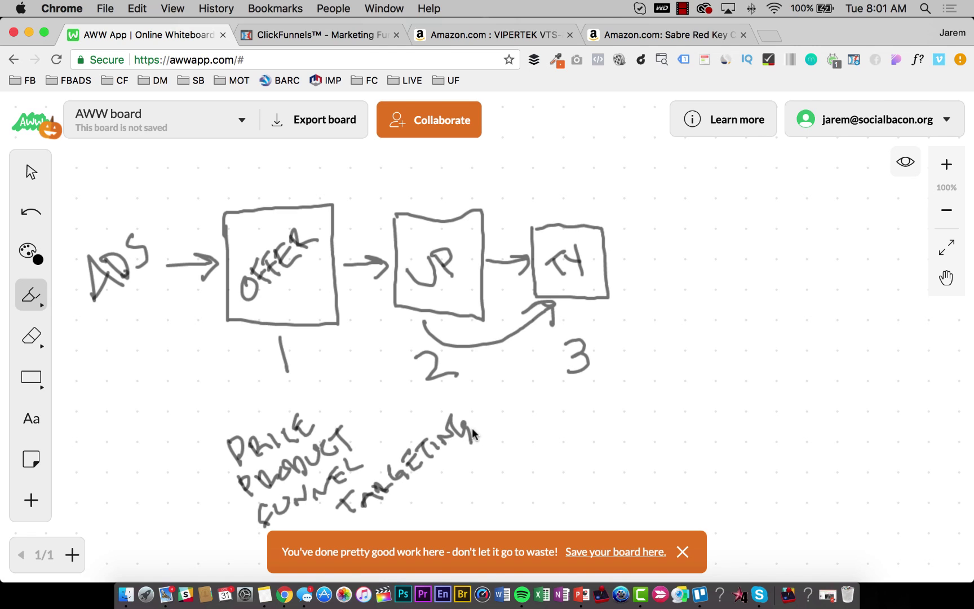
Dismiss the save reminder and draw a curly brace grouping PRICE, PRODUCT and FUNNEL.
{"action": "left_click", "coordinate": [683, 554]}
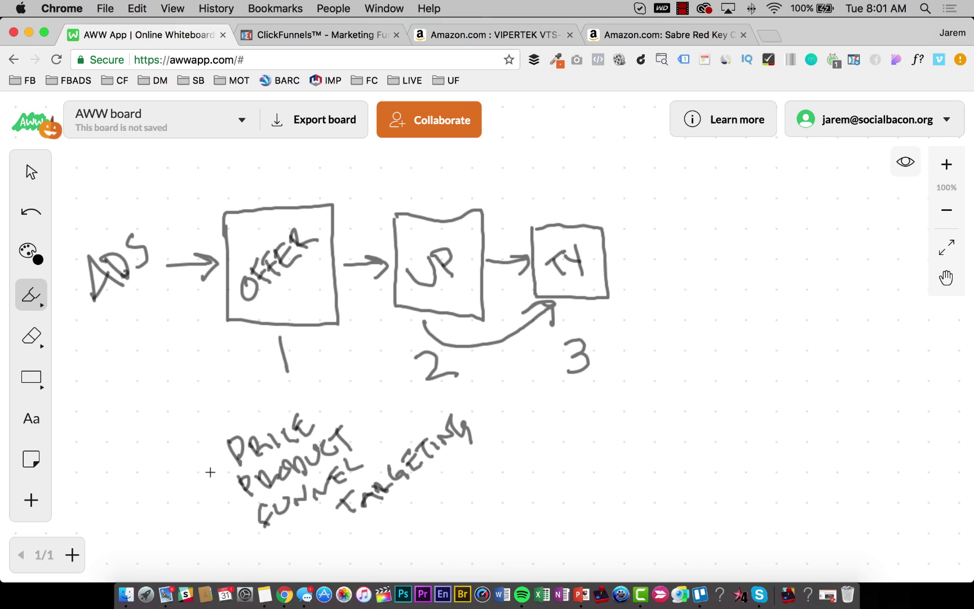
{"action": "mouse_move", "coordinate": [220, 425]}
{"action": "left_mouse_down"}
{"action": "mouse_move", "coordinate": [238, 513]}
{"action": "mouse_move", "coordinate": [276, 552]}
{"action": "mouse_move", "coordinate": [318, 543]}
{"action": "left_mouse_up"}
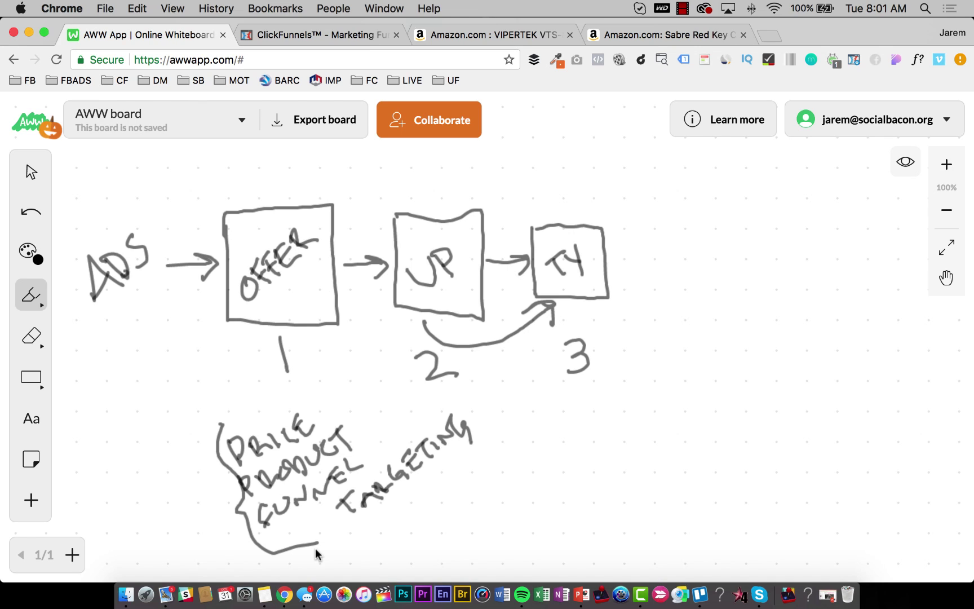
{"action": "left_click", "coordinate": [193, 59]}
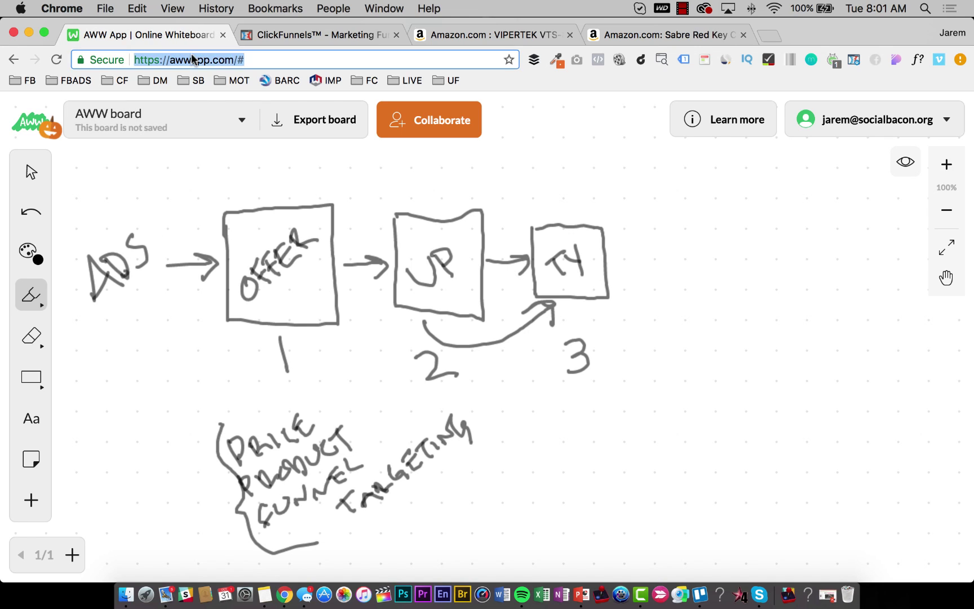
Reload the AWW App page and start drawing on a fresh blank whiteboard.
{"action": "key", "text": "Return"}
{"action": "key", "text": "Return"}
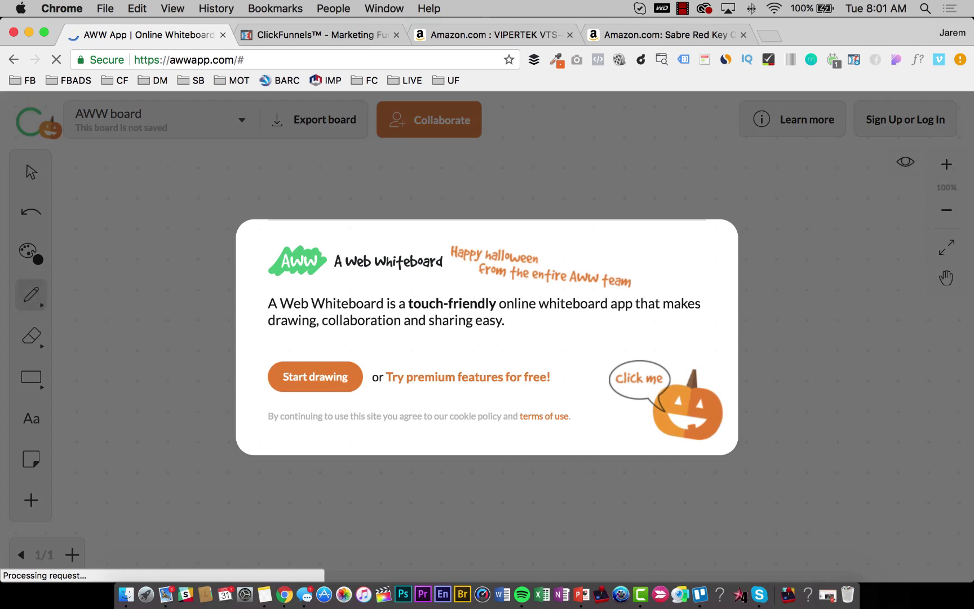
{"action": "left_click", "coordinate": [314, 370]}
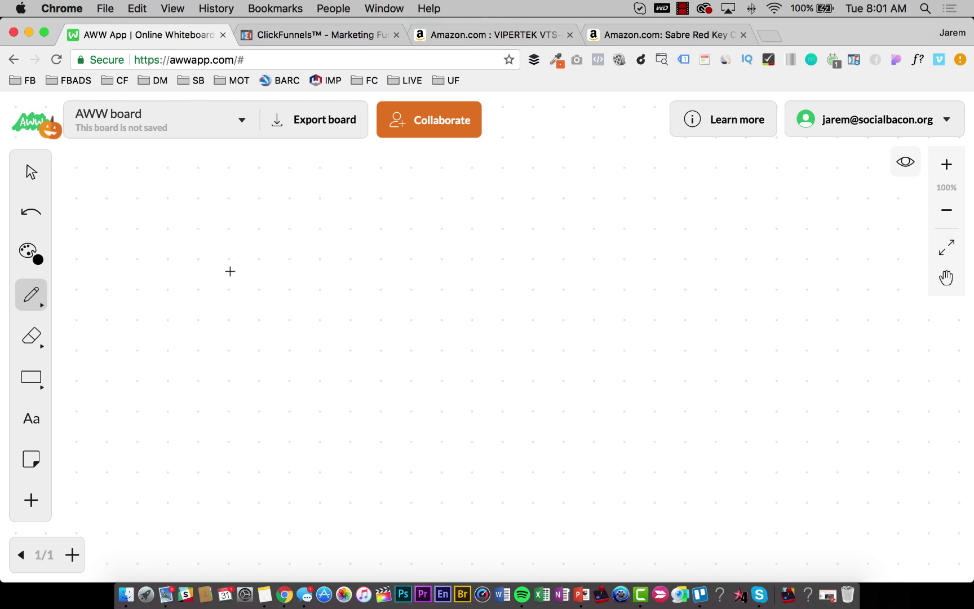
Write AMAZON and draw three connected boxes beneath it.
{"action": "mouse_move", "coordinate": [230, 271]}
{"action": "left_mouse_down"}
{"action": "mouse_move", "coordinate": [264, 298]}
{"action": "mouse_move", "coordinate": [322, 271]}
{"action": "mouse_move", "coordinate": [349, 289]}
{"action": "mouse_move", "coordinate": [348, 264]}
{"action": "mouse_move", "coordinate": [381, 276]}
{"action": "mouse_move", "coordinate": [386, 249]}
{"action": "left_mouse_up"}
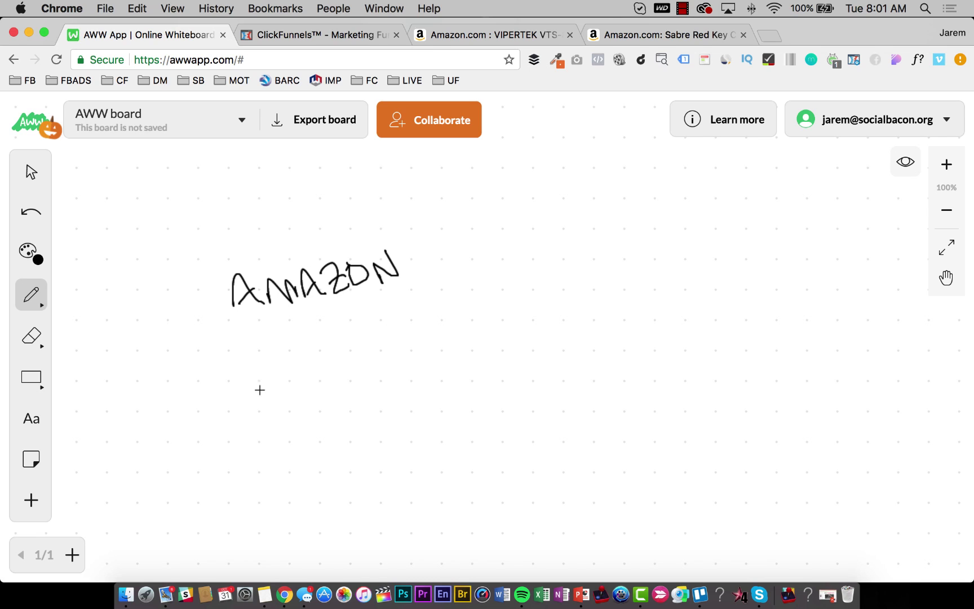
{"action": "mouse_move", "coordinate": [247, 363]}
{"action": "left_mouse_down"}
{"action": "mouse_move", "coordinate": [254, 412]}
{"action": "mouse_move", "coordinate": [313, 380]}
{"action": "mouse_move", "coordinate": [249, 370]}
{"action": "left_mouse_up"}
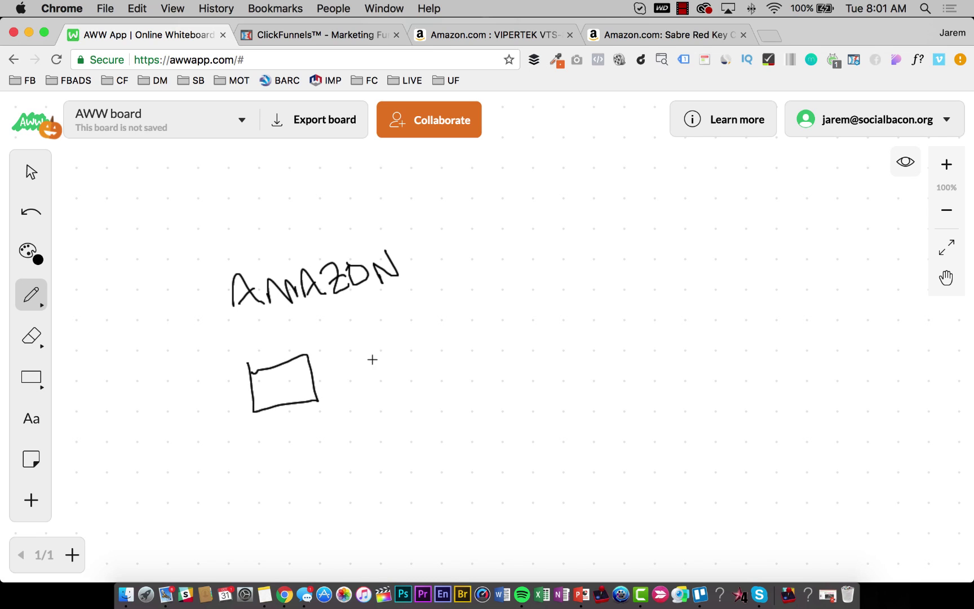
{"action": "mouse_move", "coordinate": [314, 382]}
{"action": "left_mouse_down"}
{"action": "mouse_move", "coordinate": [340, 364]}
{"action": "mouse_move", "coordinate": [376, 383]}
{"action": "mouse_move", "coordinate": [401, 337]}
{"action": "mouse_move", "coordinate": [341, 347]}
{"action": "left_mouse_up"}
{"action": "left_click_drag", "start_coordinate": [408, 359], "coordinate": [421, 352]}
Label the boxes TY, UP and DF, add a circle arrow into DF, then view the VIPERTEK page.
{"action": "mouse_move", "coordinate": [424, 335]}
{"action": "left_mouse_down"}
{"action": "mouse_move", "coordinate": [442, 370]}
{"action": "mouse_move", "coordinate": [479, 320]}
{"action": "mouse_move", "coordinate": [426, 334]}
{"action": "mouse_move", "coordinate": [451, 354]}
{"action": "mouse_move", "coordinate": [472, 338]}
{"action": "left_mouse_up"}
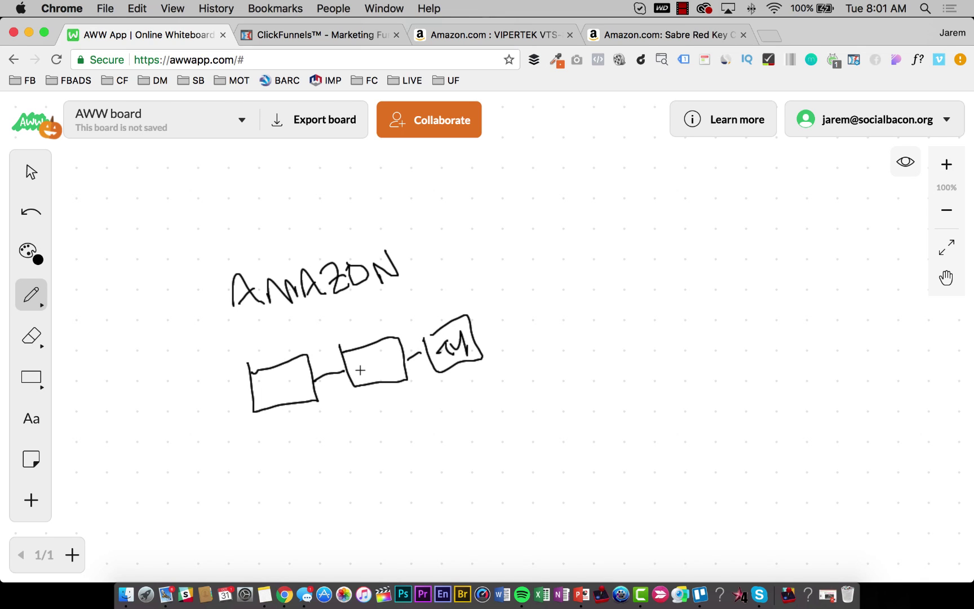
{"action": "left_click_drag", "start_coordinate": [358, 362], "coordinate": [379, 359]}
{"action": "left_click_drag", "start_coordinate": [268, 379], "coordinate": [299, 382]}
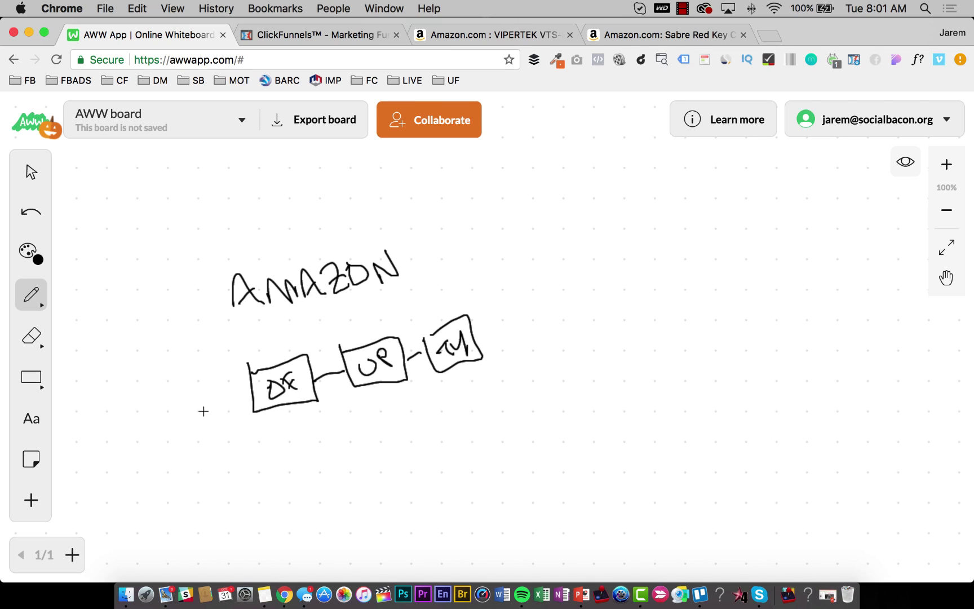
{"action": "mouse_move", "coordinate": [186, 408]}
{"action": "left_mouse_down"}
{"action": "mouse_move", "coordinate": [186, 417]}
{"action": "mouse_move", "coordinate": [243, 385]}
{"action": "mouse_move", "coordinate": [231, 399]}
{"action": "left_mouse_up"}
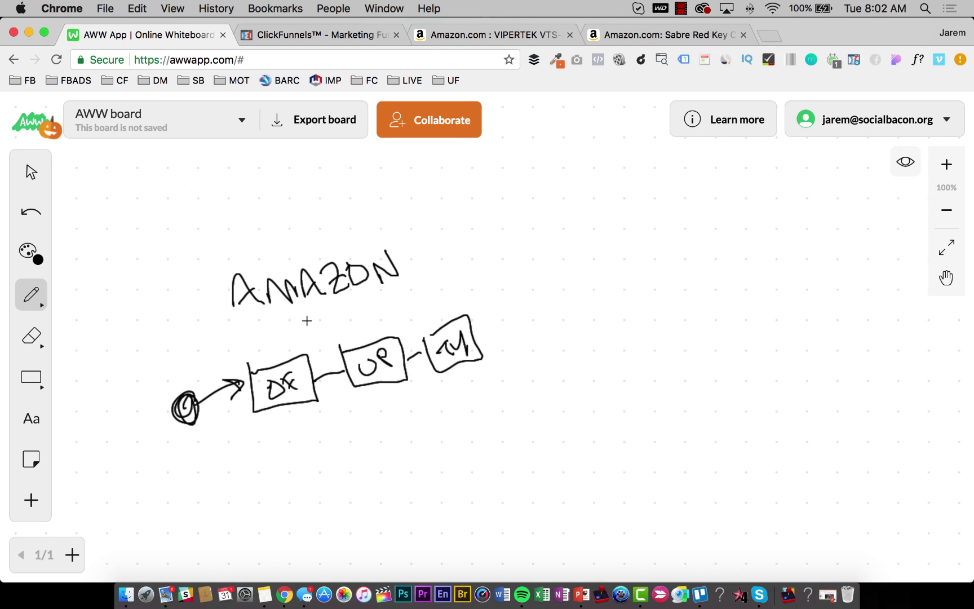
{"action": "left_click", "coordinate": [429, 36]}
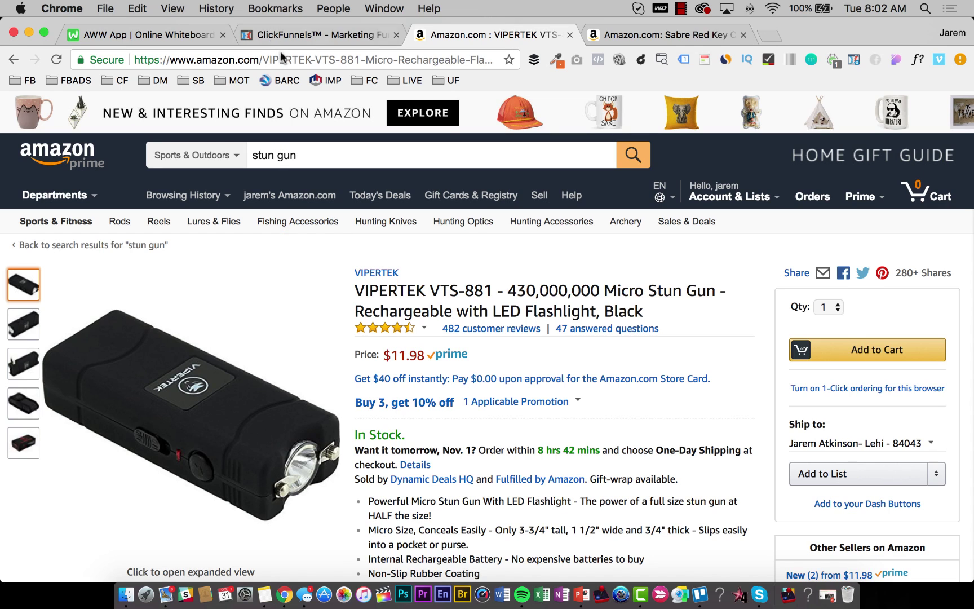
Glance at the ClickFunnels new-funnel goal chooser, then go back to the whiteboard.
{"action": "left_click", "coordinate": [283, 34]}
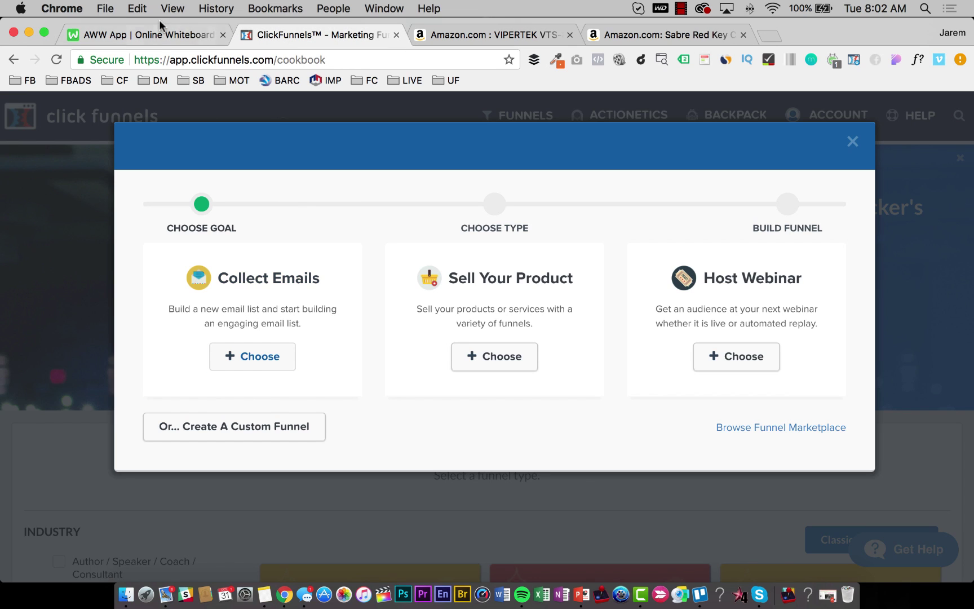
{"action": "left_click", "coordinate": [154, 33]}
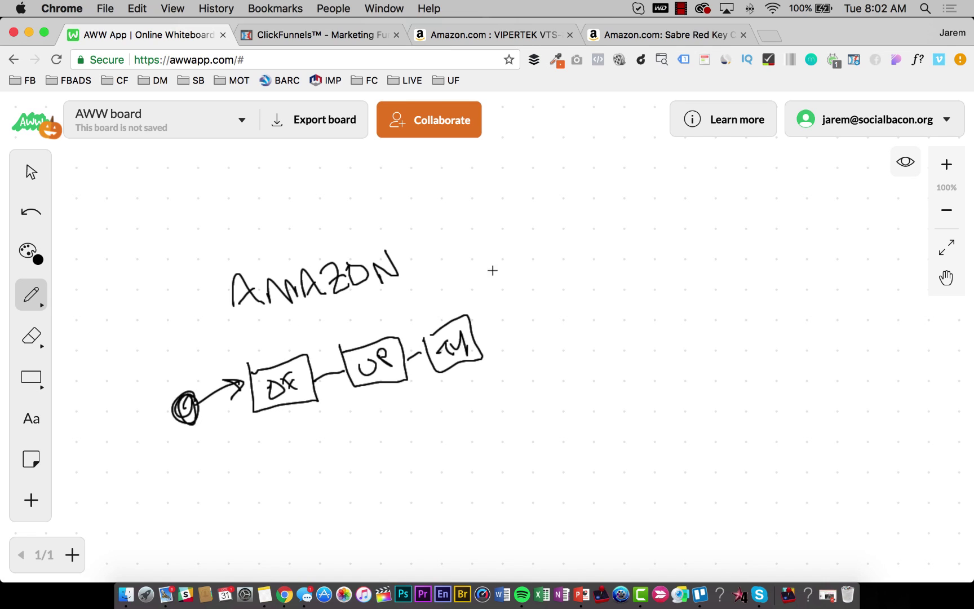
Add an arrow from AMAZON to AMAZON PRIME, dismiss the save reminder, and view the VIPERTEK page.
{"action": "mouse_move", "coordinate": [408, 261]}
{"action": "left_mouse_down"}
{"action": "mouse_move", "coordinate": [453, 245]}
{"action": "mouse_move", "coordinate": [437, 242]}
{"action": "mouse_move", "coordinate": [447, 260]}
{"action": "mouse_move", "coordinate": [480, 261]}
{"action": "mouse_move", "coordinate": [500, 229]}
{"action": "mouse_move", "coordinate": [541, 231]}
{"action": "mouse_move", "coordinate": [570, 192]}
{"action": "left_mouse_up"}
{"action": "mouse_move", "coordinate": [518, 281]}
{"action": "left_mouse_down"}
{"action": "mouse_move", "coordinate": [502, 271]}
{"action": "mouse_move", "coordinate": [573, 243]}
{"action": "mouse_move", "coordinate": [565, 227]}
{"action": "mouse_move", "coordinate": [587, 238]}
{"action": "mouse_move", "coordinate": [580, 218]}
{"action": "left_mouse_up"}
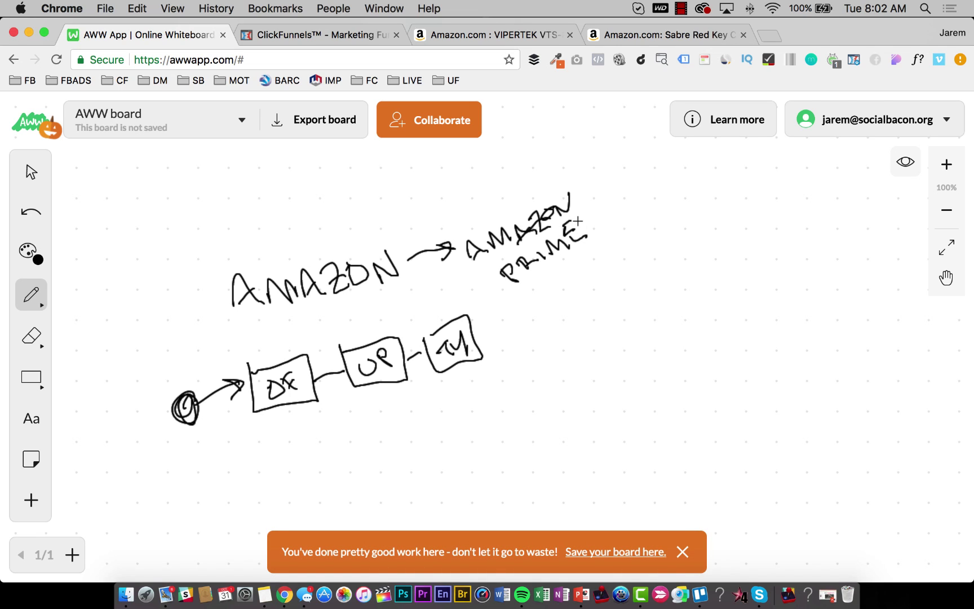
{"action": "left_click", "coordinate": [682, 552]}
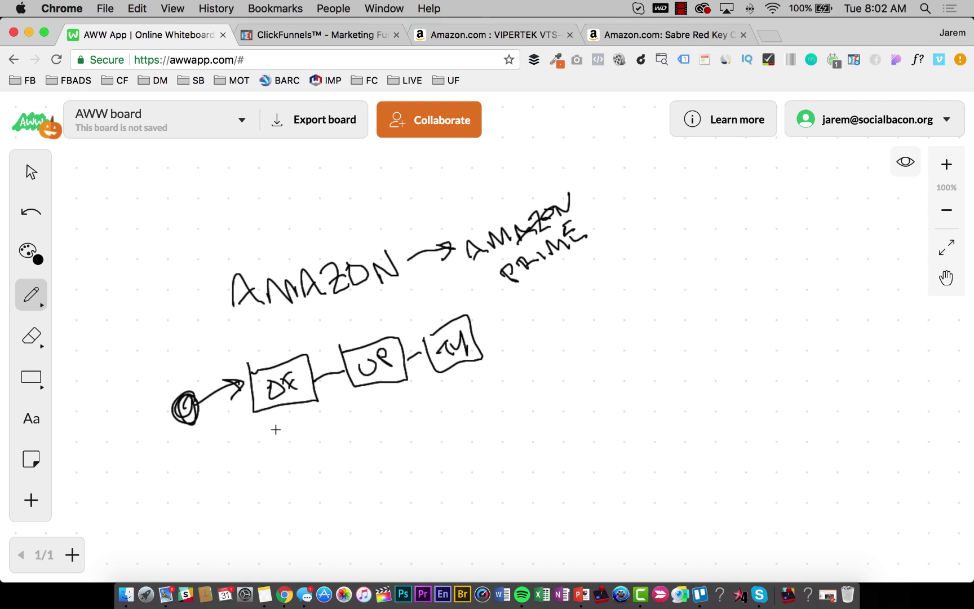
{"action": "left_click", "coordinate": [527, 32]}
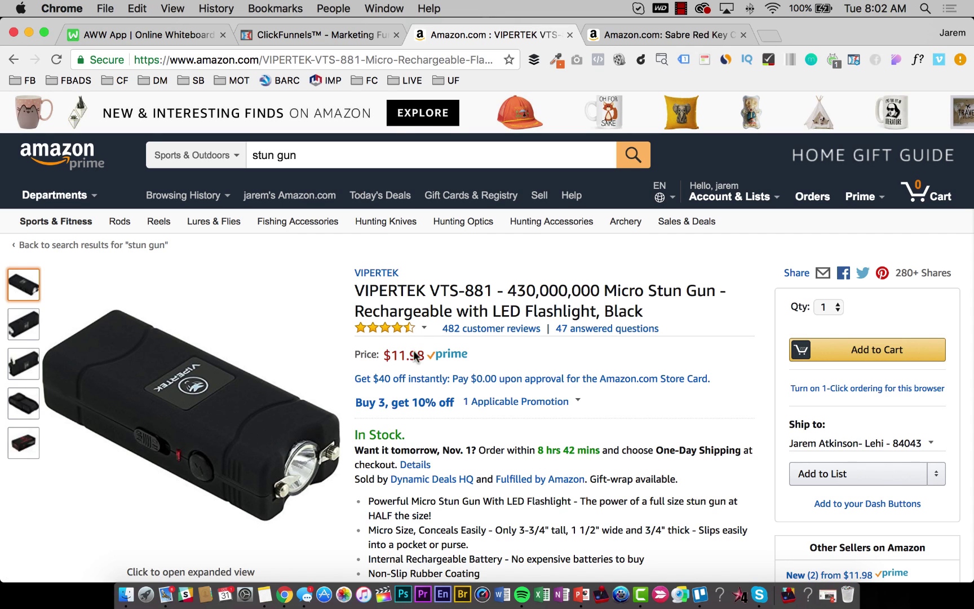
Return from the Amazon stun gun page to the AWW App whiteboard.
{"action": "left_click", "coordinate": [178, 35]}
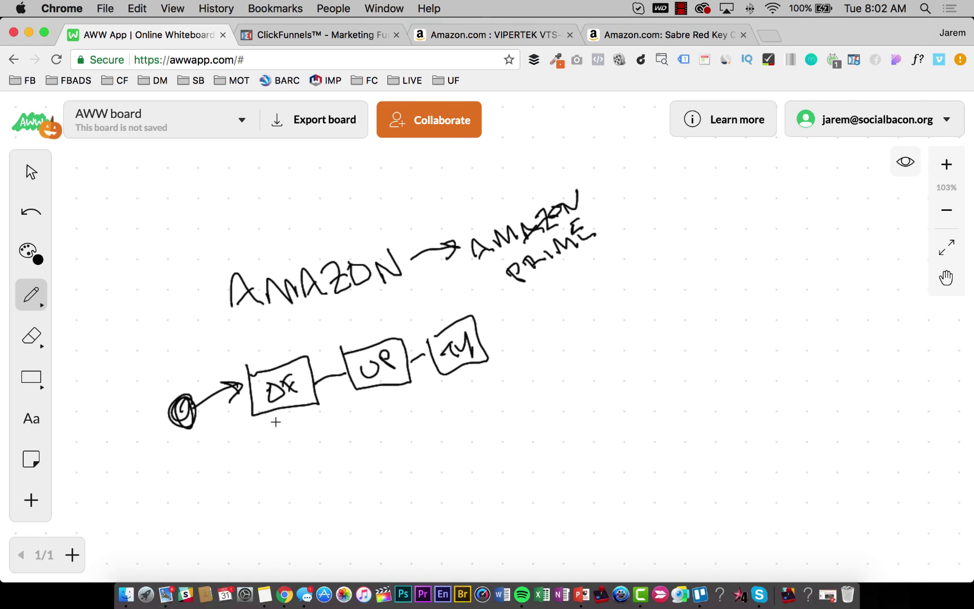
Write $15 under the DF box, then switch to the VIPERTEK stun gun page.
{"action": "mouse_move", "coordinate": [276, 425]}
{"action": "left_mouse_down"}
{"action": "mouse_move", "coordinate": [266, 447]}
{"action": "mouse_move", "coordinate": [299, 431]}
{"action": "mouse_move", "coordinate": [302, 443]}
{"action": "mouse_move", "coordinate": [309, 413]}
{"action": "left_mouse_up"}
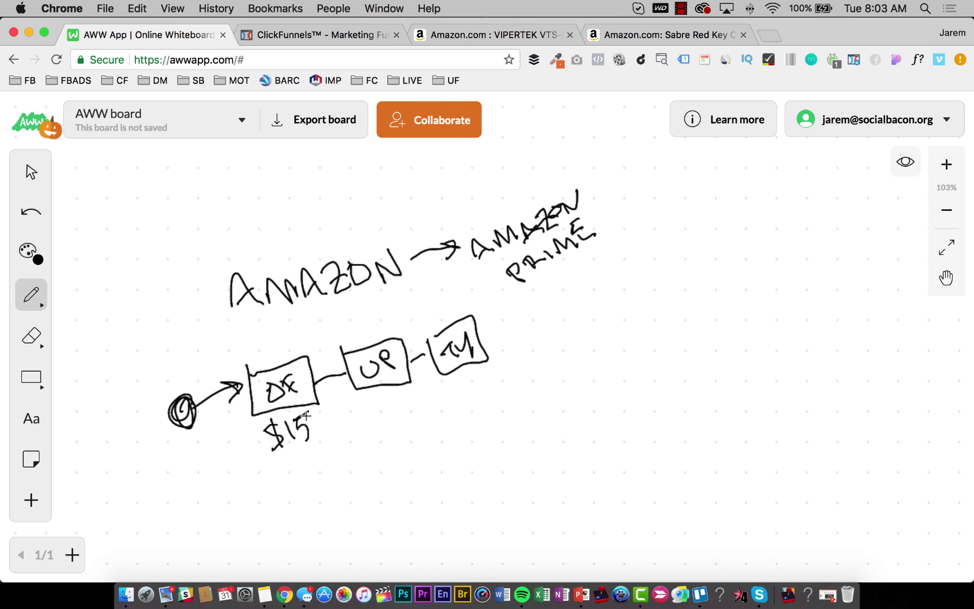
{"action": "left_click", "coordinate": [546, 35]}
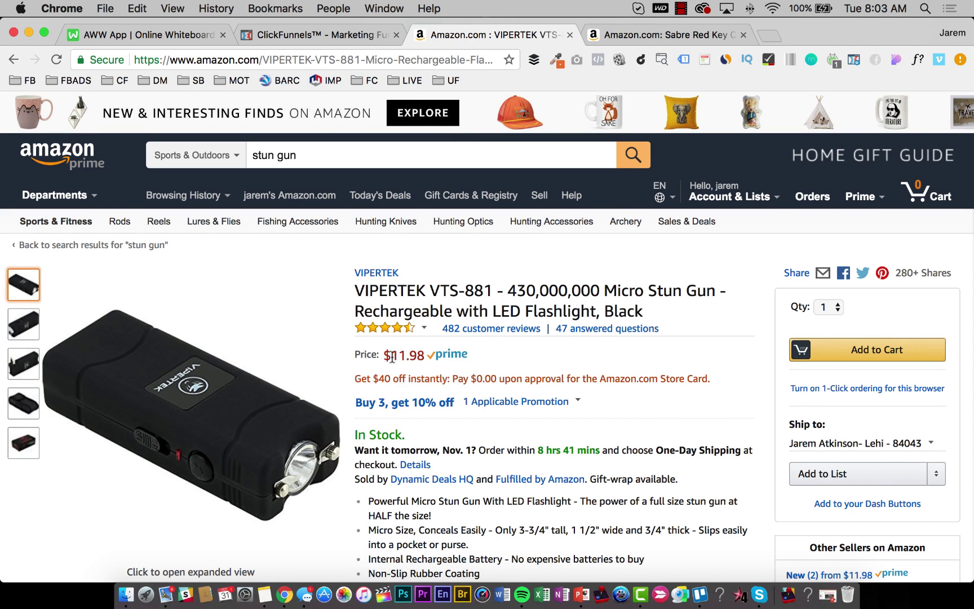
Review the stun gun's $11.98 price and rating breakdown, then return to the whiteboard.
{"action": "mouse_move", "coordinate": [406, 367]}
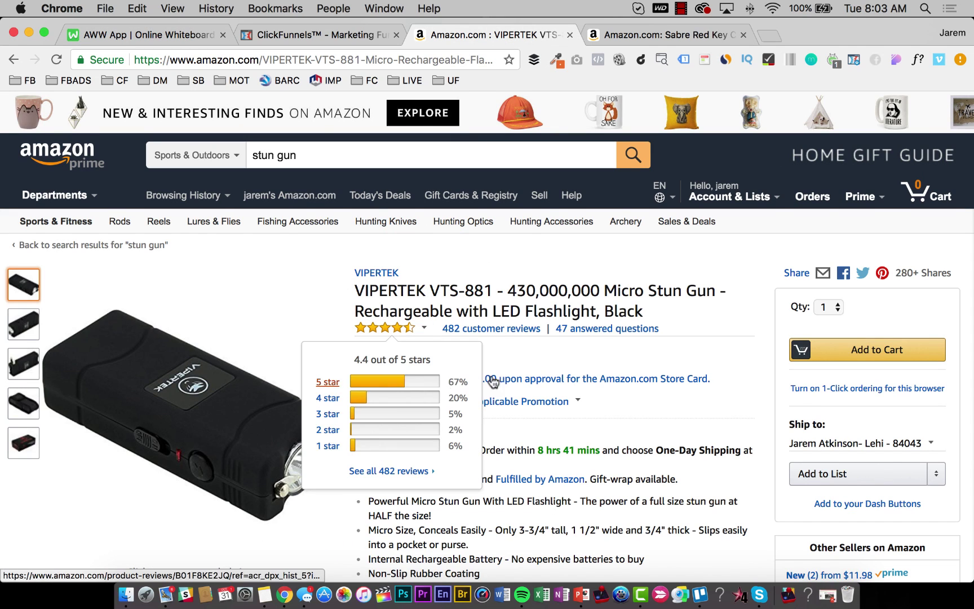
{"action": "scroll", "coordinate": [537, 254], "scroll_direction": "down", "scroll_amount": 1}
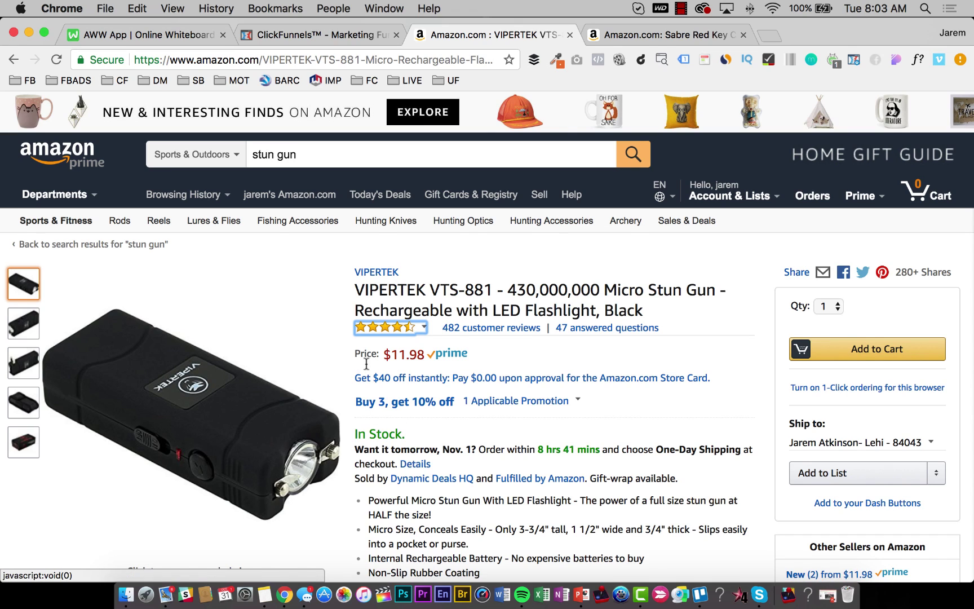
{"action": "left_click", "coordinate": [177, 35]}
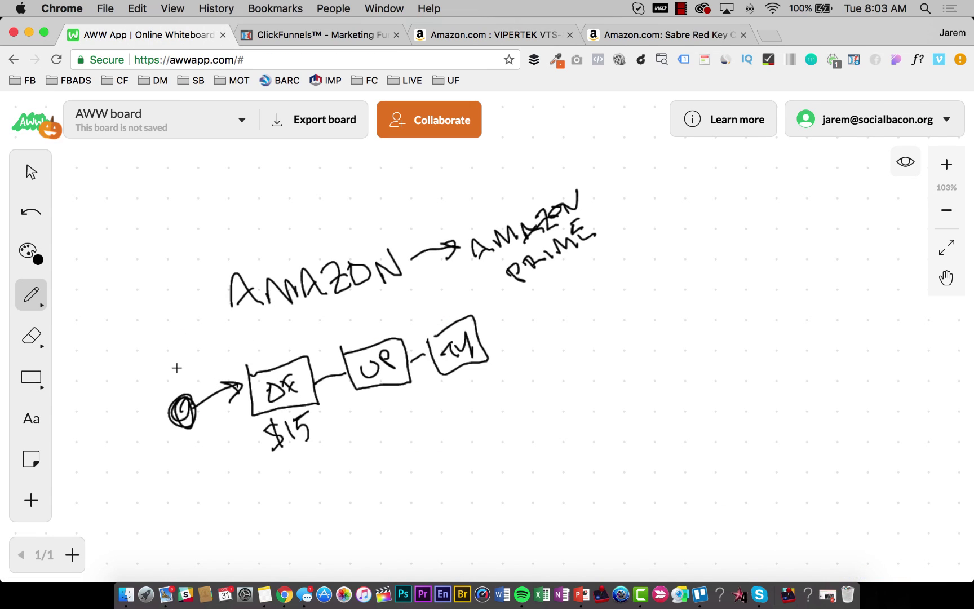
Write $3 by the traffic circle and $12 above AMAZON, then add DF→UP and UP→TM arrowheads.
{"action": "mouse_move", "coordinate": [186, 368]}
{"action": "left_mouse_down"}
{"action": "mouse_move", "coordinate": [173, 385]}
{"action": "mouse_move", "coordinate": [195, 380]}
{"action": "left_mouse_up"}
{"action": "mouse_move", "coordinate": [321, 227]}
{"action": "left_mouse_down"}
{"action": "mouse_move", "coordinate": [309, 243]}
{"action": "mouse_move", "coordinate": [323, 248]}
{"action": "mouse_move", "coordinate": [356, 223]}
{"action": "left_mouse_up"}
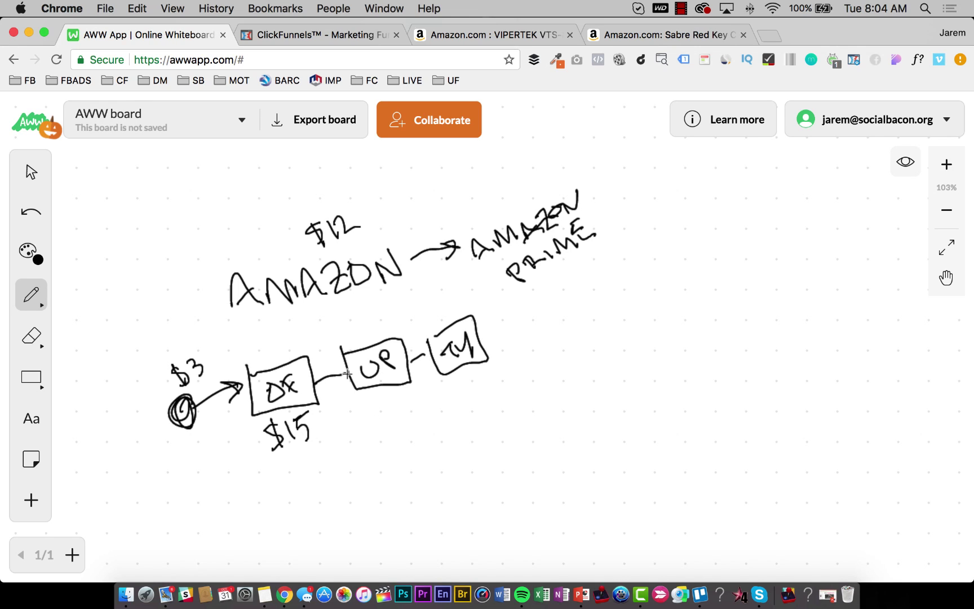
{"action": "left_click_drag", "start_coordinate": [337, 369], "coordinate": [344, 388]}
{"action": "left_click_drag", "start_coordinate": [425, 354], "coordinate": [416, 363]}
{"action": "left_click", "coordinate": [673, 33]}
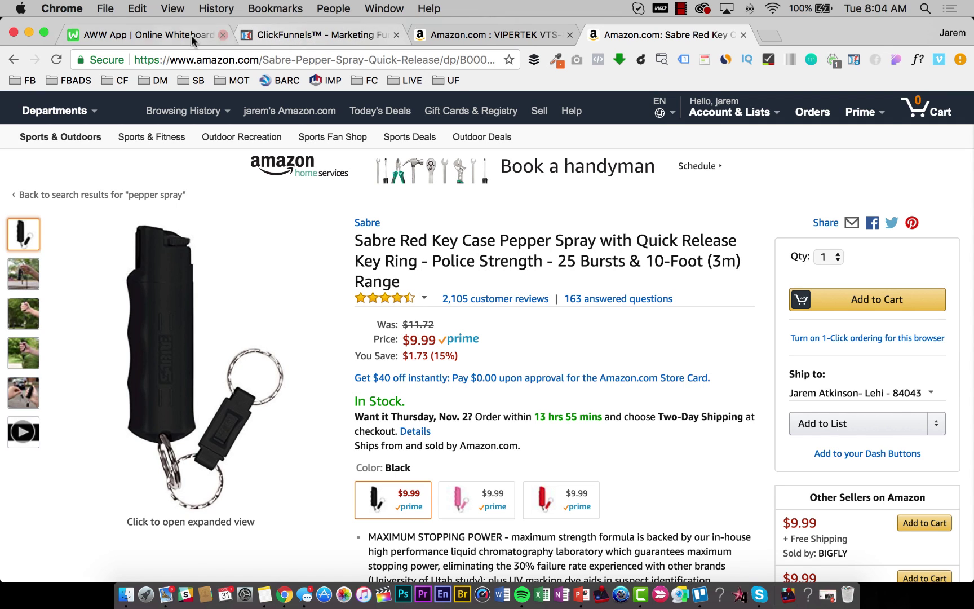
{"action": "left_click", "coordinate": [169, 38]}
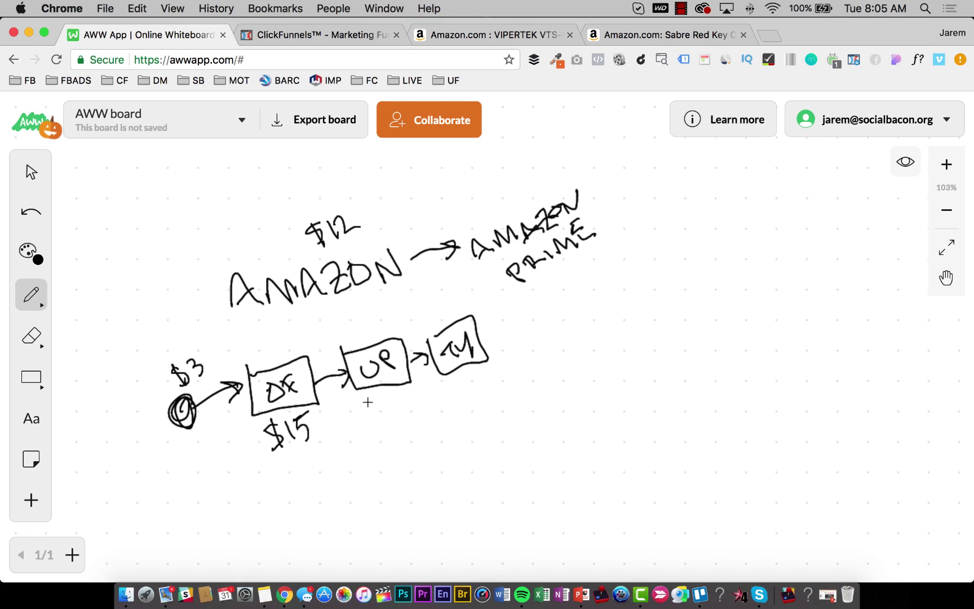
Write $15 under the UP box and number the DF, UP and TM boxes 1, 2, 3.
{"action": "mouse_move", "coordinate": [370, 401]}
{"action": "left_mouse_down"}
{"action": "mouse_move", "coordinate": [355, 421]}
{"action": "mouse_move", "coordinate": [389, 421]}
{"action": "mouse_move", "coordinate": [390, 402]}
{"action": "mouse_move", "coordinate": [402, 409]}
{"action": "mouse_move", "coordinate": [392, 420]}
{"action": "left_mouse_up"}
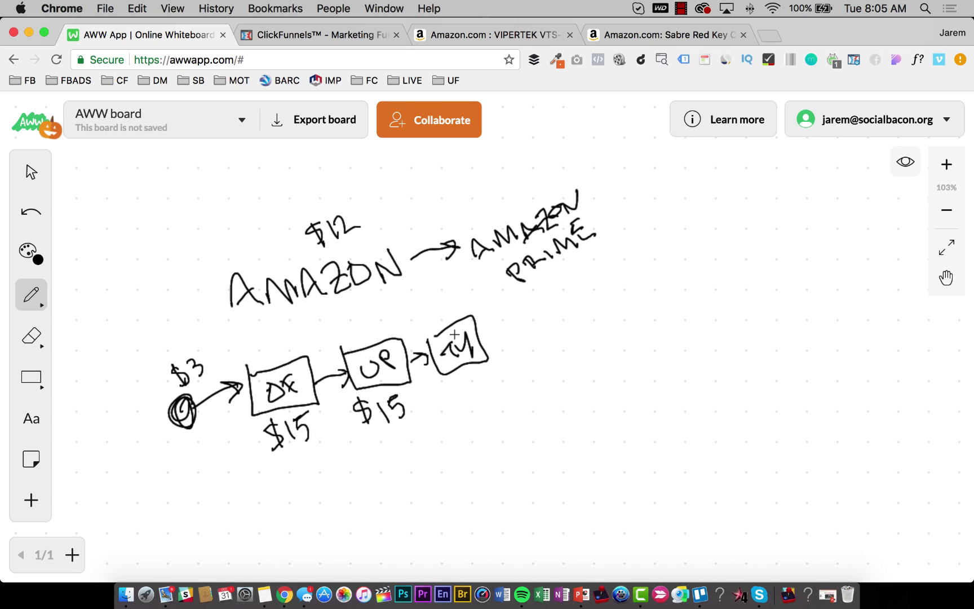
{"action": "left_click_drag", "start_coordinate": [272, 335], "coordinate": [279, 357]}
{"action": "left_click_drag", "start_coordinate": [361, 317], "coordinate": [375, 332]}
{"action": "left_click_drag", "start_coordinate": [433, 298], "coordinate": [445, 308]}
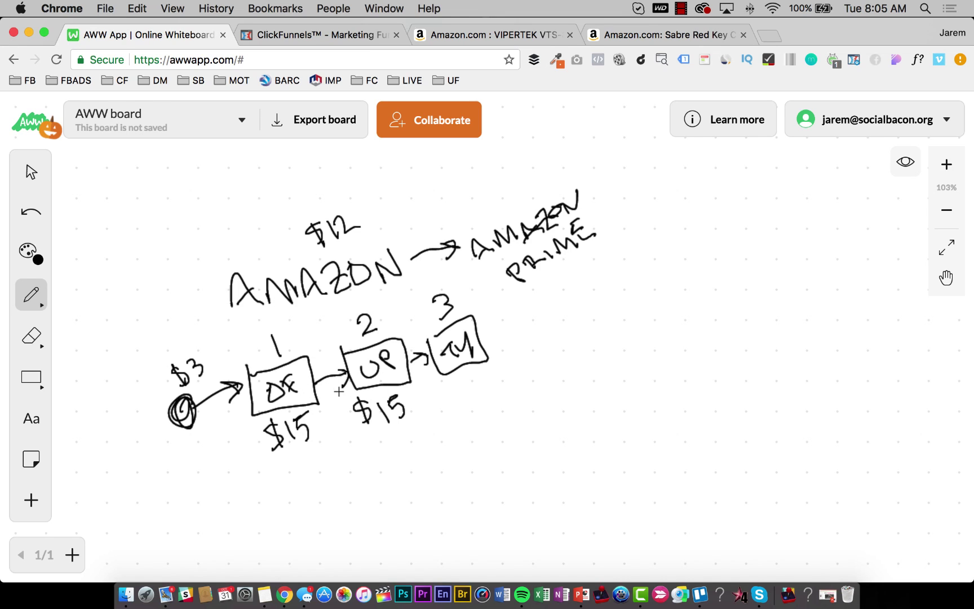
{"action": "left_click_drag", "start_coordinate": [293, 382], "coordinate": [285, 378]}
Write BONUSES below the funnel boxes and underline it.
{"action": "mouse_move", "coordinate": [326, 471]}
{"action": "left_mouse_down"}
{"action": "mouse_move", "coordinate": [353, 488]}
{"action": "mouse_move", "coordinate": [341, 498]}
{"action": "left_mouse_up"}
{"action": "mouse_move", "coordinate": [364, 471]}
{"action": "left_mouse_down"}
{"action": "mouse_move", "coordinate": [417, 460]}
{"action": "mouse_move", "coordinate": [434, 441]}
{"action": "mouse_move", "coordinate": [468, 442]}
{"action": "mouse_move", "coordinate": [451, 432]}
{"action": "mouse_move", "coordinate": [474, 407]}
{"action": "mouse_move", "coordinate": [473, 437]}
{"action": "left_mouse_up"}
{"action": "left_click_drag", "start_coordinate": [343, 510], "coordinate": [510, 446]}
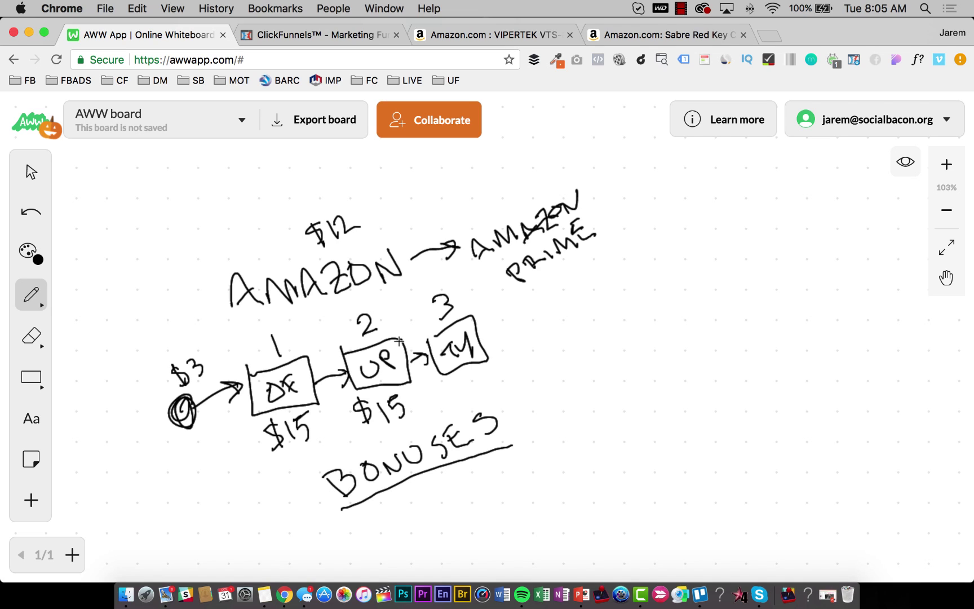
Build a custom funnel named 'Stun Gun Example Funnel' with the group tag Example.
{"action": "left_click", "coordinate": [307, 36]}
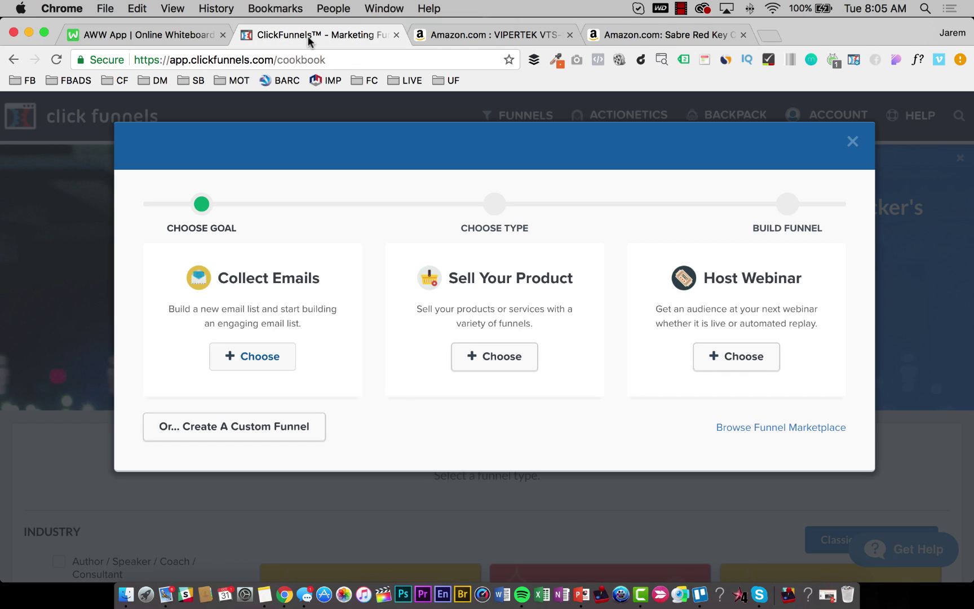
{"action": "left_click", "coordinate": [233, 429]}
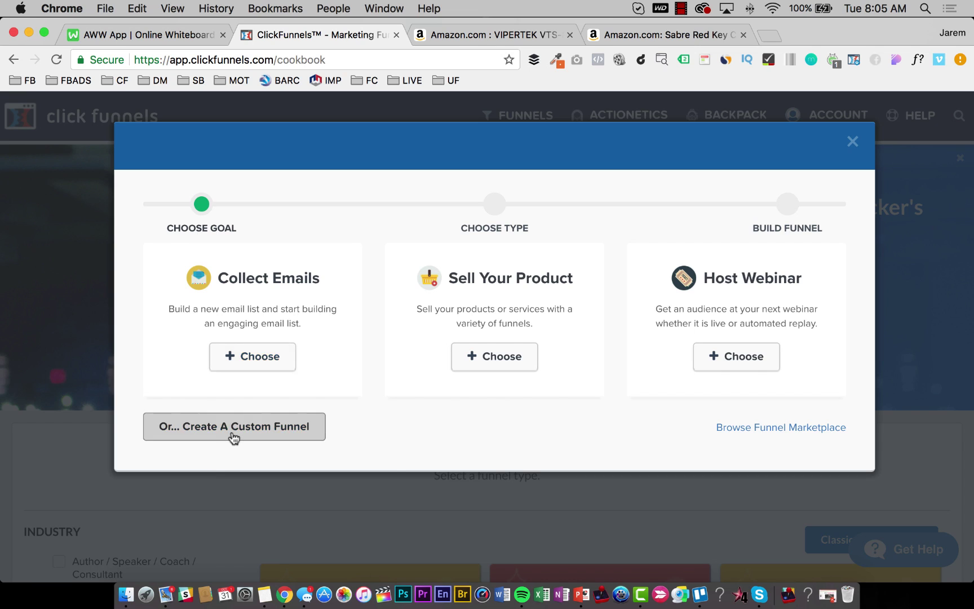
{"action": "left_click", "coordinate": [229, 280]}
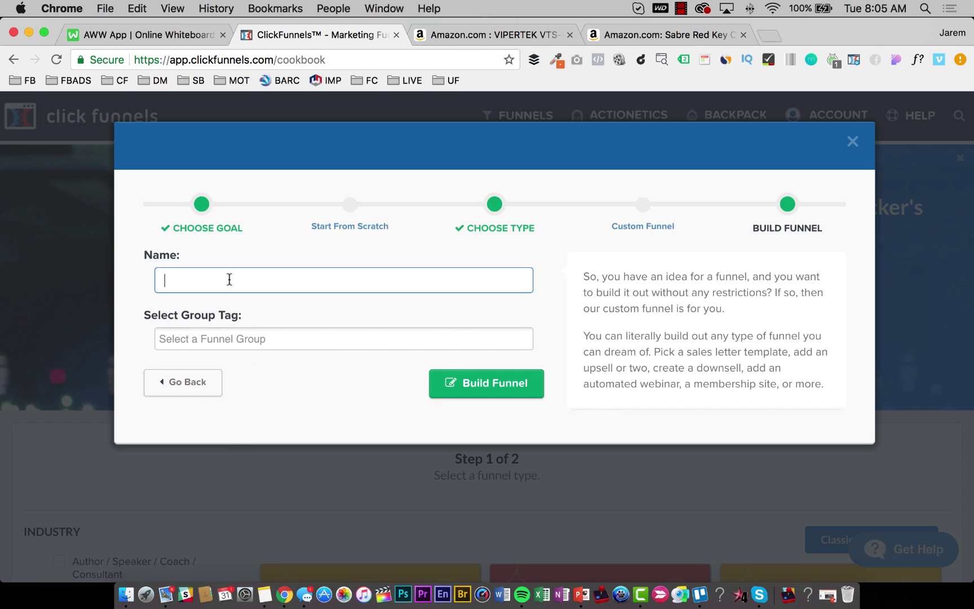
{"action": "type", "text": "Stun Gun Example Funnel"}
{"action": "key", "text": "Tab"}
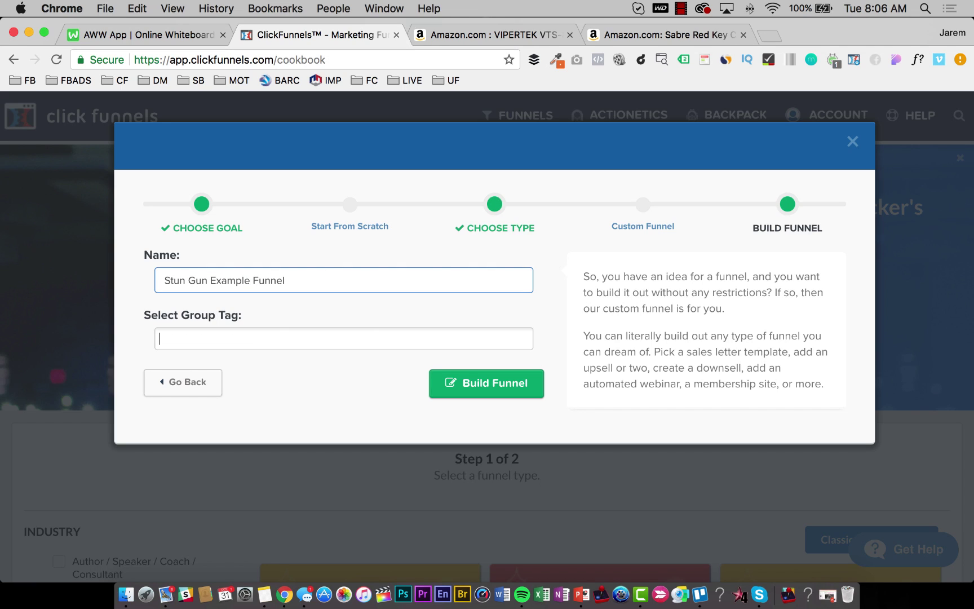
{"action": "type", "text": "Example"}
{"action": "key", "text": "Return"}
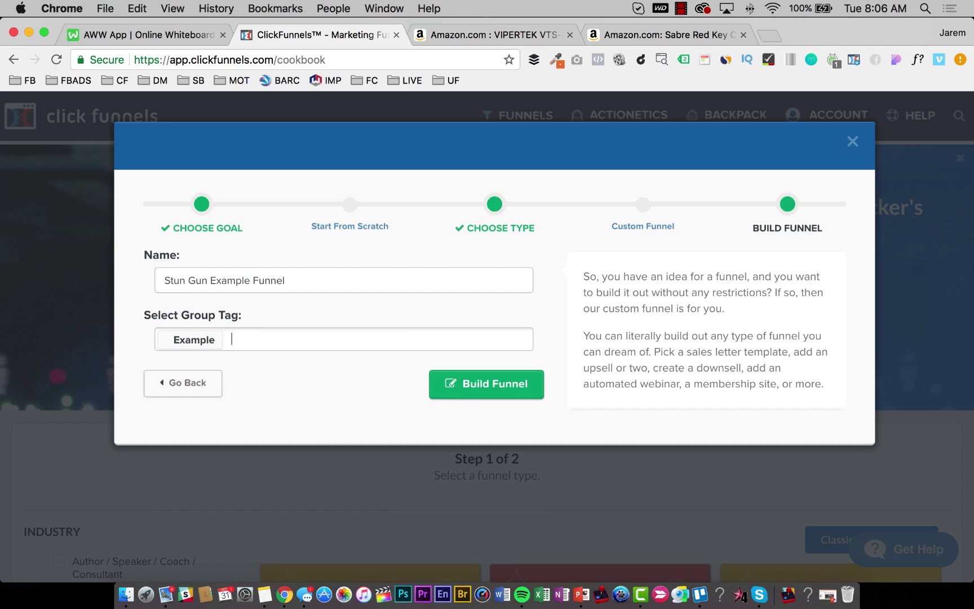
{"action": "left_click", "coordinate": [464, 384]}
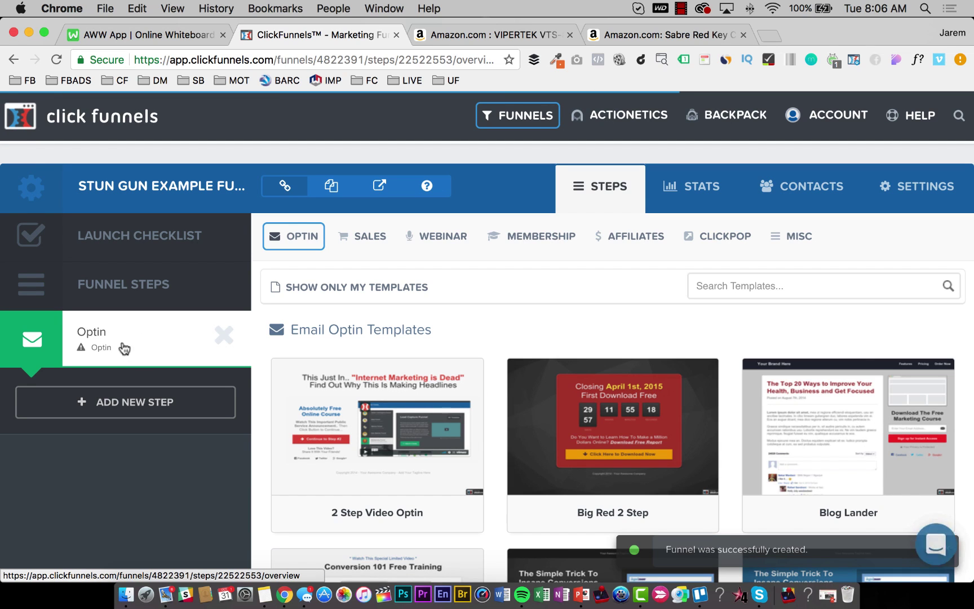
Apply the Order Recap 2-Step order form template to the first step and open its page in the editor.
{"action": "left_click", "coordinate": [141, 34]}
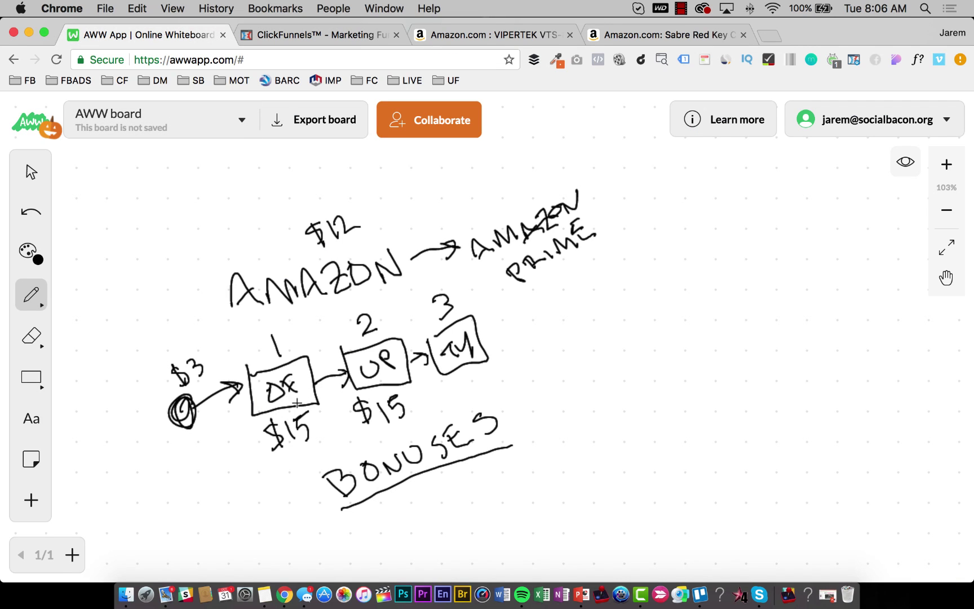
{"action": "left_click", "coordinate": [293, 35]}
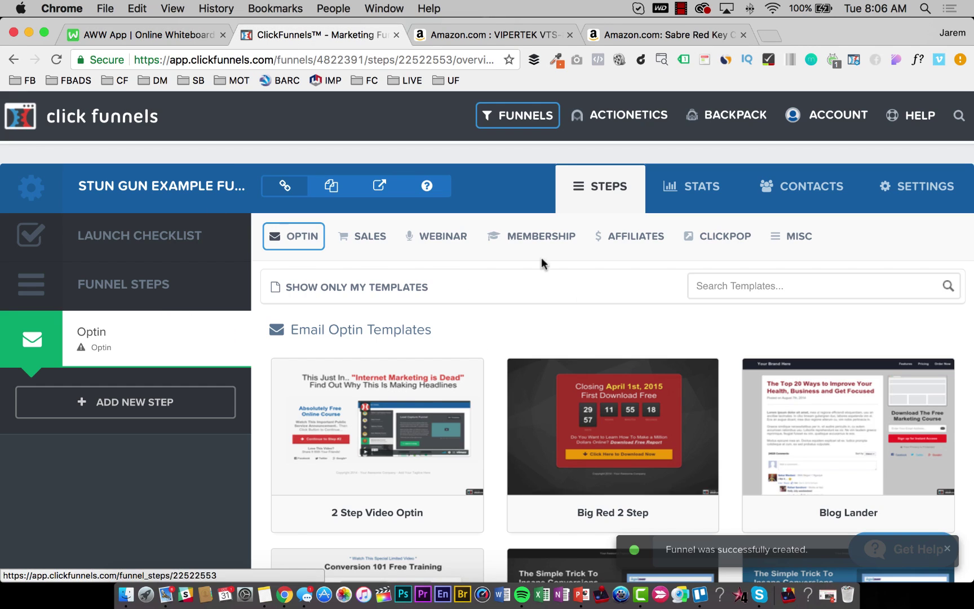
{"action": "mouse_move", "coordinate": [370, 235]}
{"action": "left_click", "coordinate": [369, 315]}
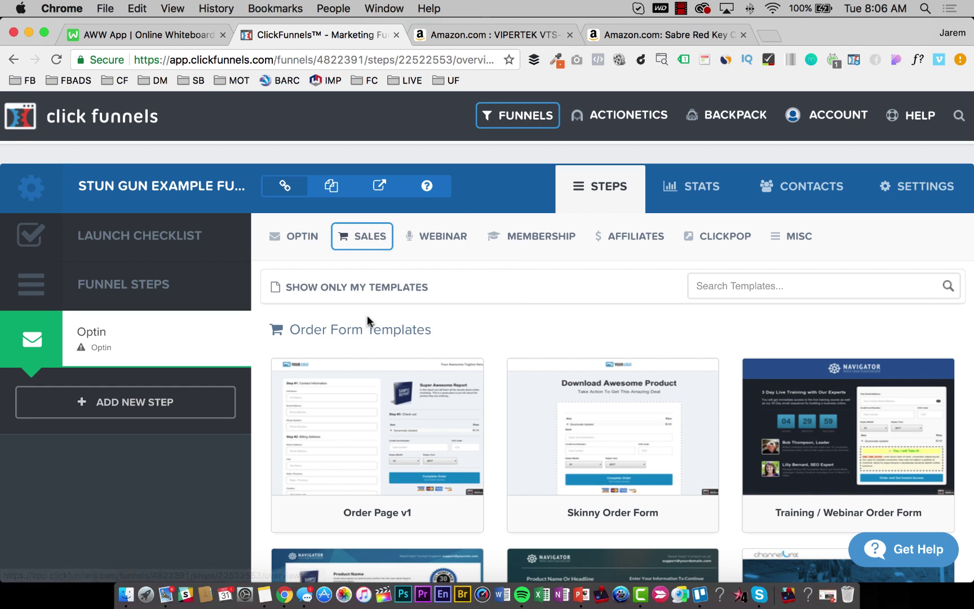
{"action": "scroll", "coordinate": [596, 320], "scroll_direction": "down", "scroll_amount": 3}
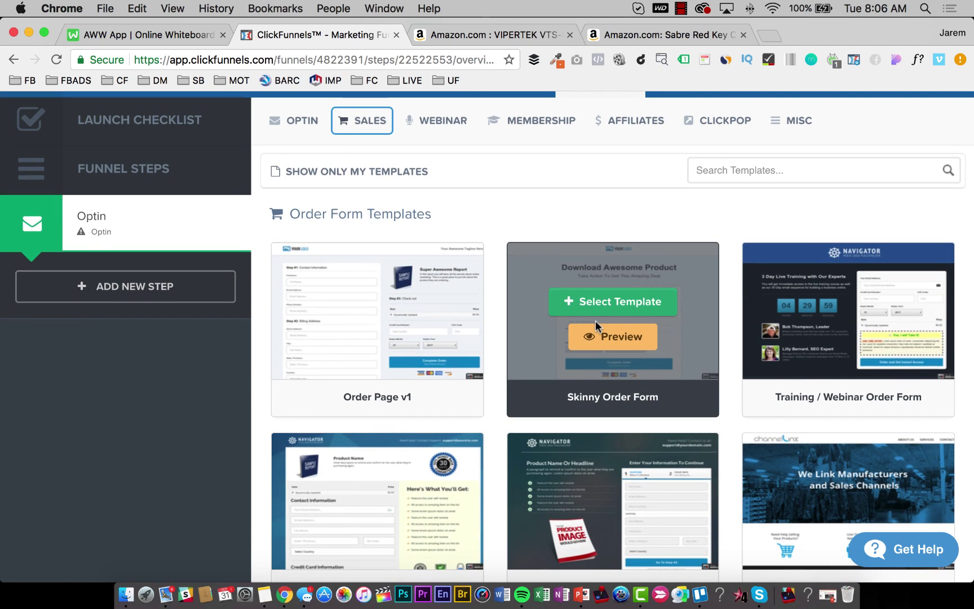
{"action": "scroll", "coordinate": [596, 320], "scroll_direction": "down", "scroll_amount": 3}
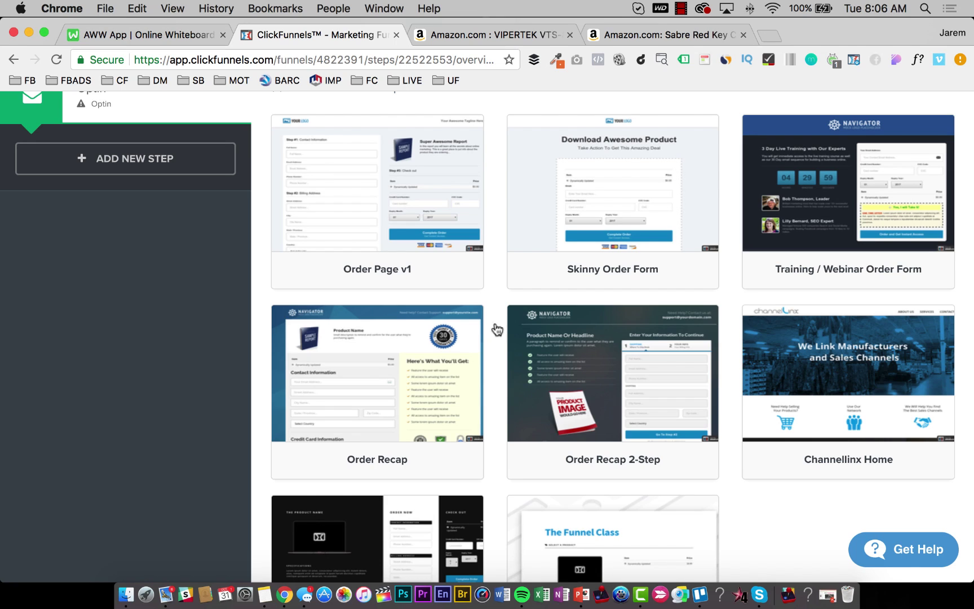
{"action": "mouse_move", "coordinate": [404, 325]}
{"action": "mouse_move", "coordinate": [661, 394]}
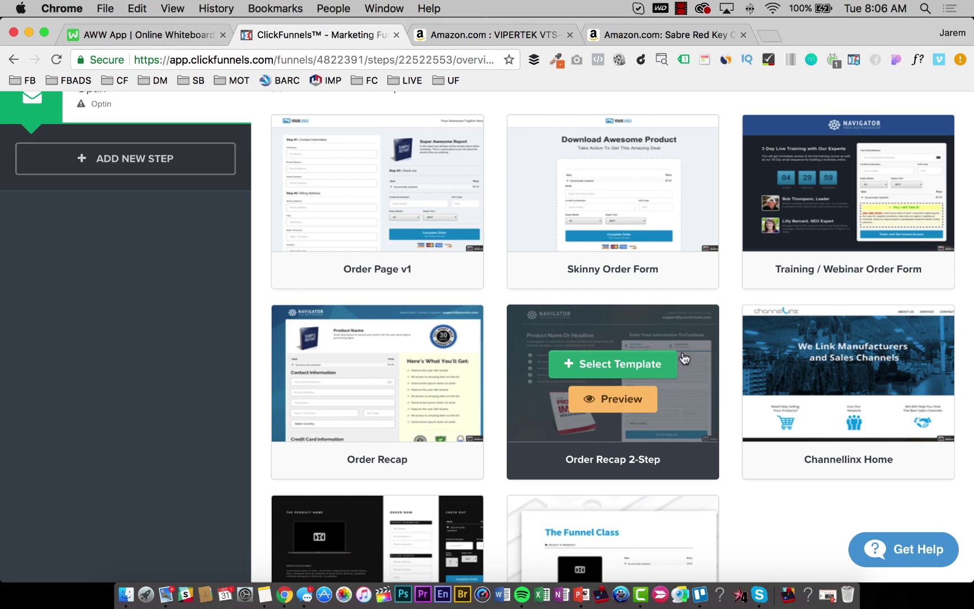
{"action": "left_click", "coordinate": [638, 370]}
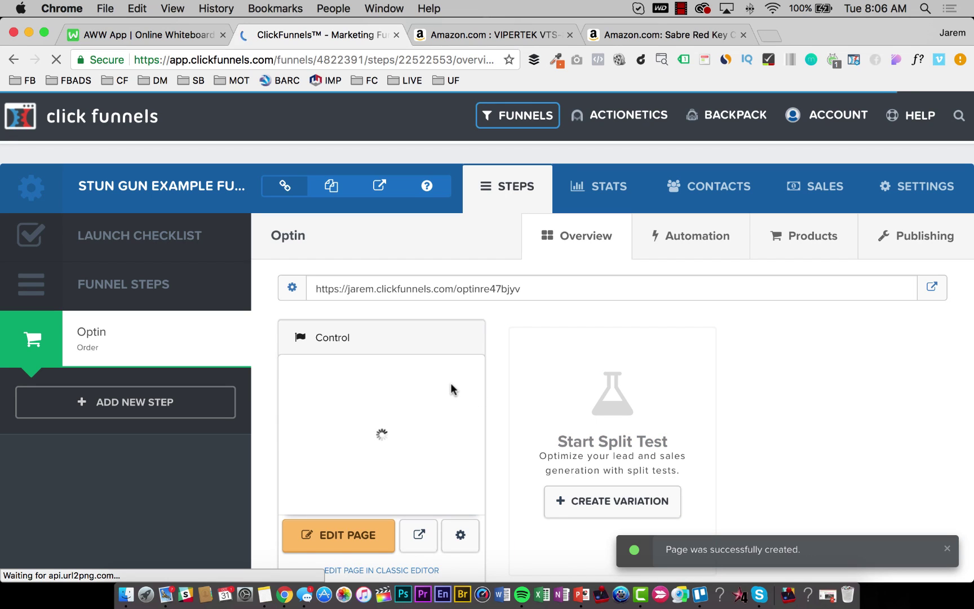
{"action": "left_click", "coordinate": [338, 536]}
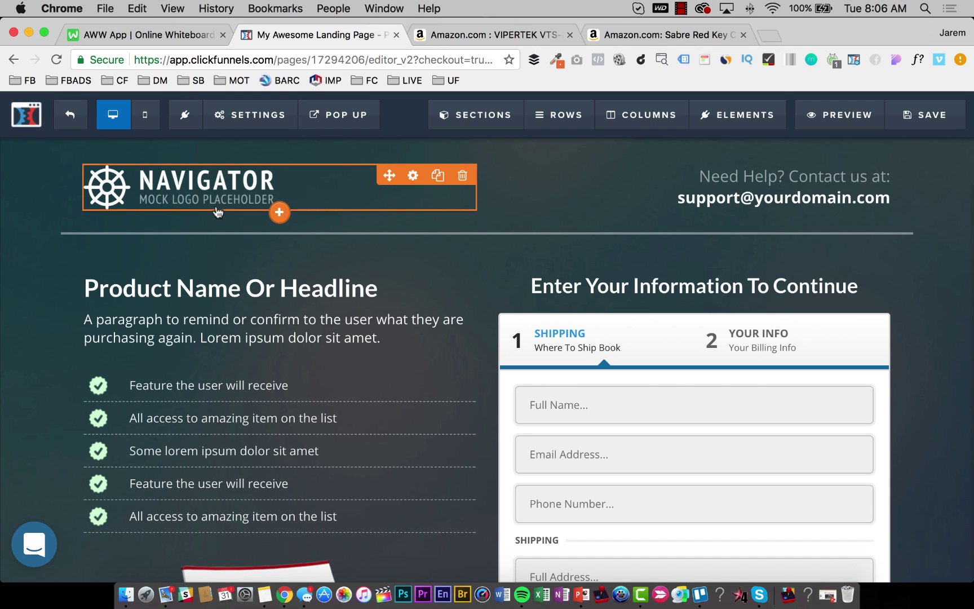
Insert a headline below the logo and change the colour of its bold text.
{"action": "left_click", "coordinate": [278, 213]}
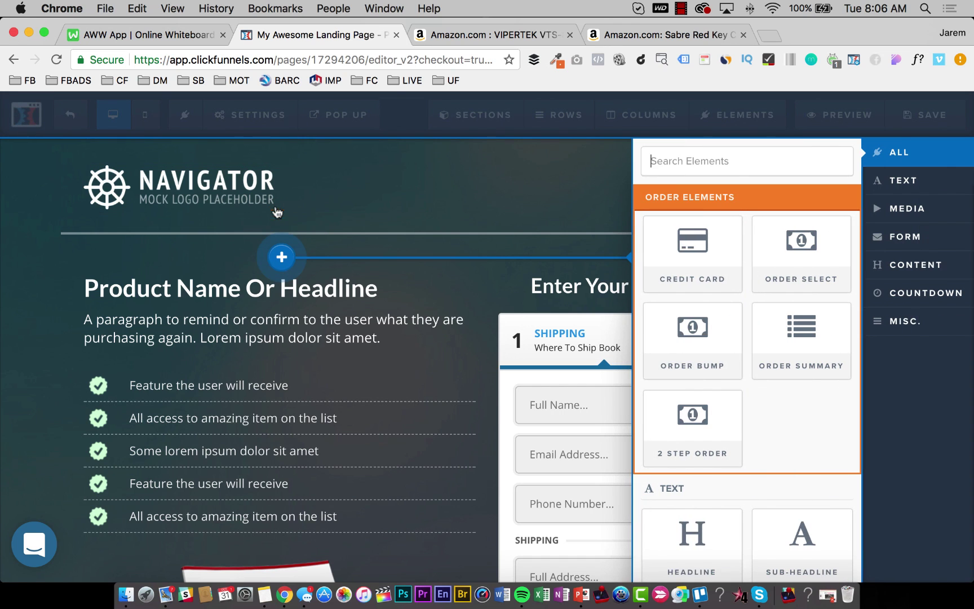
{"action": "left_click", "coordinate": [701, 541]}
{"action": "left_click", "coordinate": [313, 248]}
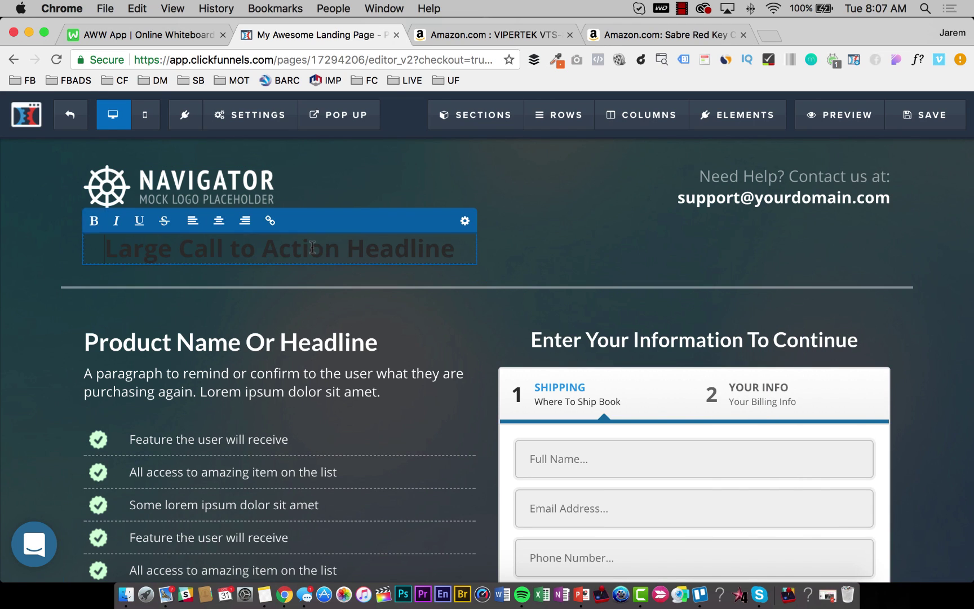
{"action": "triple_click", "coordinate": [312, 247]}
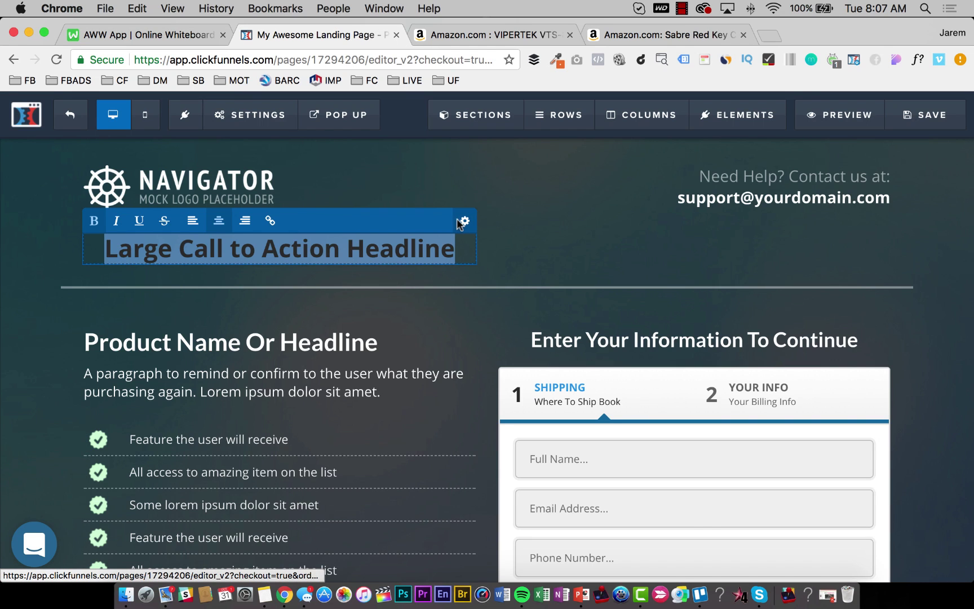
{"action": "left_click", "coordinate": [459, 223]}
{"action": "left_click", "coordinate": [848, 433]}
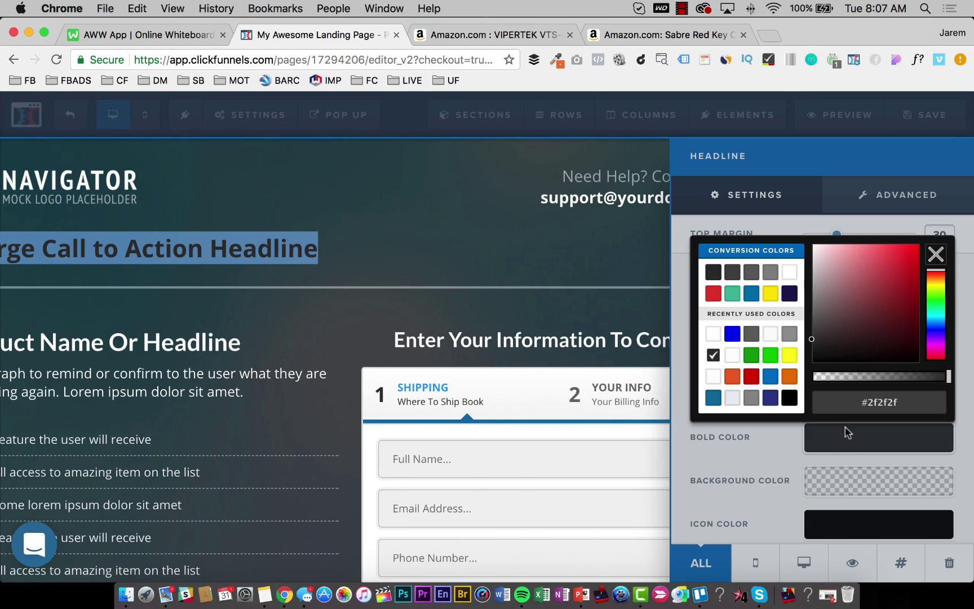
{"action": "left_click", "coordinate": [850, 283]}
{"action": "left_click_drag", "start_coordinate": [851, 283], "coordinate": [823, 251]}
{"action": "left_click", "coordinate": [257, 246]}
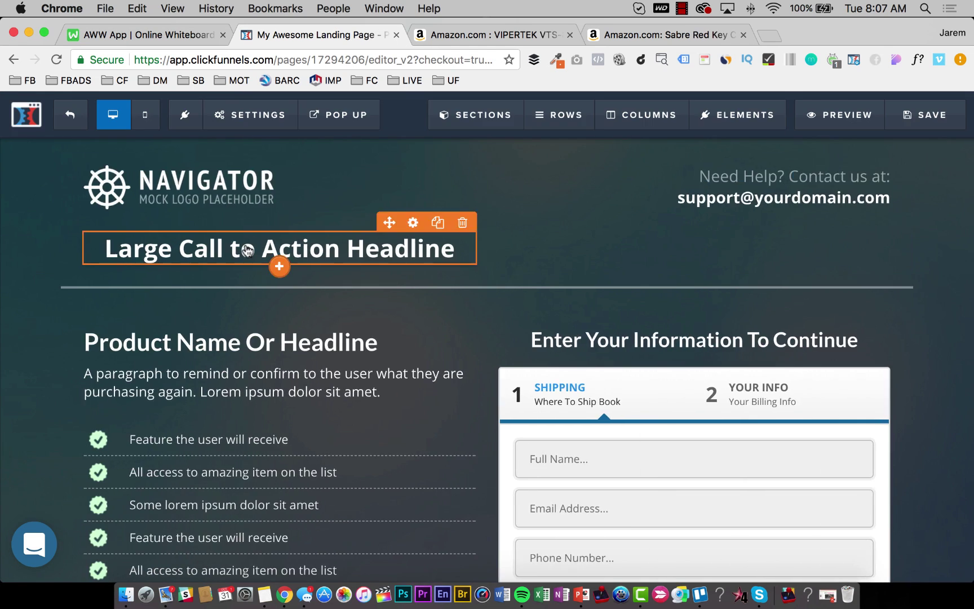
Change the headline text to SELF-DEFENSE PRODUCTS.
{"action": "triple_click", "coordinate": [246, 246]}
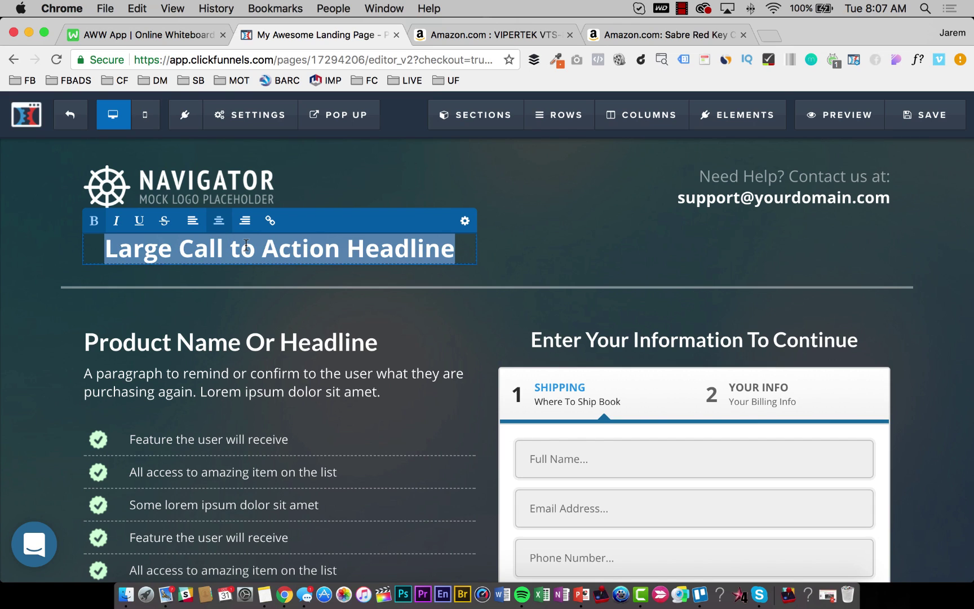
{"action": "type", "text": "se"}
{"action": "key", "text": "BackSpace"}
{"action": "key", "text": "BackSpace"}
{"action": "type", "text": "SELF"}
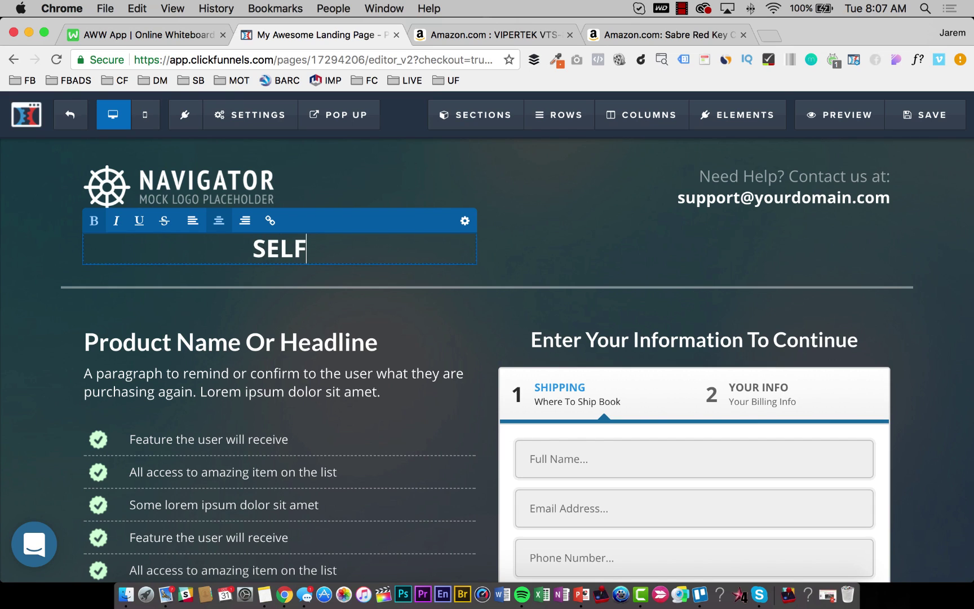
{"action": "type", "text": " D"}
{"action": "key", "text": "BackSpace"}
{"action": "key", "text": "BackSpace"}
{"action": "type", "text": "-DEFEN"}
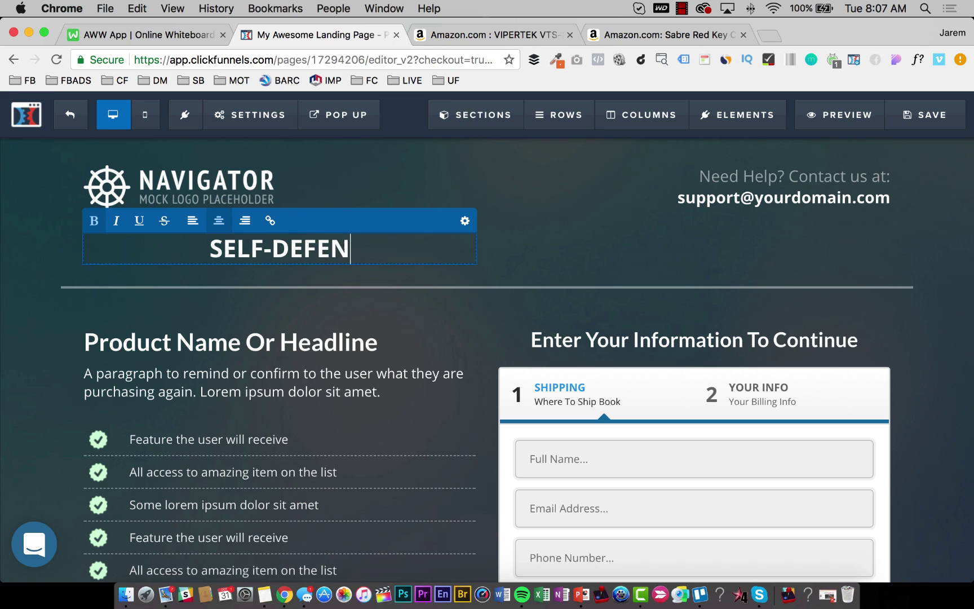
{"action": "type", "text": "SE PRODUCTS"}
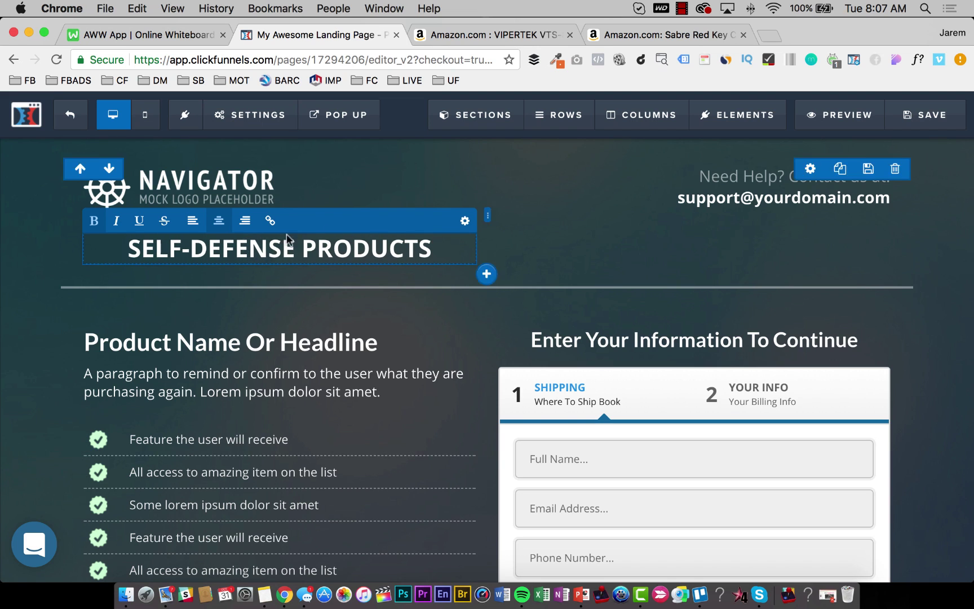
Set the headline's font family to Alfa Slab One.
{"action": "left_click", "coordinate": [465, 220]}
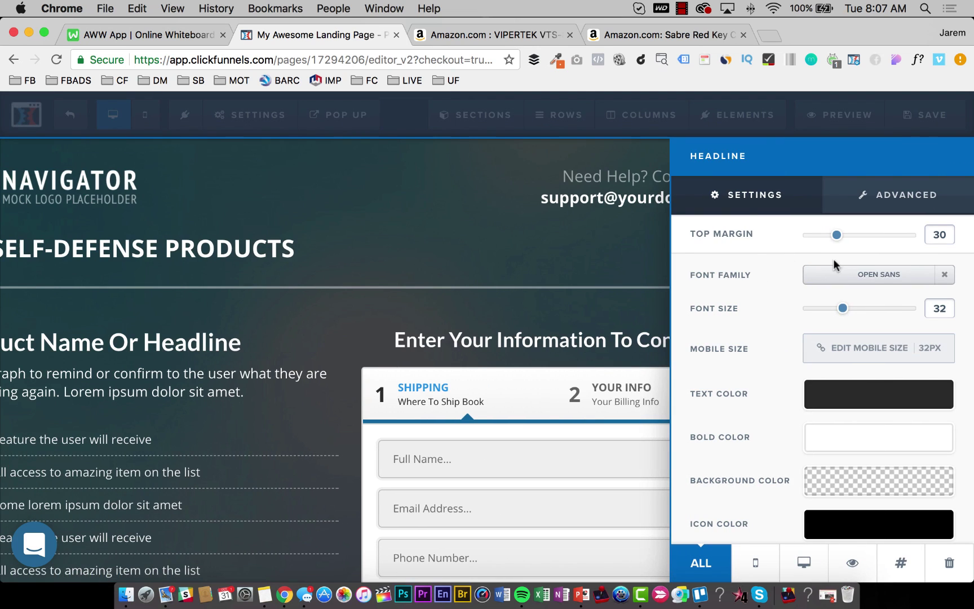
{"action": "left_click", "coordinate": [877, 278]}
{"action": "scroll", "coordinate": [856, 316], "scroll_direction": "down", "scroll_amount": 1}
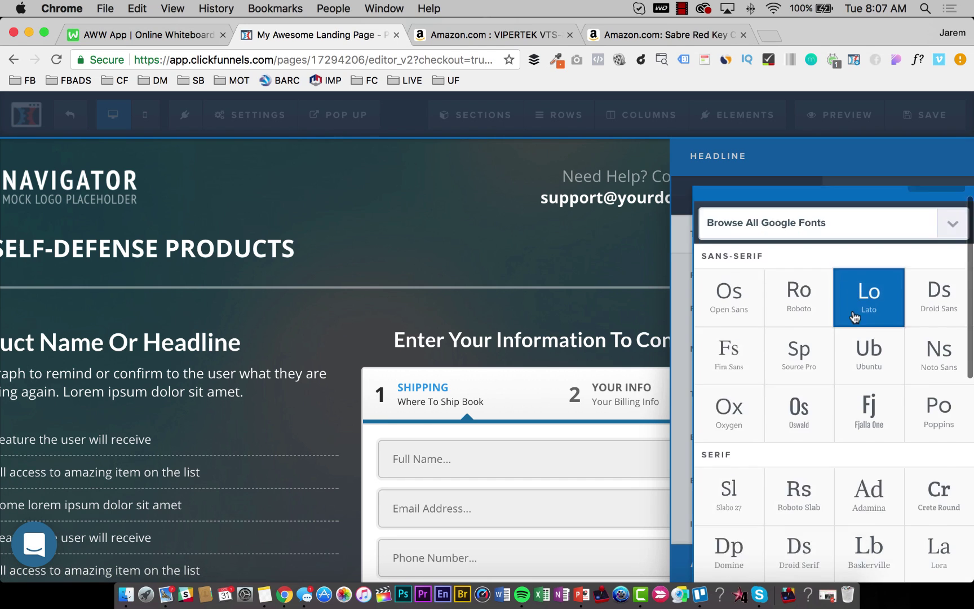
{"action": "scroll", "coordinate": [855, 317], "scroll_direction": "down", "scroll_amount": 6}
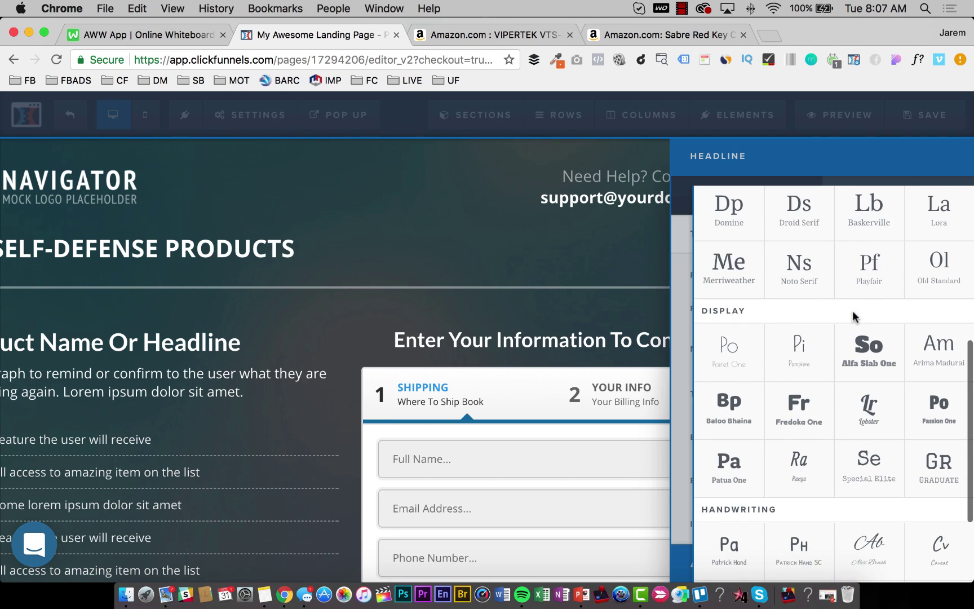
{"action": "left_click", "coordinate": [861, 350]}
{"action": "left_click", "coordinate": [344, 230]}
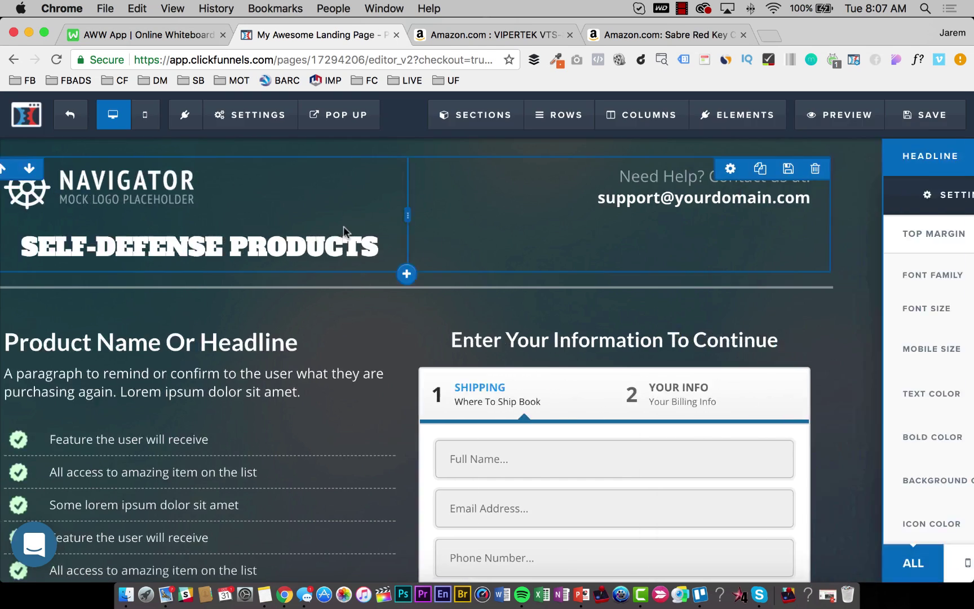
Delete the NAVIGATOR logo and reduce the headline's top margin to 0.
{"action": "left_click", "coordinate": [455, 174]}
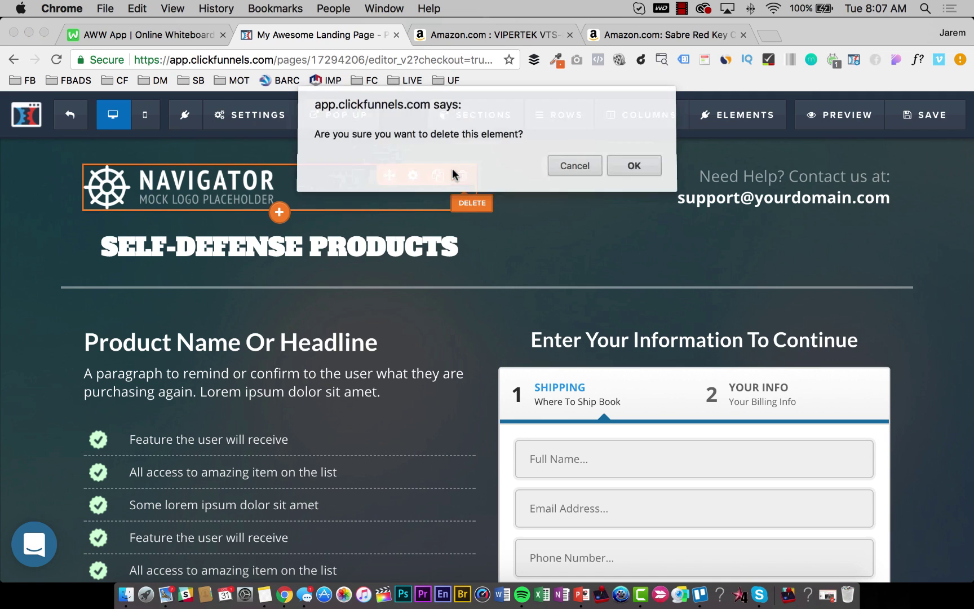
{"action": "key", "text": "Return"}
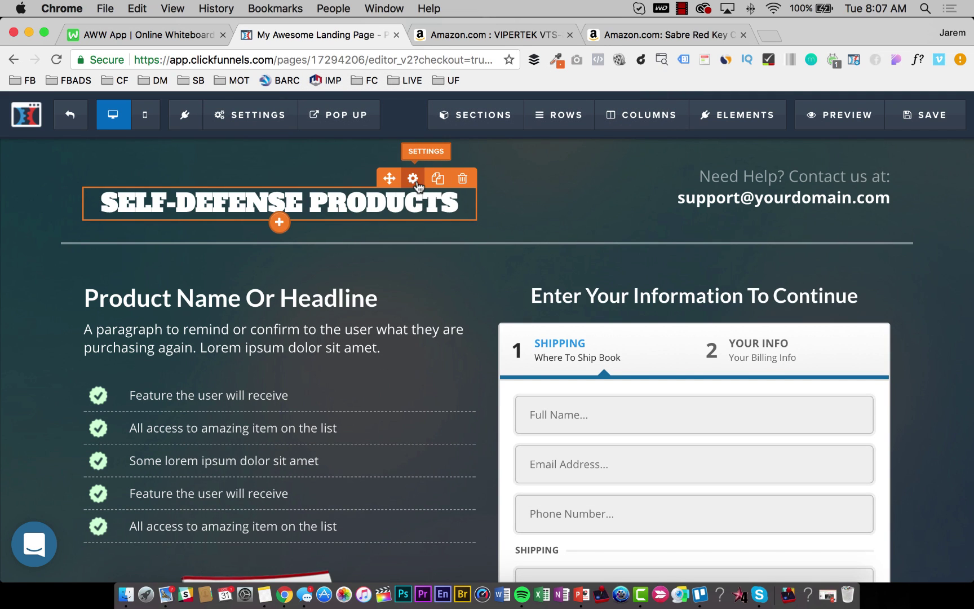
{"action": "left_click", "coordinate": [413, 179]}
{"action": "left_click_drag", "start_coordinate": [839, 235], "coordinate": [790, 235]}
{"action": "left_click", "coordinate": [358, 198]}
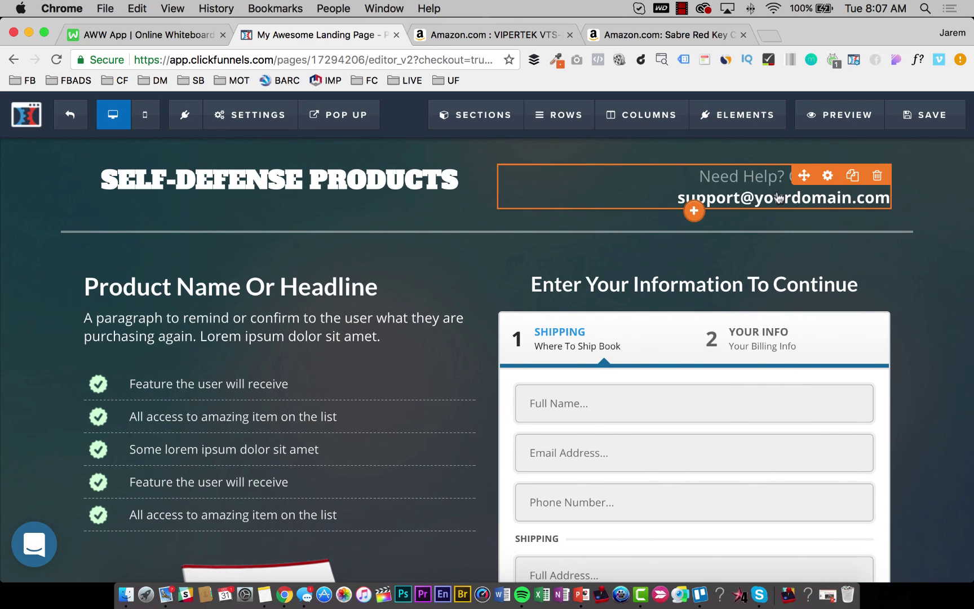
{"action": "left_click", "coordinate": [780, 184]}
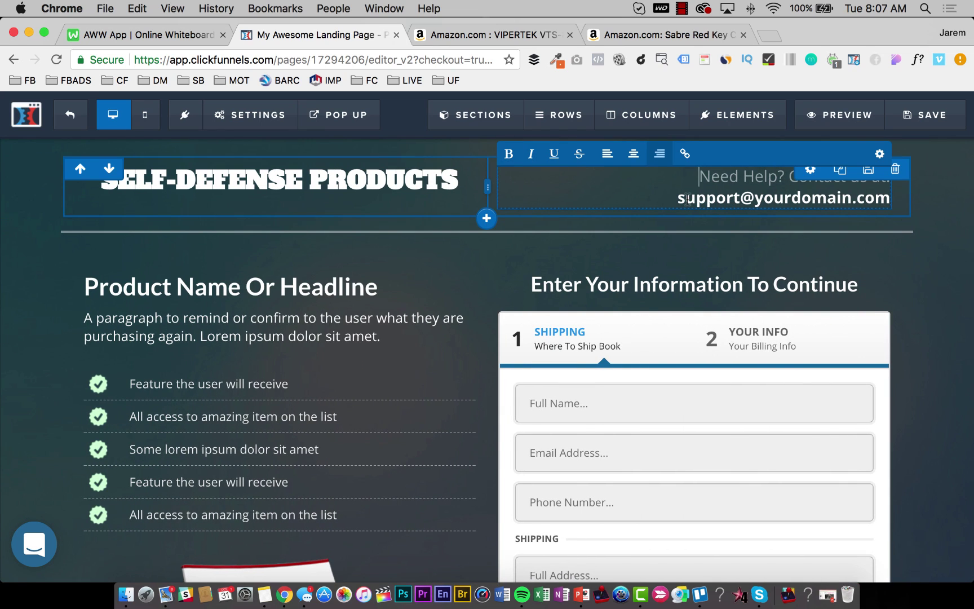
{"action": "left_click", "coordinate": [379, 296]}
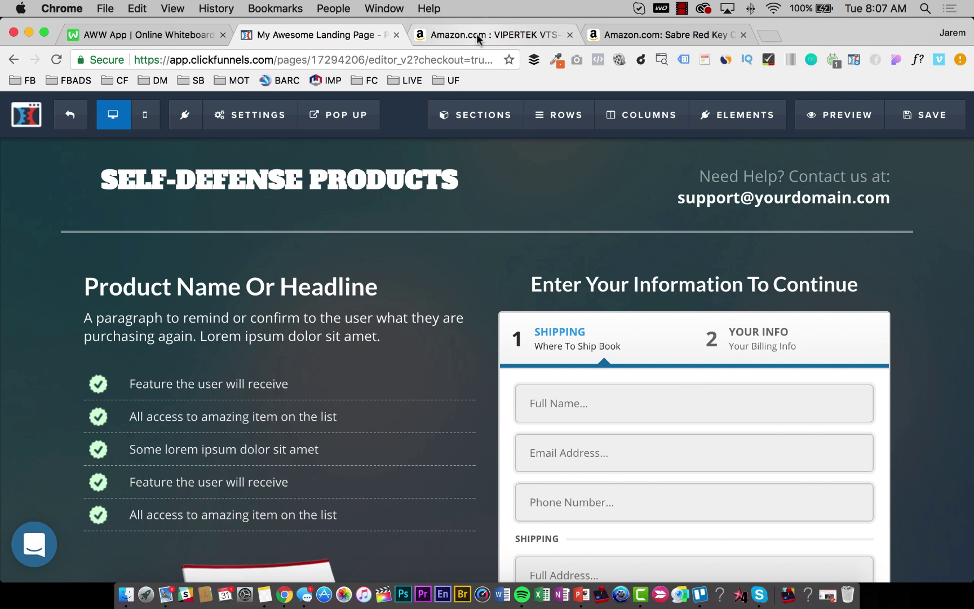
On the Amazon VIPERTEK VTS-881 page, highlight the voltage figure and 'Stun Gun' in the title.
{"action": "left_click", "coordinate": [476, 33]}
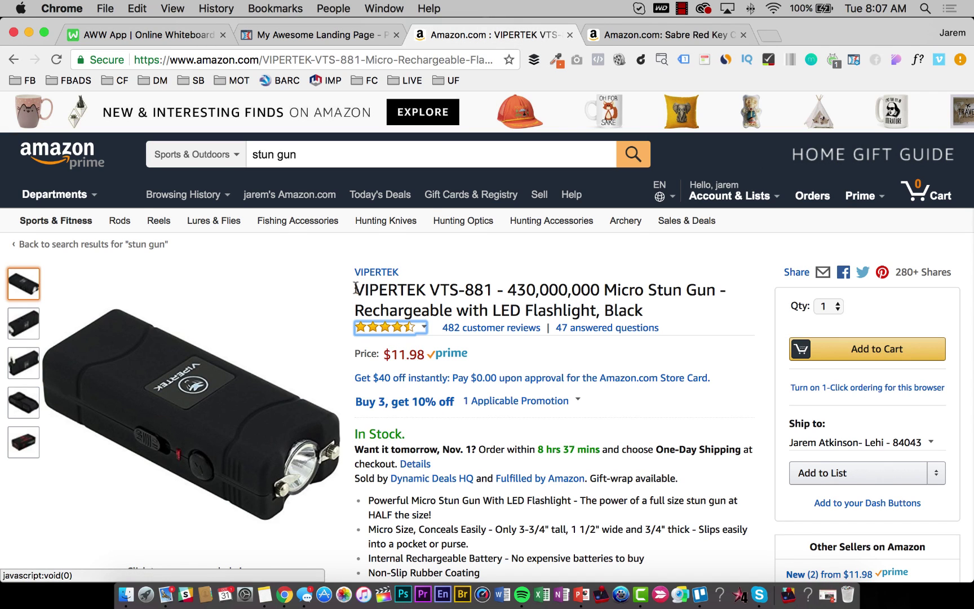
{"action": "left_click_drag", "start_coordinate": [356, 289], "coordinate": [624, 290]}
{"action": "left_click", "coordinate": [454, 288]}
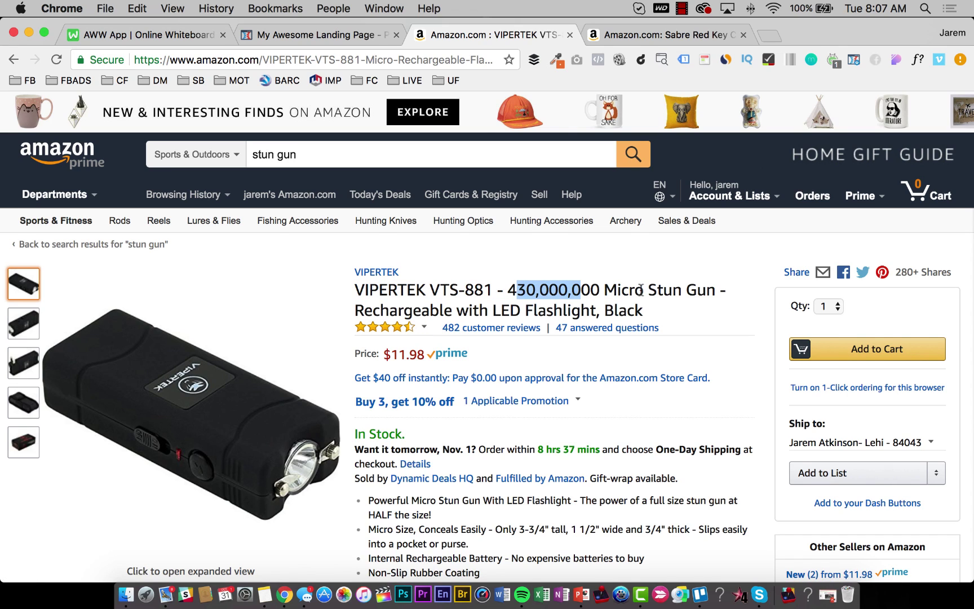
{"action": "left_click_drag", "start_coordinate": [648, 290], "coordinate": [712, 290]}
{"action": "left_click", "coordinate": [617, 291]}
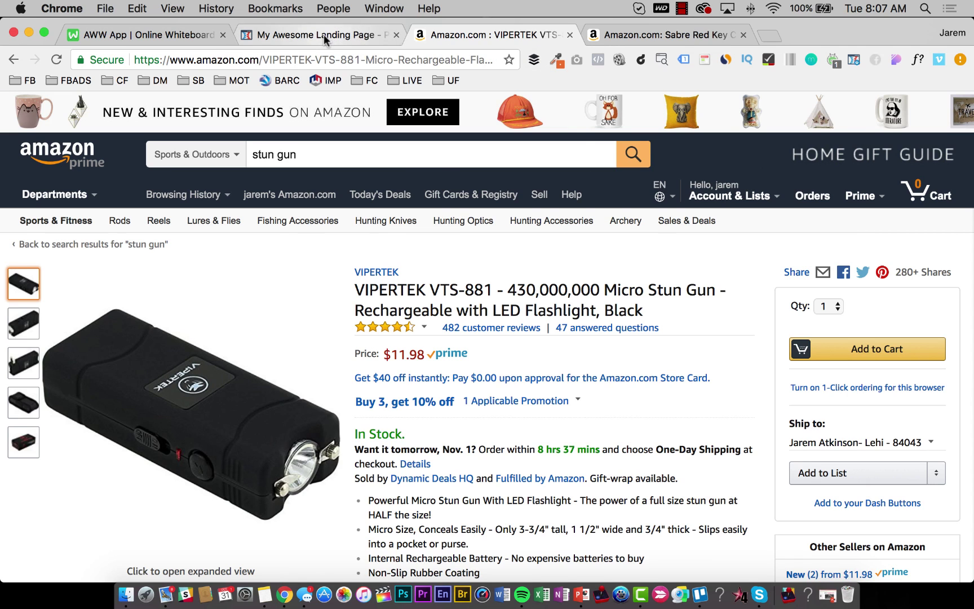
{"action": "left_click", "coordinate": [263, 35]}
{"action": "left_click", "coordinate": [257, 286]}
{"action": "triple_click", "coordinate": [257, 286]}
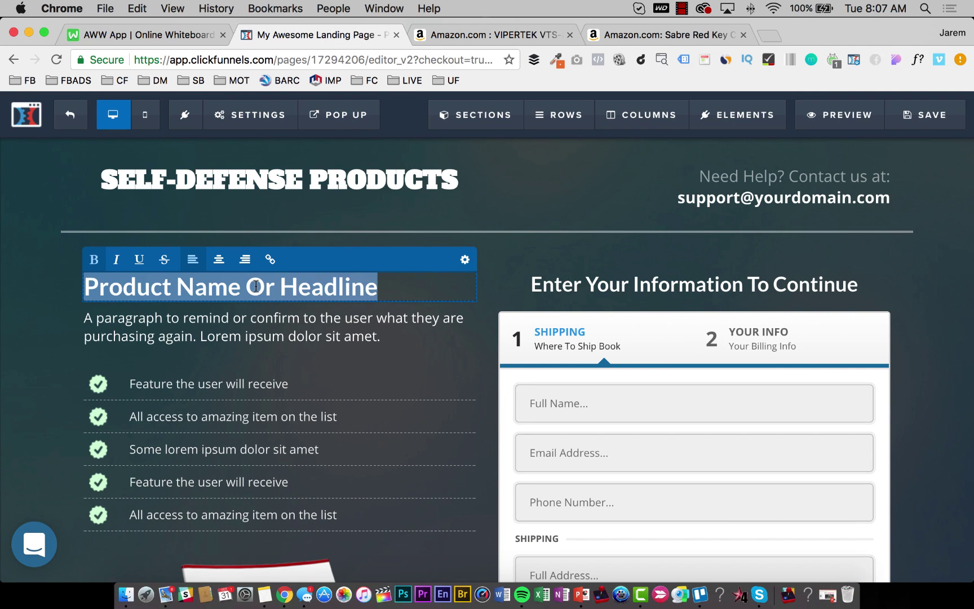
{"action": "left_click", "coordinate": [530, 30]}
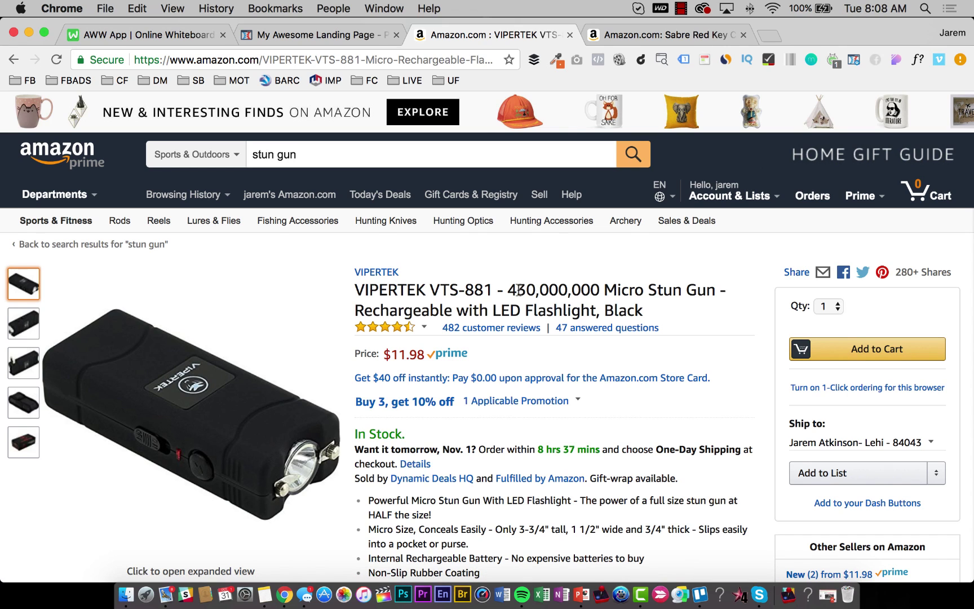
{"action": "left_click_drag", "start_coordinate": [510, 290], "coordinate": [641, 290]}
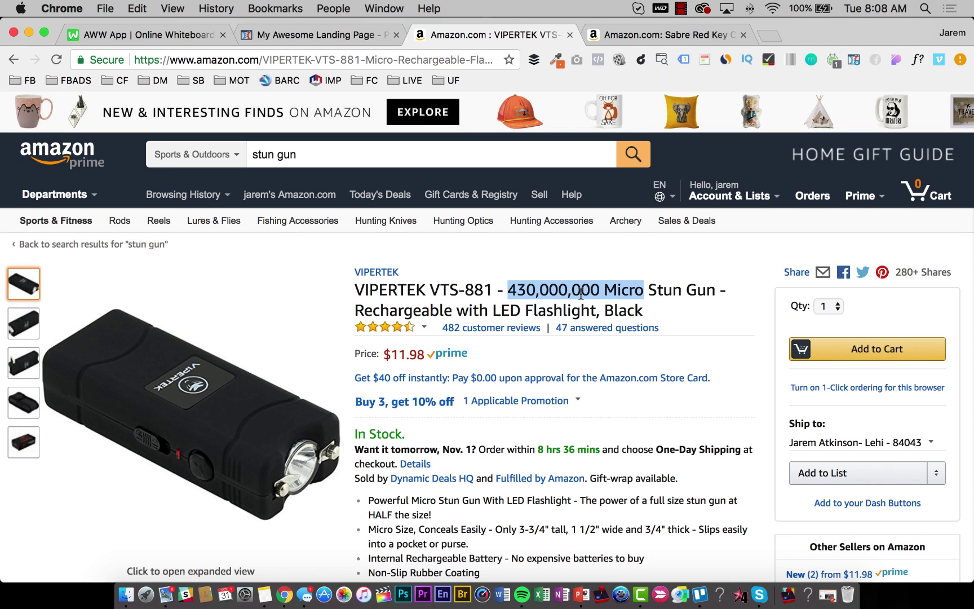
{"action": "scroll", "coordinate": [582, 294], "scroll_direction": "down", "scroll_amount": 2}
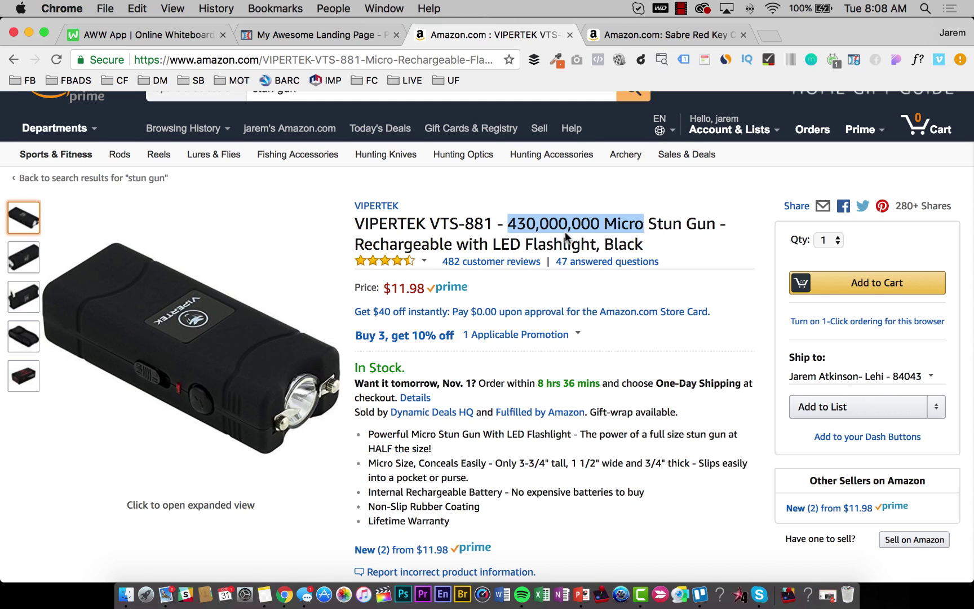
{"action": "left_click", "coordinate": [577, 227]}
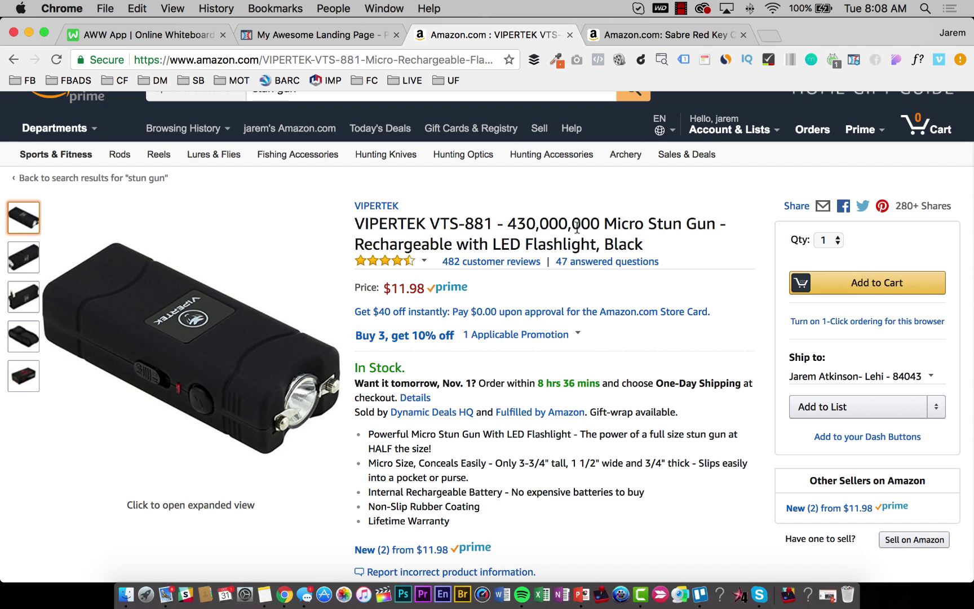
{"action": "scroll", "coordinate": [526, 292], "scroll_direction": "down", "scroll_amount": 5}
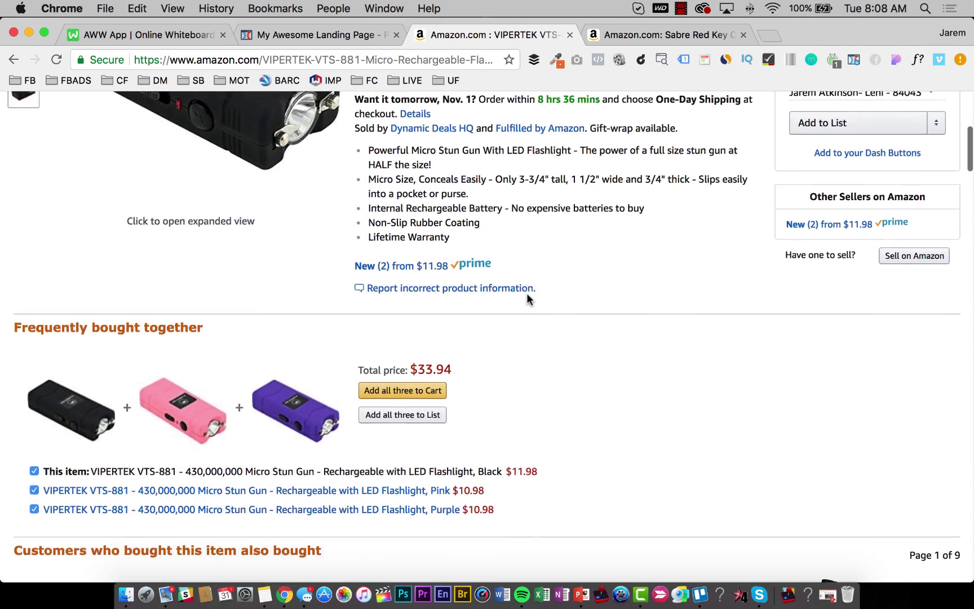
{"action": "scroll", "coordinate": [526, 299], "scroll_direction": "up", "scroll_amount": 6}
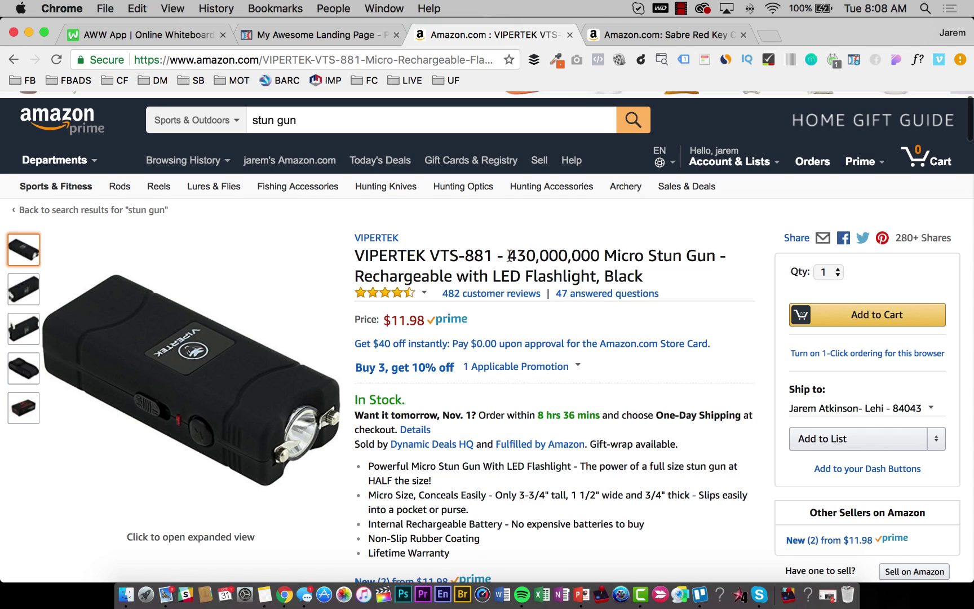
{"action": "left_click_drag", "start_coordinate": [509, 256], "coordinate": [605, 258]}
{"action": "left_click", "coordinate": [602, 258]}
Replace the headline with '430 Million Volt High-Powered Handheld Stun Gun'.
{"action": "left_click", "coordinate": [278, 36]}
{"action": "triple_click", "coordinate": [227, 282]}
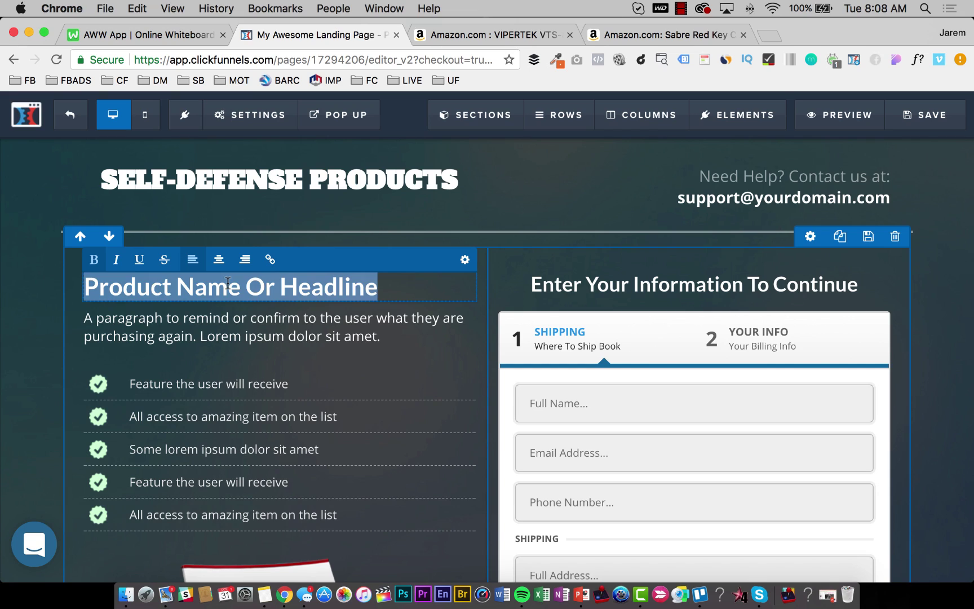
{"action": "type", "text": "430 Million "}
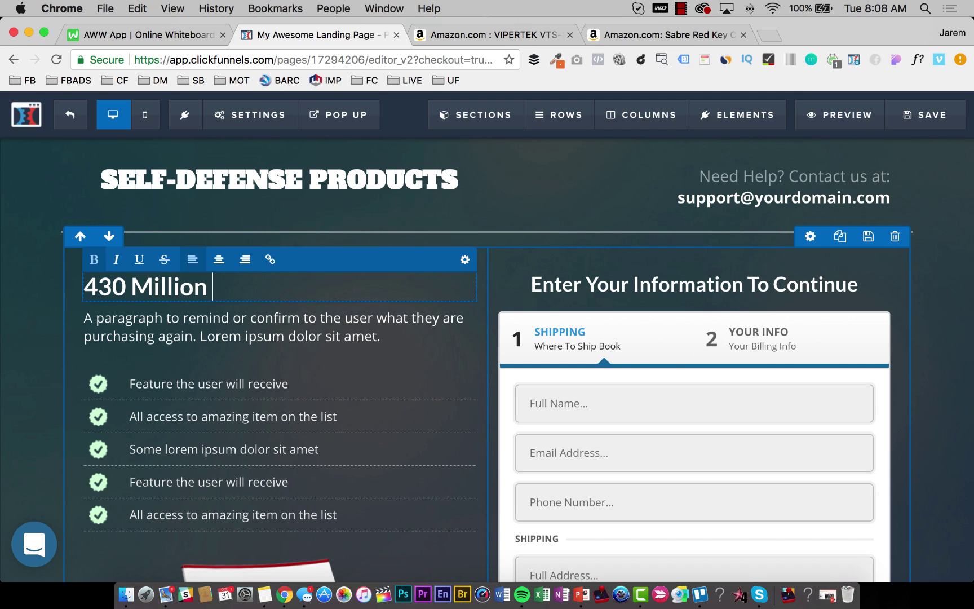
{"action": "type", "text": "Volt Hihg"}
{"action": "key", "text": "BackSpace"}
{"action": "key", "text": "BackSpace"}
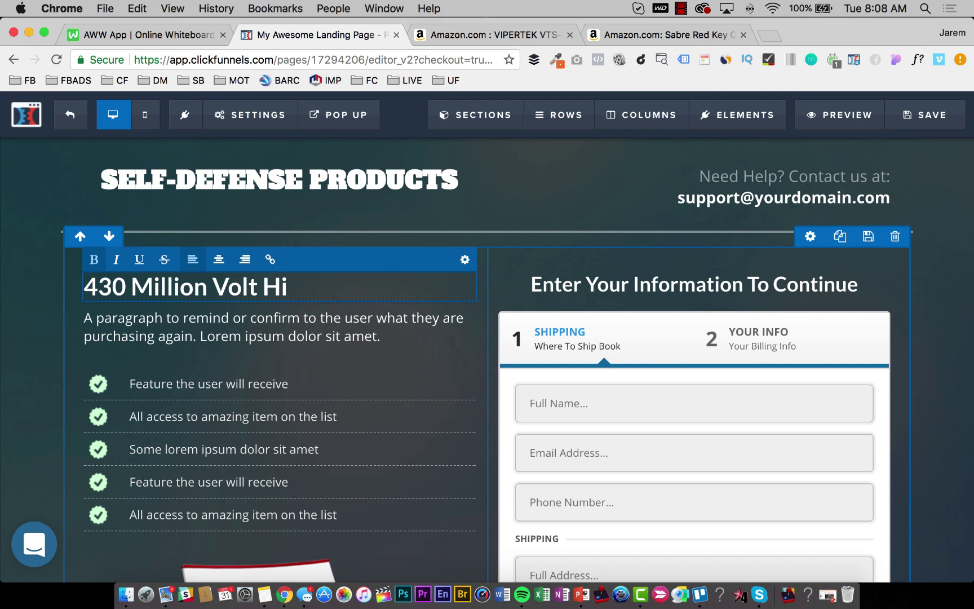
{"action": "type", "text": "gh-Powe"}
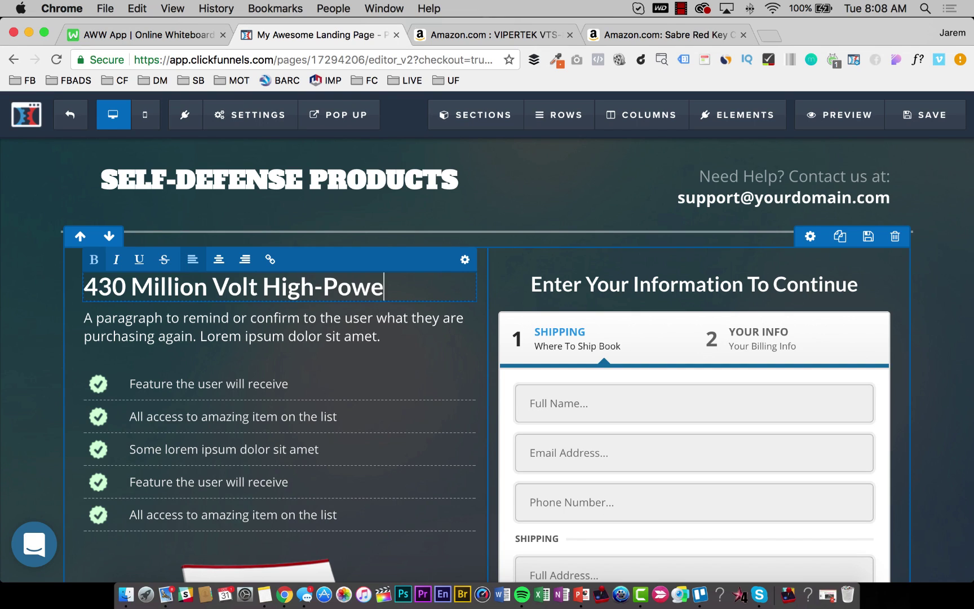
{"action": "type", "text": "red H"}
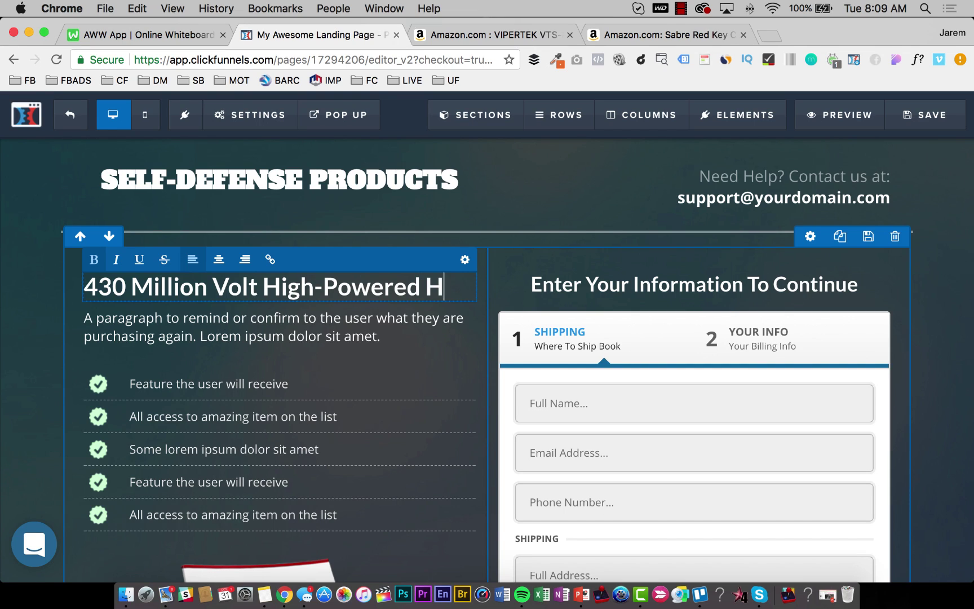
{"action": "type", "text": "andheld Stun Gun"}
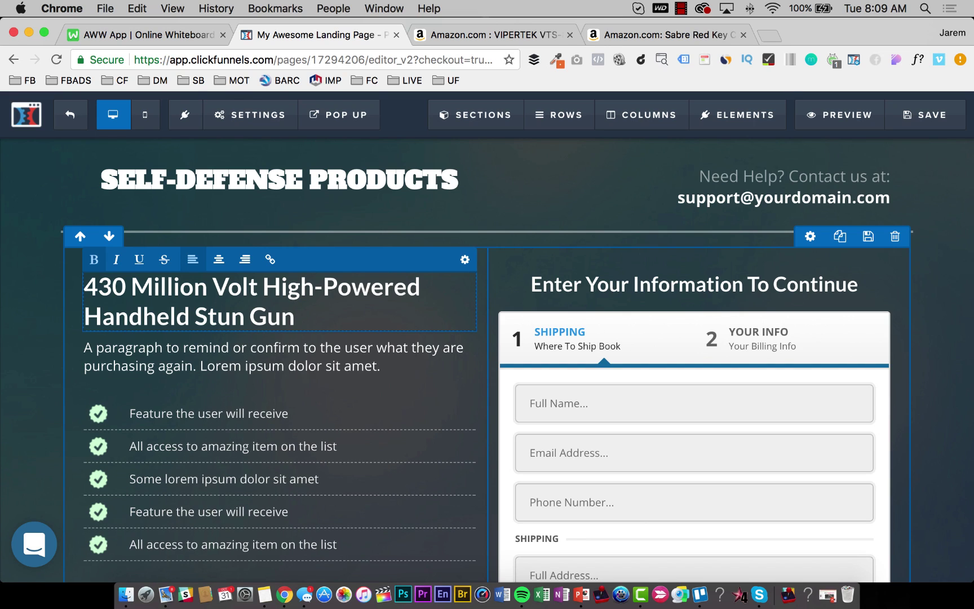
Prefix the headline with 'Military Grade' and save the page.
{"action": "left_click", "coordinate": [84, 287]}
{"action": "type", "text": "Black"}
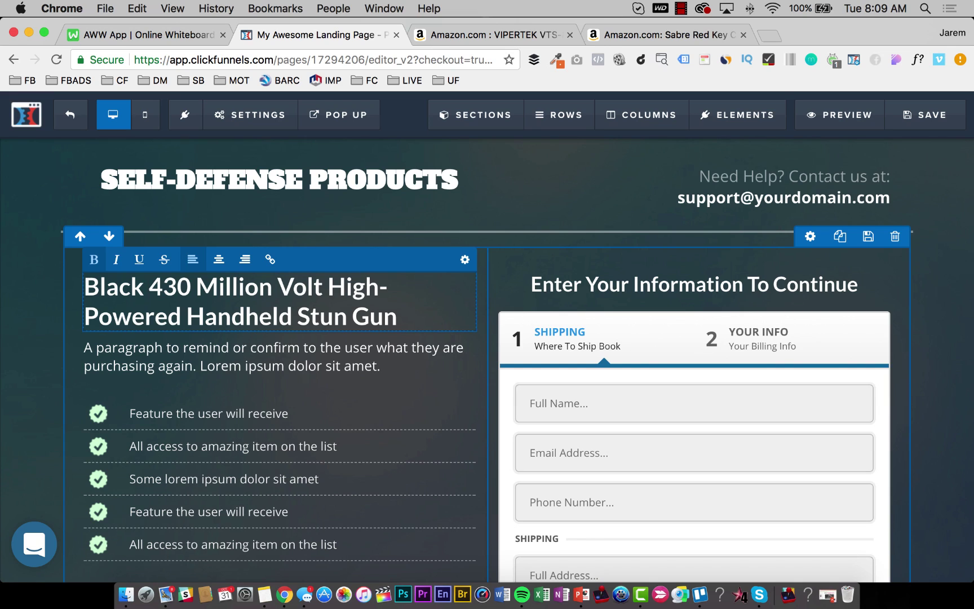
{"action": "key", "text": "alt+shift+Left"}
{"action": "type", "text": "Military "}
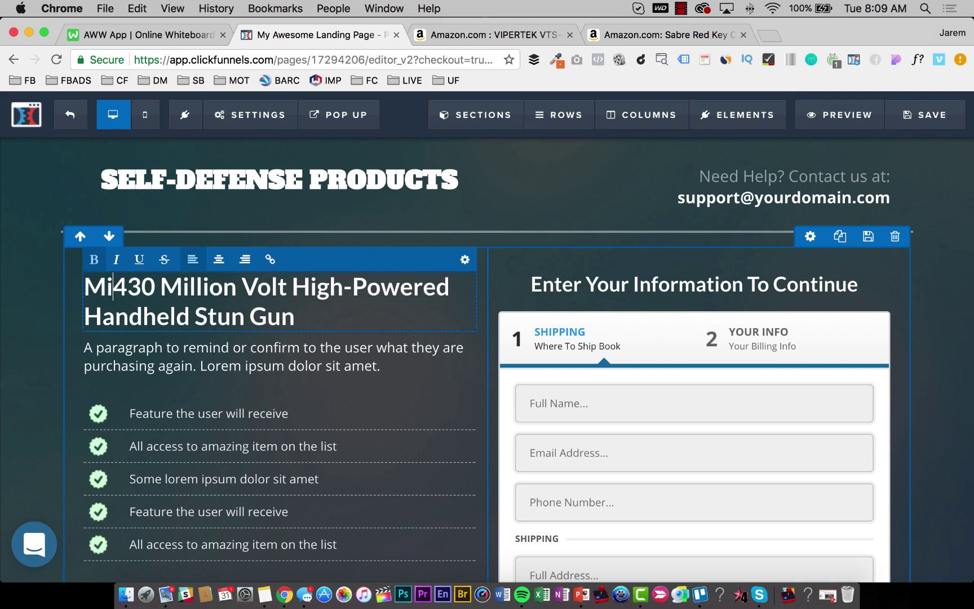
{"action": "type", "text": "Grade"}
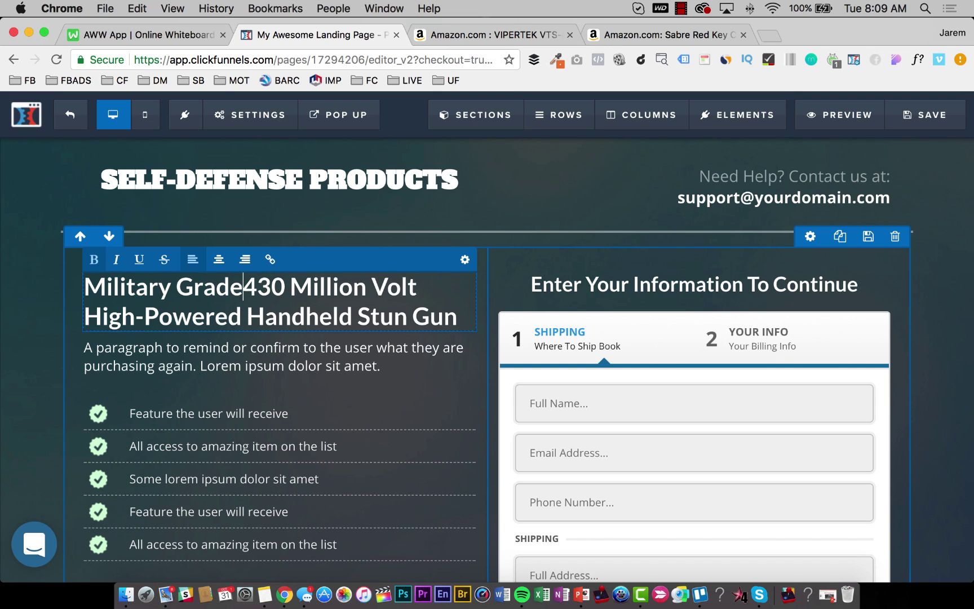
{"action": "key", "text": "Right"}
{"action": "key", "text": "Right"}
{"action": "key", "text": "Right"}
{"action": "key", "text": "Right"}
{"action": "key", "text": "Left"}
{"action": "key", "text": "Left"}
{"action": "key", "text": "Left"}
{"action": "key", "text": "Left"}
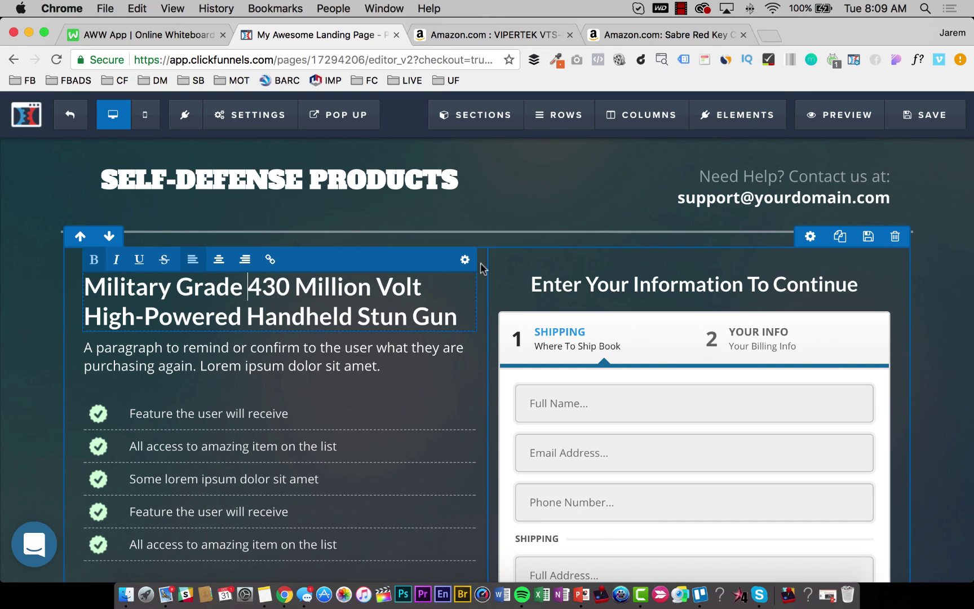
{"action": "left_click", "coordinate": [919, 116]}
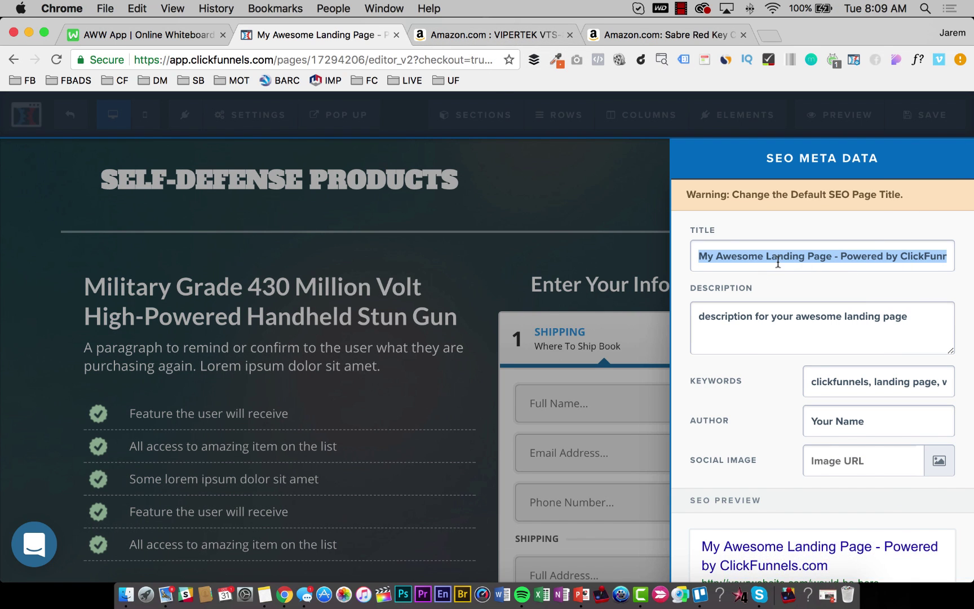
Set the SEO title to the stun gun headline and keywords to 'Self-Defense Products, stun gun'.
{"action": "type", "text": "Milit"}
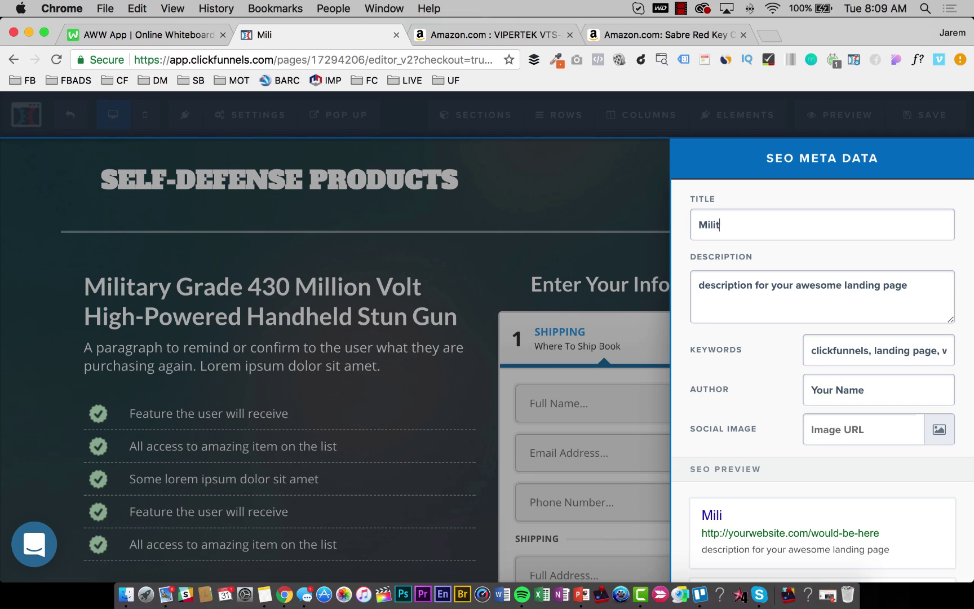
{"action": "type", "text": "ary Grad"}
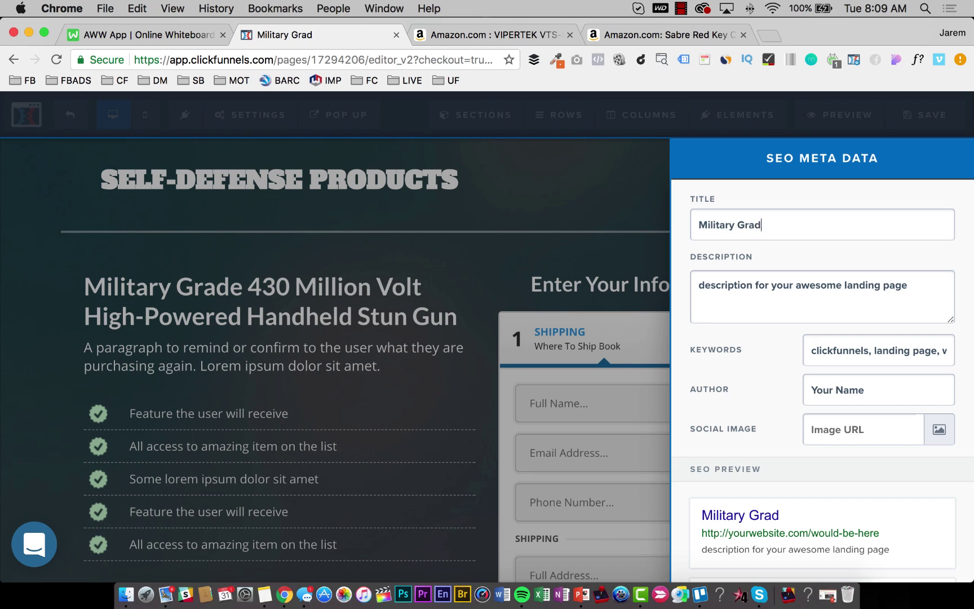
{"action": "type", "text": "e 430"}
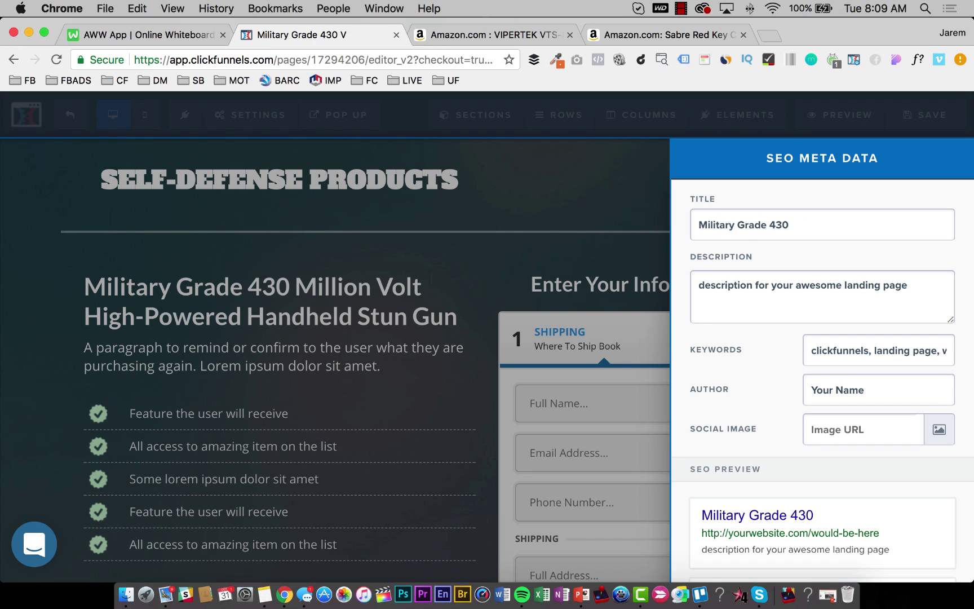
{"action": "type", "text": " Million Volt"}
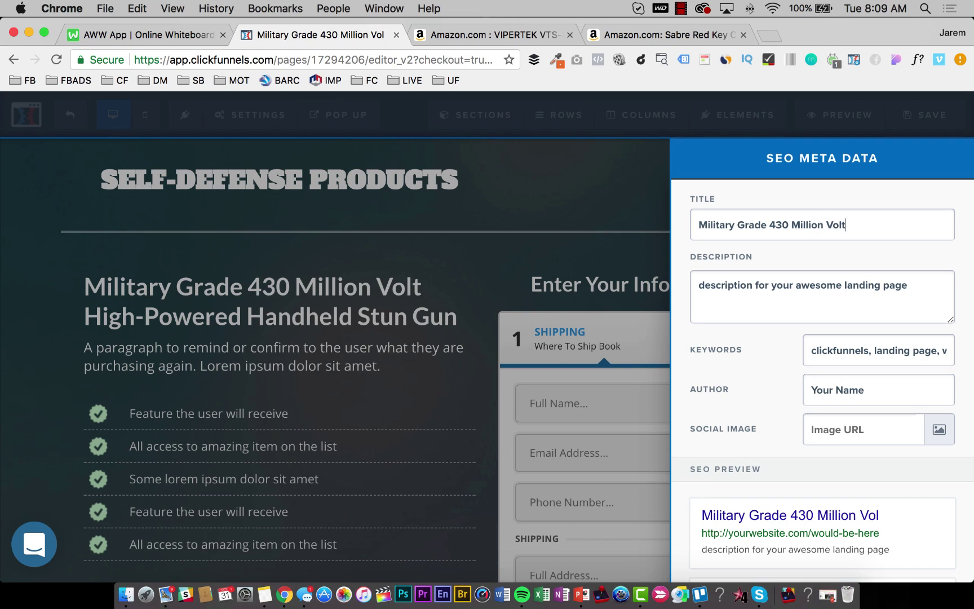
{"action": "type", "text": " High "}
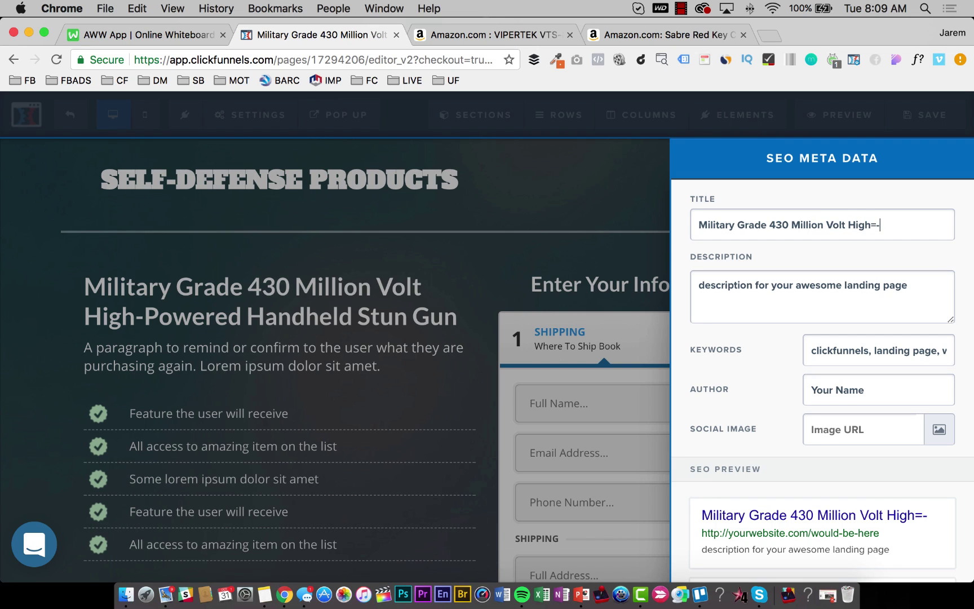
{"action": "type", "text": "Power"}
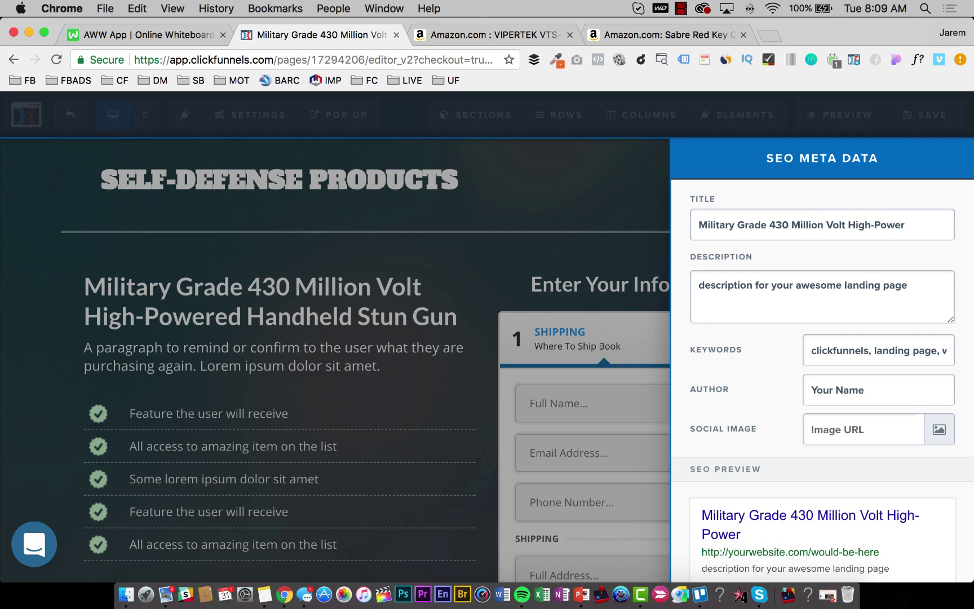
{"action": "type", "text": "ed Hand"}
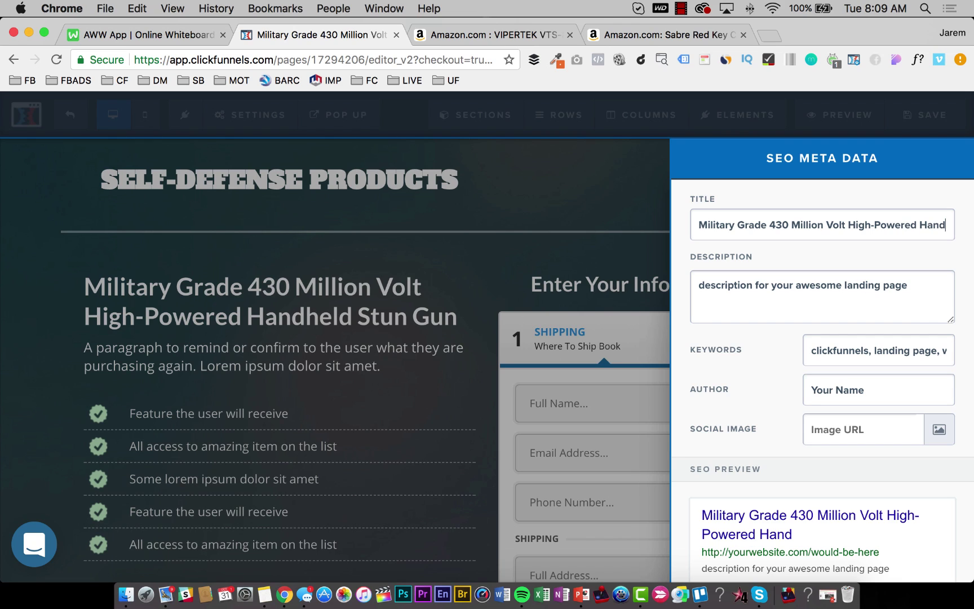
{"action": "type", "text": "held"}
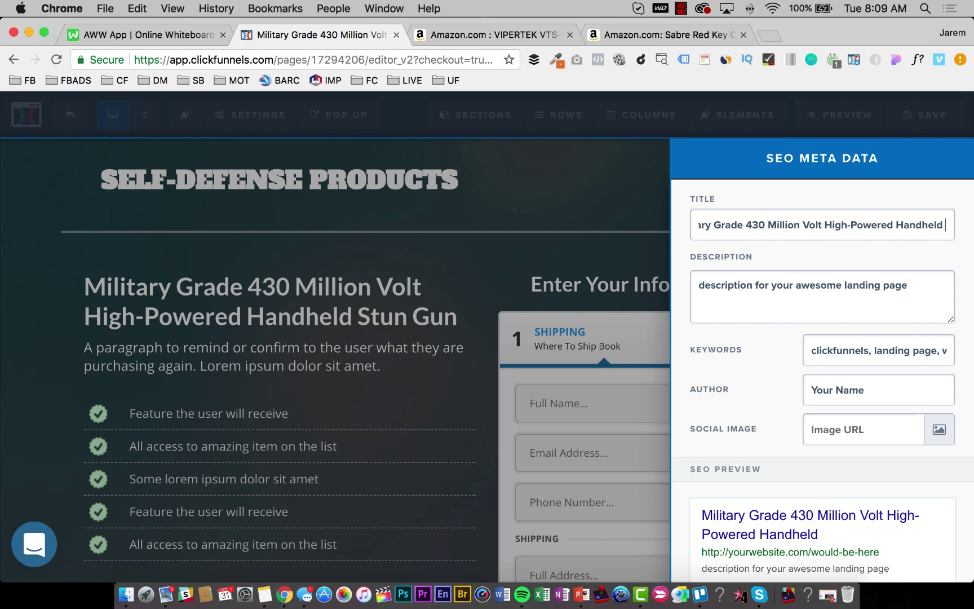
{"action": "type", "text": " Stun Gun"}
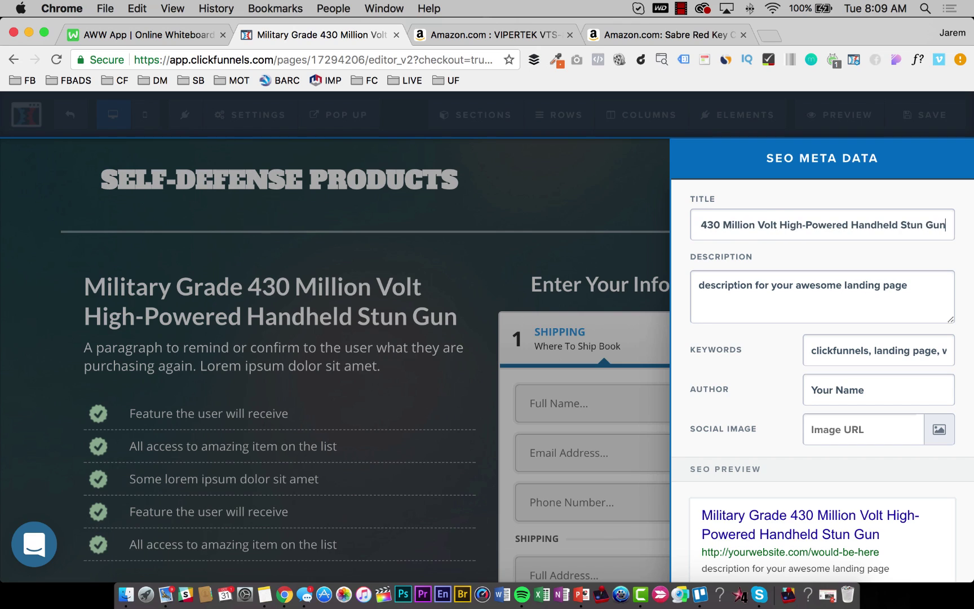
{"action": "triple_click", "coordinate": [844, 354]}
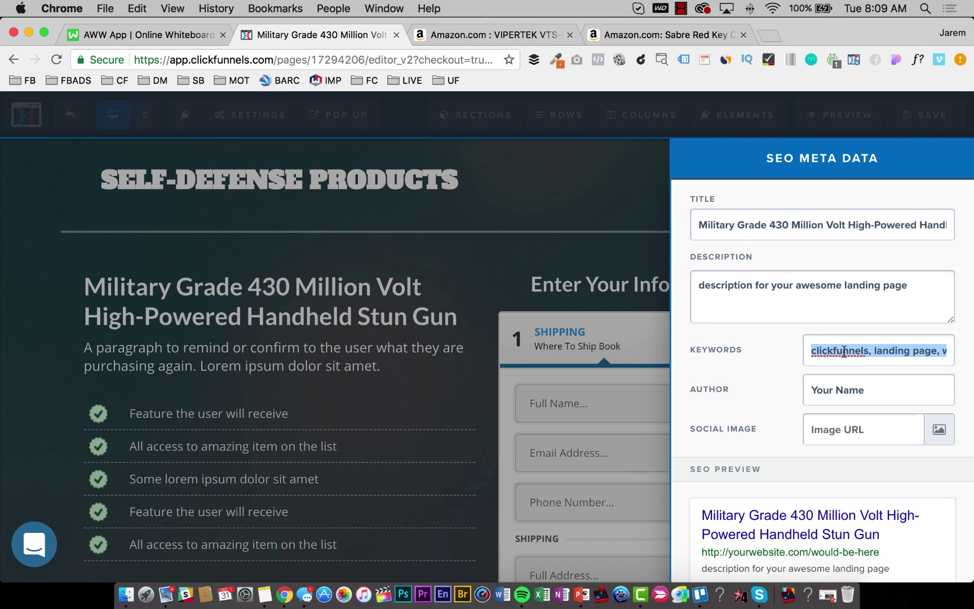
{"action": "type", "text": "Se"}
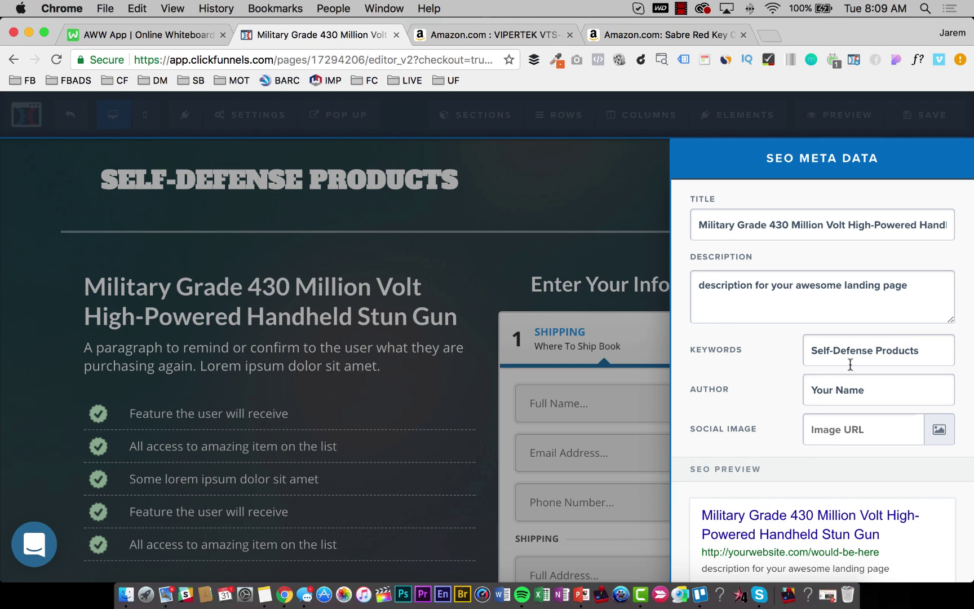
{"action": "type", "text": "lf-Defense Products"}
{"action": "key", "text": "cmd+a"}
{"action": "key", "text": "super+c"}
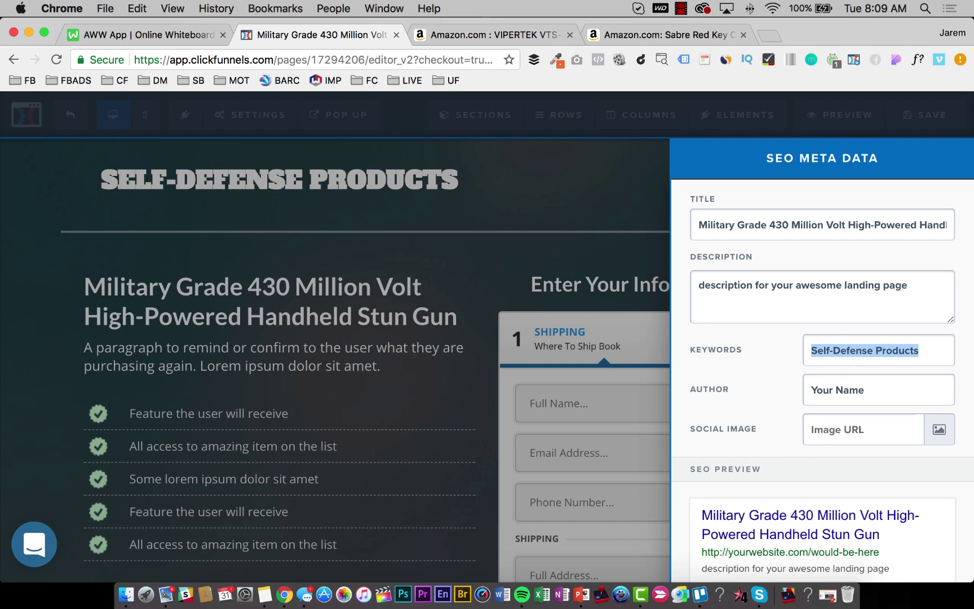
{"action": "key", "text": "Right"}
{"action": "type", "text": ", "}
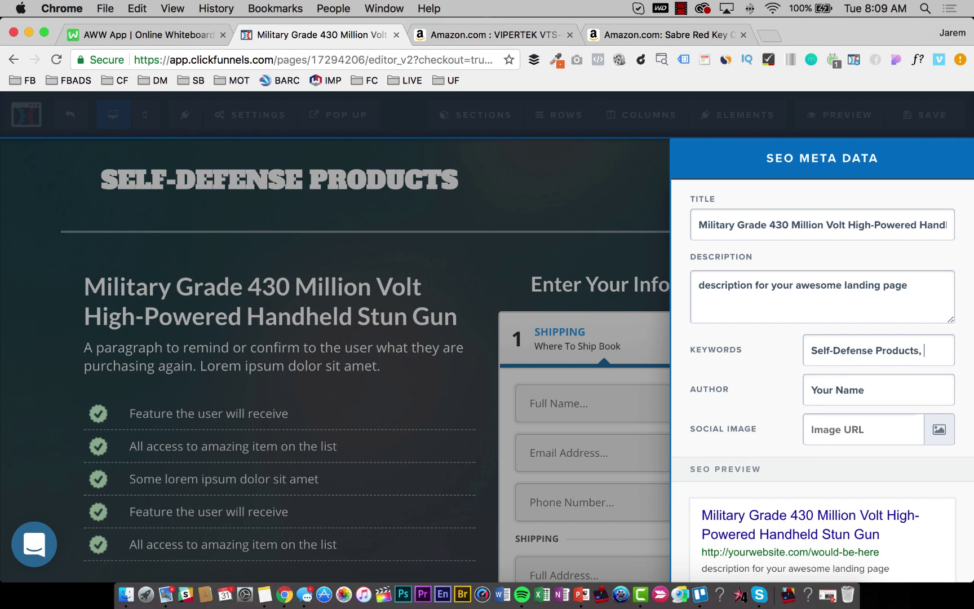
{"action": "type", "text": "stun gun"}
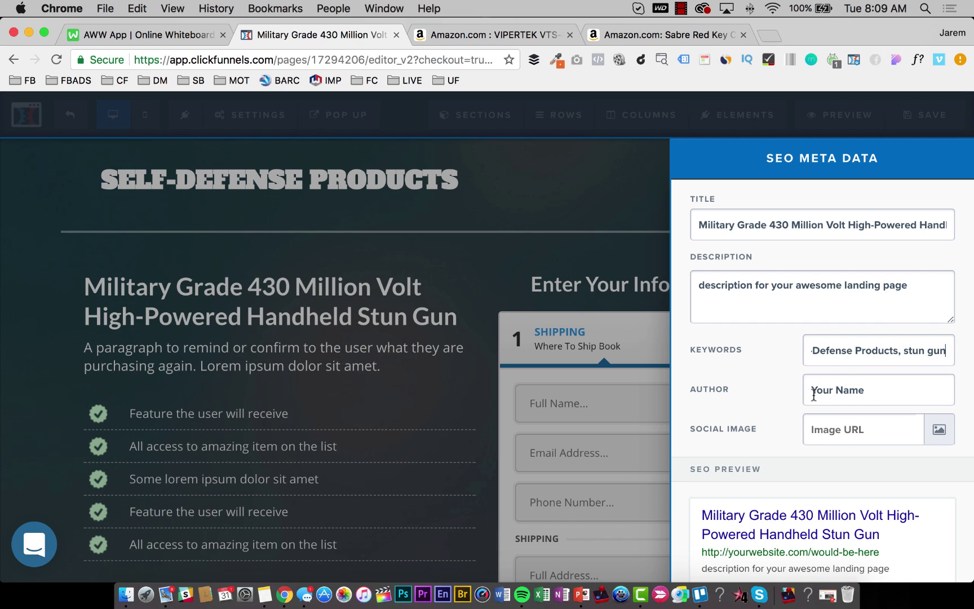
Make Self-Defense Products the SEO author and save the page.
{"action": "triple_click", "coordinate": [813, 395]}
{"action": "key", "text": "super+v"}
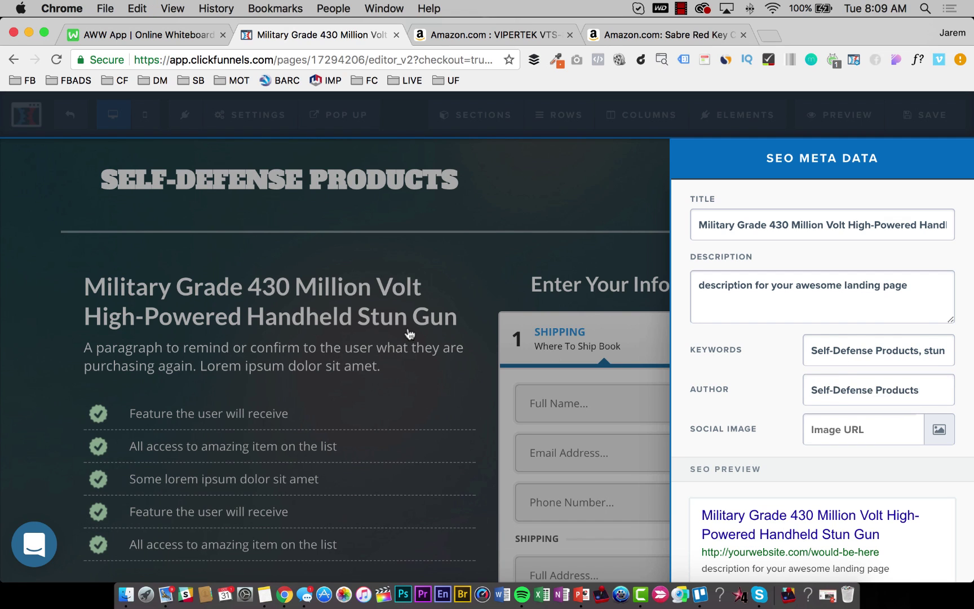
{"action": "left_click", "coordinate": [410, 334]}
{"action": "left_click", "coordinate": [926, 116]}
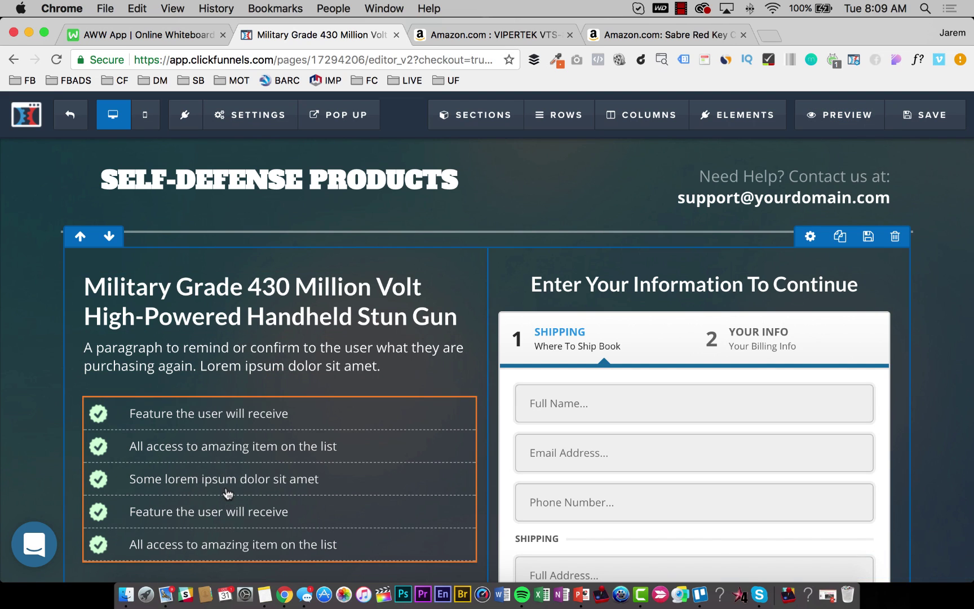
Select the VIPERTEK listing's five feature bullets, Powerful Micro Stun Gun through Lifetime Warranty.
{"action": "mouse_move", "coordinate": [228, 494]}
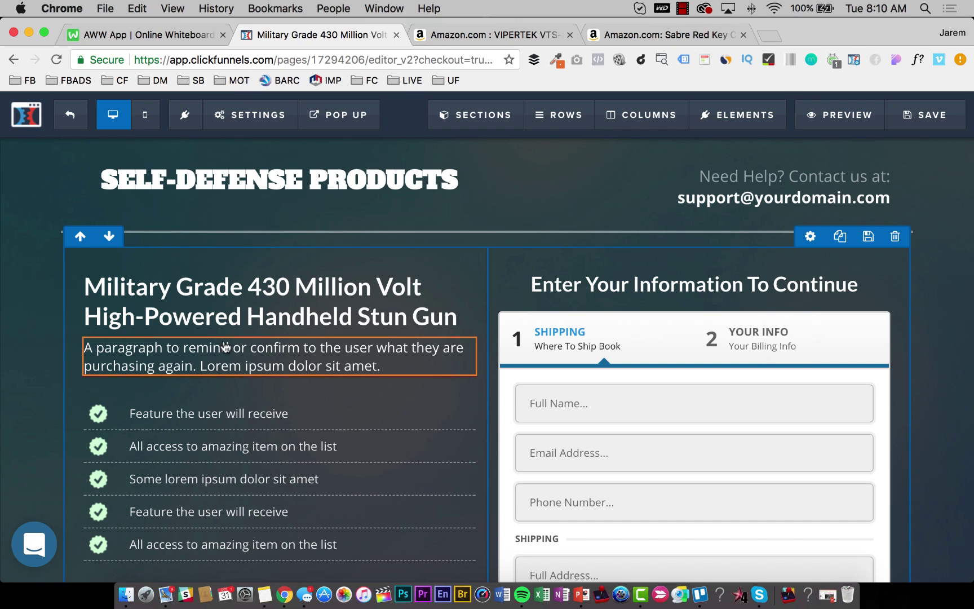
{"action": "left_click", "coordinate": [504, 36]}
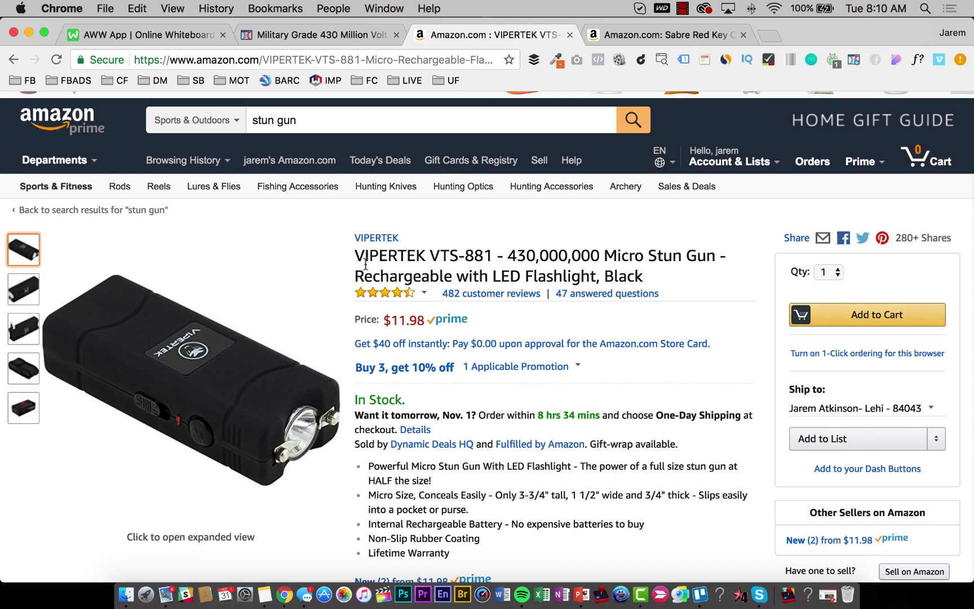
{"action": "scroll", "coordinate": [366, 265], "scroll_direction": "down", "scroll_amount": 3}
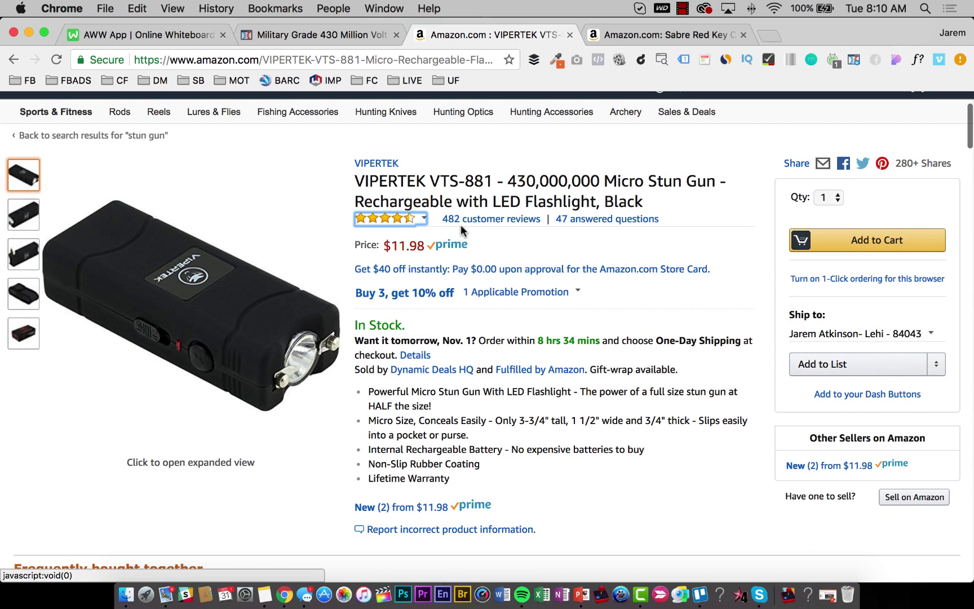
{"action": "scroll", "coordinate": [489, 374], "scroll_direction": "down", "scroll_amount": 4}
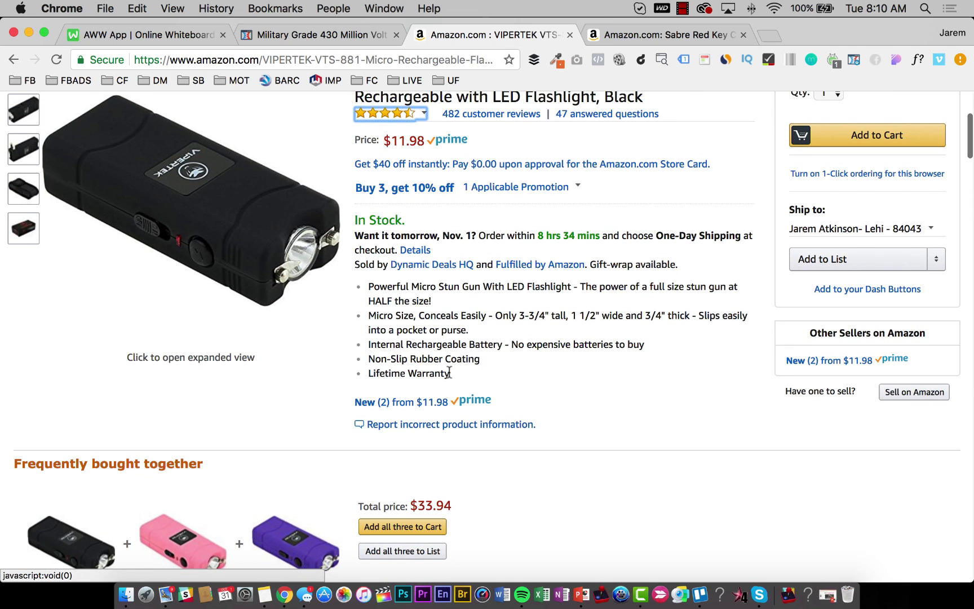
{"action": "left_click_drag", "start_coordinate": [452, 374], "coordinate": [369, 289]}
{"action": "key", "text": "super+c"}
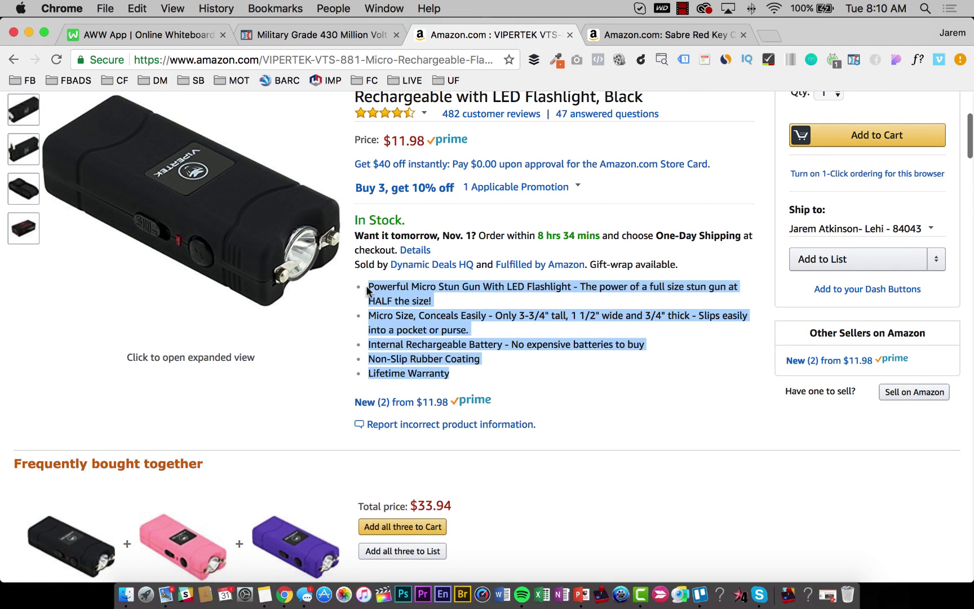
Paste the five Amazon feature bullets over the first placeholder item and remove the stray F.
{"action": "left_click", "coordinate": [365, 38]}
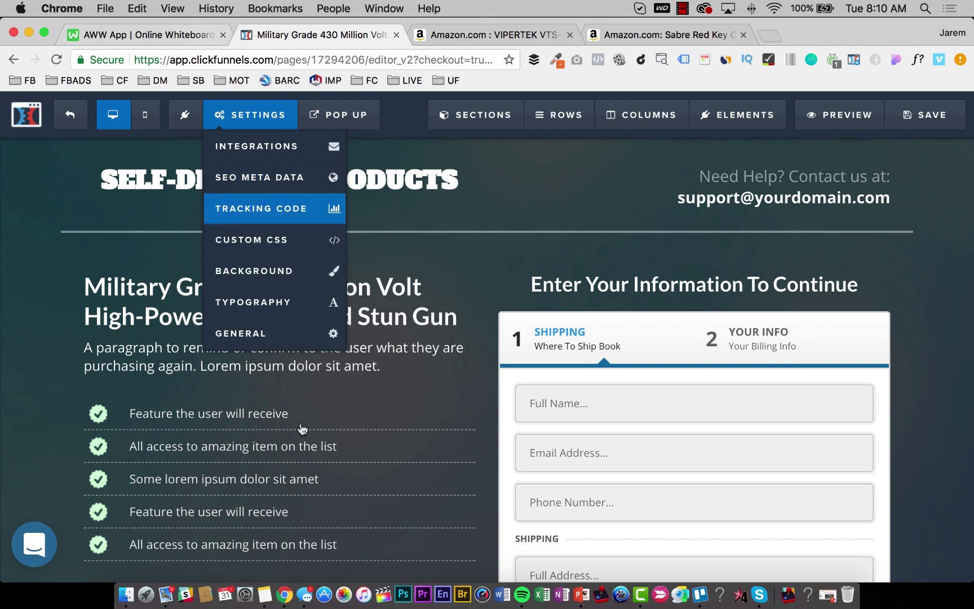
{"action": "left_click", "coordinate": [250, 410]}
{"action": "left_click_drag", "start_coordinate": [293, 413], "coordinate": [136, 412]}
{"action": "key", "text": "super+v"}
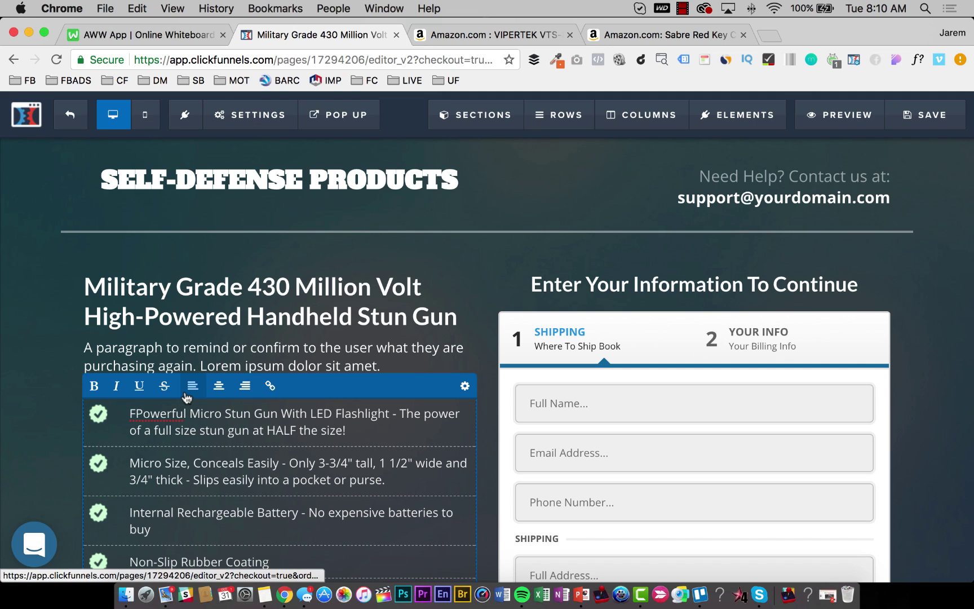
{"action": "key", "text": "Left"}
{"action": "key", "text": "BackSpace"}
Delete the four leftover placeholder bullets so the list ends at Lifetime Warranty.
{"action": "scroll", "coordinate": [282, 349], "scroll_direction": "down", "scroll_amount": 3}
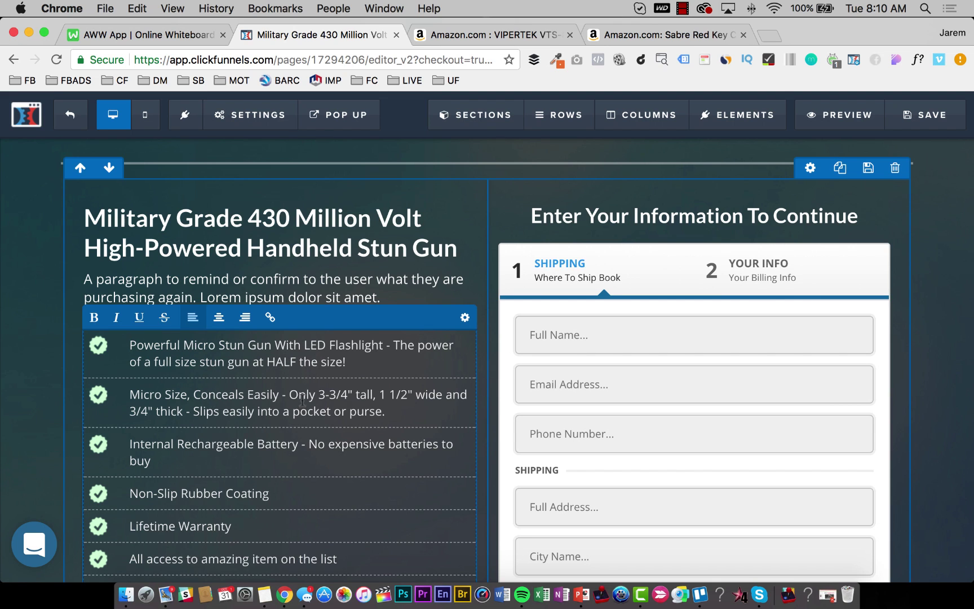
{"action": "scroll", "coordinate": [213, 420], "scroll_direction": "down", "scroll_amount": 5}
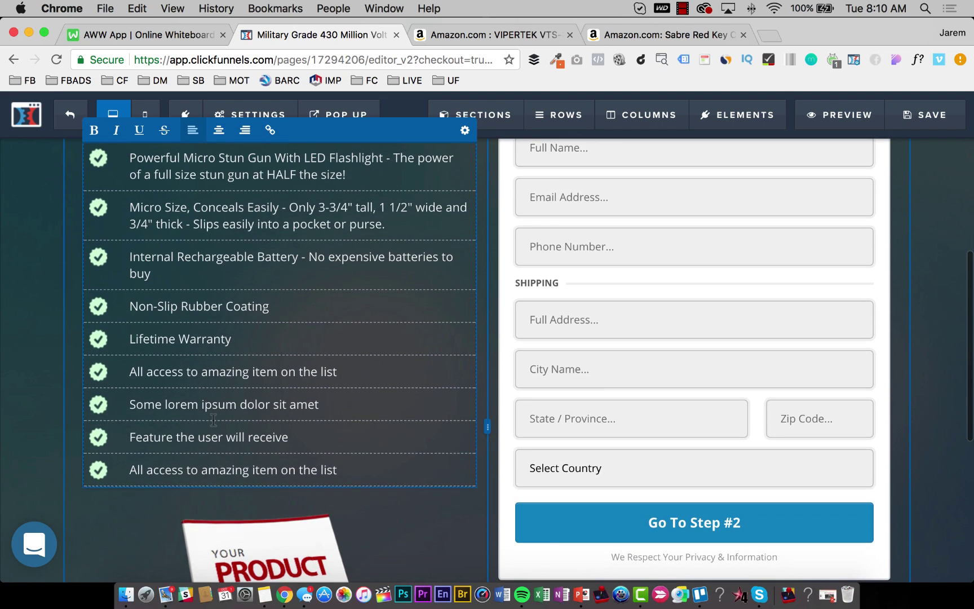
{"action": "left_click_drag", "start_coordinate": [352, 496], "coordinate": [129, 372]}
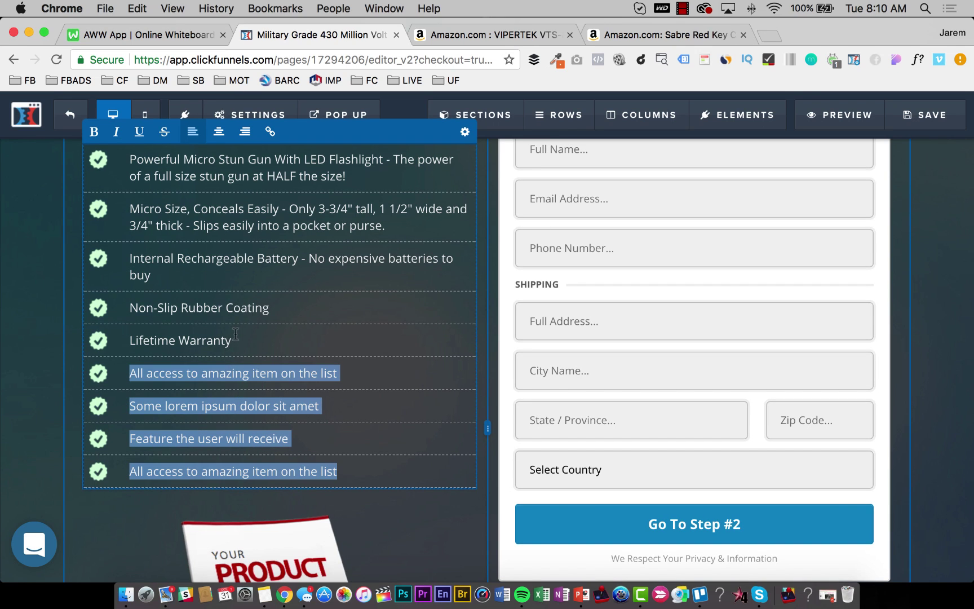
{"action": "left_click_drag", "start_coordinate": [236, 334], "coordinate": [228, 340]}
{"action": "key", "text": "BackSpace"}
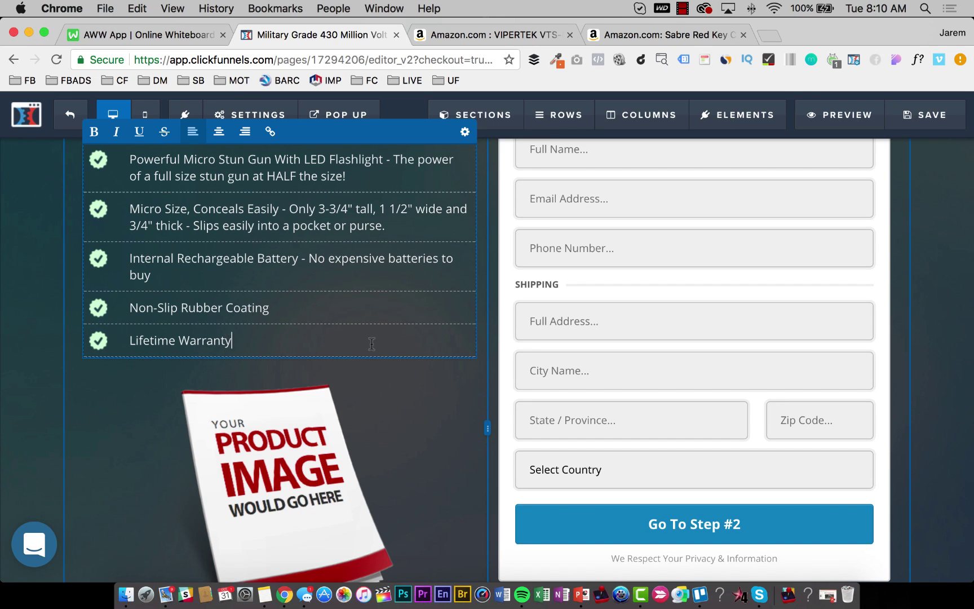
Save the trimmed feature list, then switch to the Amazon VIPERTEK stun gun listing.
{"action": "left_click", "coordinate": [923, 112]}
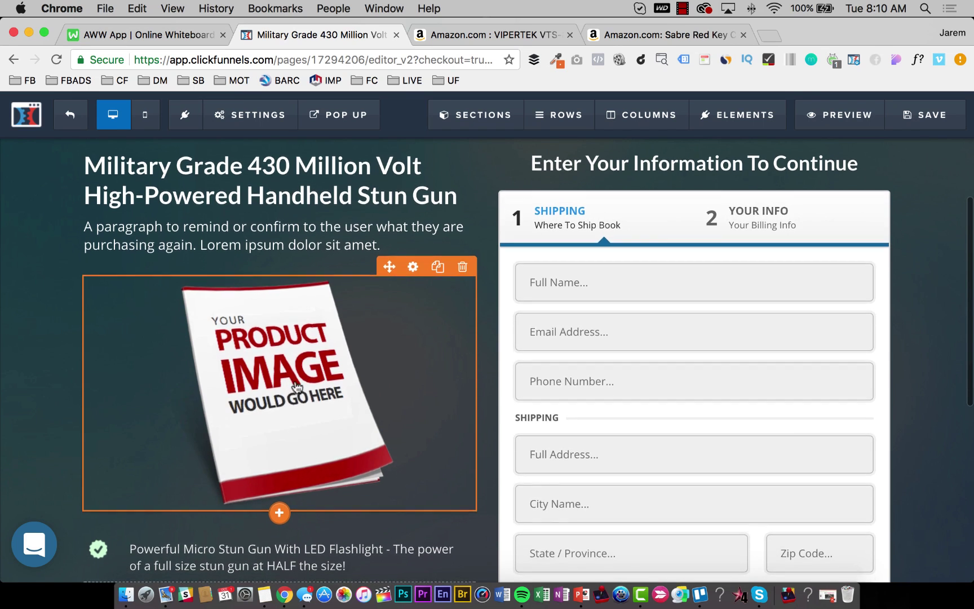
{"action": "scroll", "coordinate": [573, 178], "scroll_direction": "up", "scroll_amount": 5}
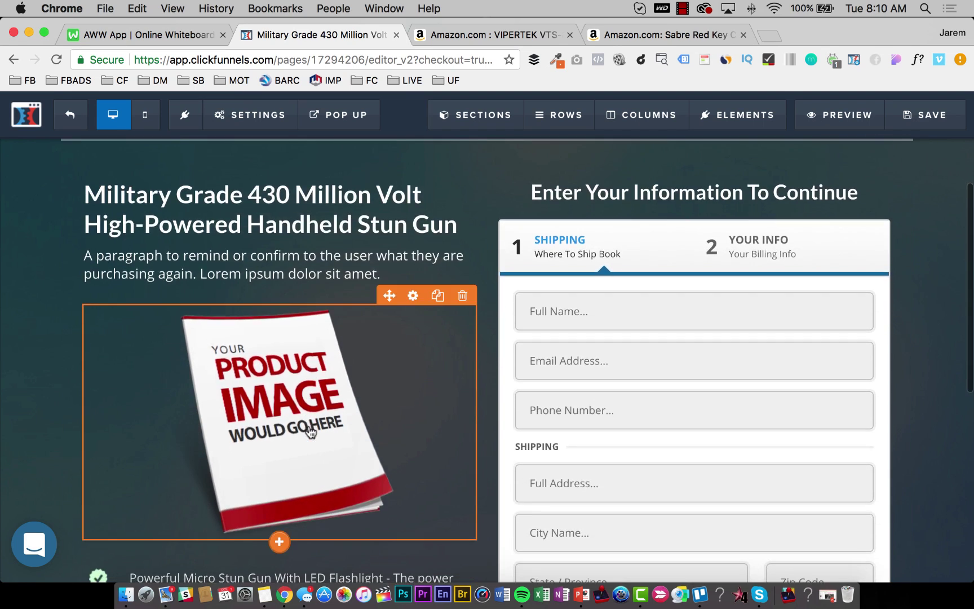
{"action": "left_click", "coordinate": [485, 35]}
{"action": "scroll", "coordinate": [253, 170], "scroll_direction": "up", "scroll_amount": 3}
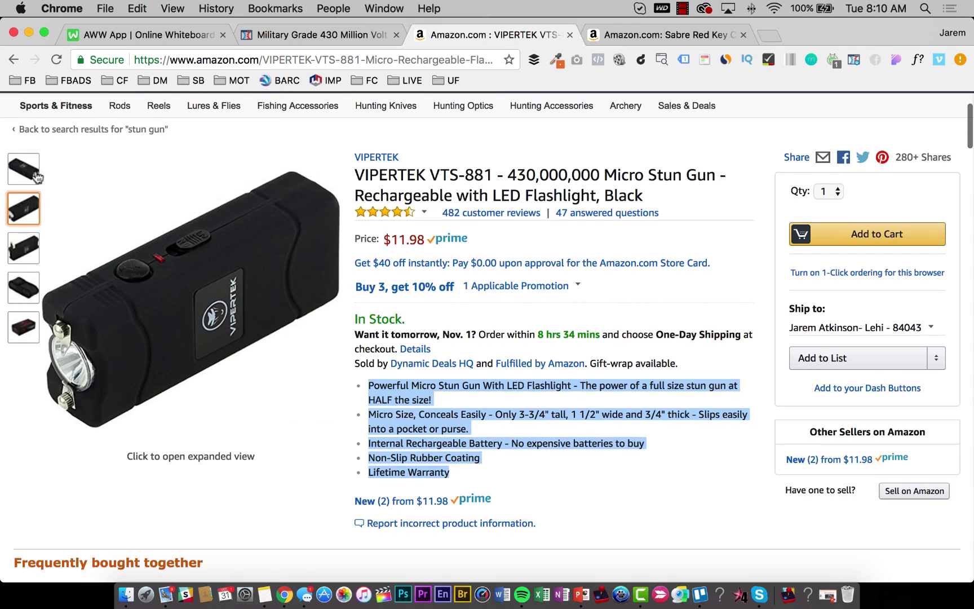
Save the enlarged VIPERTEK product photo to the desktop and return to the Military Grade ClickFunnels tab.
{"action": "left_click", "coordinate": [155, 265]}
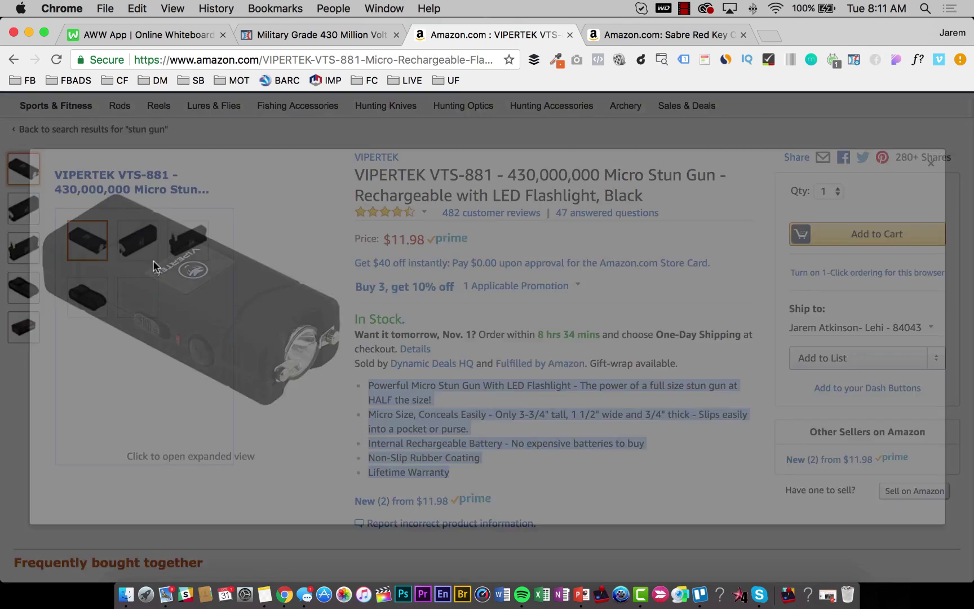
{"action": "left_click_drag", "start_coordinate": [563, 331], "coordinate": [394, 296]}
{"action": "key", "text": "F11"}
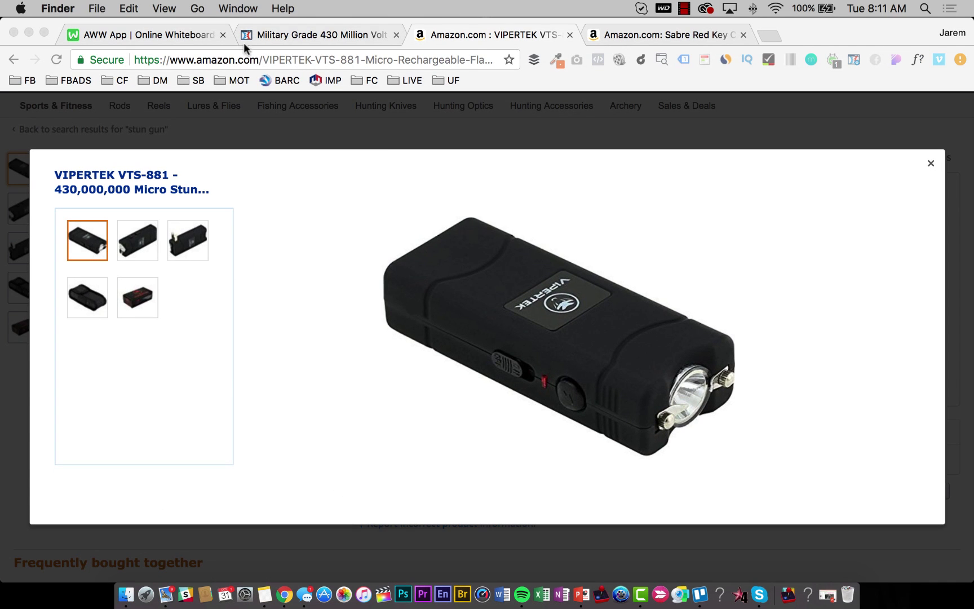
{"action": "left_click", "coordinate": [158, 35]}
{"action": "left_click", "coordinate": [327, 36]}
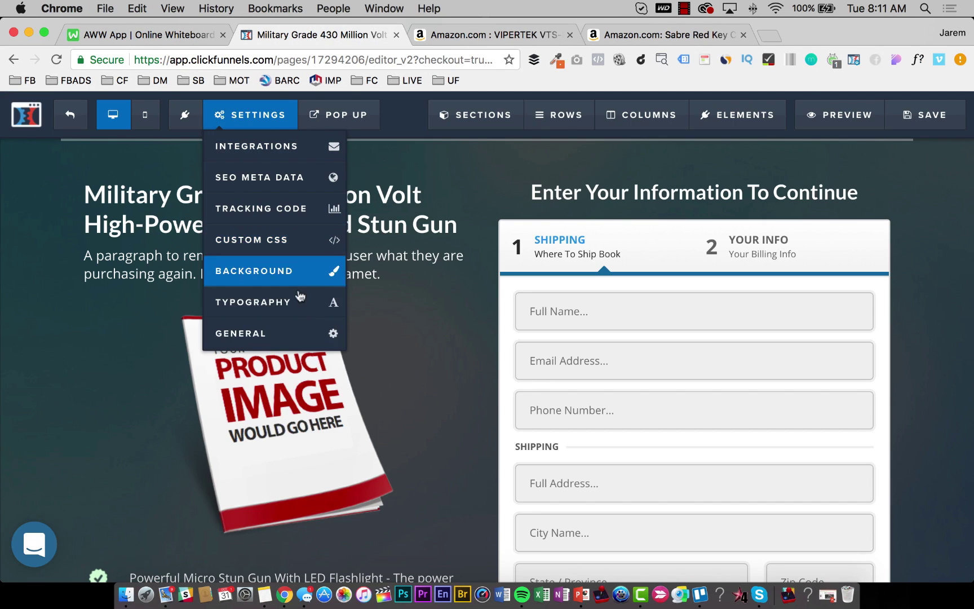
Upload 41xl+OQlleL.jpg from the Desktop and place it over the YOUR PRODUCT IMAGE placeholder.
{"action": "left_click", "coordinate": [290, 410]}
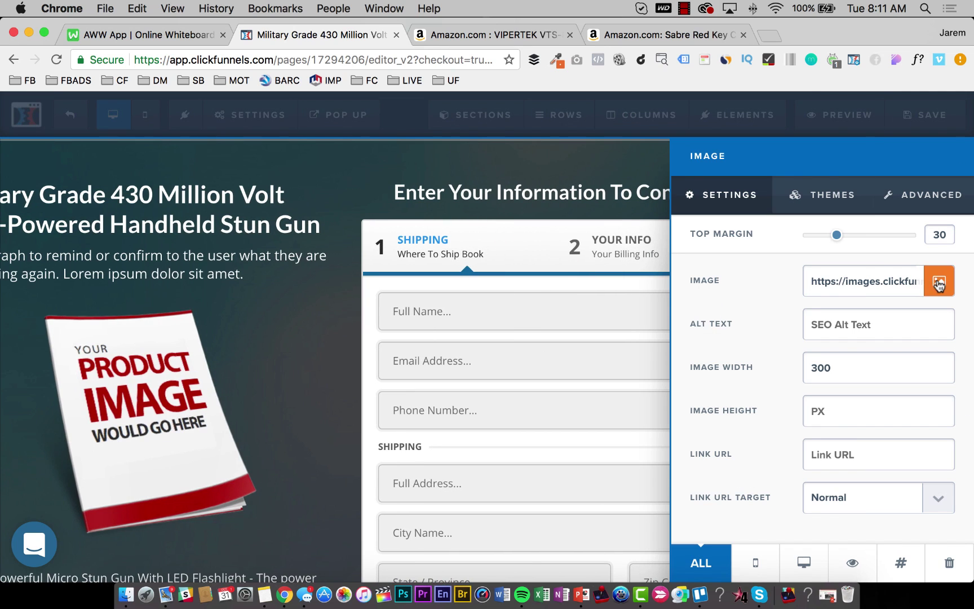
{"action": "left_click", "coordinate": [940, 281]}
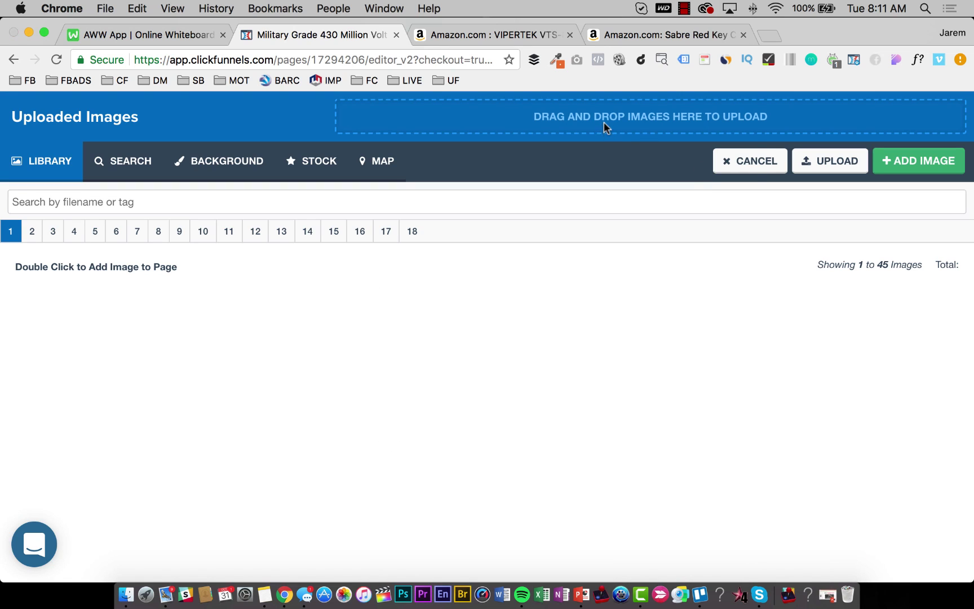
{"action": "left_click", "coordinate": [605, 127]}
{"action": "double_click", "coordinate": [396, 249]}
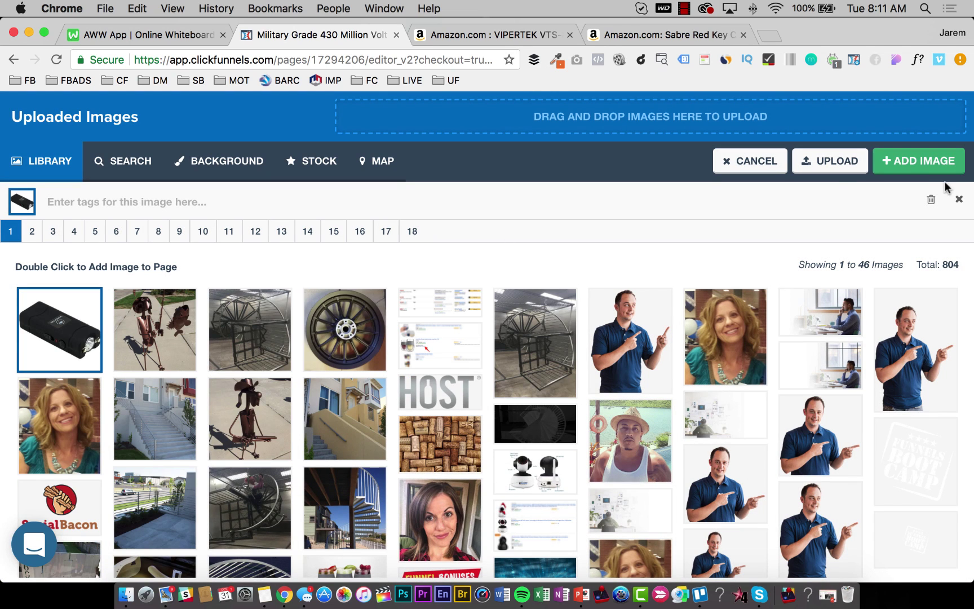
{"action": "left_click", "coordinate": [918, 161]}
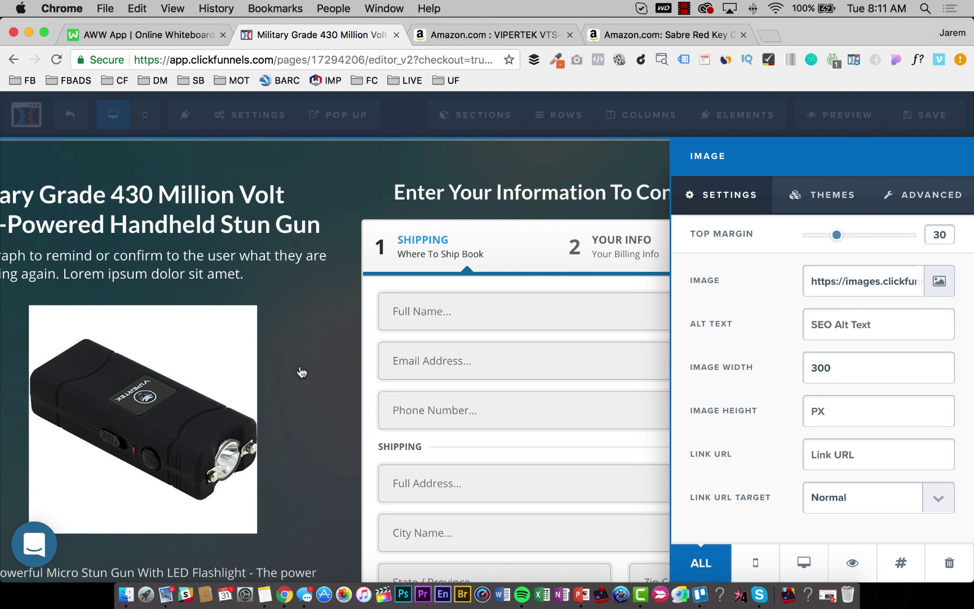
{"action": "left_click", "coordinate": [301, 372]}
Recheck the placed 300 px stun gun image, then go back to the Amazon product page.
{"action": "scroll", "coordinate": [308, 303], "scroll_direction": "down", "scroll_amount": 2}
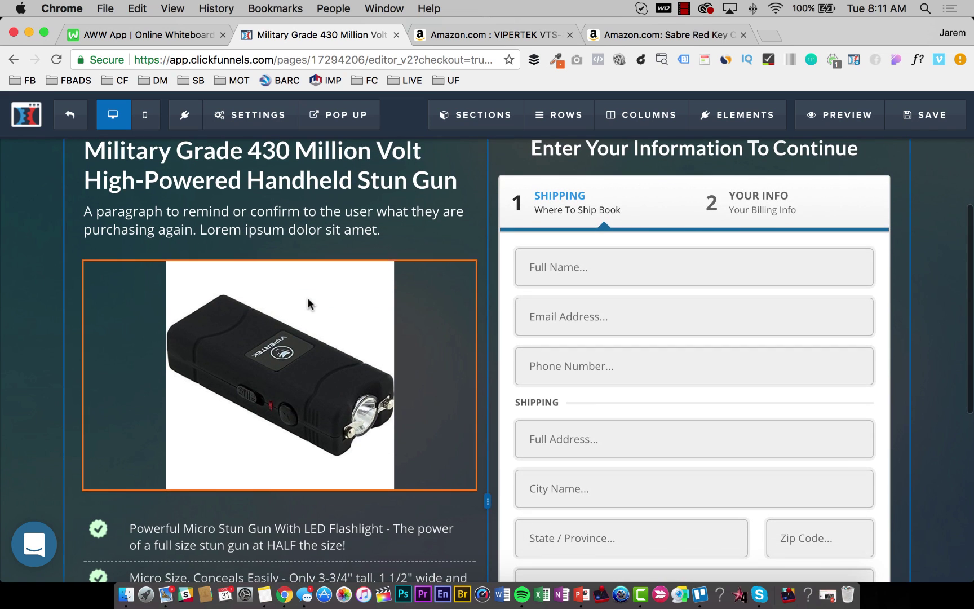
{"action": "left_click", "coordinate": [413, 252]}
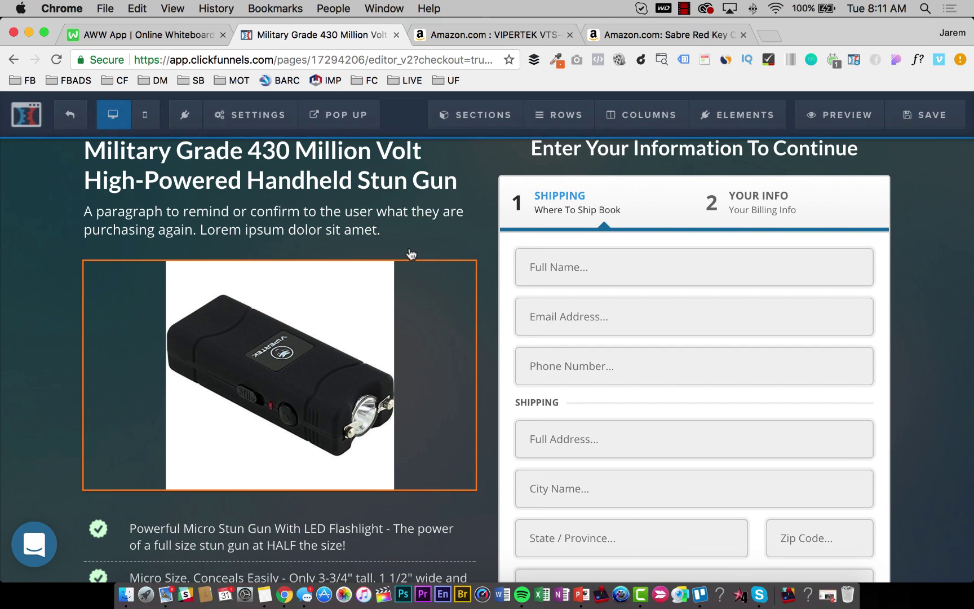
{"action": "left_click", "coordinate": [297, 330]}
{"action": "scroll", "coordinate": [294, 239], "scroll_direction": "up", "scroll_amount": 4}
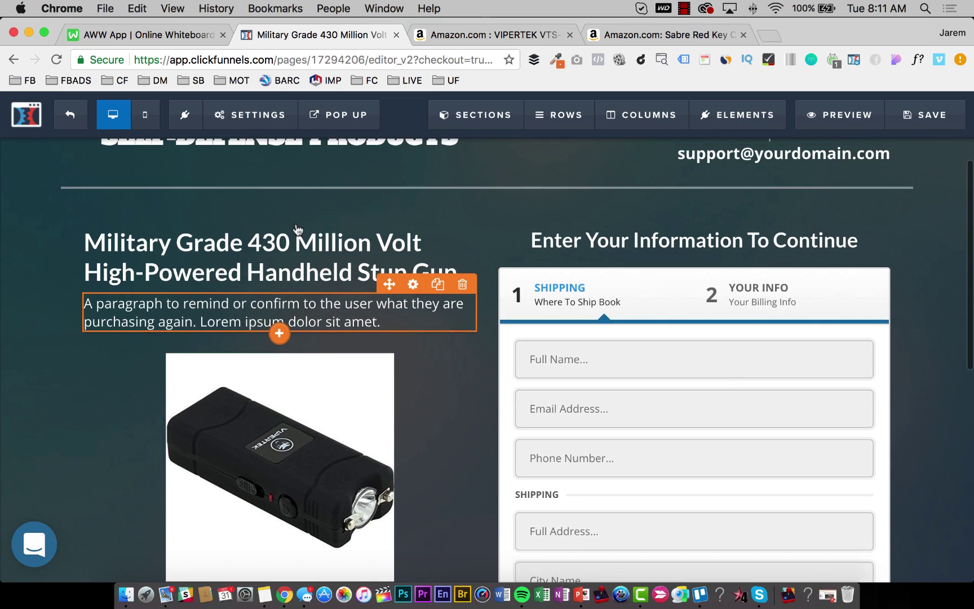
{"action": "scroll", "coordinate": [282, 232], "scroll_direction": "down", "scroll_amount": 3}
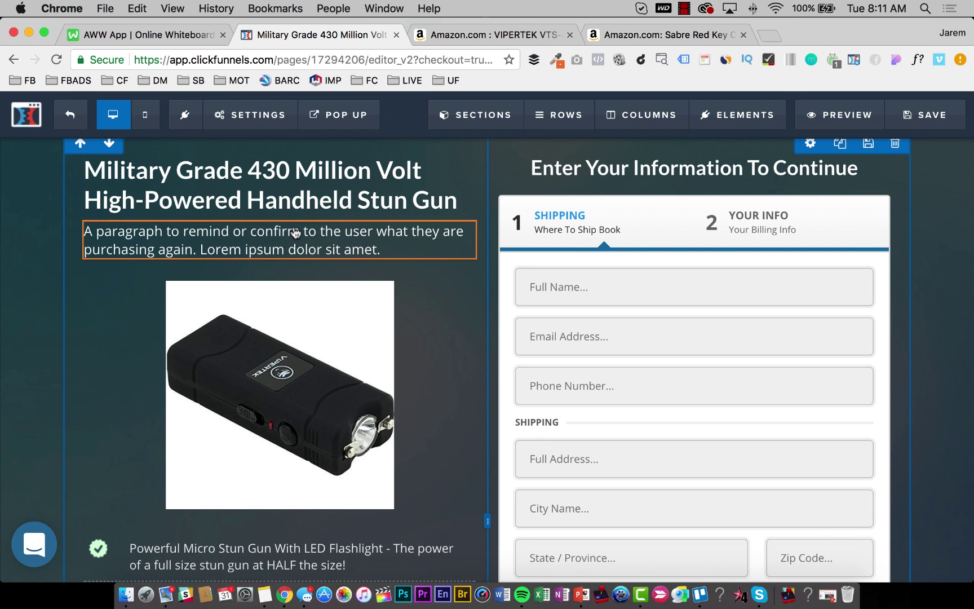
{"action": "left_click", "coordinate": [488, 36]}
Copy the first two sentences of the VIPERTEK product description and return to ClickFunnels.
{"action": "left_click", "coordinate": [496, 119]}
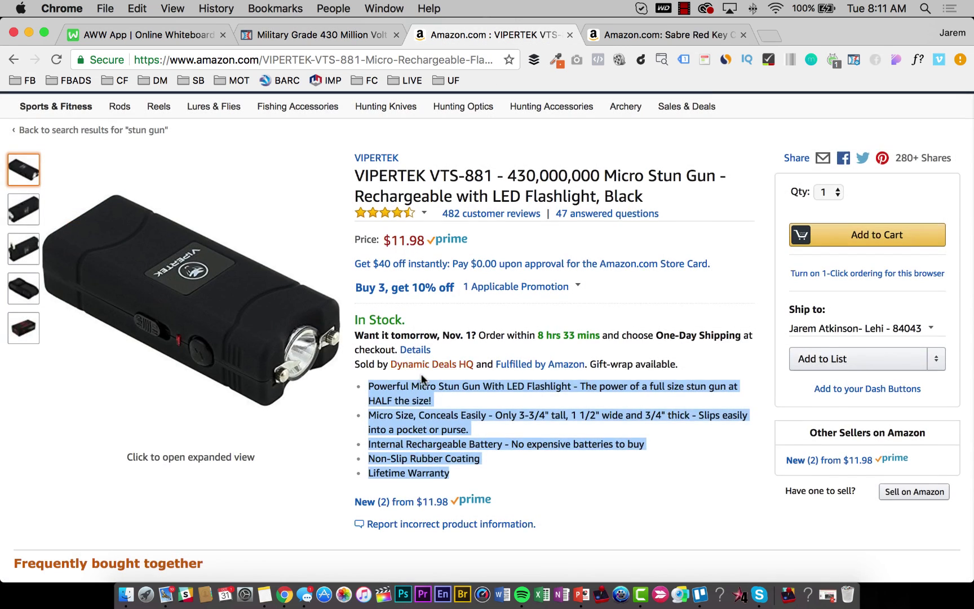
{"action": "scroll", "coordinate": [420, 388], "scroll_direction": "down", "scroll_amount": 10}
{"action": "scroll", "coordinate": [420, 388], "scroll_direction": "down", "scroll_amount": 10}
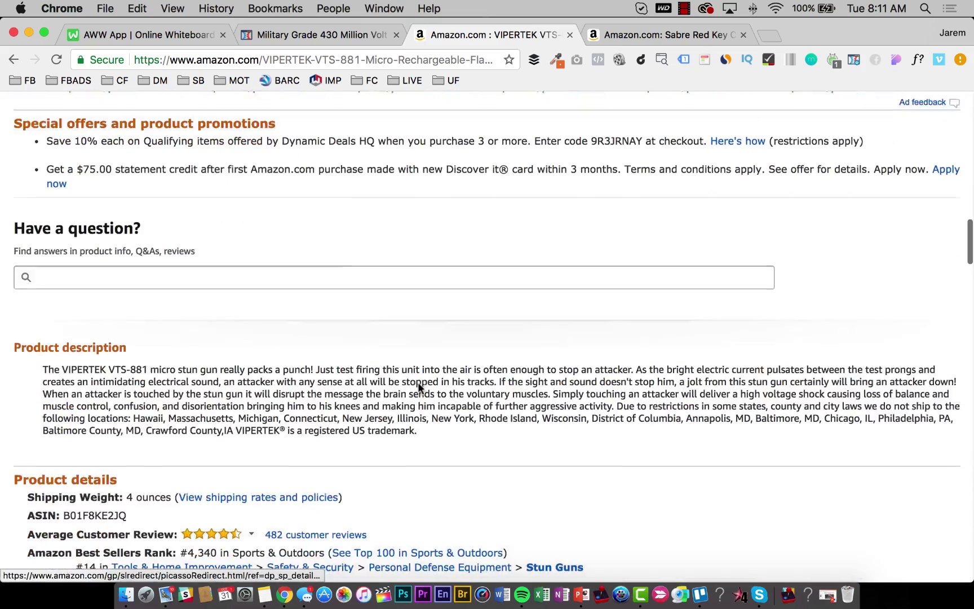
{"action": "scroll", "coordinate": [418, 388], "scroll_direction": "down", "scroll_amount": 3}
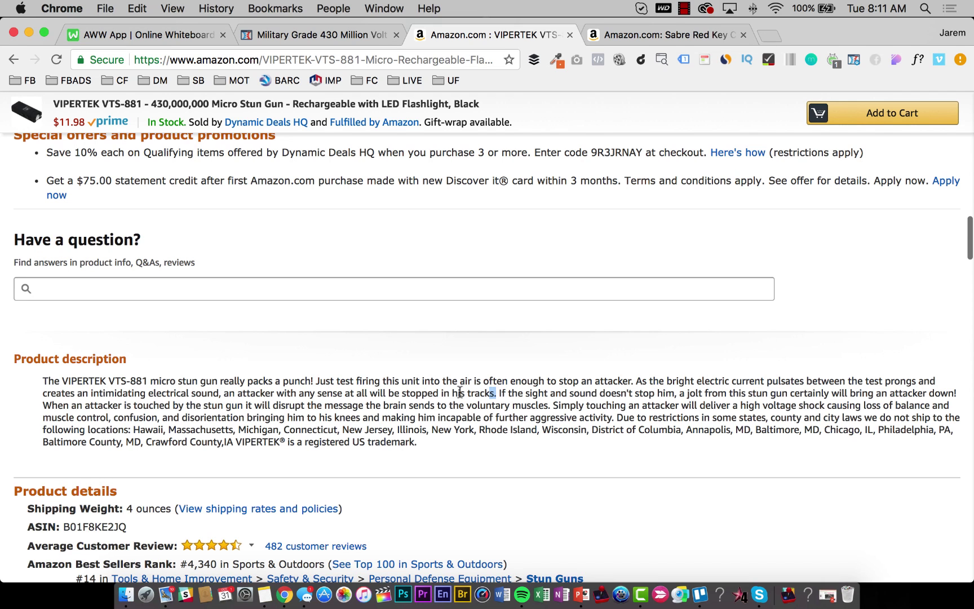
{"action": "left_click_drag", "start_coordinate": [460, 391], "coordinate": [49, 386]}
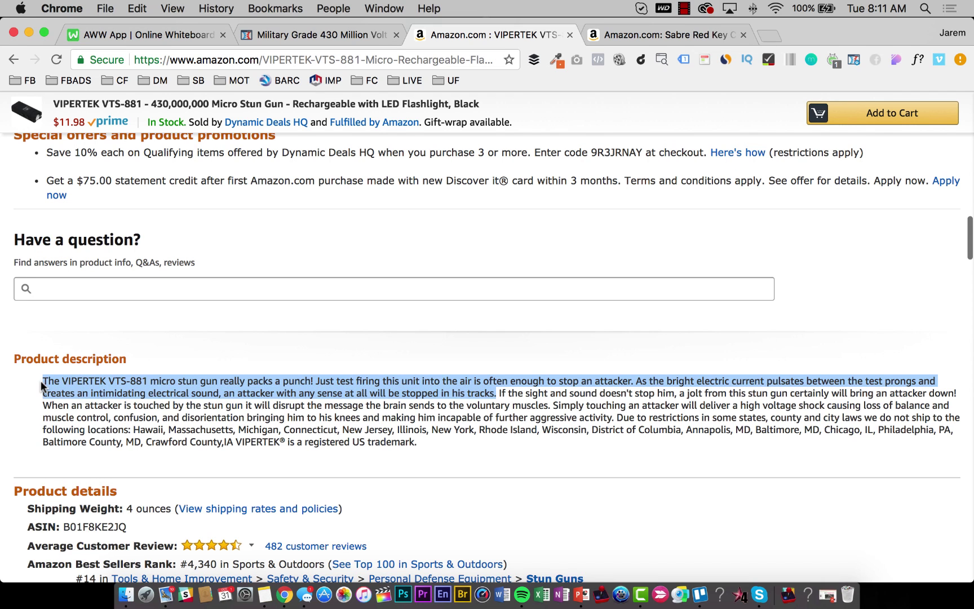
{"action": "key", "text": "super+c"}
{"action": "left_click", "coordinate": [319, 36]}
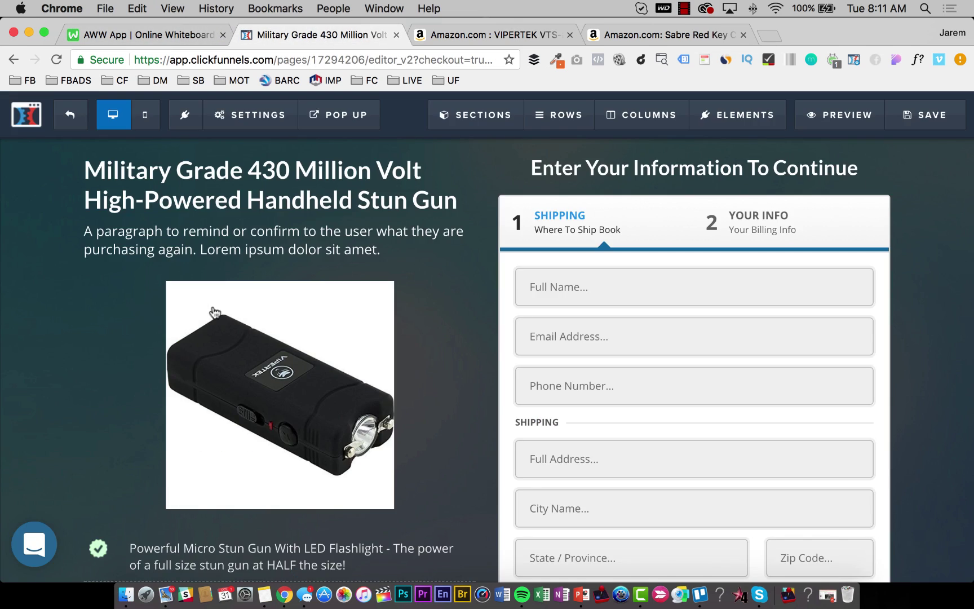
Paste the description over the lorem ipsum paragraph, replacing 'VIPERTEK VTS-881' with 'high-powered'.
{"action": "scroll", "coordinate": [188, 509], "scroll_direction": "down", "scroll_amount": 1}
{"action": "scroll", "coordinate": [225, 423], "scroll_direction": "up", "scroll_amount": 4}
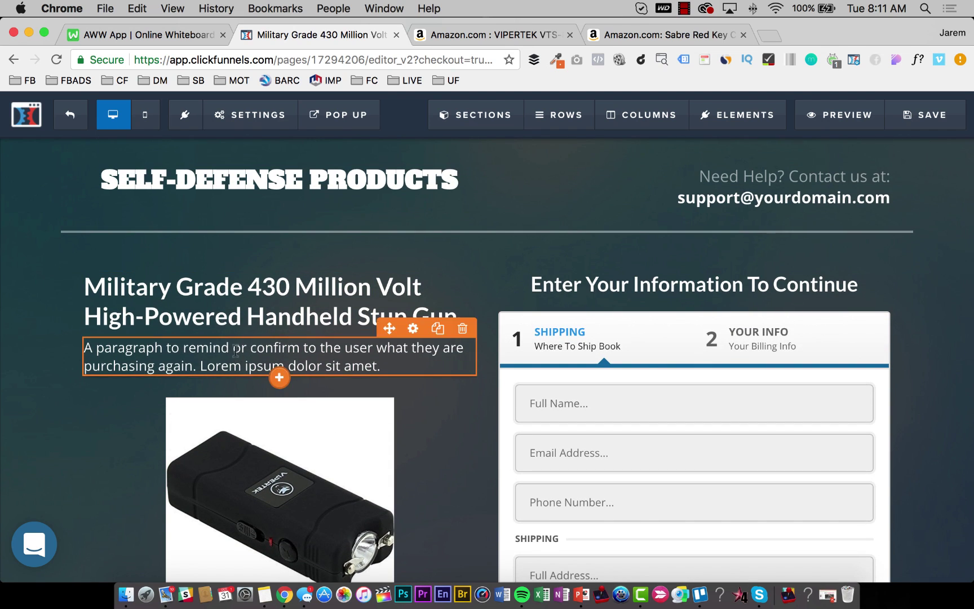
{"action": "left_click", "coordinate": [236, 352]}
{"action": "key", "text": "super+v"}
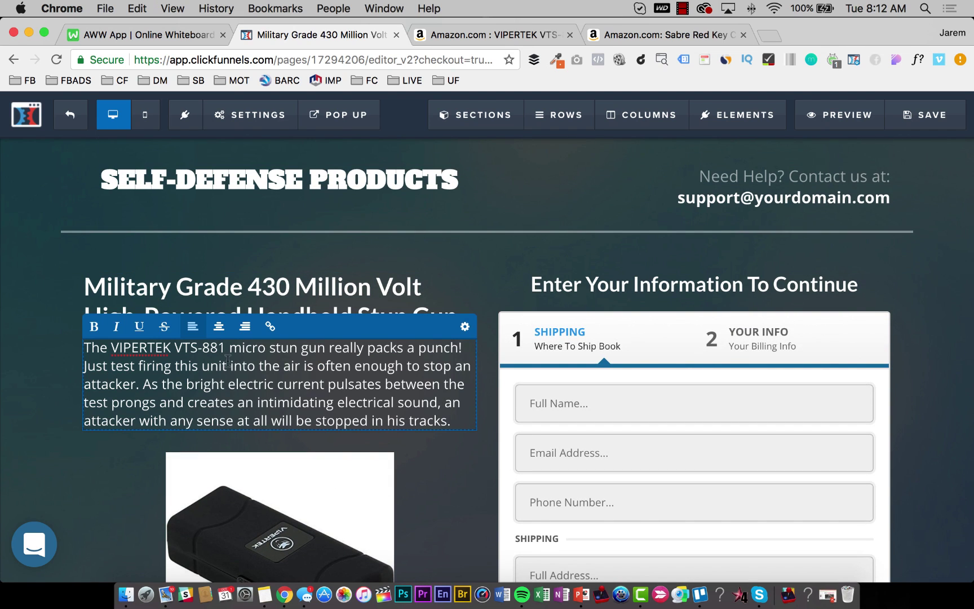
{"action": "left_click_drag", "start_coordinate": [182, 349], "coordinate": [130, 349]}
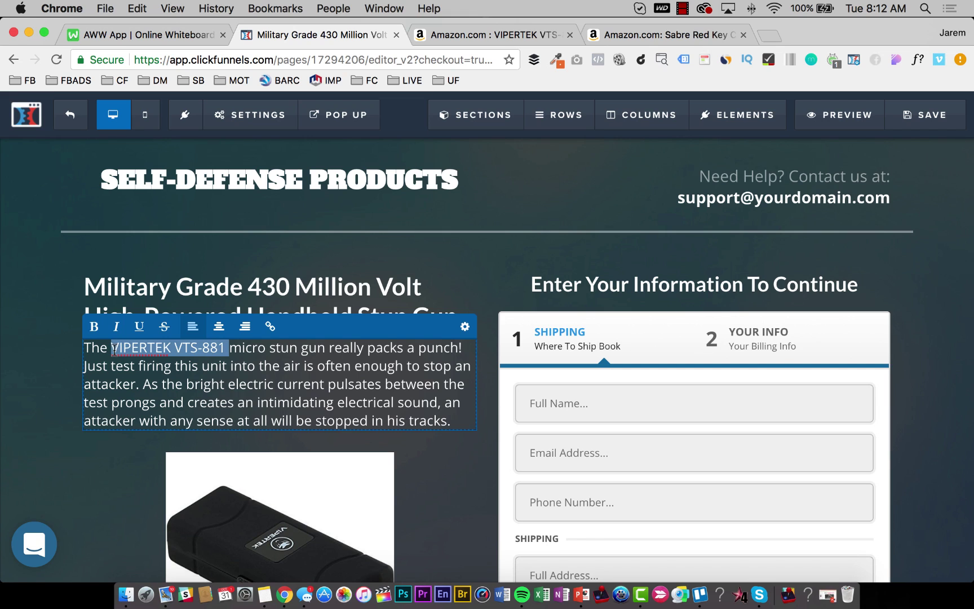
{"action": "type", "text": "high"}
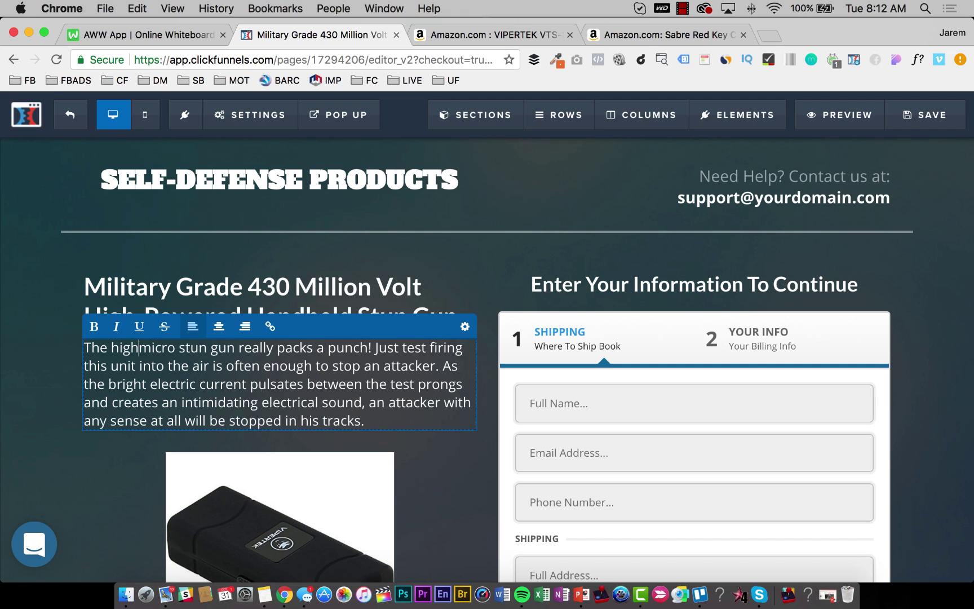
{"action": "type", "text": "-powered"}
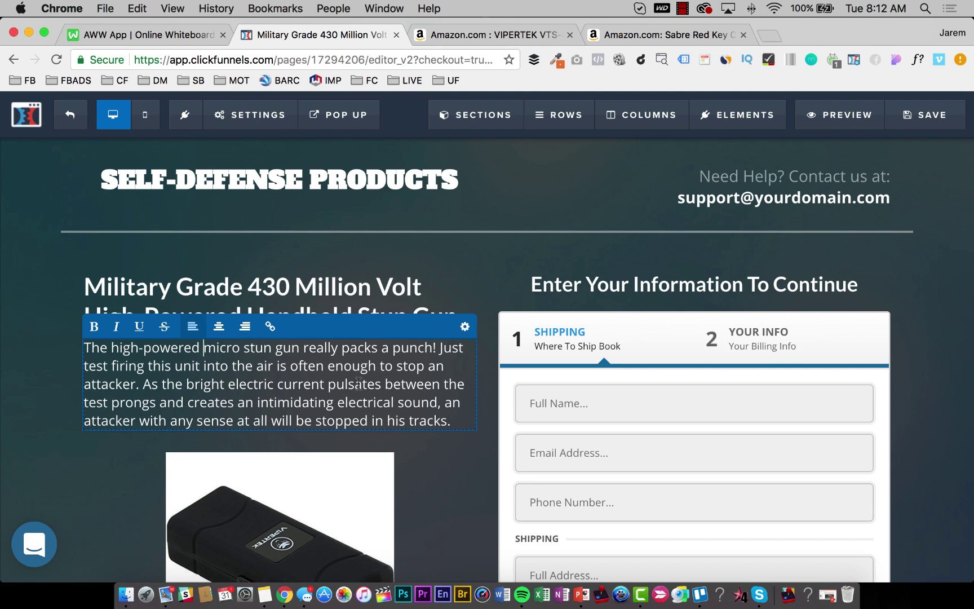
{"action": "left_click", "coordinate": [122, 455]}
{"action": "scroll", "coordinate": [333, 365], "scroll_direction": "down", "scroll_amount": 5}
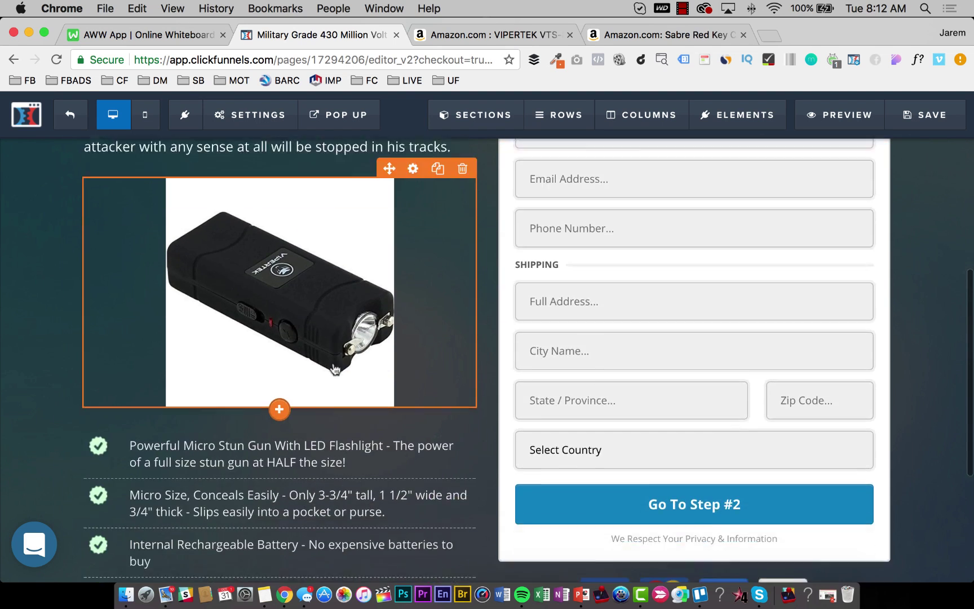
{"action": "scroll", "coordinate": [335, 370], "scroll_direction": "down", "scroll_amount": 4}
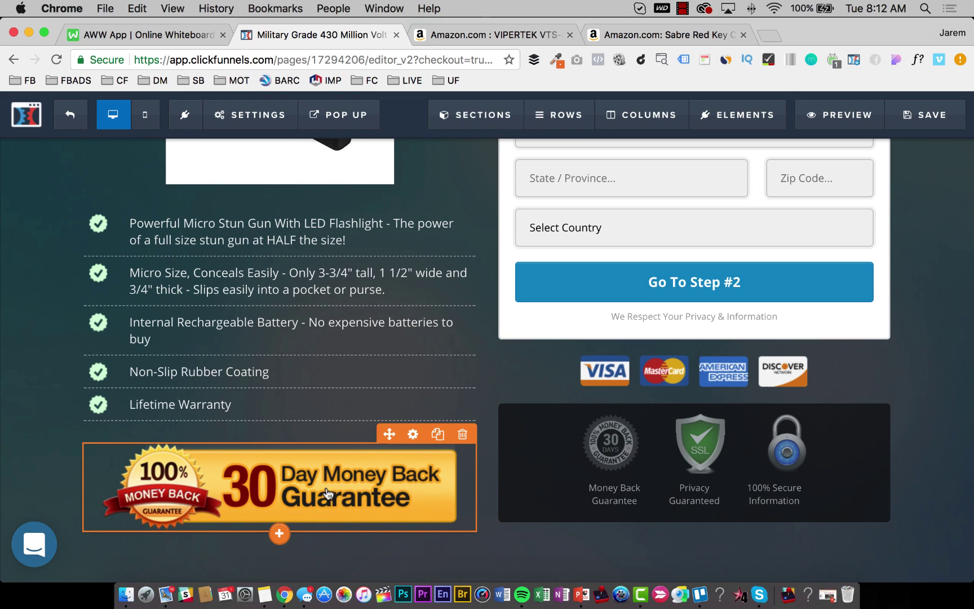
{"action": "scroll", "coordinate": [328, 494], "scroll_direction": "up", "scroll_amount": 9}
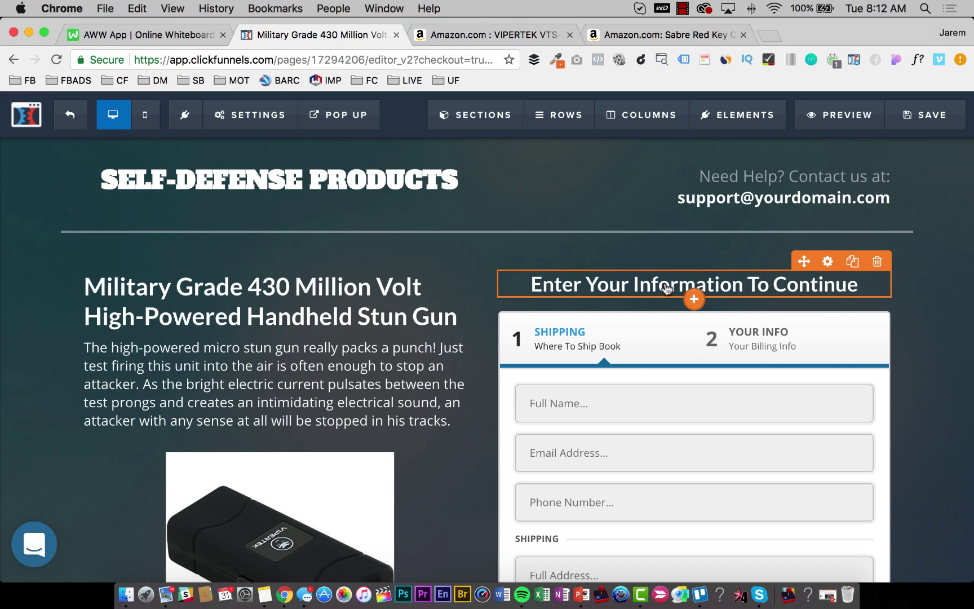
Select the 'Enter Your Information To Continue' heading, then check the Amazon listing and come back.
{"action": "triple_click", "coordinate": [667, 285]}
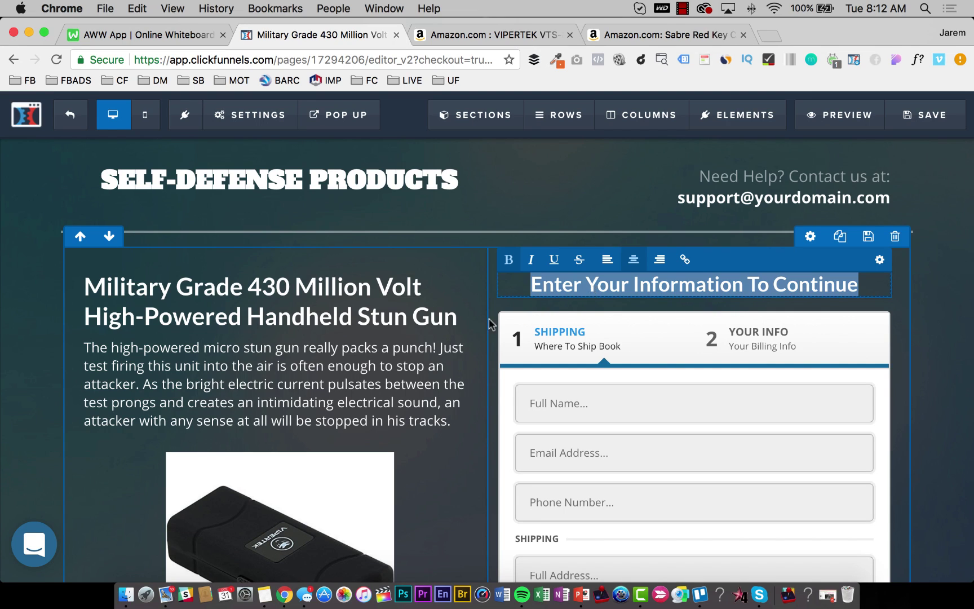
{"action": "left_click", "coordinate": [391, 369]}
{"action": "left_click", "coordinate": [503, 35]}
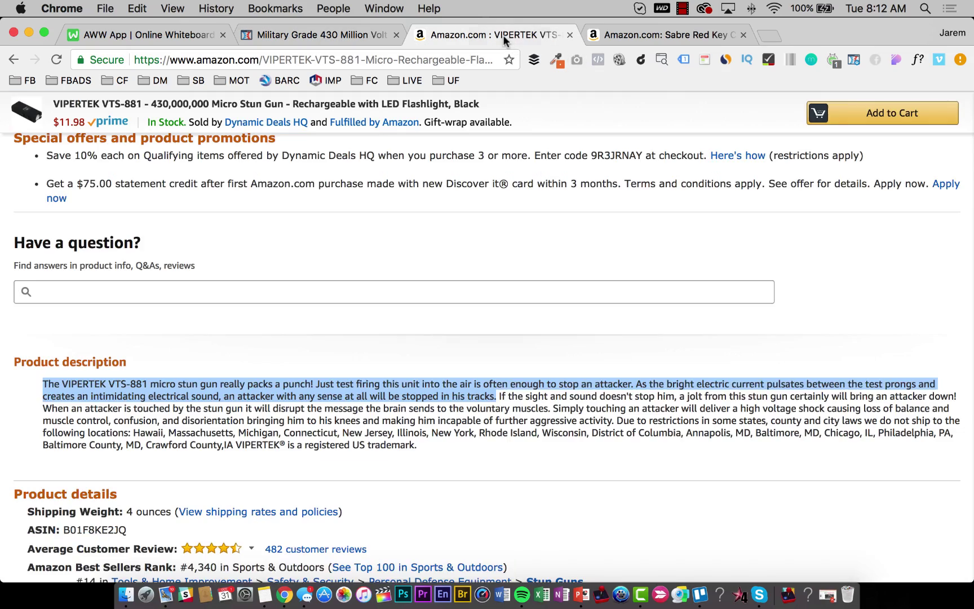
{"action": "scroll", "coordinate": [476, 204], "scroll_direction": "up", "scroll_amount": 15}
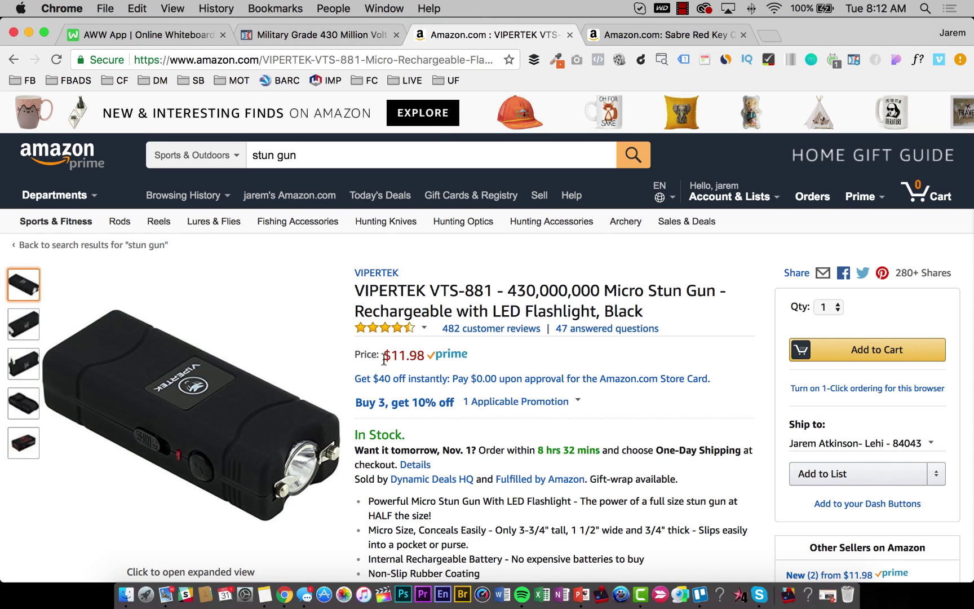
{"action": "left_click", "coordinate": [334, 32]}
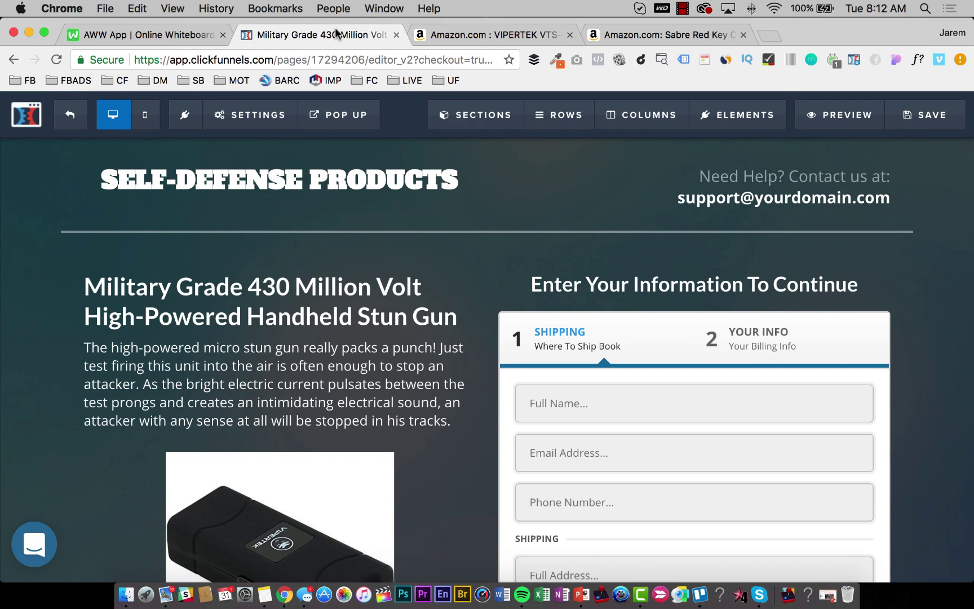
Retype the form heading as 'All U.S. Orders Include FREE 2-Day Shipping!'.
{"action": "left_click", "coordinate": [698, 290]}
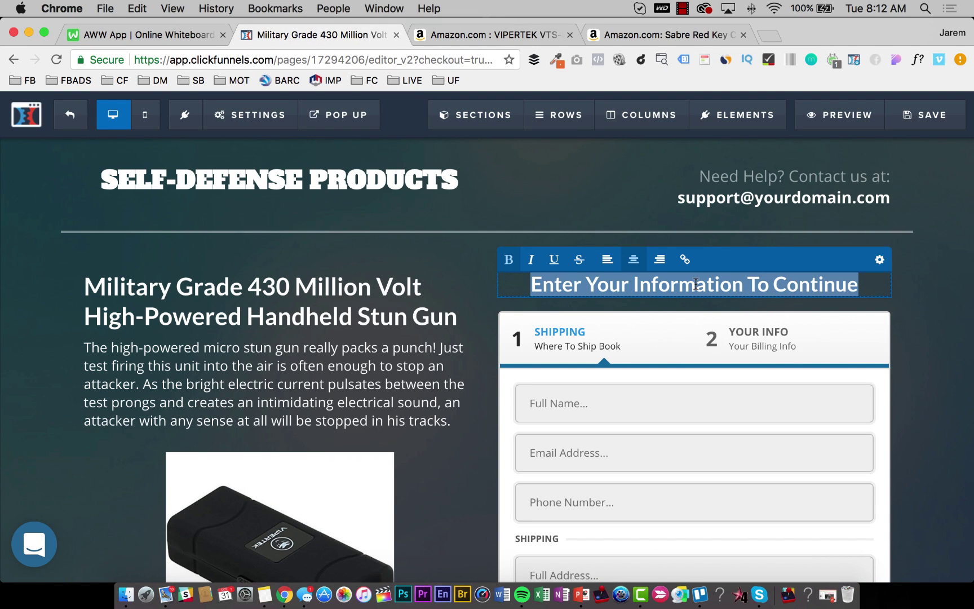
{"action": "type", "text": "ORder"}
{"action": "key", "text": "BackSpace"}
{"action": "key", "text": "BackSpace"}
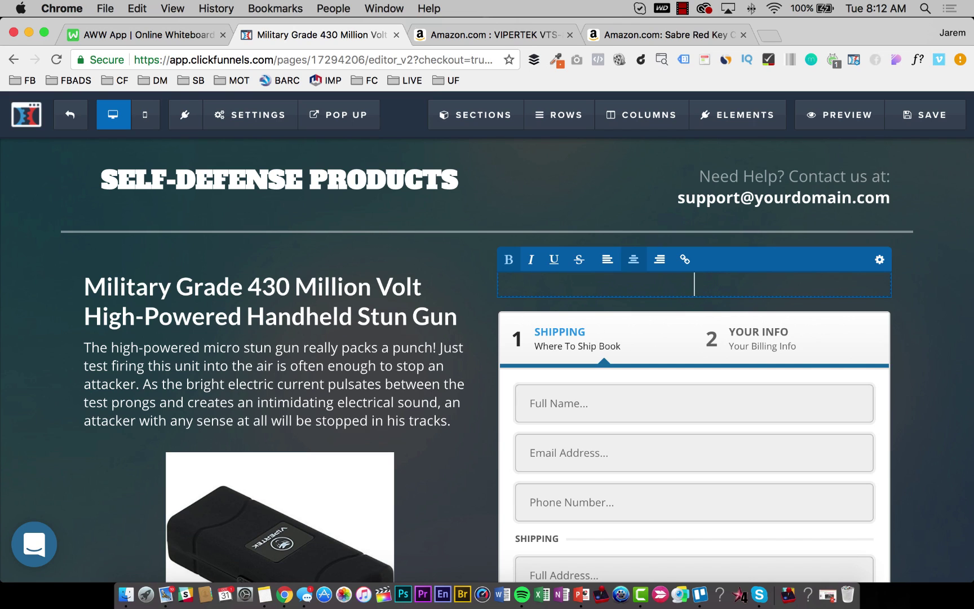
{"action": "type", "text": "All U/S"}
{"action": "key", "text": "BackSpace"}
{"action": "key", "text": "BackSpace"}
{"action": "type", "text": ".S. Orders "}
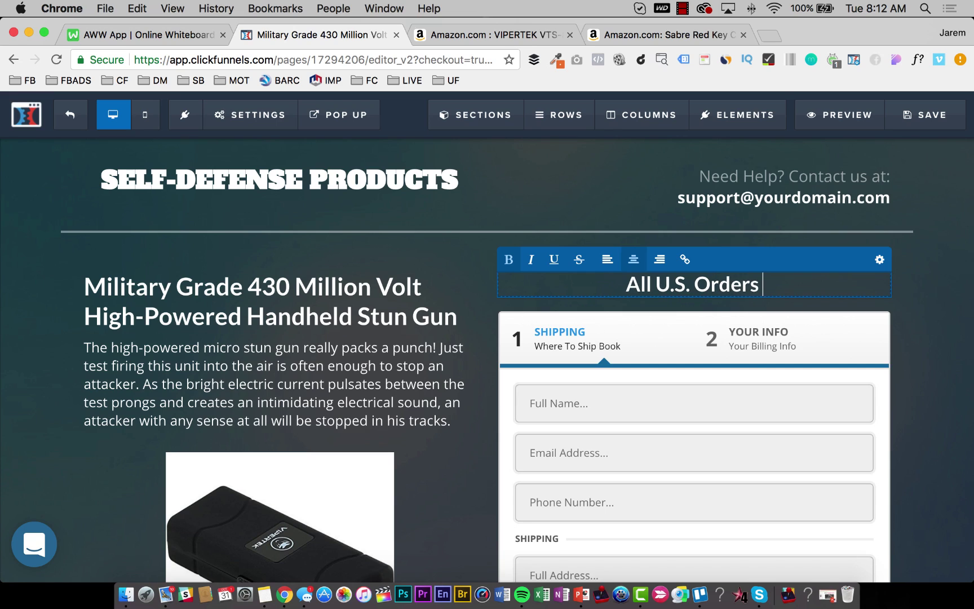
{"action": "type", "text": "Include "}
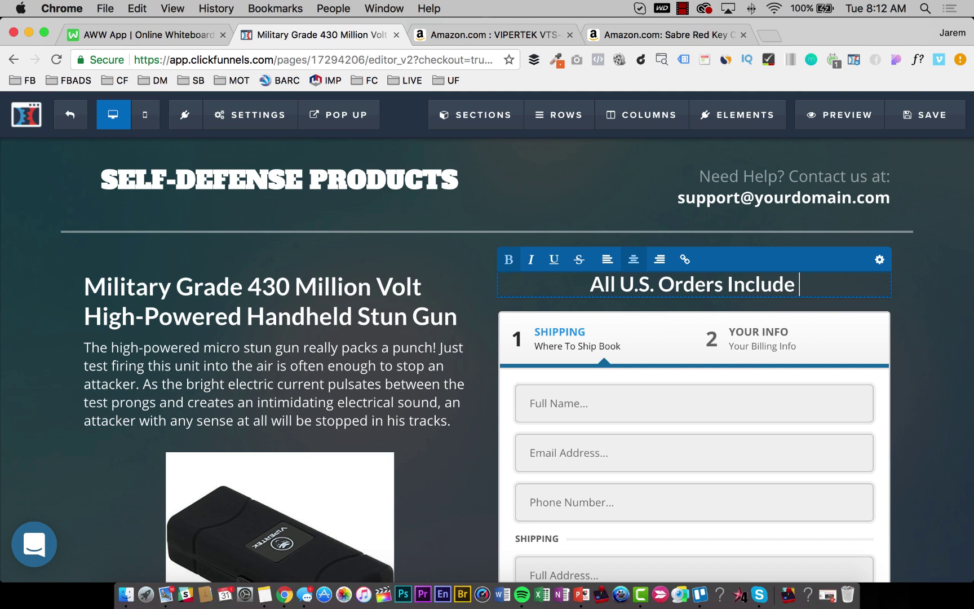
{"action": "type", "text": "FRE"}
{"action": "key", "text": "BackSpace"}
{"action": "key", "text": "BackSpace"}
{"action": "type", "text": "RE"}
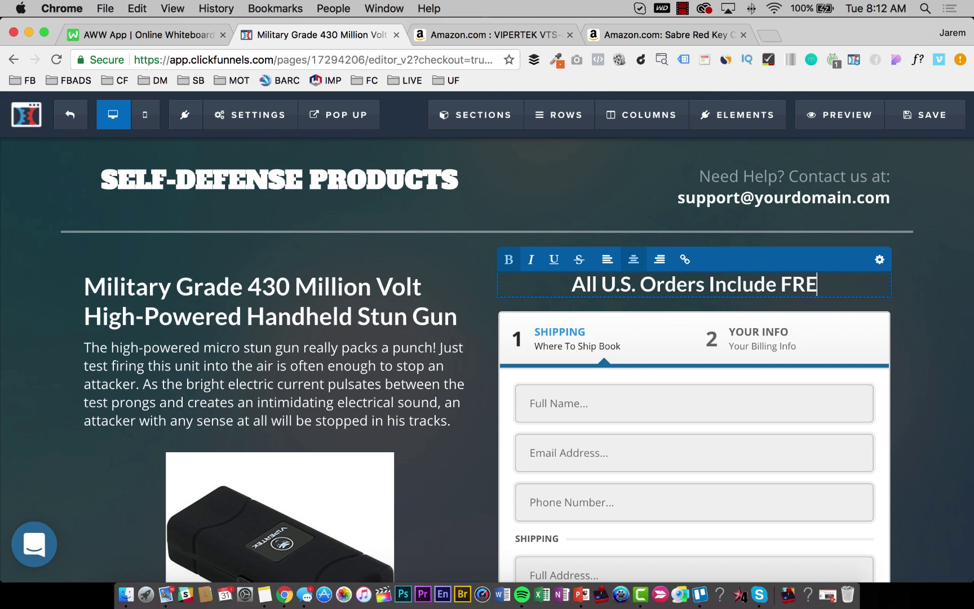
{"action": "type", "text": "E 2-D"}
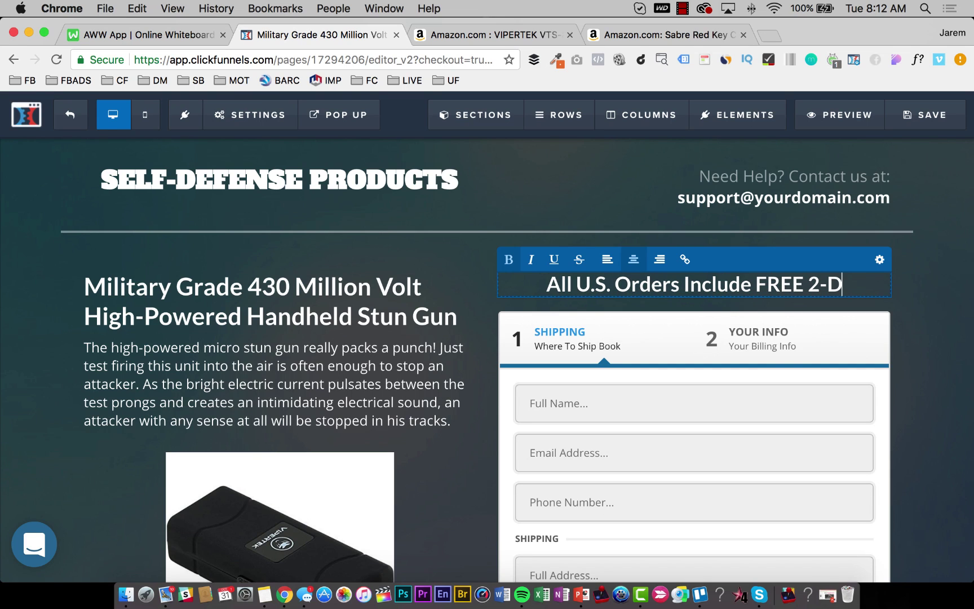
{"action": "type", "text": "ay Shipping"}
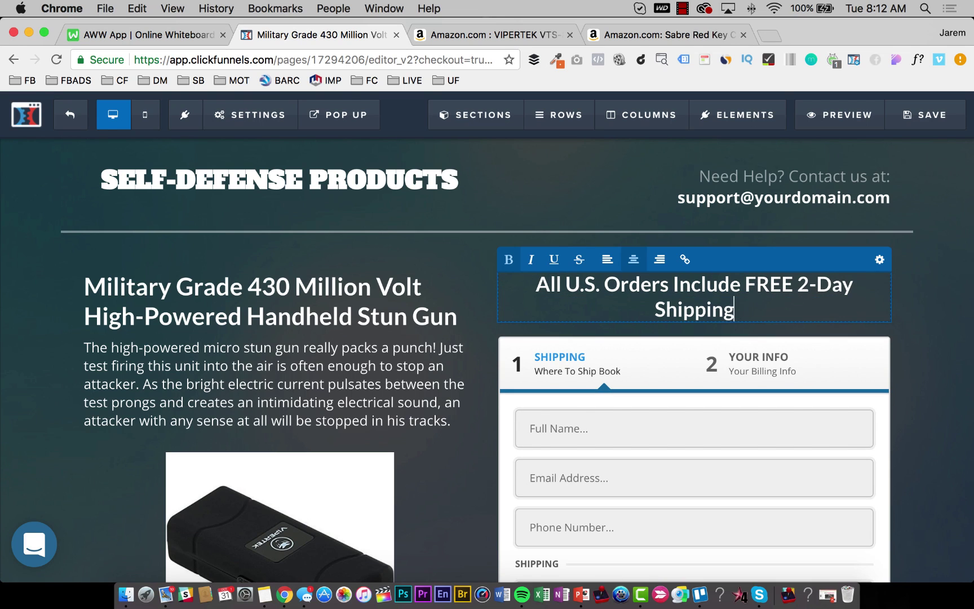
{"action": "type", "text": "!"}
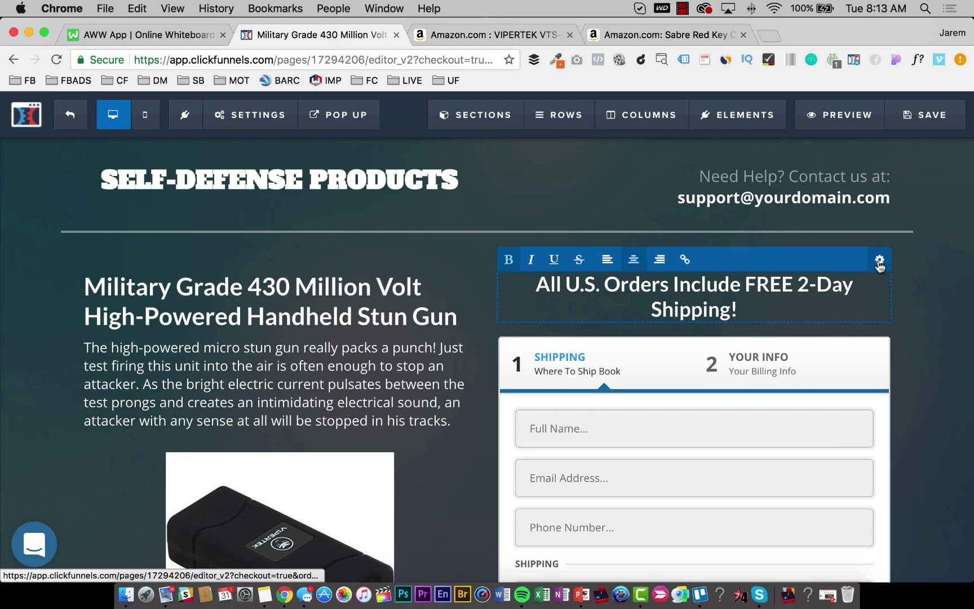
Set the free-shipping headline's font size to 25 so it fits on one line.
{"action": "left_click", "coordinate": [880, 260]}
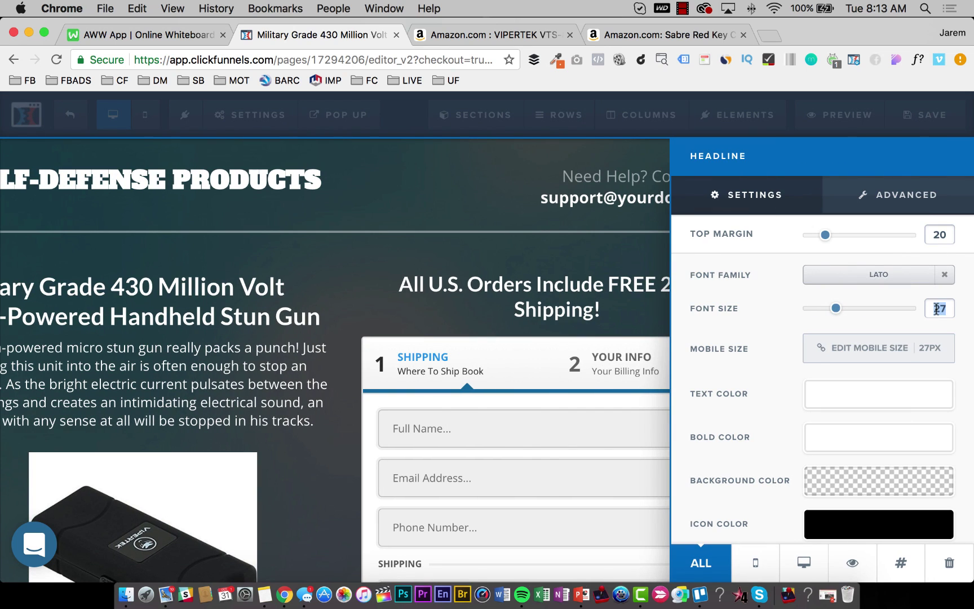
{"action": "type", "text": "24"}
{"action": "key", "text": "BackSpace"}
{"action": "type", "text": "5"}
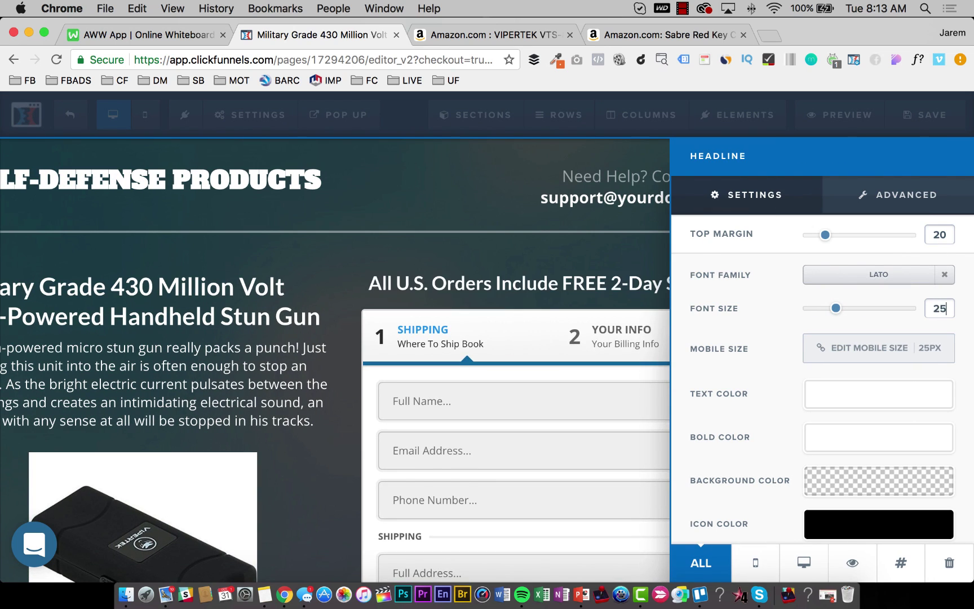
{"action": "key", "text": "BackSpace"}
{"action": "type", "text": "6"}
{"action": "key", "text": "BackSpace"}
{"action": "type", "text": "5"}
{"action": "left_click", "coordinate": [420, 255]}
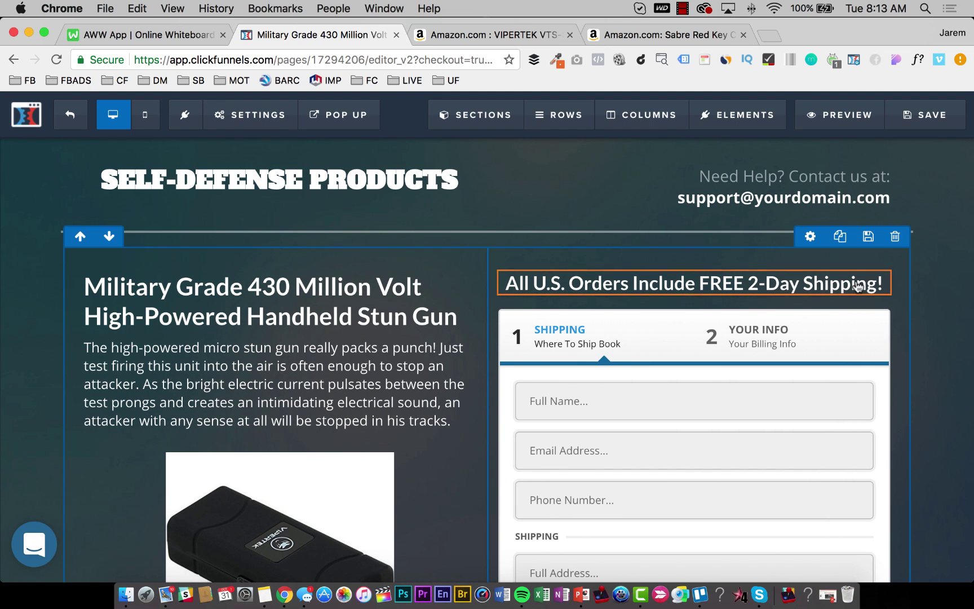
Give the headline a fully opaque pure red (#ff0000) background.
{"action": "left_click", "coordinate": [835, 260]}
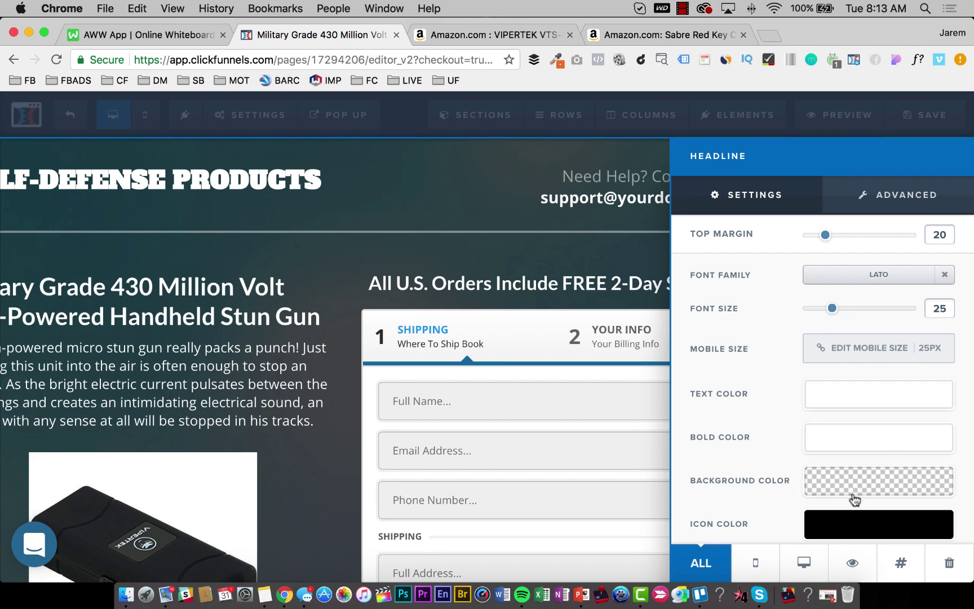
{"action": "left_click", "coordinate": [854, 485]}
{"action": "left_click_drag", "start_coordinate": [887, 365], "coordinate": [919, 286]}
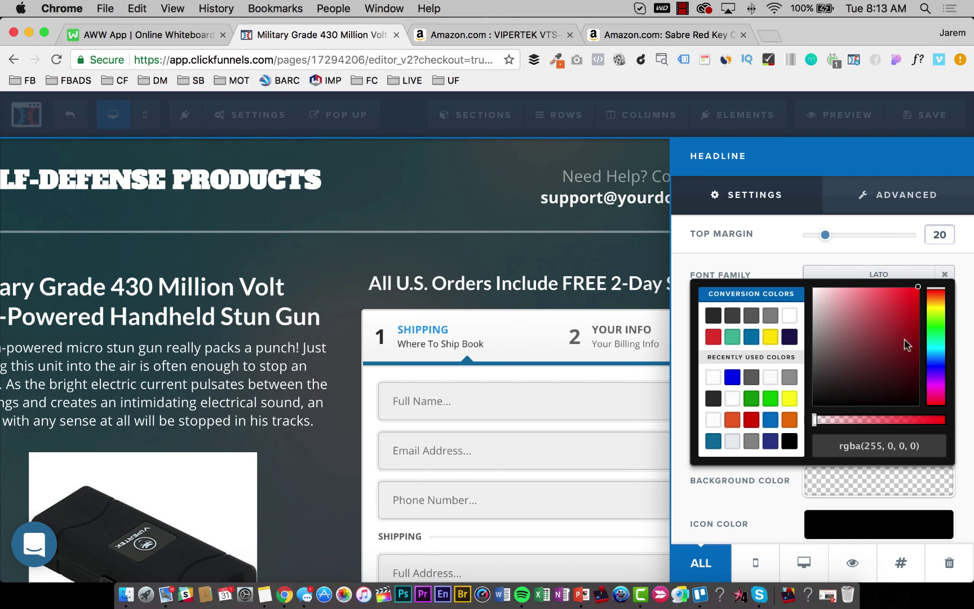
{"action": "left_click_drag", "start_coordinate": [928, 423], "coordinate": [953, 421]}
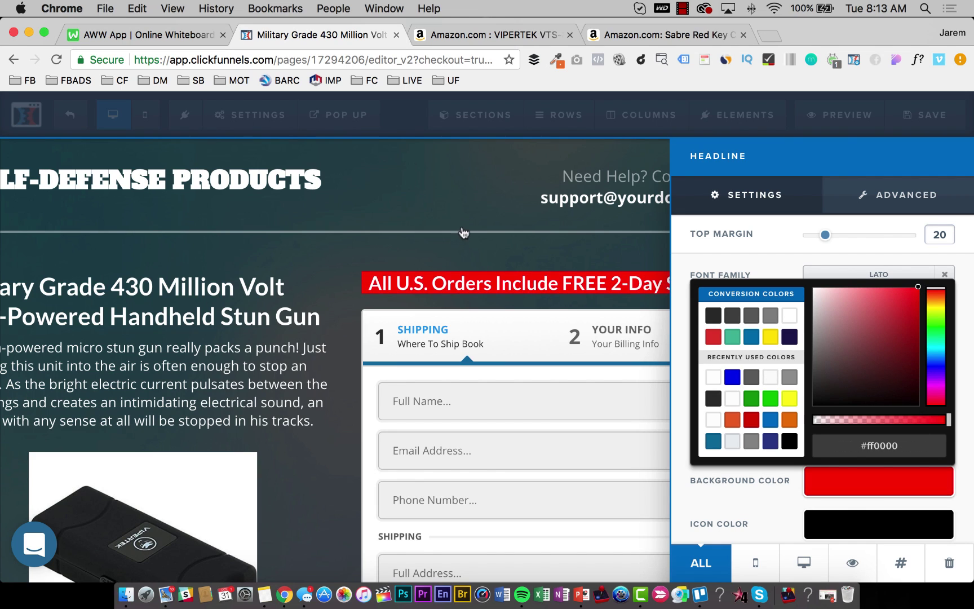
{"action": "left_click", "coordinate": [790, 251]}
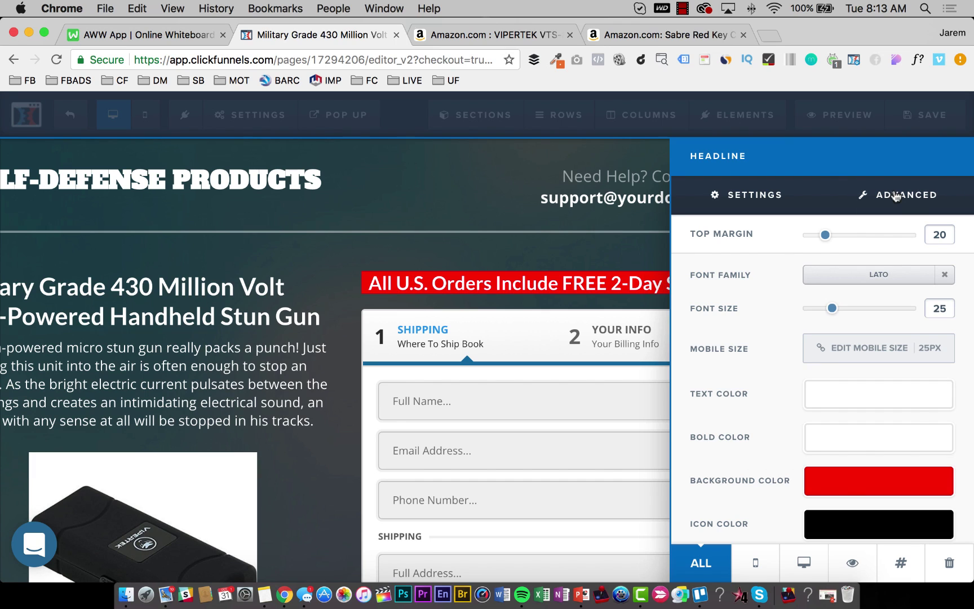
In the headline's Advanced styles, keep line height on Auto and letter spacing on Normal.
{"action": "left_click", "coordinate": [896, 195]}
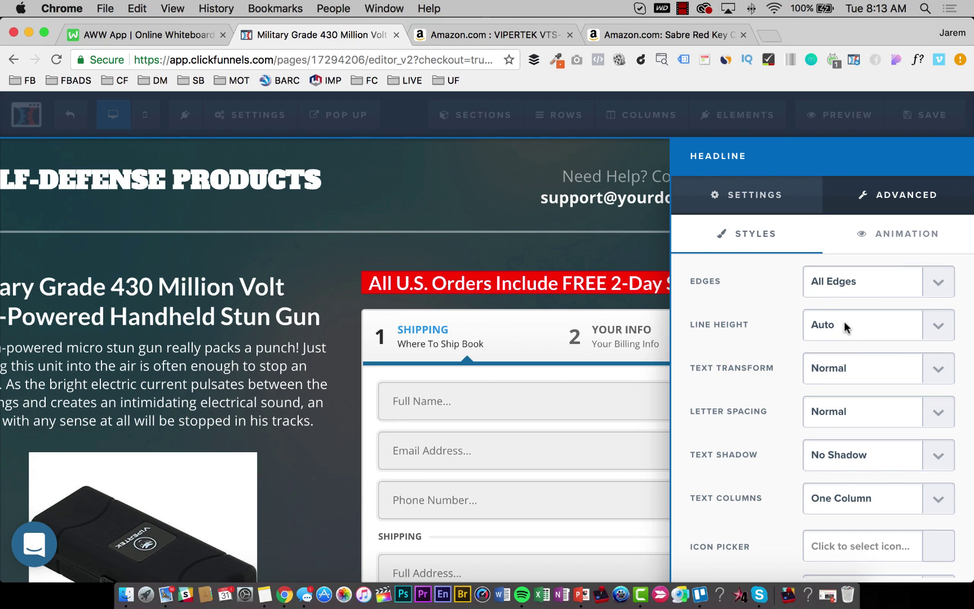
{"action": "left_click", "coordinate": [844, 320]}
{"action": "left_click", "coordinate": [844, 368]}
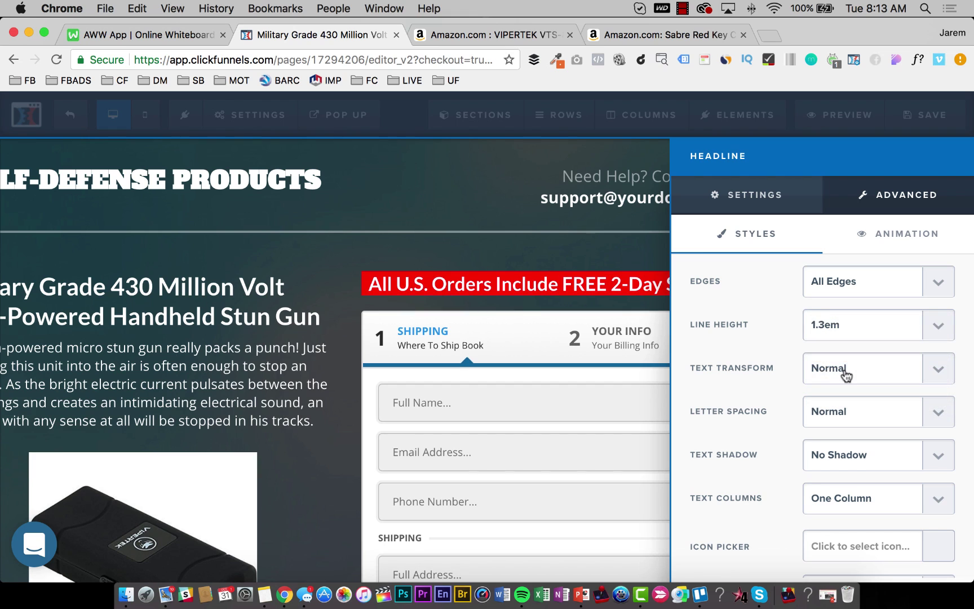
{"action": "left_click", "coordinate": [842, 325]}
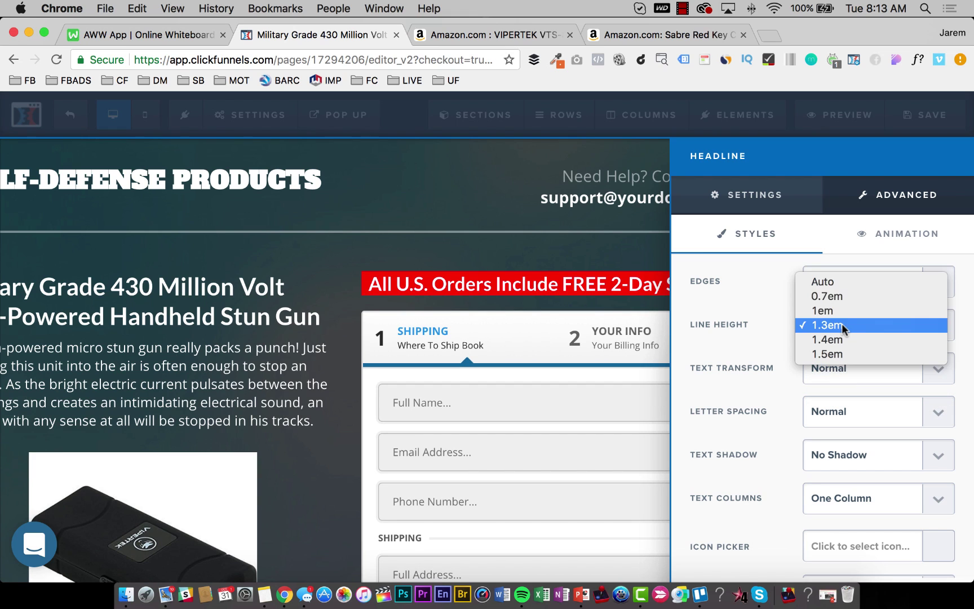
{"action": "left_click", "coordinate": [829, 282]}
{"action": "scroll", "coordinate": [795, 463], "scroll_direction": "down", "scroll_amount": 5}
{"action": "scroll", "coordinate": [797, 460], "scroll_direction": "up", "scroll_amount": 2}
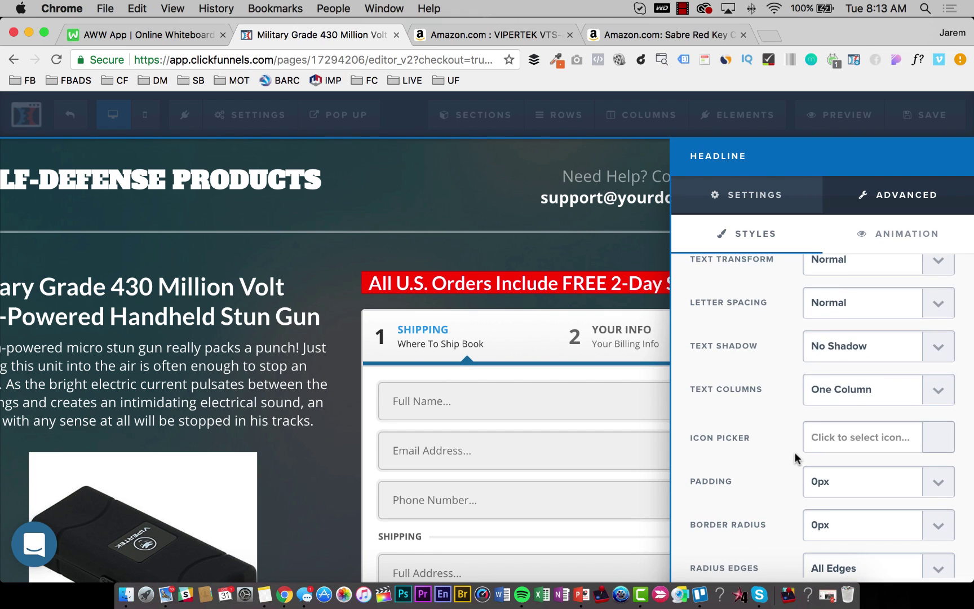
{"action": "left_click", "coordinate": [845, 306]}
{"action": "left_click", "coordinate": [742, 300]}
{"action": "scroll", "coordinate": [743, 429], "scroll_direction": "down", "scroll_amount": 5}
{"action": "scroll", "coordinate": [767, 406], "scroll_direction": "up", "scroll_amount": 2}
Set the headline padding to 5px and close the settings sidebar.
{"action": "left_click", "coordinate": [817, 361]}
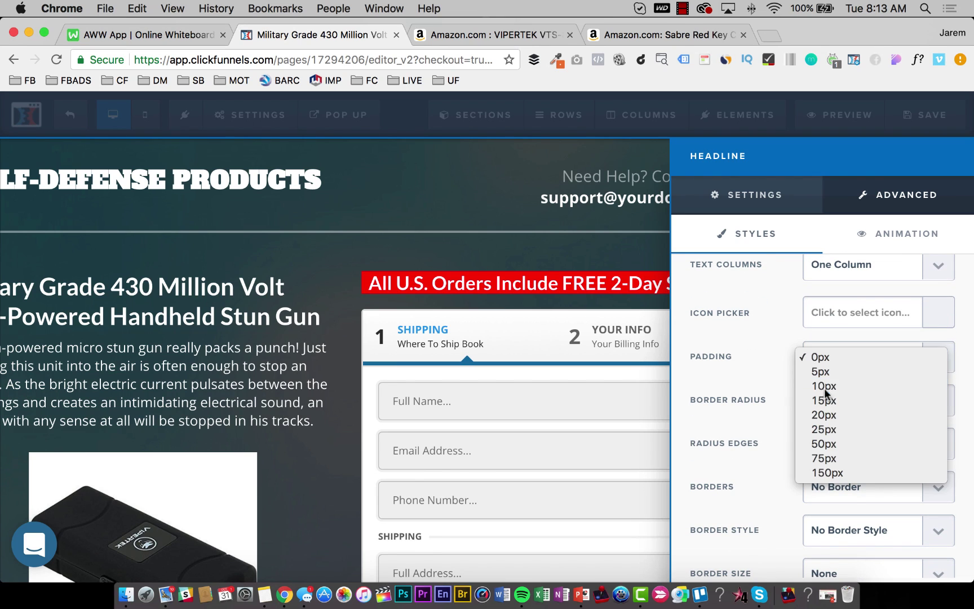
{"action": "left_click", "coordinate": [824, 387]}
{"action": "left_click", "coordinate": [833, 356]}
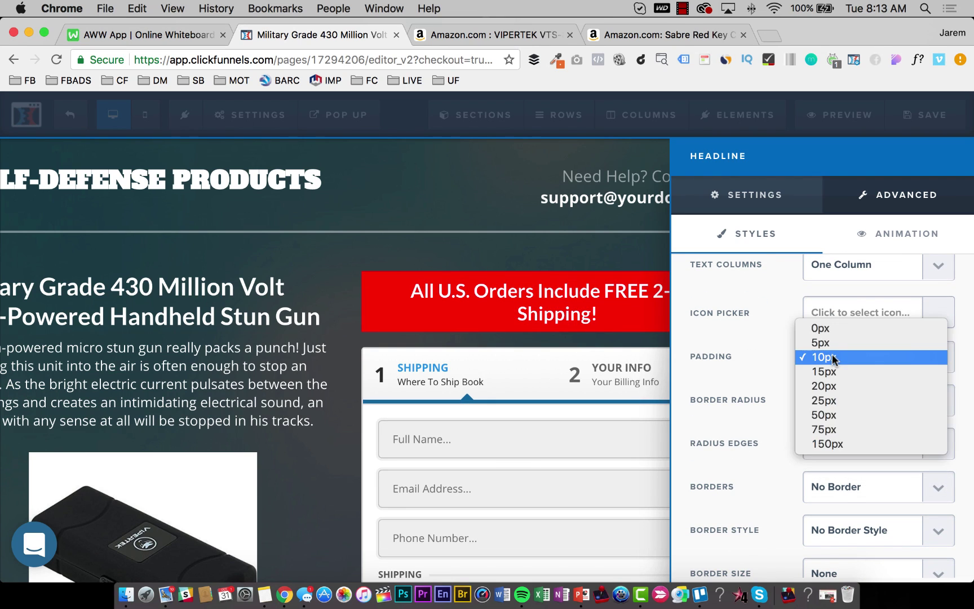
{"action": "left_click", "coordinate": [835, 341]}
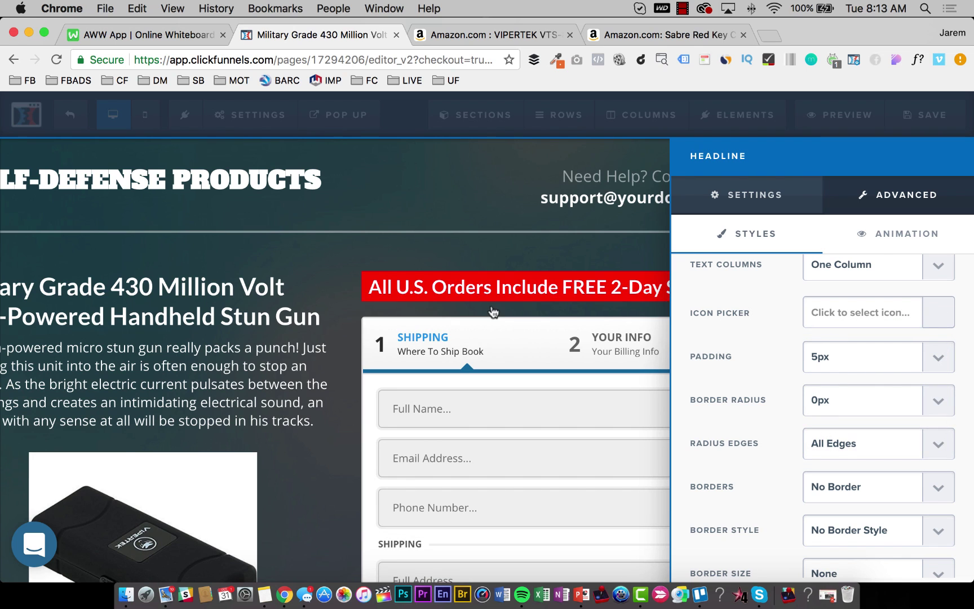
{"action": "left_click", "coordinate": [494, 312]}
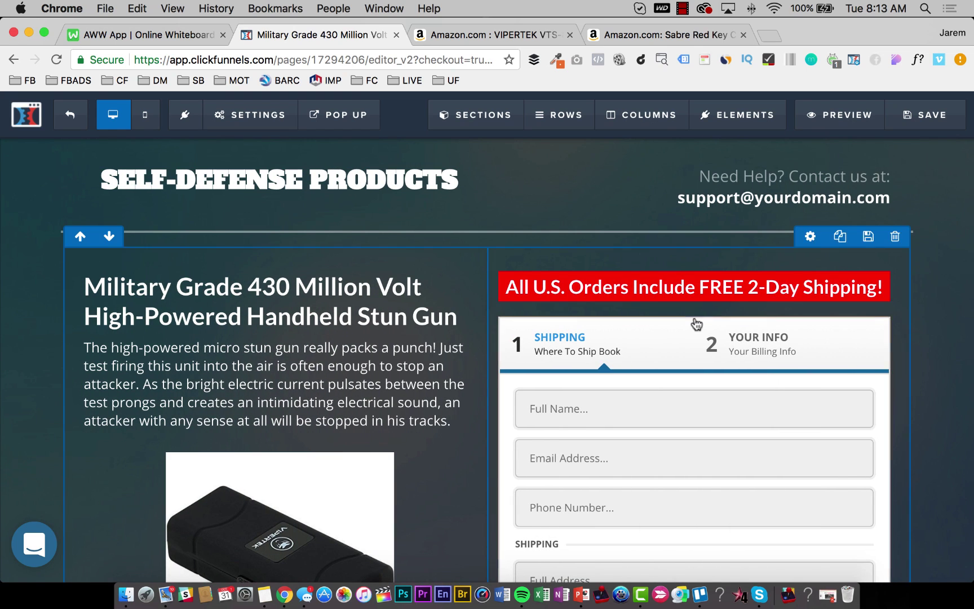
{"action": "mouse_move", "coordinate": [753, 330]}
{"action": "left_click", "coordinate": [825, 309]}
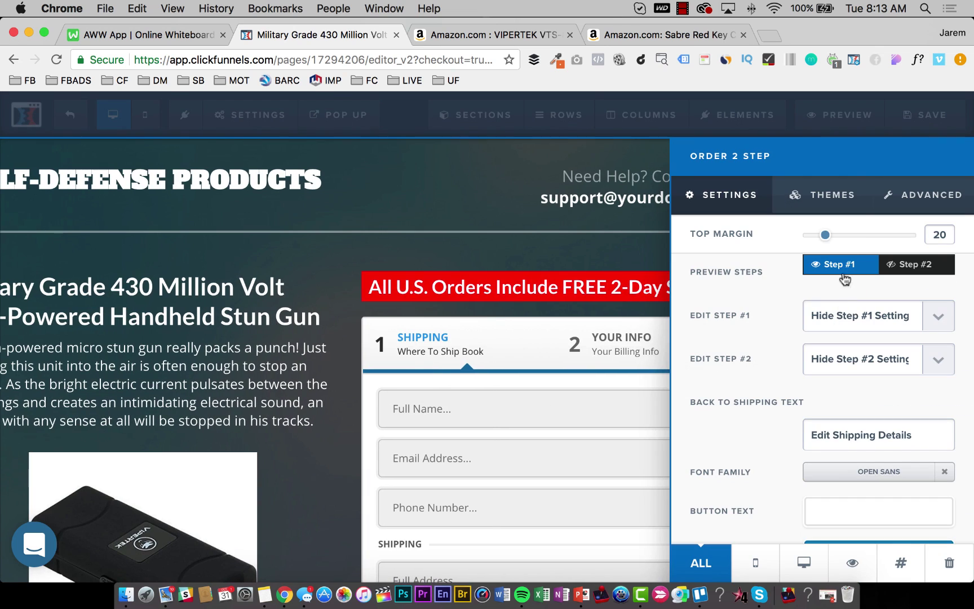
{"action": "left_click_drag", "start_coordinate": [826, 236], "coordinate": [777, 240]}
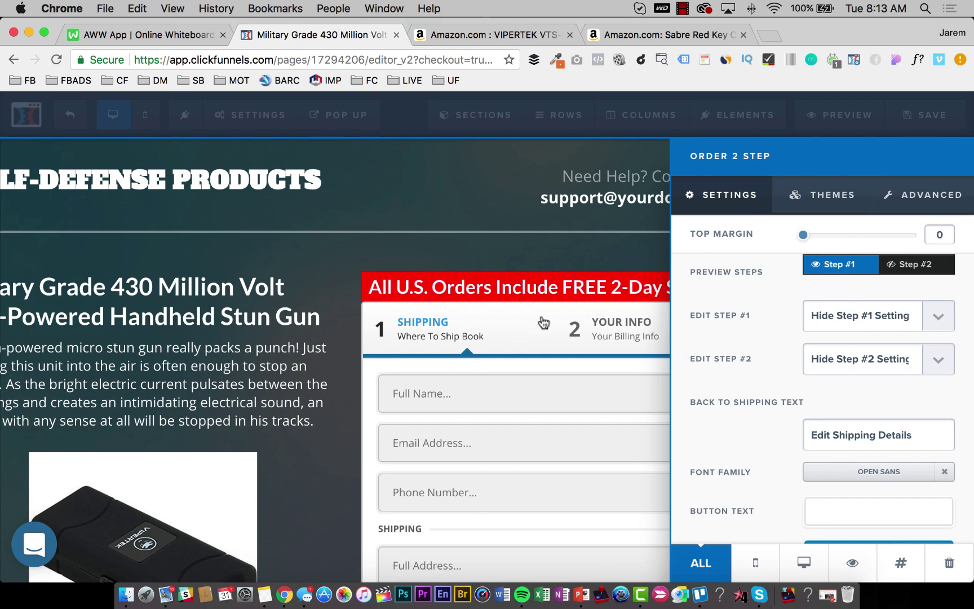
{"action": "left_click", "coordinate": [543, 322]}
{"action": "left_click", "coordinate": [897, 116]}
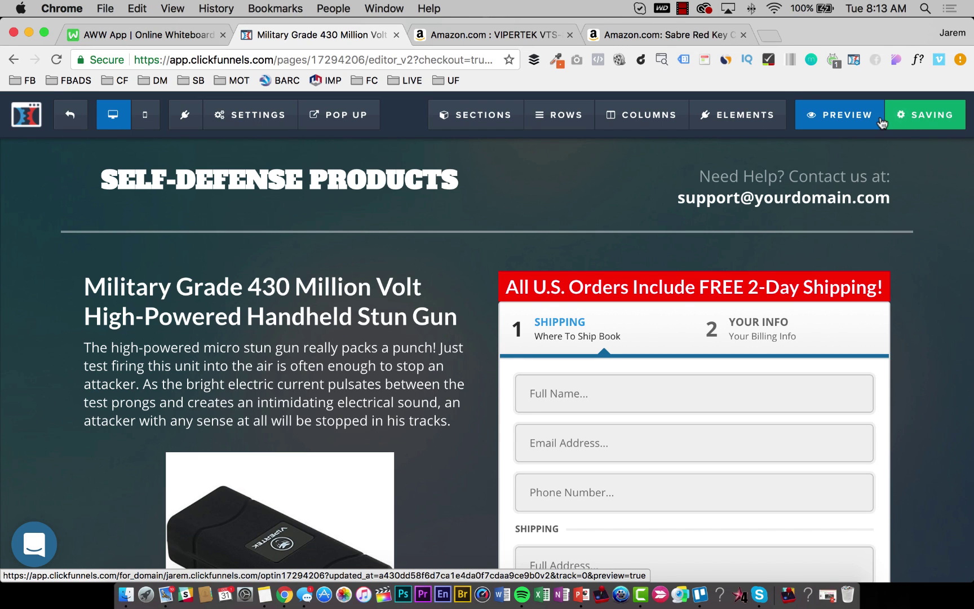
{"action": "scroll", "coordinate": [630, 396], "scroll_direction": "down", "scroll_amount": 5}
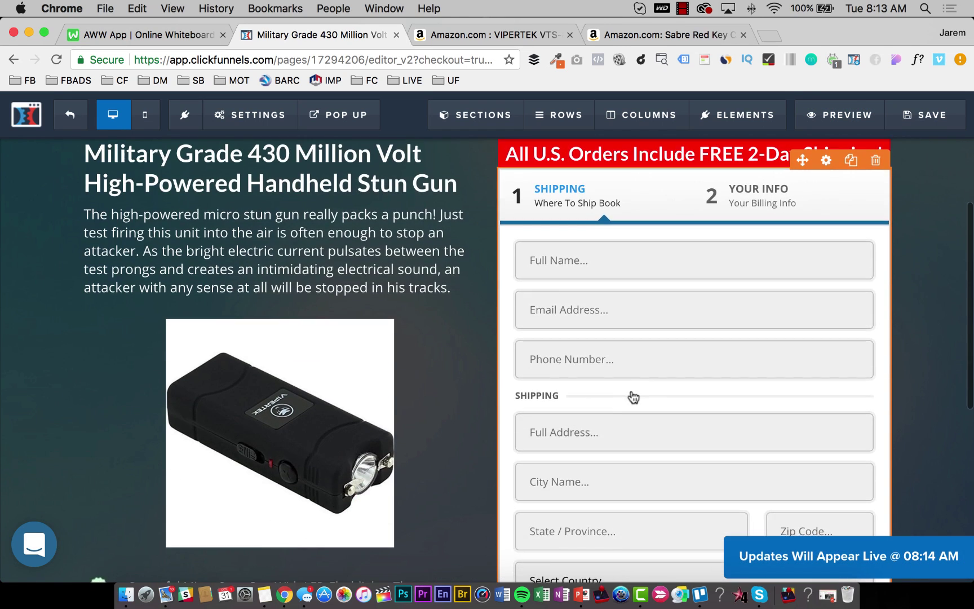
{"action": "scroll", "coordinate": [643, 389], "scroll_direction": "up", "scroll_amount": 4}
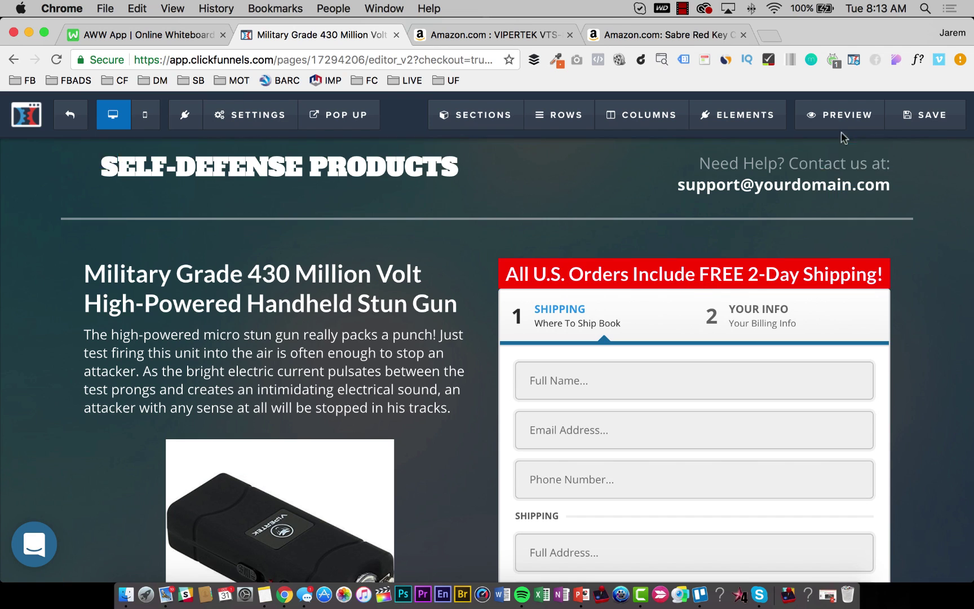
{"action": "scroll", "coordinate": [564, 254], "scroll_direction": "down", "scroll_amount": 2}
{"action": "scroll", "coordinate": [339, 214], "scroll_direction": "up", "scroll_amount": 3}
Apply the dark camo image from page 2 of the uploaded library as the page background.
{"action": "left_click", "coordinate": [245, 118]}
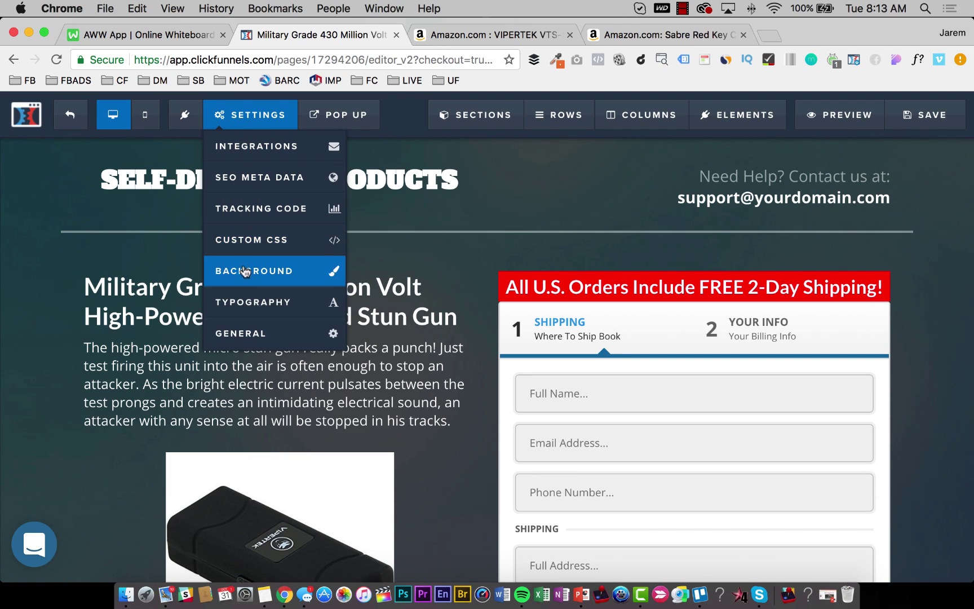
{"action": "left_click", "coordinate": [263, 282]}
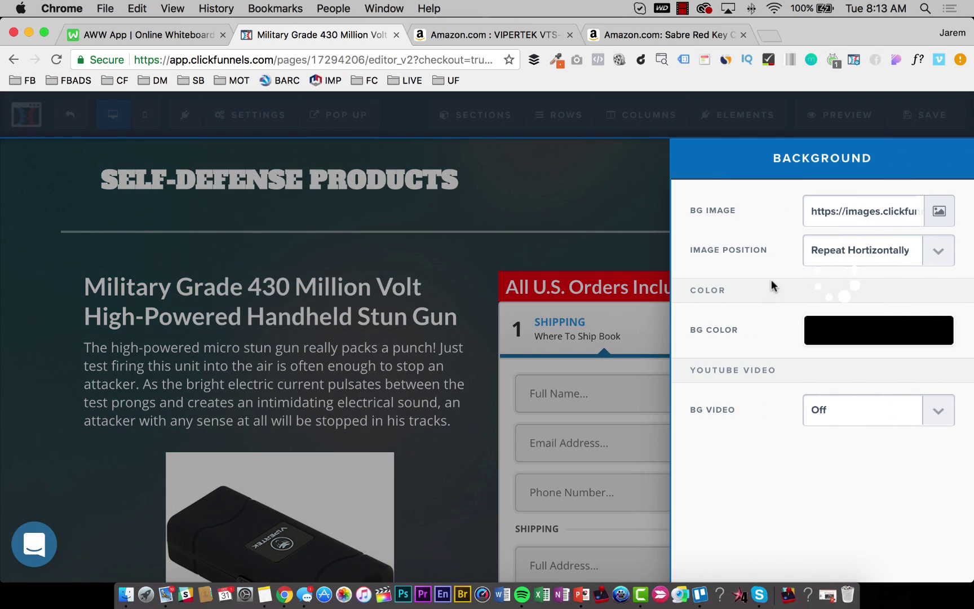
{"action": "left_click", "coordinate": [939, 211]}
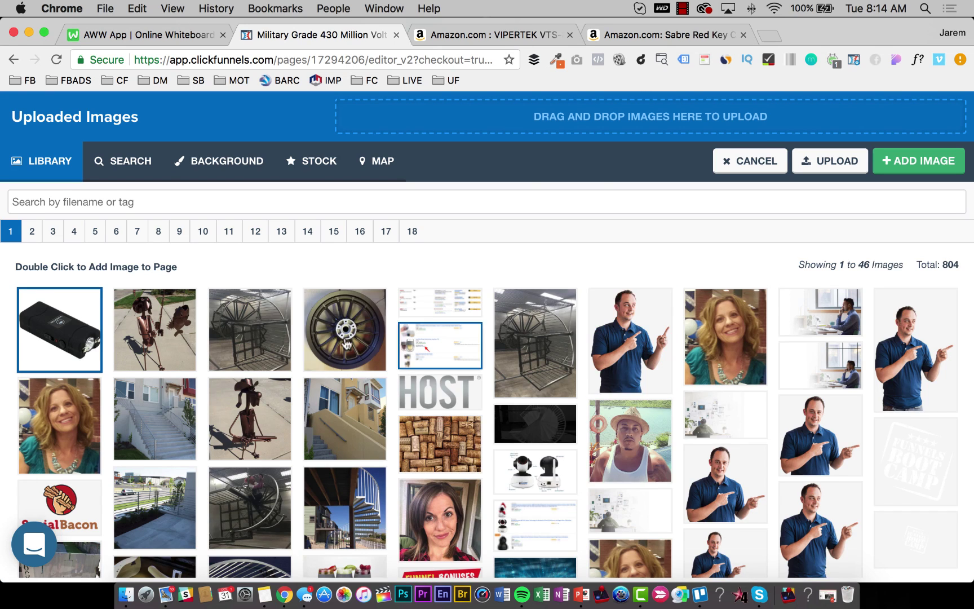
{"action": "scroll", "coordinate": [340, 345], "scroll_direction": "down", "scroll_amount": 2}
{"action": "scroll", "coordinate": [339, 346], "scroll_direction": "up", "scroll_amount": 2}
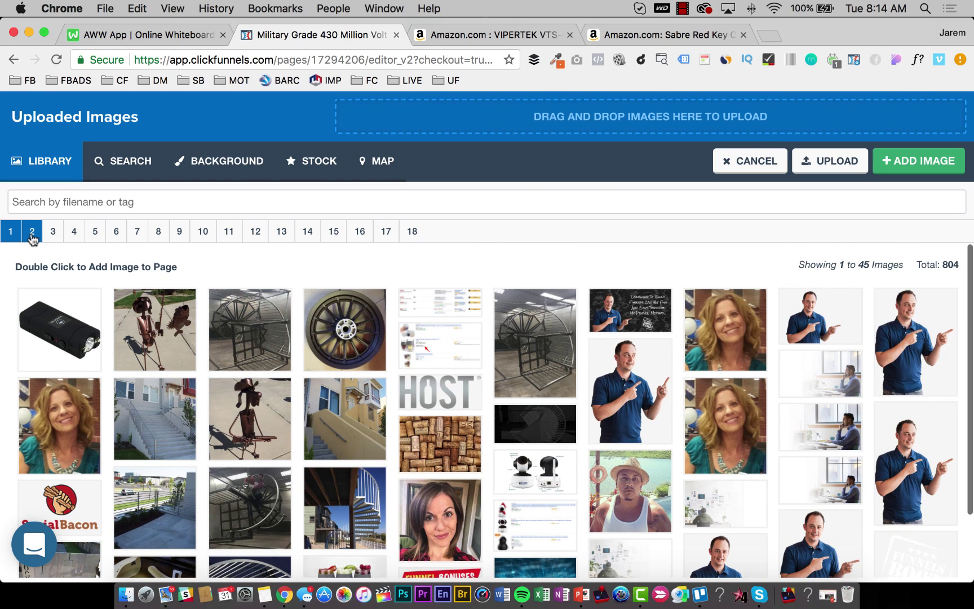
{"action": "left_click", "coordinate": [33, 232]}
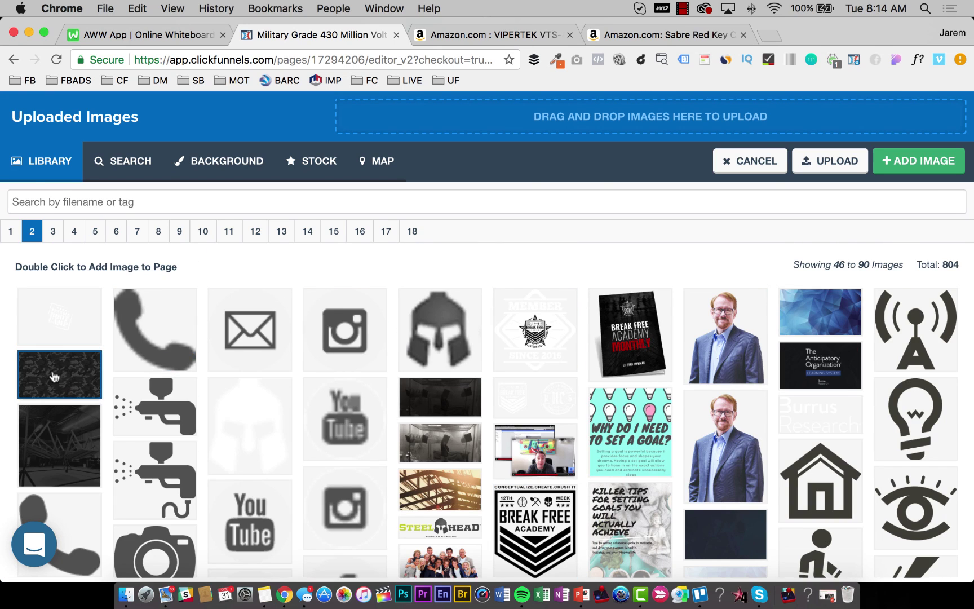
{"action": "double_click", "coordinate": [53, 376]}
{"action": "left_click", "coordinate": [76, 213]}
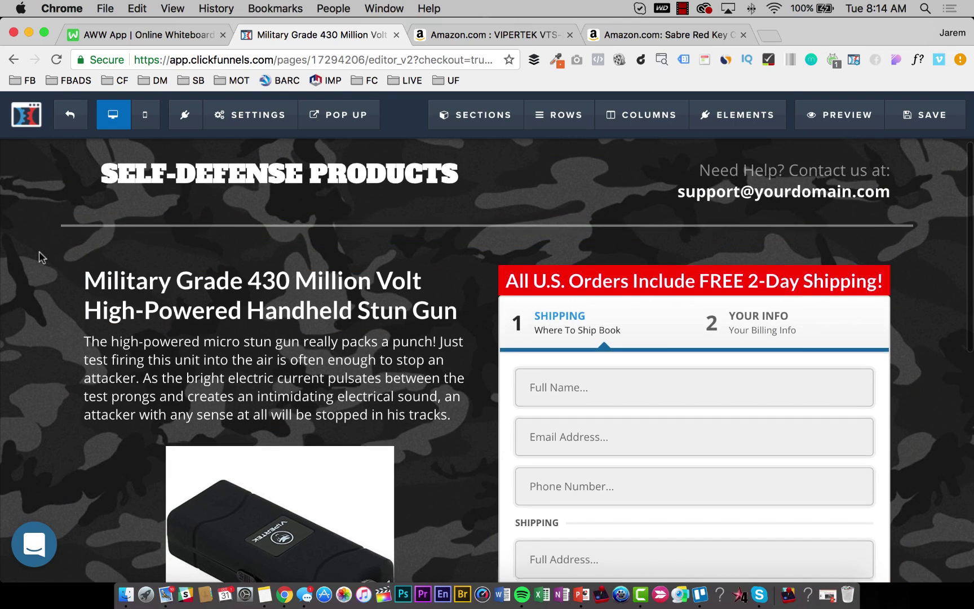
{"action": "scroll", "coordinate": [39, 274], "scroll_direction": "down", "scroll_amount": 8}
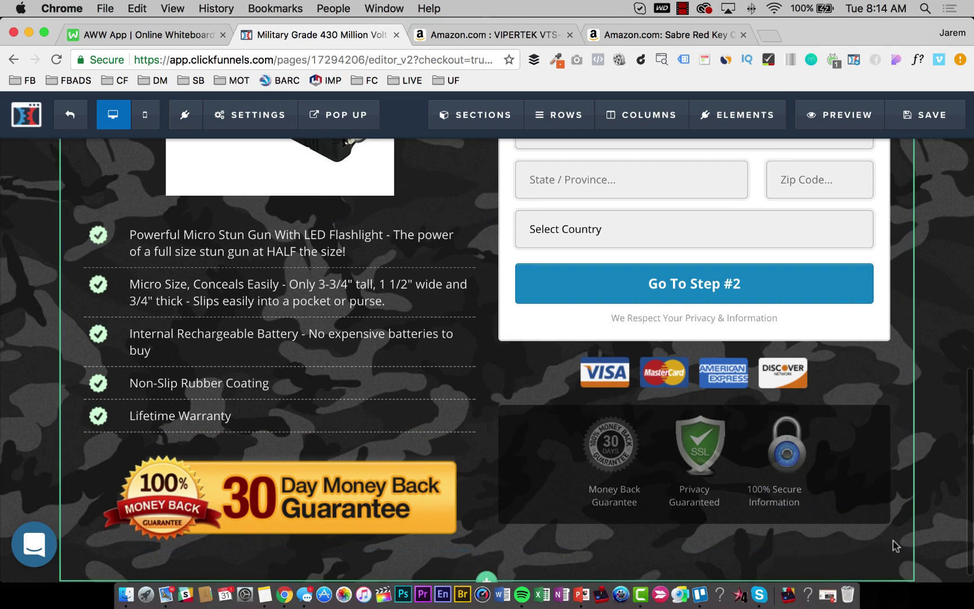
Review the guarantee badges' Custom HTML code without changes, then save the camo-backed page.
{"action": "left_click", "coordinate": [705, 446]}
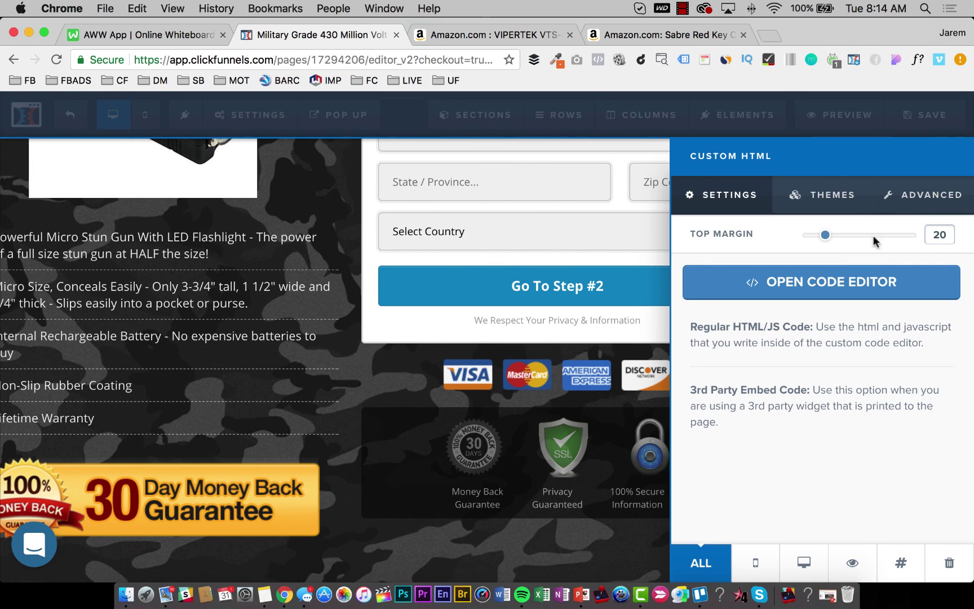
{"action": "left_click", "coordinate": [839, 285]}
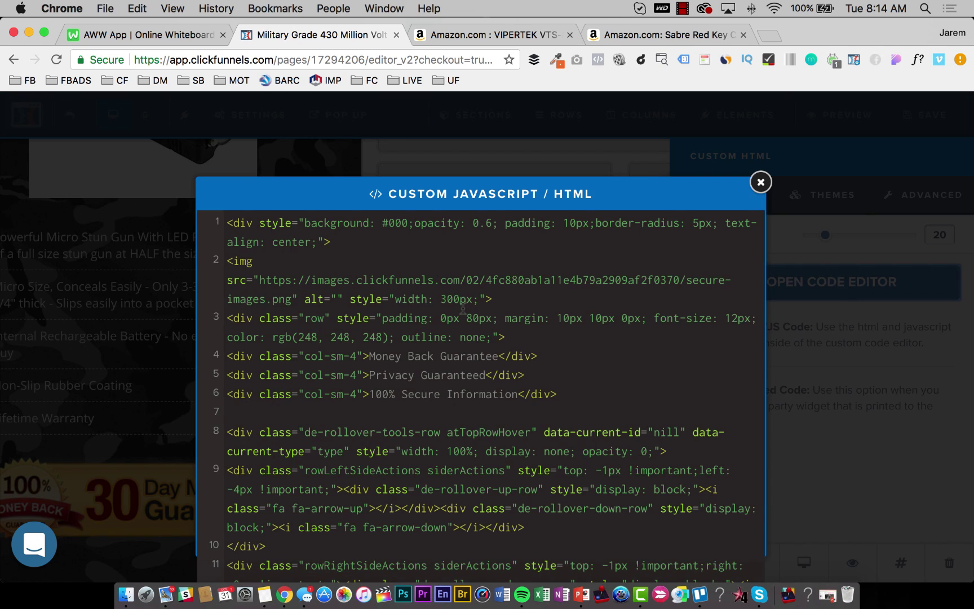
{"action": "scroll", "coordinate": [463, 309], "scroll_direction": "down", "scroll_amount": 1}
{"action": "scroll", "coordinate": [394, 259], "scroll_direction": "up", "scroll_amount": 1}
{"action": "scroll", "coordinate": [390, 320], "scroll_direction": "down", "scroll_amount": 5}
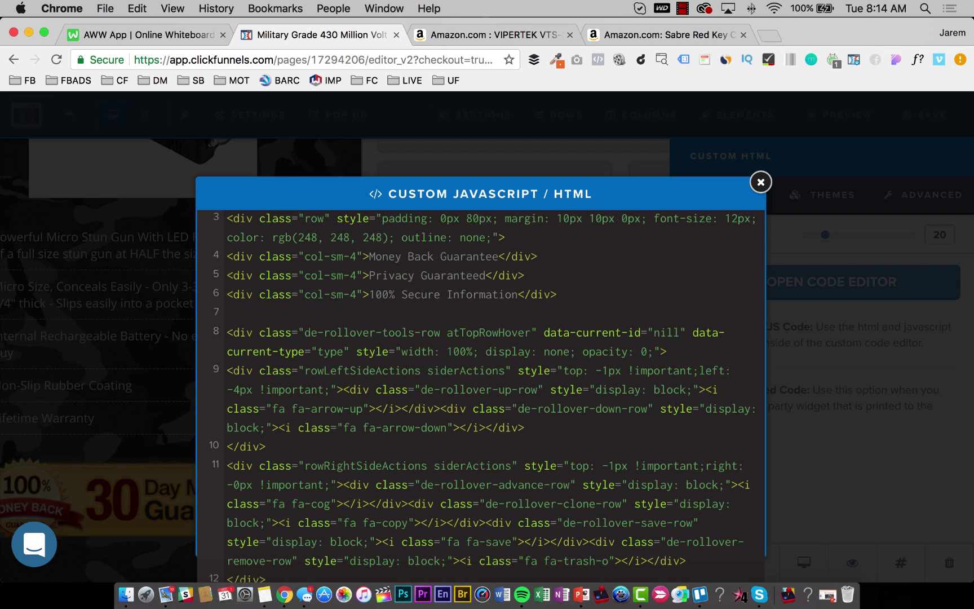
{"action": "left_click", "coordinate": [108, 343]}
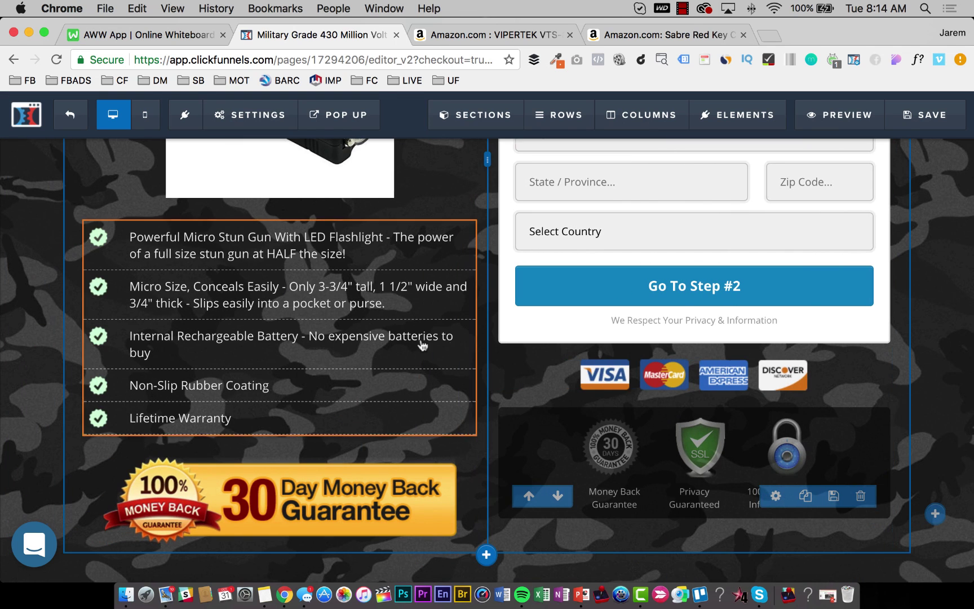
{"action": "left_click", "coordinate": [932, 114]}
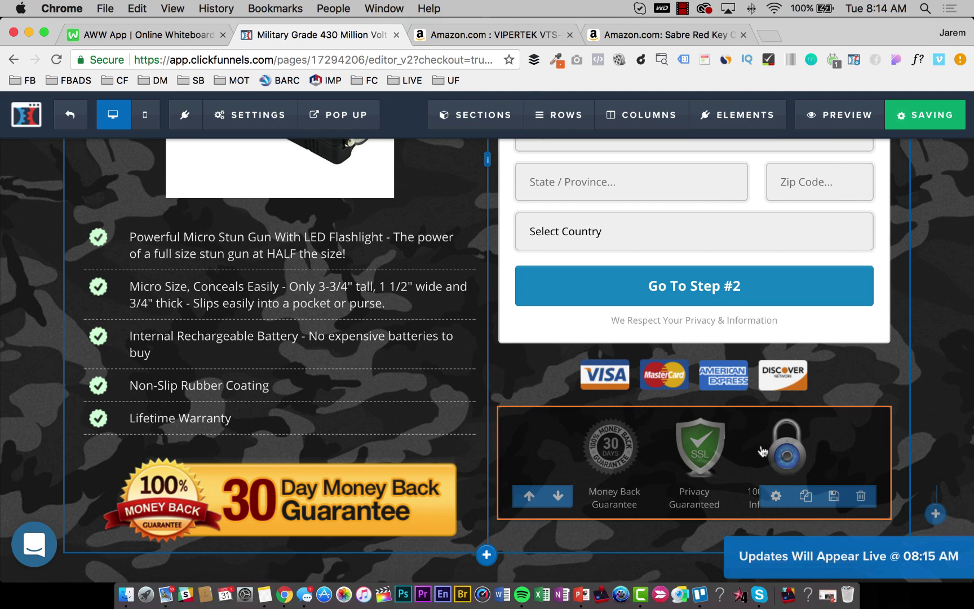
{"action": "scroll", "coordinate": [564, 427], "scroll_direction": "up", "scroll_amount": 15}
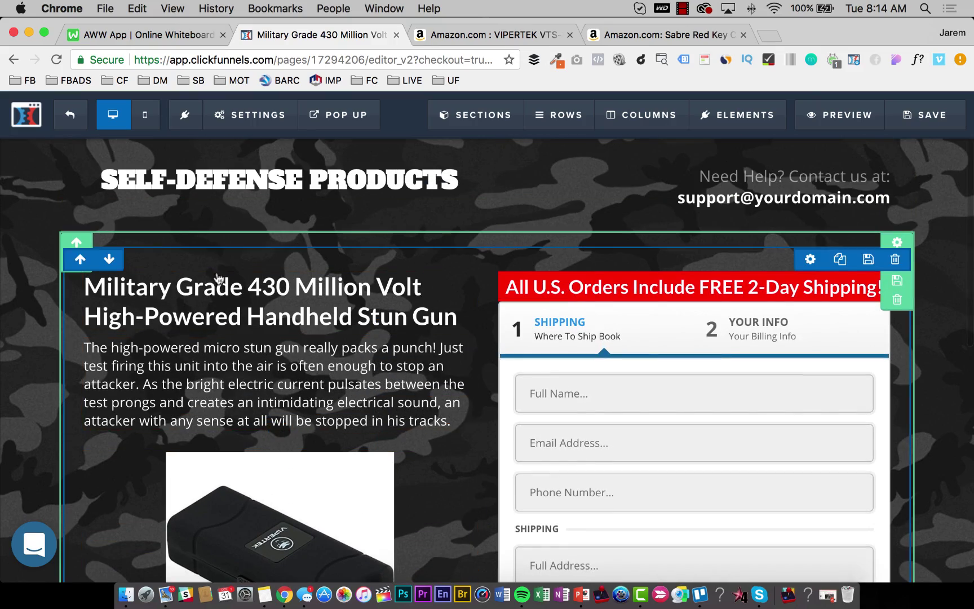
Scroll through the VIPERTEK VTS-881 Amazon listing to review its photos and description.
{"action": "scroll", "coordinate": [707, 252], "scroll_direction": "down", "scroll_amount": 3}
{"action": "scroll", "coordinate": [702, 316], "scroll_direction": "up", "scroll_amount": 2}
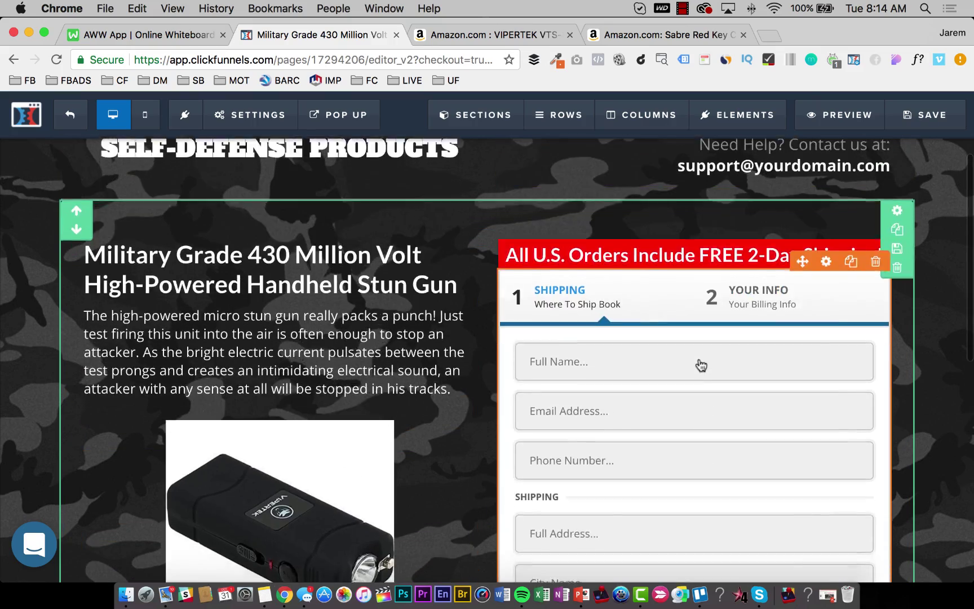
{"action": "scroll", "coordinate": [698, 369], "scroll_direction": "down", "scroll_amount": 8}
{"action": "scroll", "coordinate": [705, 254], "scroll_direction": "up", "scroll_amount": 7}
{"action": "scroll", "coordinate": [718, 185], "scroll_direction": "up", "scroll_amount": 2}
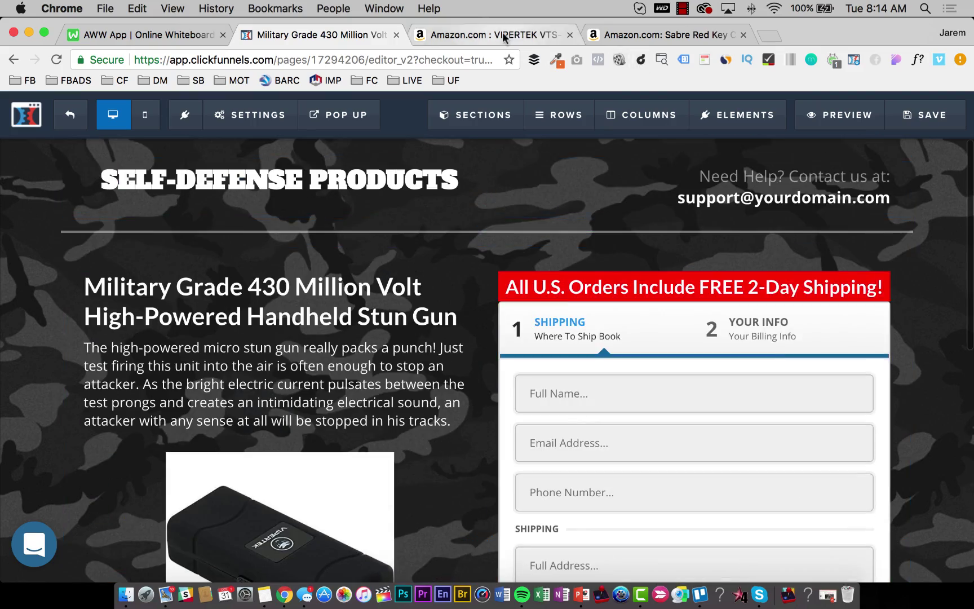
{"action": "left_click", "coordinate": [491, 34]}
{"action": "scroll", "coordinate": [503, 386], "scroll_direction": "down", "scroll_amount": 6}
{"action": "scroll", "coordinate": [503, 380], "scroll_direction": "down", "scroll_amount": 15}
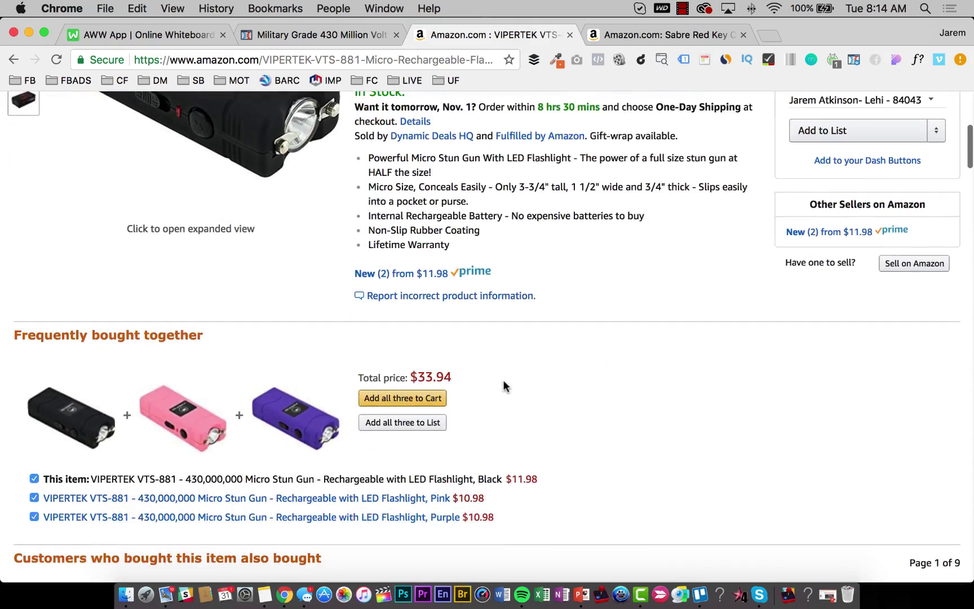
{"action": "scroll", "coordinate": [503, 383], "scroll_direction": "down", "scroll_amount": 15}
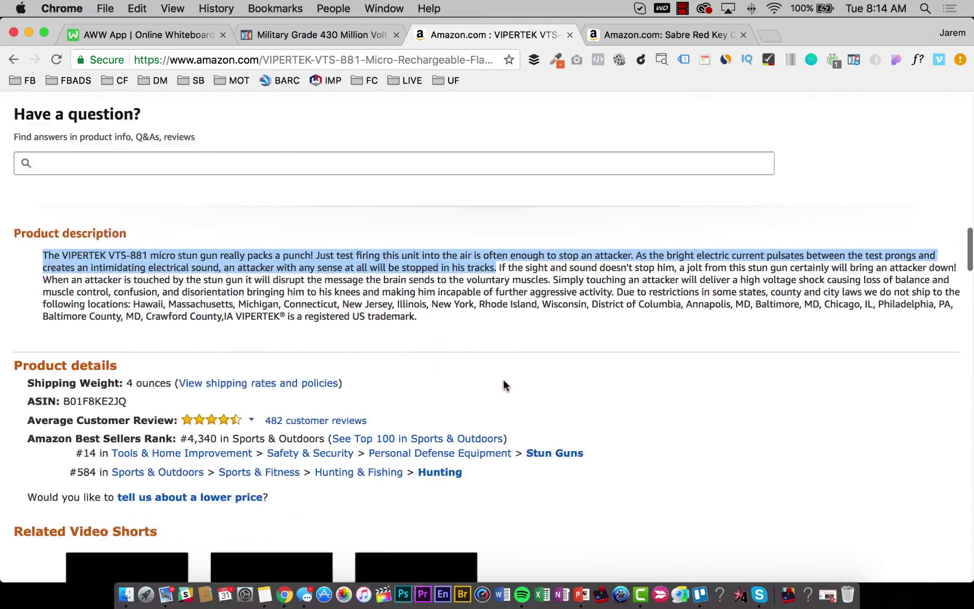
{"action": "scroll", "coordinate": [505, 382], "scroll_direction": "down", "scroll_amount": 15}
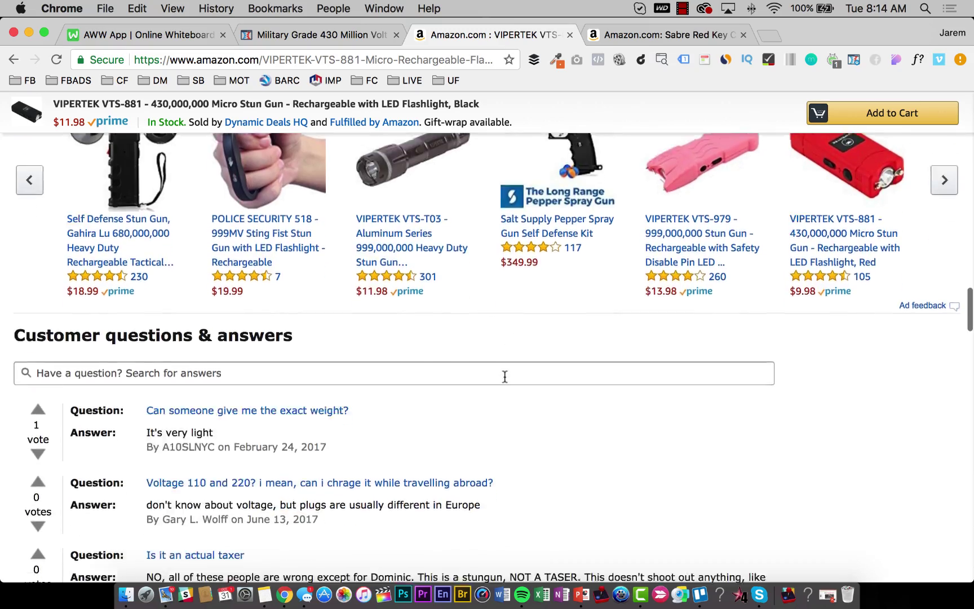
{"action": "scroll", "coordinate": [505, 380], "scroll_direction": "up", "scroll_amount": 20}
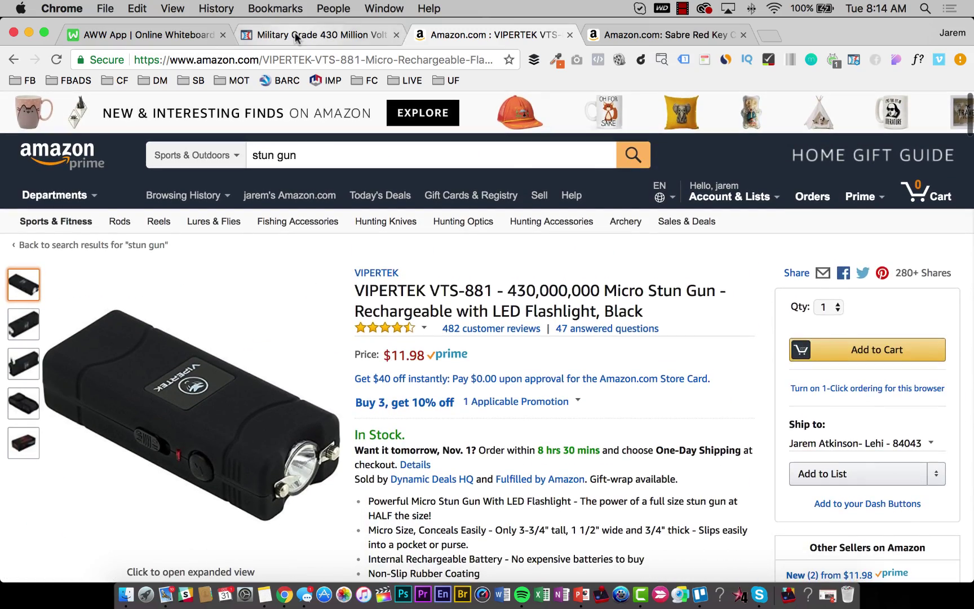
Glance at the ClickFunnels editor and whiteboard tabs, then return to the Amazon stun gun listing.
{"action": "left_click", "coordinate": [295, 32]}
{"action": "left_click", "coordinate": [163, 31]}
{"action": "left_click", "coordinate": [312, 35]}
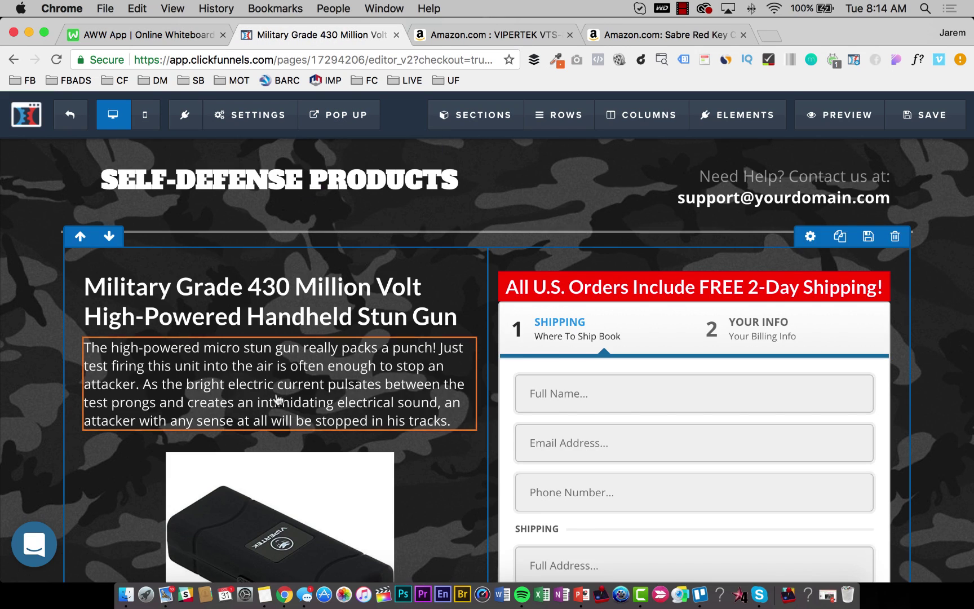
{"action": "scroll", "coordinate": [278, 398], "scroll_direction": "down", "scroll_amount": 3}
{"action": "scroll", "coordinate": [304, 394], "scroll_direction": "up", "scroll_amount": 1}
{"action": "left_click", "coordinate": [484, 40]}
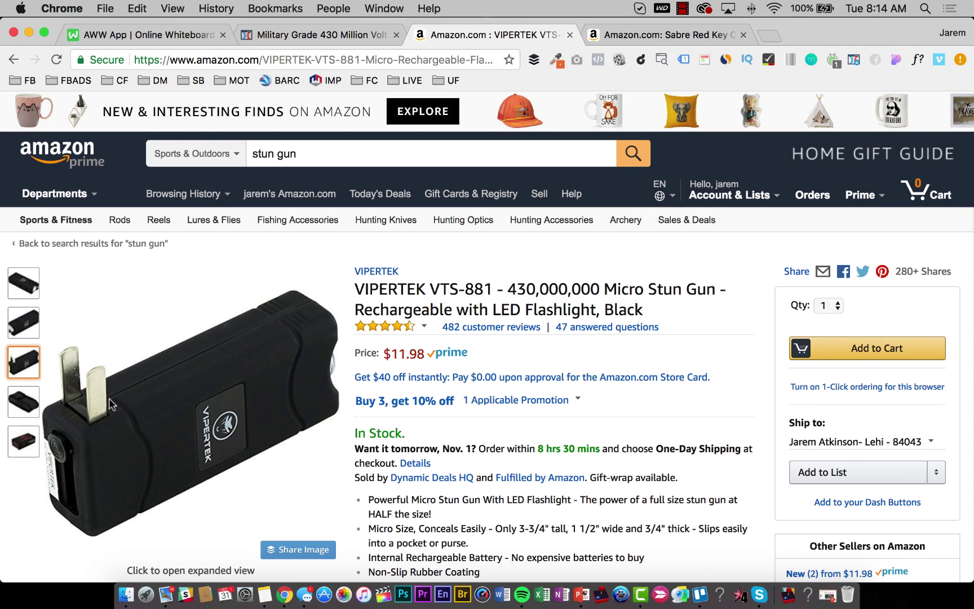
Enlarge the stun gun product photo and save the charging-plug image to the desktop.
{"action": "left_click", "coordinate": [137, 415]}
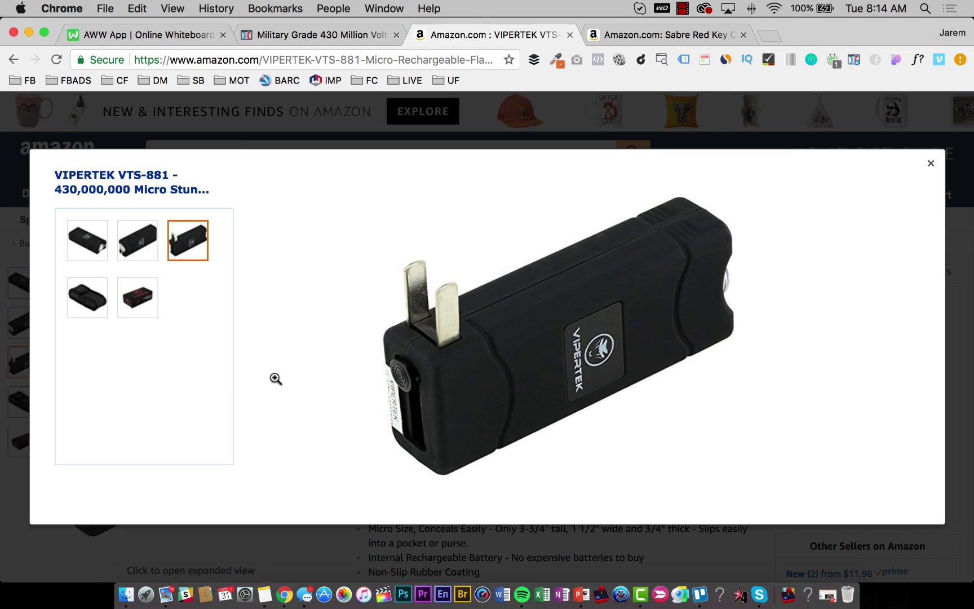
{"action": "left_click_drag", "start_coordinate": [536, 346], "coordinate": [271, 419]}
{"action": "key", "text": "F11"}
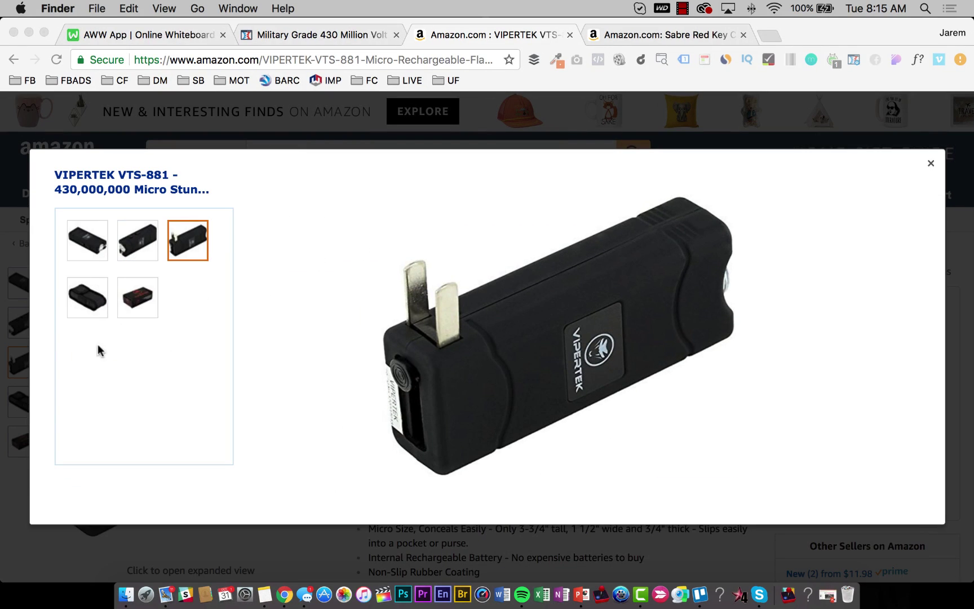
{"action": "left_click", "coordinate": [134, 296]}
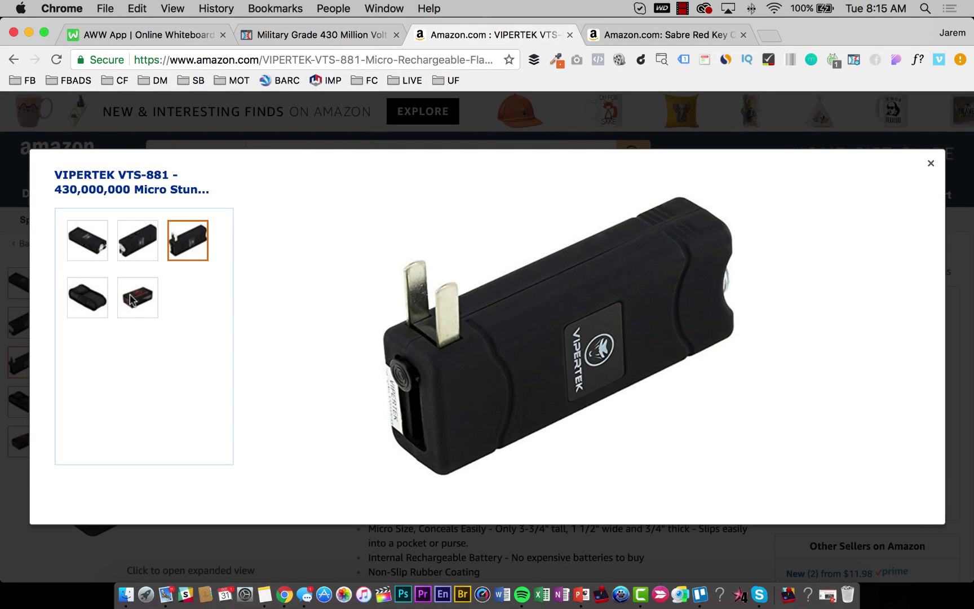
Save the holster photo to the desktop and return to the ClickFunnels order page editor.
{"action": "left_click", "coordinate": [135, 297]}
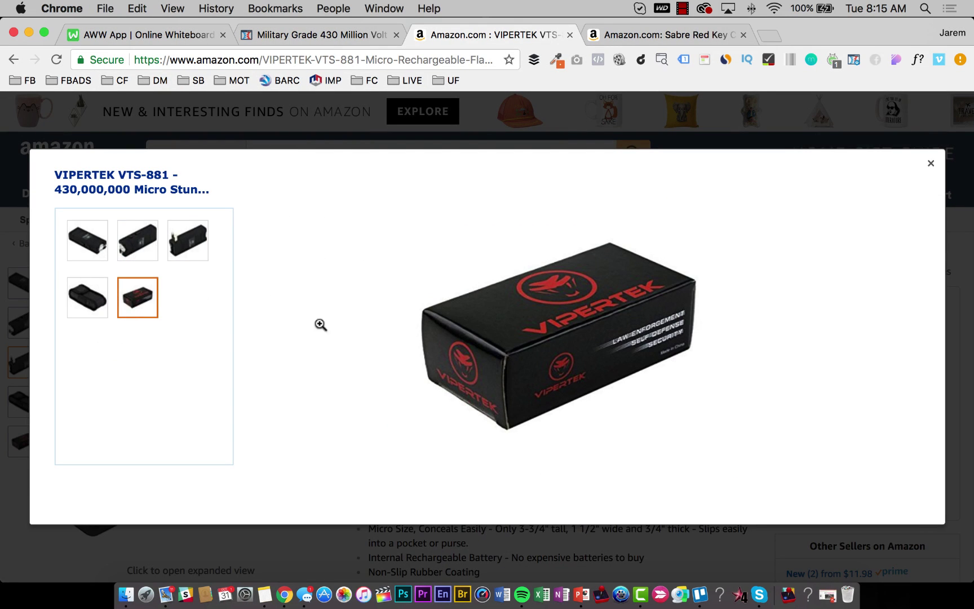
{"action": "left_click", "coordinate": [83, 309]}
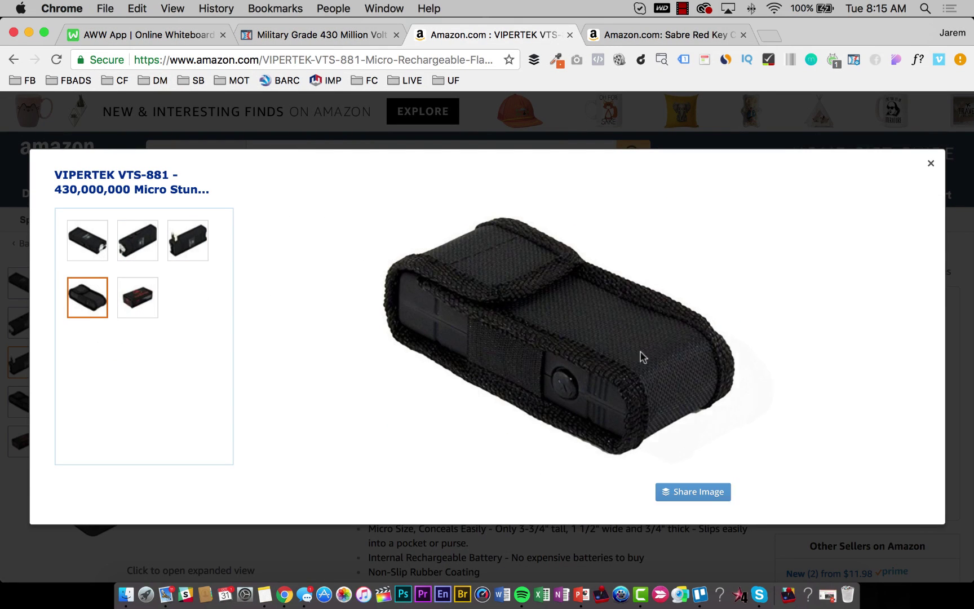
{"action": "left_click_drag", "start_coordinate": [643, 357], "coordinate": [228, 467]}
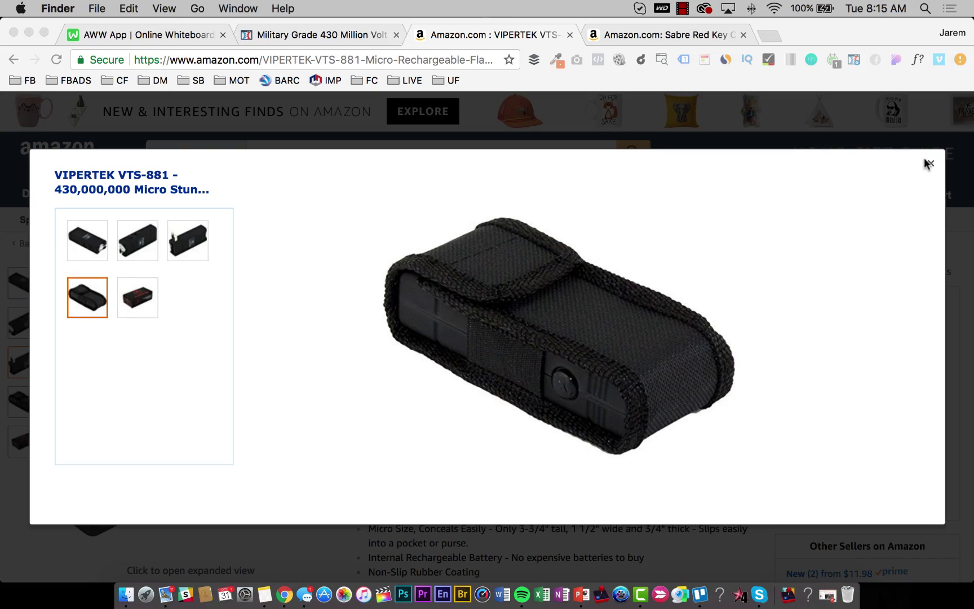
{"action": "left_click", "coordinate": [927, 163]}
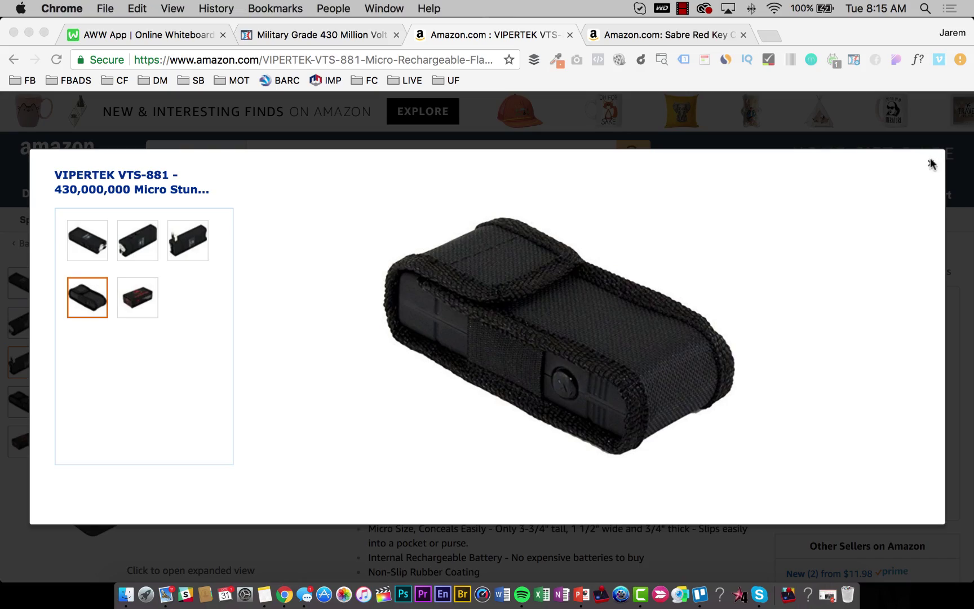
{"action": "left_click", "coordinate": [929, 163]}
{"action": "left_click", "coordinate": [329, 34]}
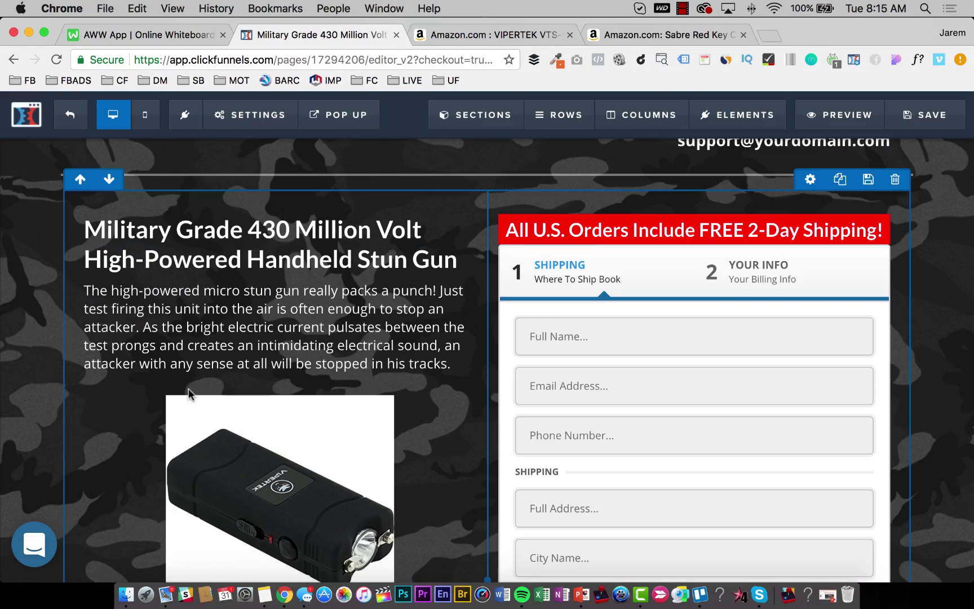
Open the row layout choices below a section, then dismiss them.
{"action": "scroll", "coordinate": [187, 388], "scroll_direction": "down", "scroll_amount": 10}
{"action": "scroll", "coordinate": [214, 375], "scroll_direction": "up", "scroll_amount": 2}
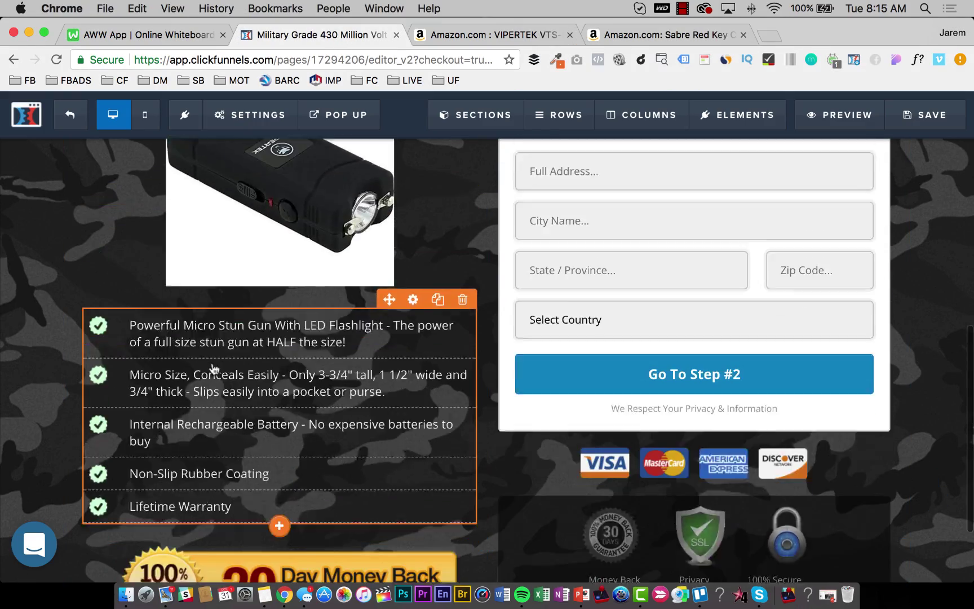
{"action": "scroll", "coordinate": [214, 375], "scroll_direction": "down", "scroll_amount": 2}
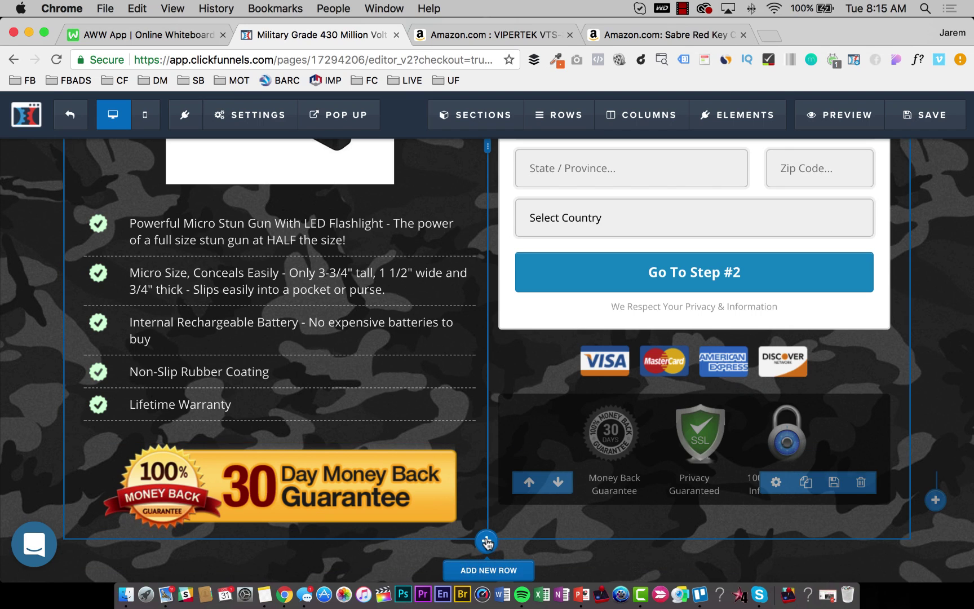
{"action": "left_click", "coordinate": [486, 542]}
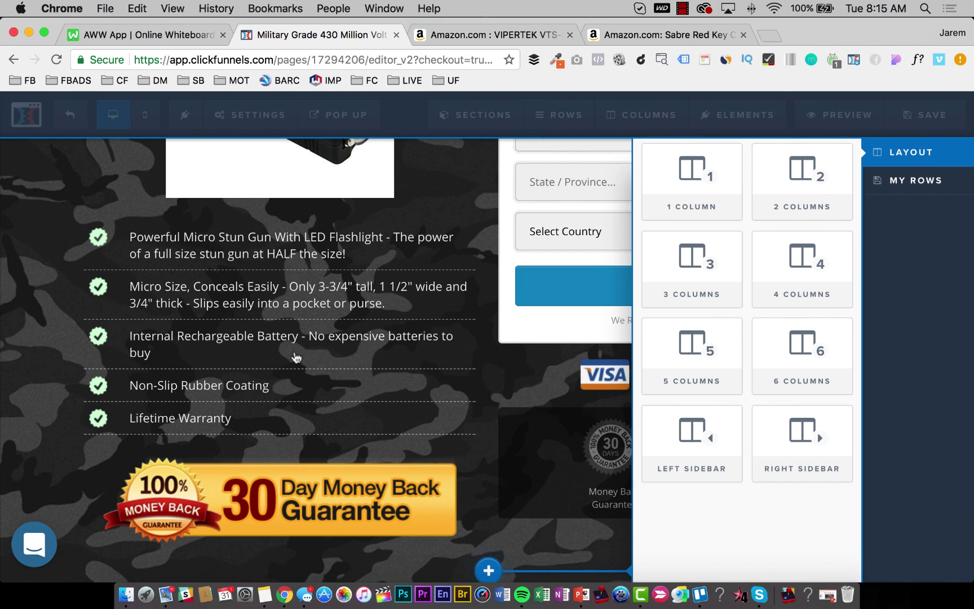
{"action": "left_click", "coordinate": [296, 357]}
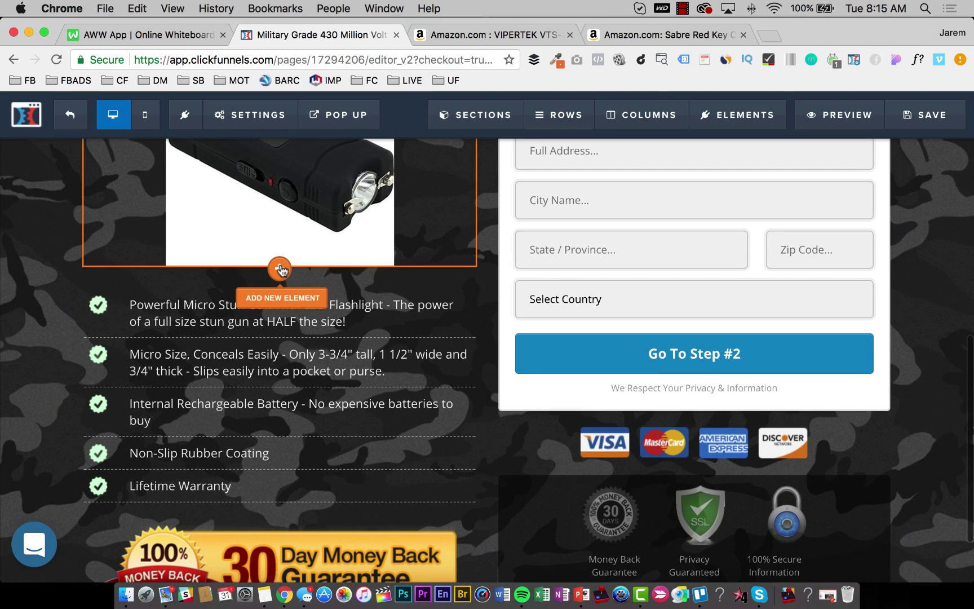
Cancel an element menu under the product photo and start a new row below the guarantee.
{"action": "left_click", "coordinate": [280, 269]}
{"action": "scroll", "coordinate": [770, 431], "scroll_direction": "down", "scroll_amount": 5}
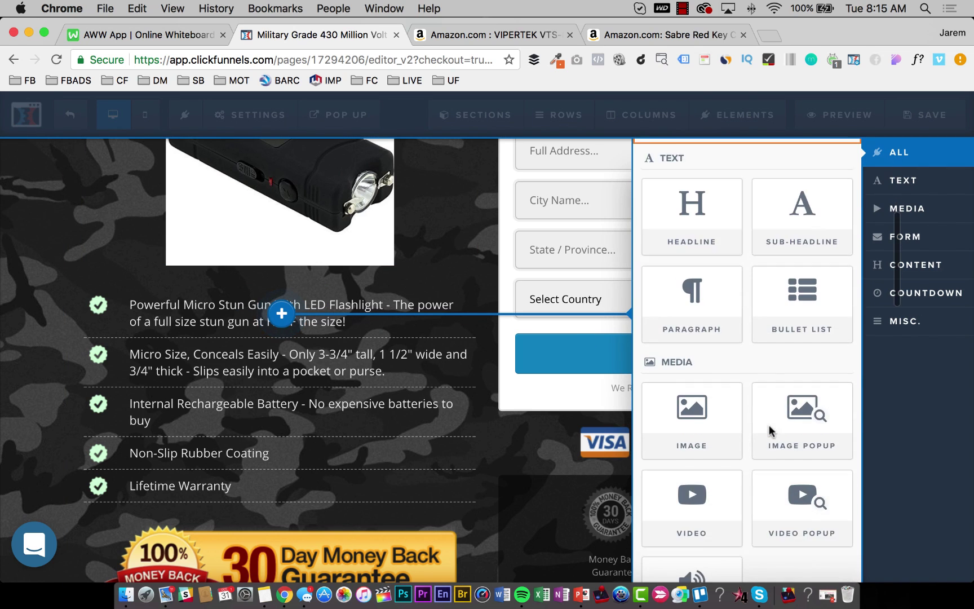
{"action": "scroll", "coordinate": [771, 431], "scroll_direction": "down", "scroll_amount": 10}
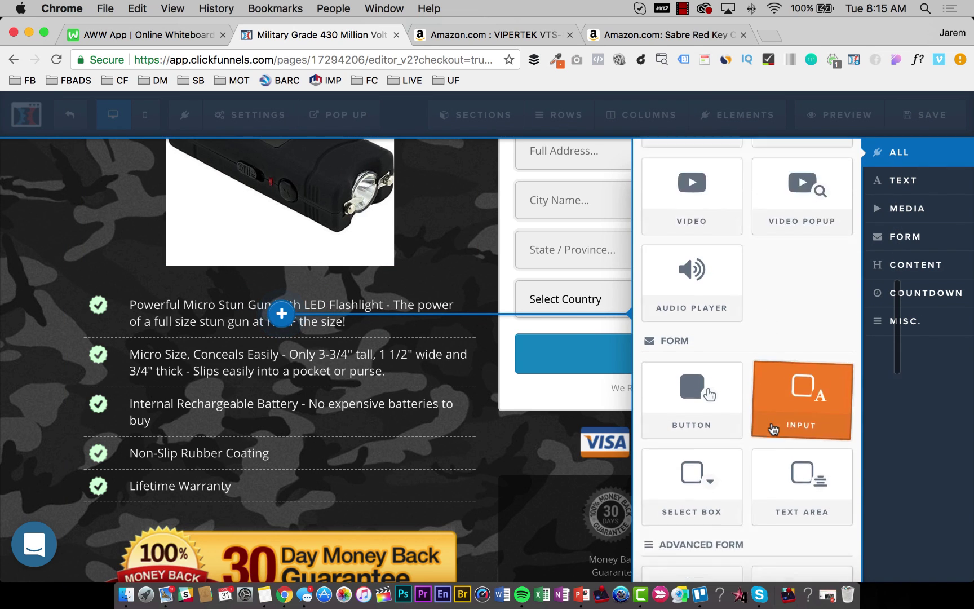
{"action": "scroll", "coordinate": [772, 429], "scroll_direction": "down", "scroll_amount": 5}
{"action": "left_click", "coordinate": [288, 422]}
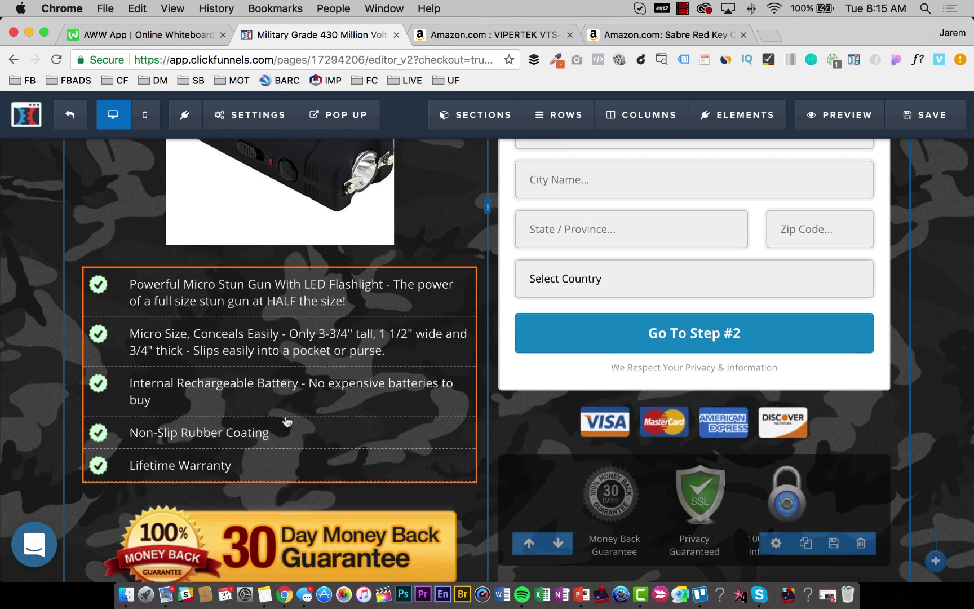
{"action": "scroll", "coordinate": [287, 422], "scroll_direction": "down", "scroll_amount": 2}
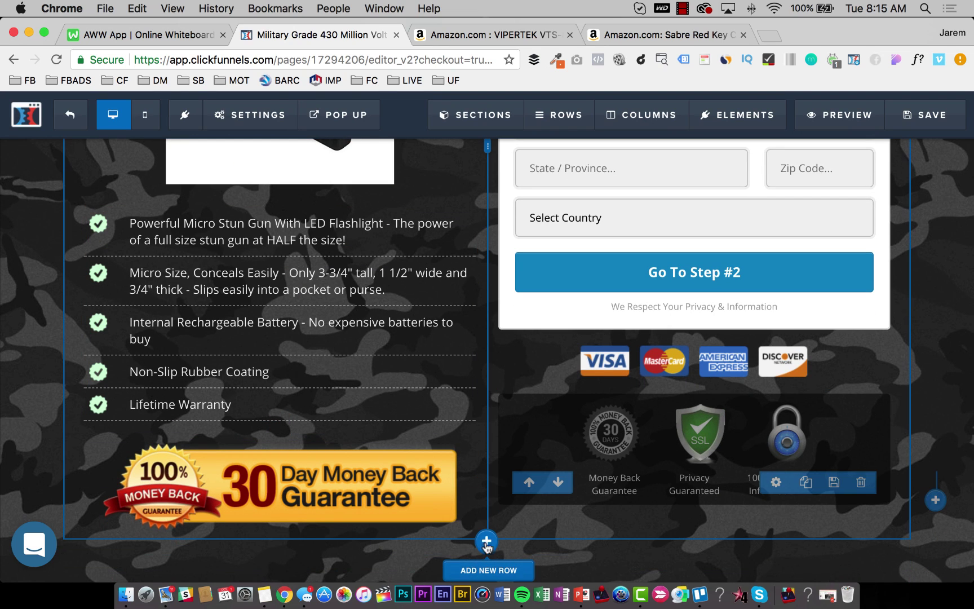
{"action": "left_click", "coordinate": [485, 541]}
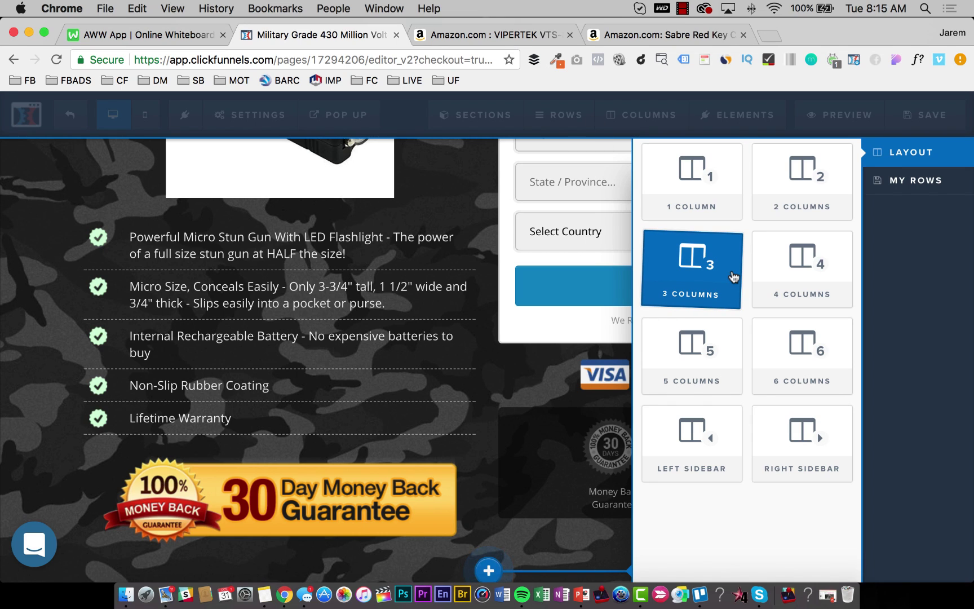
Add a 2-column row below the guarantee with a placeholder Image element cloned into both columns.
{"action": "left_click", "coordinate": [821, 199]}
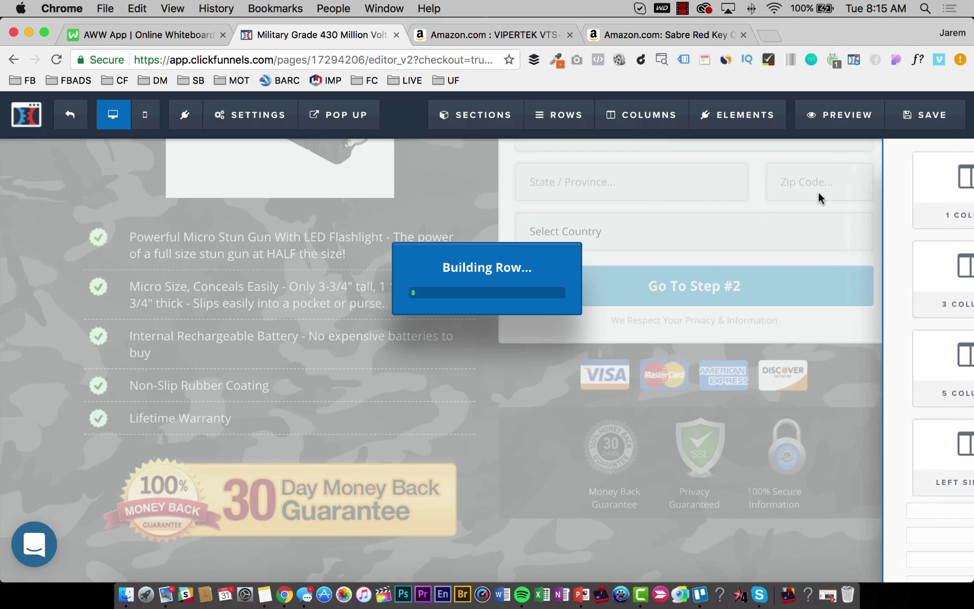
{"action": "scroll", "coordinate": [524, 482], "scroll_direction": "down", "scroll_amount": 3}
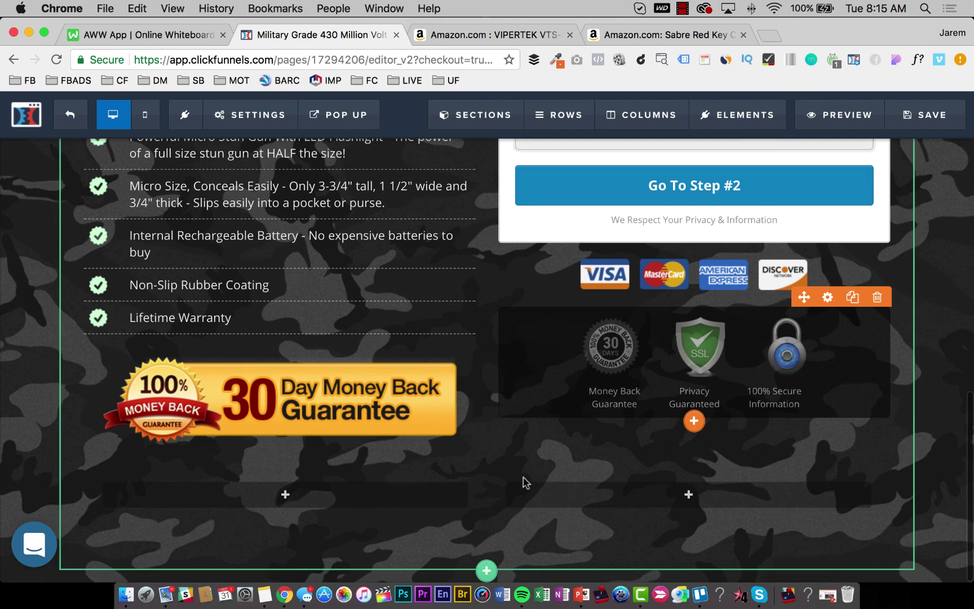
{"action": "left_click", "coordinate": [412, 502]}
{"action": "scroll", "coordinate": [692, 451], "scroll_direction": "down", "scroll_amount": 3}
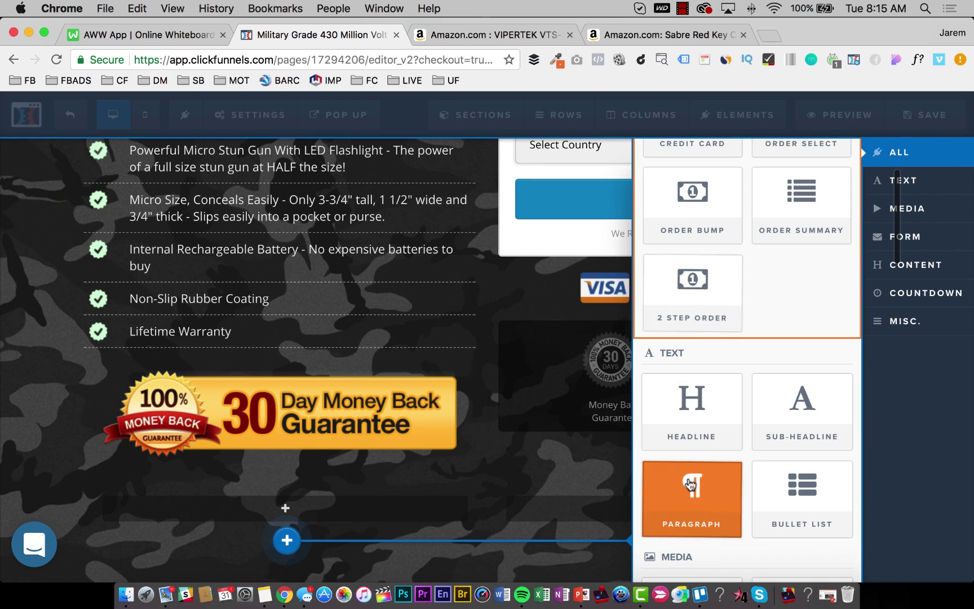
{"action": "scroll", "coordinate": [695, 293], "scroll_direction": "up", "scroll_amount": 3}
{"action": "scroll", "coordinate": [702, 316], "scroll_direction": "down", "scroll_amount": 5}
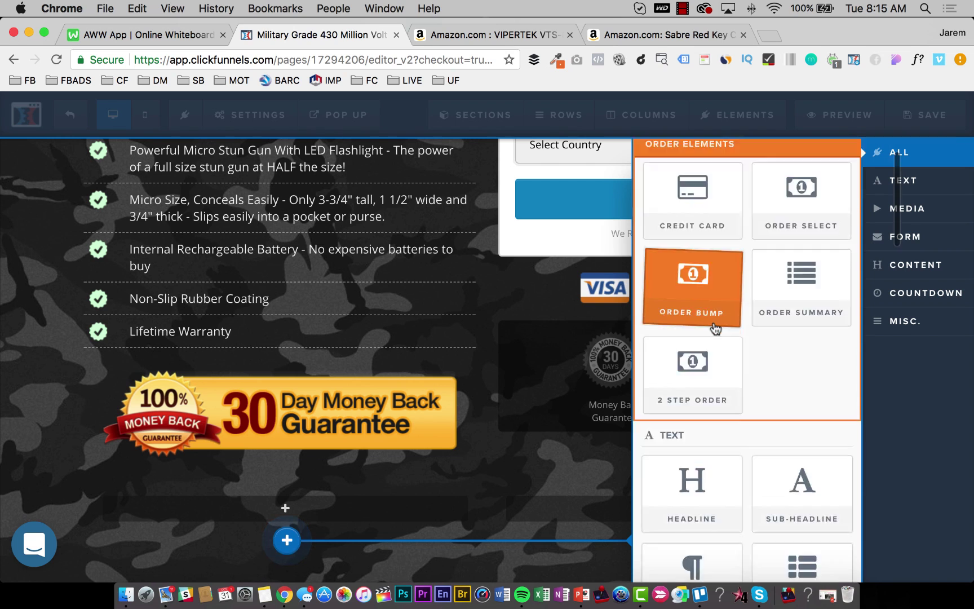
{"action": "scroll", "coordinate": [710, 329], "scroll_direction": "down", "scroll_amount": 3}
{"action": "left_click", "coordinate": [707, 328]}
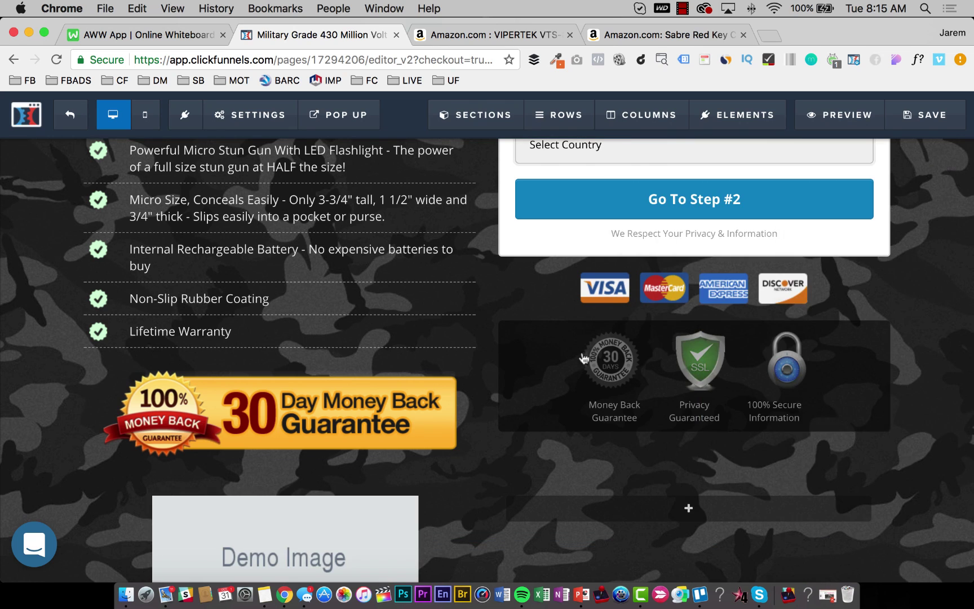
{"action": "scroll", "coordinate": [349, 440], "scroll_direction": "down", "scroll_amount": 3}
{"action": "left_click", "coordinate": [431, 385]}
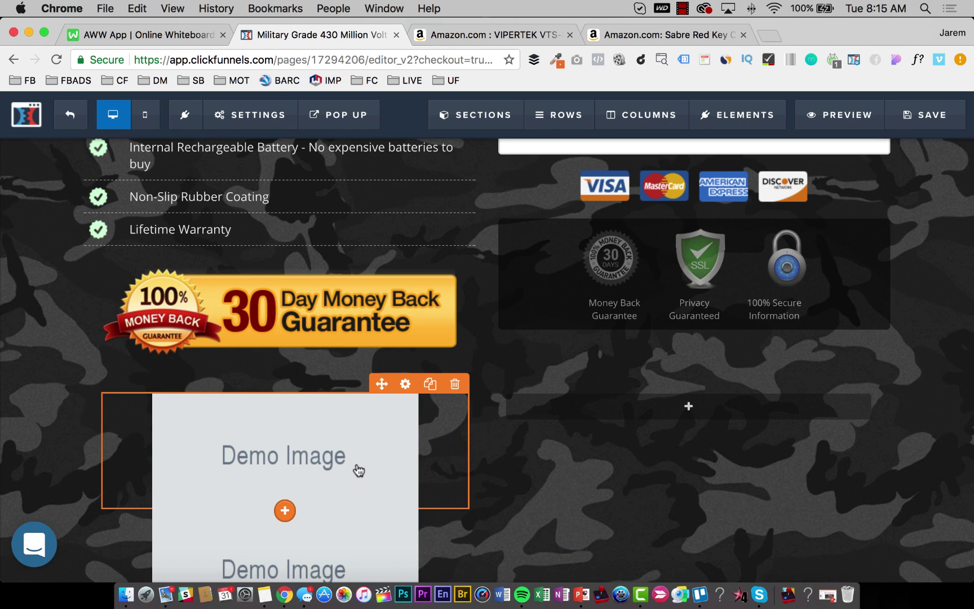
{"action": "left_click_drag", "start_coordinate": [622, 407], "coordinate": [659, 404]}
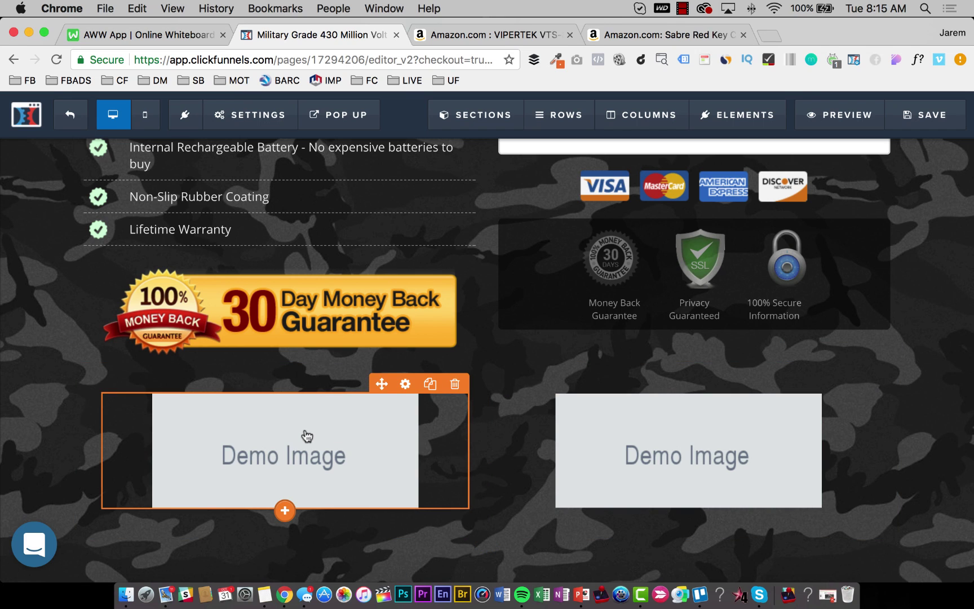
Upload 41DfM15qHDL.jpg as the left column's image.
{"action": "left_click", "coordinate": [405, 385]}
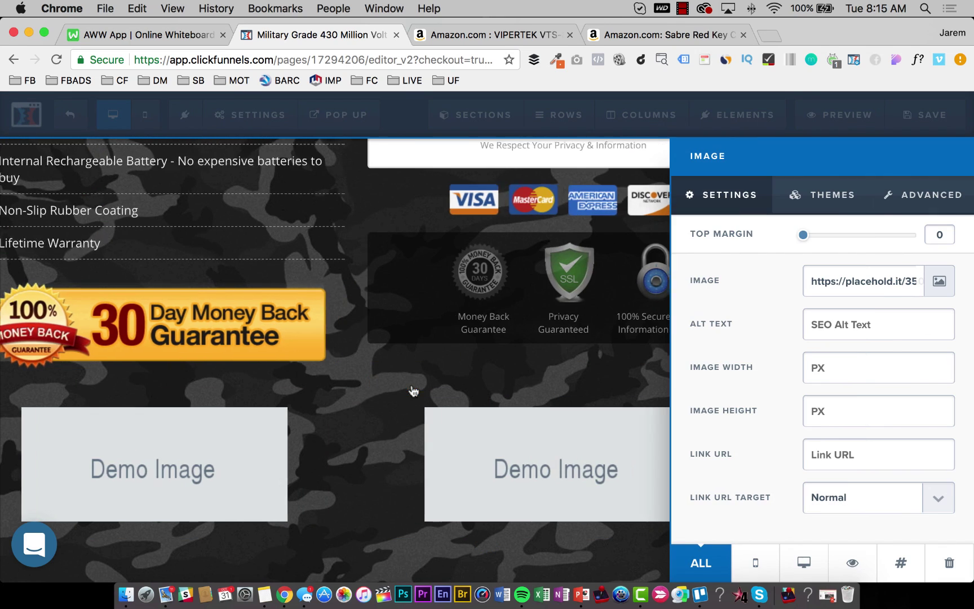
{"action": "left_click", "coordinate": [936, 284]}
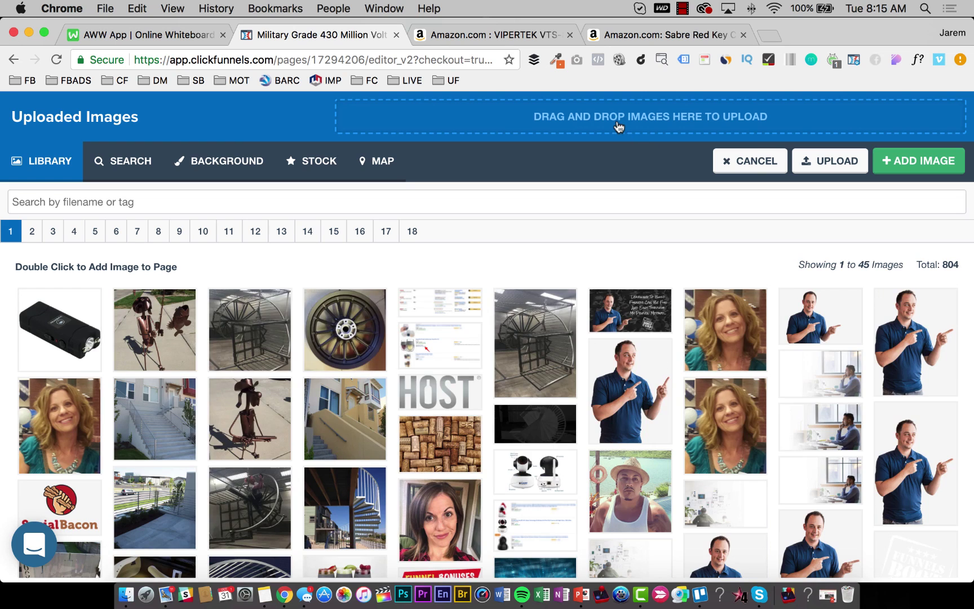
{"action": "left_click", "coordinate": [619, 127]}
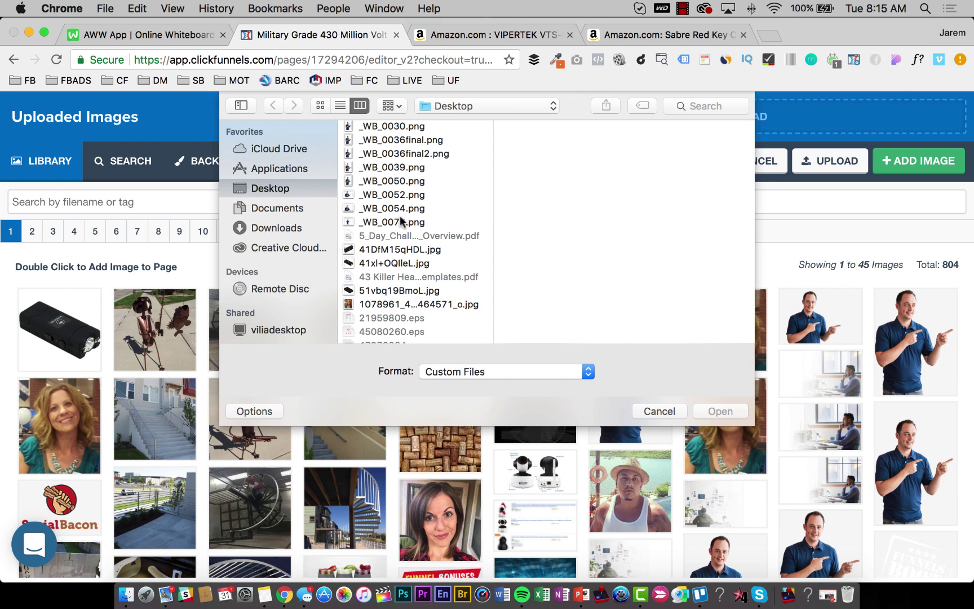
{"action": "left_click", "coordinate": [391, 263]}
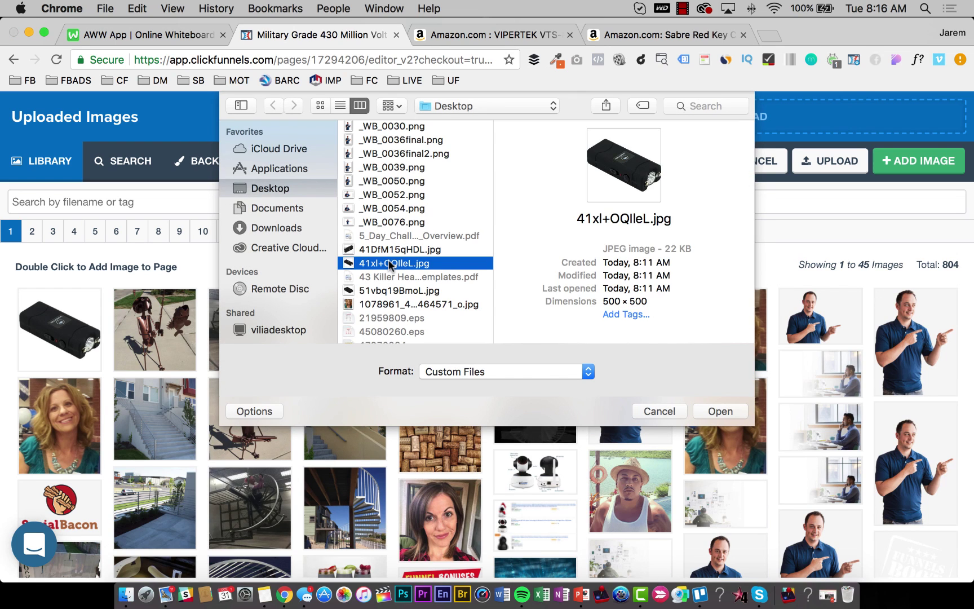
{"action": "left_click", "coordinate": [389, 252]}
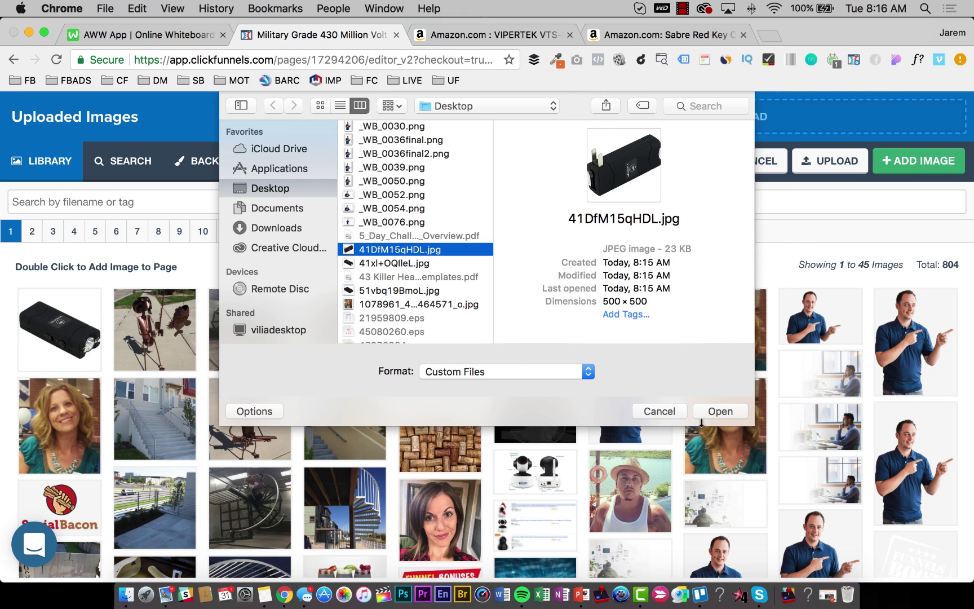
{"action": "left_click", "coordinate": [716, 411]}
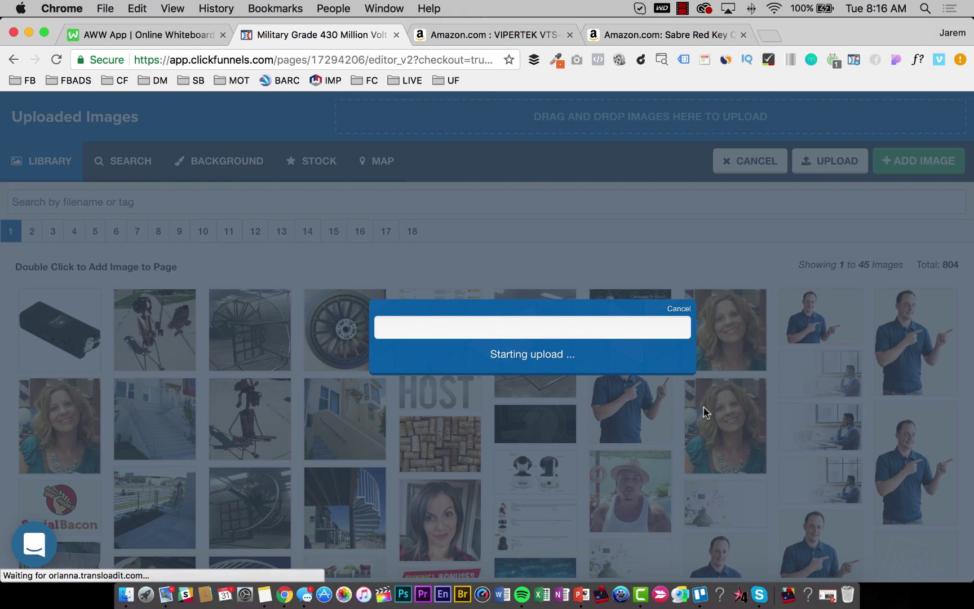
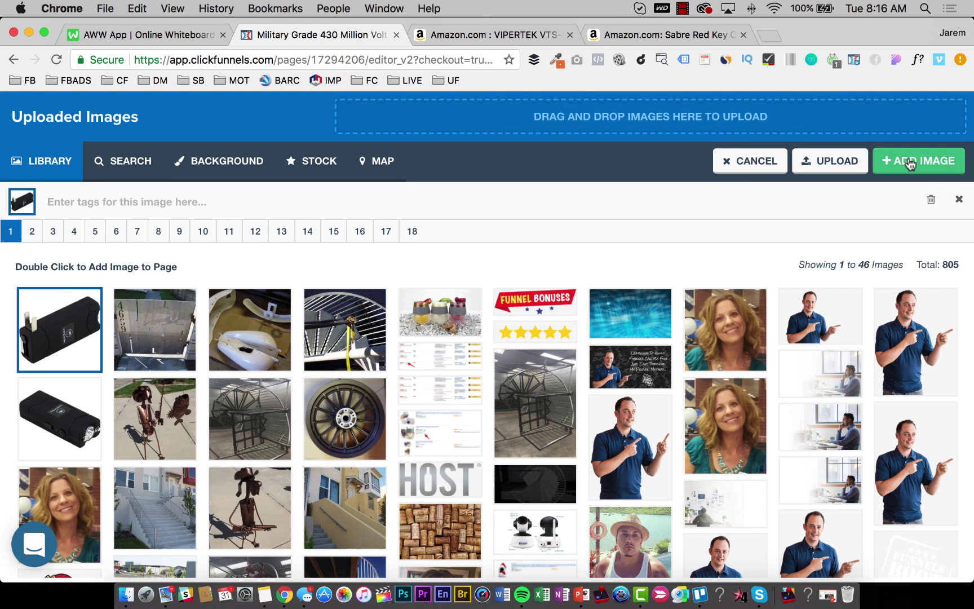
Insert the stun gun image, then upload 51vbq19BmoL.jpg to replace the Demo Image placeholder.
{"action": "left_click", "coordinate": [909, 161]}
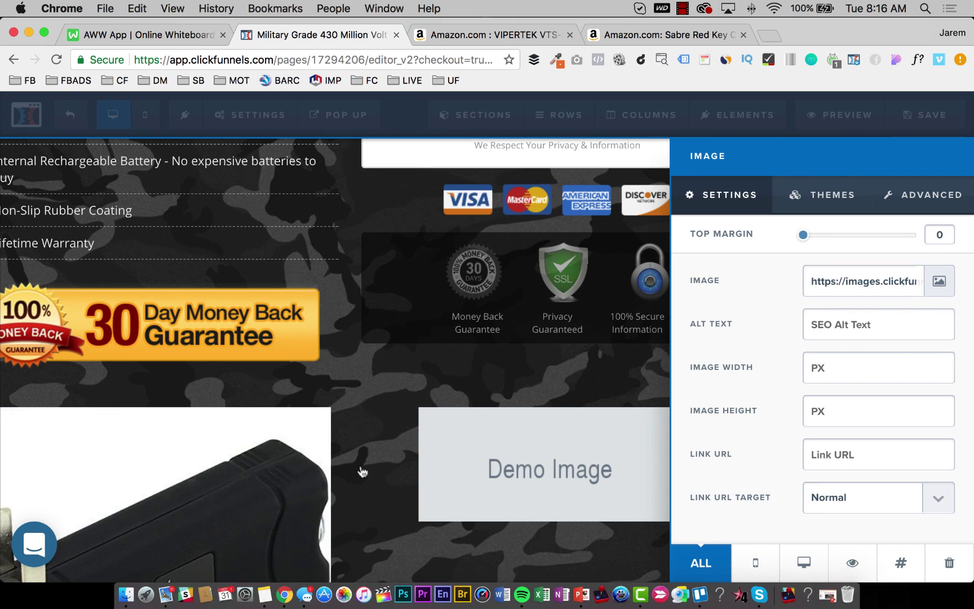
{"action": "left_click", "coordinate": [362, 472]}
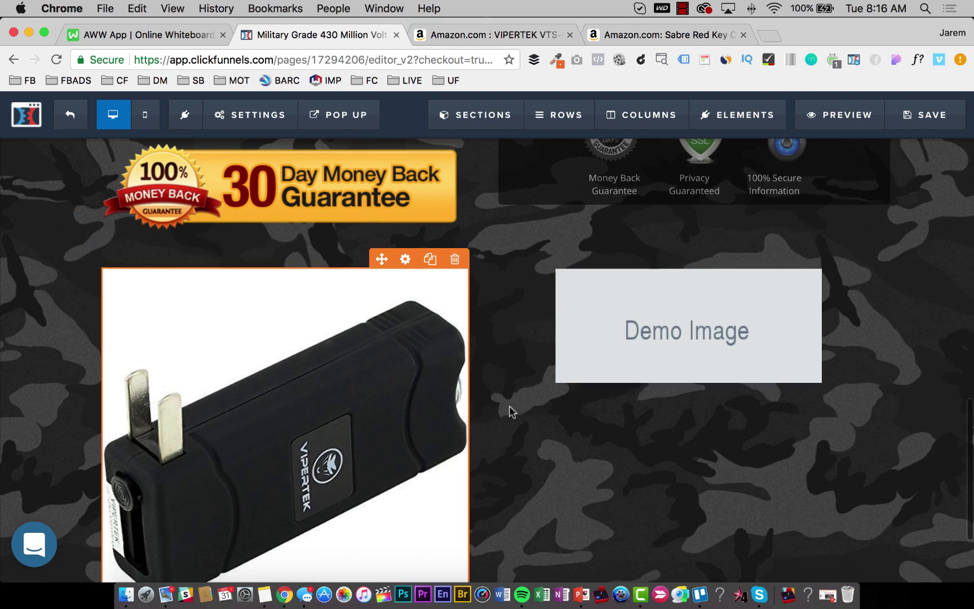
{"action": "left_click", "coordinate": [605, 331]}
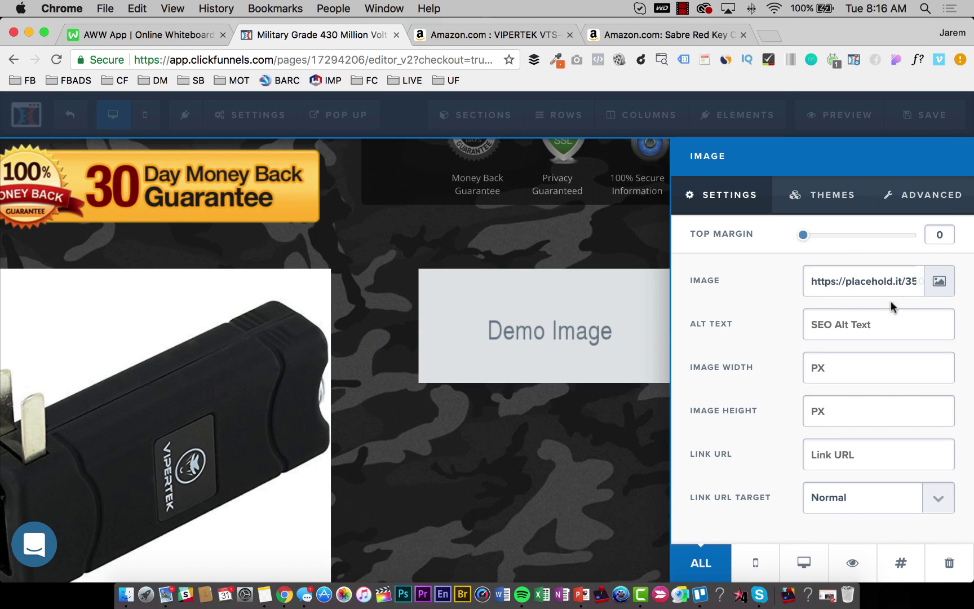
{"action": "left_click", "coordinate": [939, 286]}
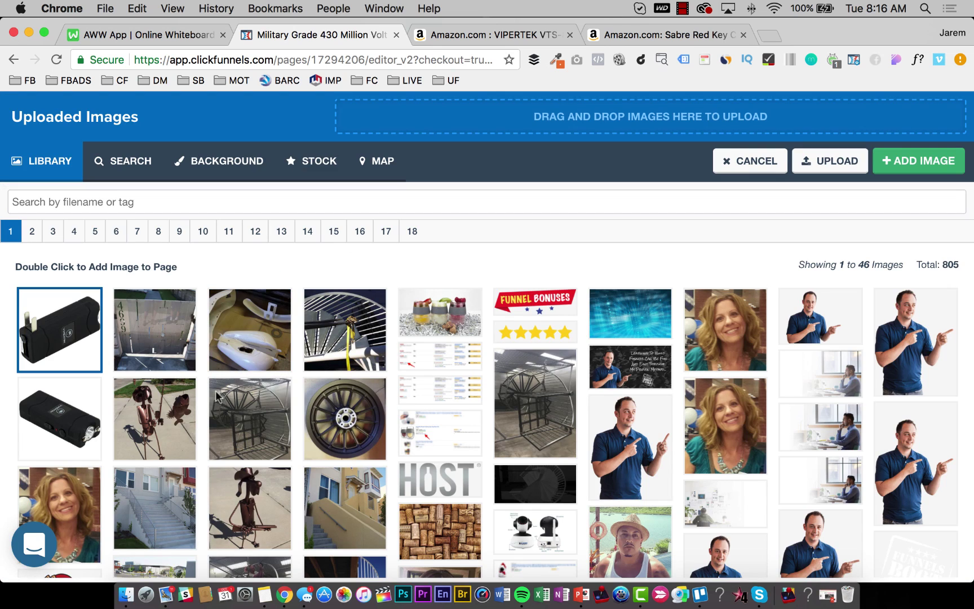
{"action": "left_click", "coordinate": [578, 125]}
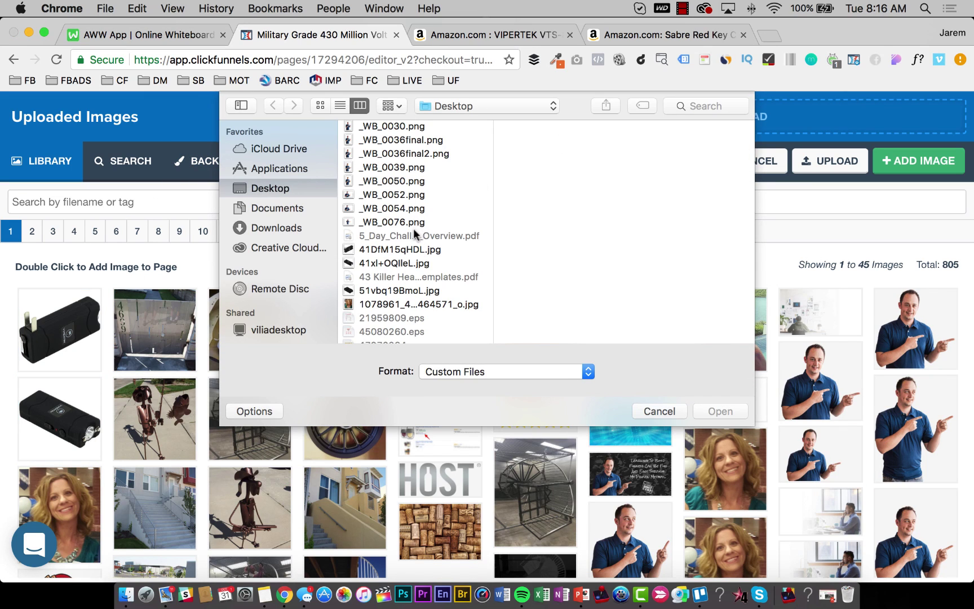
{"action": "left_click", "coordinate": [395, 264]}
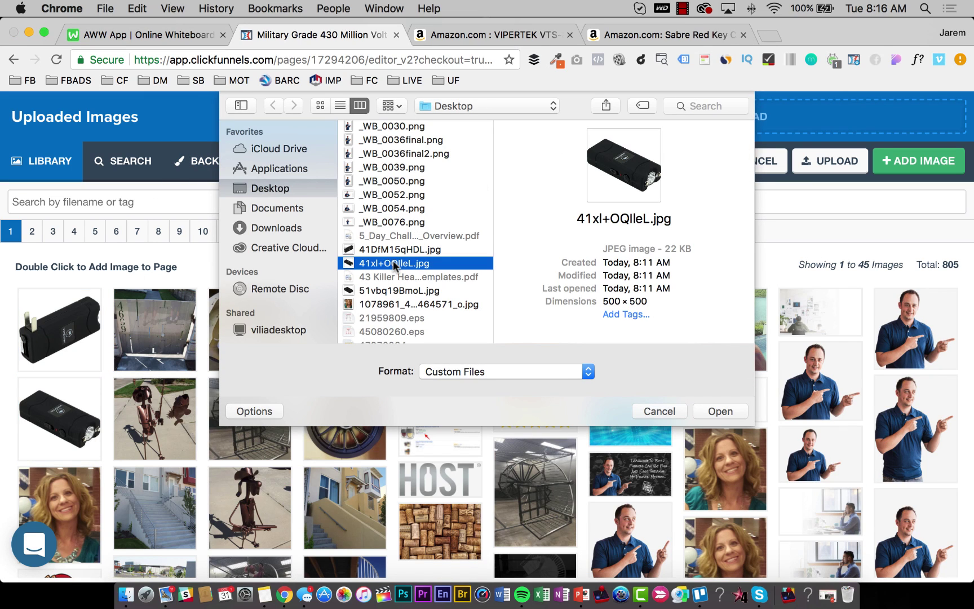
{"action": "key", "text": "Down"}
{"action": "key", "text": "Down"}
{"action": "key", "text": "Up"}
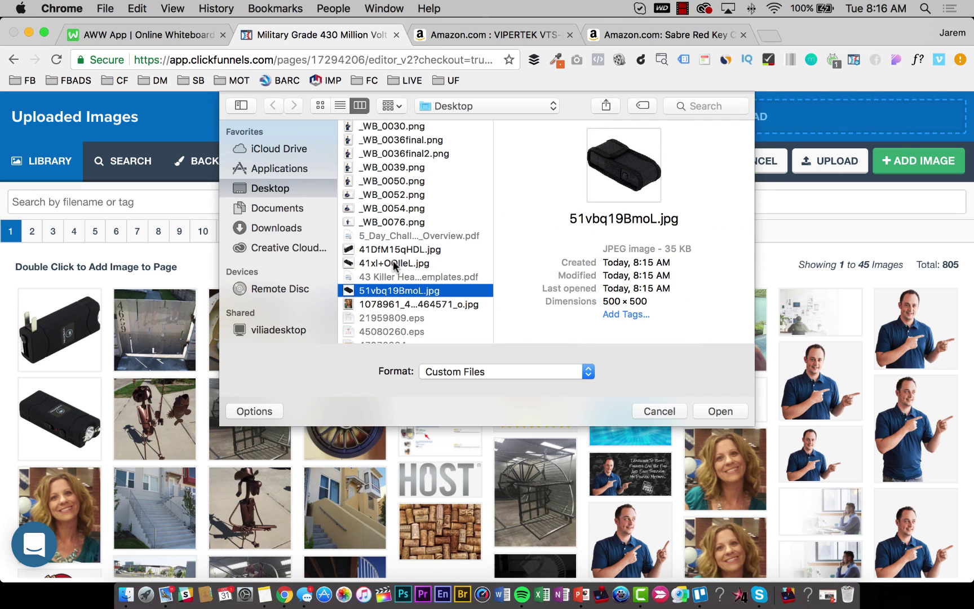
{"action": "key", "text": "Return"}
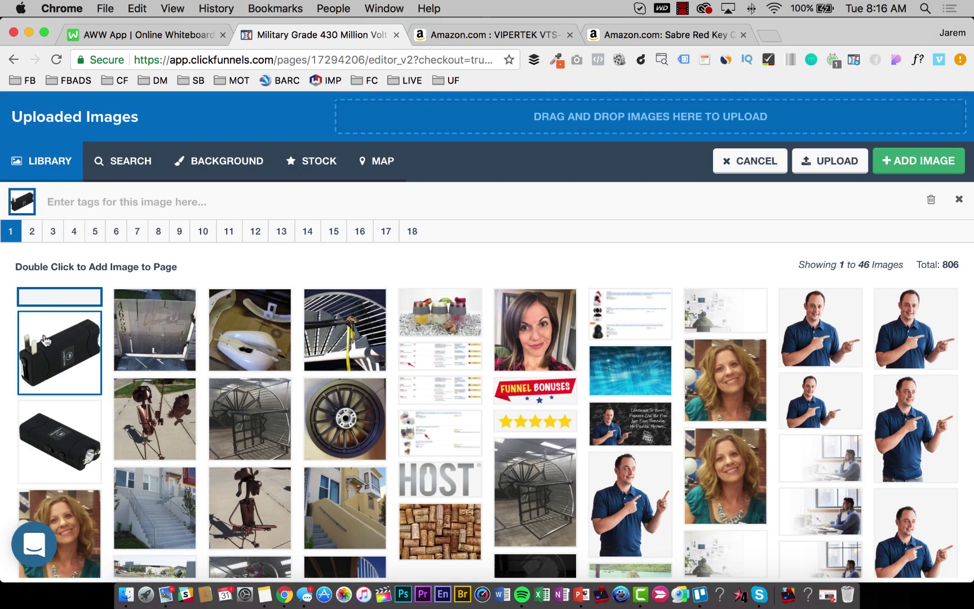
Place the holster image, narrow the two-image row to 70% width, and save the page.
{"action": "left_click", "coordinate": [906, 169]}
{"action": "scroll", "coordinate": [432, 319], "scroll_direction": "down", "scroll_amount": 3}
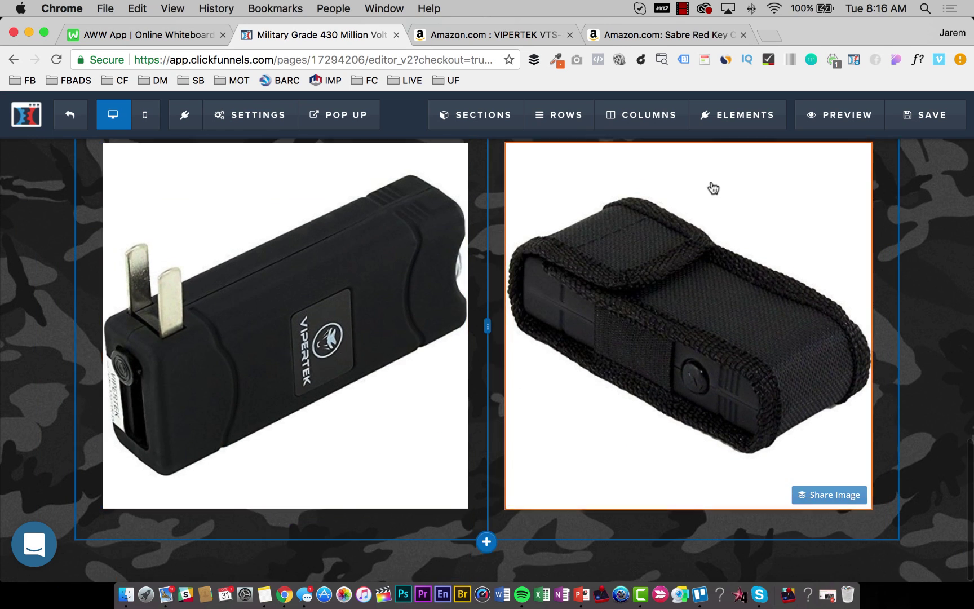
{"action": "scroll", "coordinate": [712, 189], "scroll_direction": "up", "scroll_amount": 3}
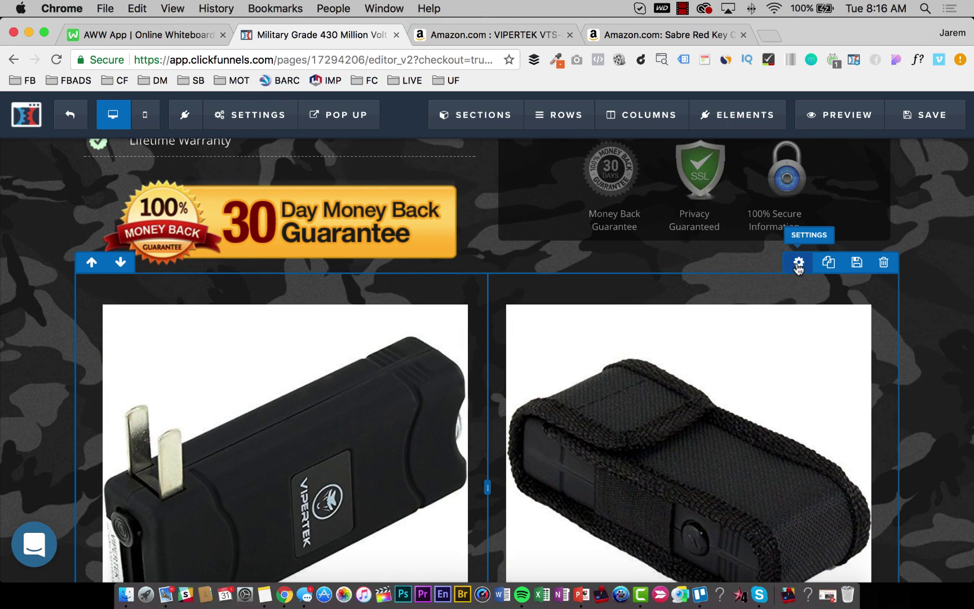
{"action": "left_click", "coordinate": [799, 263]}
{"action": "left_click_drag", "start_coordinate": [916, 476], "coordinate": [861, 480]}
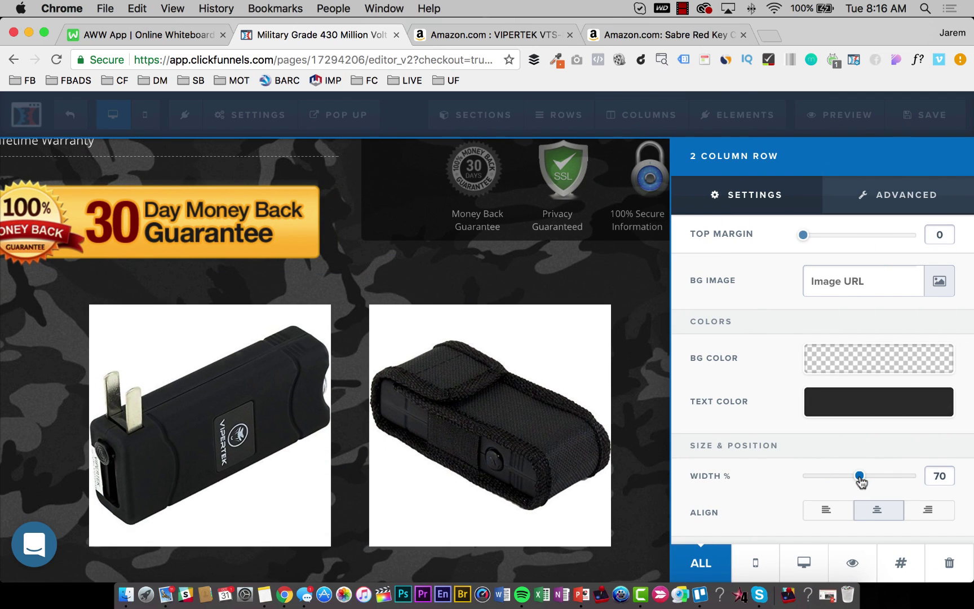
{"action": "left_click", "coordinate": [564, 374]}
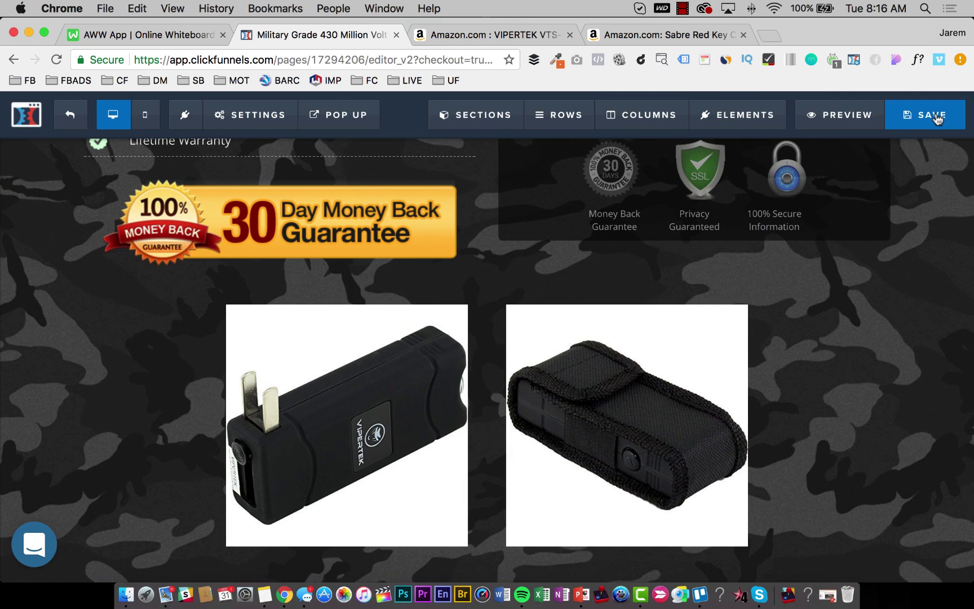
{"action": "left_click", "coordinate": [931, 114]}
{"action": "left_click", "coordinate": [461, 33]}
Review the VIPERTEK VTS-881 description, Q&A and customer reviews on Amazon.
{"action": "scroll", "coordinate": [410, 372], "scroll_direction": "down", "scroll_amount": 6}
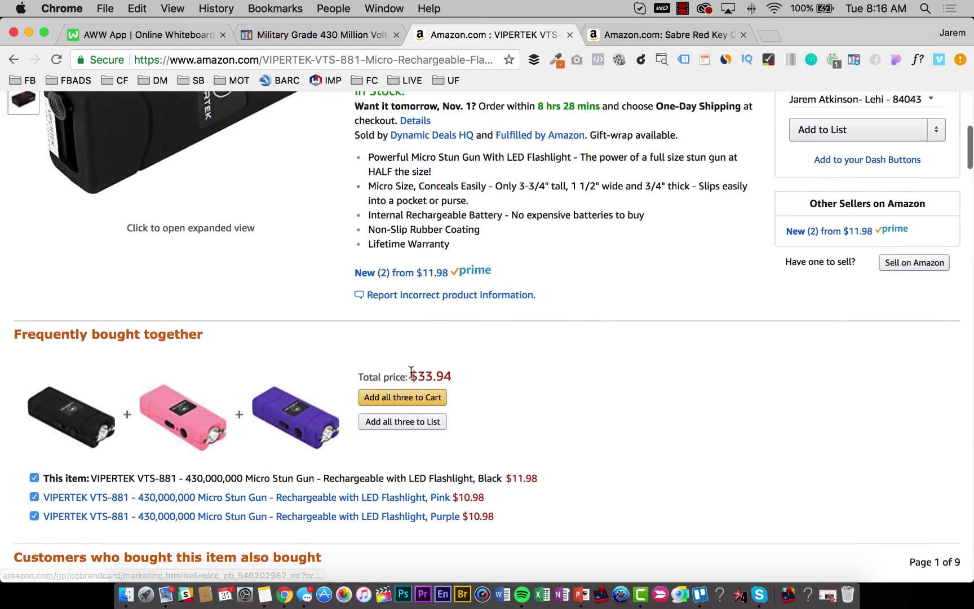
{"action": "scroll", "coordinate": [405, 241], "scroll_direction": "down", "scroll_amount": 15}
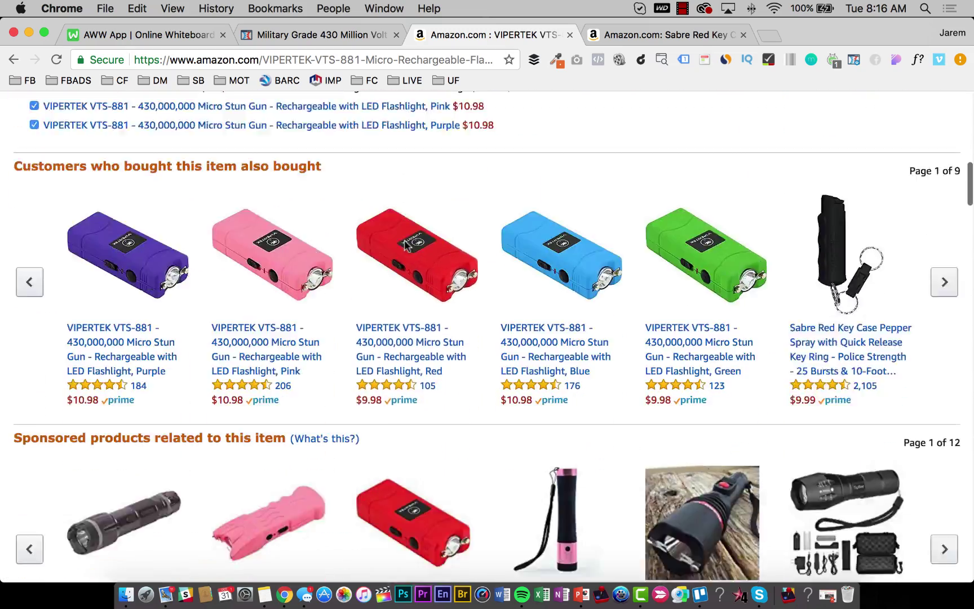
{"action": "scroll", "coordinate": [404, 246], "scroll_direction": "down", "scroll_amount": 3}
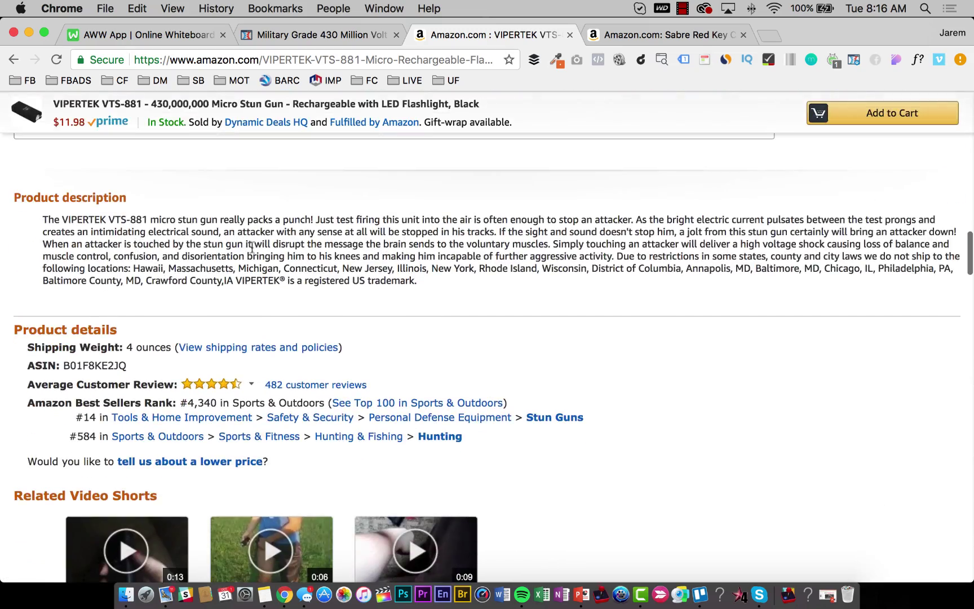
{"action": "scroll", "coordinate": [365, 284], "scroll_direction": "down", "scroll_amount": 20}
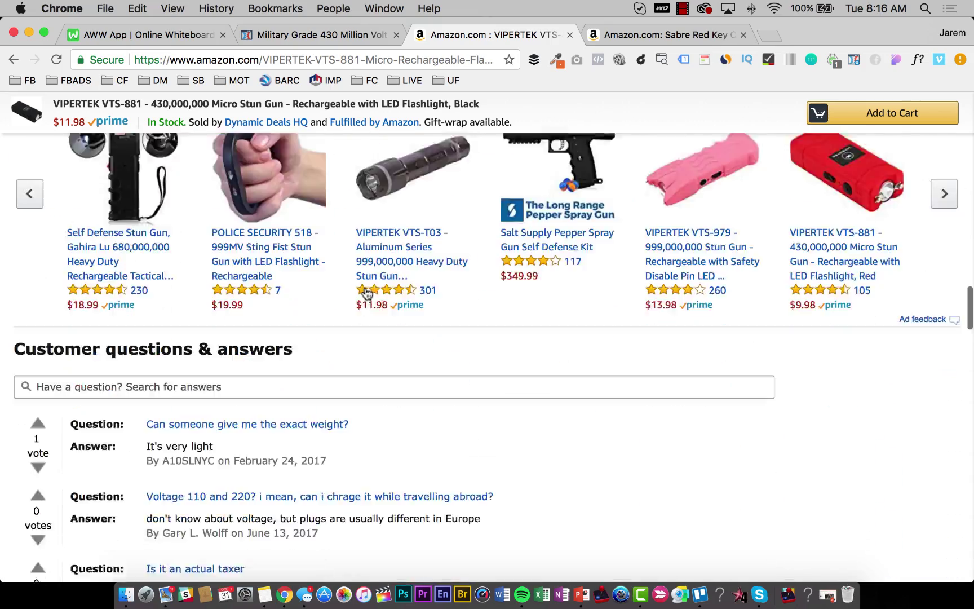
{"action": "scroll", "coordinate": [365, 292], "scroll_direction": "down", "scroll_amount": 20}
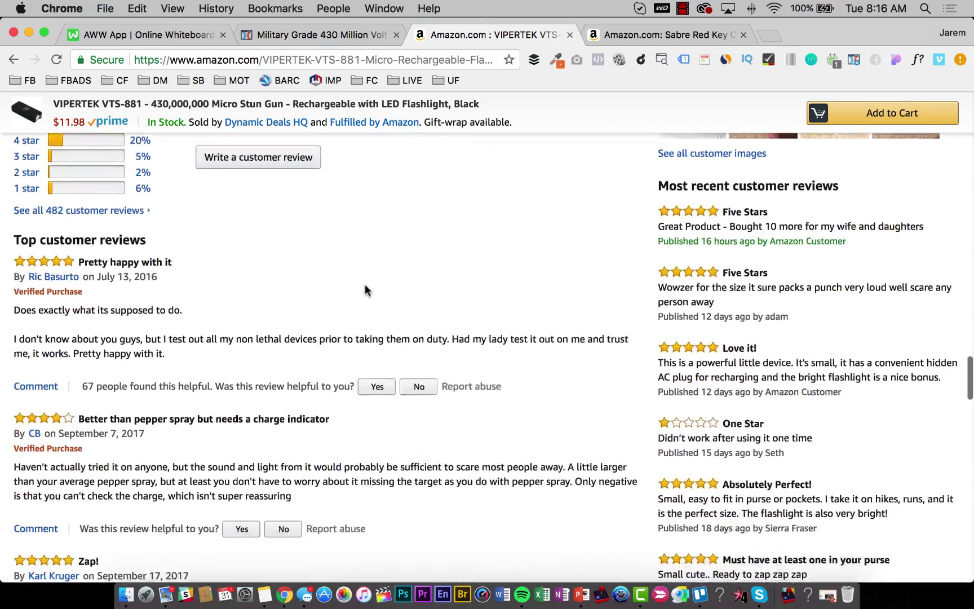
{"action": "scroll", "coordinate": [365, 288], "scroll_direction": "down", "scroll_amount": 7}
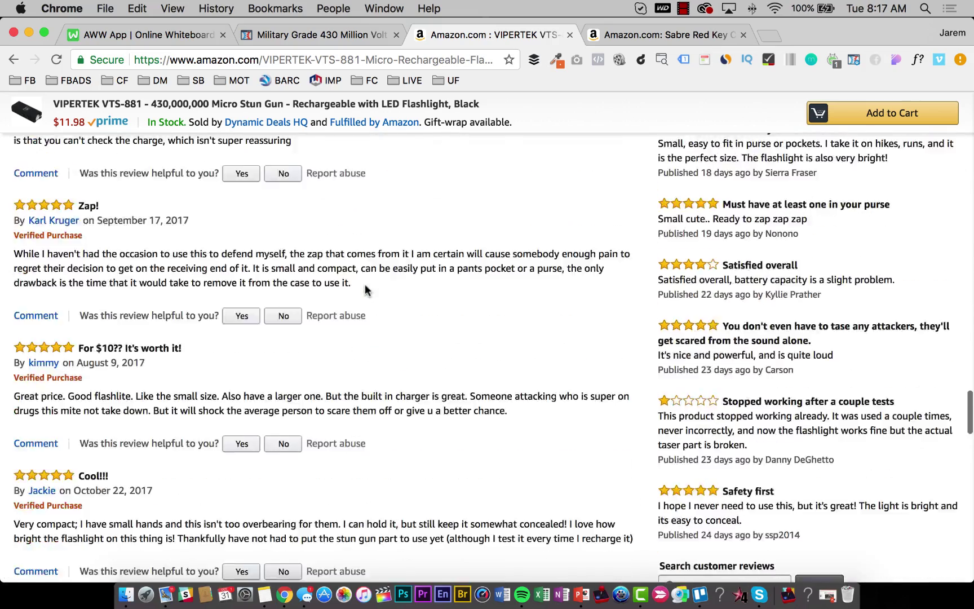
{"action": "scroll", "coordinate": [366, 284], "scroll_direction": "up", "scroll_amount": 20}
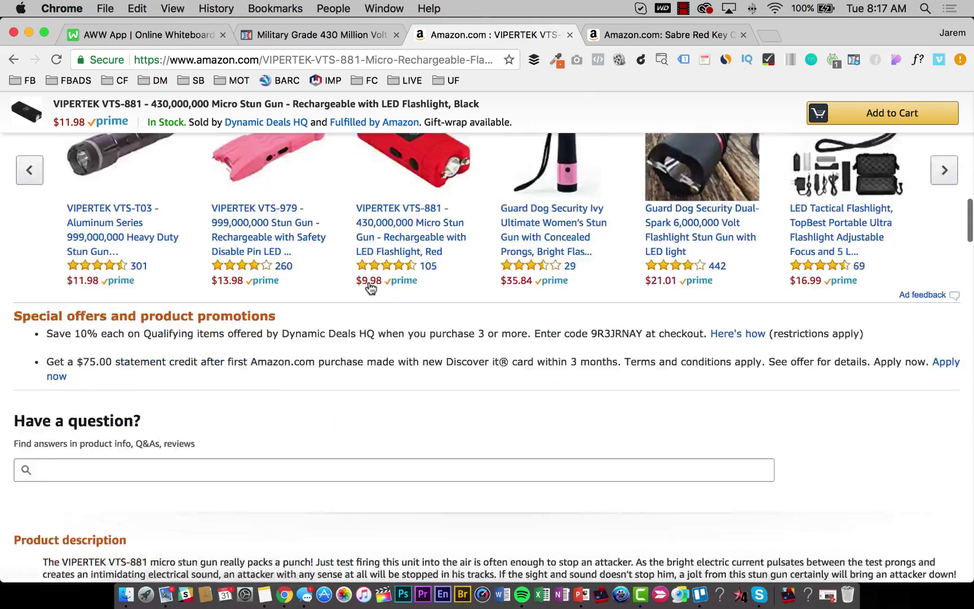
{"action": "scroll", "coordinate": [369, 282], "scroll_direction": "down", "scroll_amount": 5}
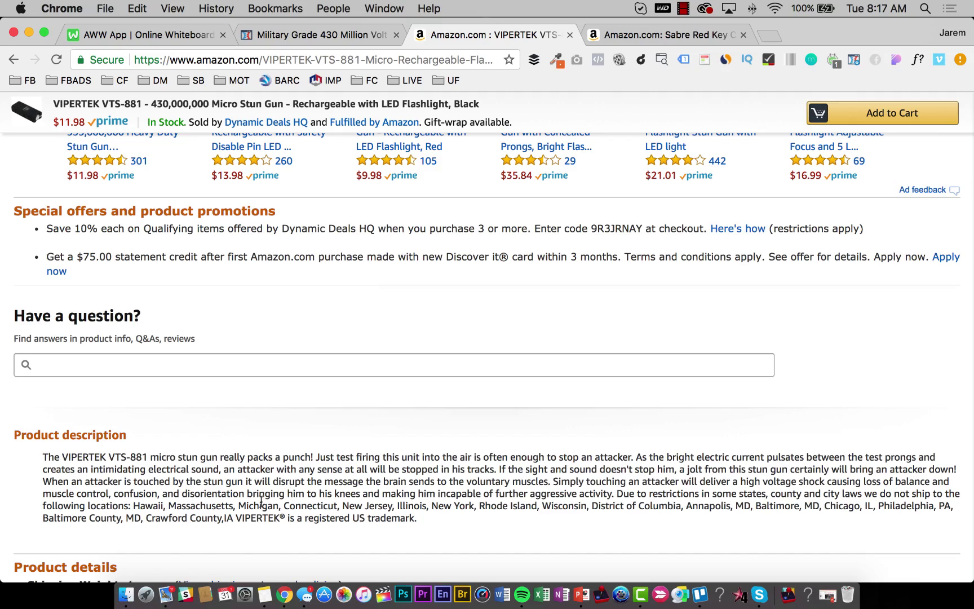
{"action": "scroll", "coordinate": [261, 500], "scroll_direction": "up", "scroll_amount": 20}
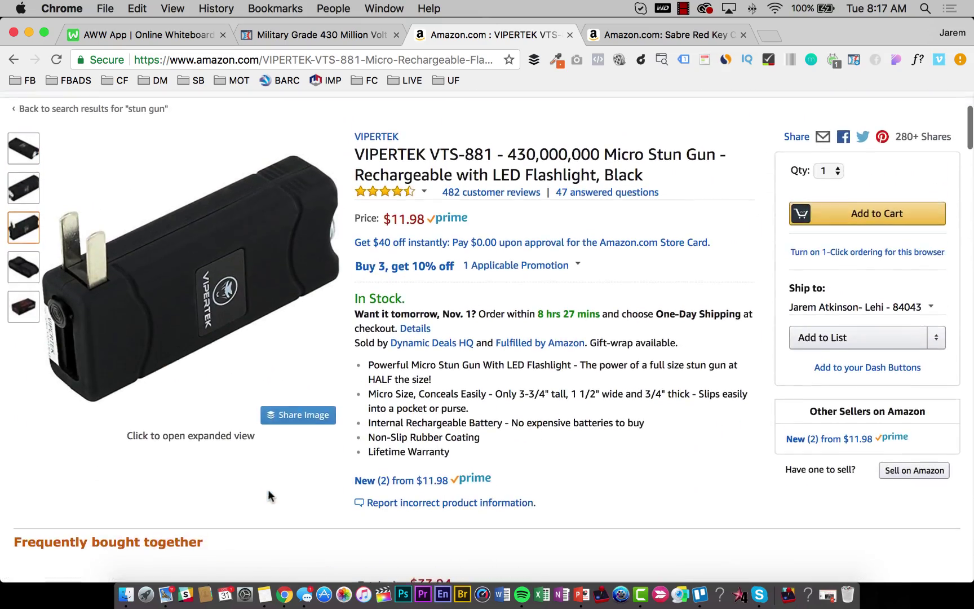
{"action": "scroll", "coordinate": [268, 490], "scroll_direction": "down", "scroll_amount": 1}
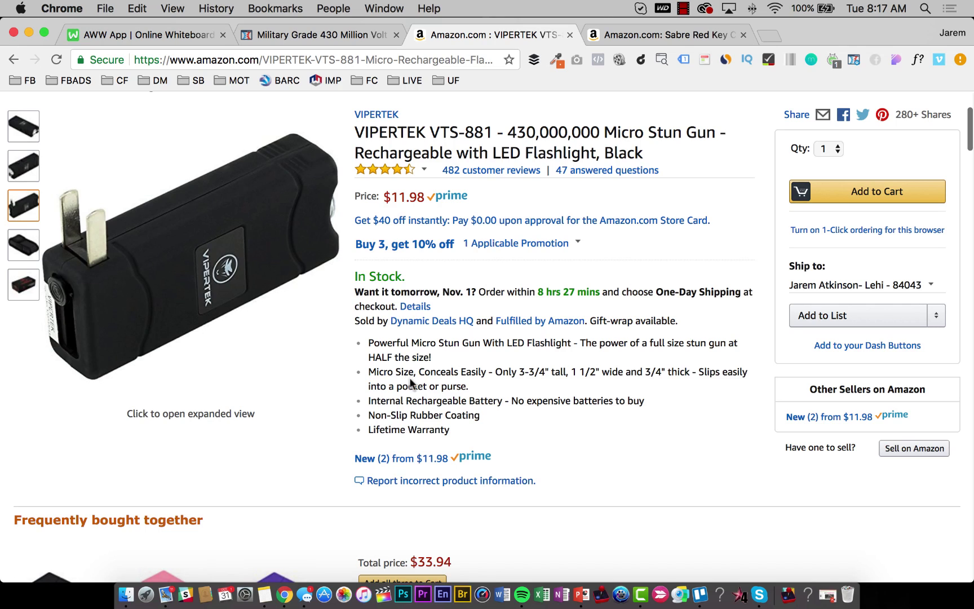
{"action": "scroll", "coordinate": [555, 382], "scroll_direction": "up", "scroll_amount": 5}
{"action": "left_click", "coordinate": [496, 401]}
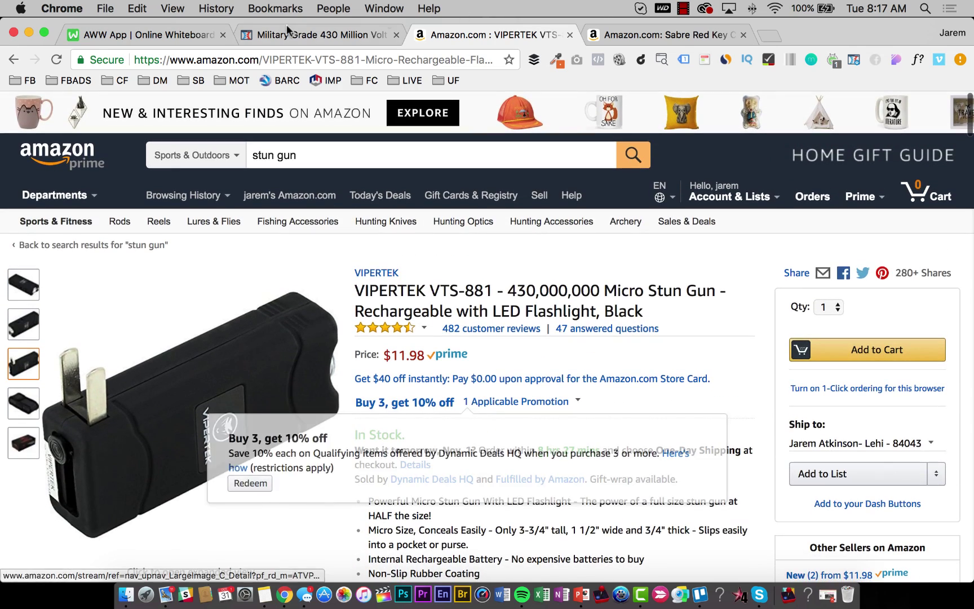
{"action": "left_click", "coordinate": [291, 35]}
Duplicate the product description paragraph and move the copy under the holster image.
{"action": "scroll", "coordinate": [278, 427], "scroll_direction": "up", "scroll_amount": 10}
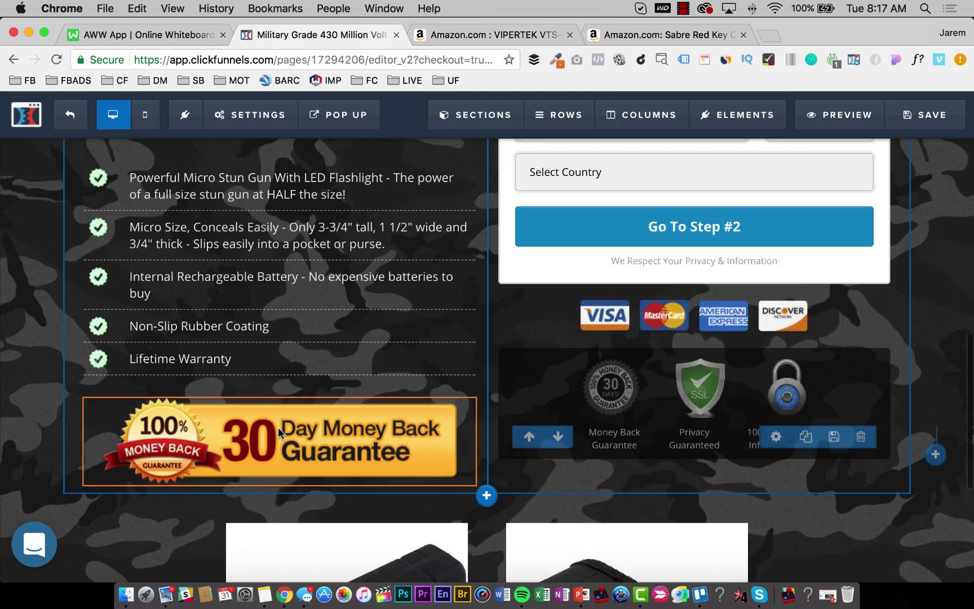
{"action": "scroll", "coordinate": [284, 420], "scroll_direction": "down", "scroll_amount": 2}
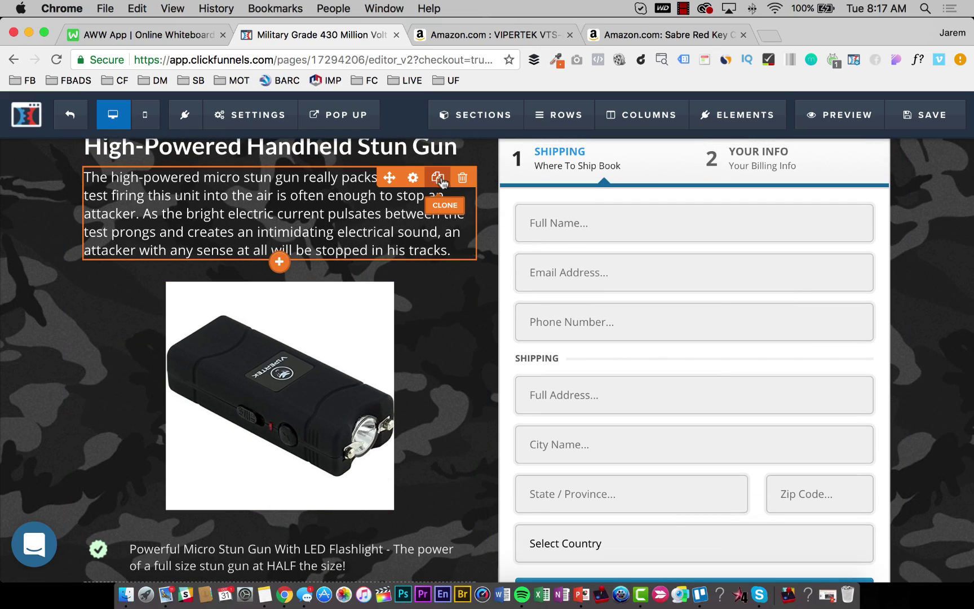
{"action": "left_click", "coordinate": [437, 178]}
{"action": "scroll", "coordinate": [322, 393], "scroll_direction": "down", "scroll_amount": 10}
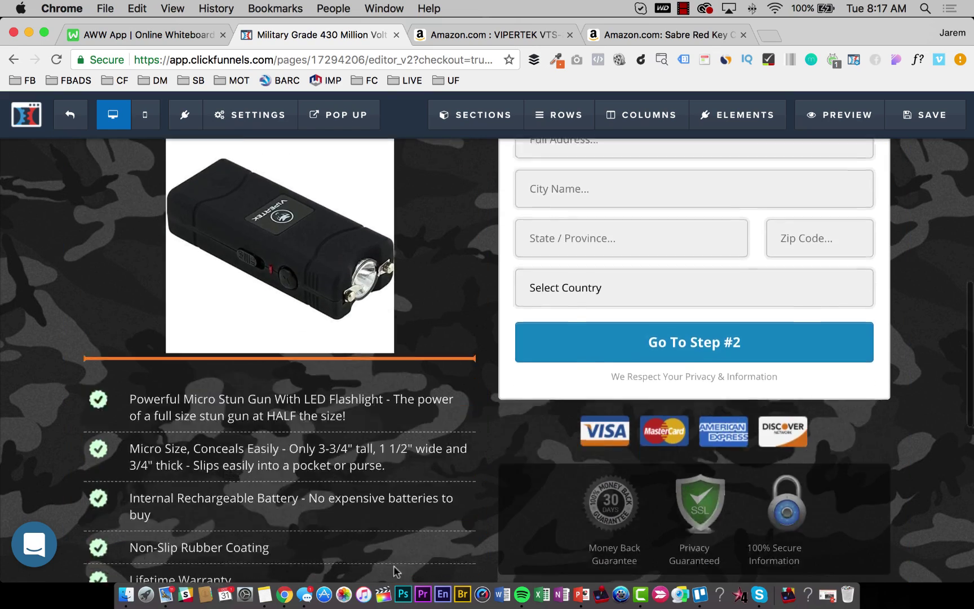
{"action": "scroll", "coordinate": [418, 429], "scroll_direction": "down", "scroll_amount": 5}
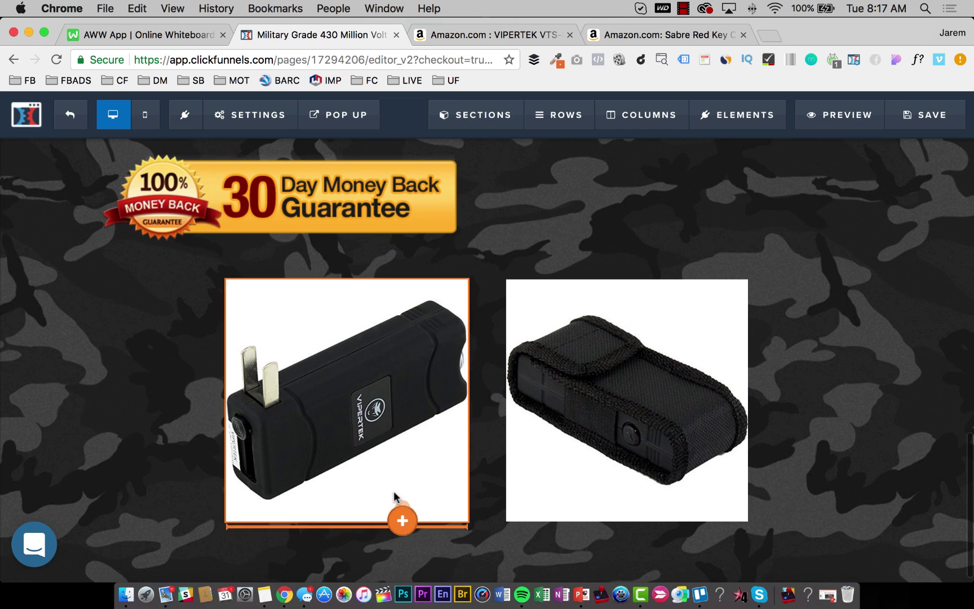
{"action": "scroll", "coordinate": [420, 407], "scroll_direction": "down", "scroll_amount": 3}
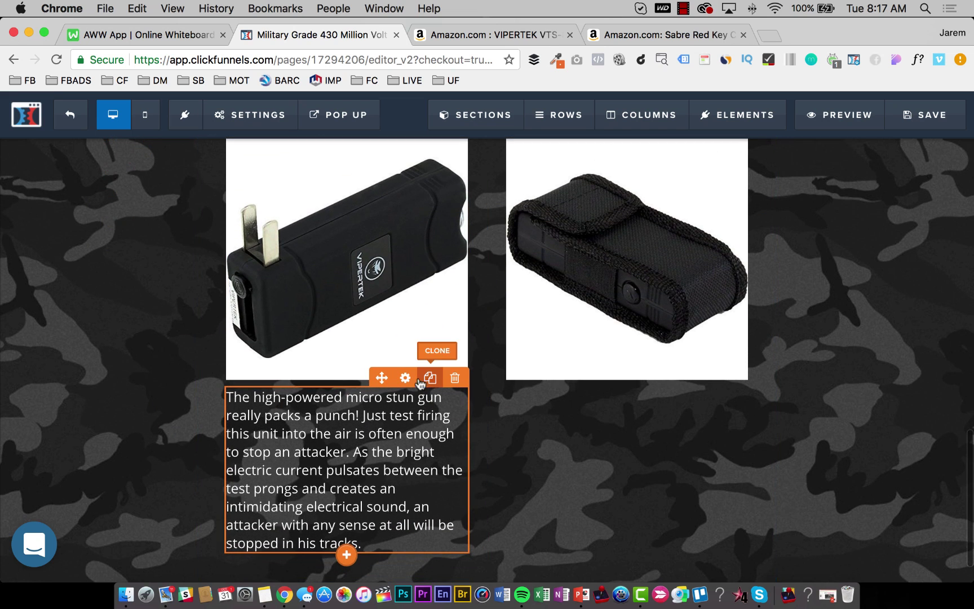
{"action": "left_click_drag", "start_coordinate": [406, 449], "coordinate": [511, 427]}
Rewrite the stun gun paragraph as outlet-charging copy ending 'in 4-5 hours you are ready to go with a full charge!'.
{"action": "left_click", "coordinate": [377, 533]}
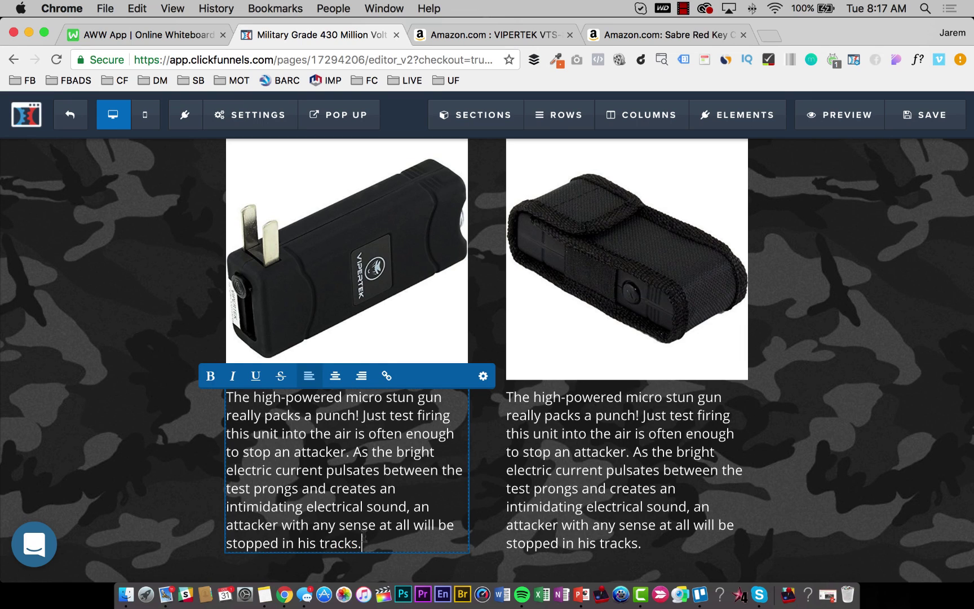
{"action": "left_click_drag", "start_coordinate": [363, 540], "coordinate": [280, 402]}
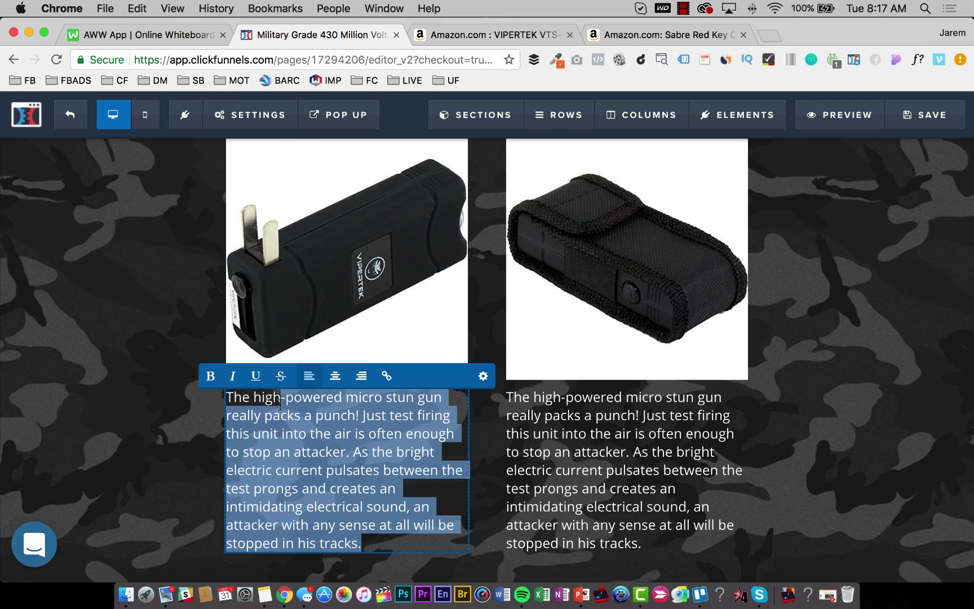
{"action": "key", "text": "BackSpace"}
{"action": "key", "text": "BackSpace"}
{"action": "key", "text": "BackSpace"}
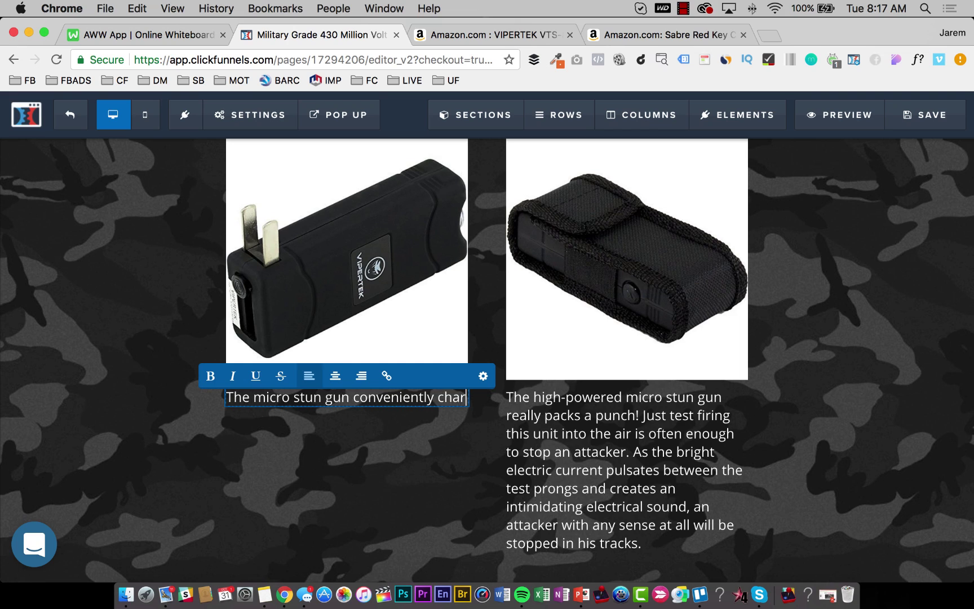
{"action": "type", "text": "ges directly into your"}
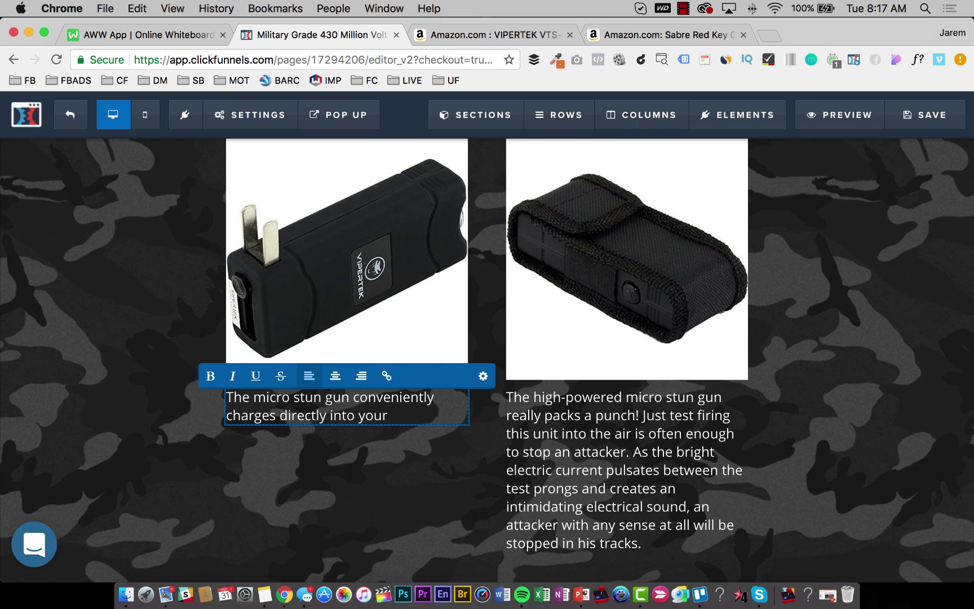
{"action": "type", "text": " power outlet, via the charging prongs"}
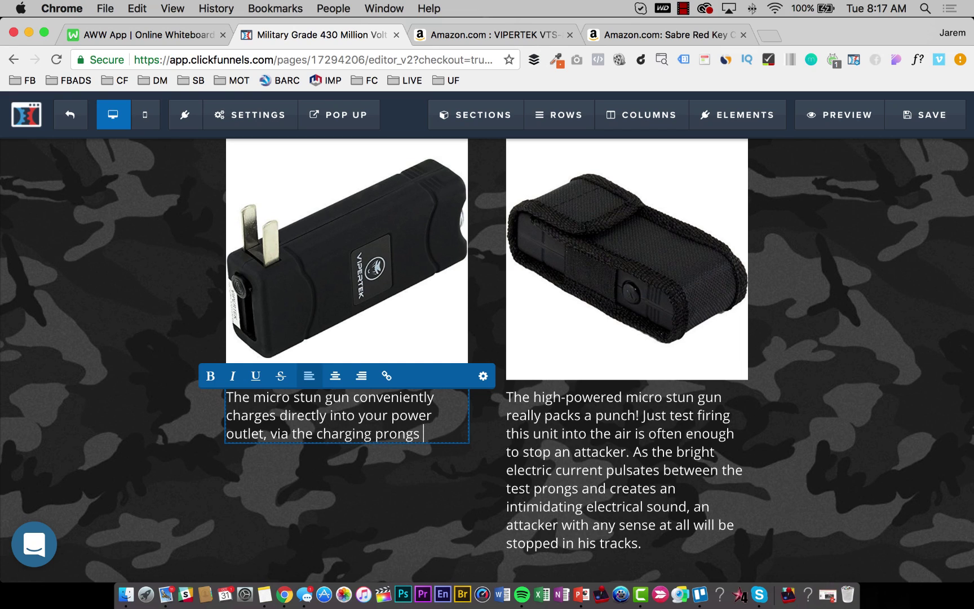
{"action": "type", "text": "built into the stun gun it"}
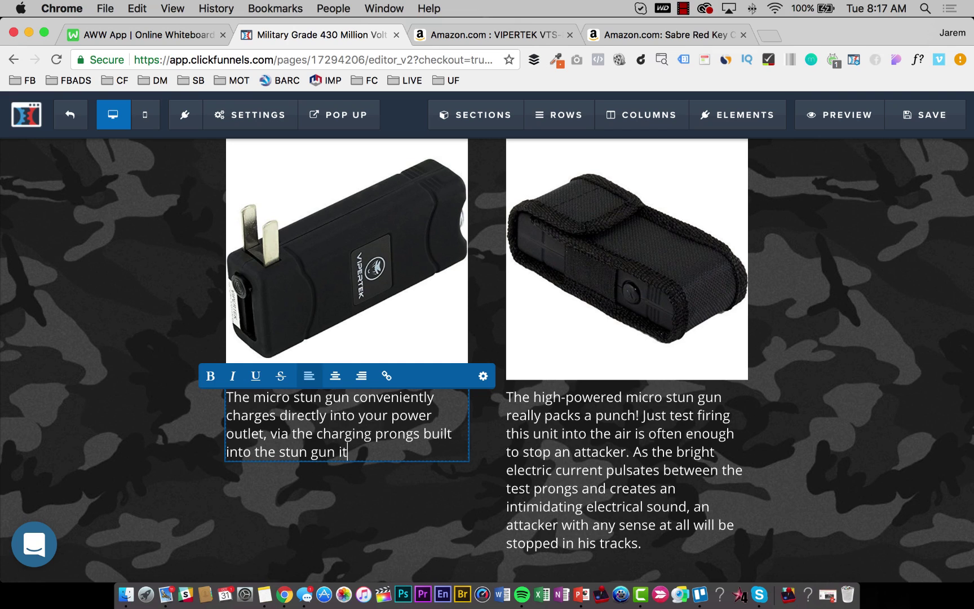
{"action": "type", "text": "f."}
{"action": "key", "text": "Return"}
{"action": "key", "text": "Return"}
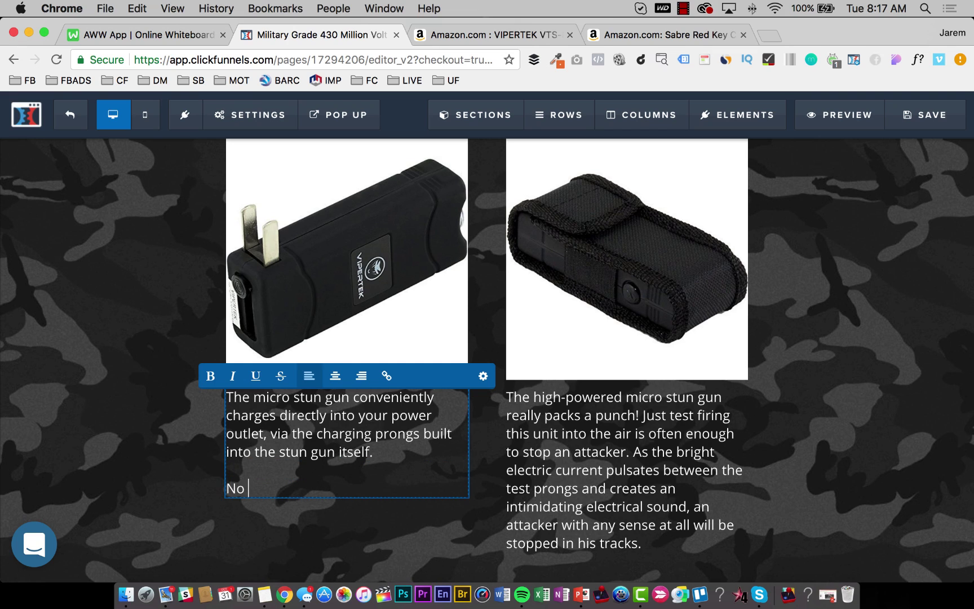
{"action": "type", "text": "No need for cords, adapters,"}
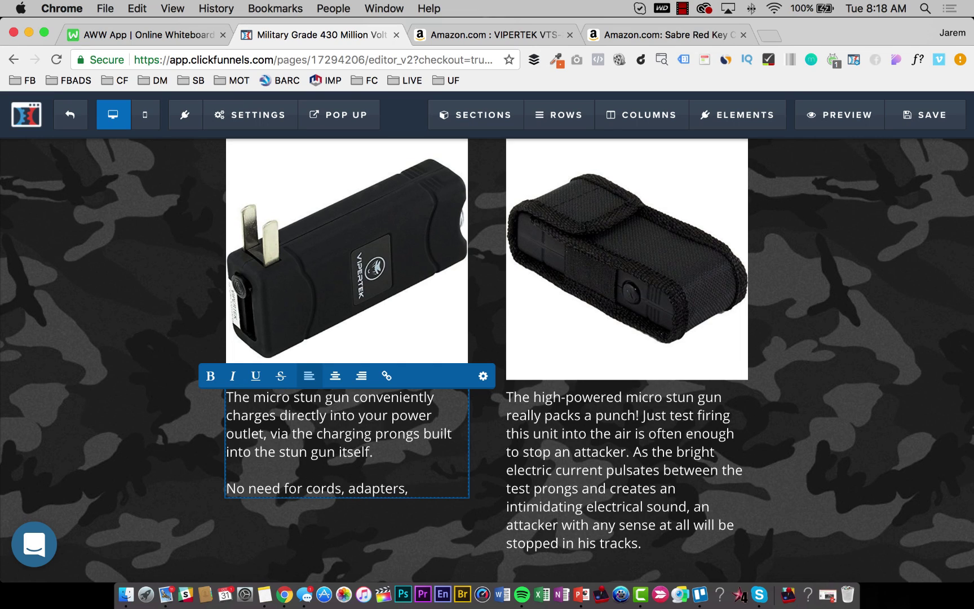
{"action": "type", "text": "cial plugs. Just plug it"}
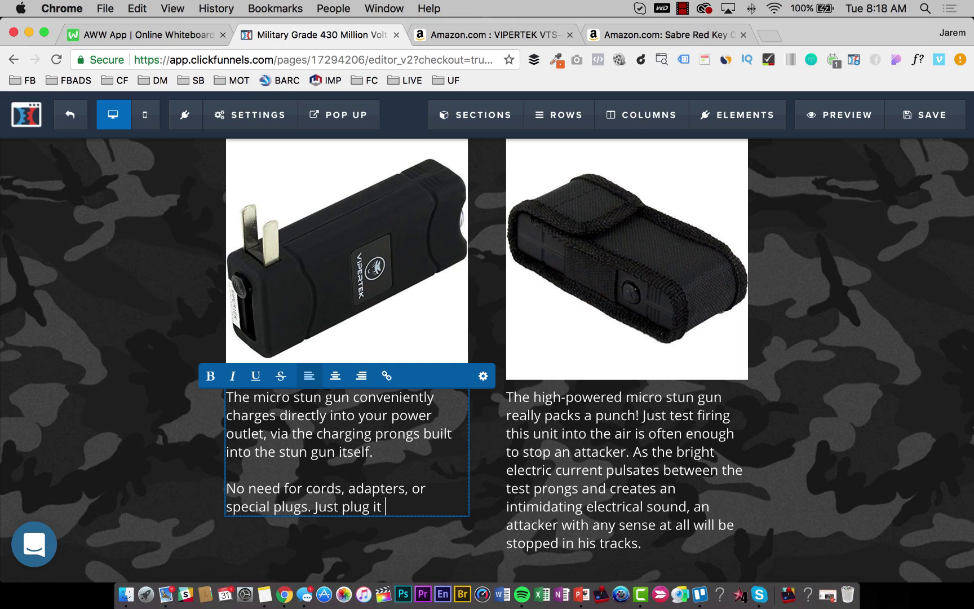
{"action": "type", "text": "directly into your "}
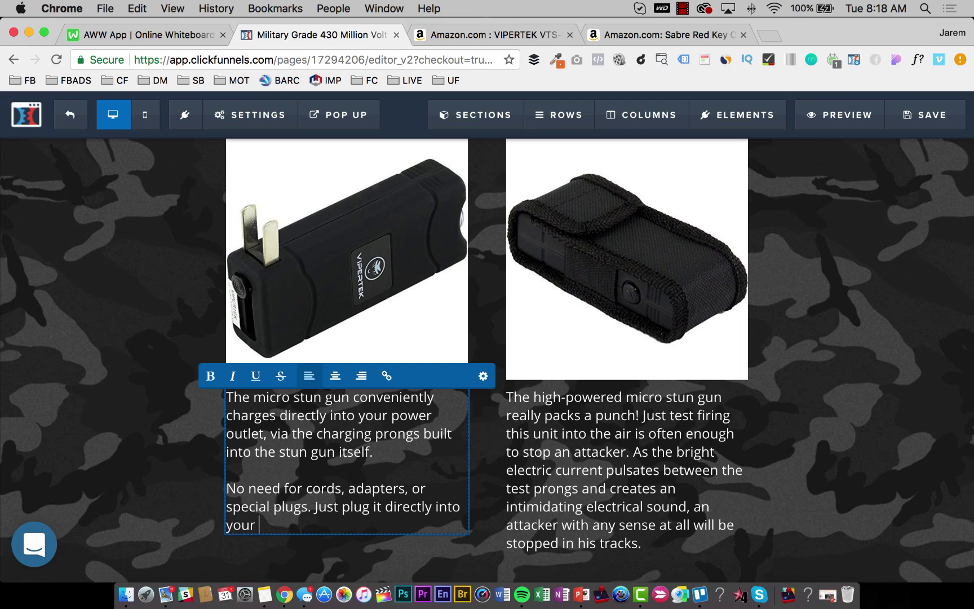
{"action": "type", "text": "outlet and in 405"}
{"action": "key", "text": "BackSpace"}
{"action": "key", "text": "BackSpace"}
{"action": "type", "text": "-5 "}
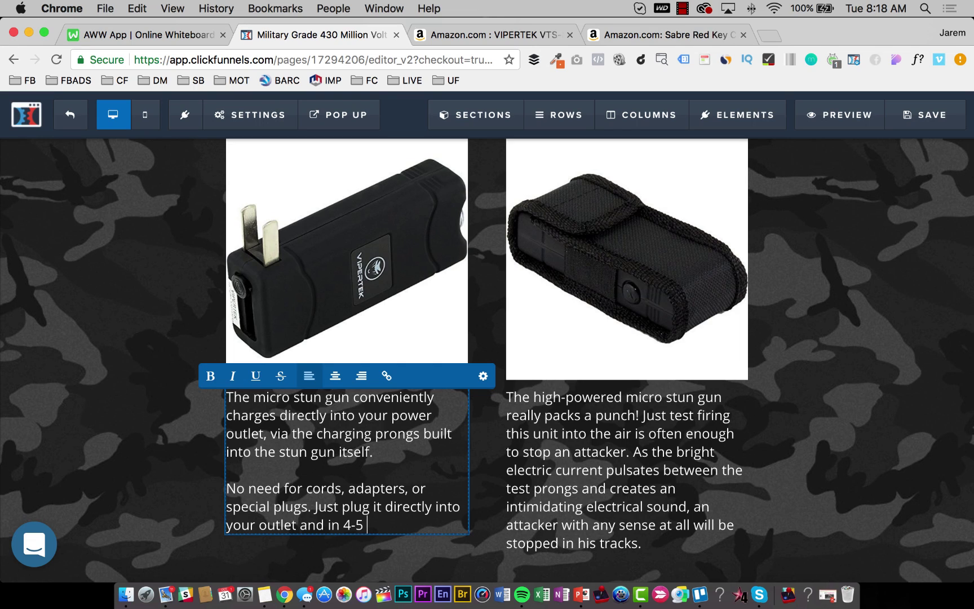
{"action": "type", "text": "hours you are"}
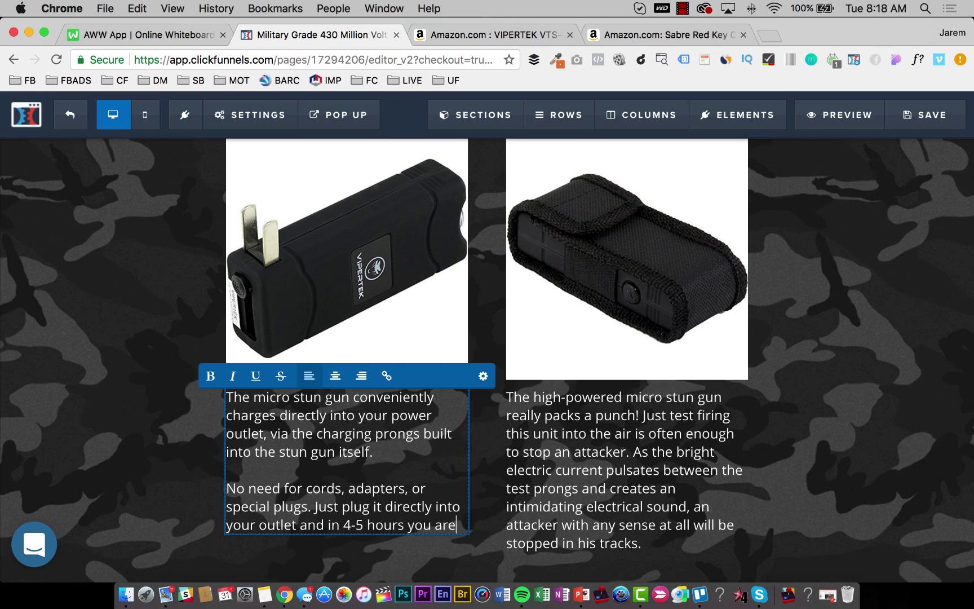
{"action": "type", "text": " ready to go with a"}
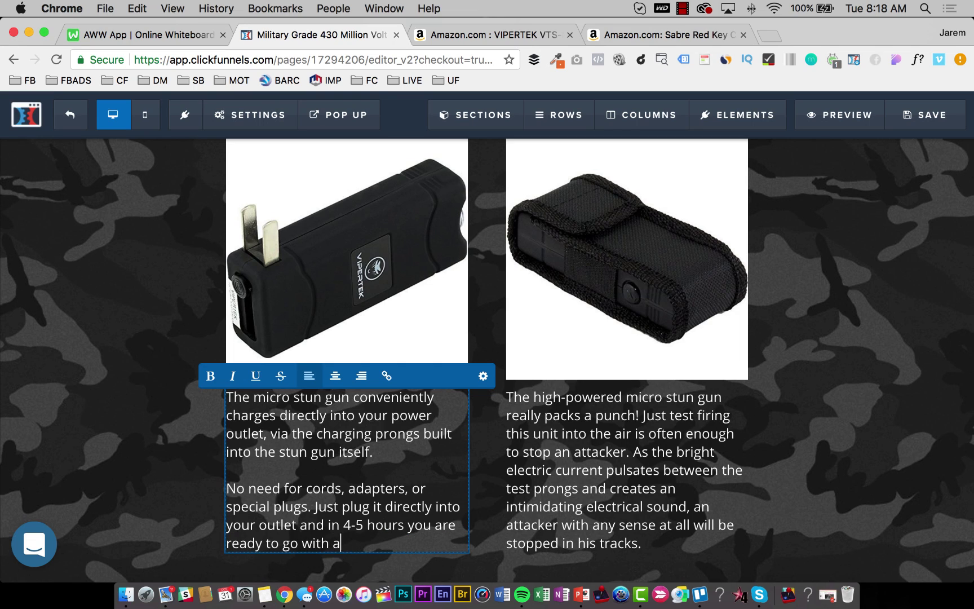
{"action": "type", "text": " full charge!"}
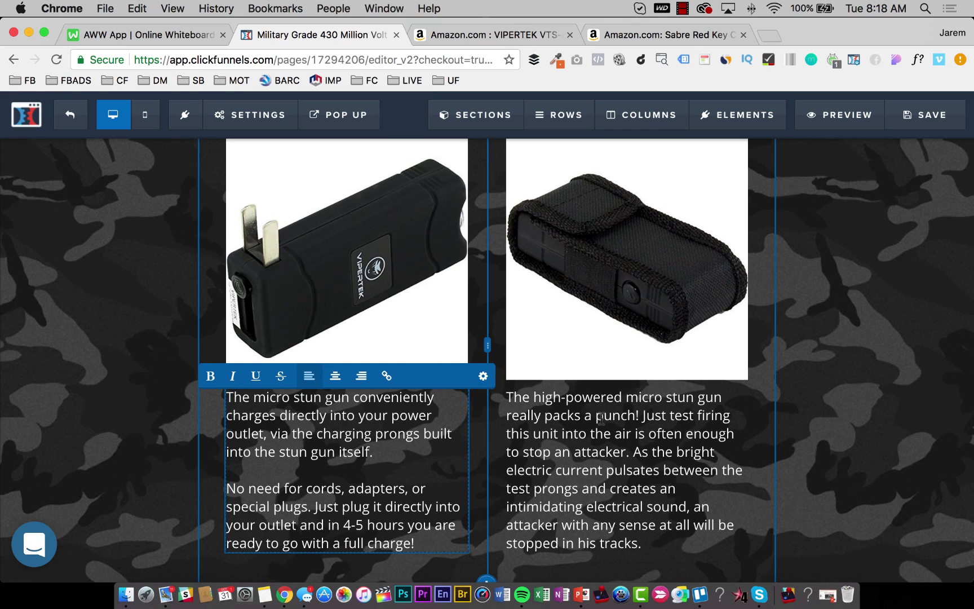
Replace the holster paragraph with 'One added bonus of our high-powered micro stun gun is our tactical carry case.'.
{"action": "triple_click", "coordinate": [603, 430]}
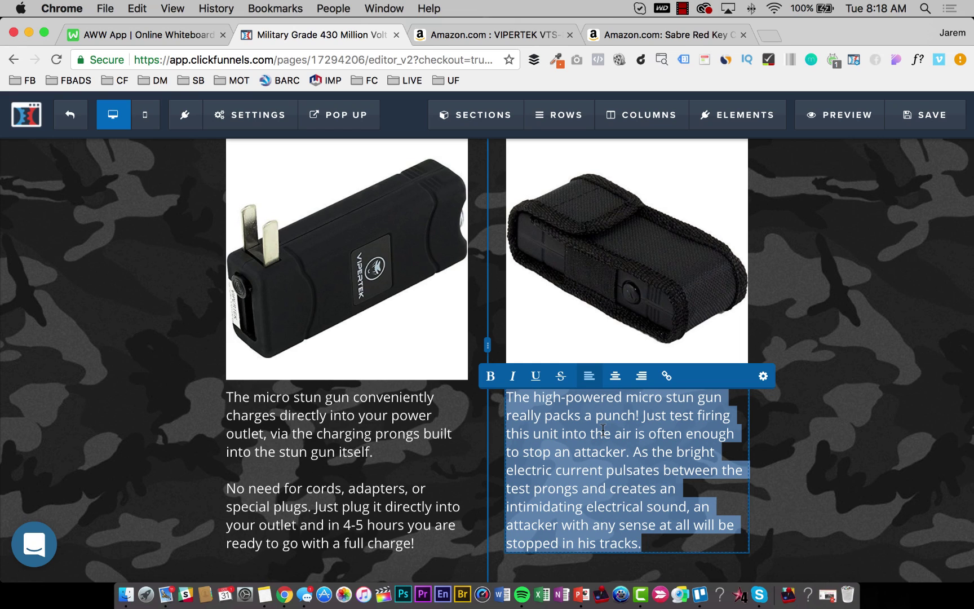
{"action": "type", "text": "One added "}
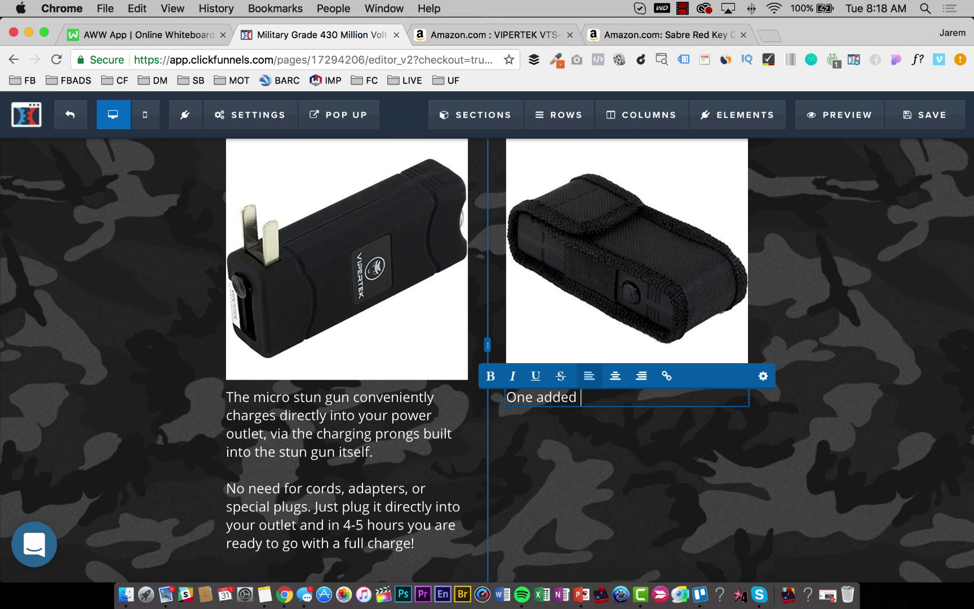
{"action": "type", "text": "bonus of our high"}
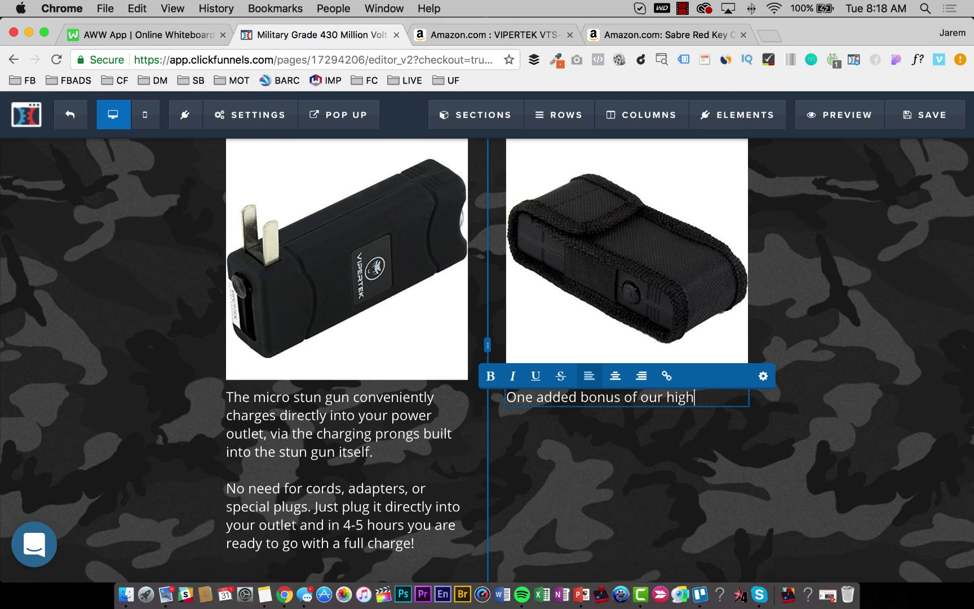
{"action": "type", "text": "-powered mic"}
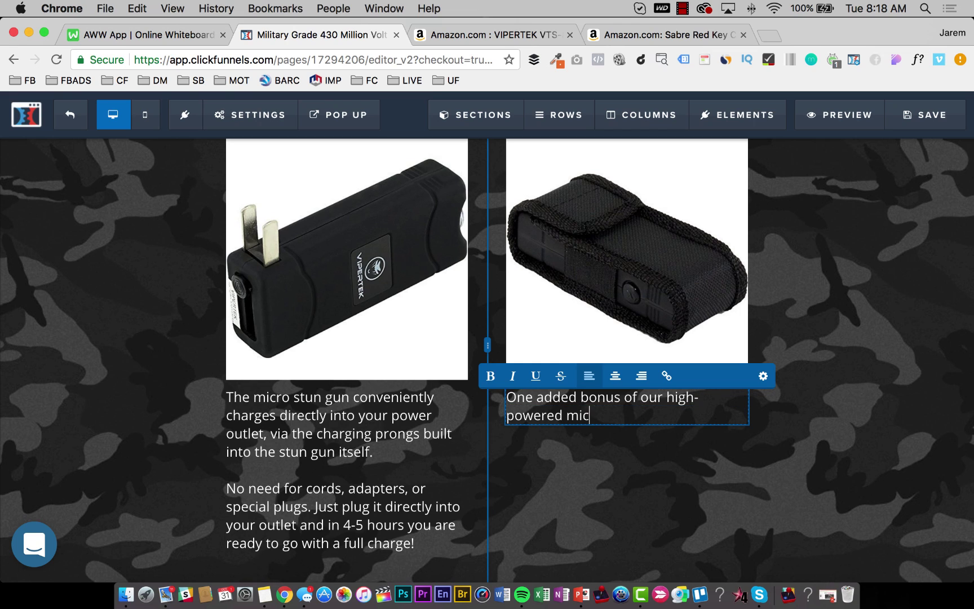
{"action": "type", "text": "ro stun gun is our"}
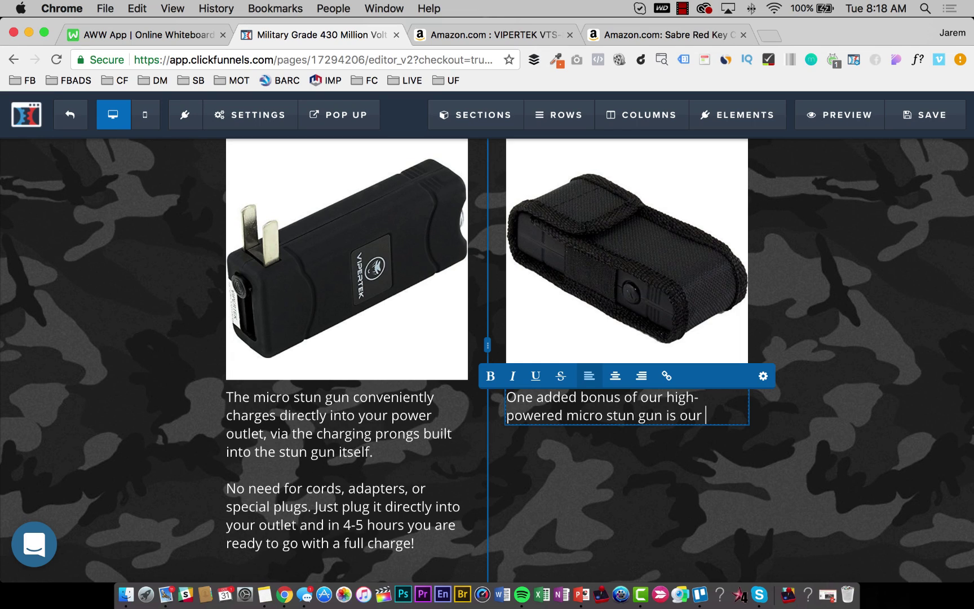
{"action": "type", "text": "tactical "}
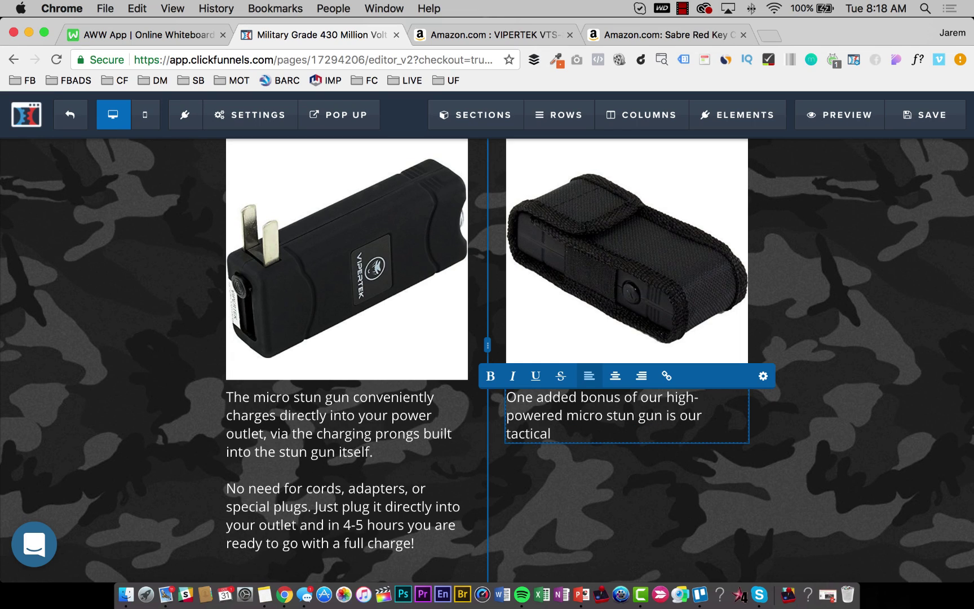
{"action": "type", "text": "carry case."}
{"action": "key", "text": "Return"}
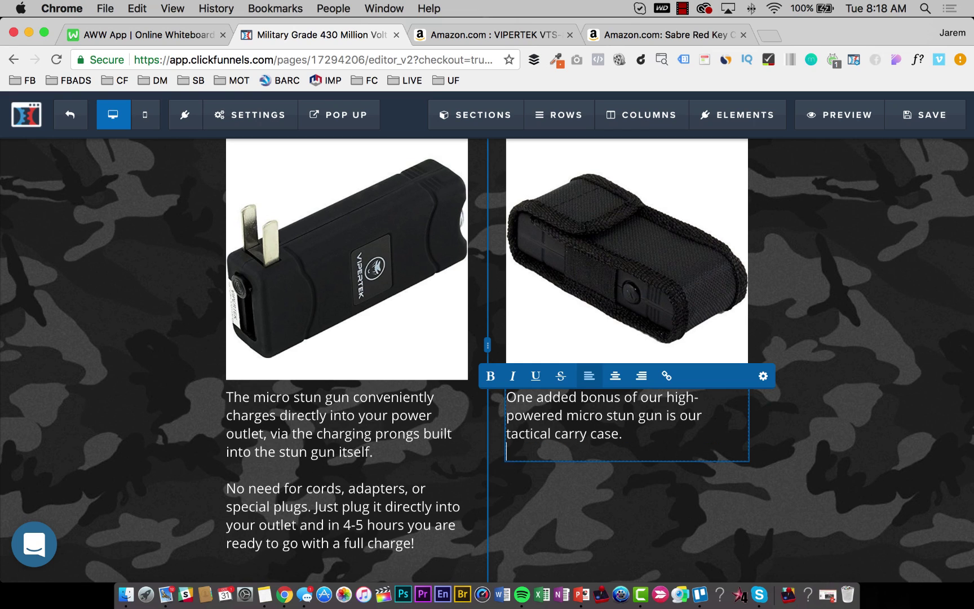
Add sentences about quick access on your belt and fast access for your own protection.
{"action": "type", "text": "Usin"}
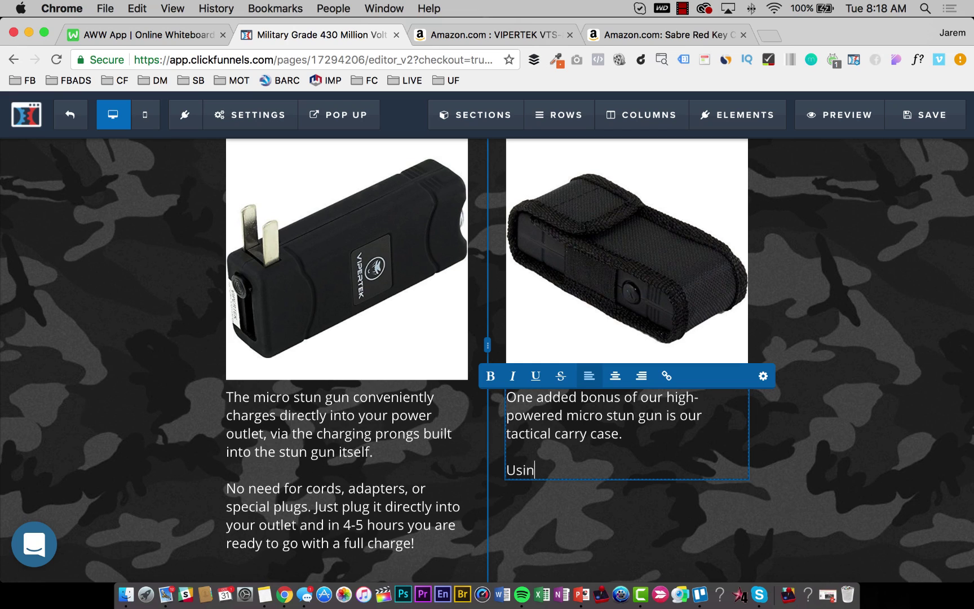
{"action": "type", "text": "g this carry case, you can "}
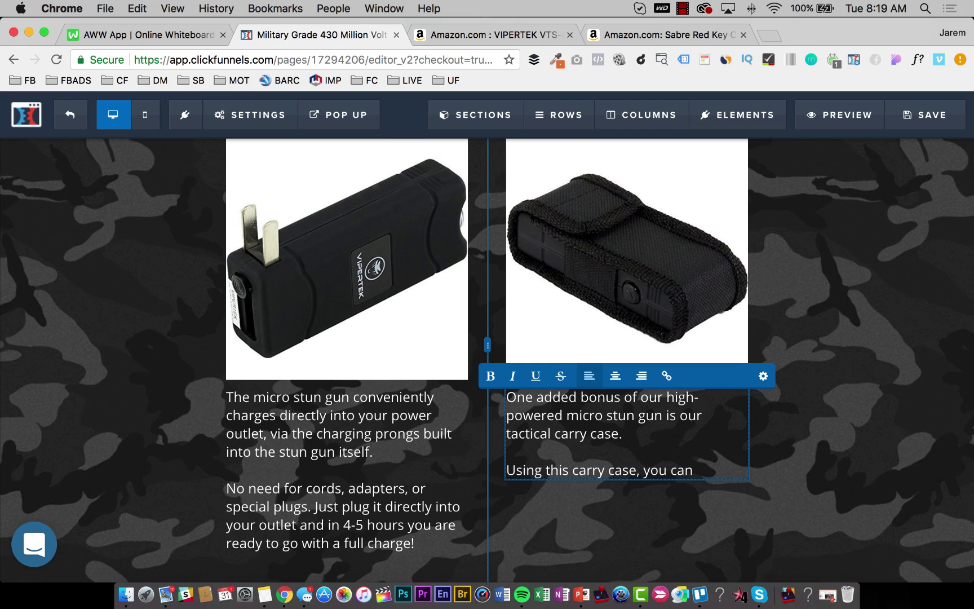
{"action": "type", "text": "have quick "}
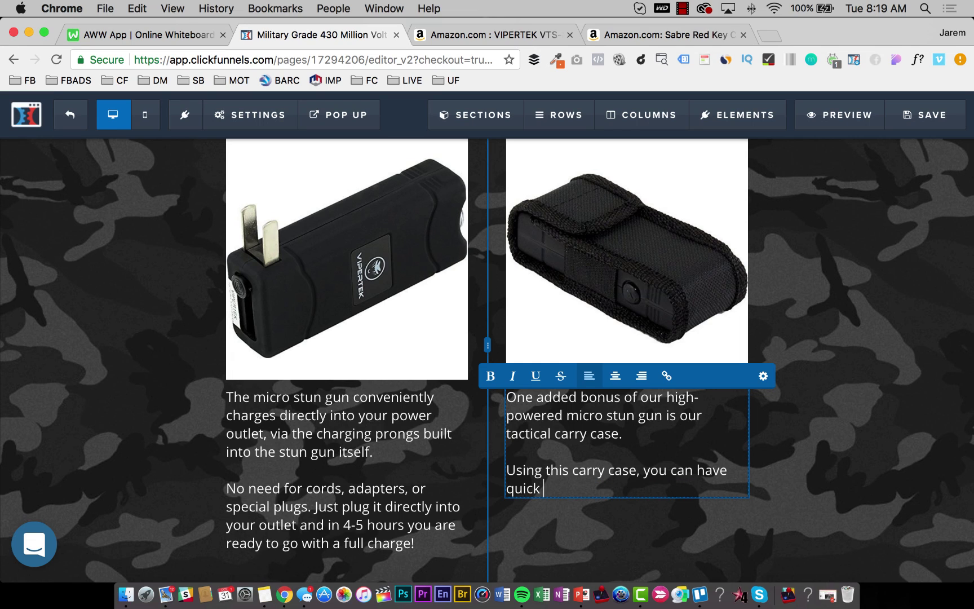
{"action": "type", "text": "access to your stun "}
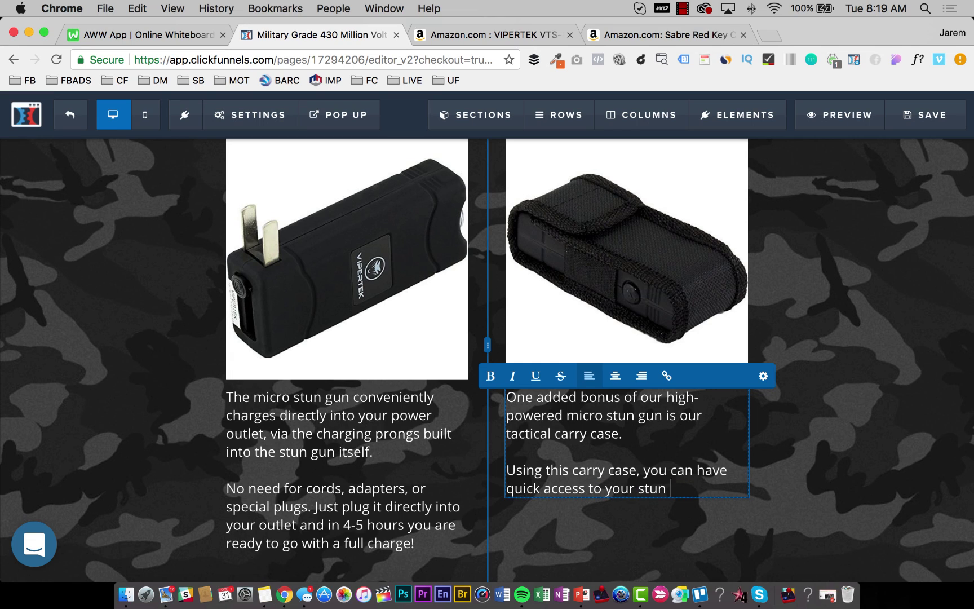
{"action": "type", "text": "gun right at your"}
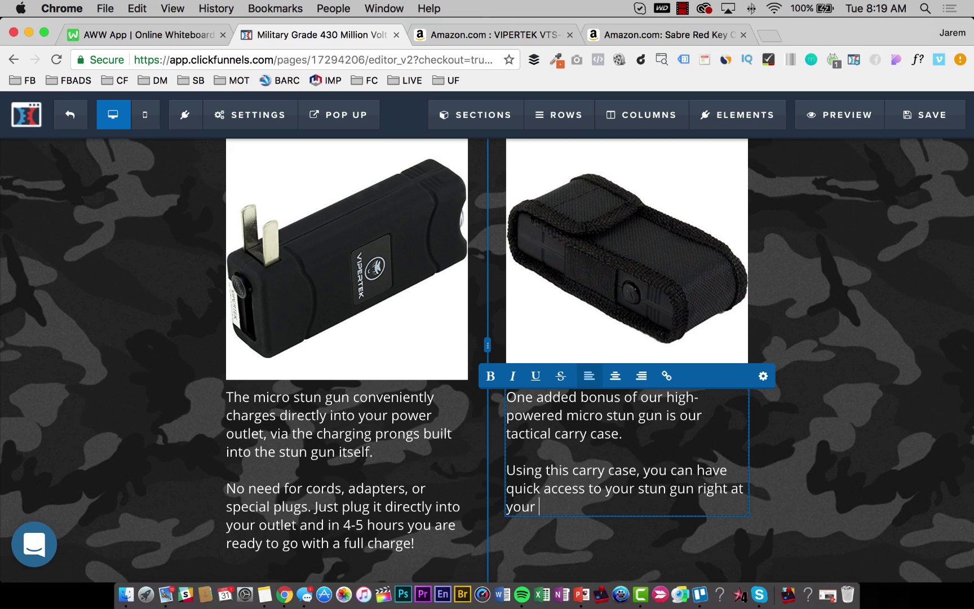
{"action": "key", "text": "BackSpace"}
{"action": "key", "text": "BackSpace"}
{"action": "key", "text": "BackSpace"}
{"action": "key", "text": "BackSpace"}
{"action": "key", "text": "BackSpace"}
{"action": "key", "text": "BackSpace"}
{"action": "key", "text": "BackSpace"}
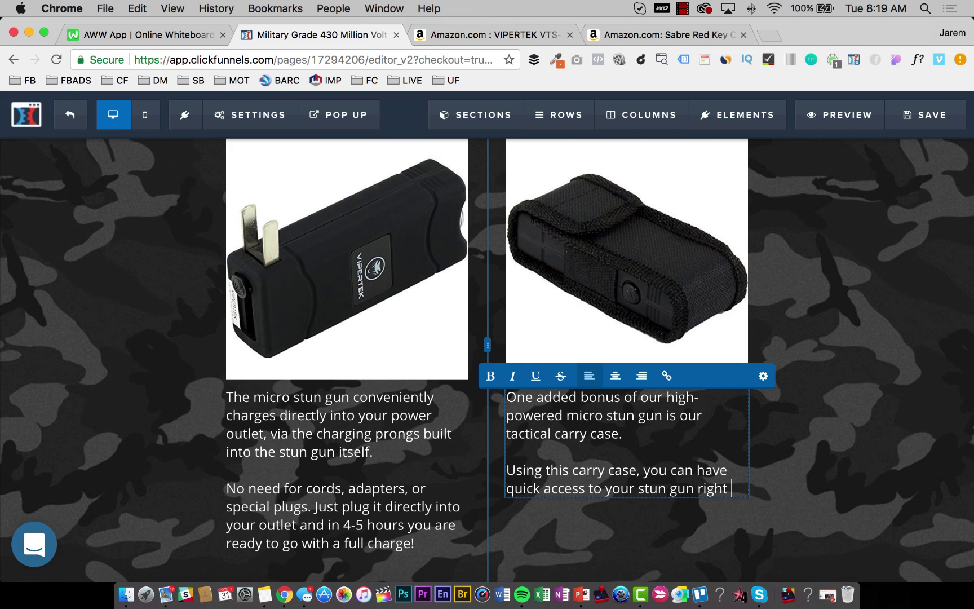
{"action": "type", "text": "on your bel"}
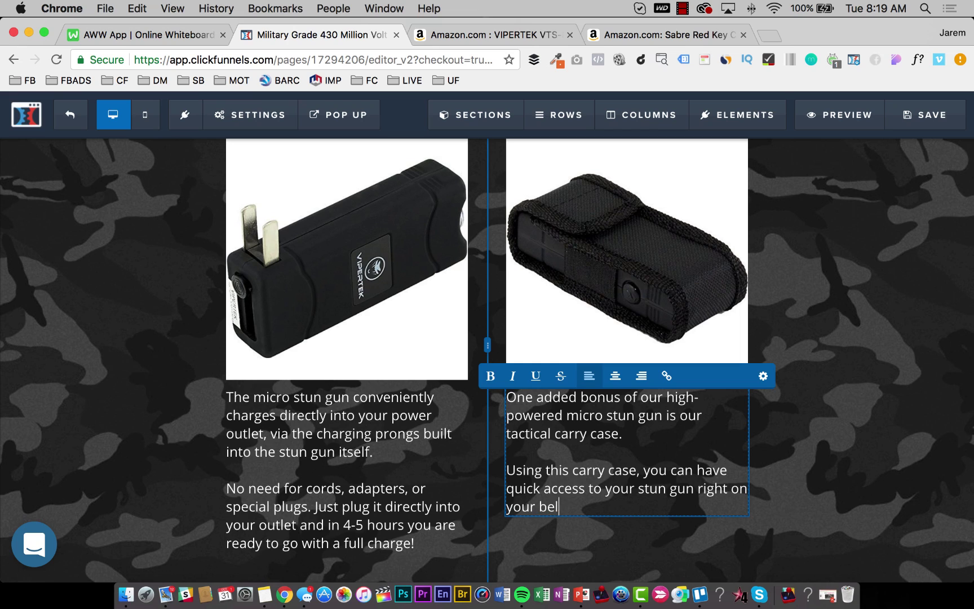
{"action": "type", "text": "t."}
{"action": "key", "text": "Return"}
{"action": "key", "text": "Return"}
{"action": "type", "text": "Never"}
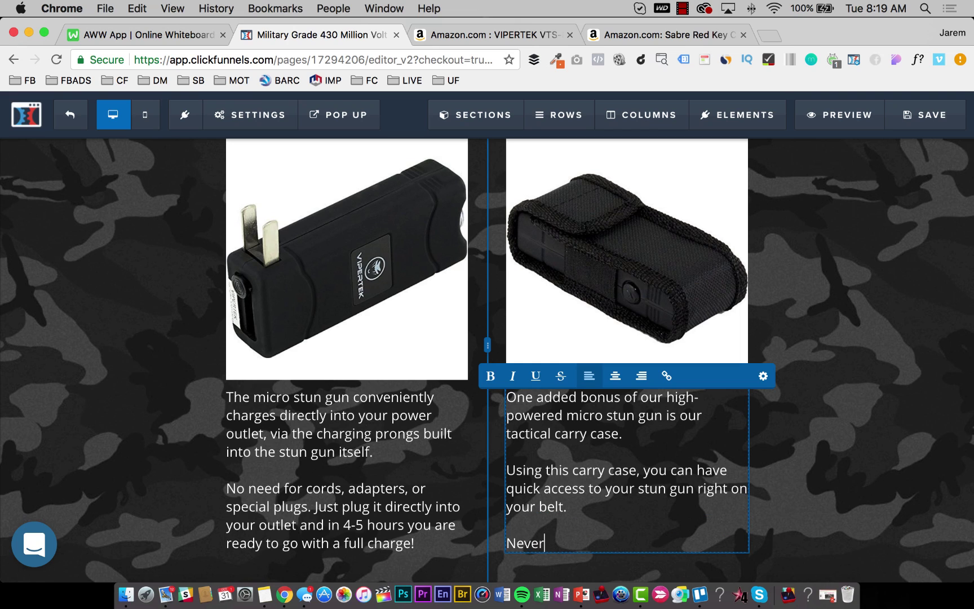
{"action": "type", "text": " waste time when you need"}
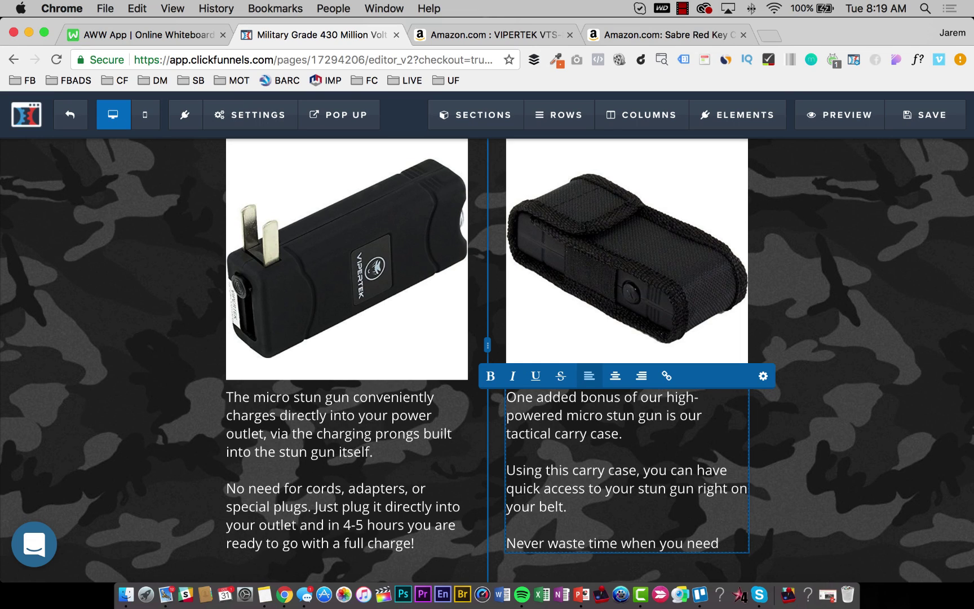
{"action": "type", "text": "fast a"}
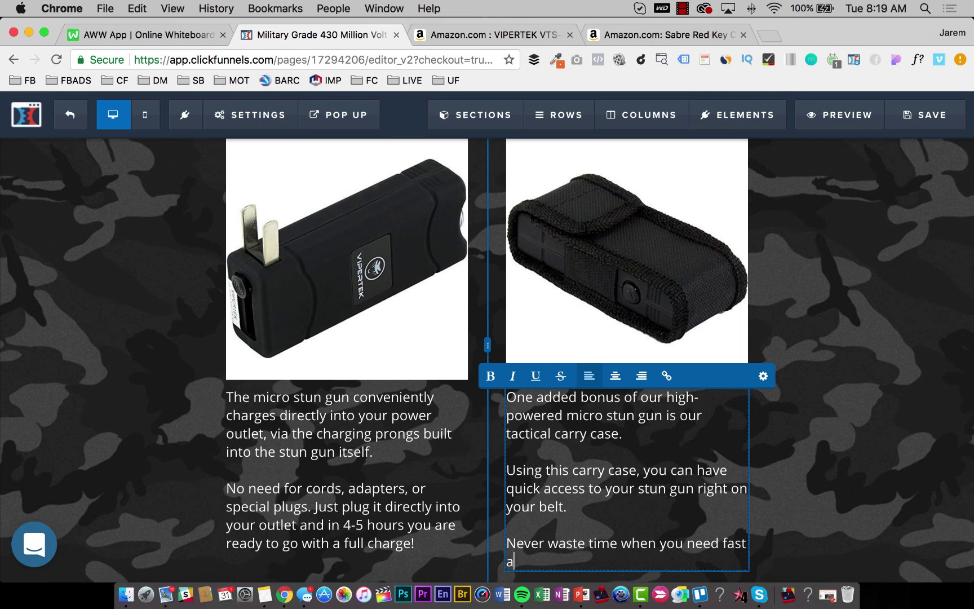
{"action": "type", "text": "ccess for your own prot"}
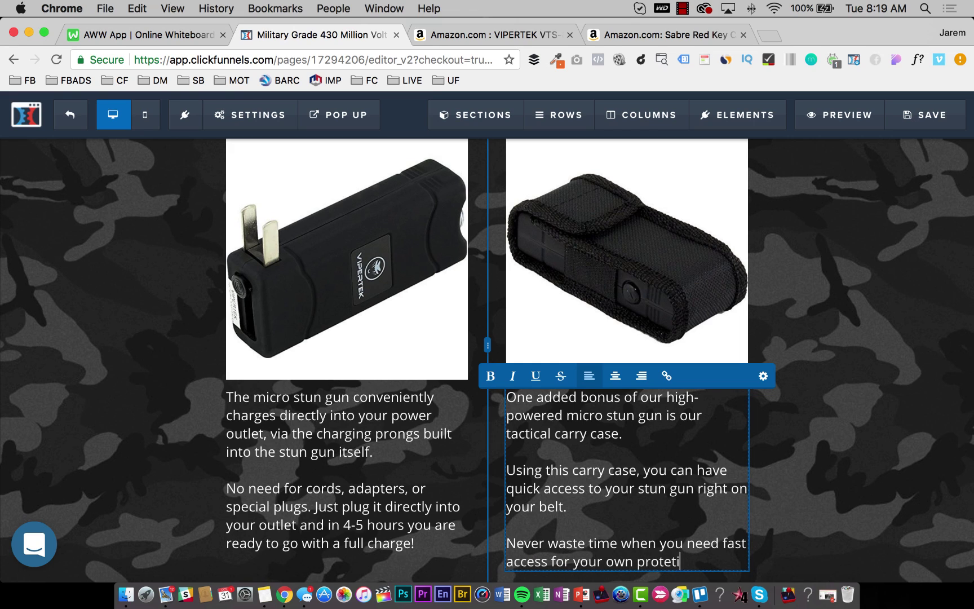
{"action": "type", "text": "ection."}
Save the order page and look it over before going back to the Amazon VIPERTEK listing.
{"action": "left_click", "coordinate": [933, 115]}
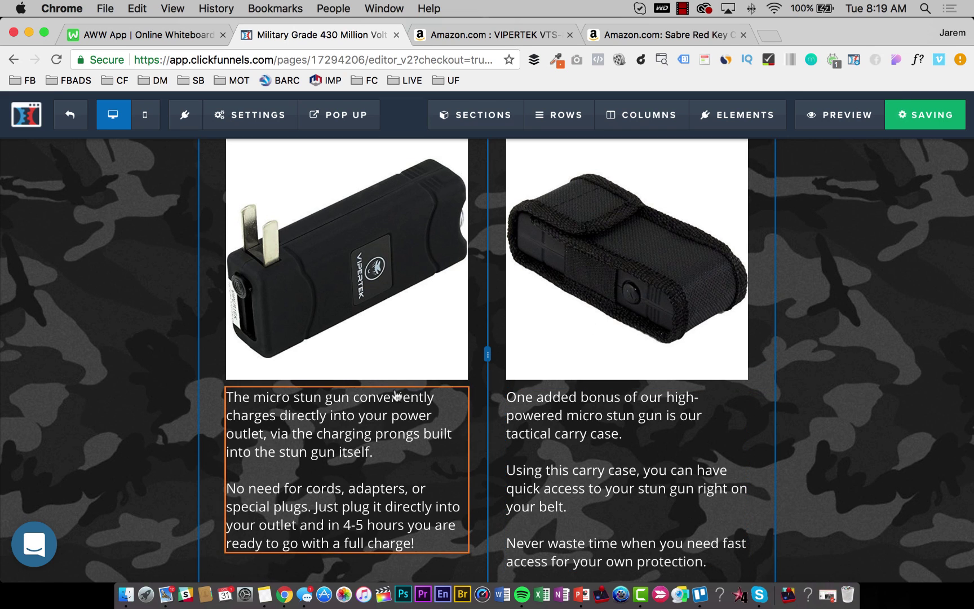
{"action": "scroll", "coordinate": [396, 396], "scroll_direction": "up", "scroll_amount": 10}
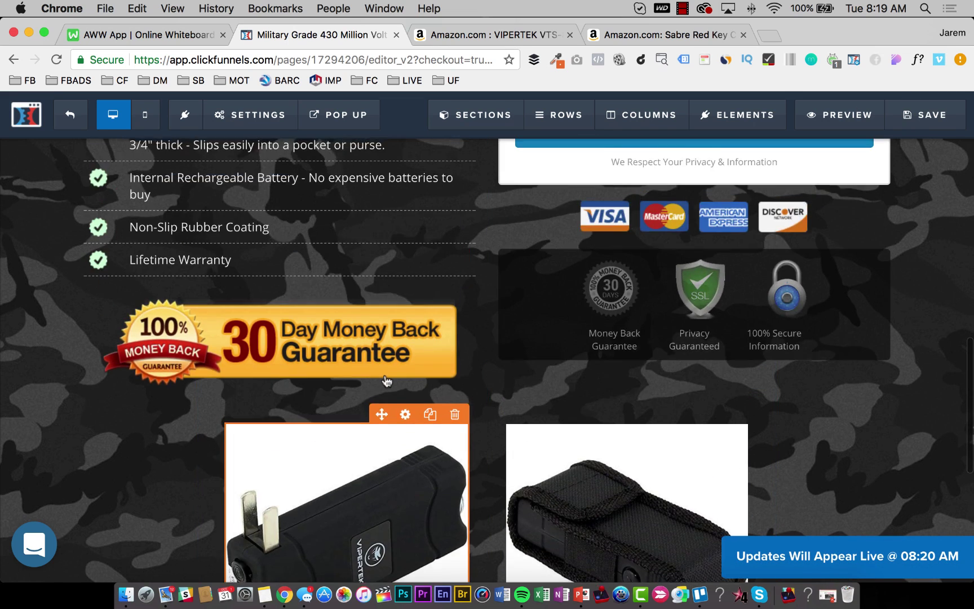
{"action": "scroll", "coordinate": [387, 381], "scroll_direction": "down", "scroll_amount": 5}
{"action": "scroll", "coordinate": [387, 381], "scroll_direction": "up", "scroll_amount": 2}
{"action": "scroll", "coordinate": [387, 381], "scroll_direction": "down", "scroll_amount": 4}
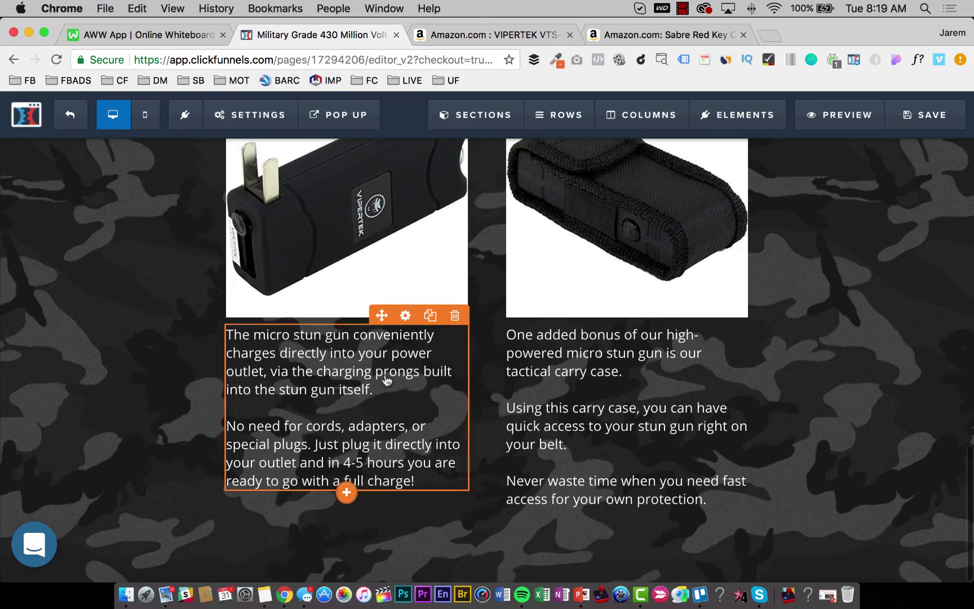
{"action": "scroll", "coordinate": [387, 381], "scroll_direction": "up", "scroll_amount": 10}
{"action": "scroll", "coordinate": [387, 381], "scroll_direction": "down", "scroll_amount": 10}
{"action": "scroll", "coordinate": [386, 381], "scroll_direction": "up", "scroll_amount": 6}
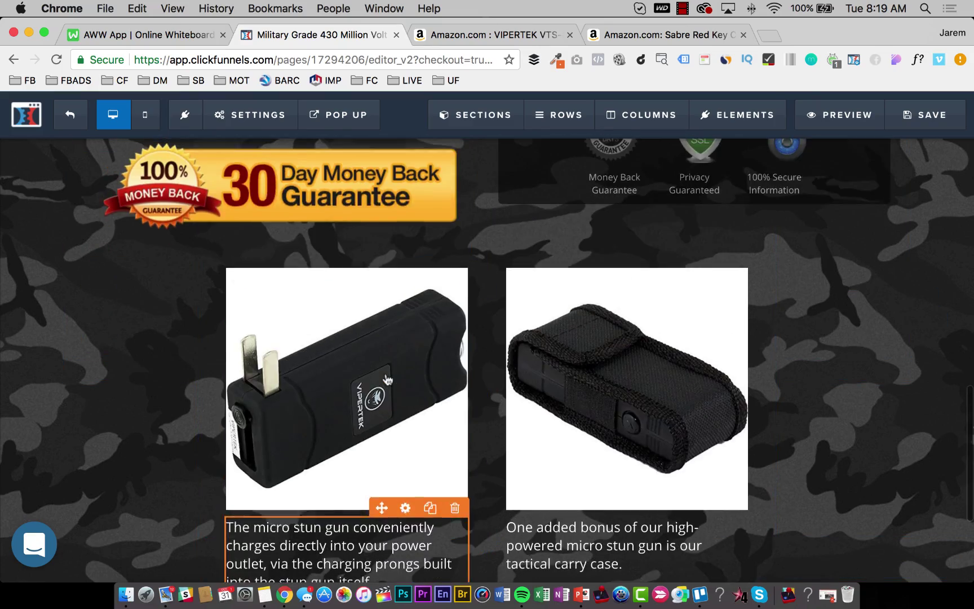
{"action": "scroll", "coordinate": [387, 379], "scroll_direction": "up", "scroll_amount": 15}
{"action": "scroll", "coordinate": [387, 378], "scroll_direction": "down", "scroll_amount": 9}
{"action": "scroll", "coordinate": [388, 379], "scroll_direction": "up", "scroll_amount": 9}
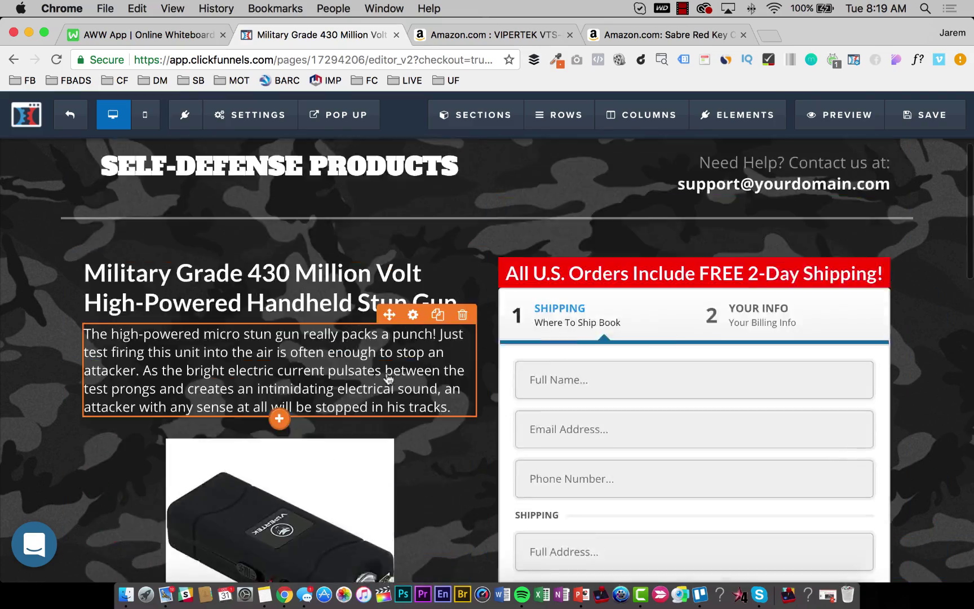
{"action": "key", "text": "ctrl+Tab"}
{"action": "scroll", "coordinate": [361, 338], "scroll_direction": "down", "scroll_amount": 5}
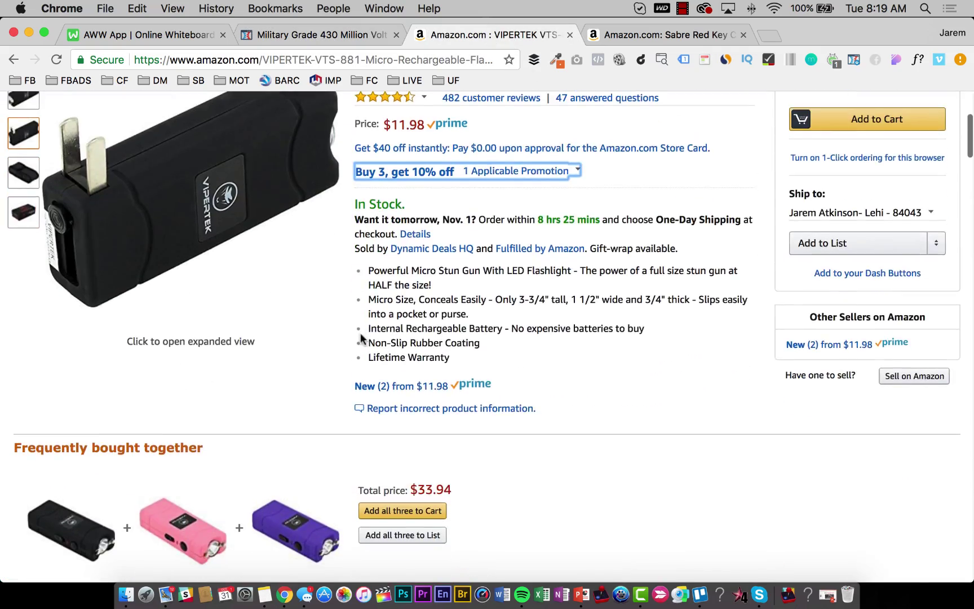
Select the Amazon description sentences beginning 'When an attacker is touched…'.
{"action": "scroll", "coordinate": [406, 282], "scroll_direction": "down", "scroll_amount": 15}
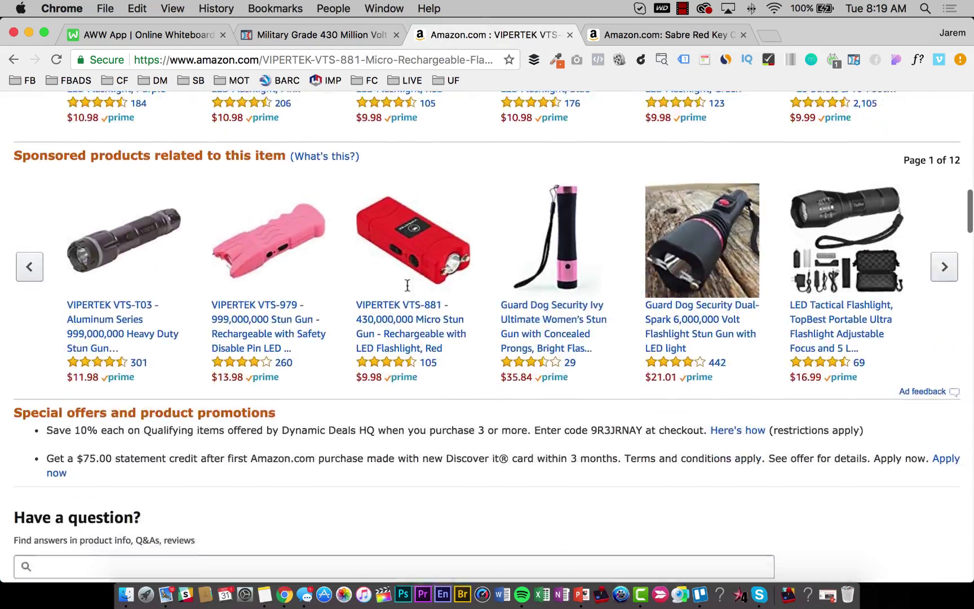
{"action": "scroll", "coordinate": [406, 284], "scroll_direction": "down", "scroll_amount": 20}
{"action": "scroll", "coordinate": [313, 318], "scroll_direction": "up", "scroll_amount": 6}
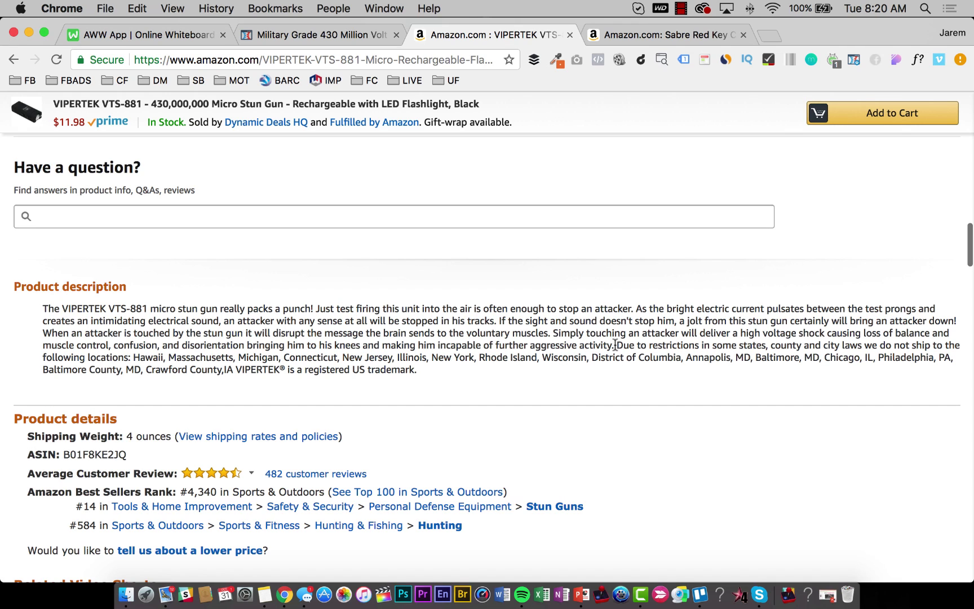
{"action": "left_click_drag", "start_coordinate": [615, 346], "coordinate": [44, 339]}
{"action": "key", "text": "cmd+c"}
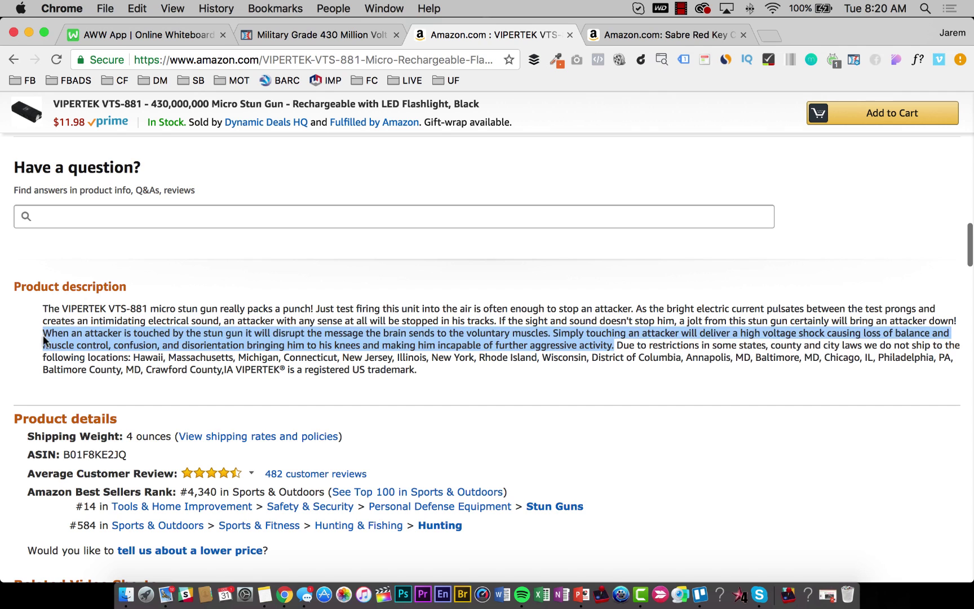
{"action": "left_click", "coordinate": [273, 39]}
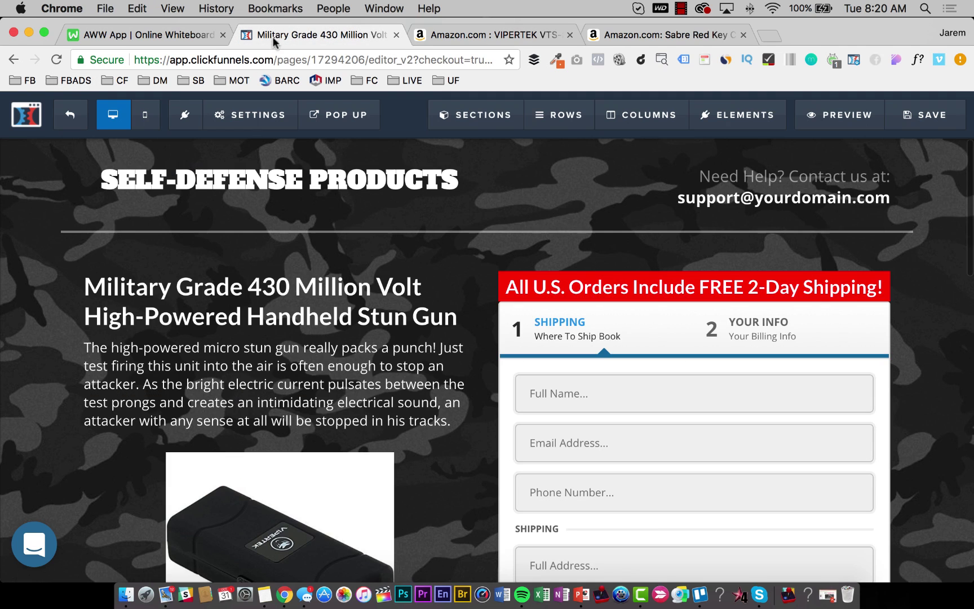
Add a single-column row below the product image pair.
{"action": "scroll", "coordinate": [259, 354], "scroll_direction": "down", "scroll_amount": 10}
{"action": "scroll", "coordinate": [259, 355], "scroll_direction": "down", "scroll_amount": 2}
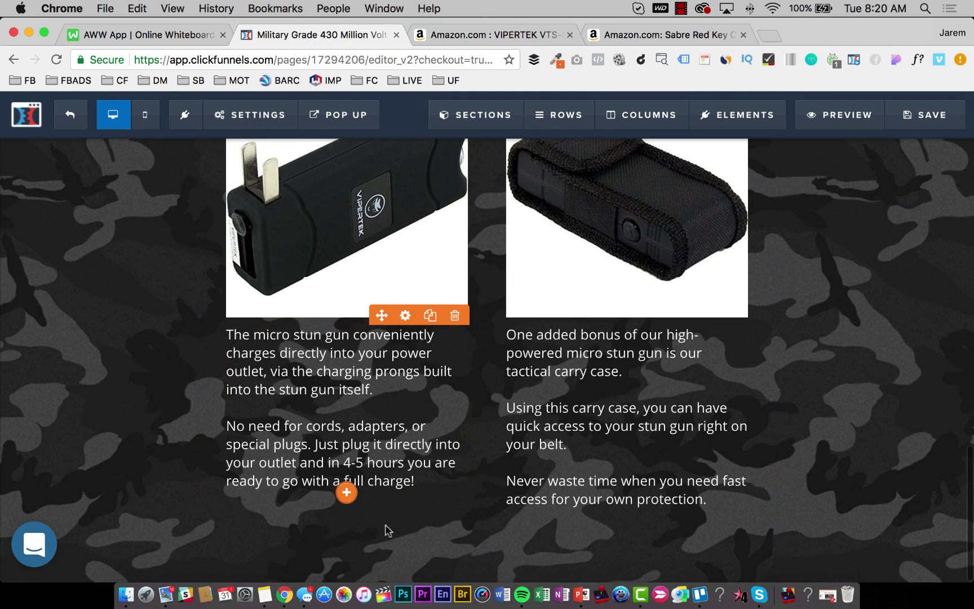
{"action": "left_click", "coordinate": [488, 542]}
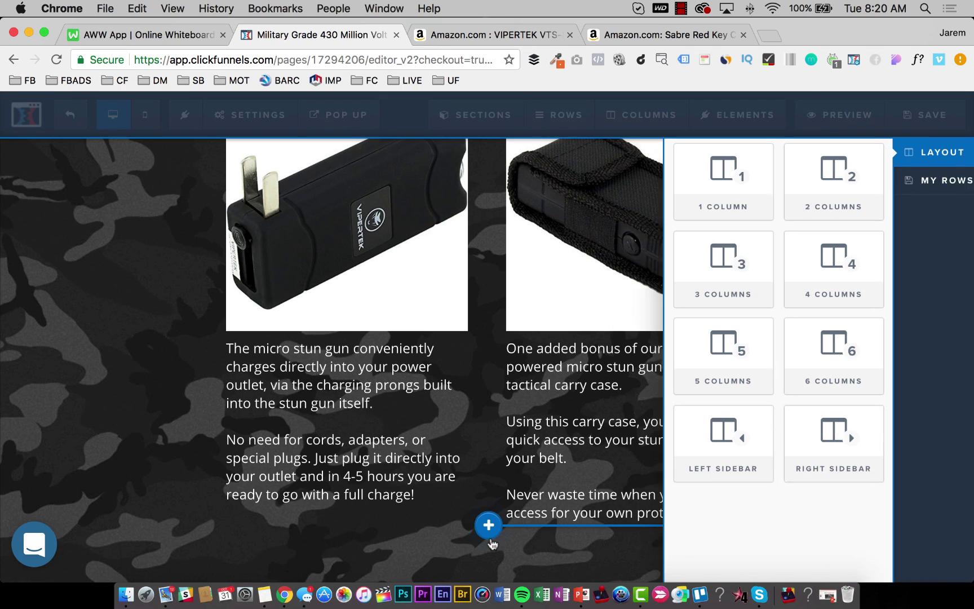
{"action": "left_click", "coordinate": [689, 183]}
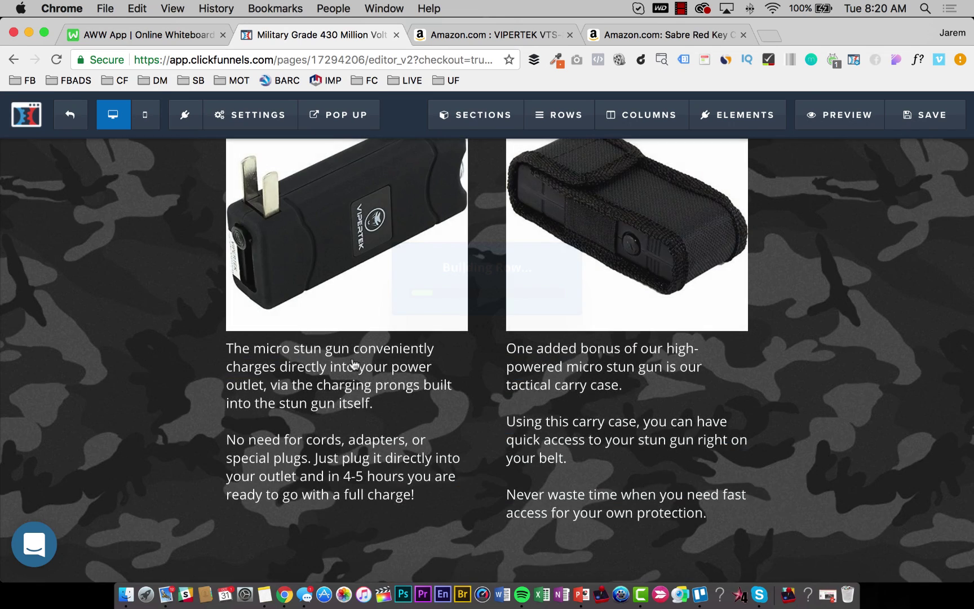
Clone the outlet-charging text and drag the copy into the new full-width row.
{"action": "left_click", "coordinate": [487, 494]}
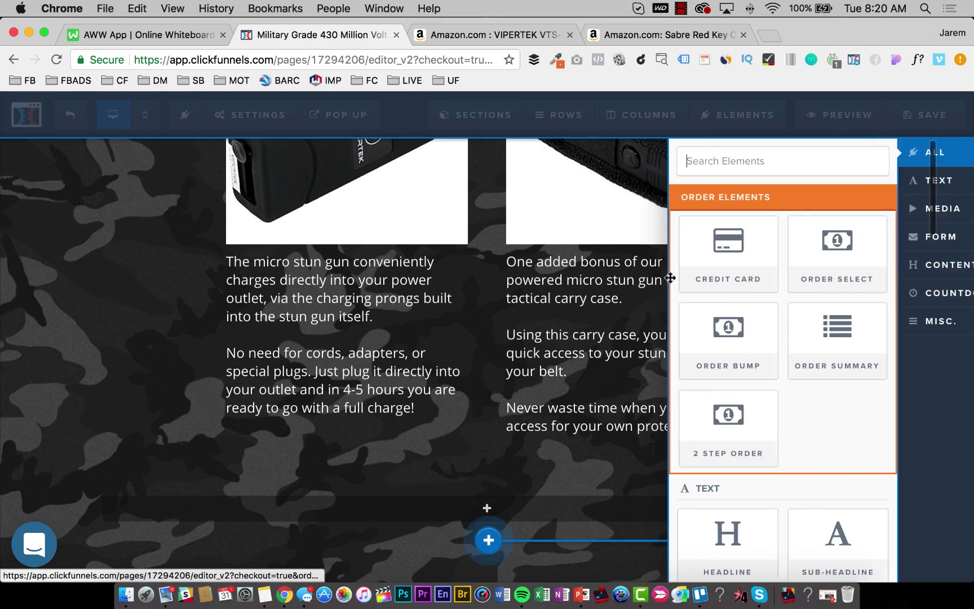
{"action": "scroll", "coordinate": [688, 395], "scroll_direction": "down", "scroll_amount": 5}
{"action": "left_click", "coordinate": [393, 405]}
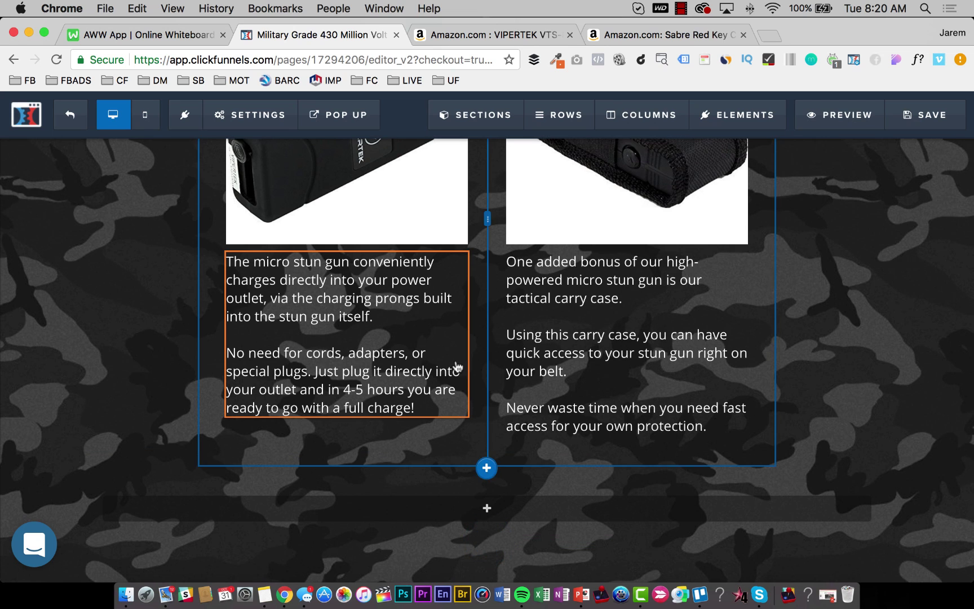
{"action": "left_click", "coordinate": [432, 241]}
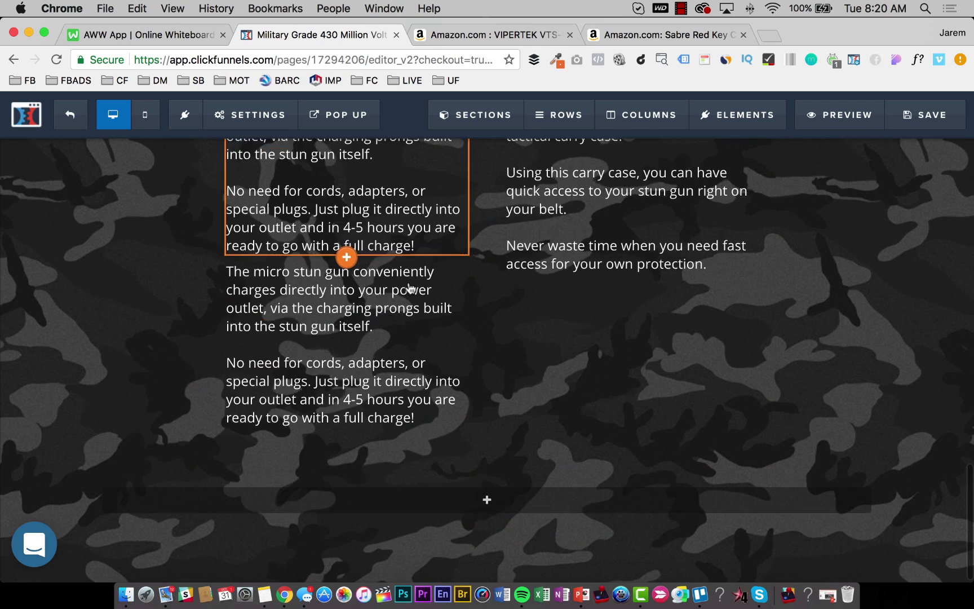
{"action": "mouse_move", "coordinate": [370, 409]}
{"action": "left_mouse_down"}
{"action": "mouse_move", "coordinate": [381, 509]}
{"action": "mouse_move", "coordinate": [471, 498]}
{"action": "left_mouse_up"}
{"action": "left_click_drag", "start_coordinate": [371, 364], "coordinate": [384, 517]}
{"action": "left_click", "coordinate": [432, 440]}
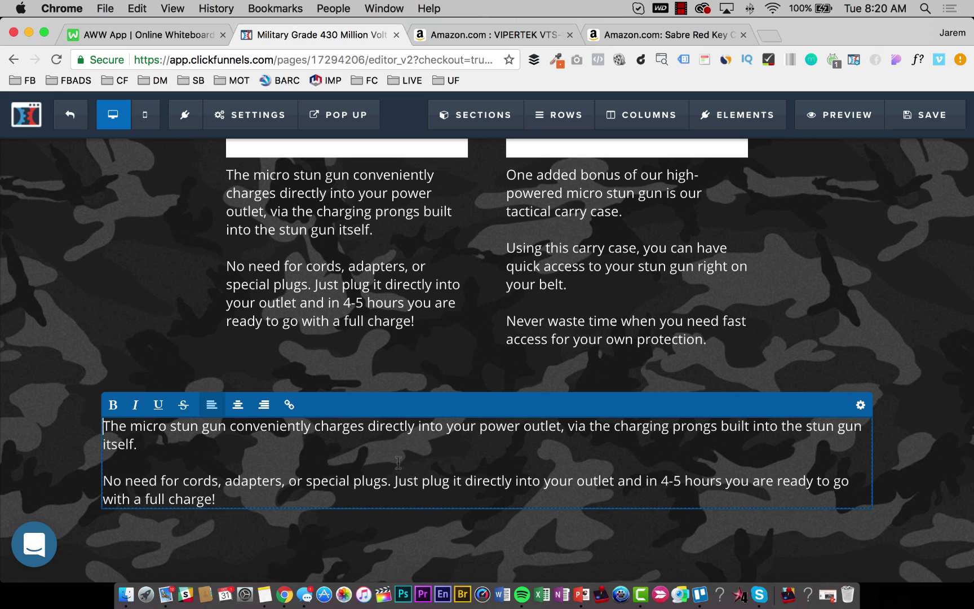
Bold the full-width text and replace it with the copied Amazon attacker passage.
{"action": "key", "text": "super+a"}
{"action": "key", "text": "super+b"}
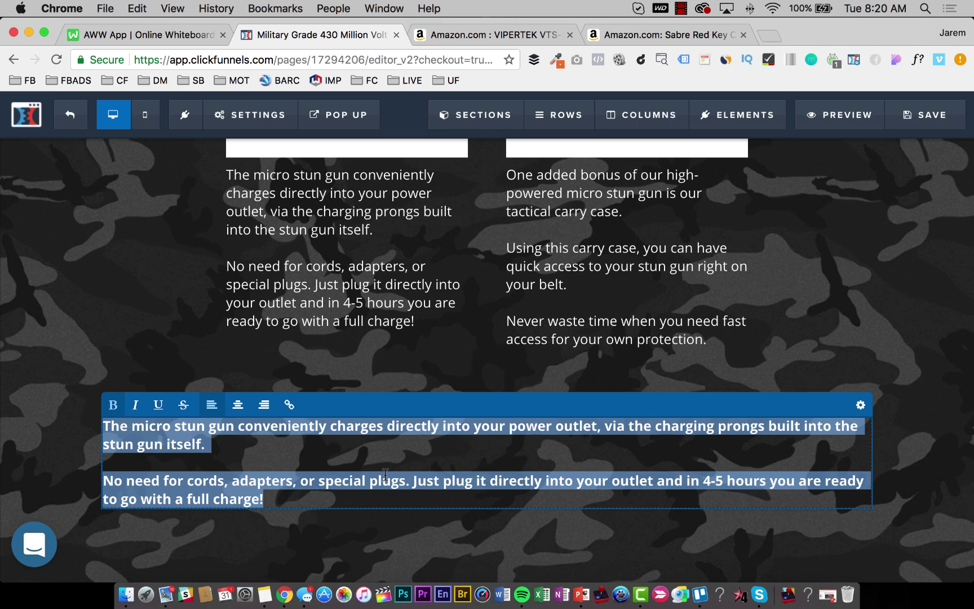
{"action": "left_click", "coordinate": [115, 345]}
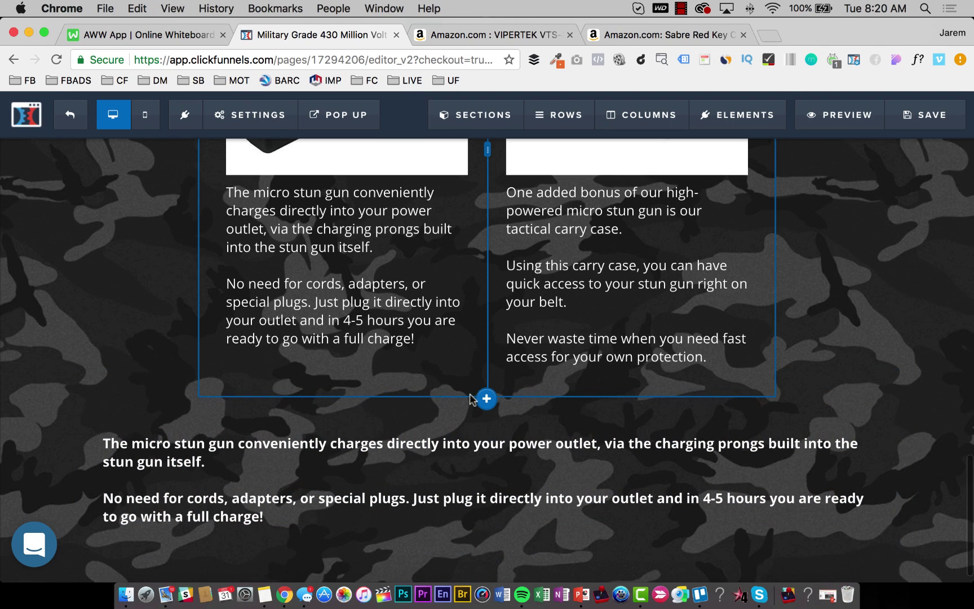
{"action": "left_click", "coordinate": [499, 37]}
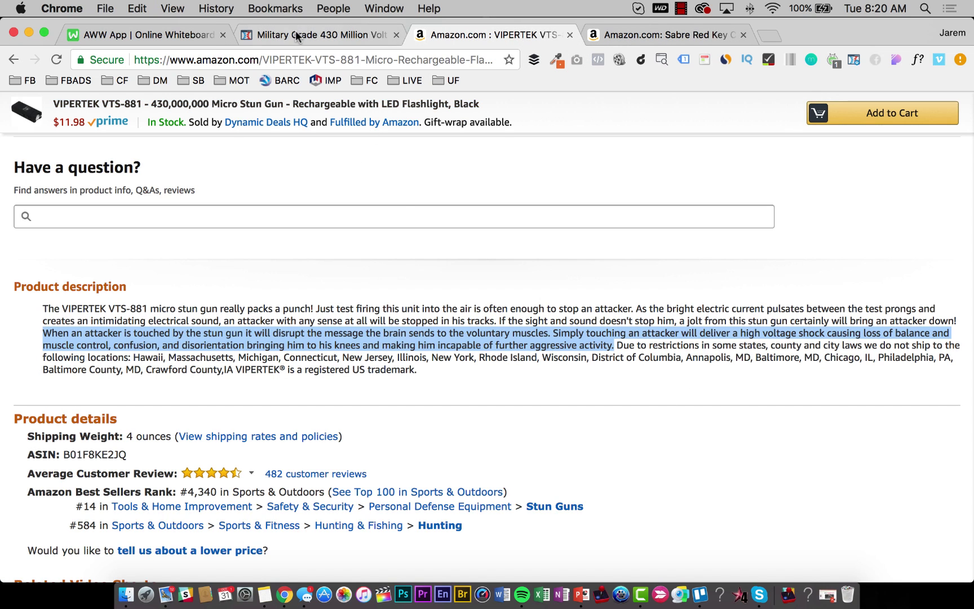
{"action": "left_click", "coordinate": [319, 35]}
{"action": "left_click", "coordinate": [212, 495]}
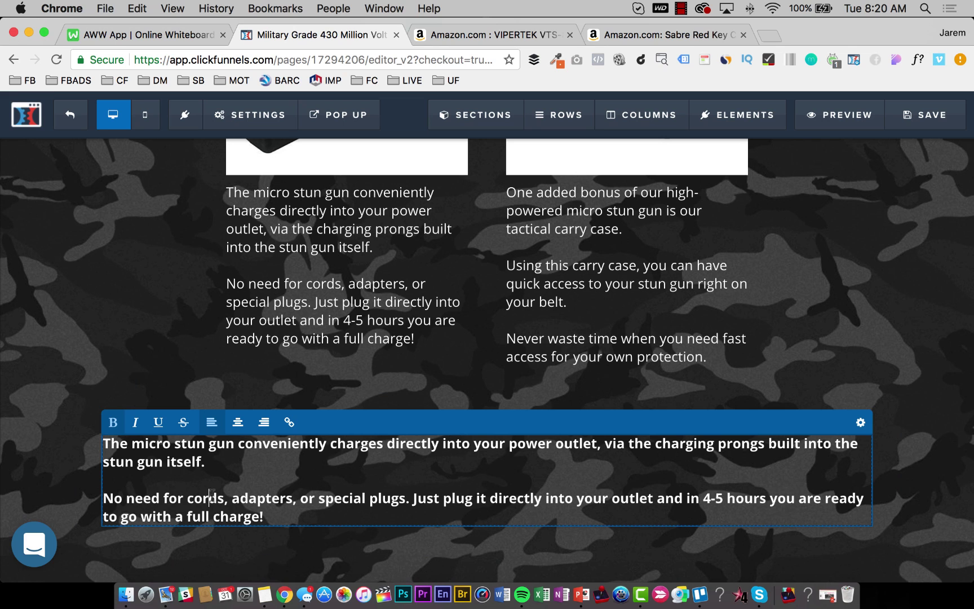
{"action": "key", "text": "cmd+a"}
{"action": "key", "text": "cmd+v"}
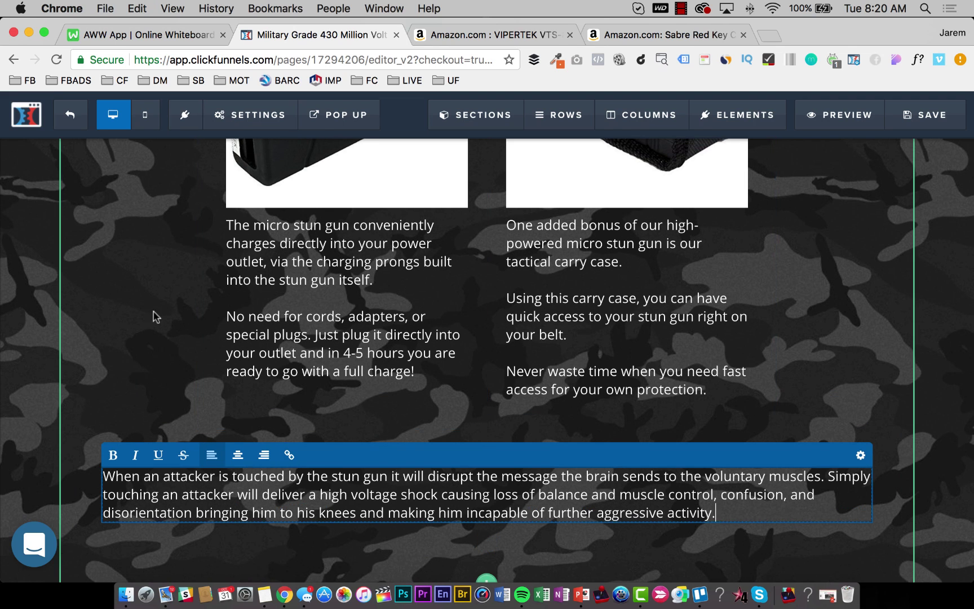
Bold the phrase from 'disrupt' to 'muscles' in the attacker paragraph.
{"action": "left_click", "coordinate": [148, 318]}
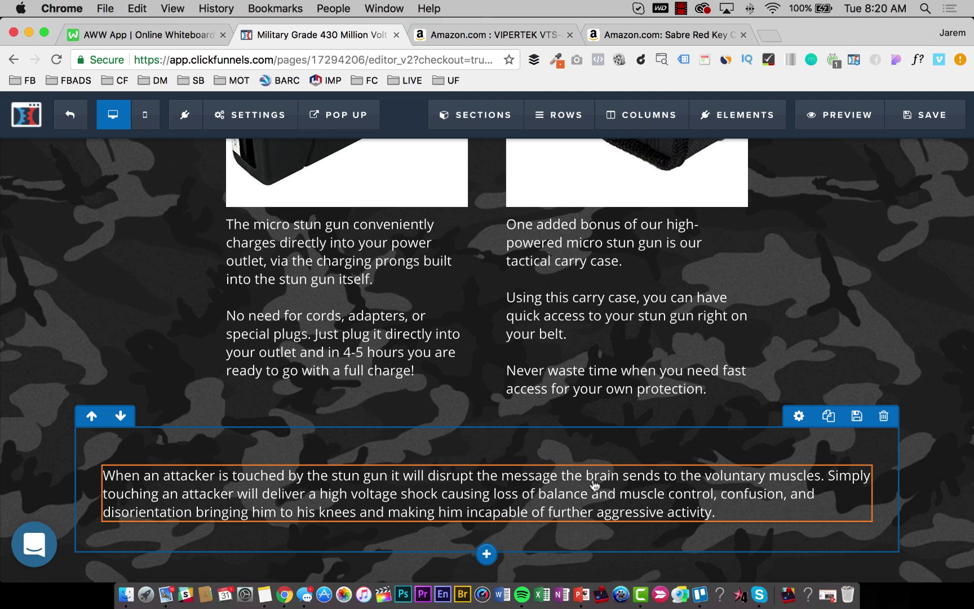
{"action": "left_click", "coordinate": [485, 495]}
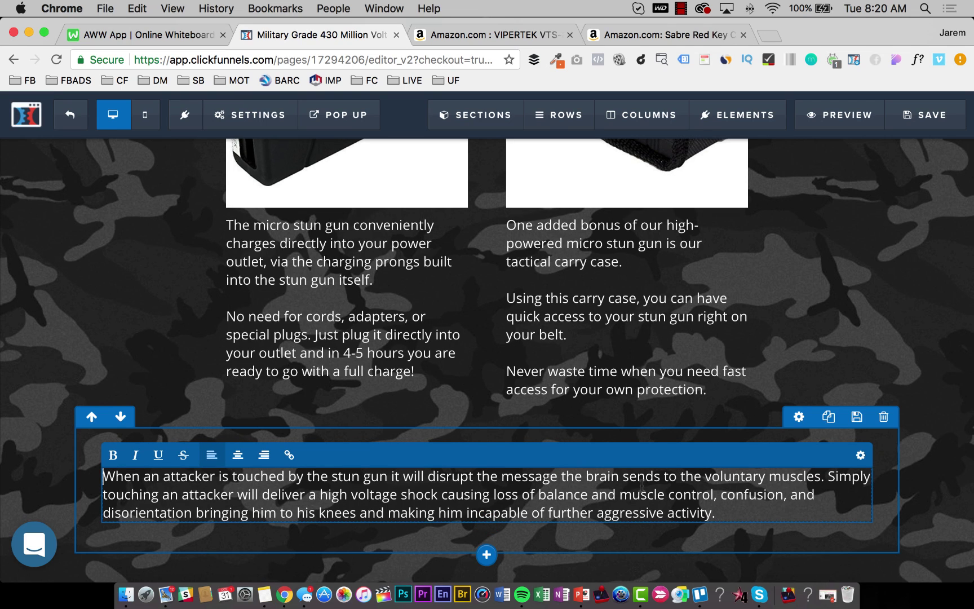
{"action": "left_click", "coordinate": [822, 476]}
{"action": "left_click_drag", "start_coordinate": [822, 476], "coordinate": [430, 479]}
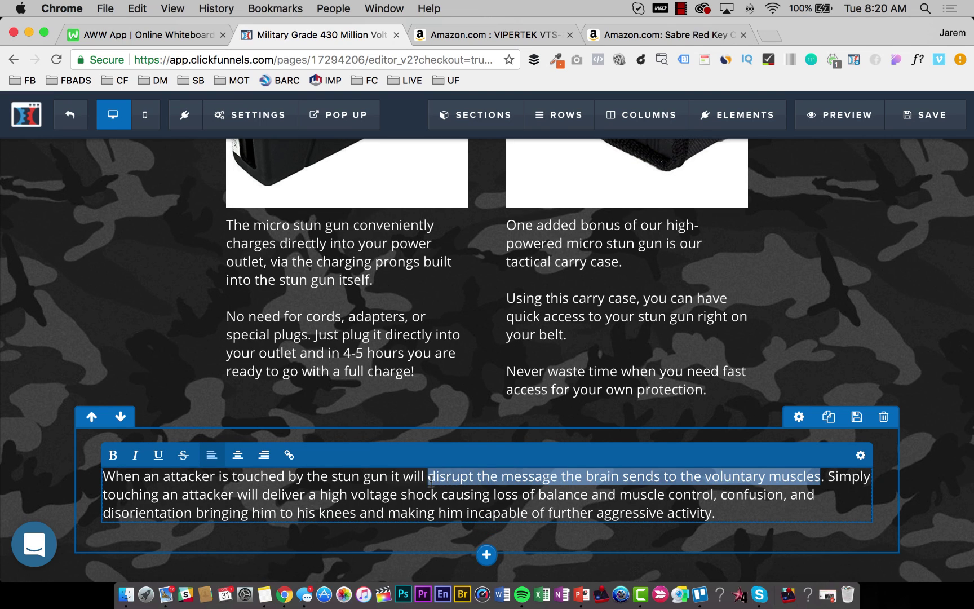
{"action": "key", "text": "super+b"}
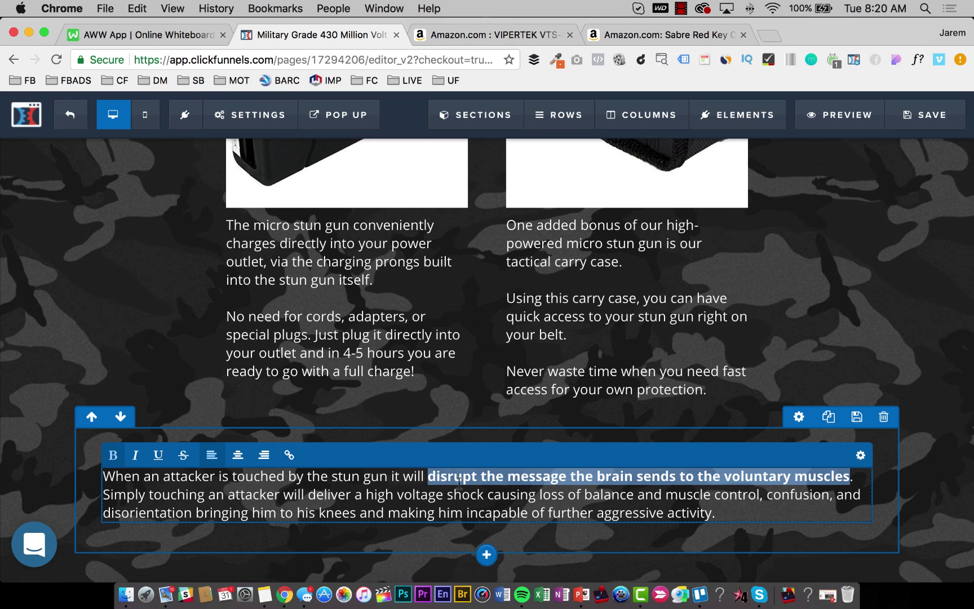
{"action": "left_click", "coordinate": [216, 504]}
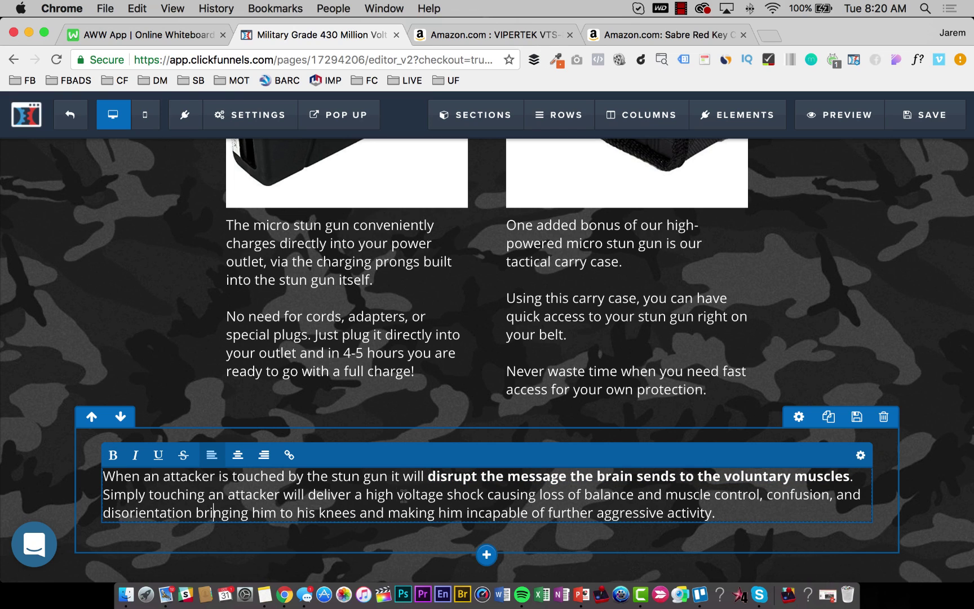
Underline the high voltage shock phrase and start editing the paragraph's font size.
{"action": "left_click_drag", "start_coordinate": [365, 495], "coordinate": [764, 489]}
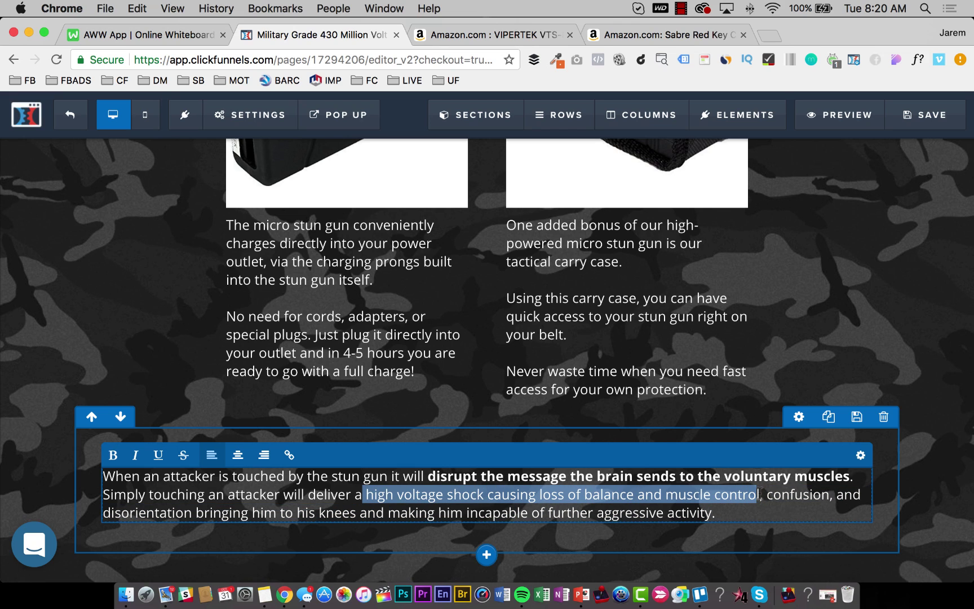
{"action": "left_click", "coordinate": [159, 454]}
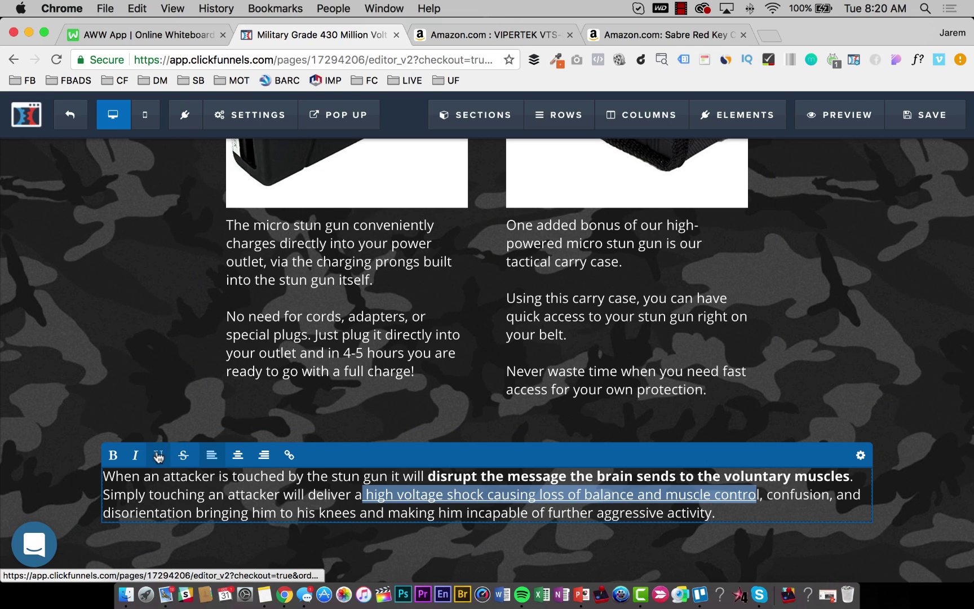
{"action": "left_click", "coordinate": [252, 513]}
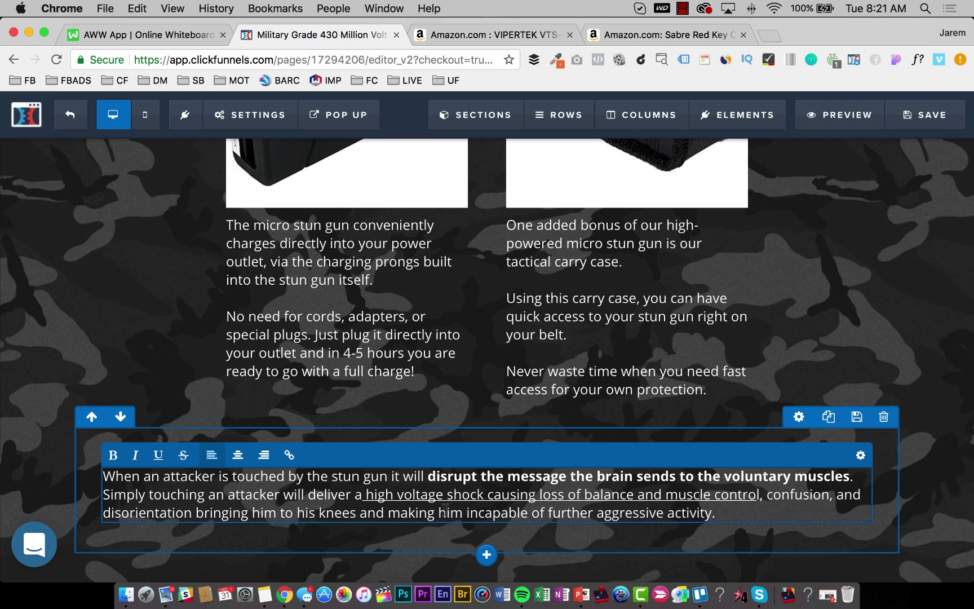
{"action": "left_click", "coordinate": [861, 455]}
{"action": "left_click", "coordinate": [946, 303]}
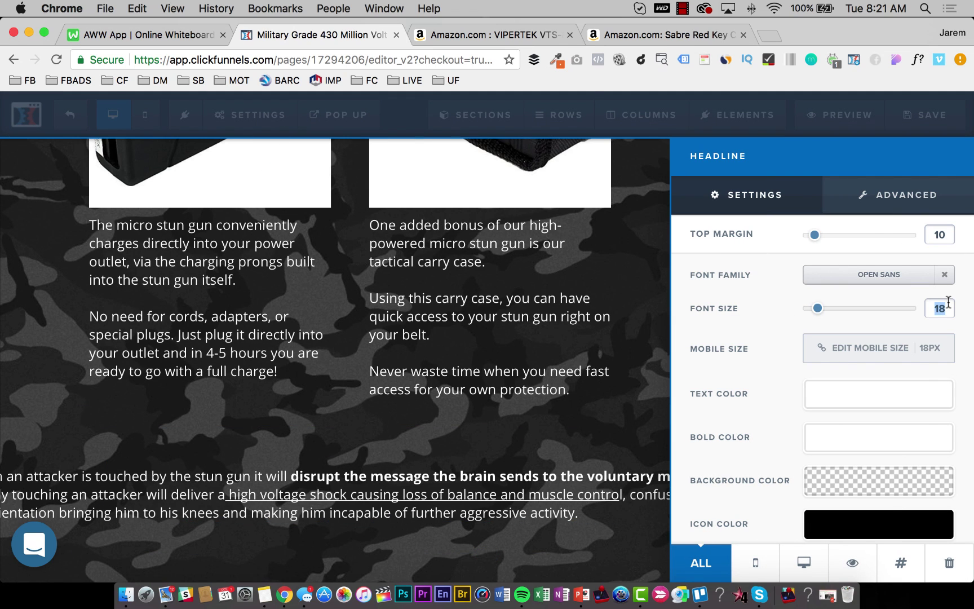
Set the paragraph font size to 24 and remove the row's top padding.
{"action": "type", "text": "24"}
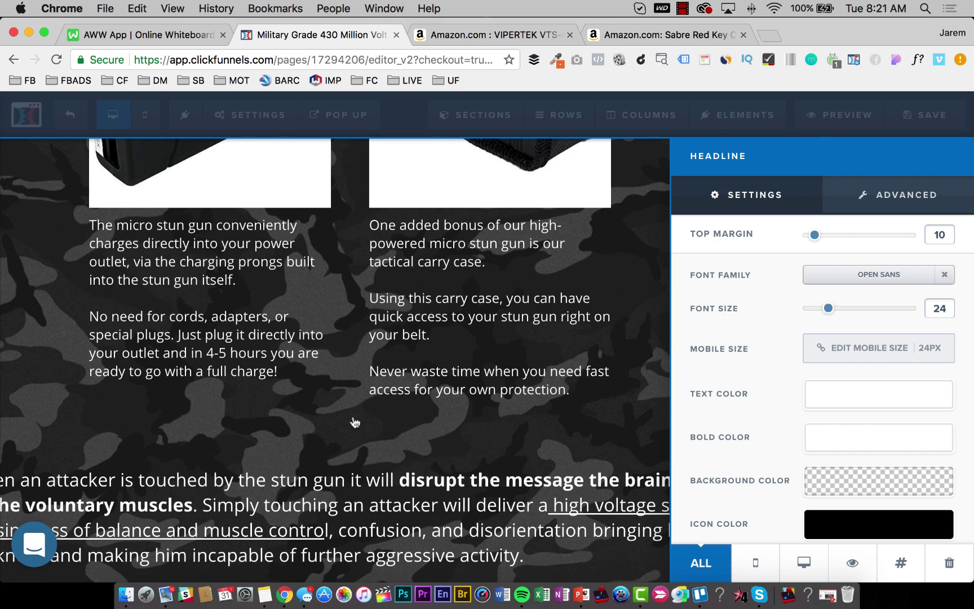
{"action": "left_click", "coordinate": [352, 422]}
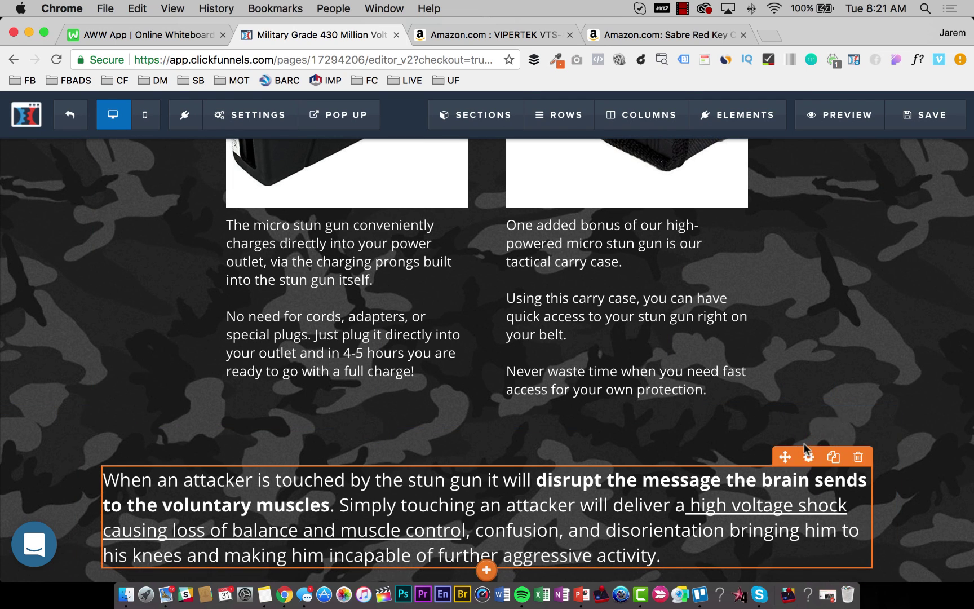
{"action": "left_click", "coordinate": [799, 418]}
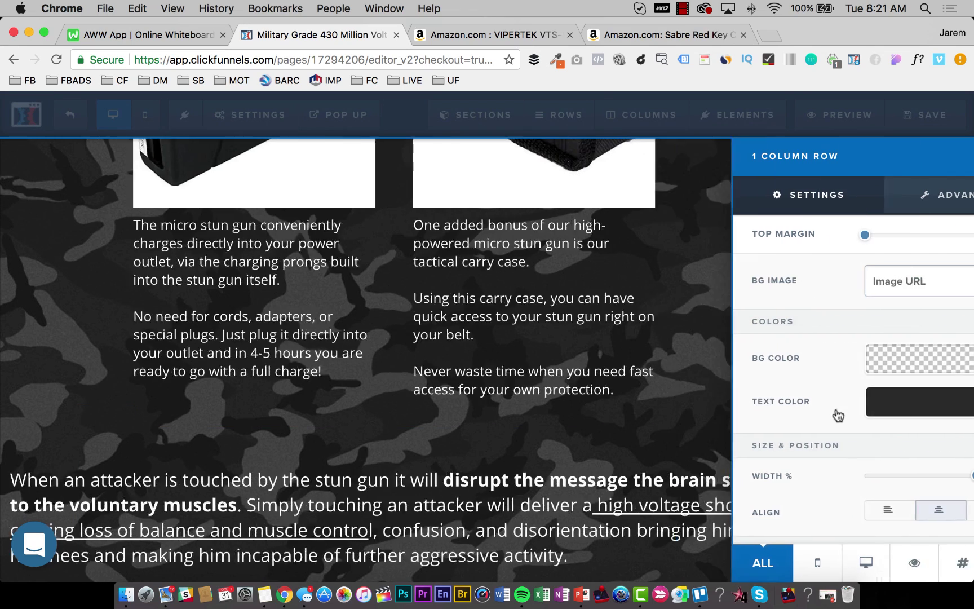
{"action": "scroll", "coordinate": [892, 439], "scroll_direction": "down", "scroll_amount": 5}
{"action": "left_click_drag", "start_coordinate": [846, 448], "coordinate": [766, 450]}
{"action": "left_click", "coordinate": [463, 400]}
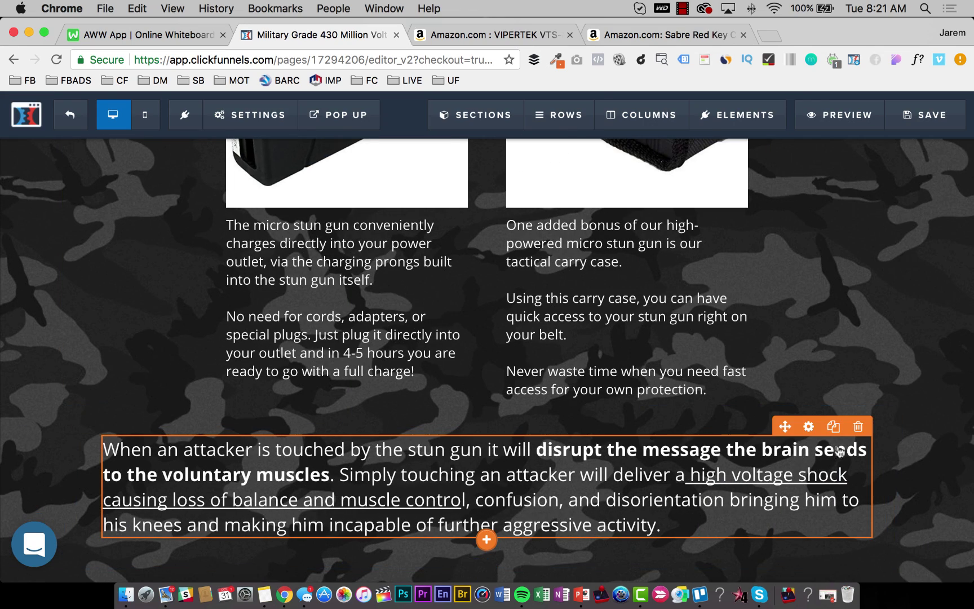
Reduce the row's bottom padding to 15 and bring the top padding to 15.
{"action": "left_click", "coordinate": [799, 417]}
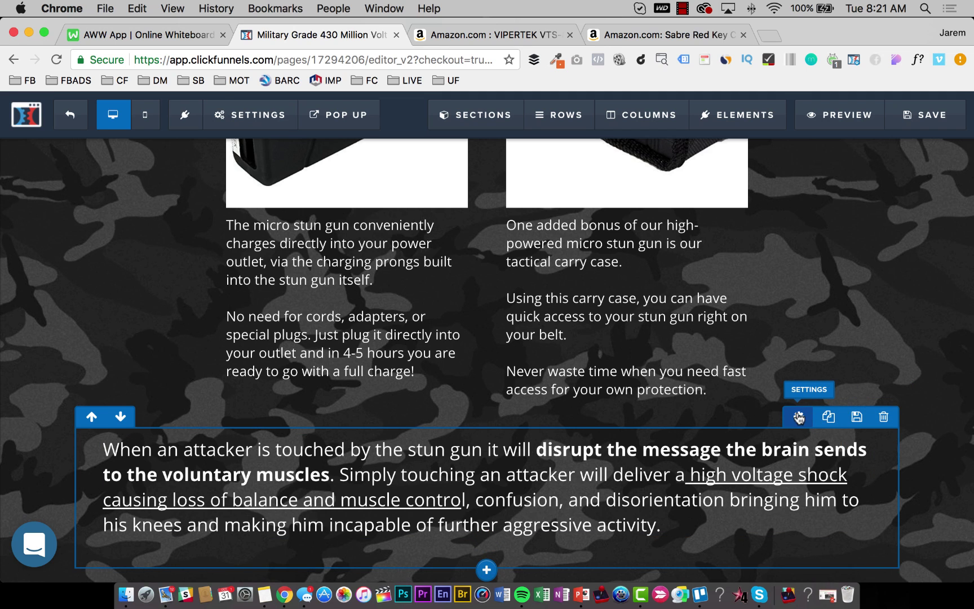
{"action": "scroll", "coordinate": [868, 468], "scroll_direction": "down", "scroll_amount": 4}
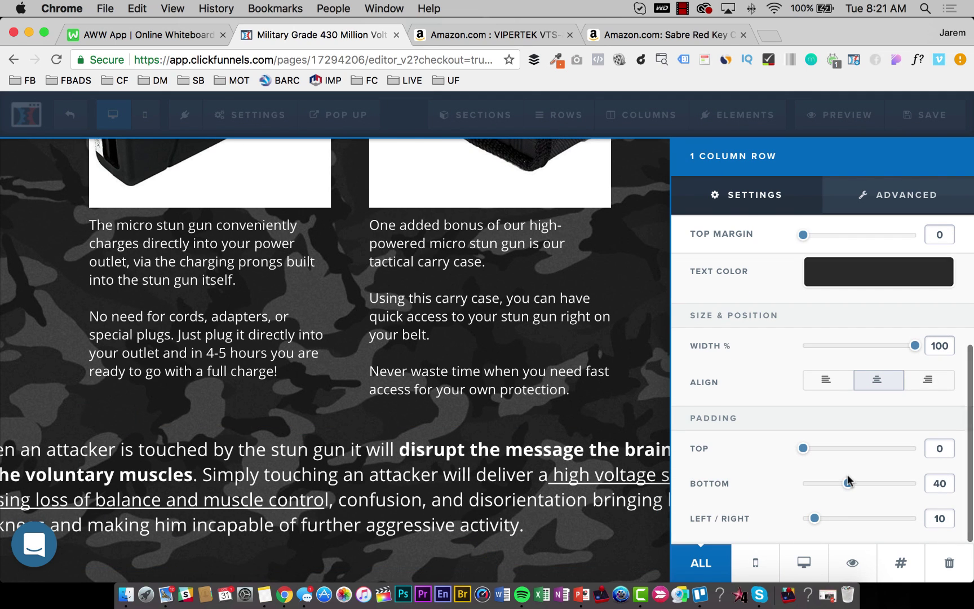
{"action": "left_click_drag", "start_coordinate": [848, 483], "coordinate": [821, 486]}
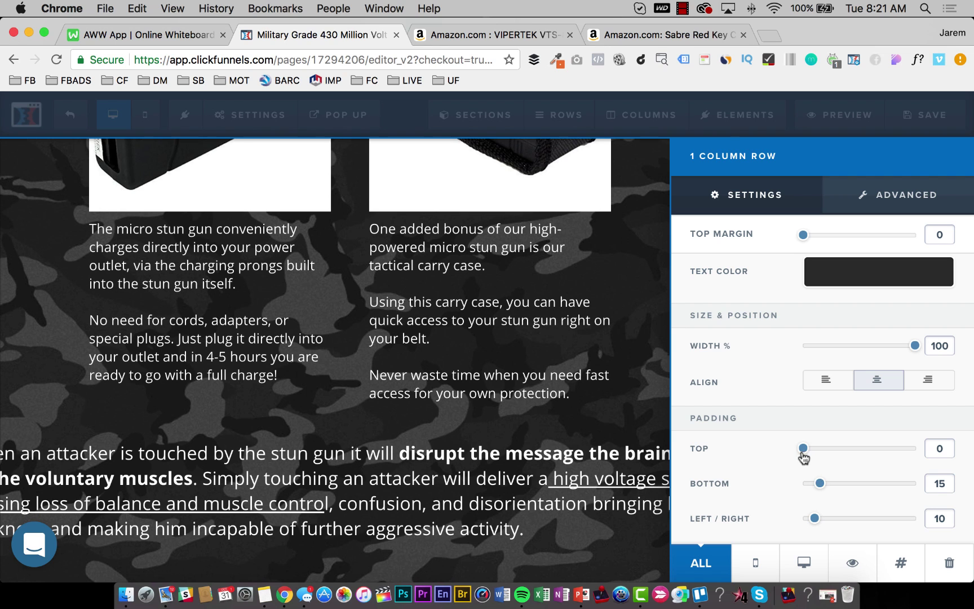
{"action": "left_click_drag", "start_coordinate": [804, 450], "coordinate": [823, 449]}
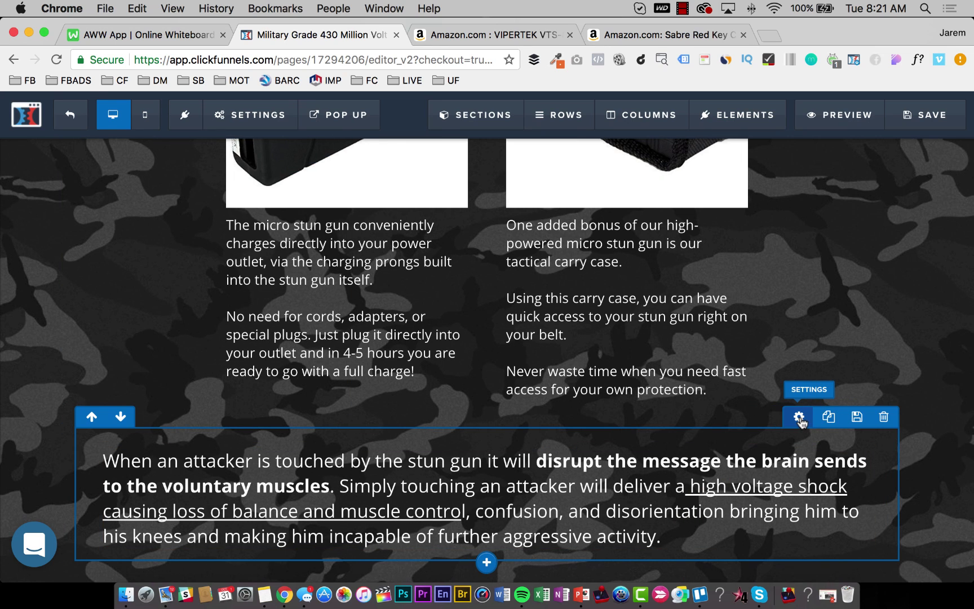
{"action": "left_click", "coordinate": [799, 417]}
Give the attacker paragraph's row a solid, fully opaque #9e9e9e grey background.
{"action": "left_click", "coordinate": [841, 359]}
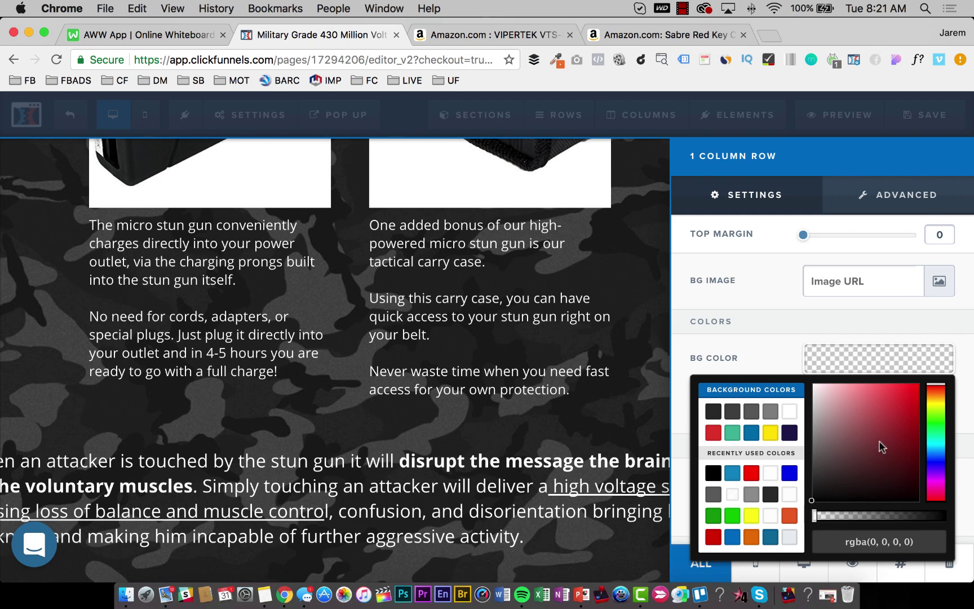
{"action": "left_click_drag", "start_coordinate": [879, 446], "coordinate": [808, 451]}
{"action": "left_click_drag", "start_coordinate": [801, 489], "coordinate": [798, 427]}
{"action": "left_click_drag", "start_coordinate": [942, 516], "coordinate": [964, 522]}
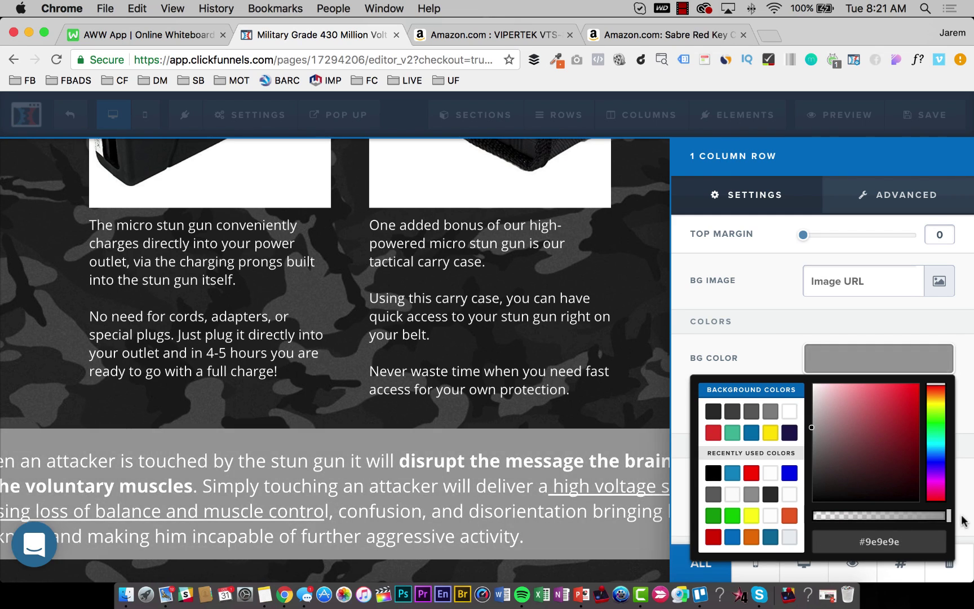
{"action": "left_click", "coordinate": [420, 390]}
Make the attacker paragraph's bold and main text black, then save the order page.
{"action": "left_click", "coordinate": [627, 481]}
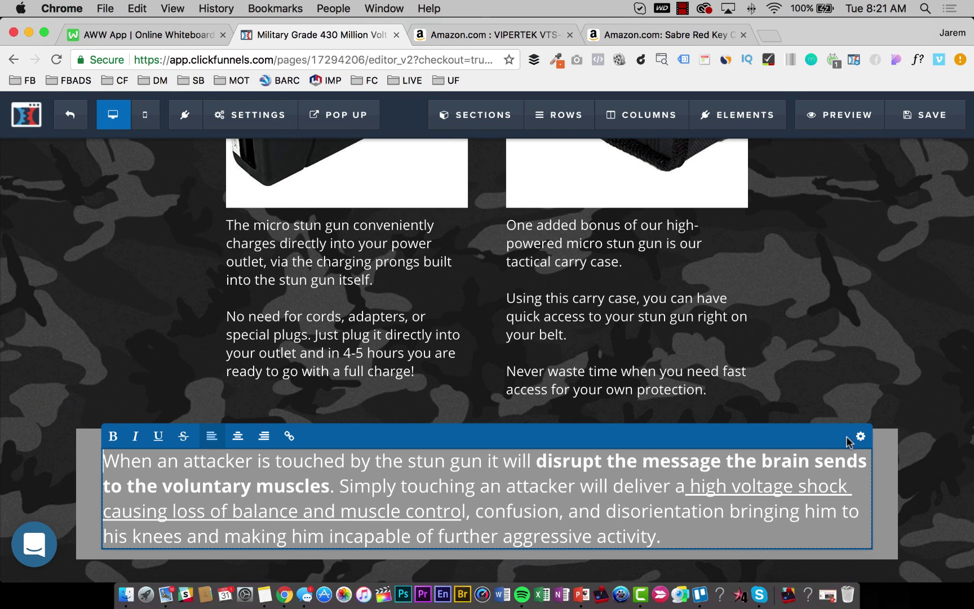
{"action": "left_click", "coordinate": [860, 437]}
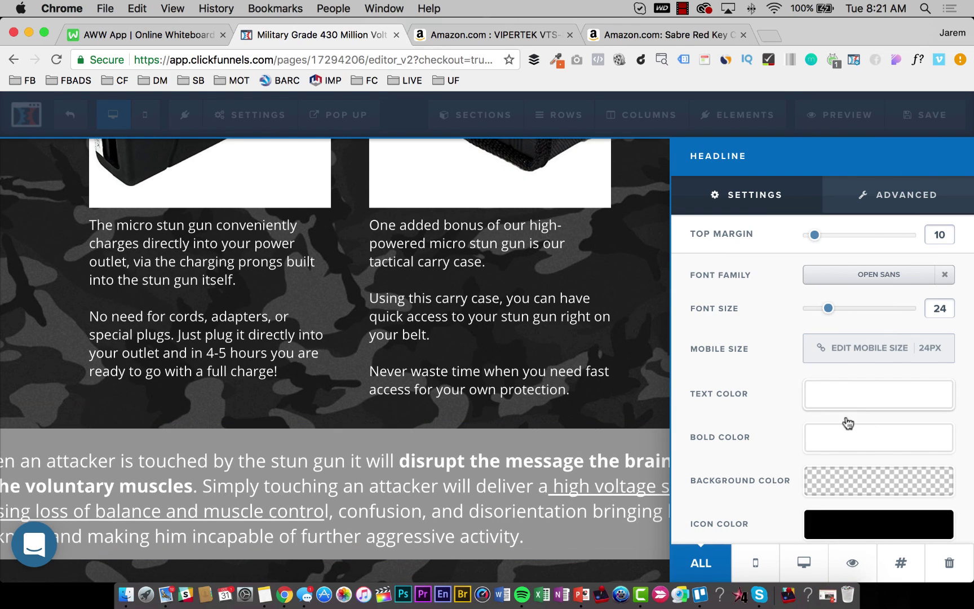
{"action": "left_click", "coordinate": [838, 446]}
{"action": "left_click_drag", "start_coordinate": [844, 339], "coordinate": [788, 374]}
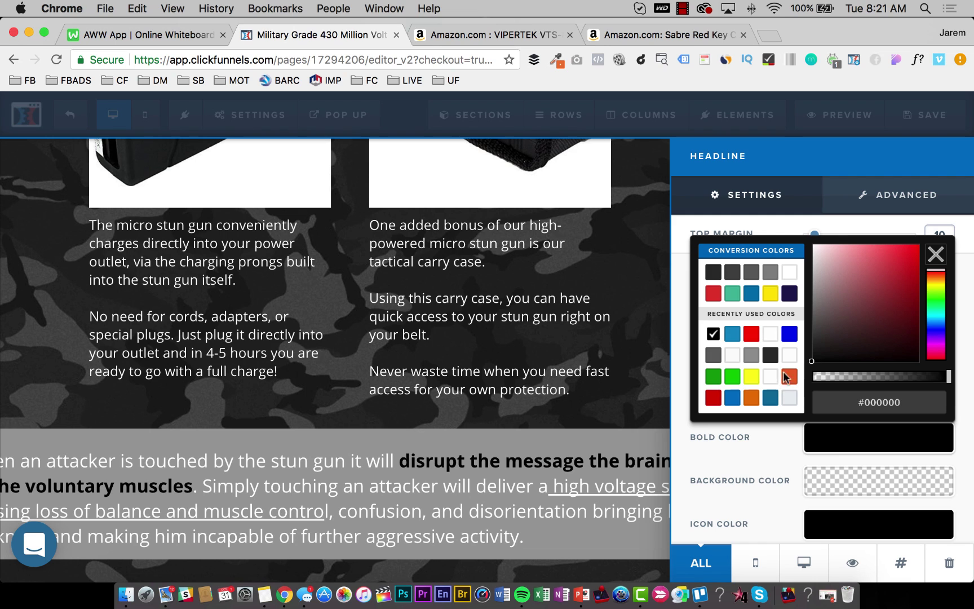
{"action": "left_click", "coordinate": [775, 452]}
{"action": "left_click", "coordinate": [827, 397]}
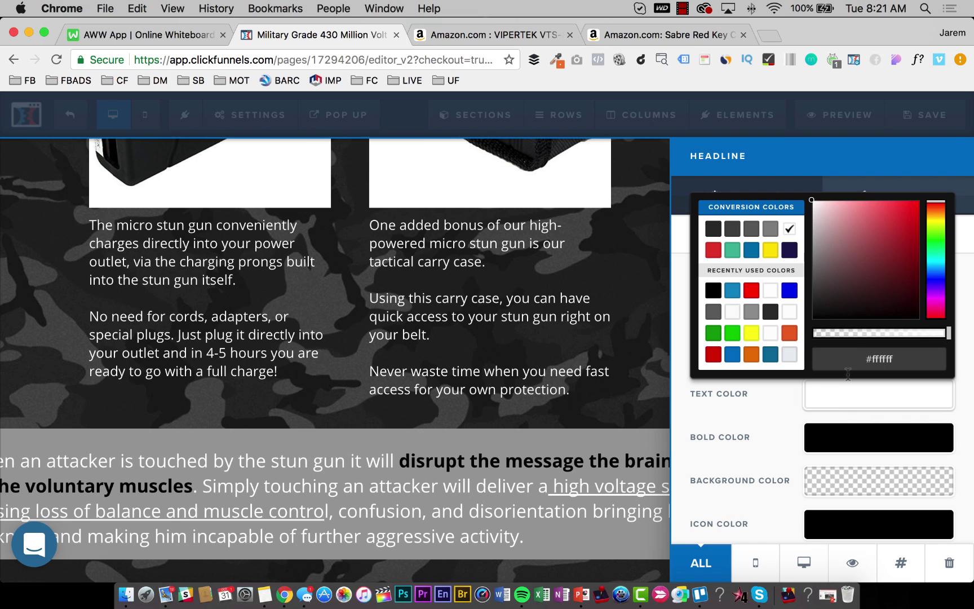
{"action": "left_click", "coordinate": [835, 315]}
{"action": "left_click", "coordinate": [561, 381]}
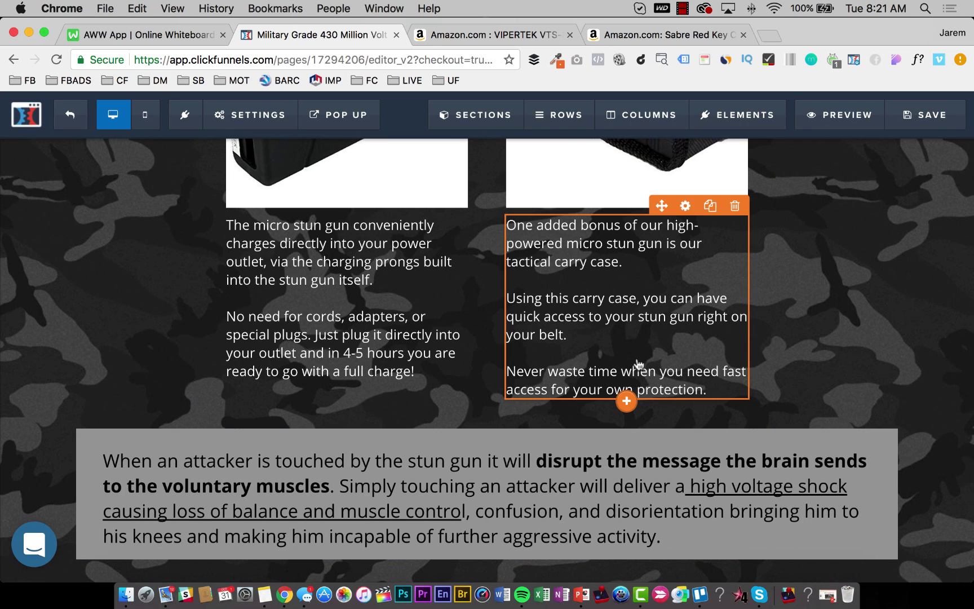
{"action": "left_click", "coordinate": [925, 122]}
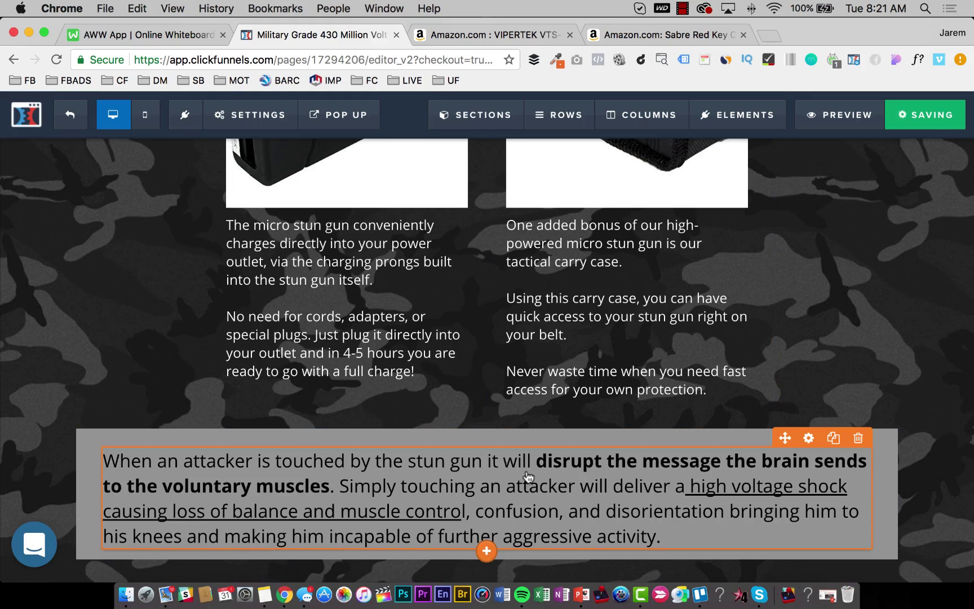
Switch to the Amazon VIPERTEK VTS-881 listing with its product description in view.
{"action": "scroll", "coordinate": [564, 310], "scroll_direction": "up", "scroll_amount": 10}
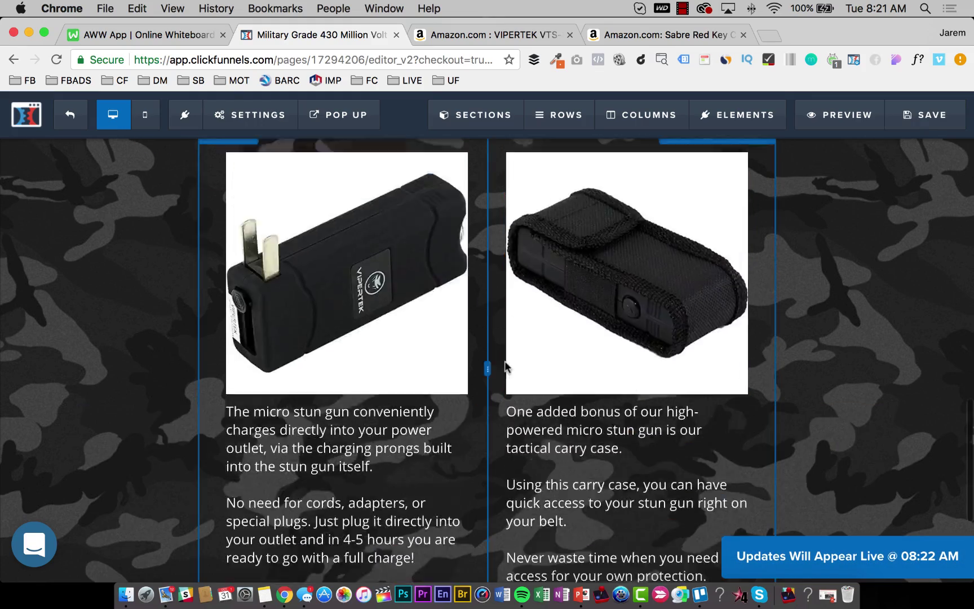
{"action": "scroll", "coordinate": [509, 364], "scroll_direction": "up", "scroll_amount": 4}
{"action": "scroll", "coordinate": [510, 362], "scroll_direction": "down", "scroll_amount": 6}
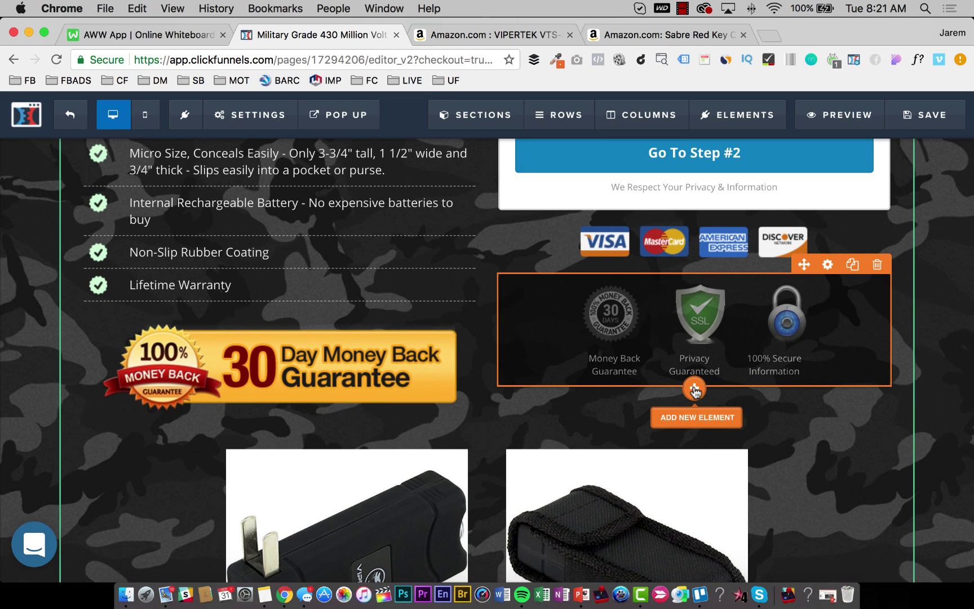
{"action": "left_click", "coordinate": [468, 31]}
{"action": "left_click", "coordinate": [673, 383]}
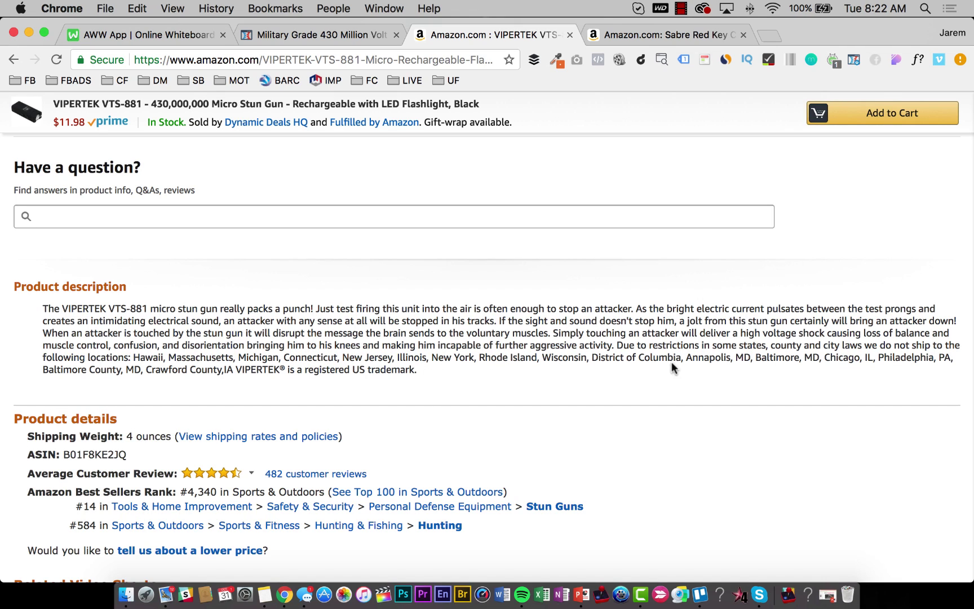
Select the VIPERTEK description's shipping restrictions sentence, then return to the ClickFunnels editor.
{"action": "scroll", "coordinate": [496, 369], "scroll_direction": "down", "scroll_amount": 1}
{"action": "left_click_drag", "start_coordinate": [431, 366], "coordinate": [502, 342]}
{"action": "left_click", "coordinate": [472, 371]}
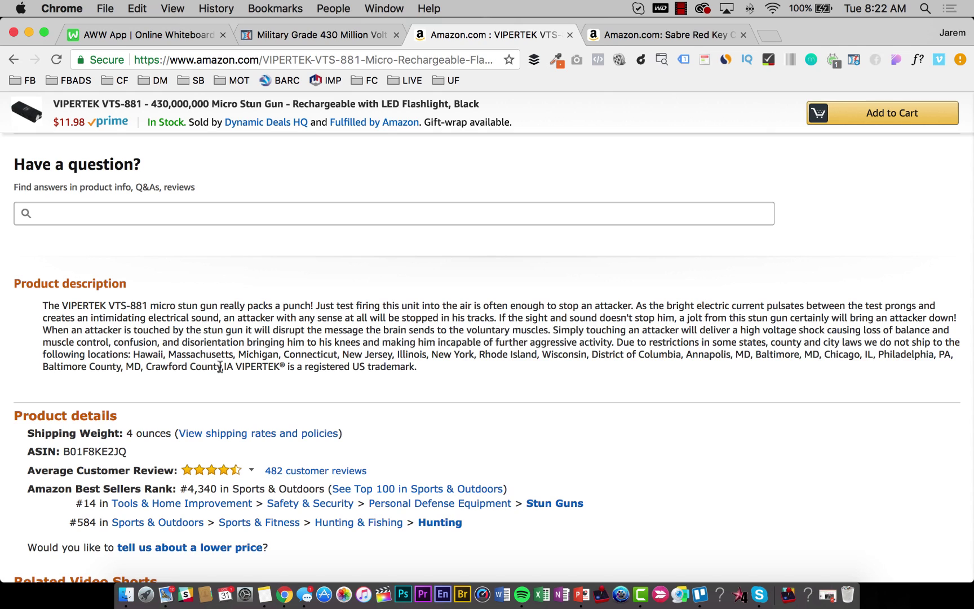
{"action": "left_click_drag", "start_coordinate": [220, 367], "coordinate": [524, 375]}
{"action": "double_click", "coordinate": [292, 367]}
{"action": "left_click_drag", "start_coordinate": [228, 367], "coordinate": [583, 342]}
{"action": "left_click_drag", "start_coordinate": [313, 369], "coordinate": [309, 370]}
{"action": "left_click_drag", "start_coordinate": [232, 368], "coordinate": [619, 345]}
{"action": "key", "text": "super+c"}
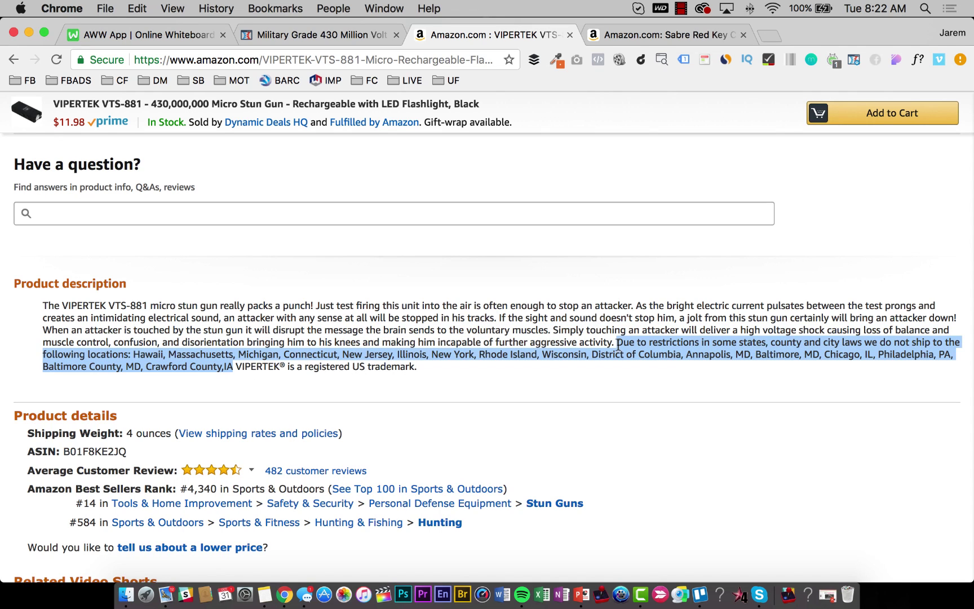
{"action": "left_click", "coordinate": [629, 35]}
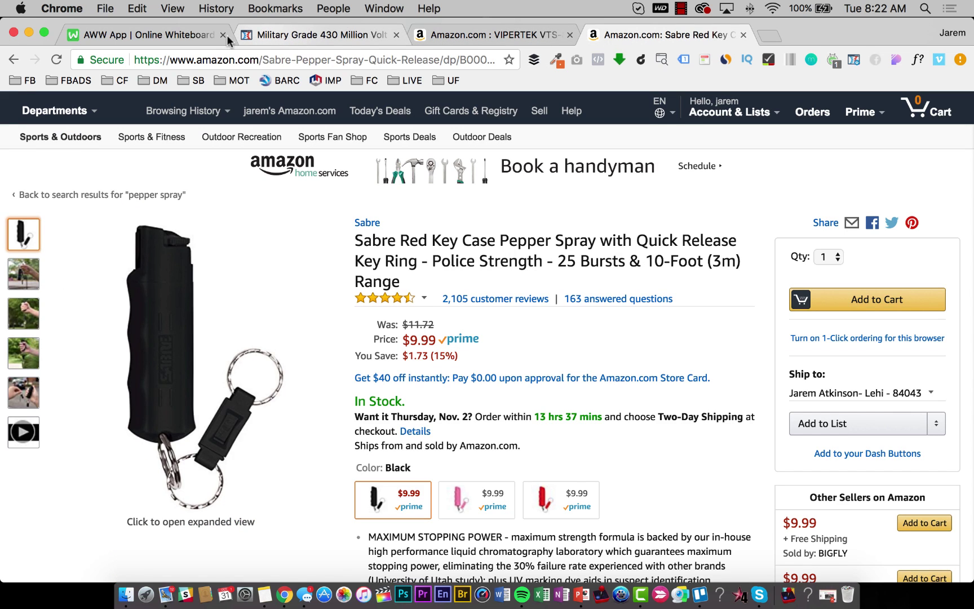
{"action": "left_click", "coordinate": [228, 35]}
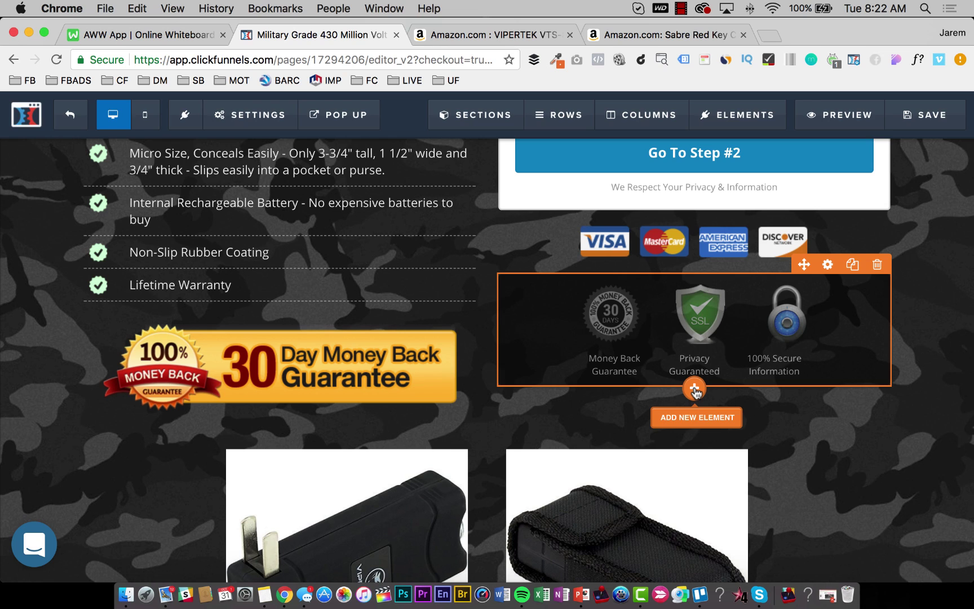
Add a Sub-Headline element below the trust badges with white text colour.
{"action": "left_click", "coordinate": [695, 390]}
{"action": "left_click", "coordinate": [913, 185]}
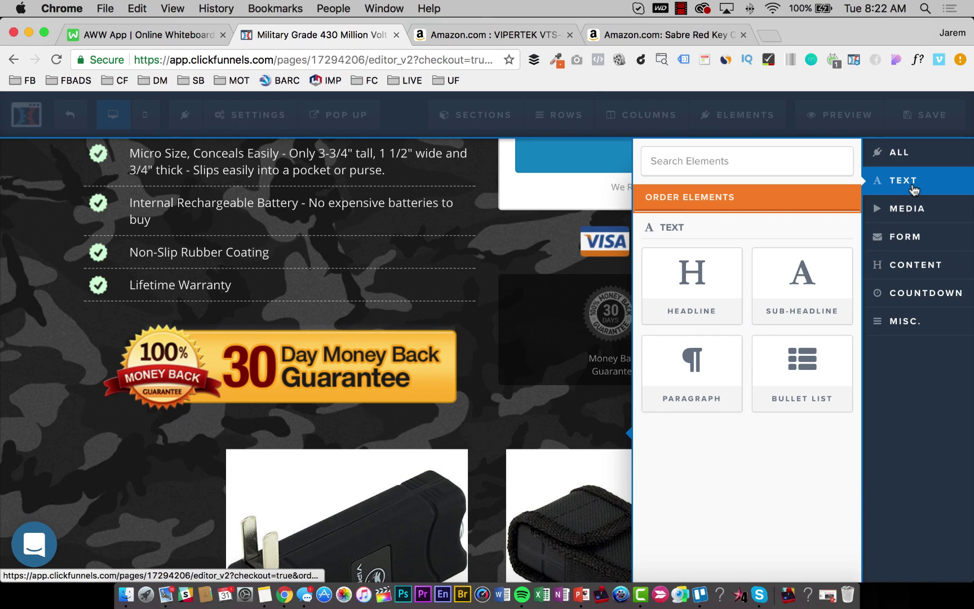
{"action": "left_click_drag", "start_coordinate": [780, 283], "coordinate": [662, 404]}
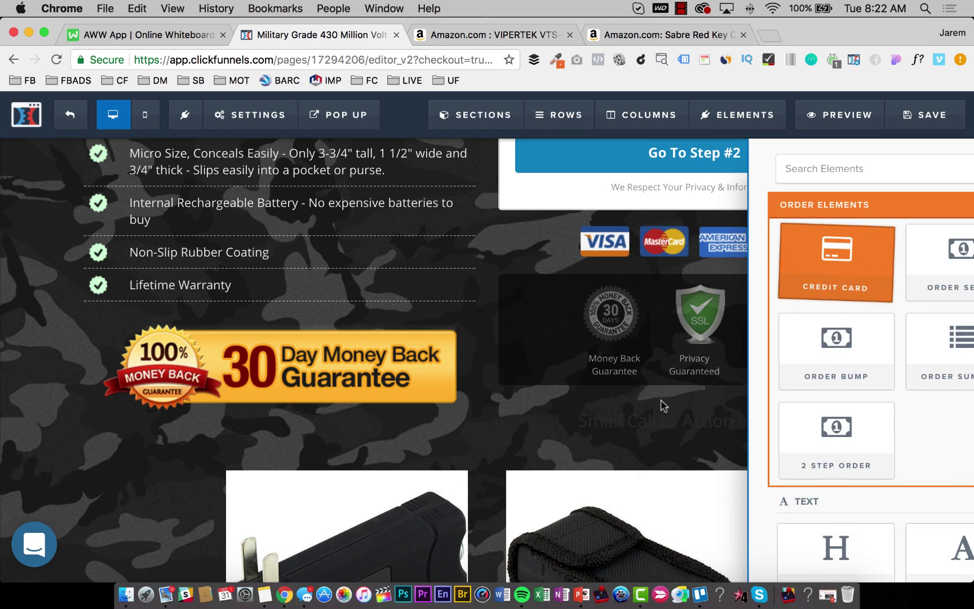
{"action": "double_click", "coordinate": [642, 421]}
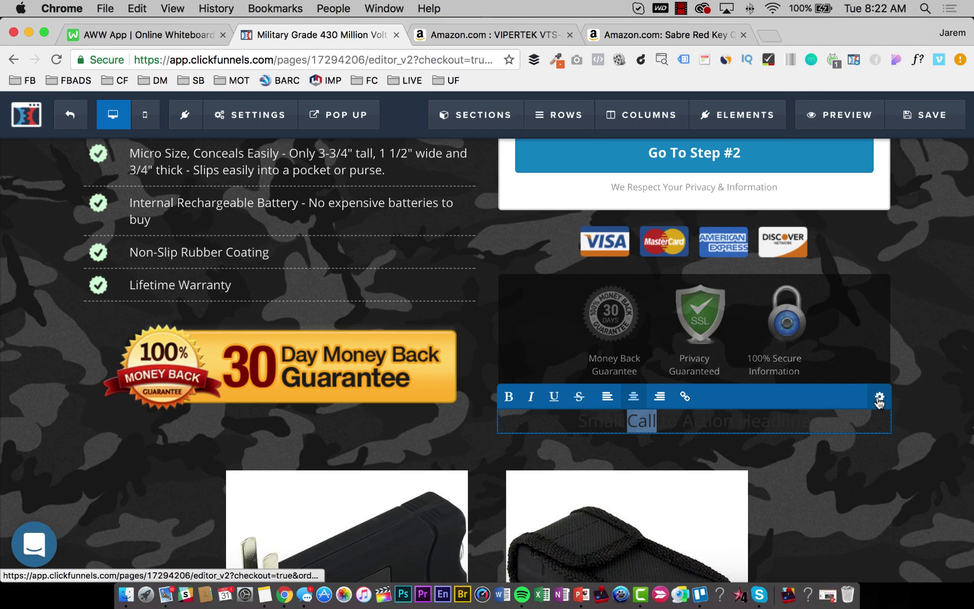
{"action": "left_click", "coordinate": [880, 399]}
{"action": "left_click", "coordinate": [852, 401]}
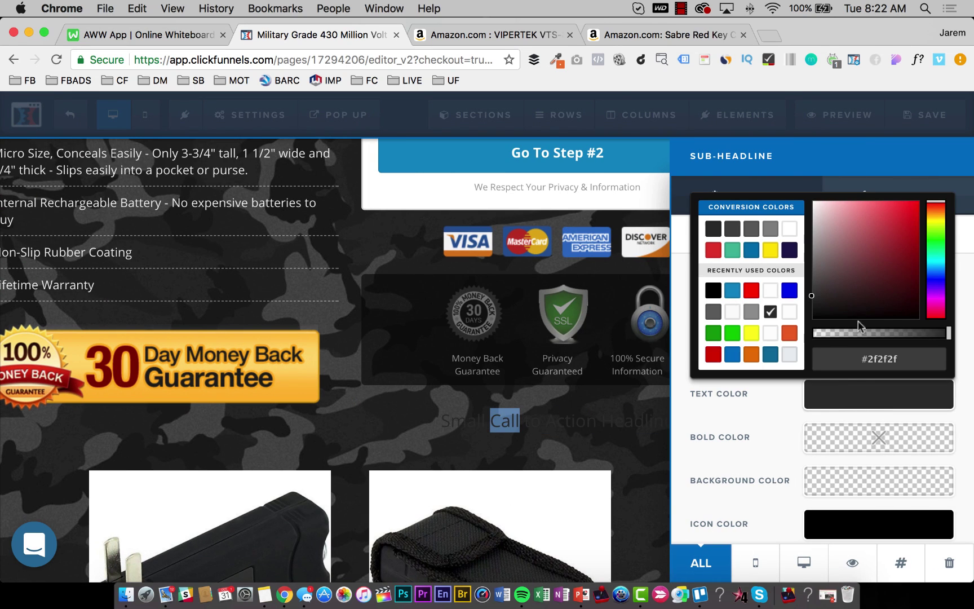
{"action": "left_click", "coordinate": [821, 214]}
{"action": "left_click", "coordinate": [789, 228]}
{"action": "left_click", "coordinate": [511, 420]}
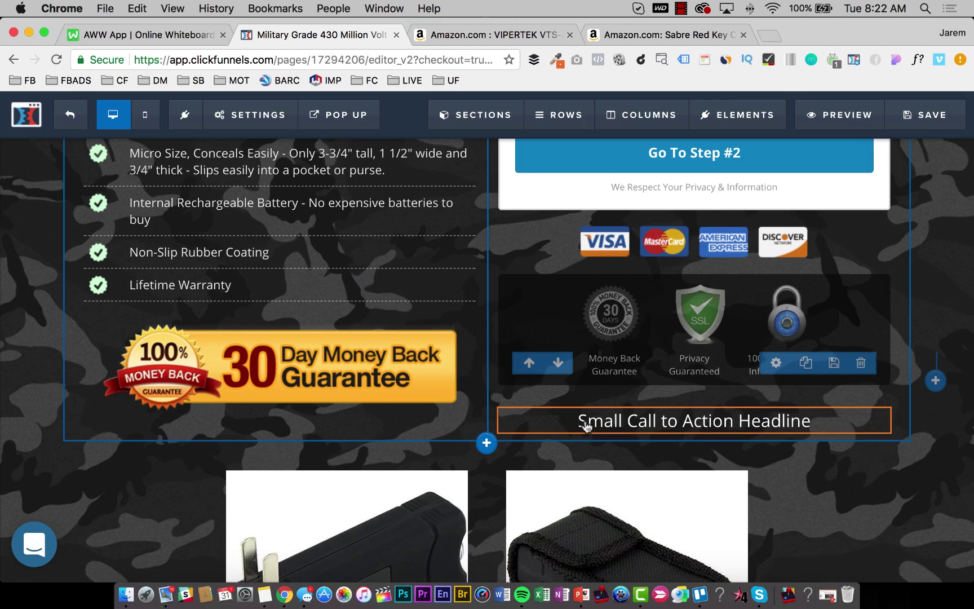
Replace the sub-headline's placeholder text with the pasted shipping-restrictions paragraph.
{"action": "triple_click", "coordinate": [586, 425]}
{"action": "key", "text": "super+v"}
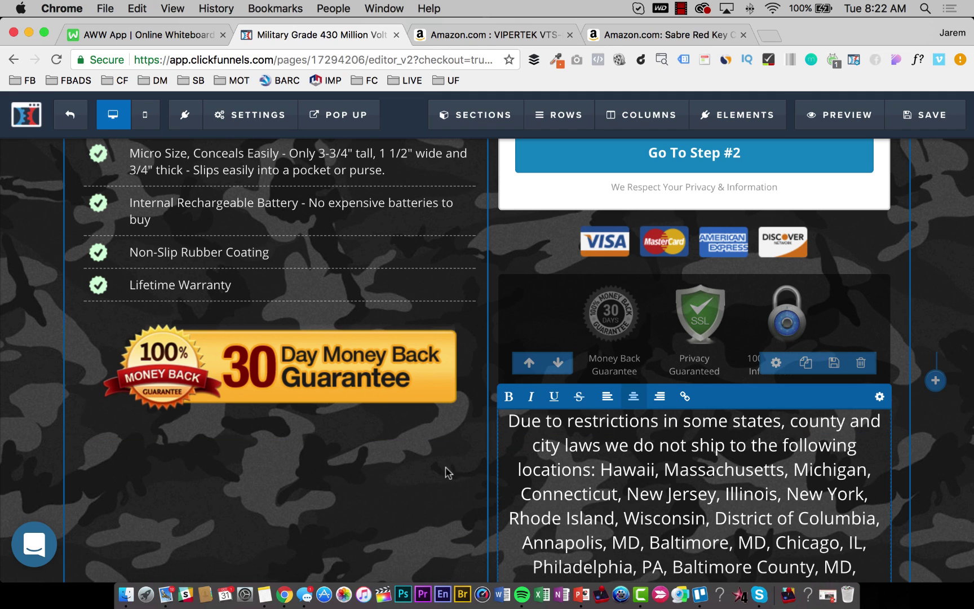
{"action": "left_click", "coordinate": [449, 473]}
{"action": "scroll", "coordinate": [632, 383], "scroll_direction": "down", "scroll_amount": 3}
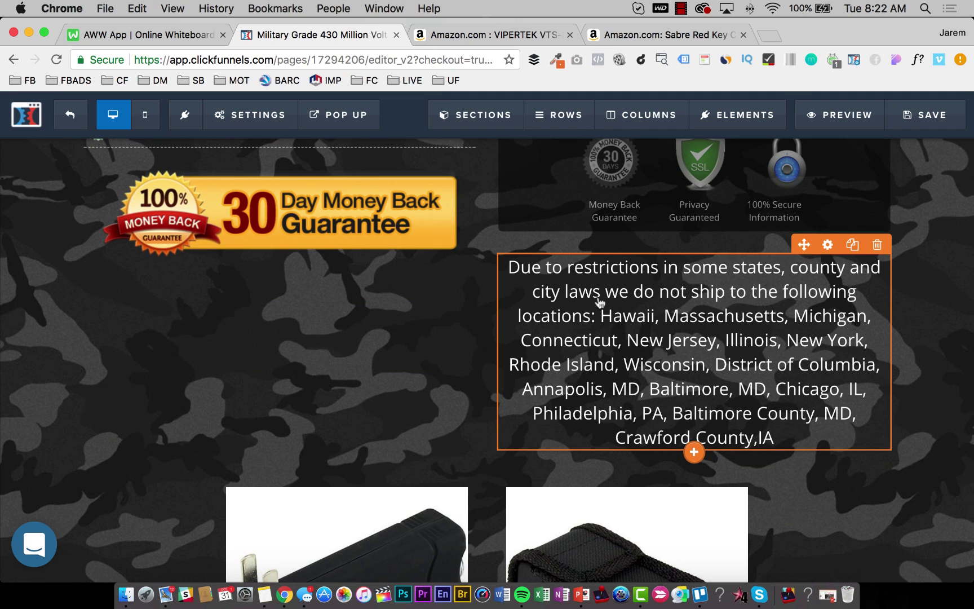
{"action": "left_click", "coordinate": [696, 292]}
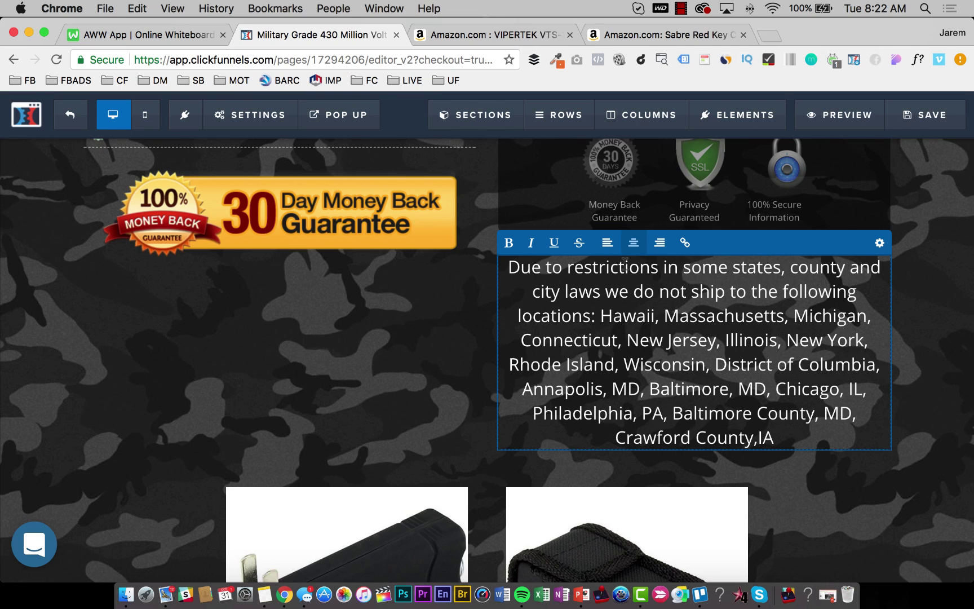
Replace the sub-headline with 'We are not responsible for the use of this product, nor the legality of it within any specific city, county or state.'.
{"action": "left_click_drag", "start_coordinate": [681, 264], "coordinate": [715, 291]}
{"action": "left_click", "coordinate": [634, 291]}
{"action": "key", "text": "shift+Left"}
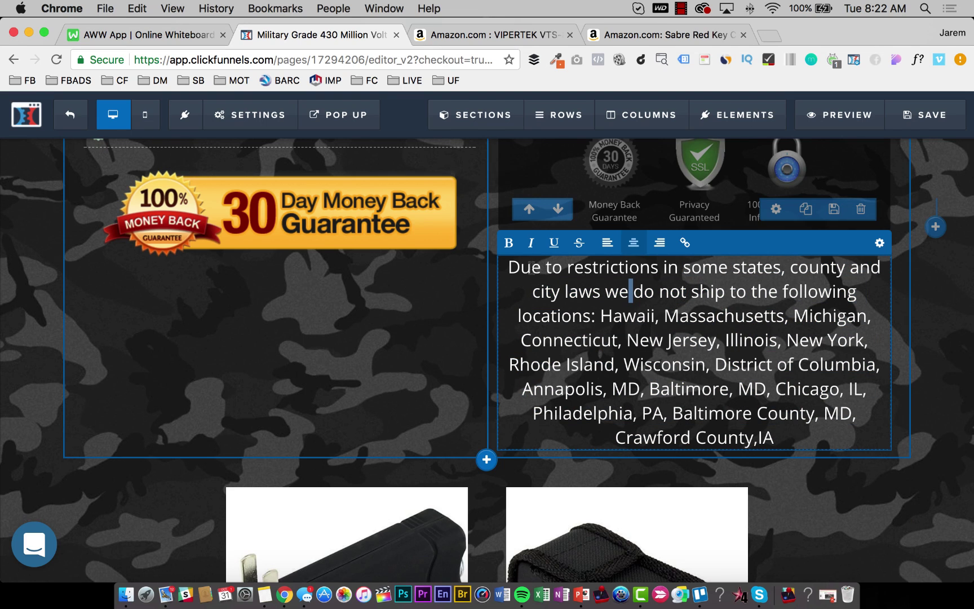
{"action": "key", "text": "super+a"}
{"action": "type", "text": "We ar"}
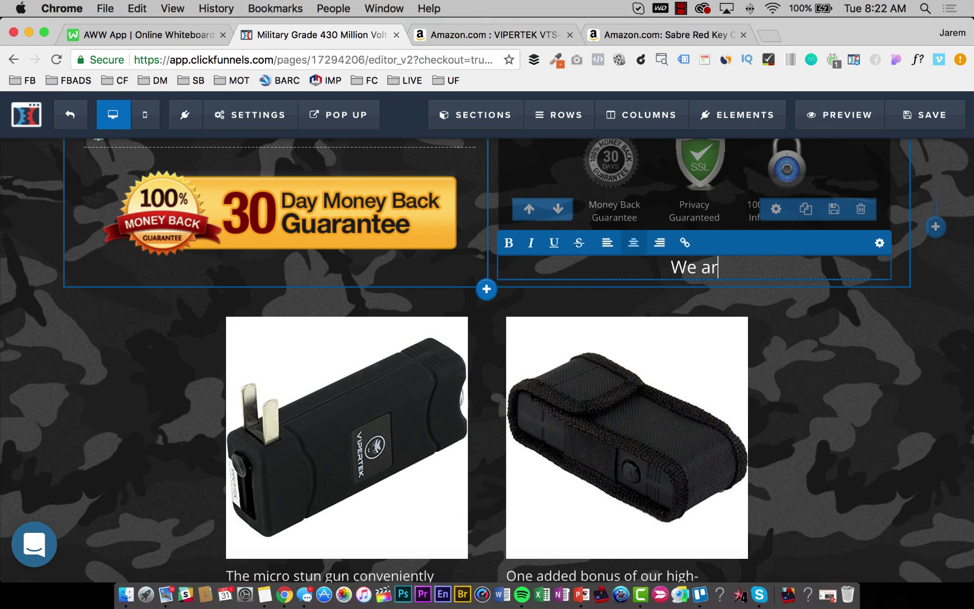
{"action": "type", "text": "e not responsi"}
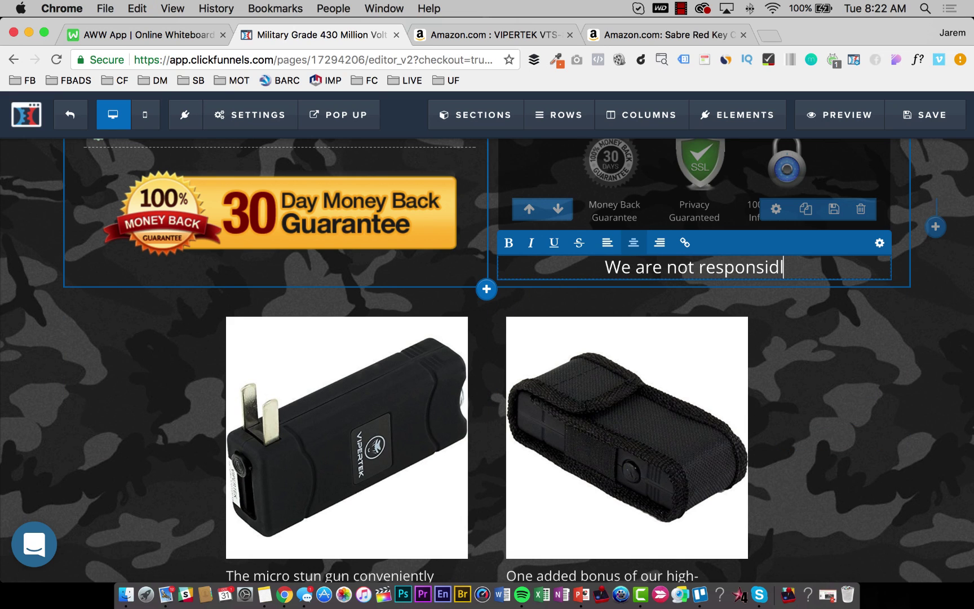
{"action": "type", "text": "ble f"}
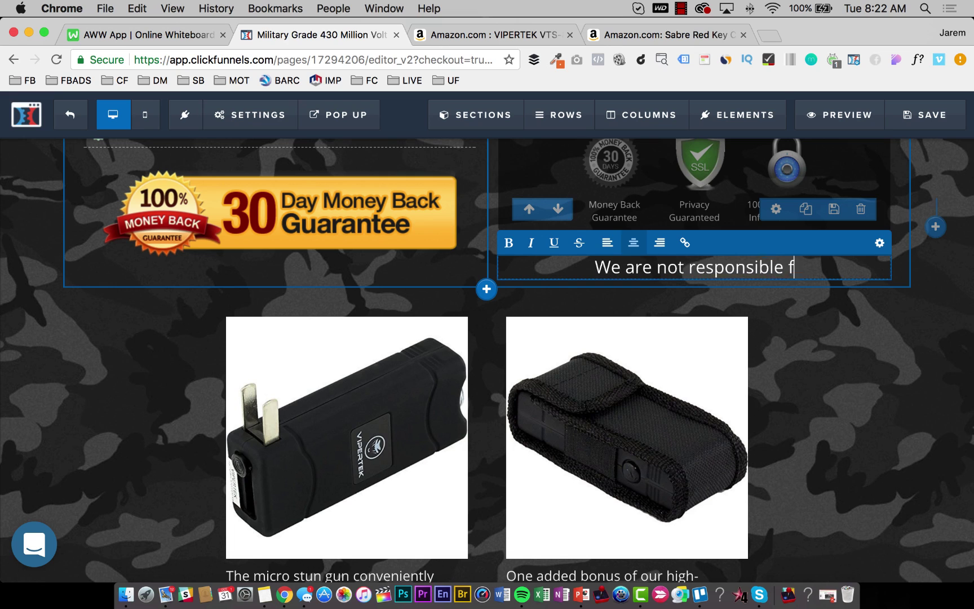
{"action": "type", "text": "or the use of th"}
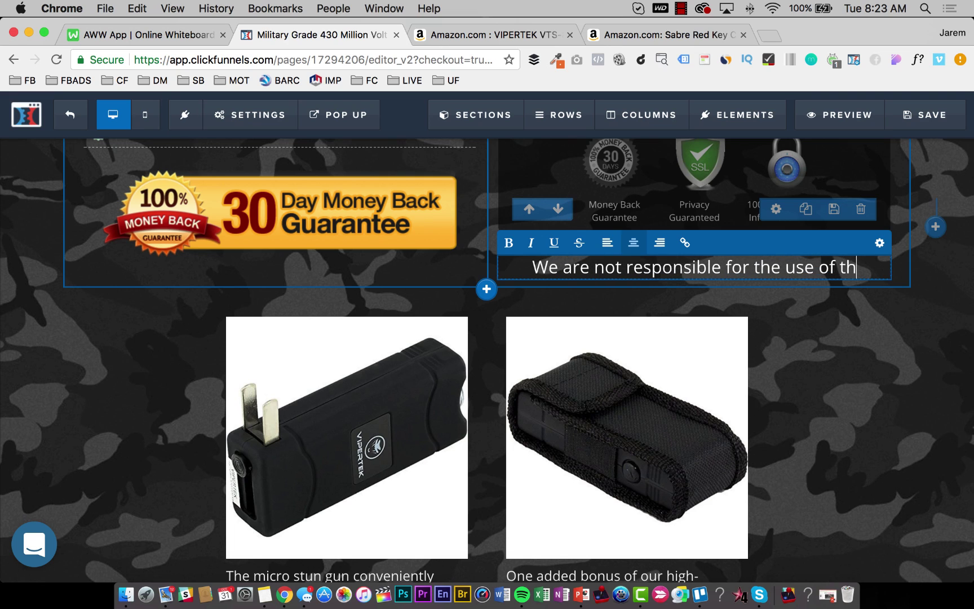
{"action": "type", "text": "is protec"}
{"action": "key", "text": "BackSpace"}
{"action": "key", "text": "BackSpace"}
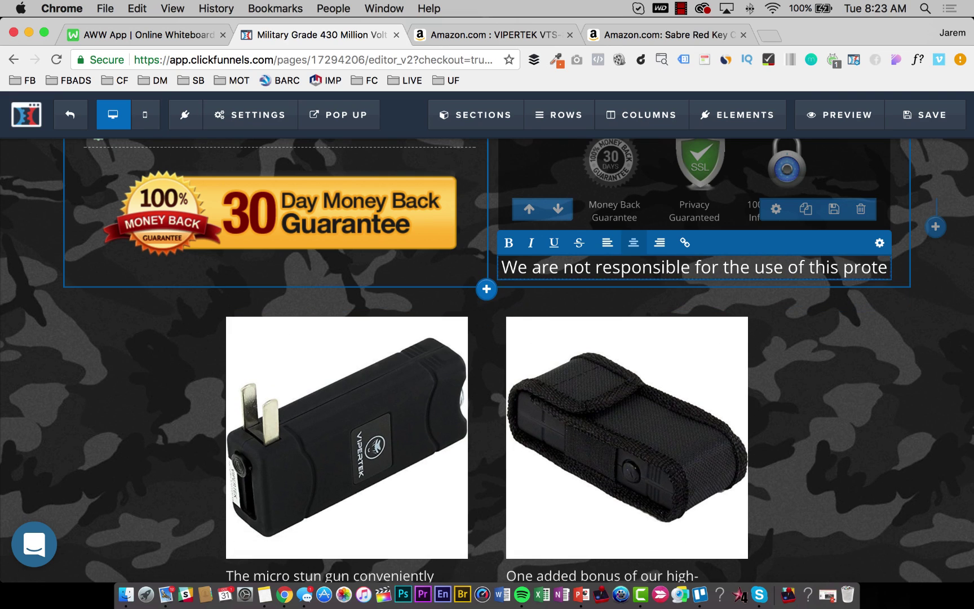
{"action": "key", "text": "BackSpace"}
{"action": "type", "text": "duct, no"}
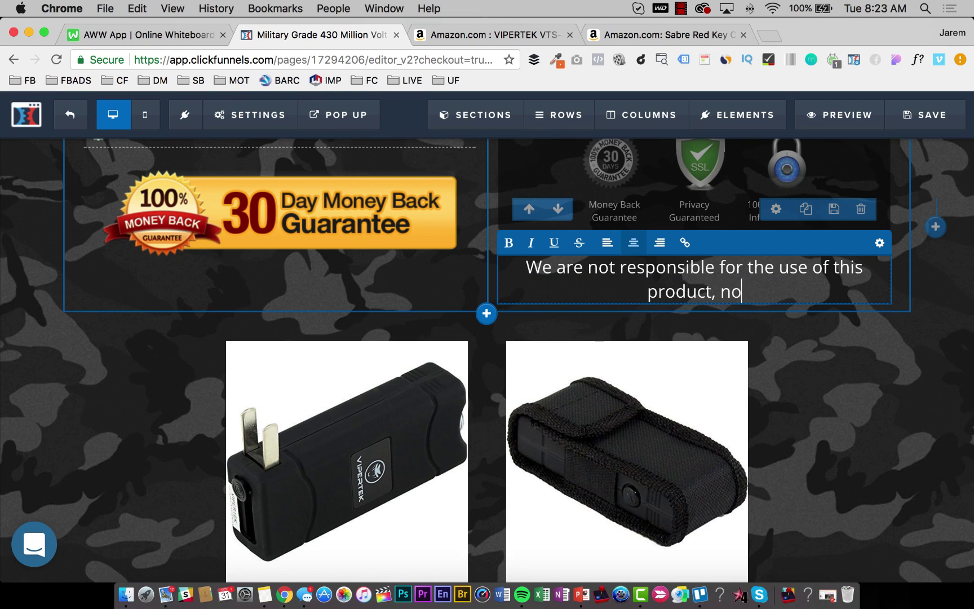
{"action": "type", "text": "r the legality "}
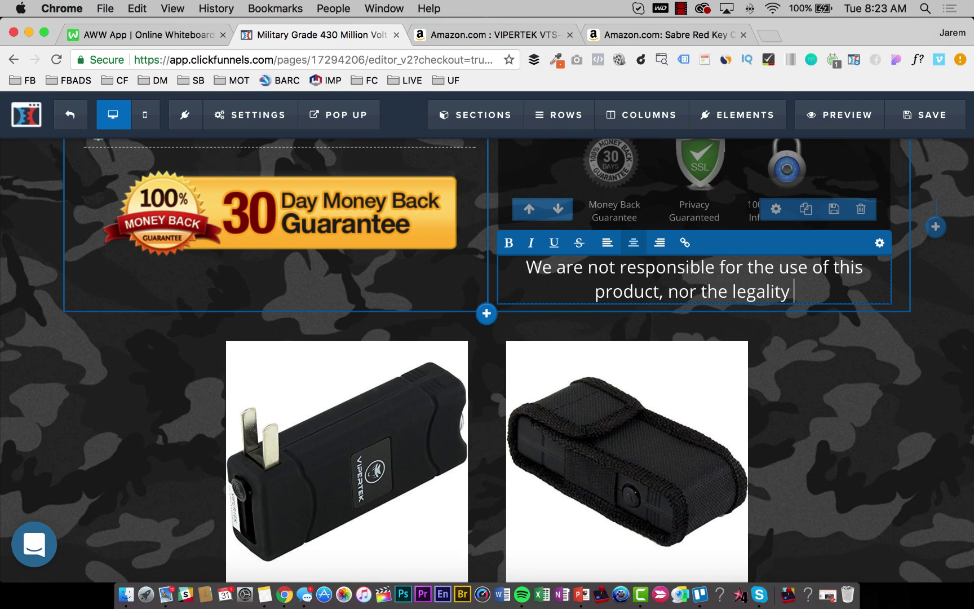
{"action": "type", "text": "of it within"}
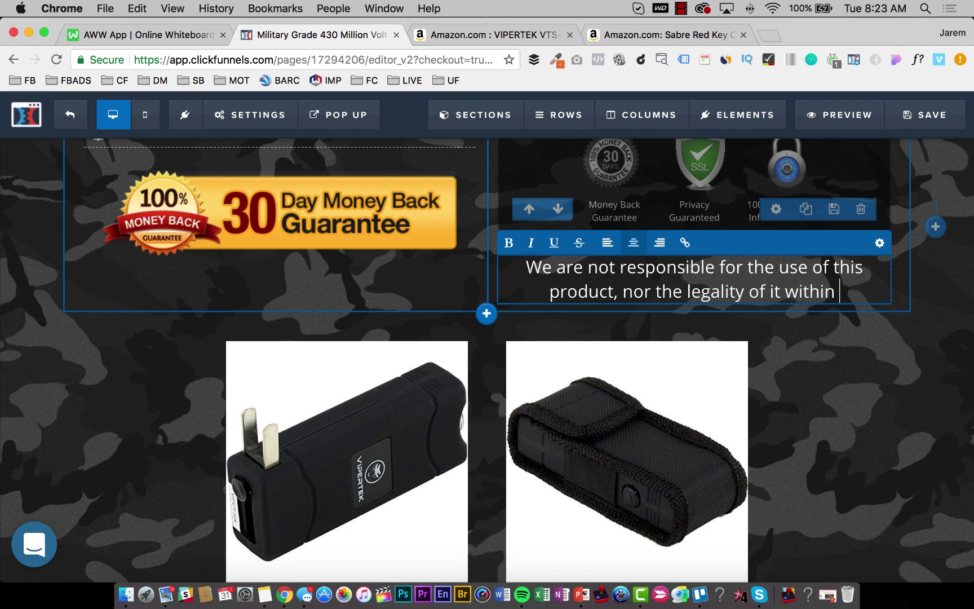
{"action": "type", "text": " any specific ci"}
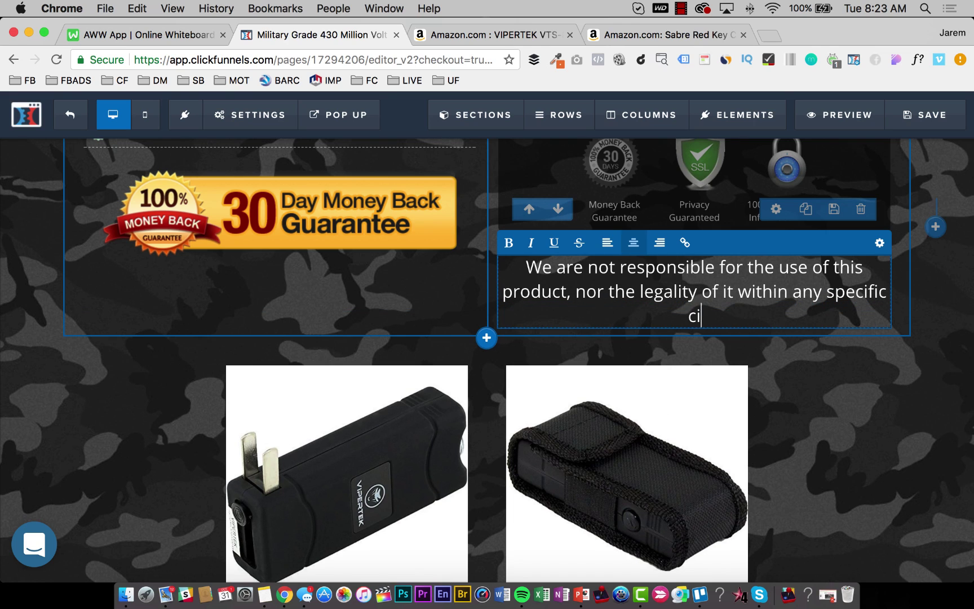
{"action": "type", "text": "ty, county o"}
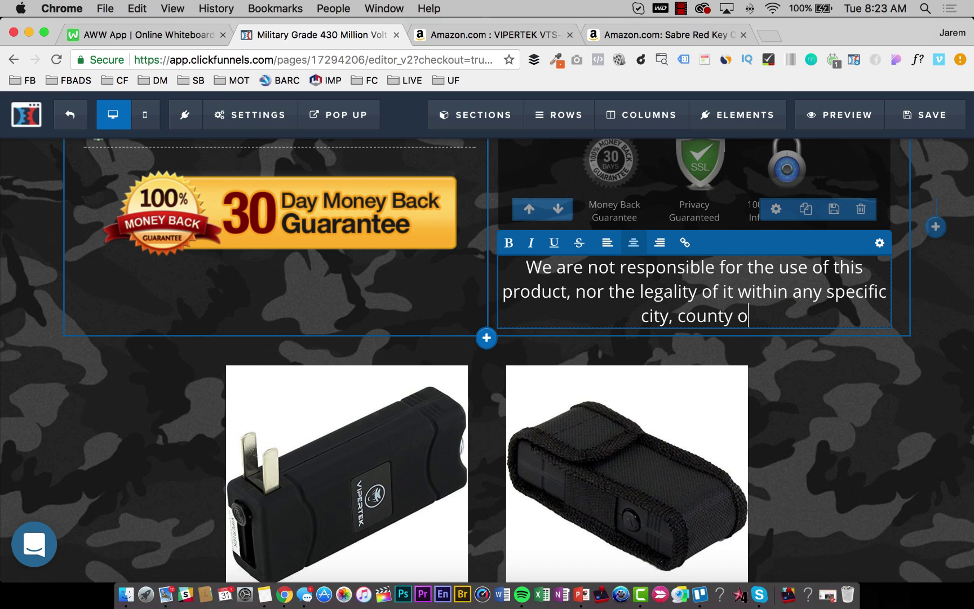
{"action": "type", "text": "r state."}
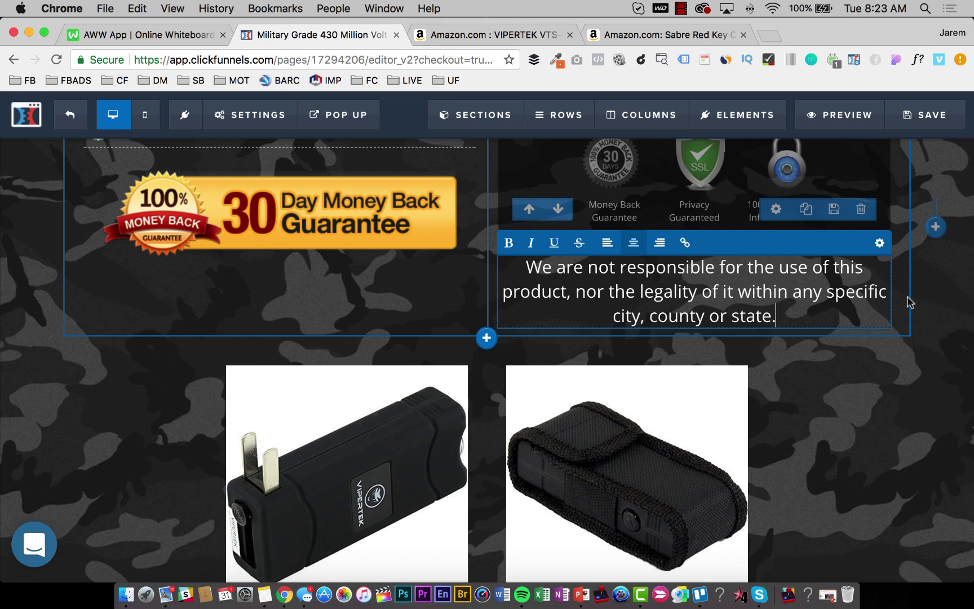
Change the disclaimer sub-headline's font size from 23 to 18.
{"action": "left_click", "coordinate": [880, 243]}
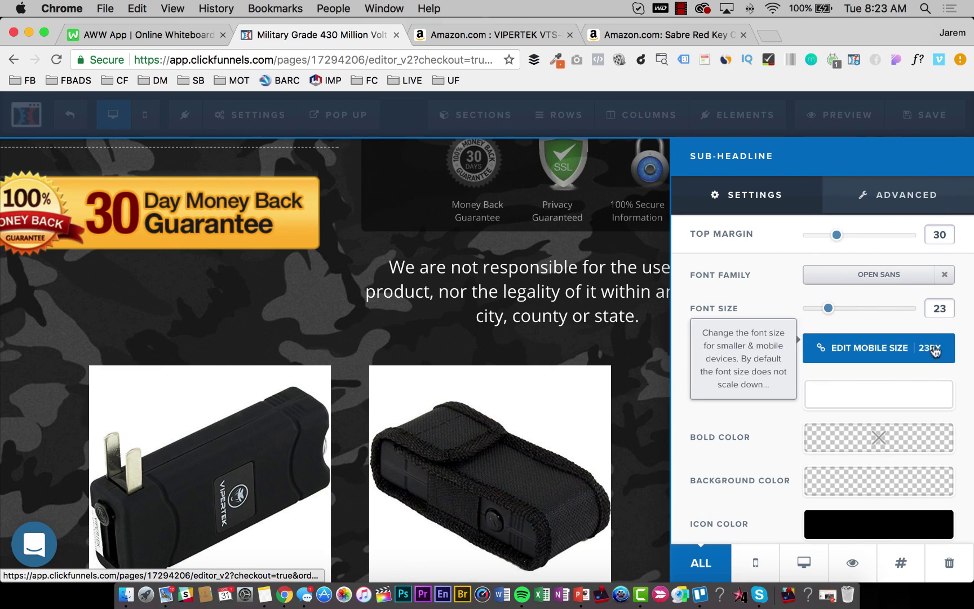
{"action": "double_click", "coordinate": [939, 308]}
{"action": "type", "text": "15"}
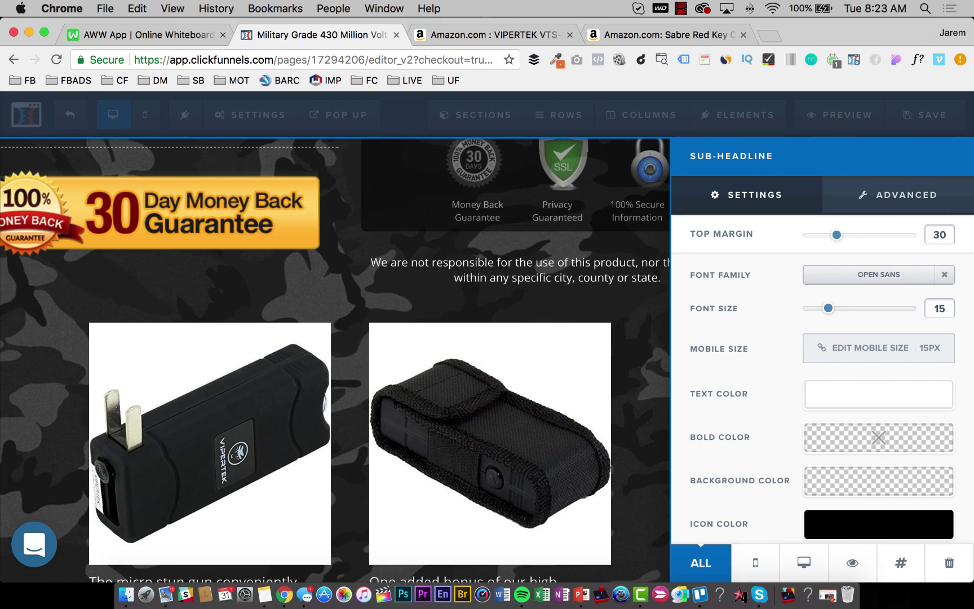
{"action": "key", "text": "BackSpace"}
{"action": "type", "text": "8"}
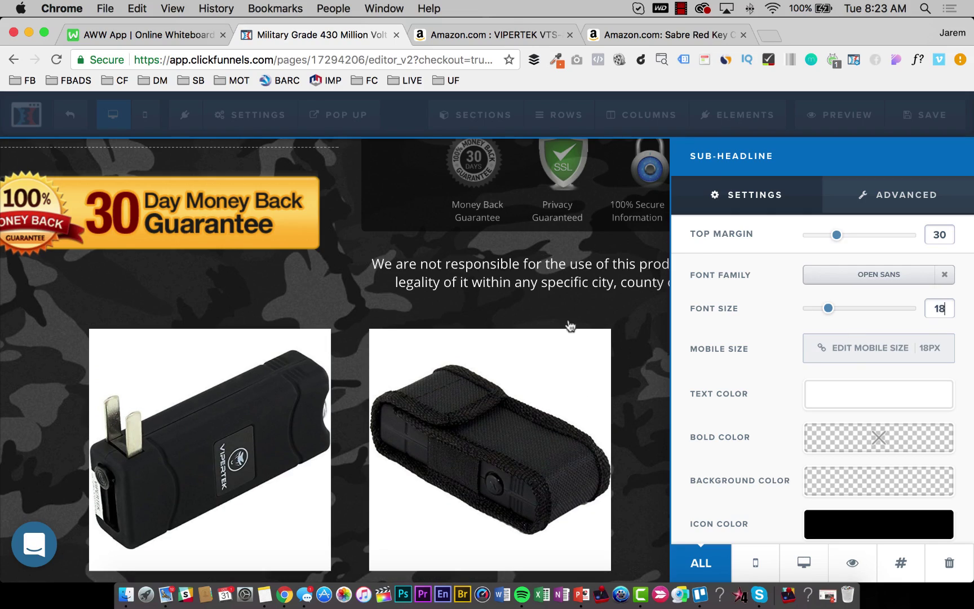
{"action": "left_click", "coordinate": [569, 326]}
Add ** before and after the liability disclaimer text, then save the order page.
{"action": "scroll", "coordinate": [821, 292], "scroll_direction": "up", "scroll_amount": 3}
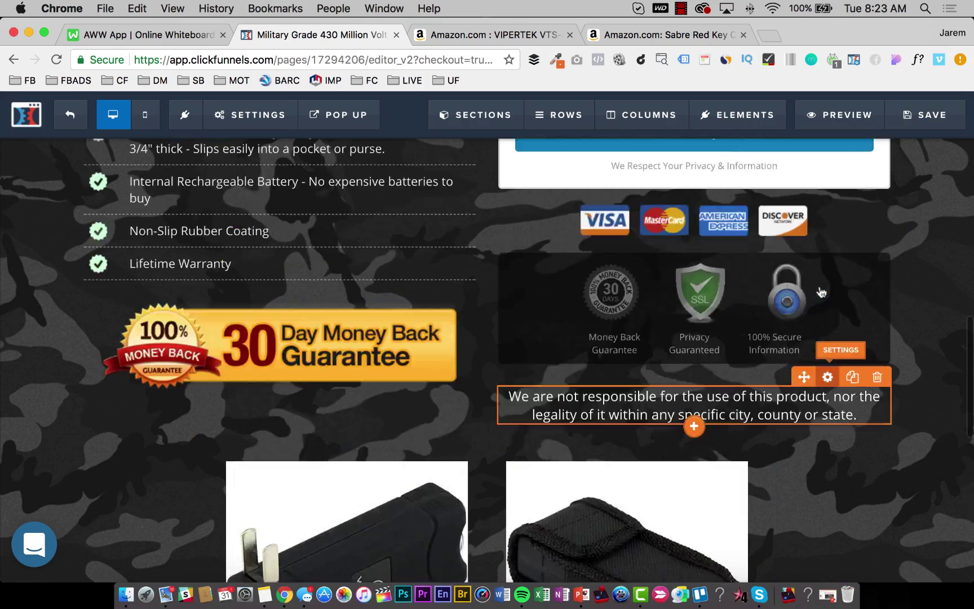
{"action": "scroll", "coordinate": [822, 292], "scroll_direction": "up", "scroll_amount": 10}
{"action": "scroll", "coordinate": [813, 294], "scroll_direction": "down", "scroll_amount": 10}
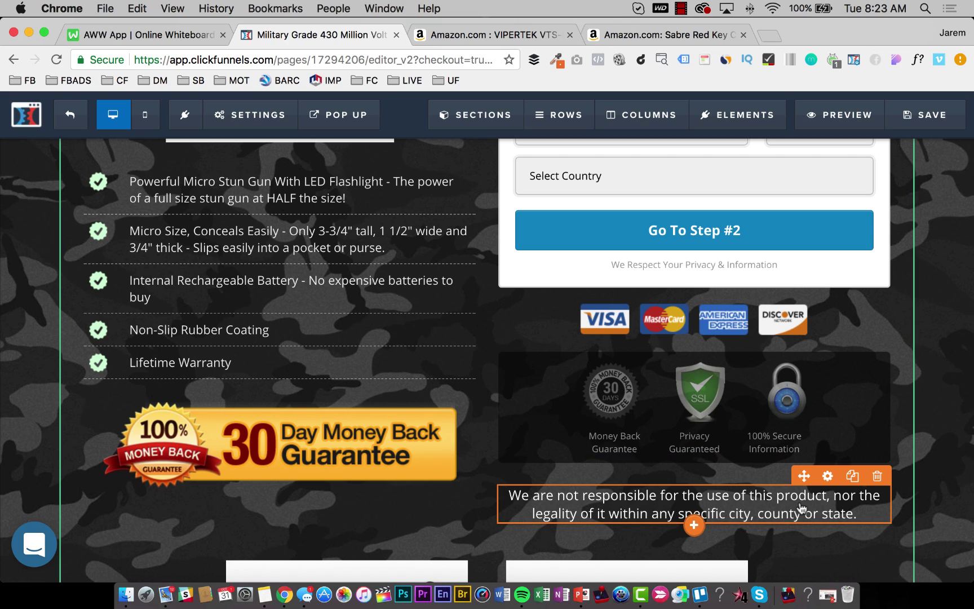
{"action": "left_click", "coordinate": [550, 497]}
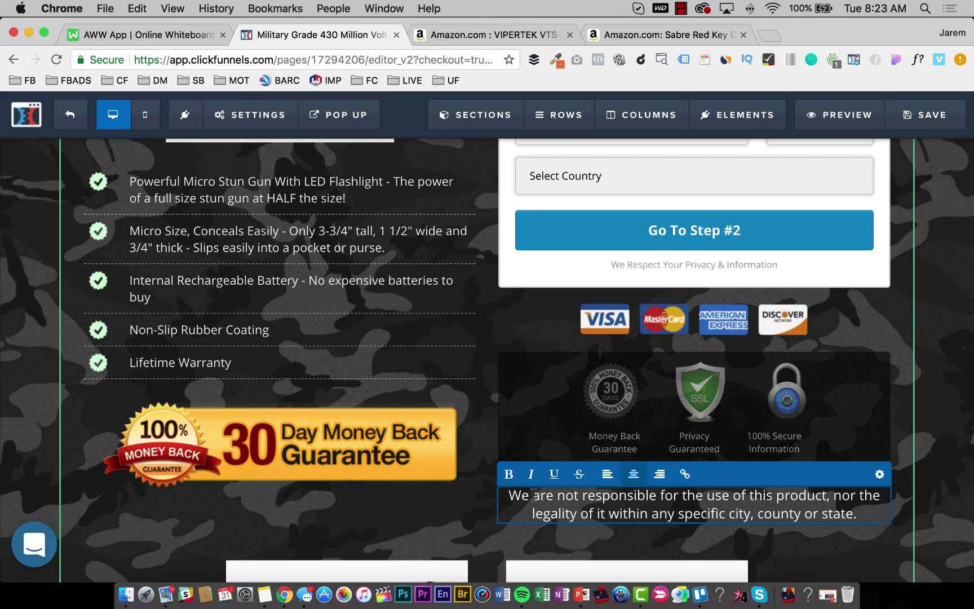
{"action": "type", "text": "**"}
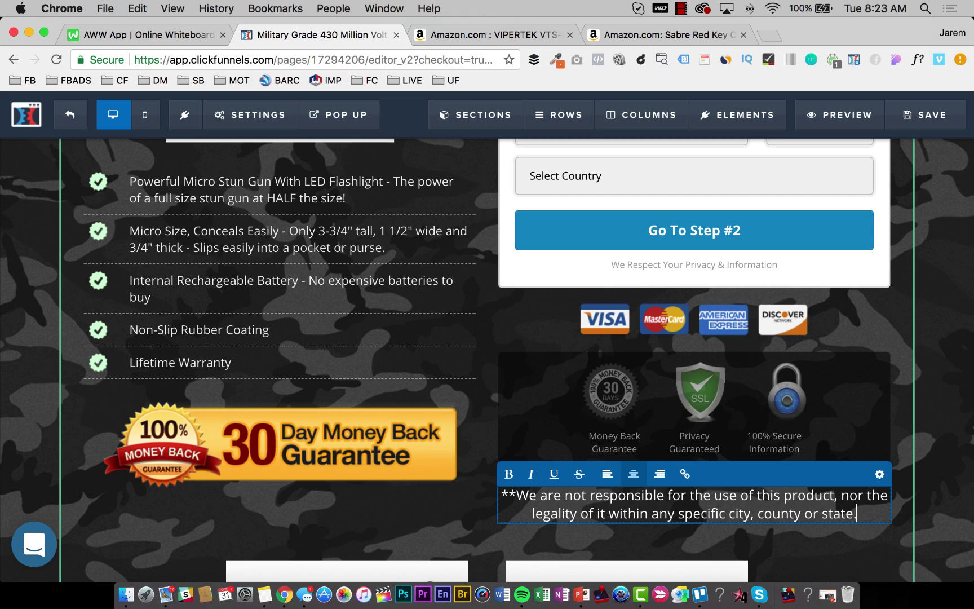
{"action": "type", "text": "**"}
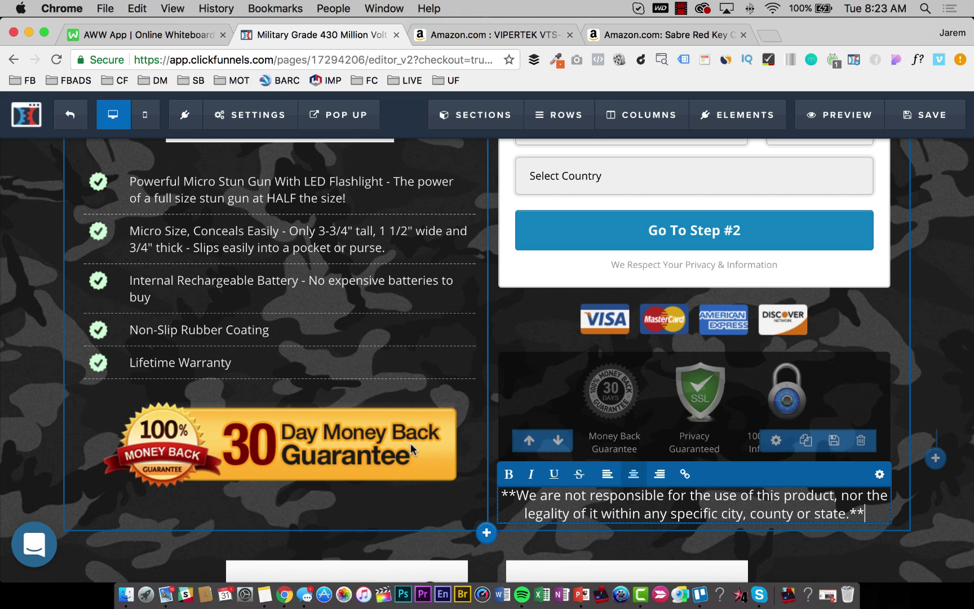
{"action": "left_click", "coordinate": [412, 496]}
{"action": "key", "text": "super+s"}
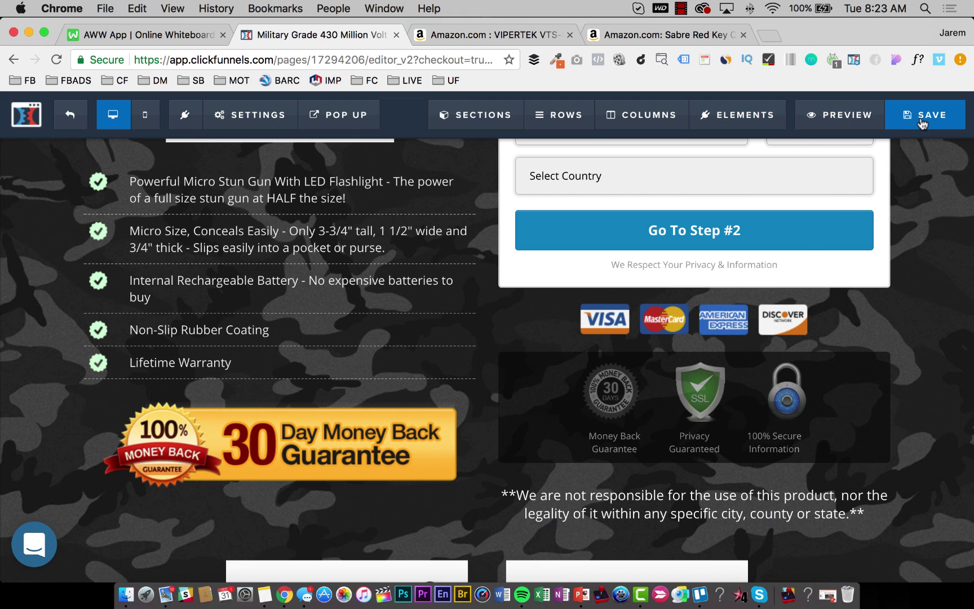
{"action": "scroll", "coordinate": [512, 344], "scroll_direction": "down", "scroll_amount": 5}
{"action": "scroll", "coordinate": [519, 341], "scroll_direction": "up", "scroll_amount": 10}
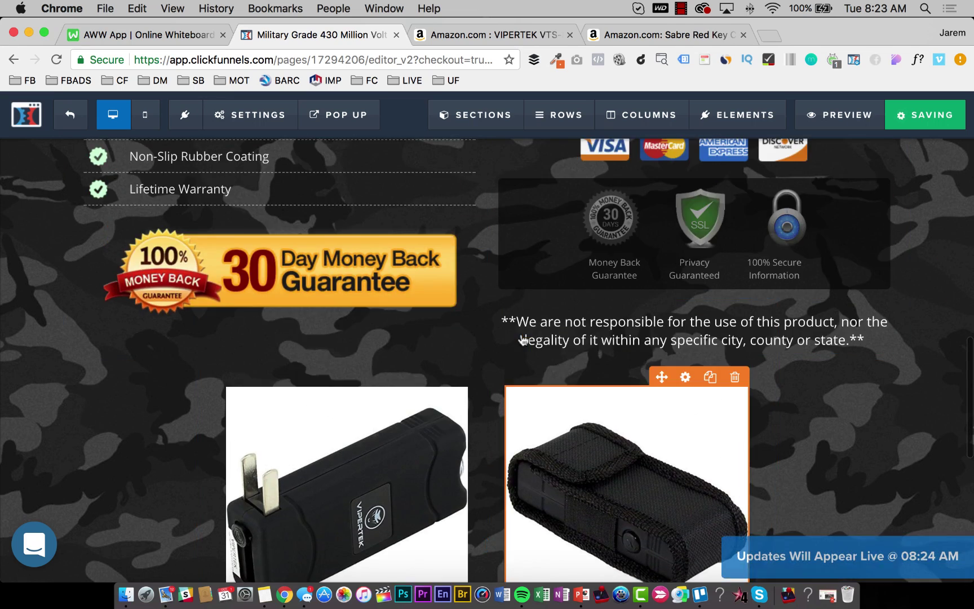
{"action": "scroll", "coordinate": [524, 339], "scroll_direction": "up", "scroll_amount": 2}
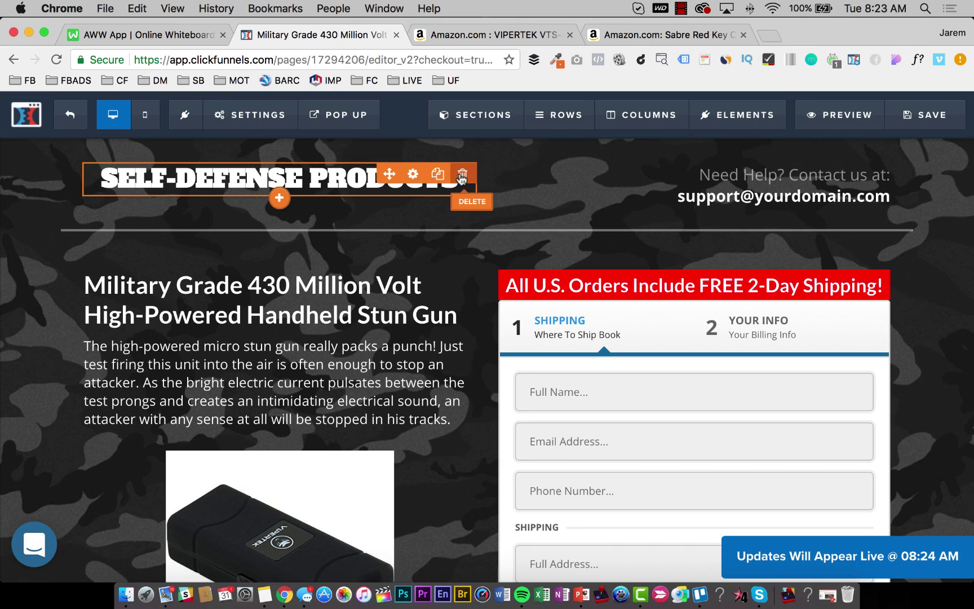
Change the header's support e-mail name and domain to the store's own address, then save.
{"action": "left_click", "coordinate": [743, 201]}
{"action": "key", "text": "BackSpace"}
{"action": "key", "text": "BackSpace"}
{"action": "key", "text": "BackSpace"}
{"action": "key", "text": "BackSpace"}
{"action": "key", "text": "BackSpace"}
{"action": "key", "text": "BackSpace"}
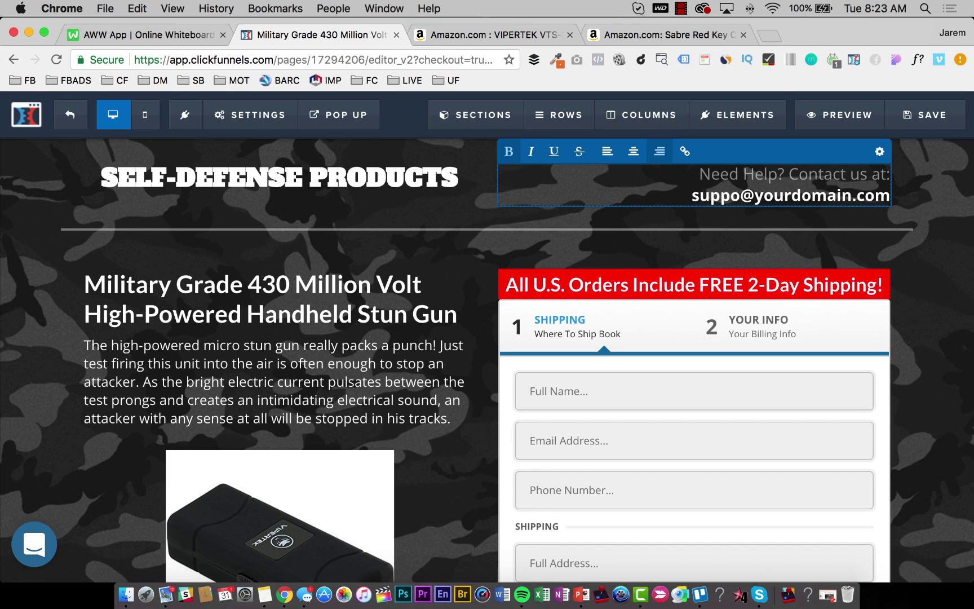
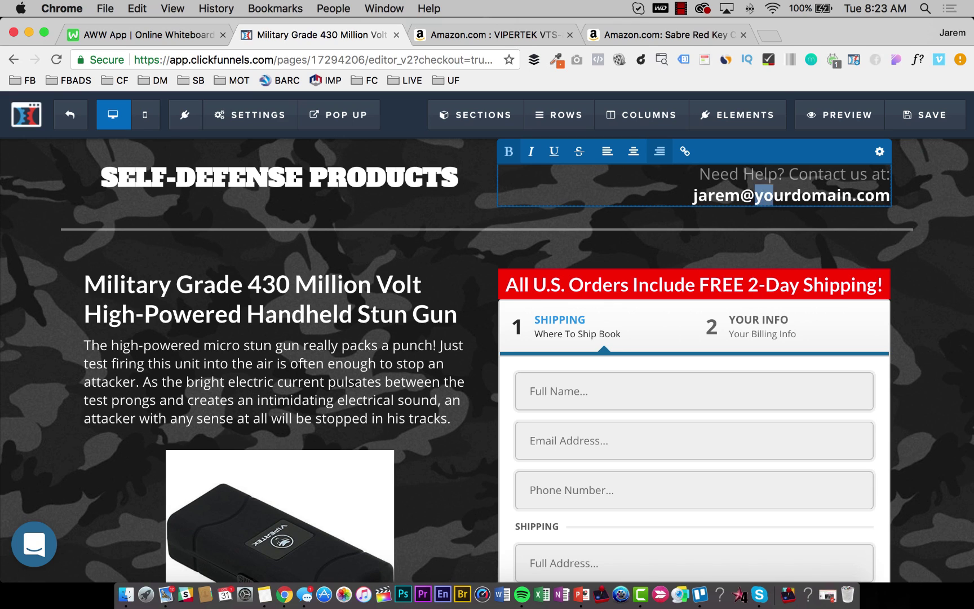
{"action": "key", "text": "shift+Right"}
{"action": "key", "text": "shift+Right"}
{"action": "key", "text": "shift+Right"}
{"action": "key", "text": "shift+Right"}
{"action": "key", "text": "shift+Right"}
{"action": "key", "text": "shift+Right"}
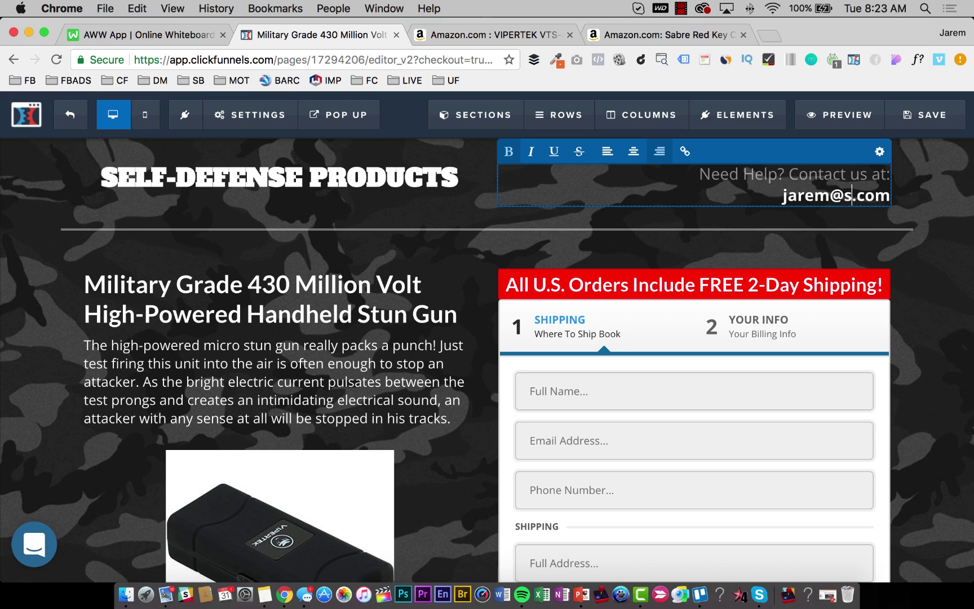
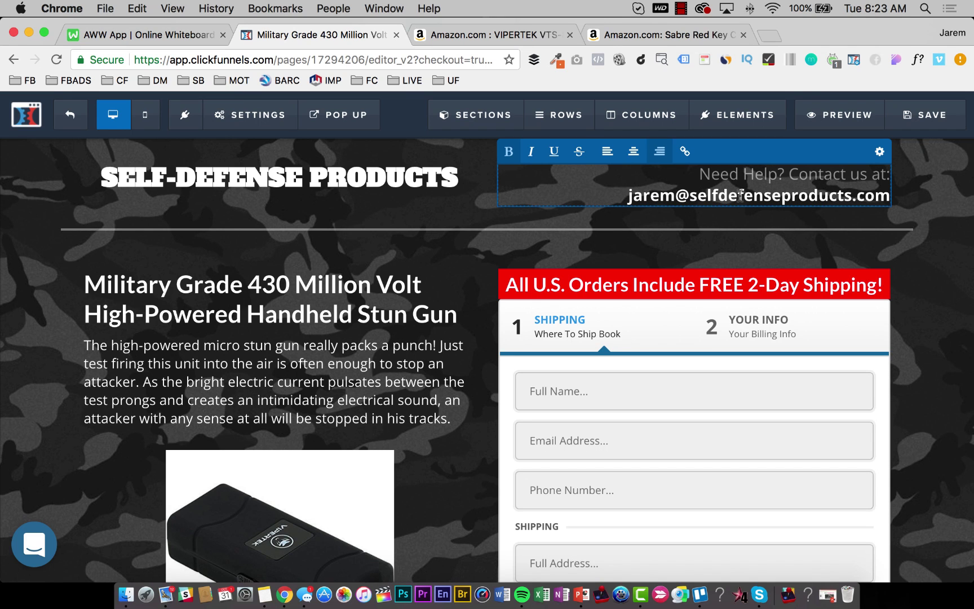
{"action": "left_click", "coordinate": [927, 119]}
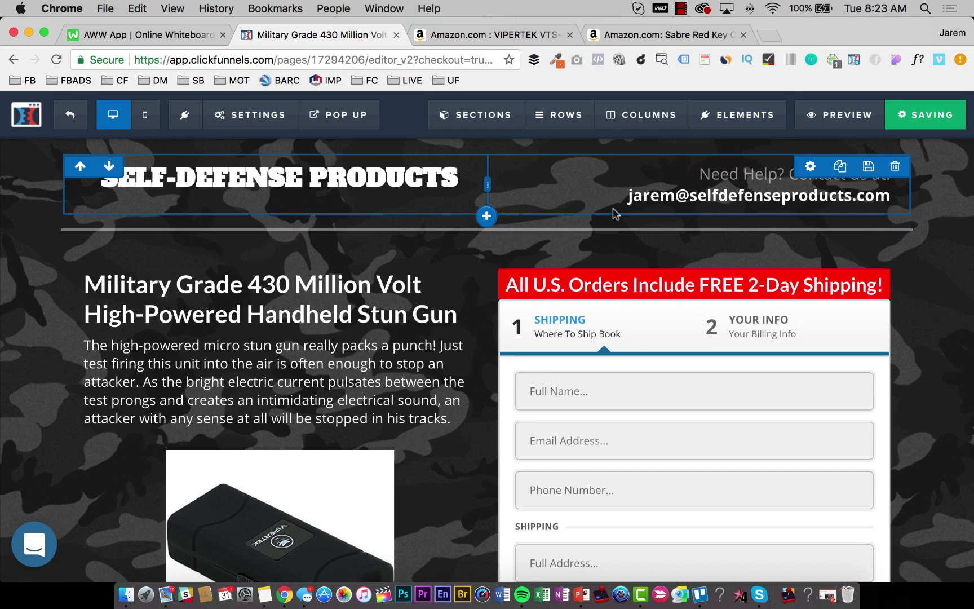
{"action": "scroll", "coordinate": [303, 339], "scroll_direction": "down", "scroll_amount": 5}
{"action": "scroll", "coordinate": [279, 276], "scroll_direction": "up", "scroll_amount": 4}
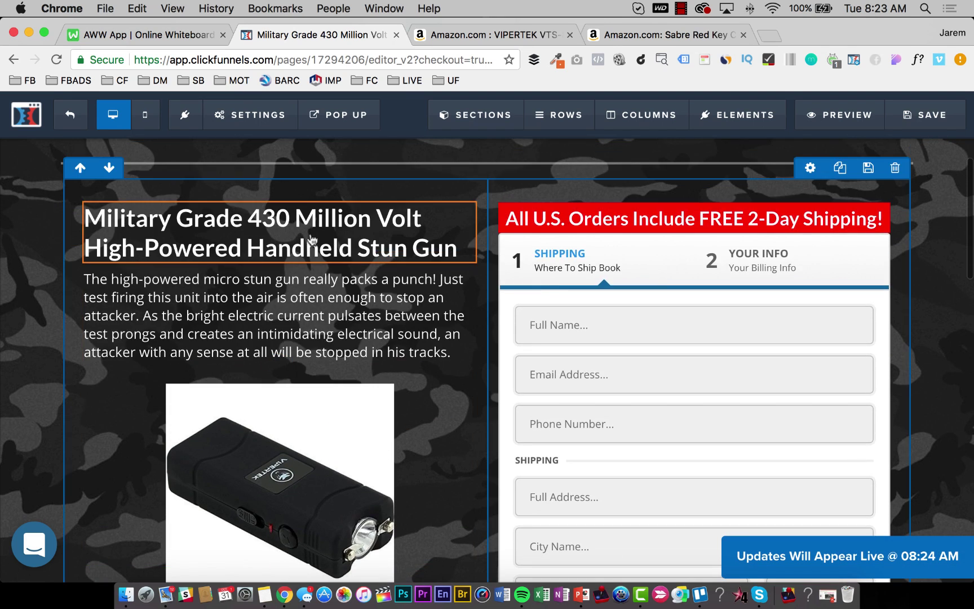
{"action": "scroll", "coordinate": [347, 289], "scroll_direction": "down", "scroll_amount": 5}
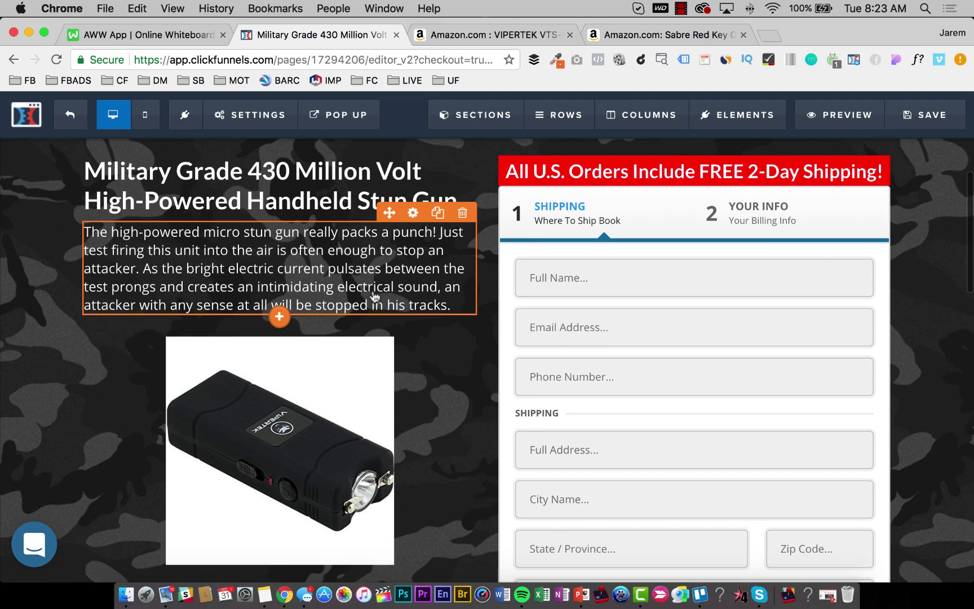
{"action": "scroll", "coordinate": [347, 289], "scroll_direction": "down", "scroll_amount": 7}
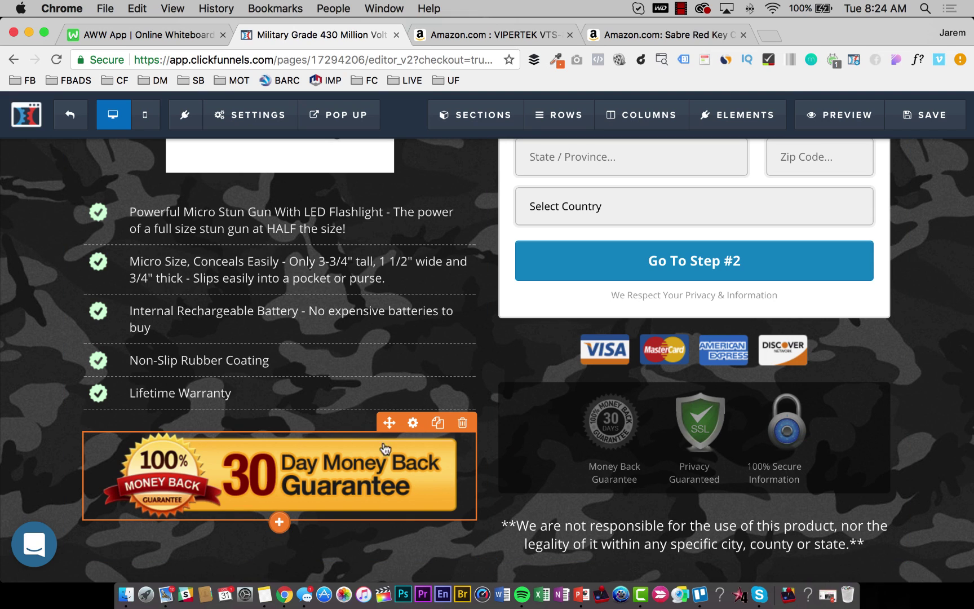
{"action": "scroll", "coordinate": [581, 285], "scroll_direction": "up", "scroll_amount": 15}
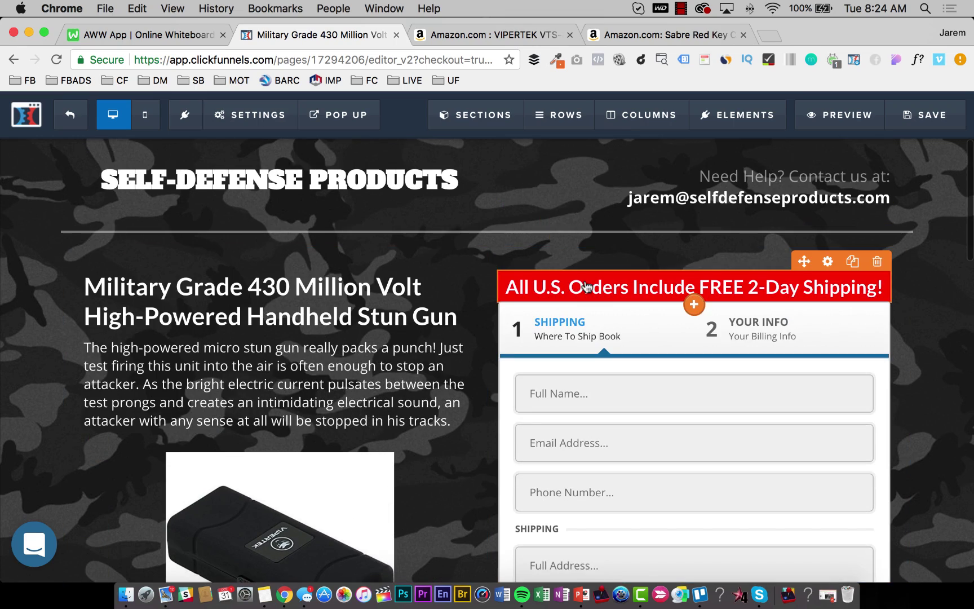
{"action": "scroll", "coordinate": [584, 285], "scroll_direction": "down", "scroll_amount": 15}
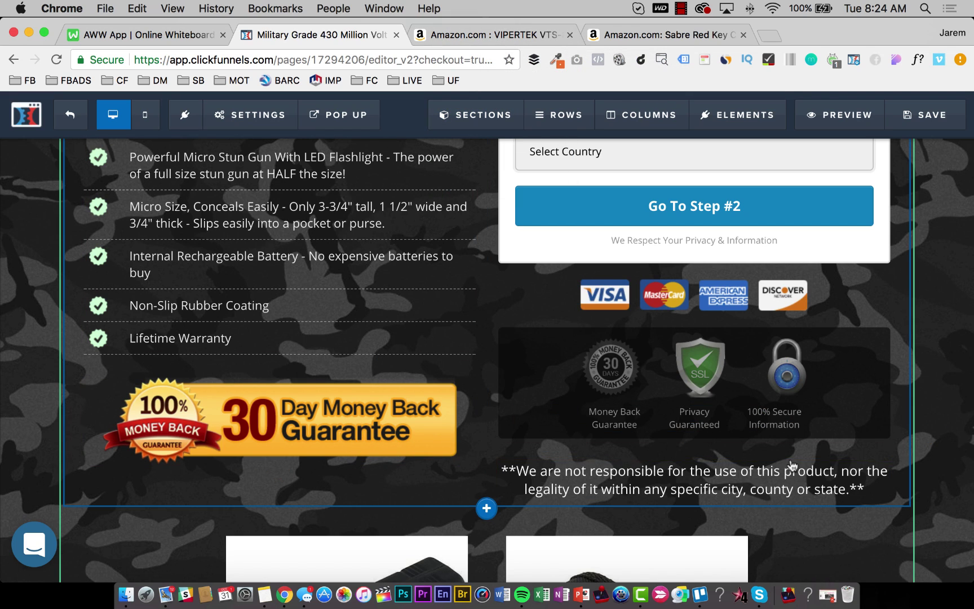
Lower the disclaimer sub-headline's Top Margin from 30 to 15 and save the page.
{"action": "left_click", "coordinate": [828, 451]}
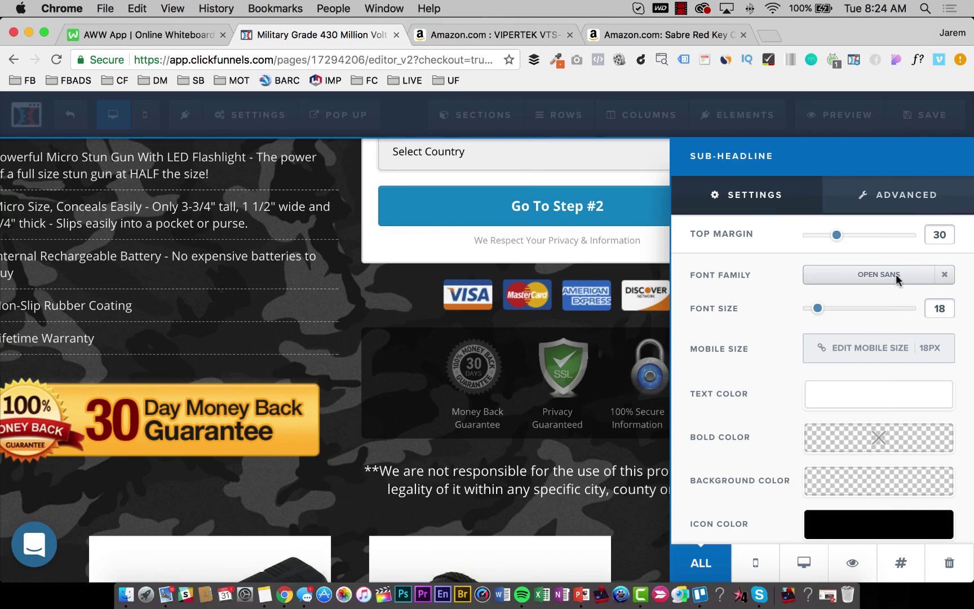
{"action": "left_click_drag", "start_coordinate": [837, 235], "coordinate": [821, 235]}
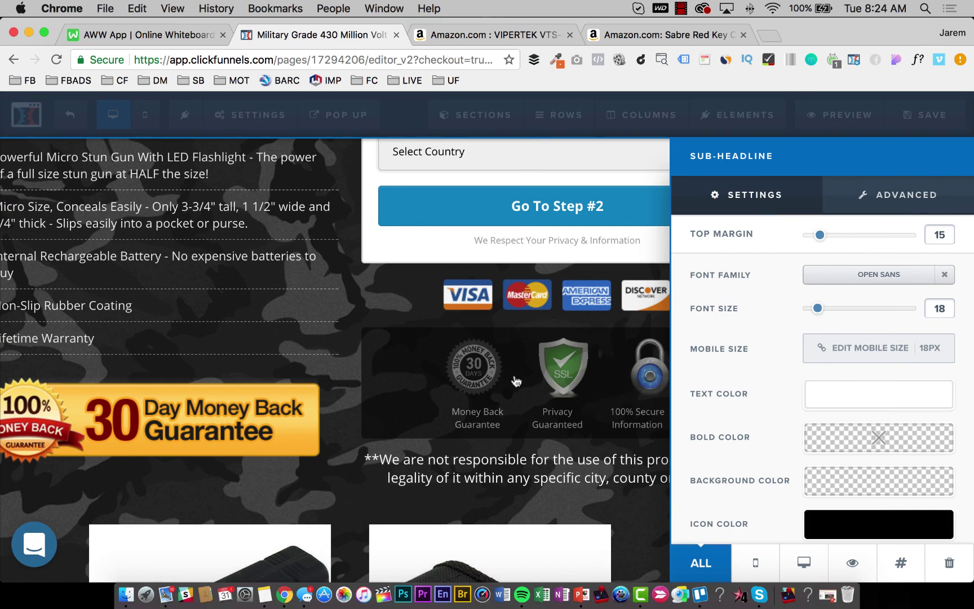
{"action": "left_click", "coordinate": [516, 380]}
{"action": "scroll", "coordinate": [653, 298], "scroll_direction": "up", "scroll_amount": 10}
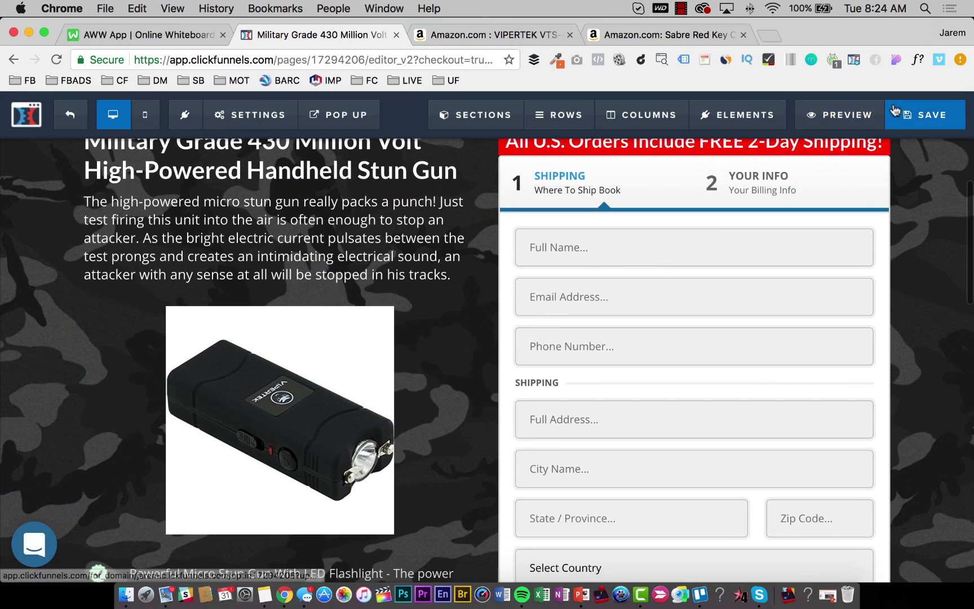
{"action": "left_click", "coordinate": [903, 111]}
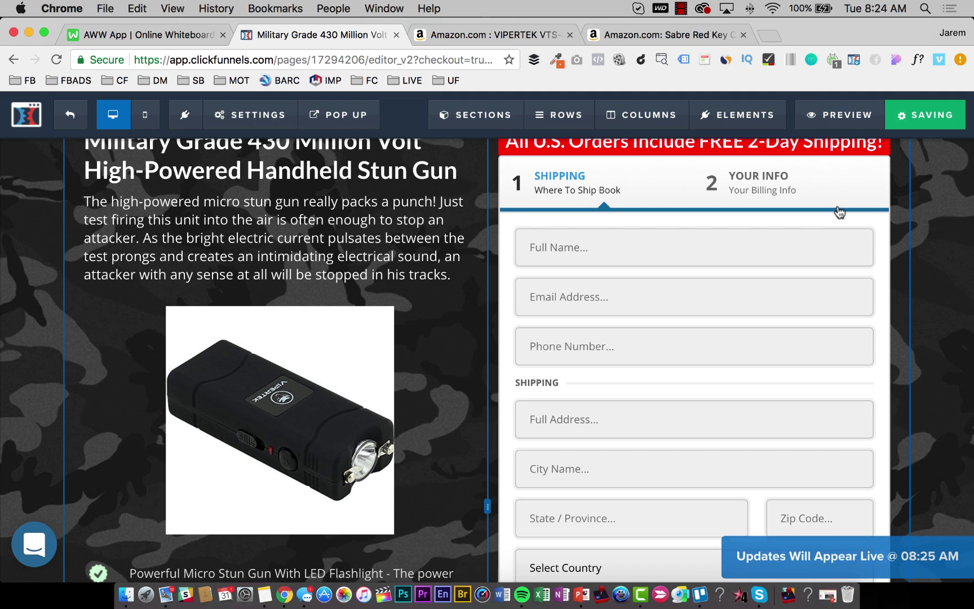
{"action": "scroll", "coordinate": [710, 200], "scroll_direction": "up", "scroll_amount": 3}
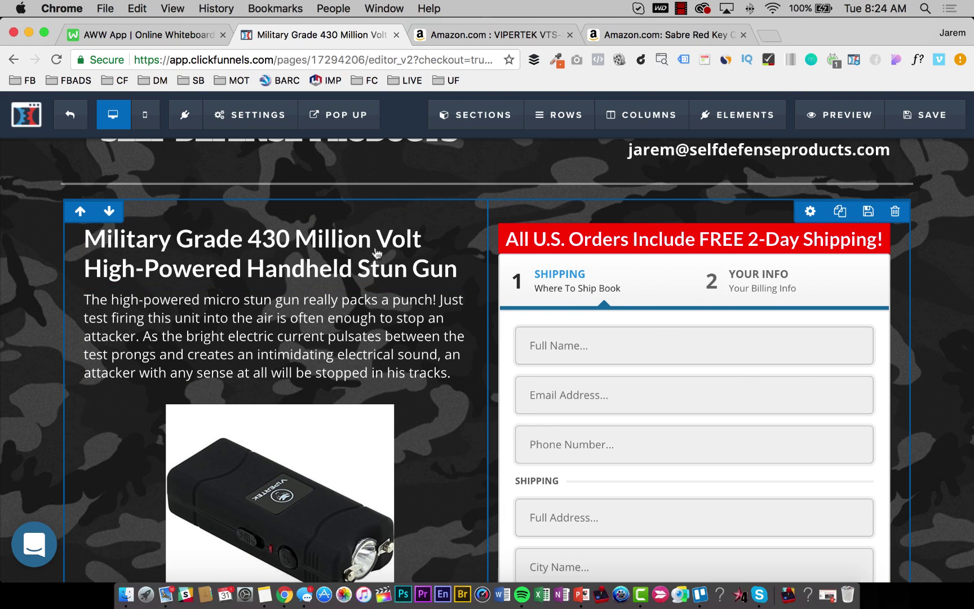
{"action": "scroll", "coordinate": [700, 406], "scroll_direction": "down", "scroll_amount": 5}
{"action": "scroll", "coordinate": [700, 406], "scroll_direction": "up", "scroll_amount": 2}
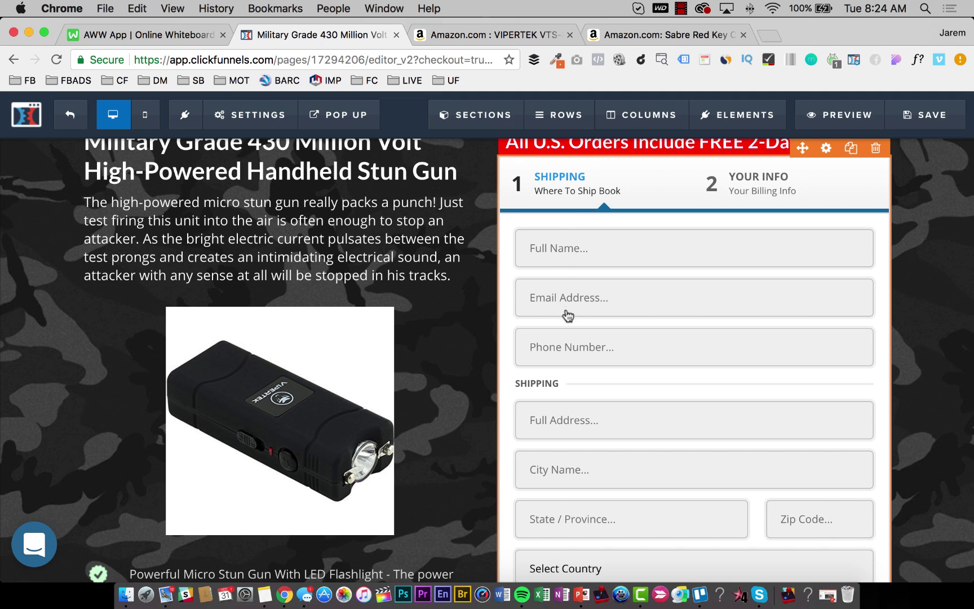
{"action": "scroll", "coordinate": [581, 321], "scroll_direction": "down", "scroll_amount": 3}
{"action": "scroll", "coordinate": [737, 333], "scroll_direction": "up", "scroll_amount": 3}
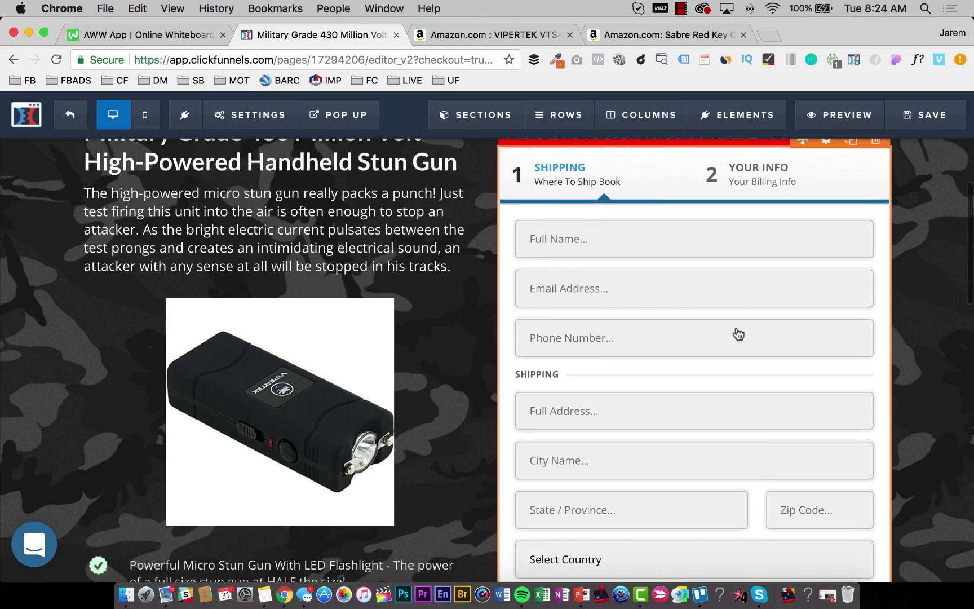
{"action": "scroll", "coordinate": [736, 333], "scroll_direction": "down", "scroll_amount": 4}
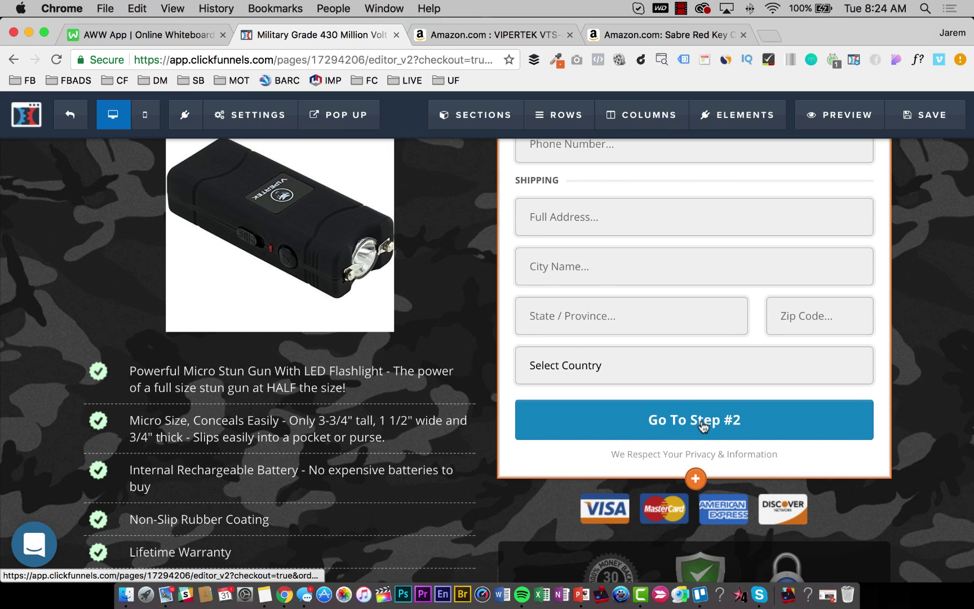
{"action": "scroll", "coordinate": [702, 427], "scroll_direction": "up", "scroll_amount": 5}
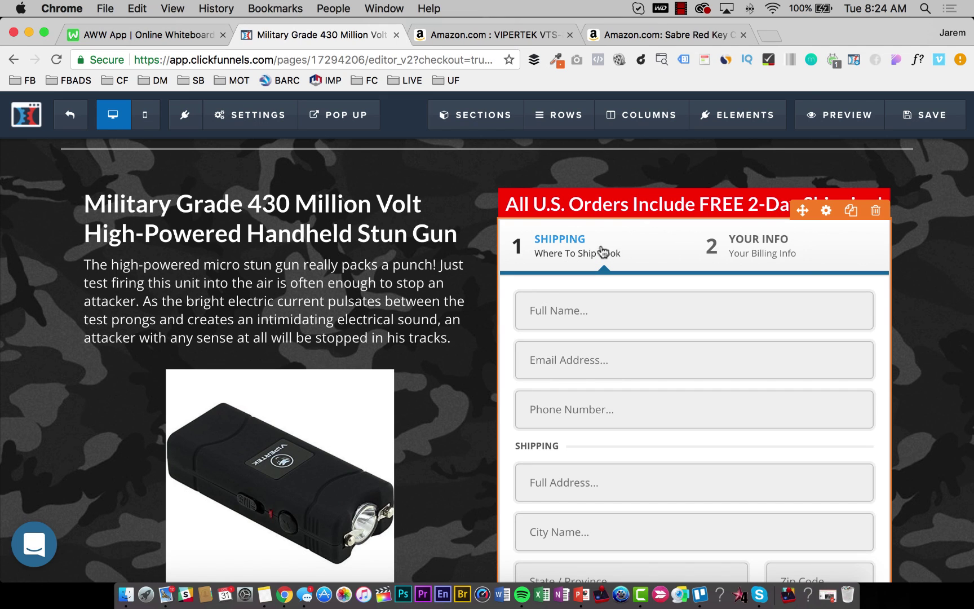
{"action": "scroll", "coordinate": [603, 252], "scroll_direction": "down", "scroll_amount": 2}
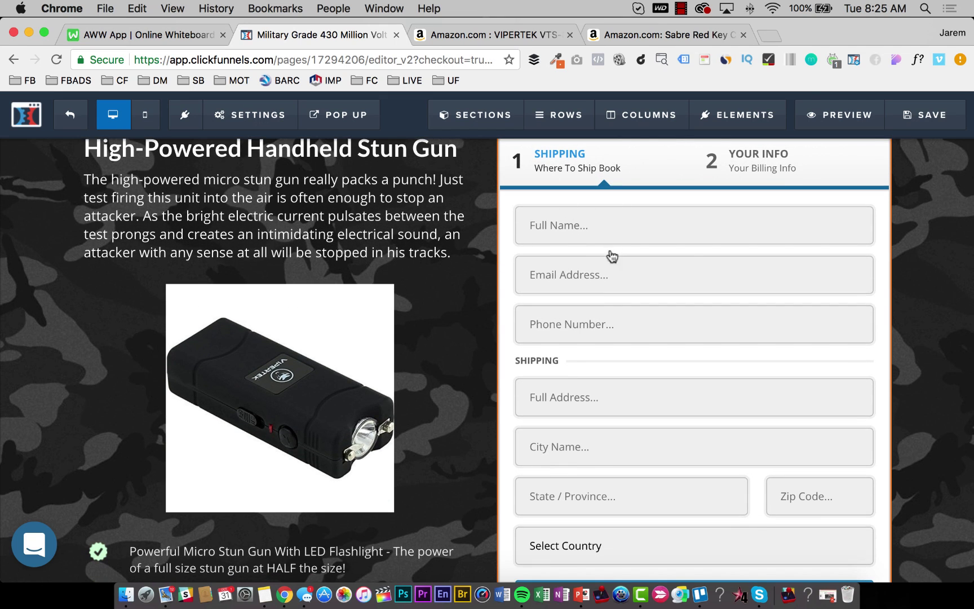
{"action": "scroll", "coordinate": [718, 283], "scroll_direction": "down", "scroll_amount": 3}
{"action": "scroll", "coordinate": [672, 439], "scroll_direction": "up", "scroll_amount": 4}
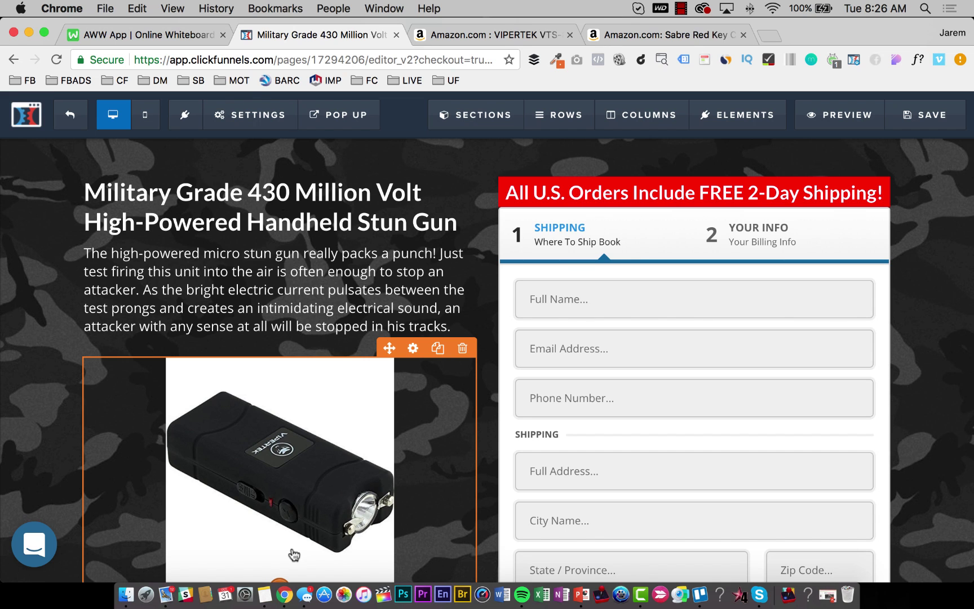
Review the order page and save it again.
{"action": "scroll", "coordinate": [601, 398], "scroll_direction": "down", "scroll_amount": 8}
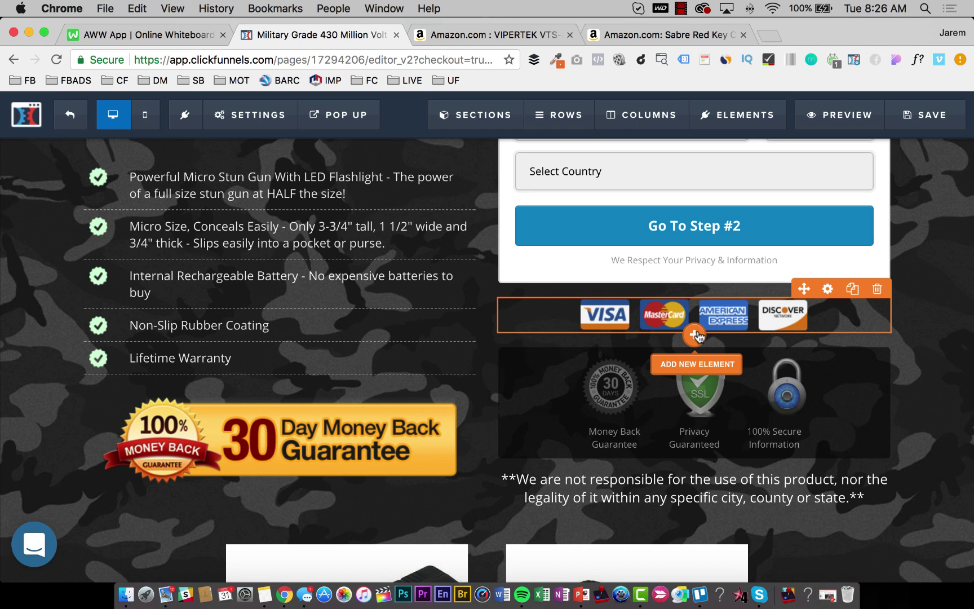
{"action": "scroll", "coordinate": [644, 368], "scroll_direction": "up", "scroll_amount": 4}
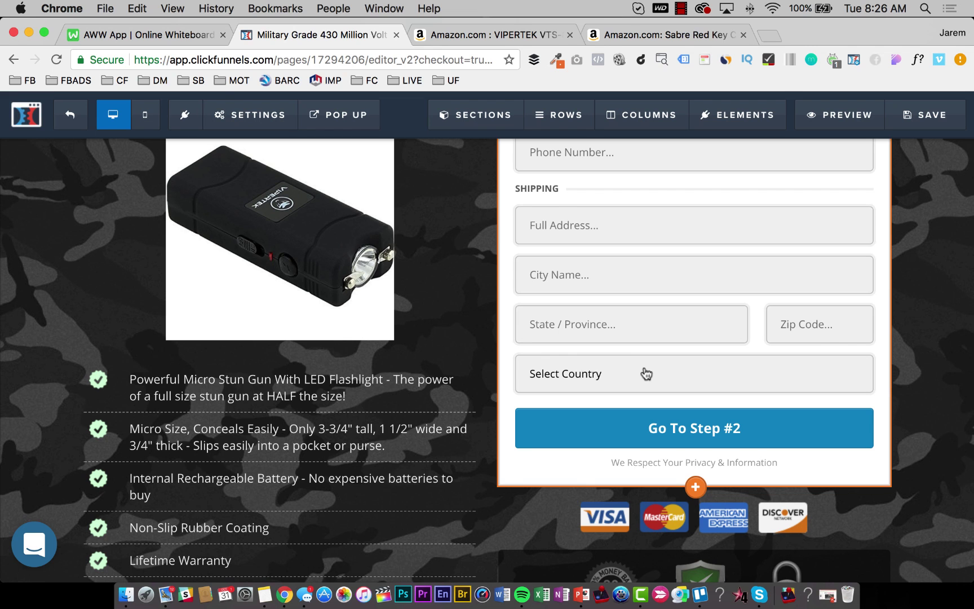
{"action": "scroll", "coordinate": [646, 374], "scroll_direction": "up", "scroll_amount": 4}
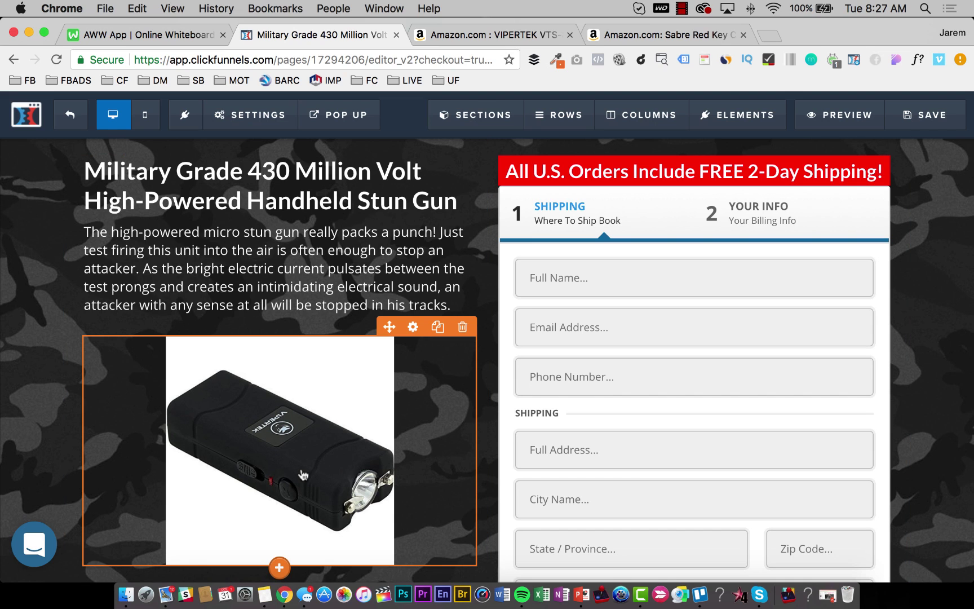
{"action": "scroll", "coordinate": [303, 475], "scroll_direction": "down", "scroll_amount": 2}
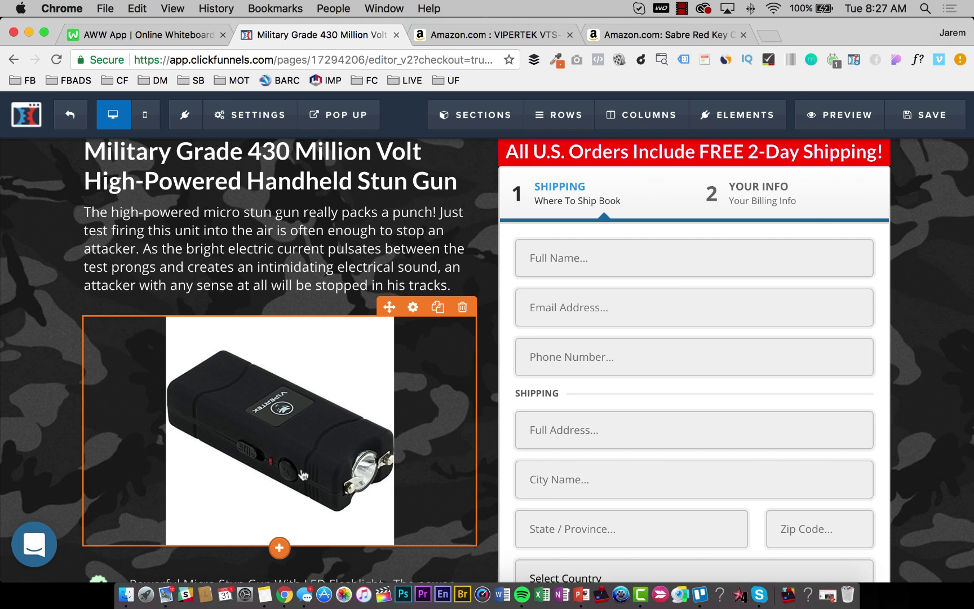
{"action": "scroll", "coordinate": [303, 476], "scroll_direction": "down", "scroll_amount": 10}
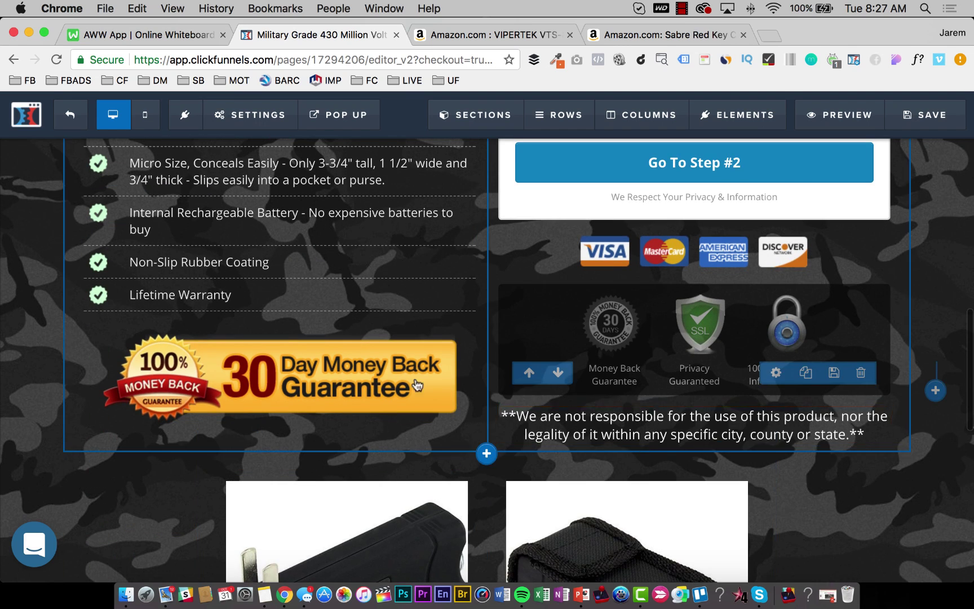
{"action": "scroll", "coordinate": [321, 479], "scroll_direction": "up", "scroll_amount": 10}
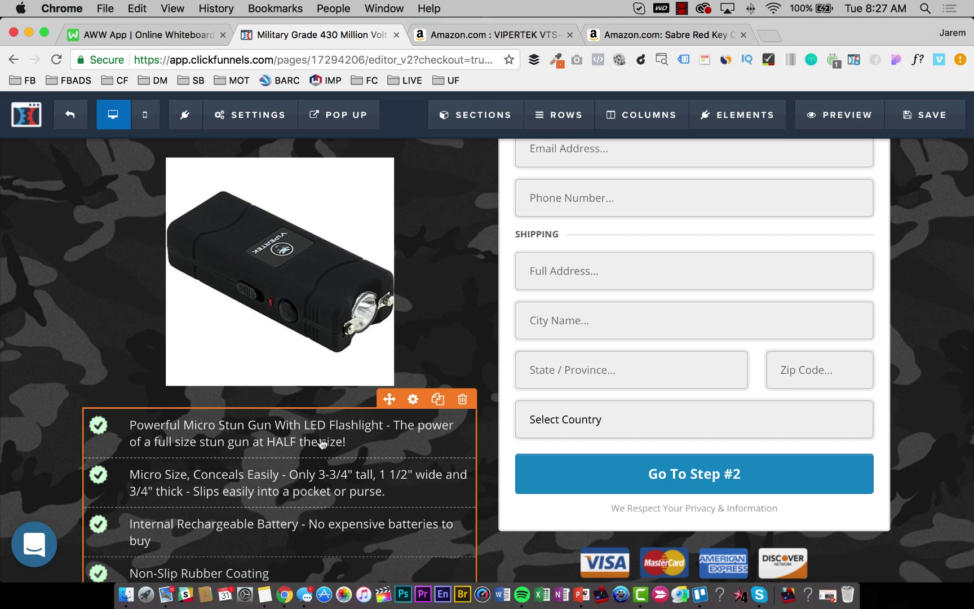
{"action": "scroll", "coordinate": [320, 439], "scroll_direction": "up", "scroll_amount": 5}
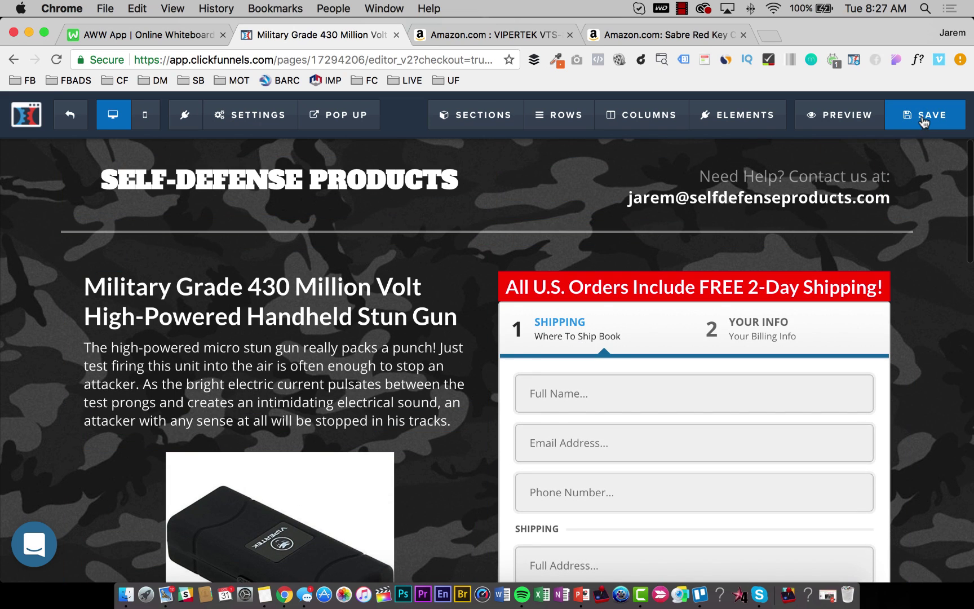
{"action": "left_click", "coordinate": [925, 115]}
Open the Order 2 Step settings for the two-step order form.
{"action": "scroll", "coordinate": [605, 327], "scroll_direction": "down", "scroll_amount": 2}
{"action": "scroll", "coordinate": [604, 327], "scroll_direction": "down", "scroll_amount": 2}
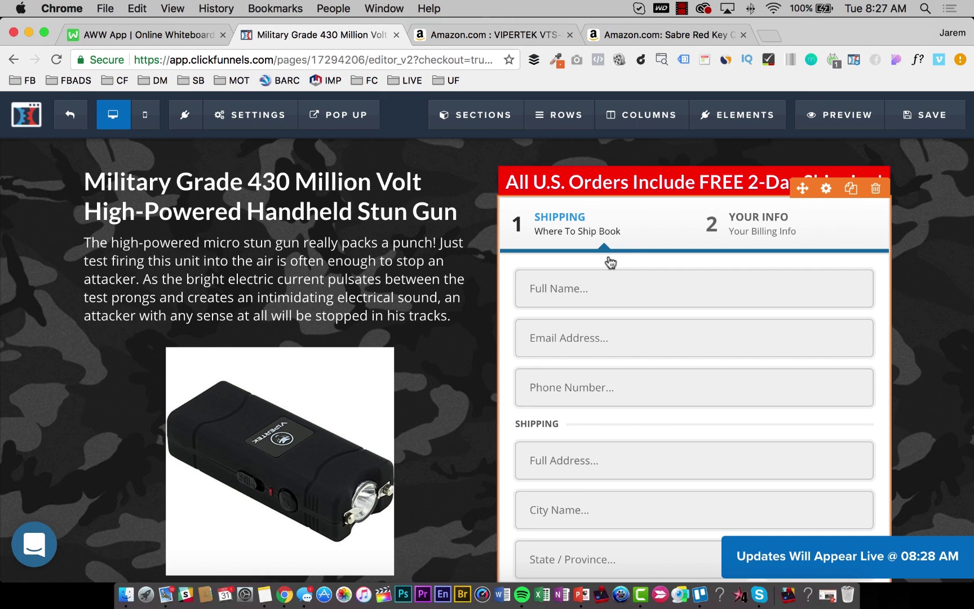
{"action": "scroll", "coordinate": [592, 220], "scroll_direction": "down", "scroll_amount": 1}
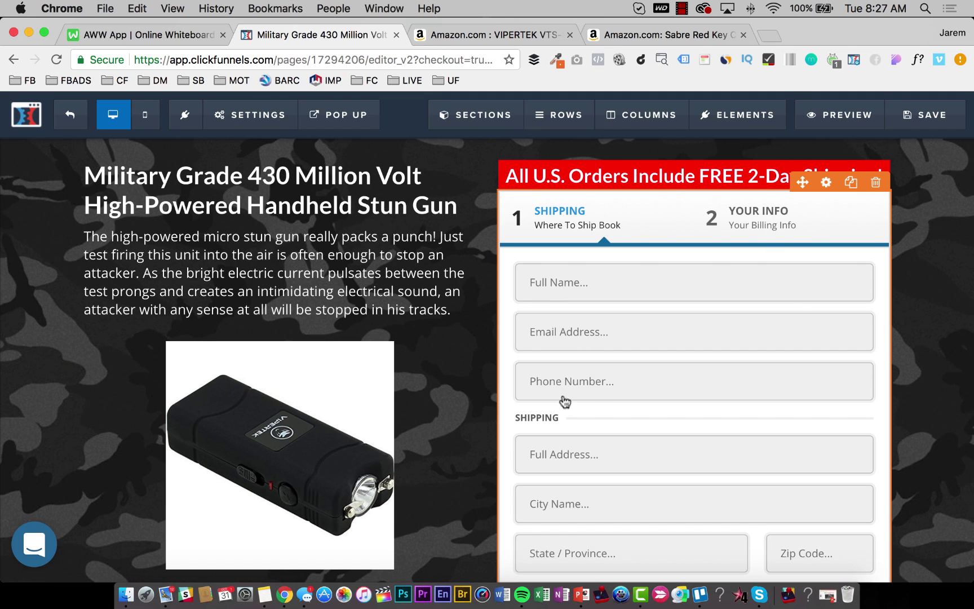
{"action": "scroll", "coordinate": [624, 354], "scroll_direction": "down", "scroll_amount": 3}
{"action": "scroll", "coordinate": [620, 350], "scroll_direction": "down", "scroll_amount": 2}
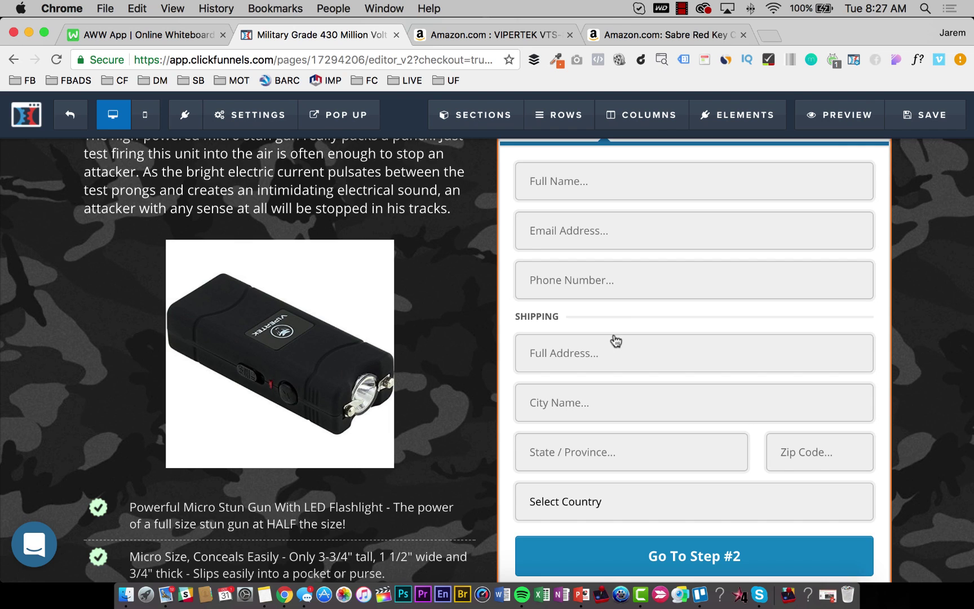
{"action": "scroll", "coordinate": [616, 344], "scroll_direction": "up", "scroll_amount": 5}
{"action": "left_click", "coordinate": [572, 316]}
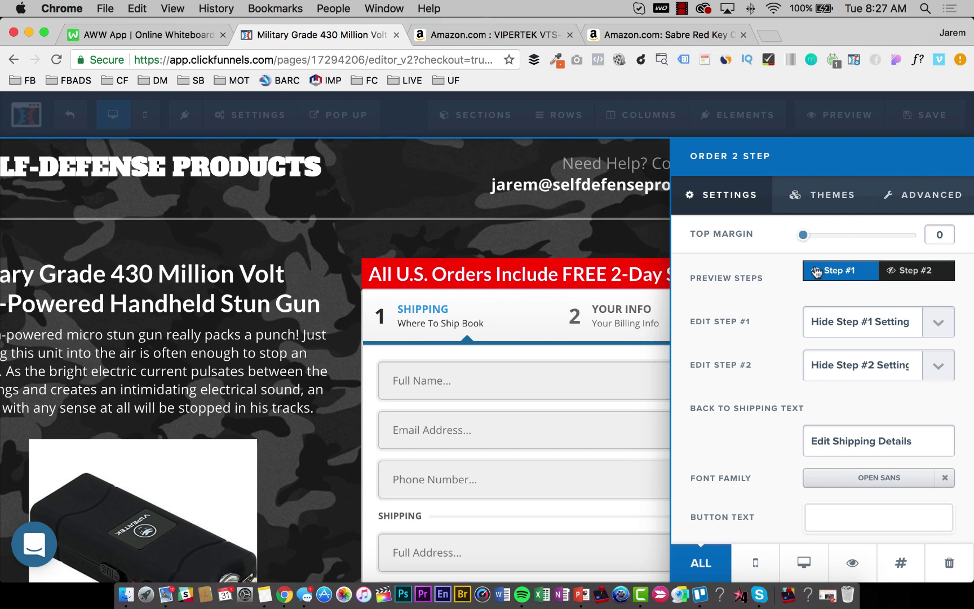
Show the Step #1 settings and change its sub headline to 'Where To Ship Your Stun Gun'.
{"action": "left_click", "coordinate": [856, 325]}
{"action": "left_click", "coordinate": [857, 337]}
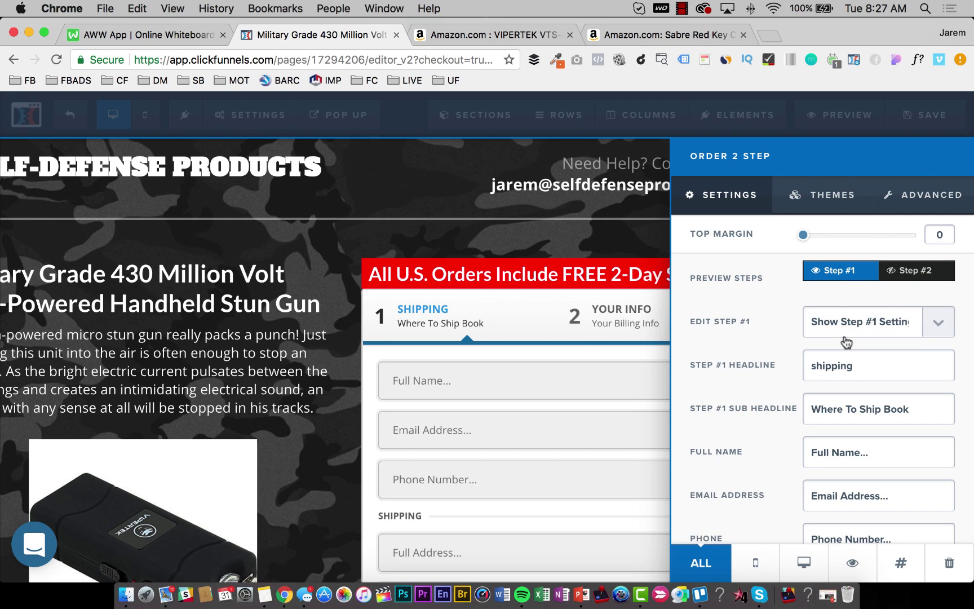
{"action": "scroll", "coordinate": [855, 388], "scroll_direction": "down", "scroll_amount": 2}
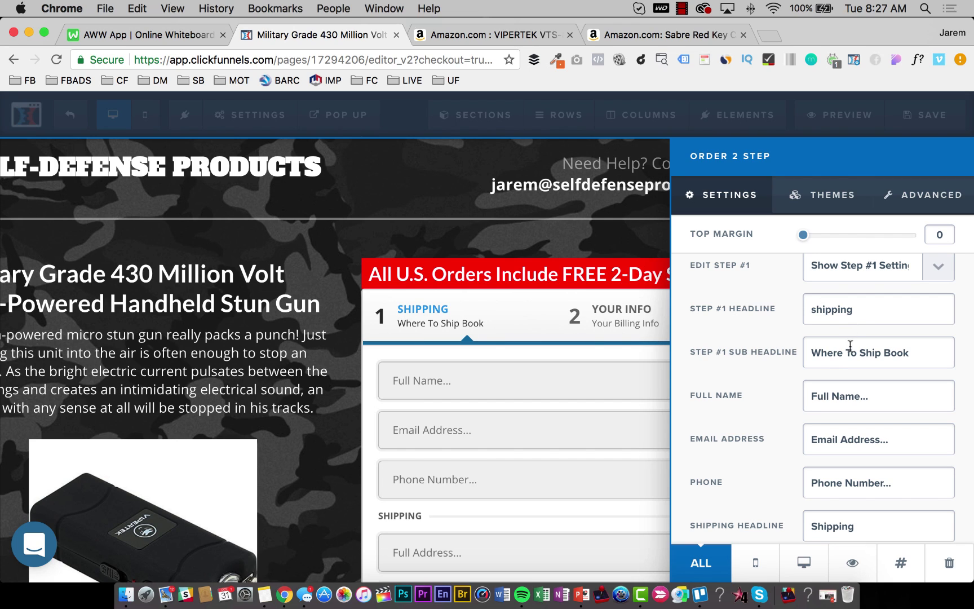
{"action": "left_click_drag", "start_coordinate": [918, 353], "coordinate": [883, 353]}
{"action": "type", "text": "Your Stun Gun"}
{"action": "scroll", "coordinate": [846, 345], "scroll_direction": "down", "scroll_amount": 4}
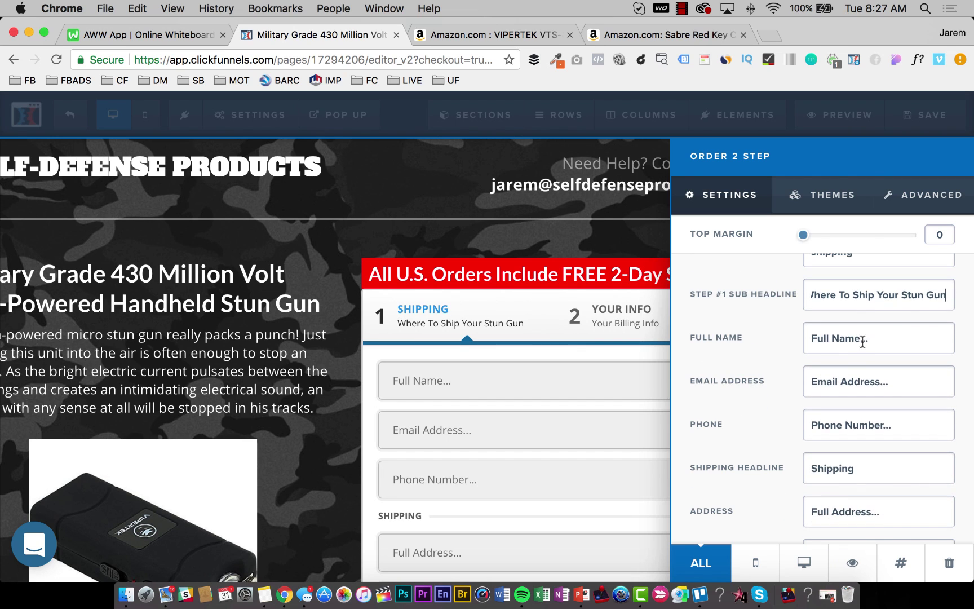
{"action": "scroll", "coordinate": [846, 345], "scroll_direction": "down", "scroll_amount": 5}
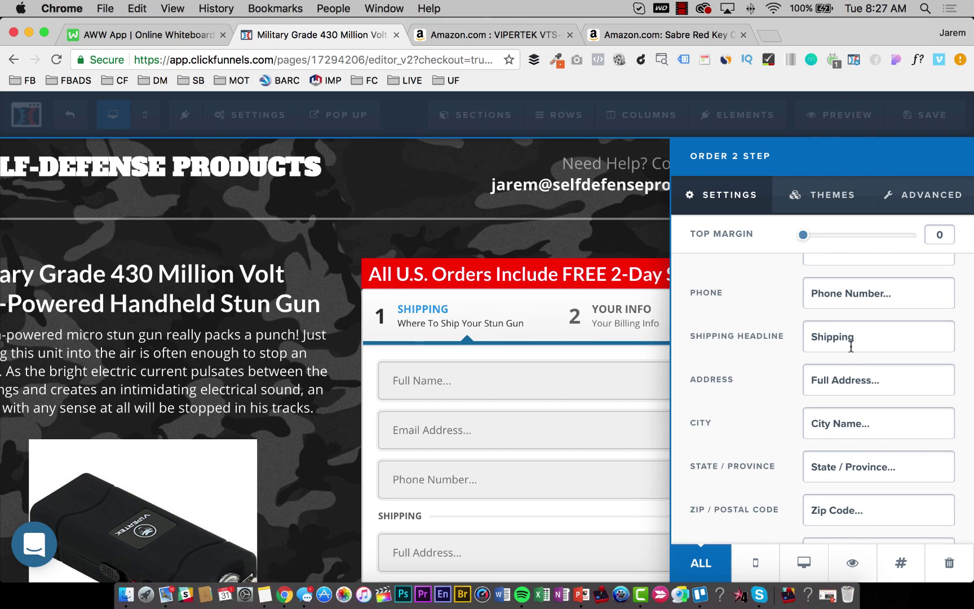
{"action": "scroll", "coordinate": [841, 378], "scroll_direction": "down", "scroll_amount": 8}
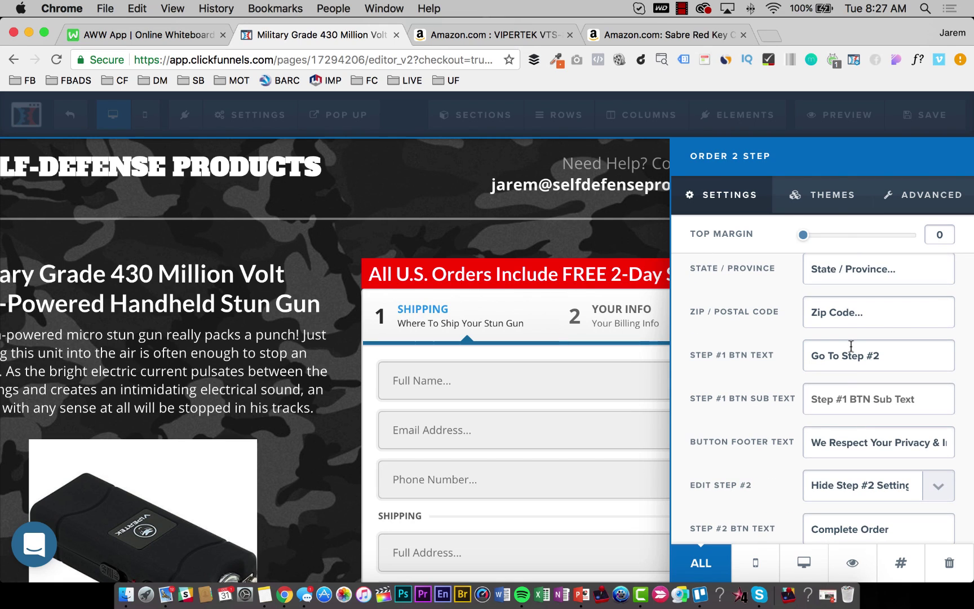
{"action": "scroll", "coordinate": [867, 319], "scroll_direction": "up", "scroll_amount": 15}
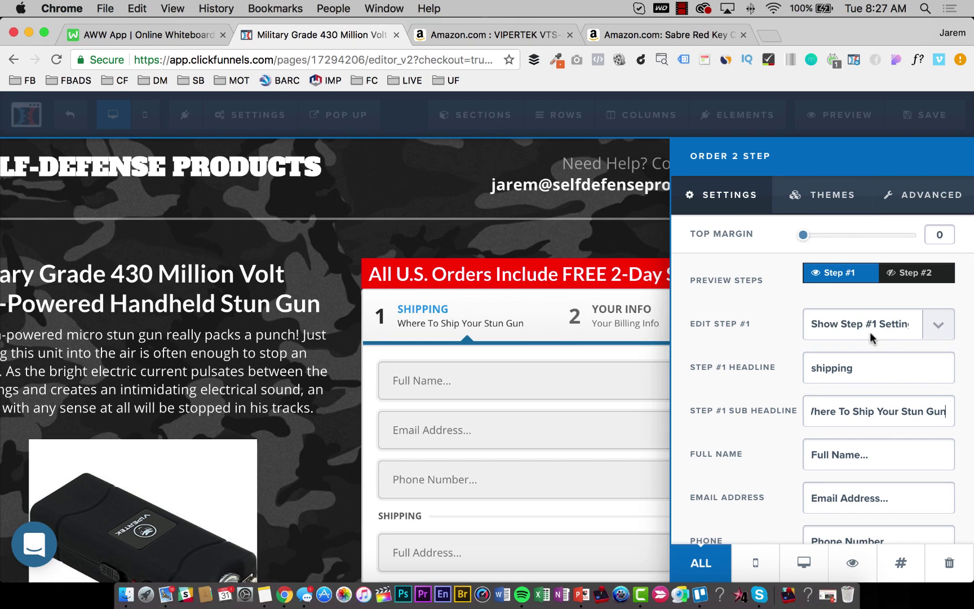
Hide the Step #1 settings, preview step 2, and show the Step #2 text settings.
{"action": "left_click", "coordinate": [870, 332]}
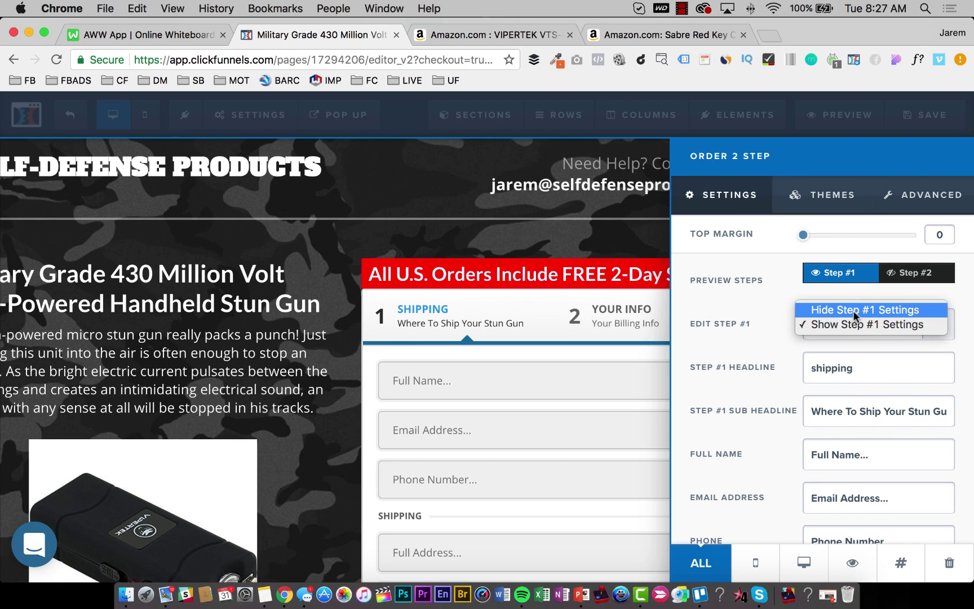
{"action": "left_click", "coordinate": [853, 310]}
{"action": "left_click", "coordinate": [902, 273]}
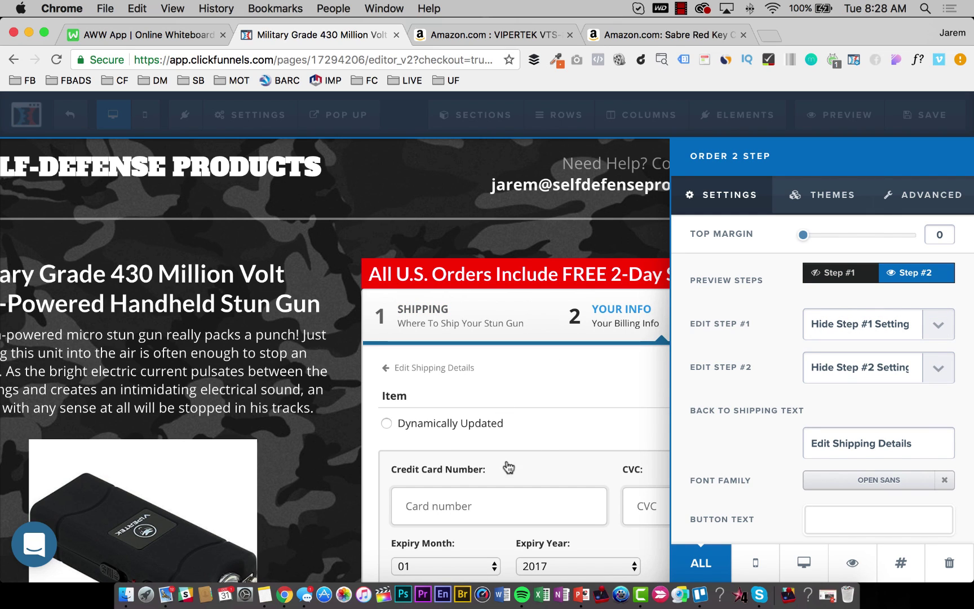
{"action": "left_click", "coordinate": [879, 368]}
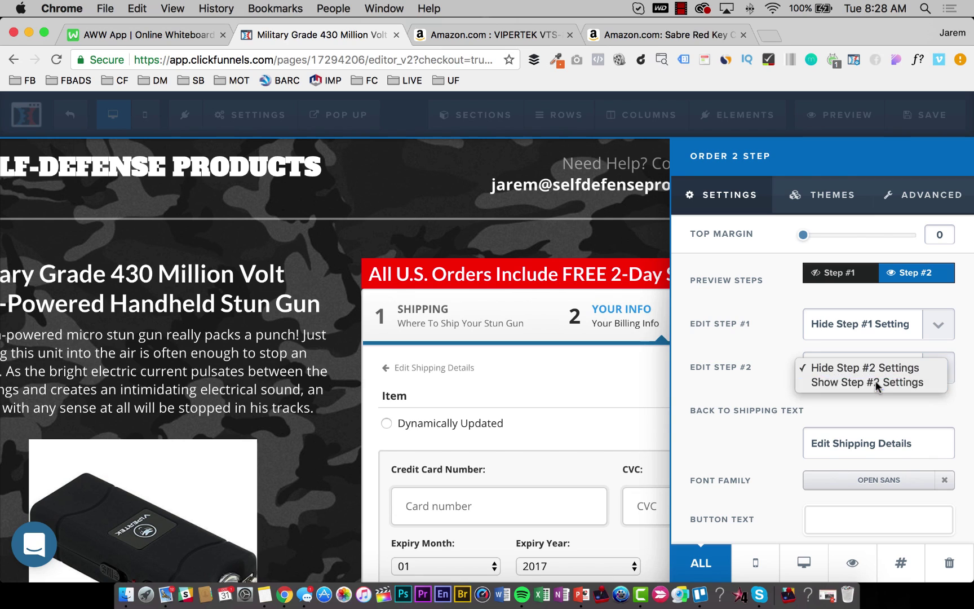
{"action": "left_click", "coordinate": [877, 384]}
{"action": "scroll", "coordinate": [821, 389], "scroll_direction": "down", "scroll_amount": 2}
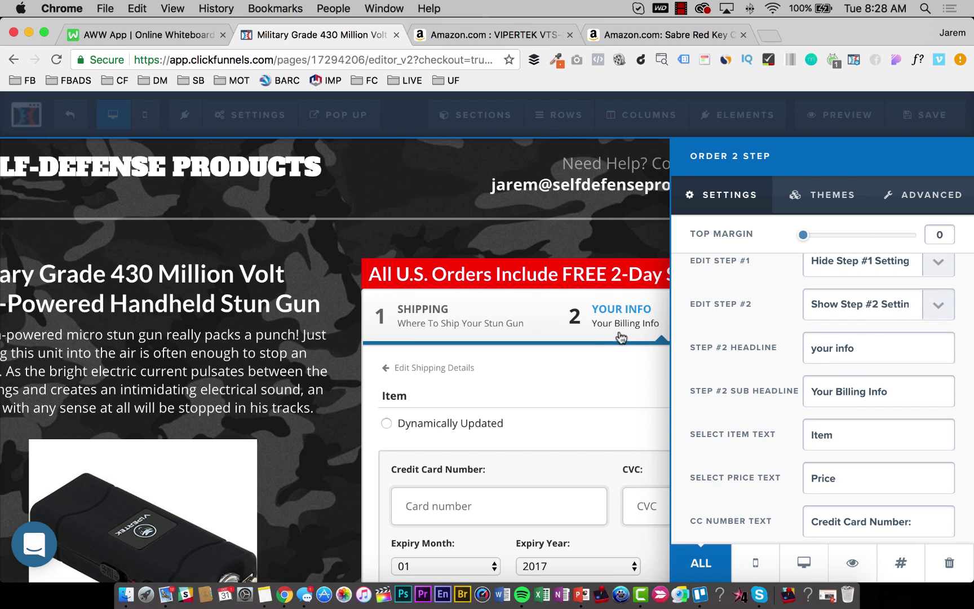
Replace the Step #2 sub headline text with 'Product Selection'.
{"action": "triple_click", "coordinate": [872, 392]}
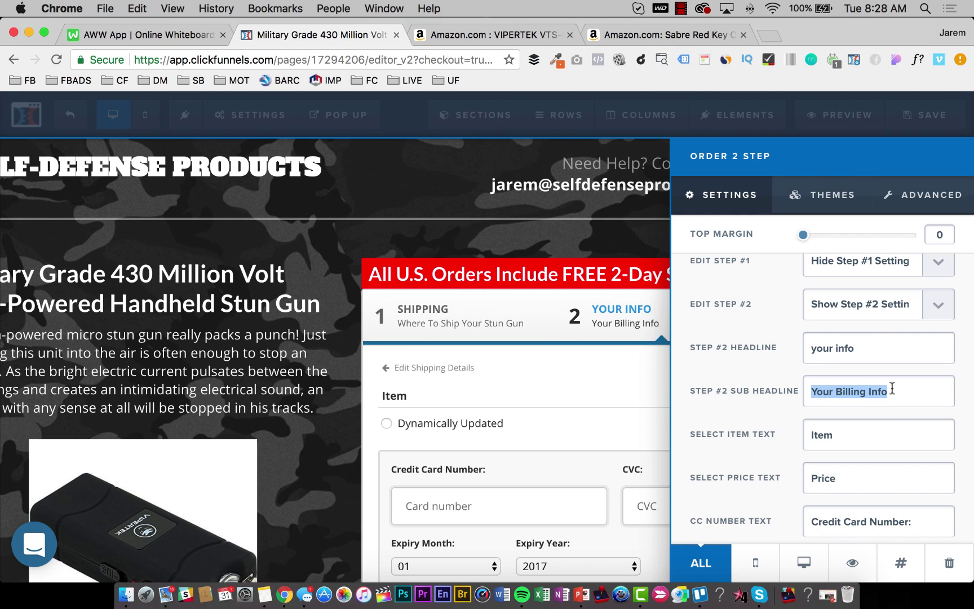
{"action": "type", "text": "Product Serle"}
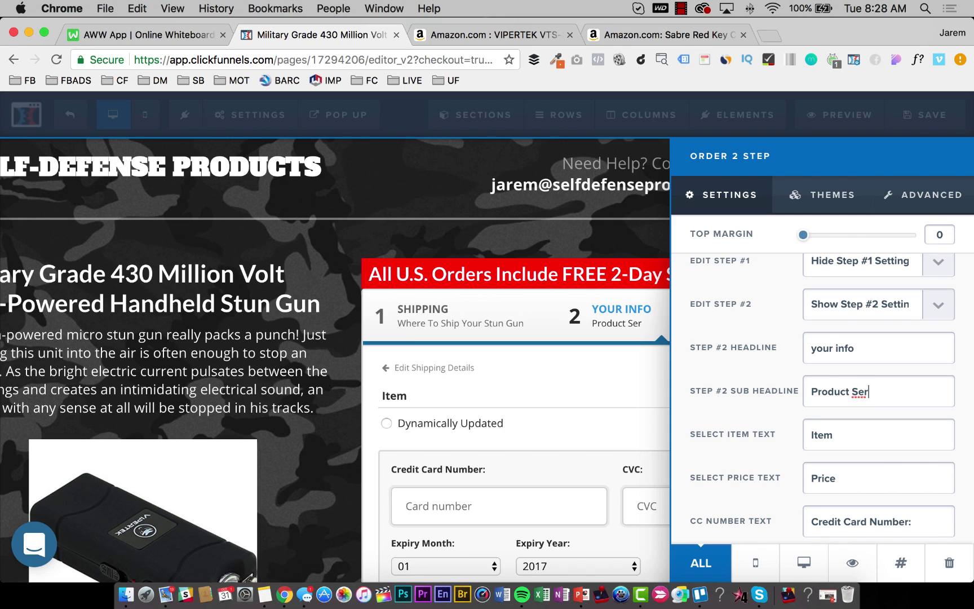
{"action": "key", "text": "BackSpace"}
{"action": "key", "text": "BackSpace"}
{"action": "type", "text": "lection"}
{"action": "key", "text": "shift+alt+Left"}
{"action": "key", "text": "shift+alt+Left"}
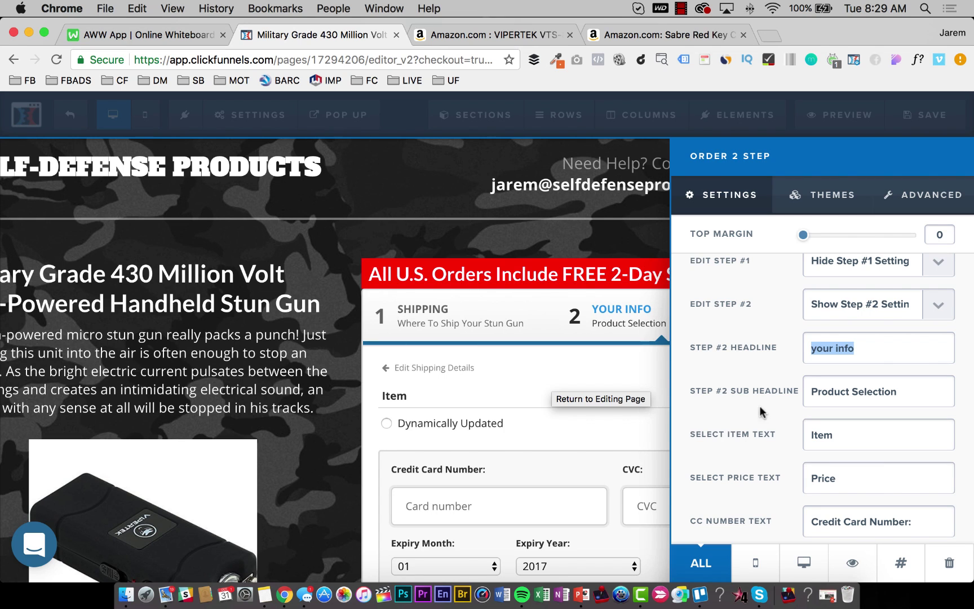
Close the order form settings to get back to the page.
{"action": "scroll", "coordinate": [845, 424], "scroll_direction": "down", "scroll_amount": 2}
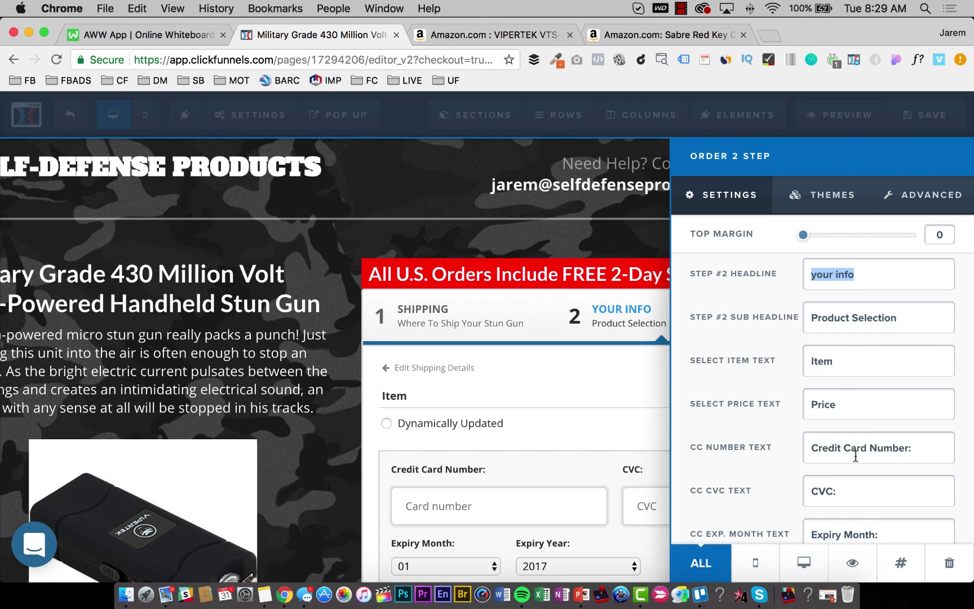
{"action": "scroll", "coordinate": [855, 458], "scroll_direction": "down", "scroll_amount": 5}
{"action": "left_click", "coordinate": [547, 474]}
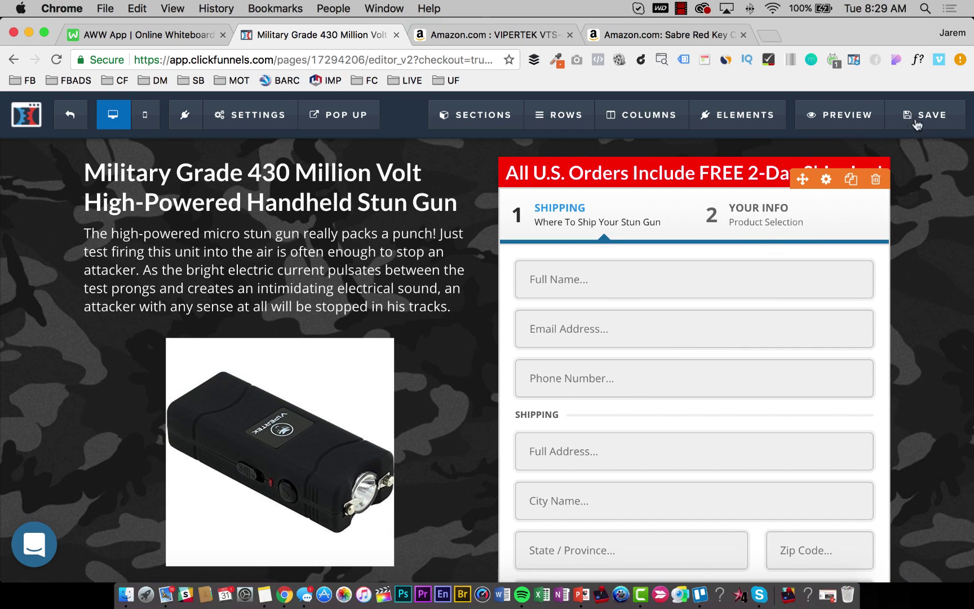
Save the page with Cmd+S and check the 'Where To Ship Your Stun Gun' and 'Product Selection' text.
{"action": "key", "text": "super+s"}
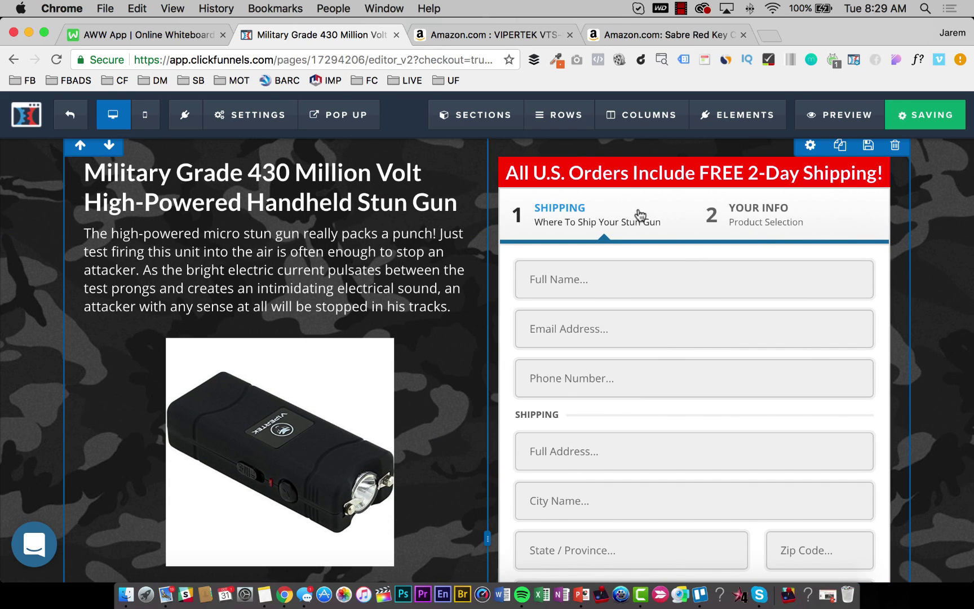
{"action": "scroll", "coordinate": [643, 309], "scroll_direction": "up", "scroll_amount": 2}
{"action": "scroll", "coordinate": [643, 308], "scroll_direction": "down", "scroll_amount": 10}
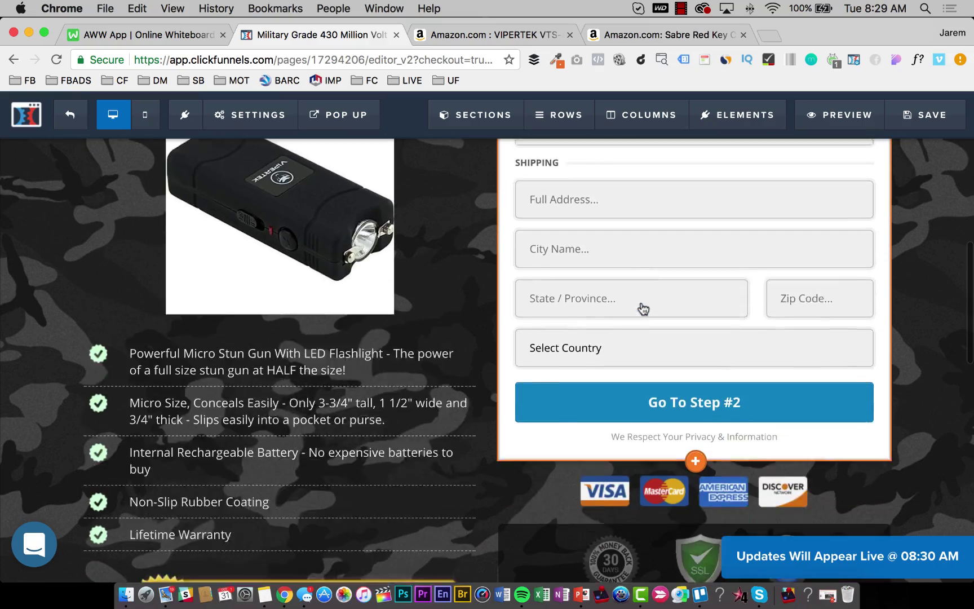
{"action": "scroll", "coordinate": [716, 332], "scroll_direction": "down", "scroll_amount": 20}
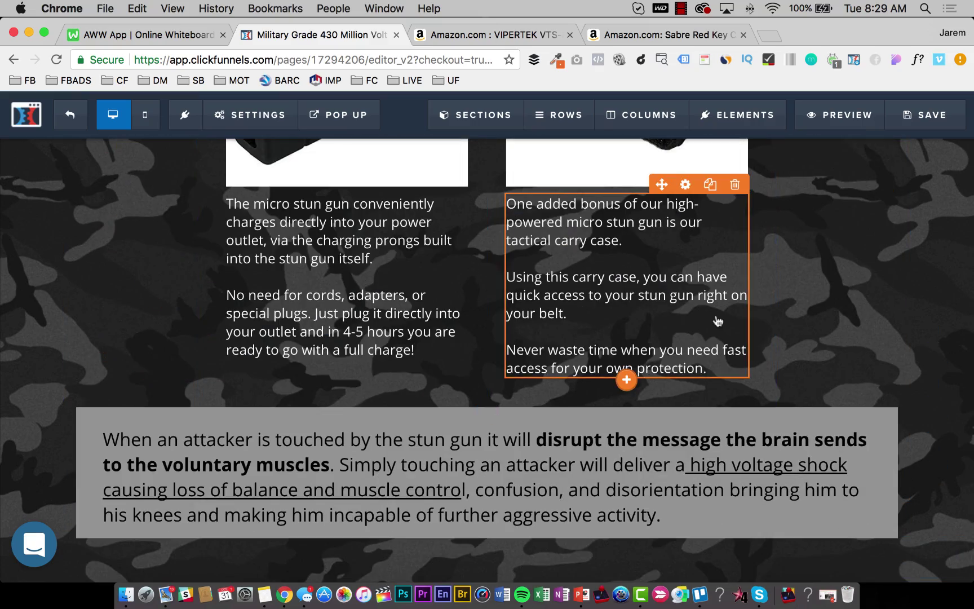
{"action": "scroll", "coordinate": [718, 322], "scroll_direction": "up", "scroll_amount": 20}
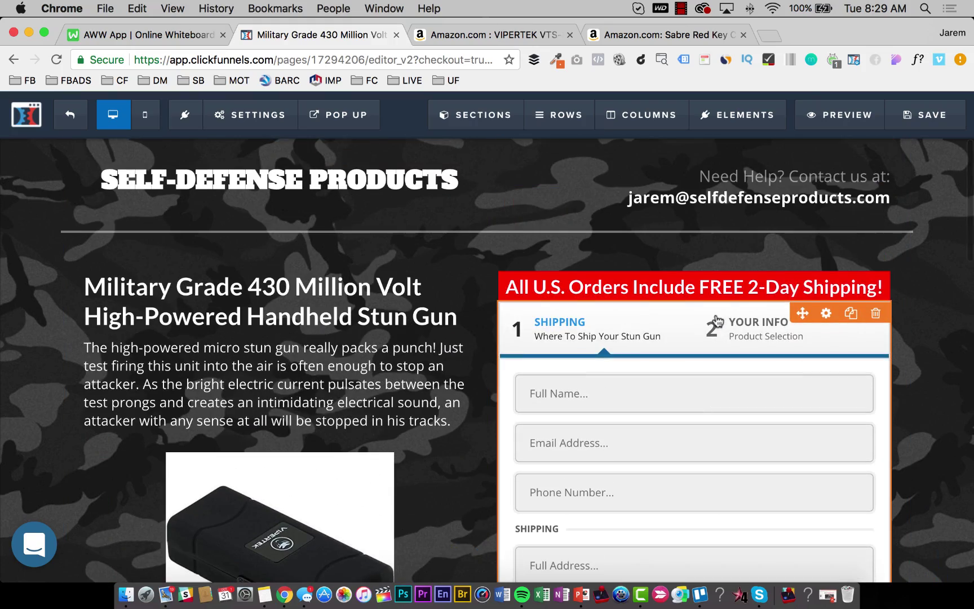
{"action": "scroll", "coordinate": [718, 317], "scroll_direction": "down", "scroll_amount": 5}
{"action": "scroll", "coordinate": [717, 318], "scroll_direction": "up", "scroll_amount": 5}
{"action": "scroll", "coordinate": [539, 298], "scroll_direction": "down", "scroll_amount": 3}
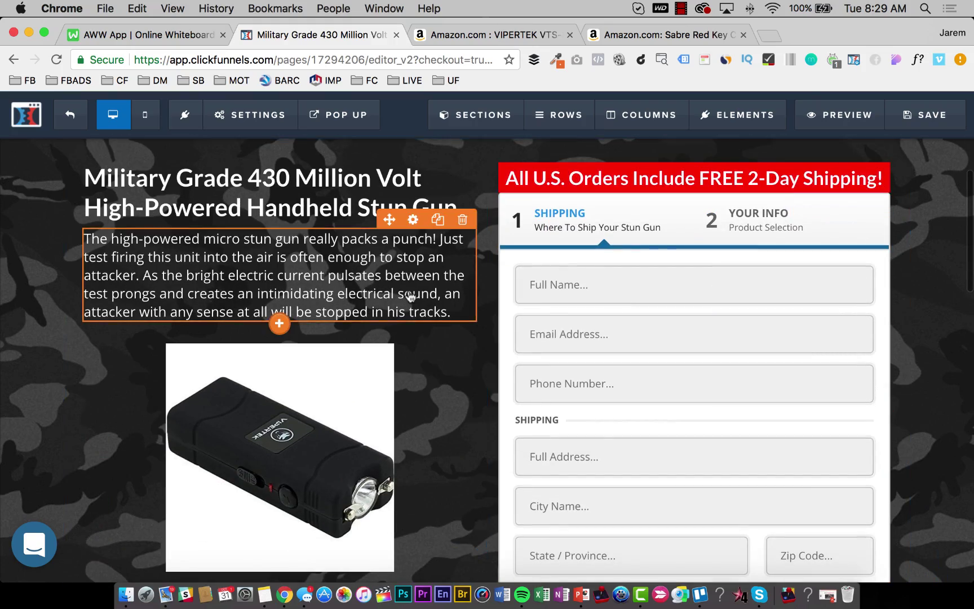
{"action": "scroll", "coordinate": [395, 332], "scroll_direction": "down", "scroll_amount": 6}
{"action": "scroll", "coordinate": [393, 336], "scroll_direction": "up", "scroll_amount": 5}
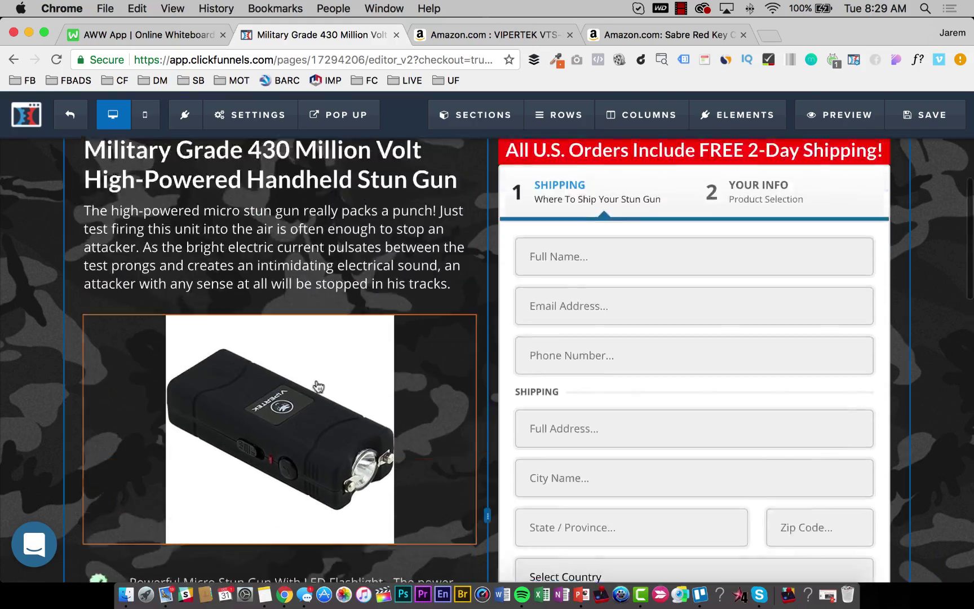
{"action": "scroll", "coordinate": [350, 361], "scroll_direction": "down", "scroll_amount": 12}
{"action": "scroll", "coordinate": [327, 378], "scroll_direction": "up", "scroll_amount": 10}
{"action": "scroll", "coordinate": [322, 383], "scroll_direction": "down", "scroll_amount": 9}
{"action": "scroll", "coordinate": [321, 383], "scroll_direction": "up", "scroll_amount": 10}
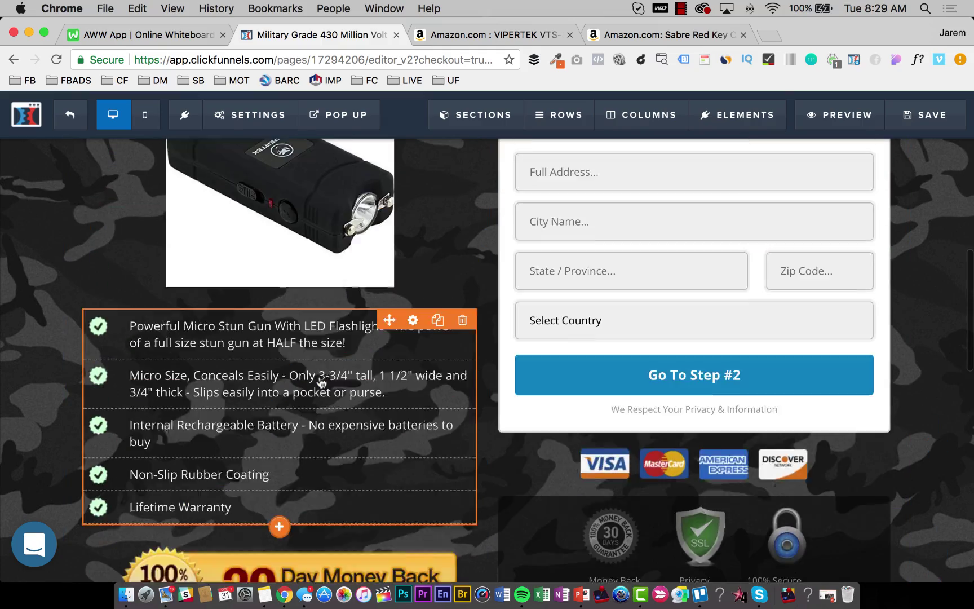
{"action": "scroll", "coordinate": [330, 368], "scroll_direction": "down", "scroll_amount": 1}
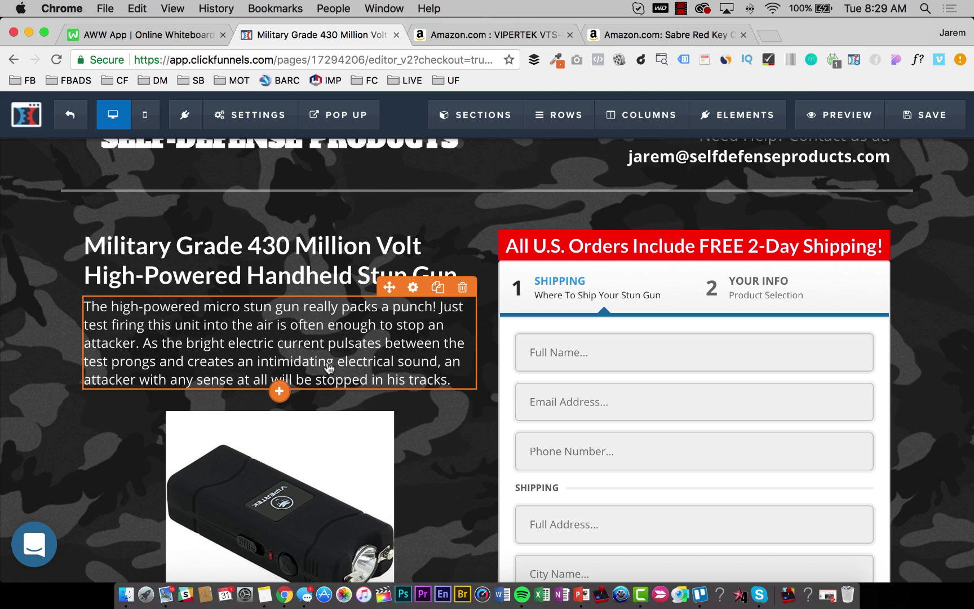
Dismiss the Elements list, save the stun gun order page, and switch to the AWW whiteboard.
{"action": "left_click", "coordinate": [280, 391]}
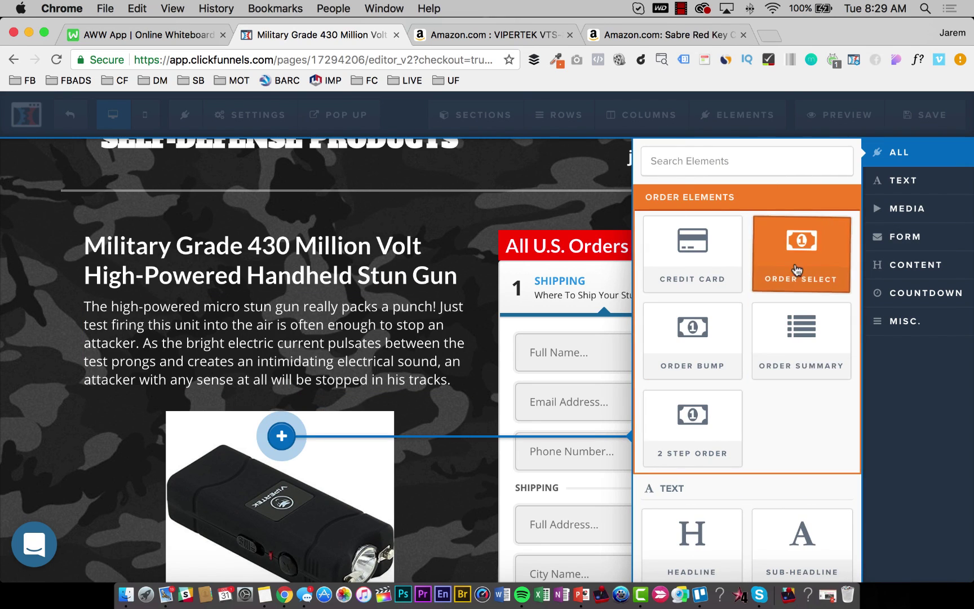
{"action": "scroll", "coordinate": [797, 269], "scroll_direction": "down", "scroll_amount": 15}
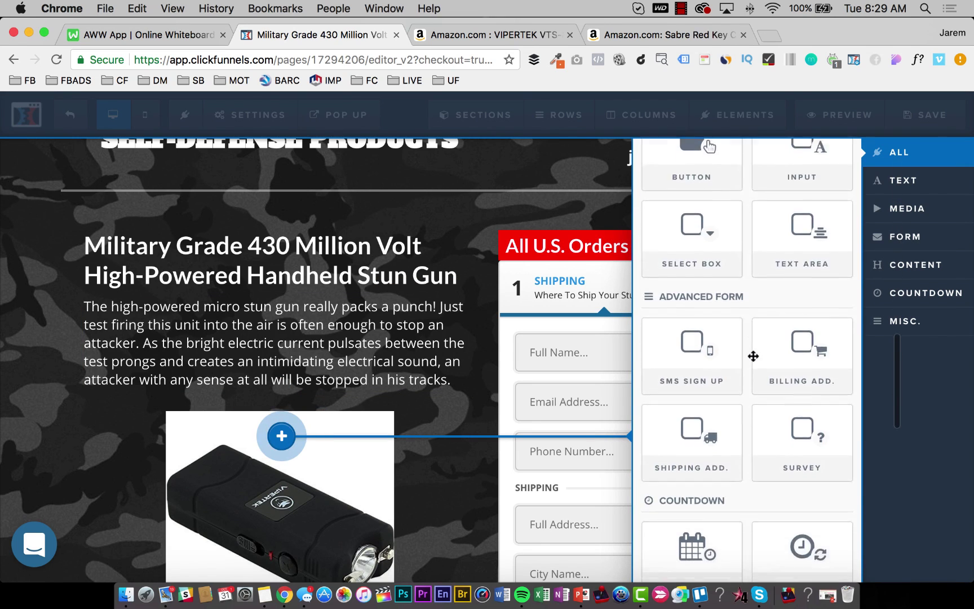
{"action": "scroll", "coordinate": [753, 356], "scroll_direction": "down", "scroll_amount": 5}
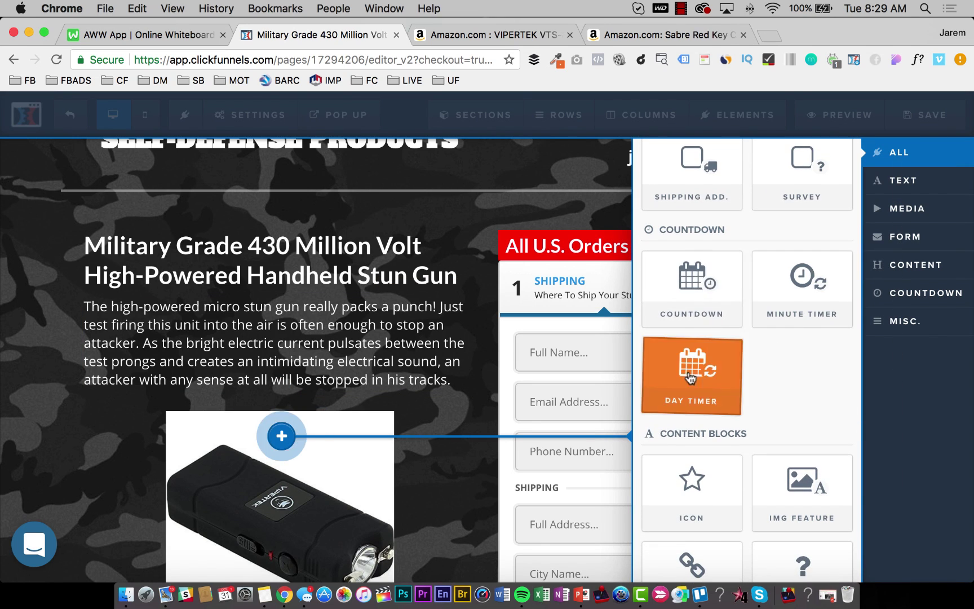
{"action": "left_click", "coordinate": [324, 323]}
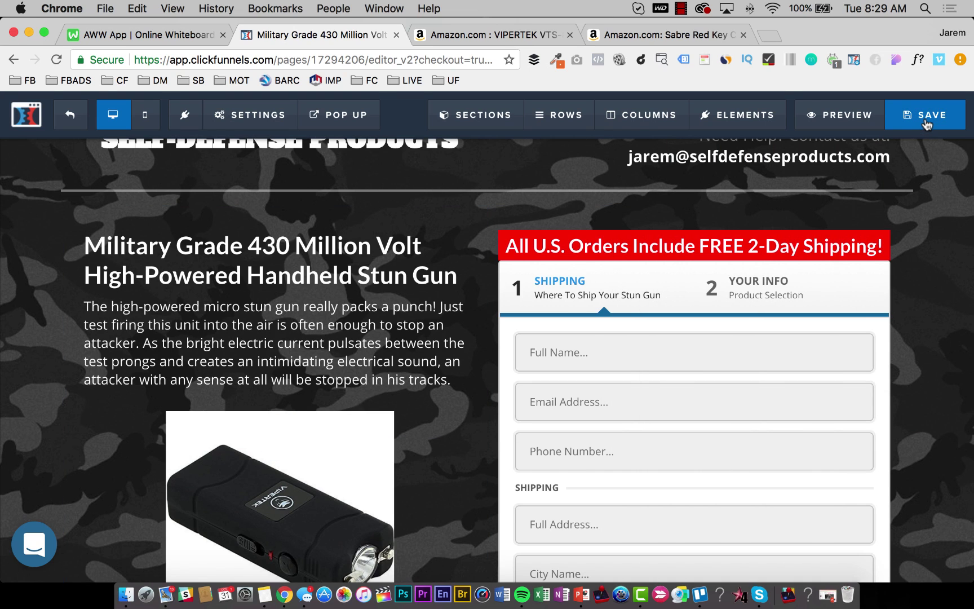
{"action": "left_click", "coordinate": [928, 125]}
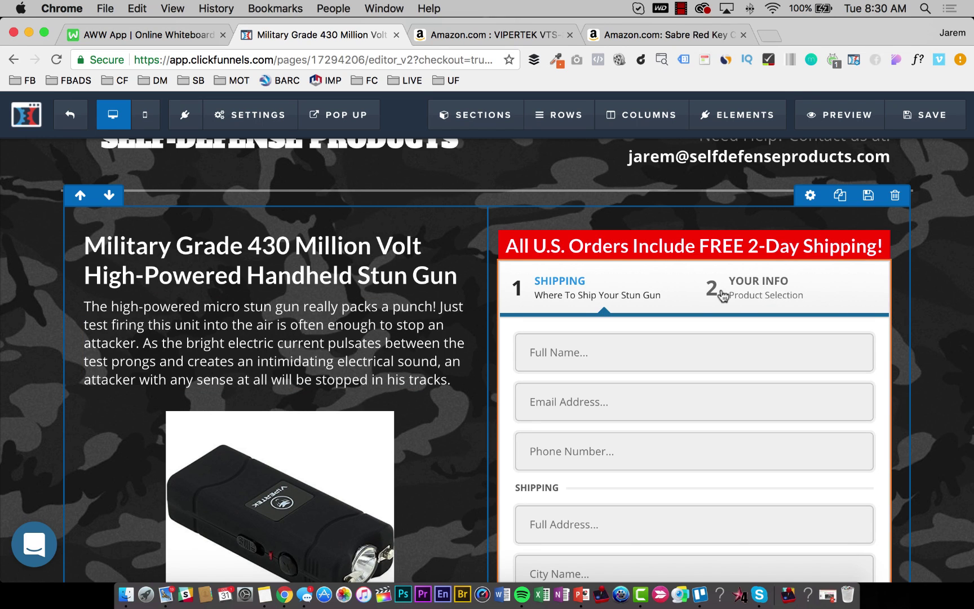
{"action": "scroll", "coordinate": [284, 323], "scroll_direction": "up", "scroll_amount": 2}
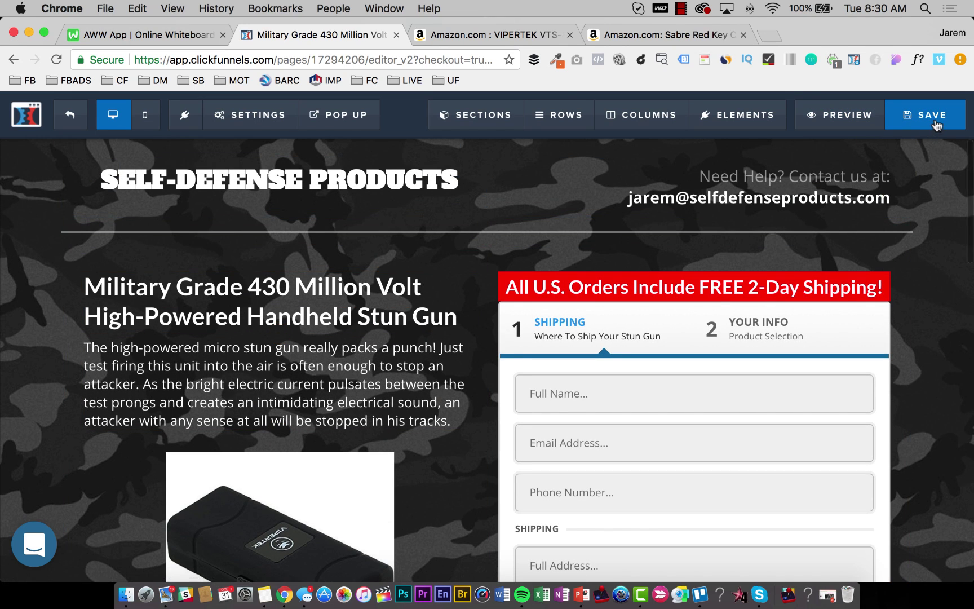
{"action": "left_click", "coordinate": [141, 35]}
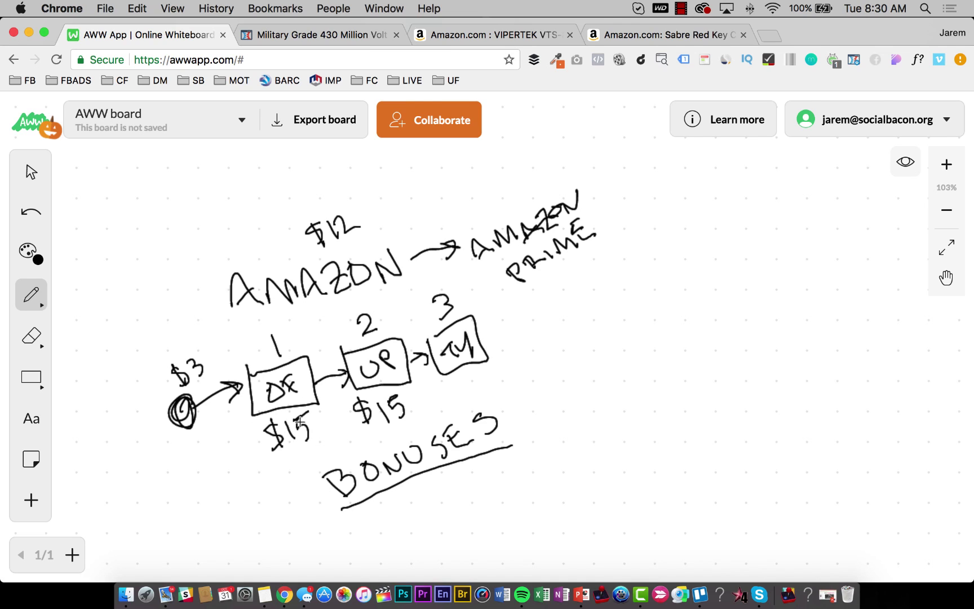
Switch the whiteboard to the eraser and move across tabs to the Amazon VIPERTEK listing.
{"action": "key", "text": "e"}
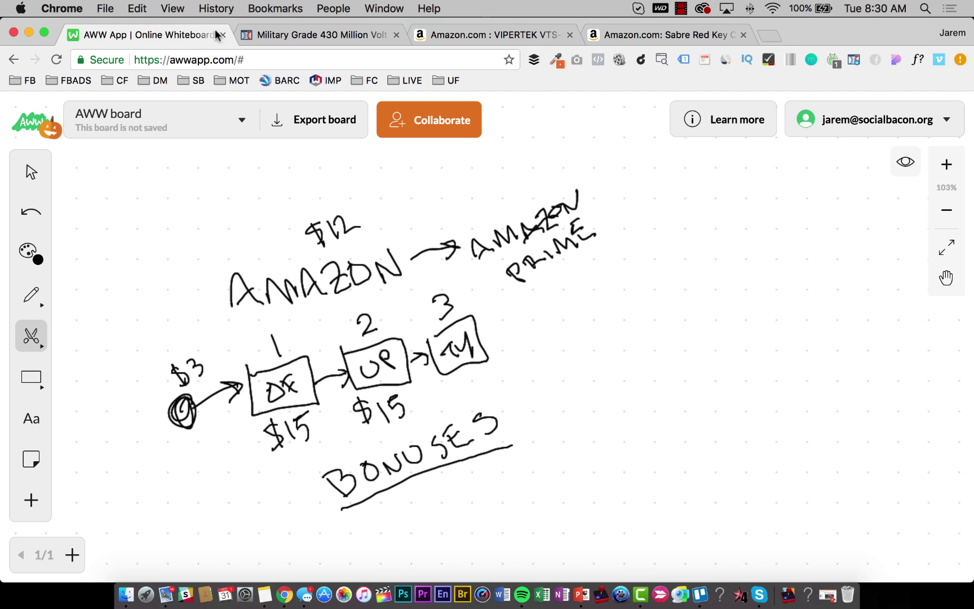
{"action": "left_click", "coordinate": [312, 35]}
{"action": "left_click", "coordinate": [138, 37]}
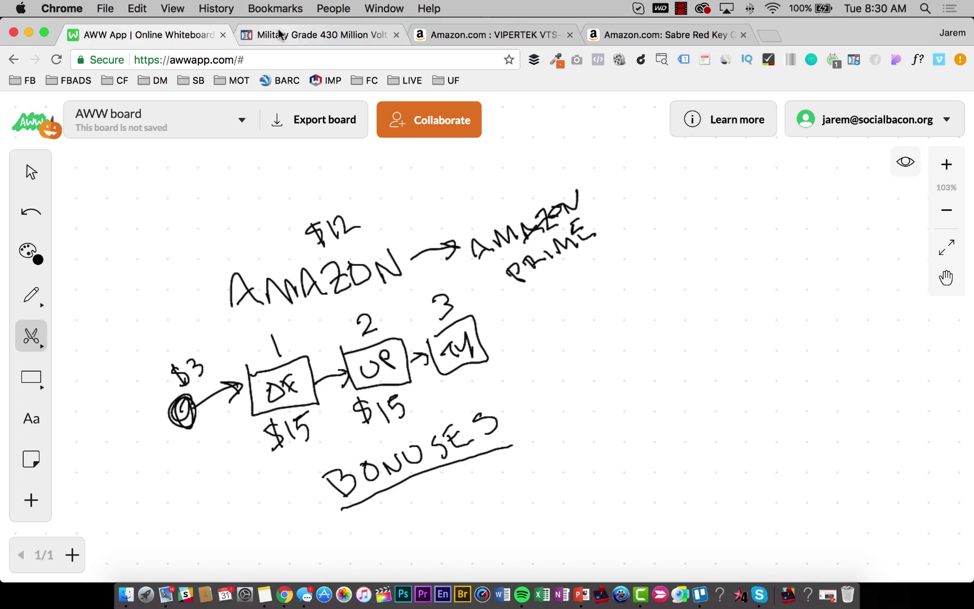
{"action": "left_click", "coordinate": [316, 35]}
{"action": "left_click", "coordinate": [463, 32]}
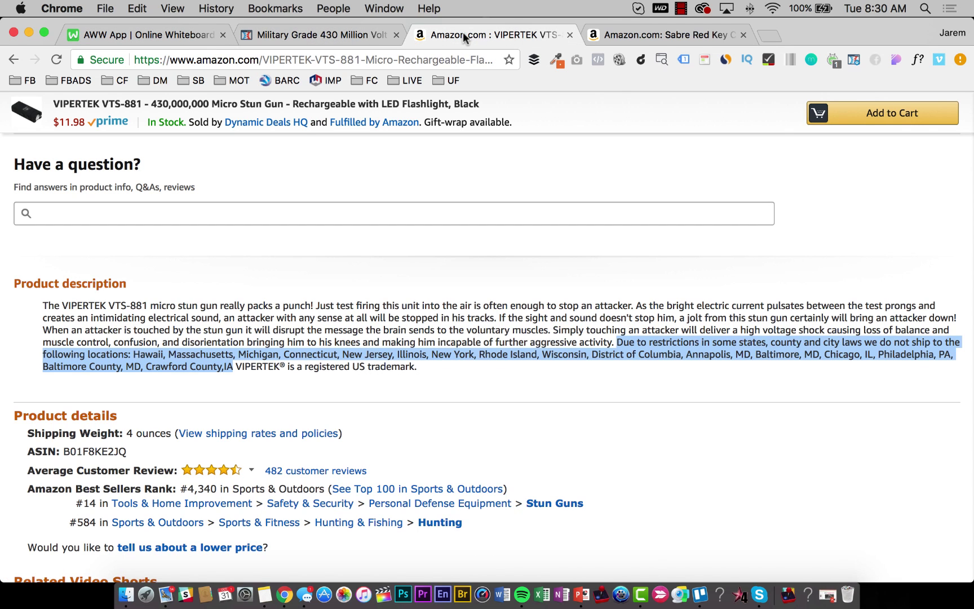
Look over the VIPERTEK listing's photo thumbnails, then return to the AWW funnel sketch.
{"action": "scroll", "coordinate": [594, 333], "scroll_direction": "up", "scroll_amount": 15}
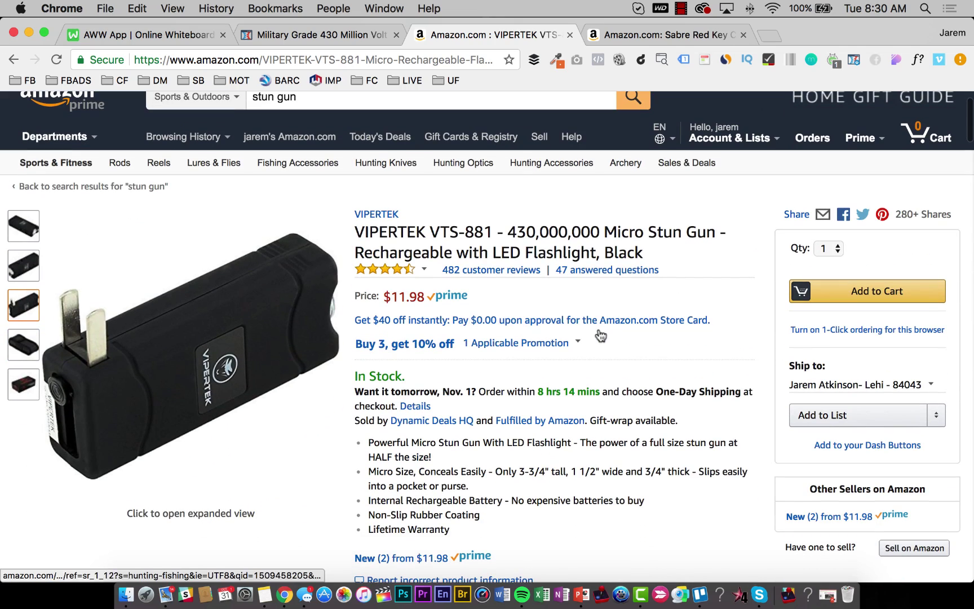
{"action": "mouse_move", "coordinate": [26, 343]}
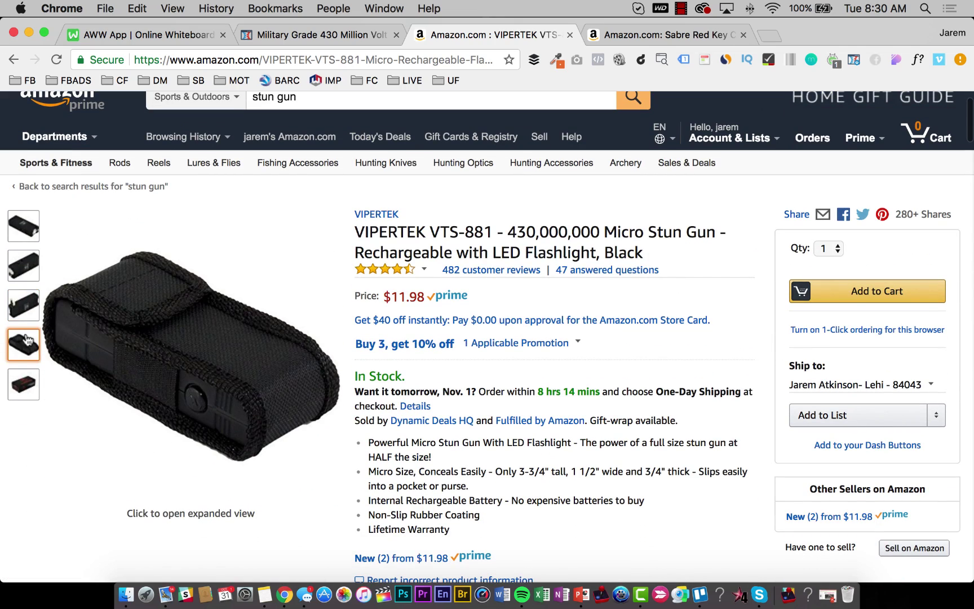
{"action": "mouse_move", "coordinate": [24, 307]}
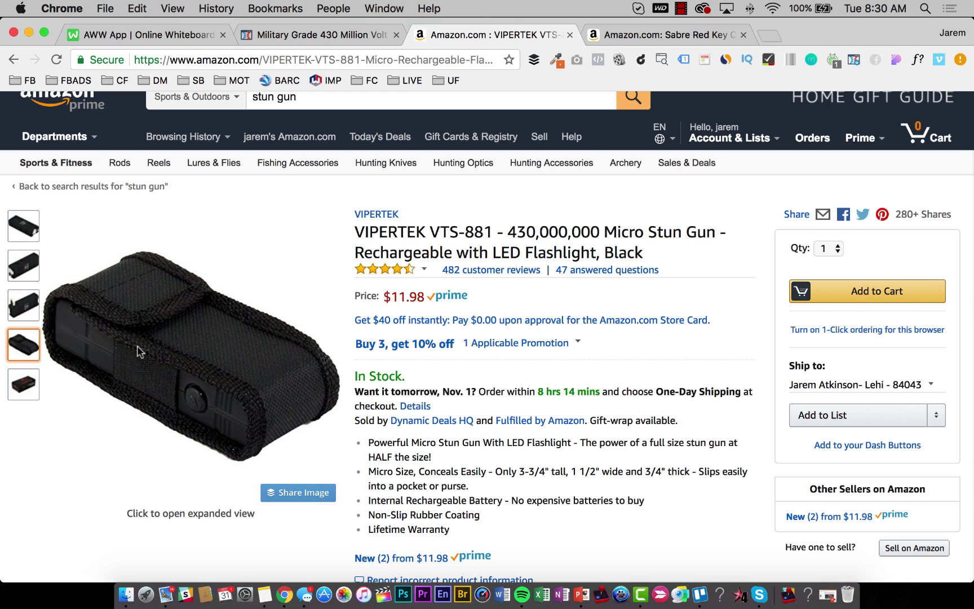
{"action": "left_click", "coordinate": [150, 36]}
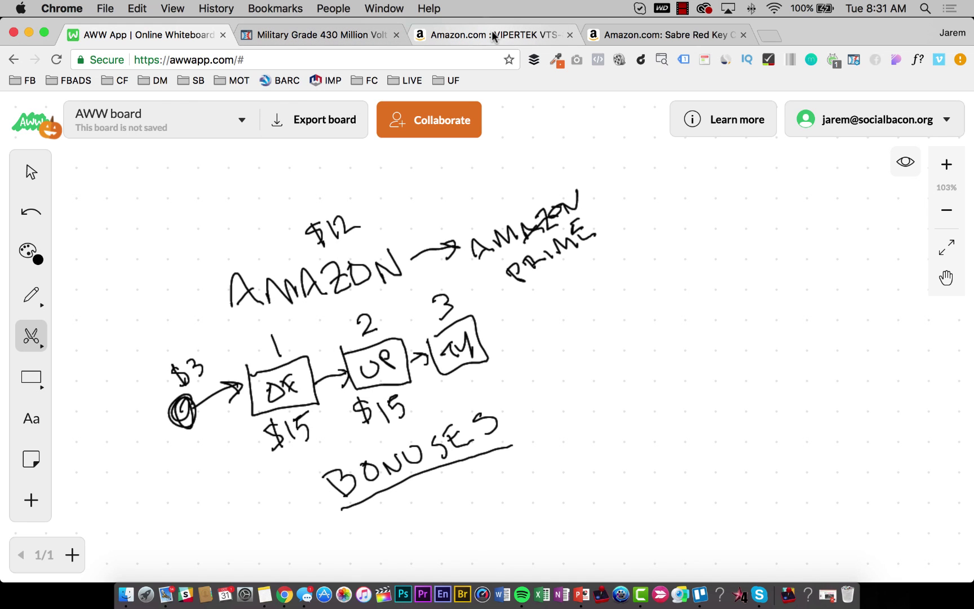
Glance at the Amazon VIPERTEK listing, then return to the ClickFunnels order page editor.
{"action": "left_click", "coordinate": [474, 35]}
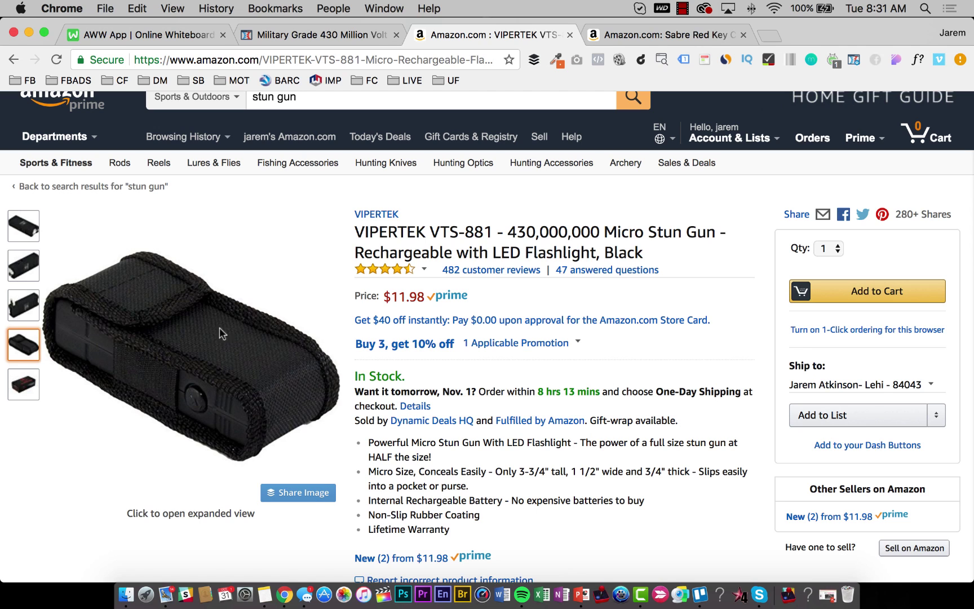
{"action": "left_click", "coordinate": [279, 35]}
Bring up the two-step order form's settings and preview its step 2.
{"action": "scroll", "coordinate": [446, 248], "scroll_direction": "down", "scroll_amount": 5}
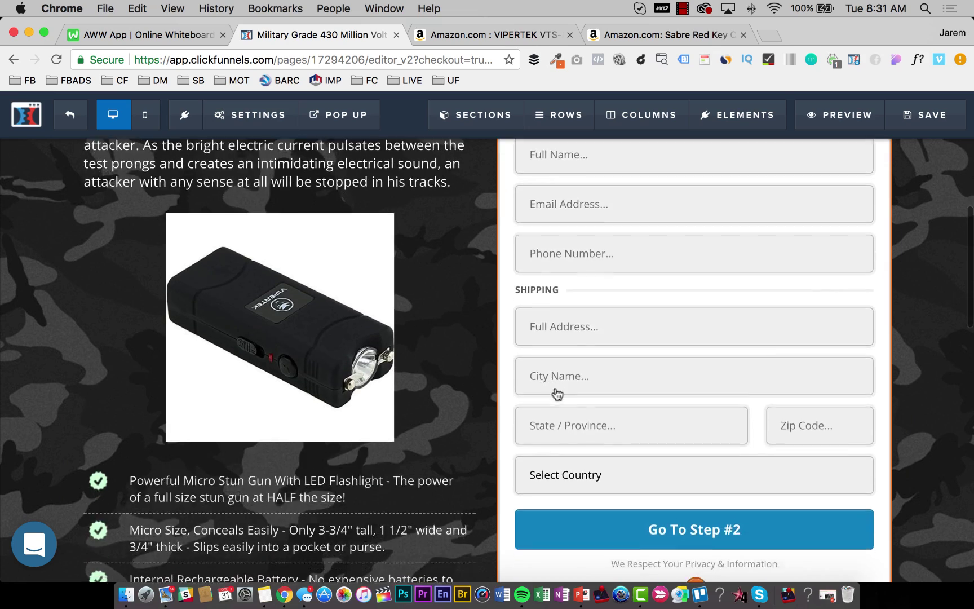
{"action": "scroll", "coordinate": [558, 395], "scroll_direction": "down", "scroll_amount": 3}
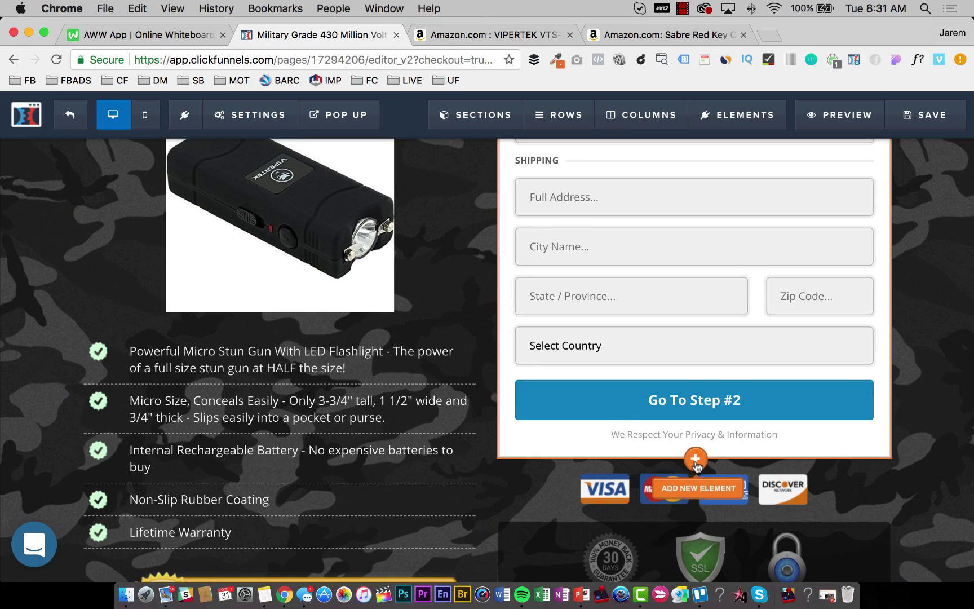
{"action": "scroll", "coordinate": [681, 426], "scroll_direction": "up", "scroll_amount": 4}
{"action": "scroll", "coordinate": [681, 426], "scroll_direction": "down", "scroll_amount": 5}
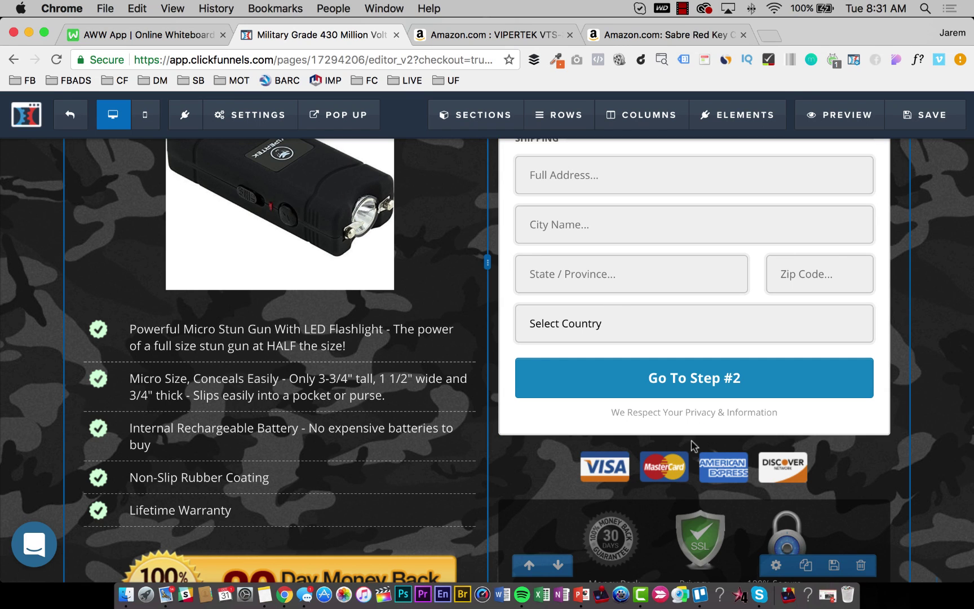
{"action": "mouse_move", "coordinate": [695, 445]}
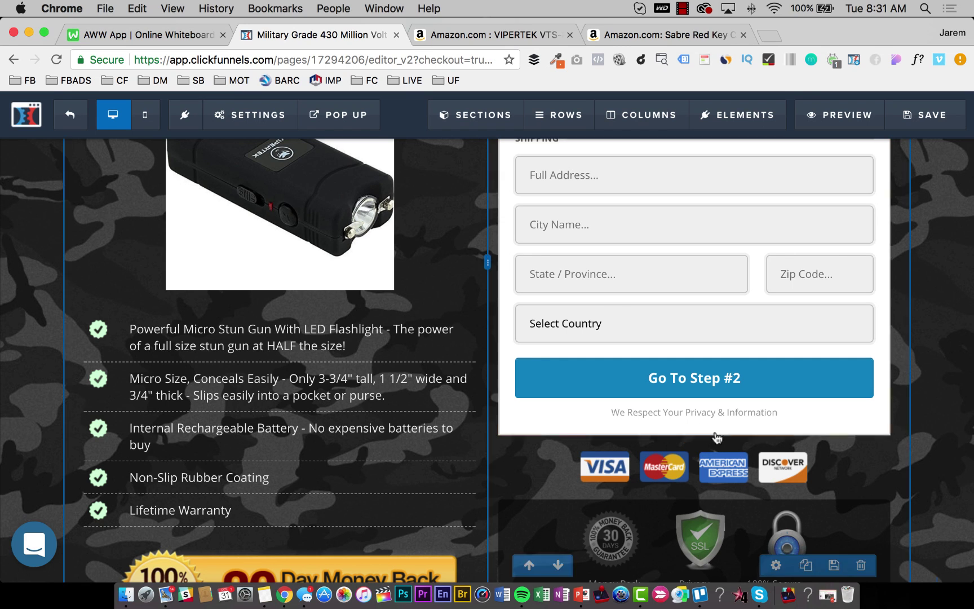
{"action": "scroll", "coordinate": [700, 330], "scroll_direction": "up", "scroll_amount": 8}
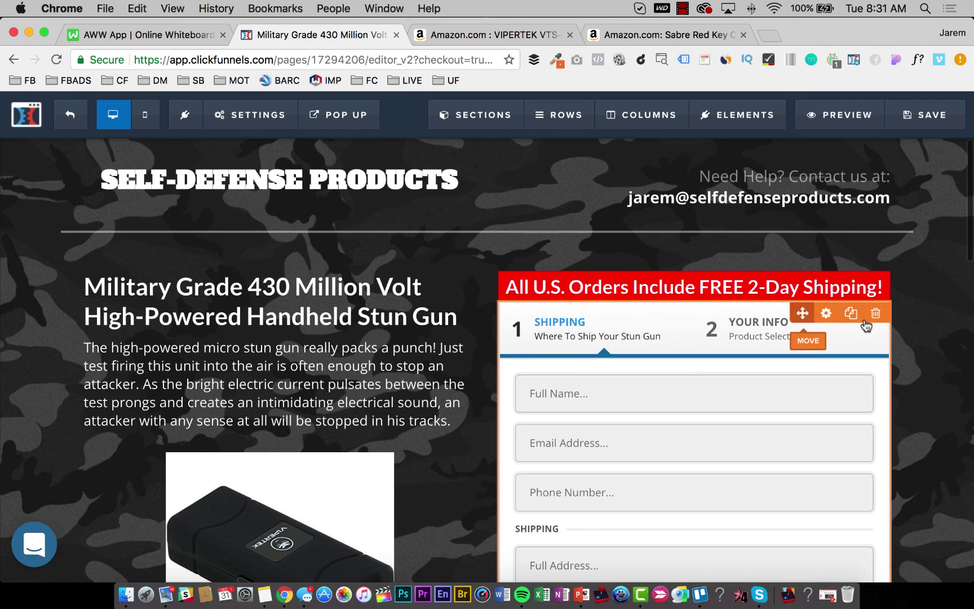
{"action": "left_click", "coordinate": [826, 313]}
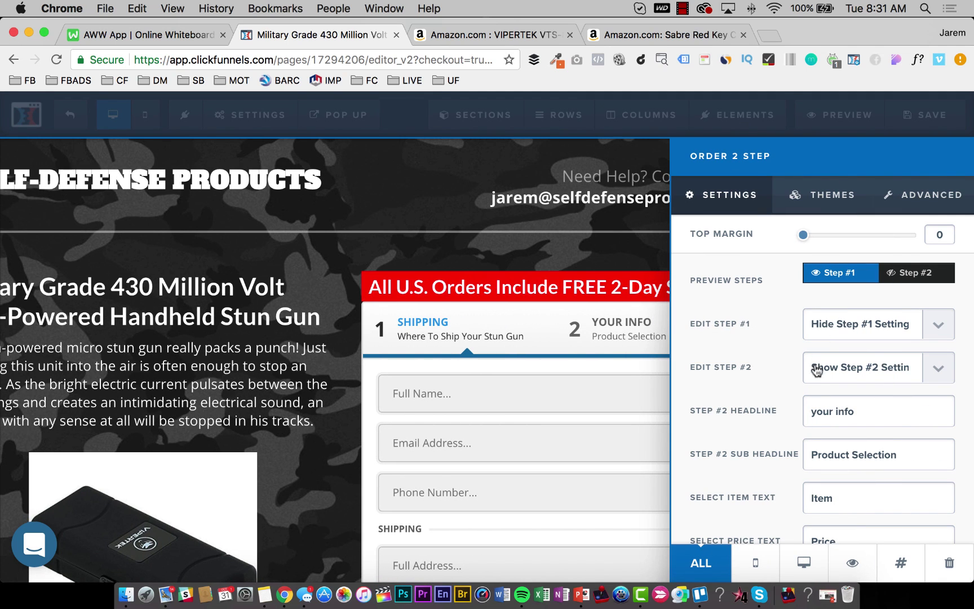
{"action": "left_click", "coordinate": [919, 275]}
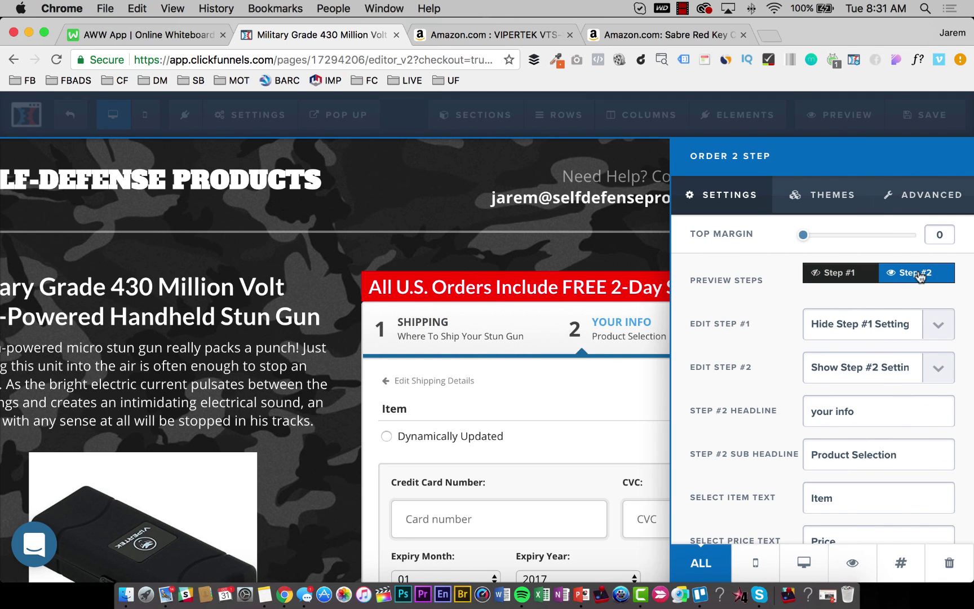
Under Advanced, keep Toggle Order Bump set to Show Order Bump, then go back to Settings.
{"action": "scroll", "coordinate": [888, 362], "scroll_direction": "down", "scroll_amount": 3}
{"action": "scroll", "coordinate": [888, 362], "scroll_direction": "down", "scroll_amount": 10}
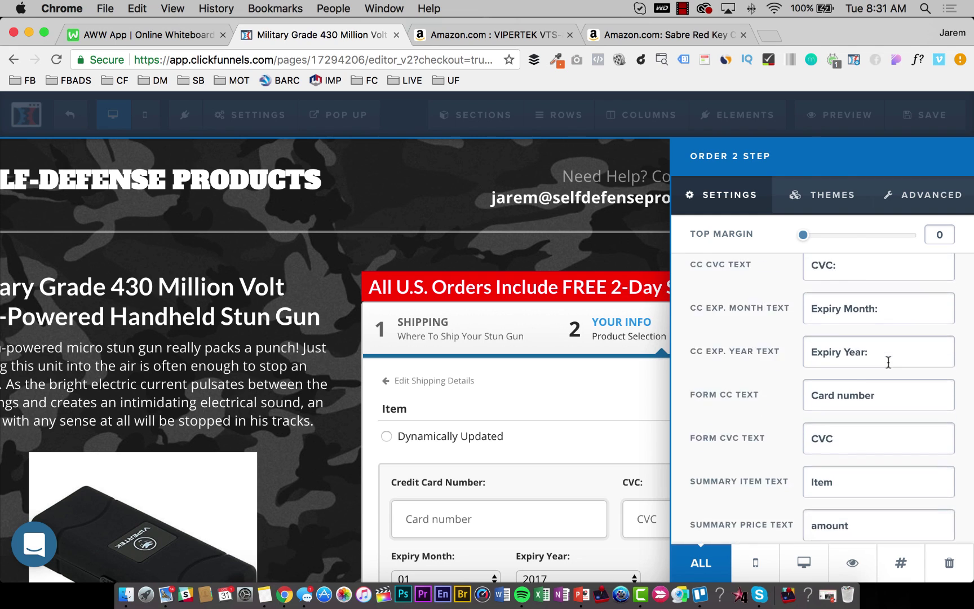
{"action": "scroll", "coordinate": [888, 361], "scroll_direction": "up", "scroll_amount": 3}
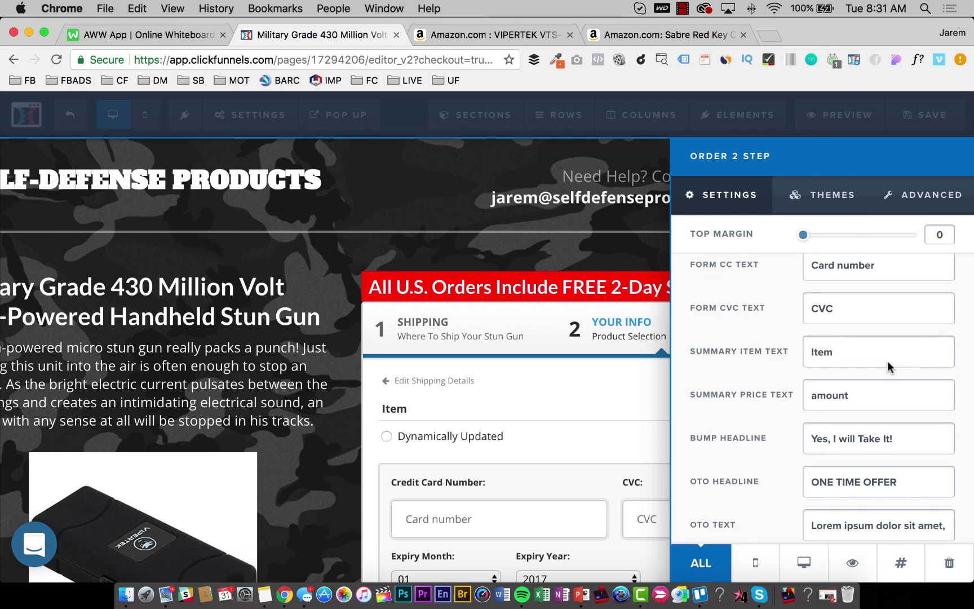
{"action": "scroll", "coordinate": [888, 360], "scroll_direction": "down", "scroll_amount": 13}
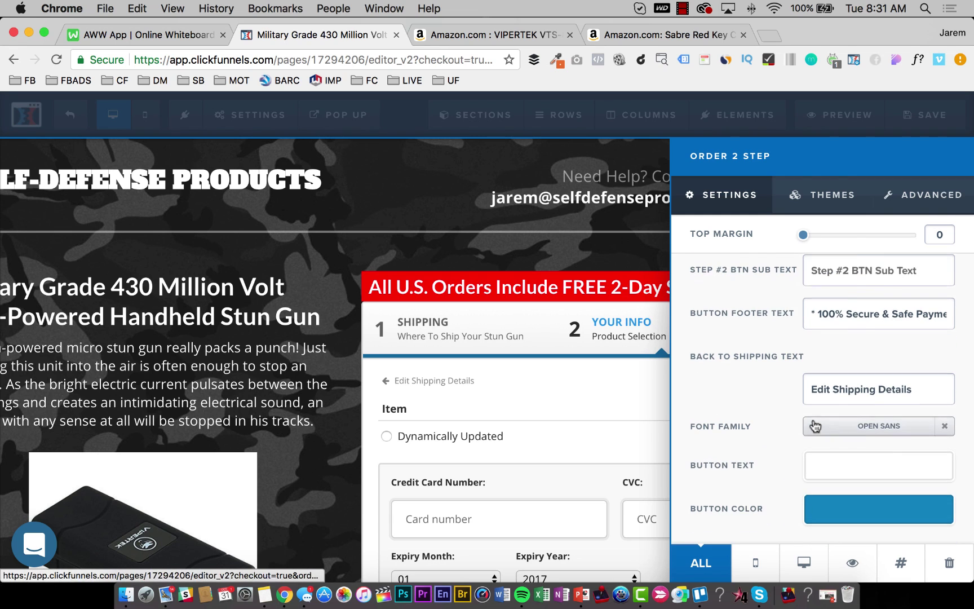
{"action": "scroll", "coordinate": [814, 426], "scroll_direction": "up", "scroll_amount": 8}
{"action": "scroll", "coordinate": [814, 426], "scroll_direction": "up", "scroll_amount": 4}
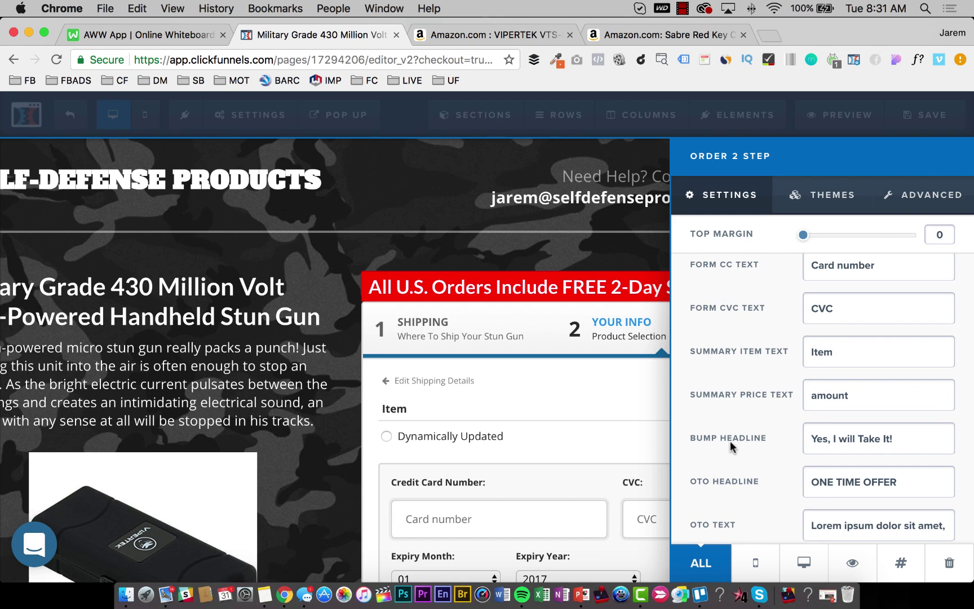
{"action": "left_click", "coordinate": [933, 209]}
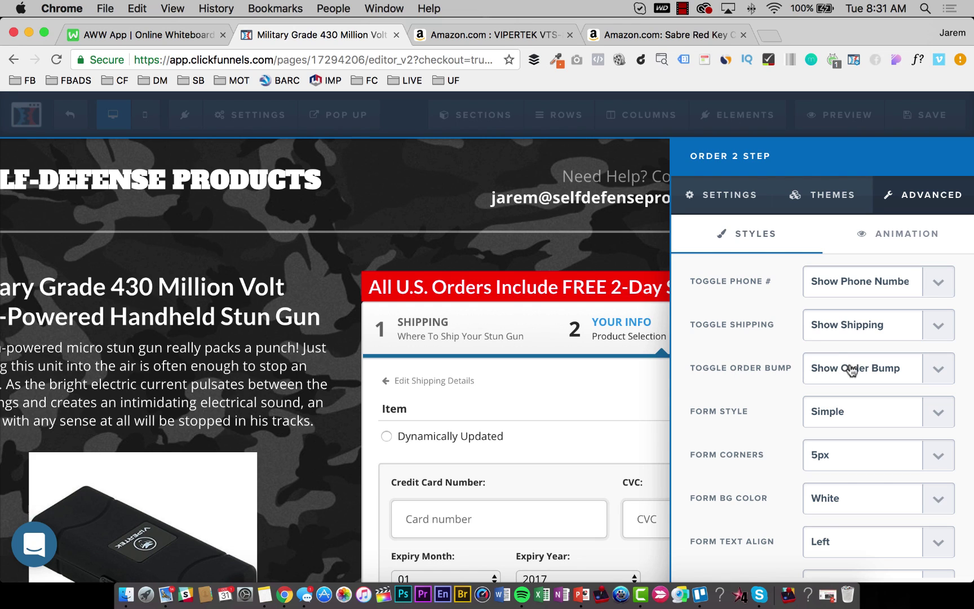
{"action": "left_click", "coordinate": [872, 369]}
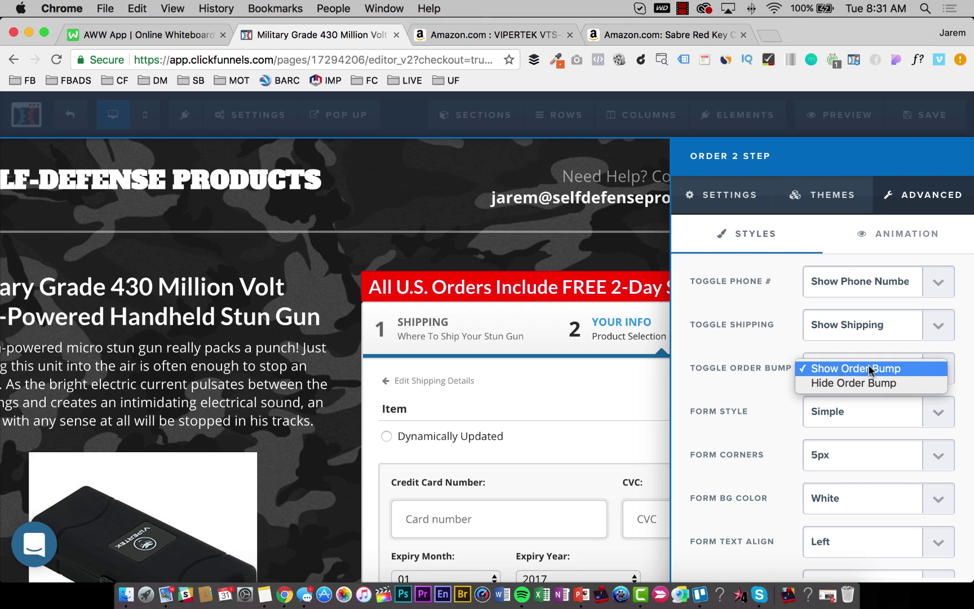
{"action": "left_click", "coordinate": [872, 369]}
{"action": "left_click", "coordinate": [746, 198]}
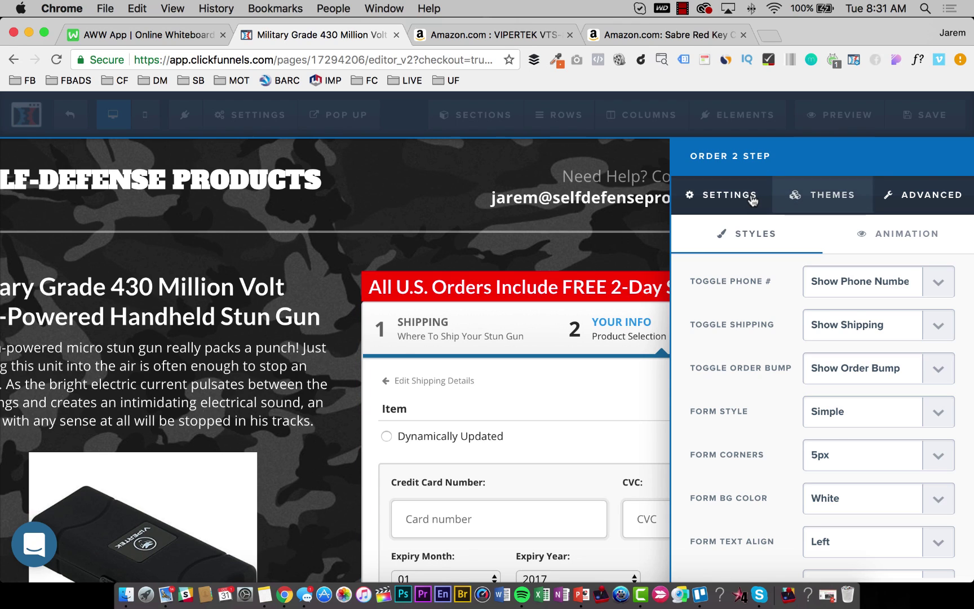
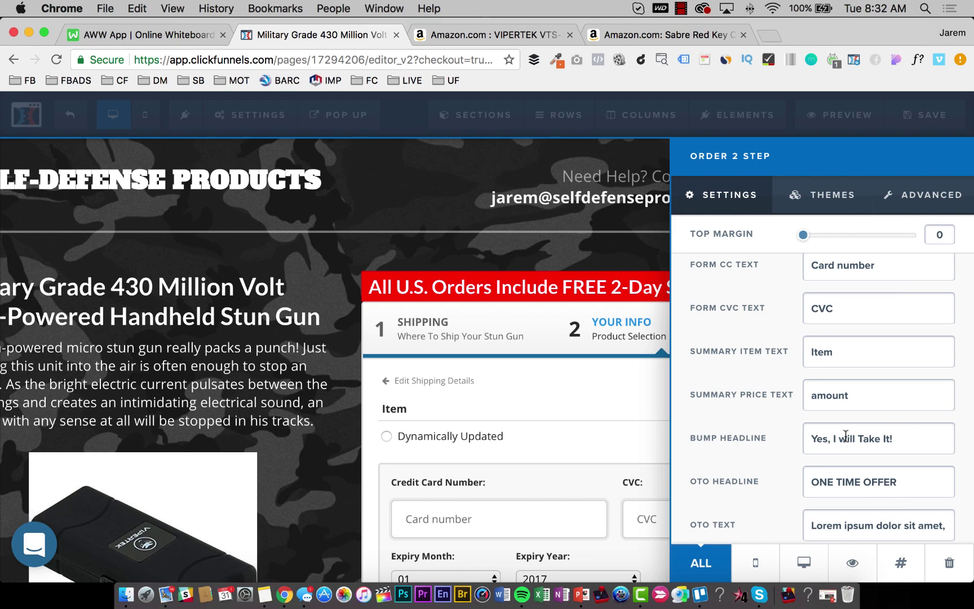
Check the AWW whiteboard funnel sketch: a $3 offer into three $15 steps, then Amazon $12 to Prime.
{"action": "left_click", "coordinate": [141, 35]}
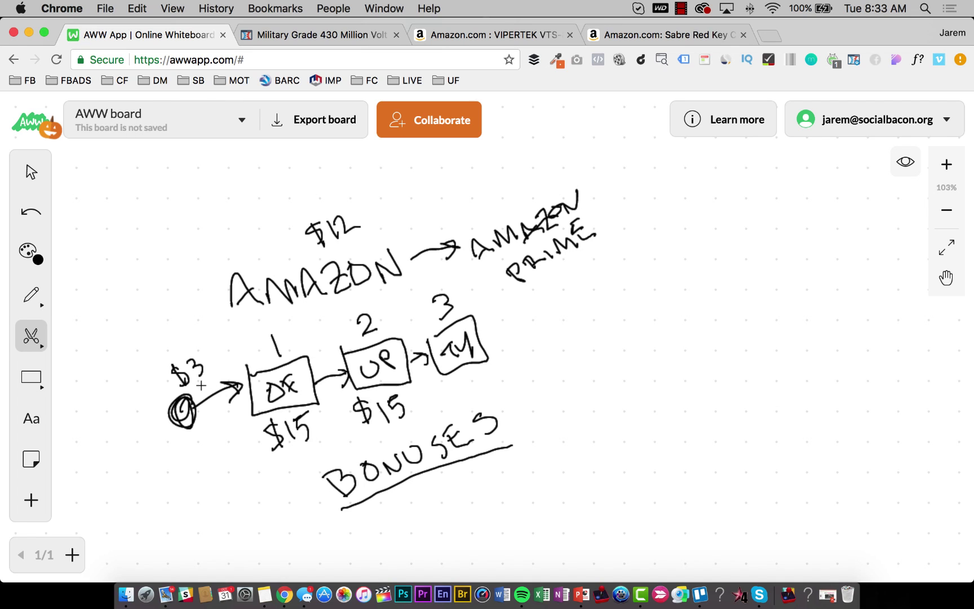
Replace the placeholder OTO text with the one-time special tactical belt carry-case pitch, fixing typos.
{"action": "left_click", "coordinate": [333, 35]}
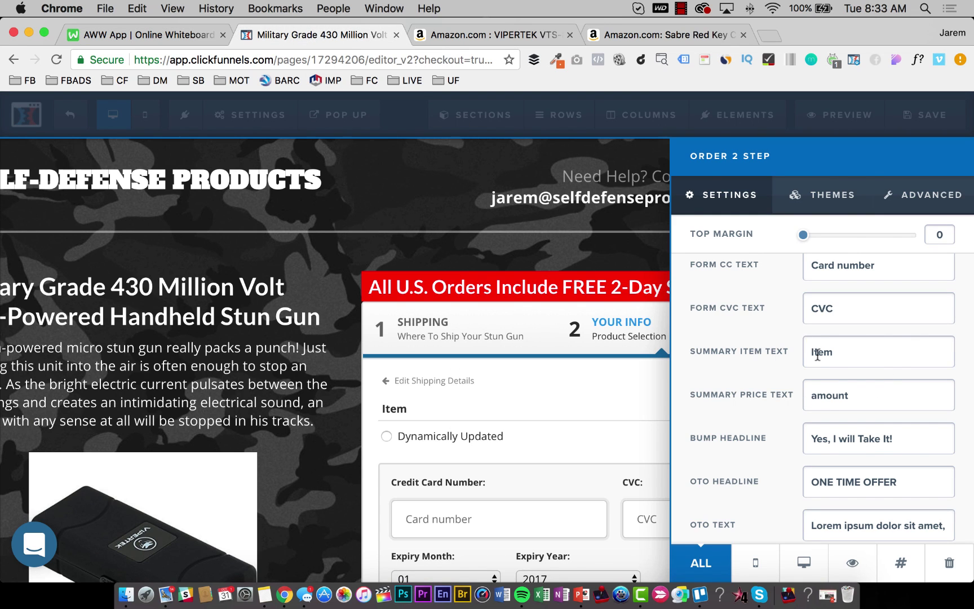
{"action": "scroll", "coordinate": [819, 355], "scroll_direction": "up", "scroll_amount": 3}
{"action": "scroll", "coordinate": [820, 361], "scroll_direction": "down", "scroll_amount": 4}
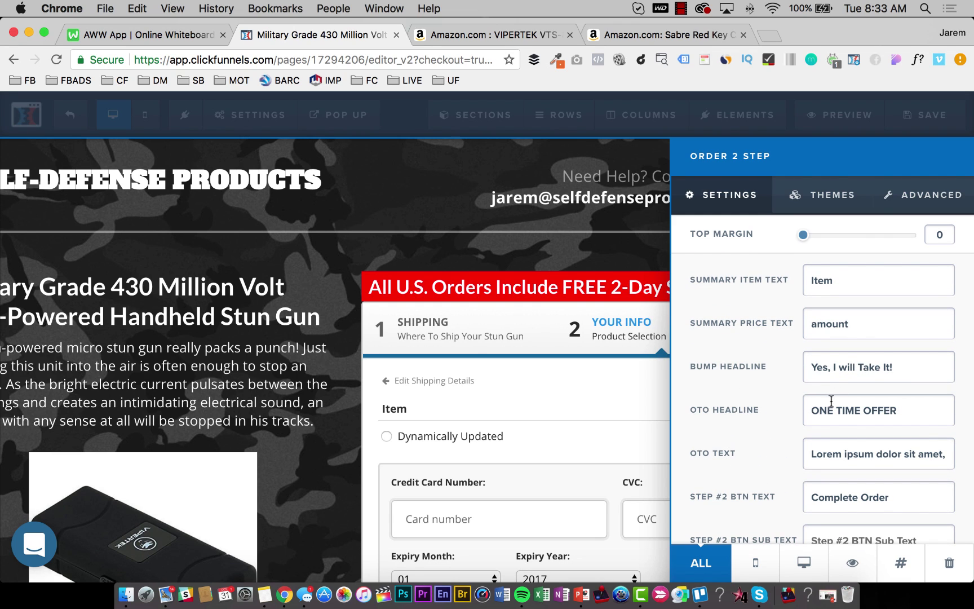
{"action": "triple_click", "coordinate": [842, 453]}
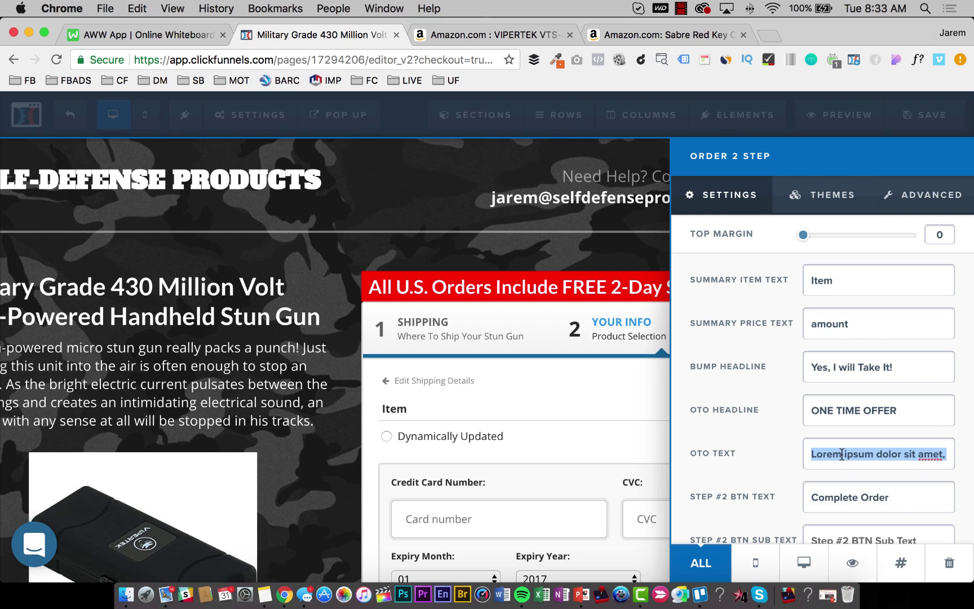
{"action": "type", "text": "As "}
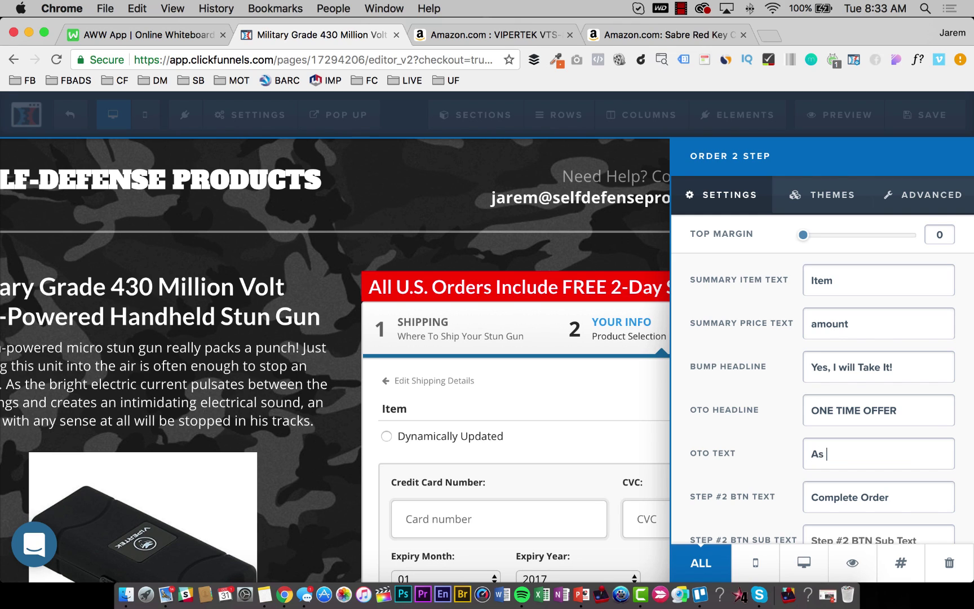
{"action": "type", "text": "a one-time special, check"}
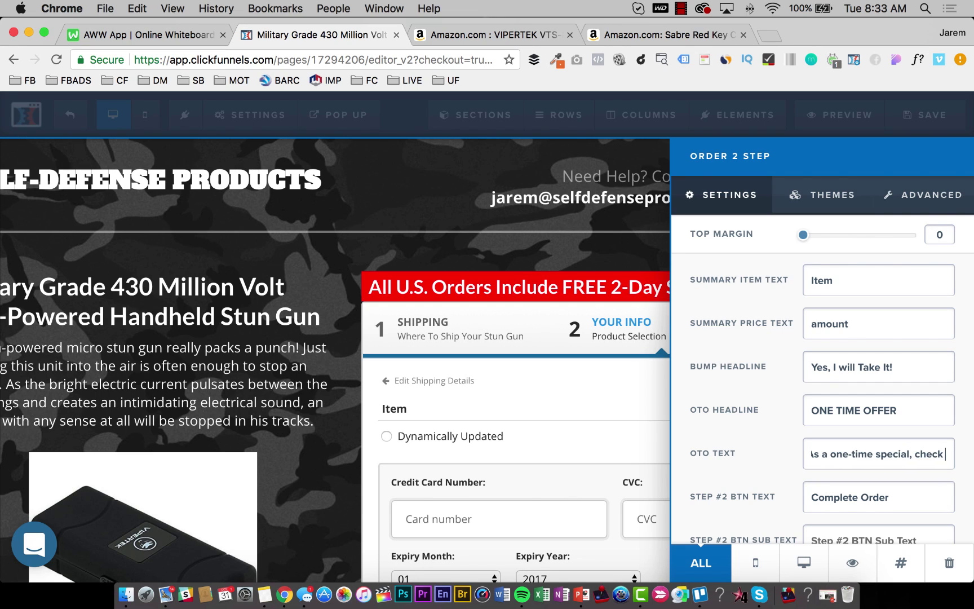
{"action": "type", "text": " the box to"}
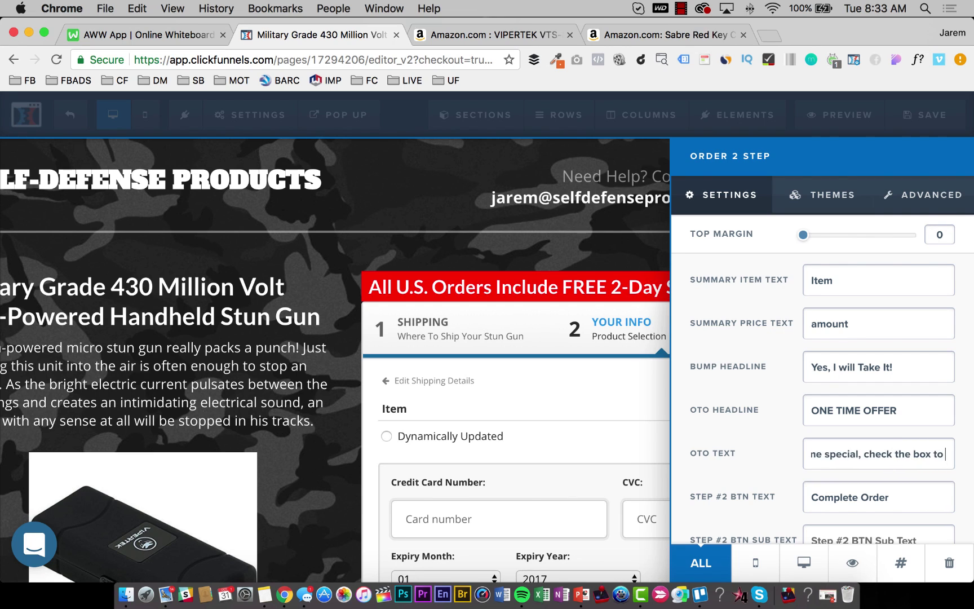
{"action": "type", "text": " add"}
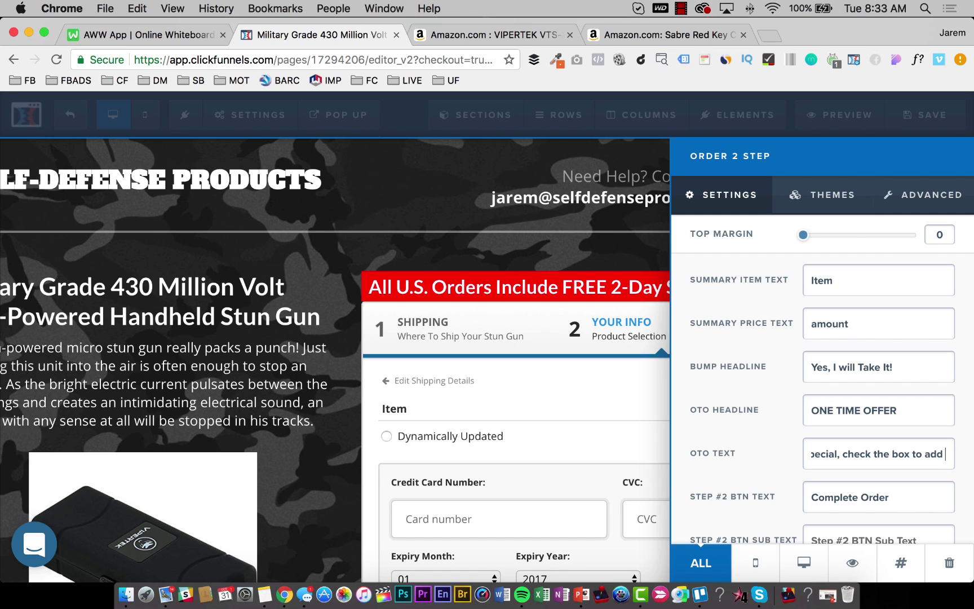
{"action": "type", "text": " our tactical b"}
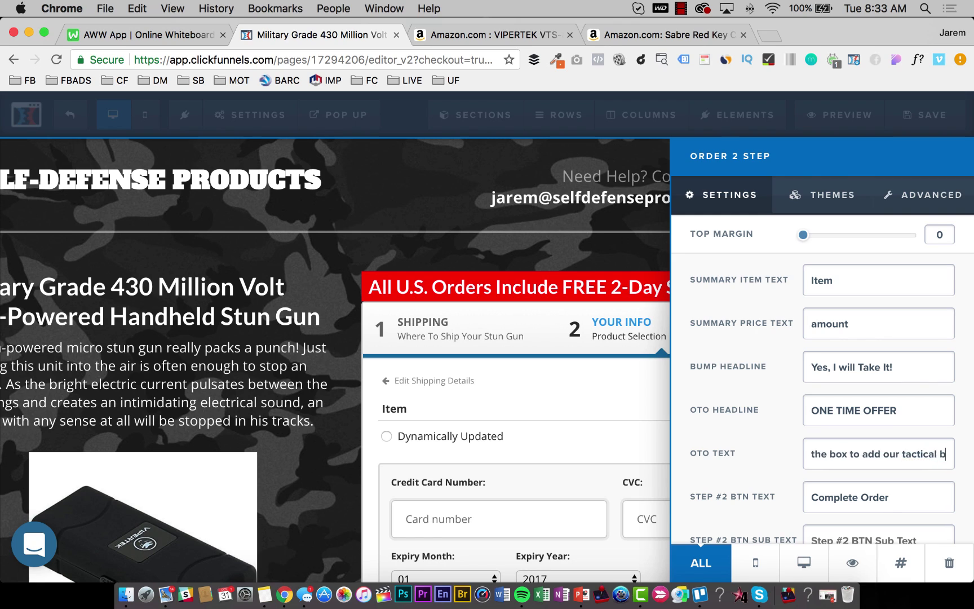
{"action": "type", "text": "eltloop"}
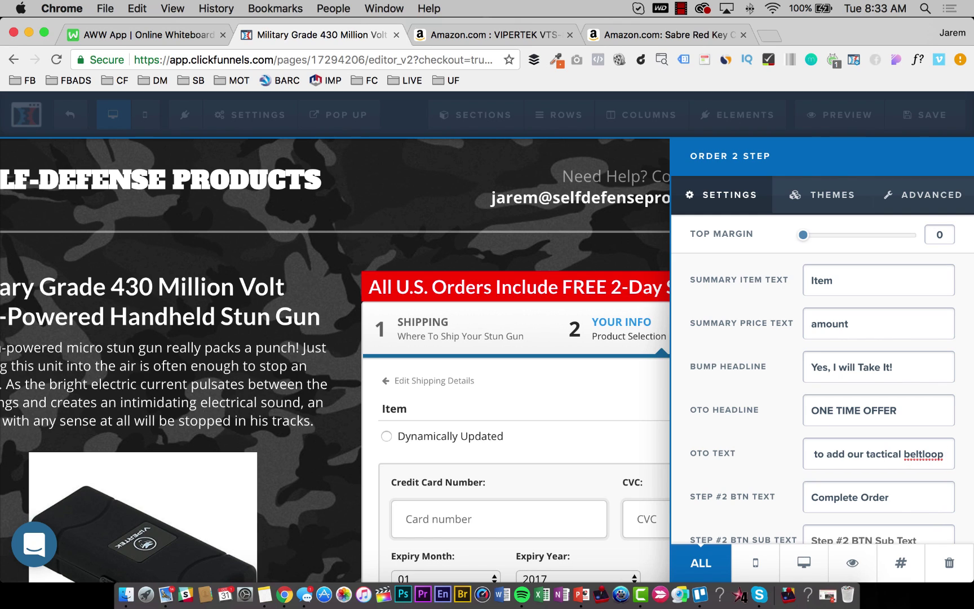
{"action": "key", "text": "BackSpace"}
{"action": "key", "text": "BackSpace"}
{"action": "key", "text": "BackSpace"}
{"action": "key", "text": "BackSpace"}
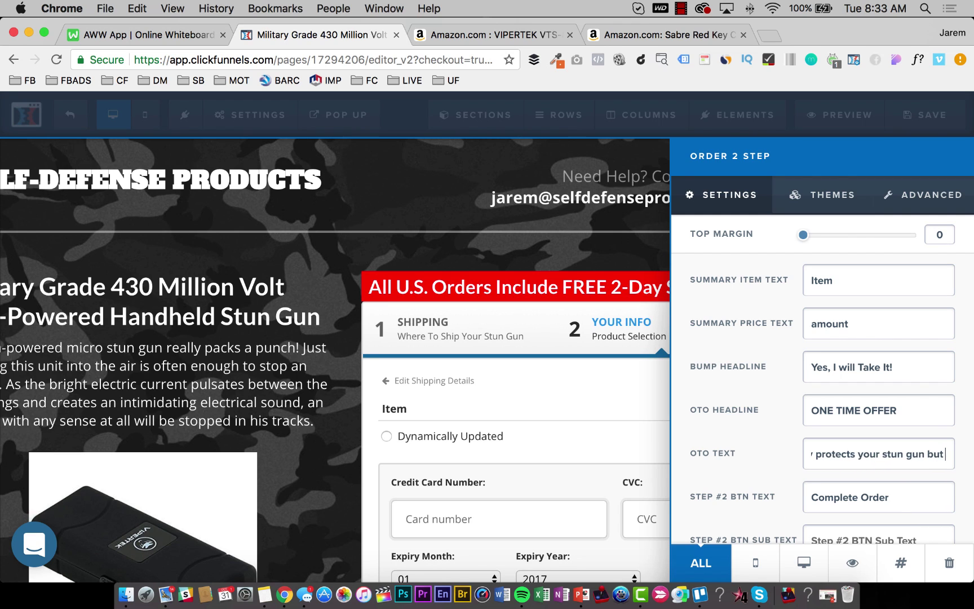
{"action": "key", "text": "BackSpace"}
{"action": "key", "text": "BackSpace"}
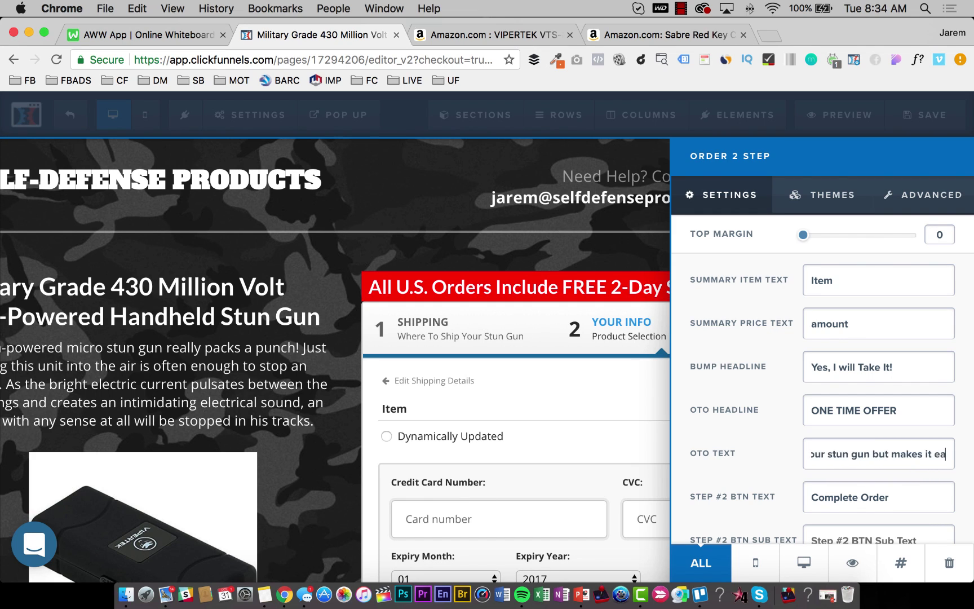
{"action": "key", "text": "BackSpace"}
{"action": "type", "text": "ly acces"}
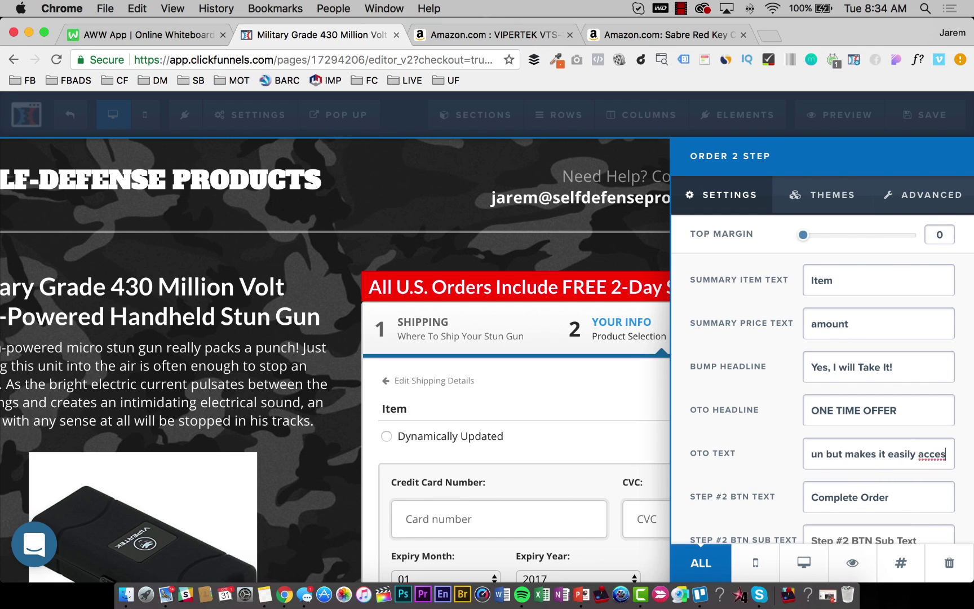
{"action": "type", "text": "sible in a"}
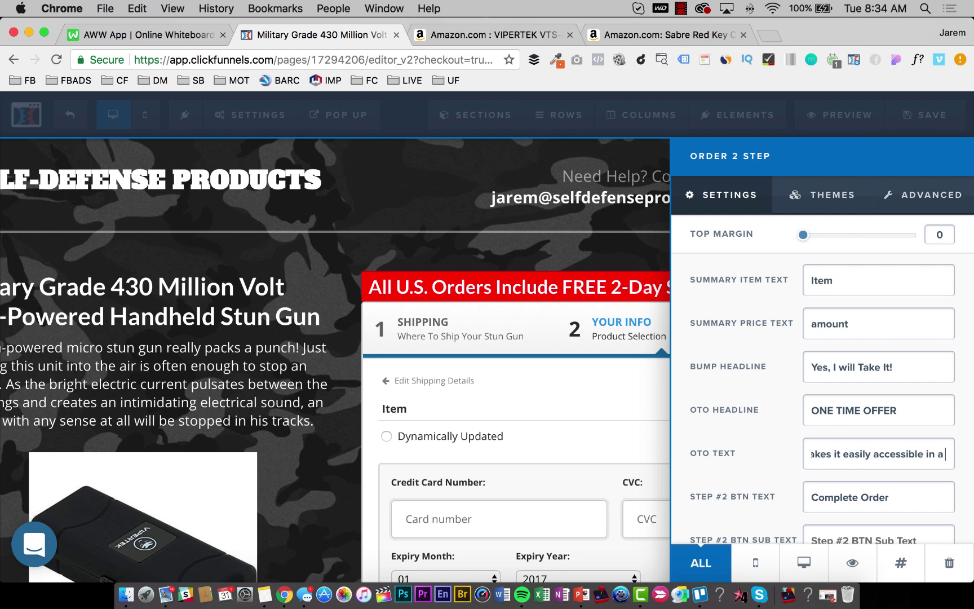
{"action": "type", "text": " tight situation."}
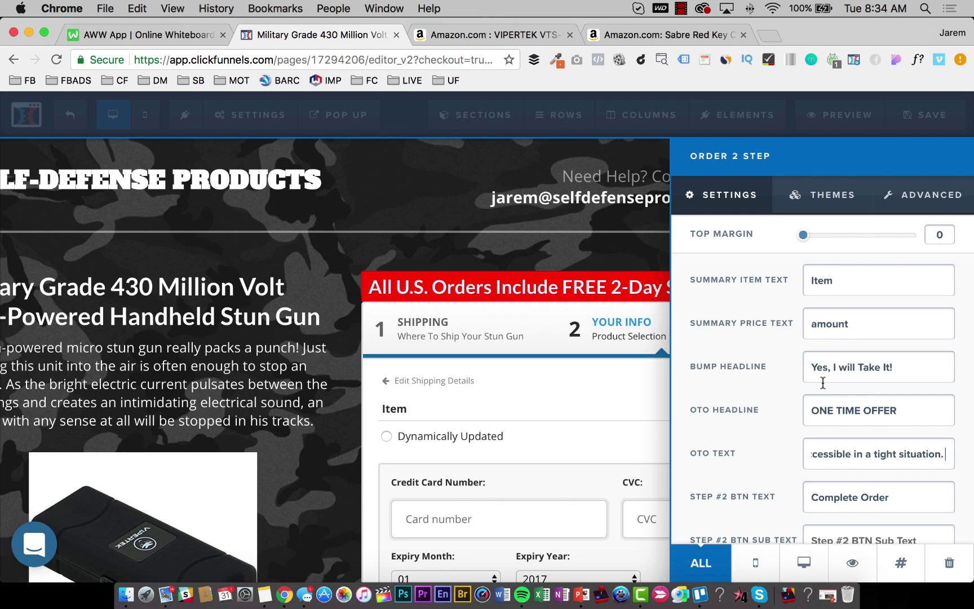
Select the 'Yes, I will Take It!' bump headline, then close the order form settings.
{"action": "left_click", "coordinate": [814, 370]}
{"action": "triple_click", "coordinate": [909, 366]}
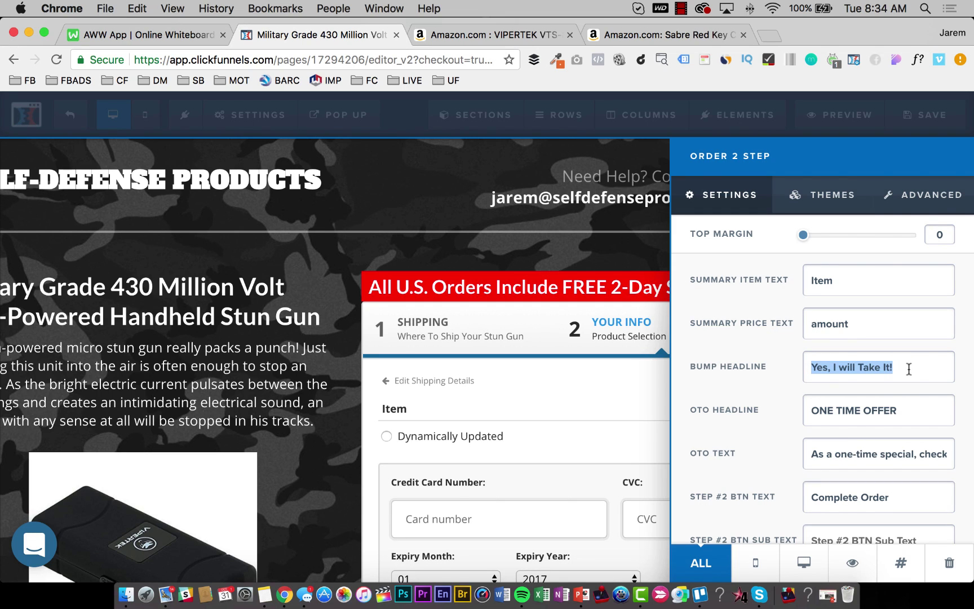
{"action": "scroll", "coordinate": [849, 448], "scroll_direction": "down", "scroll_amount": 2}
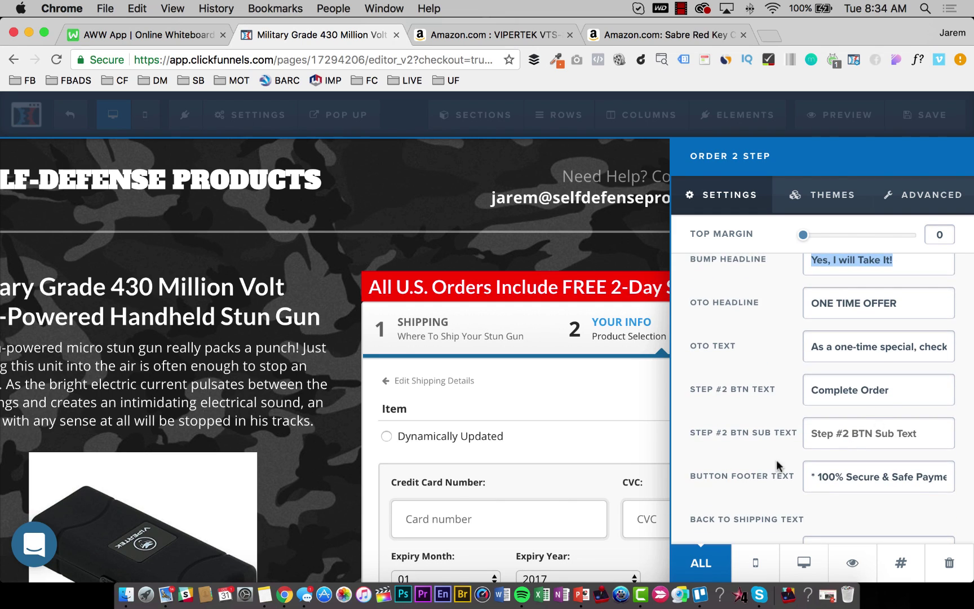
{"action": "left_click", "coordinate": [336, 459]}
{"action": "scroll", "coordinate": [549, 420], "scroll_direction": "down", "scroll_amount": 5}
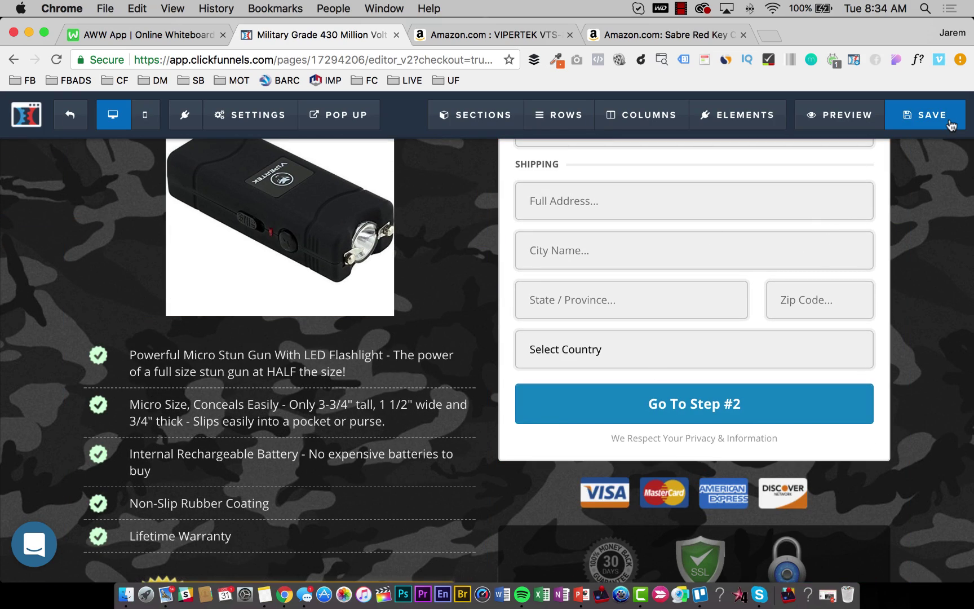
Save the page and reopen the Order 2 Step settings with Step #2 previewed.
{"action": "left_click", "coordinate": [951, 125]}
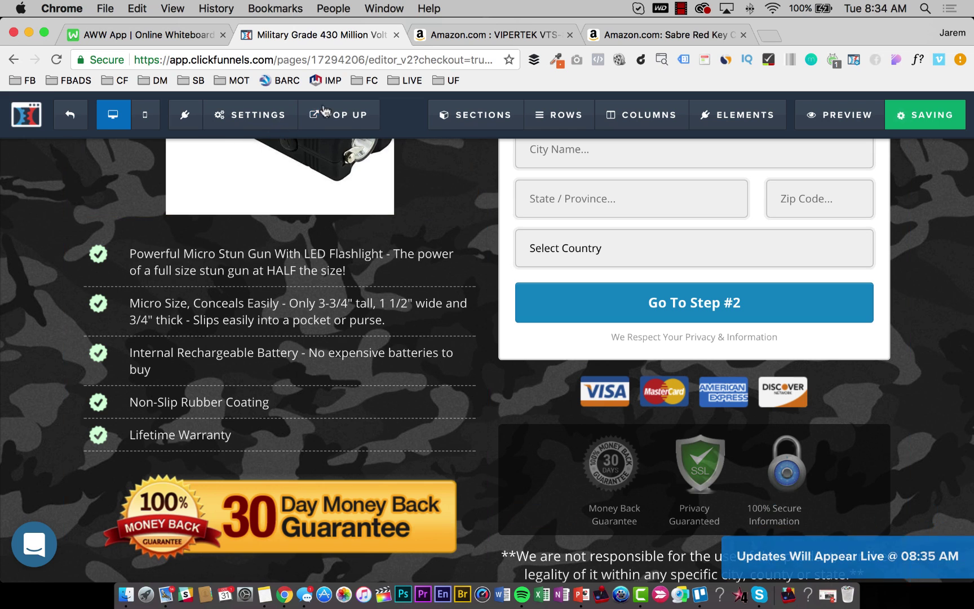
{"action": "left_click", "coordinate": [715, 248]}
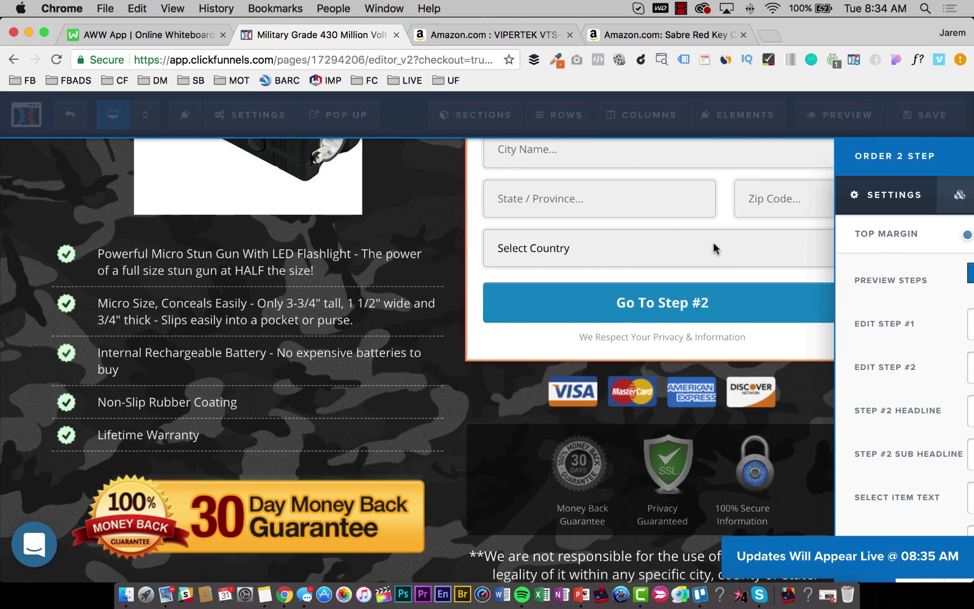
{"action": "left_click", "coordinate": [913, 276]}
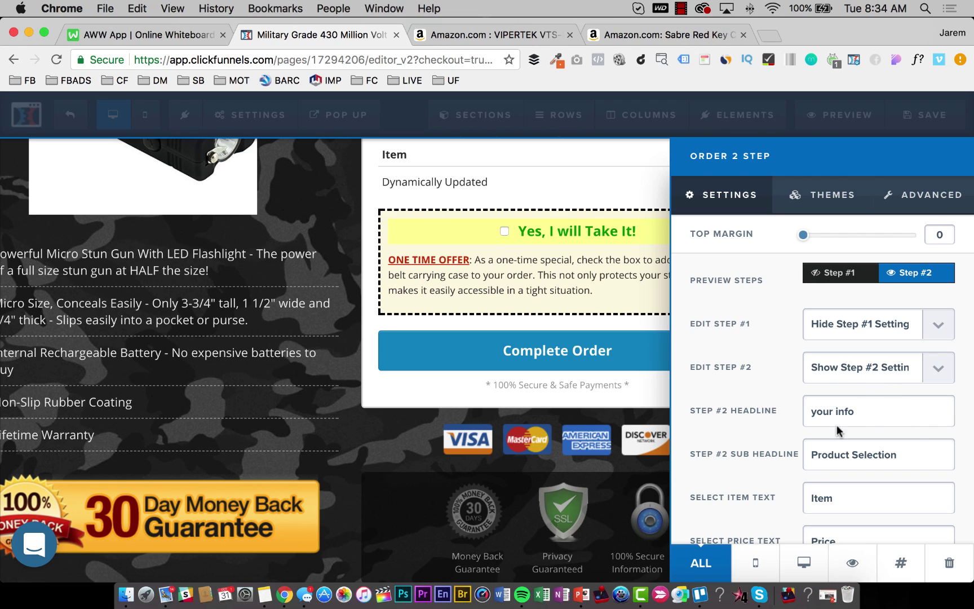
{"action": "scroll", "coordinate": [862, 463], "scroll_direction": "down", "scroll_amount": 5}
{"action": "scroll", "coordinate": [859, 438], "scroll_direction": "down", "scroll_amount": 5}
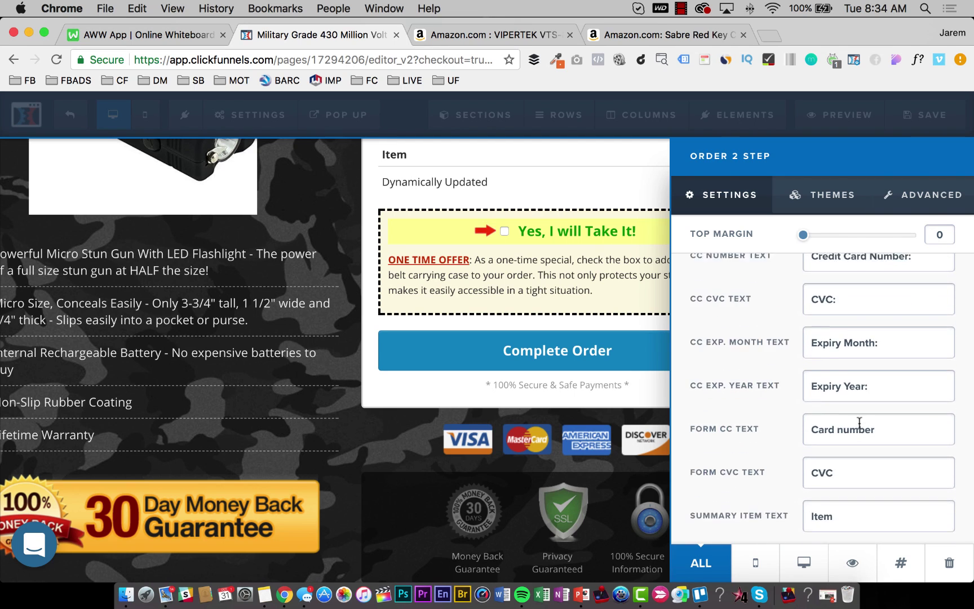
{"action": "scroll", "coordinate": [867, 352], "scroll_direction": "down", "scroll_amount": 3}
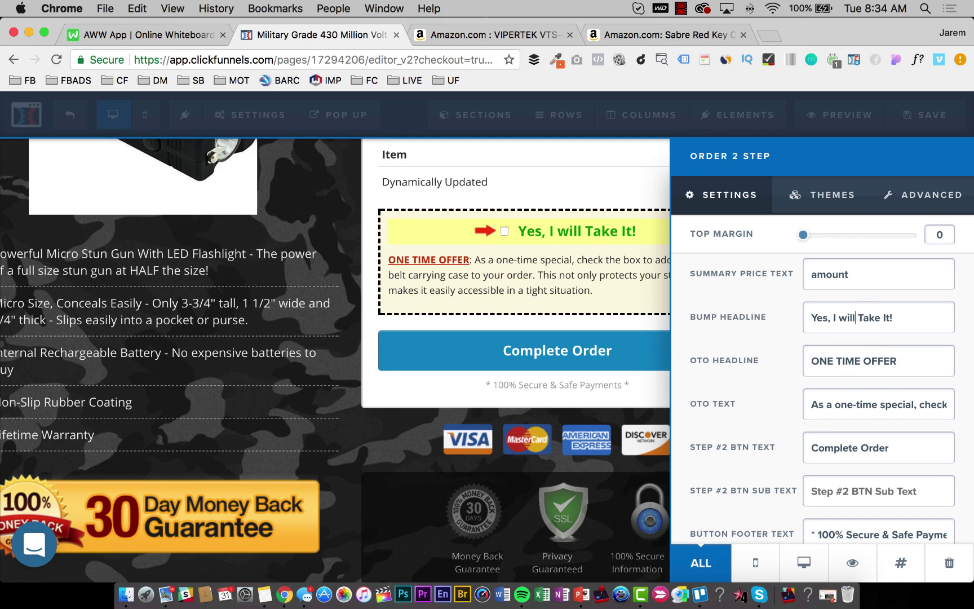
Change the bump headline to 'Yes, I Want A Tactical Carry Case Too!' and save.
{"action": "left_click_drag", "start_coordinate": [840, 318], "coordinate": [893, 317]}
{"action": "type", "text": "Wa"}
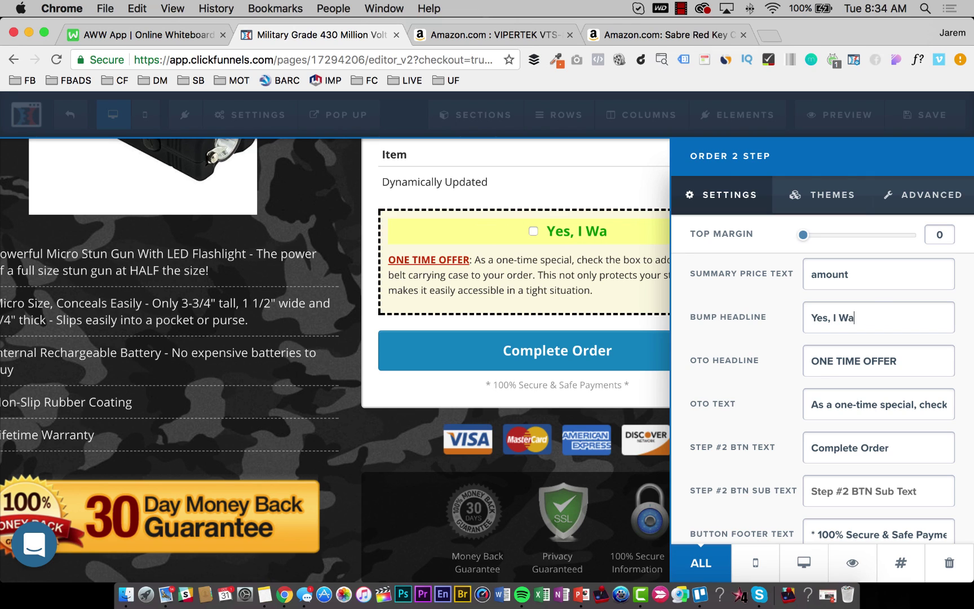
{"action": "type", "text": "nt A Ta"}
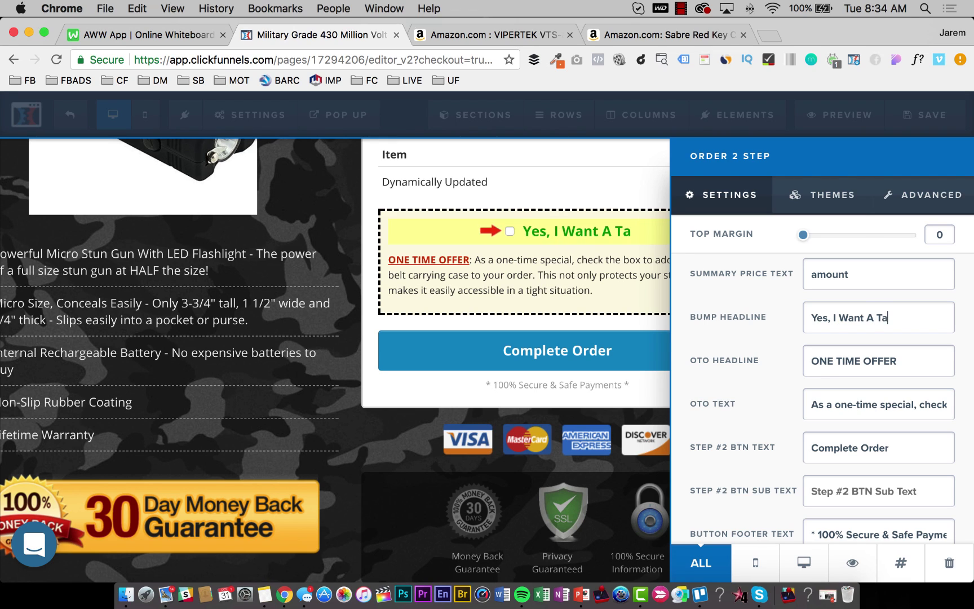
{"action": "type", "text": "ctical Carr"}
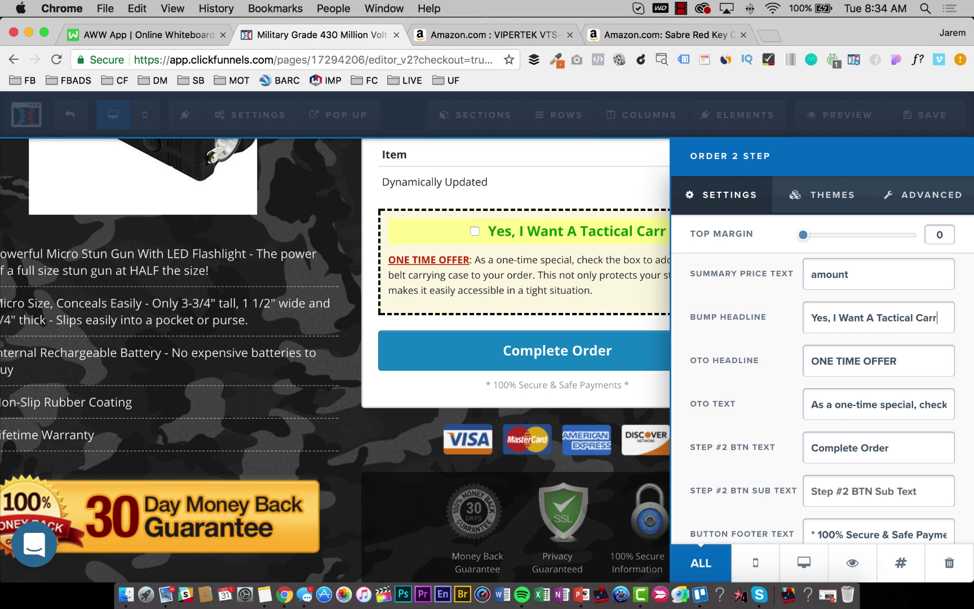
{"action": "type", "text": "y Case Too!"}
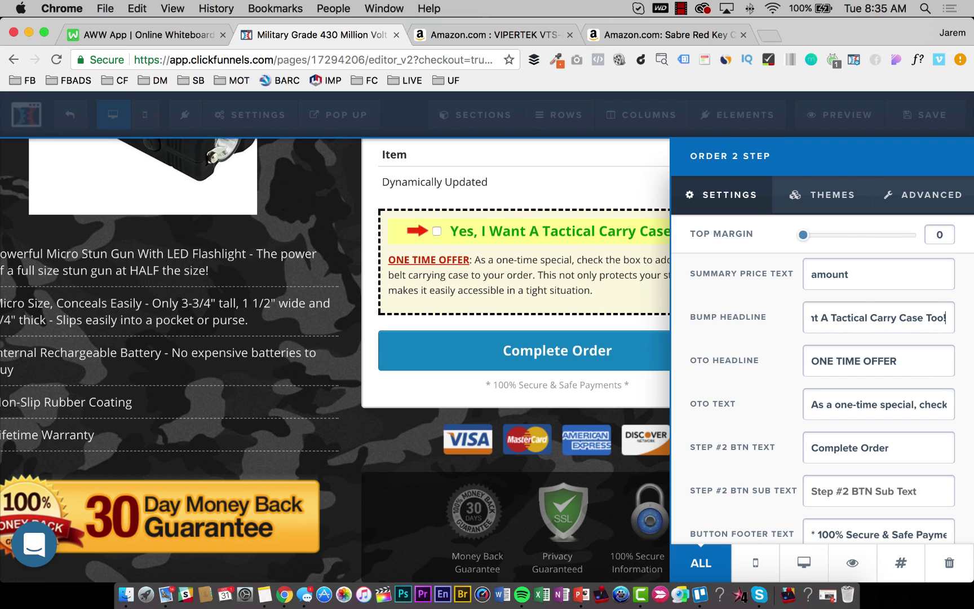
{"action": "left_click", "coordinate": [516, 217]}
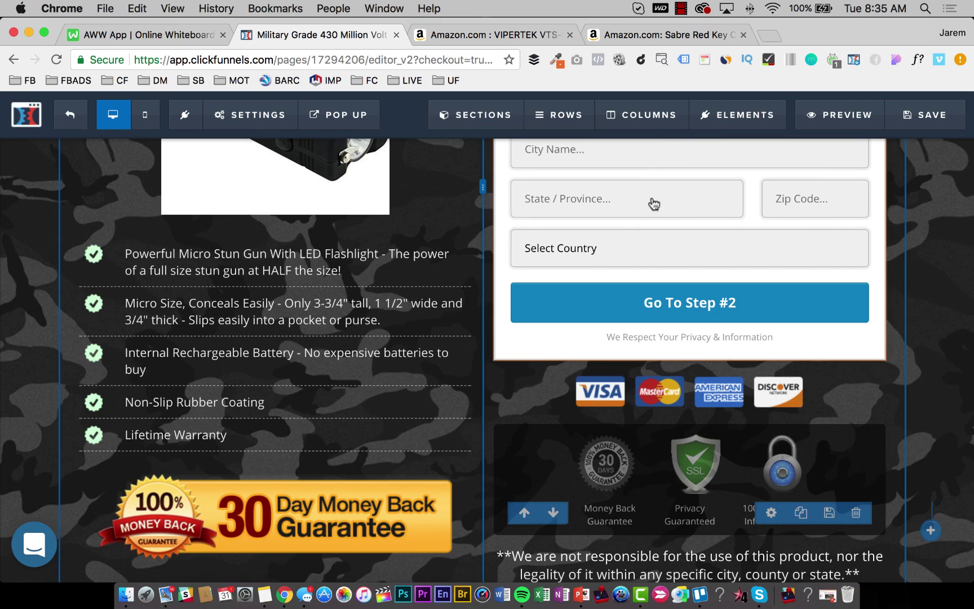
{"action": "left_click", "coordinate": [943, 124]}
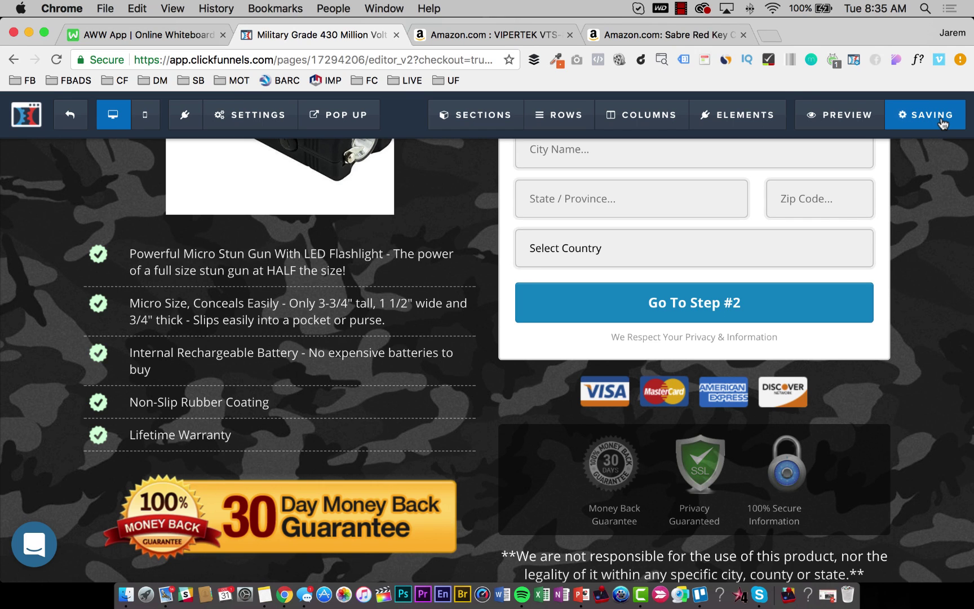
Review the Order 2 Step text settings again, close them, and save the checkout page.
{"action": "left_click", "coordinate": [615, 242]}
{"action": "scroll", "coordinate": [864, 393], "scroll_direction": "down", "scroll_amount": 10}
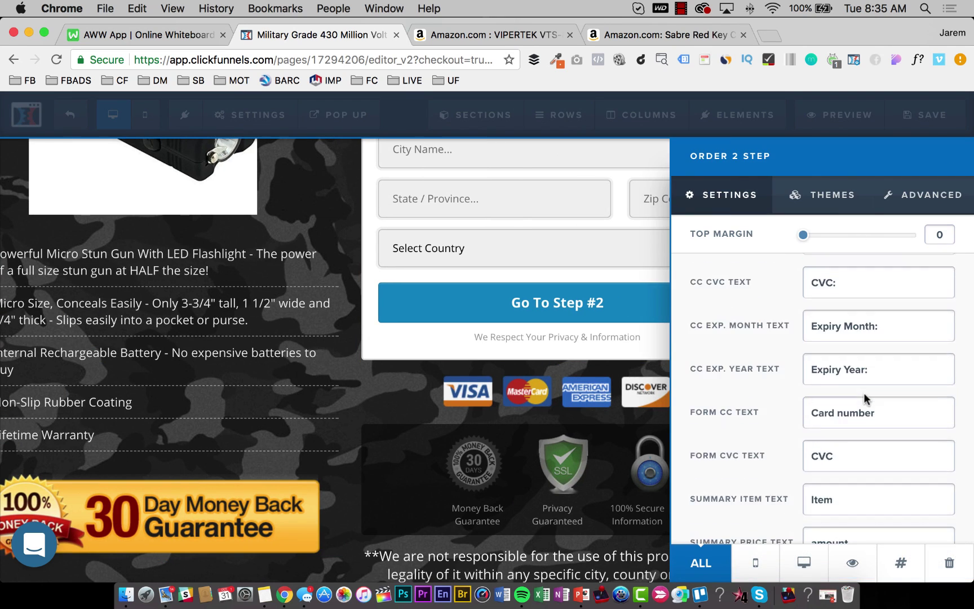
{"action": "scroll", "coordinate": [864, 393], "scroll_direction": "down", "scroll_amount": 3}
{"action": "scroll", "coordinate": [864, 393], "scroll_direction": "up", "scroll_amount": 2}
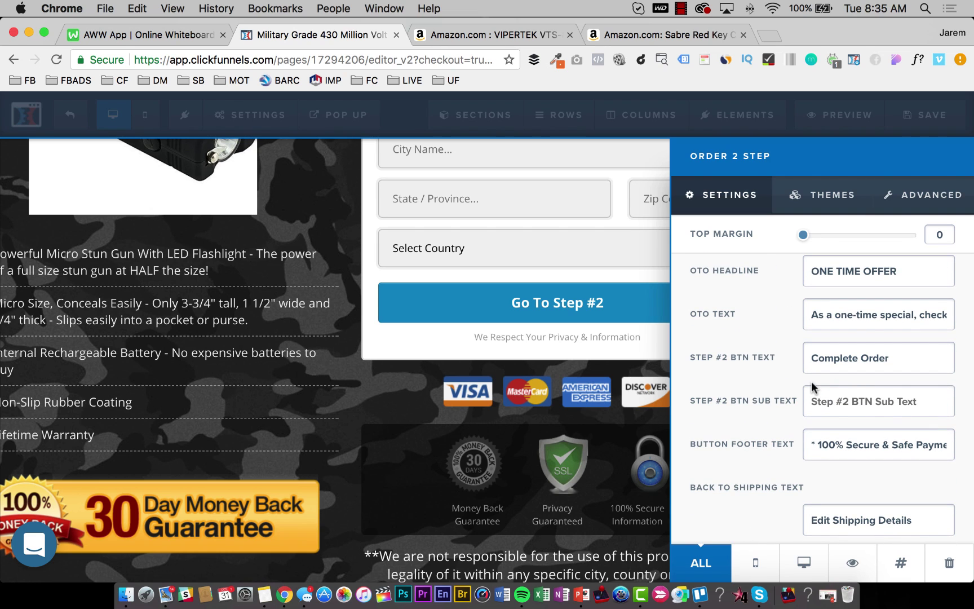
{"action": "scroll", "coordinate": [812, 382], "scroll_direction": "up", "scroll_amount": 5}
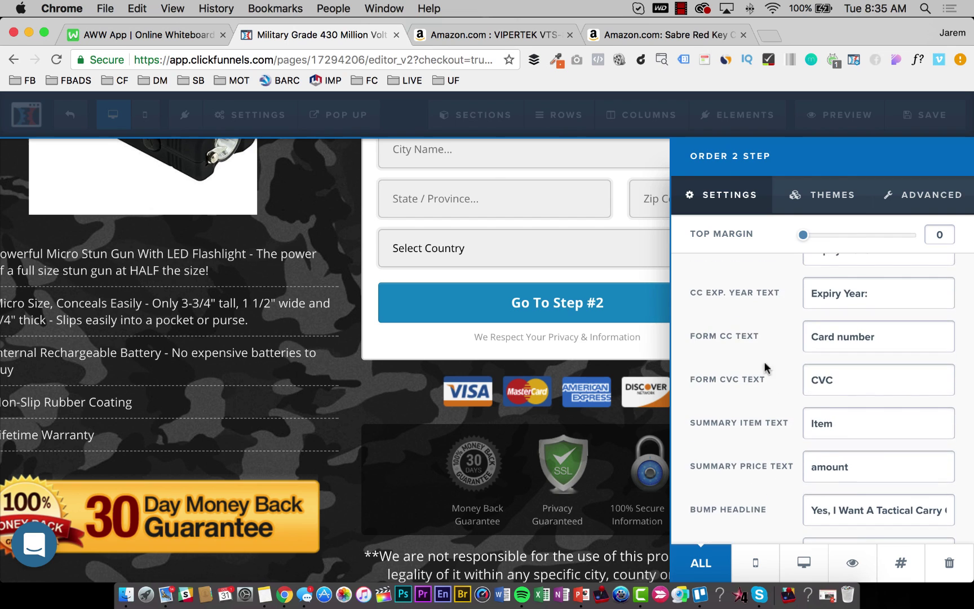
{"action": "left_click", "coordinate": [475, 242]}
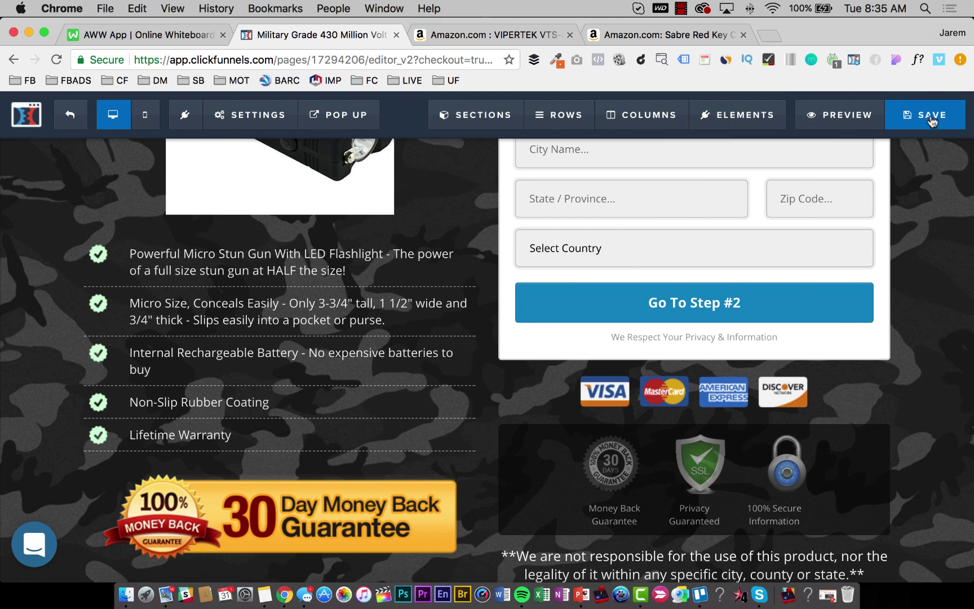
{"action": "left_click", "coordinate": [925, 110]}
{"action": "scroll", "coordinate": [426, 290], "scroll_direction": "up", "scroll_amount": 10}
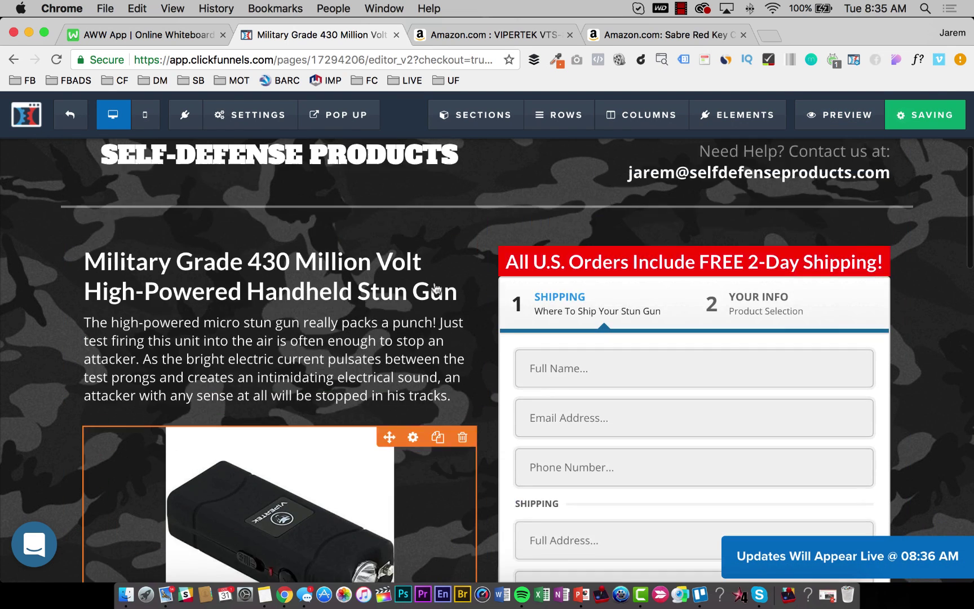
Preview the checkout and fill the test shipping details: address 12, city SIC, Utah, 84094, United States.
{"action": "left_click", "coordinate": [844, 116]}
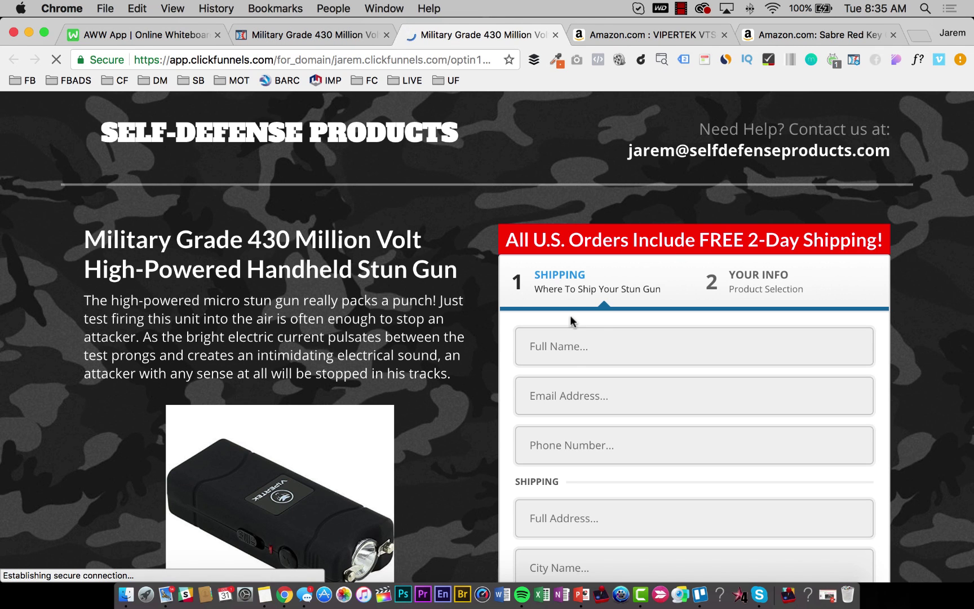
{"action": "scroll", "coordinate": [572, 321], "scroll_direction": "down", "scroll_amount": 3}
{"action": "scroll", "coordinate": [595, 284], "scroll_direction": "up", "scroll_amount": 1}
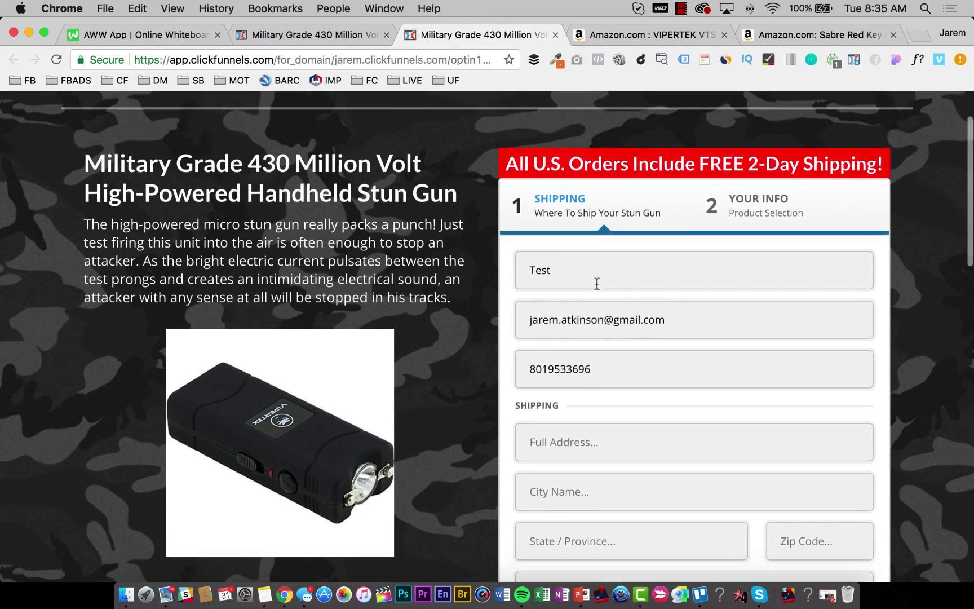
{"action": "scroll", "coordinate": [575, 395], "scroll_direction": "down", "scroll_amount": 5}
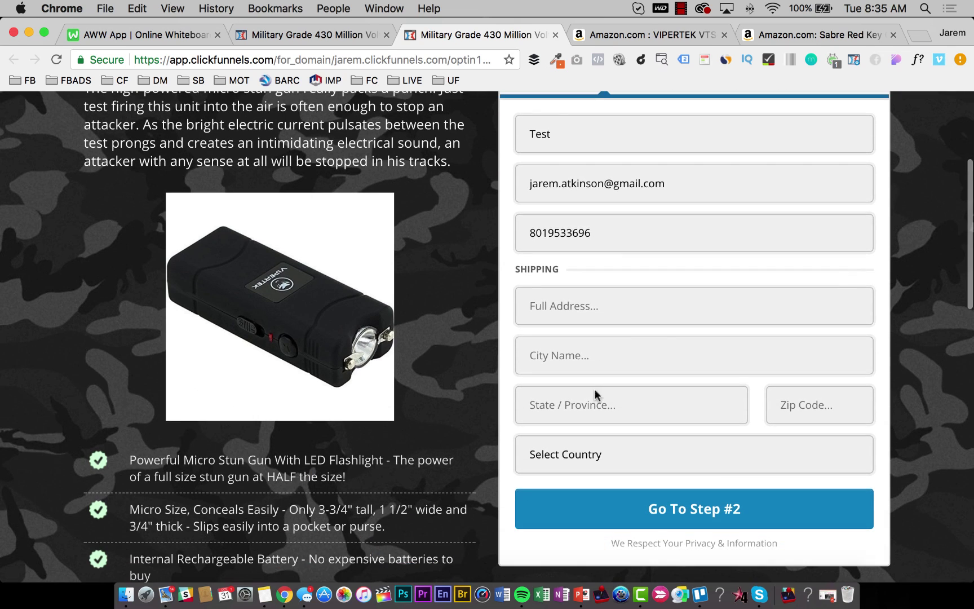
{"action": "left_click", "coordinate": [598, 307]}
{"action": "type", "text": "123 Easy Street"}
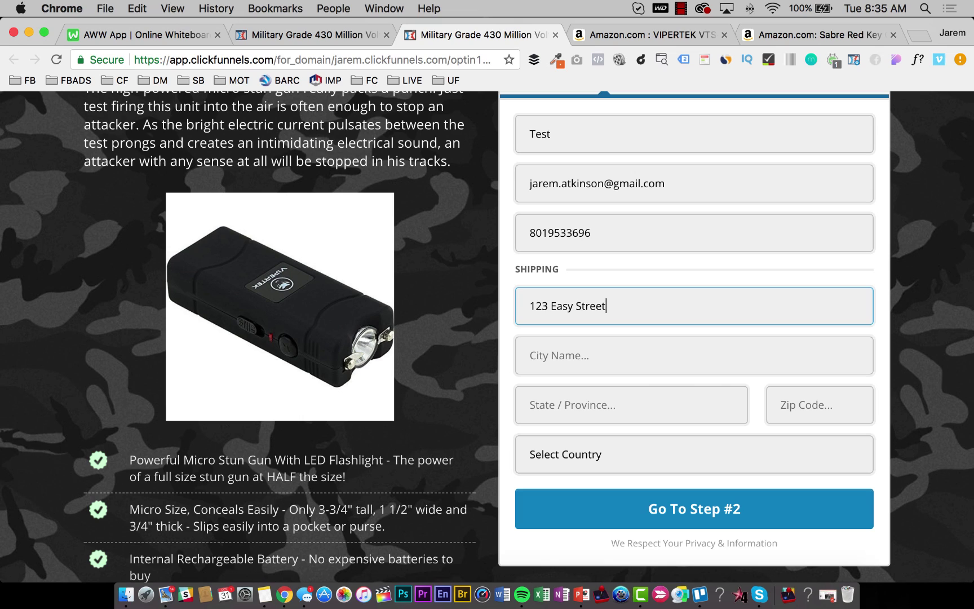
{"action": "left_click", "coordinate": [693, 355]}
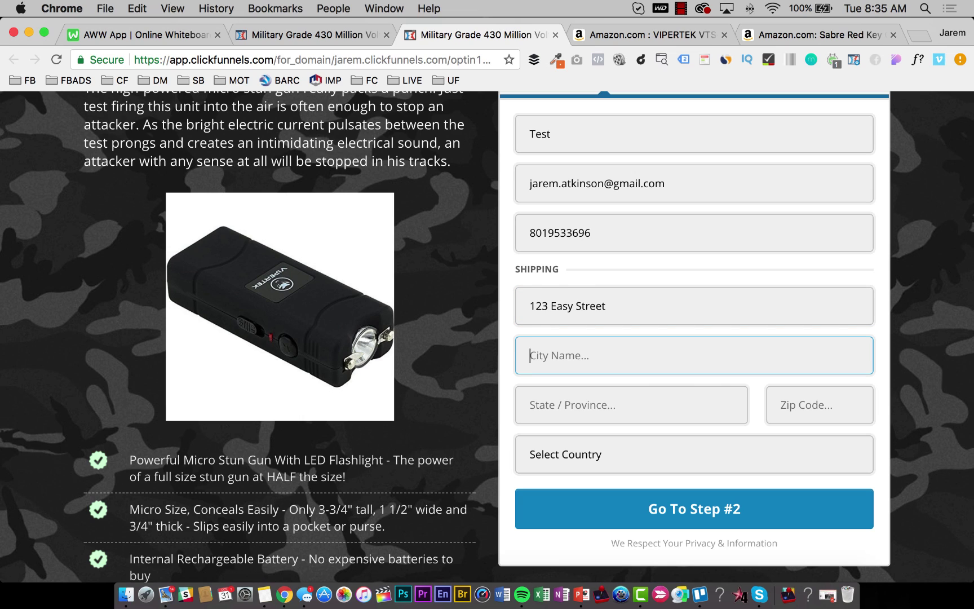
{"action": "type", "text": "SIC"}
{"action": "left_click", "coordinate": [631, 405]}
{"action": "type", "text": "U"}
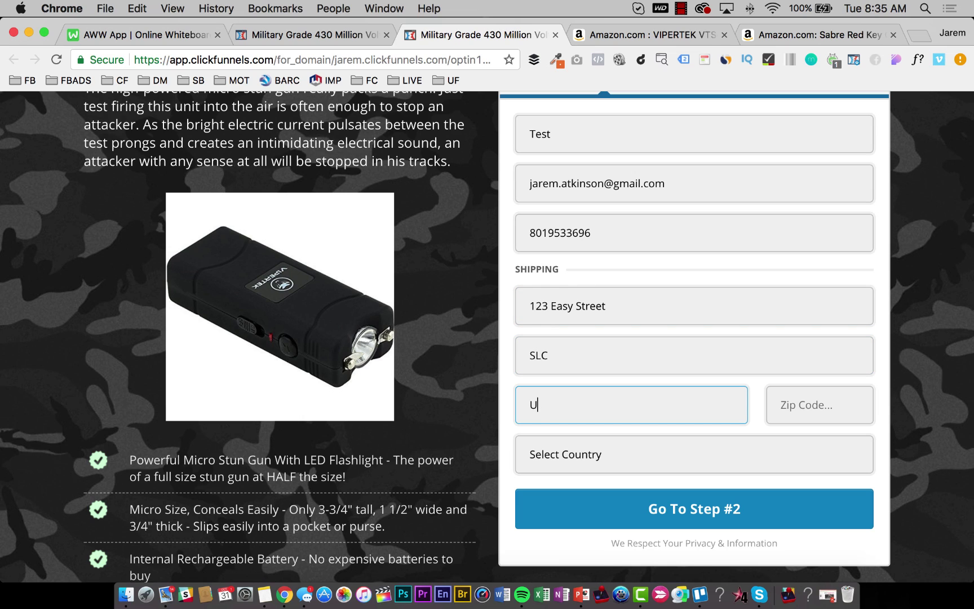
{"action": "type", "text": "tah"}
{"action": "key", "text": "Tab"}
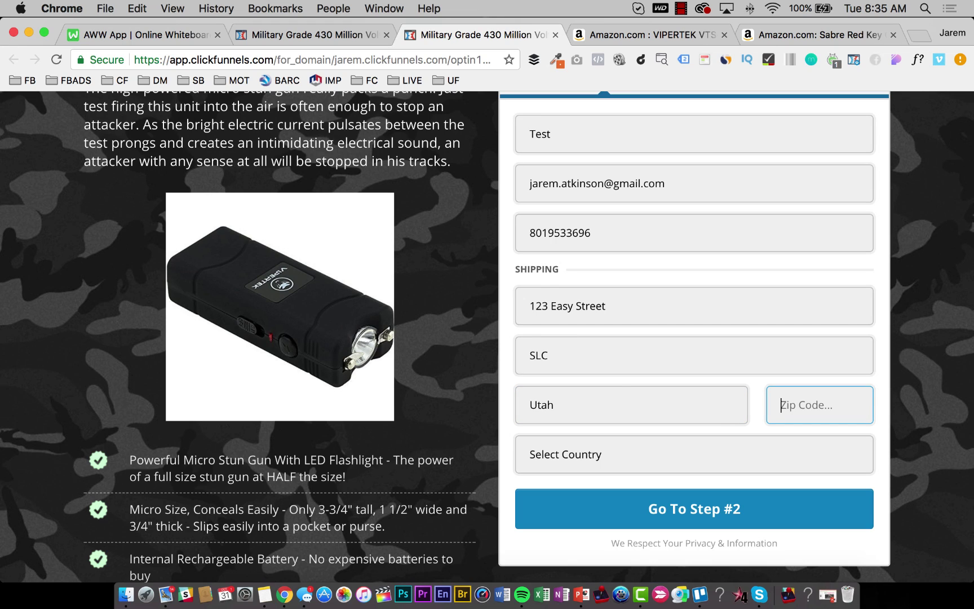
{"action": "type", "text": "84094"}
{"action": "key", "text": "Tab"}
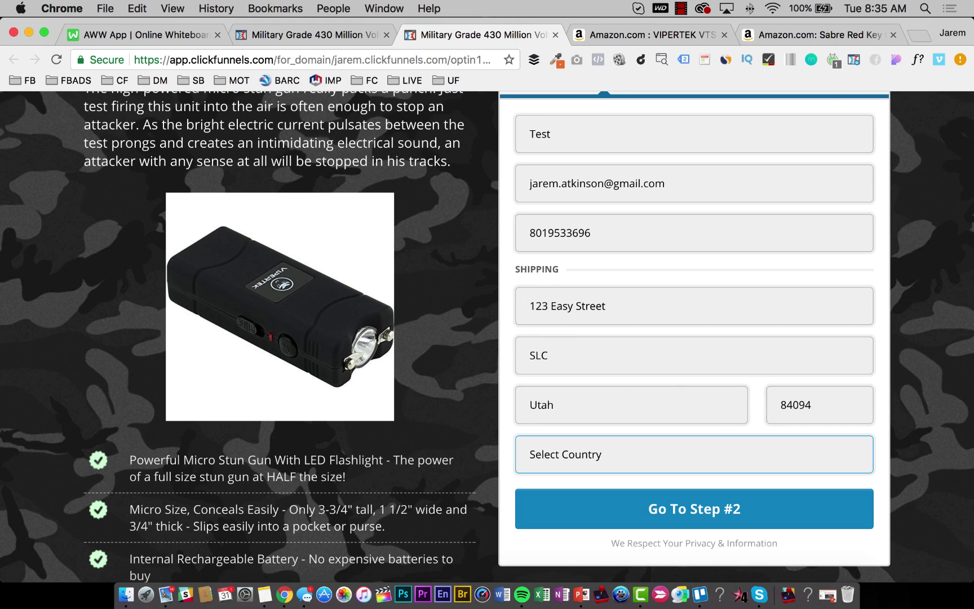
{"action": "key", "text": "Down"}
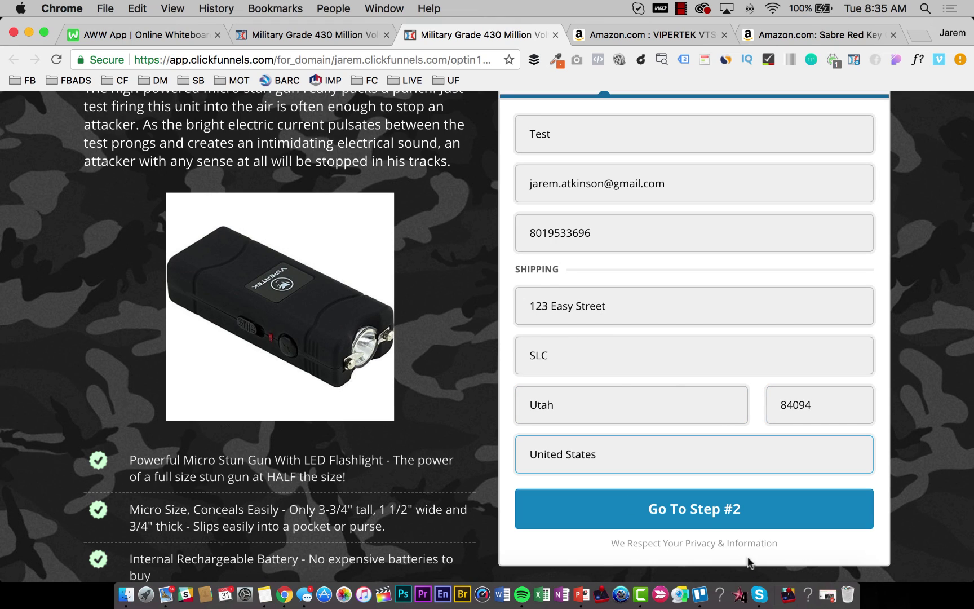
Advance the order form to step 2, review the carry-case bump offer, and return to the editor.
{"action": "left_click", "coordinate": [704, 509]}
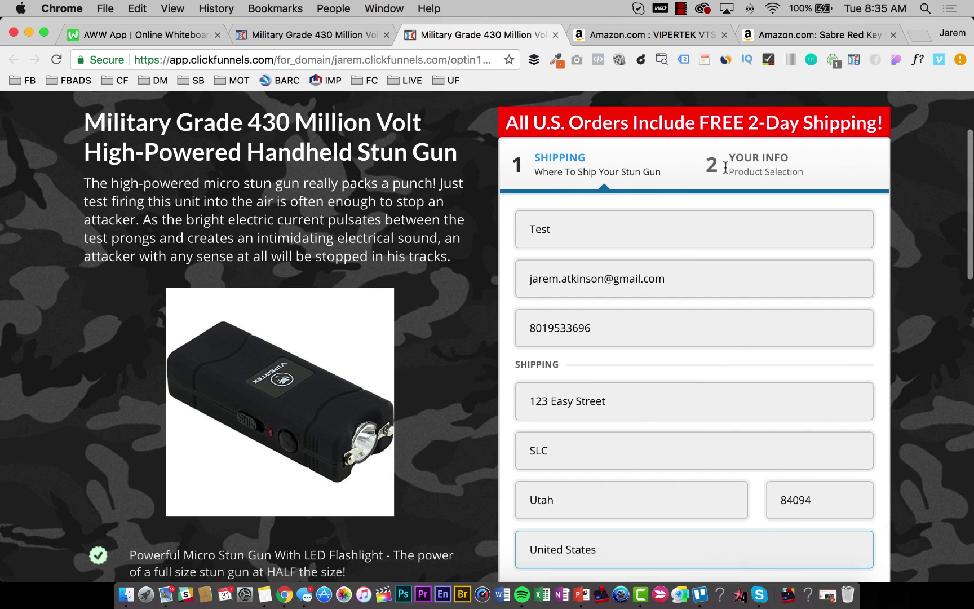
{"action": "scroll", "coordinate": [776, 159], "scroll_direction": "down", "scroll_amount": 3}
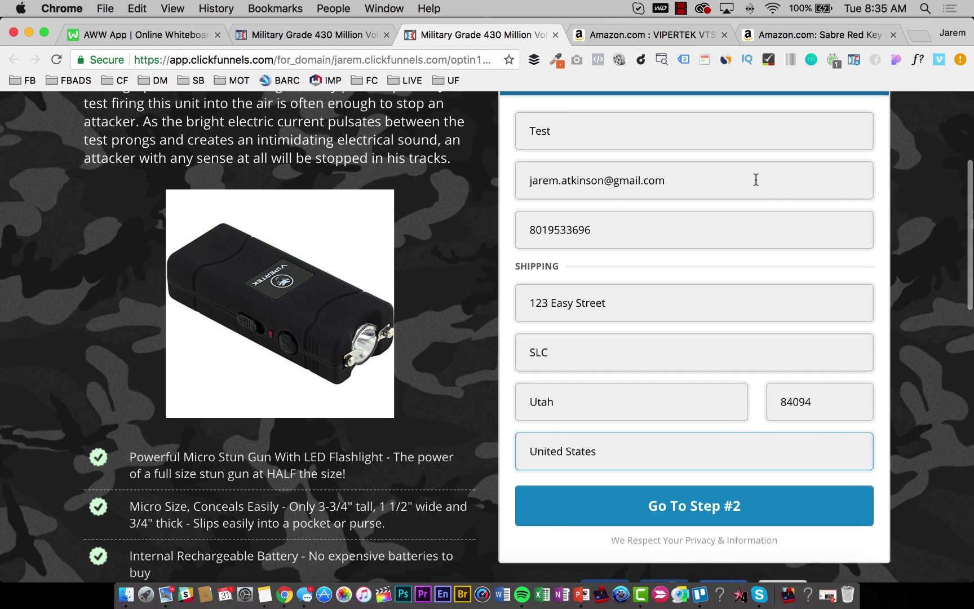
{"action": "left_click", "coordinate": [687, 507]}
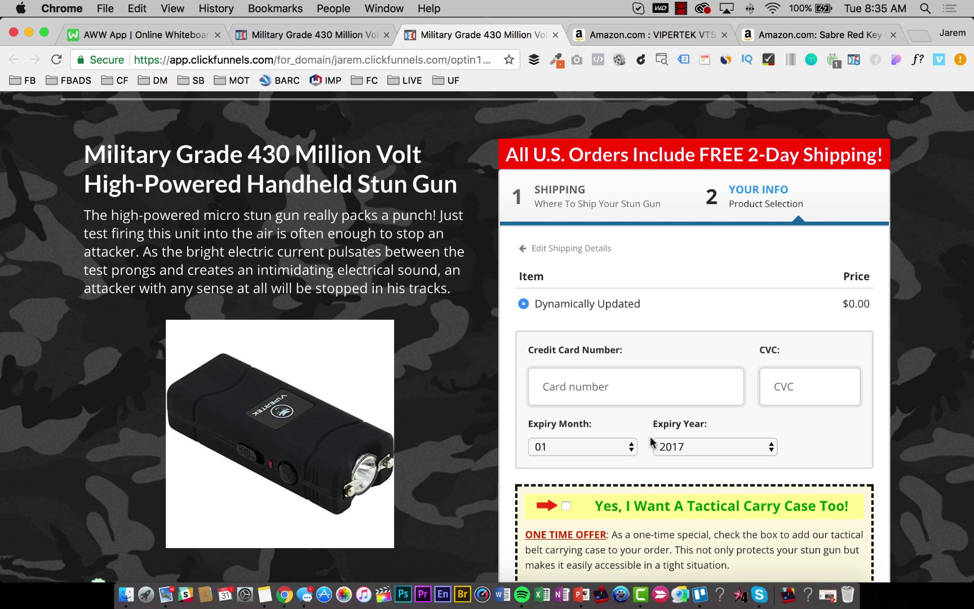
{"action": "scroll", "coordinate": [651, 441], "scroll_direction": "down", "scroll_amount": 3}
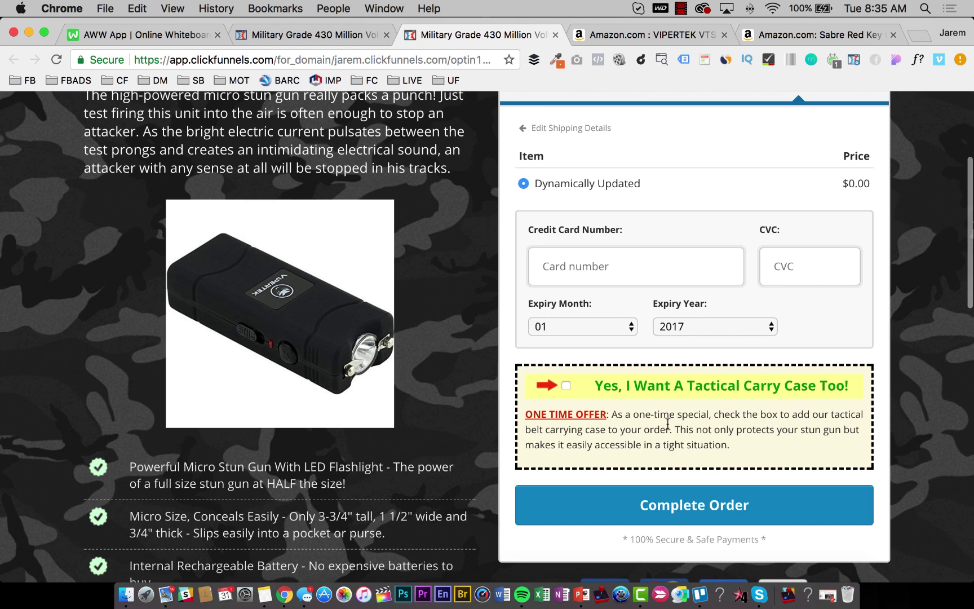
{"action": "scroll", "coordinate": [631, 431], "scroll_direction": "up", "scroll_amount": 5}
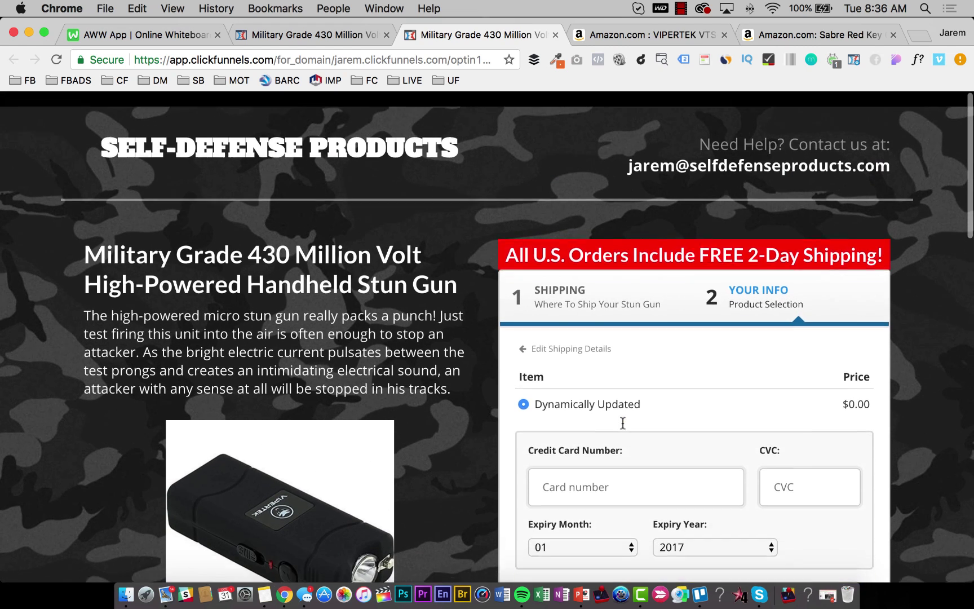
{"action": "scroll", "coordinate": [623, 423], "scroll_direction": "down", "scroll_amount": 2}
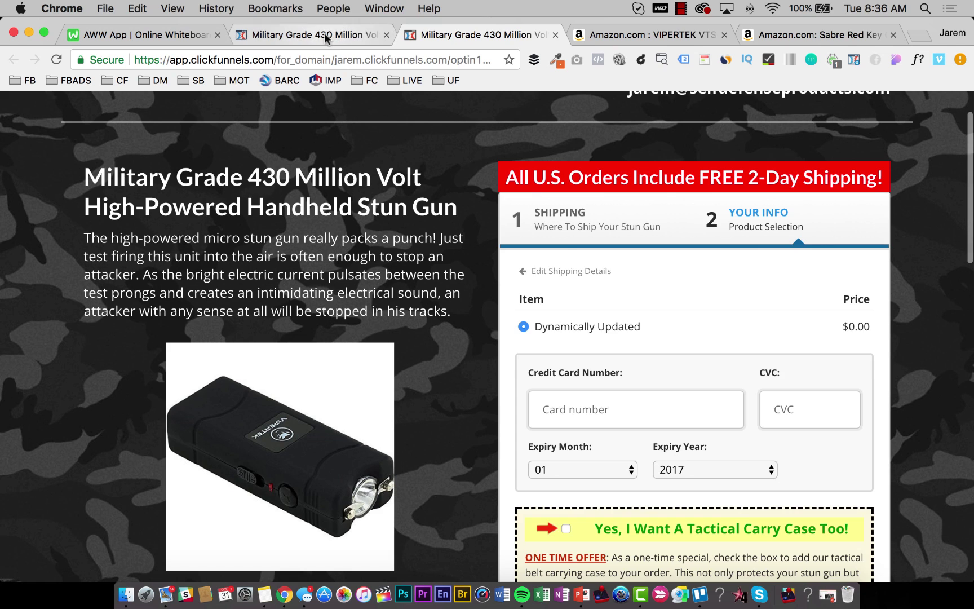
{"action": "left_click", "coordinate": [326, 37]}
Add 'for only $5.00' after 'one-time special' in the OTO text, save, and reload the preview.
{"action": "left_click", "coordinate": [700, 364]}
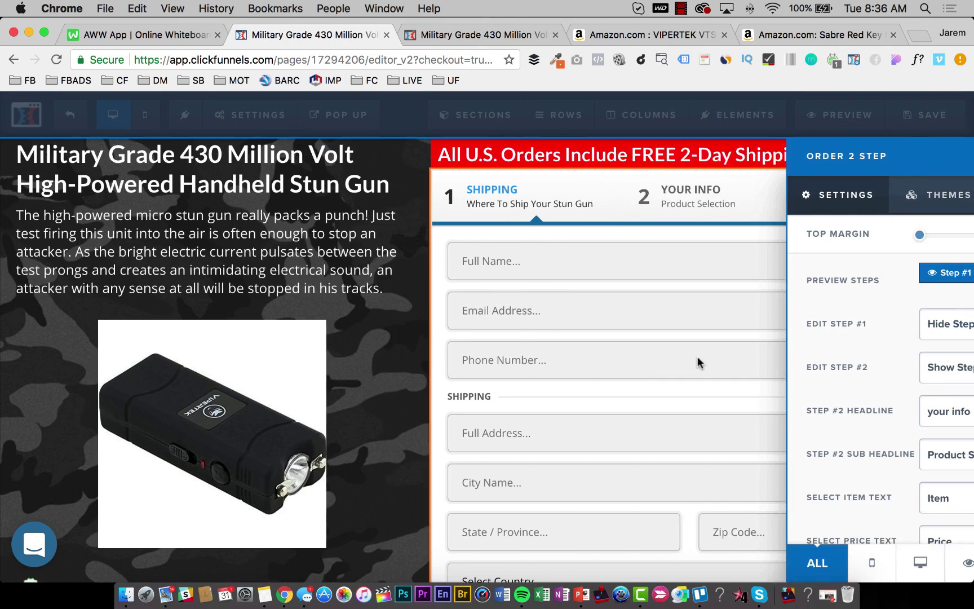
{"action": "scroll", "coordinate": [754, 451], "scroll_direction": "down", "scroll_amount": 5}
{"action": "scroll", "coordinate": [754, 445], "scroll_direction": "down", "scroll_amount": 10}
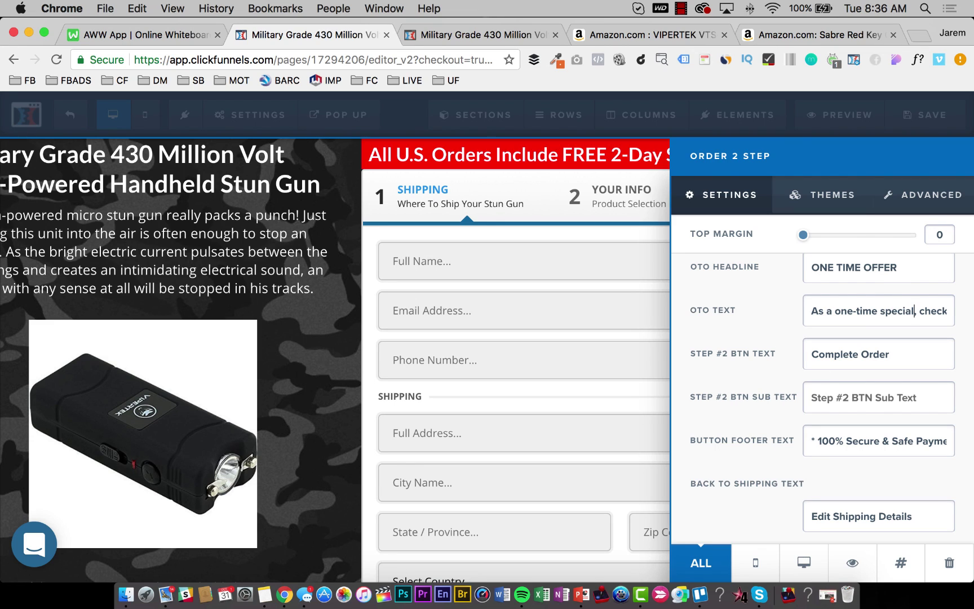
{"action": "type", "text": "only "}
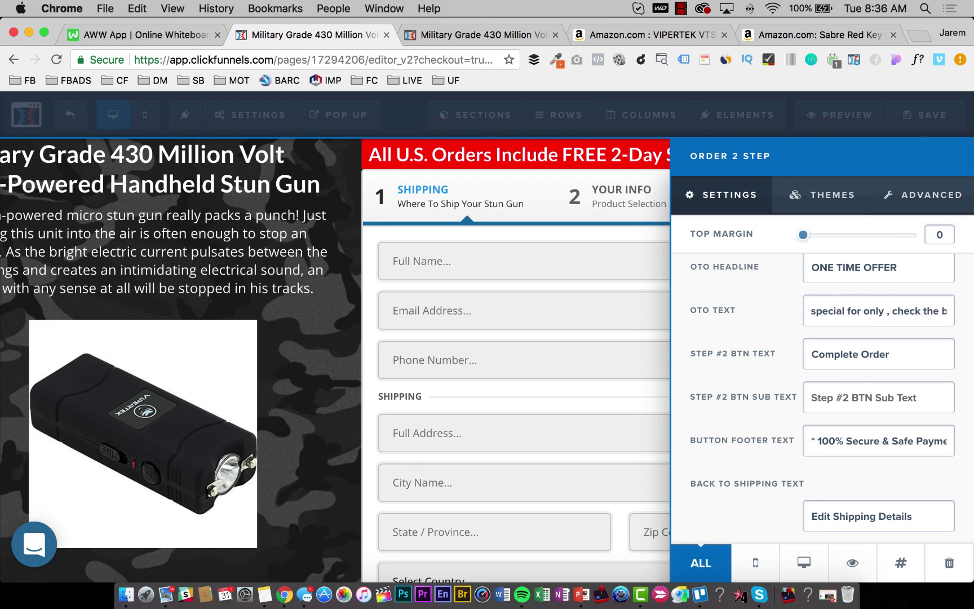
{"action": "type", "text": "$5.00"}
{"action": "left_click", "coordinate": [544, 342]}
{"action": "left_click", "coordinate": [927, 116]}
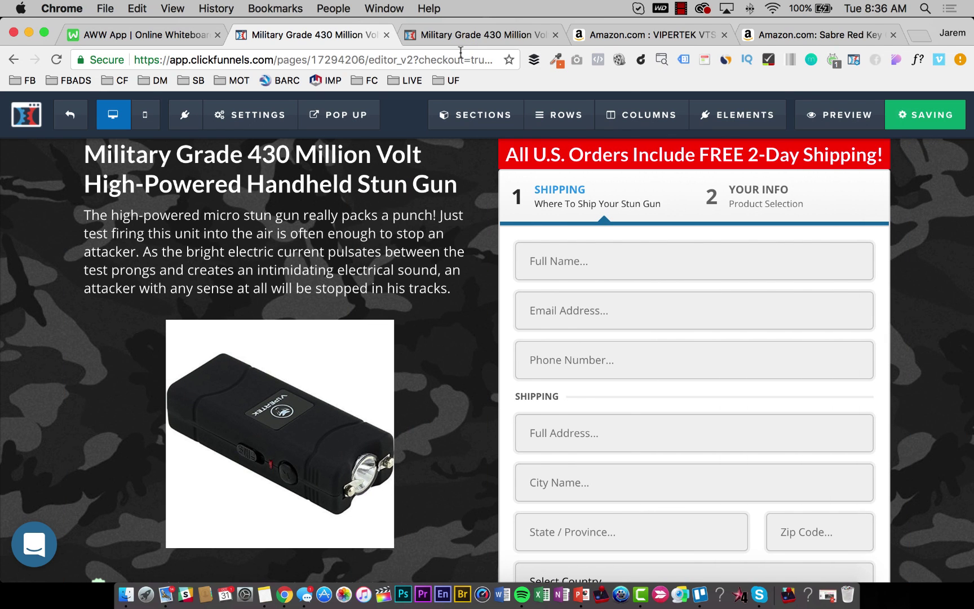
{"action": "left_click", "coordinate": [481, 35]}
{"action": "key", "text": "super+r"}
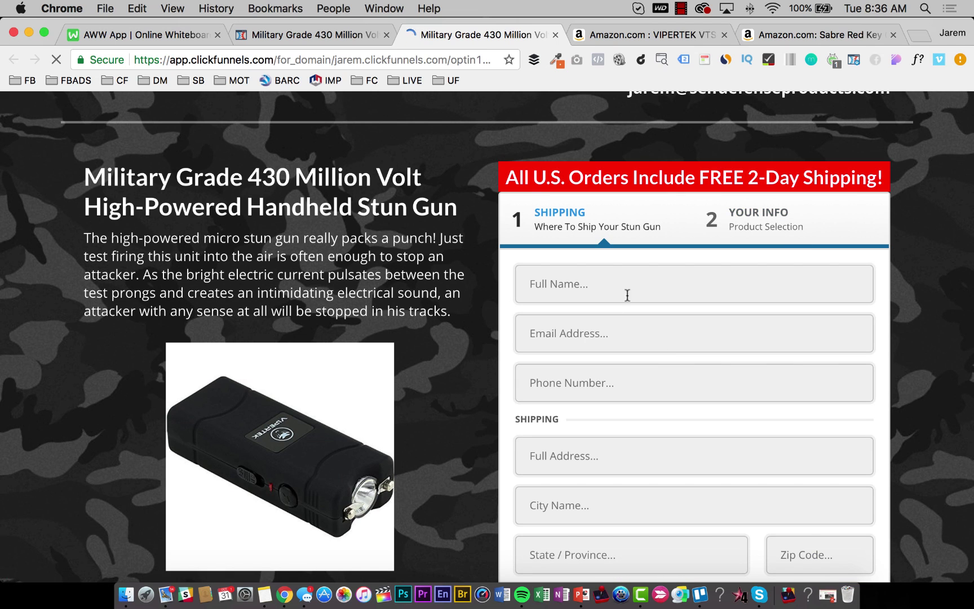
Autofill the live page's shipping form, advance to step 2's card fields, then return to the editor.
{"action": "left_click", "coordinate": [627, 294]}
{"action": "left_click", "coordinate": [566, 322]}
{"action": "scroll", "coordinate": [614, 331], "scroll_direction": "down", "scroll_amount": 4}
{"action": "left_click", "coordinate": [654, 427]}
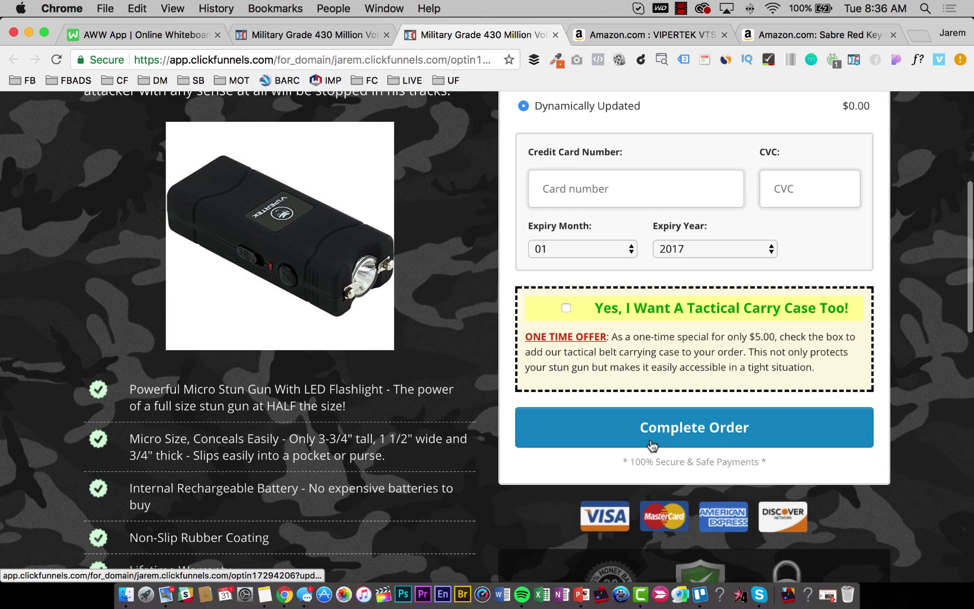
{"action": "scroll", "coordinate": [605, 437], "scroll_direction": "up", "scroll_amount": 2}
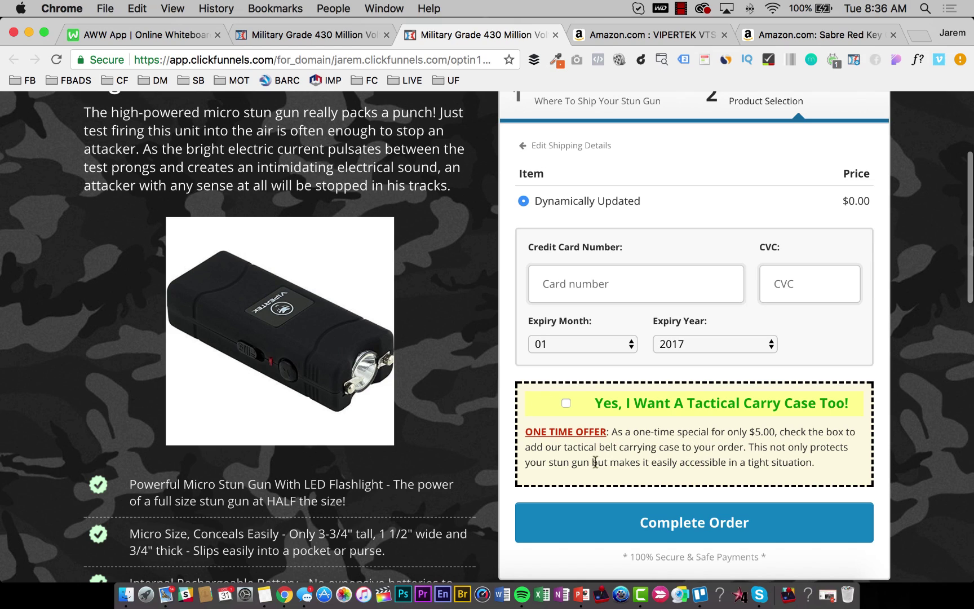
{"action": "scroll", "coordinate": [513, 456], "scroll_direction": "down", "scroll_amount": 20}
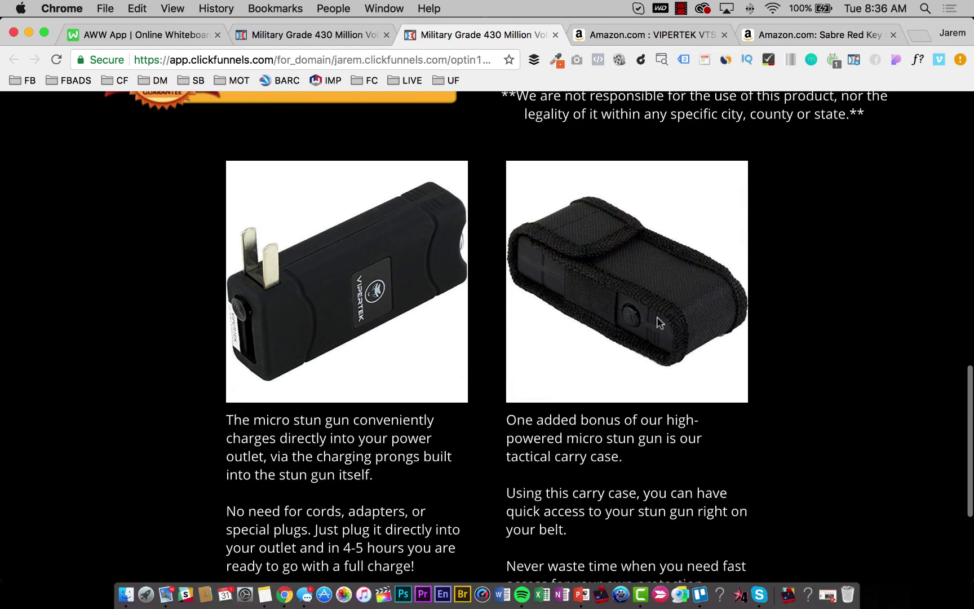
{"action": "scroll", "coordinate": [660, 322], "scroll_direction": "up", "scroll_amount": 20}
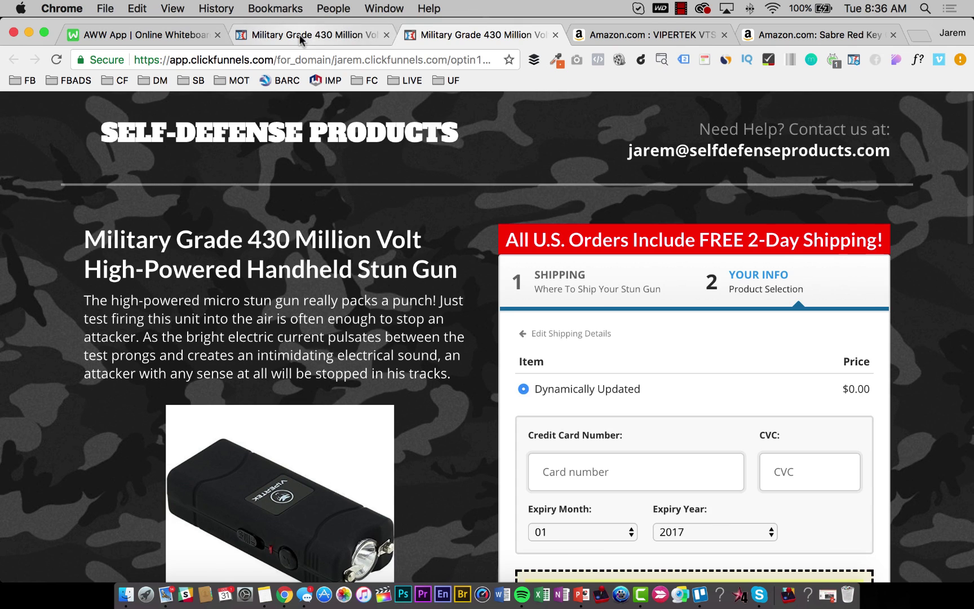
{"action": "left_click", "coordinate": [301, 39]}
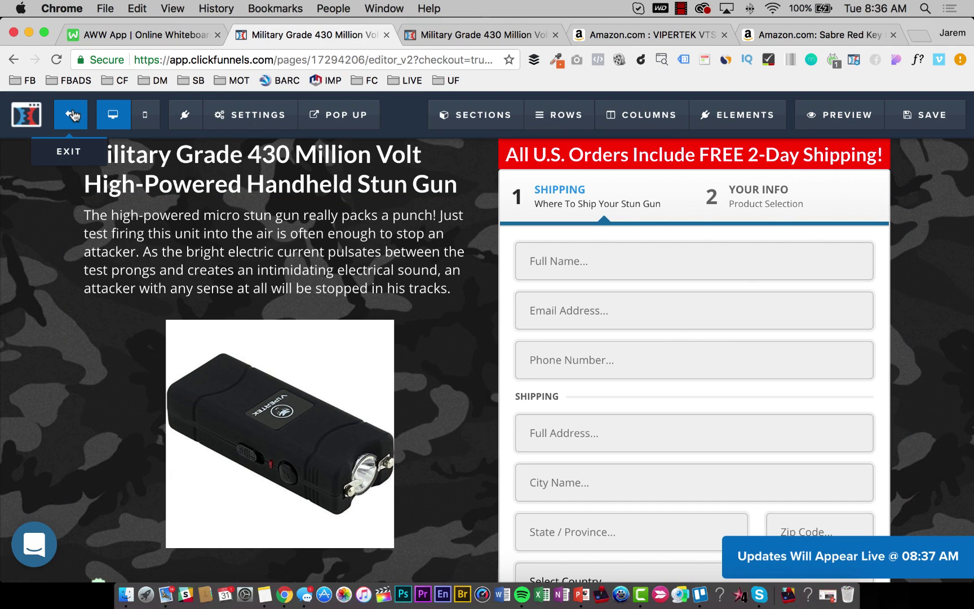
Exit the editor and create a funnel step named Upsell with path 'upsell'.
{"action": "left_click", "coordinate": [71, 115]}
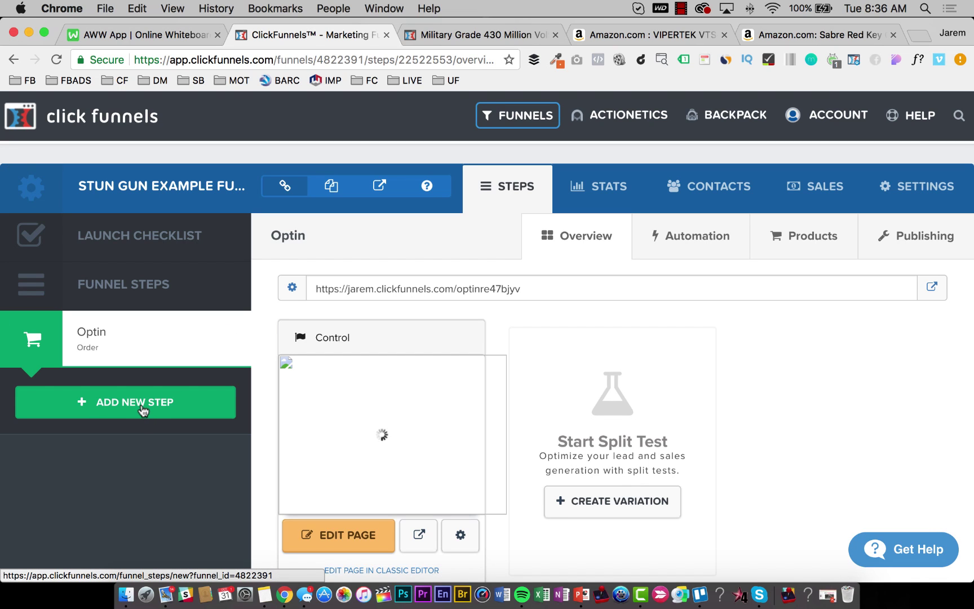
{"action": "left_click", "coordinate": [143, 408]}
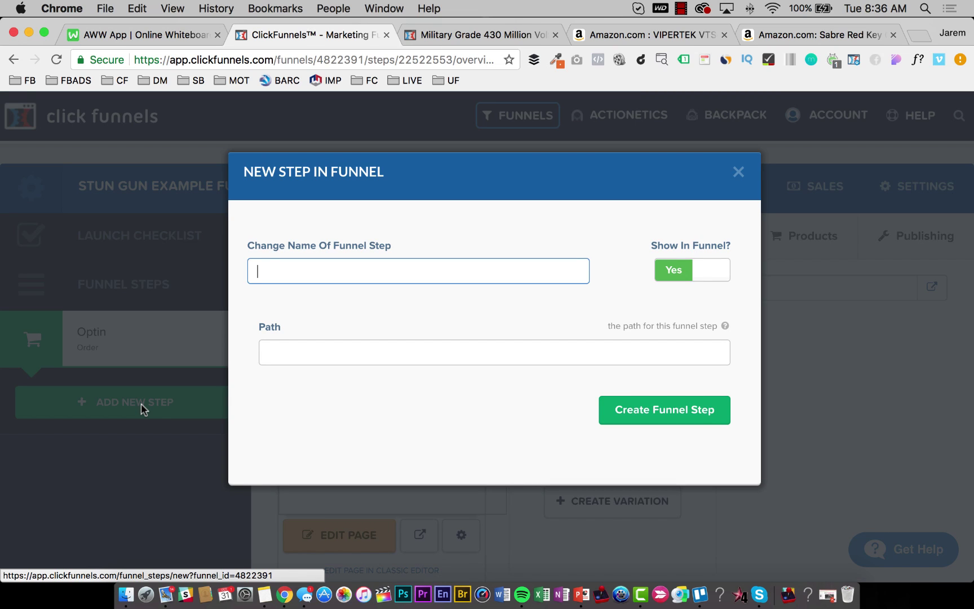
{"action": "left_click", "coordinate": [370, 355]}
{"action": "type", "text": "upsell"}
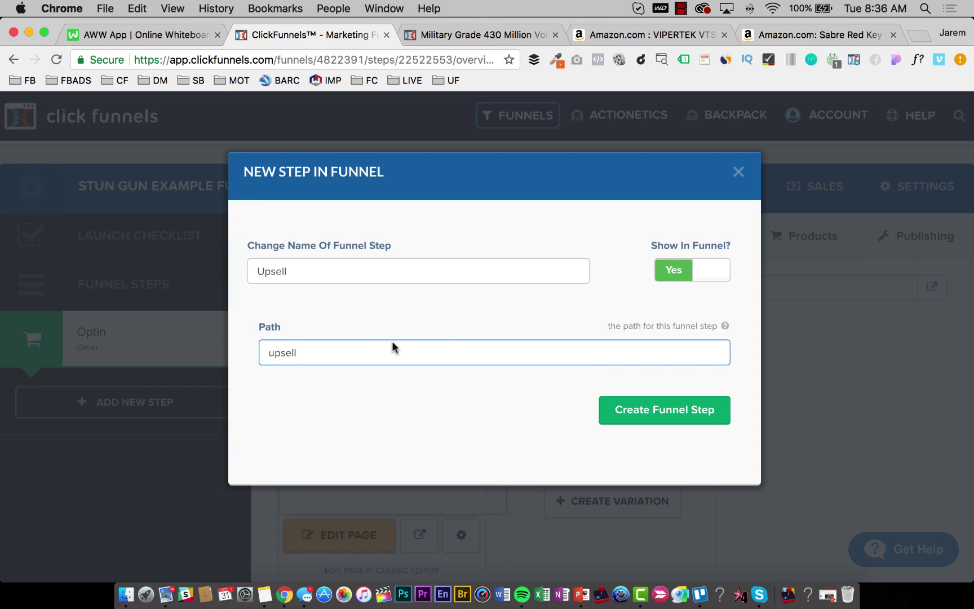
{"action": "left_click", "coordinate": [617, 406]}
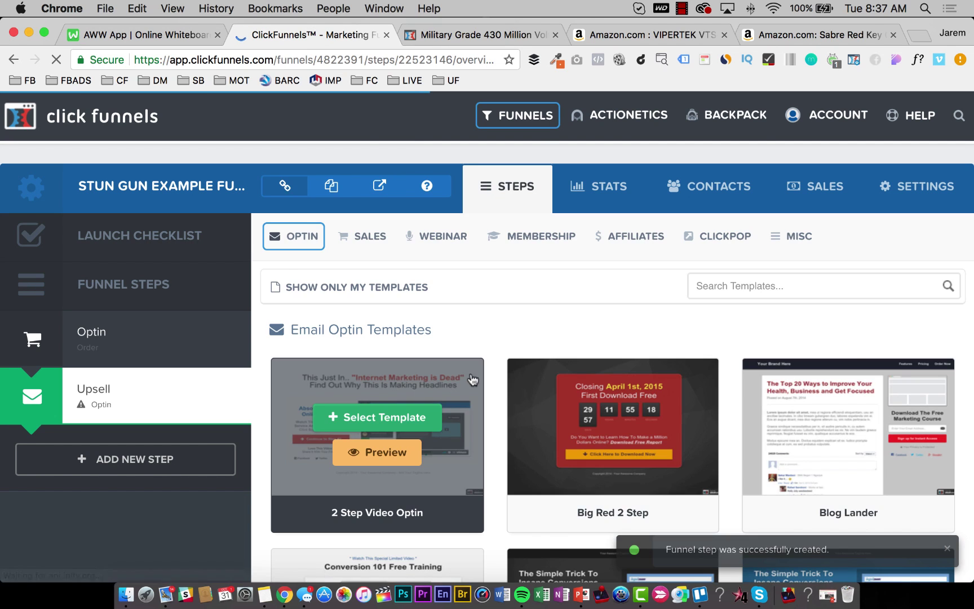
Choose the SALES One Click Upsell (OTO) category and select the OTO Video Page template.
{"action": "scroll", "coordinate": [623, 375], "scroll_direction": "down", "scroll_amount": 10}
{"action": "scroll", "coordinate": [623, 378], "scroll_direction": "down", "scroll_amount": 4}
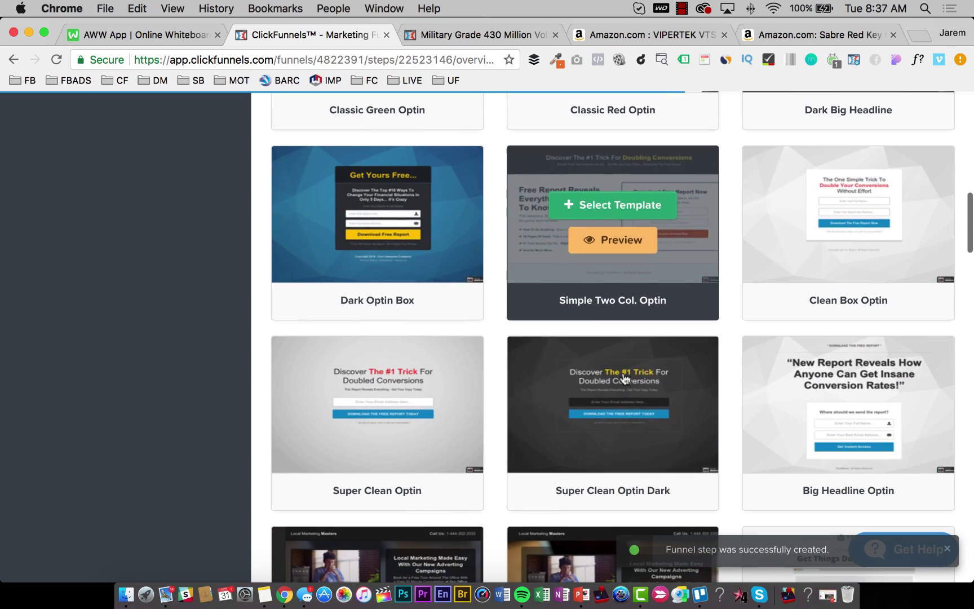
{"action": "scroll", "coordinate": [624, 377], "scroll_direction": "up", "scroll_amount": 15}
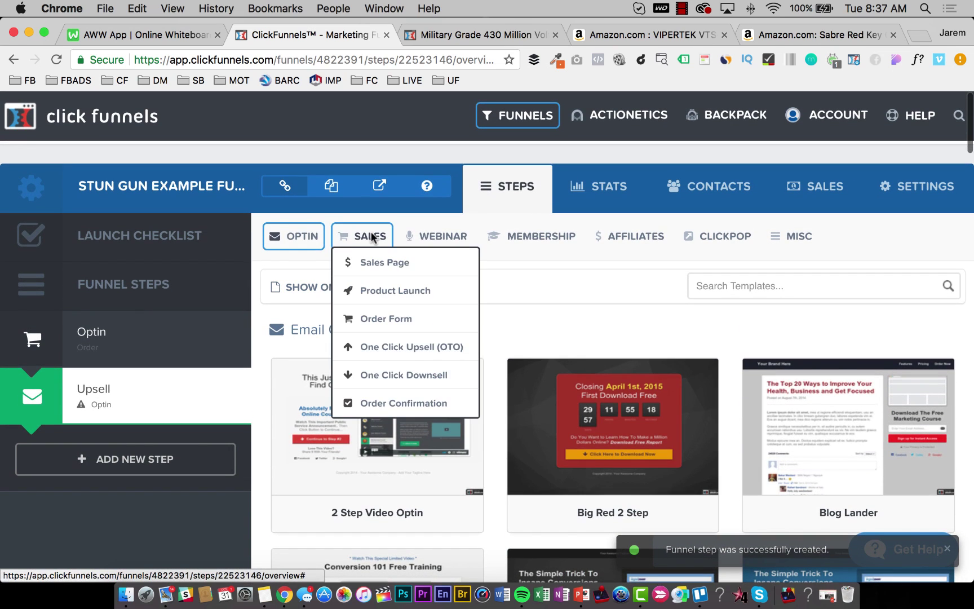
{"action": "mouse_move", "coordinate": [363, 233]}
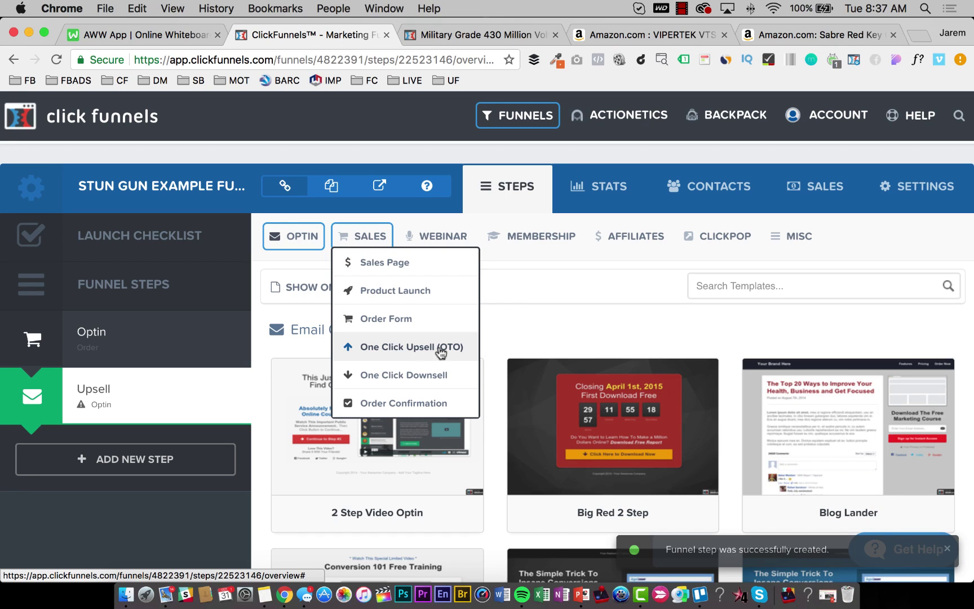
{"action": "left_click", "coordinate": [410, 349]}
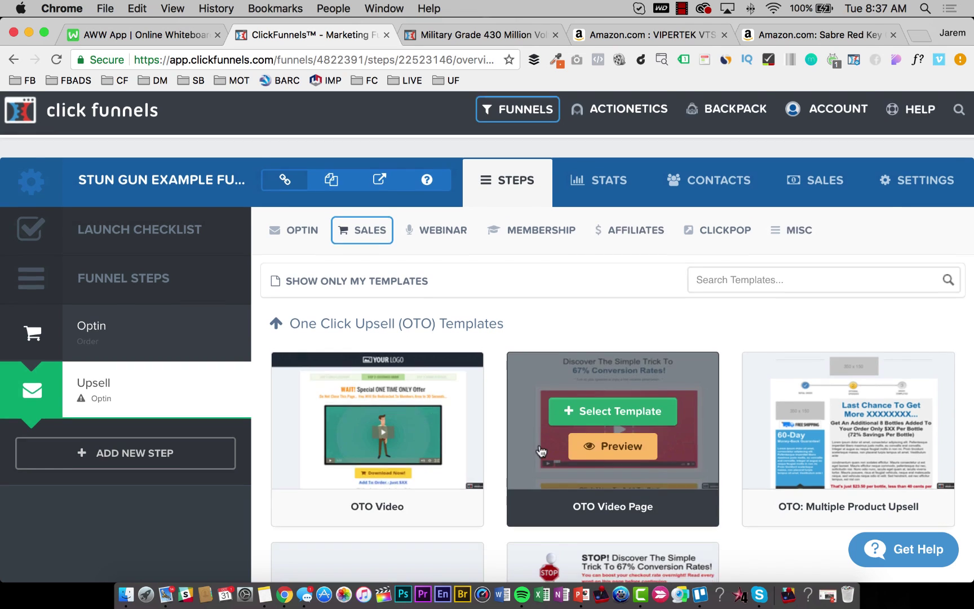
{"action": "scroll", "coordinate": [611, 406], "scroll_direction": "down", "scroll_amount": 5}
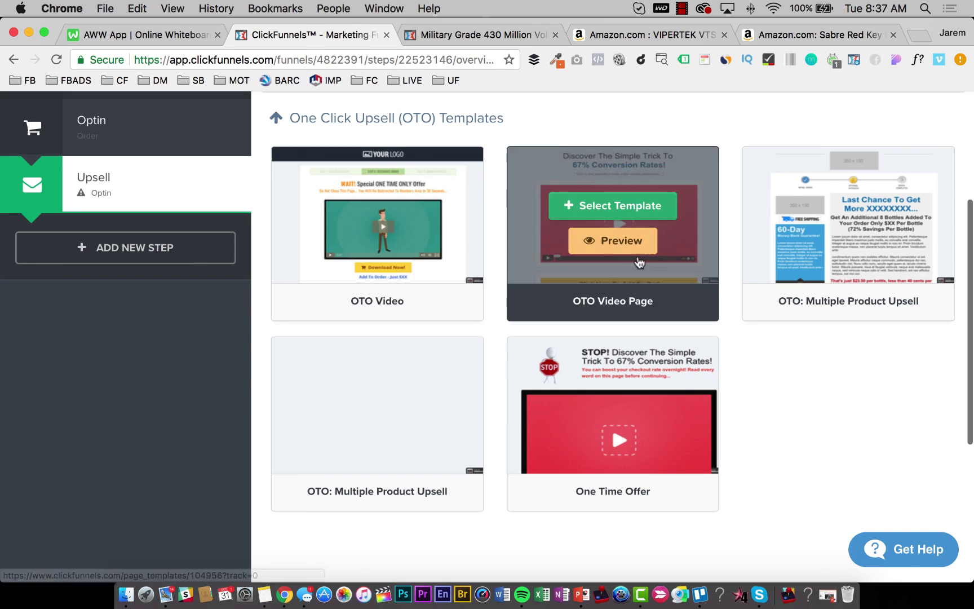
{"action": "scroll", "coordinate": [621, 282], "scroll_direction": "up", "scroll_amount": 2}
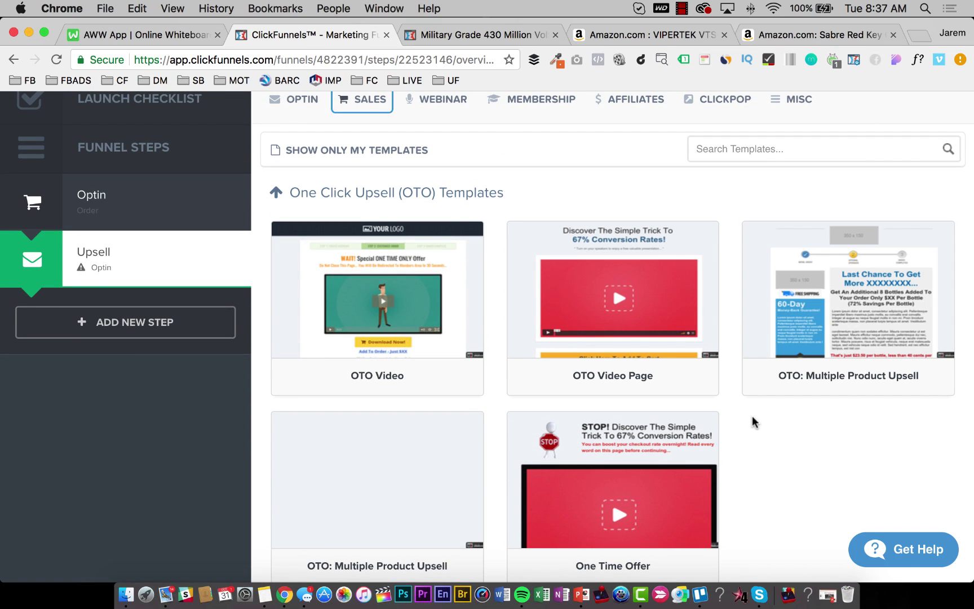
{"action": "scroll", "coordinate": [753, 420], "scroll_direction": "down", "scroll_amount": 4}
{"action": "scroll", "coordinate": [753, 420], "scroll_direction": "up", "scroll_amount": 5}
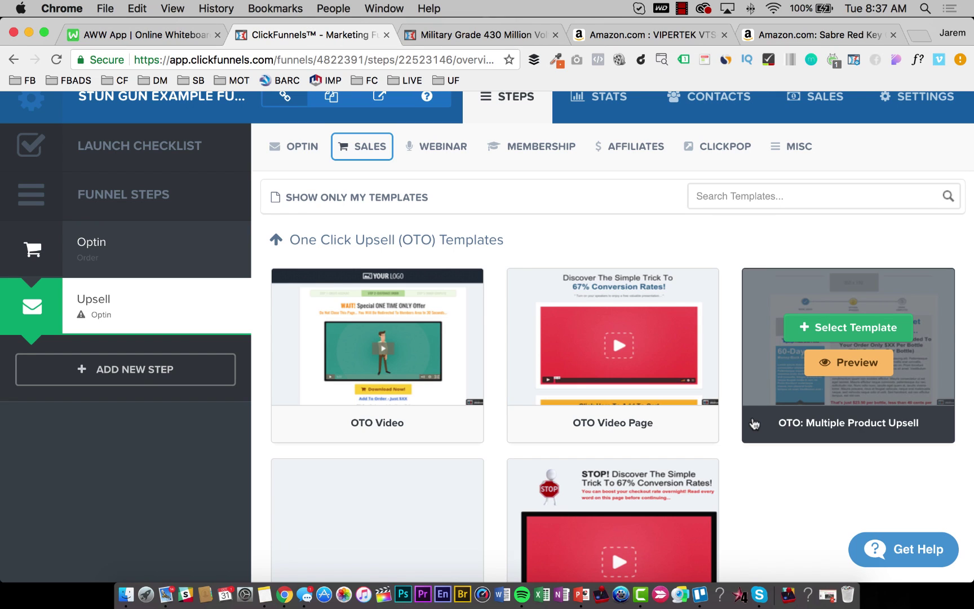
{"action": "left_click", "coordinate": [614, 328]}
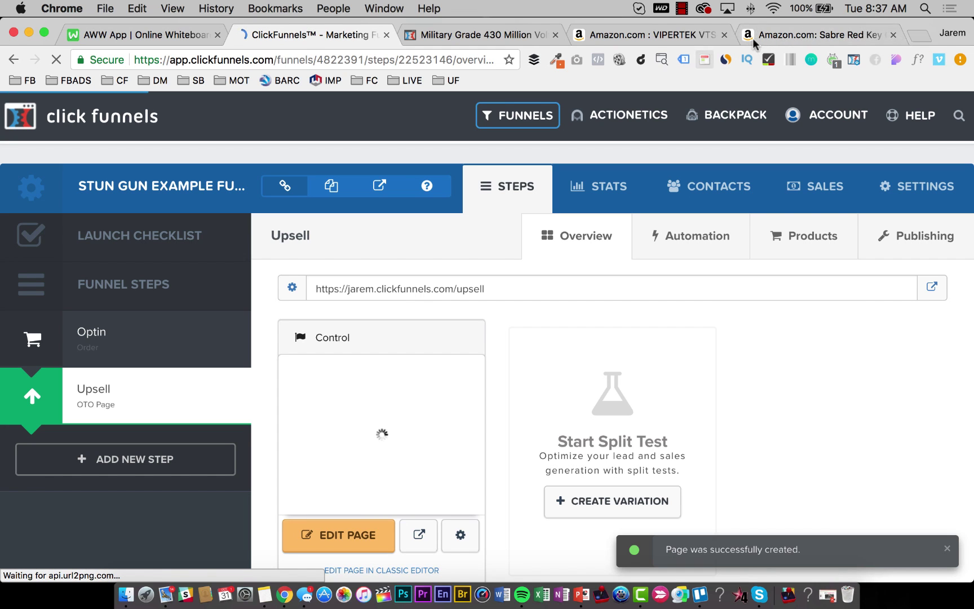
{"action": "left_click", "coordinate": [788, 33]}
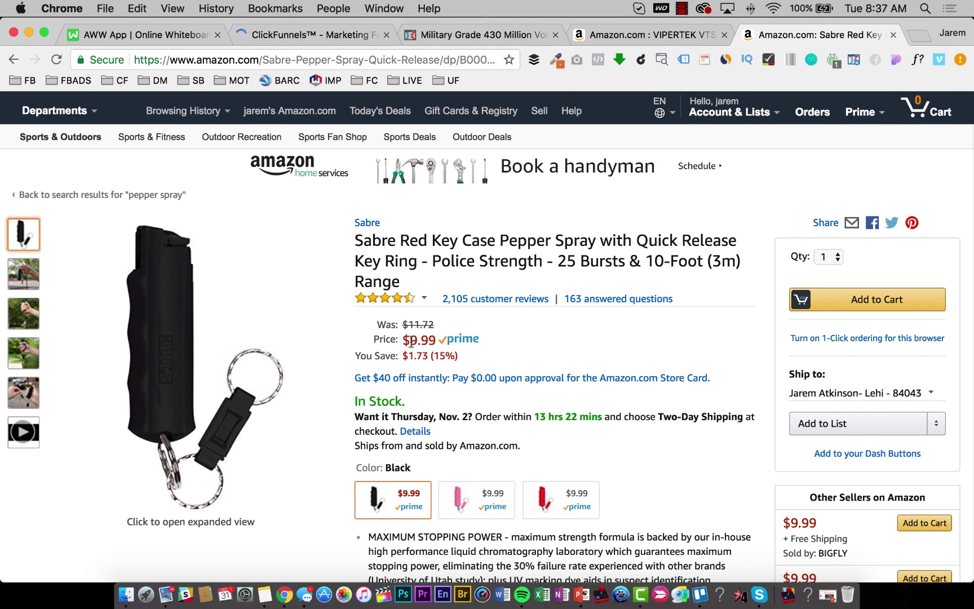
{"action": "scroll", "coordinate": [434, 248], "scroll_direction": "down", "scroll_amount": 1}
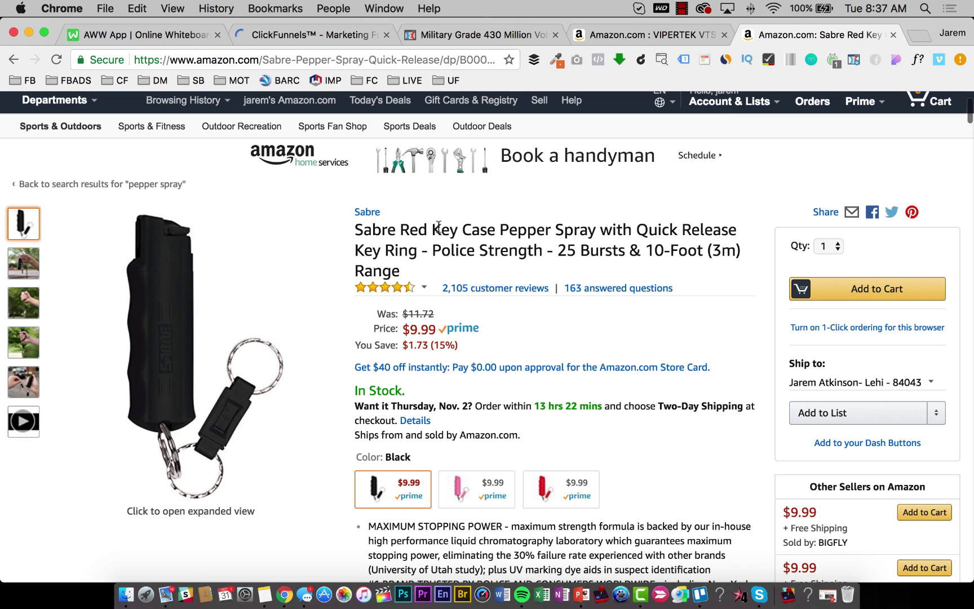
{"action": "mouse_move", "coordinate": [432, 229]}
{"action": "left_mouse_down"}
{"action": "mouse_move", "coordinate": [663, 230]}
{"action": "mouse_move", "coordinate": [538, 252]}
{"action": "mouse_move", "coordinate": [430, 250]}
{"action": "mouse_move", "coordinate": [441, 249]}
{"action": "left_mouse_up"}
{"action": "left_click", "coordinate": [531, 255]}
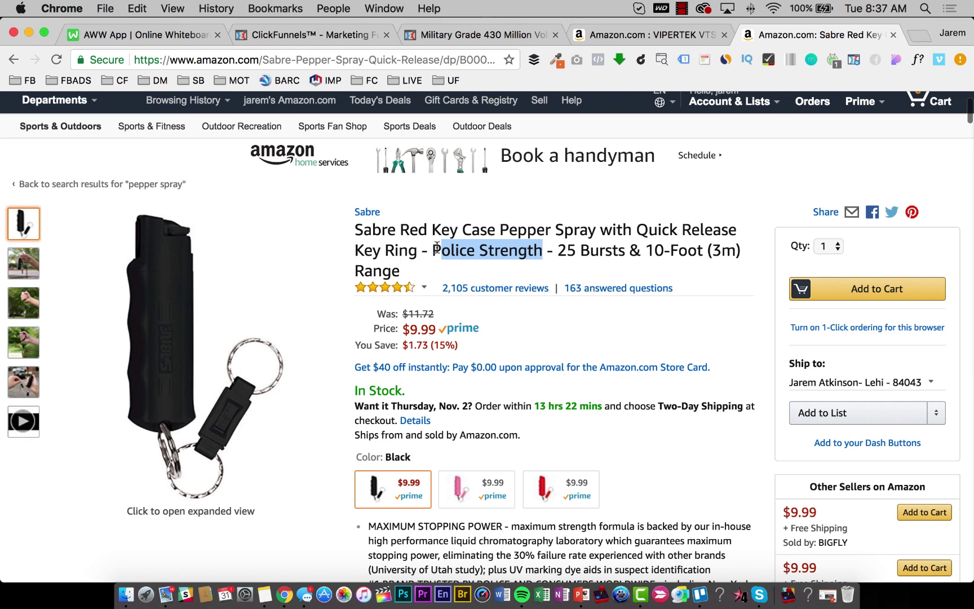
{"action": "left_click", "coordinate": [435, 247]}
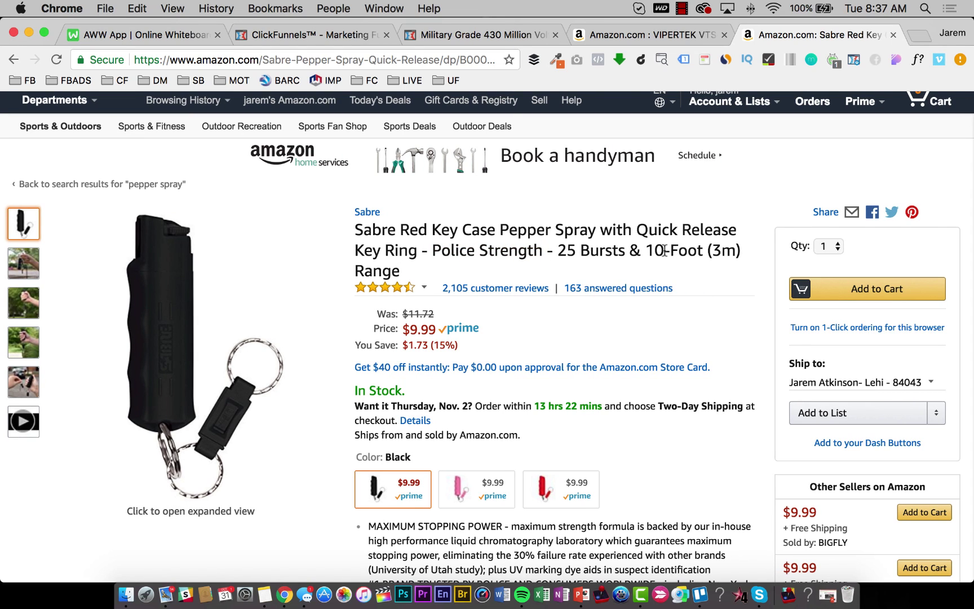
{"action": "mouse_move", "coordinate": [424, 287]}
{"action": "scroll", "coordinate": [417, 282], "scroll_direction": "down", "scroll_amount": 5}
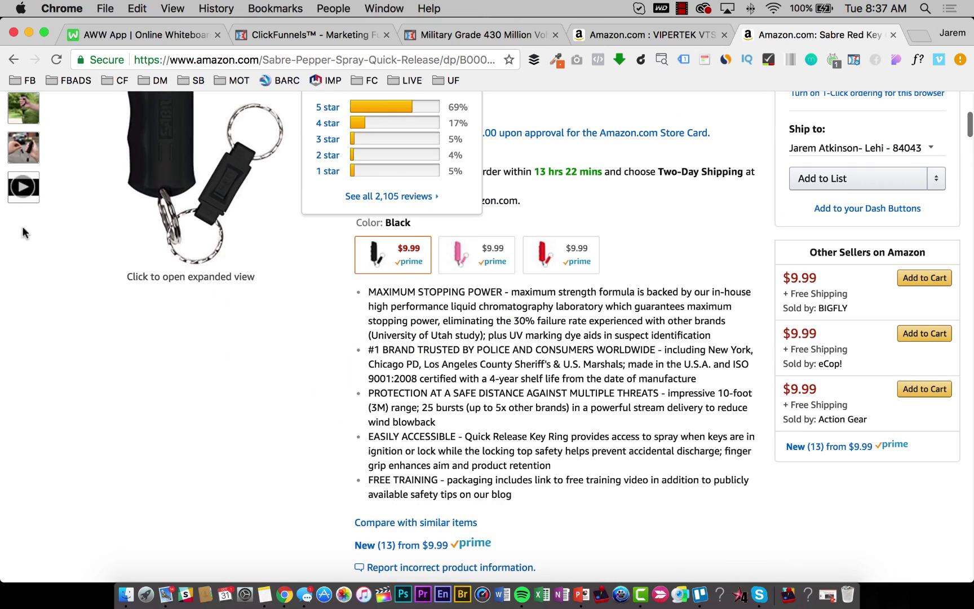
{"action": "mouse_move", "coordinate": [31, 191]}
{"action": "scroll", "coordinate": [31, 191], "scroll_direction": "up", "scroll_amount": 3}
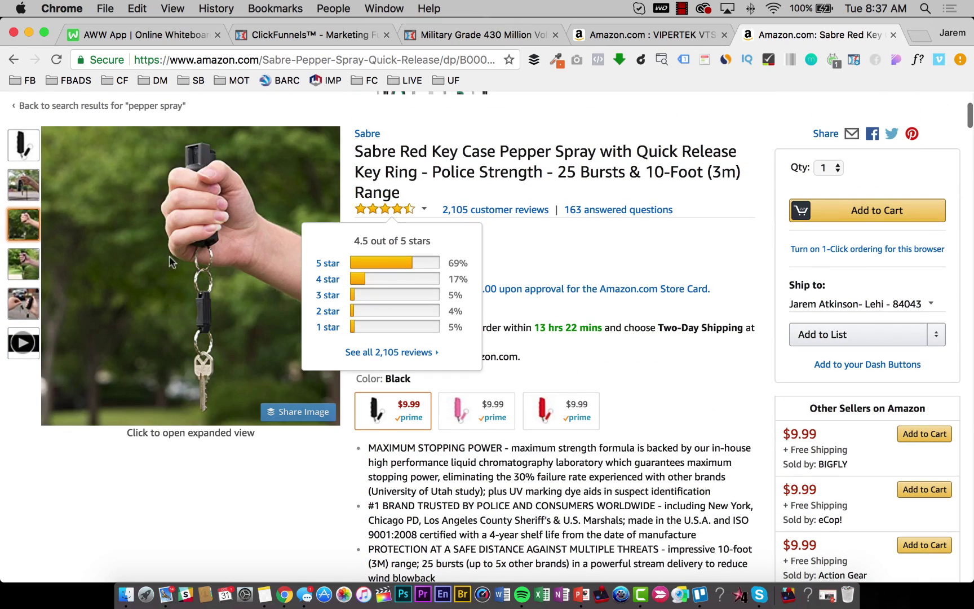
{"action": "mouse_move", "coordinate": [26, 265]}
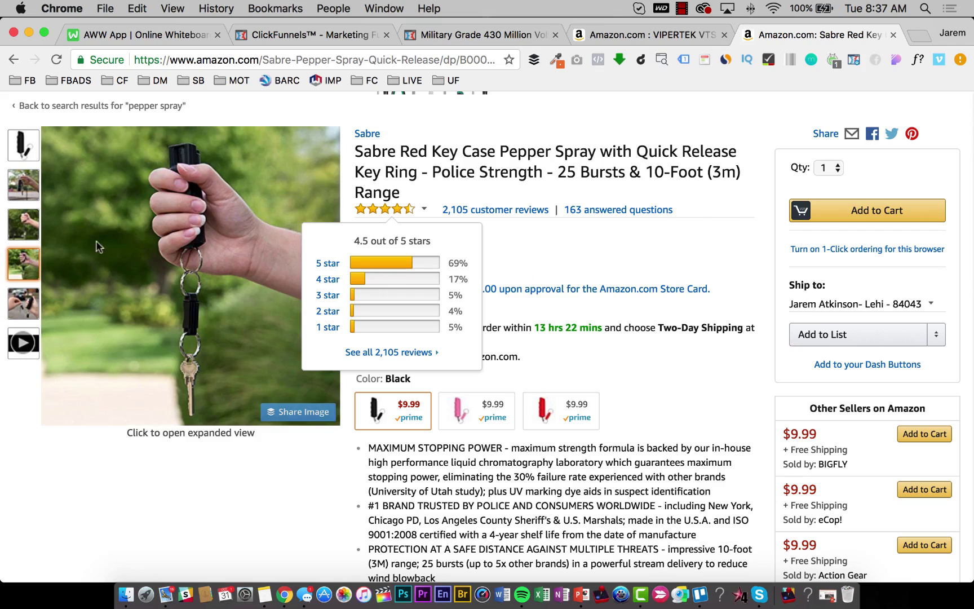
{"action": "scroll", "coordinate": [653, 316], "scroll_direction": "down", "scroll_amount": 8}
{"action": "scroll", "coordinate": [528, 257], "scroll_direction": "up", "scroll_amount": 6}
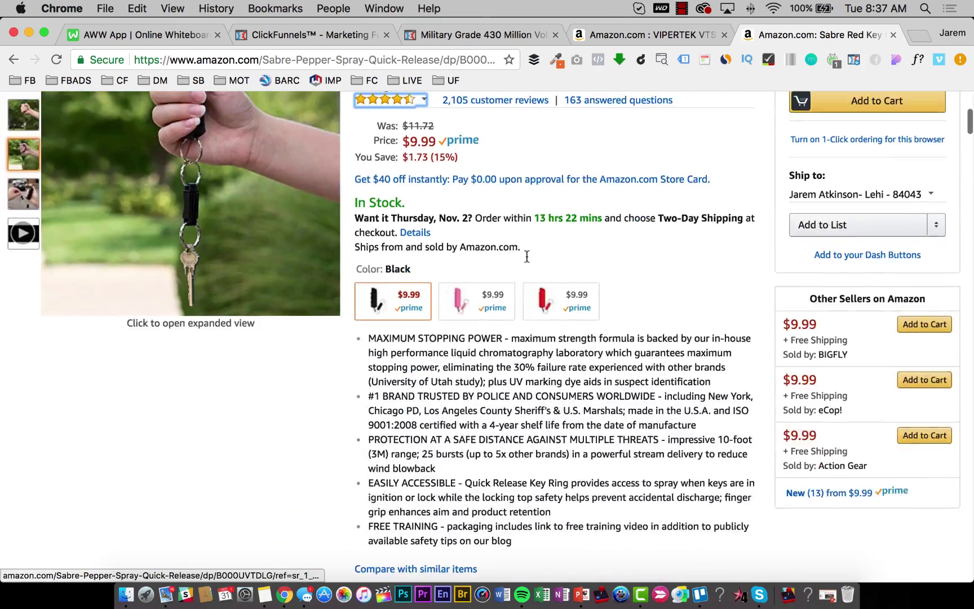
{"action": "scroll", "coordinate": [527, 257], "scroll_direction": "up", "scroll_amount": 5}
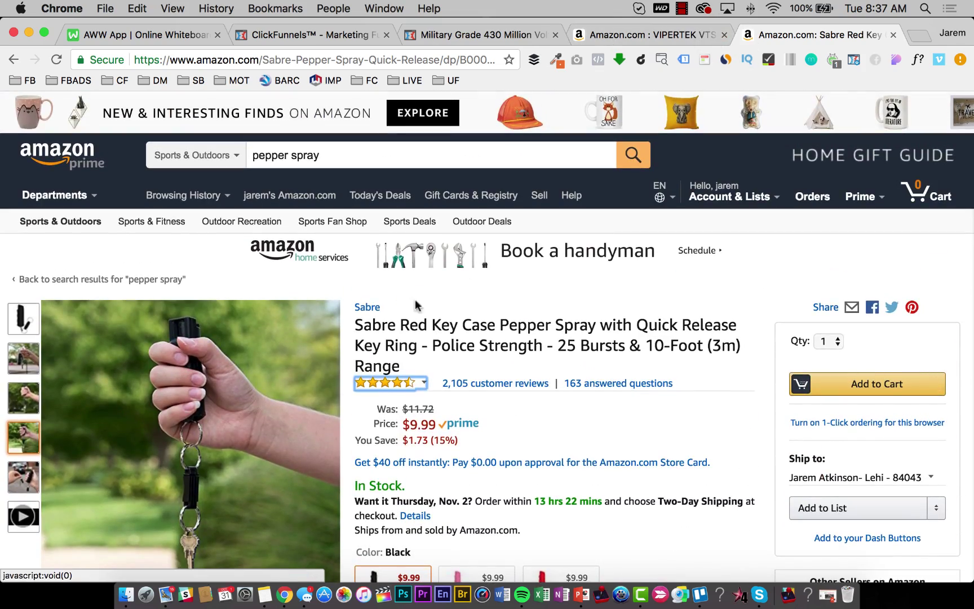
{"action": "left_click", "coordinate": [349, 34]}
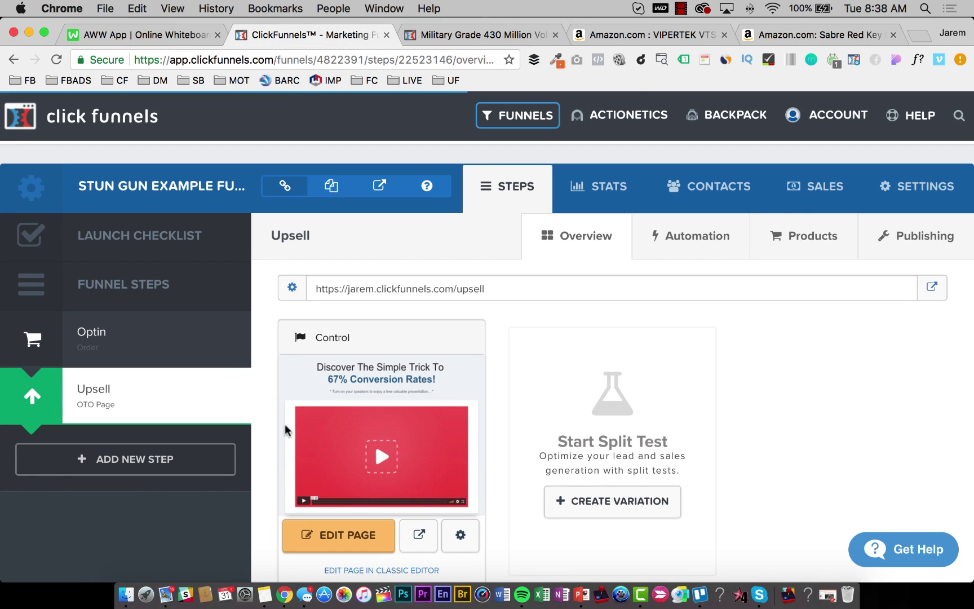
Open the Upsell page editor, clear the headline text, and make it bold.
{"action": "left_click", "coordinate": [364, 540]}
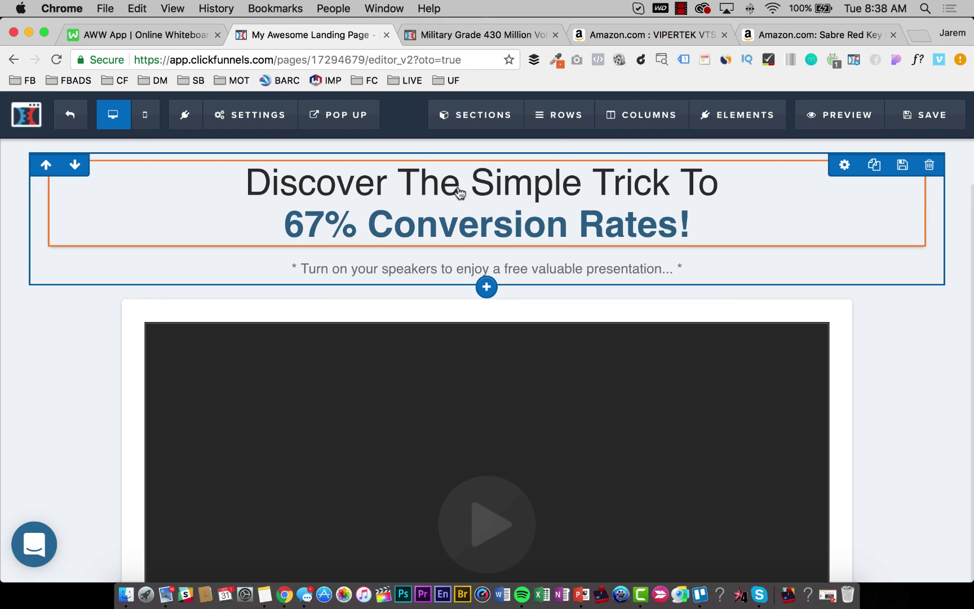
{"action": "left_click", "coordinate": [460, 194]}
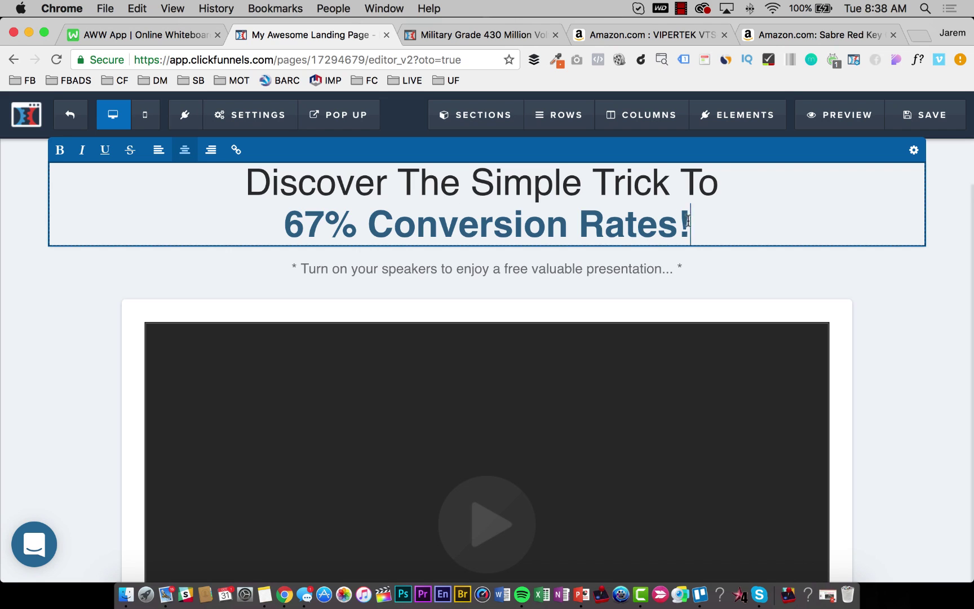
{"action": "left_click_drag", "start_coordinate": [688, 220], "coordinate": [374, 184]}
{"action": "key", "text": "BackSpace"}
{"action": "key", "text": "super+a"}
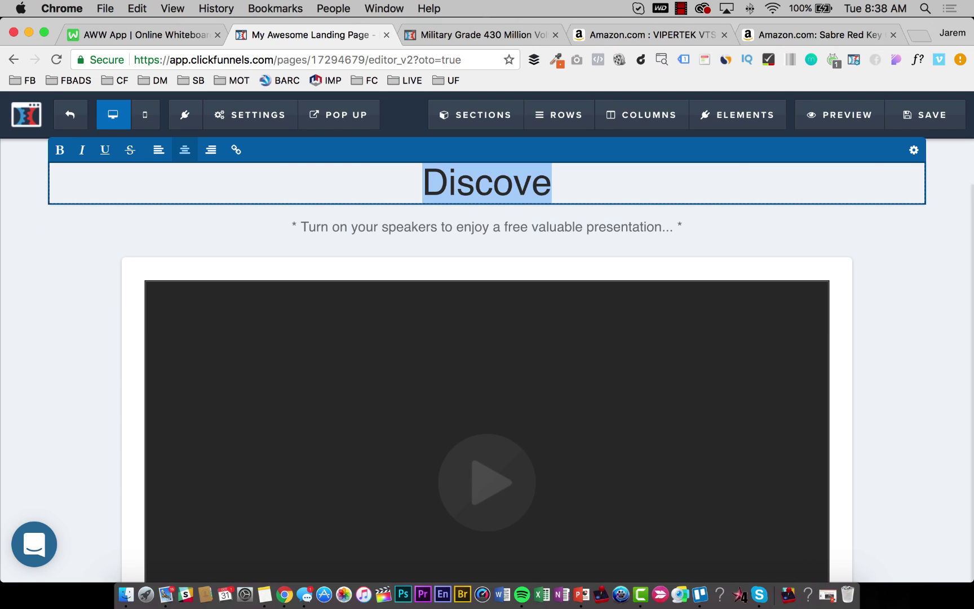
{"action": "key", "text": "super+b"}
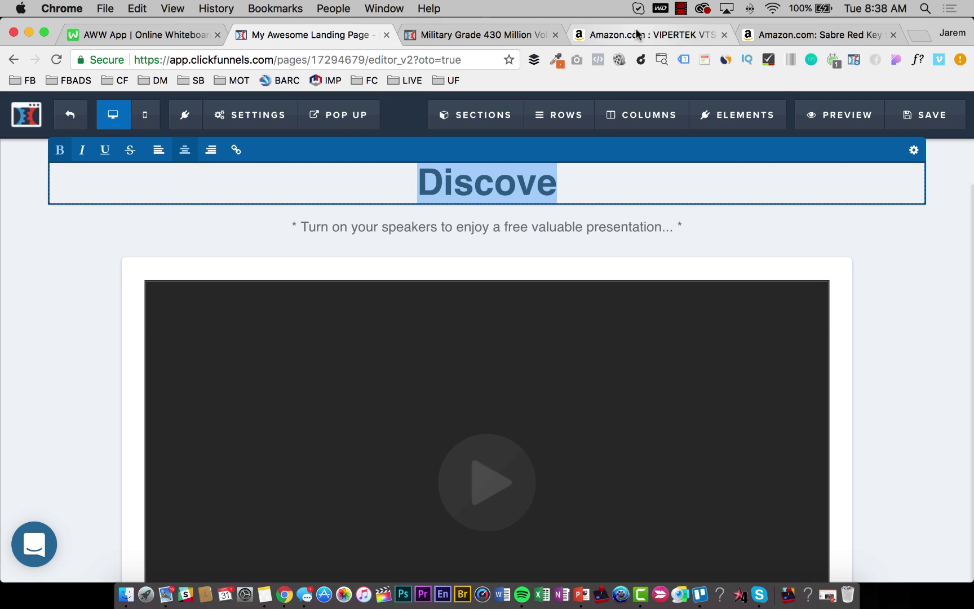
Copy the Amazon 'Key Case Pepper Spray' product title and paste it in as the headline.
{"action": "left_click", "coordinate": [636, 31]}
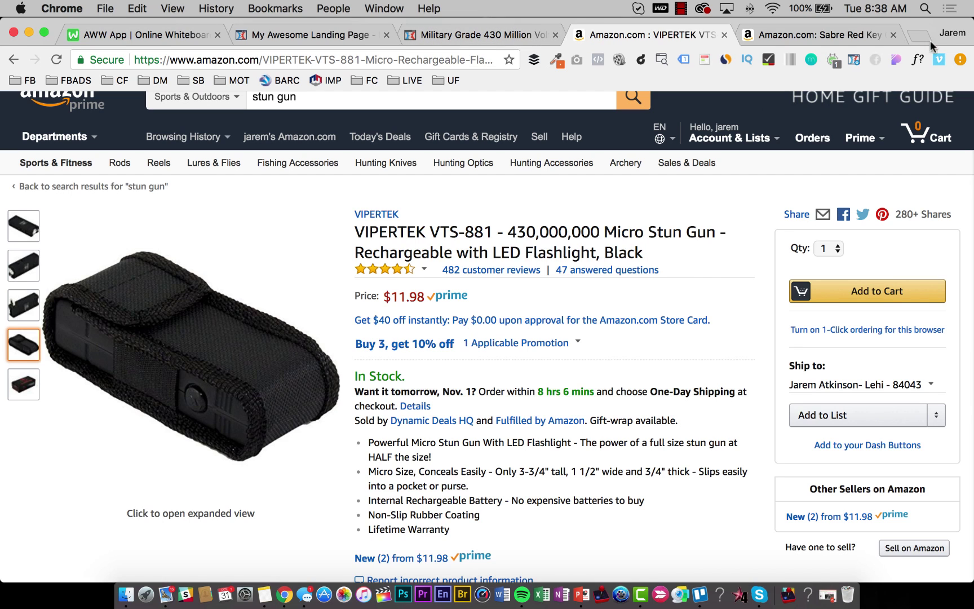
{"action": "left_click", "coordinate": [725, 35]}
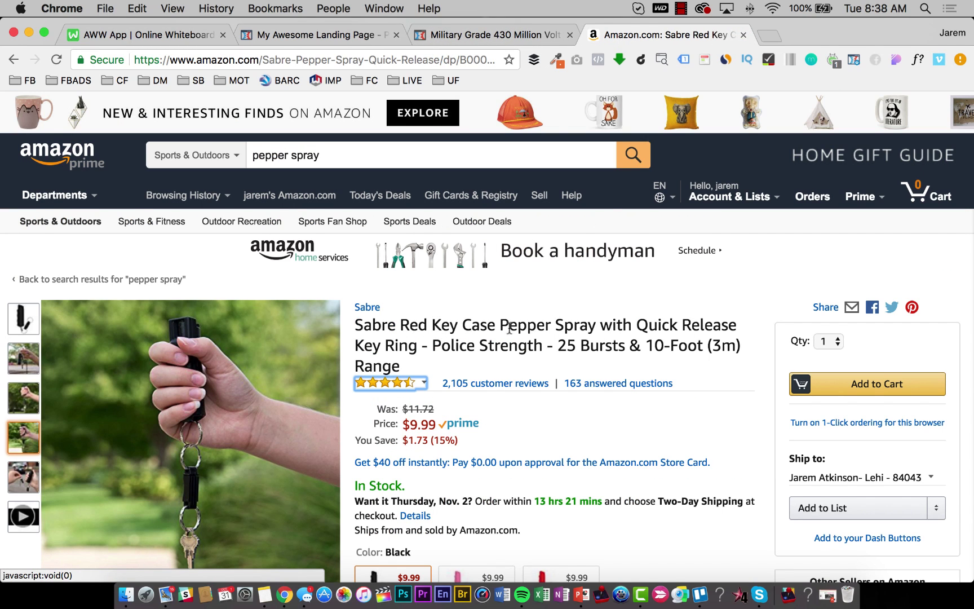
{"action": "left_click_drag", "start_coordinate": [432, 320], "coordinate": [443, 367]}
{"action": "key", "text": "super+c"}
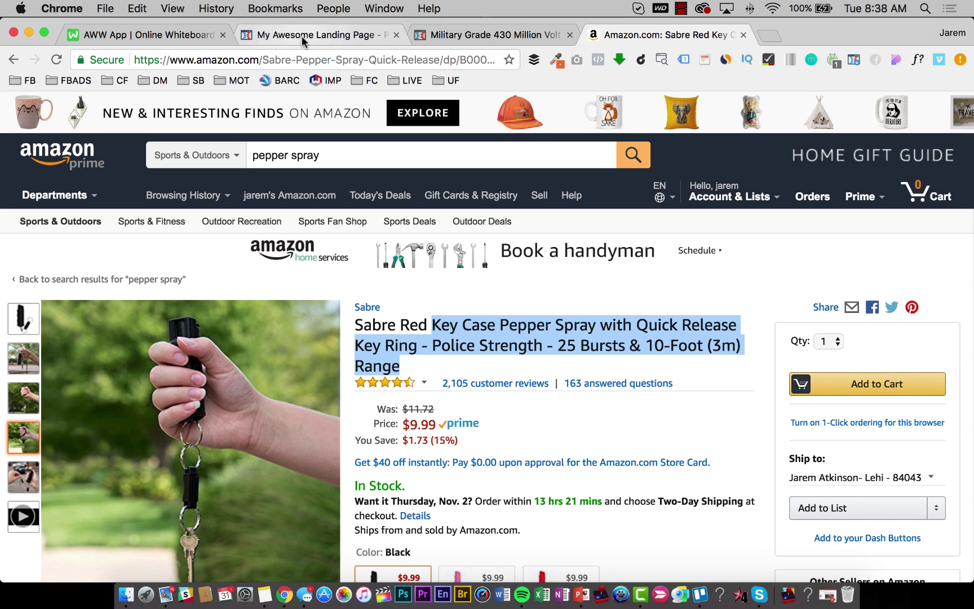
{"action": "left_click", "coordinate": [302, 36]}
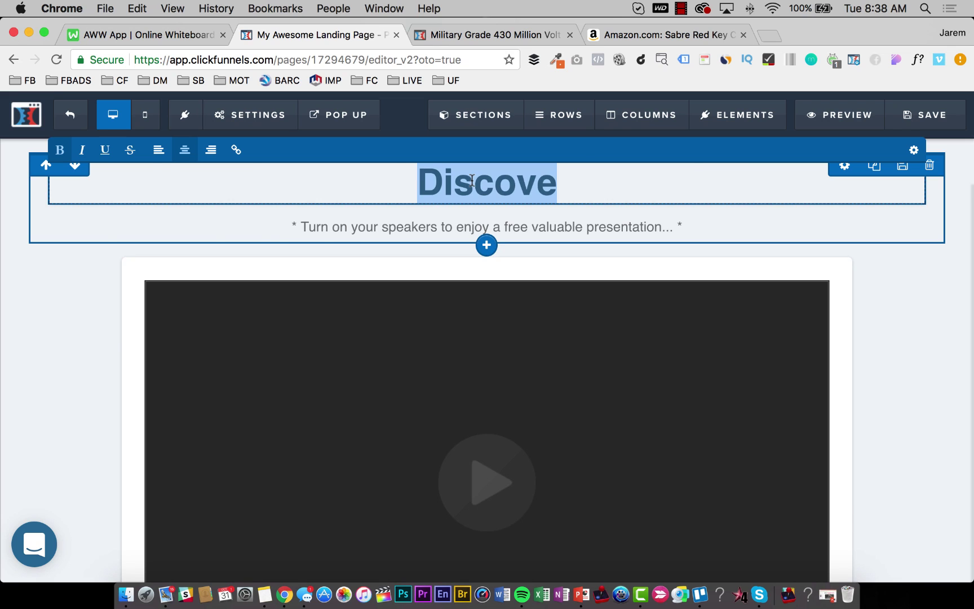
{"action": "key", "text": "super+v"}
{"action": "left_click", "coordinate": [899, 405]}
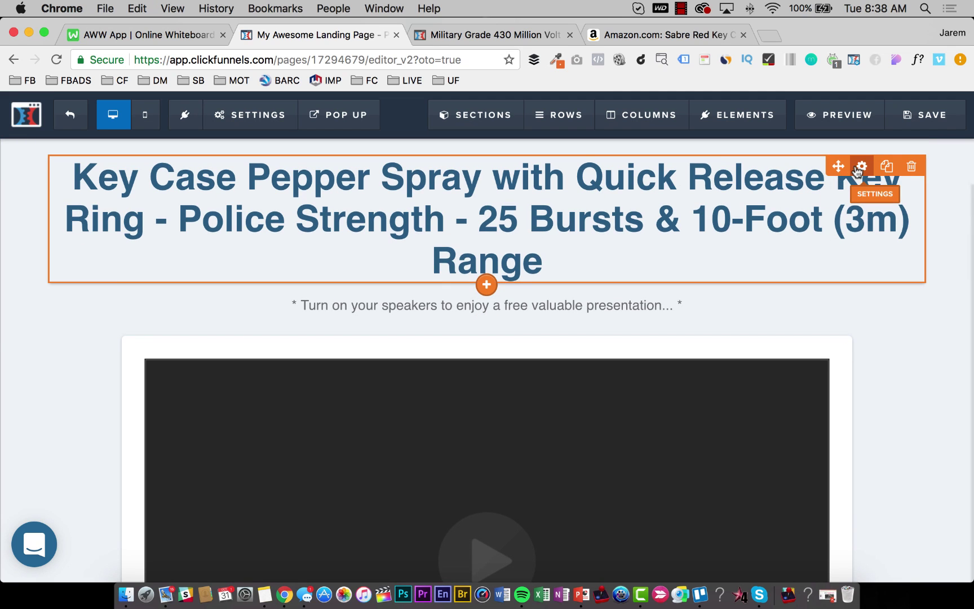
{"action": "left_click", "coordinate": [860, 166]}
{"action": "left_click", "coordinate": [622, 309]}
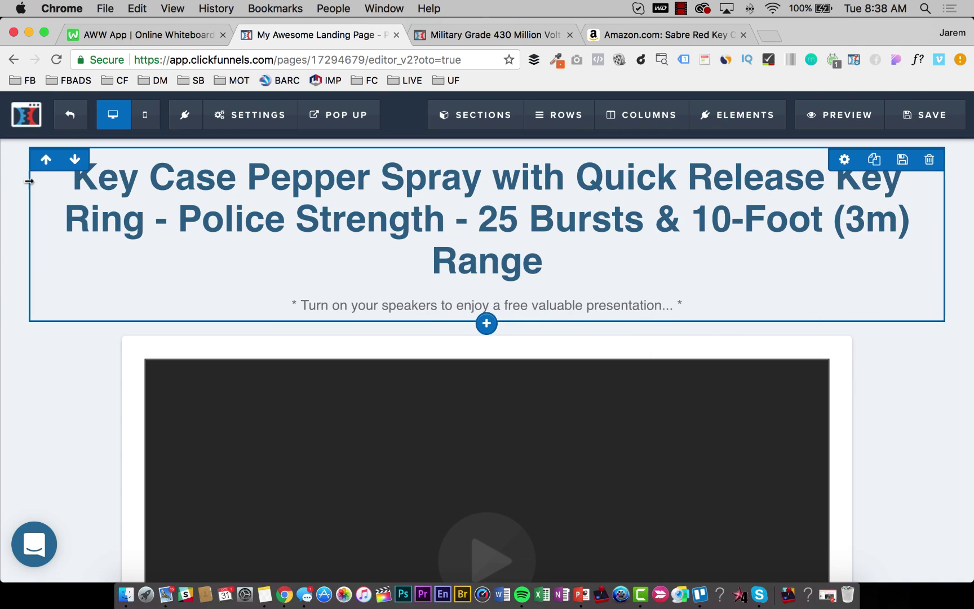
Set the dark camo image from page 2 of the image library as the page background.
{"action": "mouse_move", "coordinate": [251, 114]}
{"action": "left_click", "coordinate": [265, 270]}
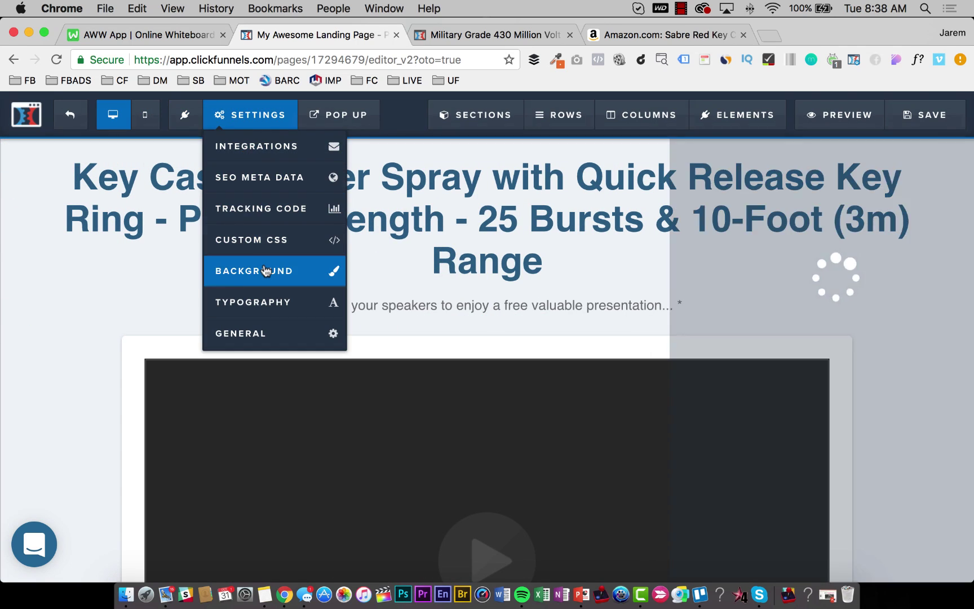
{"action": "left_click", "coordinate": [939, 211]}
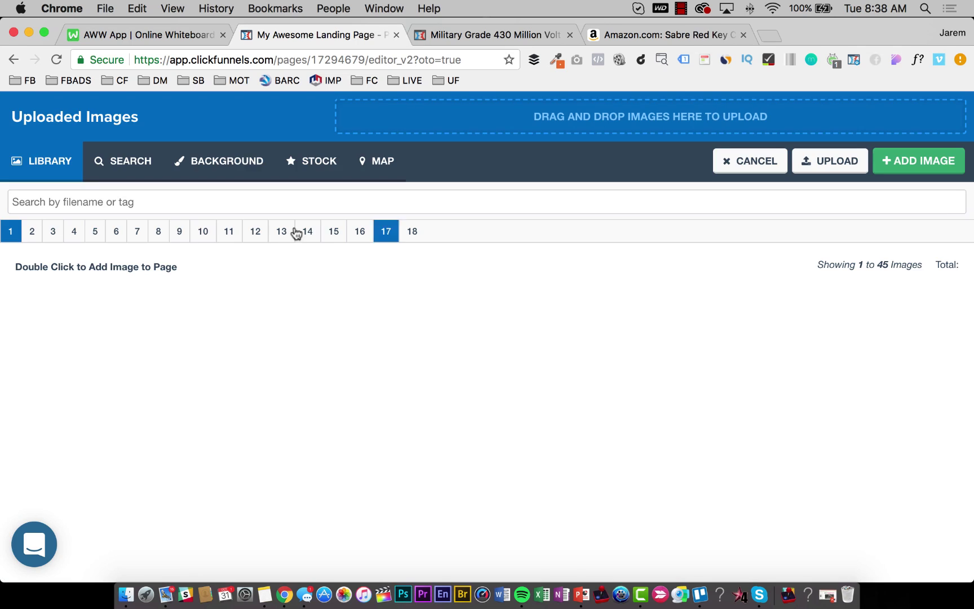
{"action": "left_click", "coordinate": [32, 231]}
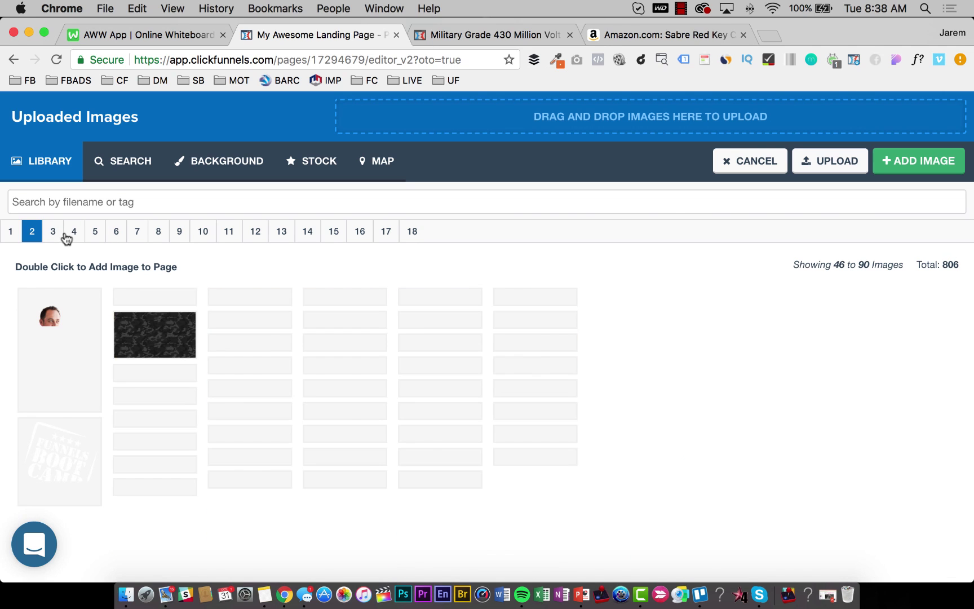
{"action": "scroll", "coordinate": [94, 327], "scroll_direction": "down", "scroll_amount": 3}
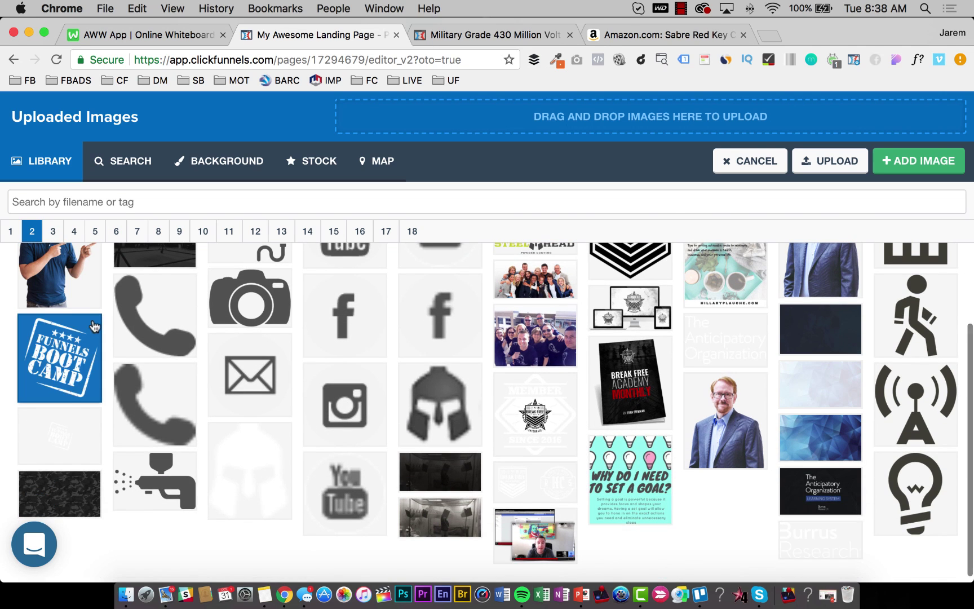
{"action": "double_click", "coordinate": [52, 492]}
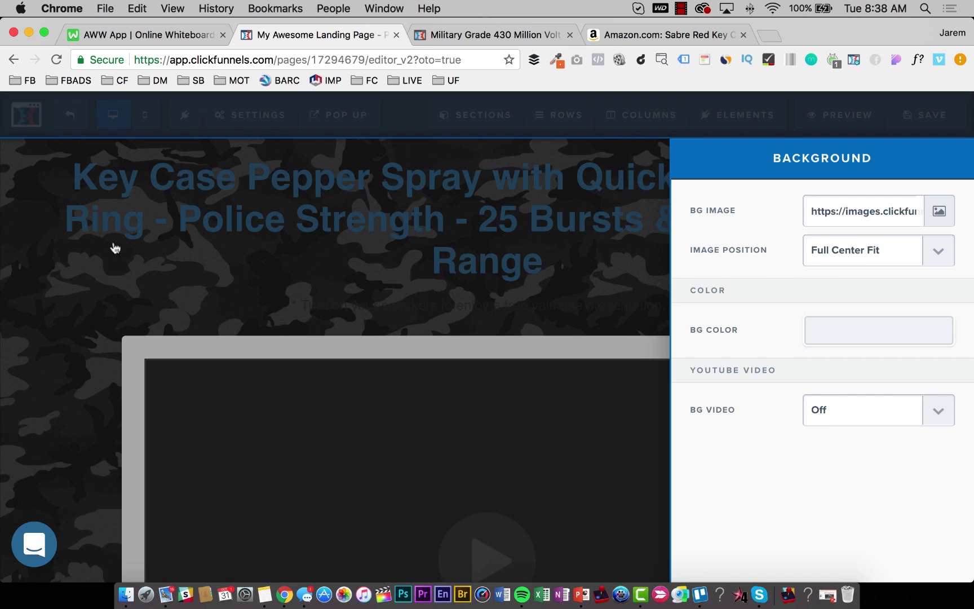
{"action": "left_click", "coordinate": [115, 248]}
{"action": "double_click", "coordinate": [517, 191]}
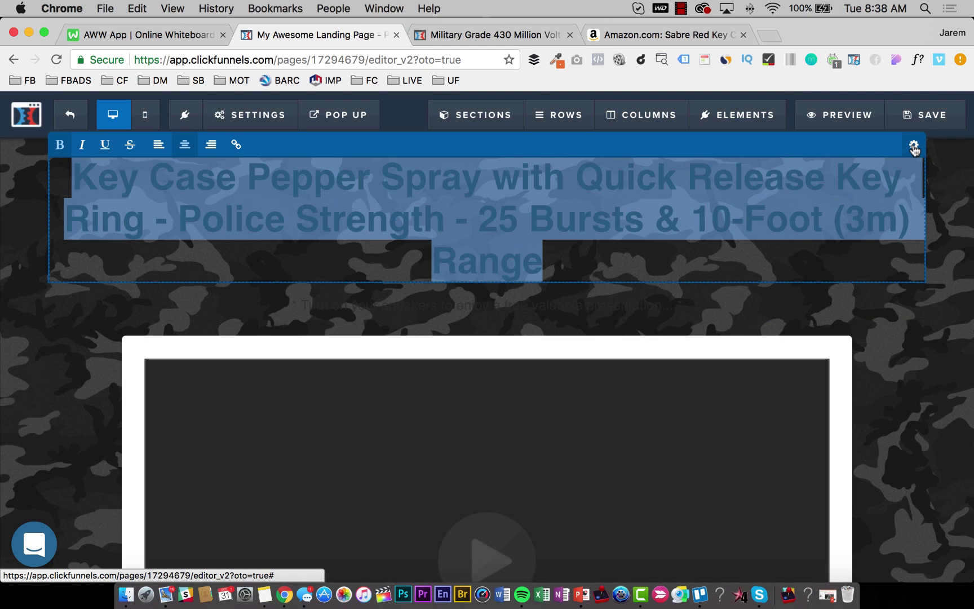
Make the main headline's bold text white and set its font size to 40.
{"action": "left_click", "coordinate": [914, 147]}
{"action": "left_click", "coordinate": [902, 450]}
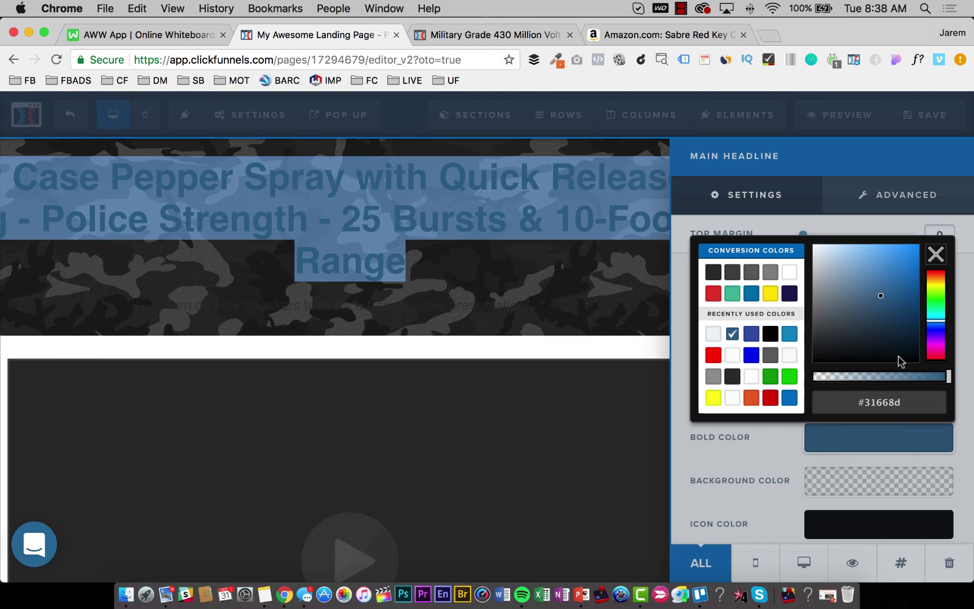
{"action": "left_click", "coordinate": [537, 312]}
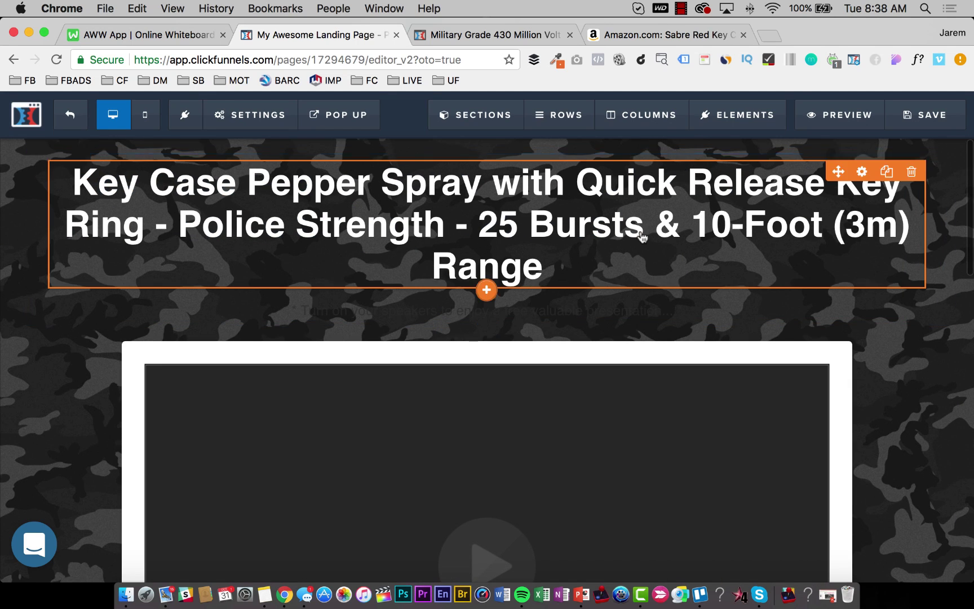
{"action": "left_click", "coordinate": [642, 236]}
{"action": "left_click", "coordinate": [916, 149]}
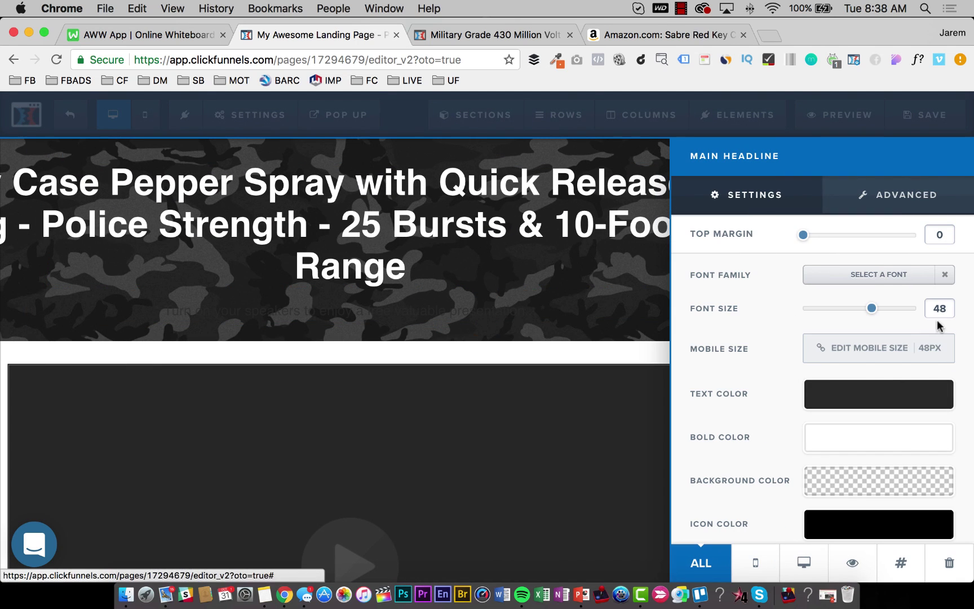
{"action": "double_click", "coordinate": [939, 308]}
{"action": "type", "text": "40"}
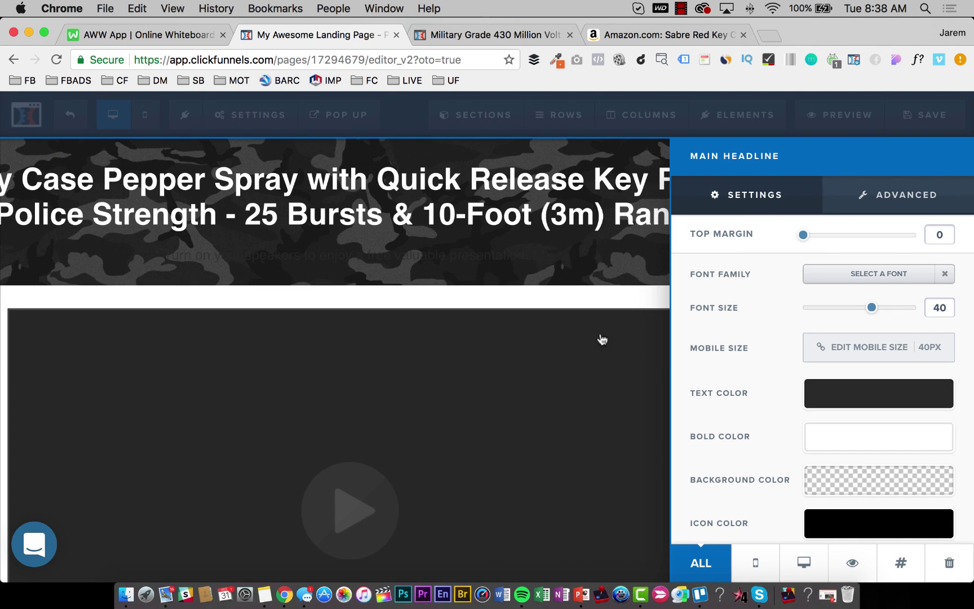
{"action": "left_click", "coordinate": [413, 276]}
Set the subheadline's text colour to a fully opaque near-white.
{"action": "left_click", "coordinate": [618, 249]}
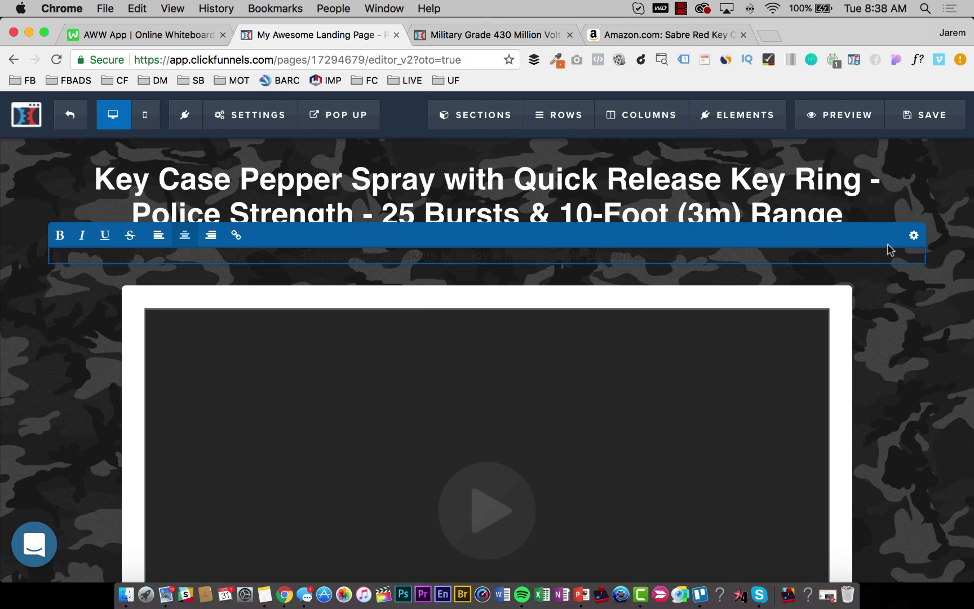
{"action": "left_click", "coordinate": [915, 235]}
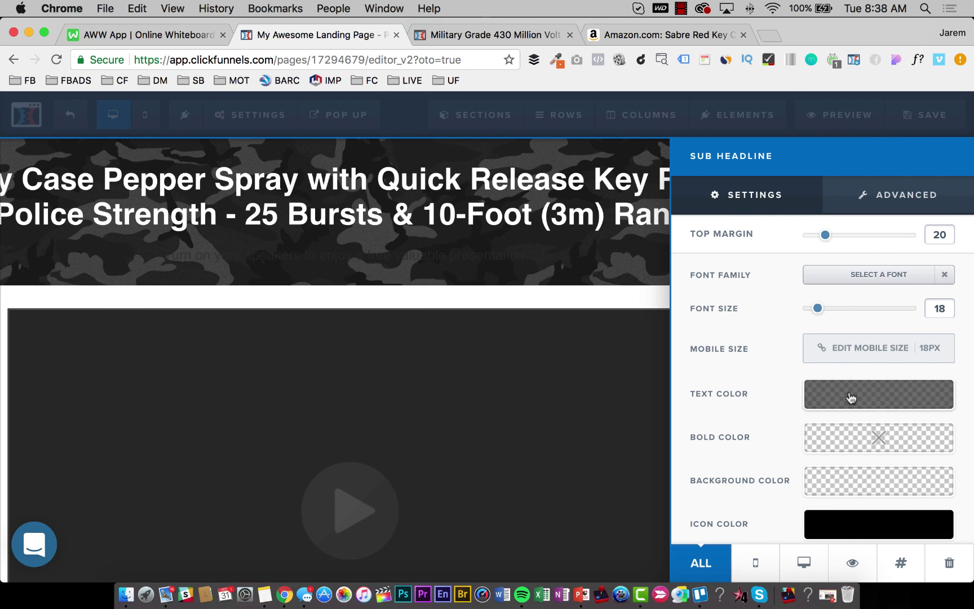
{"action": "left_click", "coordinate": [852, 398]}
{"action": "left_click_drag", "start_coordinate": [859, 293], "coordinate": [805, 195]}
{"action": "left_click", "coordinate": [931, 333]}
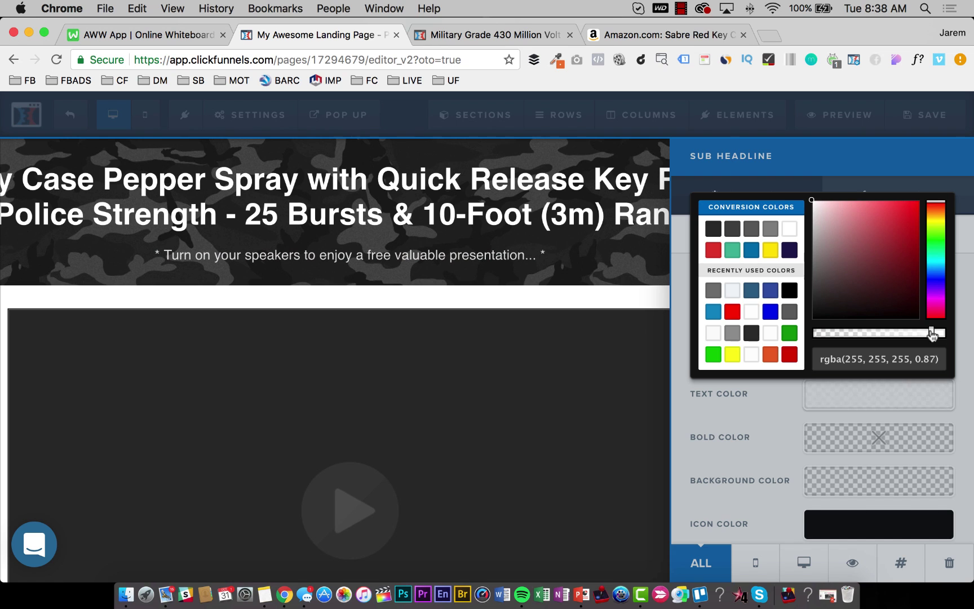
{"action": "left_click", "coordinate": [367, 155]}
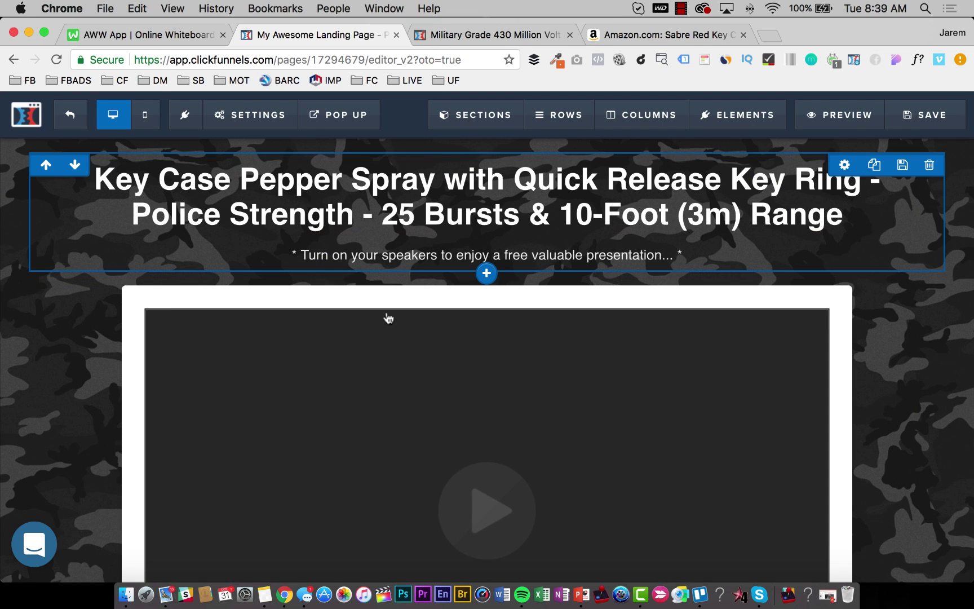
{"action": "scroll", "coordinate": [611, 398], "scroll_direction": "down", "scroll_amount": 15}
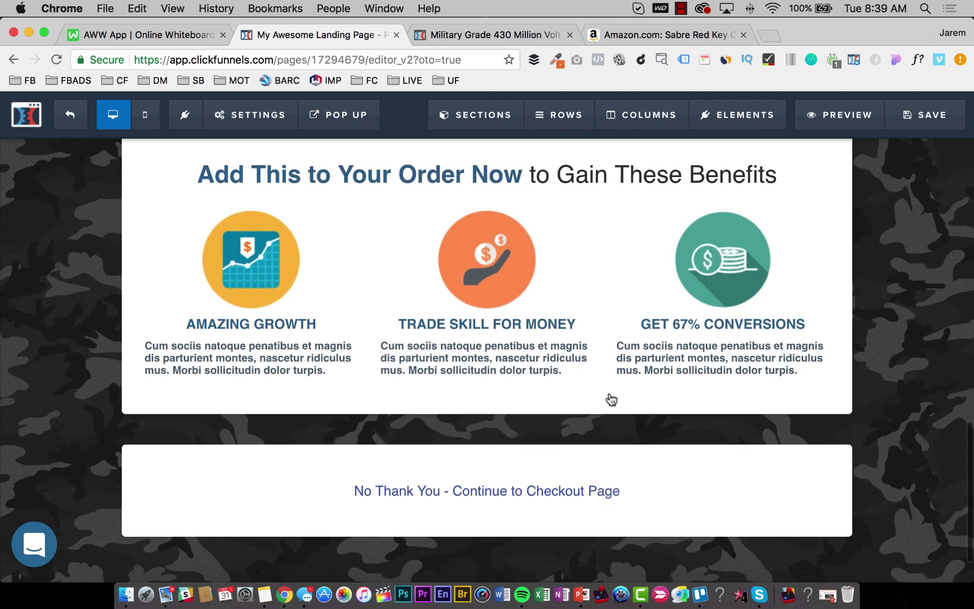
Insert 'WAIT! Your Order Is Not Yet Complete...' as a new first line above the product title.
{"action": "scroll", "coordinate": [609, 395], "scroll_direction": "up", "scroll_amount": 15}
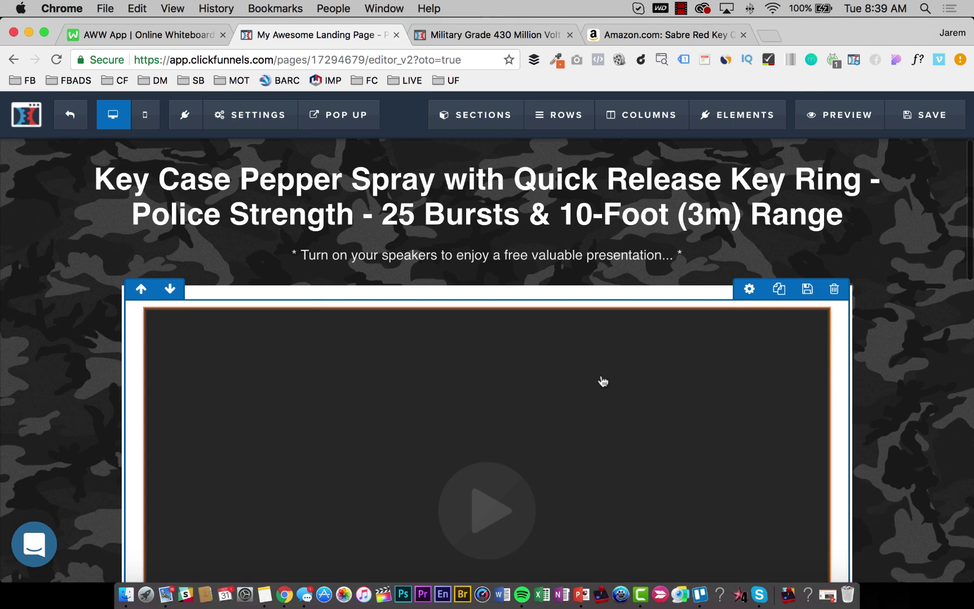
{"action": "left_click", "coordinate": [193, 182]}
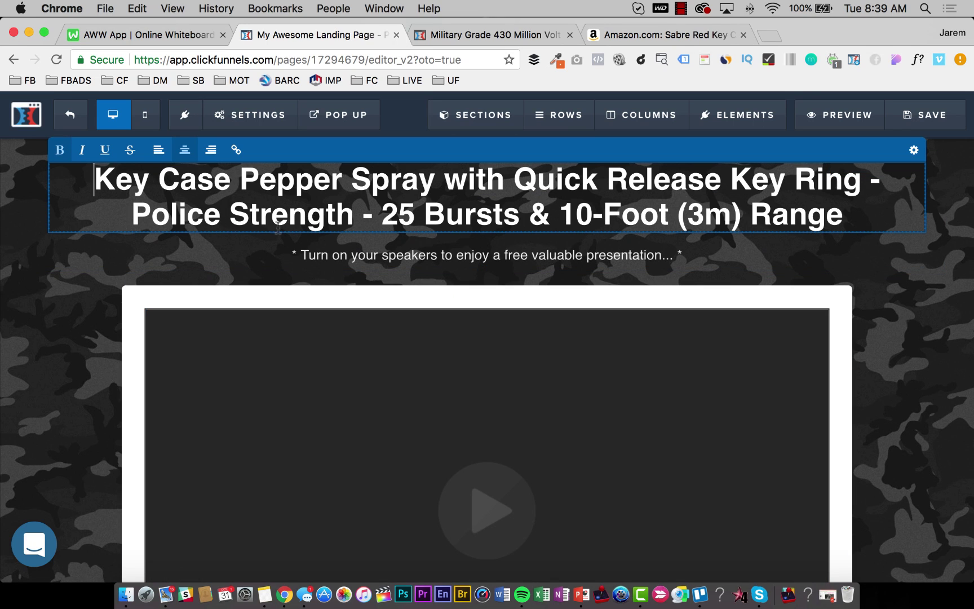
{"action": "type", "text": "WAIT"}
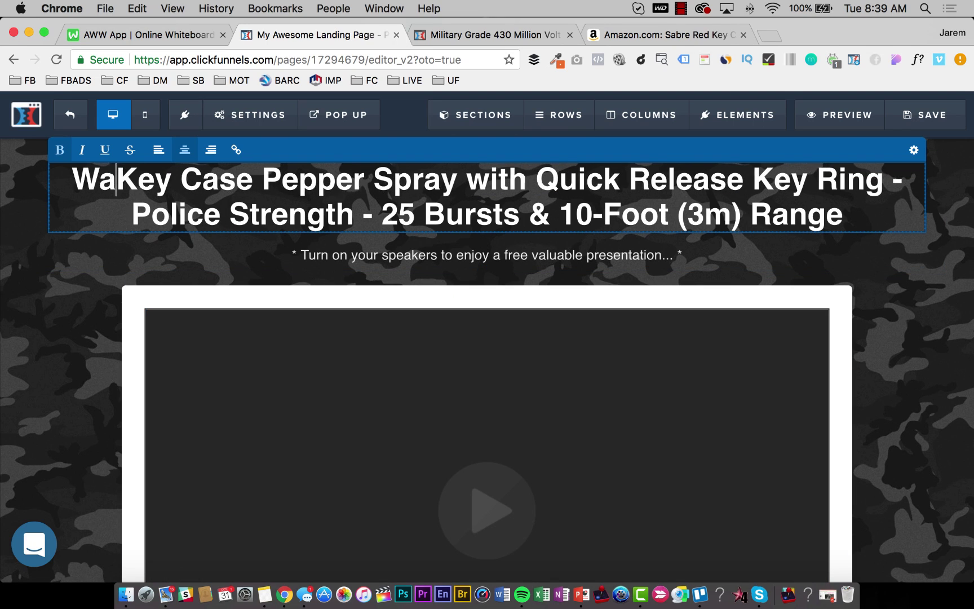
{"action": "type", "text": "! Your "}
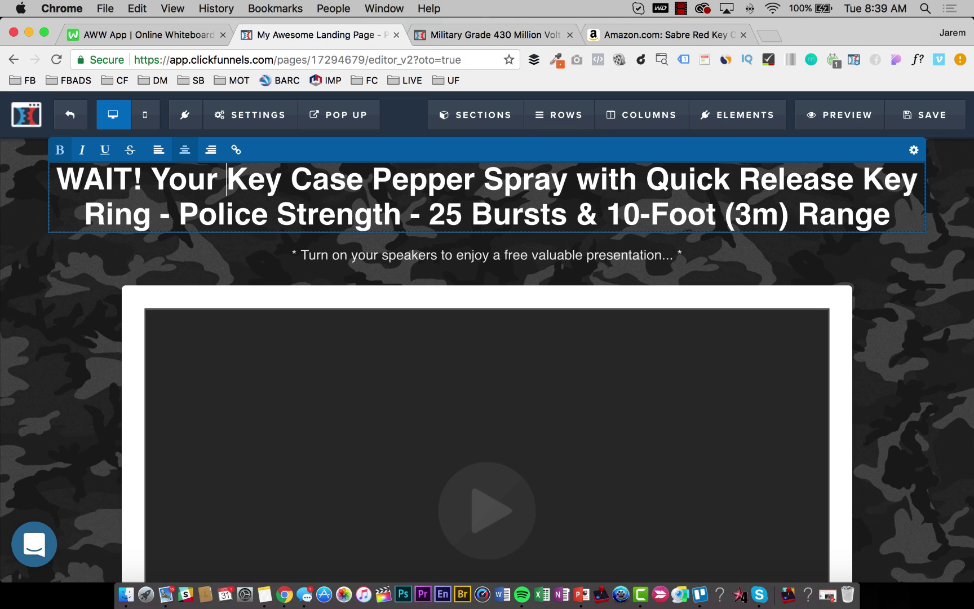
{"action": "type", "text": "Order Is No"}
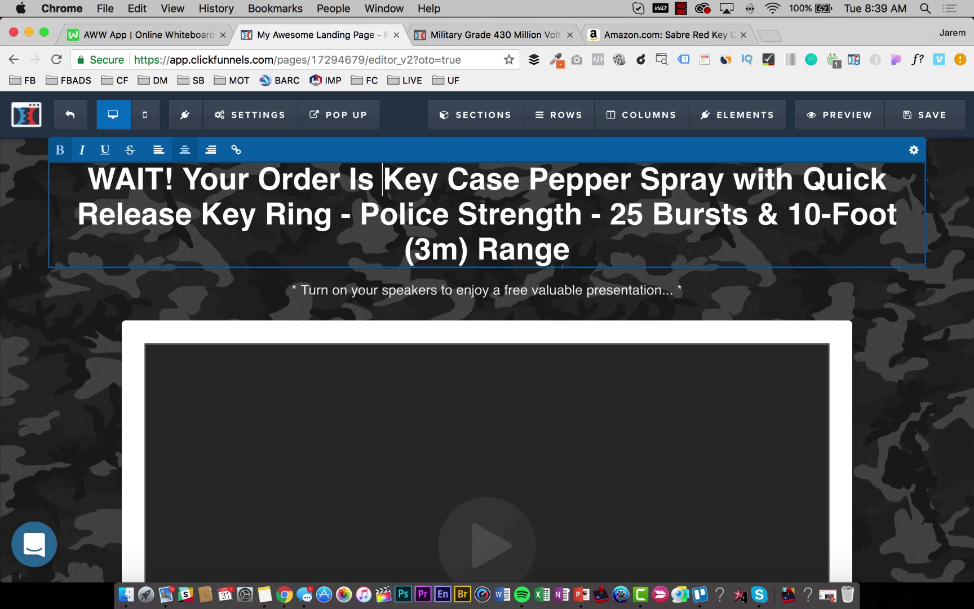
{"action": "type", "text": "t Yet Copm"}
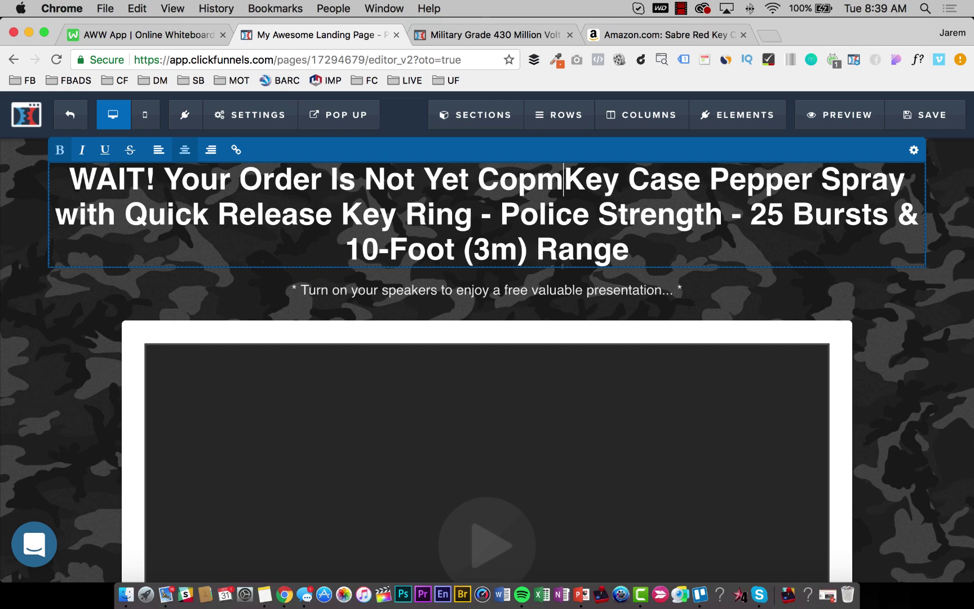
{"action": "key", "text": "BackSpace"}
{"action": "key", "text": "BackSpace"}
{"action": "type", "text": "mplete.."}
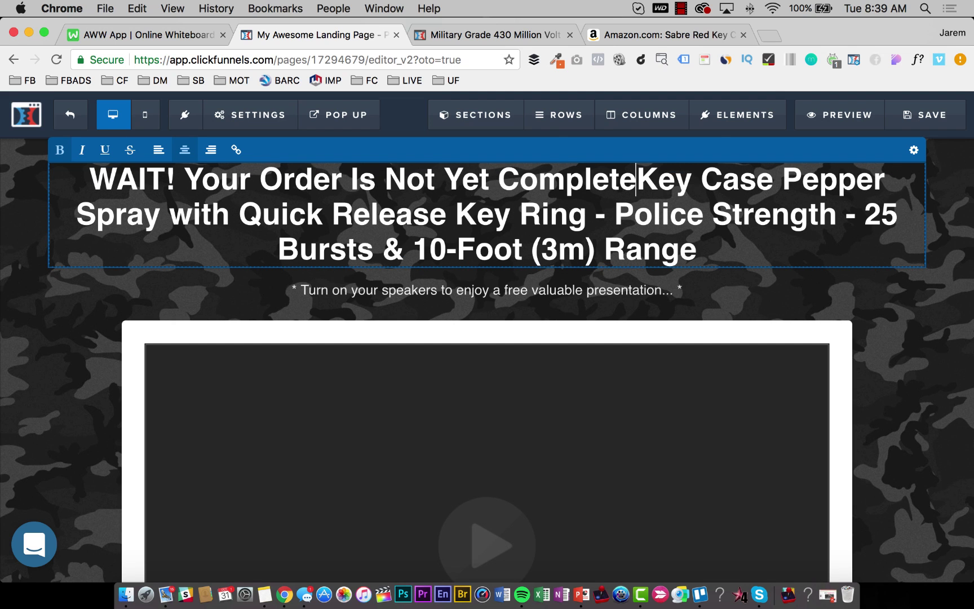
{"action": "type", "text": "."}
{"action": "key", "text": "Return"}
{"action": "key", "text": "Return"}
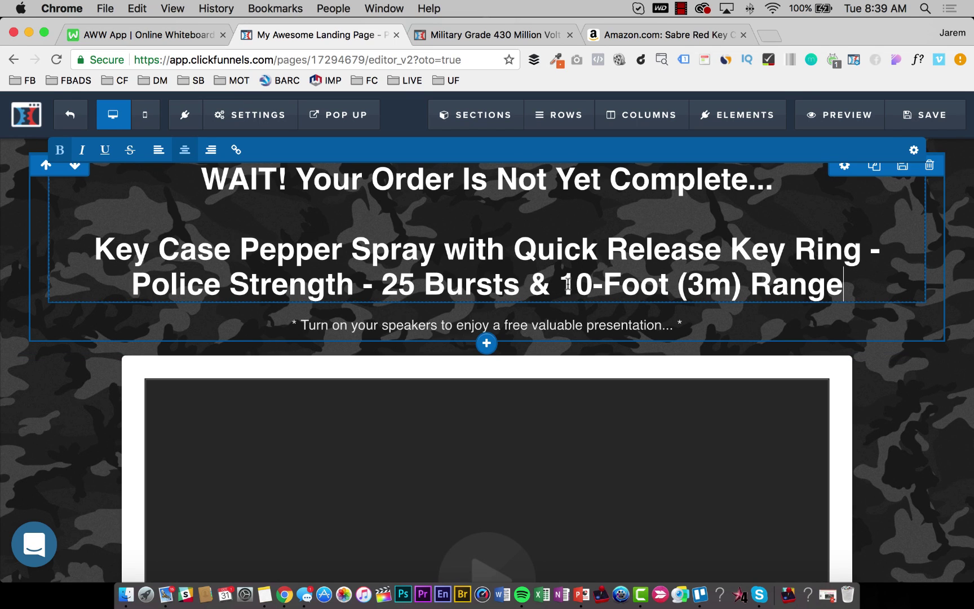
{"action": "left_click", "coordinate": [888, 406]}
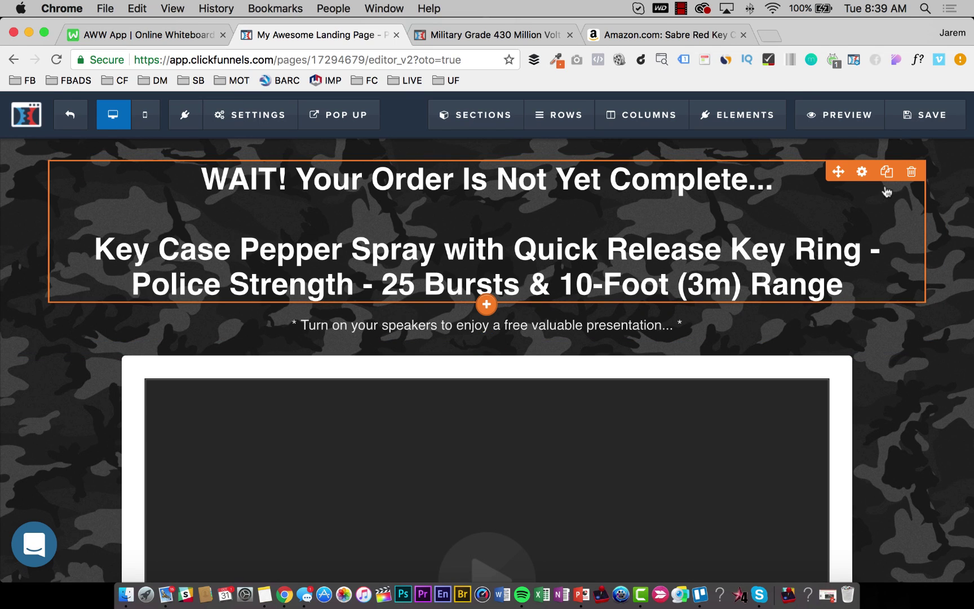
{"action": "left_click", "coordinate": [887, 172]}
Clone the headline and set the copy's font size to 32.
{"action": "left_click", "coordinate": [629, 365]}
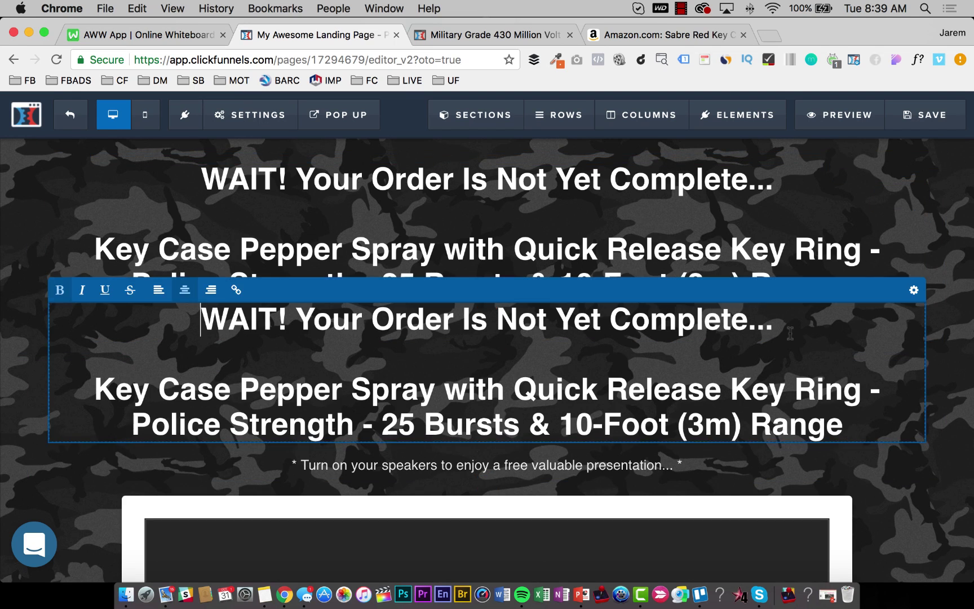
{"action": "left_click", "coordinate": [912, 291]}
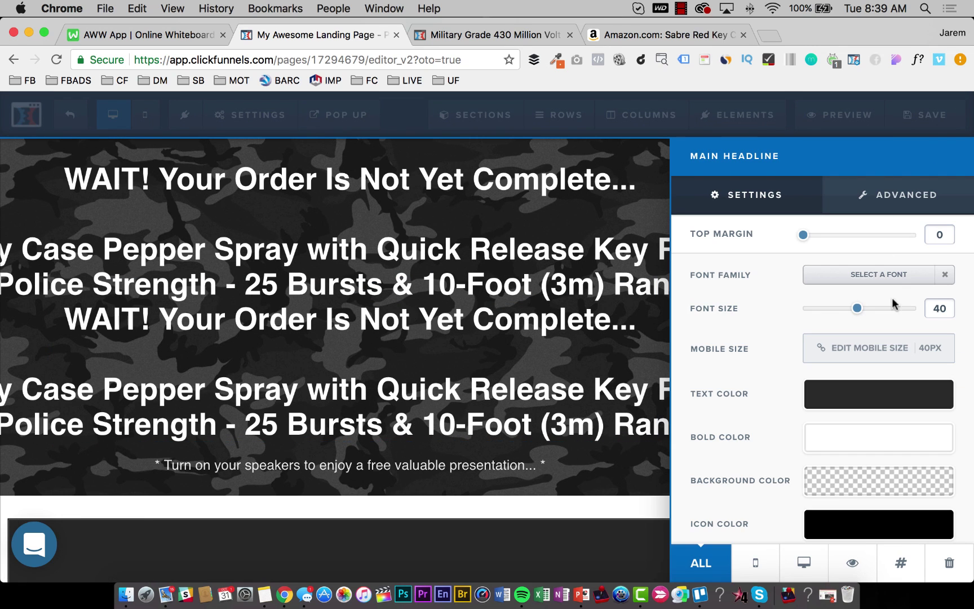
{"action": "type", "text": "32"}
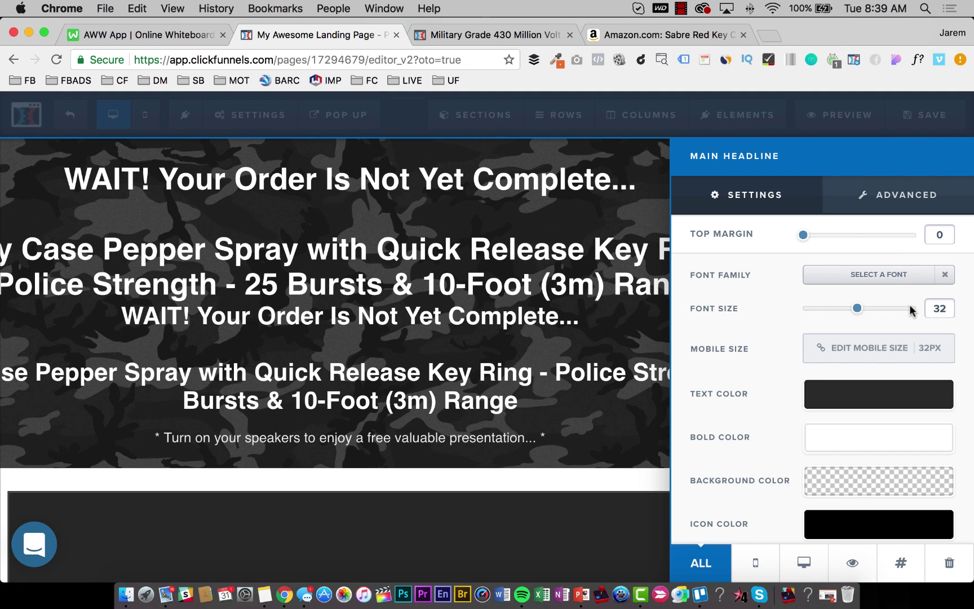
Trim the top headline to just the WAIT! line and set it to font size 48.
{"action": "left_click", "coordinate": [449, 317]}
{"action": "double_click", "coordinate": [590, 178]}
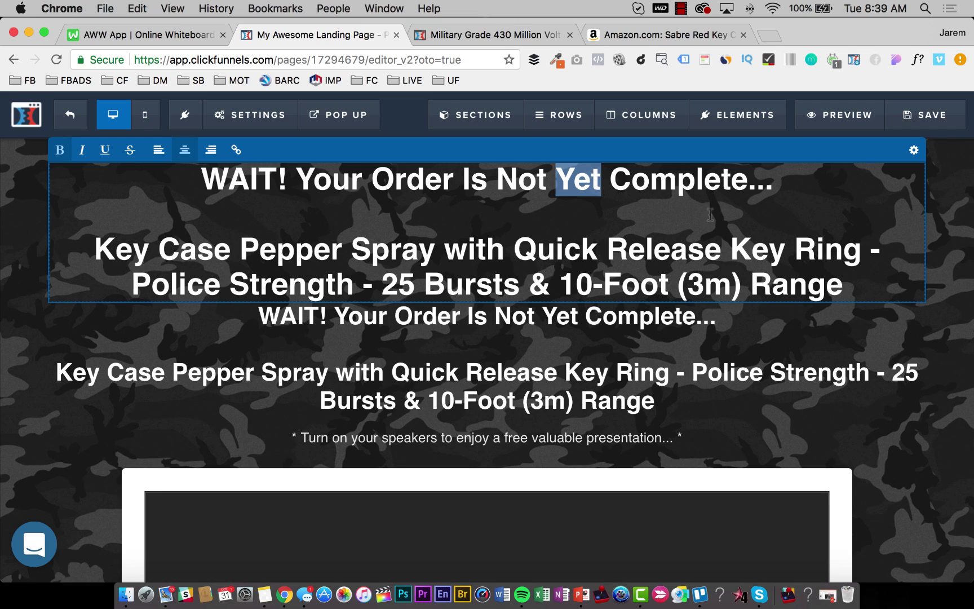
{"action": "left_click_drag", "start_coordinate": [861, 282], "coordinate": [766, 180]}
{"action": "key", "text": "BackSpace"}
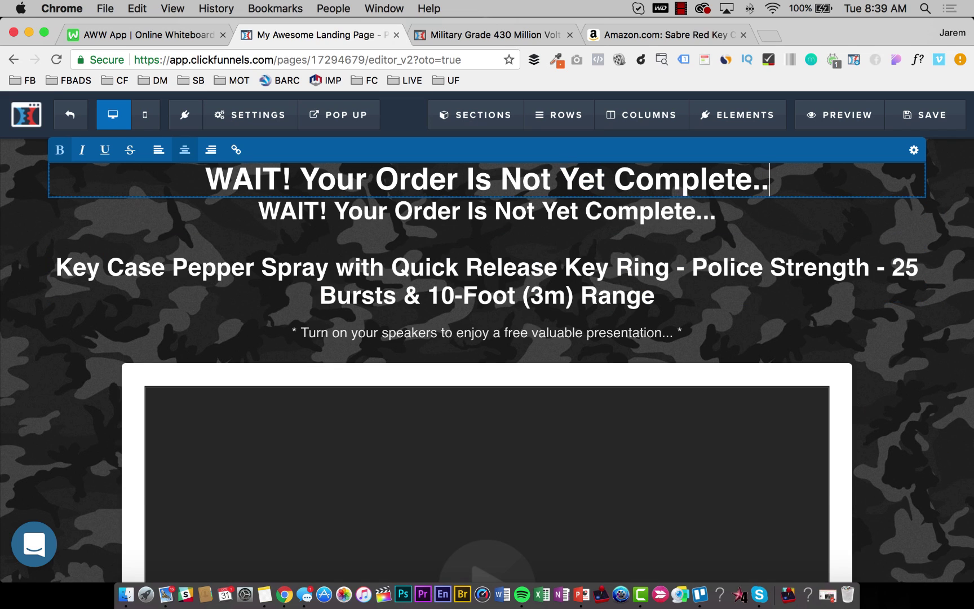
{"action": "type", "text": "."}
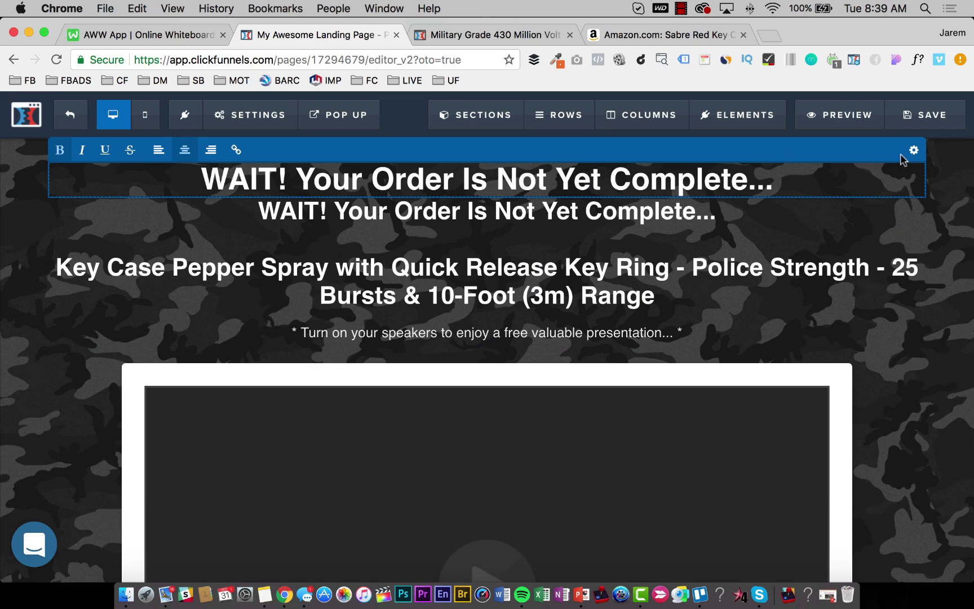
{"action": "left_click", "coordinate": [911, 151]}
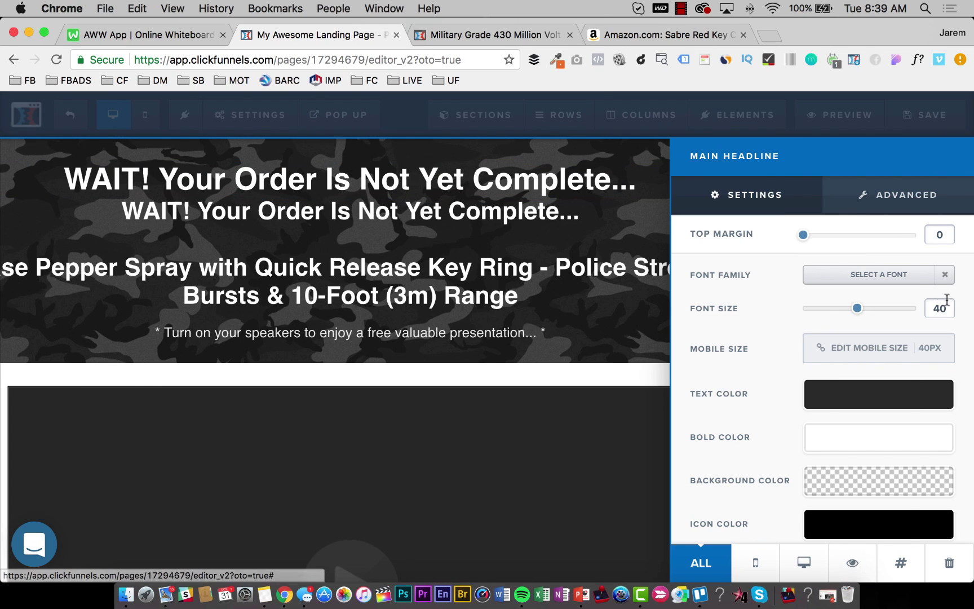
{"action": "double_click", "coordinate": [937, 309]}
{"action": "type", "text": "48"}
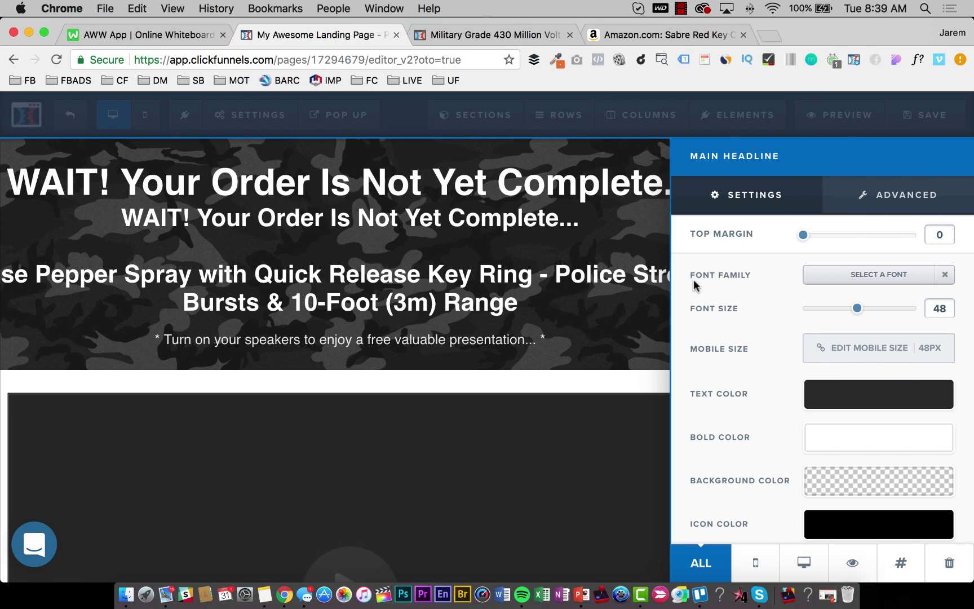
{"action": "left_click", "coordinate": [566, 289]}
Delete the WAIT! line from the copy, leaving only the product-name headline.
{"action": "left_click", "coordinate": [374, 246]}
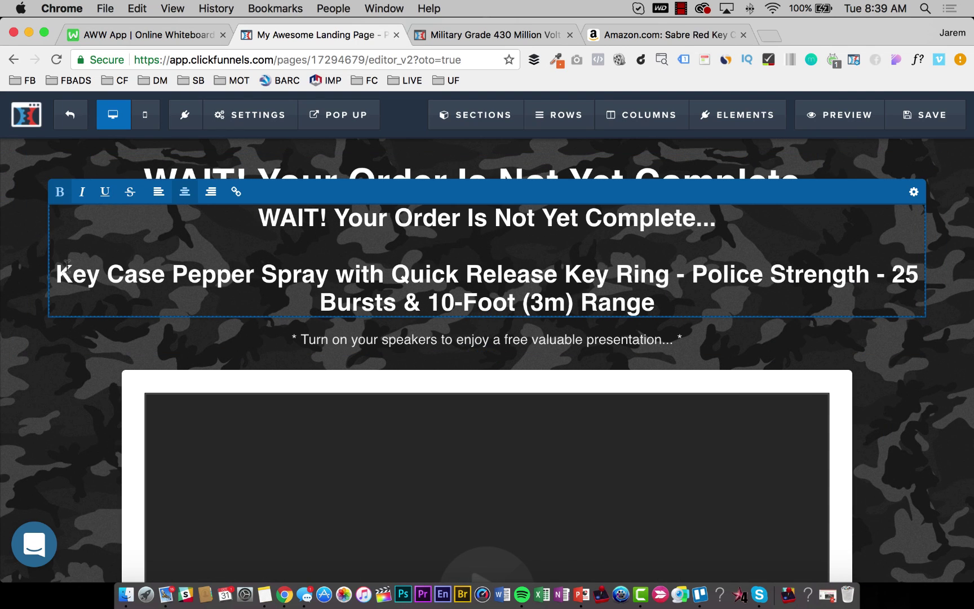
{"action": "key", "text": "shift+Up"}
{"action": "key", "text": "shift+Up"}
{"action": "key", "text": "BackSpace"}
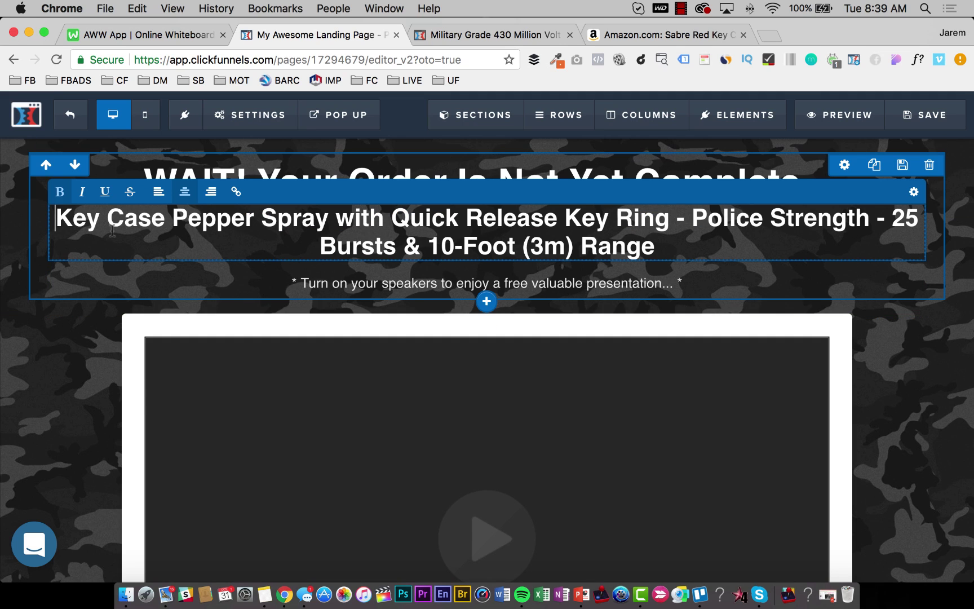
{"action": "left_click", "coordinate": [35, 311]}
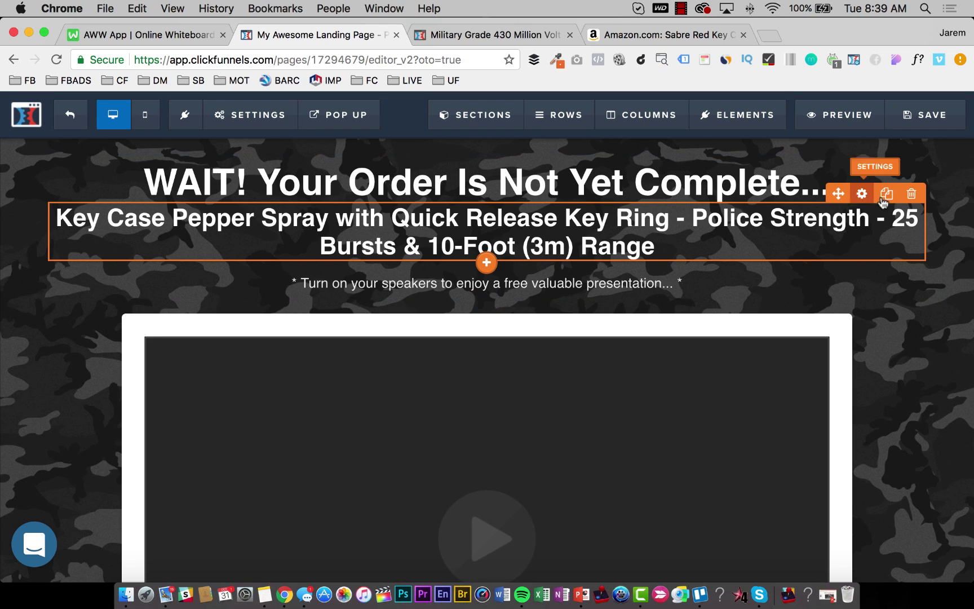
{"action": "left_click", "coordinate": [859, 195]}
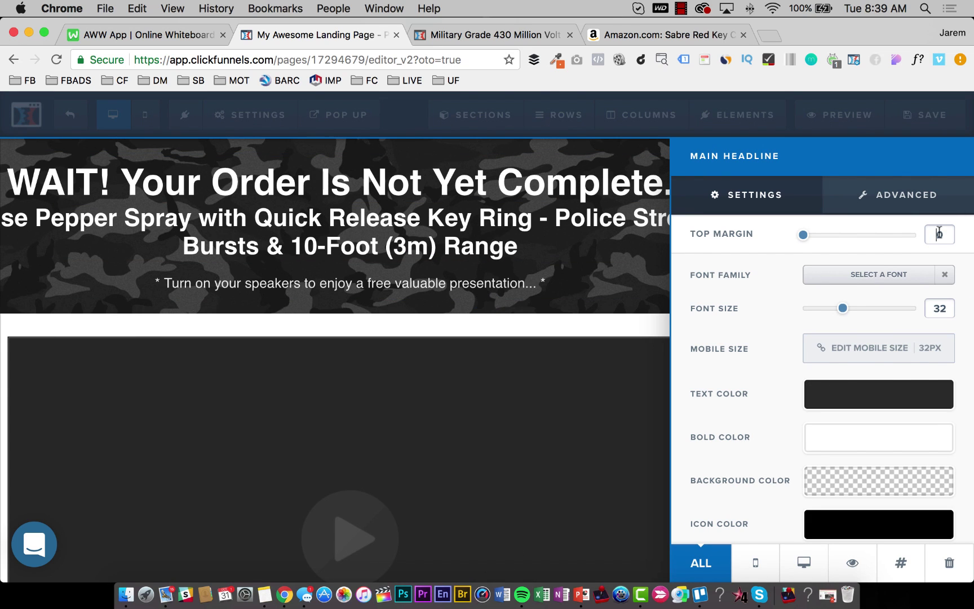
{"action": "left_click", "coordinate": [337, 257]}
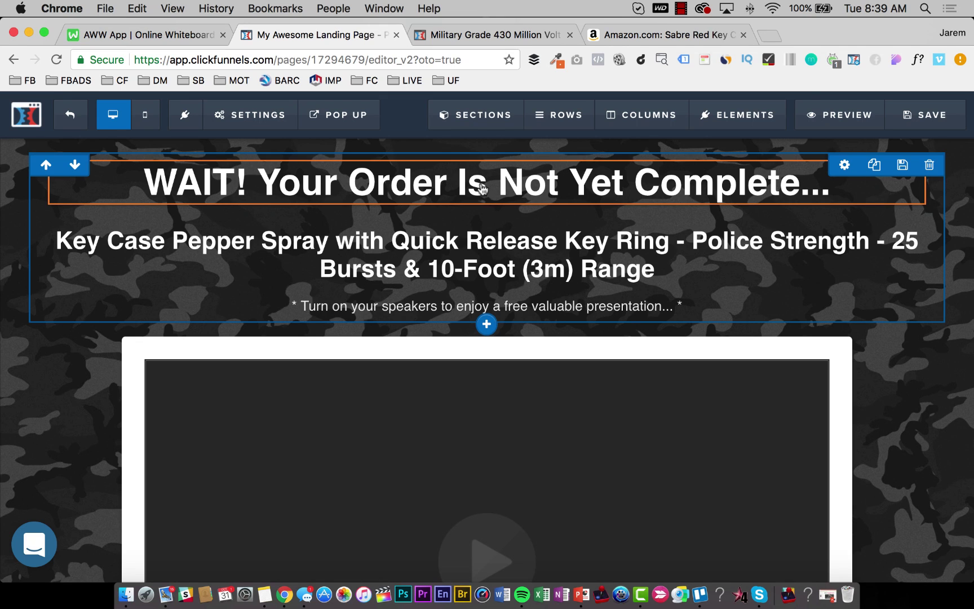
Insert a Progress Bar element from the Elements panel beneath the WAIT! headline.
{"action": "left_click", "coordinate": [487, 203]}
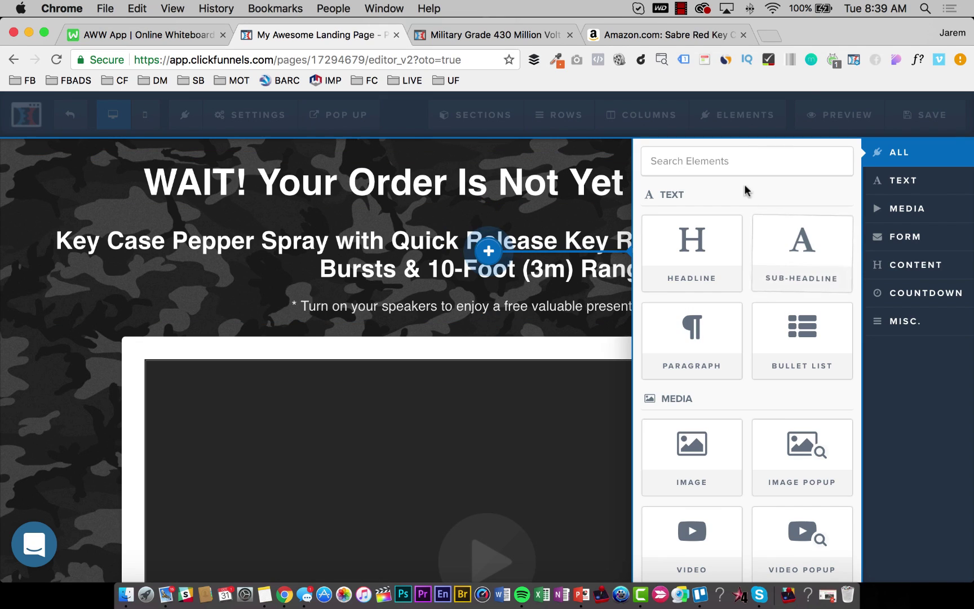
{"action": "type", "text": "load"}
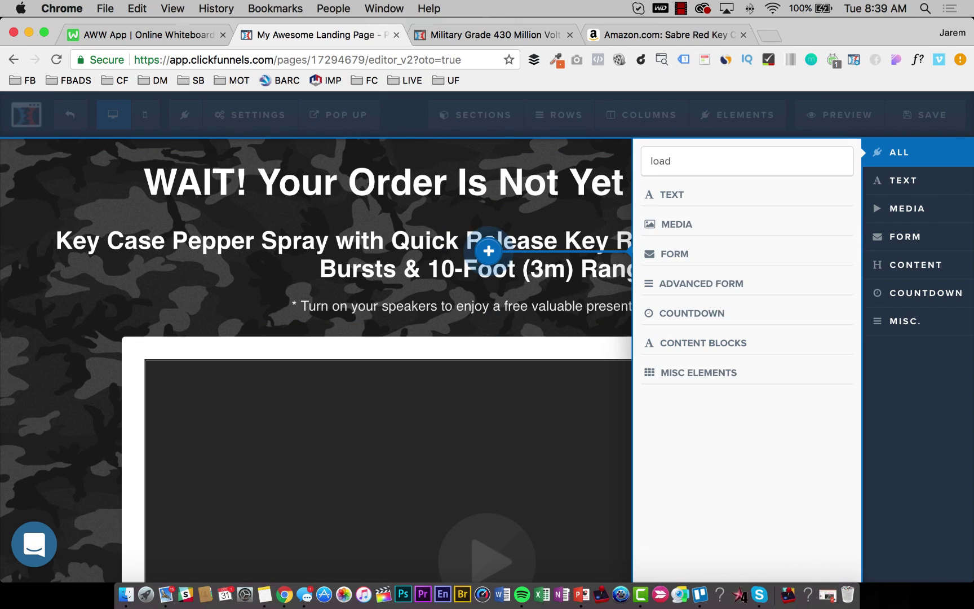
{"action": "key", "text": "BackSpace"}
{"action": "key", "text": "BackSpace"}
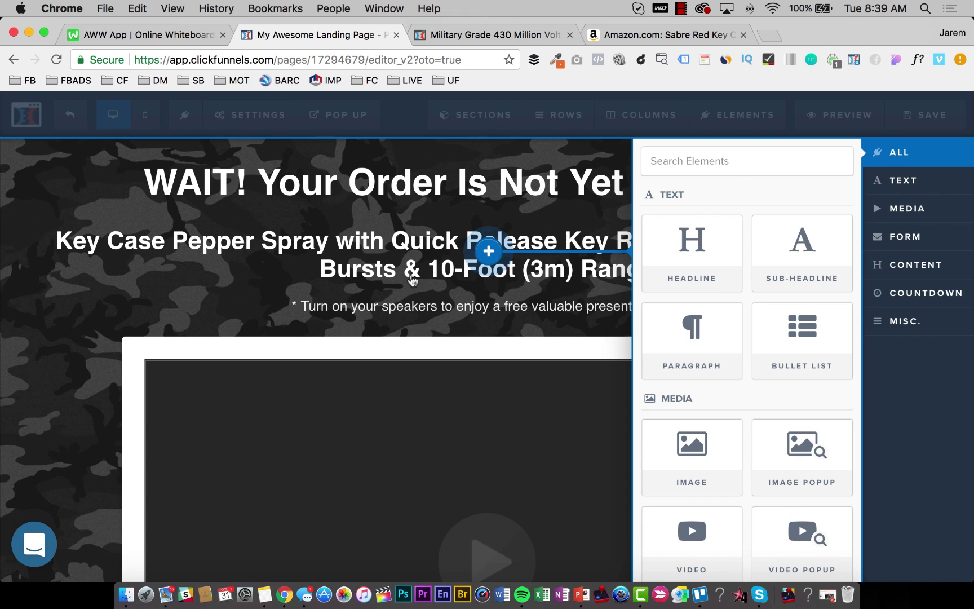
{"action": "left_click", "coordinate": [907, 321]}
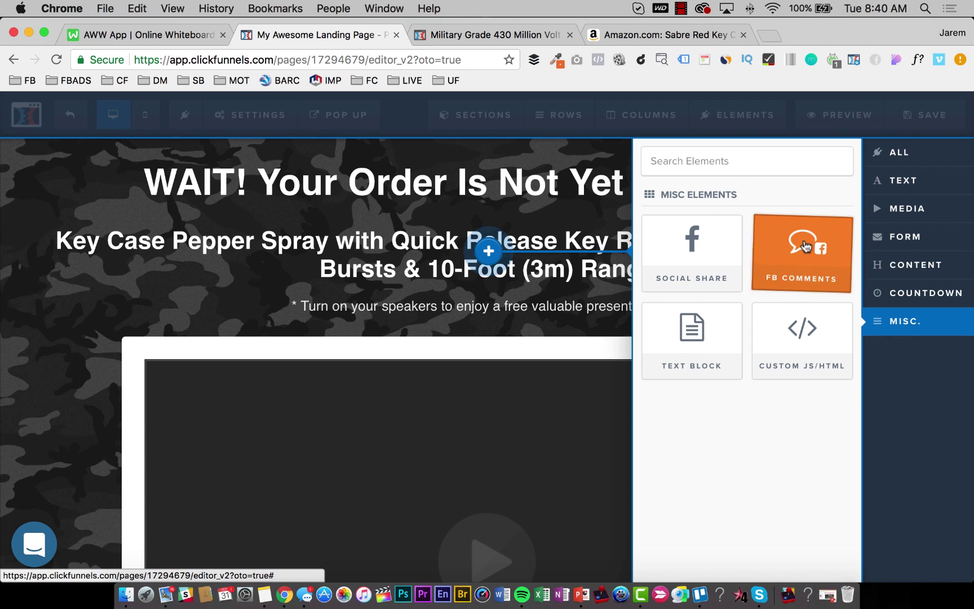
{"action": "left_click", "coordinate": [891, 154]}
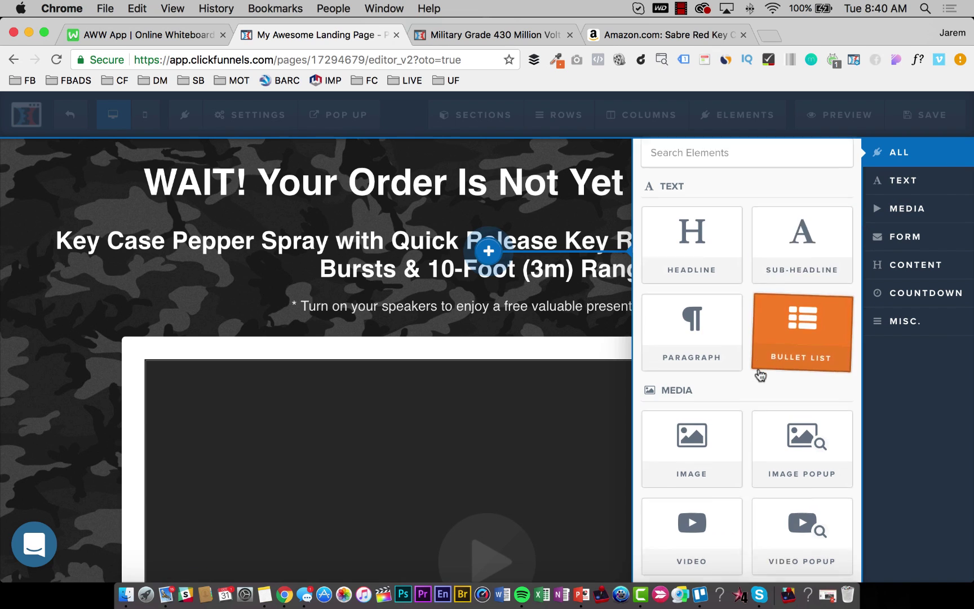
{"action": "scroll", "coordinate": [750, 395], "scroll_direction": "down", "scroll_amount": 3}
{"action": "scroll", "coordinate": [744, 418], "scroll_direction": "down", "scroll_amount": 5}
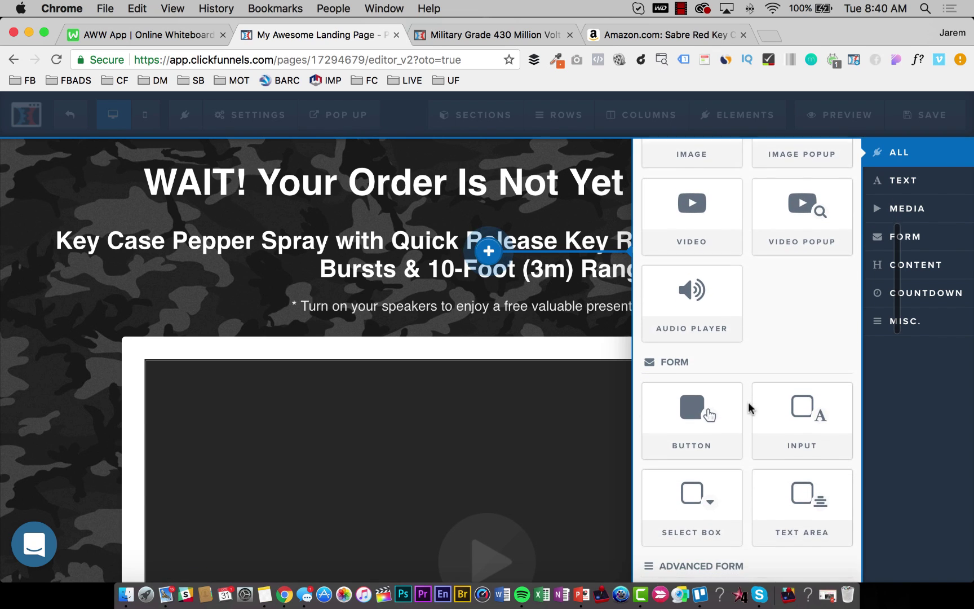
{"action": "scroll", "coordinate": [815, 285], "scroll_direction": "down", "scroll_amount": 6}
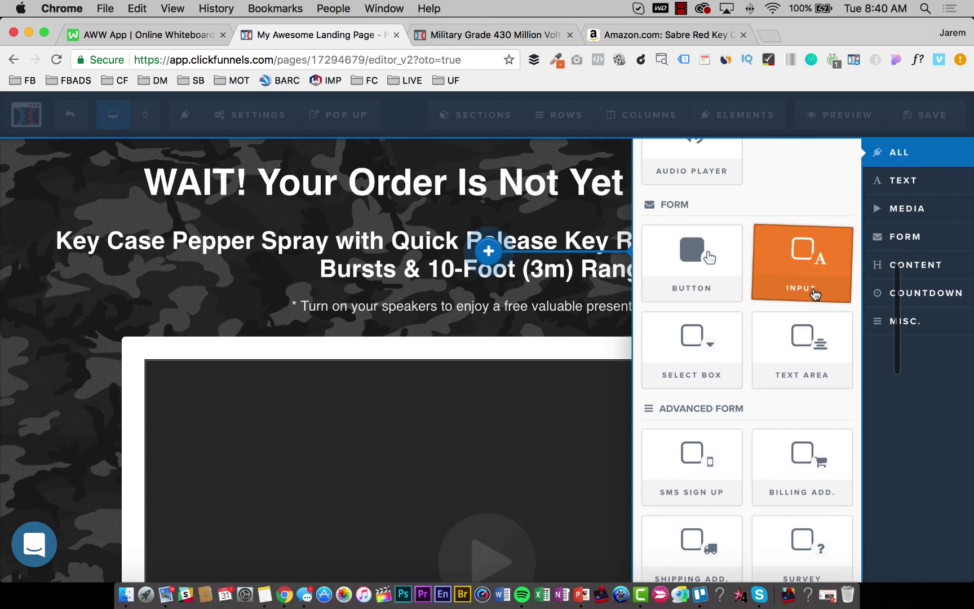
{"action": "scroll", "coordinate": [806, 302], "scroll_direction": "down", "scroll_amount": 8}
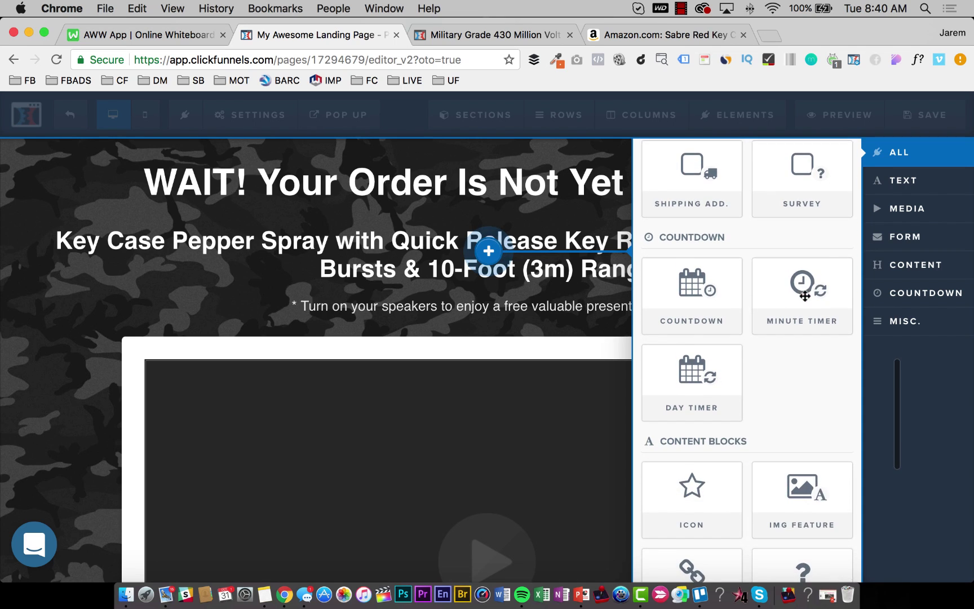
{"action": "scroll", "coordinate": [805, 296], "scroll_direction": "down", "scroll_amount": 4}
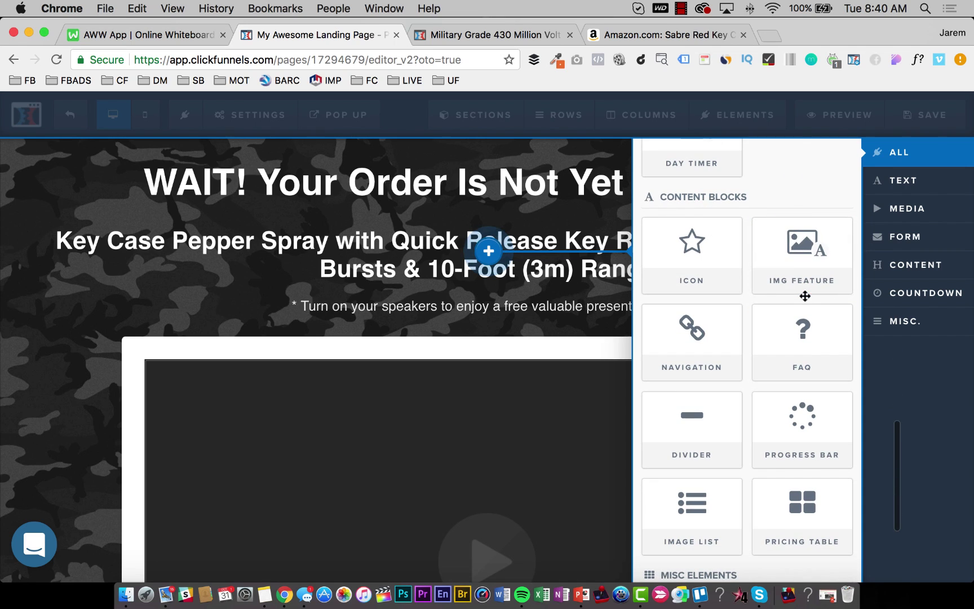
{"action": "scroll", "coordinate": [807, 420], "scroll_direction": "down", "scroll_amount": 1}
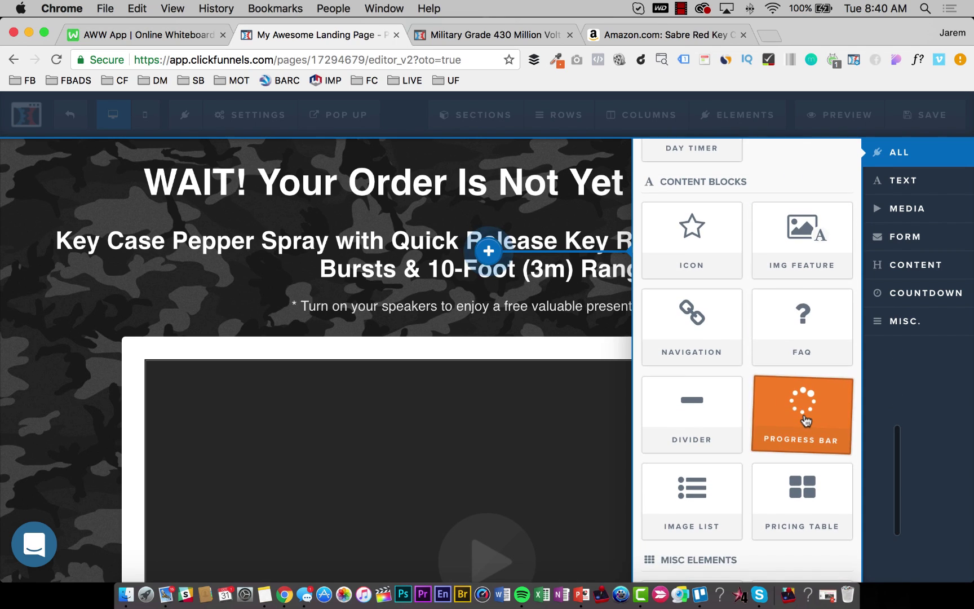
{"action": "left_click", "coordinate": [806, 420]}
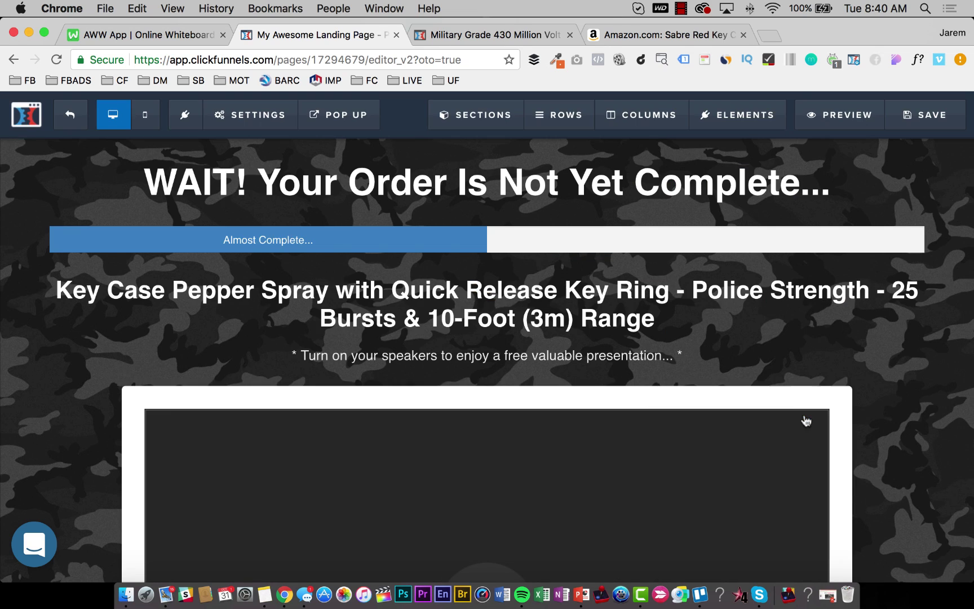
Give the progress bar animated stripes, 90 Percent width and Small size.
{"action": "left_click", "coordinate": [499, 240]}
{"action": "left_click", "coordinate": [827, 195]}
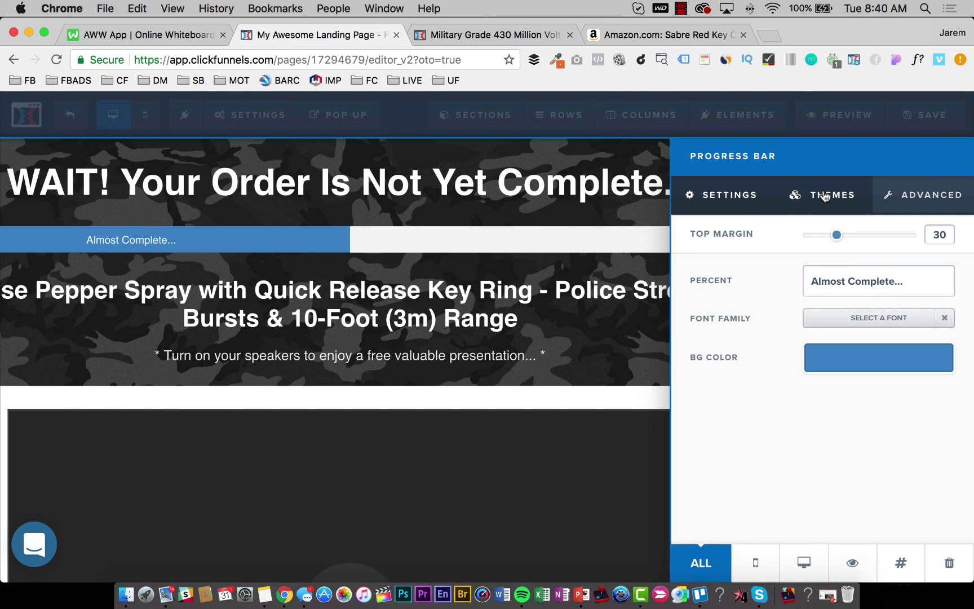
{"action": "scroll", "coordinate": [849, 361], "scroll_direction": "down", "scroll_amount": 2}
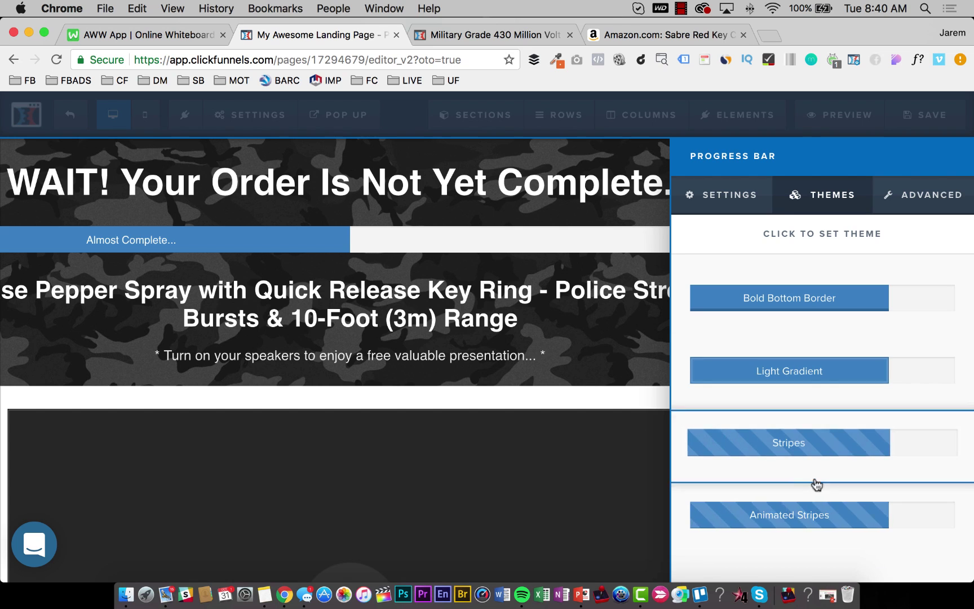
{"action": "left_click", "coordinate": [759, 519]}
{"action": "left_click", "coordinate": [620, 233]}
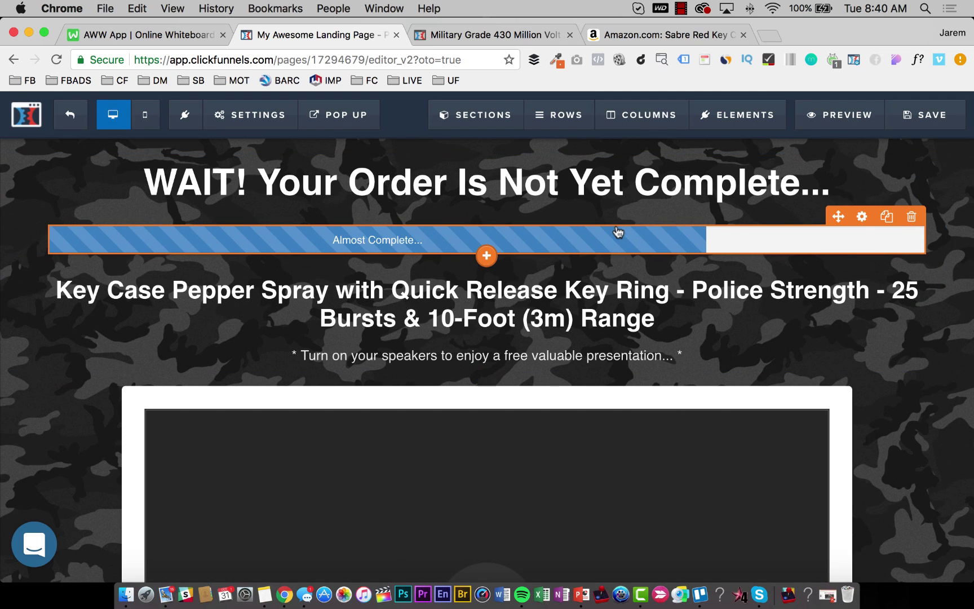
{"action": "left_click", "coordinate": [922, 203]}
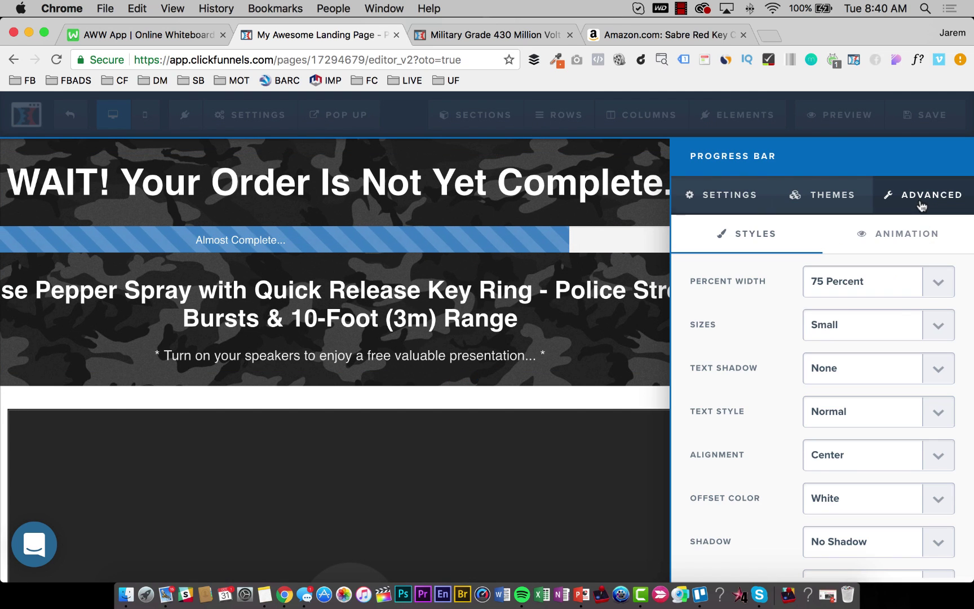
{"action": "left_click", "coordinate": [871, 283]}
{"action": "left_click", "coordinate": [846, 252]}
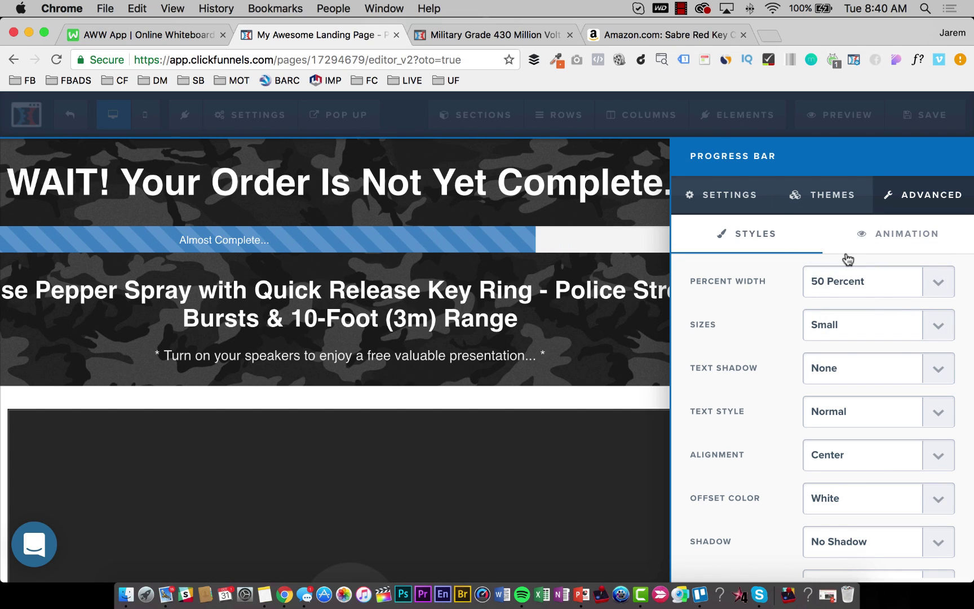
{"action": "left_click", "coordinate": [844, 282]}
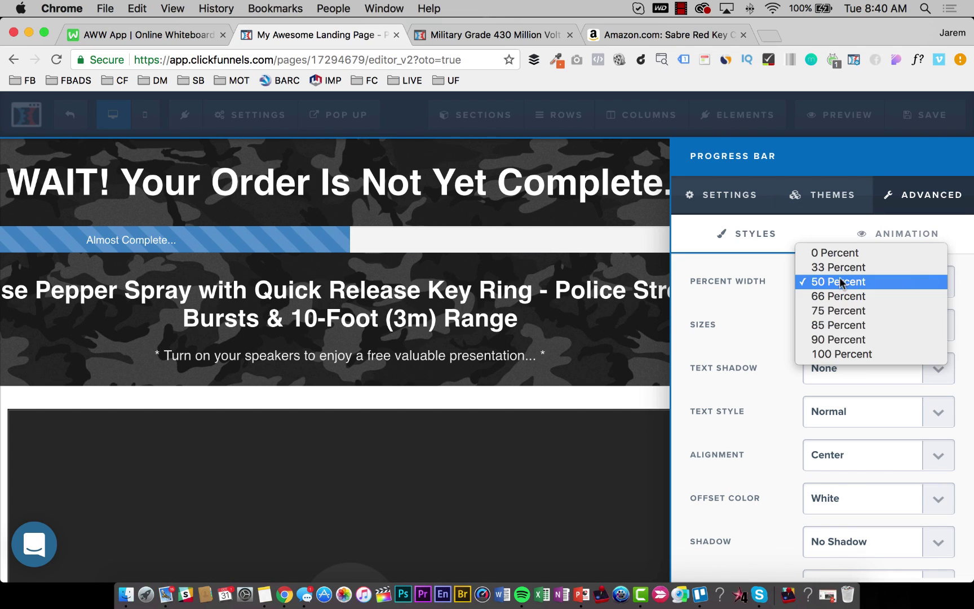
{"action": "left_click", "coordinate": [853, 343]}
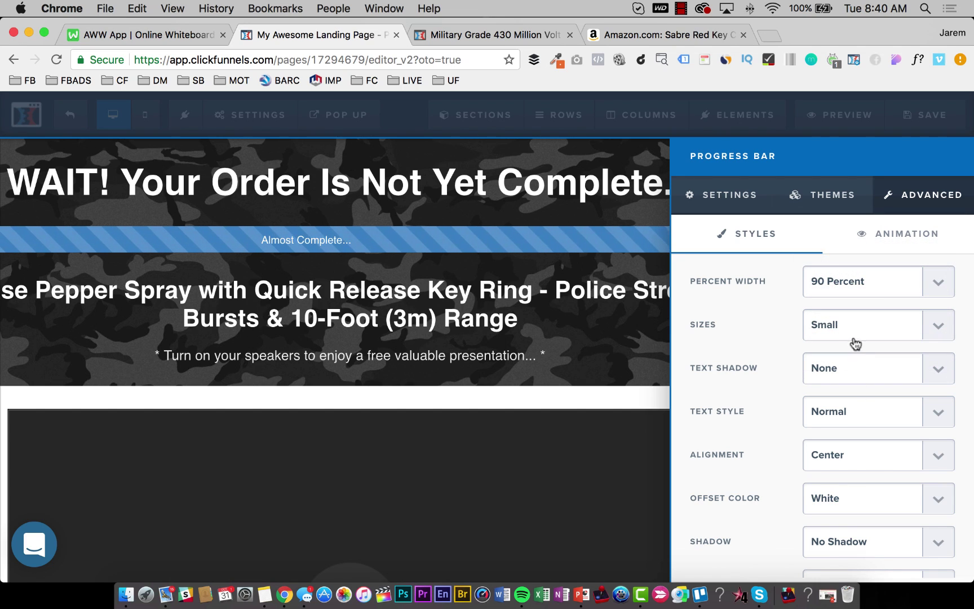
{"action": "left_click", "coordinate": [837, 333]}
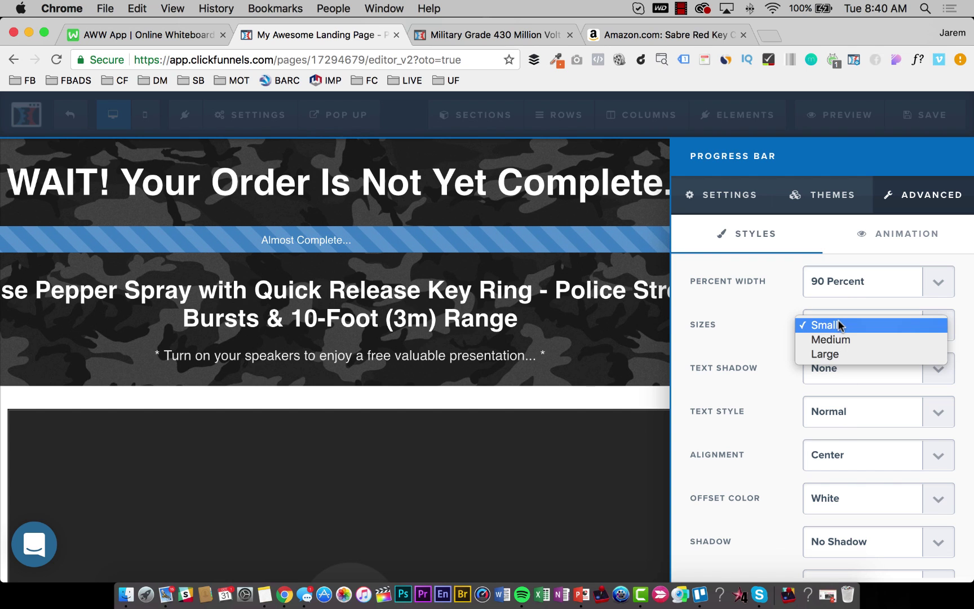
{"action": "left_click", "coordinate": [838, 325]}
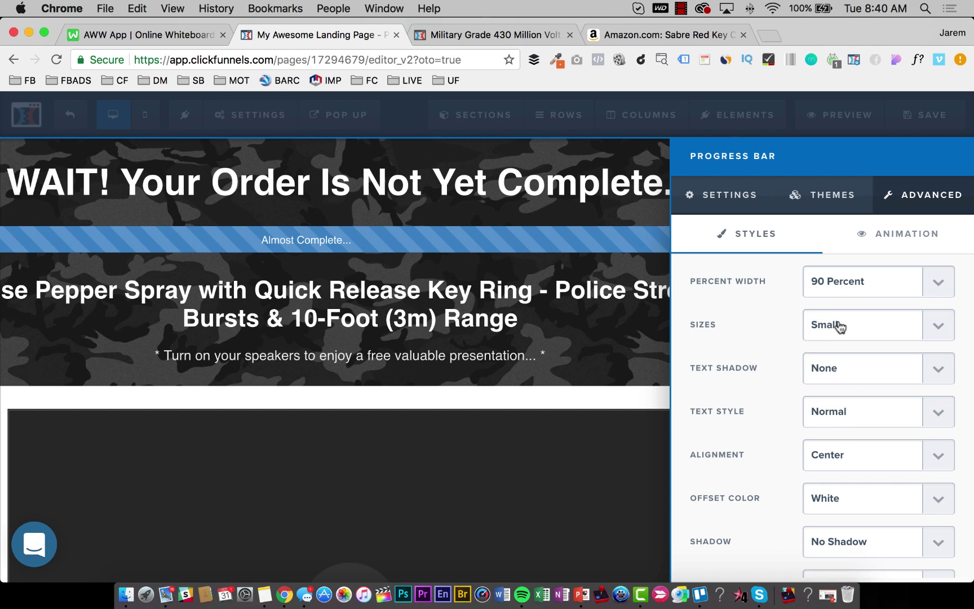
{"action": "left_click", "coordinate": [580, 265]}
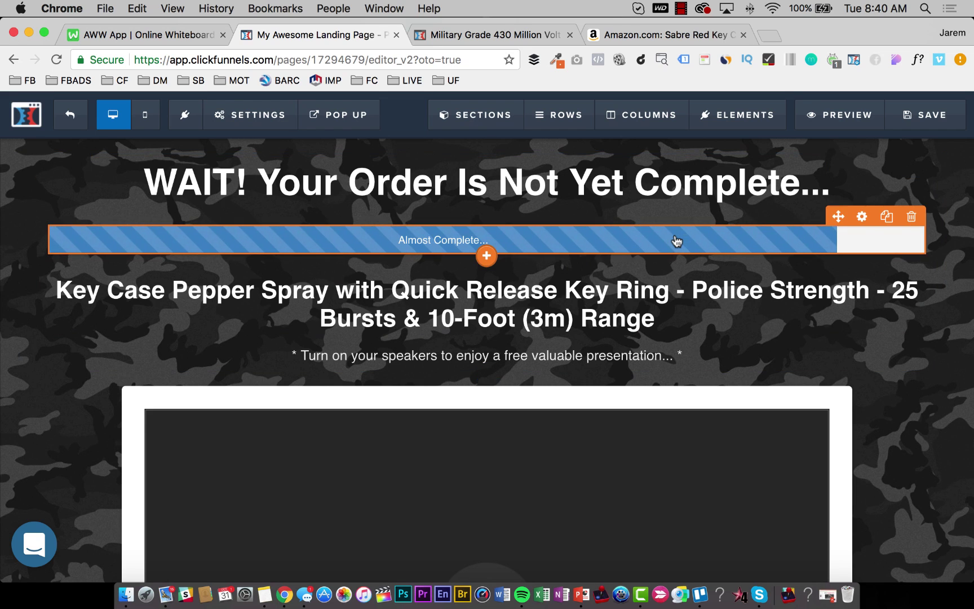
Move the progress bar above the main headline and set its background colour to red.
{"action": "left_click_drag", "start_coordinate": [674, 239], "coordinate": [652, 179]}
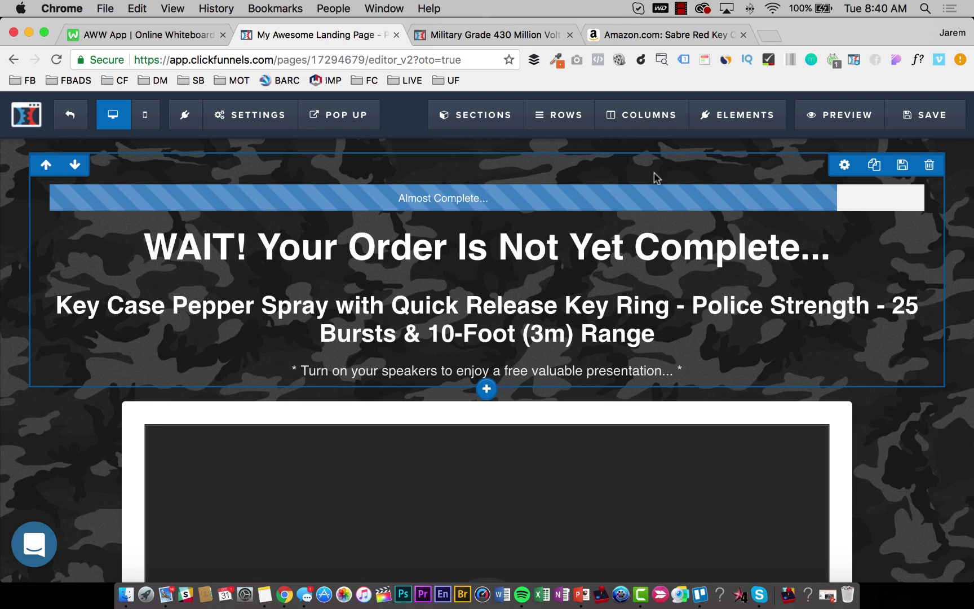
{"action": "left_click", "coordinate": [645, 200]}
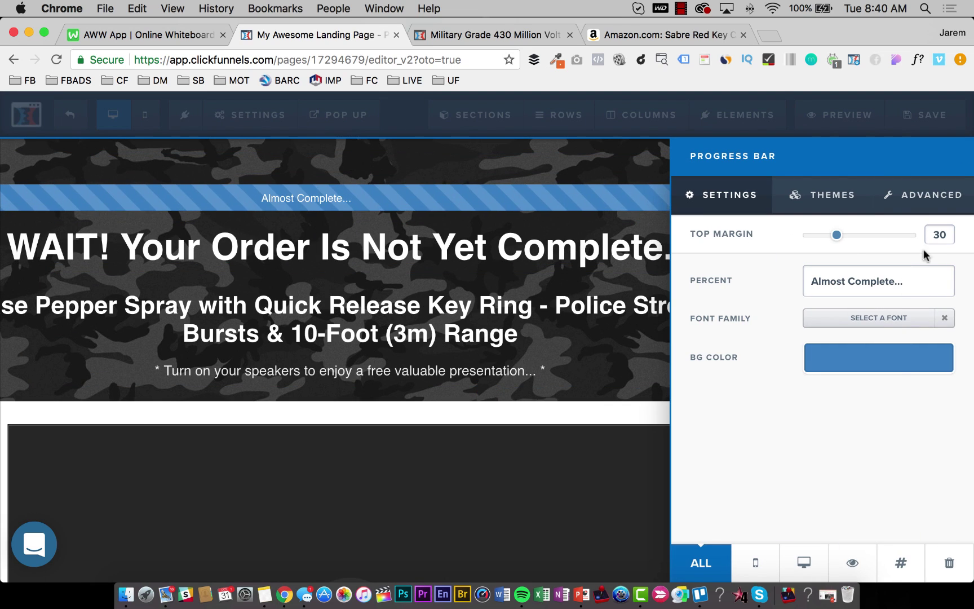
{"action": "left_click", "coordinate": [891, 365]}
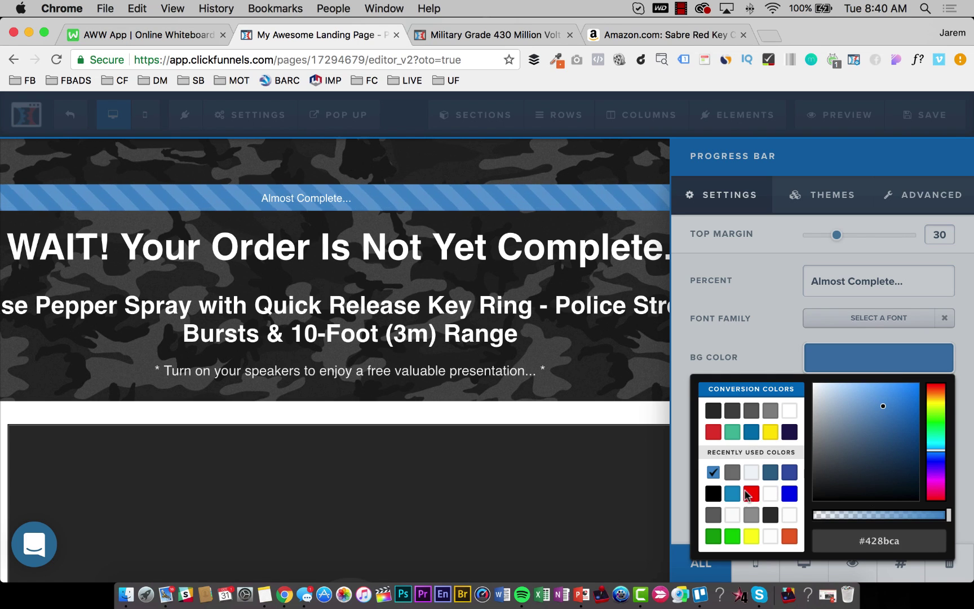
{"action": "left_click", "coordinate": [747, 494]}
{"action": "left_click", "coordinate": [487, 334]}
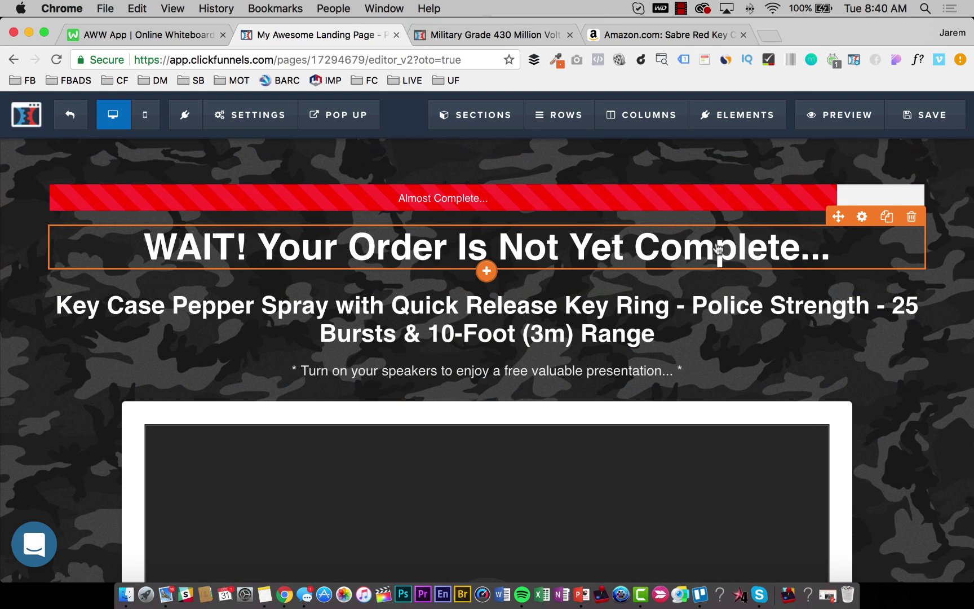
Underline the entire 'WAIT! Your Order Is Not Yet Complete...' headline and save the page.
{"action": "left_click", "coordinate": [549, 244]}
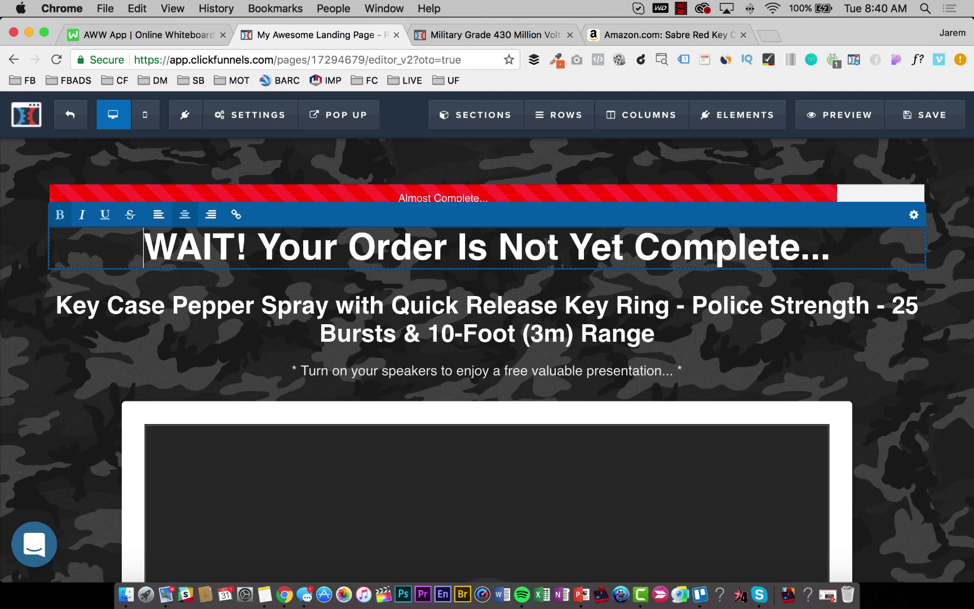
{"action": "triple_click", "coordinate": [492, 244]}
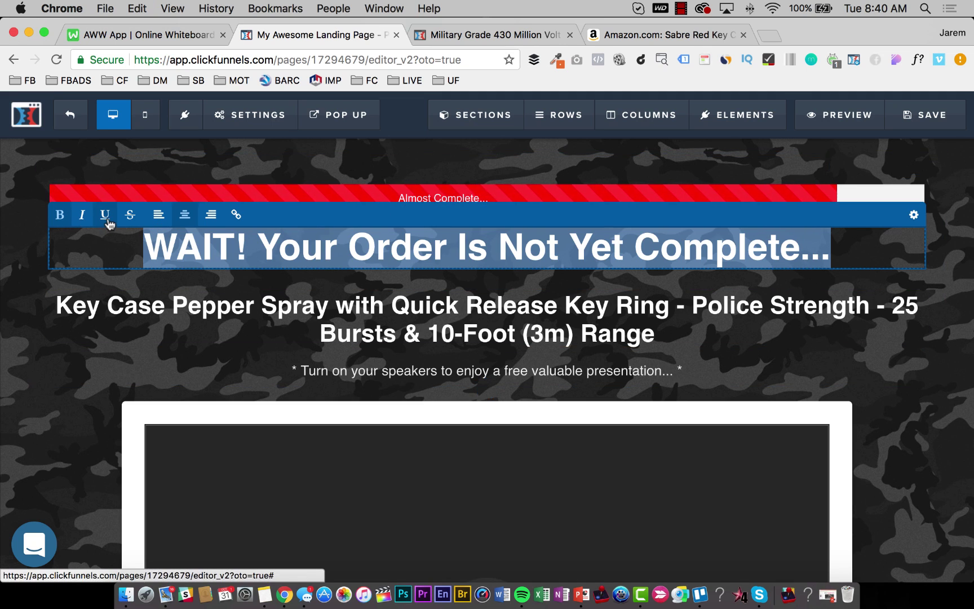
{"action": "left_click", "coordinate": [95, 330]}
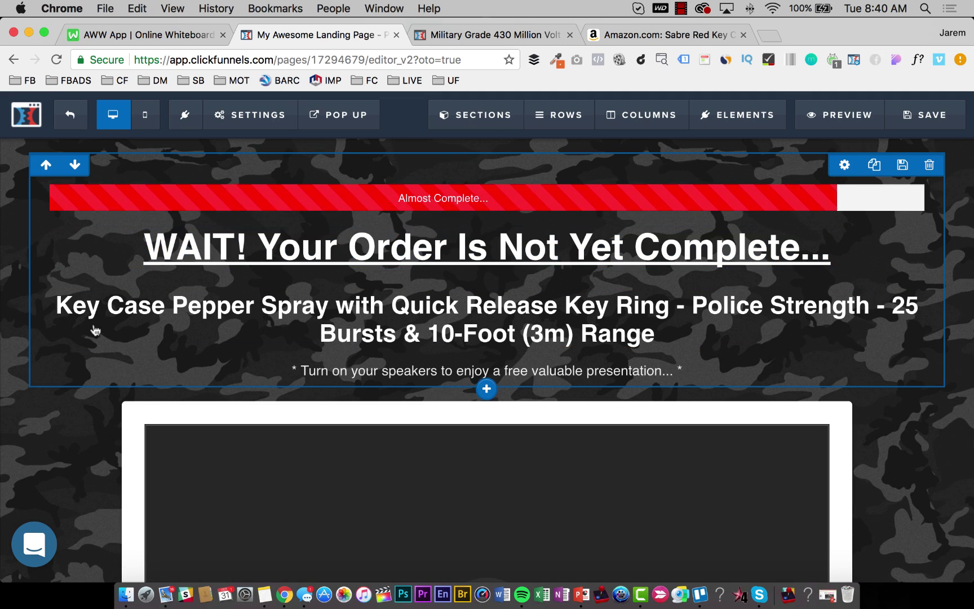
{"action": "left_click", "coordinate": [931, 114]}
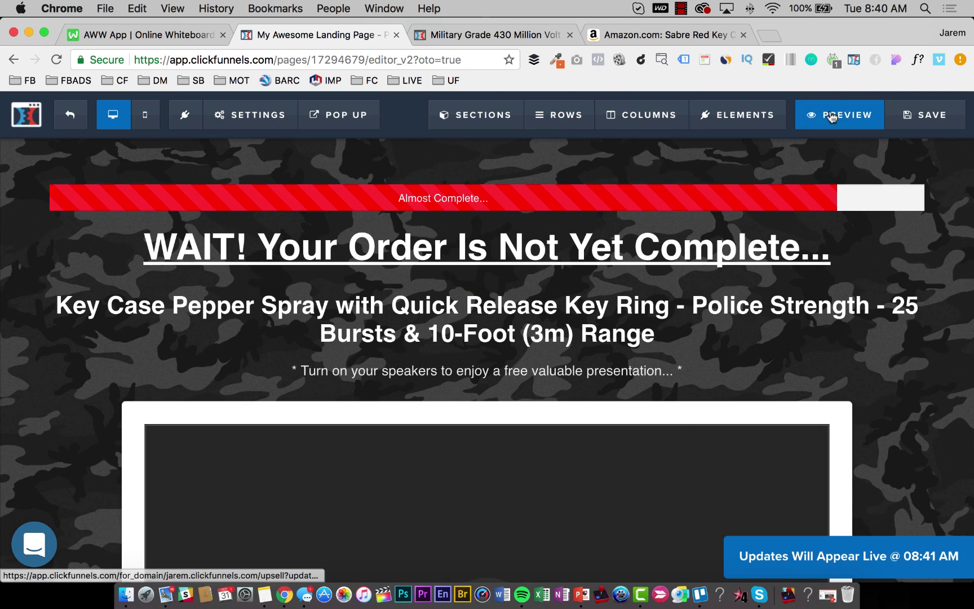
{"action": "left_click", "coordinate": [931, 115]}
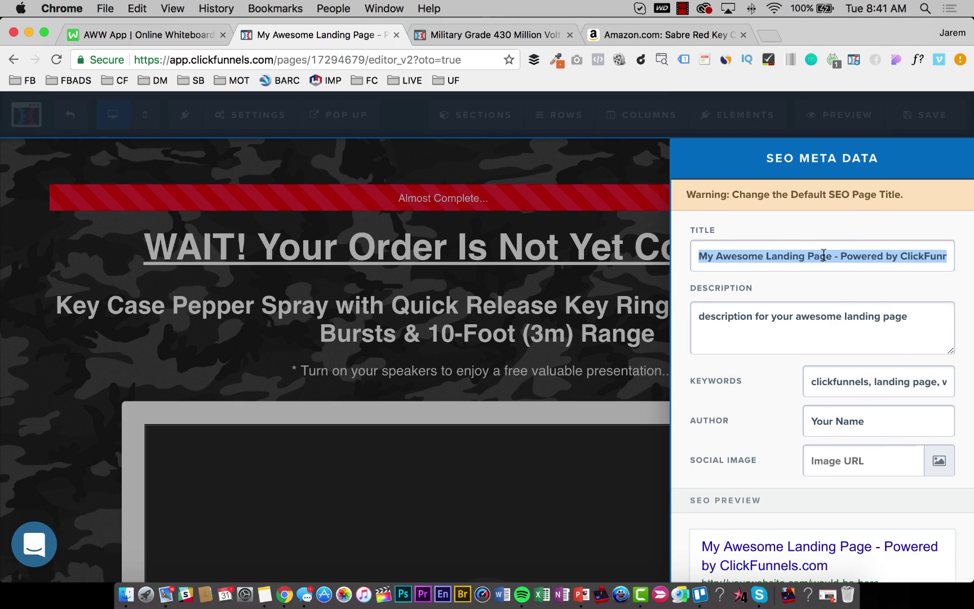
Enter SEO title 'Pepper Spray One Time Offer', keywords 'pepper spray', author 'Self-Defense Products', and save.
{"action": "type", "text": "Pp"}
{"action": "key", "text": "BackSpace"}
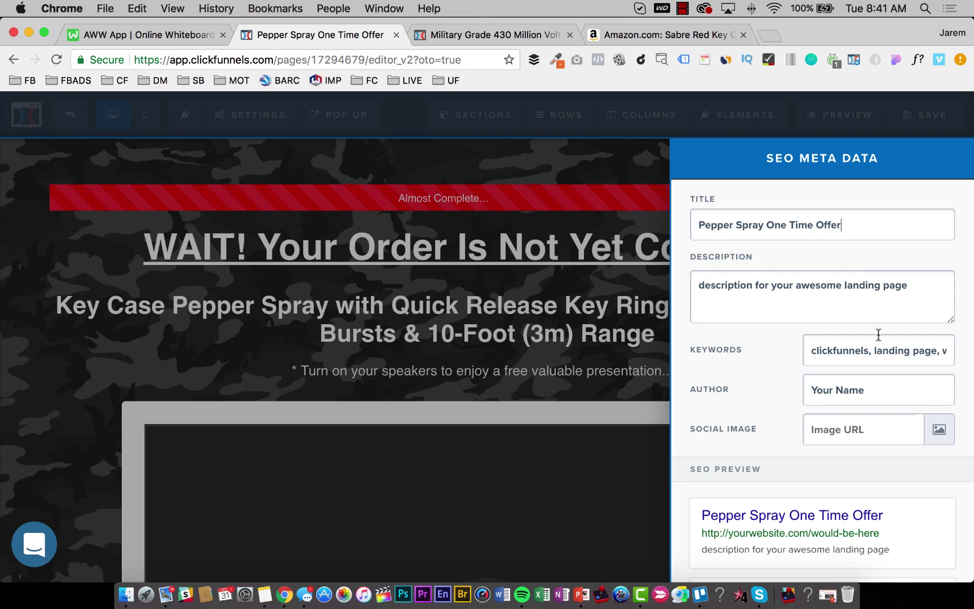
{"action": "type", "text": "pepper spray"}
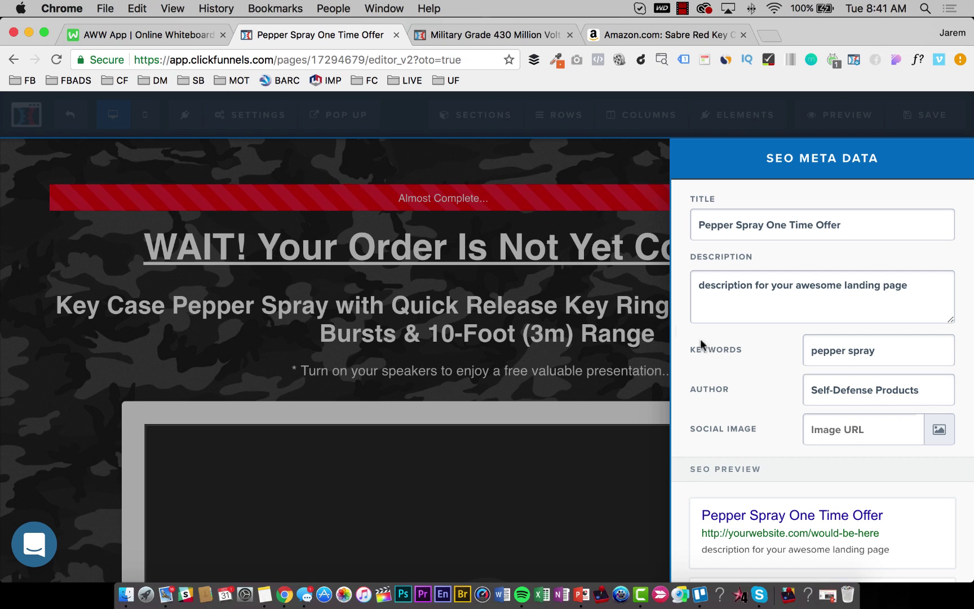
{"action": "left_click", "coordinate": [495, 321]}
{"action": "left_click", "coordinate": [931, 115]}
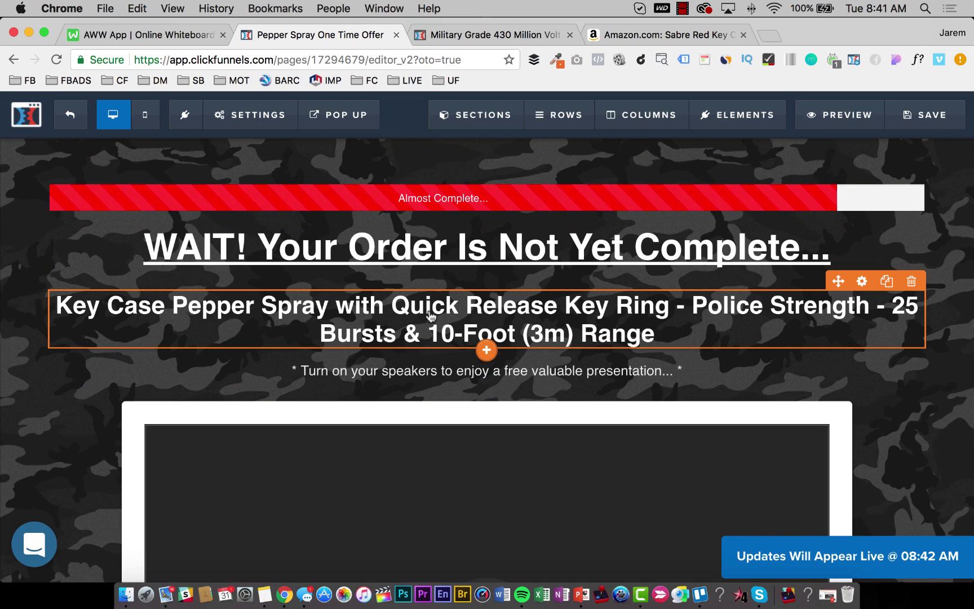
Start the product headline with 'As A Special One-Time Offer....' and 'Get Our Police Strength' below it.
{"action": "left_click", "coordinate": [100, 307]}
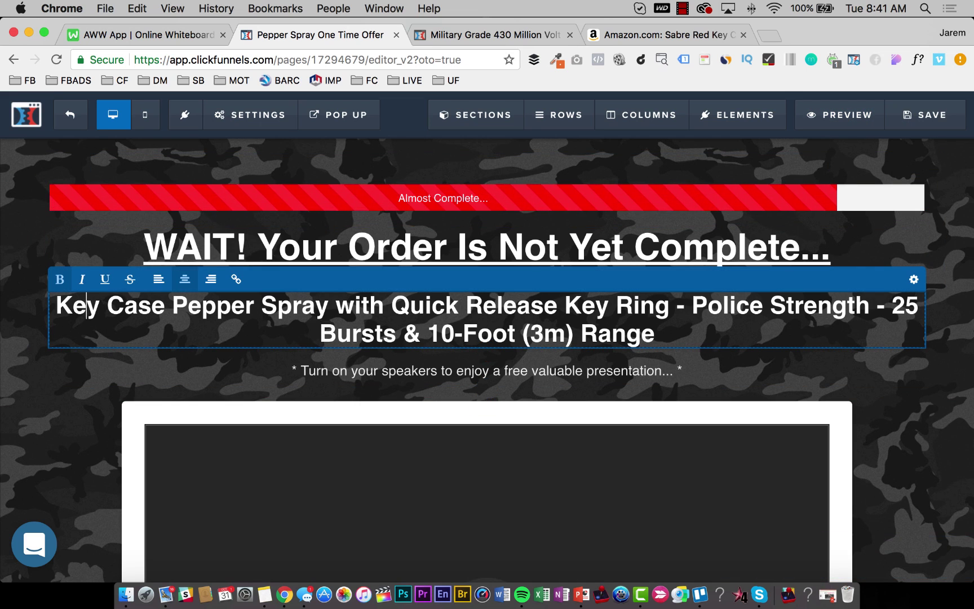
{"action": "type", "text": "As "}
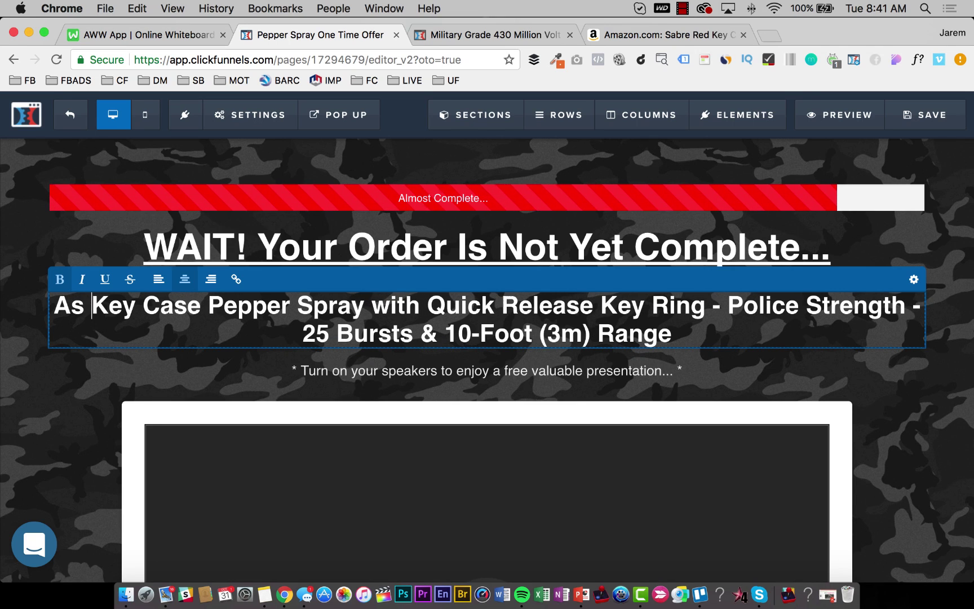
{"action": "type", "text": "A Spe"}
{"action": "type", "text": "cial"}
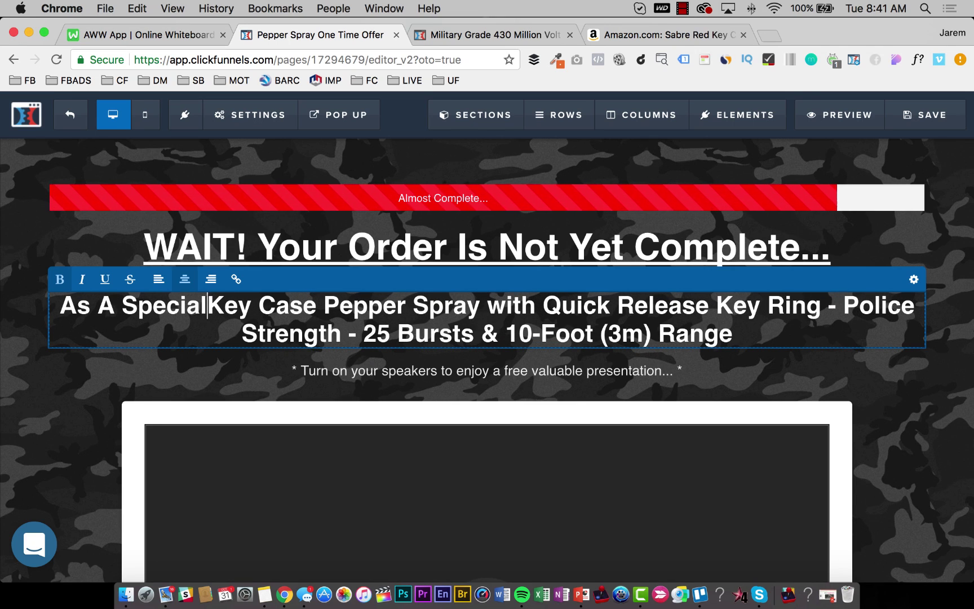
{"action": "type", "text": " Onep"}
{"action": "key", "text": "BackSpace"}
{"action": "type", "text": "0"}
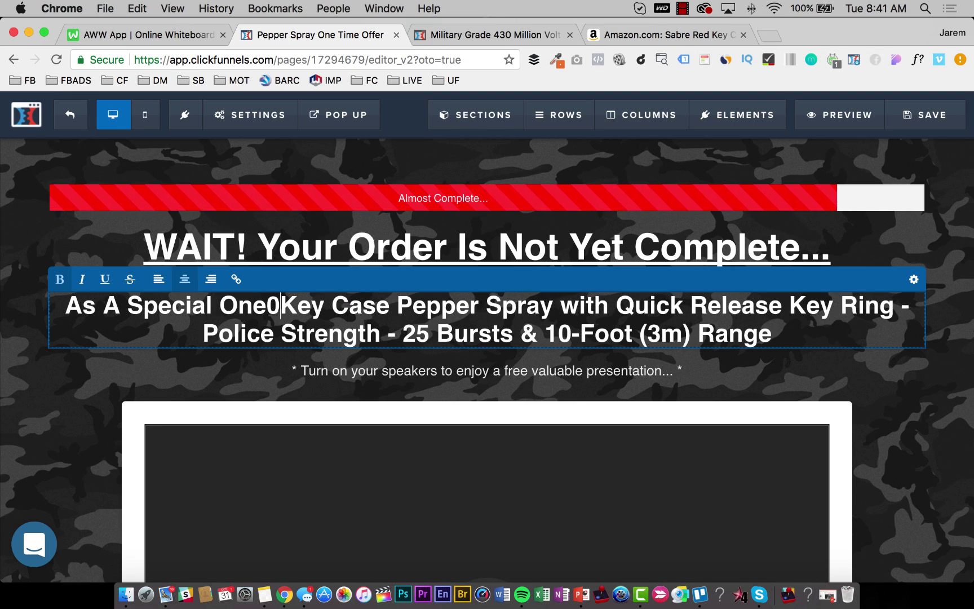
{"action": "key", "text": "BackSpace"}
{"action": "type", "text": "-Time Offer"}
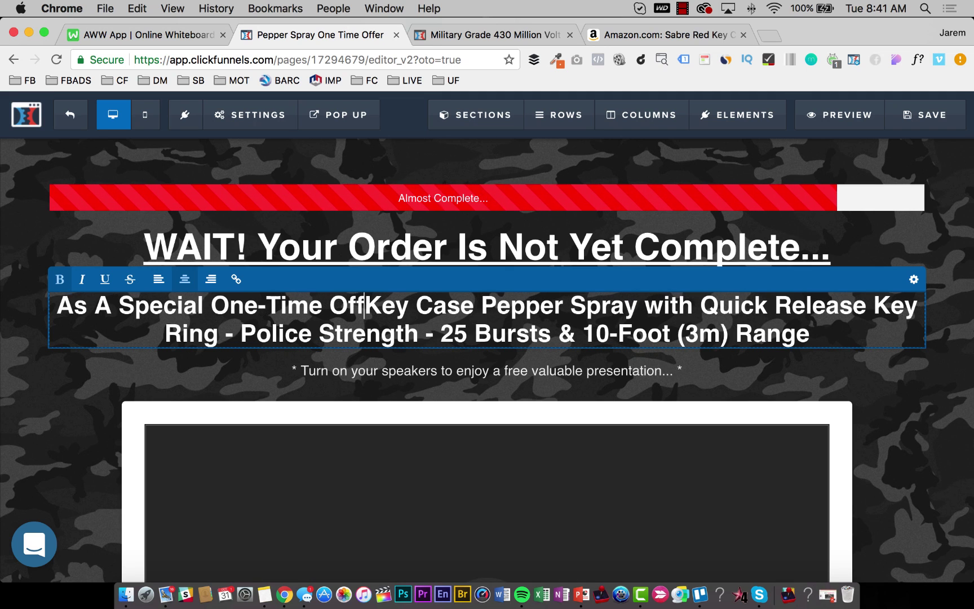
{"action": "type", "text": "...."}
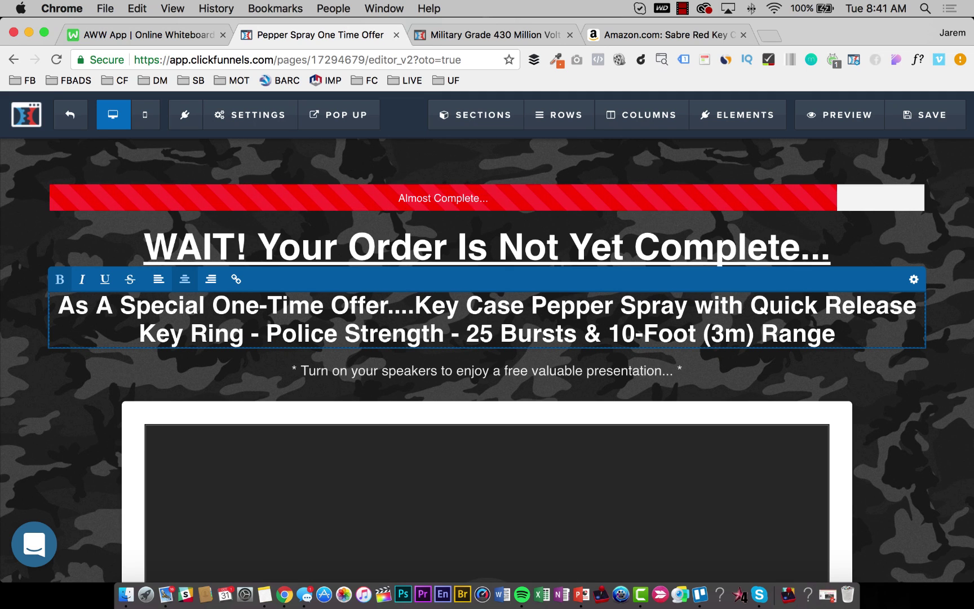
{"action": "key", "text": "Return"}
{"action": "key", "text": "Return"}
{"action": "type", "text": "Get IOyu="}
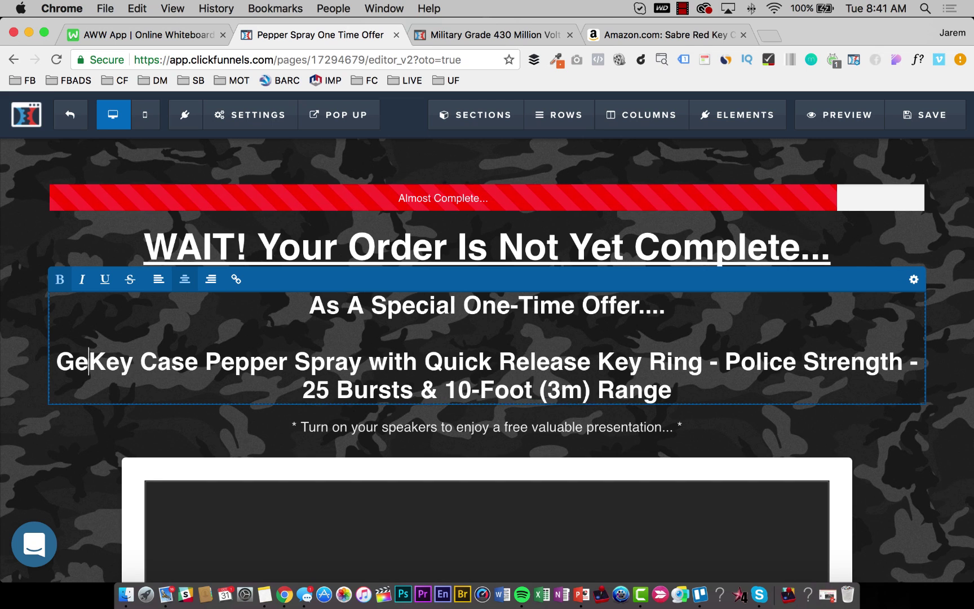
{"action": "key", "text": "BackSpace"}
{"action": "key", "text": "BackSpace"}
{"action": "key", "text": "BackSpace"}
{"action": "key", "text": "BackSpace"}
{"action": "key", "text": "BackSpace"}
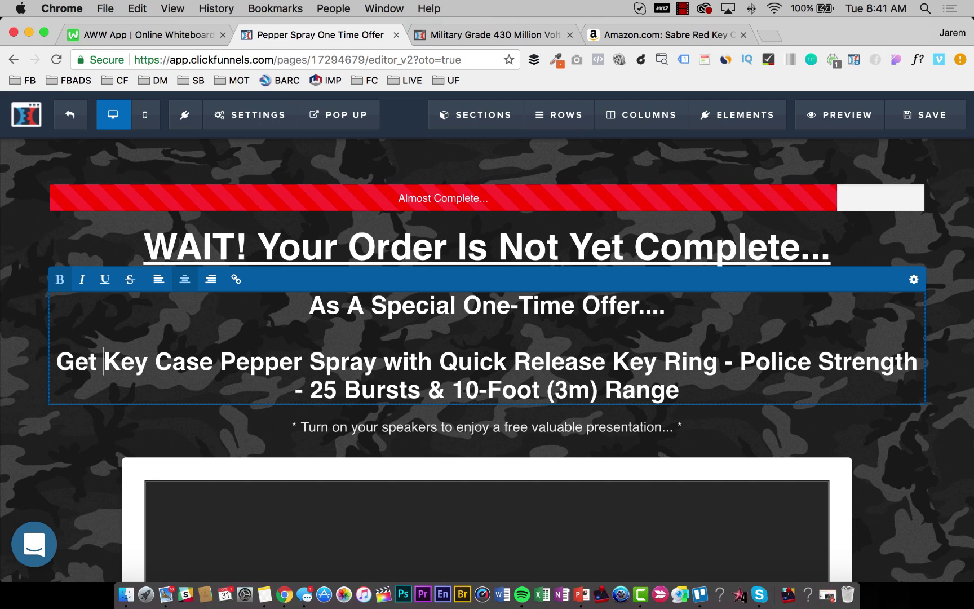
{"action": "type", "text": "Our "}
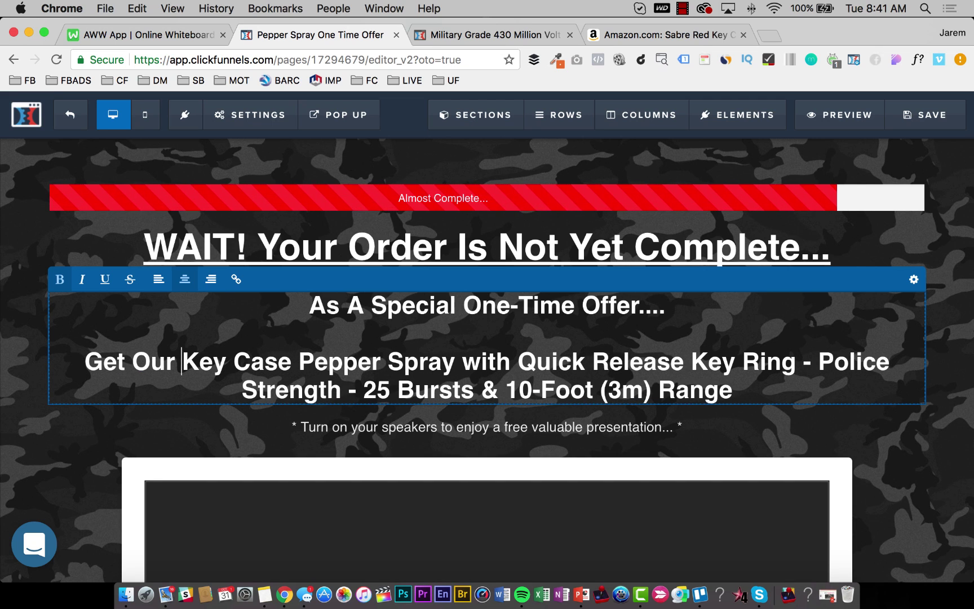
{"action": "type", "text": "Police "}
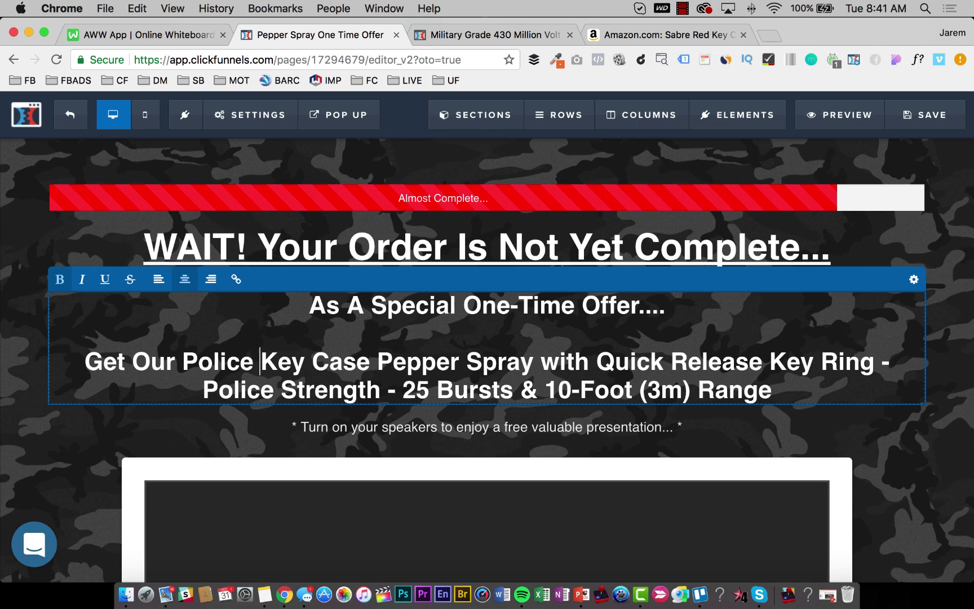
{"action": "type", "text": "Strten"}
{"action": "key", "text": "BackSpace"}
{"action": "key", "text": "BackSpace"}
{"action": "key", "text": "BackSpace"}
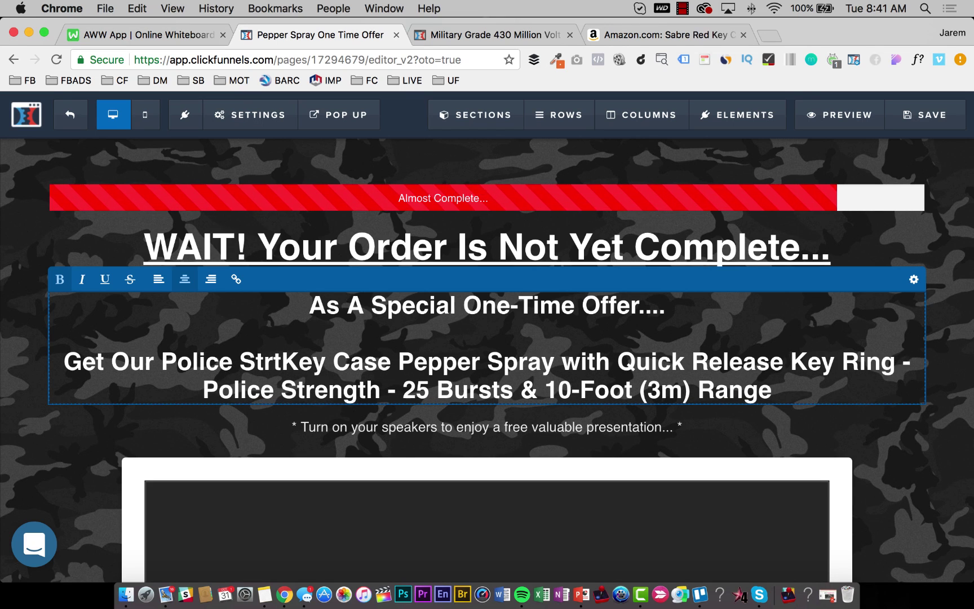
{"action": "type", "text": "ength"}
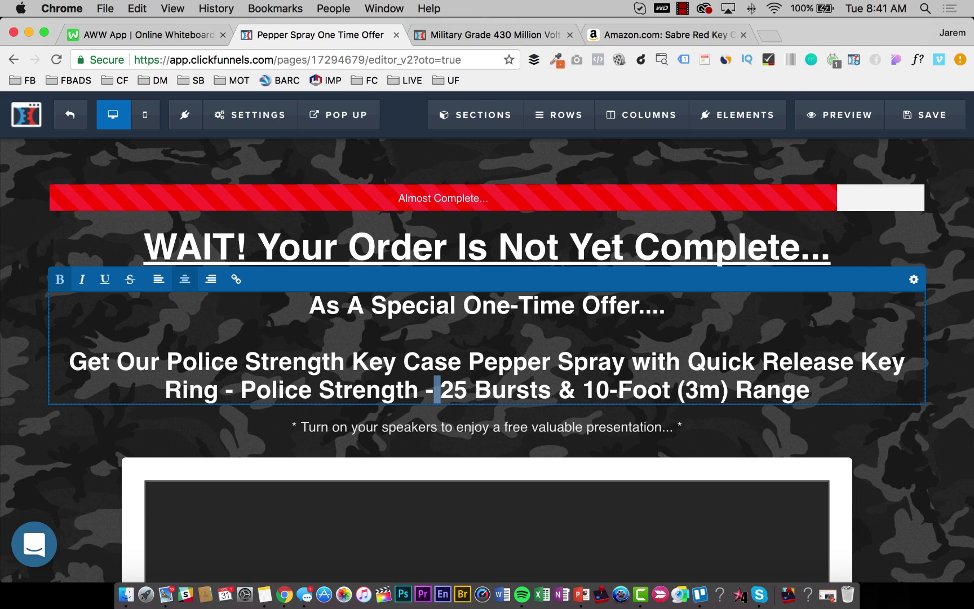
Remove the Police Strength phrase and bursts/range details, ending the line 'For Only $15!'.
{"action": "key", "text": "shift+Left"}
{"action": "key", "text": "shift+Left"}
{"action": "key", "text": "shift+Left"}
{"action": "key", "text": "shift+Left"}
{"action": "key", "text": "shift+Left"}
{"action": "key", "text": "shift+Left"}
{"action": "key", "text": "shift+Left"}
{"action": "key", "text": "shift+Left"}
{"action": "key", "text": "shift+Left"}
{"action": "key", "text": "shift+Left"}
{"action": "key", "text": "shift+Left"}
{"action": "key", "text": "shift+Left"}
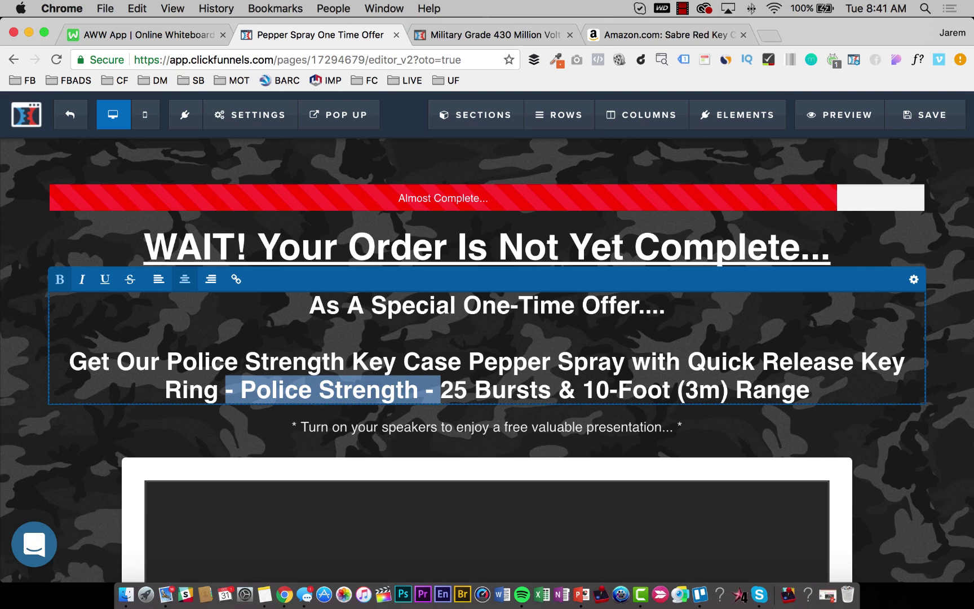
{"action": "key", "text": "BackSpace"}
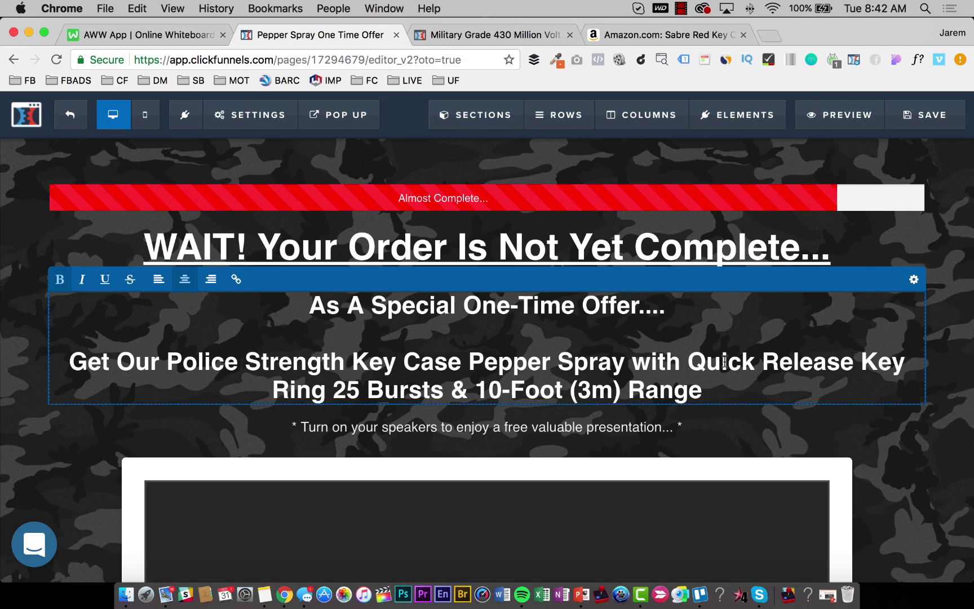
{"action": "left_click", "coordinate": [326, 392], "text": "shift"}
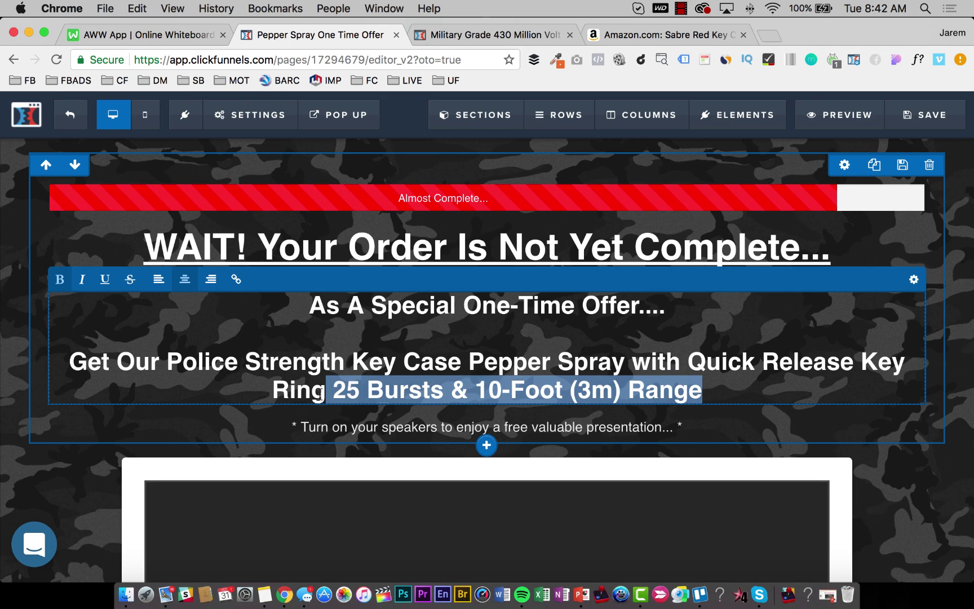
{"action": "key", "text": "BackSpace"}
{"action": "key", "text": "BackSpace"}
{"action": "key", "text": "BackSpace"}
{"action": "key", "text": "BackSpace"}
{"action": "key", "text": "BackSpace"}
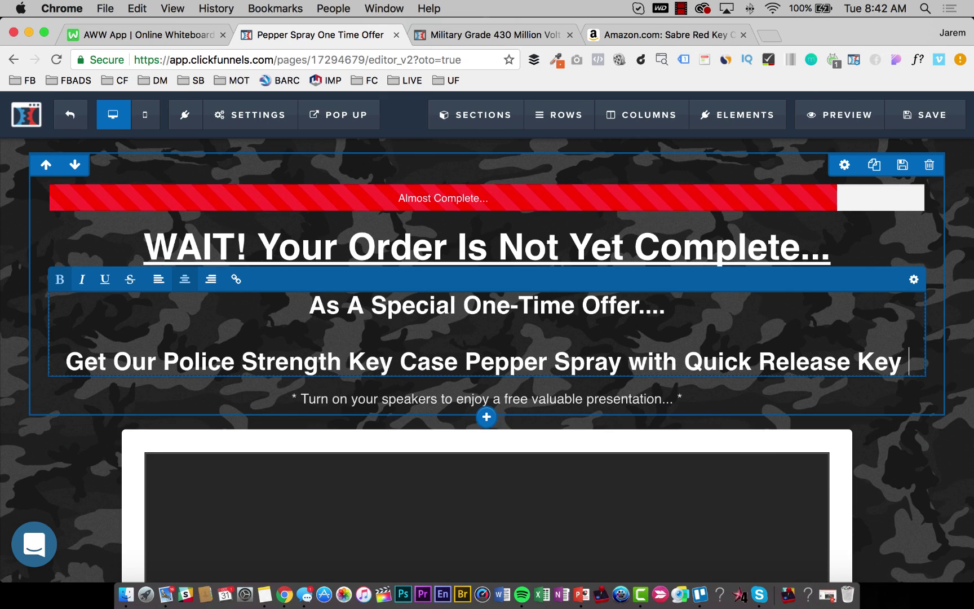
{"action": "type", "text": "for"}
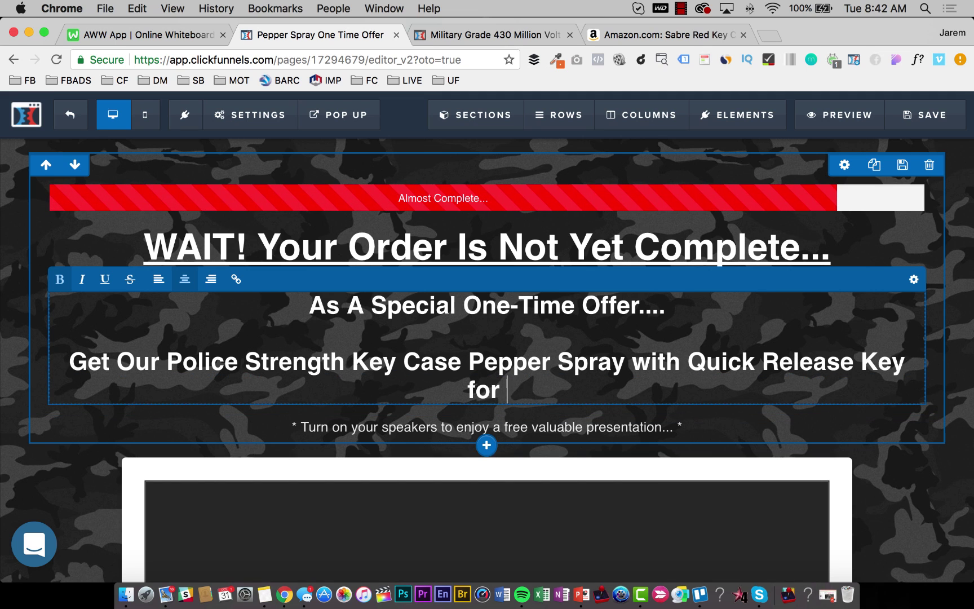
{"action": "key", "text": "BackSpace"}
{"action": "key", "text": "BackSpace"}
{"action": "key", "text": "BackSpace"}
{"action": "key", "text": "BackSpace"}
{"action": "type", "text": "For Only"}
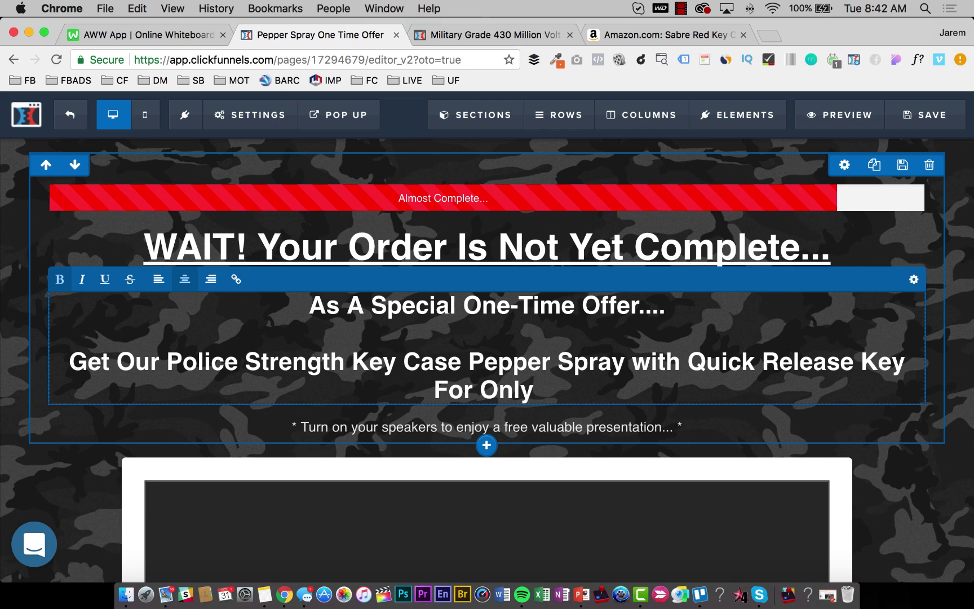
{"action": "left_click", "coordinate": [155, 33]}
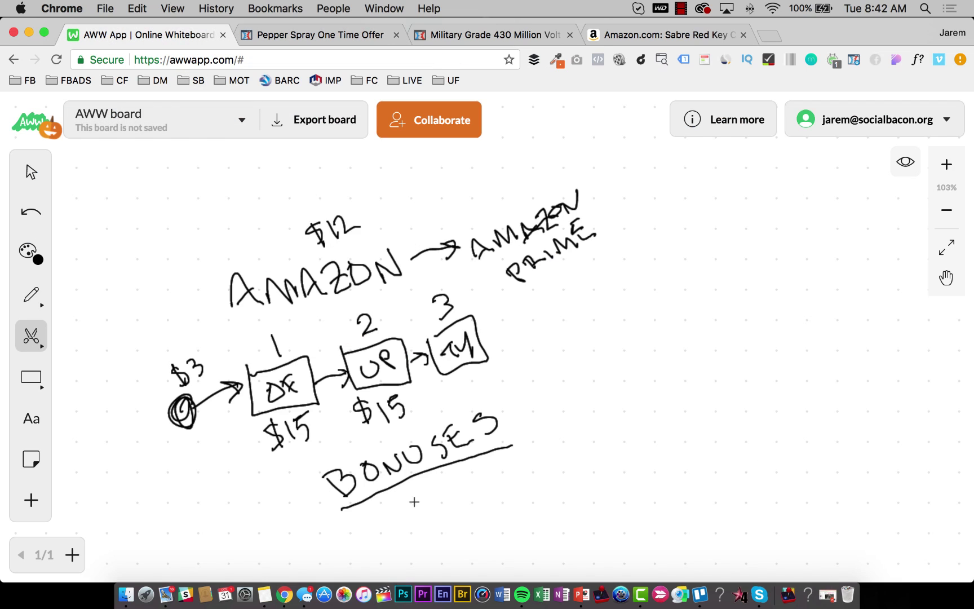
{"action": "left_click", "coordinate": [308, 35]}
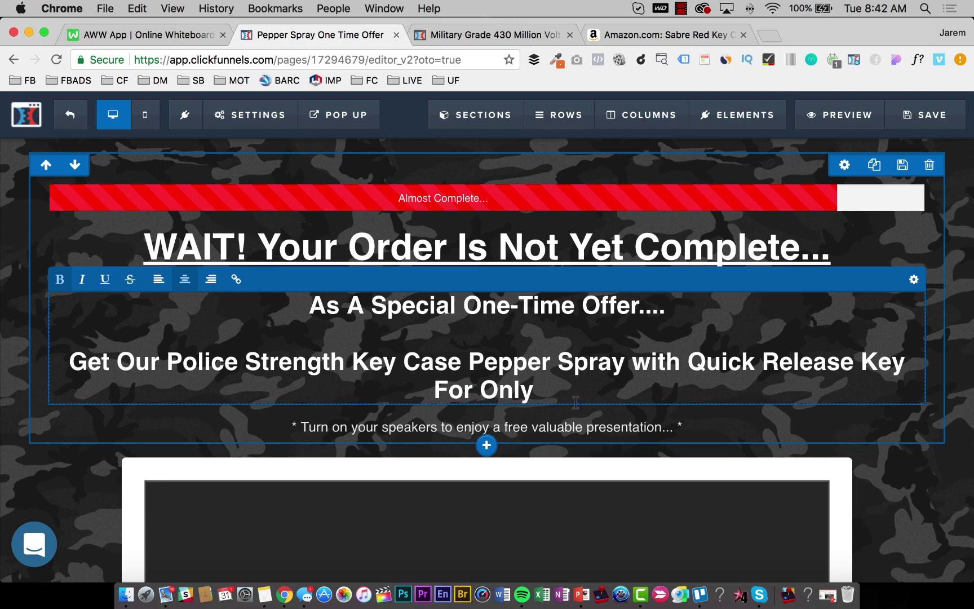
{"action": "type", "text": "$15"}
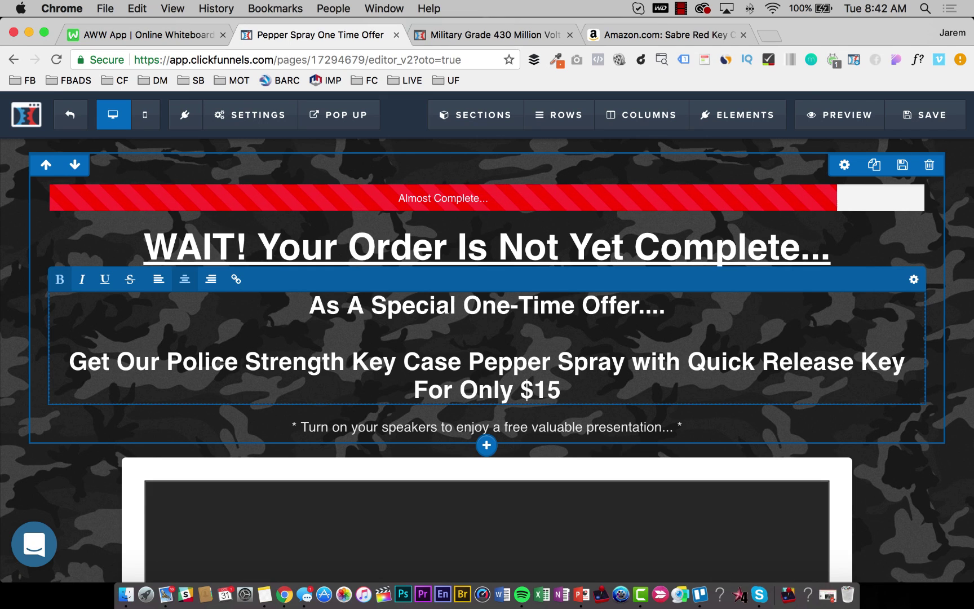
{"action": "type", "text": "~!"}
{"action": "key", "text": "BackSpace"}
{"action": "key", "text": "BackSpace"}
{"action": "type", "text": "!"}
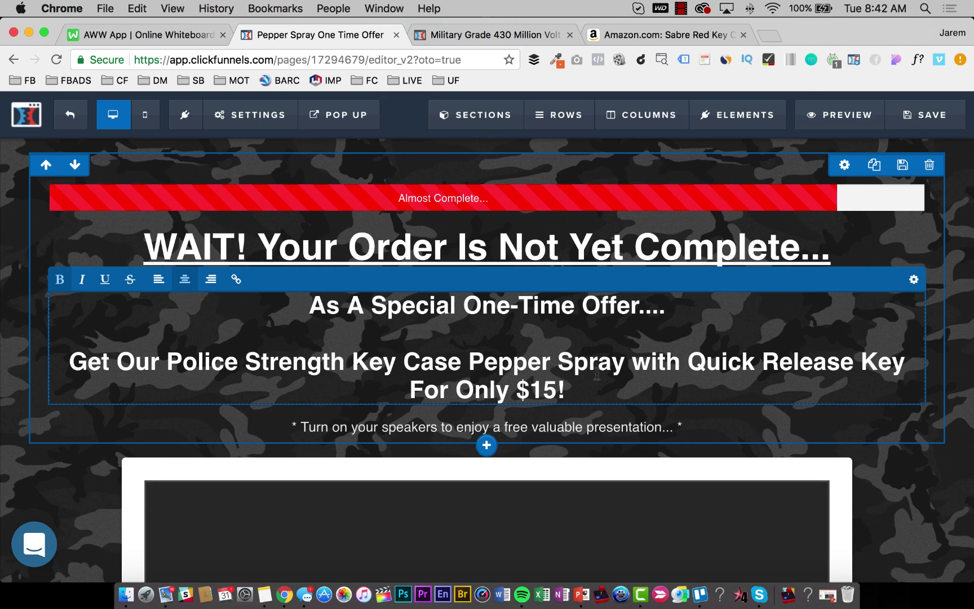
{"action": "left_click", "coordinate": [949, 309]}
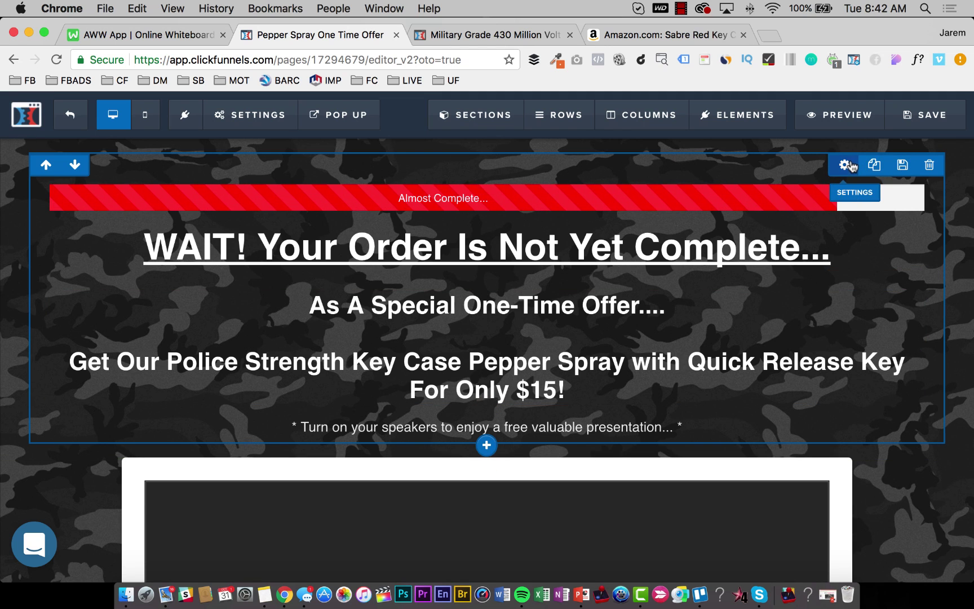
Set the top row's width to about 85% and save the page.
{"action": "left_click", "coordinate": [846, 165]}
{"action": "left_click_drag", "start_coordinate": [918, 482], "coordinate": [851, 477]}
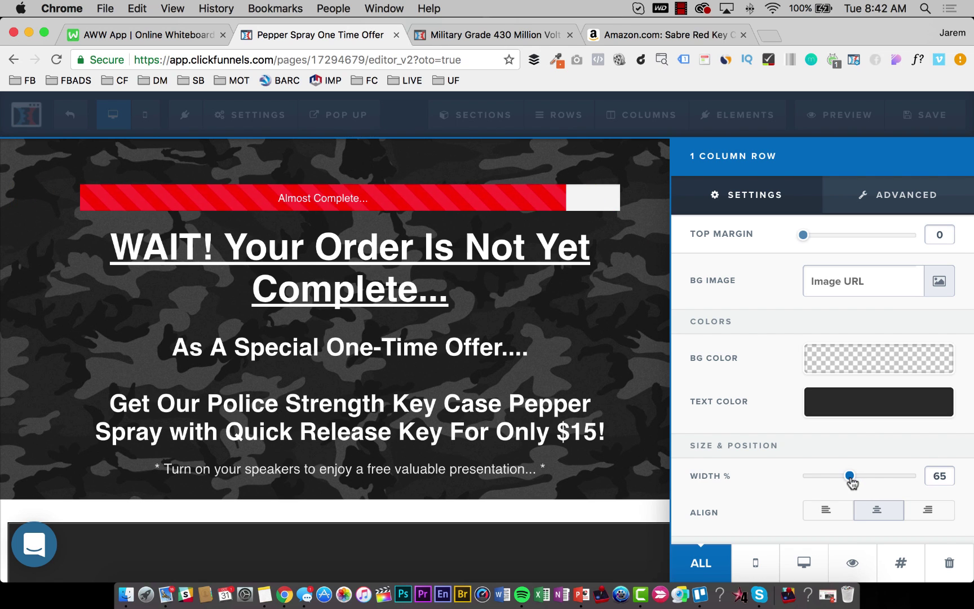
{"action": "left_click", "coordinate": [660, 395]}
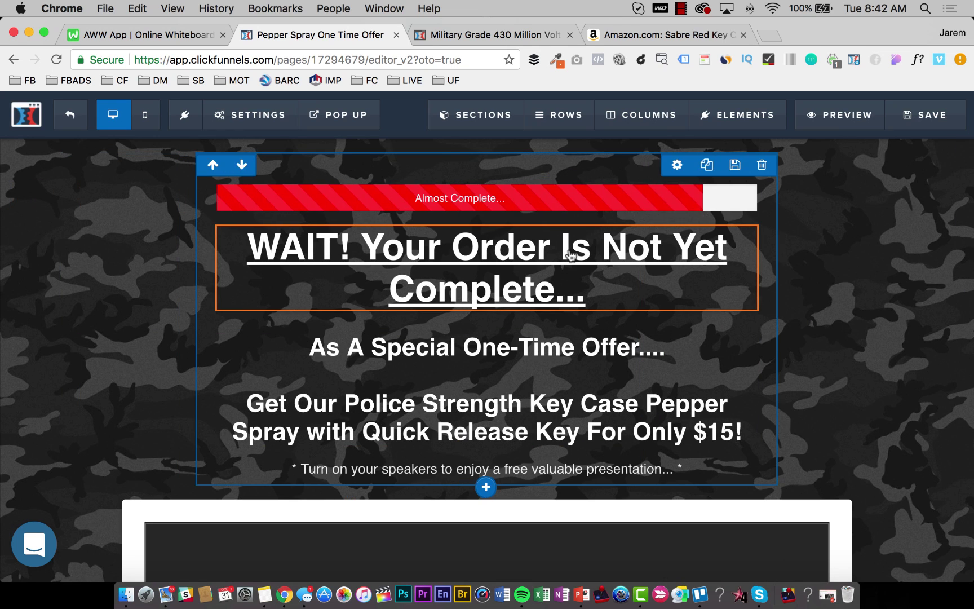
{"action": "scroll", "coordinate": [800, 266], "scroll_direction": "down", "scroll_amount": 2}
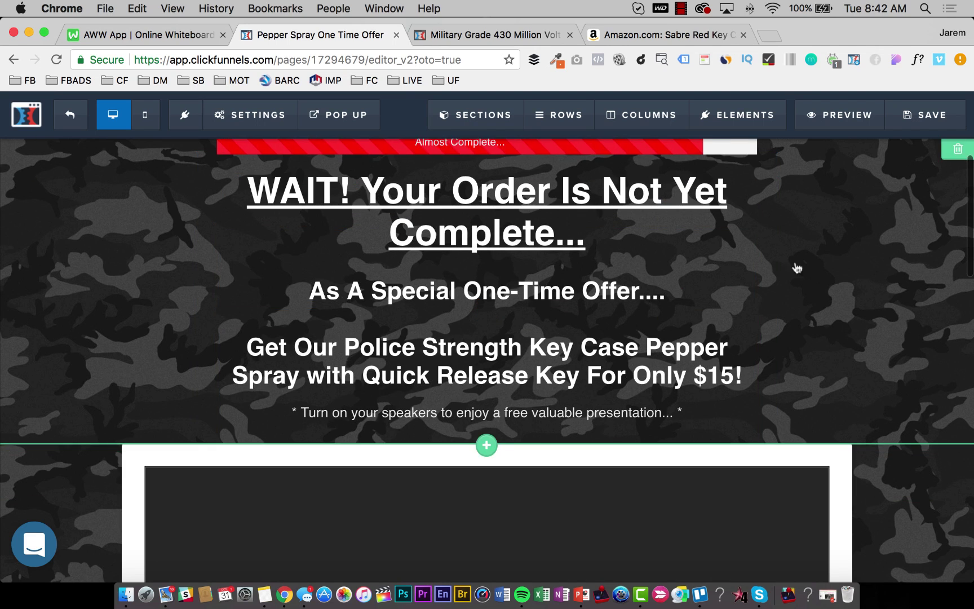
{"action": "scroll", "coordinate": [789, 271], "scroll_direction": "up", "scroll_amount": 2}
{"action": "left_click", "coordinate": [678, 169]}
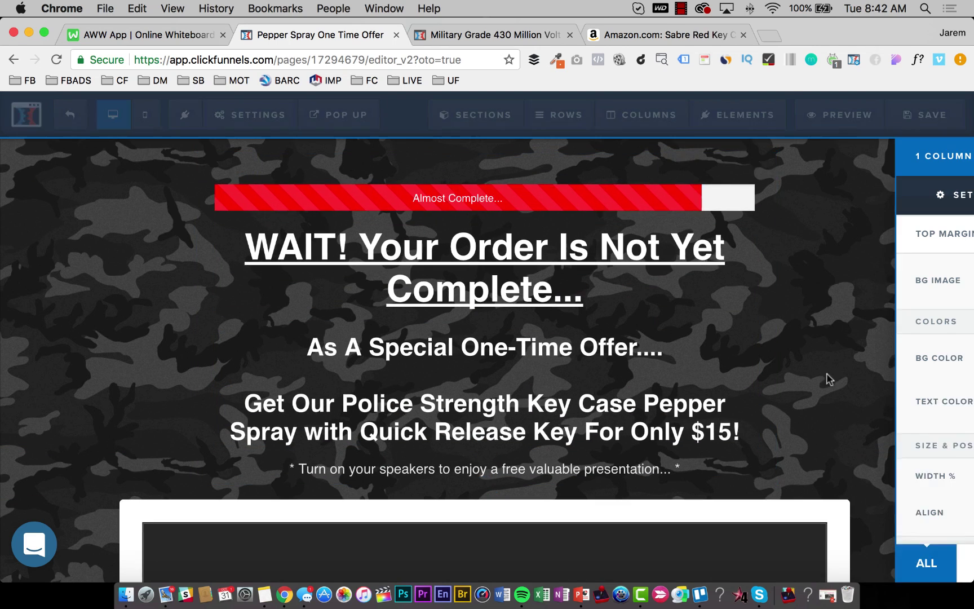
{"action": "left_click_drag", "start_coordinate": [852, 480], "coordinate": [899, 485]}
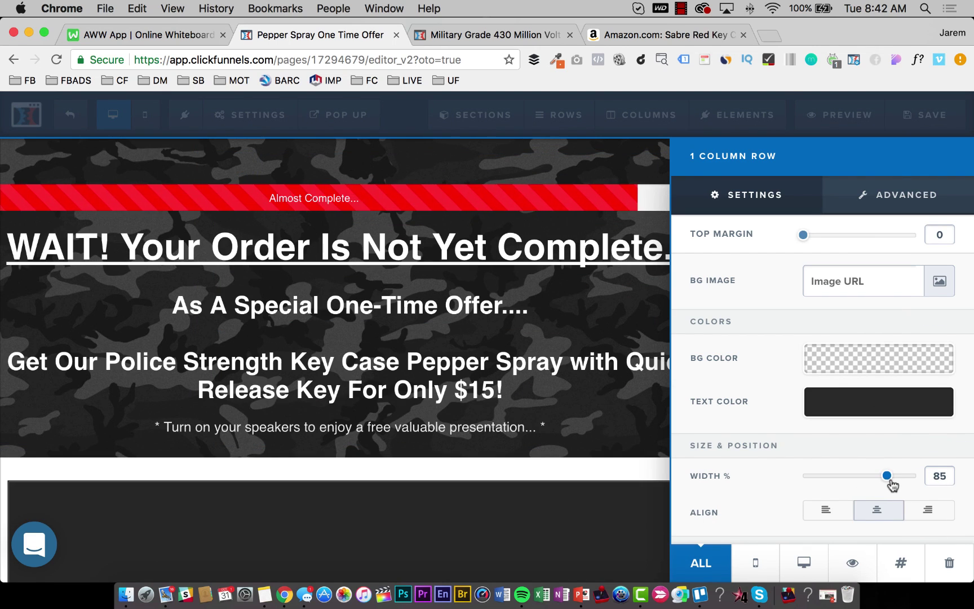
{"action": "left_click", "coordinate": [437, 282]}
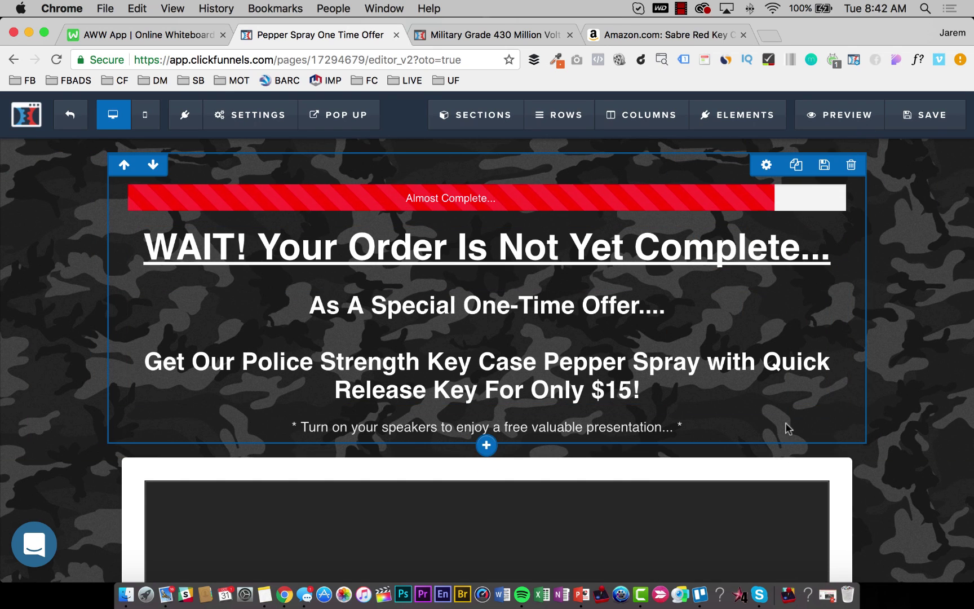
{"action": "left_click", "coordinate": [714, 362]}
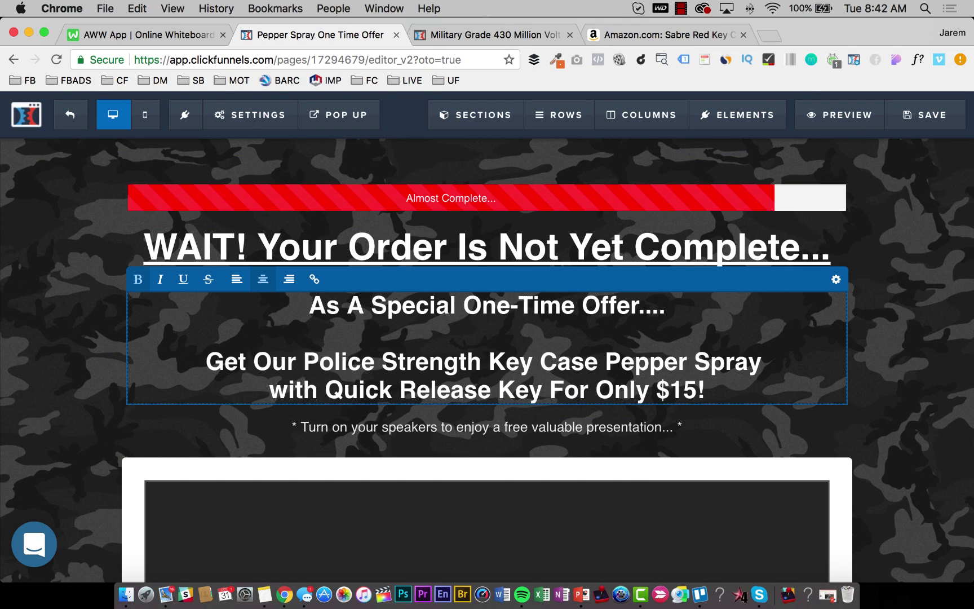
{"action": "left_click", "coordinate": [899, 116]}
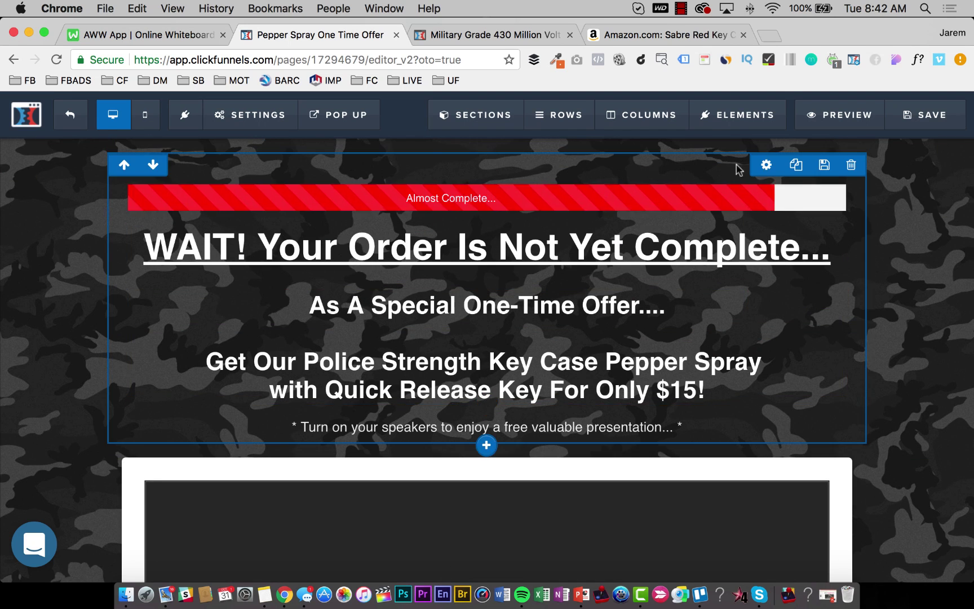
Set the top row's top padding and the progress bar's top margin to 0, then save.
{"action": "left_click", "coordinate": [767, 167]}
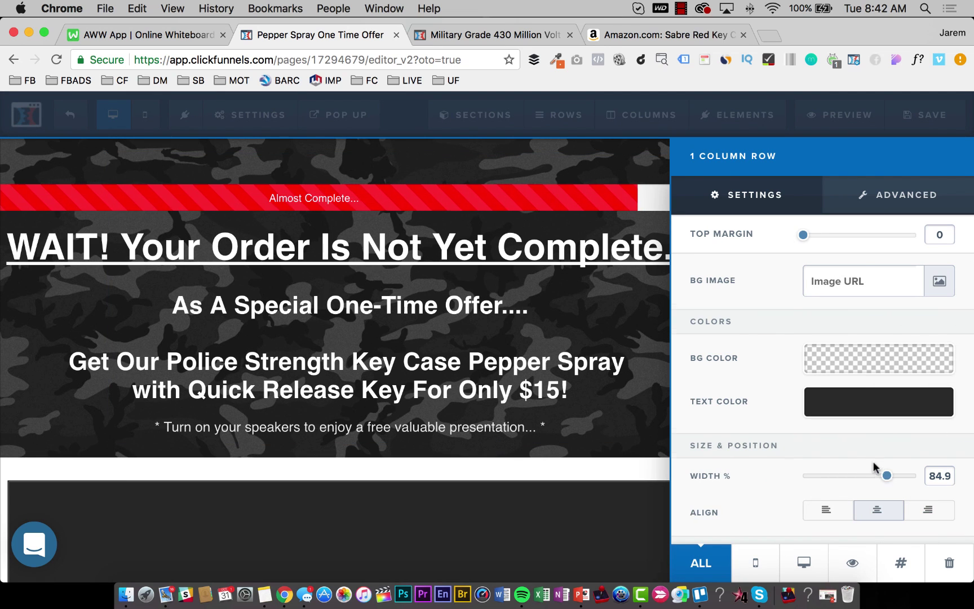
{"action": "scroll", "coordinate": [869, 466], "scroll_direction": "down", "scroll_amount": 5}
{"action": "left_click_drag", "start_coordinate": [815, 449], "coordinate": [801, 458]}
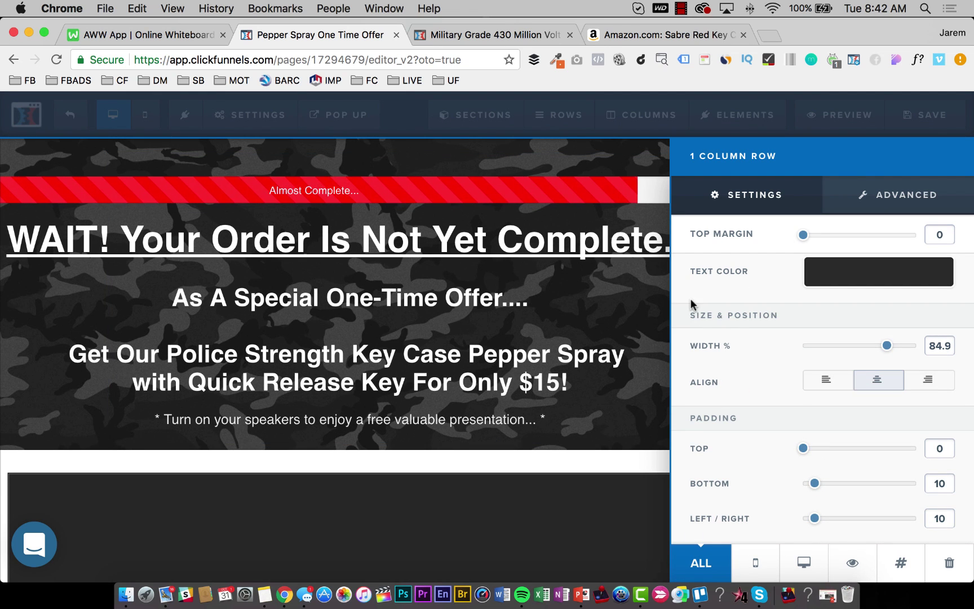
{"action": "left_click", "coordinate": [539, 341]}
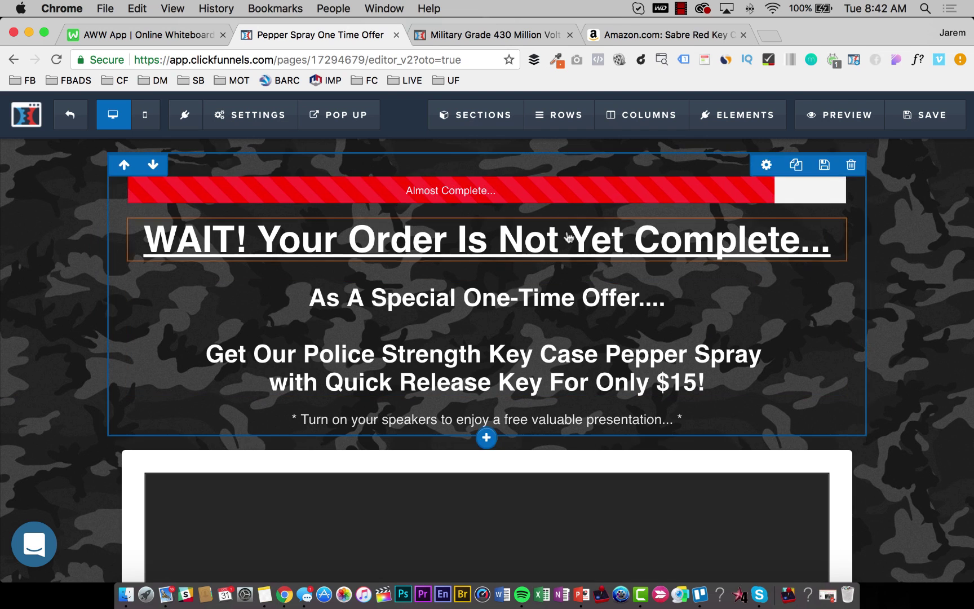
{"action": "left_click", "coordinate": [627, 192]}
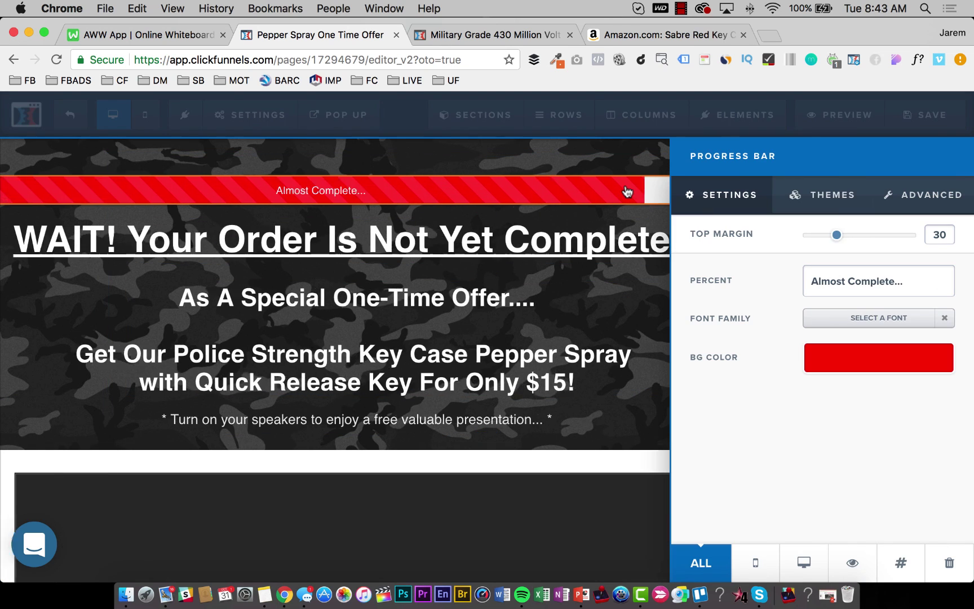
{"action": "left_click_drag", "start_coordinate": [837, 235], "coordinate": [785, 242]}
{"action": "left_click", "coordinate": [510, 253]}
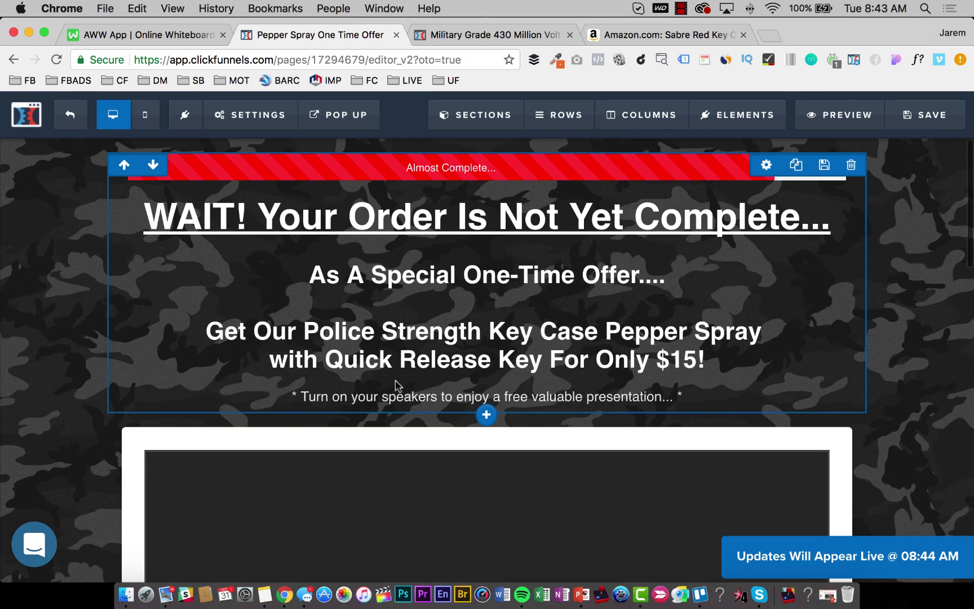
End the subtitle with 'see the power of these little pepper spray keychains in action...' and save the page.
{"action": "left_click", "coordinate": [469, 394]}
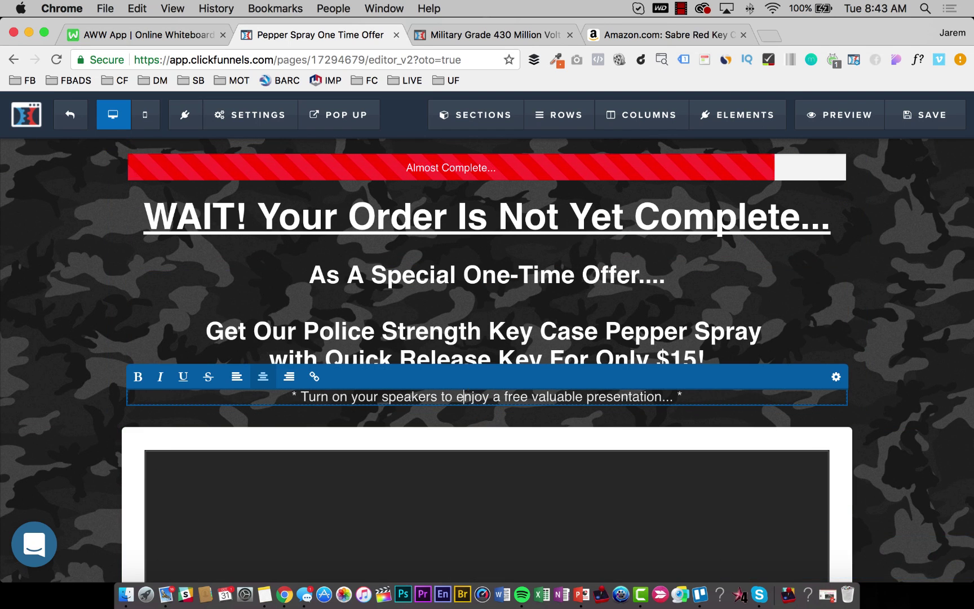
{"action": "key", "text": "super+shift+Right"}
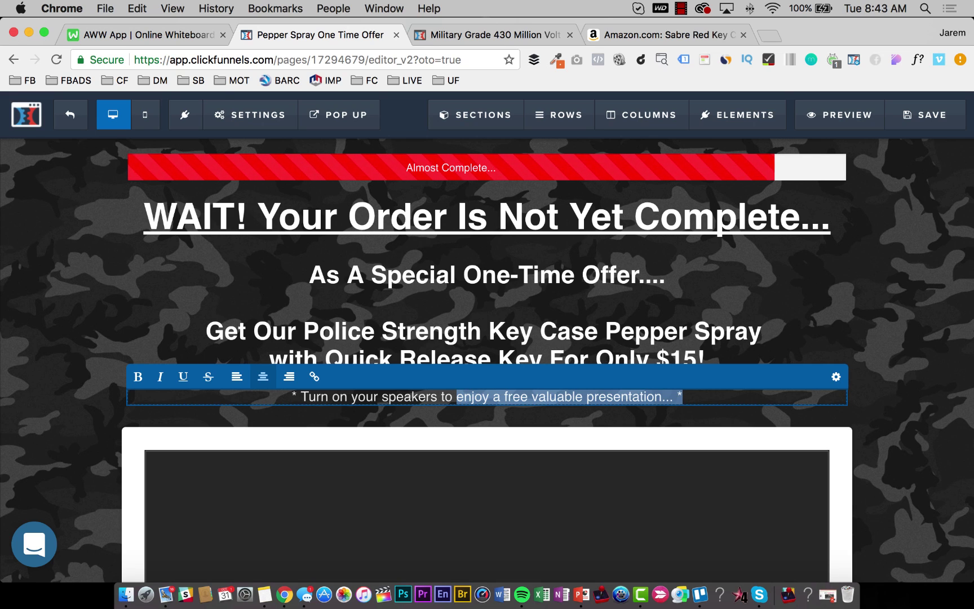
{"action": "type", "text": "see the "}
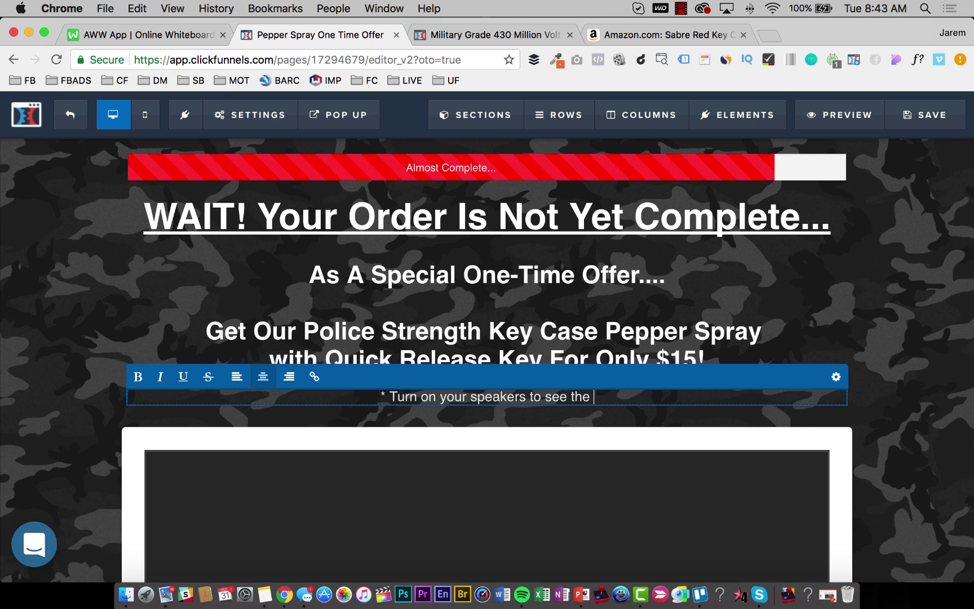
{"action": "type", "text": "power of "}
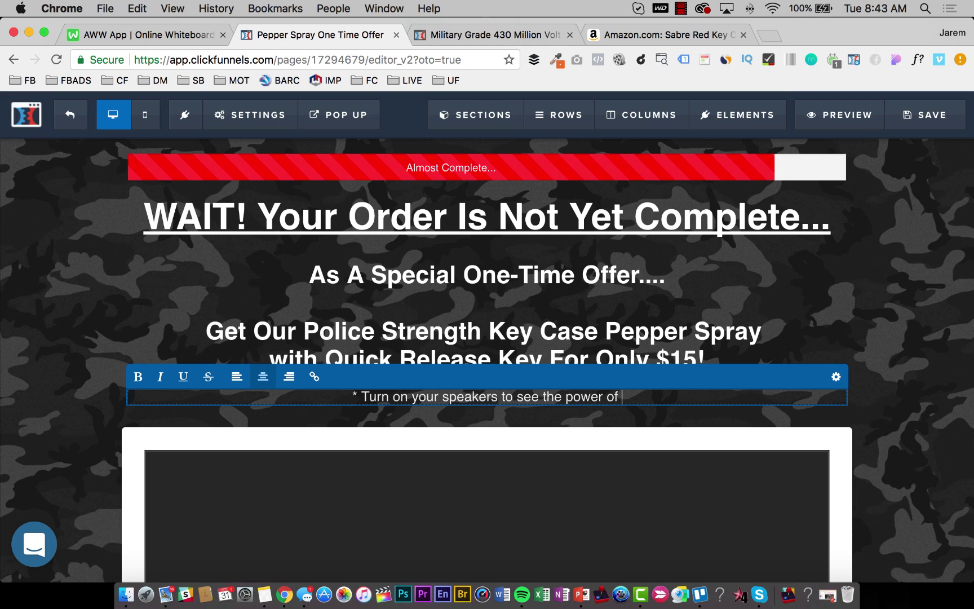
{"action": "type", "text": "these "}
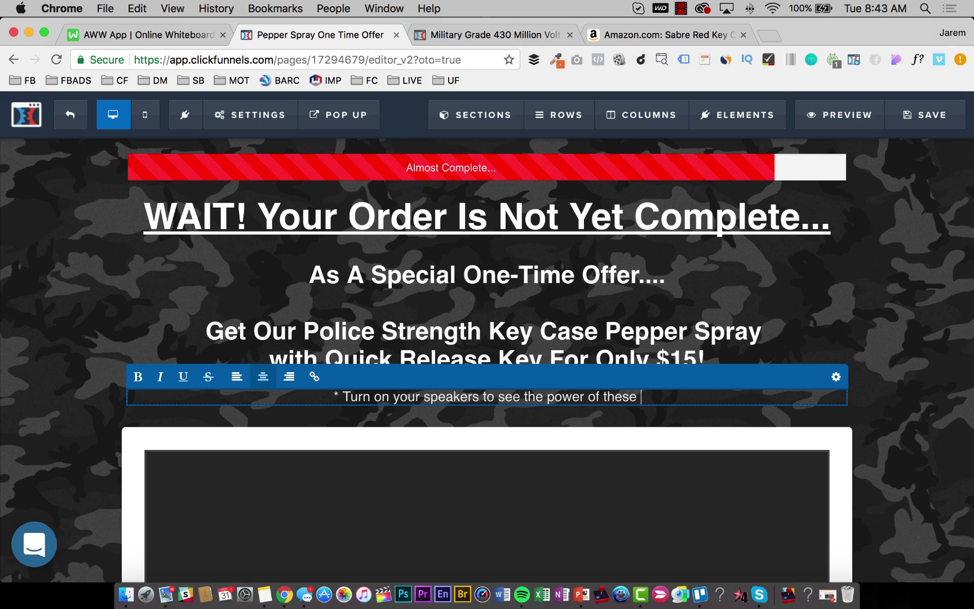
{"action": "type", "text": "little pepper"}
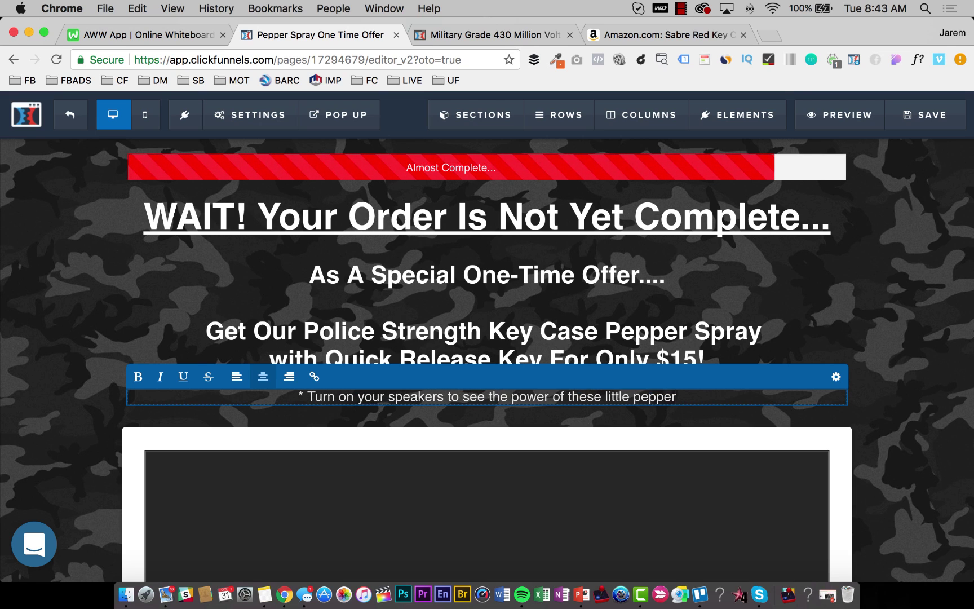
{"action": "type", "text": " spray keych"}
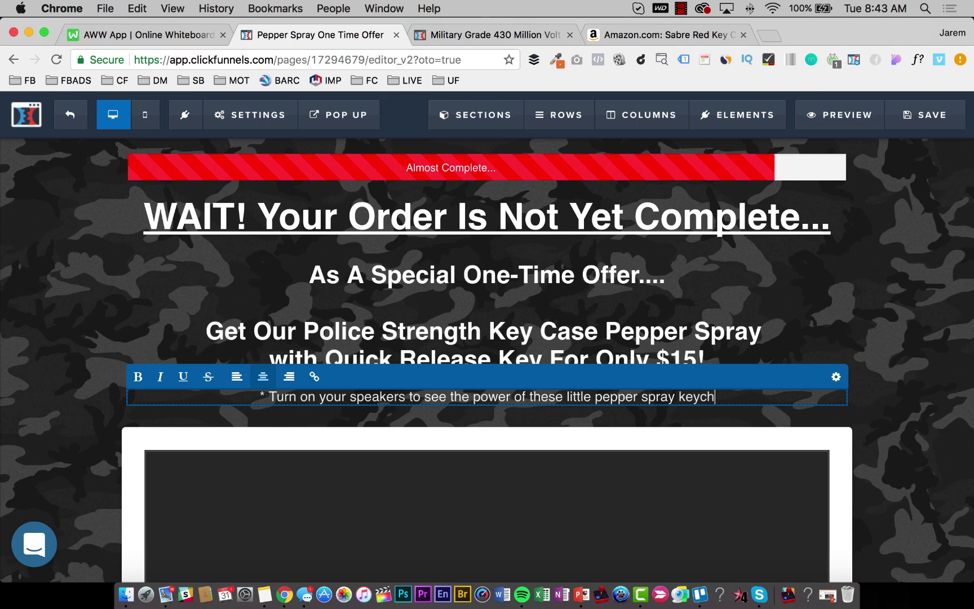
{"action": "type", "text": "ains in a"}
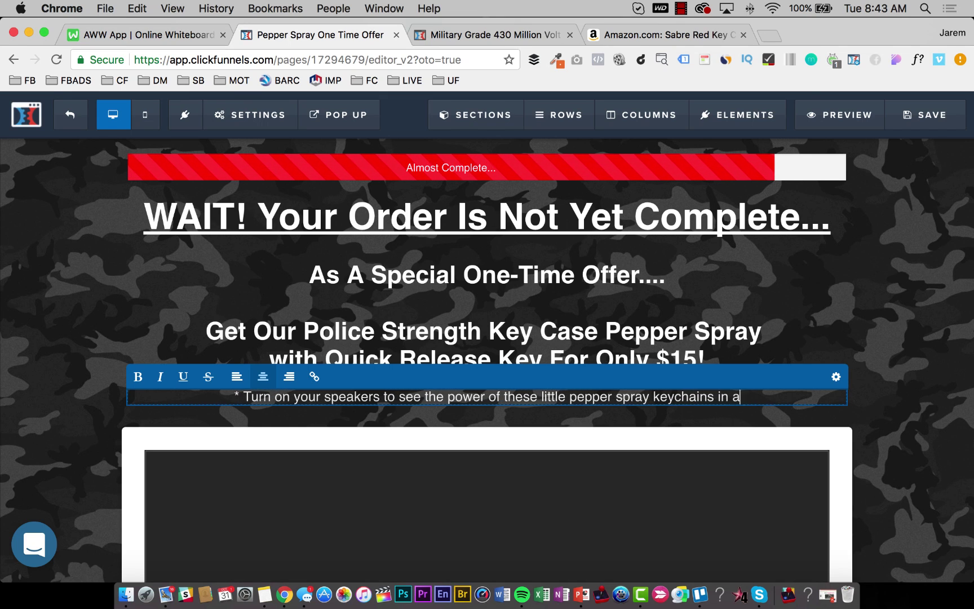
{"action": "type", "text": "ction...\""}
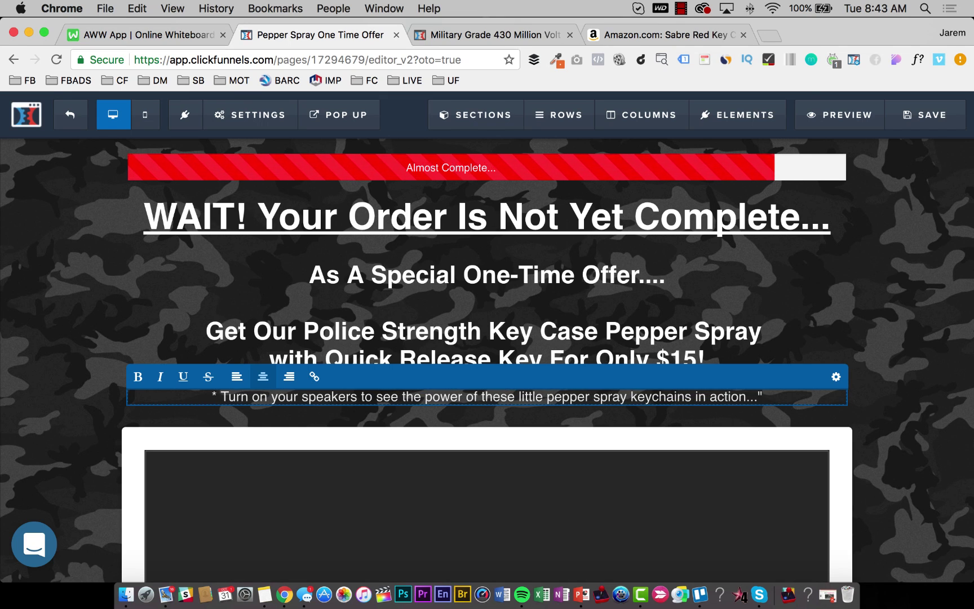
{"action": "type", "text": "*"}
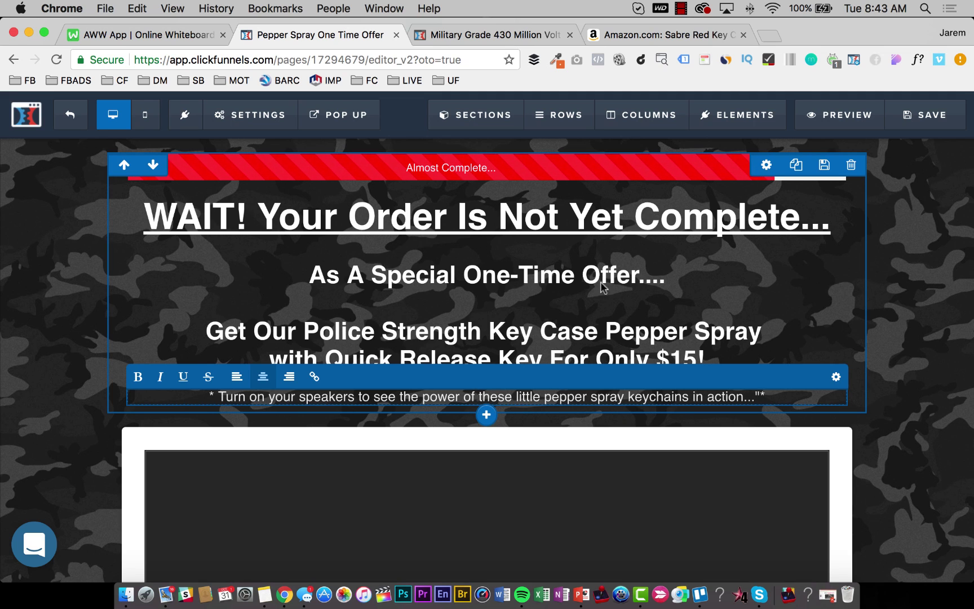
{"action": "left_click", "coordinate": [926, 114]}
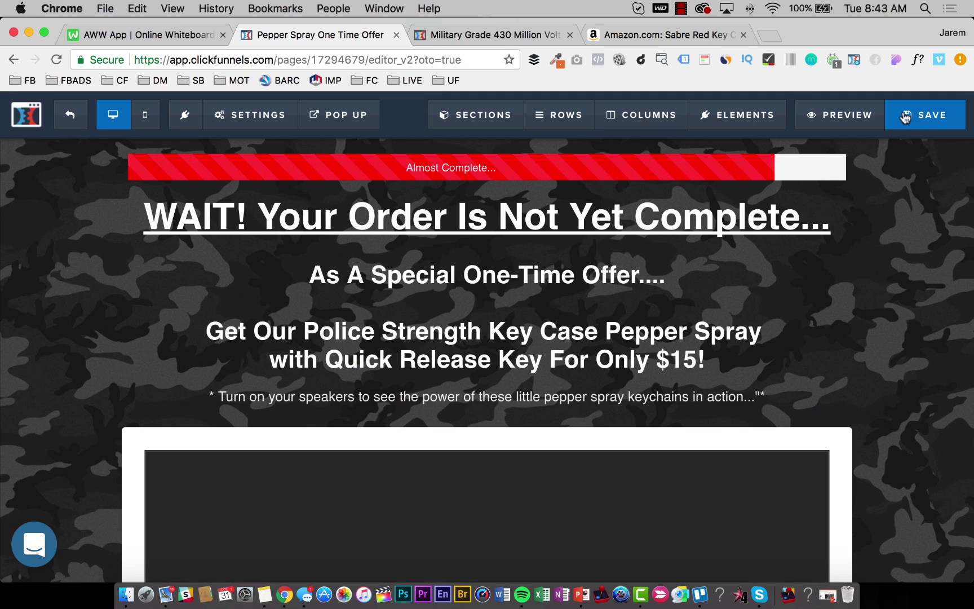
{"action": "left_click", "coordinate": [766, 36]}
Load YouTube, search 'pepper spray', and preview an OC spray video from the results.
{"action": "type", "text": "youtube.com"}
{"action": "key", "text": "Return"}
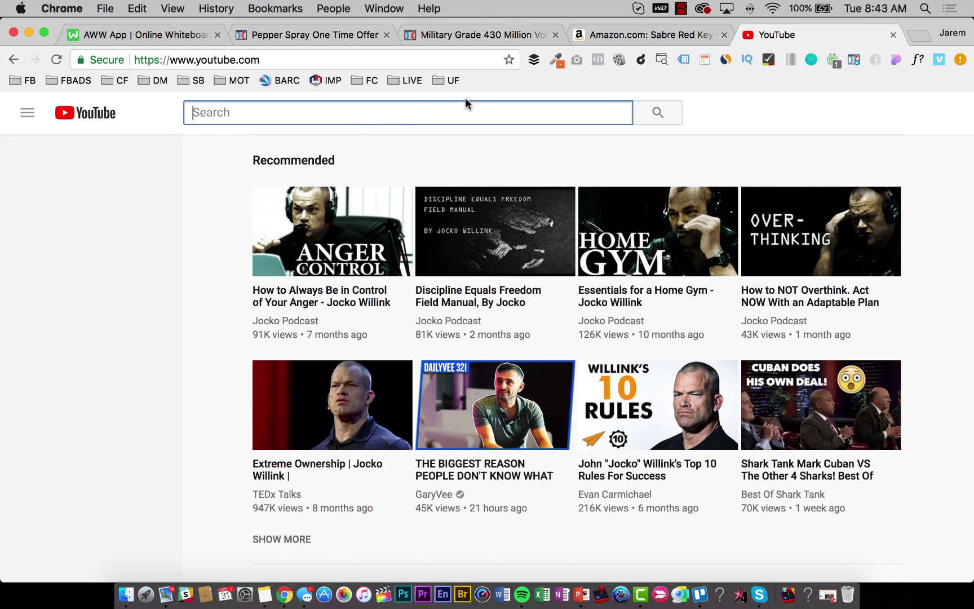
{"action": "type", "text": "pepper spray"}
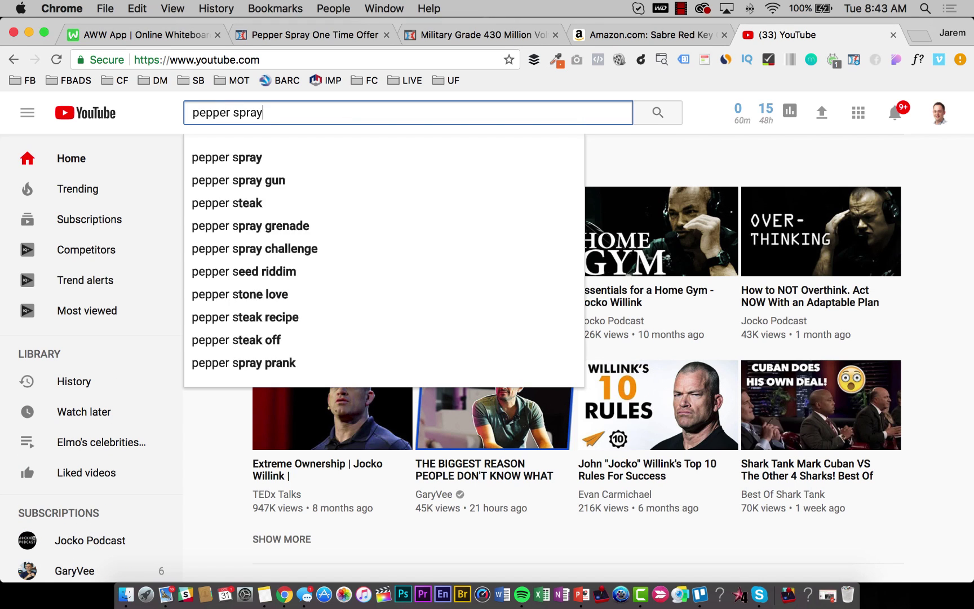
{"action": "key", "text": "Return"}
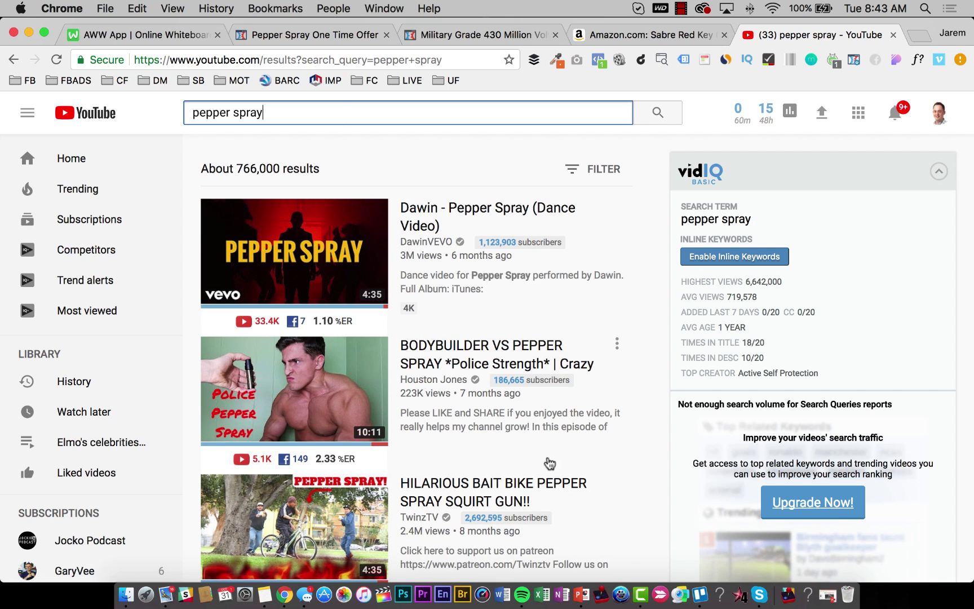
{"action": "scroll", "coordinate": [550, 392], "scroll_direction": "down", "scroll_amount": 3}
{"action": "scroll", "coordinate": [550, 392], "scroll_direction": "down", "scroll_amount": 3}
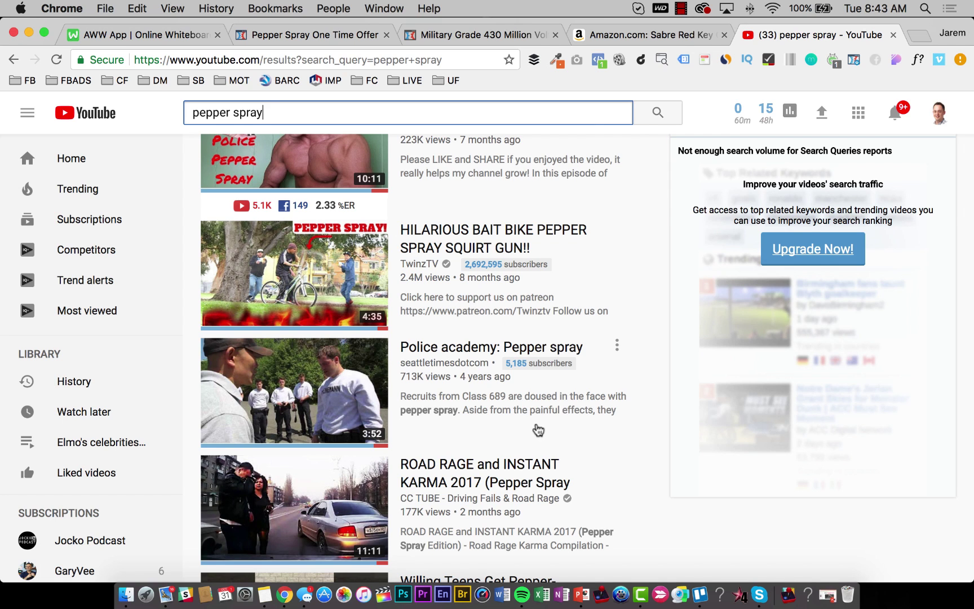
{"action": "scroll", "coordinate": [538, 430], "scroll_direction": "down", "scroll_amount": 6}
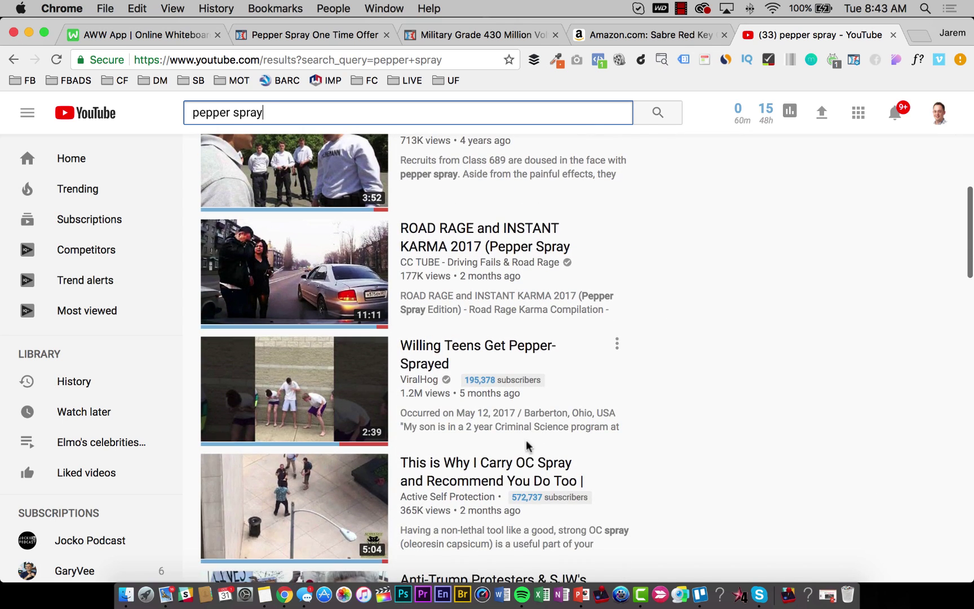
{"action": "scroll", "coordinate": [393, 420], "scroll_direction": "down", "scroll_amount": 4}
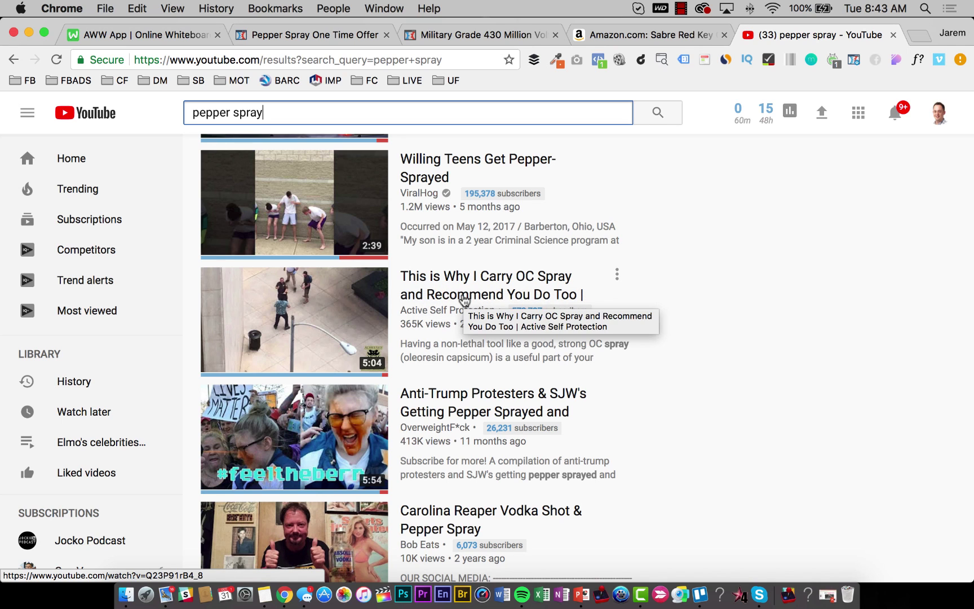
{"action": "left_click", "coordinate": [463, 297]}
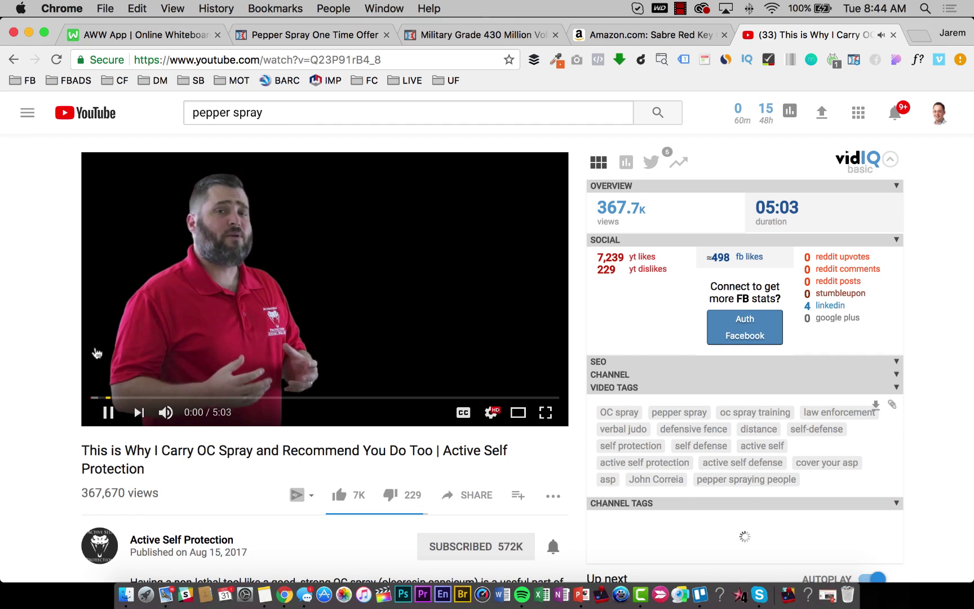
{"action": "left_click", "coordinate": [12, 61]}
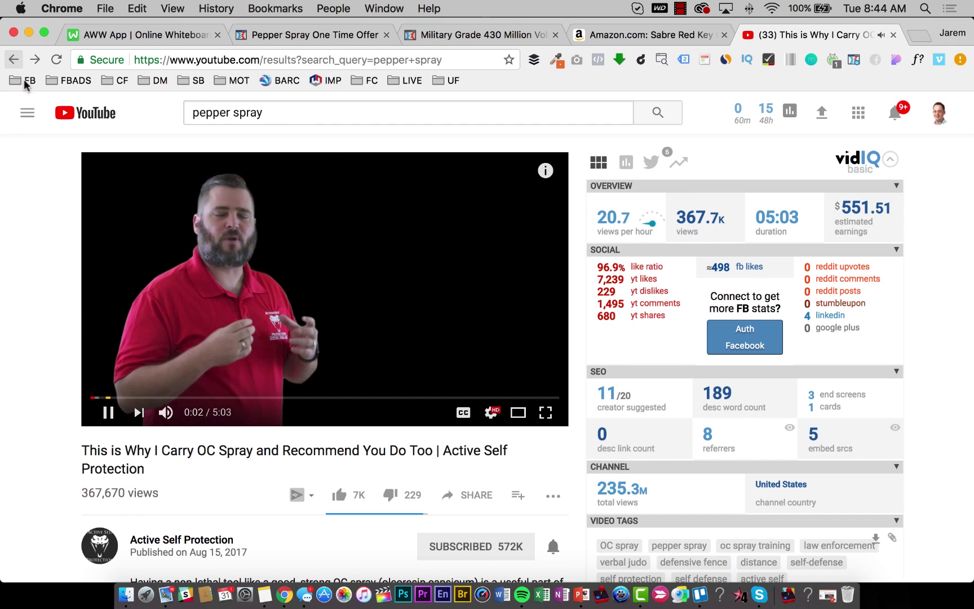
Search YouTube for 'power of pepper spray' and open the pharmacist pepper spray video.
{"action": "scroll", "coordinate": [342, 512], "scroll_direction": "down", "scroll_amount": 7}
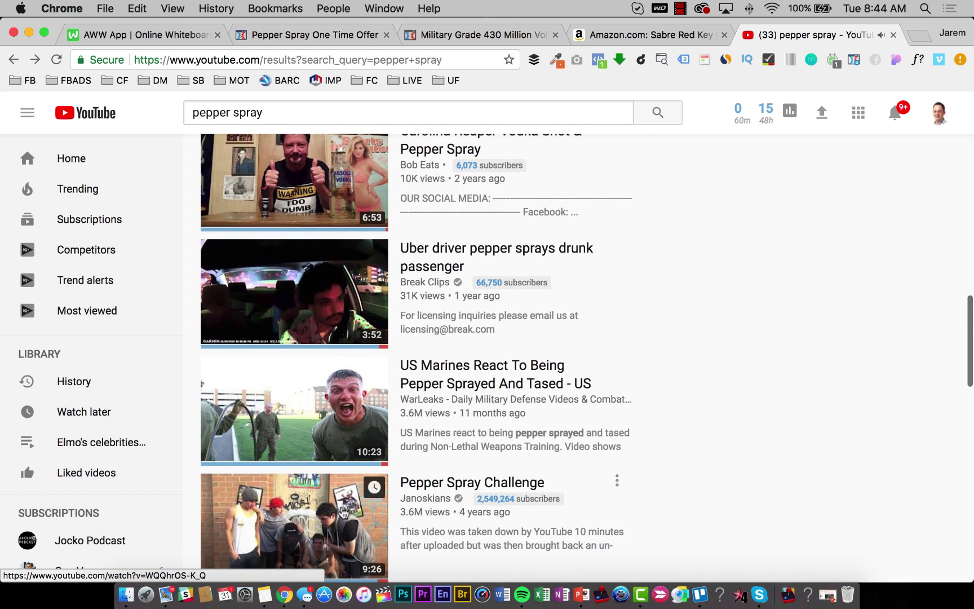
{"action": "scroll", "coordinate": [343, 511], "scroll_direction": "down", "scroll_amount": 3}
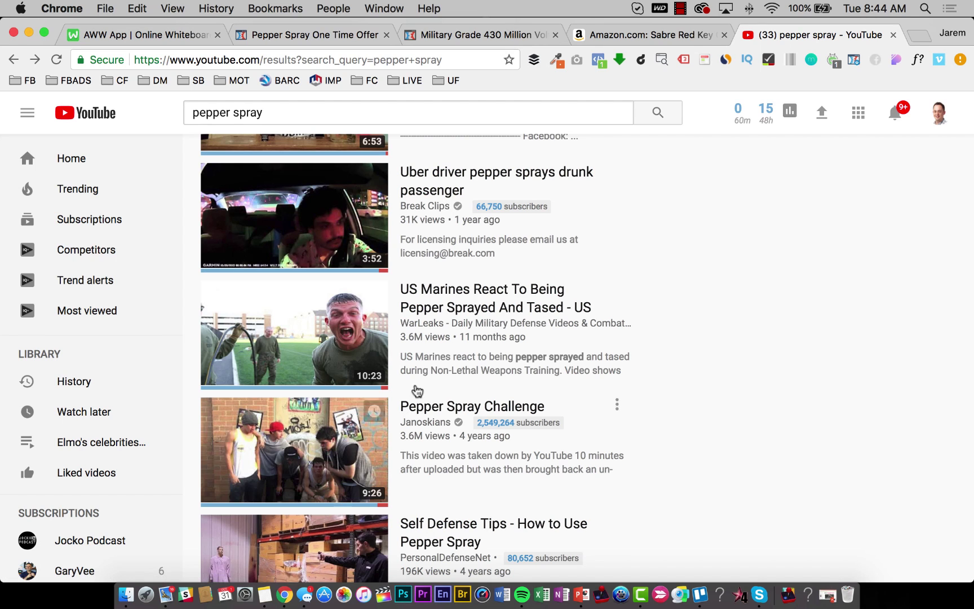
{"action": "scroll", "coordinate": [474, 339], "scroll_direction": "down", "scroll_amount": 5}
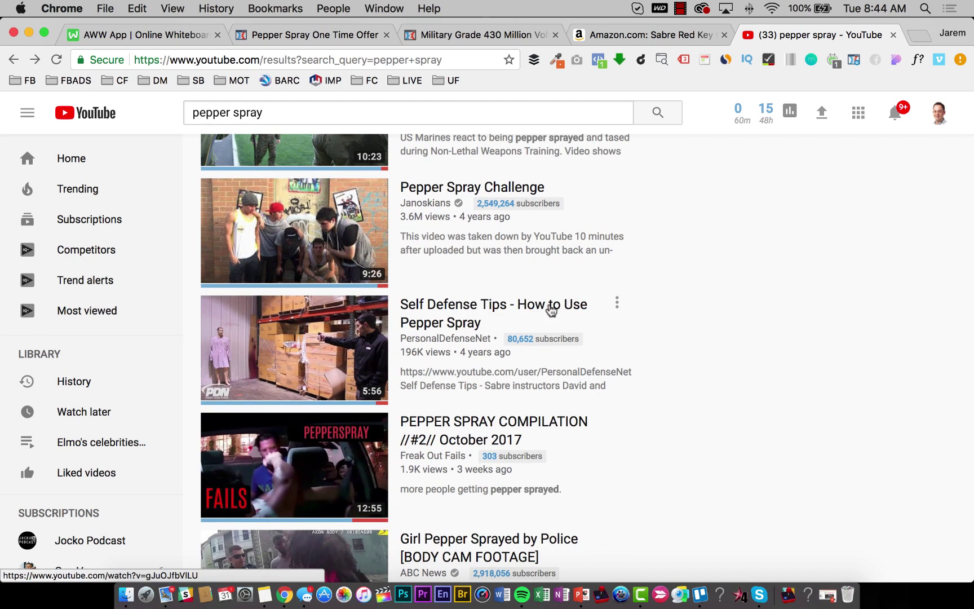
{"action": "scroll", "coordinate": [456, 350], "scroll_direction": "down", "scroll_amount": 3}
{"action": "scroll", "coordinate": [456, 350], "scroll_direction": "down", "scroll_amount": 5}
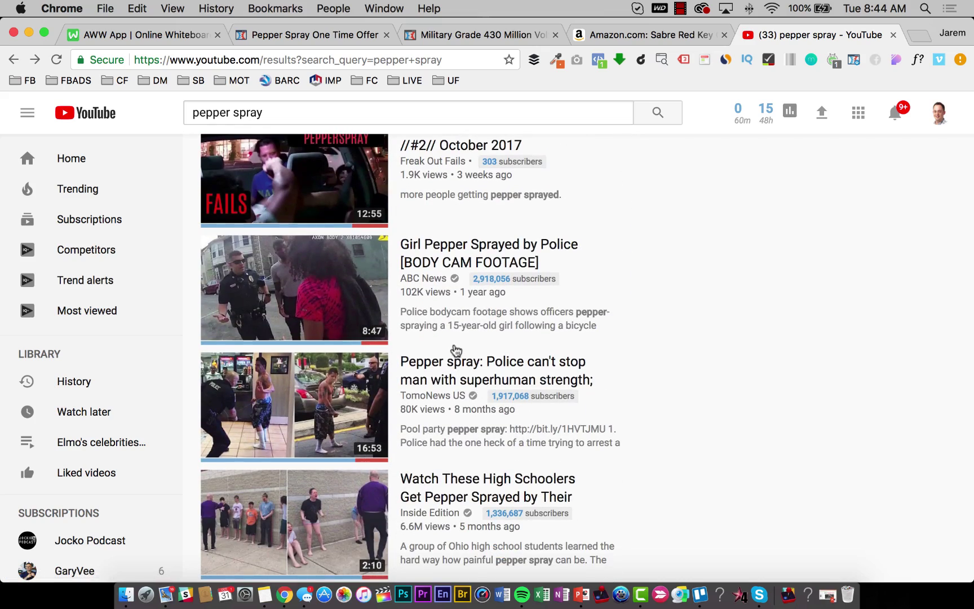
{"action": "scroll", "coordinate": [456, 351], "scroll_direction": "down", "scroll_amount": 6}
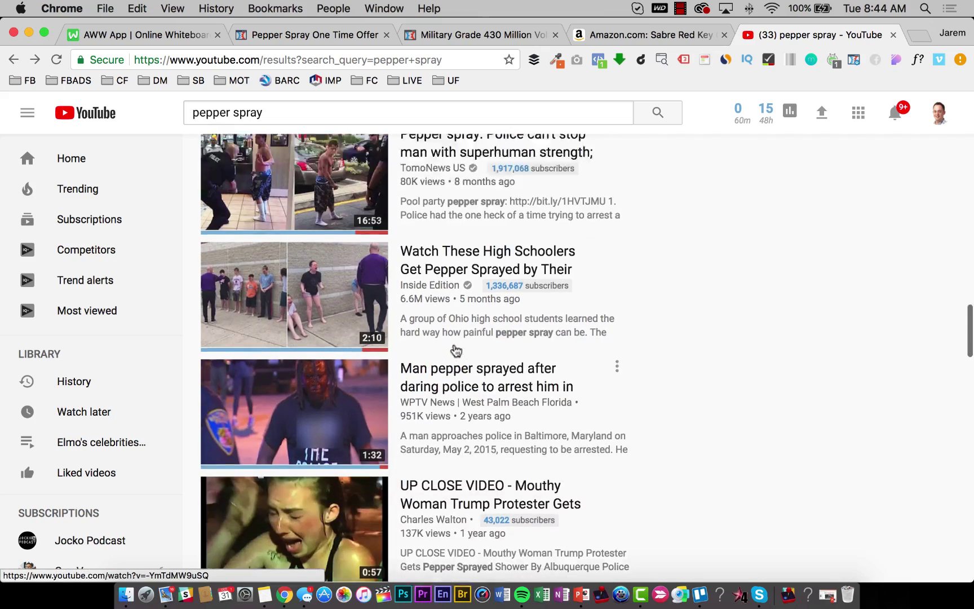
{"action": "scroll", "coordinate": [456, 351], "scroll_direction": "up", "scroll_amount": 15}
{"action": "left_click", "coordinate": [239, 114]}
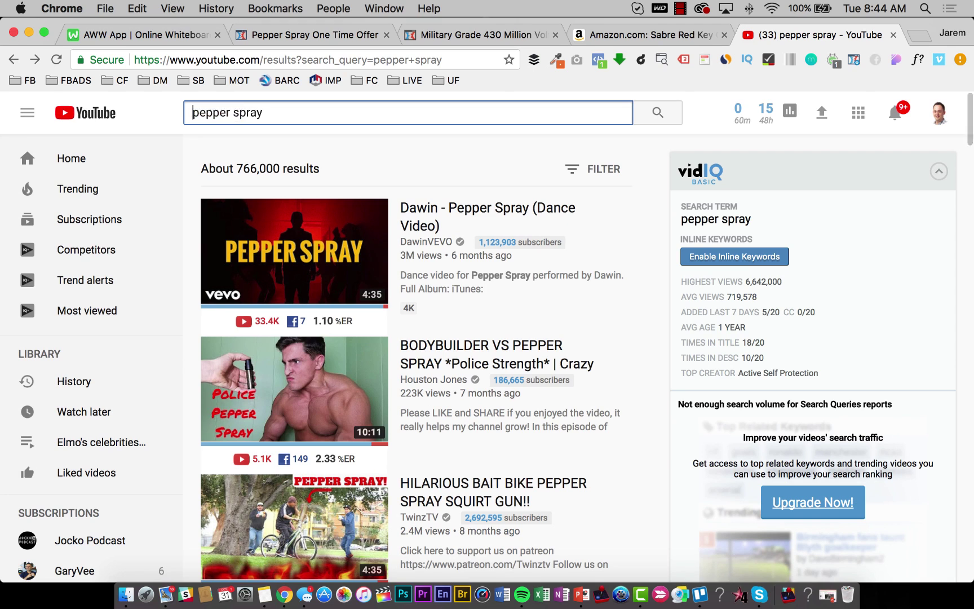
{"action": "type", "text": "po"}
{"action": "key", "text": "BackSpace"}
{"action": "key", "text": "BackSpace"}
{"action": "type", "text": "power of"}
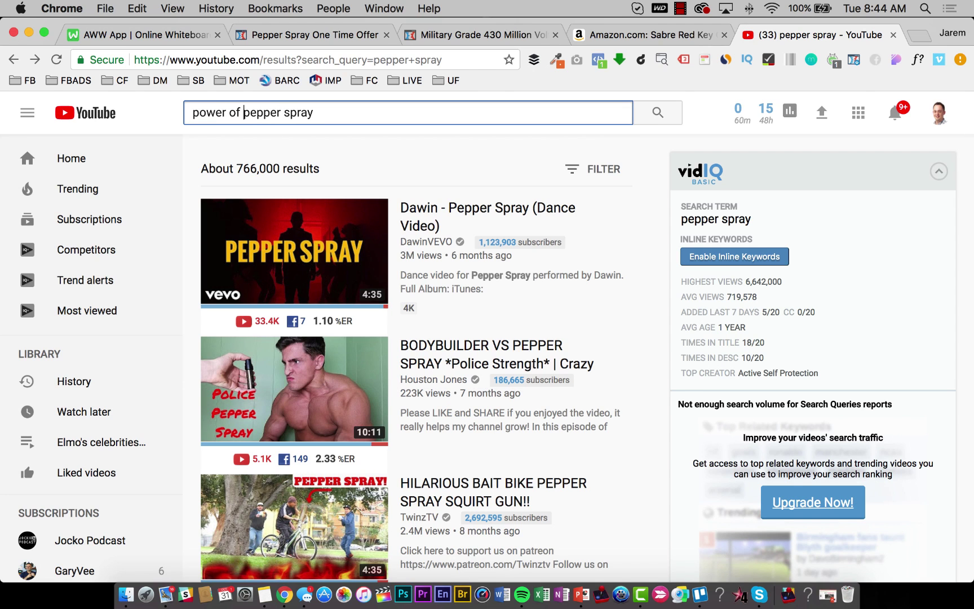
{"action": "key", "text": "Return"}
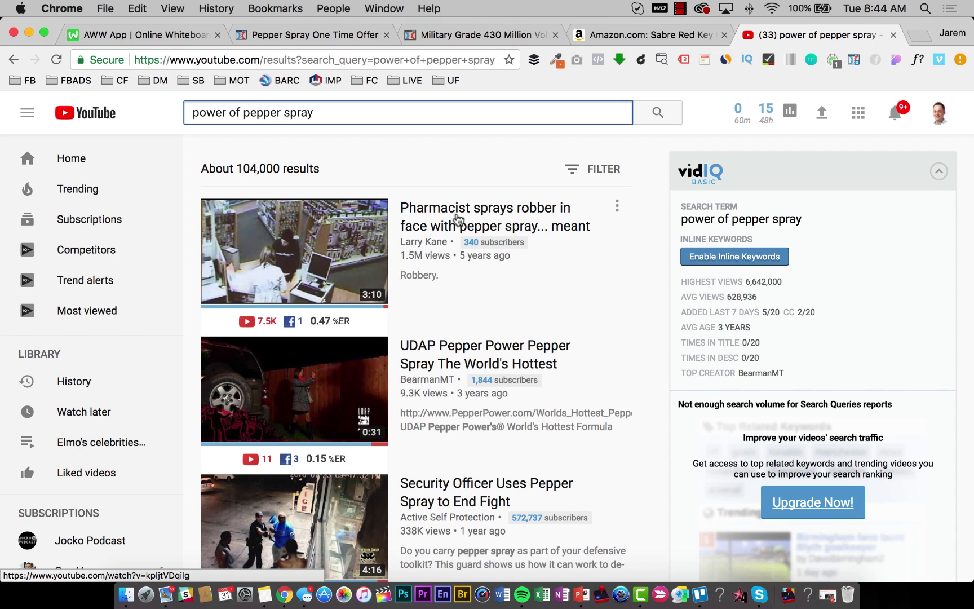
{"action": "left_click", "coordinate": [450, 231]}
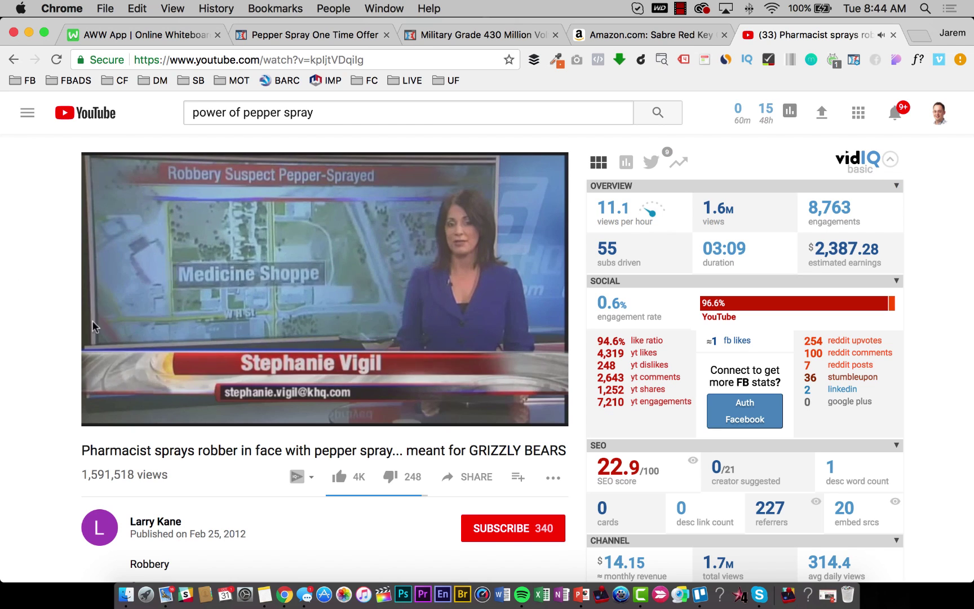
Scrub the pharmacist video to the pharmacy scene at 1:57 and resume playback.
{"action": "mouse_move", "coordinate": [186, 415]}
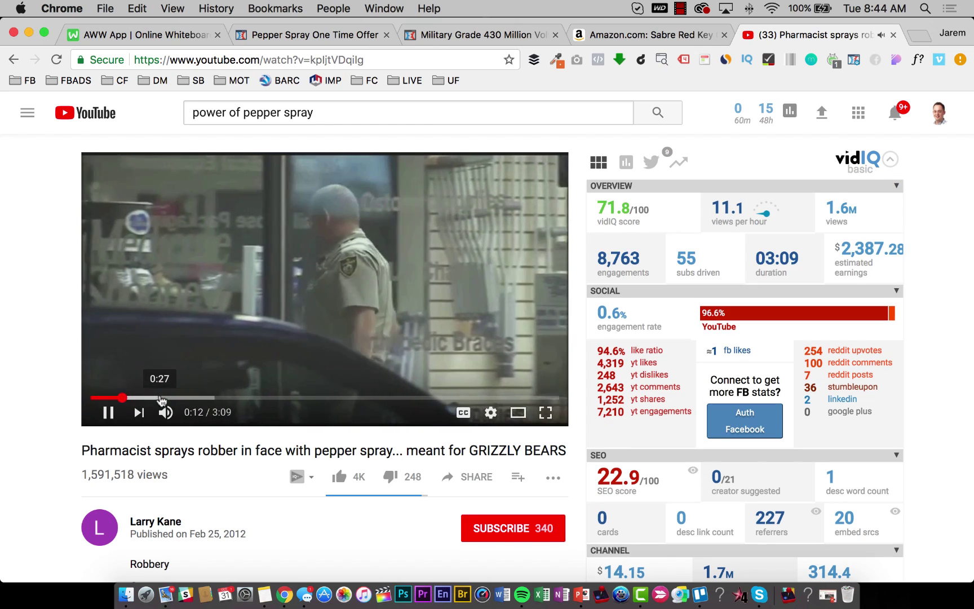
{"action": "left_click", "coordinate": [194, 398]}
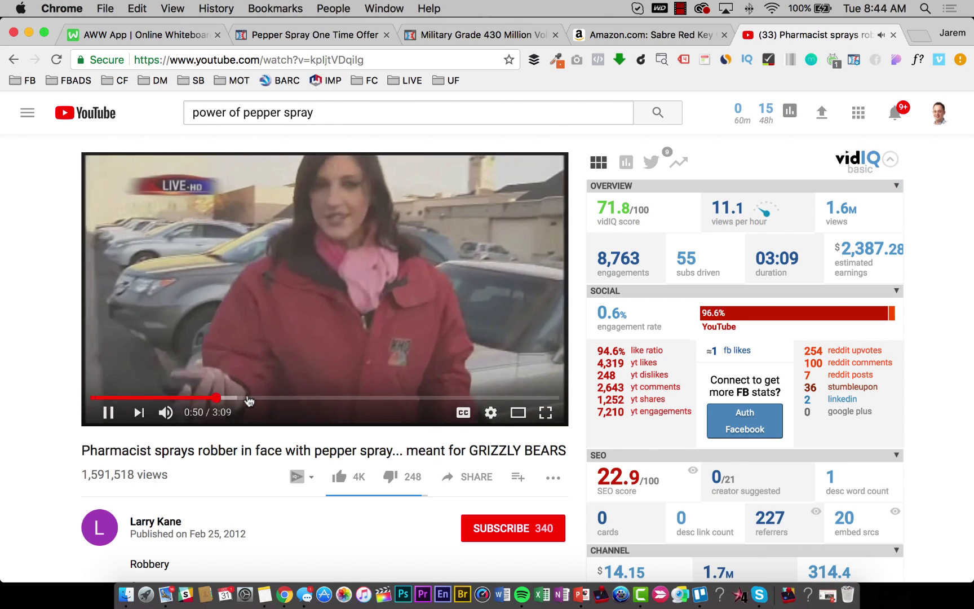
{"action": "left_click", "coordinate": [248, 398]}
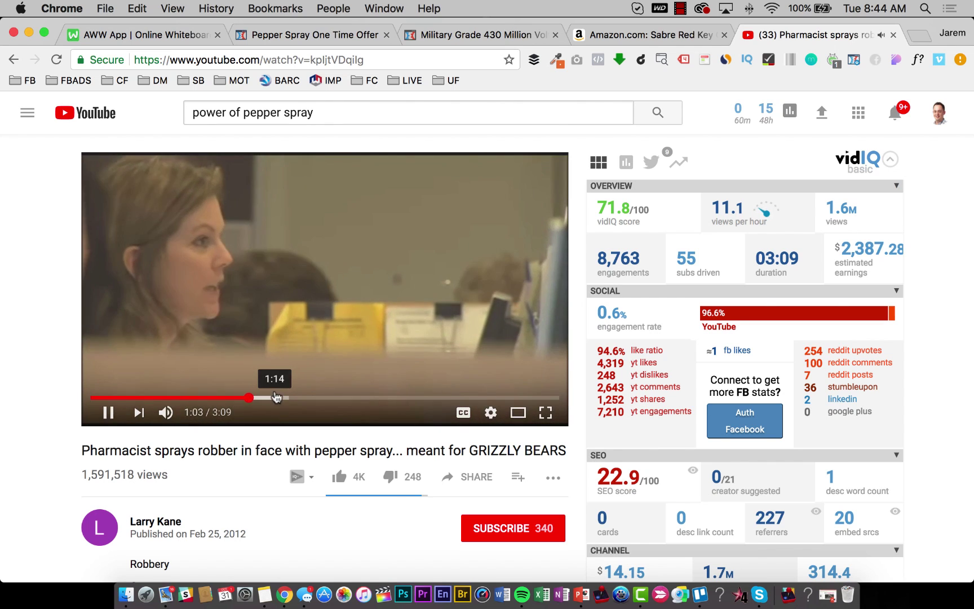
{"action": "left_click", "coordinate": [276, 397]}
{"action": "left_click", "coordinate": [349, 398]}
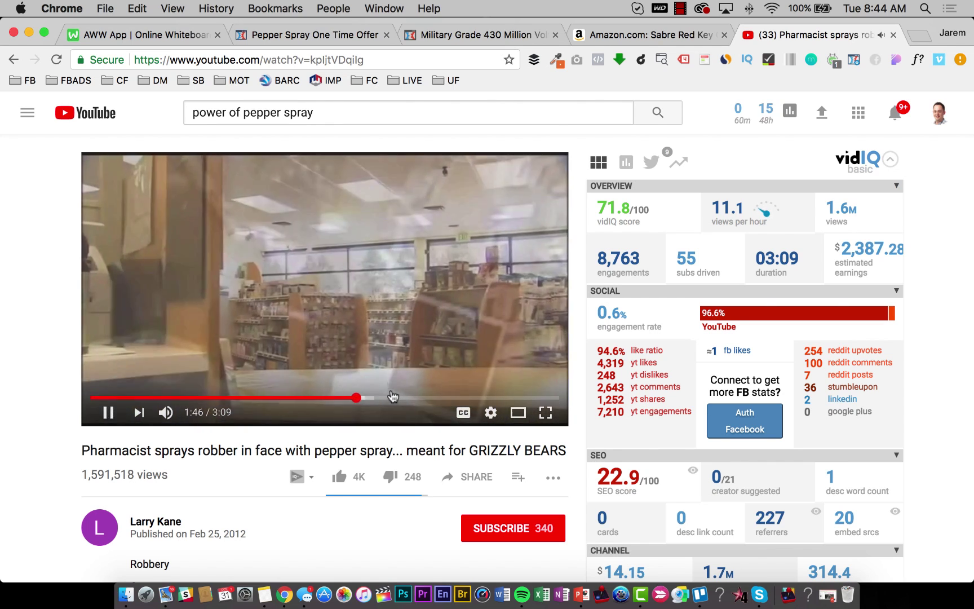
{"action": "left_click", "coordinate": [396, 398]}
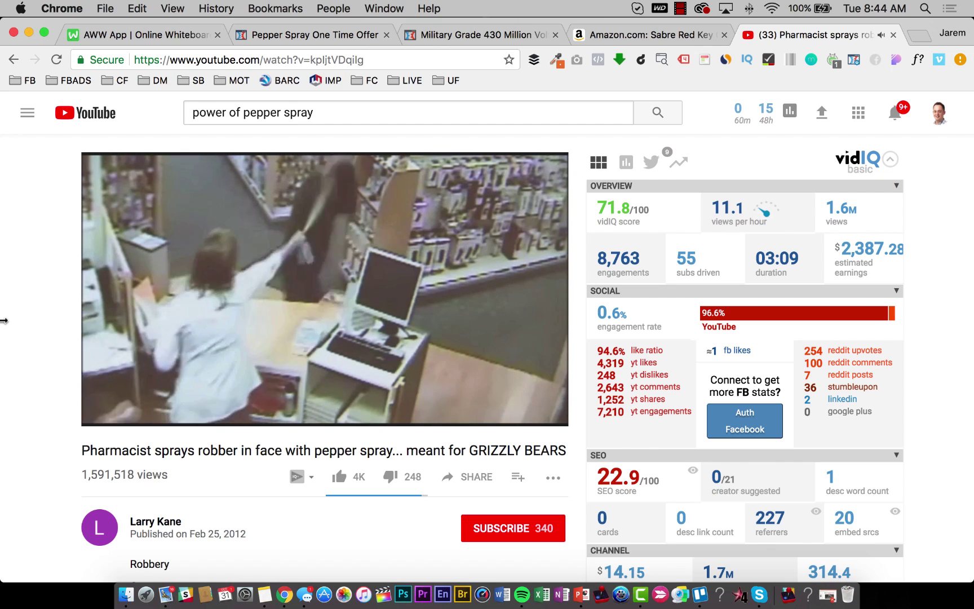
{"action": "left_click", "coordinate": [246, 204]}
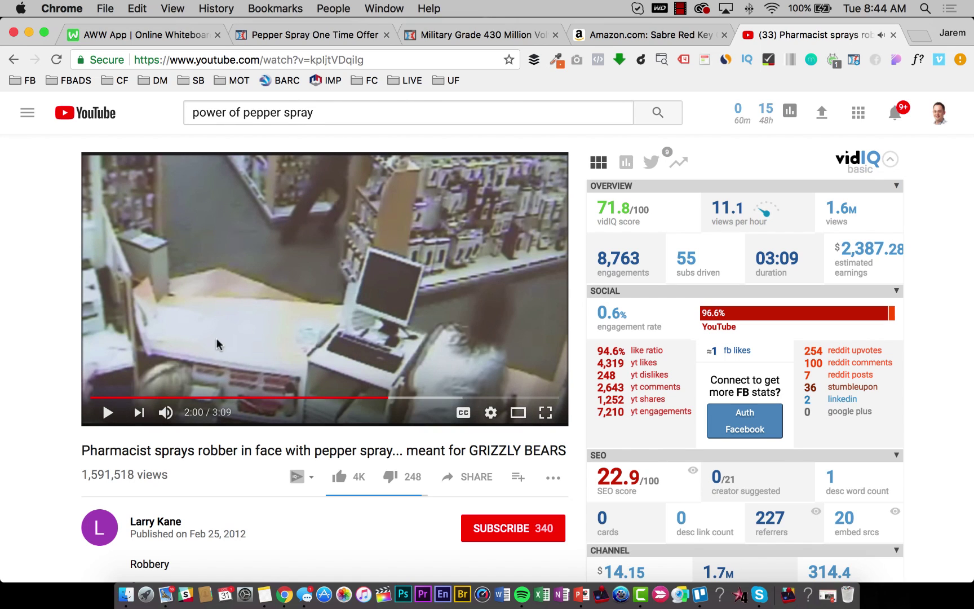
{"action": "left_click", "coordinate": [374, 399]}
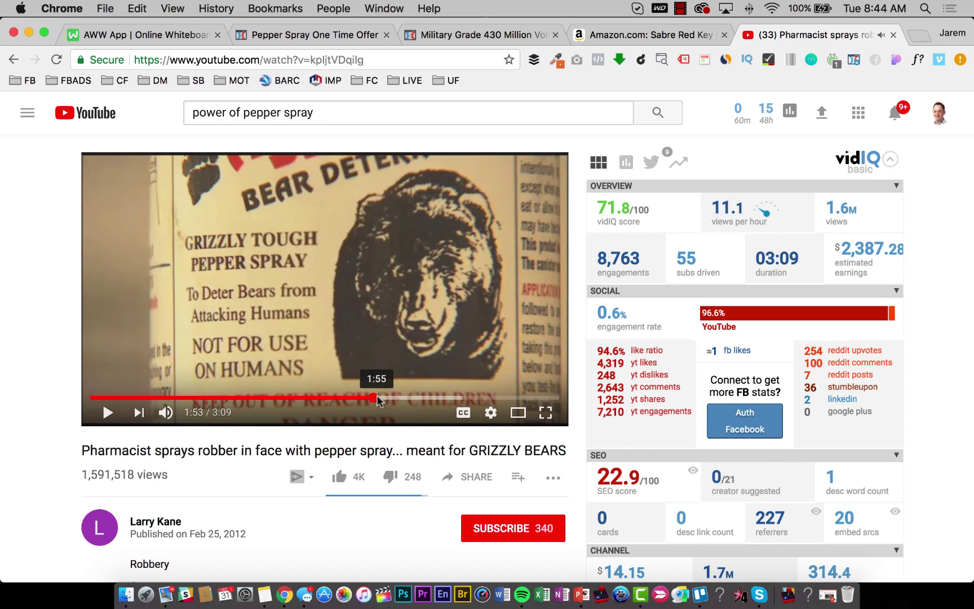
{"action": "left_click", "coordinate": [381, 399]}
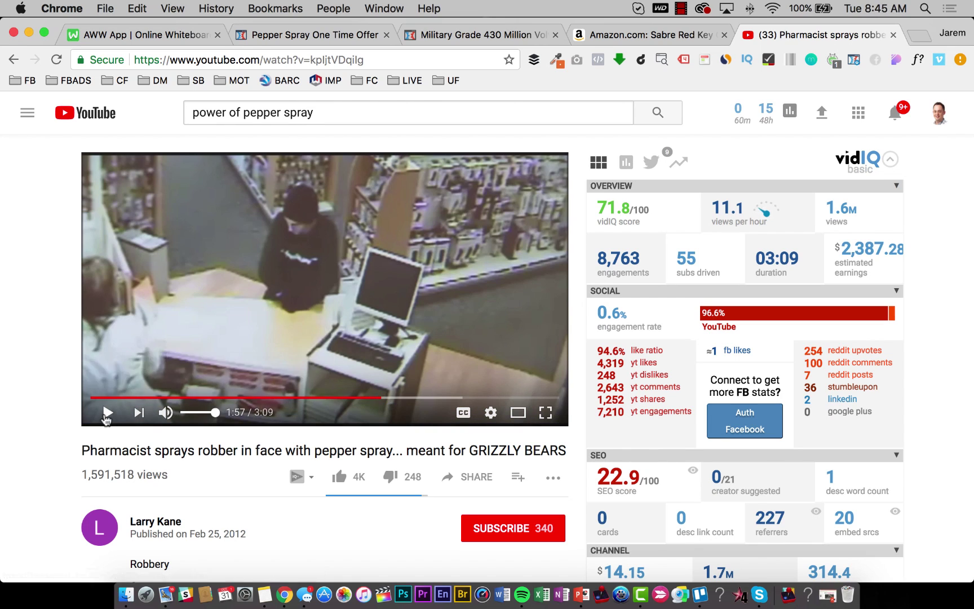
{"action": "left_click", "coordinate": [108, 413]}
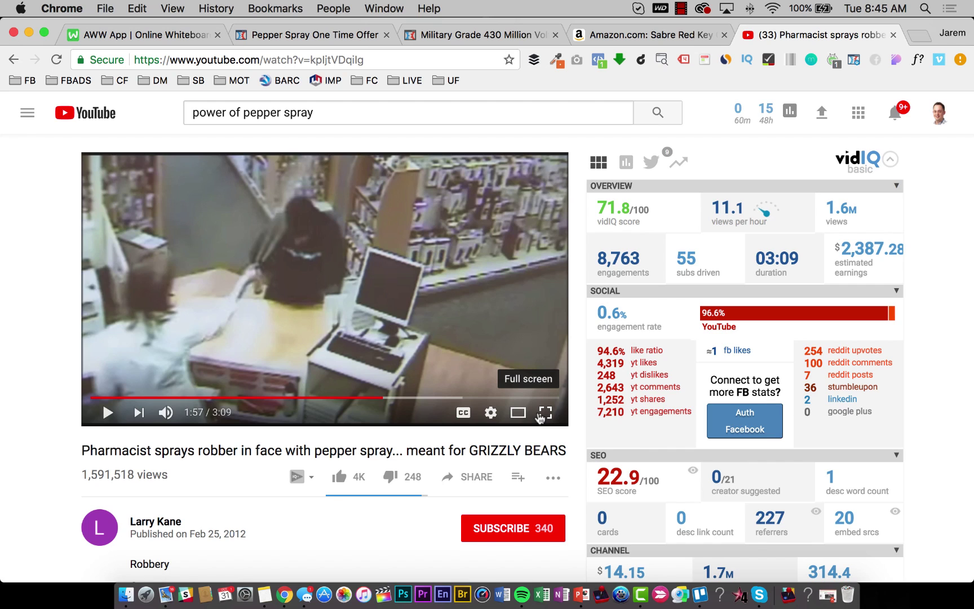
Screenshot the video player area around 1:50 and select the video's web address.
{"action": "left_click", "coordinate": [544, 413]}
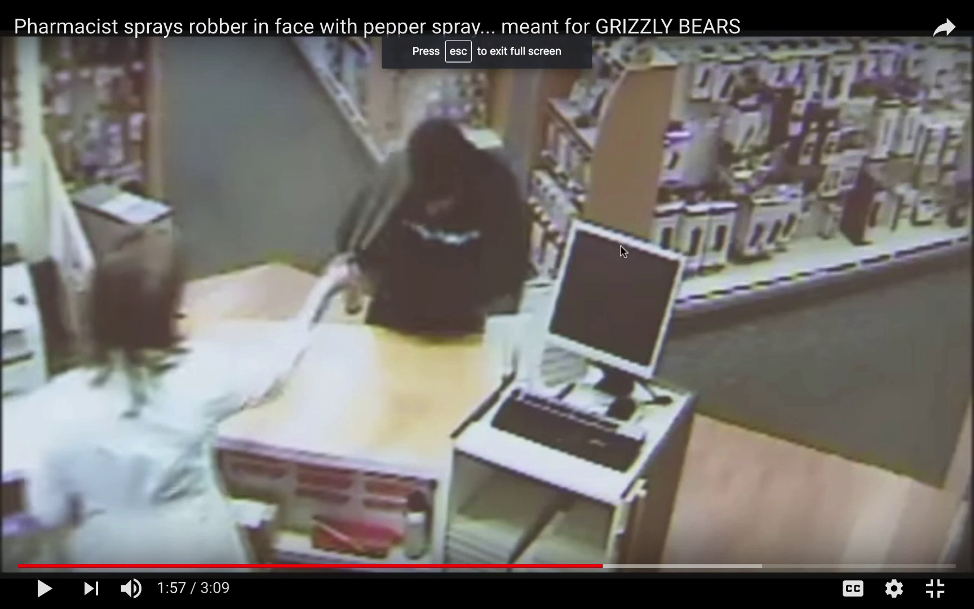
{"action": "key", "text": "super+shift+4"}
{"action": "key", "text": "Escape"}
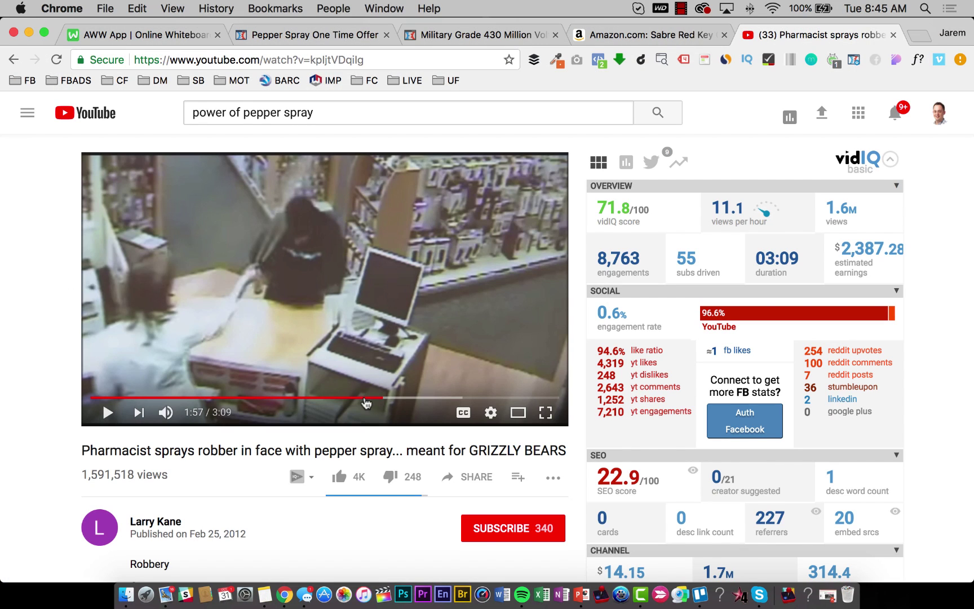
{"action": "left_click", "coordinate": [365, 399]}
{"action": "left_click", "coordinate": [119, 415]}
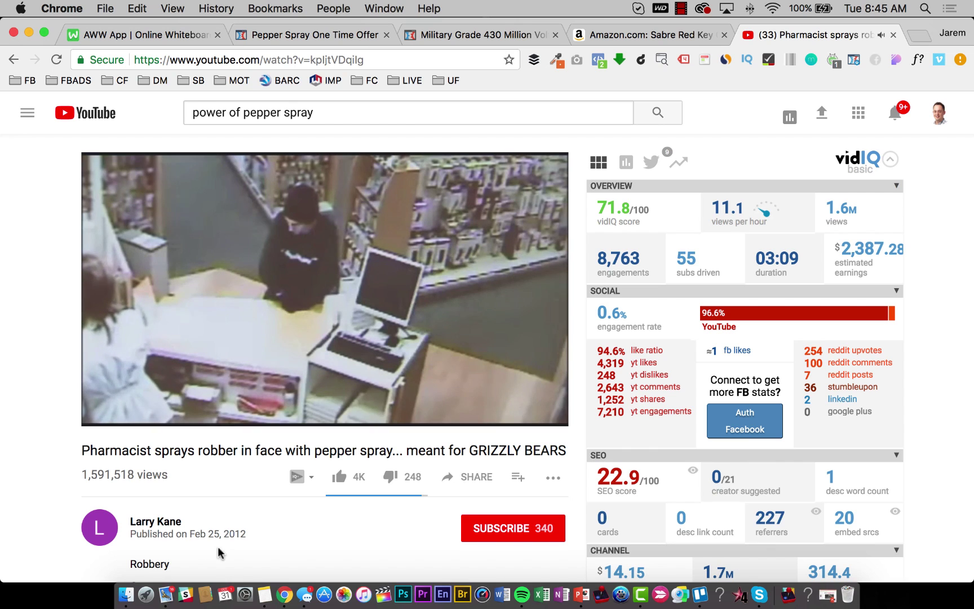
{"action": "key", "text": "super+shift+4"}
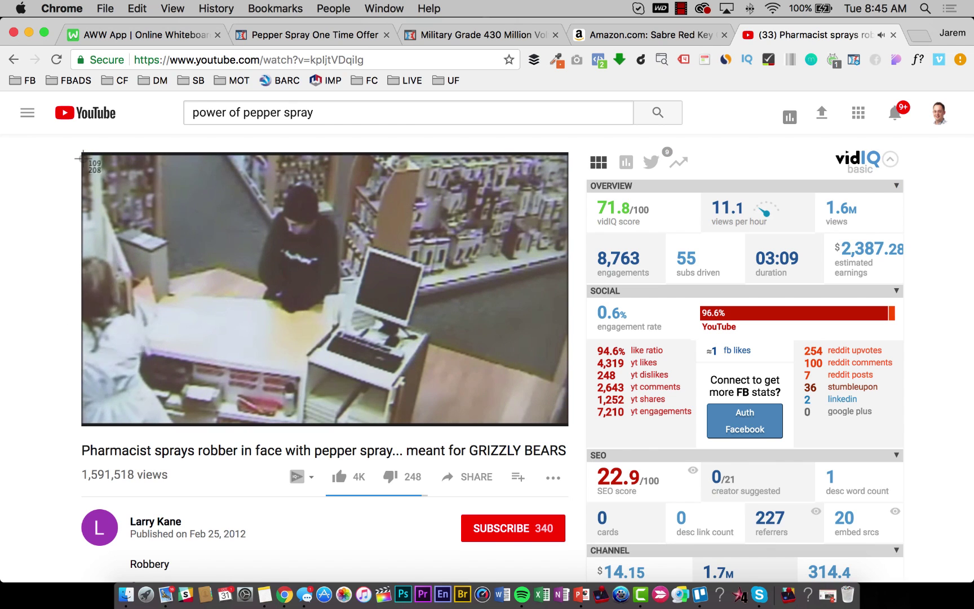
{"action": "left_click_drag", "start_coordinate": [83, 159], "coordinate": [444, 358]}
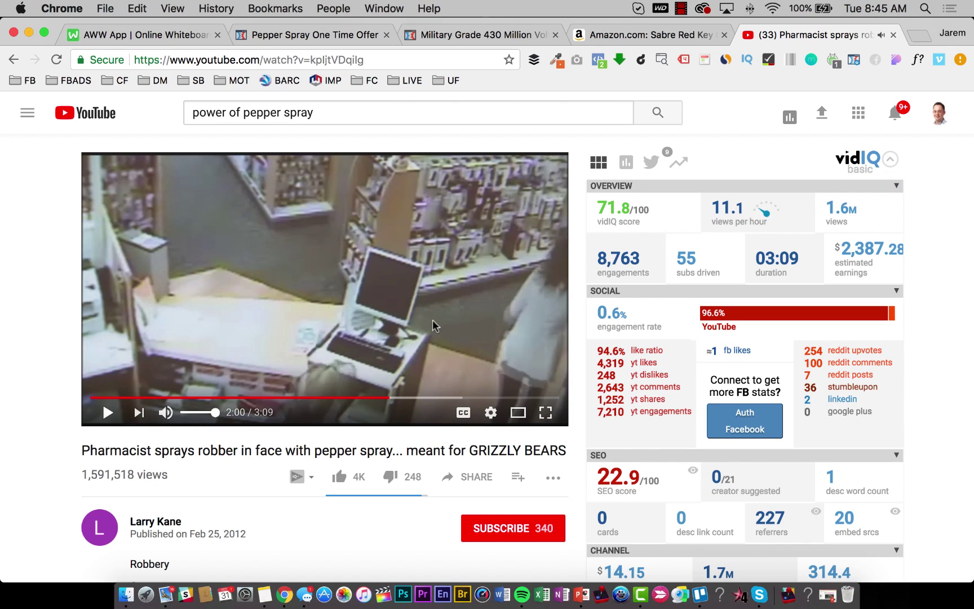
{"action": "left_click", "coordinate": [206, 60]}
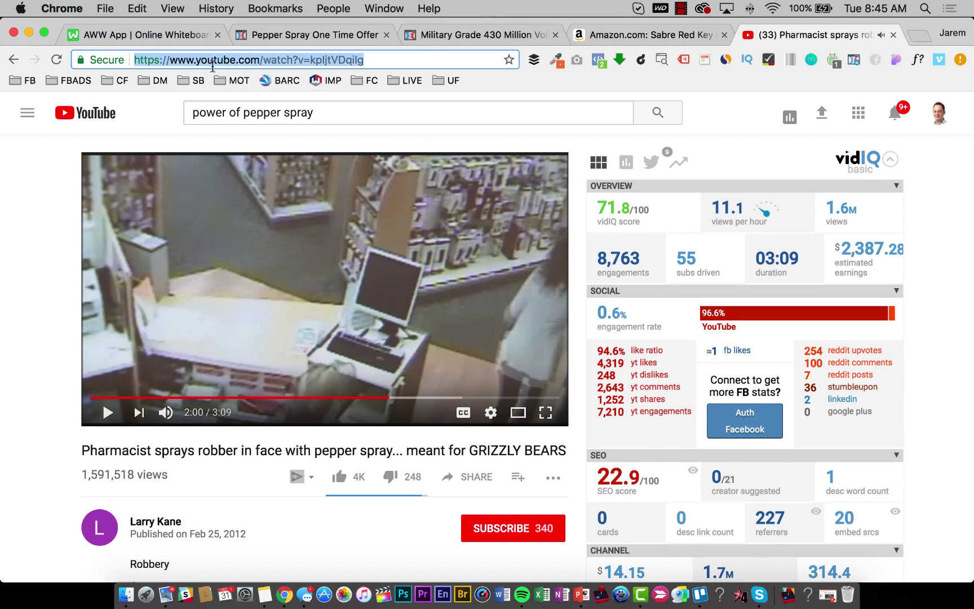
Set the sales video source to YouTube with the copied pepper-spray video URL.
{"action": "left_click", "coordinate": [269, 35]}
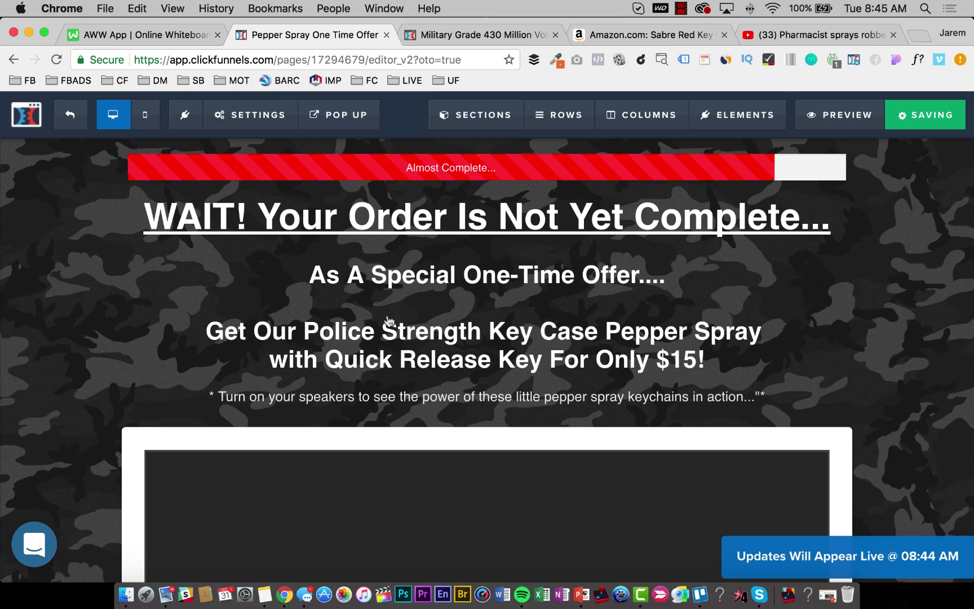
{"action": "scroll", "coordinate": [441, 406], "scroll_direction": "down", "scroll_amount": 3}
{"action": "left_click", "coordinate": [494, 403]}
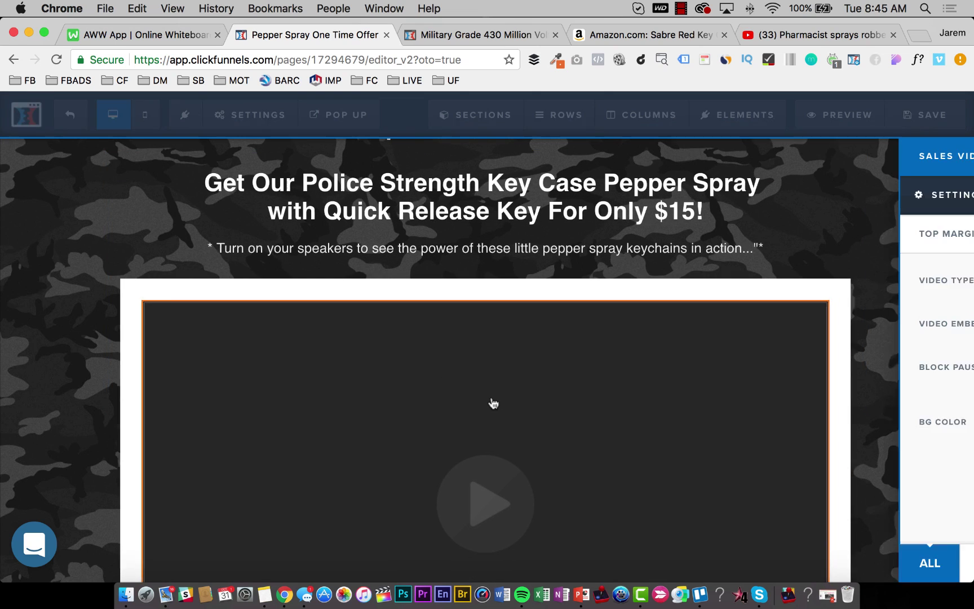
{"action": "left_click", "coordinate": [881, 282]}
{"action": "key", "text": "Escape"}
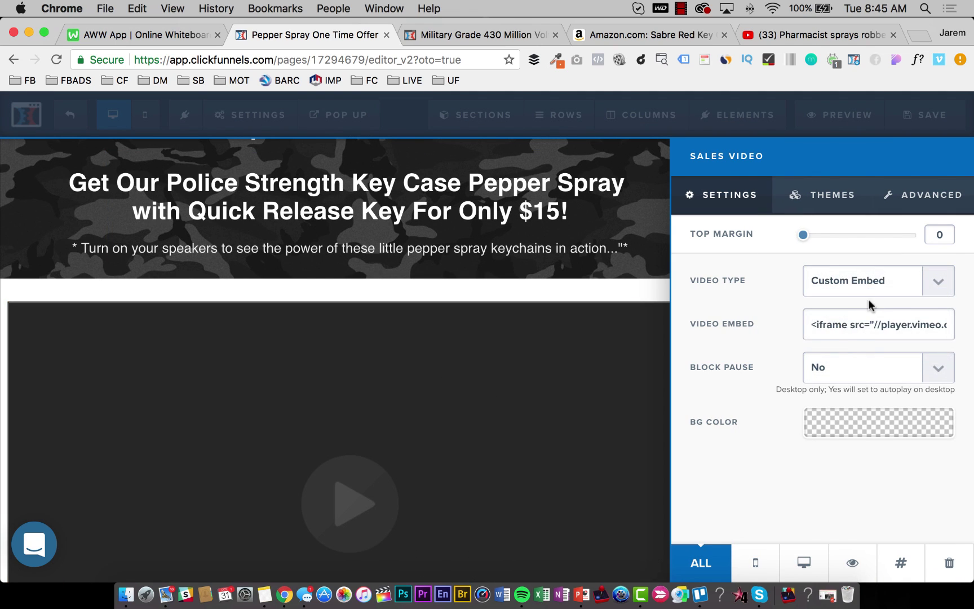
{"action": "left_click", "coordinate": [866, 309]}
{"action": "key", "text": "super+v"}
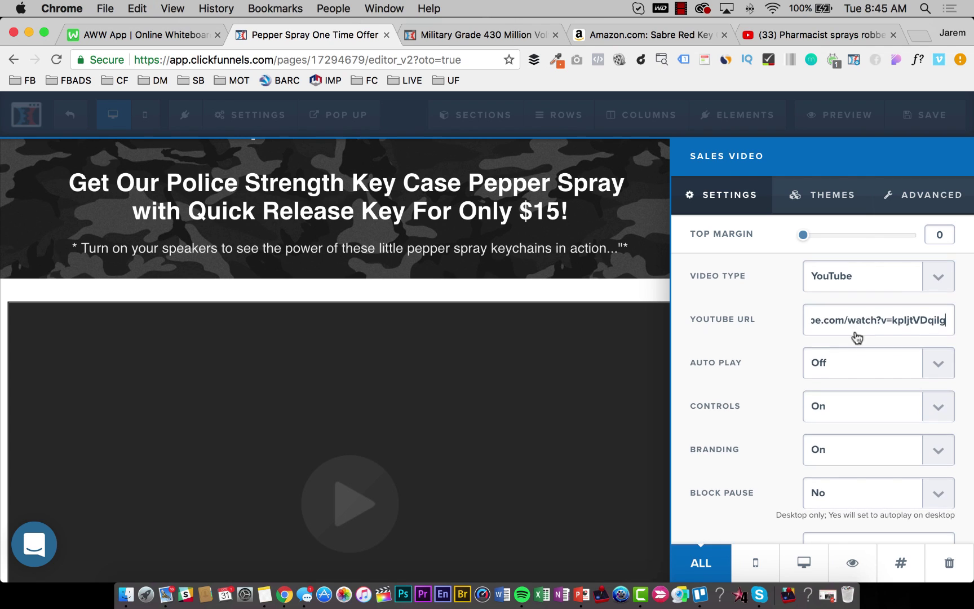
{"action": "scroll", "coordinate": [805, 376], "scroll_direction": "down", "scroll_amount": 3}
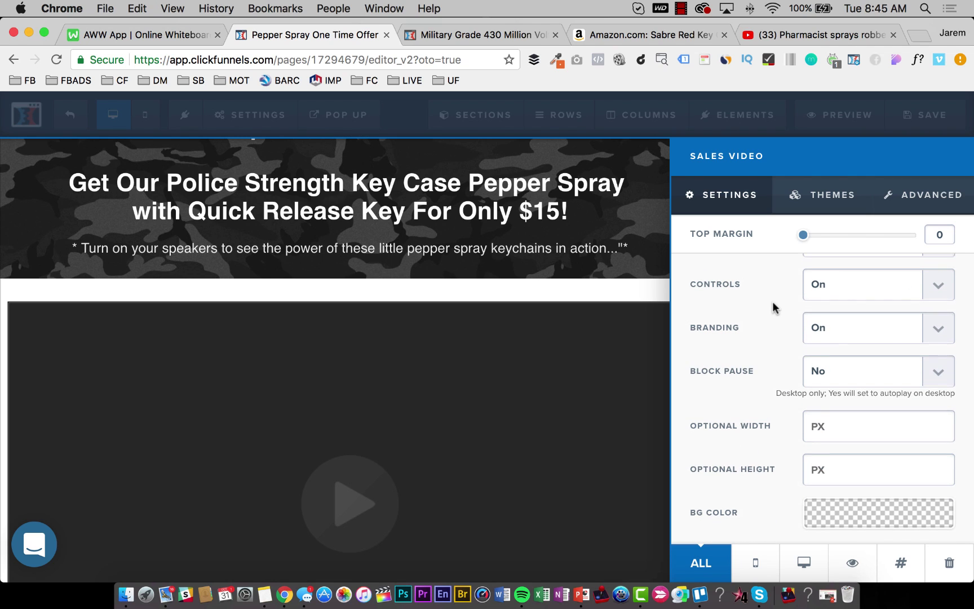
{"action": "left_click", "coordinate": [405, 381]}
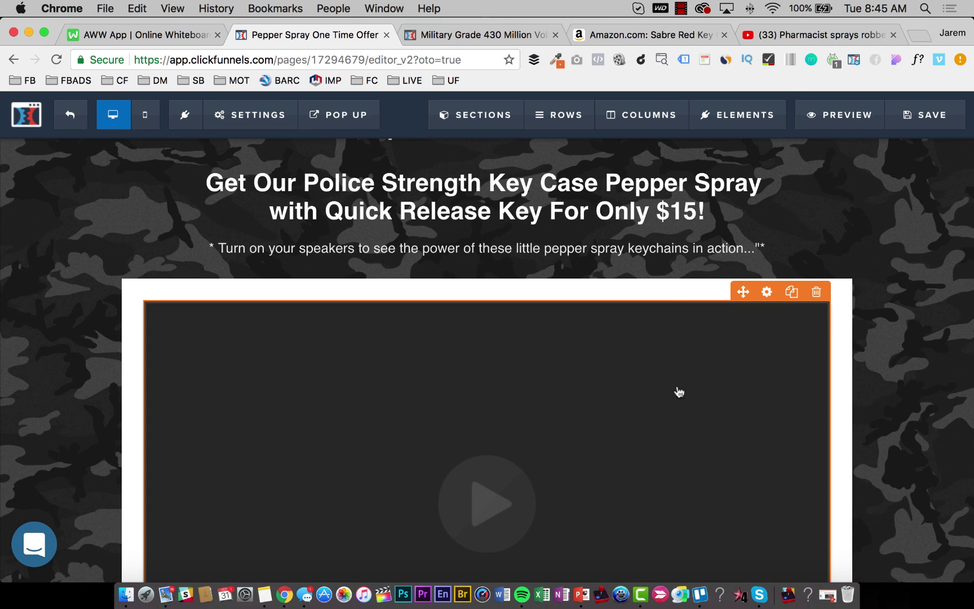
Add a Watch Video popup element beneath the sales video.
{"action": "scroll", "coordinate": [561, 441], "scroll_direction": "down", "scroll_amount": 3}
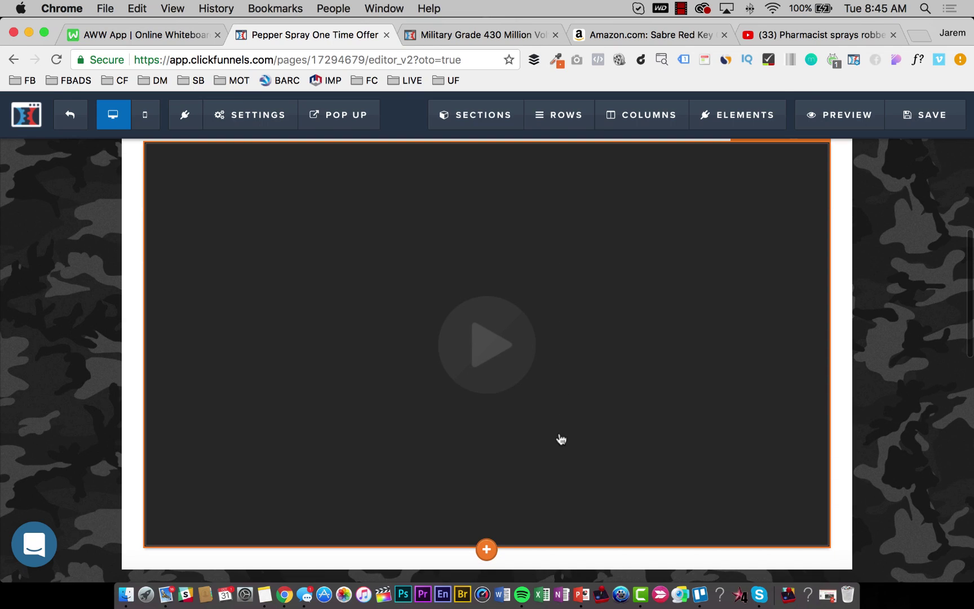
{"action": "left_click", "coordinate": [486, 550]}
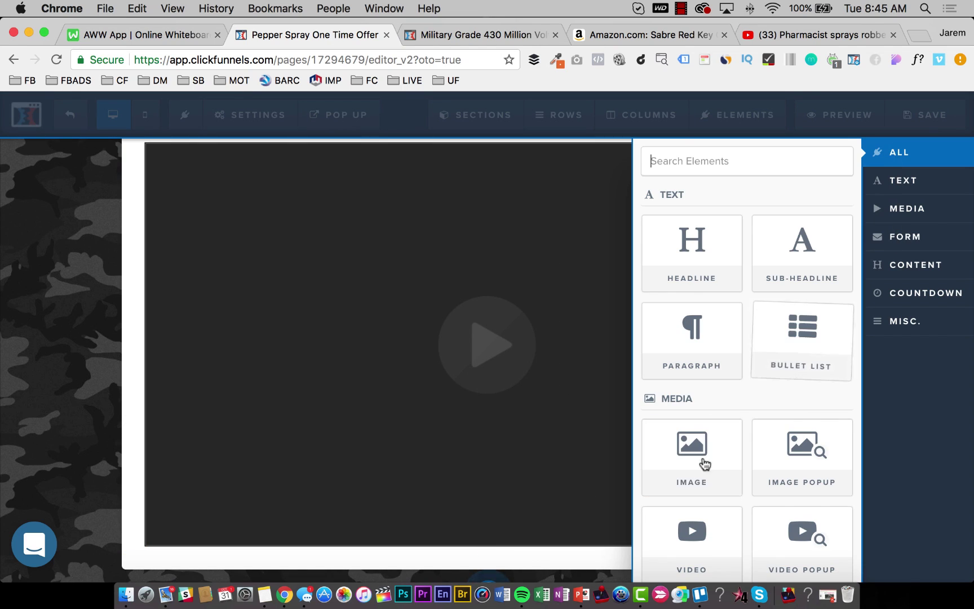
{"action": "scroll", "coordinate": [703, 464], "scroll_direction": "down", "scroll_amount": 2}
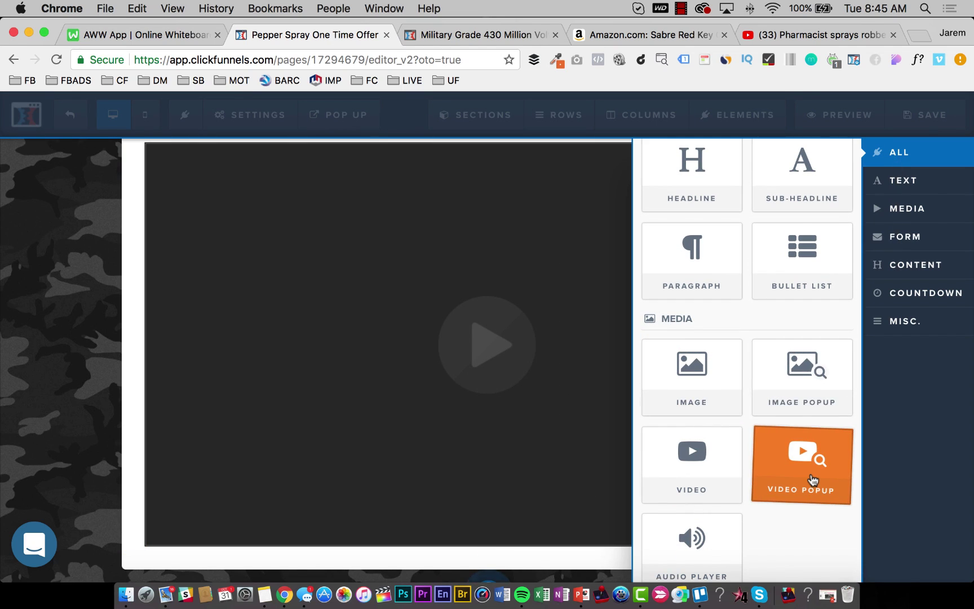
{"action": "left_click", "coordinate": [812, 481]}
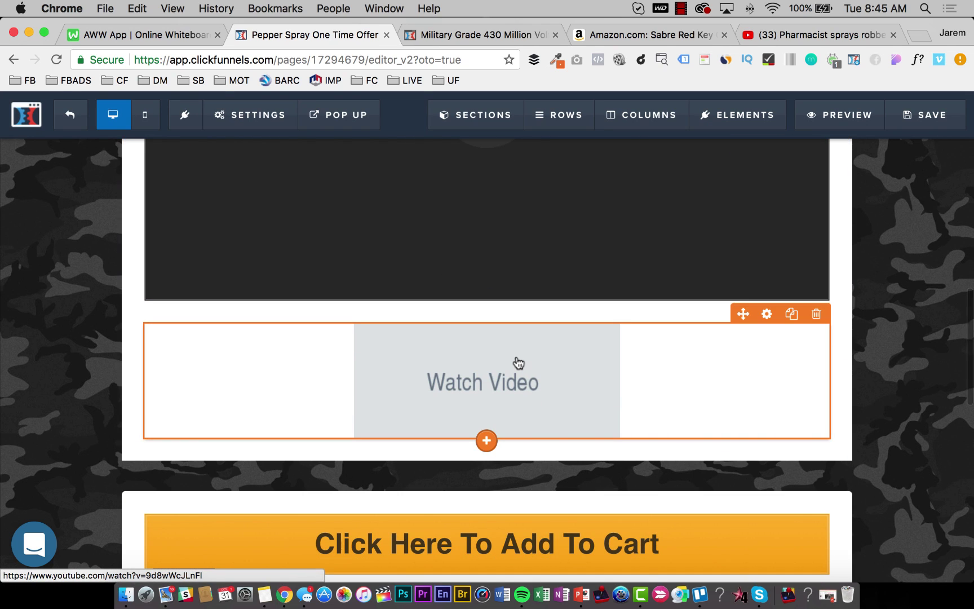
{"action": "left_click", "coordinate": [523, 380]}
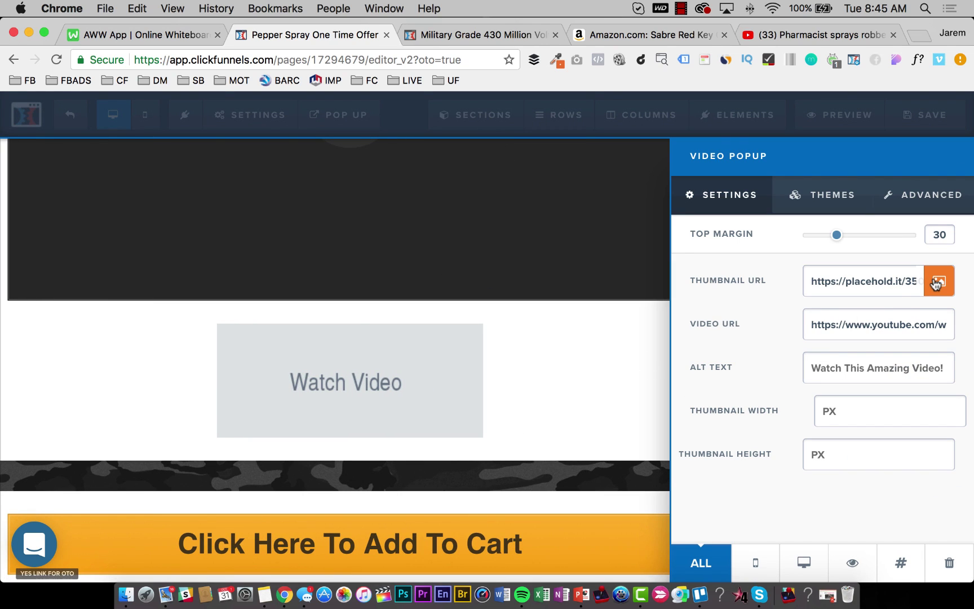
Upload the Desktop screenshot 'Screen Shot 2017-10-28 at 7.53.45 AM' as the popup's thumbnail image.
{"action": "left_click", "coordinate": [936, 283]}
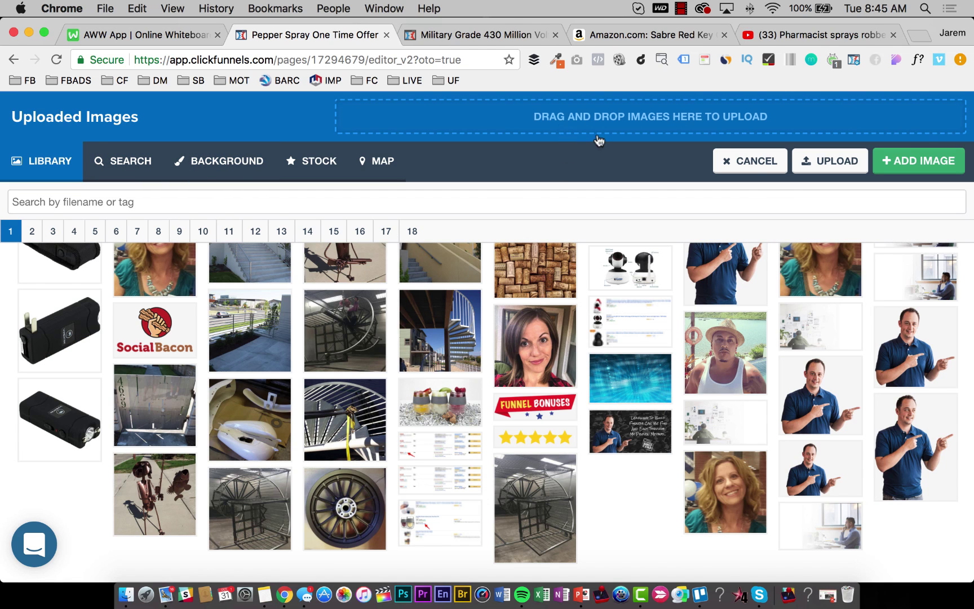
{"action": "left_click", "coordinate": [599, 141]}
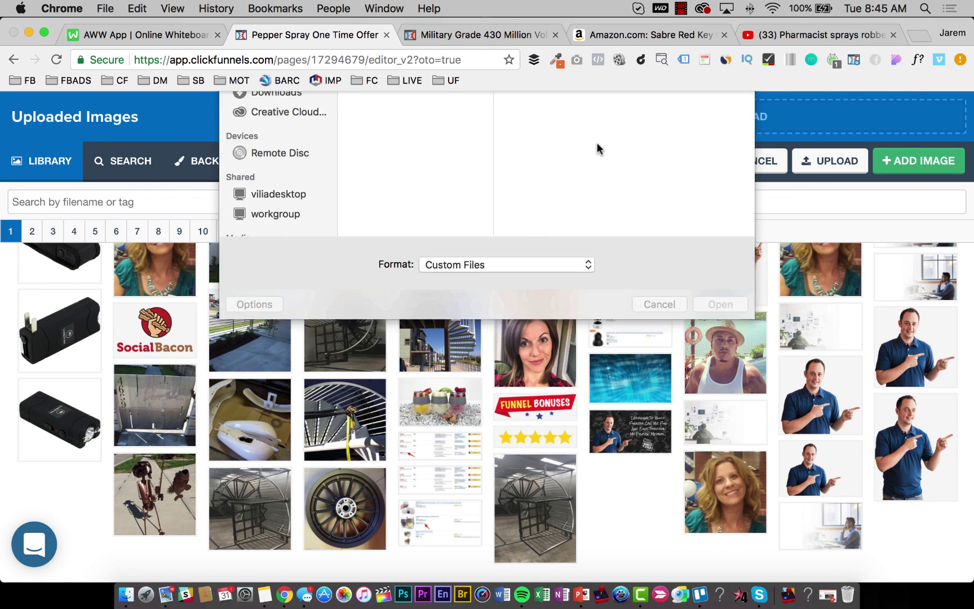
{"action": "scroll", "coordinate": [399, 265], "scroll_direction": "down", "scroll_amount": 5}
{"action": "scroll", "coordinate": [398, 265], "scroll_direction": "down", "scroll_amount": 15}
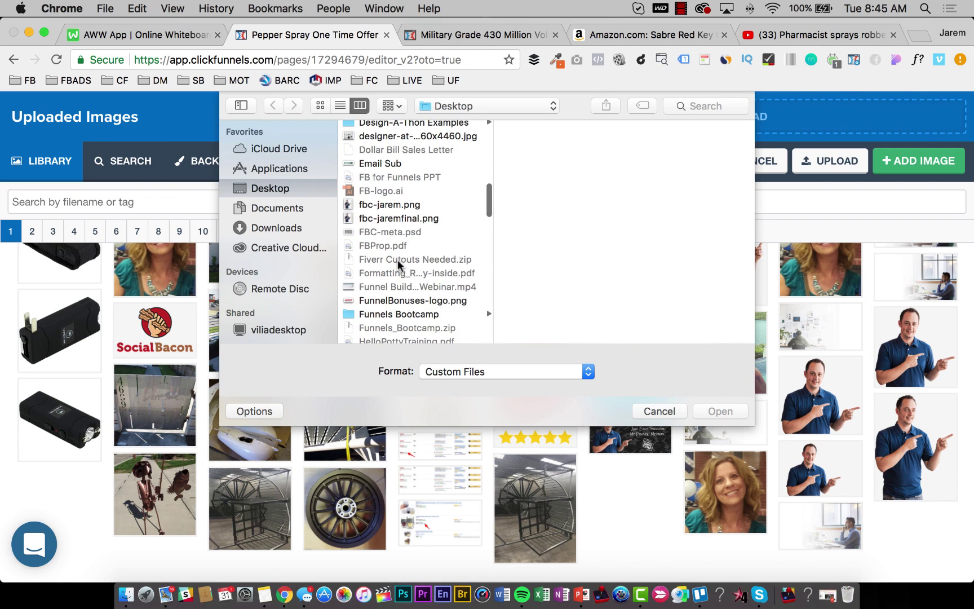
{"action": "scroll", "coordinate": [398, 264], "scroll_direction": "down", "scroll_amount": 8}
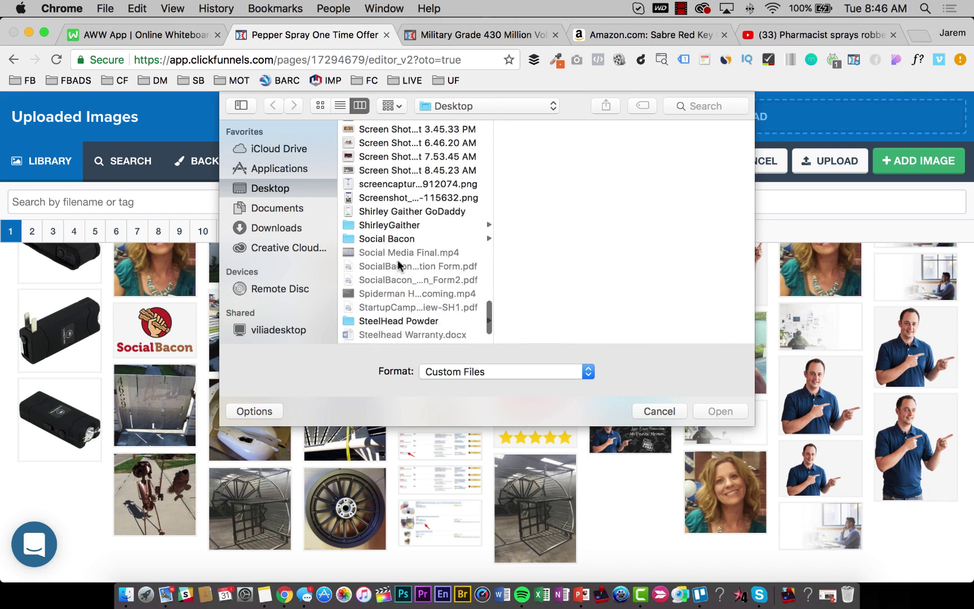
{"action": "scroll", "coordinate": [389, 225], "scroll_direction": "up", "scroll_amount": 3}
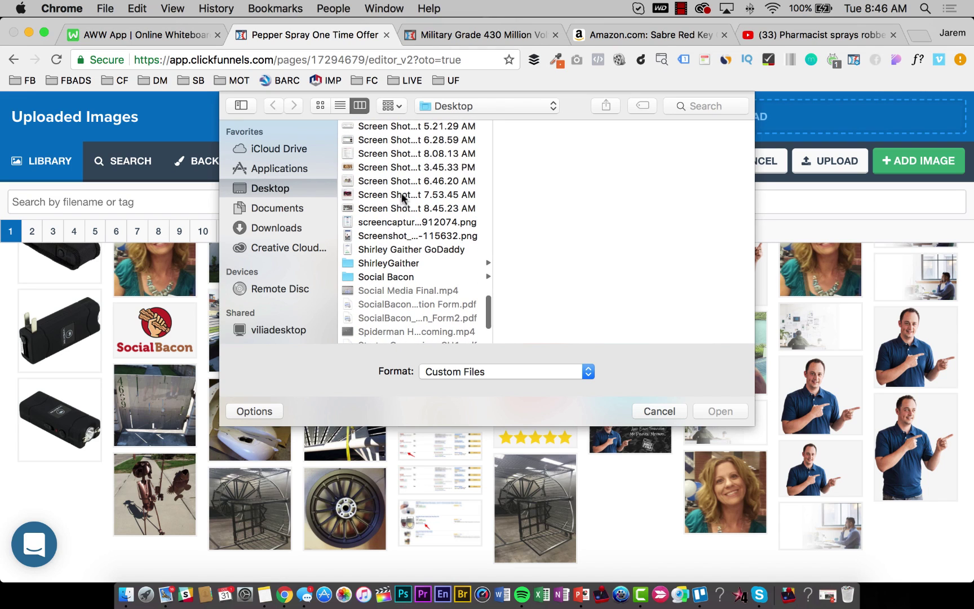
{"action": "left_click", "coordinate": [397, 168]}
{"action": "key", "text": "Down"}
{"action": "key", "text": "Down"}
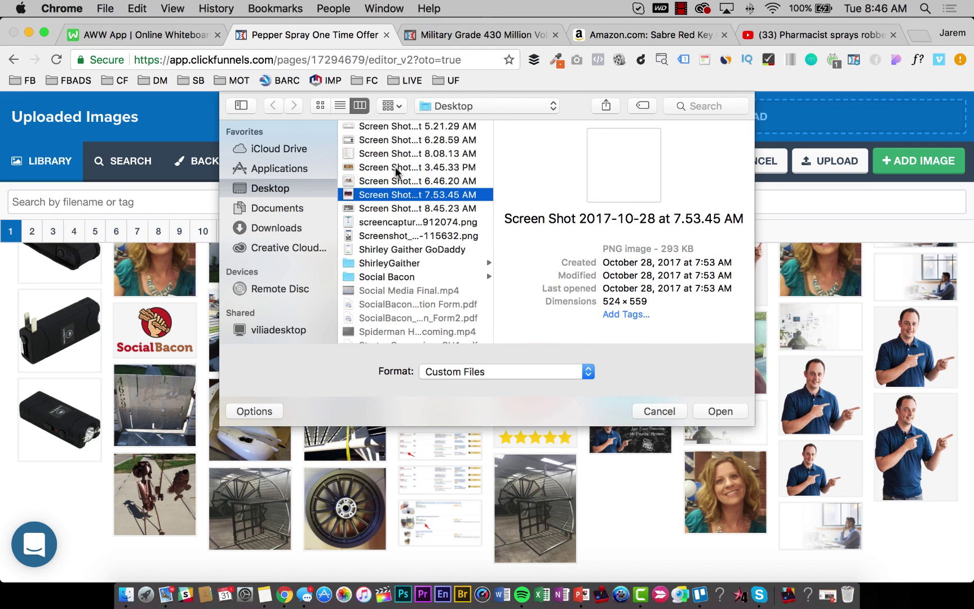
{"action": "key", "text": "Down"}
{"action": "key", "text": "Return"}
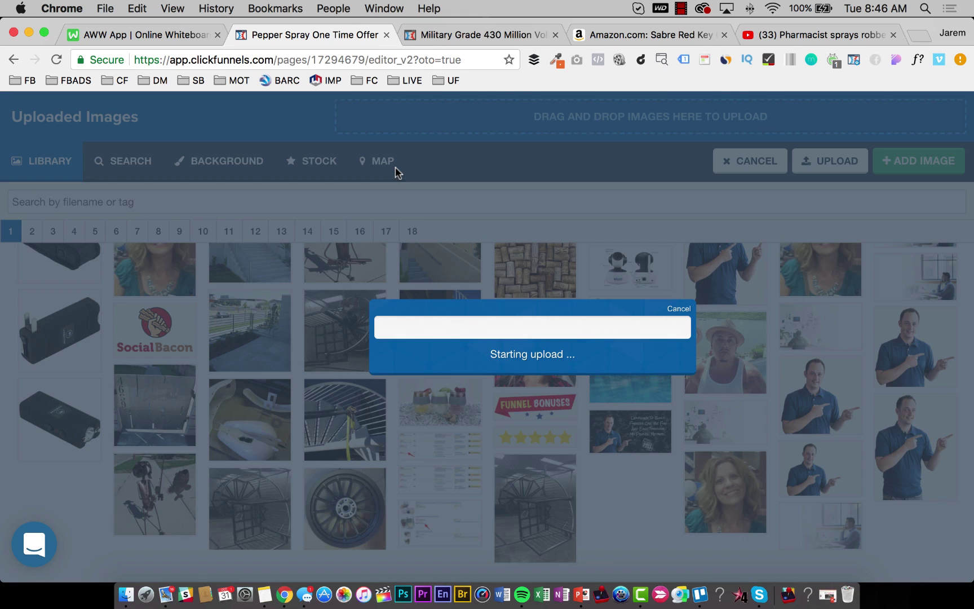
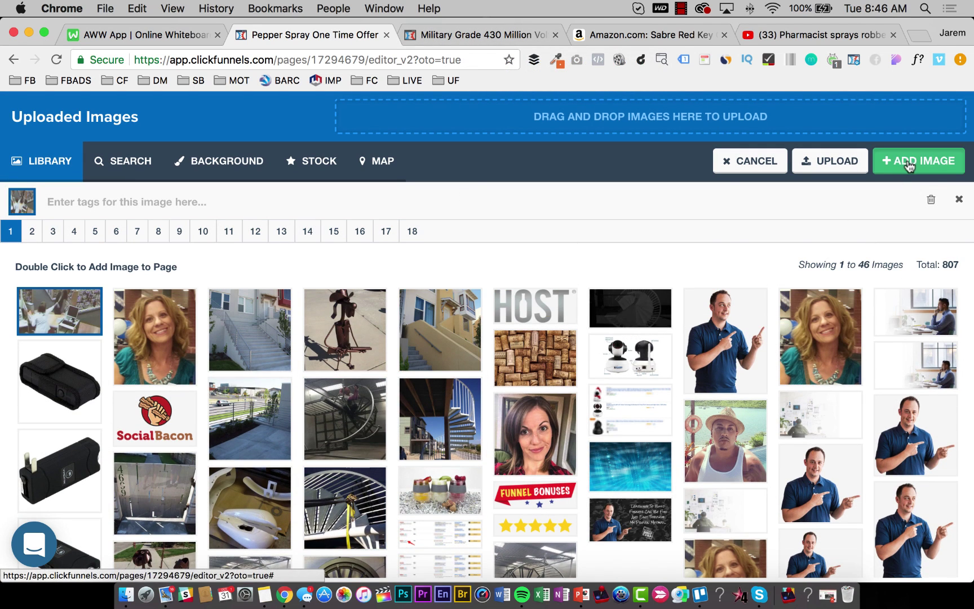
Use the pharmacy surveillance still as the video popup's thumbnail and close its settings panel.
{"action": "left_click", "coordinate": [909, 166]}
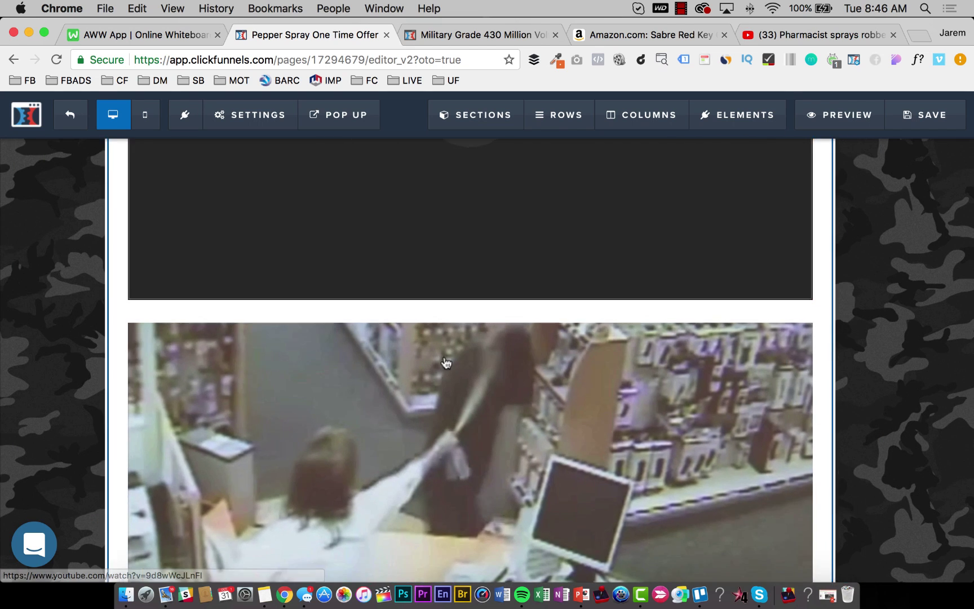
{"action": "scroll", "coordinate": [448, 315], "scroll_direction": "down", "scroll_amount": 5}
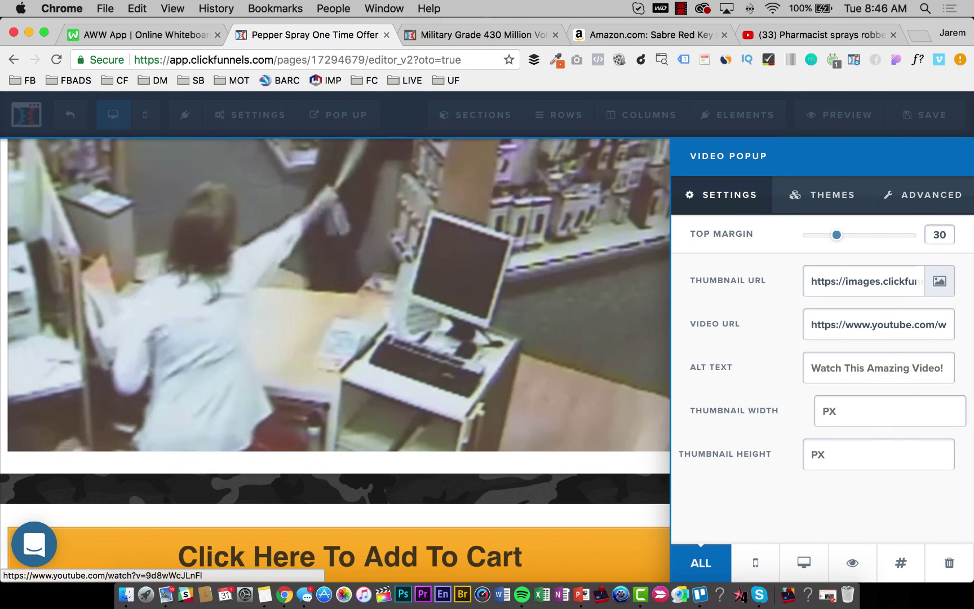
{"action": "left_click", "coordinate": [576, 473]}
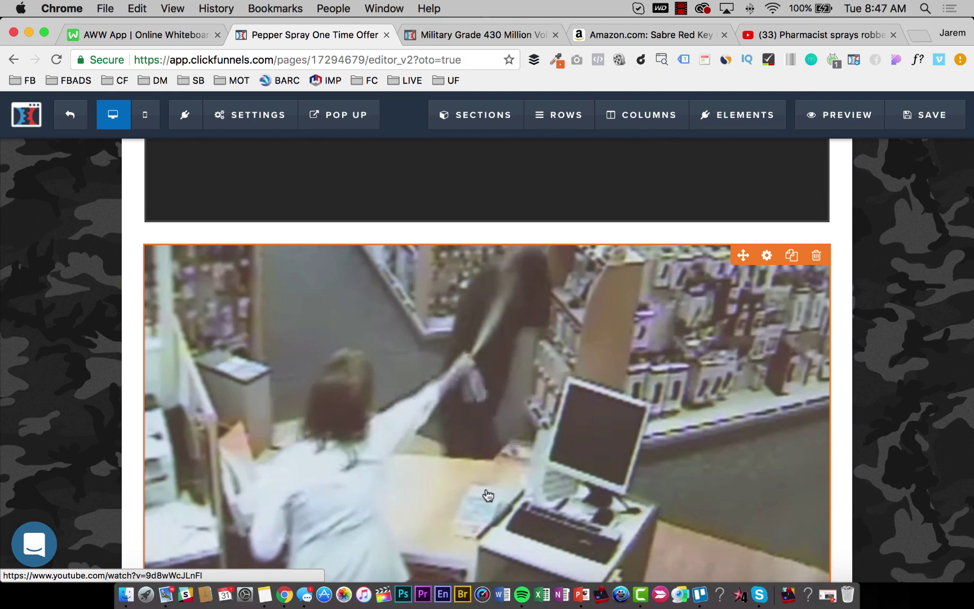
{"action": "scroll", "coordinate": [526, 418], "scroll_direction": "down", "scroll_amount": 5}
{"action": "scroll", "coordinate": [462, 448], "scroll_direction": "up", "scroll_amount": 3}
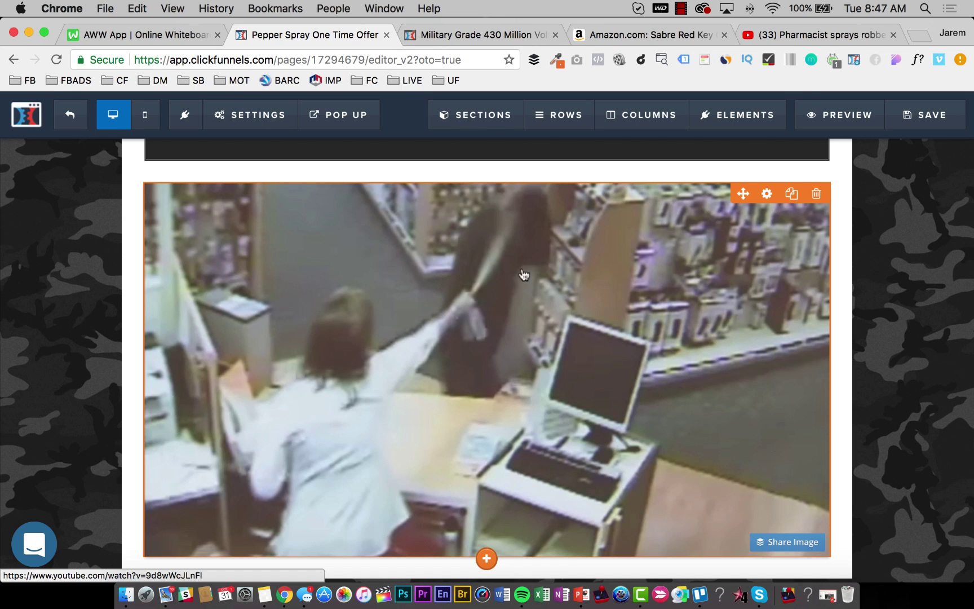
Set the video popup's alt text to 'Check Out How This Lady Protected Herself With Pepper Spray' and save.
{"action": "left_click", "coordinate": [496, 342]}
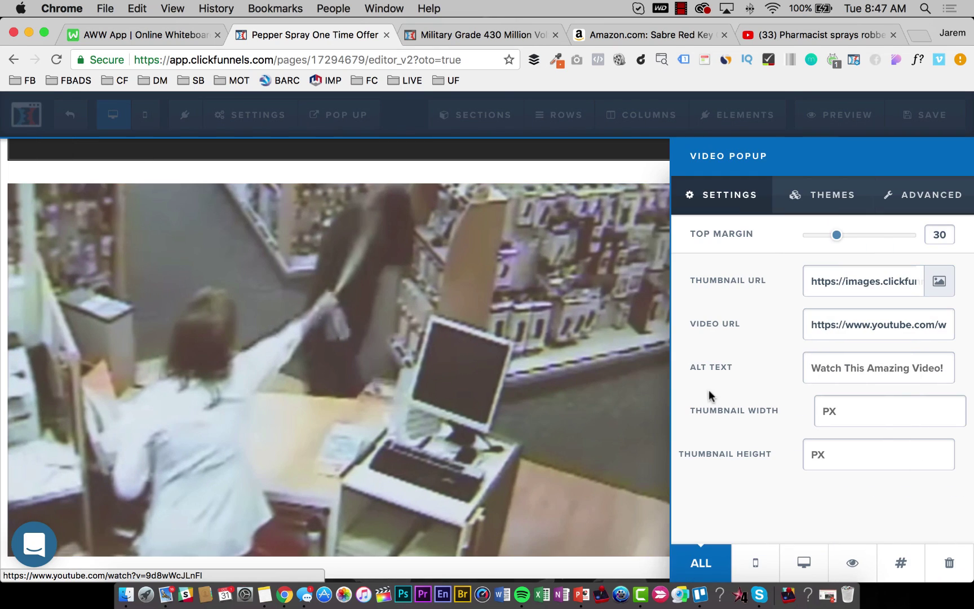
{"action": "triple_click", "coordinate": [844, 321]}
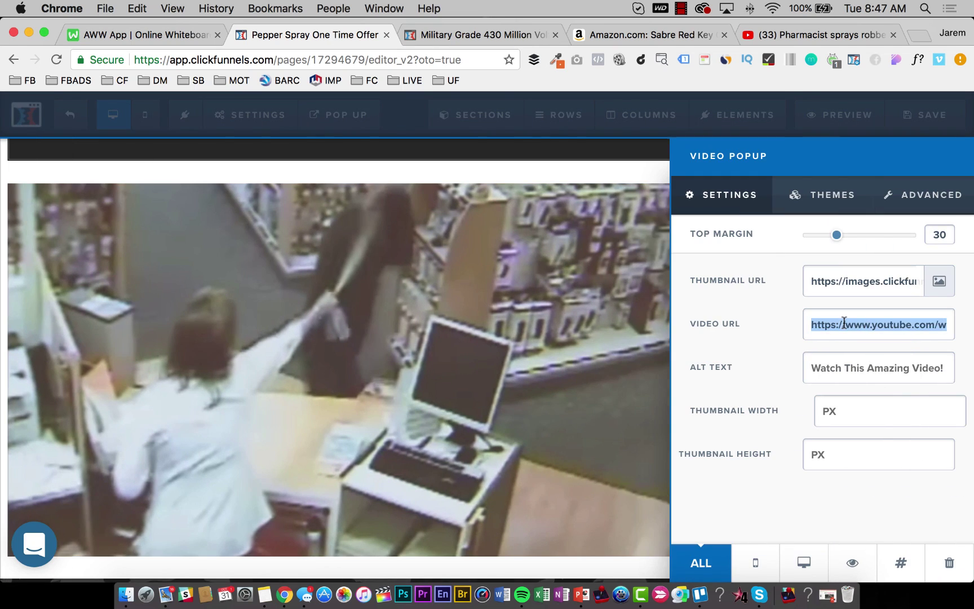
{"action": "left_click", "coordinate": [866, 365]}
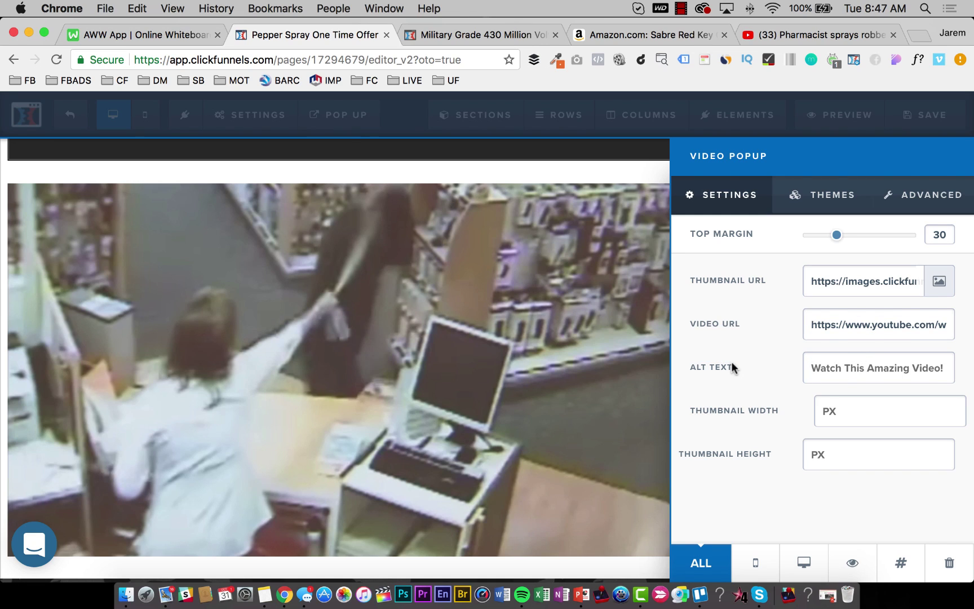
{"action": "type", "text": "Check Out How This L"}
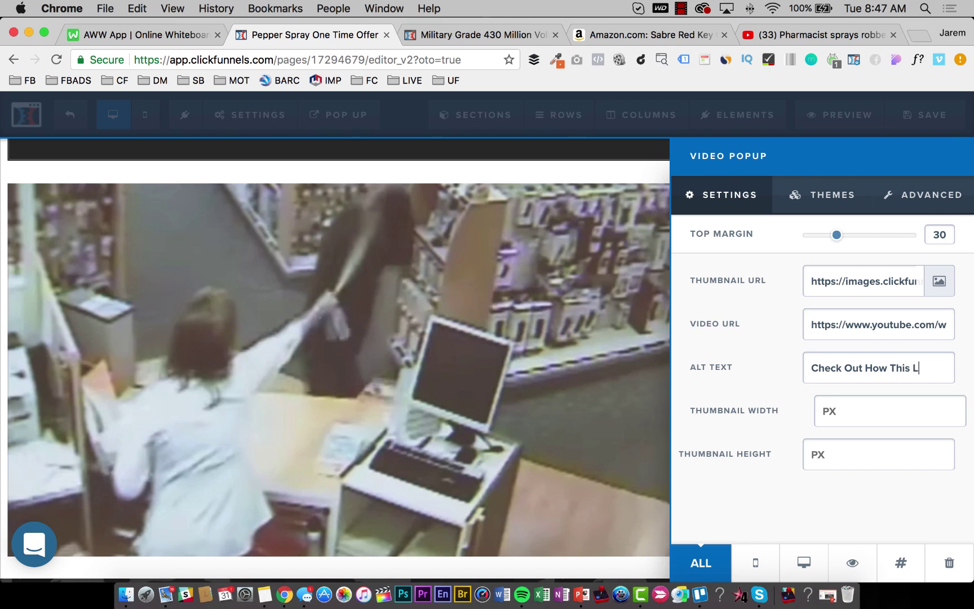
{"action": "type", "text": "ady Protec"}
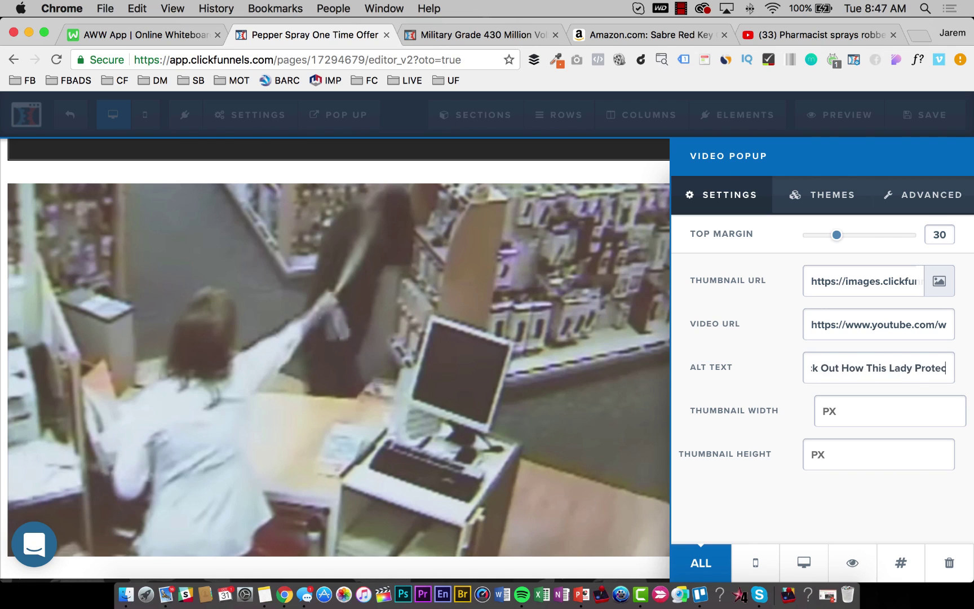
{"action": "type", "text": "ted Herself"}
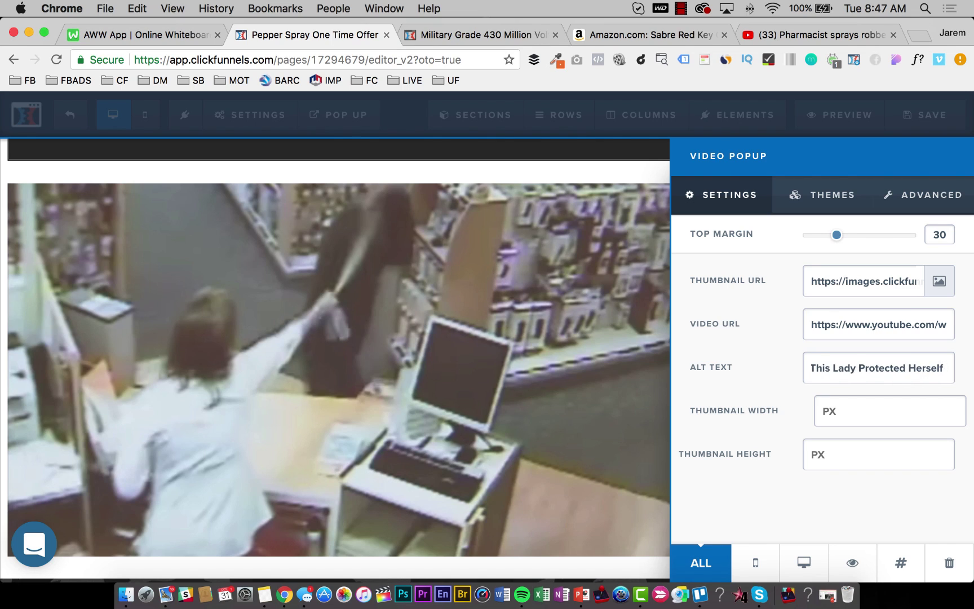
{"action": "type", "text": " With Pepper Spray"}
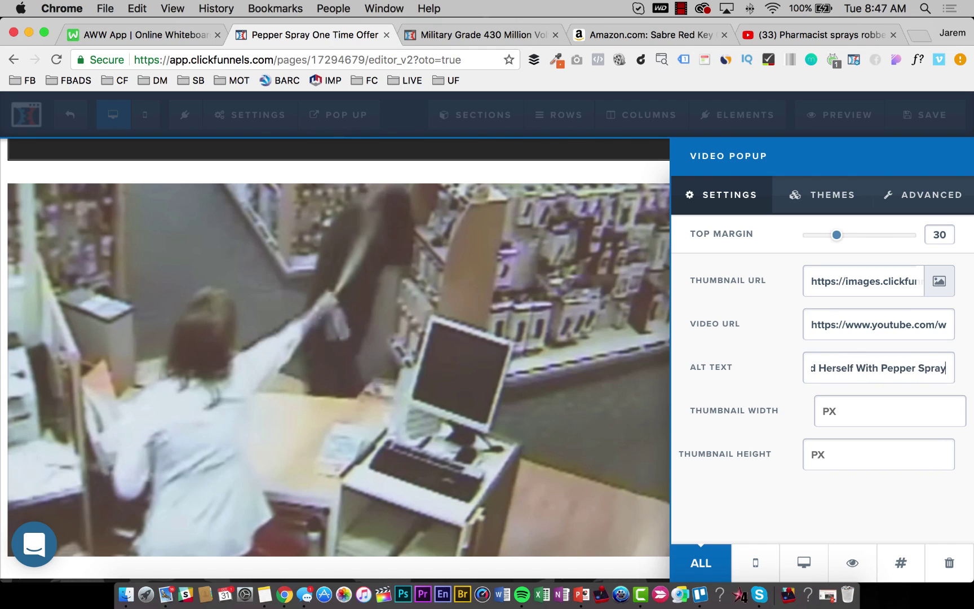
{"action": "left_click", "coordinate": [542, 307]}
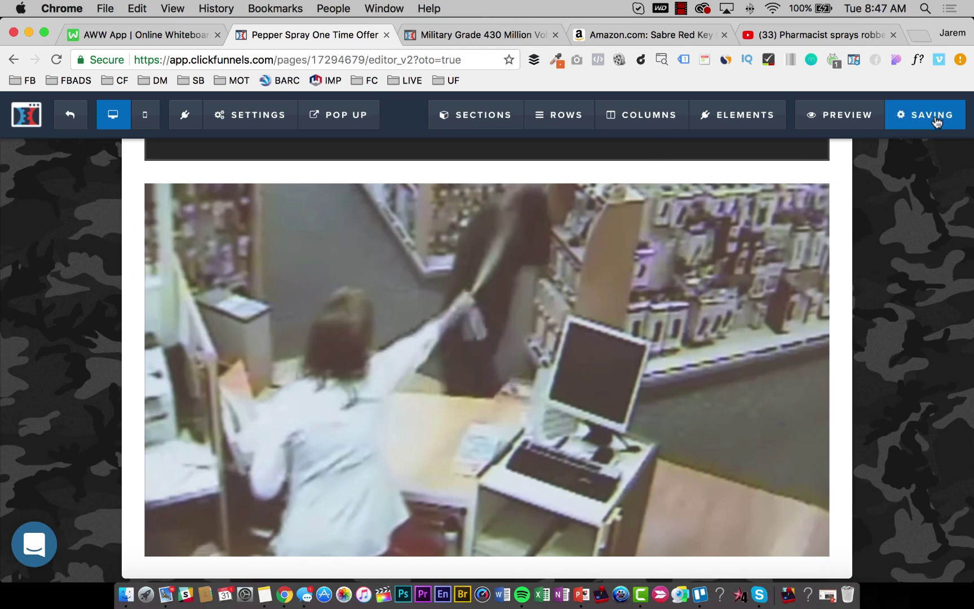
Delete the old dark video player from the page.
{"action": "scroll", "coordinate": [484, 350], "scroll_direction": "up", "scroll_amount": 10}
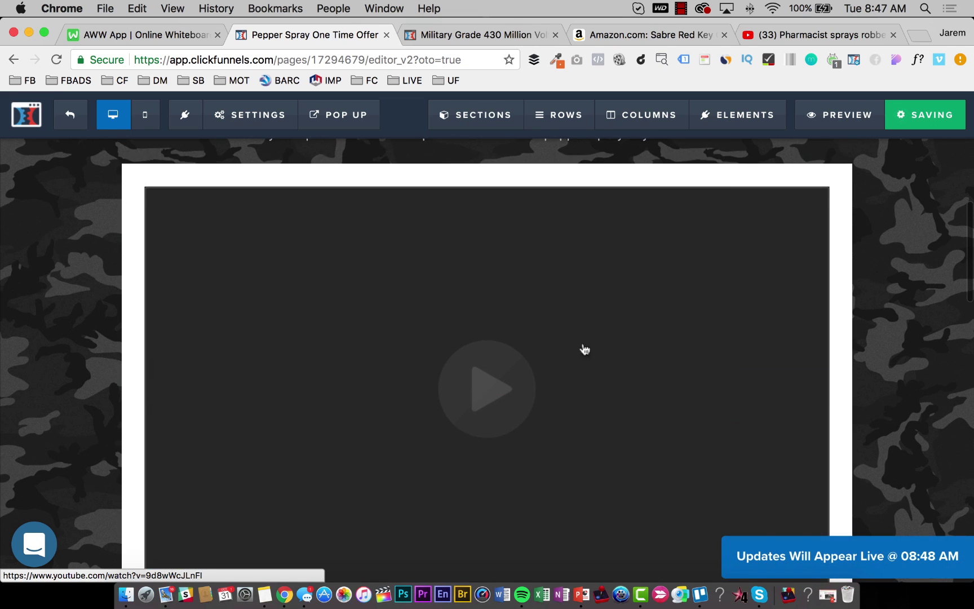
{"action": "left_click", "coordinate": [817, 175]}
{"action": "left_click", "coordinate": [633, 166]}
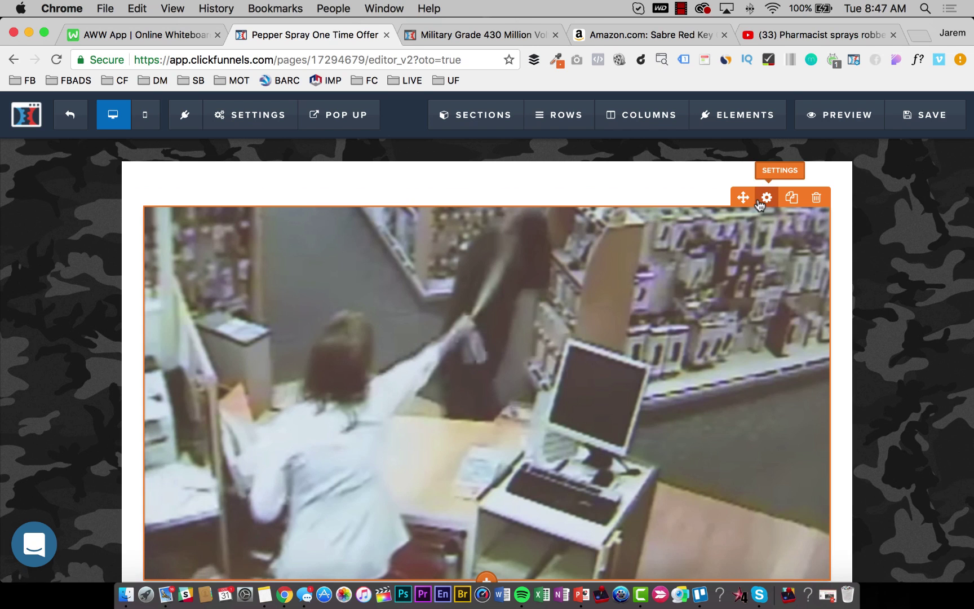
Reduce the video popup's top margin to 0.
{"action": "left_click", "coordinate": [766, 198]}
{"action": "left_click_drag", "start_coordinate": [832, 240], "coordinate": [691, 236]}
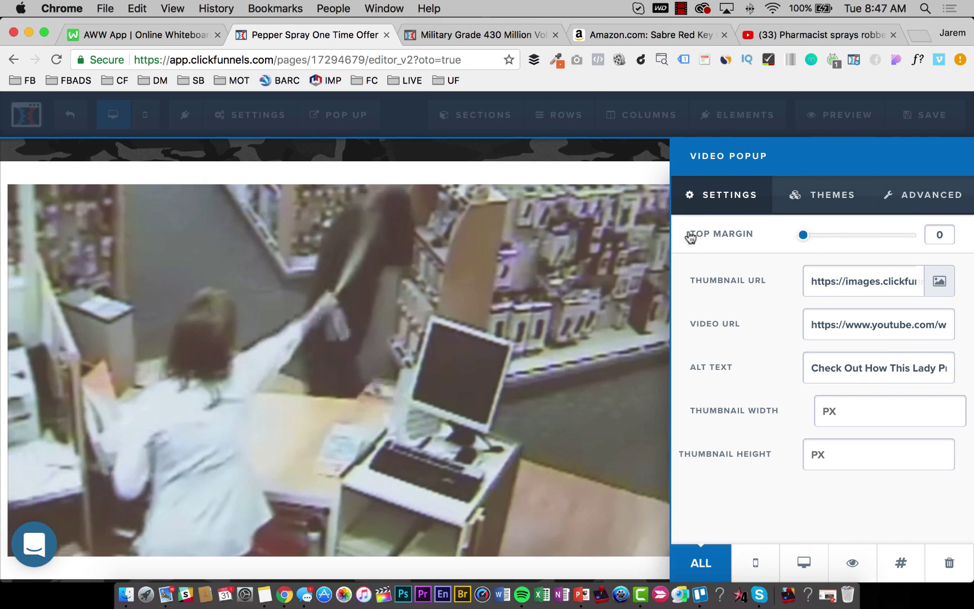
{"action": "left_click", "coordinate": [593, 240]}
{"action": "scroll", "coordinate": [790, 293], "scroll_direction": "up", "scroll_amount": 5}
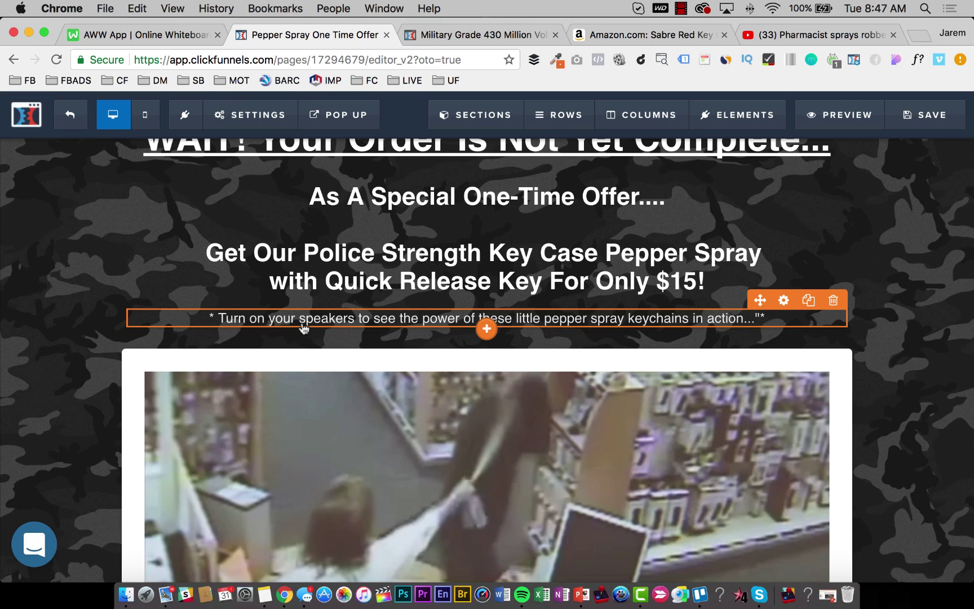
Change the subheadline ending to 'pepper spray in defending yourself from burglars and thugs...' and save.
{"action": "left_click", "coordinate": [547, 319]}
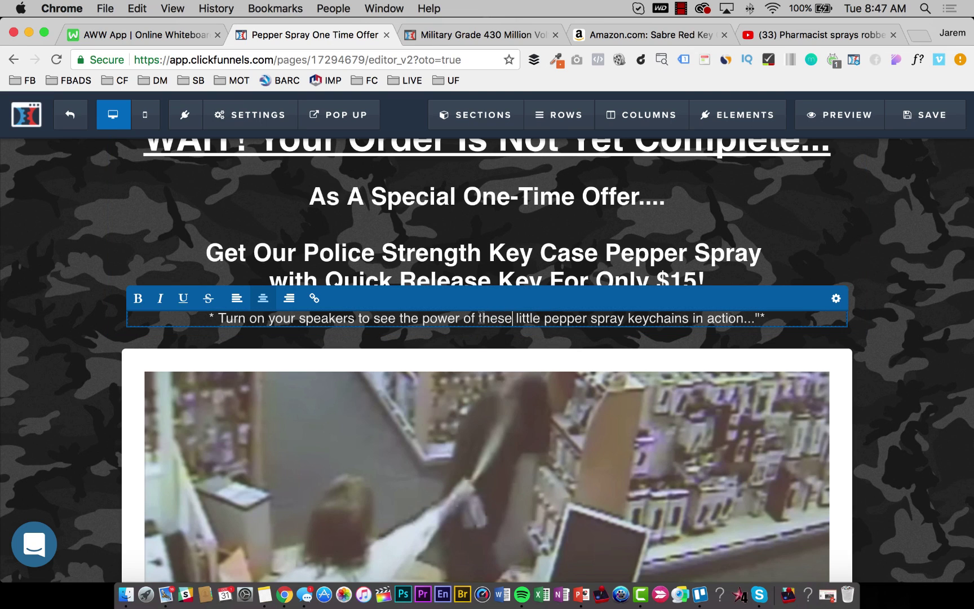
{"action": "left_click_drag", "start_coordinate": [479, 319], "coordinate": [767, 318]}
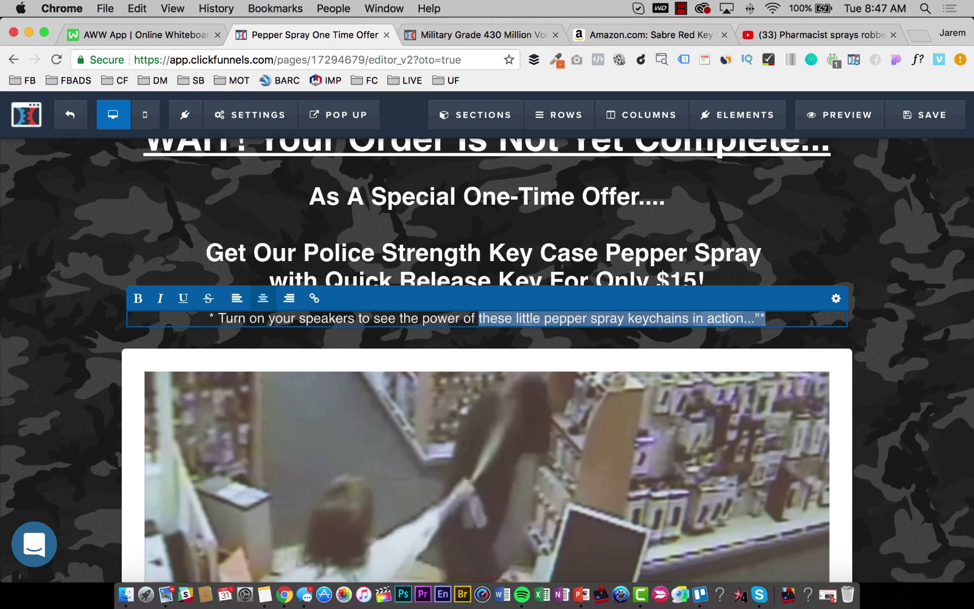
{"action": "type", "text": "pepper s"}
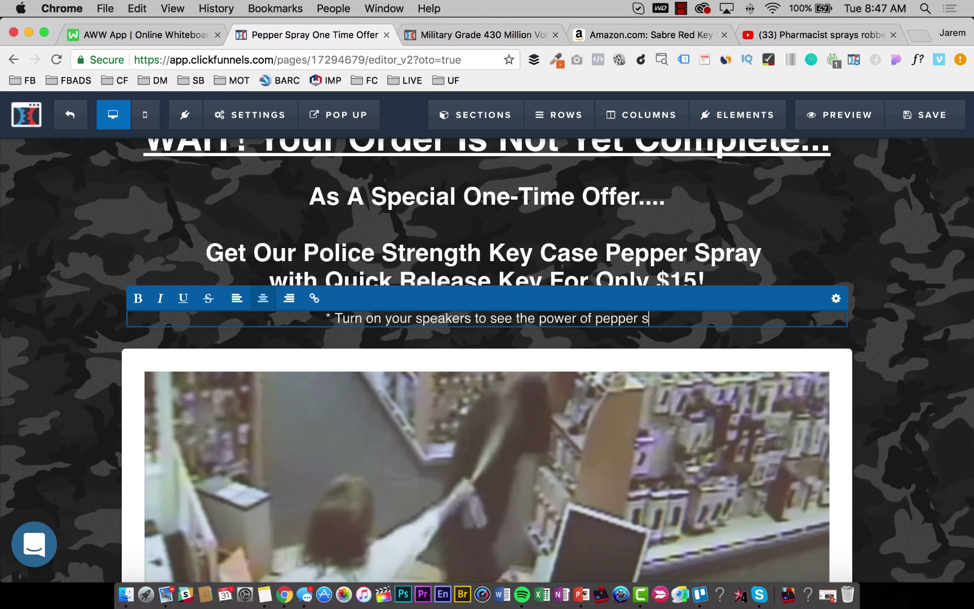
{"action": "type", "text": "pray in defen"}
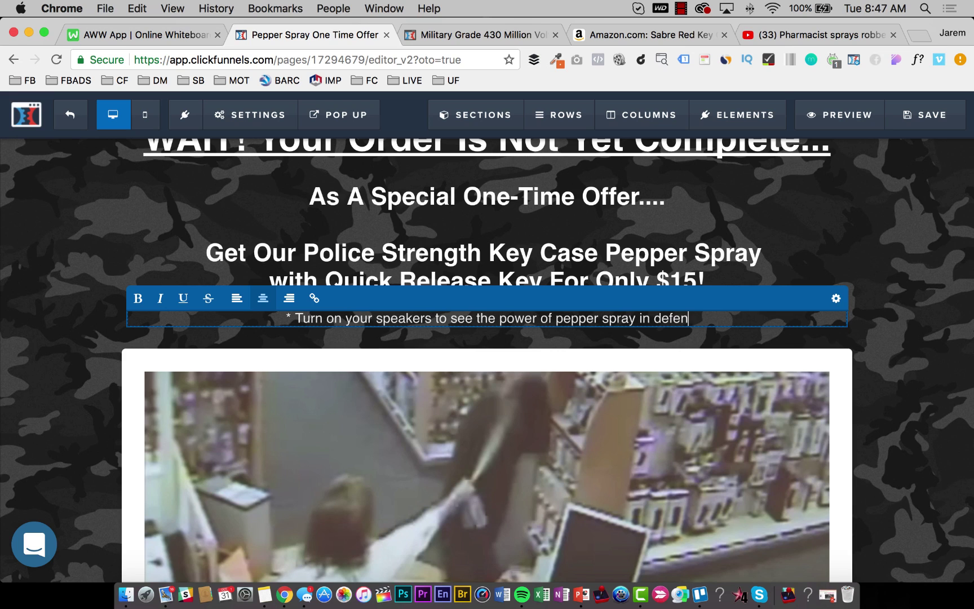
{"action": "type", "text": "ding yourself "}
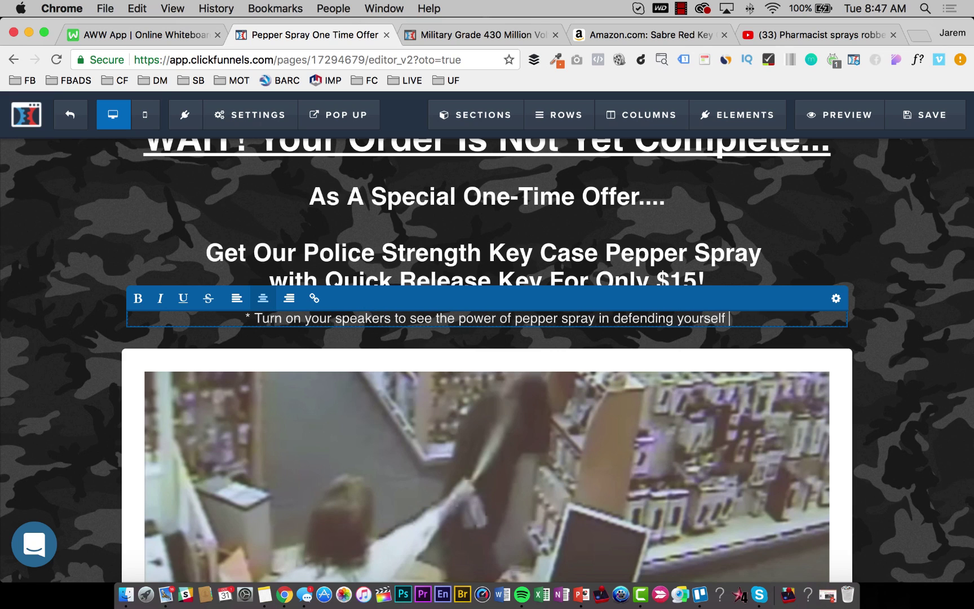
{"action": "type", "text": "from "}
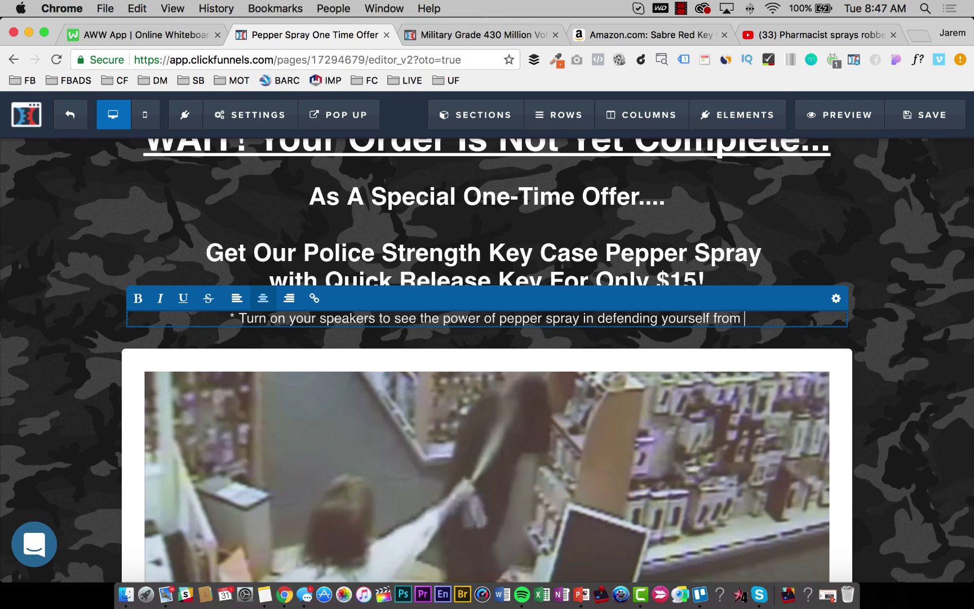
{"action": "type", "text": "burgl"}
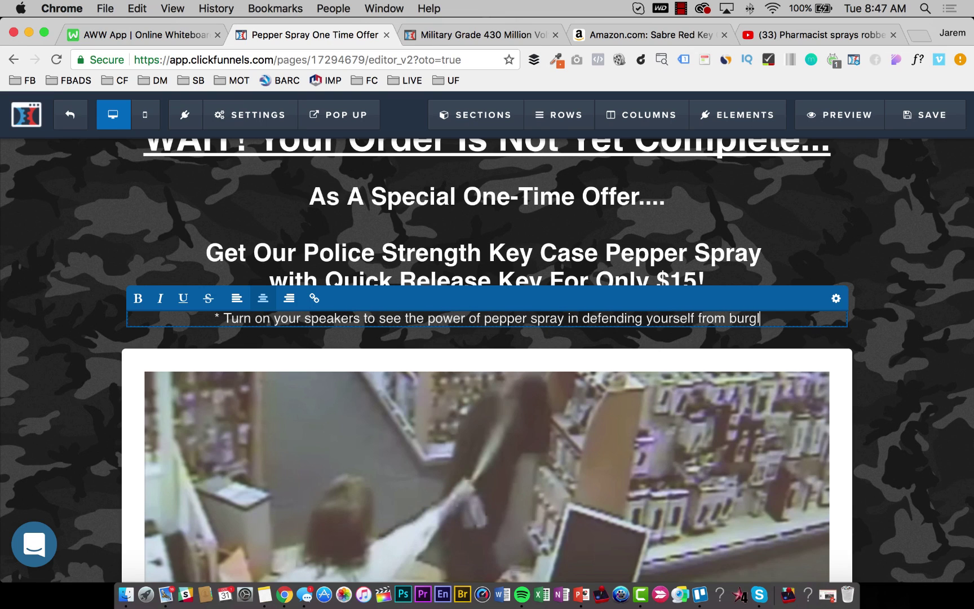
{"action": "type", "text": "ars."}
{"action": "key", "text": "BackSpace"}
{"action": "key", "text": "BackSpace"}
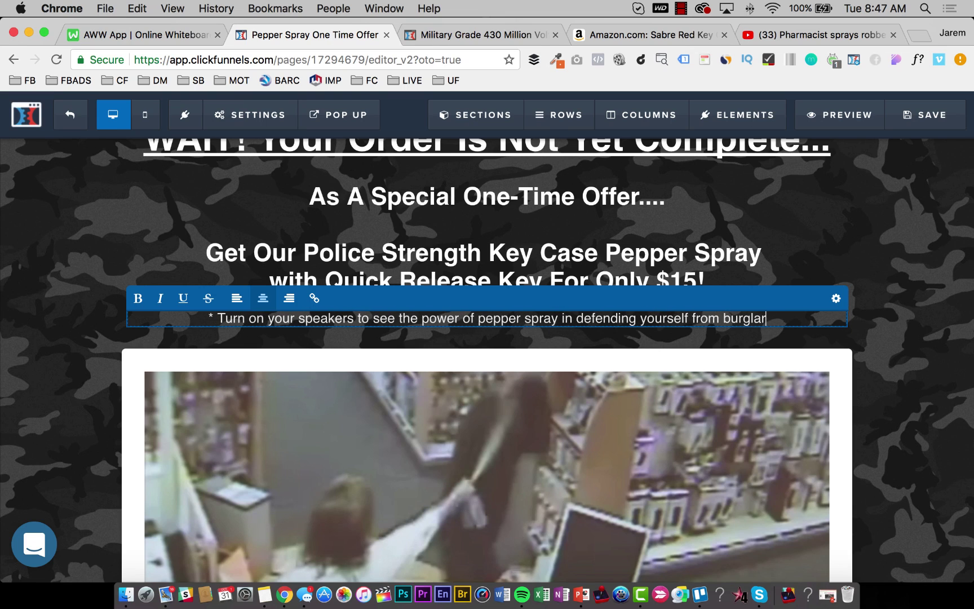
{"action": "type", "text": "s and trhug"}
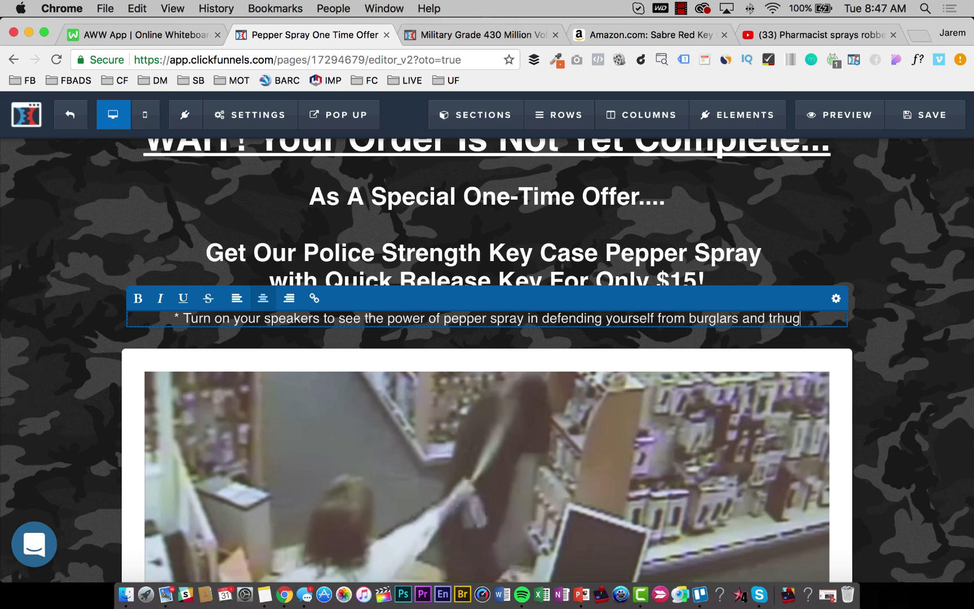
{"action": "key", "text": "BackSpace"}
{"action": "key", "text": "BackSpace"}
{"action": "key", "text": "BackSpace"}
{"action": "key", "text": "BackSpace"}
{"action": "type", "text": "hugs.."}
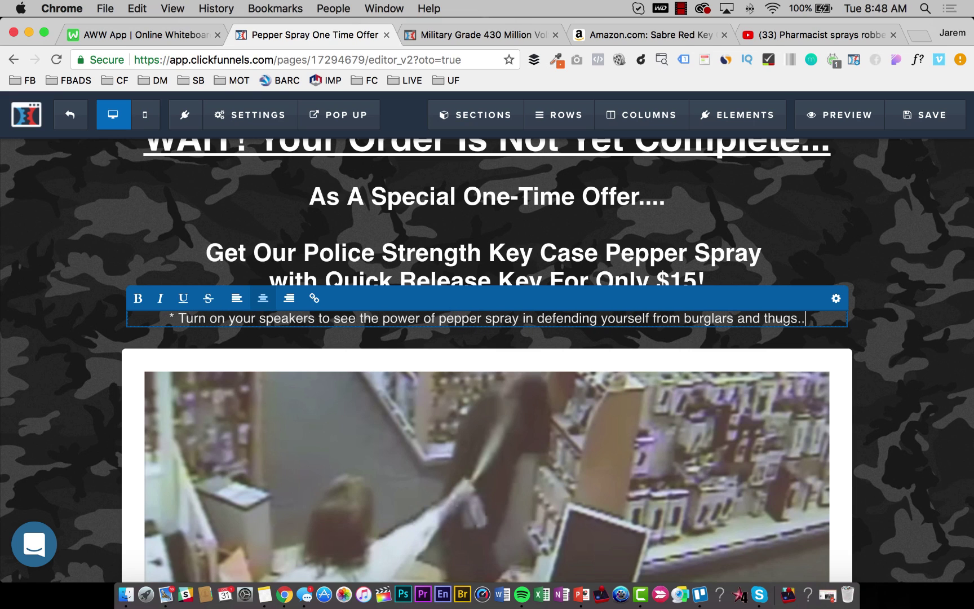
{"action": "type", "text": ".\"*"}
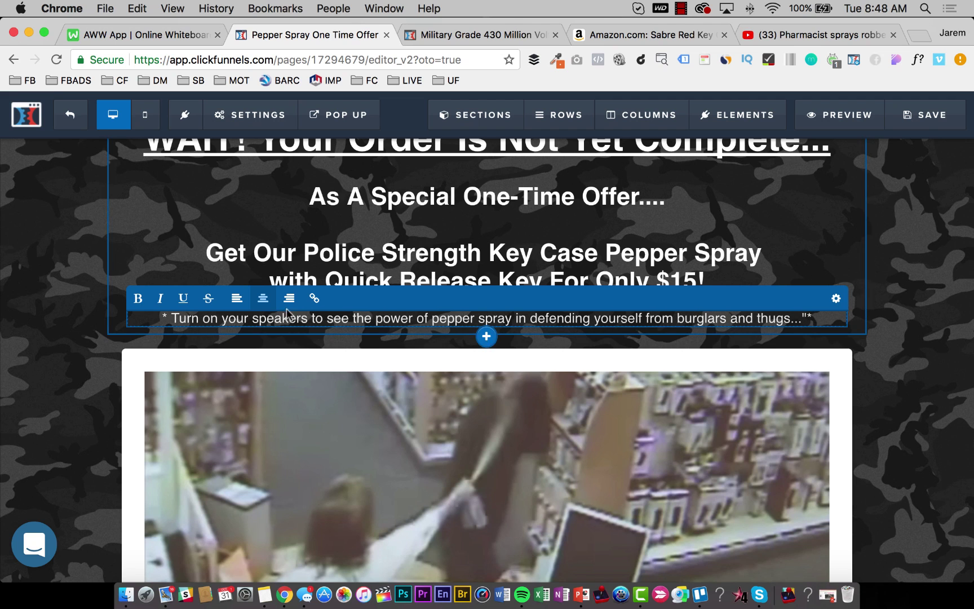
{"action": "left_click", "coordinate": [924, 115]}
{"action": "scroll", "coordinate": [451, 318], "scroll_direction": "down", "scroll_amount": 3}
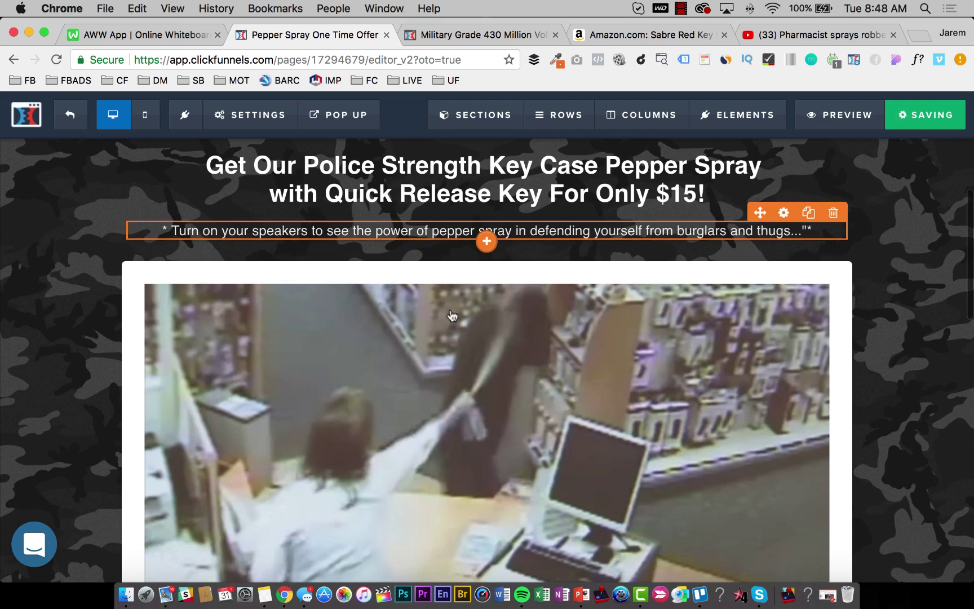
{"action": "scroll", "coordinate": [522, 246], "scroll_direction": "up", "scroll_amount": 3}
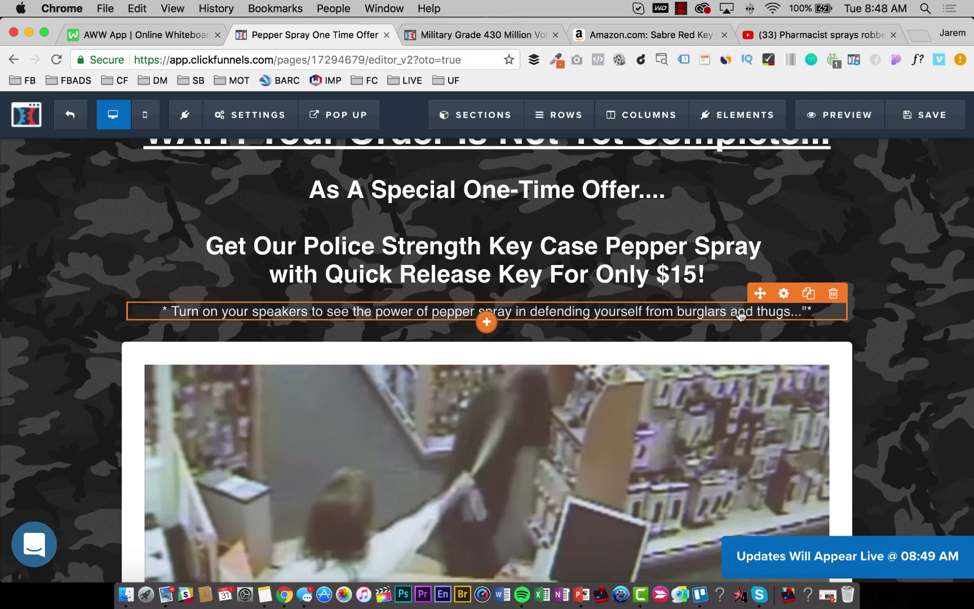
Duplicate the speaker notice, reword the copy to '***** CLICK THE IMAGE BELOW TO PLAY THE VIDEO *****', and save.
{"action": "left_click", "coordinate": [808, 294]}
{"action": "left_click", "coordinate": [514, 344]}
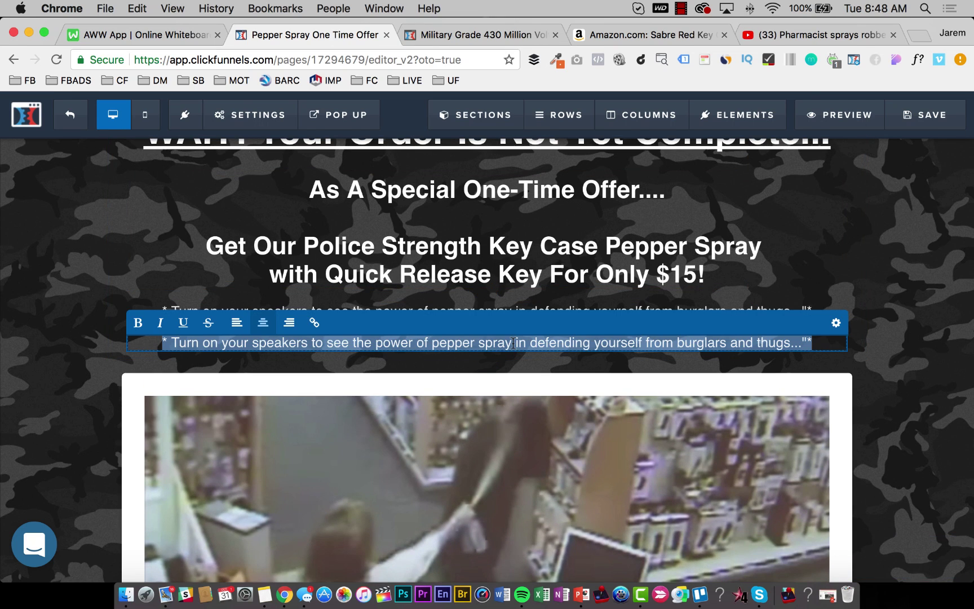
{"action": "type", "text": "CLICK THE "}
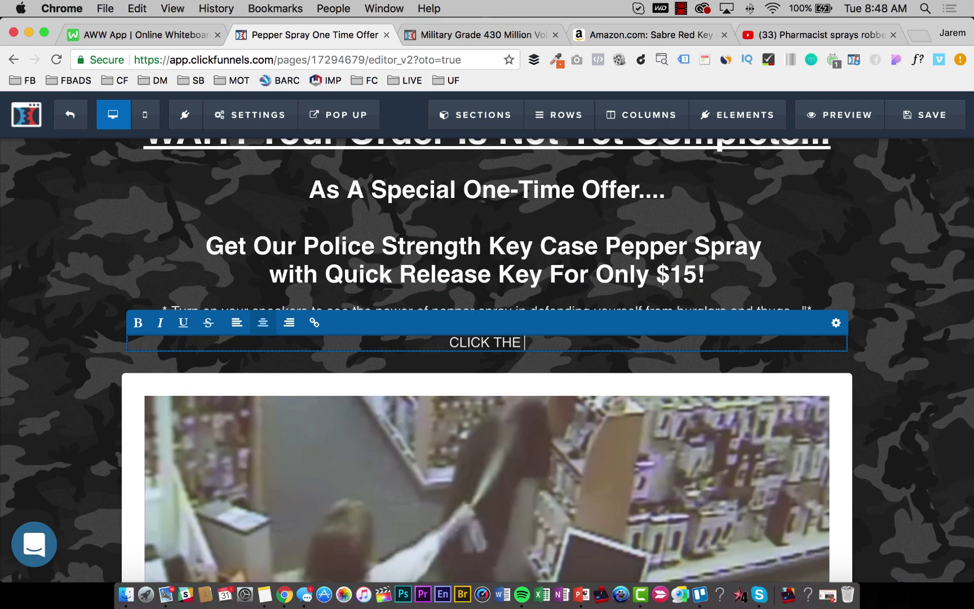
{"action": "type", "text": "IMAGE BELOW "}
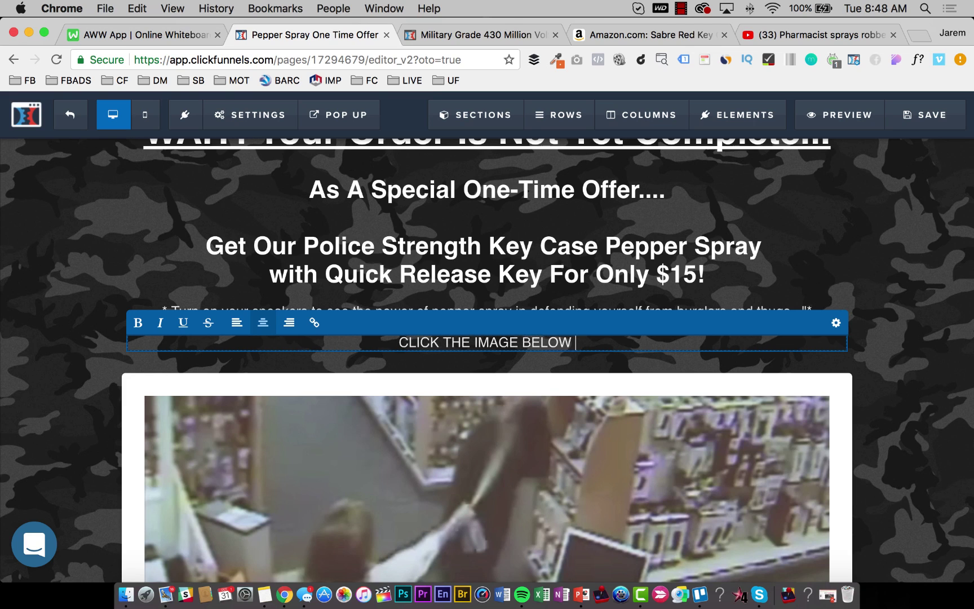
{"action": "type", "text": "TO PLAY THE VIDE"}
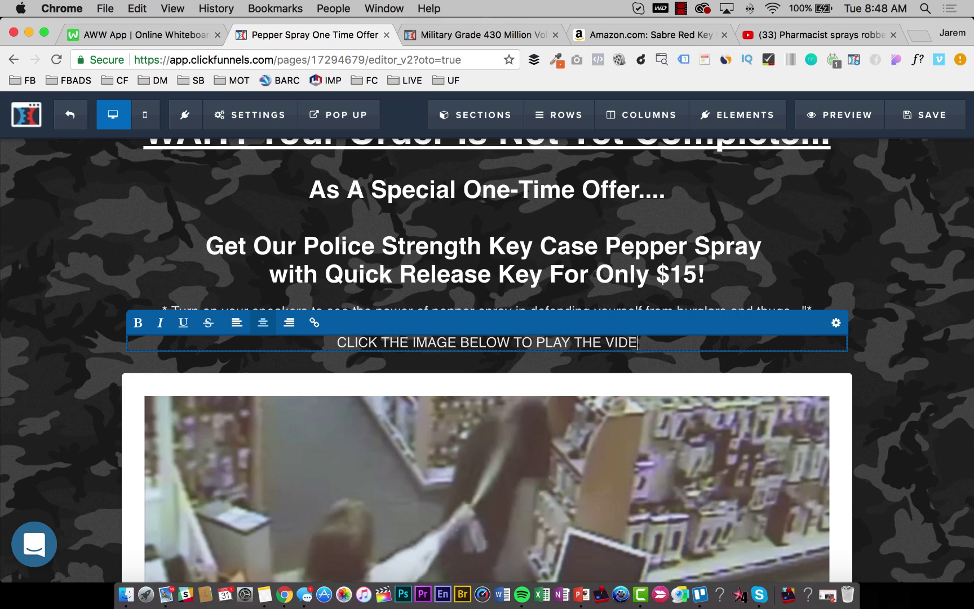
{"action": "type", "text": "O *****"}
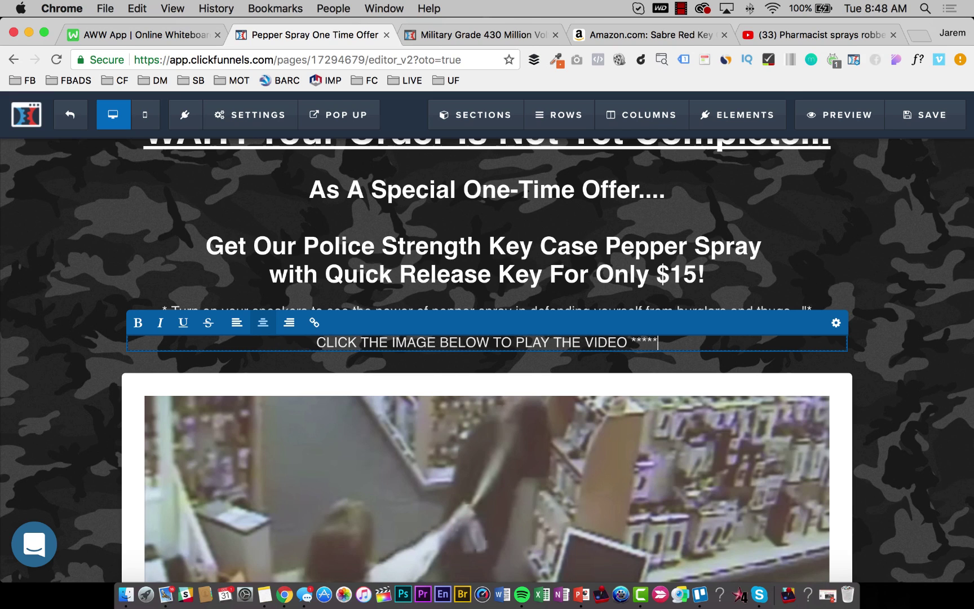
{"action": "key", "text": "super+Left"}
{"action": "type", "text": "*****"}
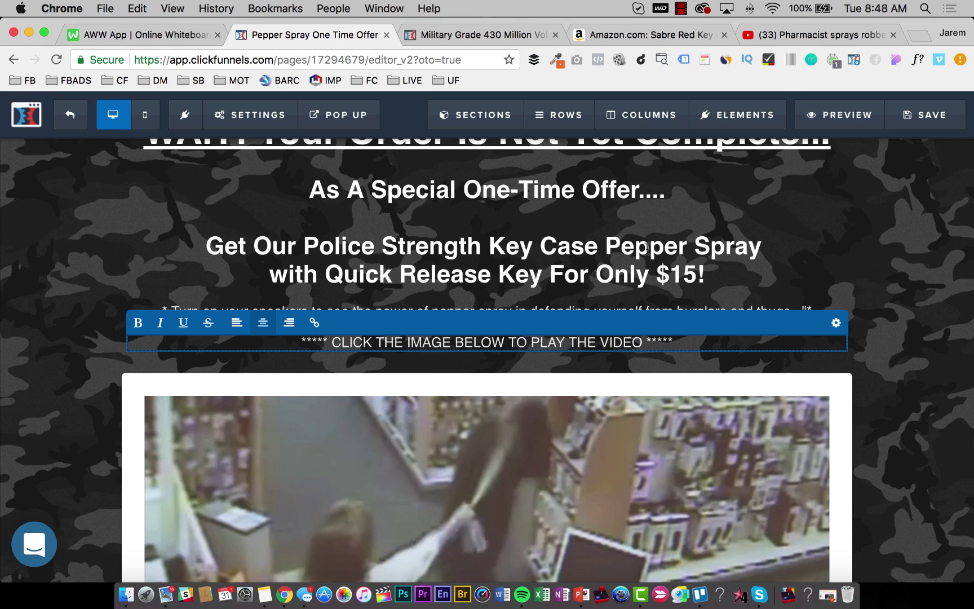
{"action": "left_click", "coordinate": [925, 114]}
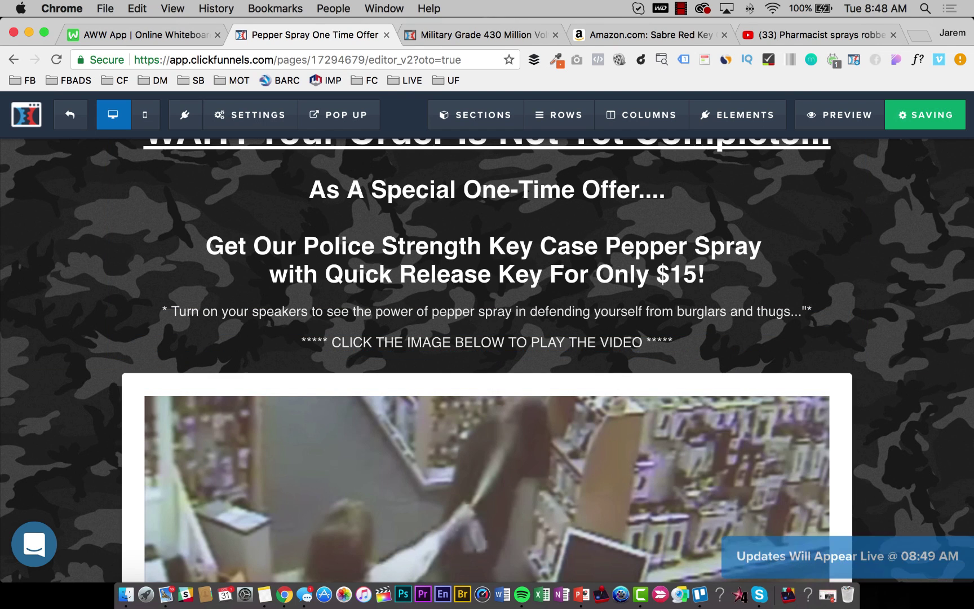
{"action": "scroll", "coordinate": [674, 213], "scroll_direction": "down", "scroll_amount": 3}
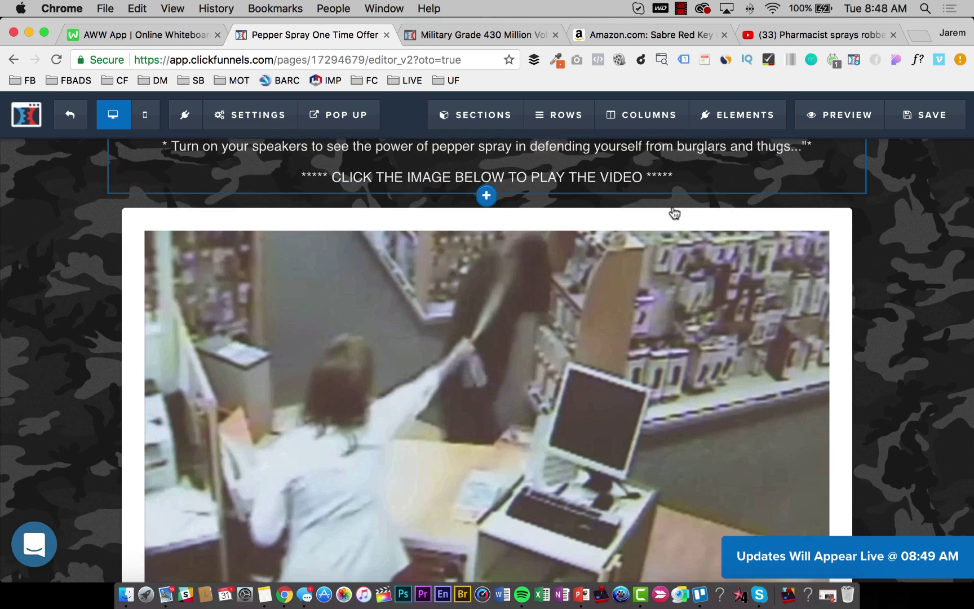
{"action": "scroll", "coordinate": [674, 213], "scroll_direction": "down", "scroll_amount": 6}
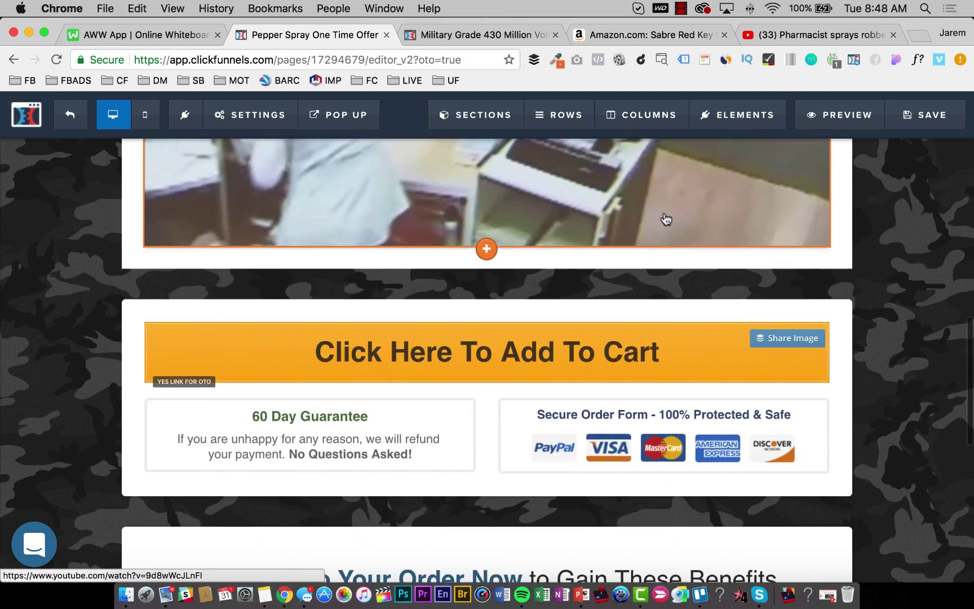
{"action": "scroll", "coordinate": [666, 219], "scroll_direction": "up", "scroll_amount": 3}
{"action": "scroll", "coordinate": [664, 218], "scroll_direction": "down", "scroll_amount": 4}
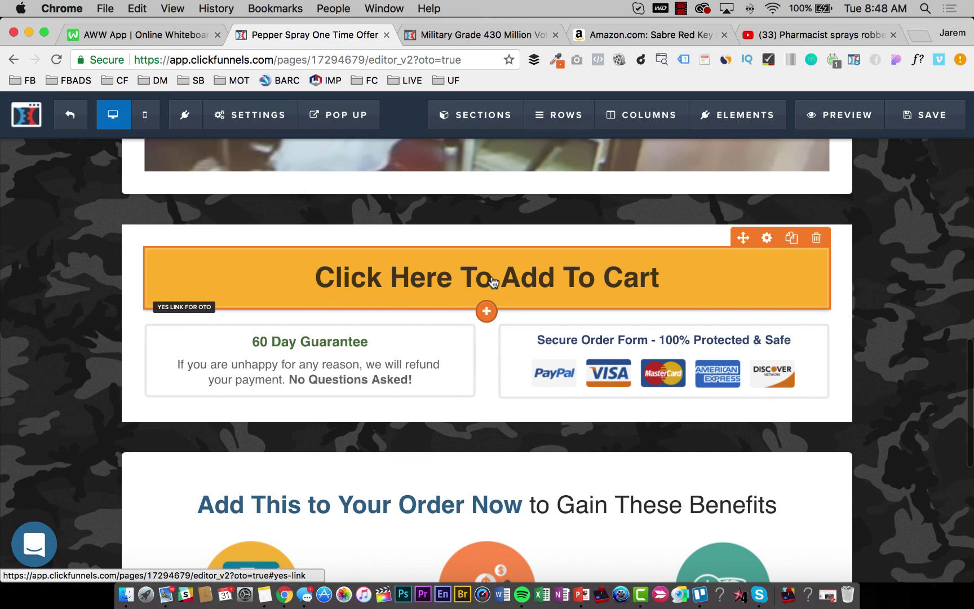
Enter the order button text 'Yes! Order This Pepper Spray For The One-Time Price Of $15!'.
{"action": "left_click", "coordinate": [493, 282]}
{"action": "double_click", "coordinate": [849, 328]}
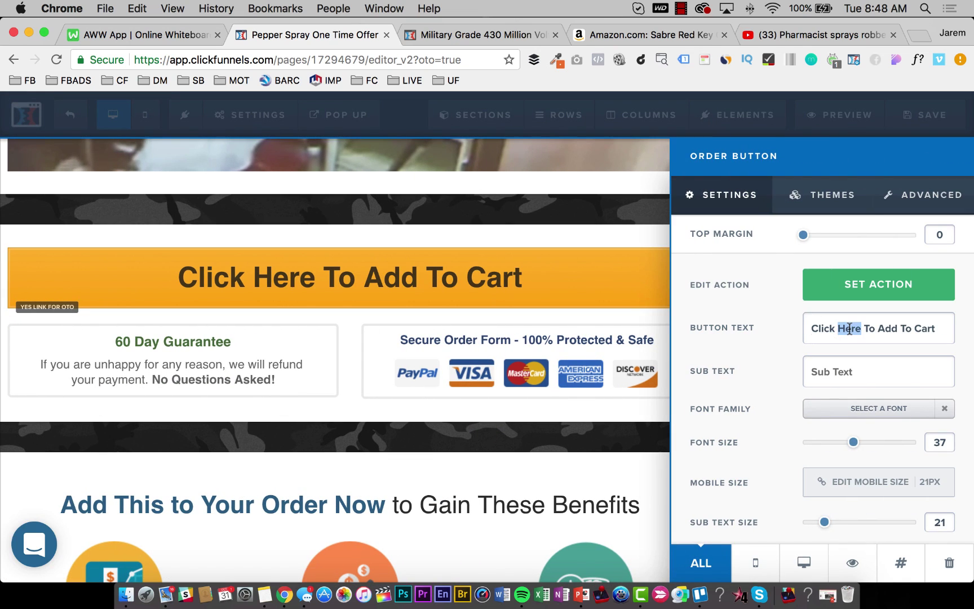
{"action": "triple_click", "coordinate": [849, 328]}
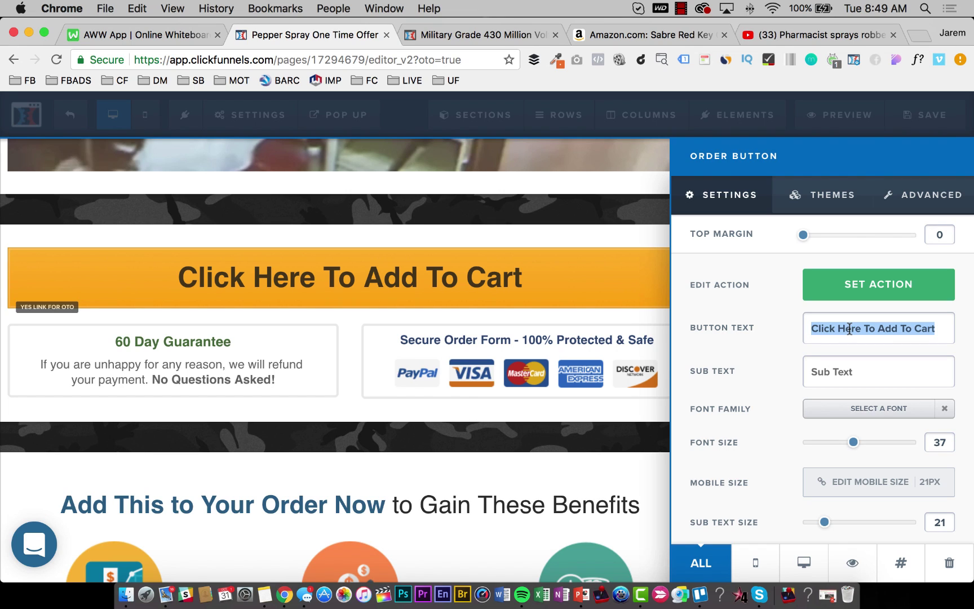
{"action": "type", "text": "Y"}
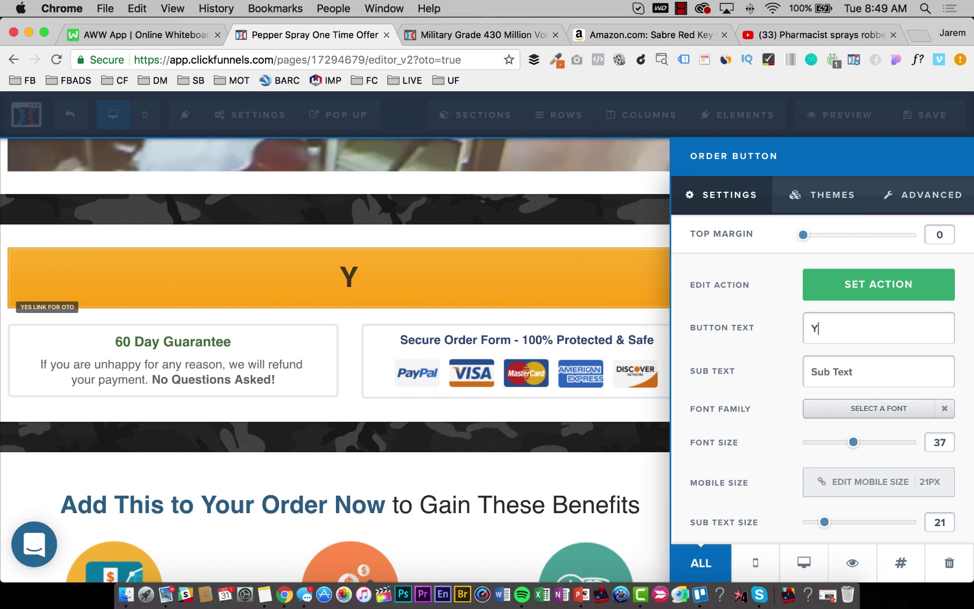
{"action": "type", "text": "es! O"}
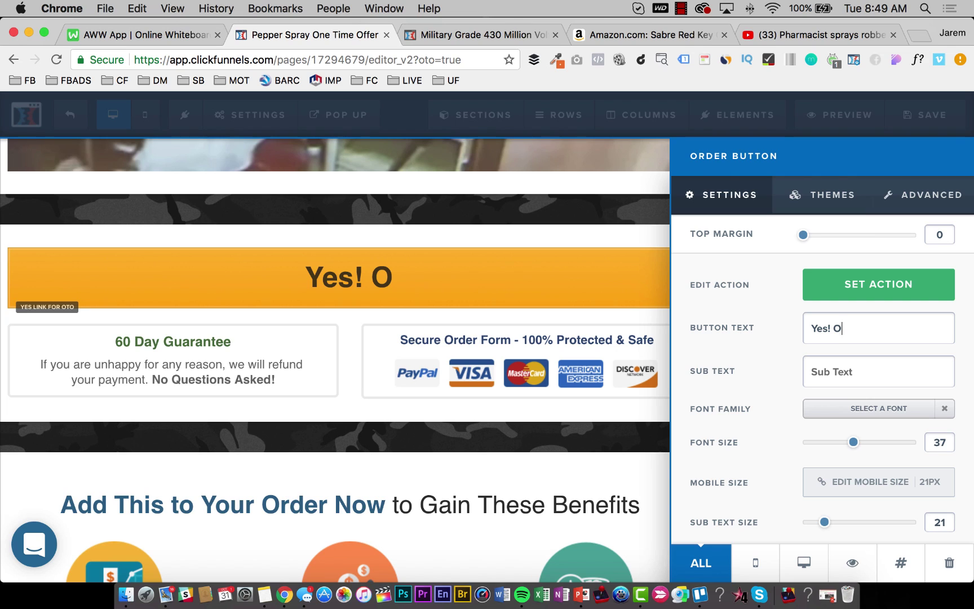
{"action": "type", "text": "rder This "}
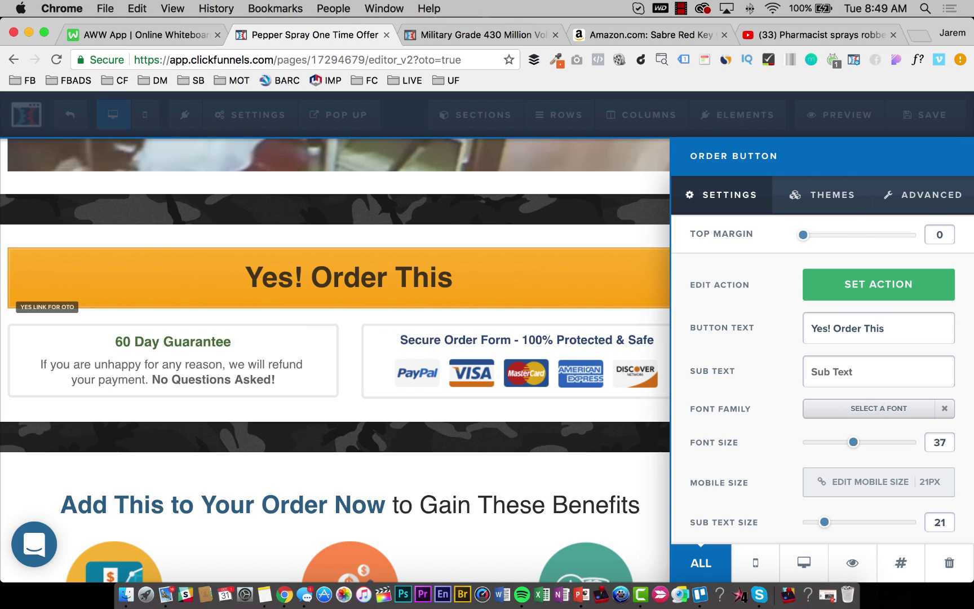
{"action": "type", "text": "w"}
{"action": "key", "text": "BackSpace"}
{"action": "type", "text": "d"}
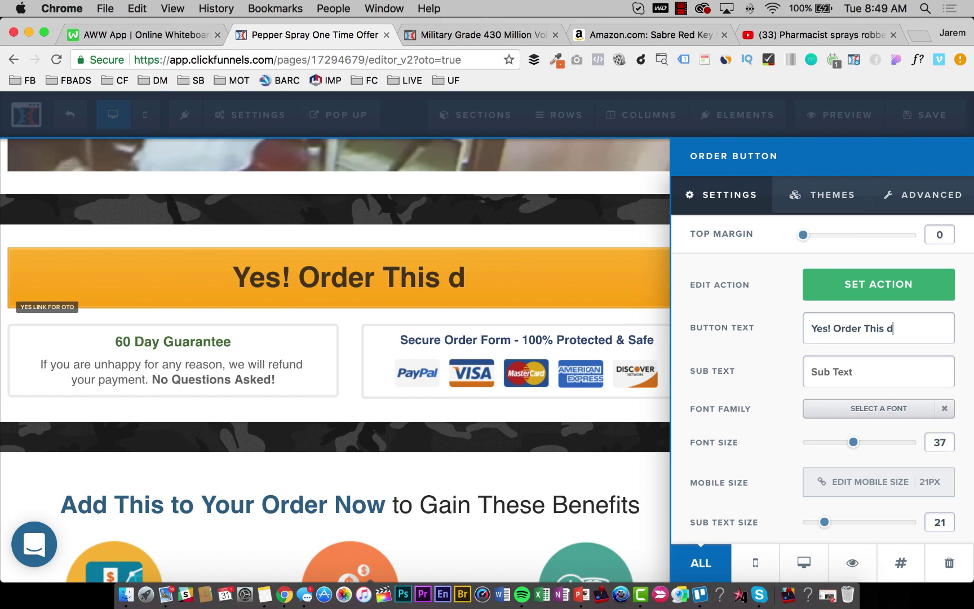
{"action": "key", "text": "BackSpace"}
{"action": "type", "text": "Pep"}
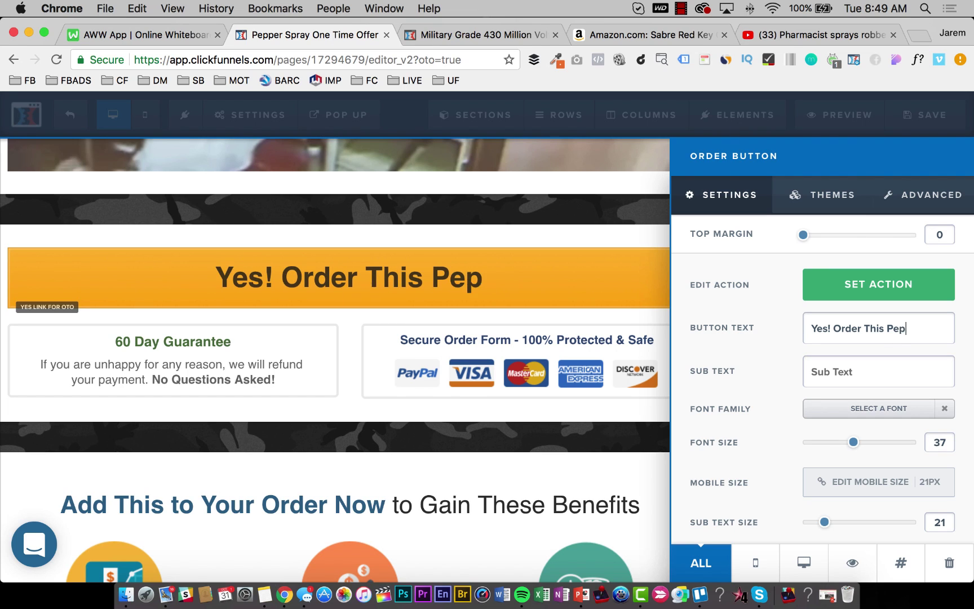
{"action": "type", "text": "per Spray"}
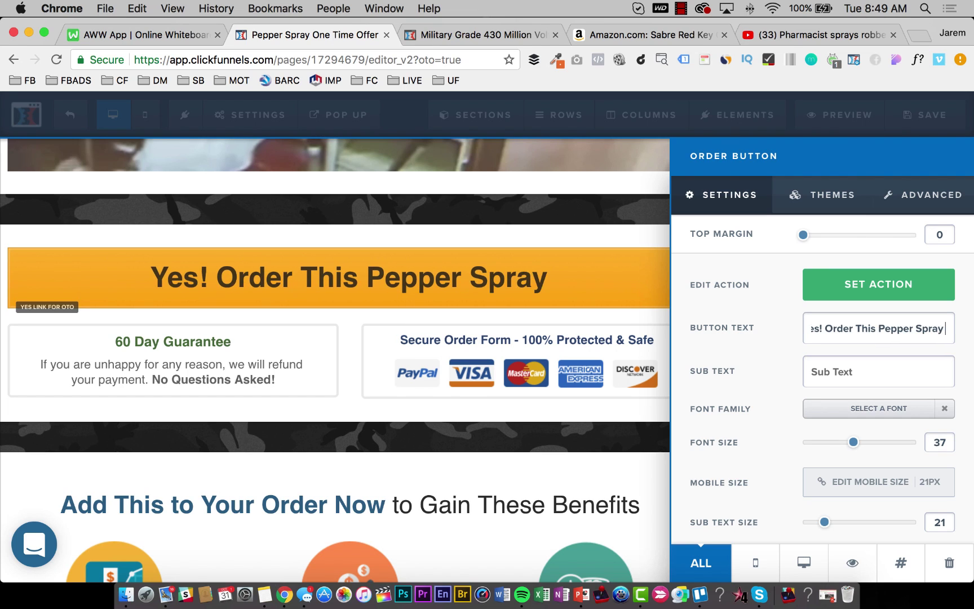
{"action": "type", "text": " Fo"}
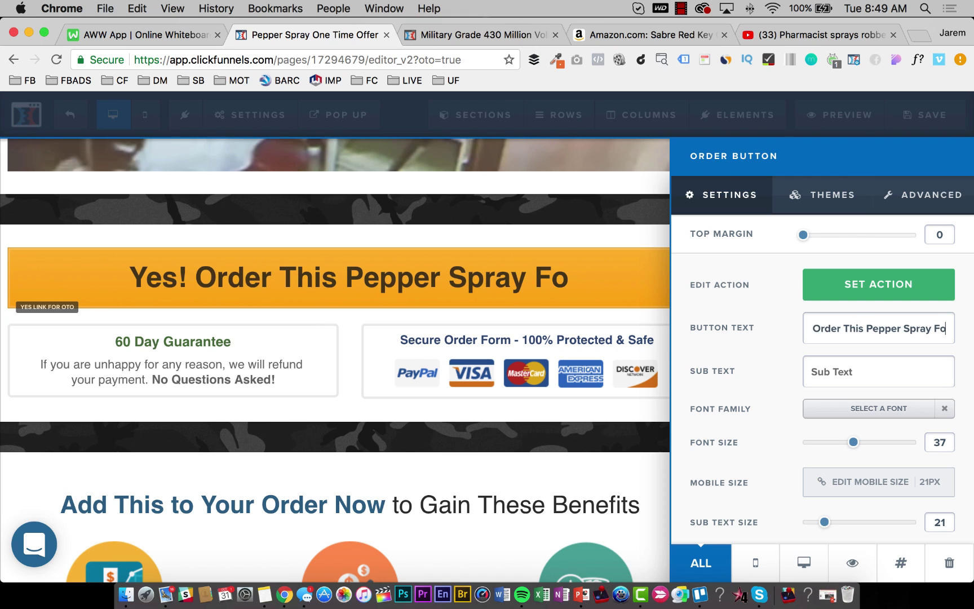
{"action": "type", "text": "r The One0"}
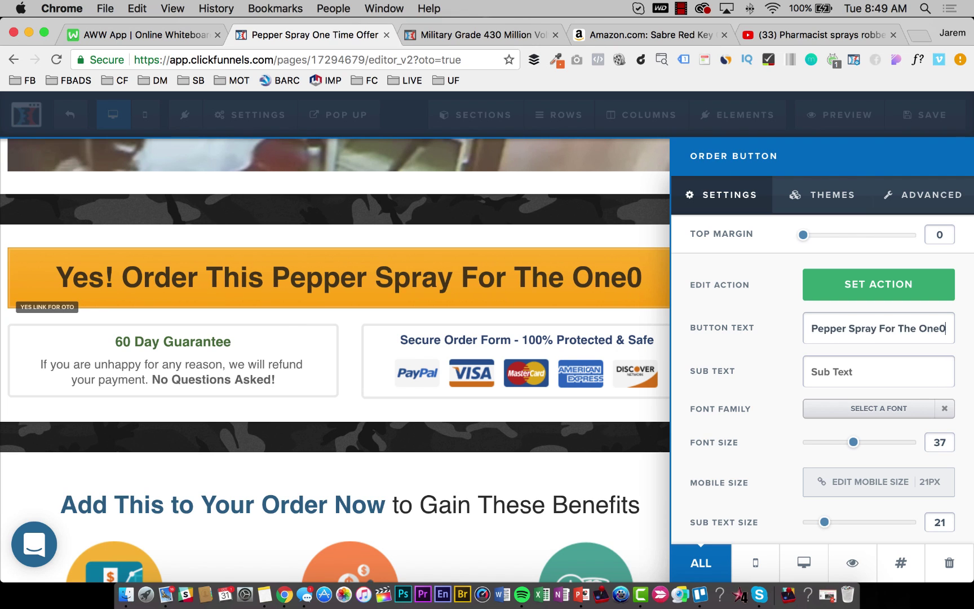
{"action": "key", "text": "BackSpace"}
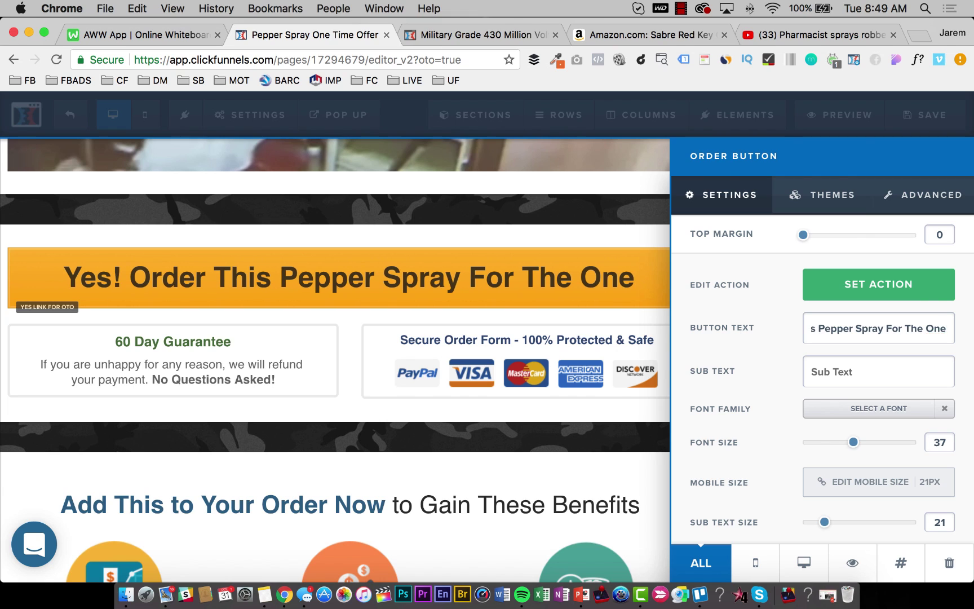
{"action": "type", "text": "-Time Pro"}
{"action": "key", "text": "BackSpace"}
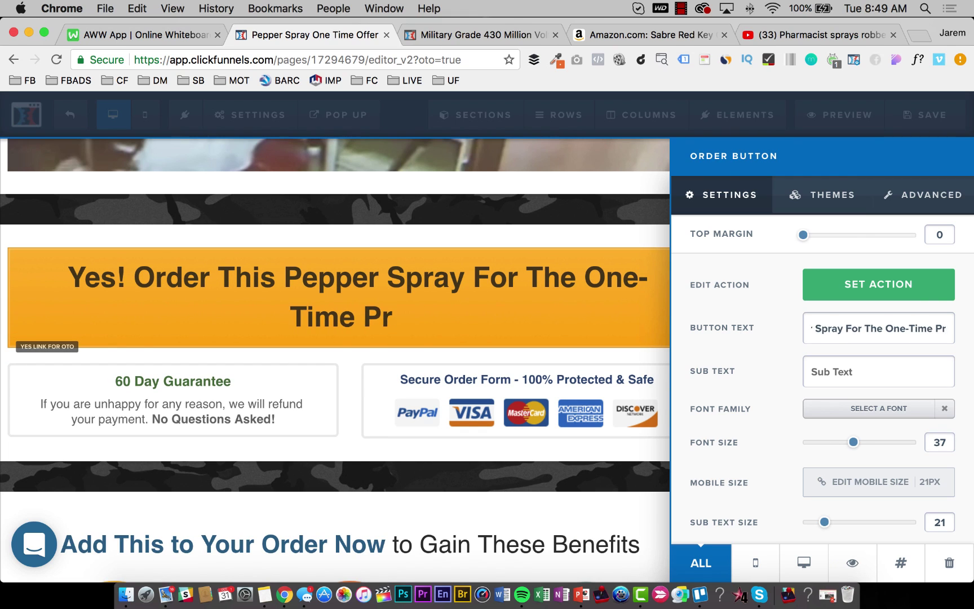
{"action": "type", "text": "ice Of $"}
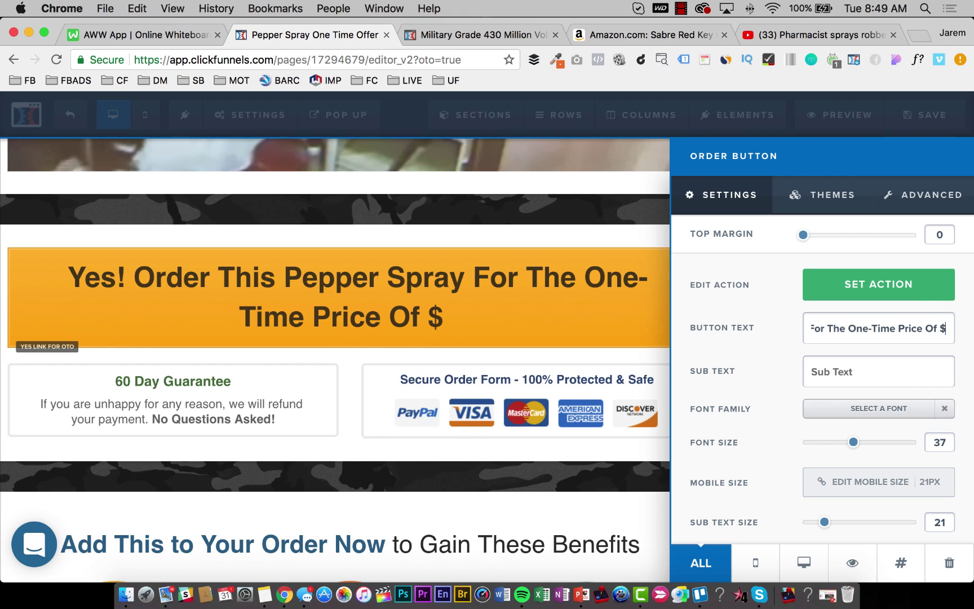
{"action": "type", "text": "15!"}
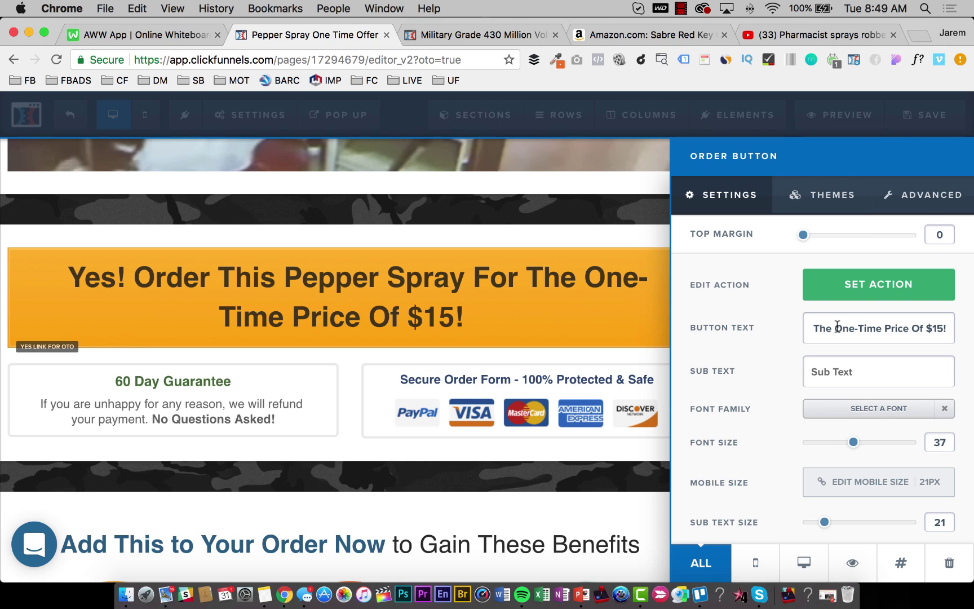
Rewrite the button text as 'Yes! Add This One-Time Price Pepper Spray To My Order For Only $15!'.
{"action": "key", "text": "super+a"}
{"action": "type", "text": "Yes"}
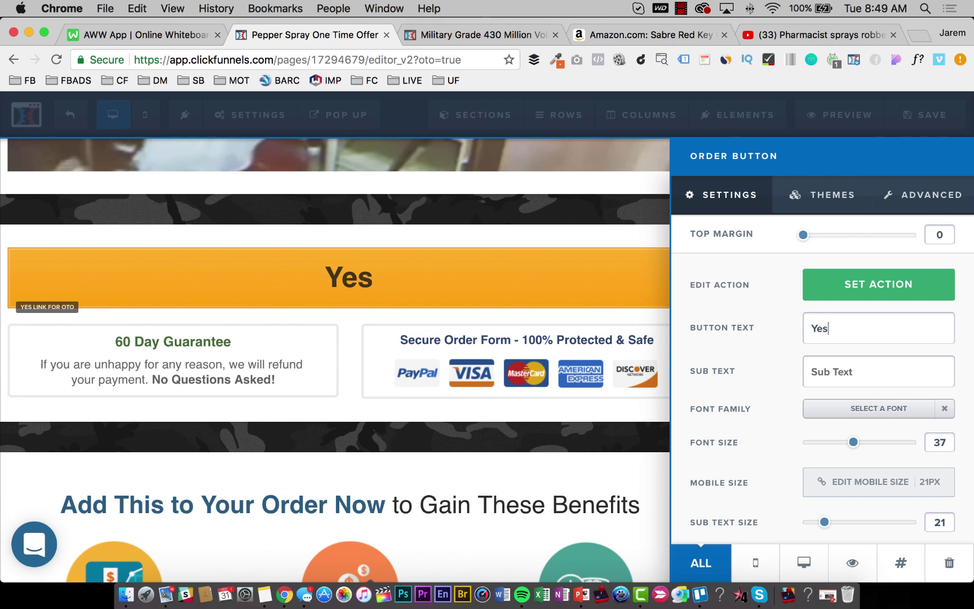
{"action": "type", "text": "! Add This "}
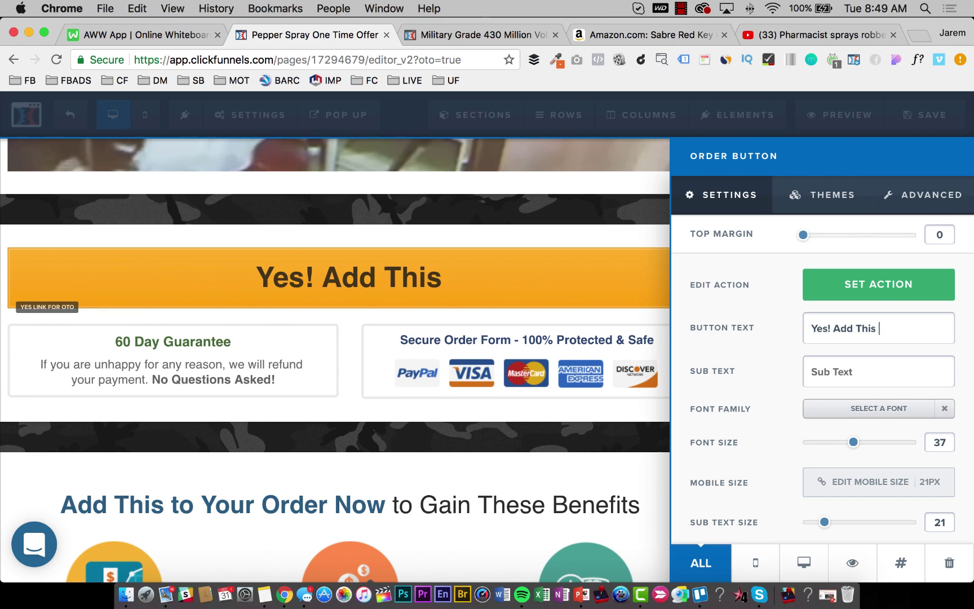
{"action": "type", "text": "One-Time"}
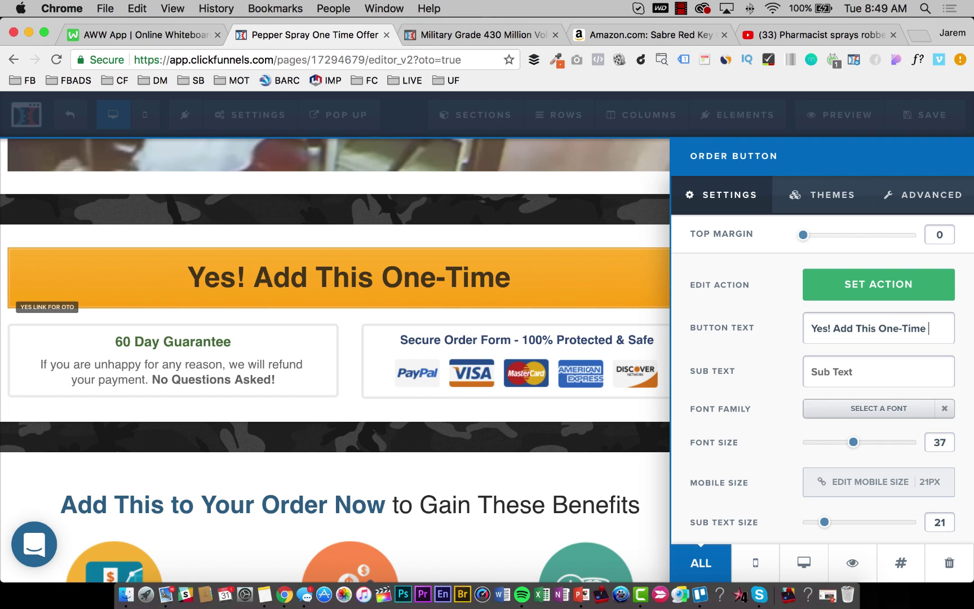
{"action": "type", "text": " Price Ppep"}
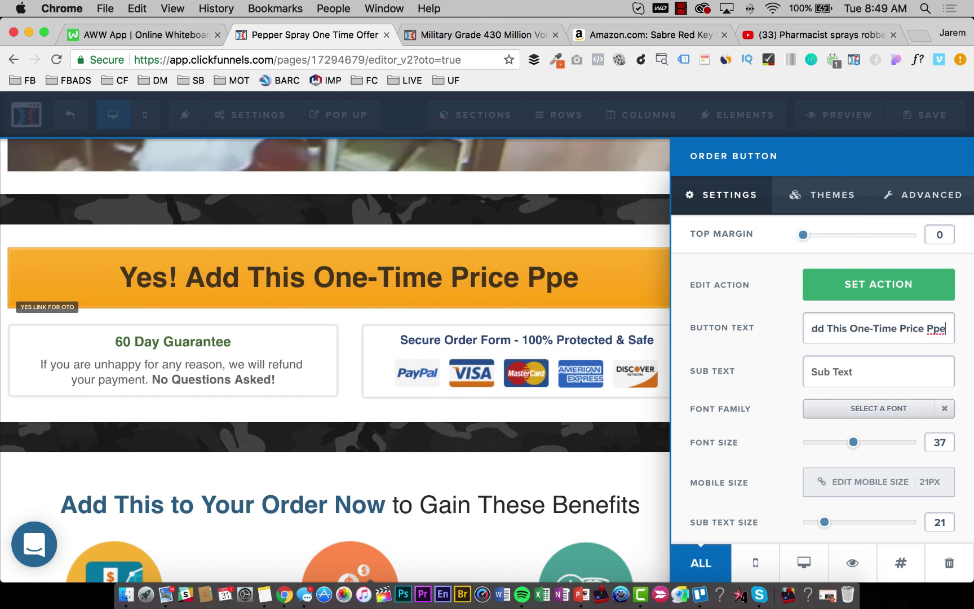
{"action": "key", "text": "BackSpace"}
{"action": "key", "text": "BackSpace"}
{"action": "key", "text": "BackSpace"}
{"action": "type", "text": "epper Sp"}
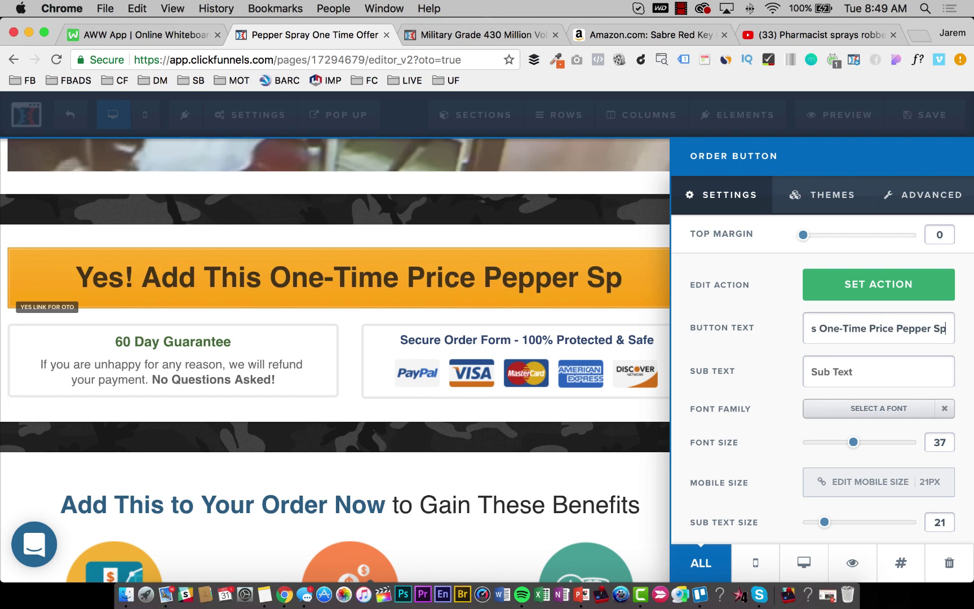
{"action": "type", "text": "ray To My P"}
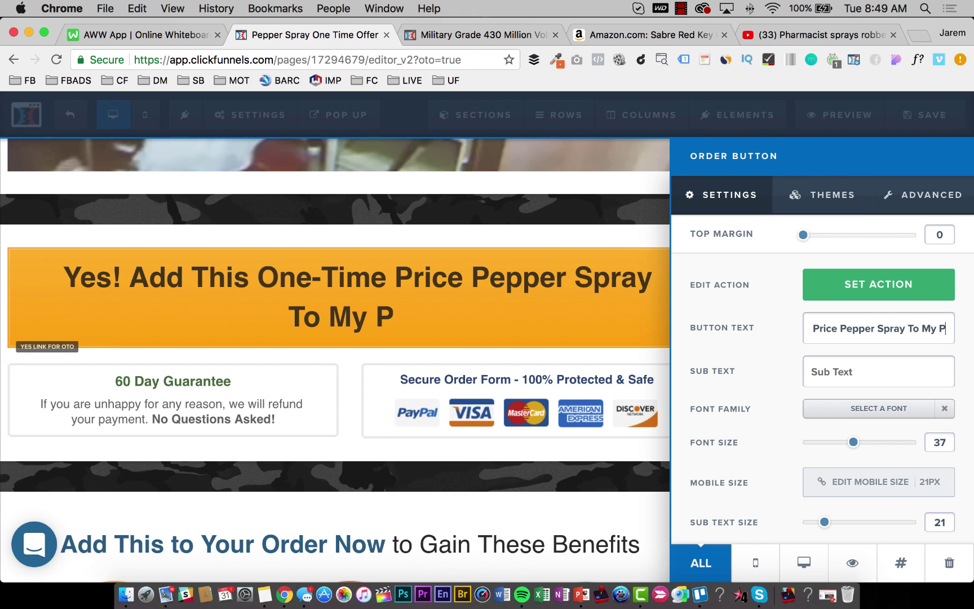
{"action": "key", "text": "BackSpace"}
{"action": "type", "text": "ORd"}
{"action": "key", "text": "BackSpace"}
{"action": "key", "text": "BackSpace"}
{"action": "type", "text": "rder F"}
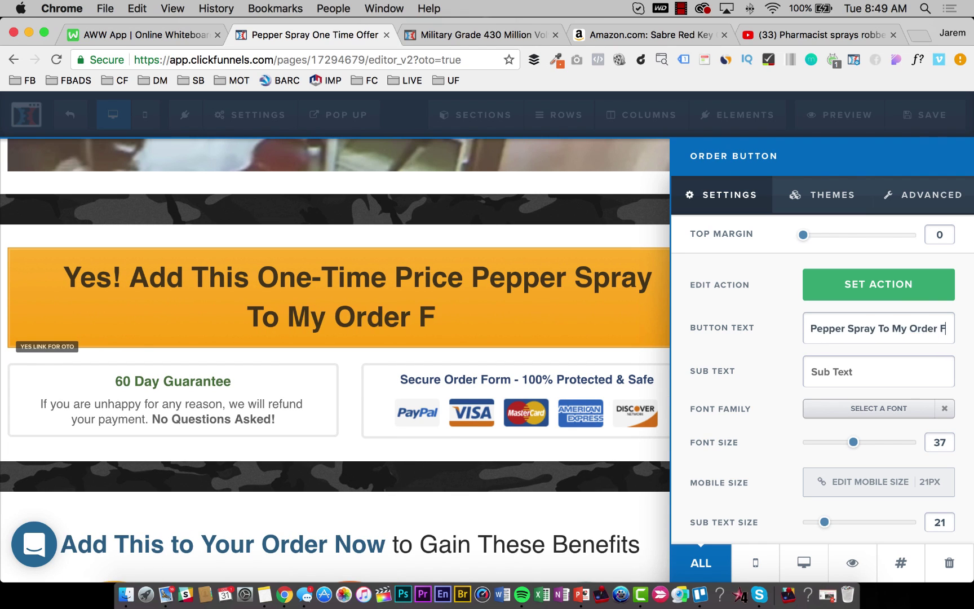
{"action": "type", "text": "or Only $"}
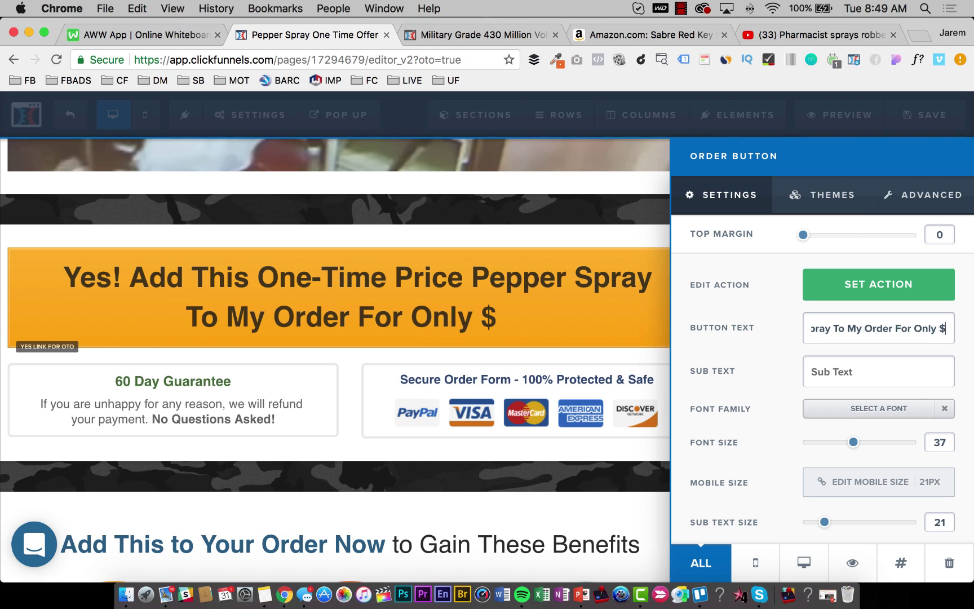
{"action": "type", "text": "15!"}
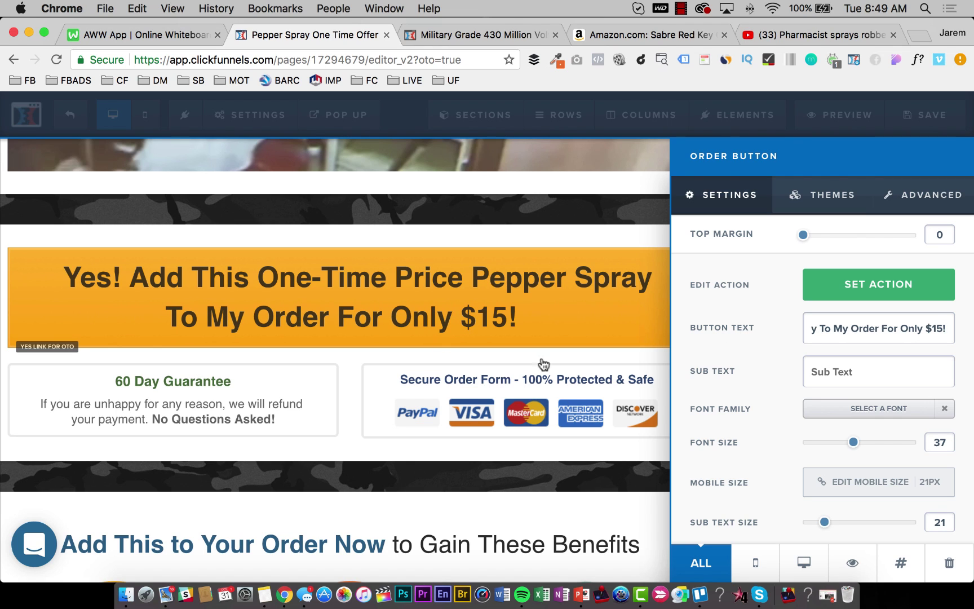
{"action": "left_click", "coordinate": [212, 405]}
Save the page and delete the guarantee and payment row.
{"action": "left_click", "coordinate": [933, 116]}
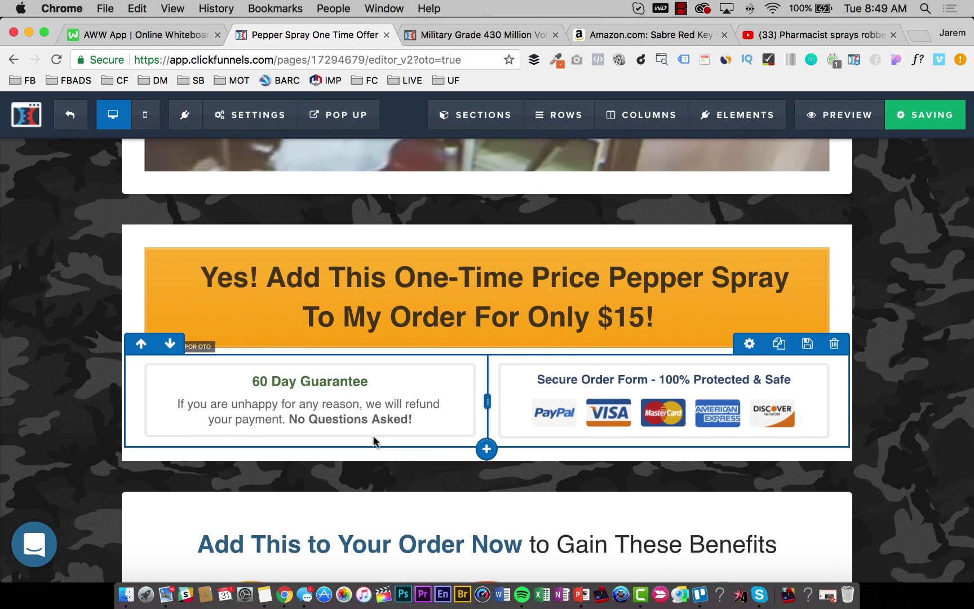
{"action": "left_click", "coordinate": [834, 344]}
{"action": "key", "text": "Return"}
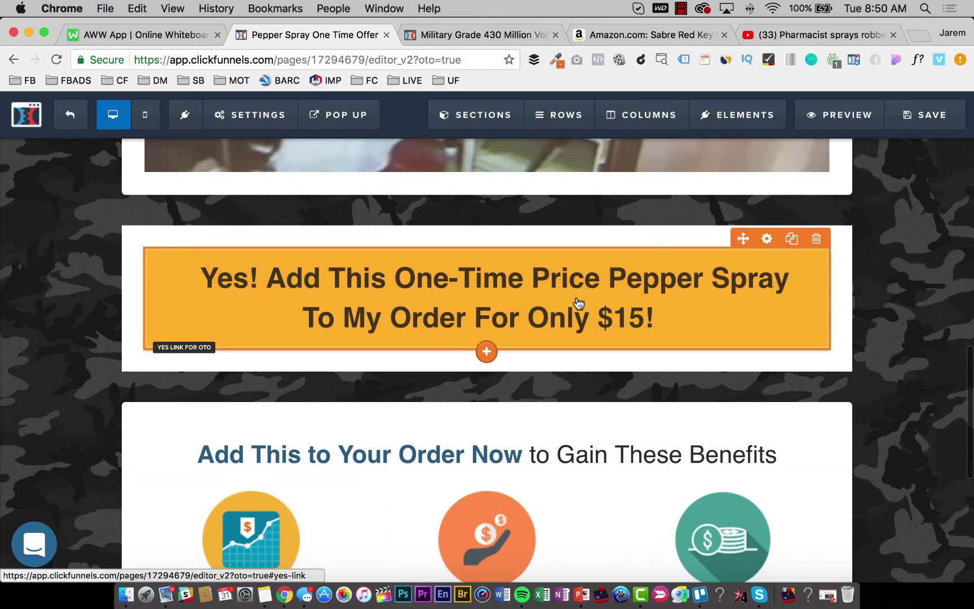
Move the order button directly under the video with a top margin of 30.
{"action": "scroll", "coordinate": [529, 478], "scroll_direction": "up", "scroll_amount": 10}
{"action": "scroll", "coordinate": [578, 297], "scroll_direction": "down", "scroll_amount": 5}
{"action": "scroll", "coordinate": [579, 297], "scroll_direction": "down", "scroll_amount": 5}
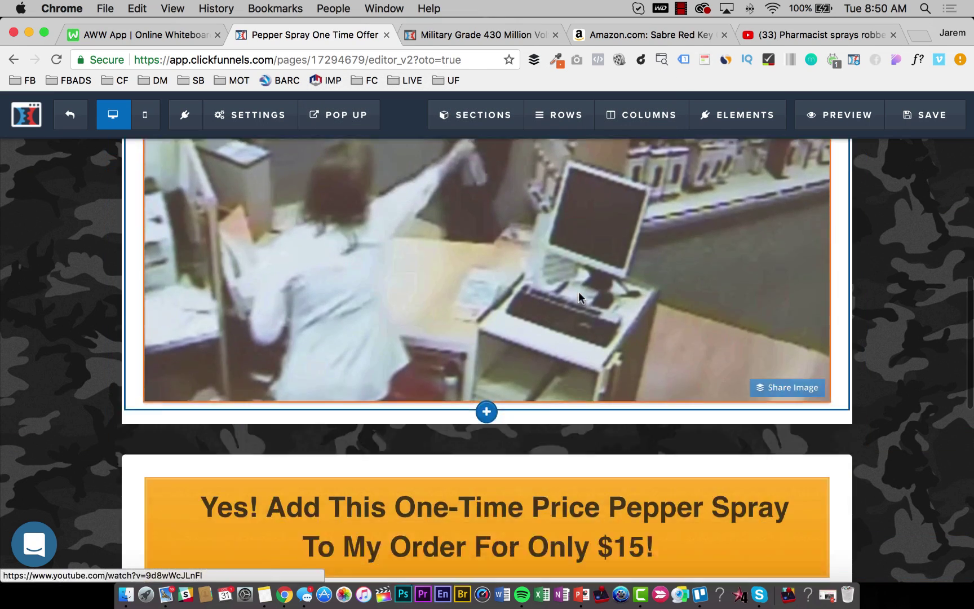
{"action": "left_click_drag", "start_coordinate": [513, 262], "coordinate": [513, 261]}
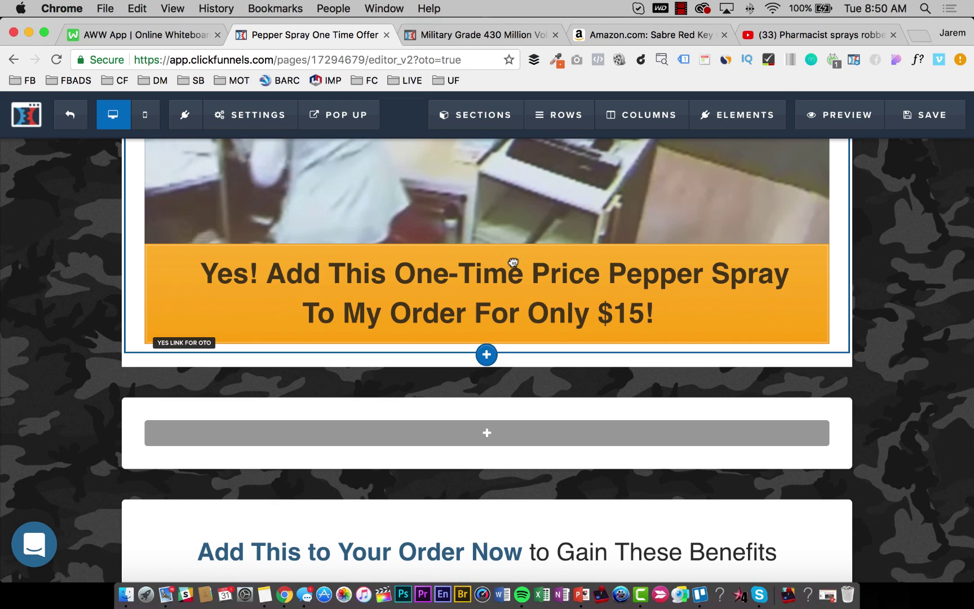
{"action": "left_click", "coordinate": [768, 235]}
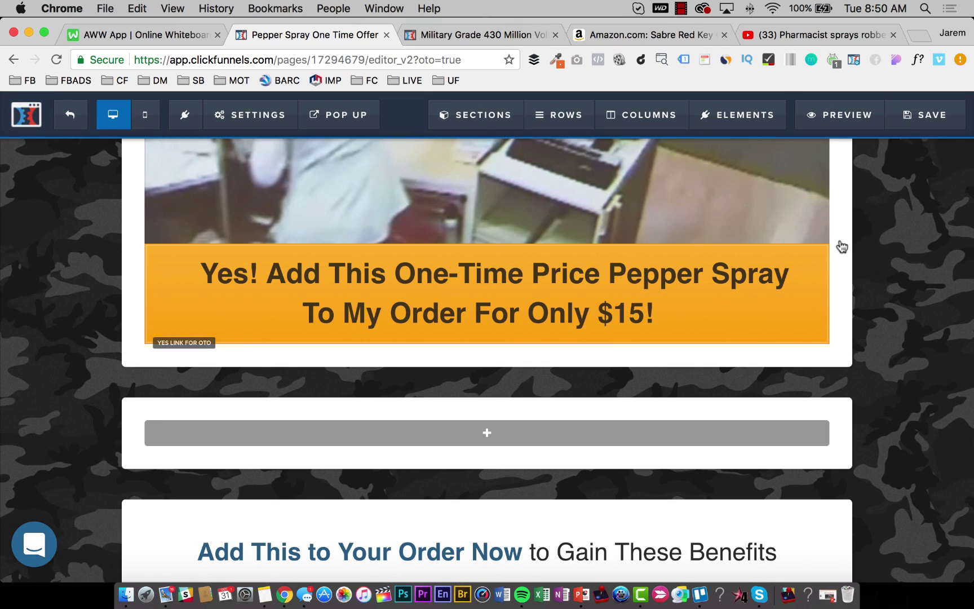
{"action": "left_click", "coordinate": [937, 227]}
{"action": "type", "text": "30"}
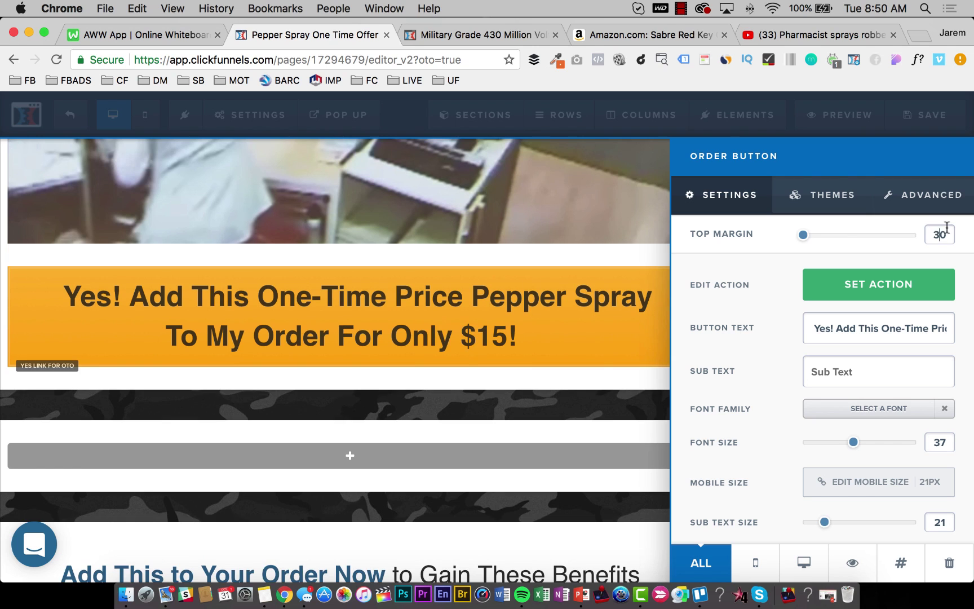
{"action": "left_click", "coordinate": [403, 256]}
Delete the leftover empty section.
{"action": "scroll", "coordinate": [852, 321], "scroll_direction": "down", "scroll_amount": 3}
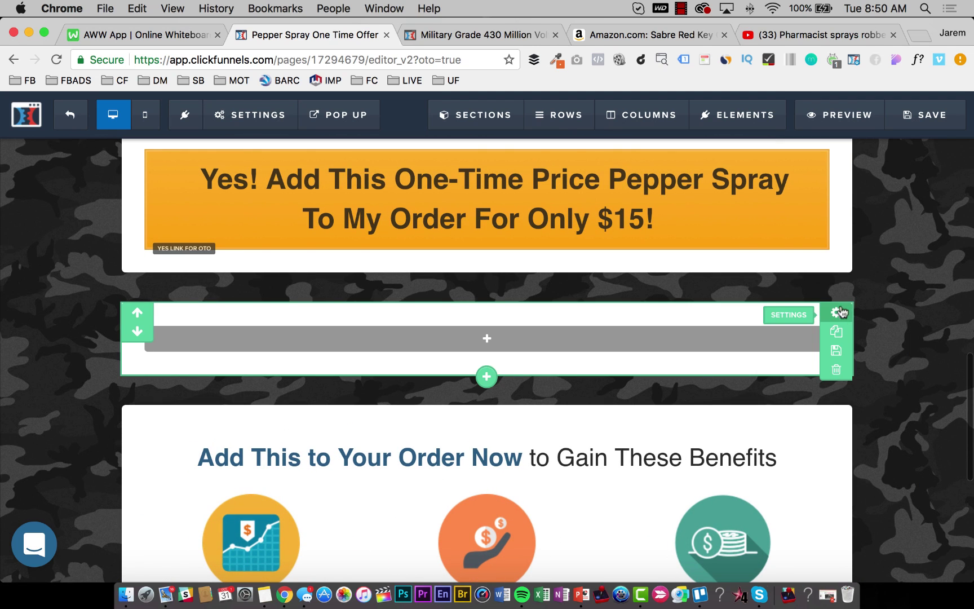
{"action": "left_click", "coordinate": [836, 369]}
{"action": "key", "text": "Return"}
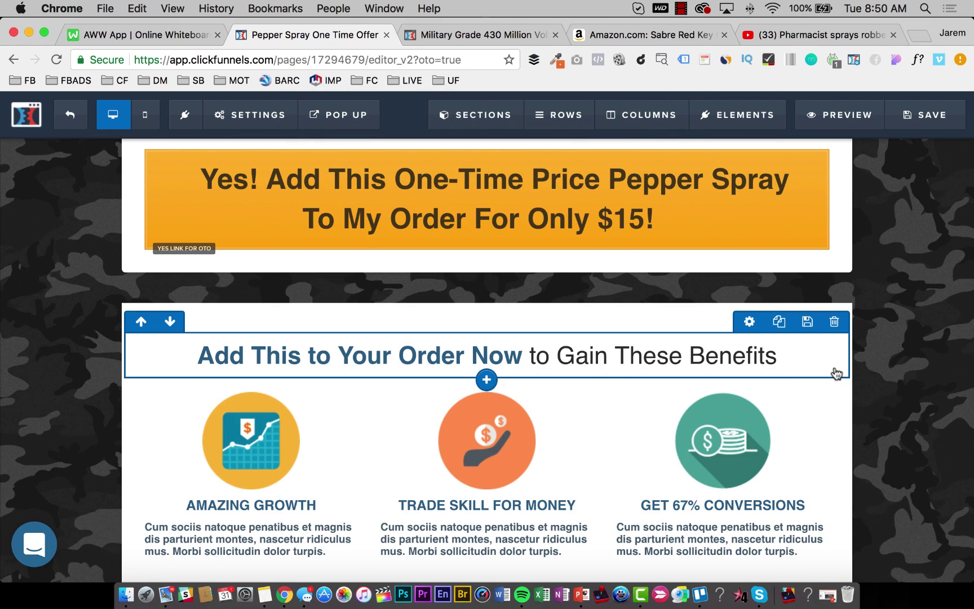
{"action": "scroll", "coordinate": [790, 369], "scroll_direction": "up", "scroll_amount": 3}
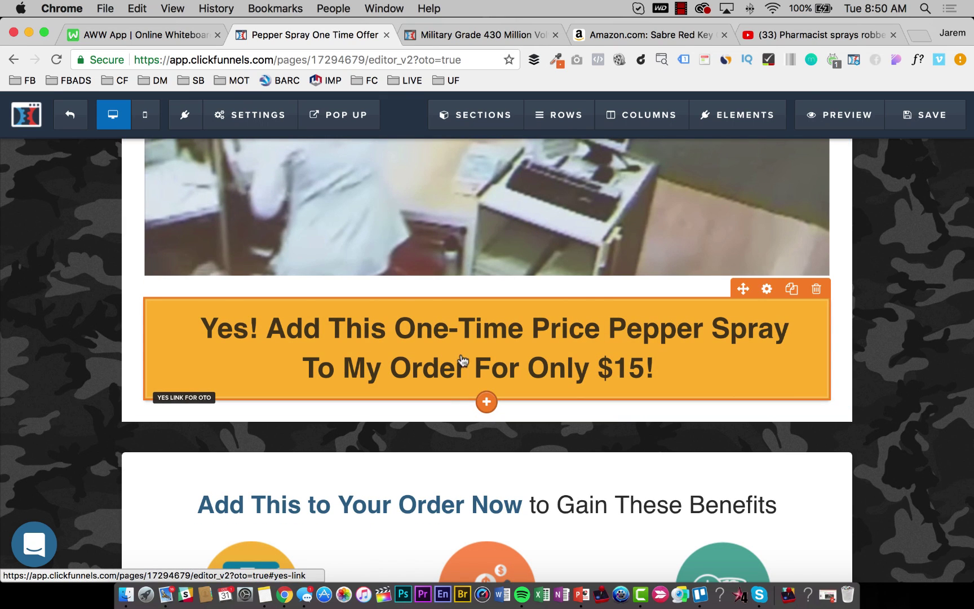
Add an underlined Sub-Headline under the button: 'No... I Don't Want To Protect Myself From Burglars, Muggers, Or Criminals...'.
{"action": "left_click", "coordinate": [481, 408]}
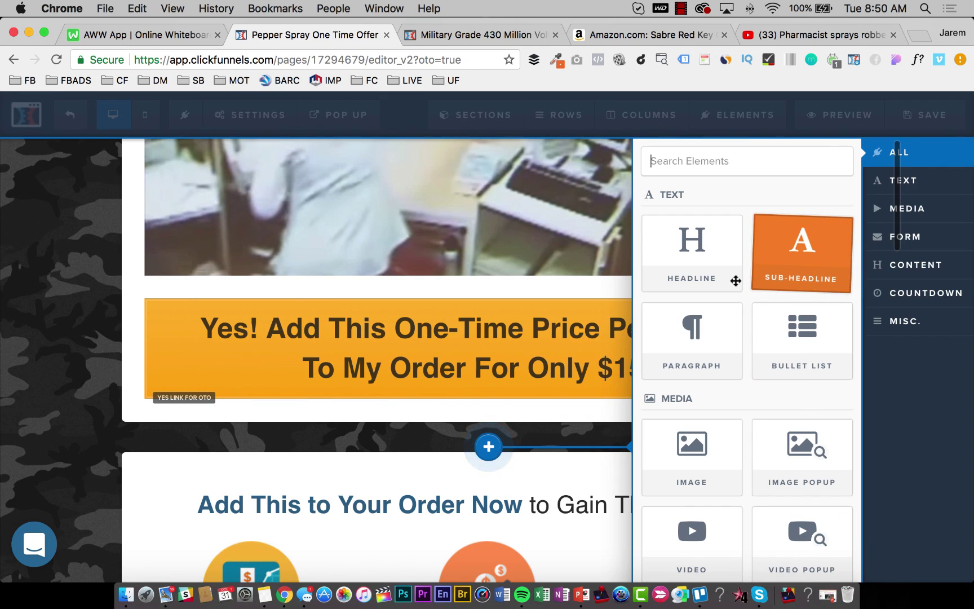
{"action": "left_click", "coordinate": [792, 243]}
{"action": "double_click", "coordinate": [514, 432]}
{"action": "key", "text": "super+a"}
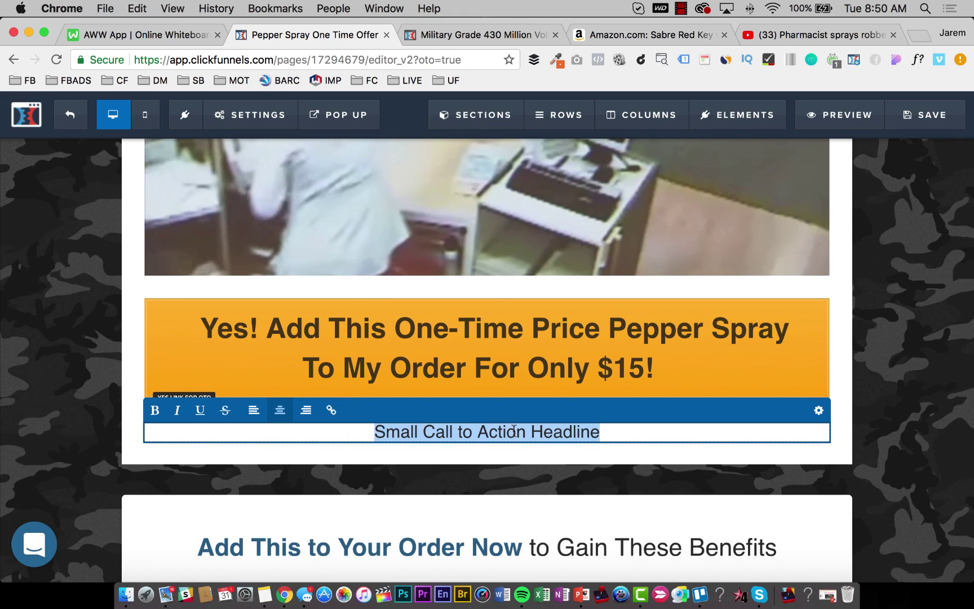
{"action": "type", "text": "No... I "}
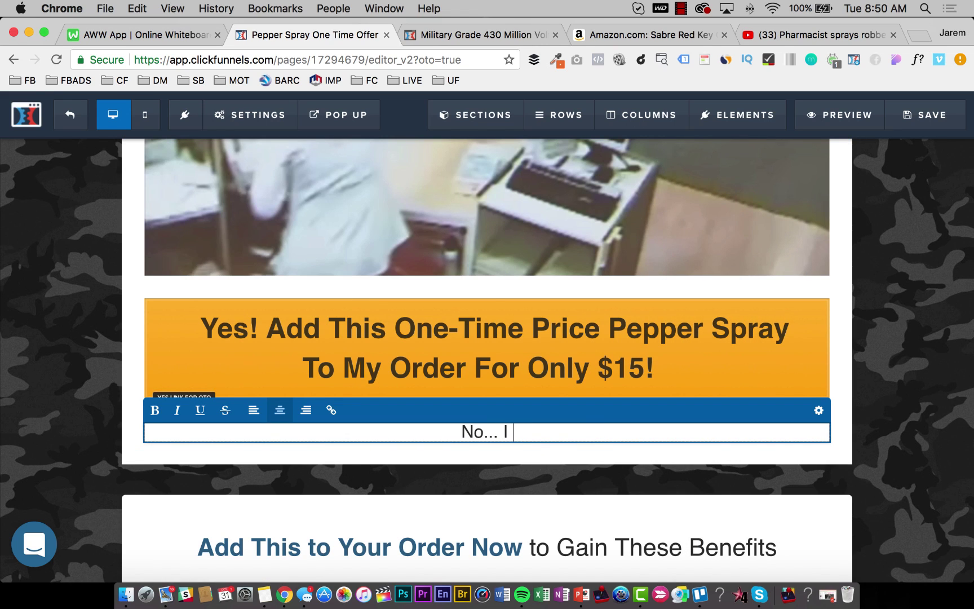
{"action": "type", "text": "don't"}
{"action": "key", "text": "BackSpace"}
{"action": "key", "text": "BackSpace"}
{"action": "key", "text": "BackSpace"}
{"action": "key", "text": "BackSpace"}
{"action": "key", "text": "BackSpace"}
{"action": "type", "text": "Don"}
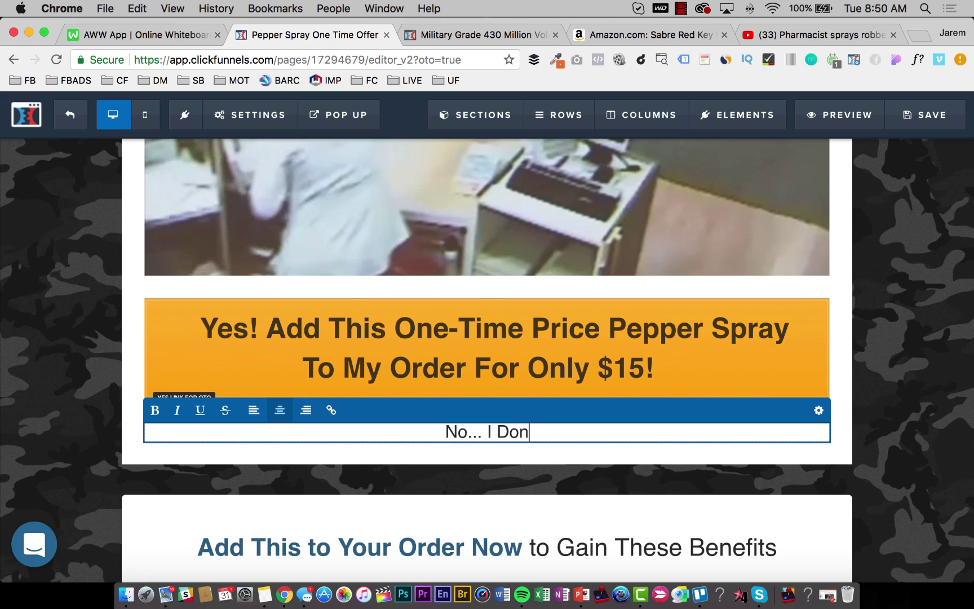
{"action": "type", "text": "'t Want To P"}
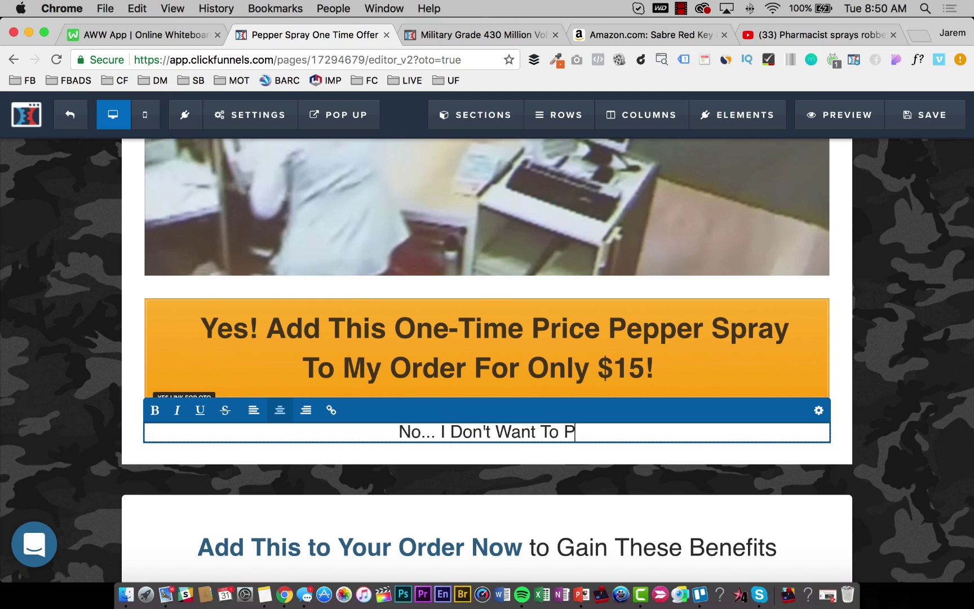
{"action": "type", "text": "rotect My"}
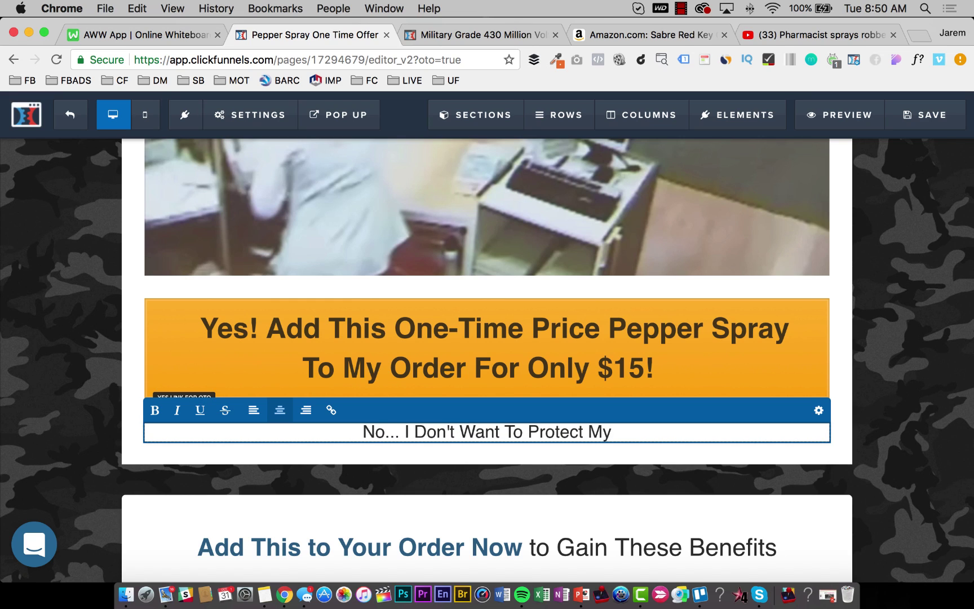
{"action": "type", "text": "self From "}
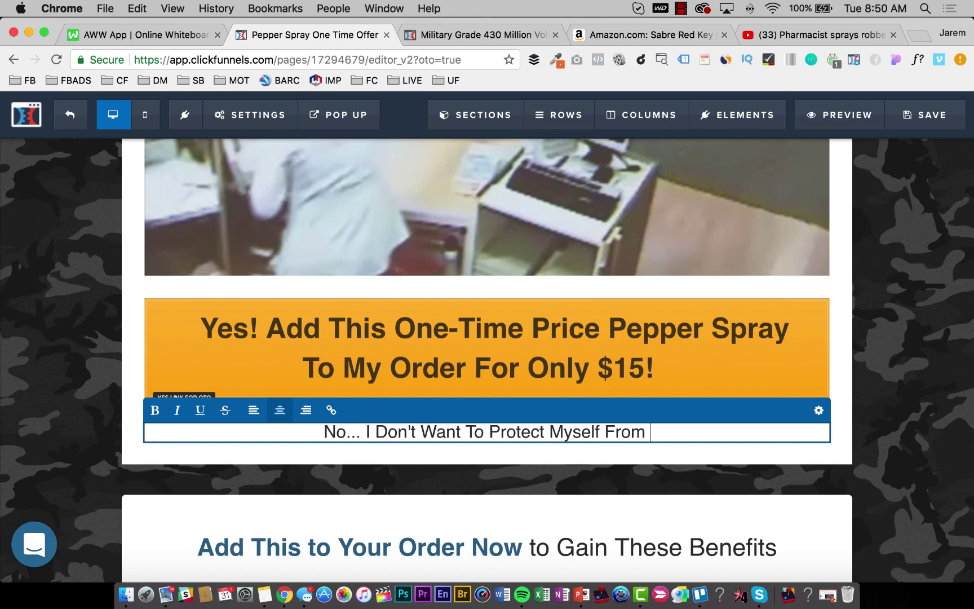
{"action": "type", "text": "Bu"}
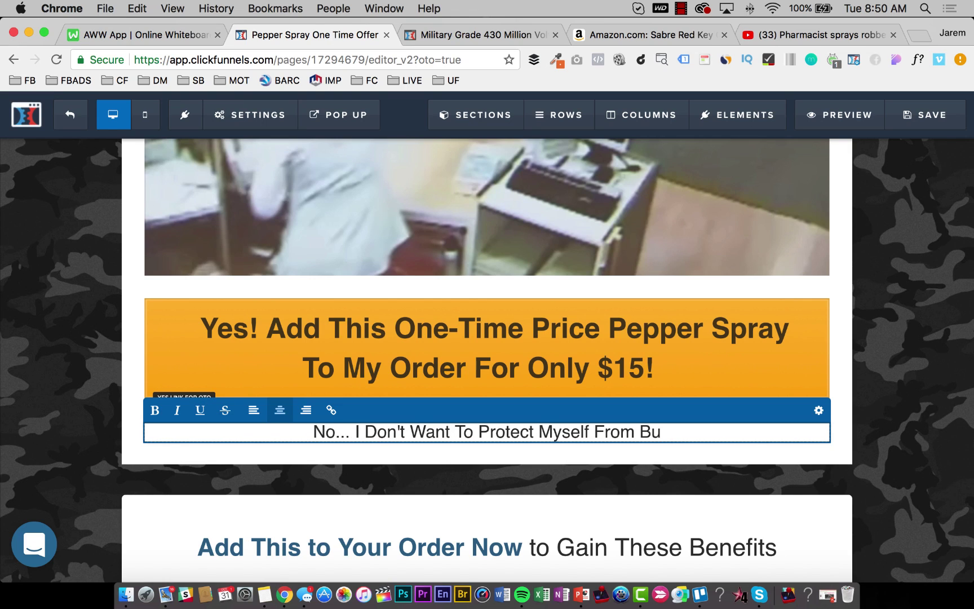
{"action": "type", "text": "rglars, Mu"}
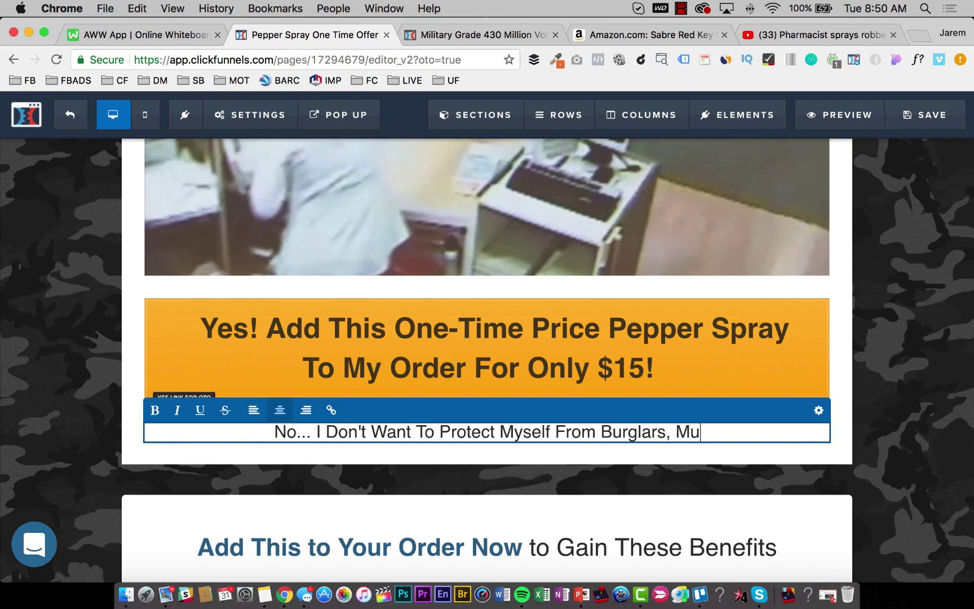
{"action": "type", "text": "ggers, O"}
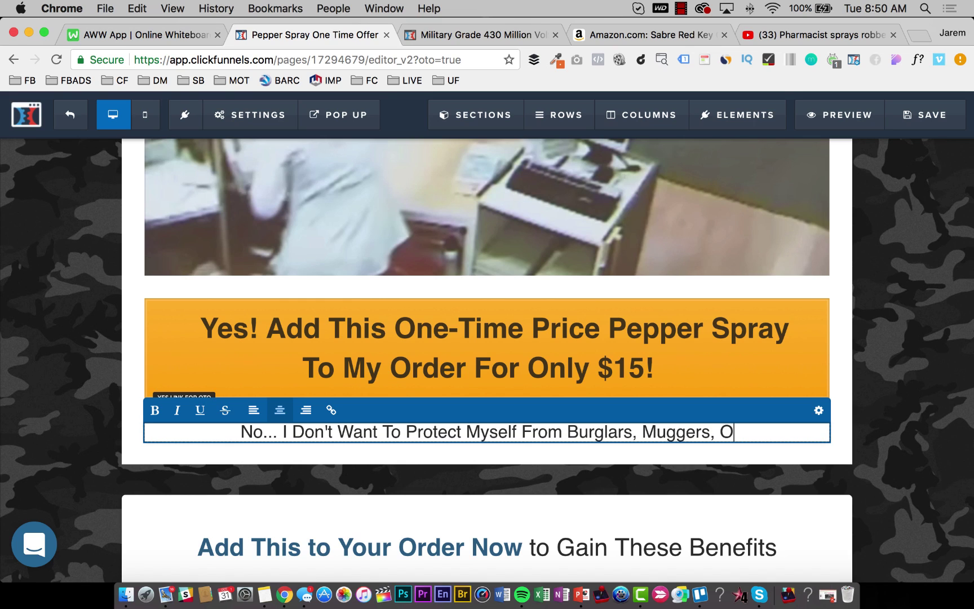
{"action": "type", "text": "r Cr"}
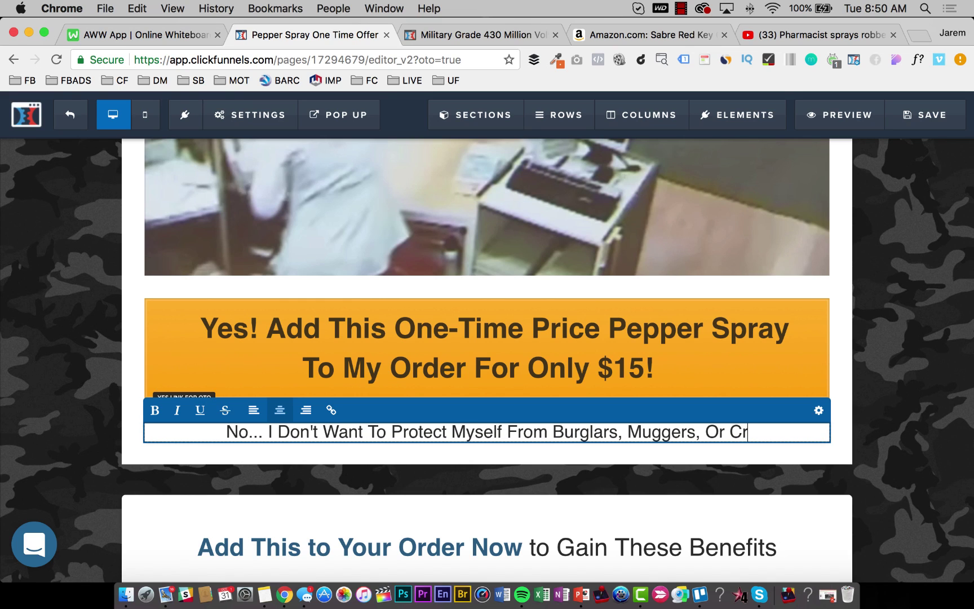
{"action": "type", "text": "iminals..."}
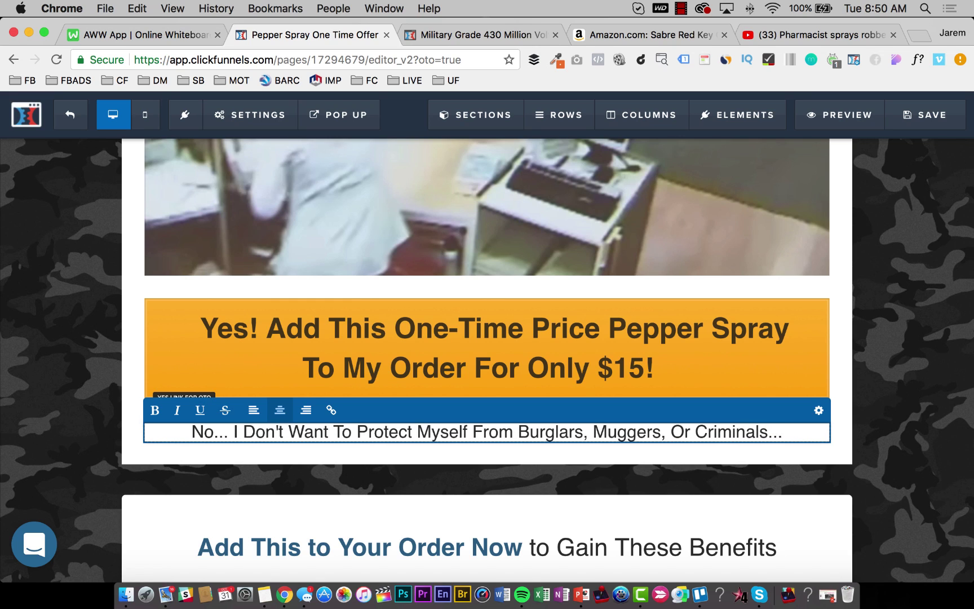
{"action": "key", "text": "super+a"}
{"action": "left_click", "coordinate": [200, 410]}
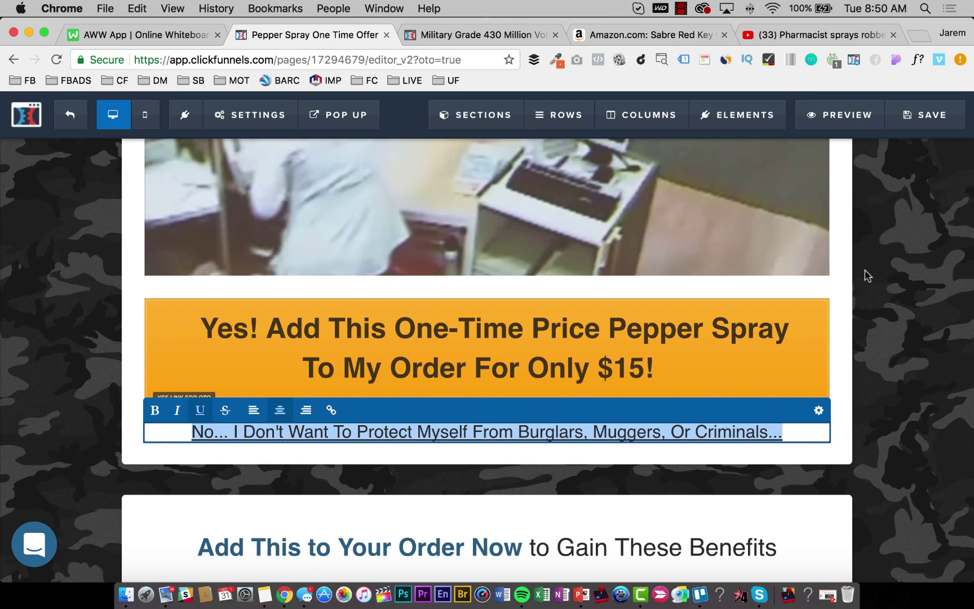
{"action": "left_click", "coordinate": [910, 276]}
Save the page and inspect the decline link's settings and target URL.
{"action": "left_click", "coordinate": [932, 116]}
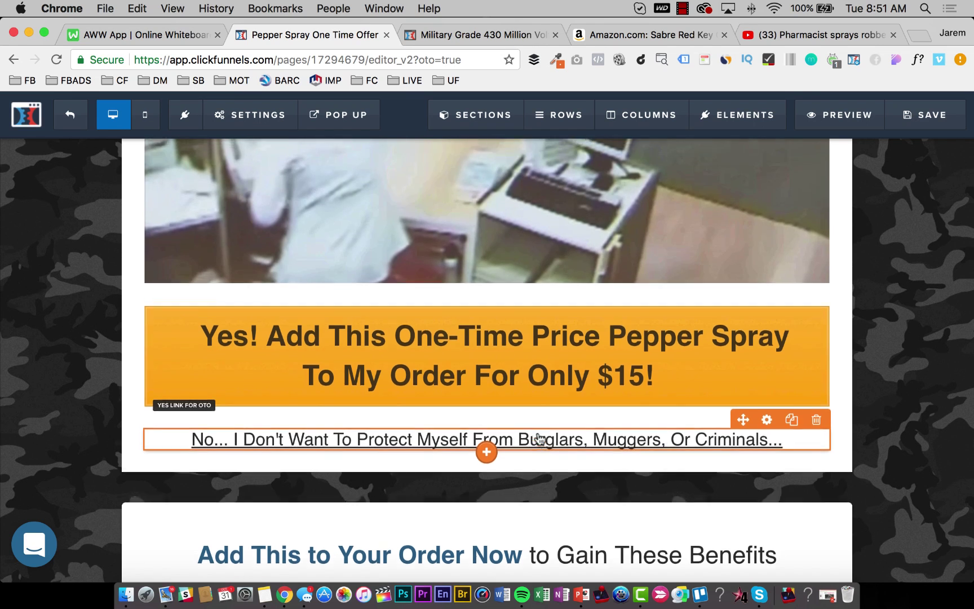
{"action": "scroll", "coordinate": [538, 439], "scroll_direction": "down", "scroll_amount": 4}
{"action": "scroll", "coordinate": [538, 439], "scroll_direction": "up", "scroll_amount": 3}
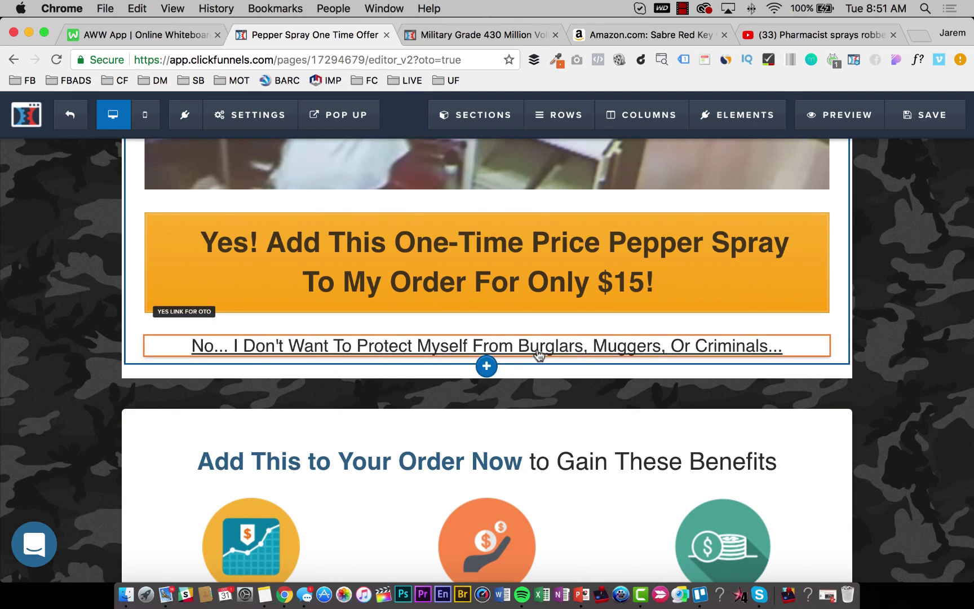
{"action": "left_click", "coordinate": [538, 354]}
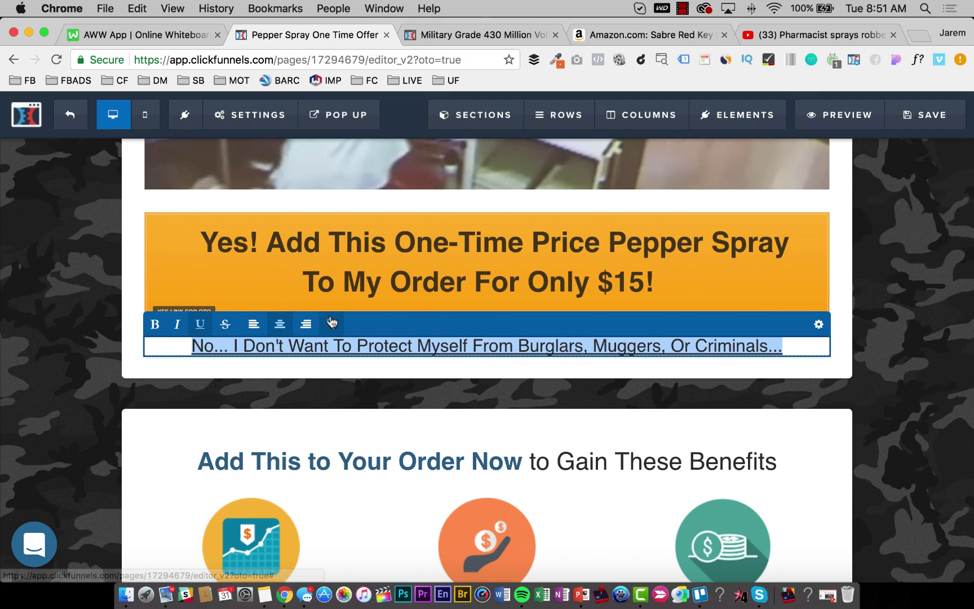
{"action": "left_click", "coordinate": [818, 324]}
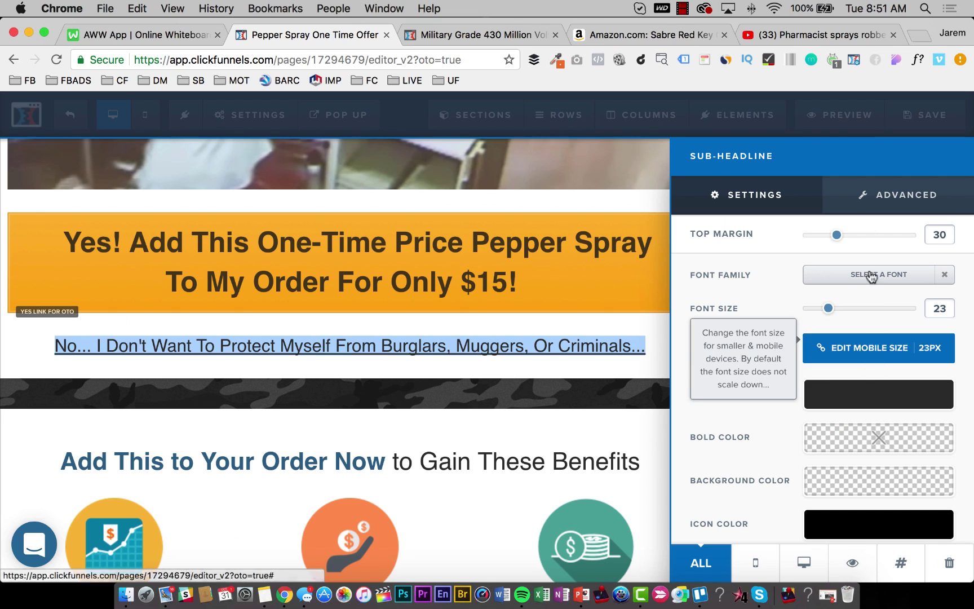
{"action": "left_click", "coordinate": [889, 200]}
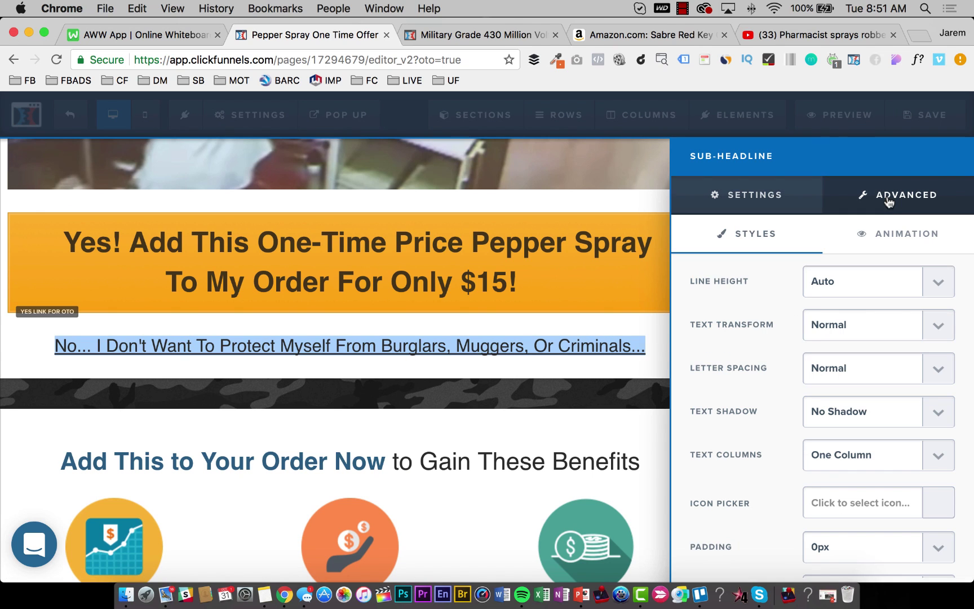
{"action": "left_click", "coordinate": [778, 201]}
{"action": "left_click", "coordinate": [185, 329]}
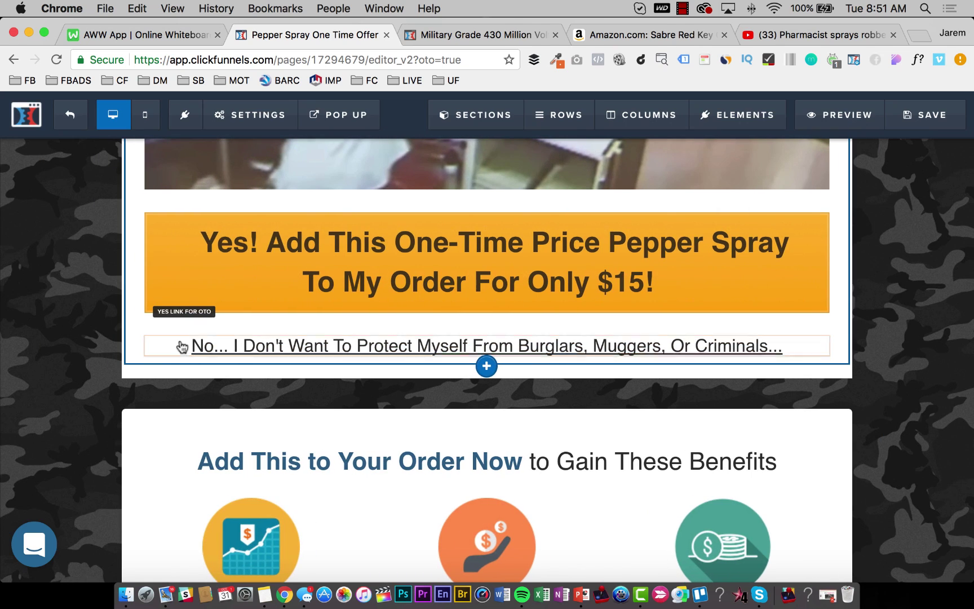
{"action": "left_click", "coordinate": [182, 347]}
{"action": "double_click", "coordinate": [263, 346]}
{"action": "triple_click", "coordinate": [263, 345]}
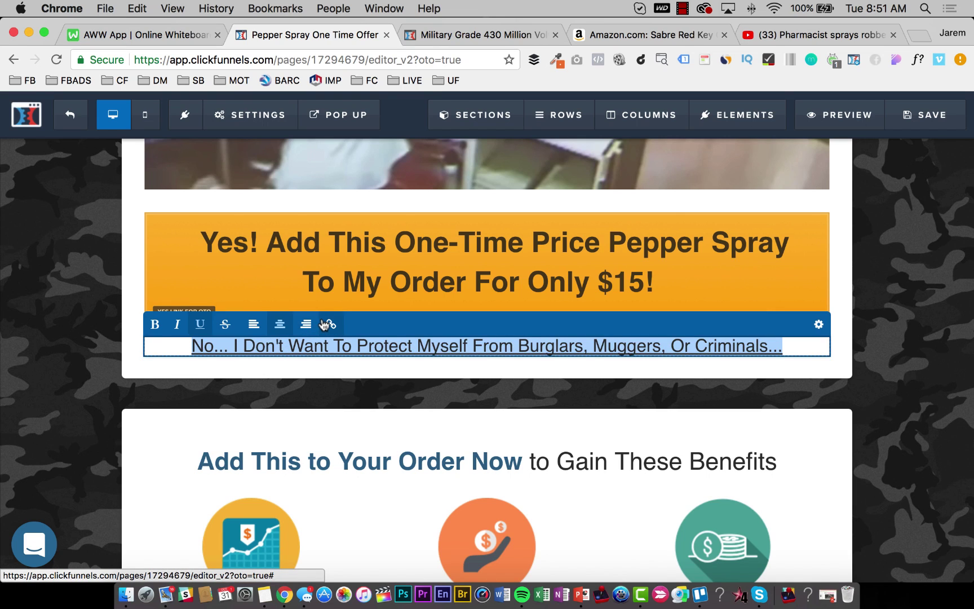
{"action": "left_click", "coordinate": [328, 325]}
{"action": "left_click", "coordinate": [285, 320]}
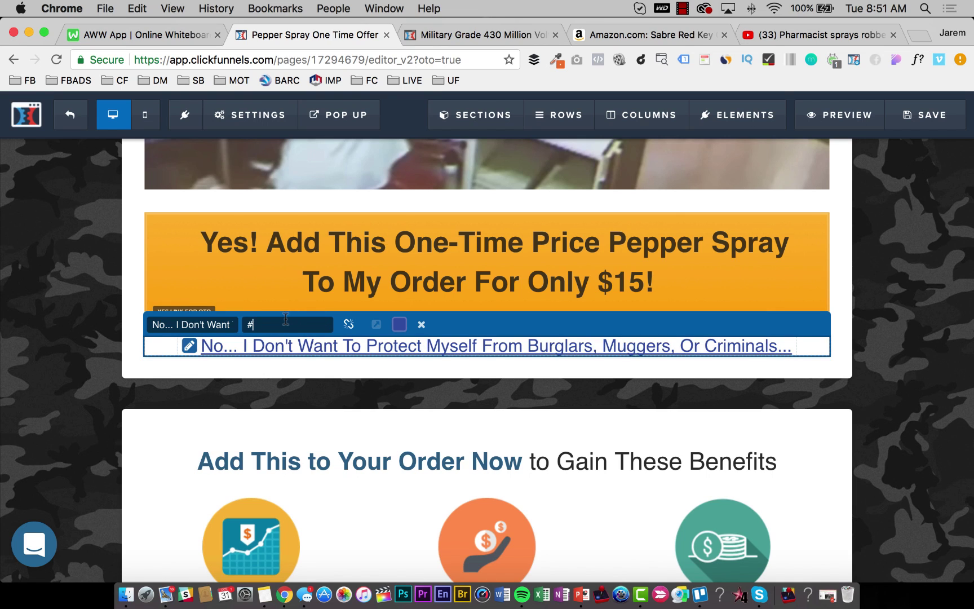
{"action": "left_click", "coordinate": [238, 274]}
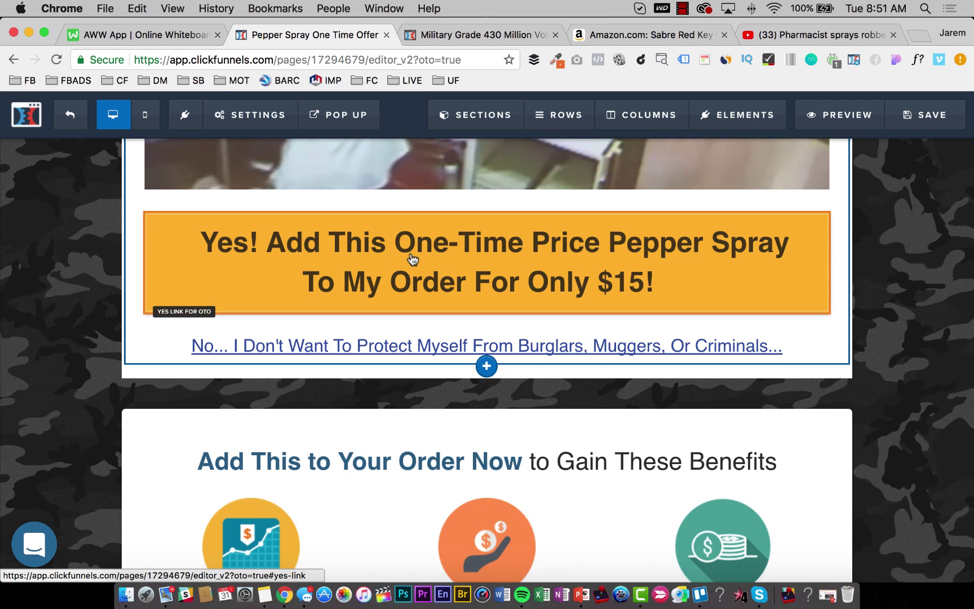
Check the Yes button's action, then bring up the element list below the decline link.
{"action": "left_click", "coordinate": [379, 282]}
{"action": "left_click", "coordinate": [843, 287]}
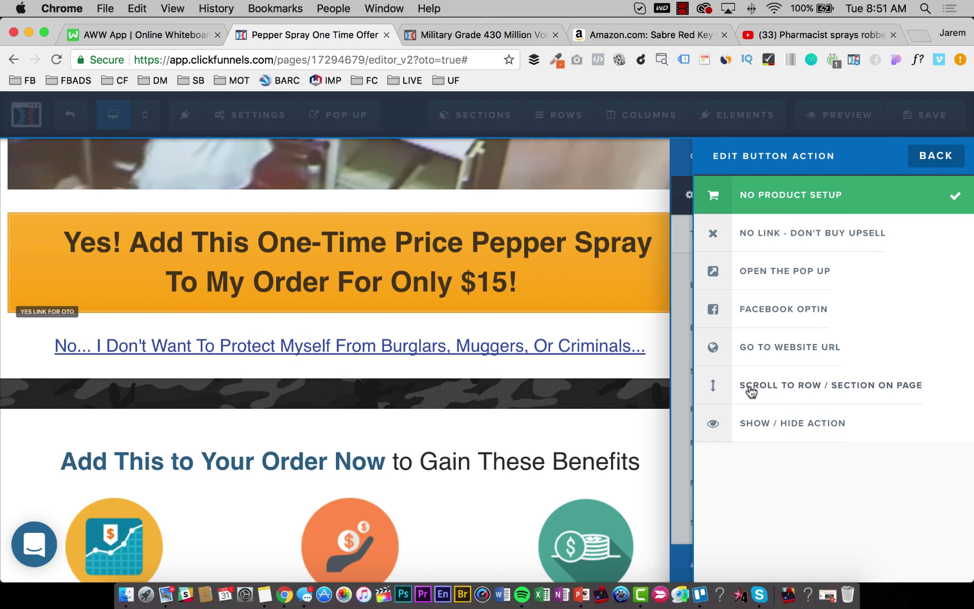
{"action": "left_click", "coordinate": [417, 384]}
{"action": "left_click", "coordinate": [542, 345]}
{"action": "key", "text": "super+c"}
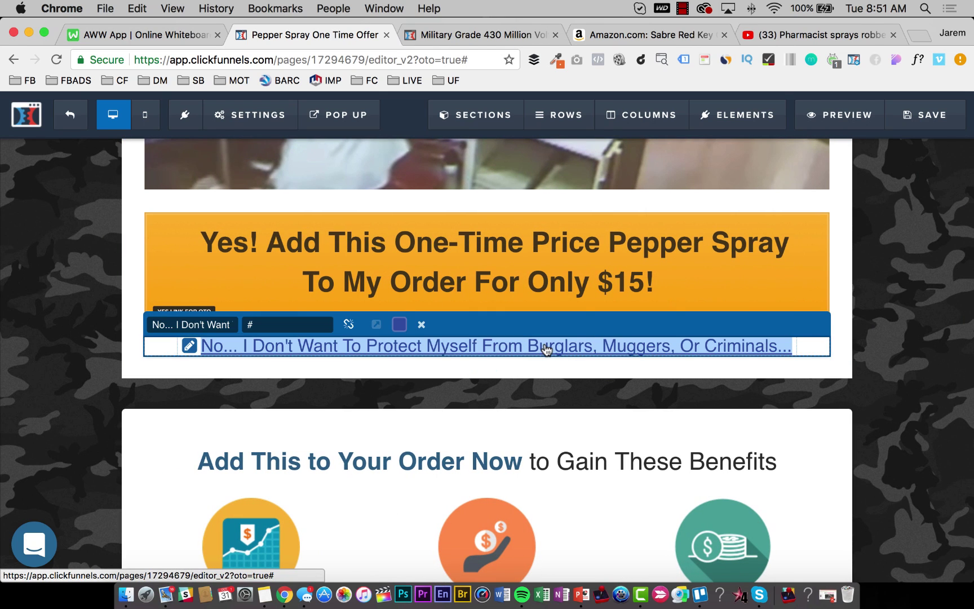
{"action": "left_click", "coordinate": [613, 392]}
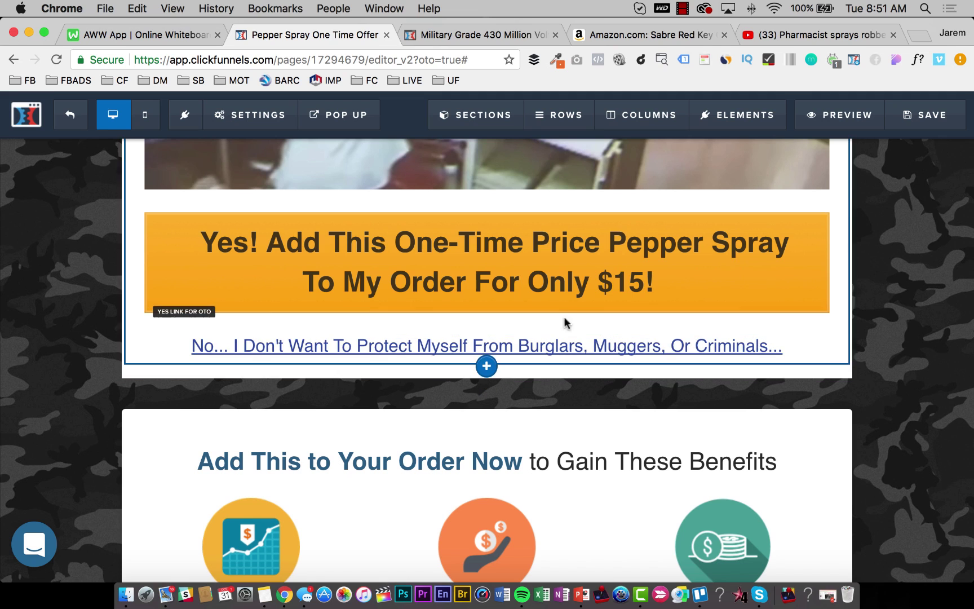
{"action": "left_click", "coordinate": [489, 356]}
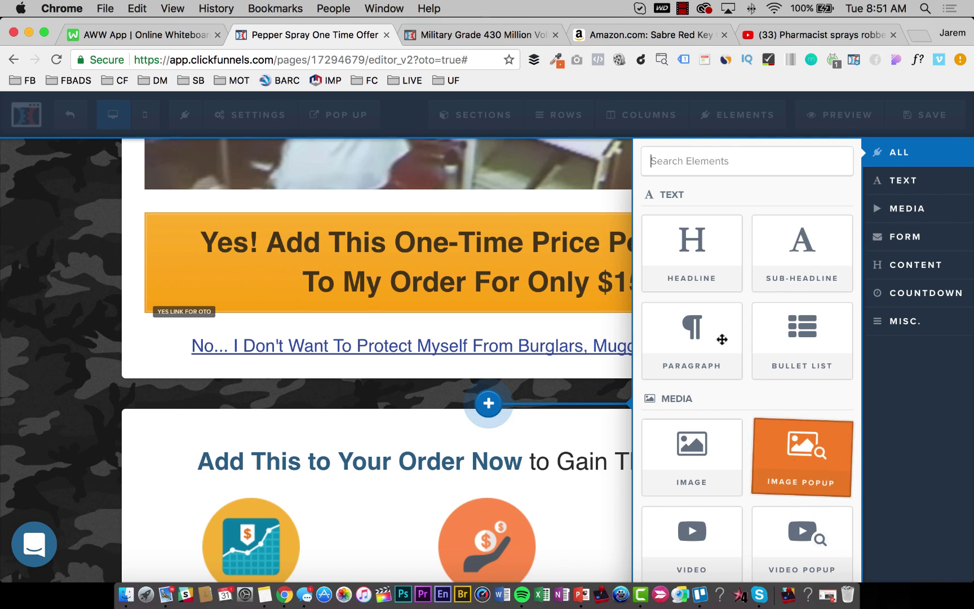
Add a button beneath the decline link labelled with the 'No... I Don't Want To Protect Myself' wording.
{"action": "scroll", "coordinate": [721, 361], "scroll_direction": "down", "scroll_amount": 6}
{"action": "left_click_drag", "start_coordinate": [723, 386], "coordinate": [696, 420]}
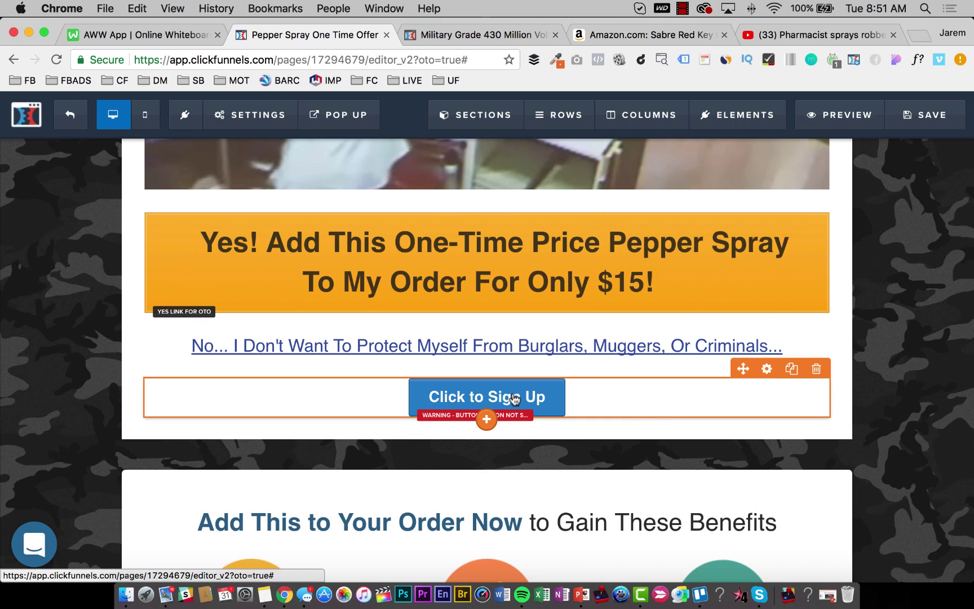
{"action": "left_click", "coordinate": [515, 400]}
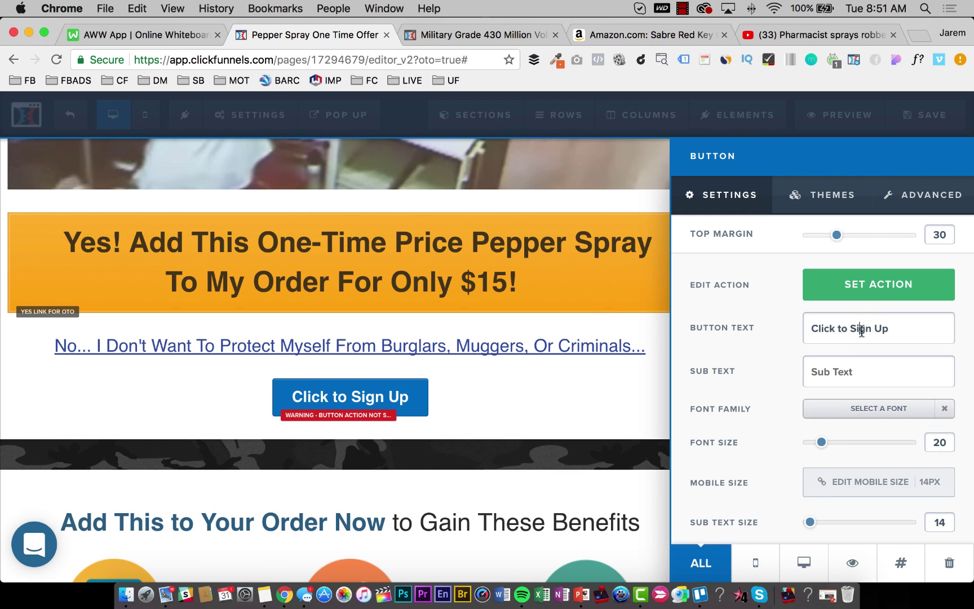
{"action": "key", "text": "super+v"}
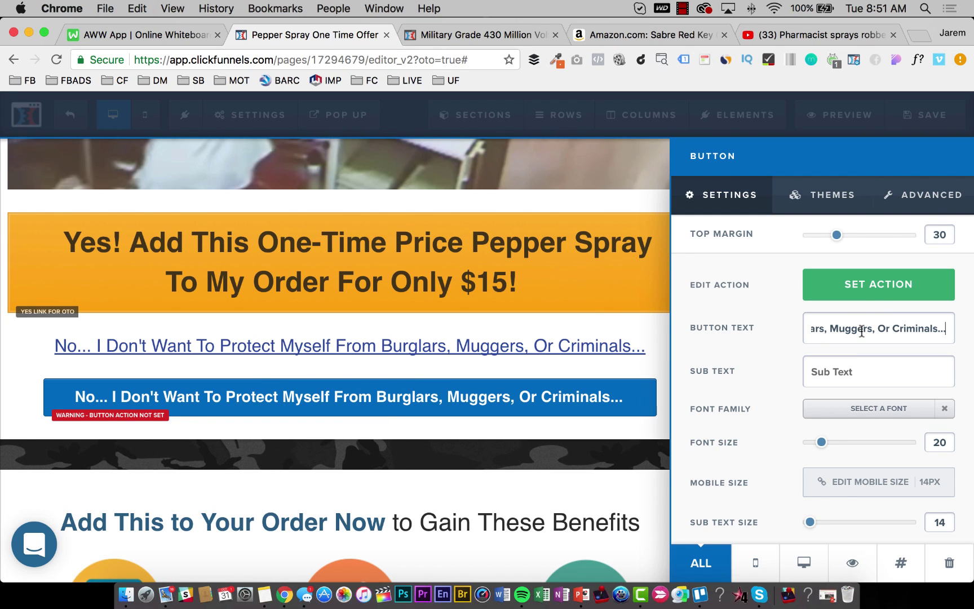
{"action": "left_click", "coordinate": [308, 331]}
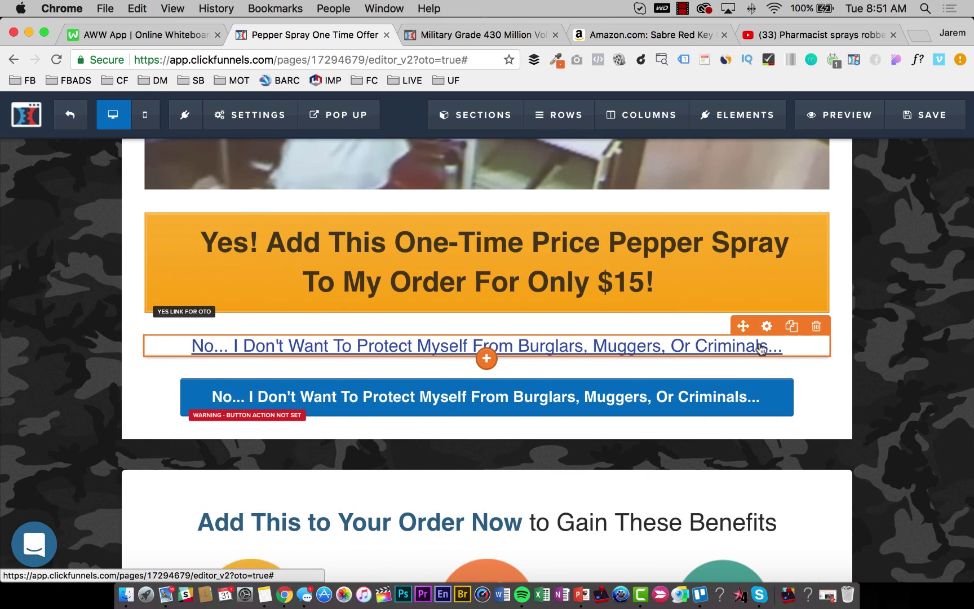
Delete the old underlined decline link and hide the new decline button.
{"action": "left_click", "coordinate": [817, 326]}
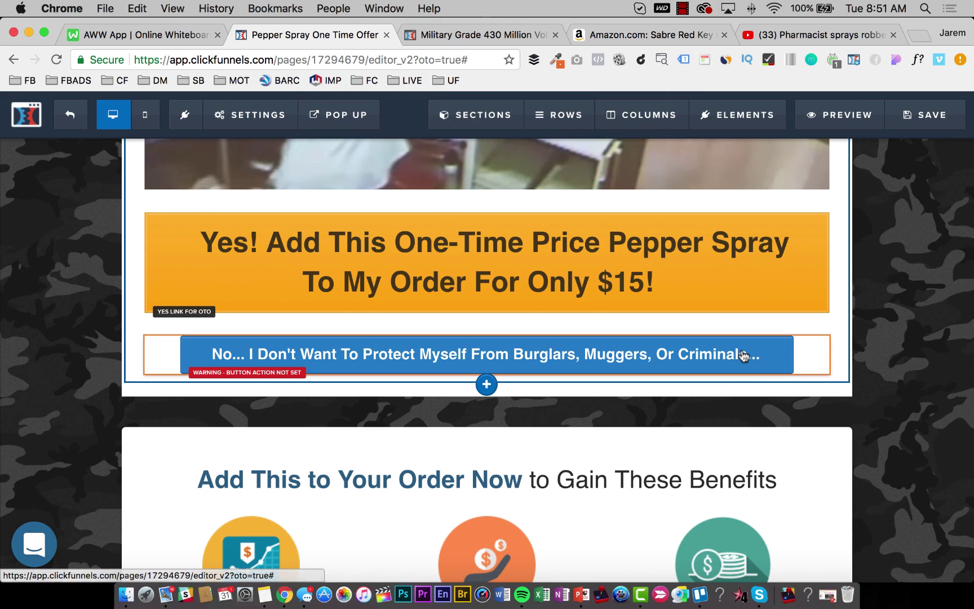
{"action": "left_click", "coordinate": [745, 355]}
{"action": "scroll", "coordinate": [853, 342], "scroll_direction": "down", "scroll_amount": 3}
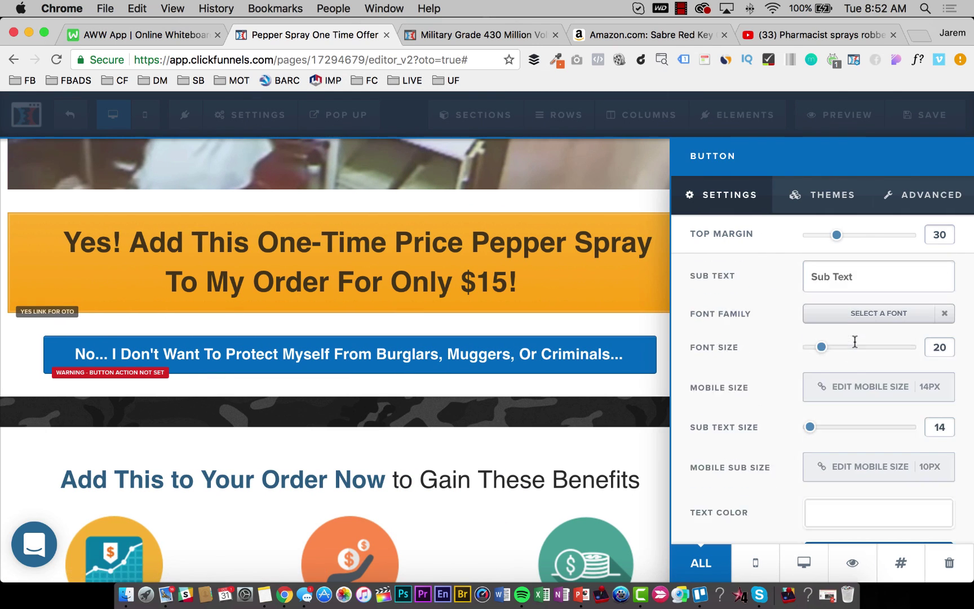
{"action": "left_click", "coordinate": [846, 563]}
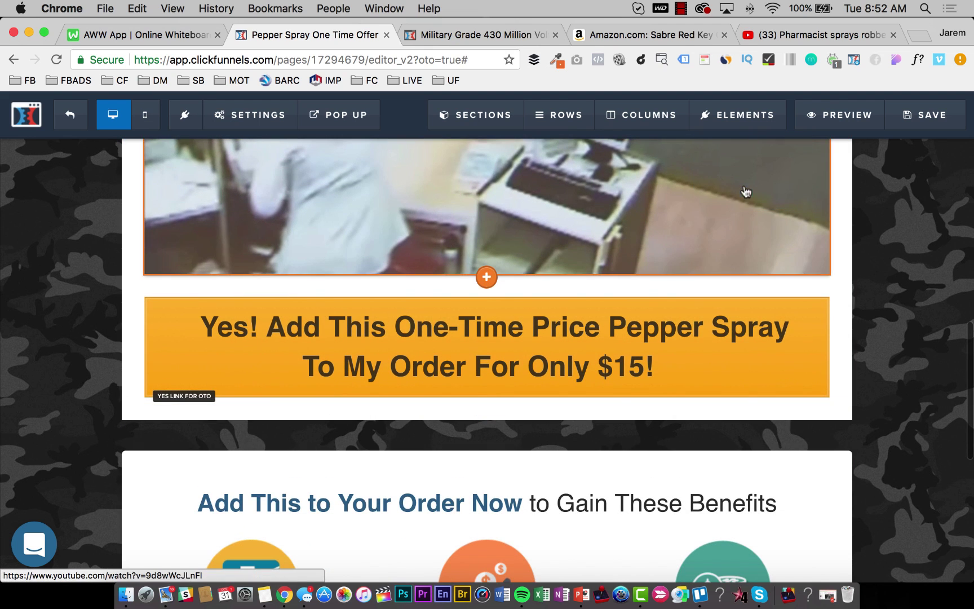
Locate the hidden decline button through the page element list and make it red.
{"action": "left_click", "coordinate": [736, 125]}
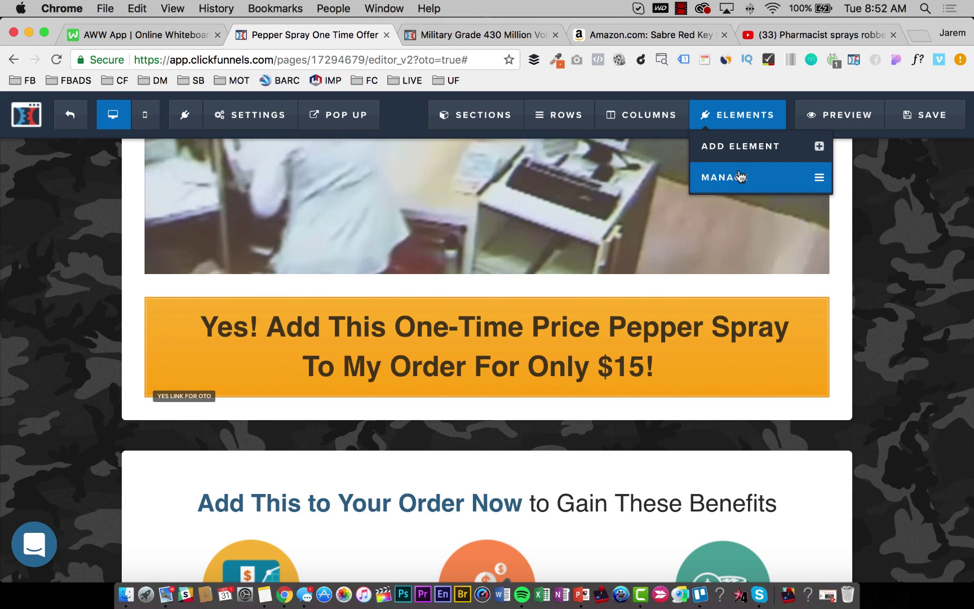
{"action": "left_click", "coordinate": [740, 177]}
{"action": "scroll", "coordinate": [791, 485], "scroll_direction": "down", "scroll_amount": 3}
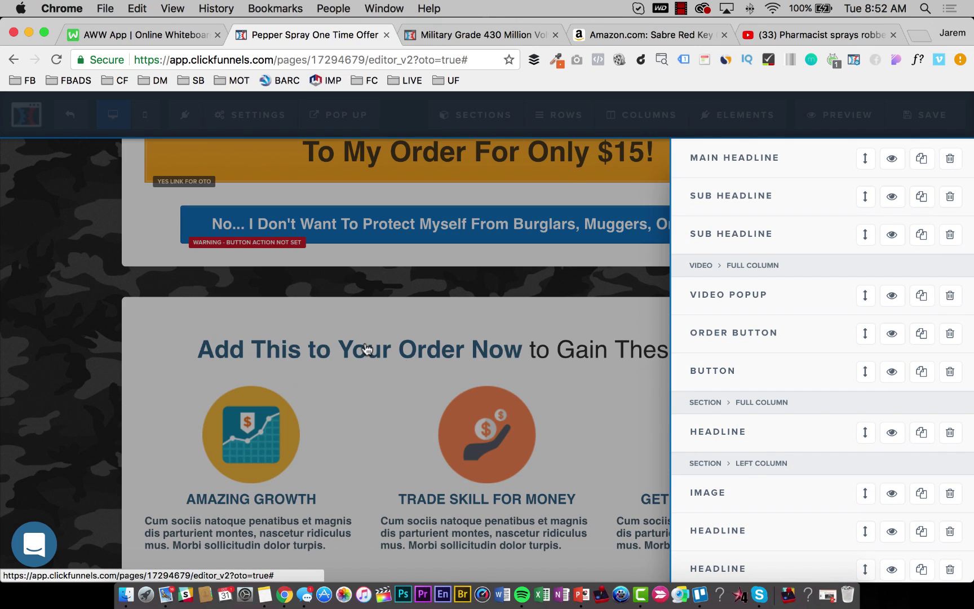
{"action": "left_click", "coordinate": [434, 272]}
{"action": "left_click", "coordinate": [599, 227]}
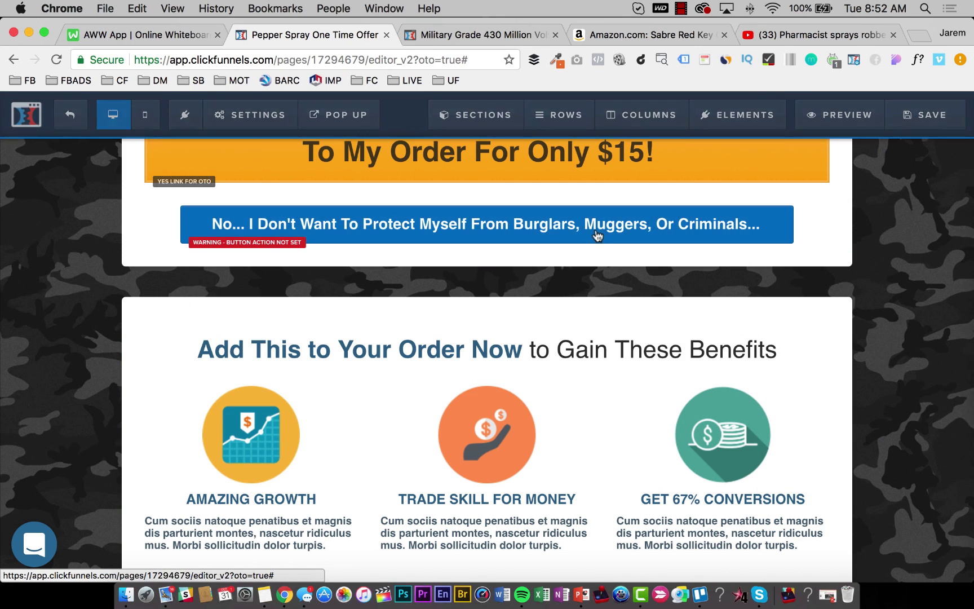
{"action": "scroll", "coordinate": [776, 434], "scroll_direction": "down", "scroll_amount": 3}
{"action": "left_click", "coordinate": [835, 507]}
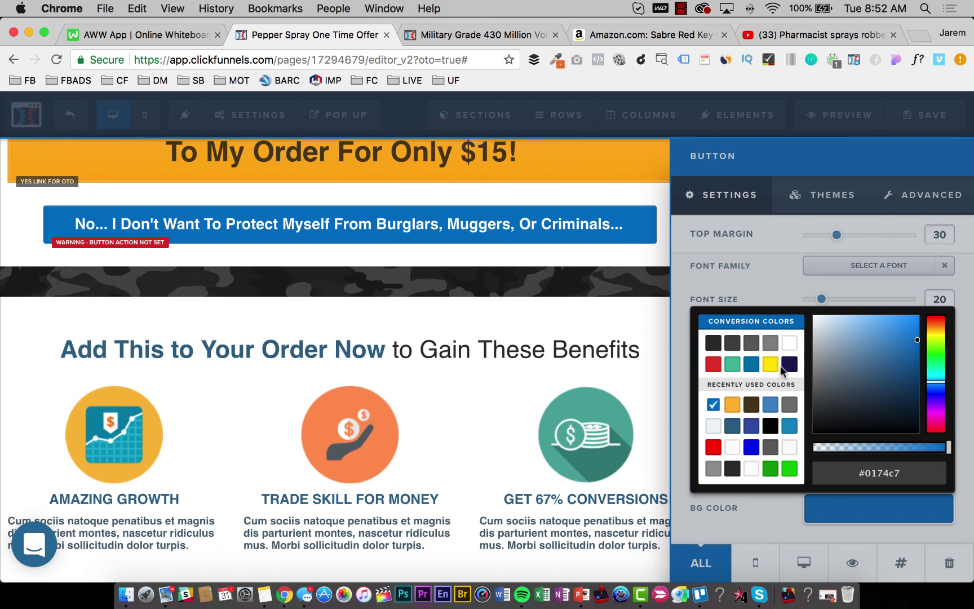
{"action": "left_click", "coordinate": [714, 364]}
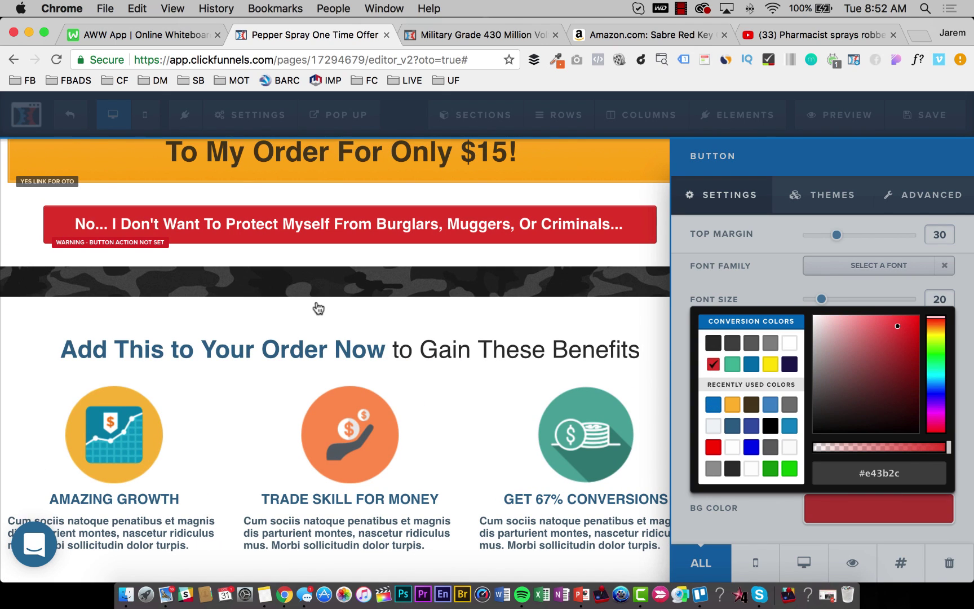
{"action": "left_click", "coordinate": [311, 301]}
Set the decline button's font size to 15.
{"action": "scroll", "coordinate": [445, 237], "scroll_direction": "up", "scroll_amount": 5}
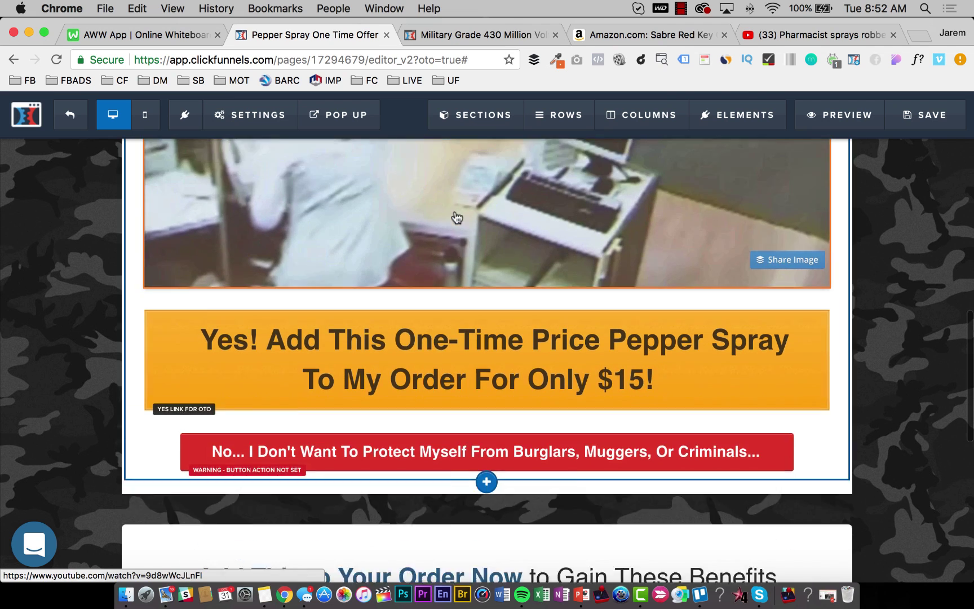
{"action": "scroll", "coordinate": [457, 218], "scroll_direction": "down", "scroll_amount": 5}
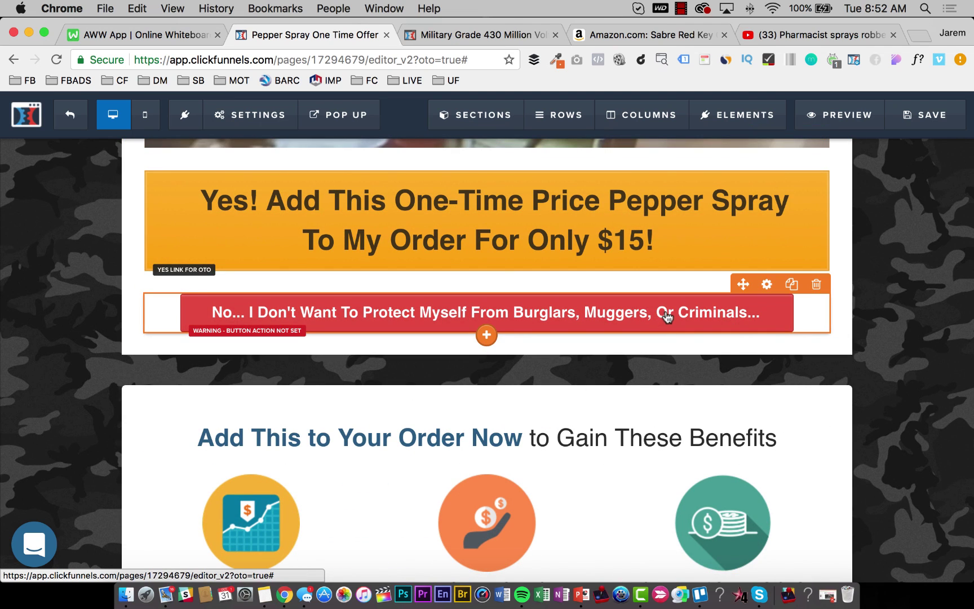
{"action": "left_click", "coordinate": [667, 317]}
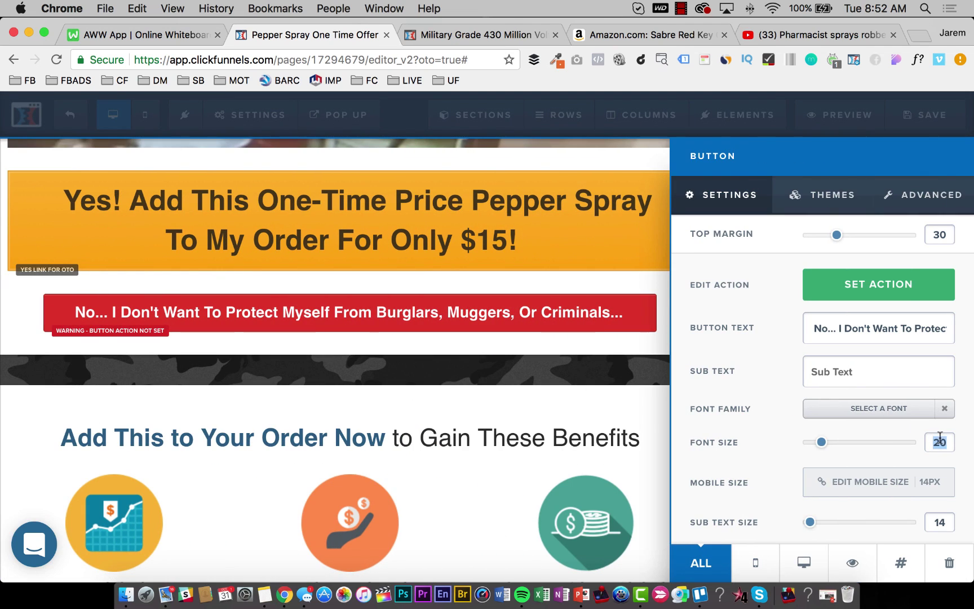
{"action": "type", "text": "15"}
{"action": "left_click", "coordinate": [282, 357]}
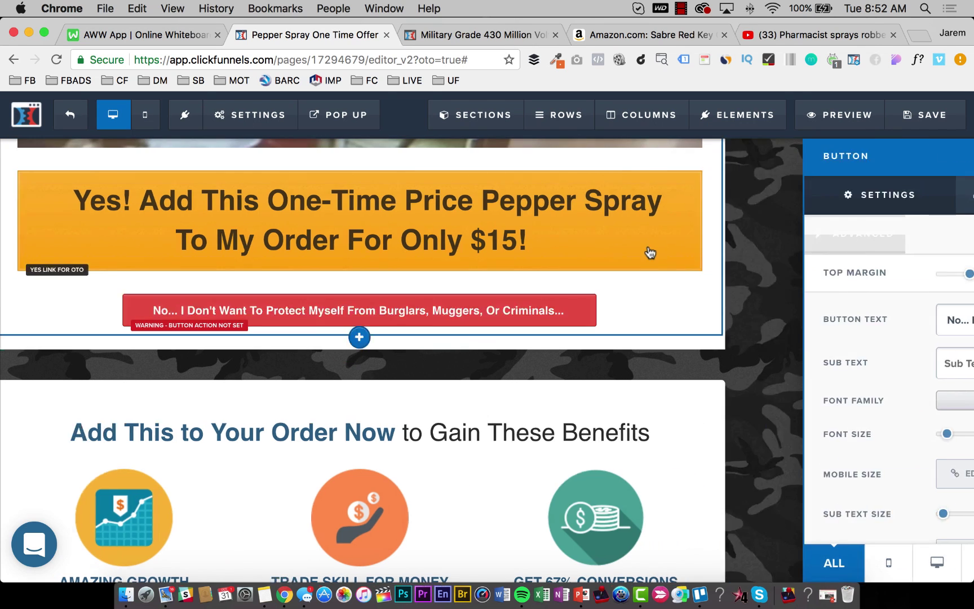
Set the decline button's action to decline the upsell and save the page.
{"action": "left_click", "coordinate": [584, 309]}
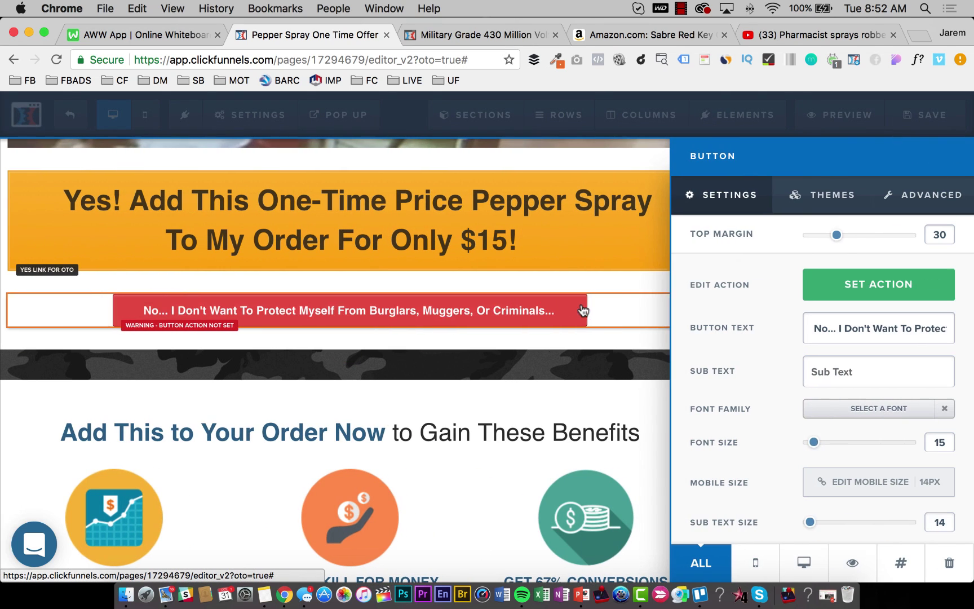
{"action": "left_click", "coordinate": [884, 287]}
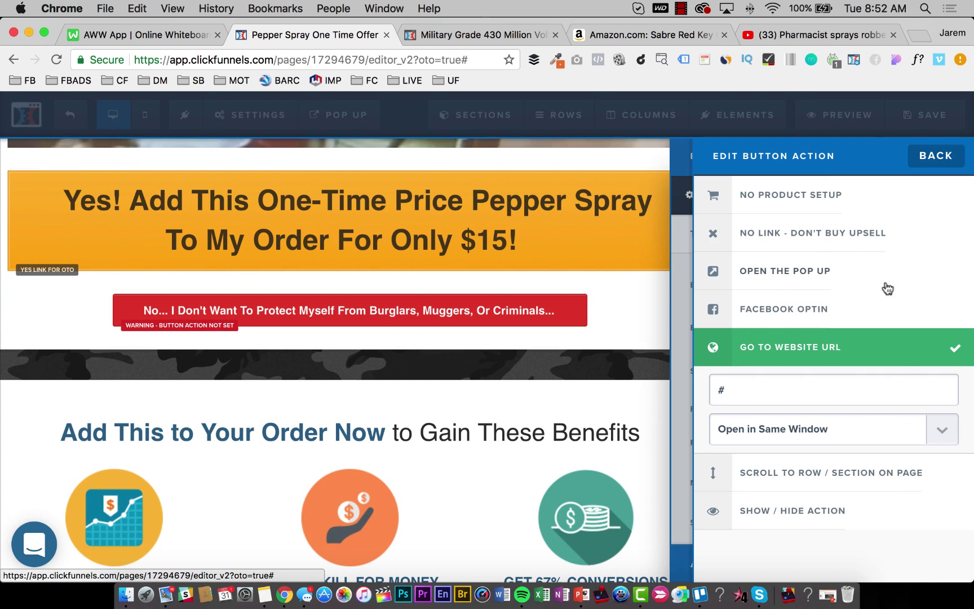
{"action": "left_click", "coordinate": [843, 238]}
{"action": "left_click", "coordinate": [583, 360]}
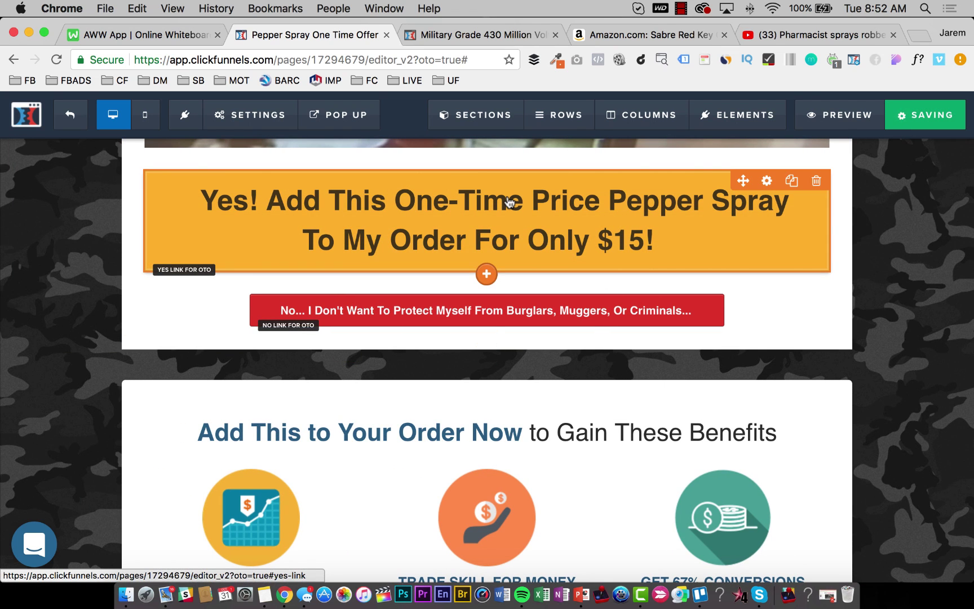
{"action": "scroll", "coordinate": [402, 244], "scroll_direction": "up", "scroll_amount": 10}
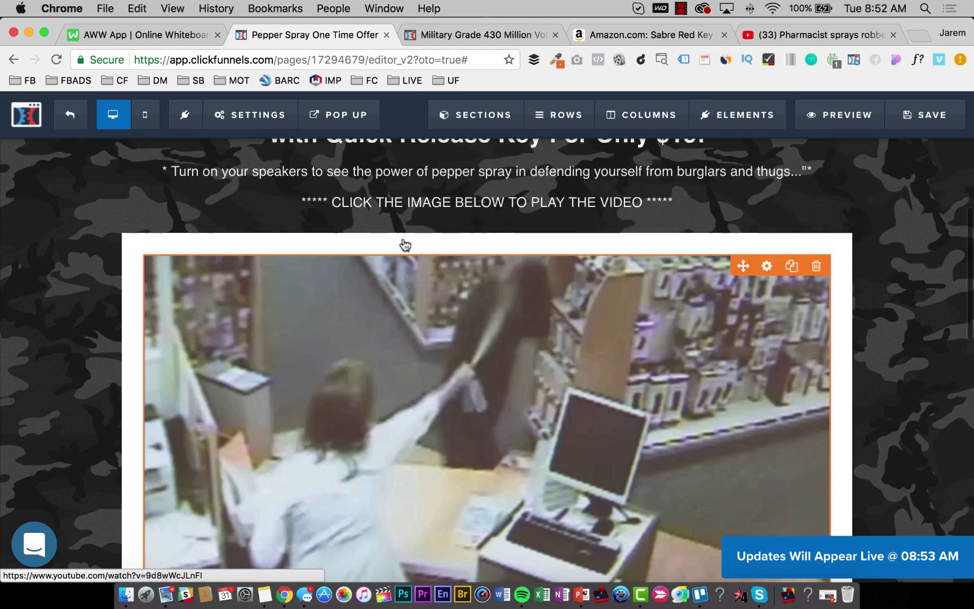
{"action": "scroll", "coordinate": [405, 243], "scroll_direction": "up", "scroll_amount": 5}
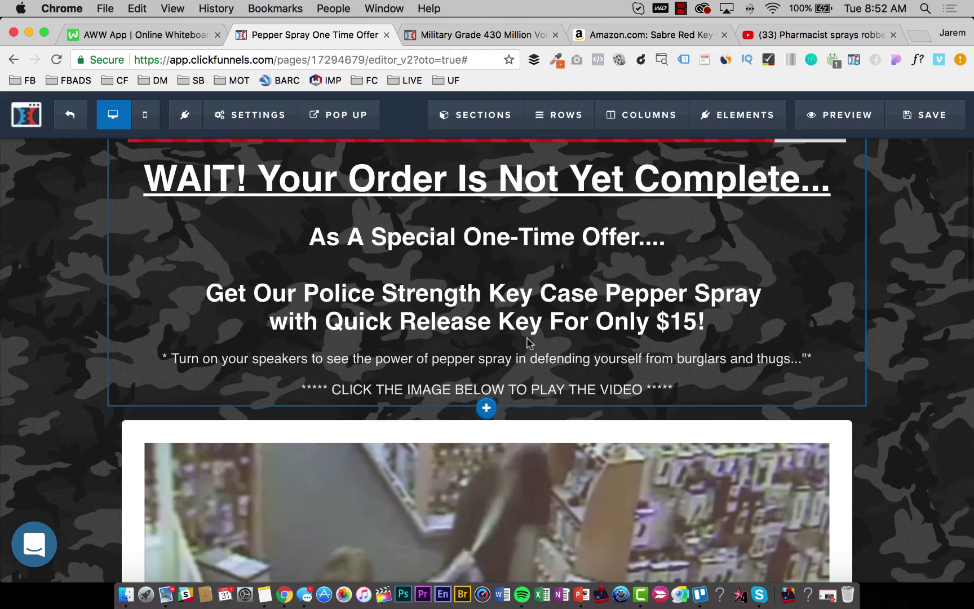
{"action": "scroll", "coordinate": [529, 342], "scroll_direction": "down", "scroll_amount": 2}
{"action": "left_click", "coordinate": [809, 307]}
{"action": "scroll", "coordinate": [587, 220], "scroll_direction": "down", "scroll_amount": 5}
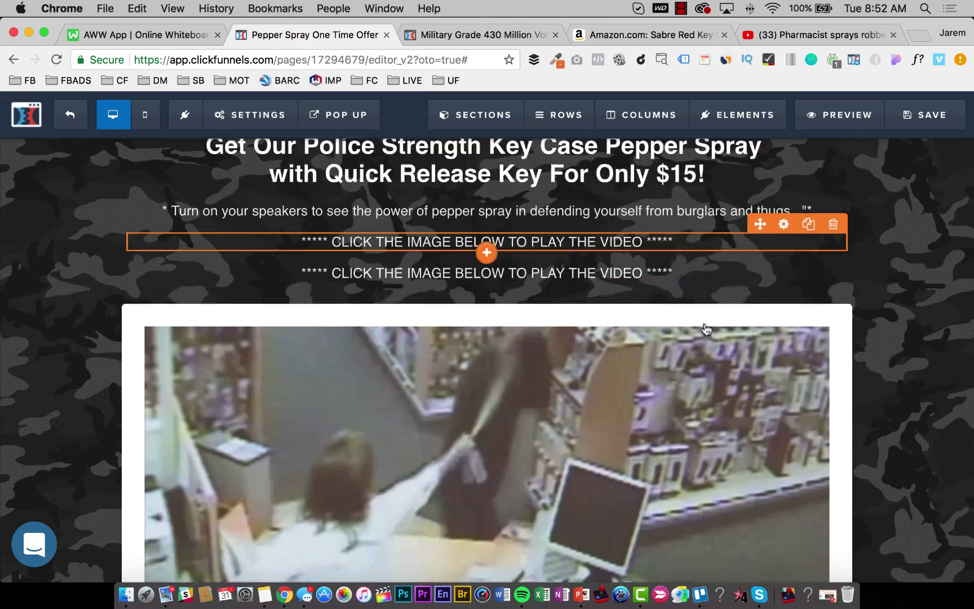
{"action": "scroll", "coordinate": [516, 473], "scroll_direction": "down", "scroll_amount": 10}
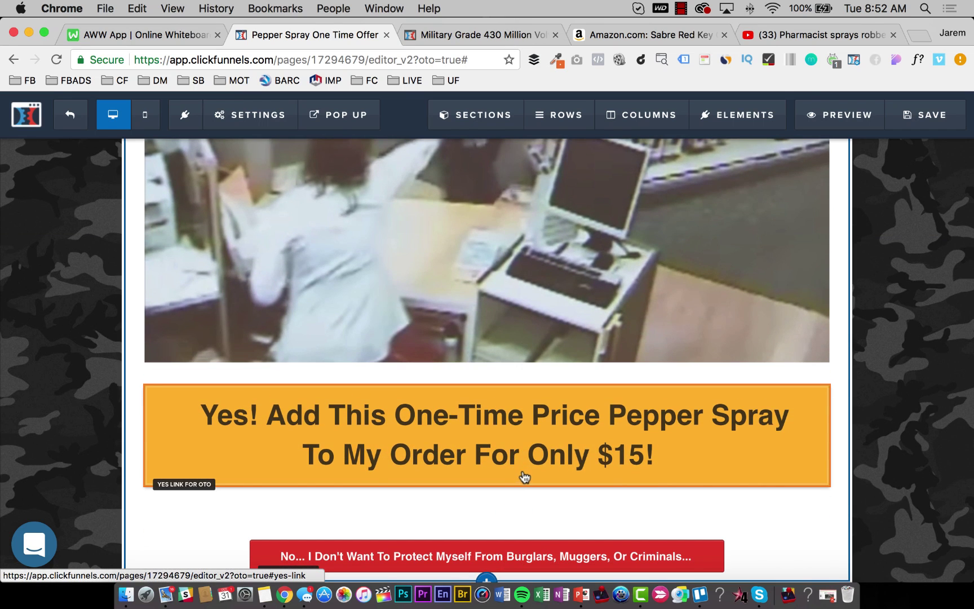
{"action": "left_click", "coordinate": [487, 518]}
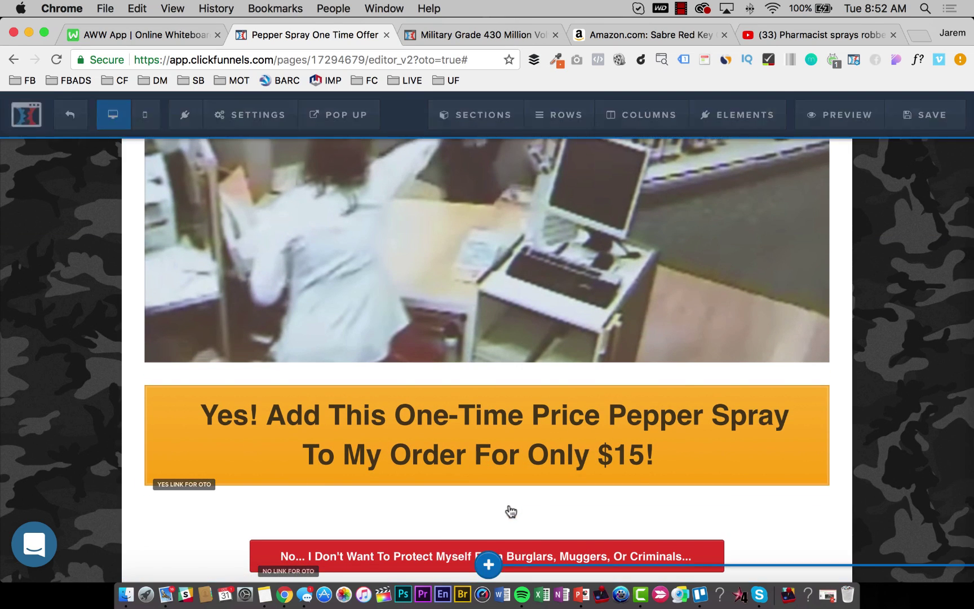
{"action": "left_click", "coordinate": [544, 507]}
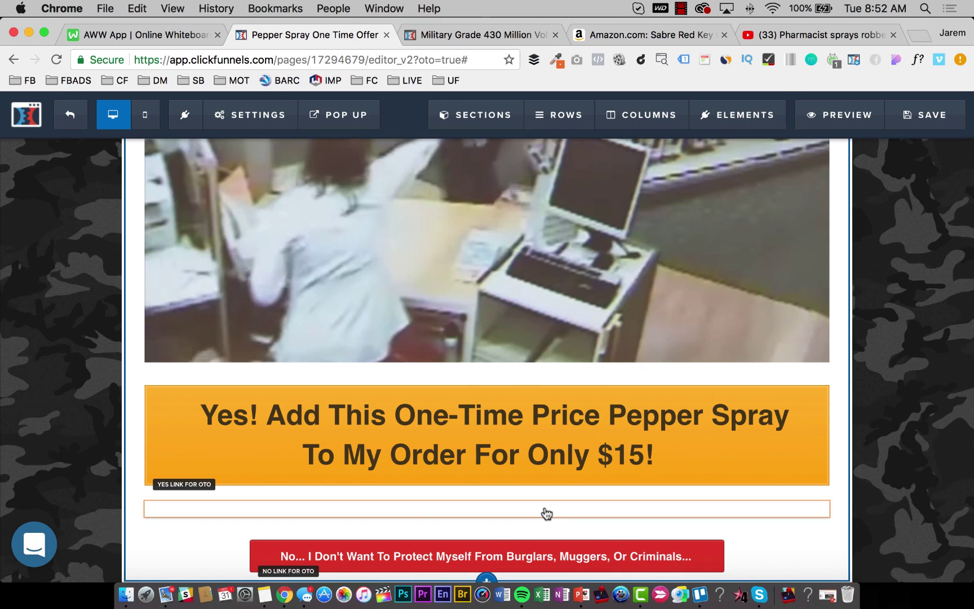
{"action": "left_click", "coordinate": [545, 507]}
{"action": "triple_click", "coordinate": [545, 507]}
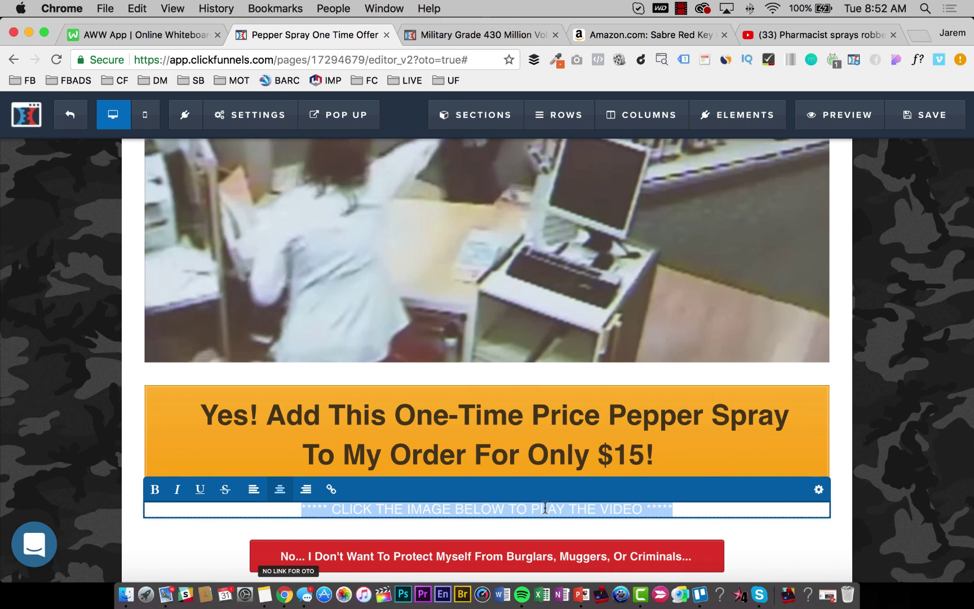
{"action": "left_click", "coordinate": [819, 489]}
{"action": "left_click", "coordinate": [618, 498]}
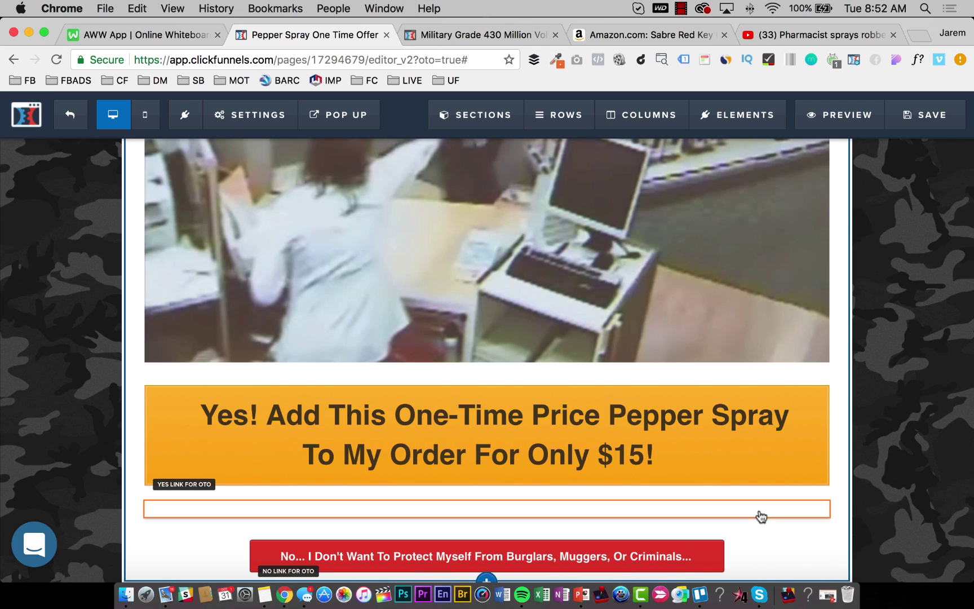
{"action": "left_click", "coordinate": [815, 490]}
{"action": "key", "text": "Return"}
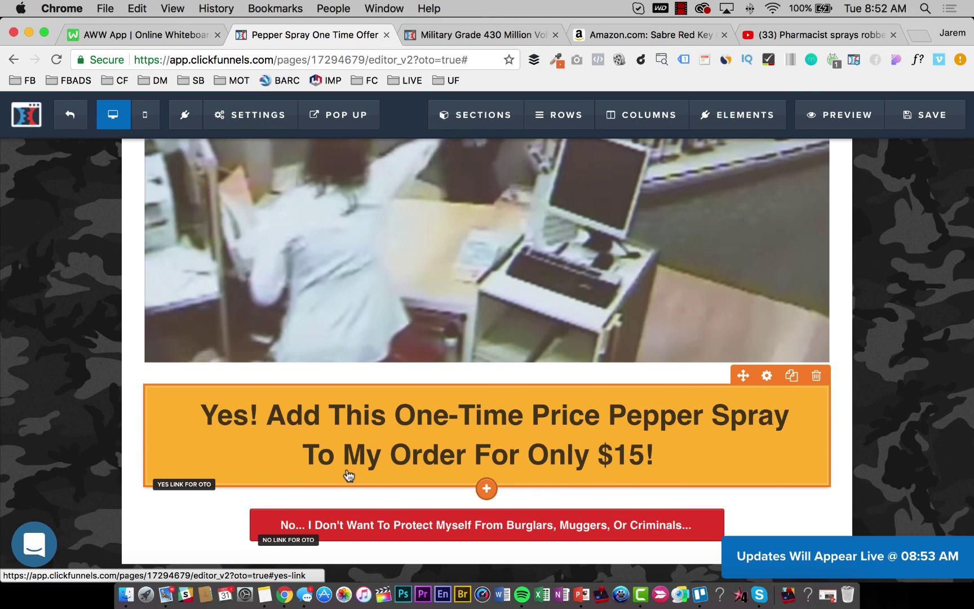
{"action": "scroll", "coordinate": [586, 449], "scroll_direction": "down", "scroll_amount": 3}
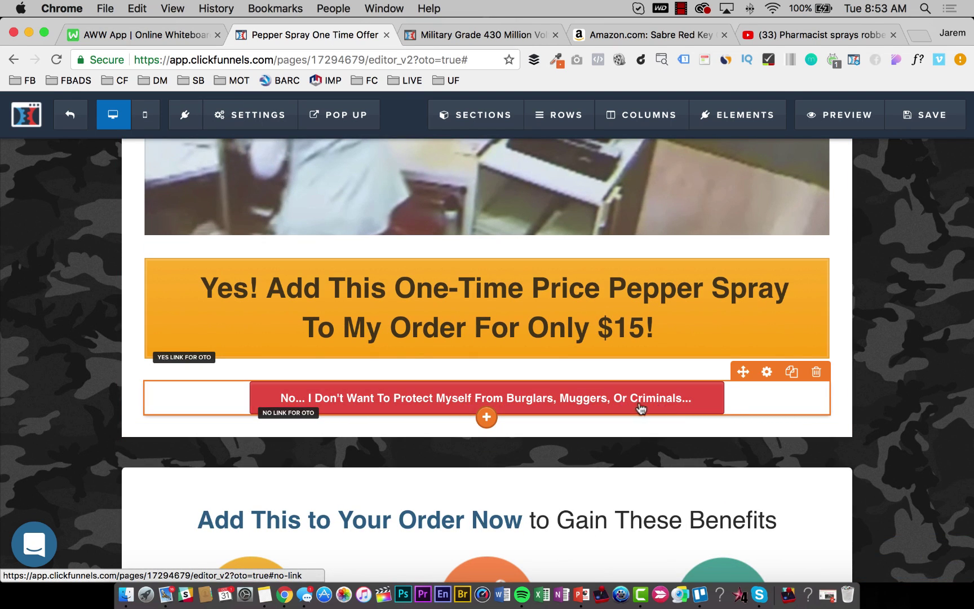
{"action": "scroll", "coordinate": [575, 395], "scroll_direction": "down", "scroll_amount": 7}
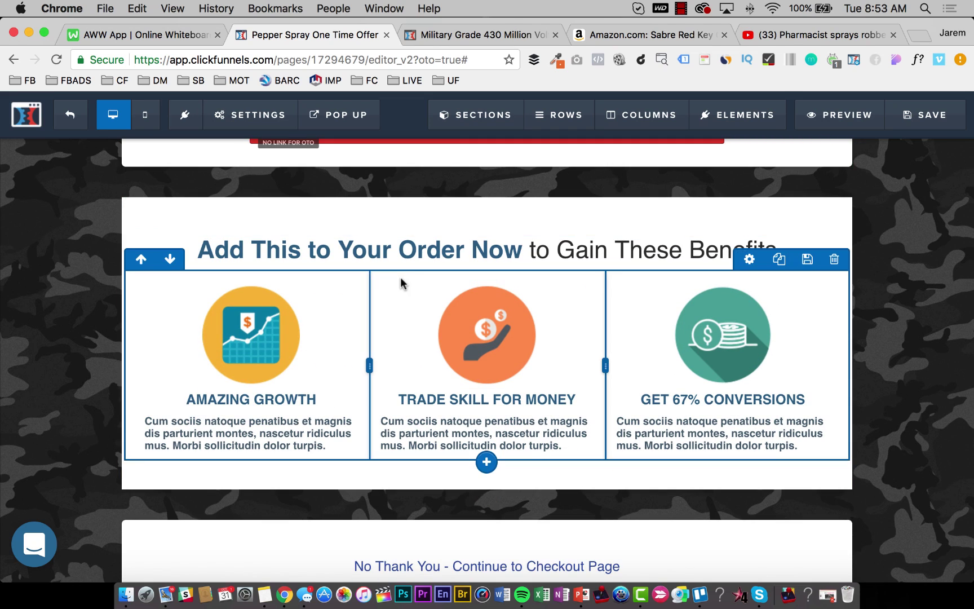
{"action": "scroll", "coordinate": [412, 278], "scroll_direction": "down", "scroll_amount": 1}
{"action": "scroll", "coordinate": [418, 277], "scroll_direction": "down", "scroll_amount": 2}
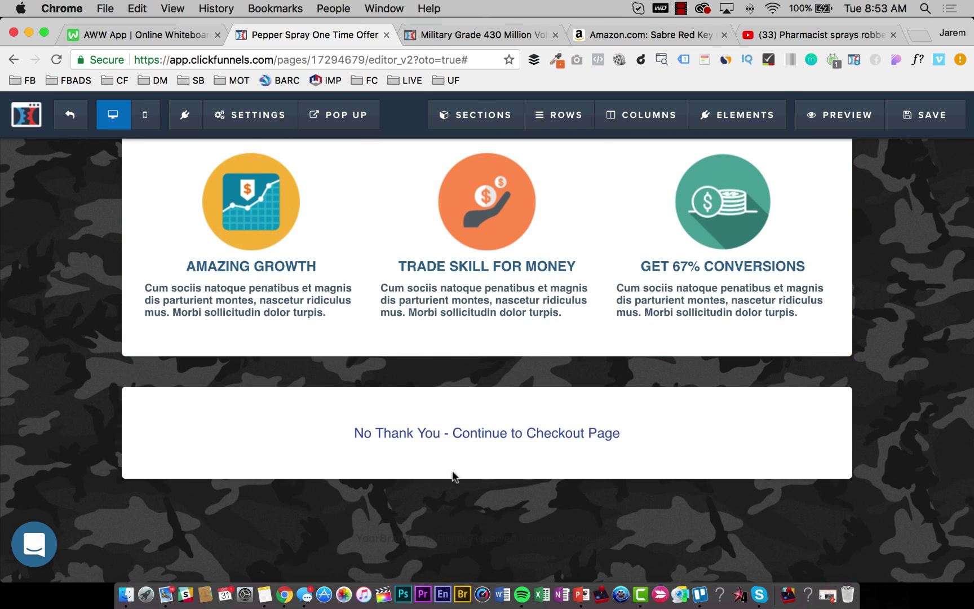
{"action": "left_click", "coordinate": [524, 441]}
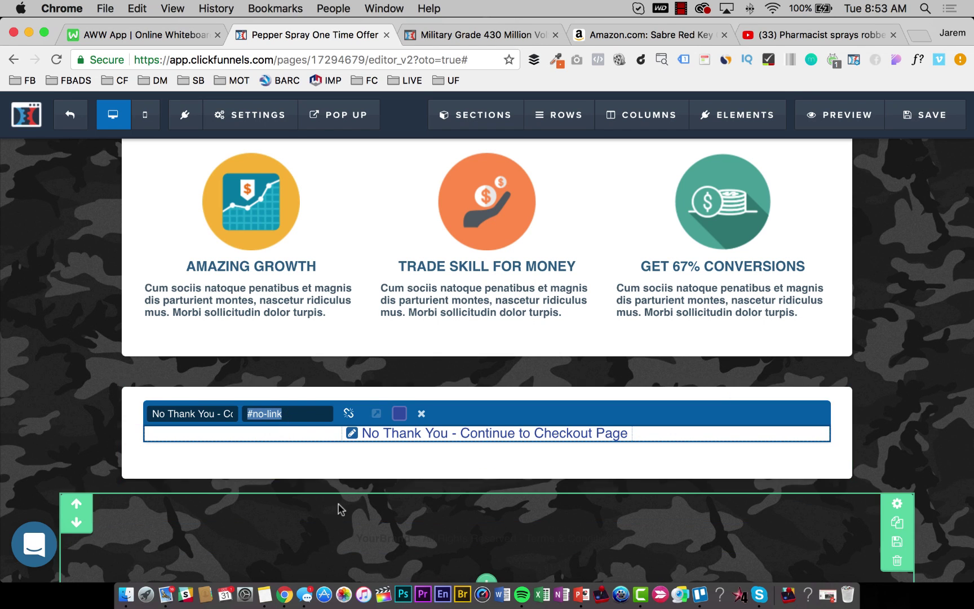
{"action": "scroll", "coordinate": [316, 451], "scroll_direction": "up", "scroll_amount": 3}
{"action": "scroll", "coordinate": [309, 412], "scroll_direction": "up", "scroll_amount": 8}
{"action": "scroll", "coordinate": [338, 412], "scroll_direction": "down", "scroll_amount": 3}
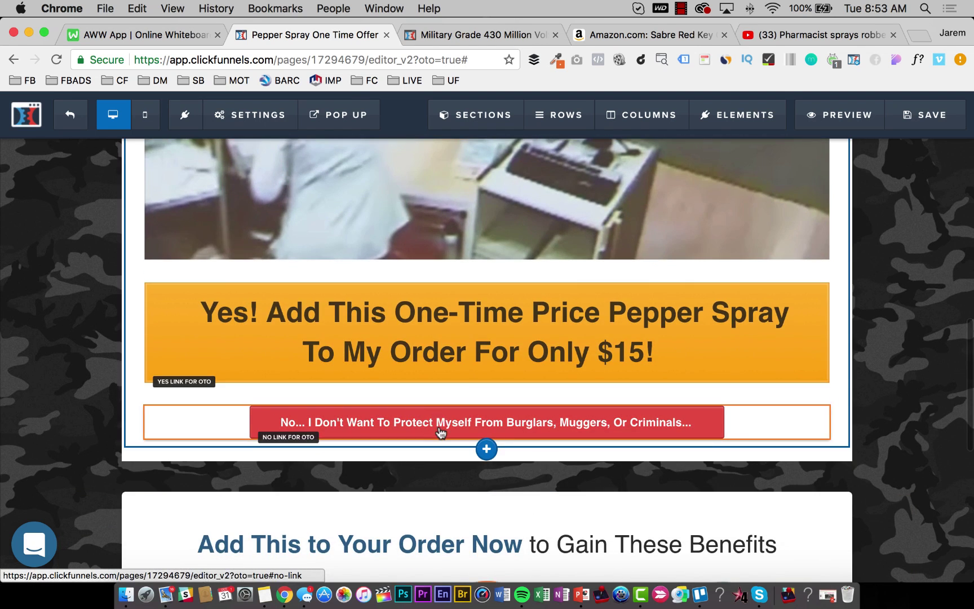
Add a sub-headline under the No button reading 'No... I Don't Want To Protect Myself From Burglars, Muggers, Or Criminals...'.
{"action": "left_click", "coordinate": [487, 441]}
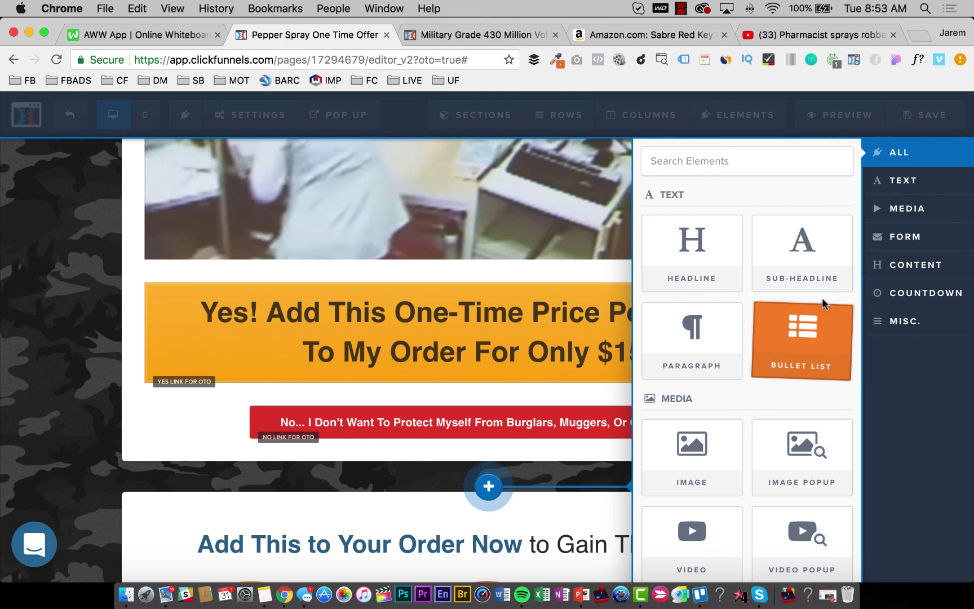
{"action": "left_click", "coordinate": [823, 277]}
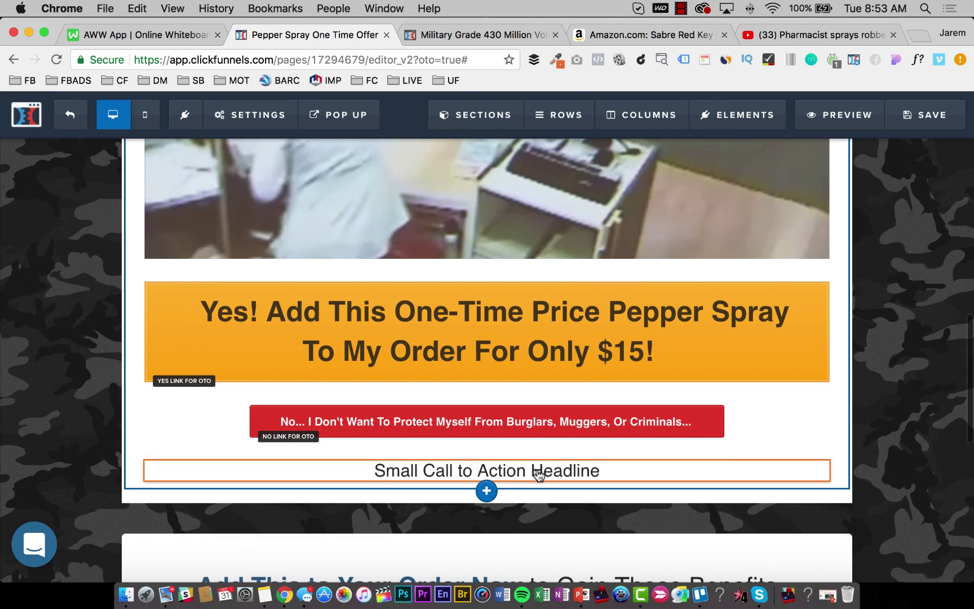
{"action": "left_click", "coordinate": [538, 471]}
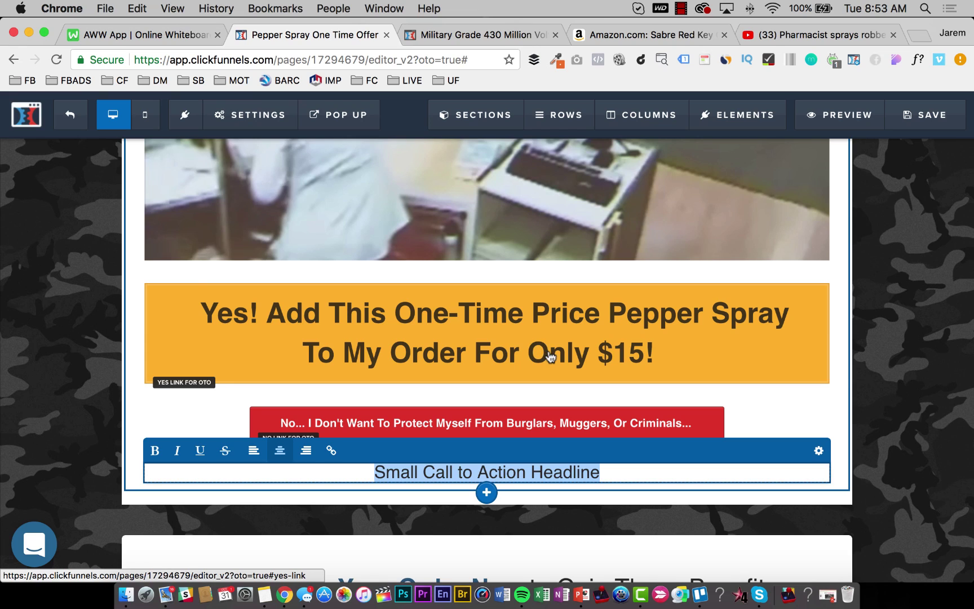
{"action": "type", "text": "No... I Don't Want To"}
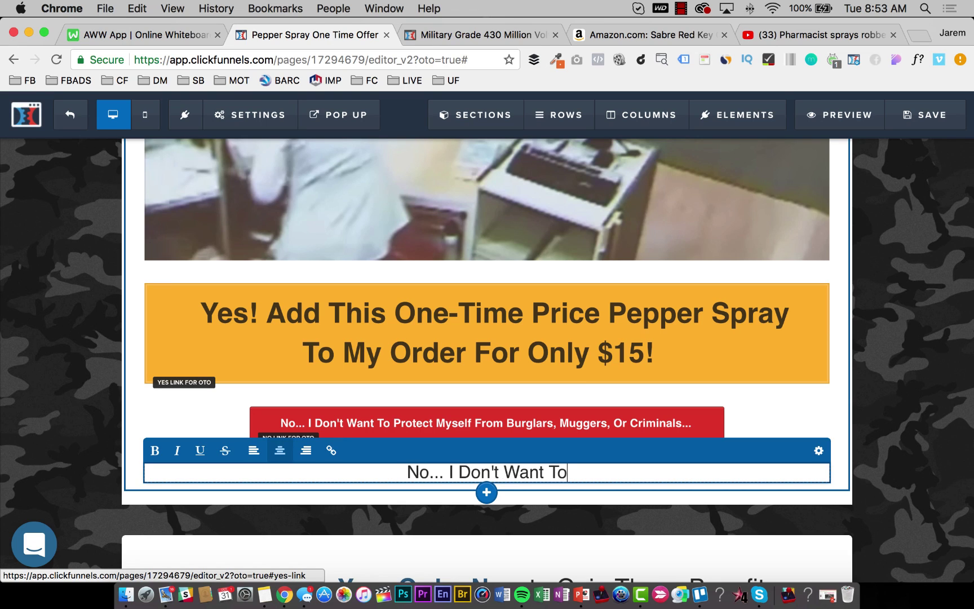
{"action": "type", "text": "Pro"}
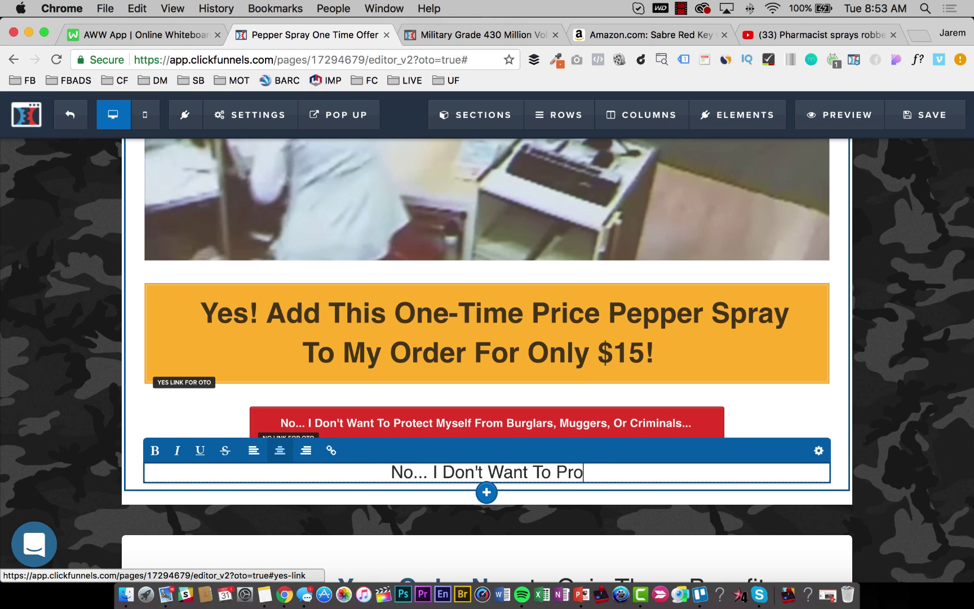
{"action": "type", "text": "tect Myself From"}
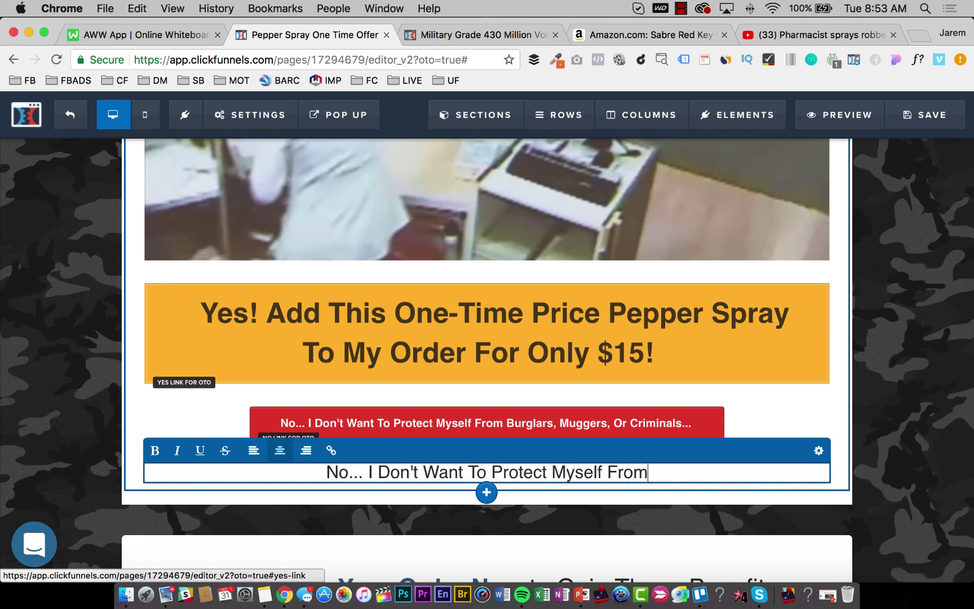
{"action": "type", "text": " Burglars, M"}
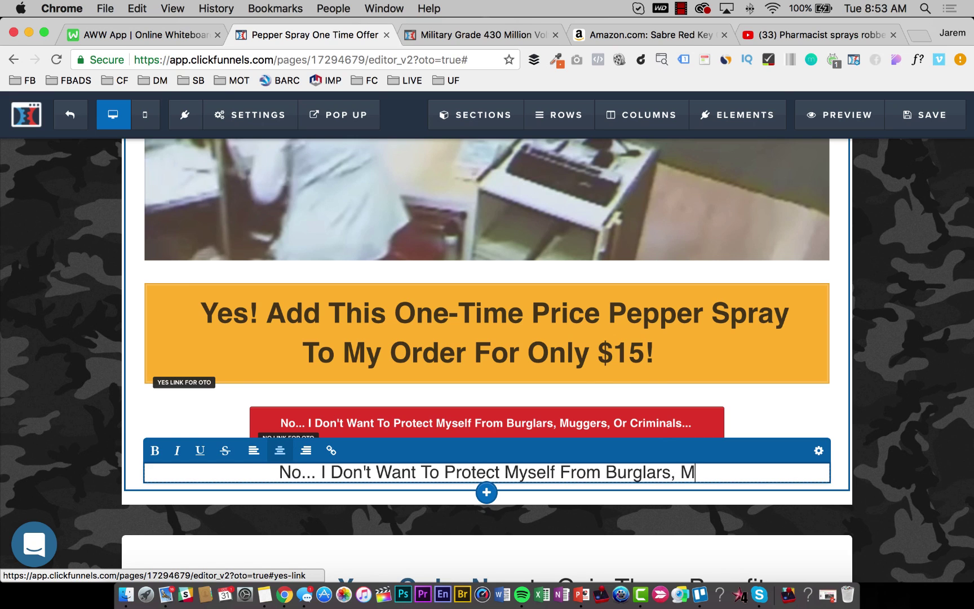
{"action": "type", "text": "uggers, Or "}
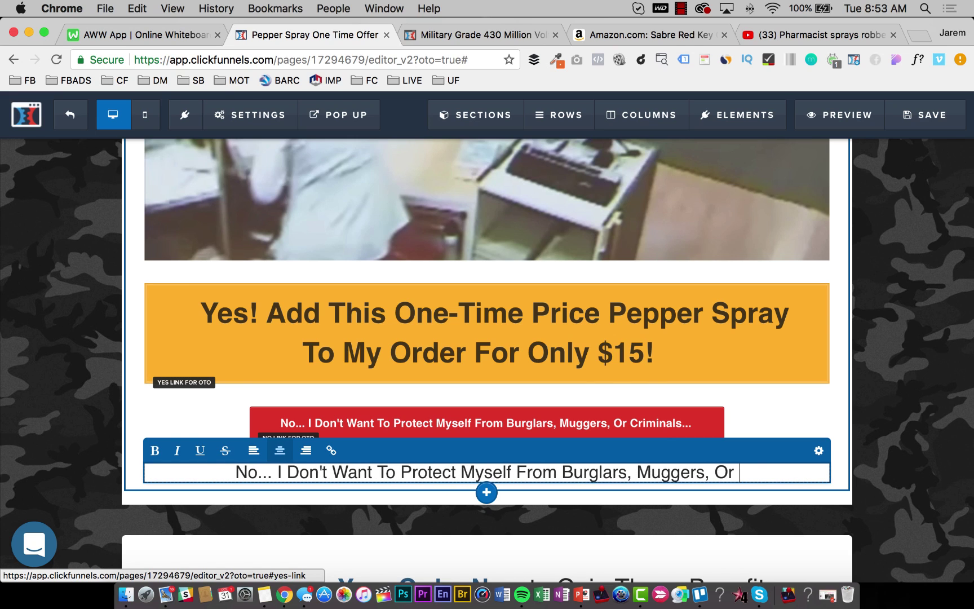
{"action": "type", "text": "Criminals/."}
{"action": "key", "text": "BackSpace"}
{"action": "key", "text": "BackSpace"}
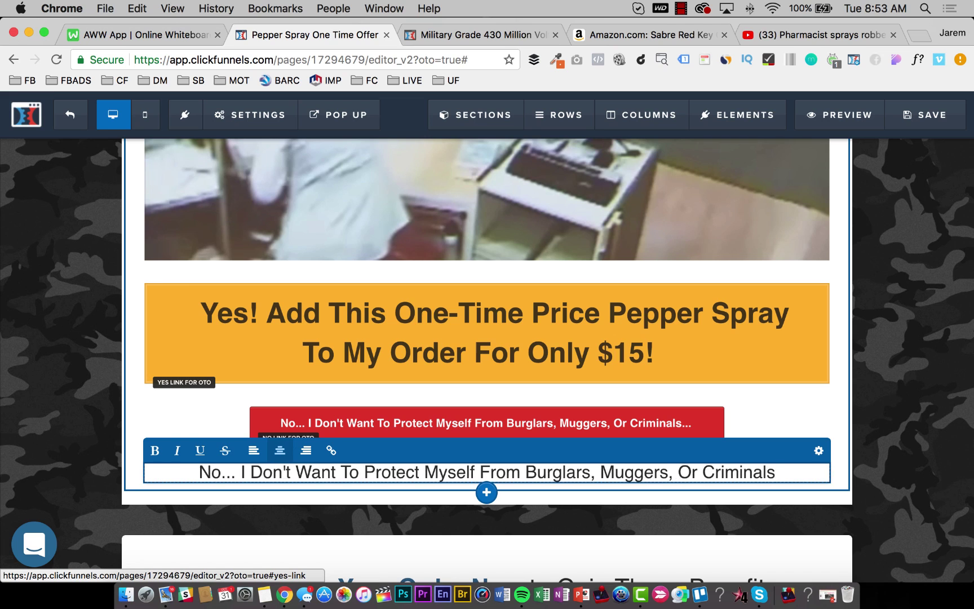
{"action": "type", "text": "..."}
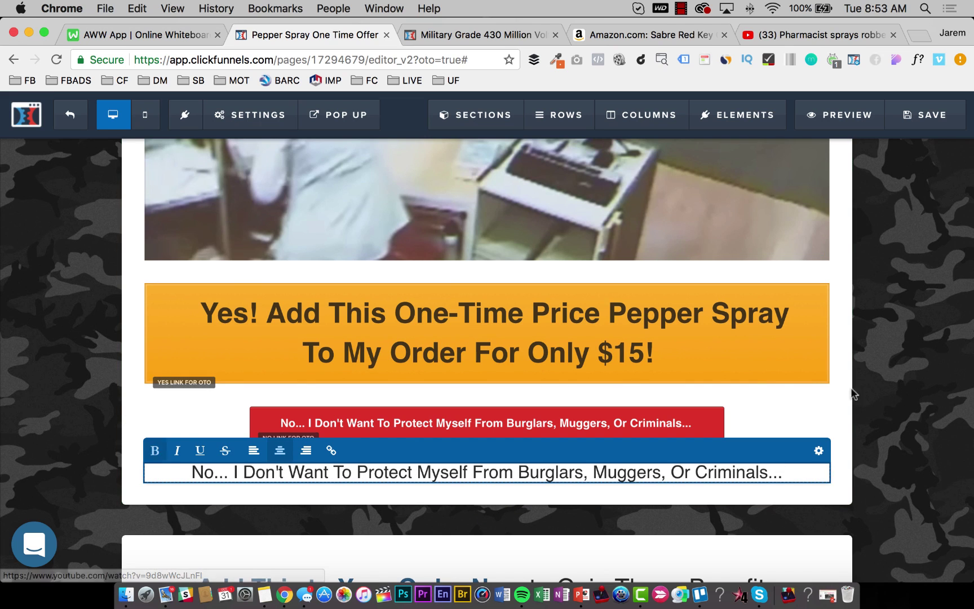
Delete the red No button.
{"action": "left_click", "coordinate": [823, 423]}
{"action": "left_click", "coordinate": [816, 398]}
{"action": "key", "text": "Return"}
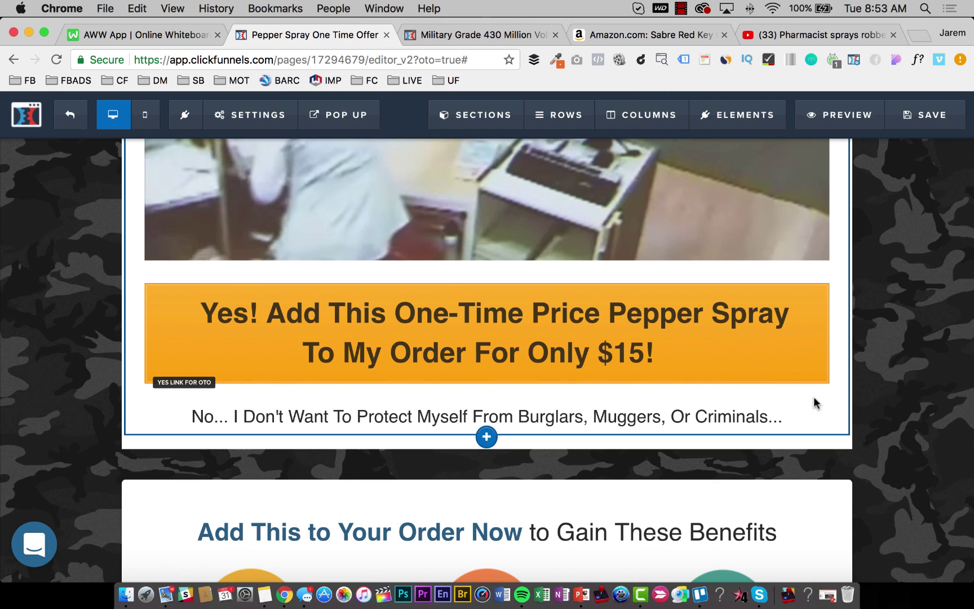
Link the decline text to #no-link and save the page.
{"action": "left_click", "coordinate": [660, 415]}
{"action": "triple_click", "coordinate": [658, 408]}
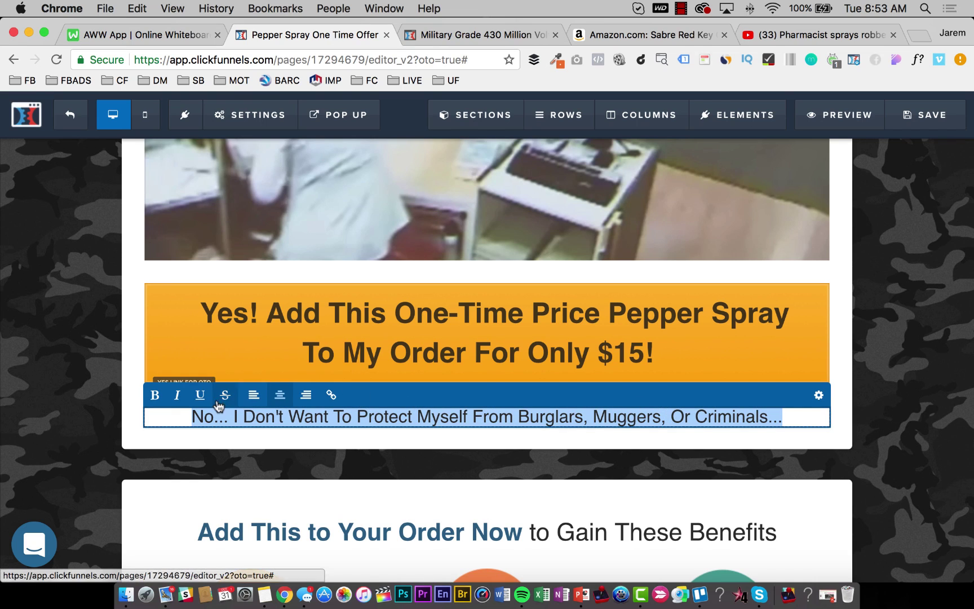
{"action": "left_click", "coordinate": [332, 395]}
{"action": "left_click", "coordinate": [332, 395]}
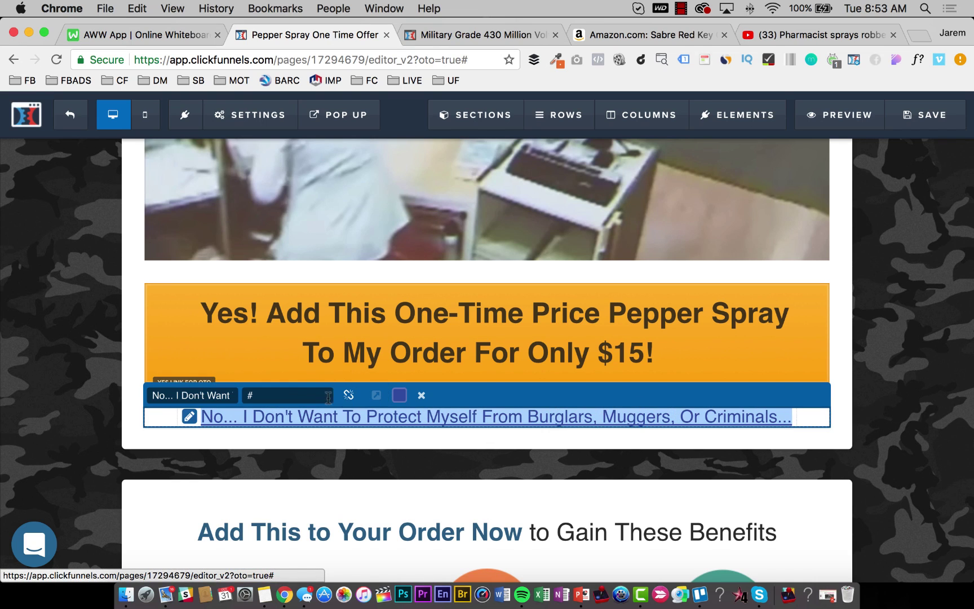
{"action": "left_click", "coordinate": [285, 389]}
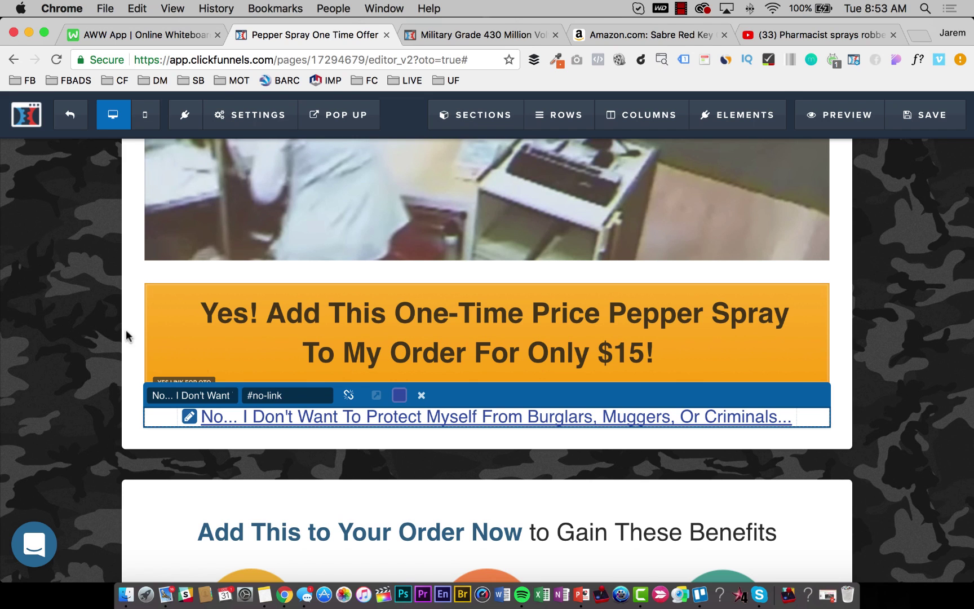
{"action": "left_click", "coordinate": [70, 308]}
{"action": "left_click", "coordinate": [925, 115]}
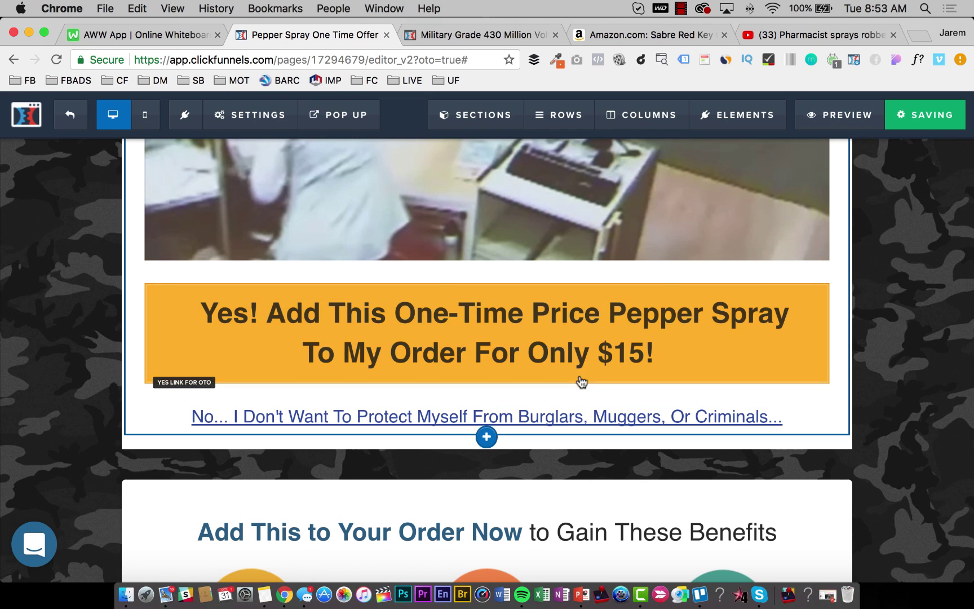
Delete the No Thank You checkout section.
{"action": "scroll", "coordinate": [581, 376], "scroll_direction": "down", "scroll_amount": 3}
{"action": "scroll", "coordinate": [581, 377], "scroll_direction": "down", "scroll_amount": 4}
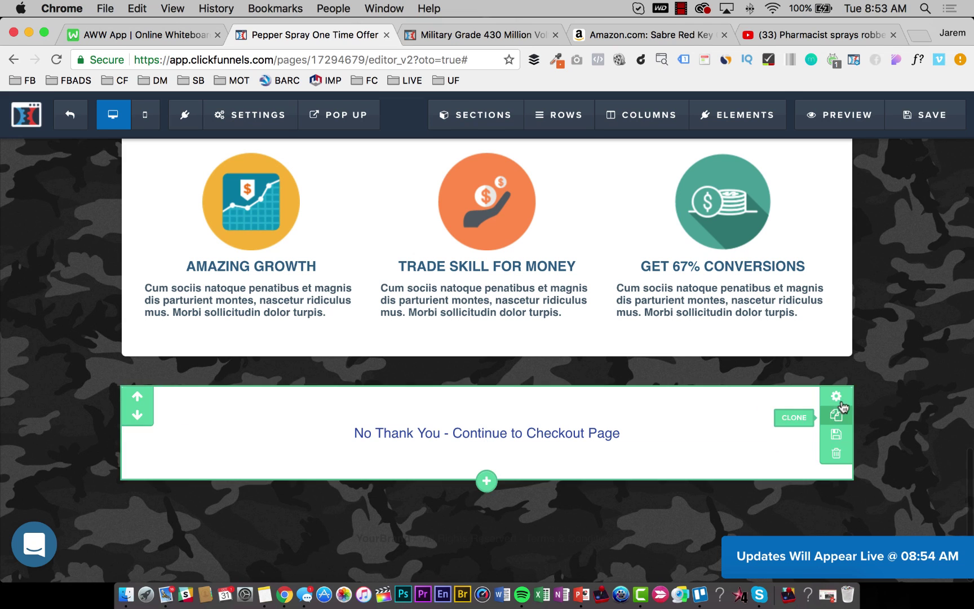
{"action": "left_click", "coordinate": [836, 452]}
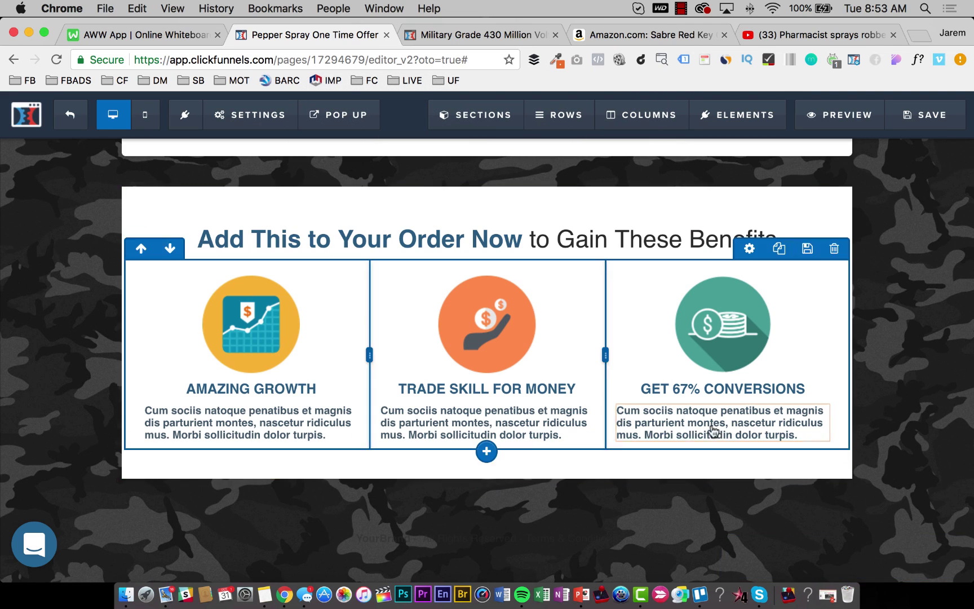
Set the footer text colour to semi-transparent white, rgba(255,255,255,0.78).
{"action": "left_click", "coordinate": [533, 538]}
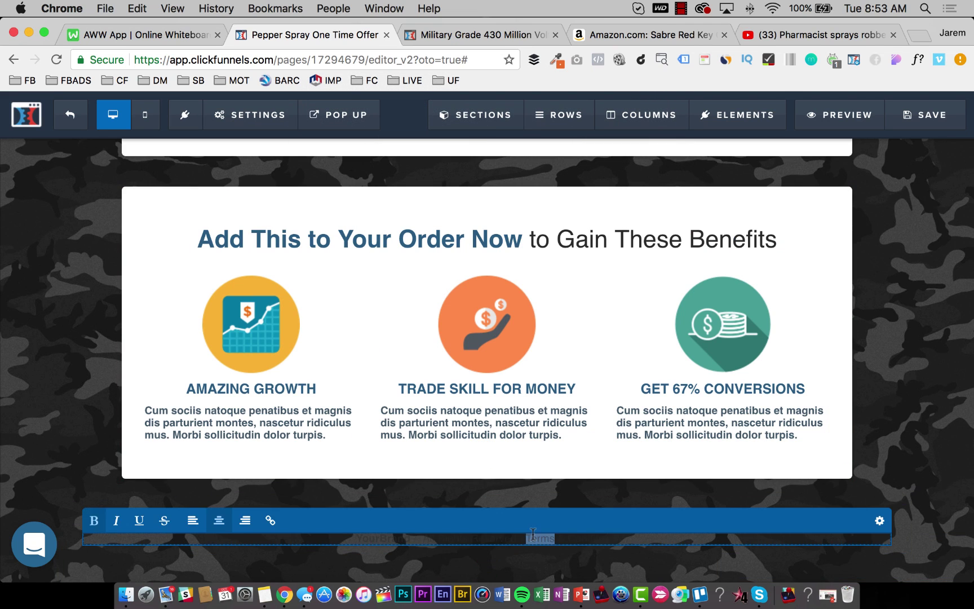
{"action": "key", "text": "super+a"}
{"action": "left_click", "coordinate": [881, 521]}
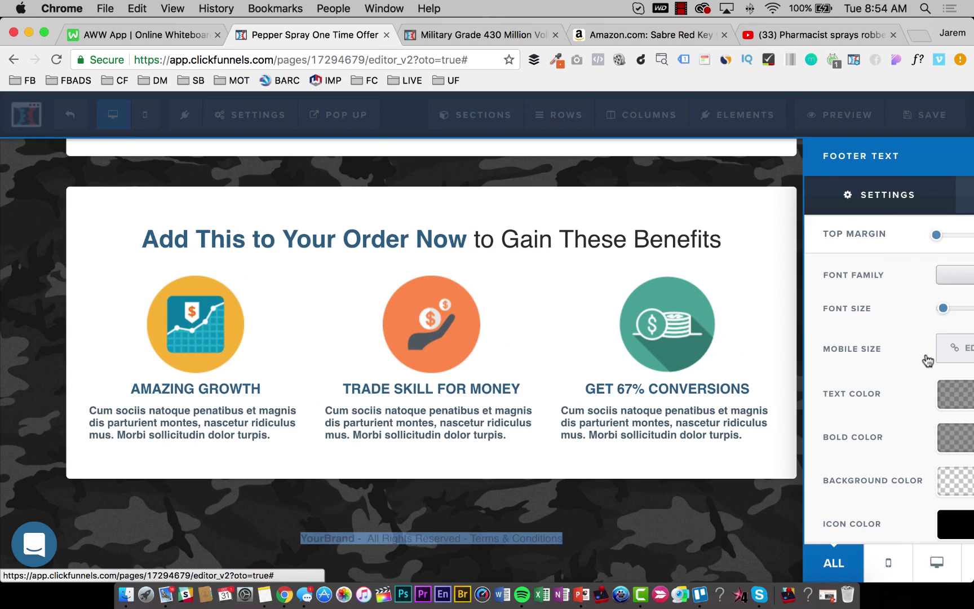
{"action": "left_click", "coordinate": [880, 393]}
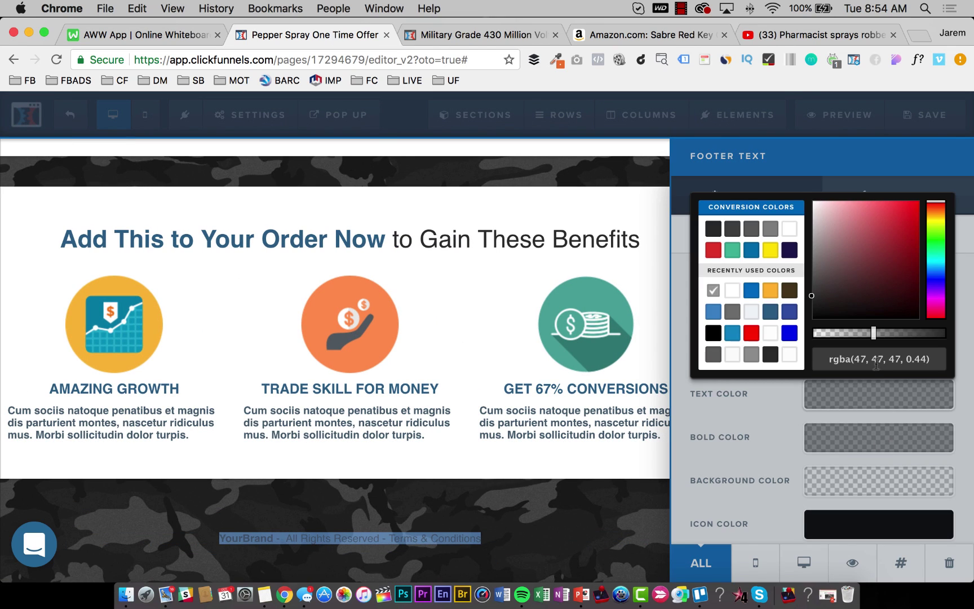
{"action": "left_click_drag", "start_coordinate": [848, 276], "coordinate": [807, 201]}
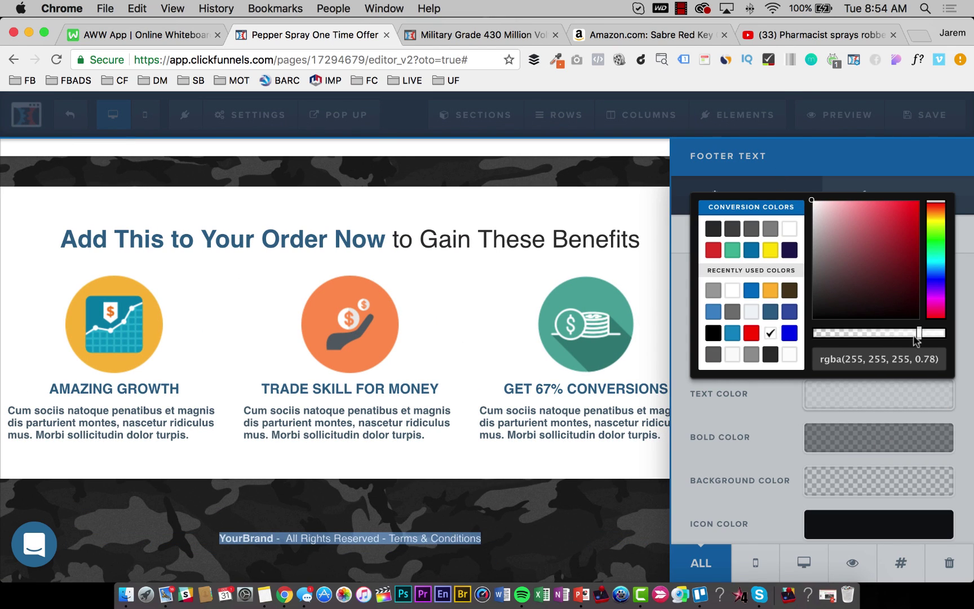
{"action": "left_click", "coordinate": [522, 474]}
Replace YourBrand with SelfDefenseProducts in the footer and save the page.
{"action": "double_click", "coordinate": [397, 537]}
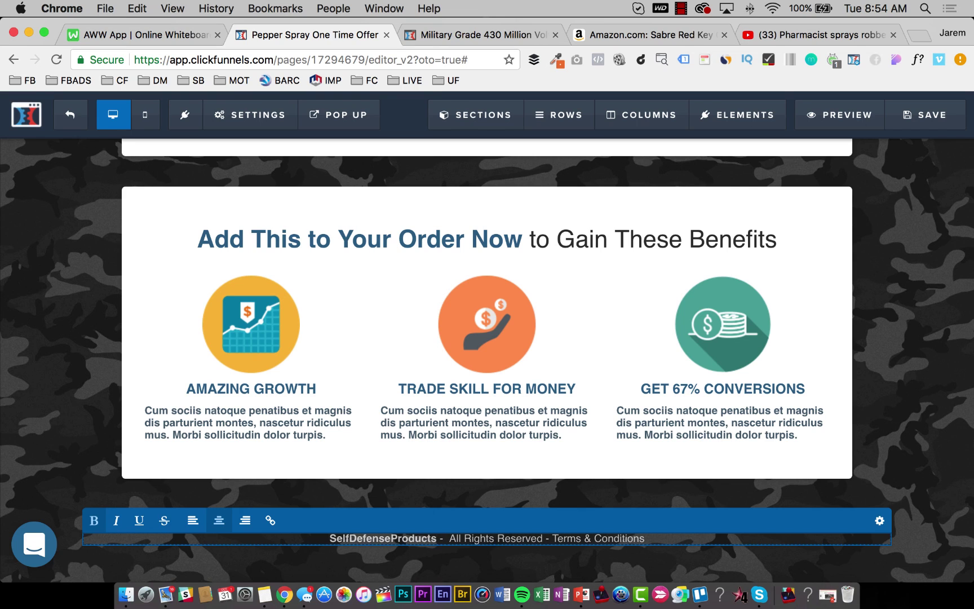
{"action": "left_click", "coordinate": [915, 238]}
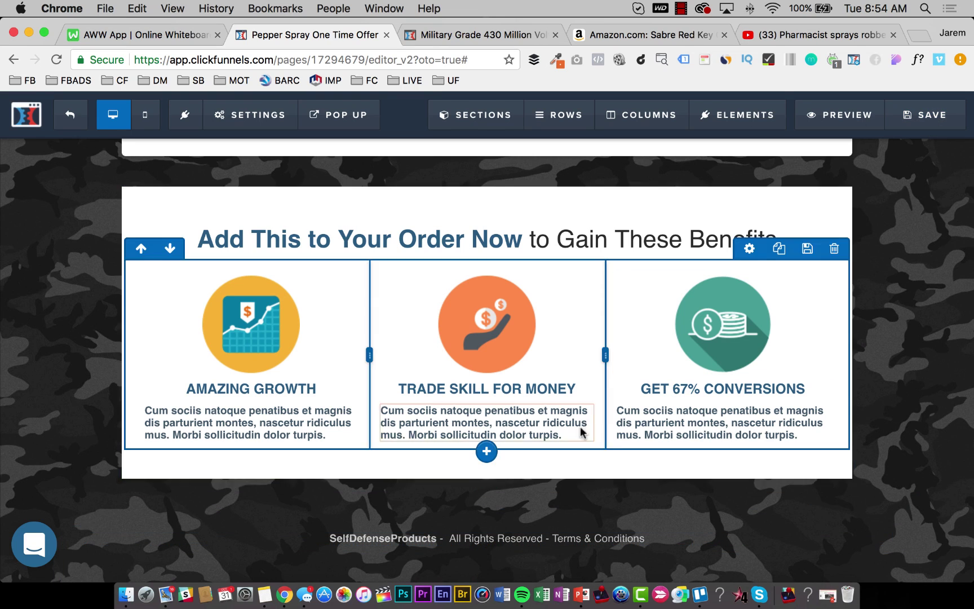
{"action": "key", "text": "super+s"}
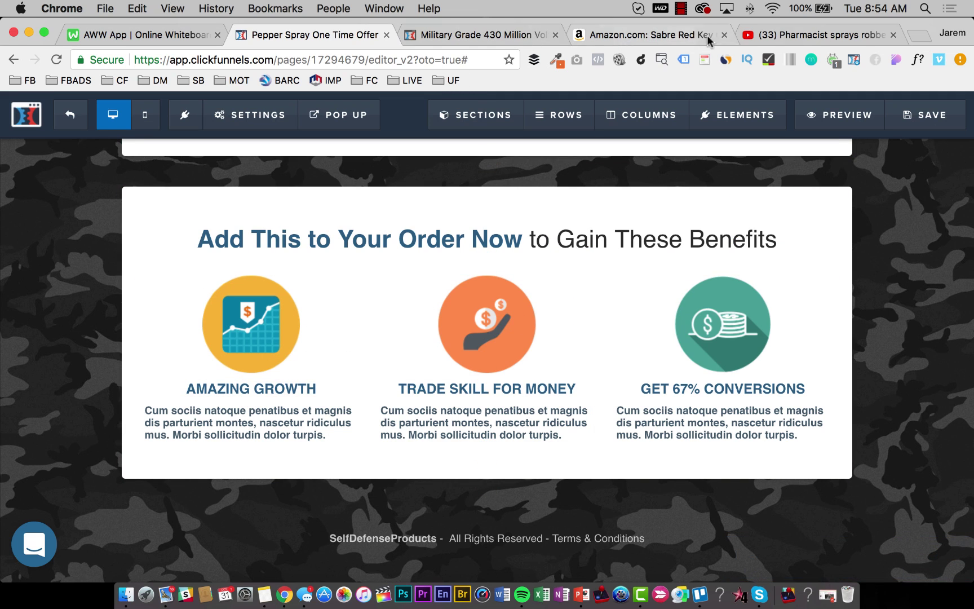
Close the pharmacist video tab and scroll the Sabre Red Amazon listing to the capsaicinoid chart.
{"action": "left_click", "coordinate": [651, 39]}
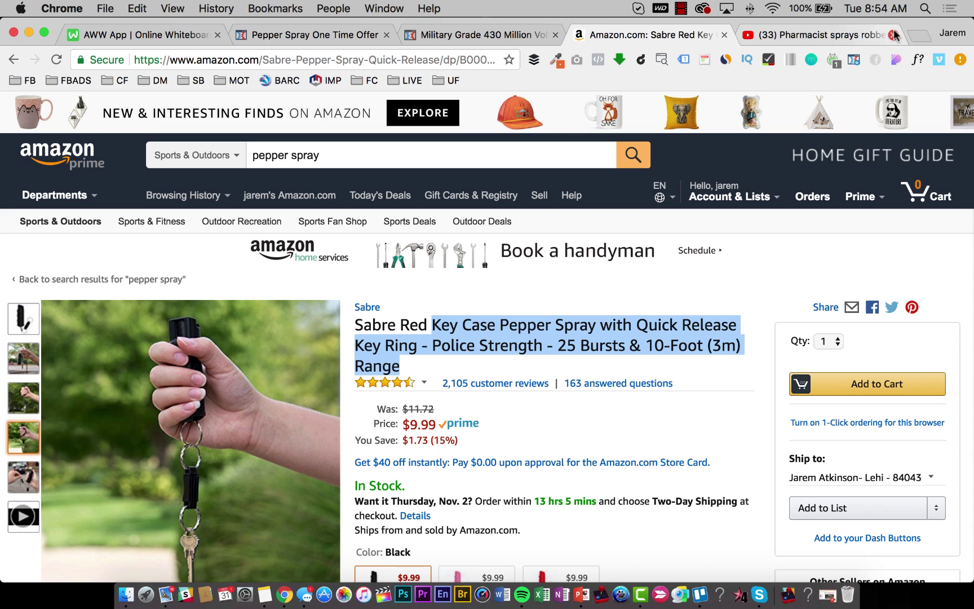
{"action": "left_click", "coordinate": [895, 35]}
{"action": "scroll", "coordinate": [23, 522], "scroll_direction": "down", "scroll_amount": 3}
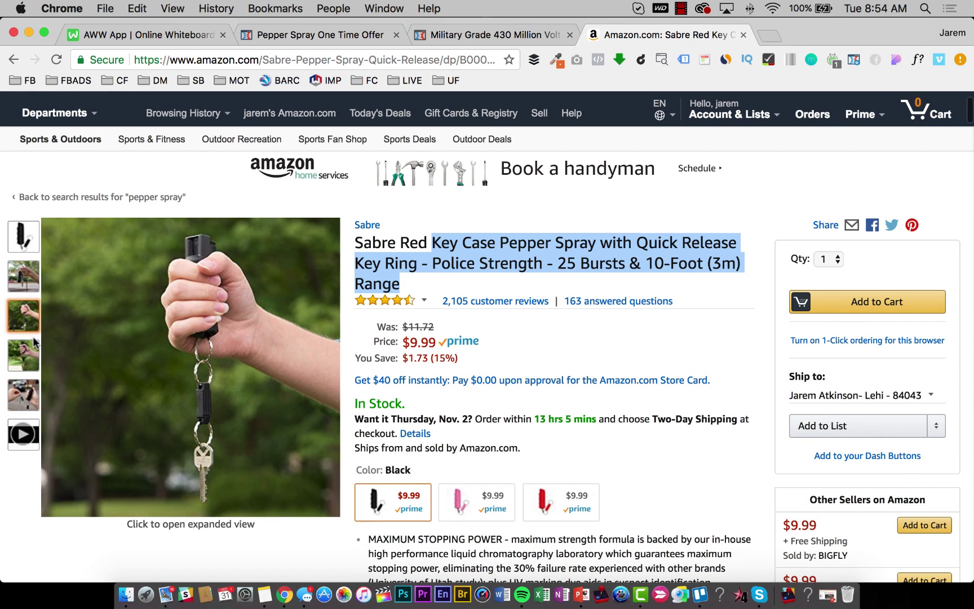
{"action": "mouse_move", "coordinate": [21, 392]}
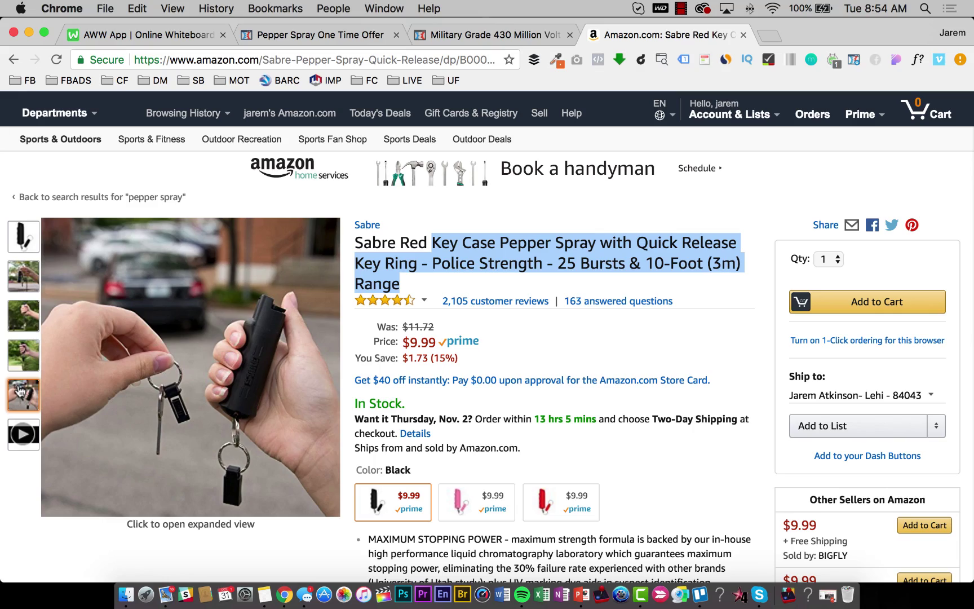
{"action": "scroll", "coordinate": [466, 388], "scroll_direction": "down", "scroll_amount": 20}
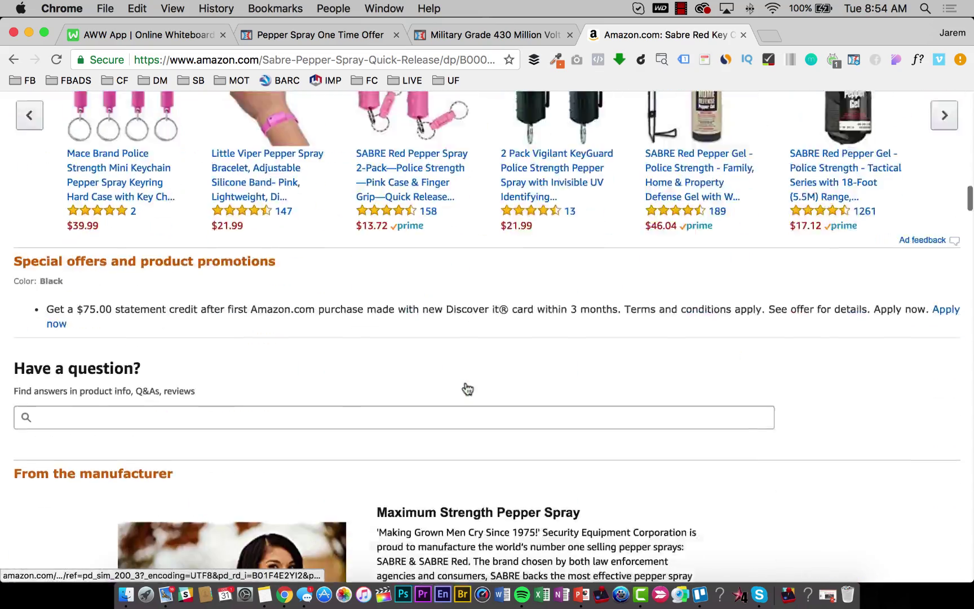
{"action": "scroll", "coordinate": [466, 389], "scroll_direction": "down", "scroll_amount": 5}
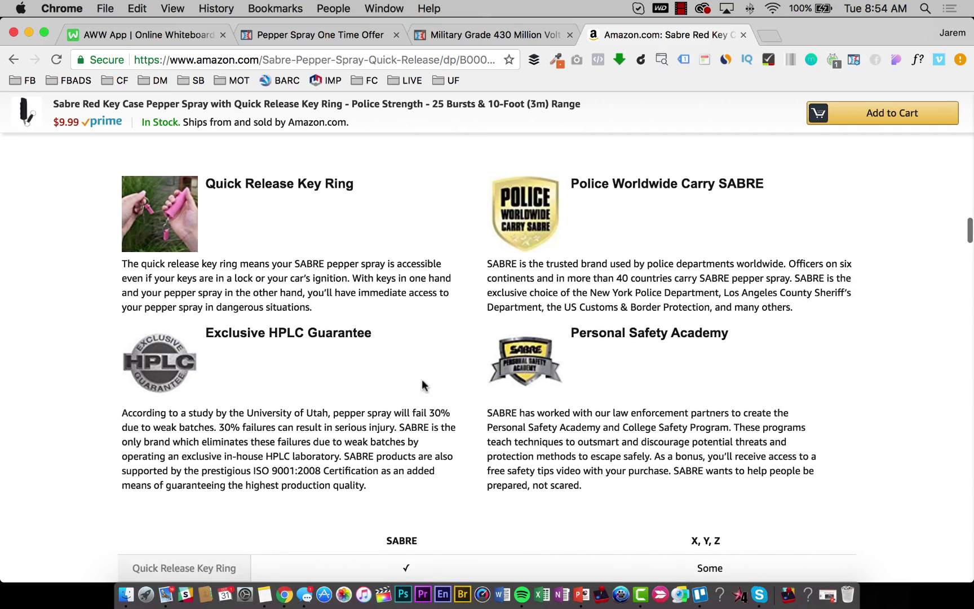
{"action": "scroll", "coordinate": [151, 230], "scroll_direction": "down", "scroll_amount": 5}
{"action": "scroll", "coordinate": [168, 239], "scroll_direction": "up", "scroll_amount": 6}
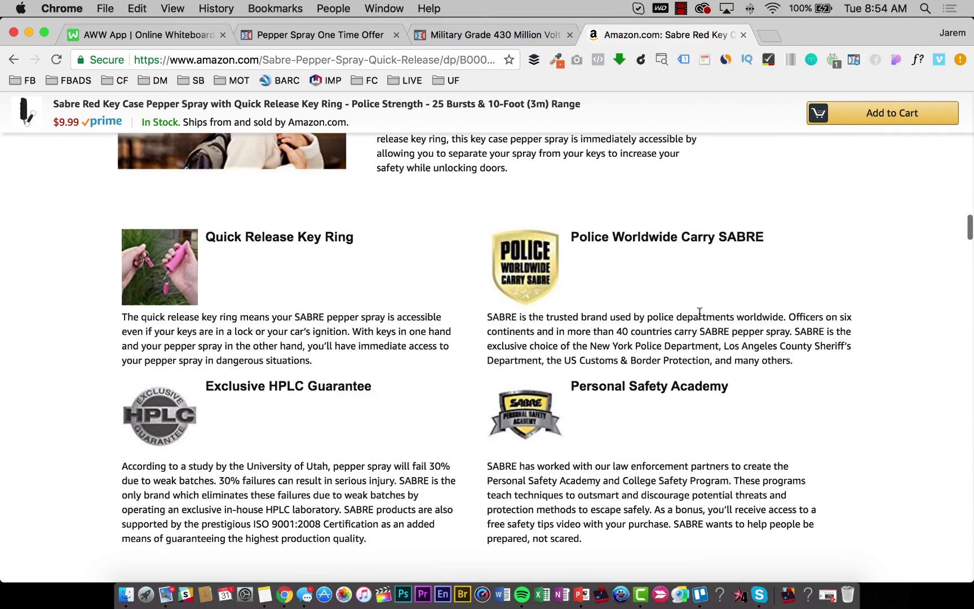
{"action": "scroll", "coordinate": [692, 289], "scroll_direction": "down", "scroll_amount": 2}
{"action": "scroll", "coordinate": [693, 289], "scroll_direction": "up", "scroll_amount": 3}
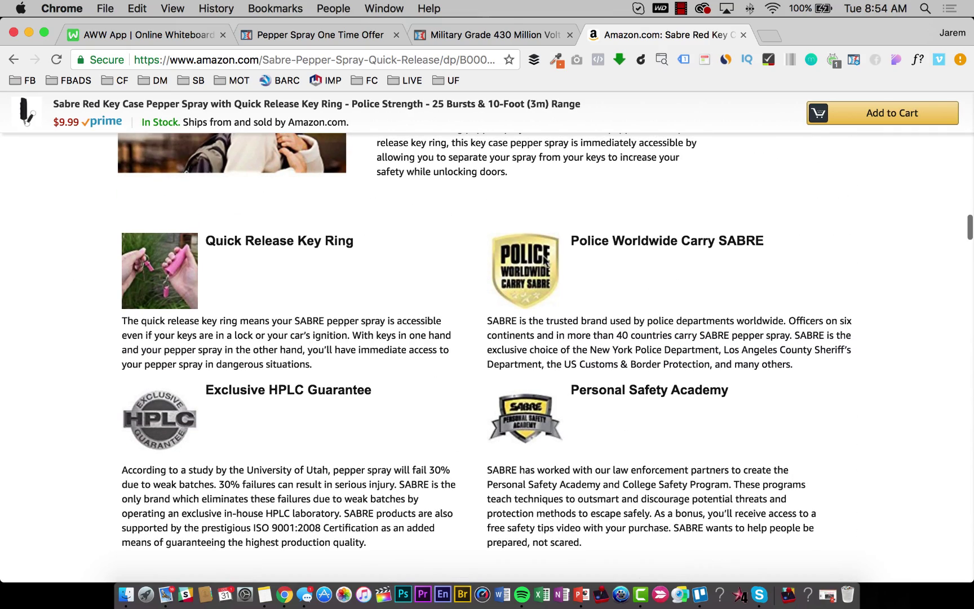
{"action": "scroll", "coordinate": [565, 287], "scroll_direction": "down", "scroll_amount": 15}
{"action": "scroll", "coordinate": [583, 290], "scroll_direction": "up", "scroll_amount": 2}
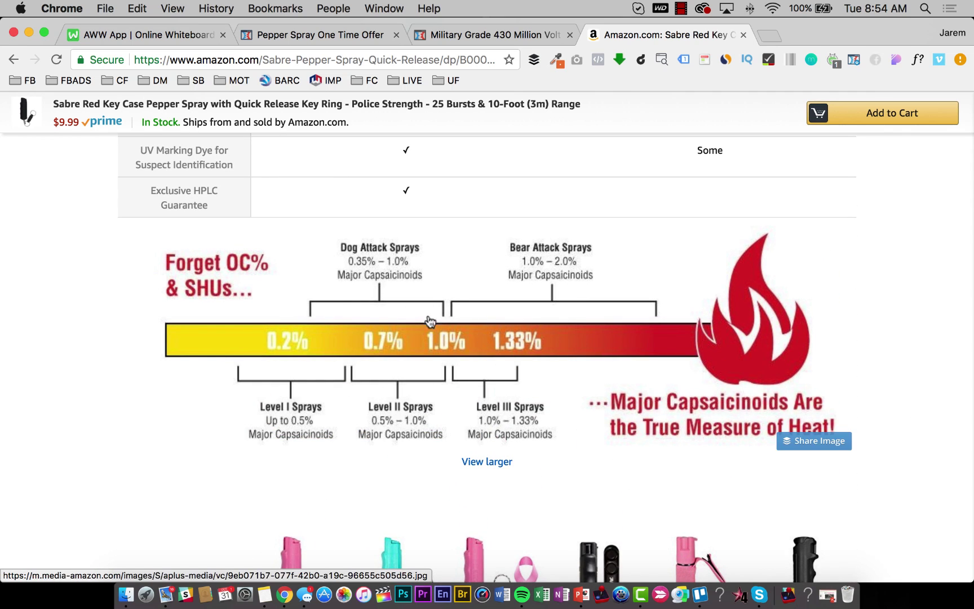
Drag the capsaicinoid heat chart image onto the desktop.
{"action": "left_click_drag", "start_coordinate": [470, 355], "coordinate": [236, 370]}
{"action": "key", "text": "F11"}
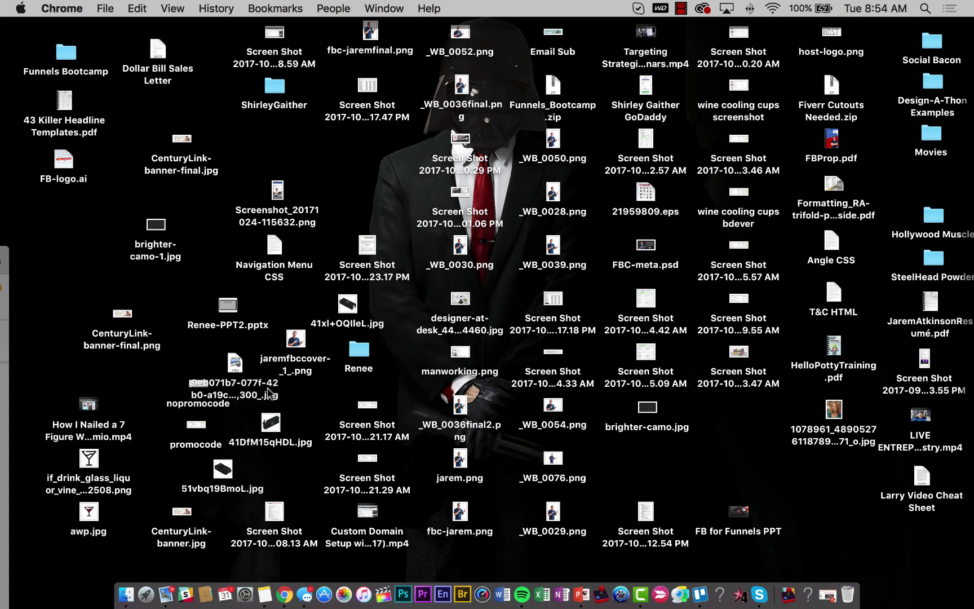
{"action": "scroll", "coordinate": [364, 398], "scroll_direction": "down", "scroll_amount": 10}
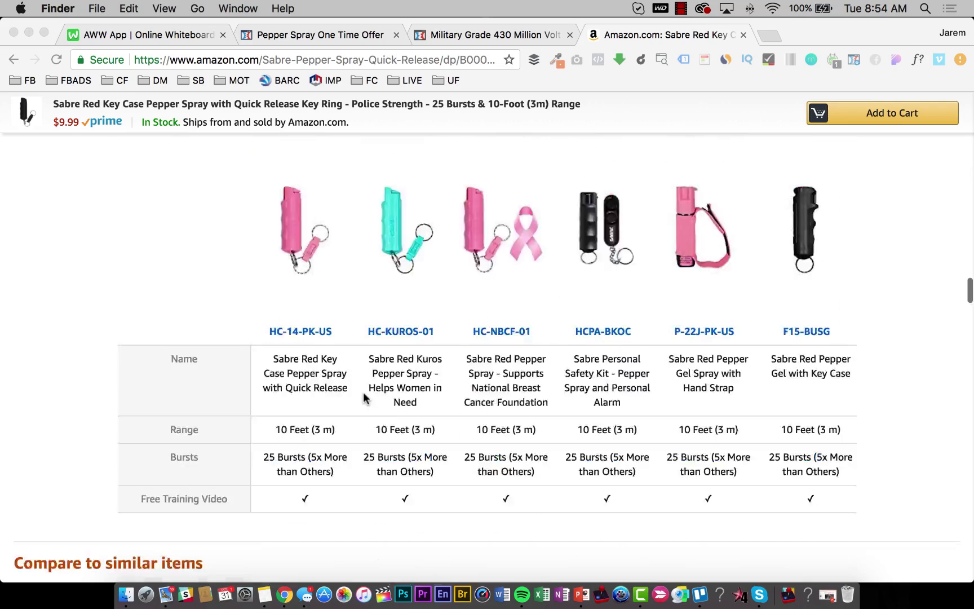
{"action": "scroll", "coordinate": [364, 394], "scroll_direction": "up", "scroll_amount": 15}
{"action": "scroll", "coordinate": [363, 393], "scroll_direction": "up", "scroll_amount": 20}
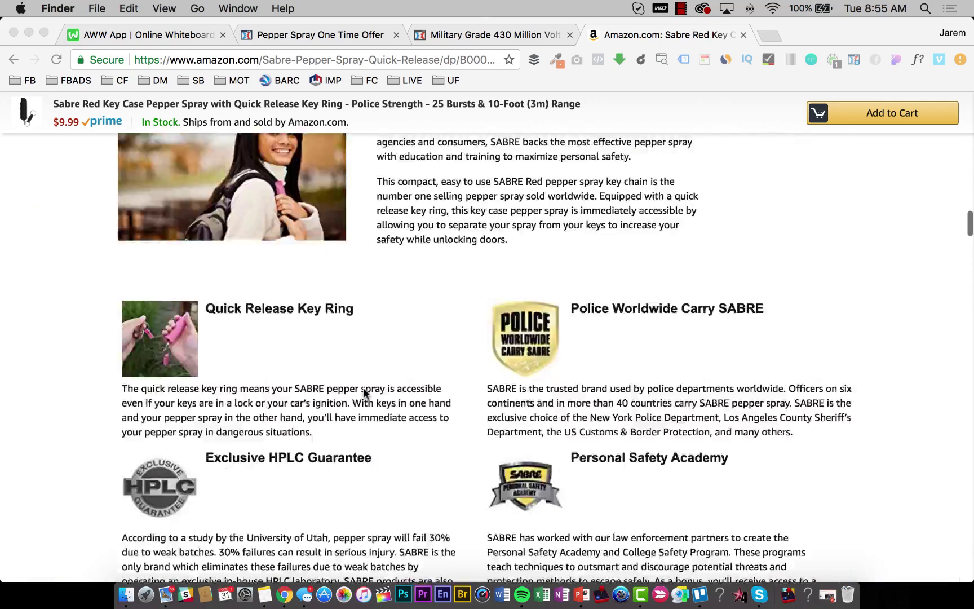
{"action": "scroll", "coordinate": [364, 389], "scroll_direction": "up", "scroll_amount": 15}
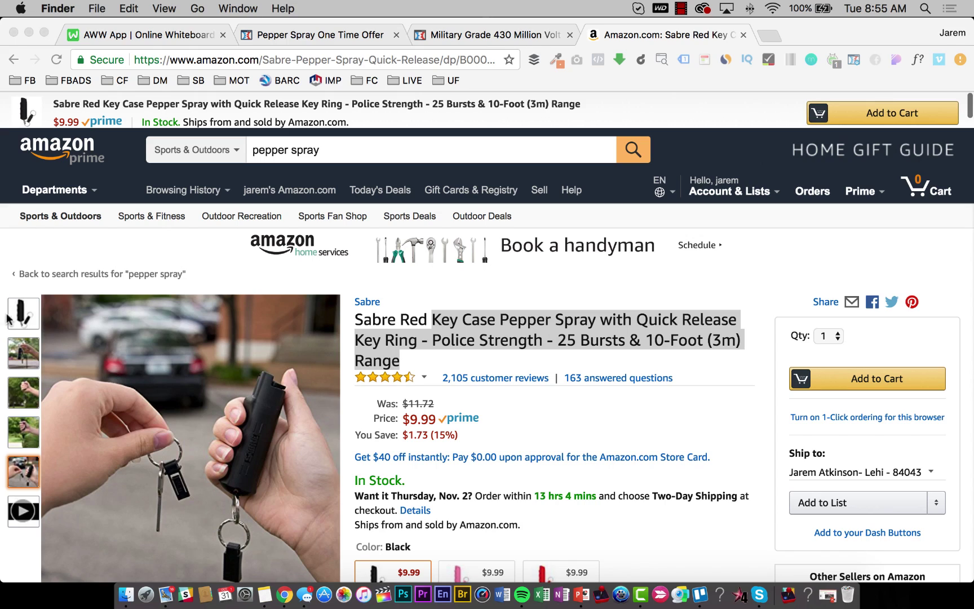
Save the black key case photo from the image viewer to the desktop.
{"action": "left_click", "coordinate": [8, 317]}
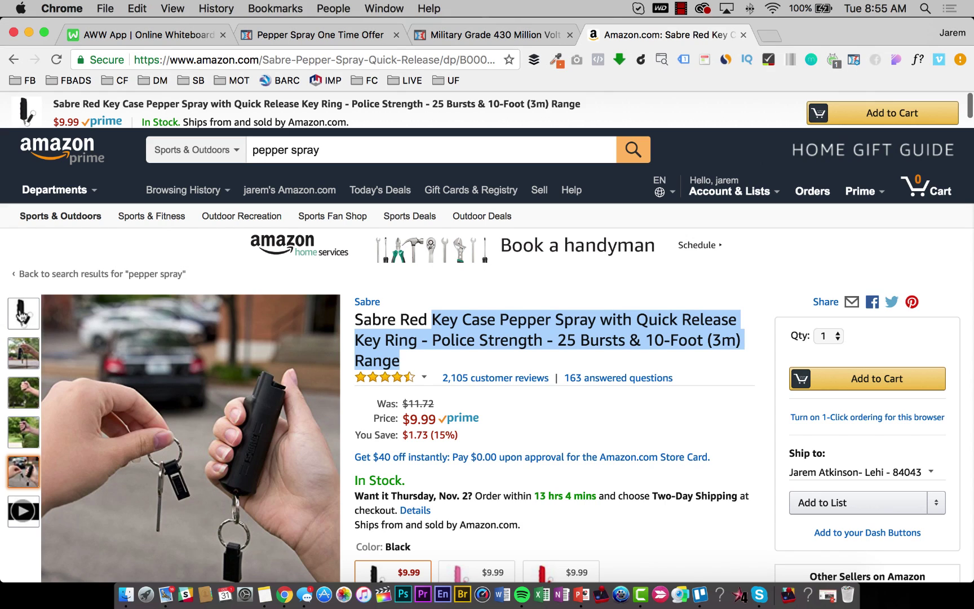
{"action": "left_click", "coordinate": [144, 376]}
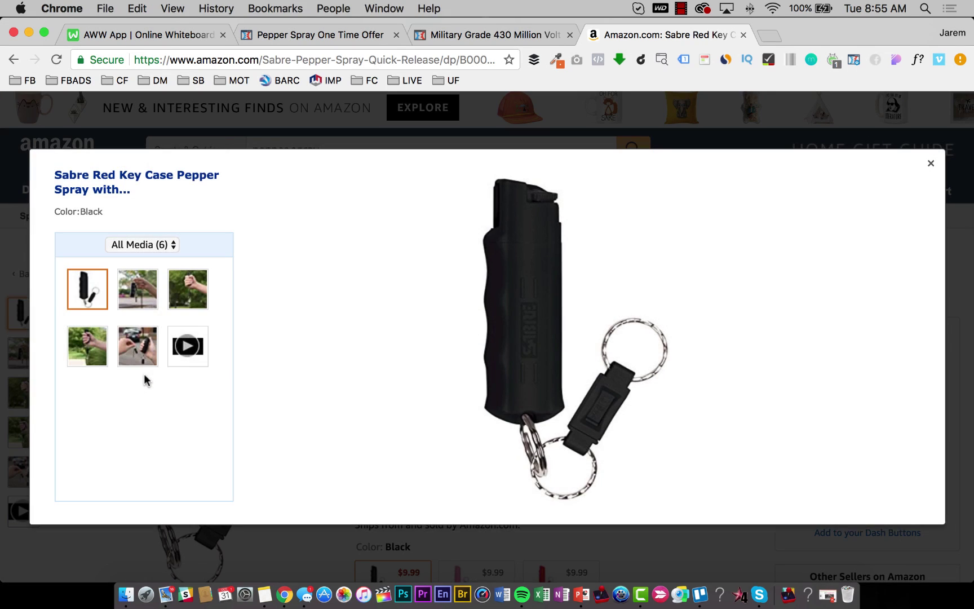
{"action": "key", "text": "F11"}
{"action": "left_click_drag", "start_coordinate": [551, 350], "coordinate": [188, 364]}
{"action": "key", "text": "F11"}
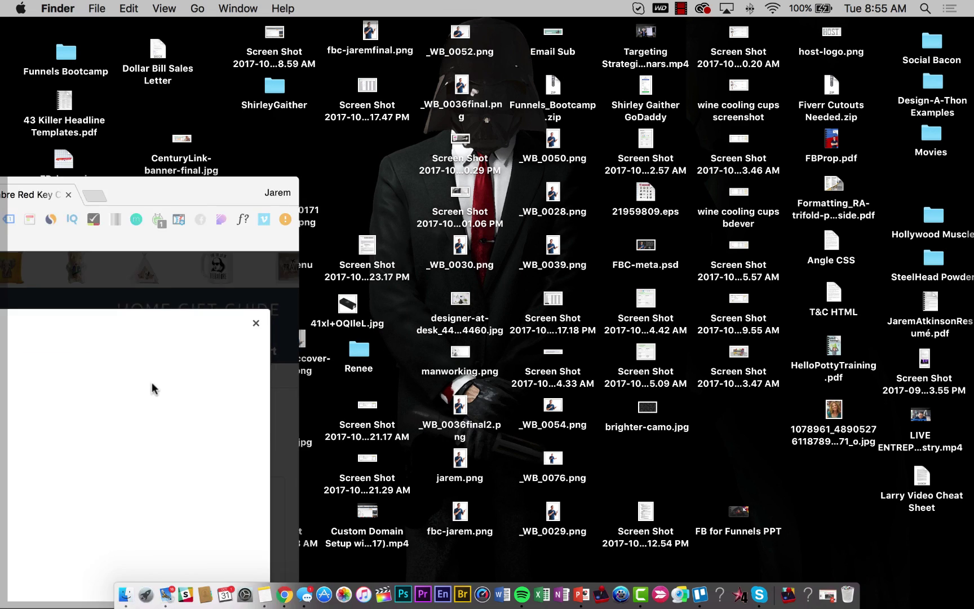
Save the hand-holding-keys photo to the desktop.
{"action": "left_click", "coordinate": [132, 318]}
{"action": "left_click", "coordinate": [142, 296]}
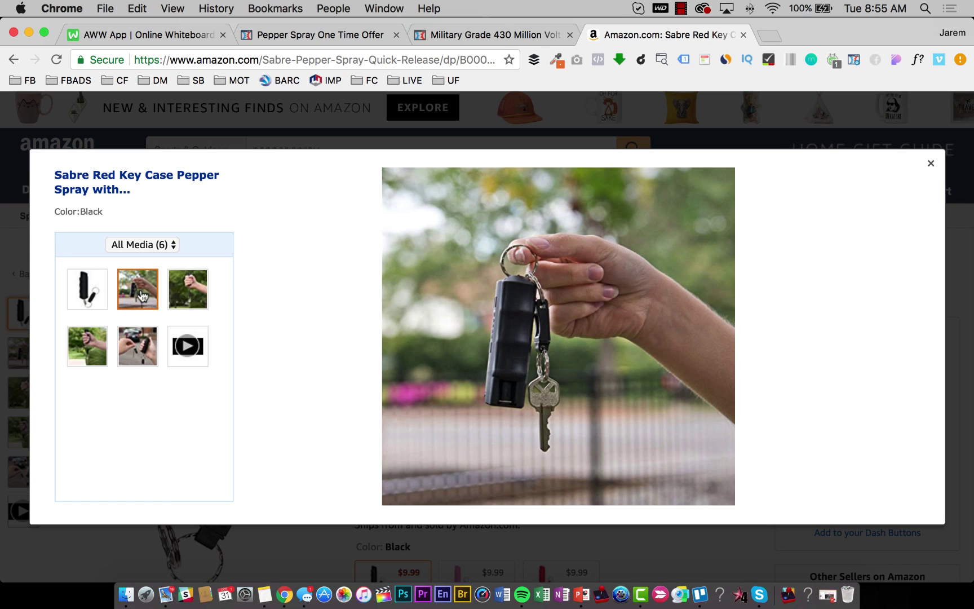
{"action": "left_click", "coordinate": [188, 287]}
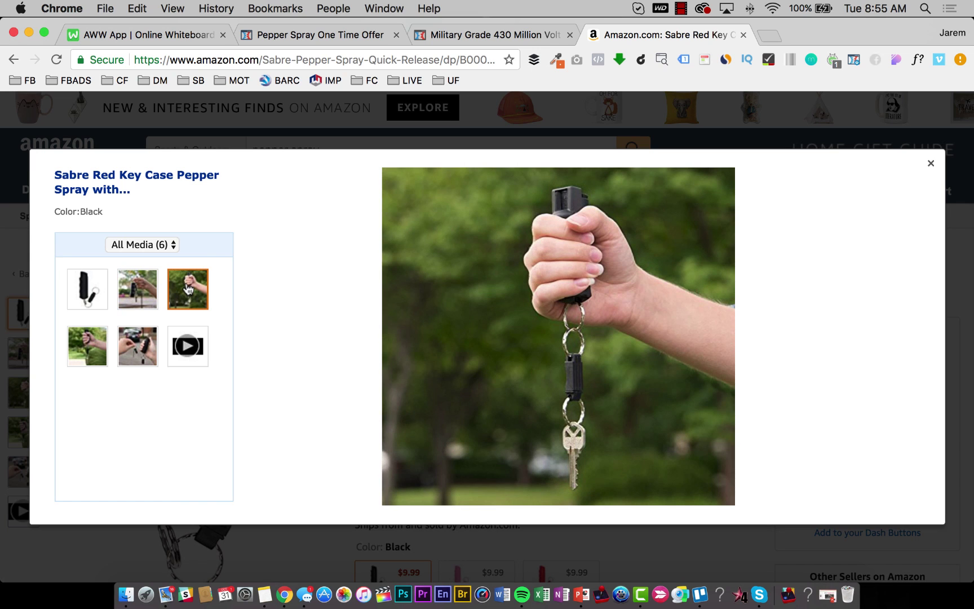
{"action": "left_click", "coordinate": [144, 293]}
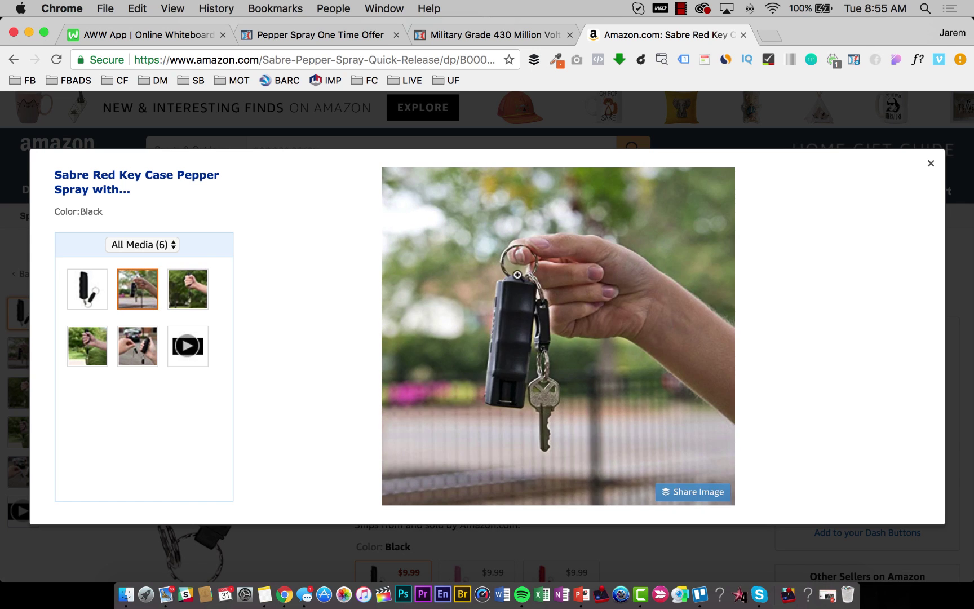
{"action": "left_click_drag", "start_coordinate": [439, 300], "coordinate": [169, 319]}
{"action": "key", "text": "F11"}
{"action": "key", "text": "F11"}
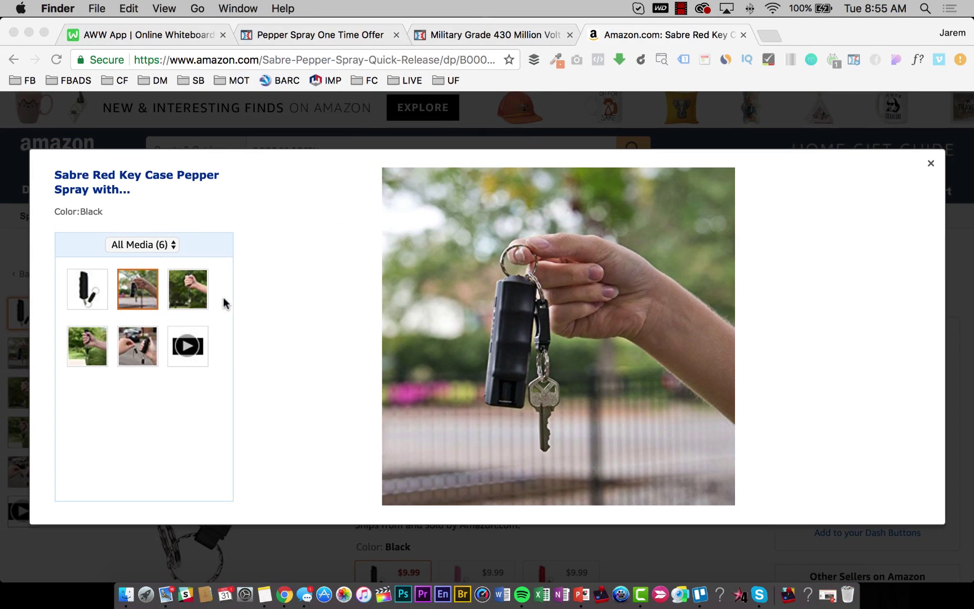
Save the two-hands key-chain photo to the desktop as 51CiXgBdGjL.jpg and return to the offer editor.
{"action": "left_click", "coordinate": [131, 349]}
{"action": "left_click", "coordinate": [131, 348]}
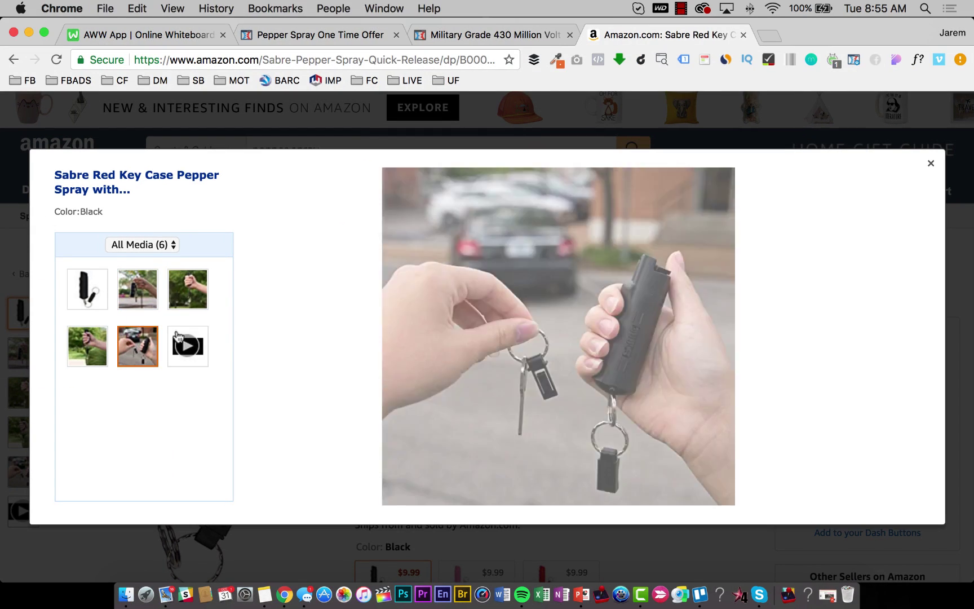
{"action": "left_click_drag", "start_coordinate": [495, 307], "coordinate": [206, 284]}
{"action": "key", "text": "F11"}
{"action": "left_click", "coordinate": [205, 288]}
{"action": "key", "text": "F11"}
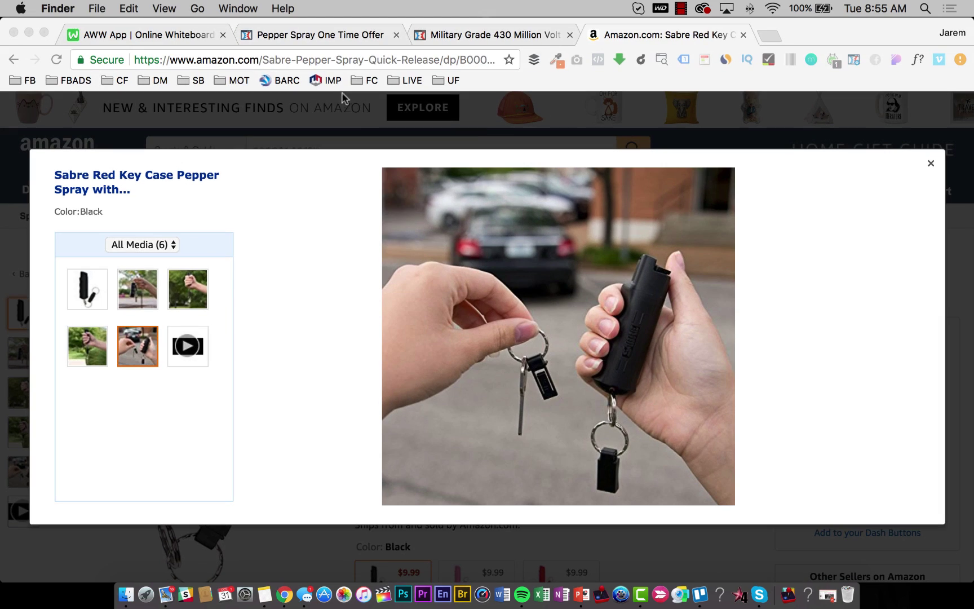
{"action": "left_click", "coordinate": [252, 33]}
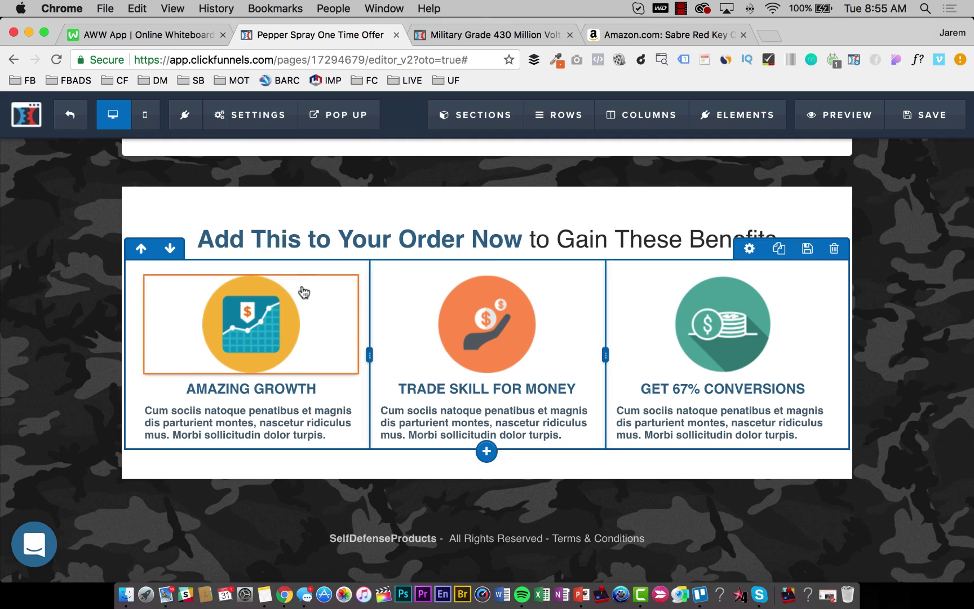
Overwrite the benefits headline with 'Check Out How Convenient & Powerful This Pepper Spray Really Is...'.
{"action": "left_click", "coordinate": [520, 233]}
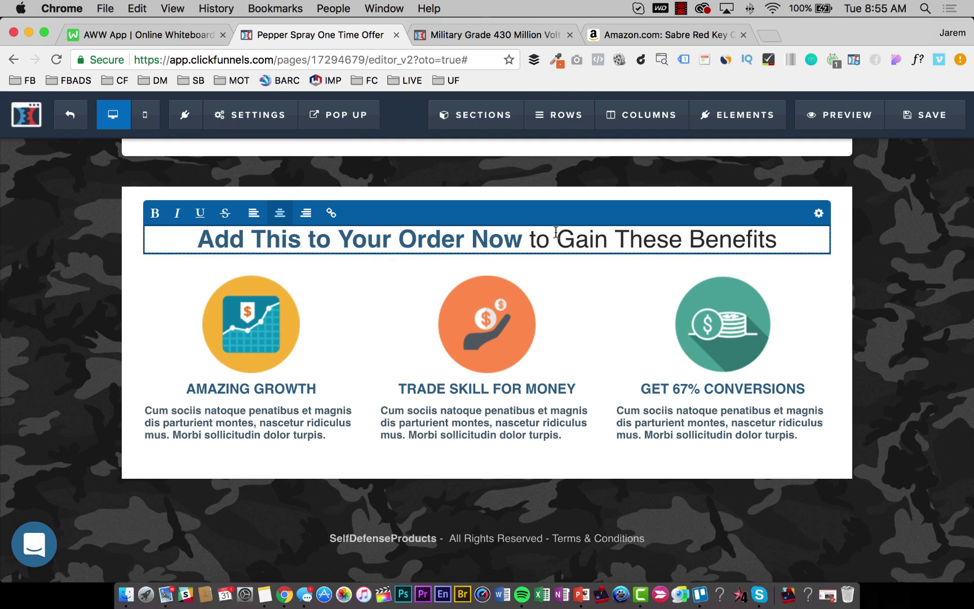
{"action": "left_click_drag", "start_coordinate": [523, 240], "coordinate": [197, 239]}
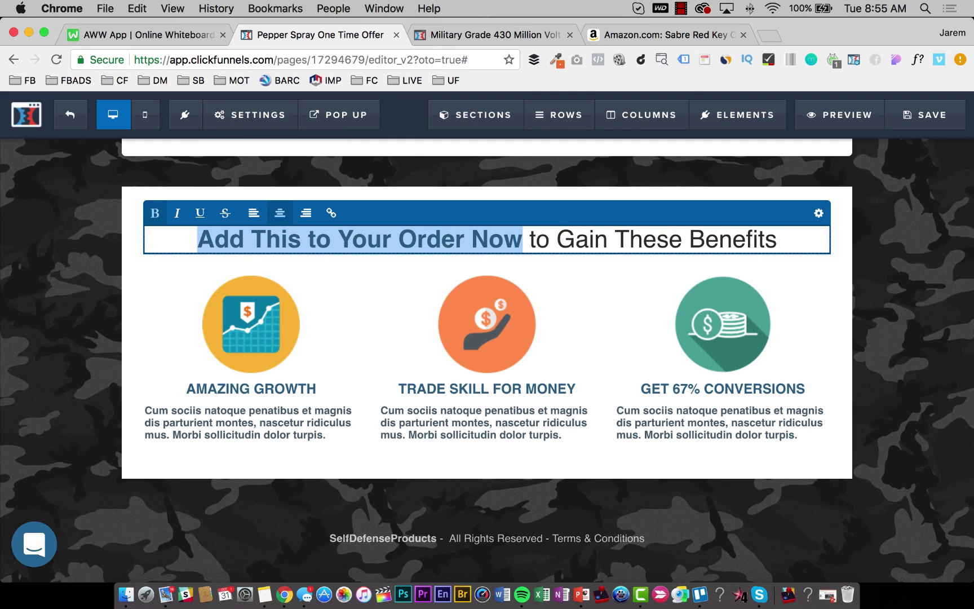
{"action": "type", "text": "Check Out"}
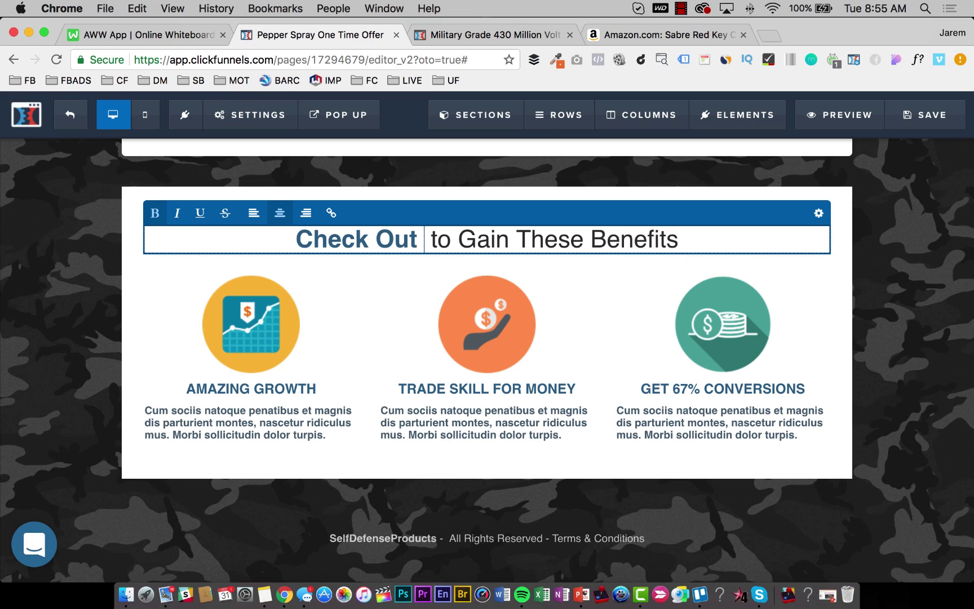
{"action": "type", "text": "How Conve"}
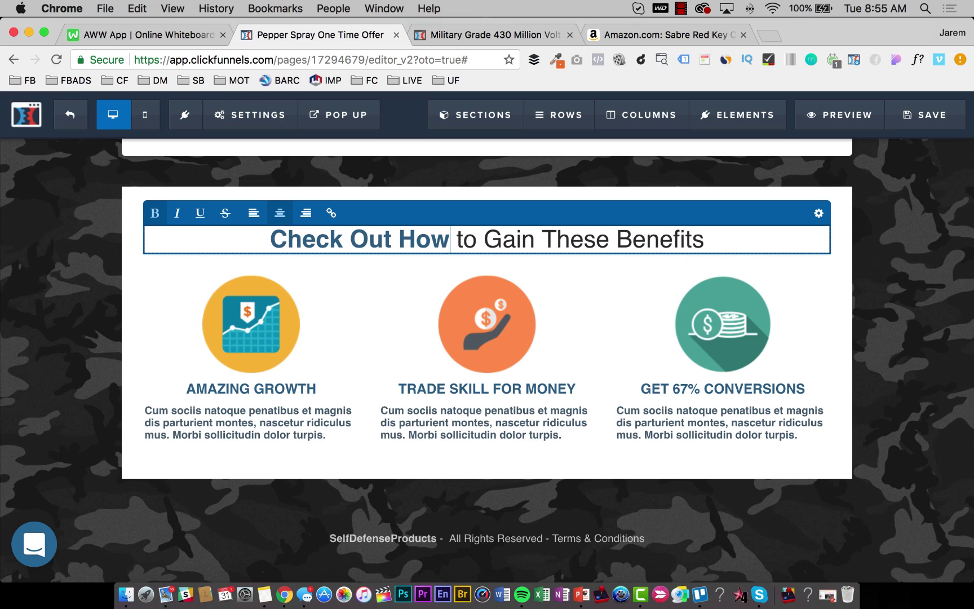
{"action": "type", "text": "nient "}
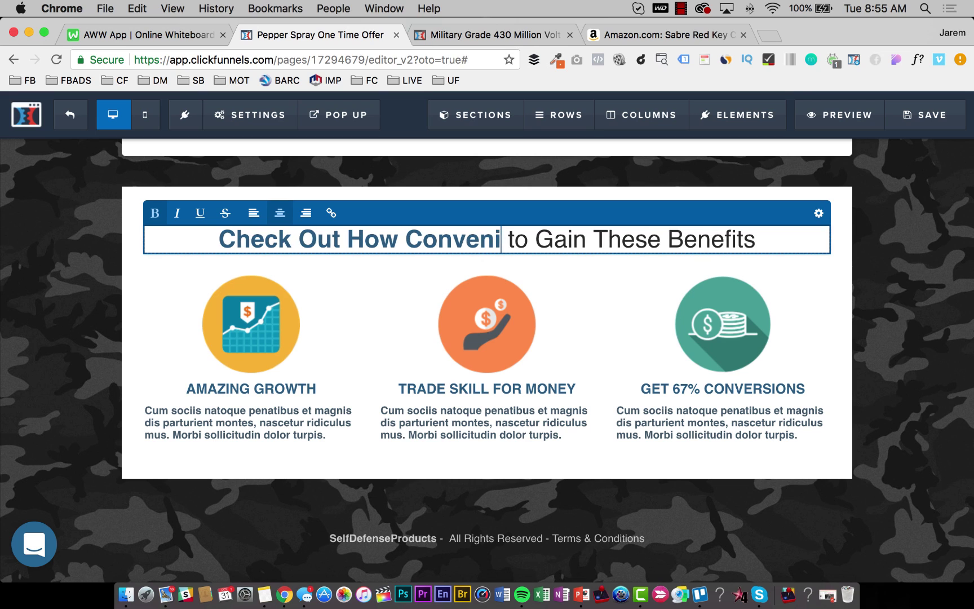
{"action": "type", "text": "& Powerful Thi"}
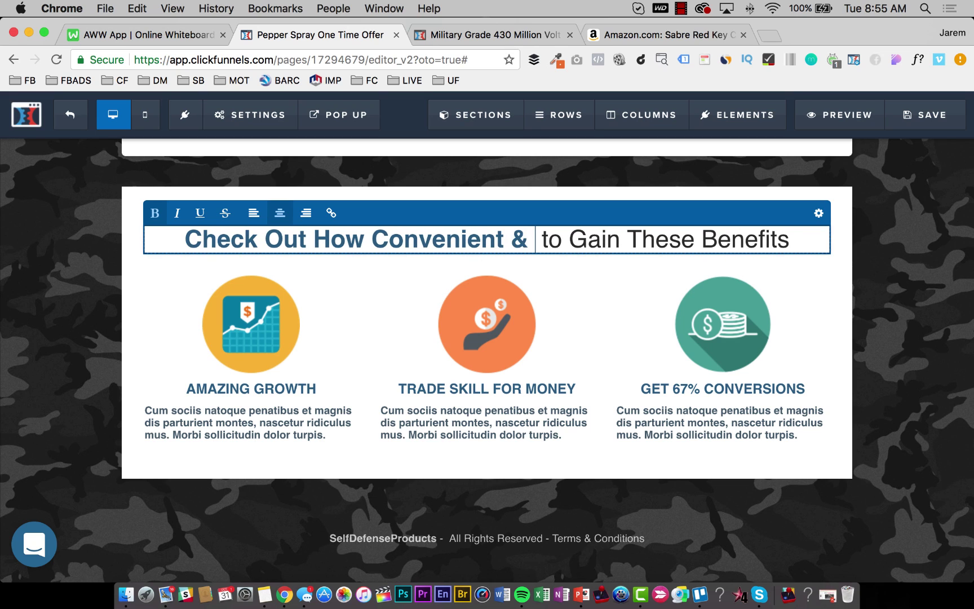
{"action": "type", "text": "s "}
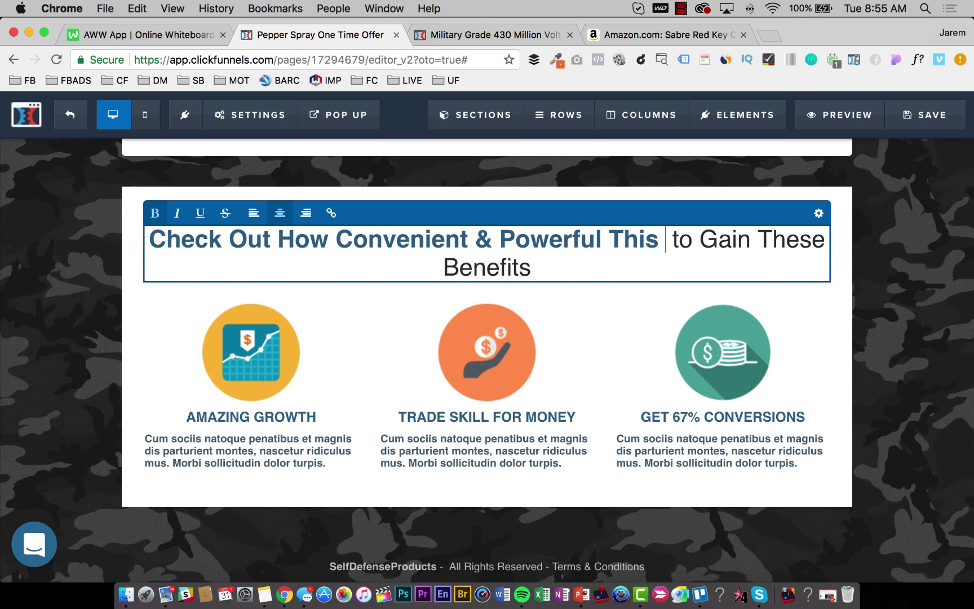
{"action": "type", "text": "Pepper"}
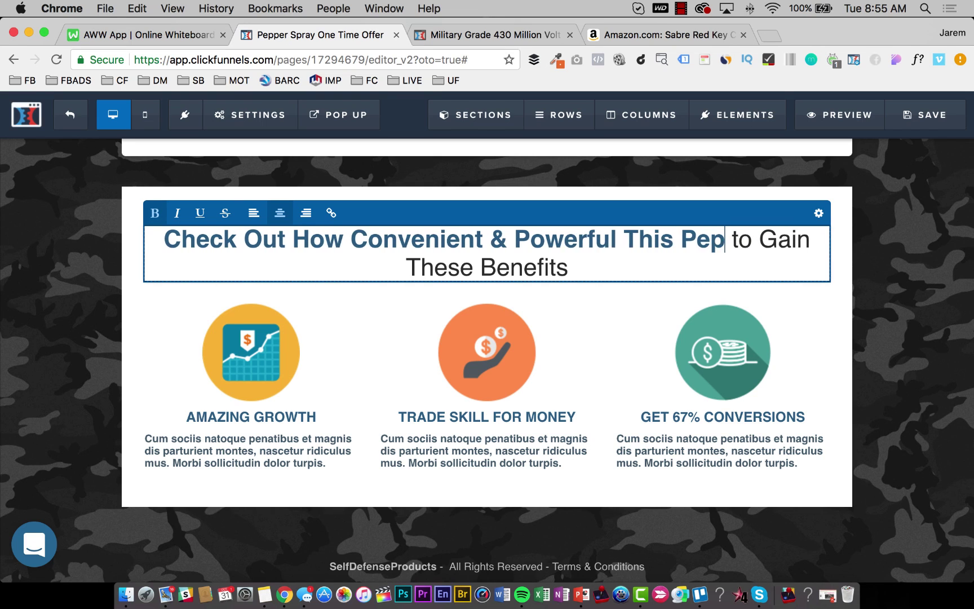
{"action": "type", "text": " Spray Ready"}
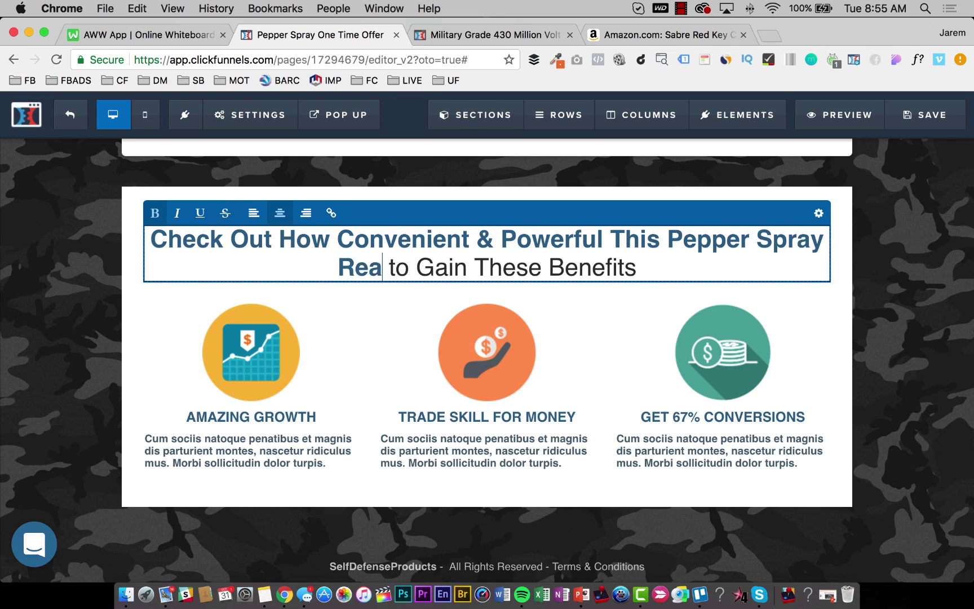
{"action": "key", "text": "BackSpace"}
{"action": "key", "text": "BackSpace"}
{"action": "type", "text": "lly Is"}
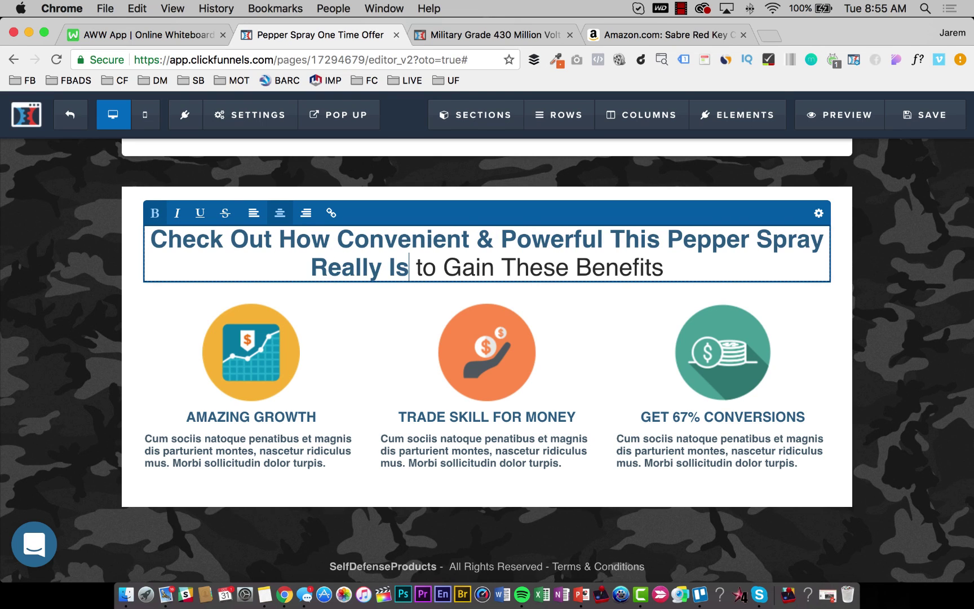
{"action": "type", "text": "..."}
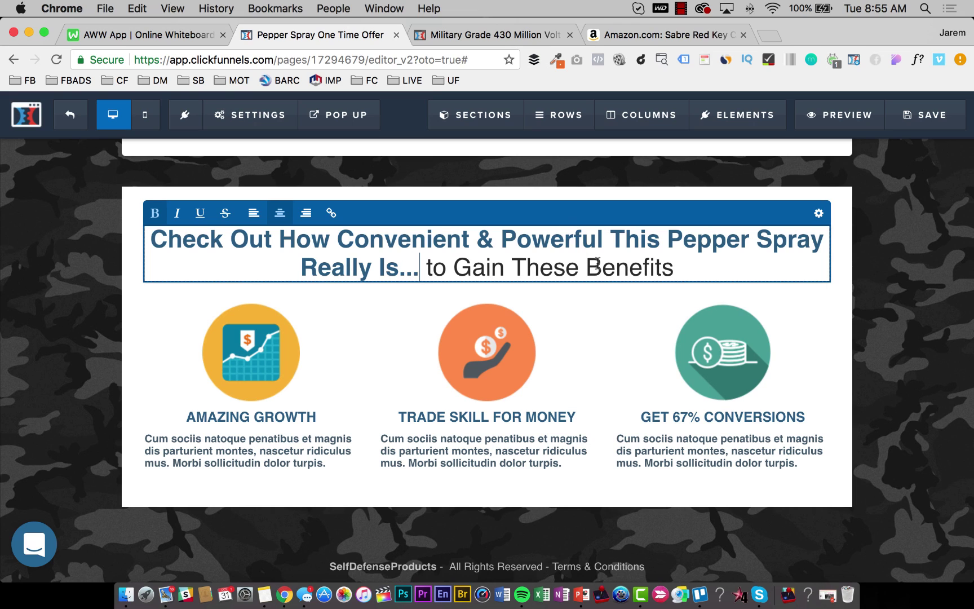
Delete the leftover 'to Gain These Benefits', break the line before 'This', and save.
{"action": "key", "text": "shift+super+Right"}
{"action": "key", "text": "BackSpace"}
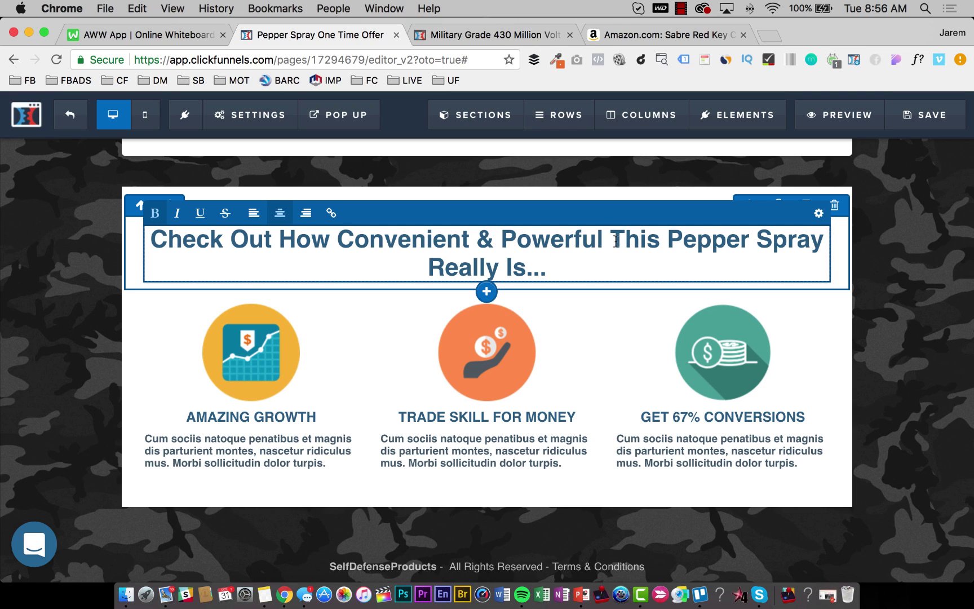
{"action": "left_click", "coordinate": [613, 241]}
{"action": "key", "text": "shift+Return"}
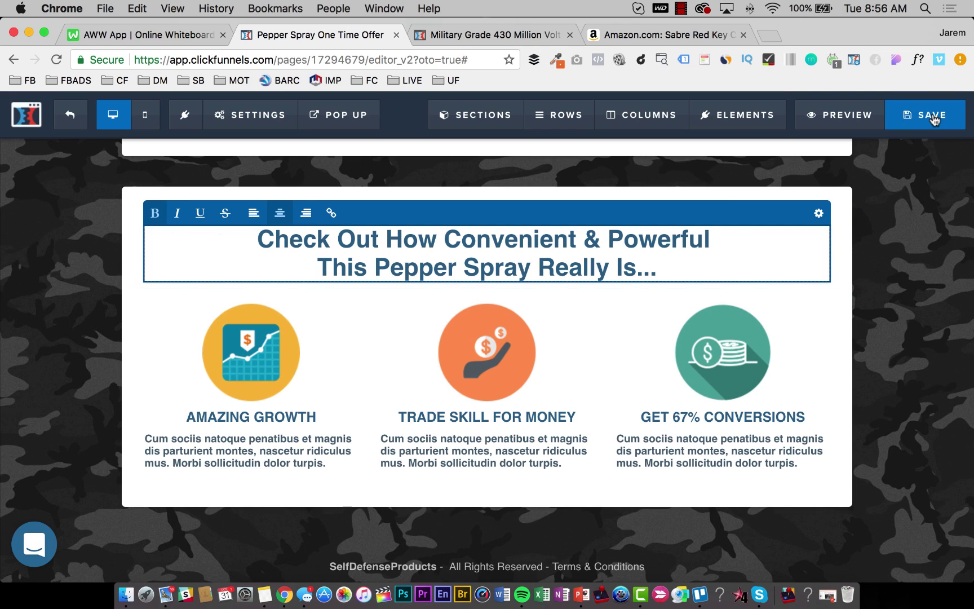
{"action": "left_click", "coordinate": [931, 115]}
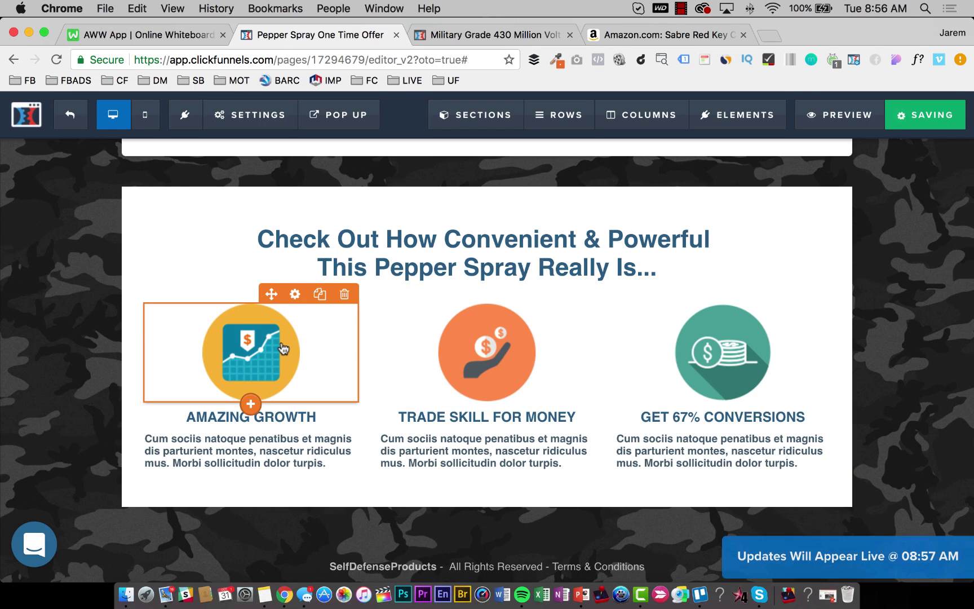
Upload 51CiXgBdGjL.jpg and put it in place of the Amazing Growth icon.
{"action": "left_click", "coordinate": [939, 280]}
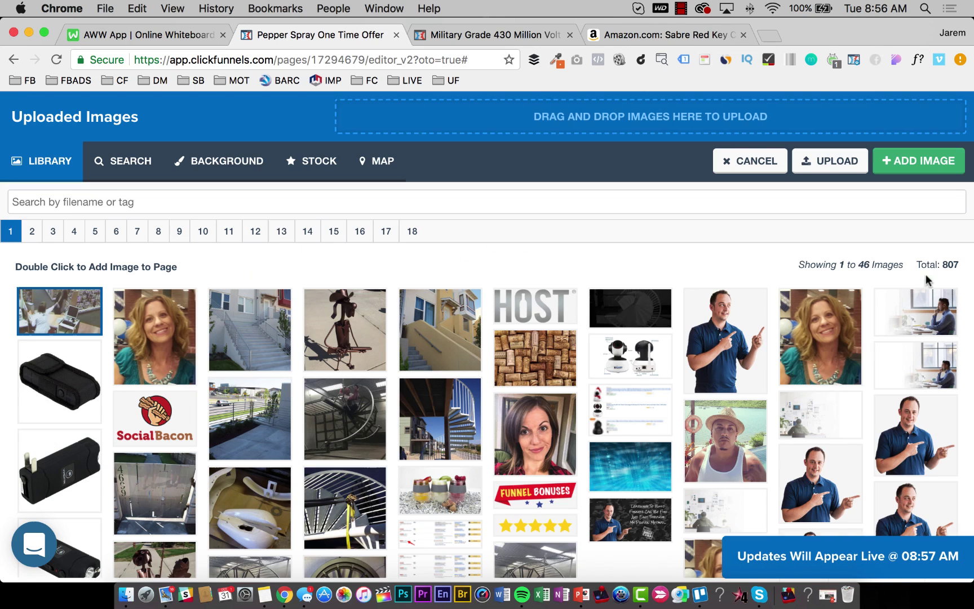
{"action": "left_click", "coordinate": [629, 115]}
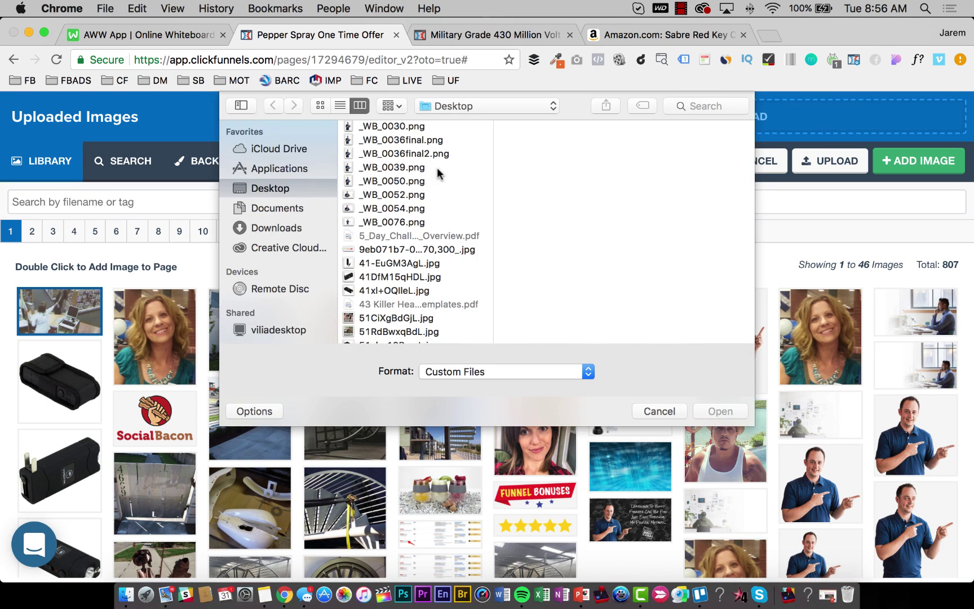
{"action": "left_click", "coordinate": [392, 277]}
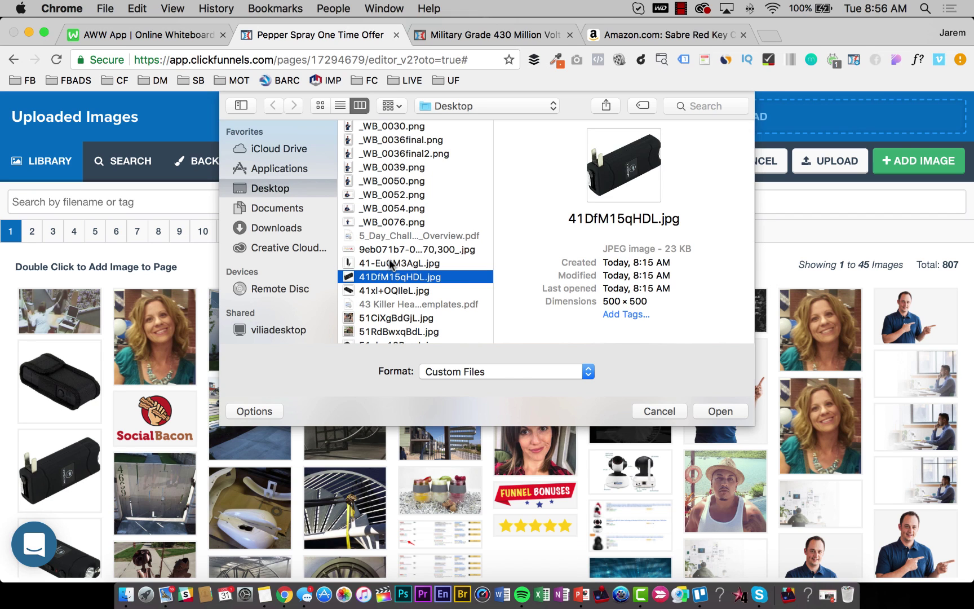
{"action": "key", "text": "Down"}
{"action": "key", "text": "Down"}
{"action": "key", "text": "Down"}
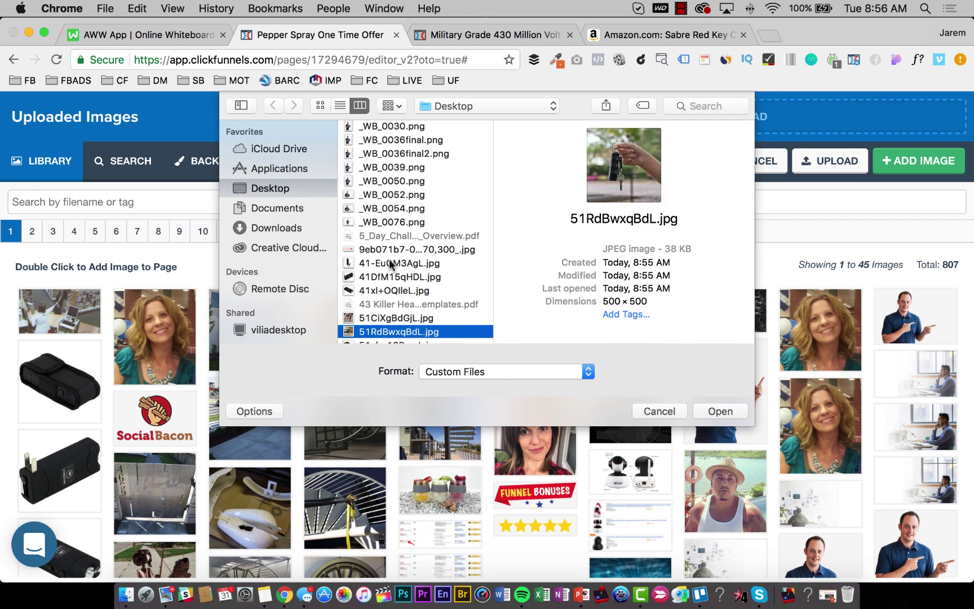
{"action": "key", "text": "Up"}
{"action": "key", "text": "Return"}
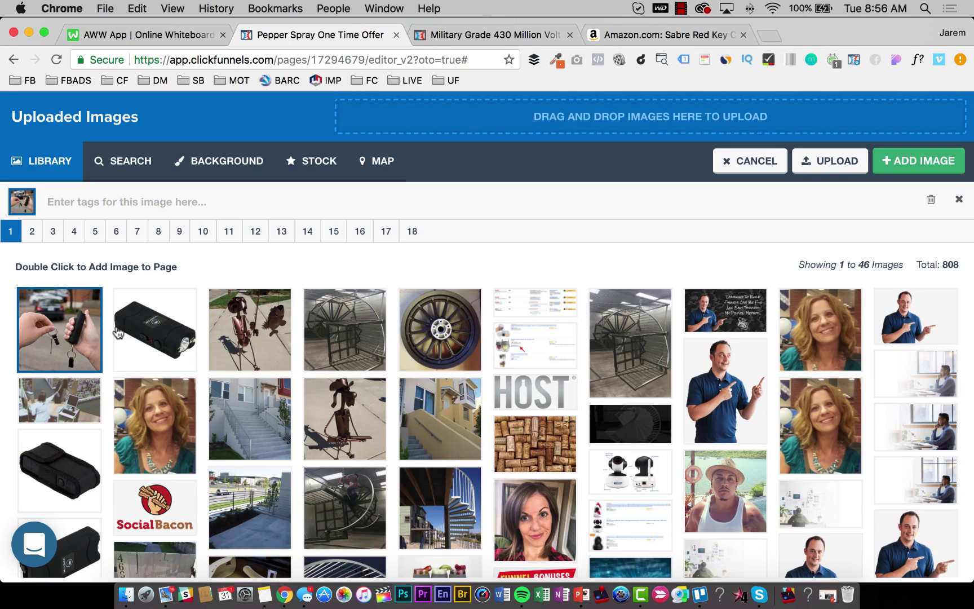
{"action": "left_click", "coordinate": [909, 168]}
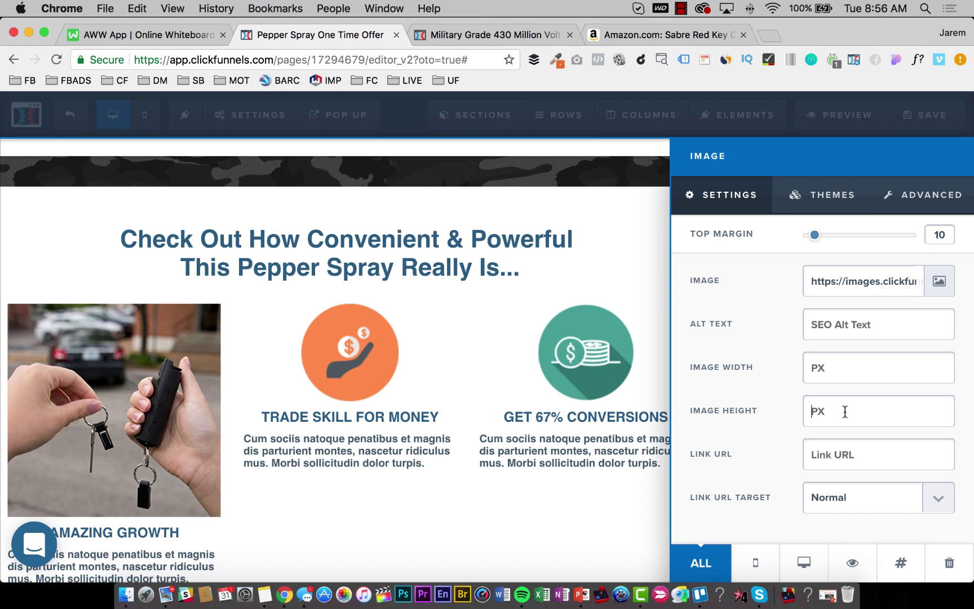
Set the key-chain photo's image height to 250.
{"action": "type", "text": "200"}
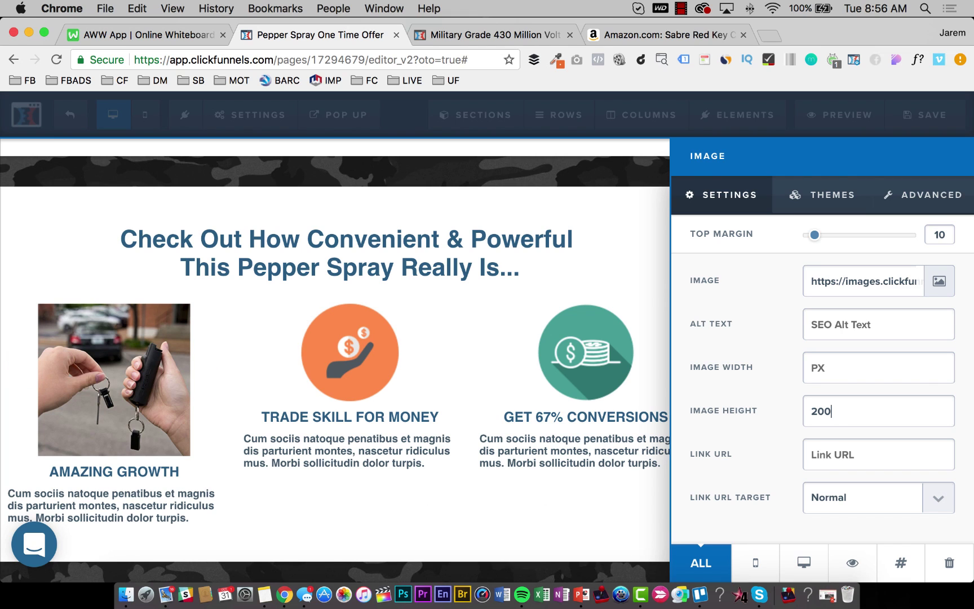
{"action": "key", "text": "BackSpace"}
{"action": "key", "text": "BackSpace"}
{"action": "type", "text": "50"}
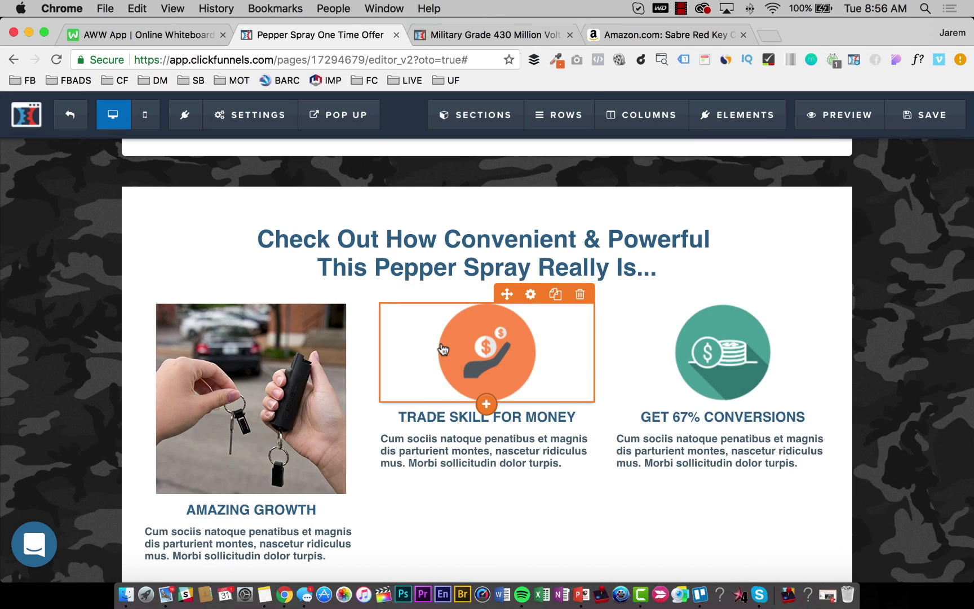
Replace the Trade Skill for Money icon with uploaded 51RdBwxqBdL.jpg at 250 px tall.
{"action": "left_click", "coordinate": [444, 348]}
{"action": "left_click", "coordinate": [936, 289]}
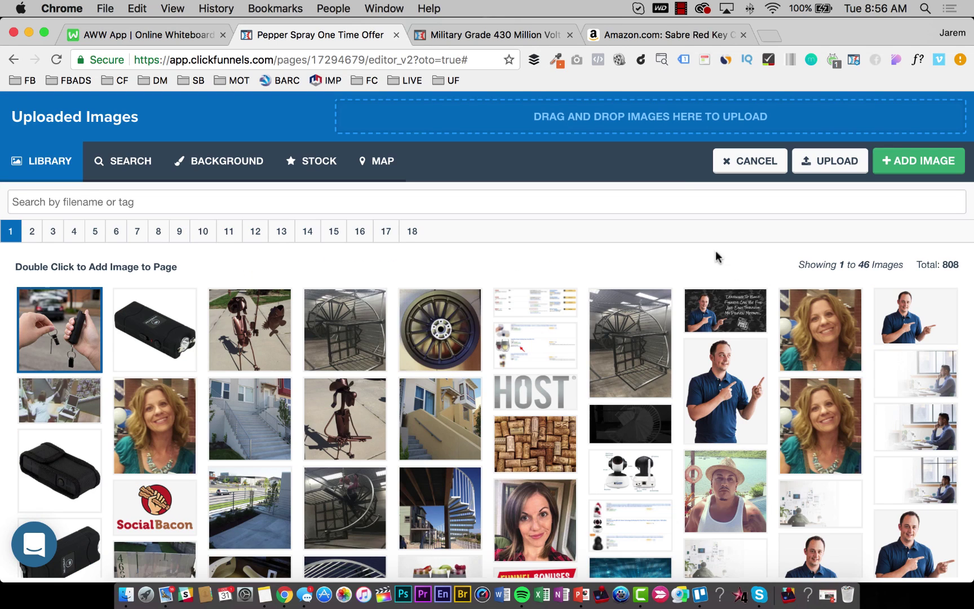
{"action": "left_click", "coordinate": [602, 129]}
{"action": "left_click", "coordinate": [401, 263]}
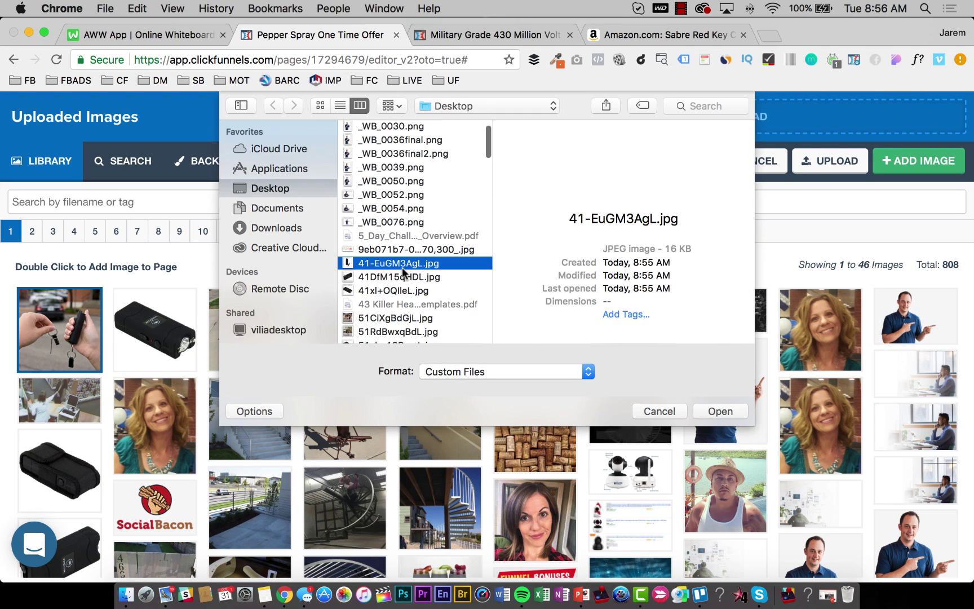
{"action": "key", "text": "Down"}
{"action": "key", "text": "Down"}
{"action": "key", "text": "Down"}
{"action": "key", "text": "Down"}
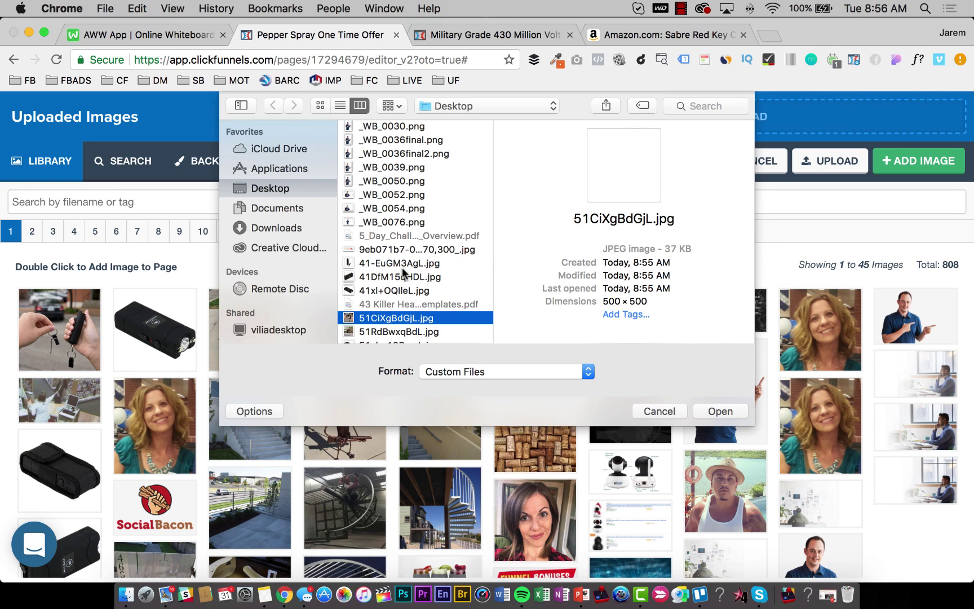
{"action": "key", "text": "Return"}
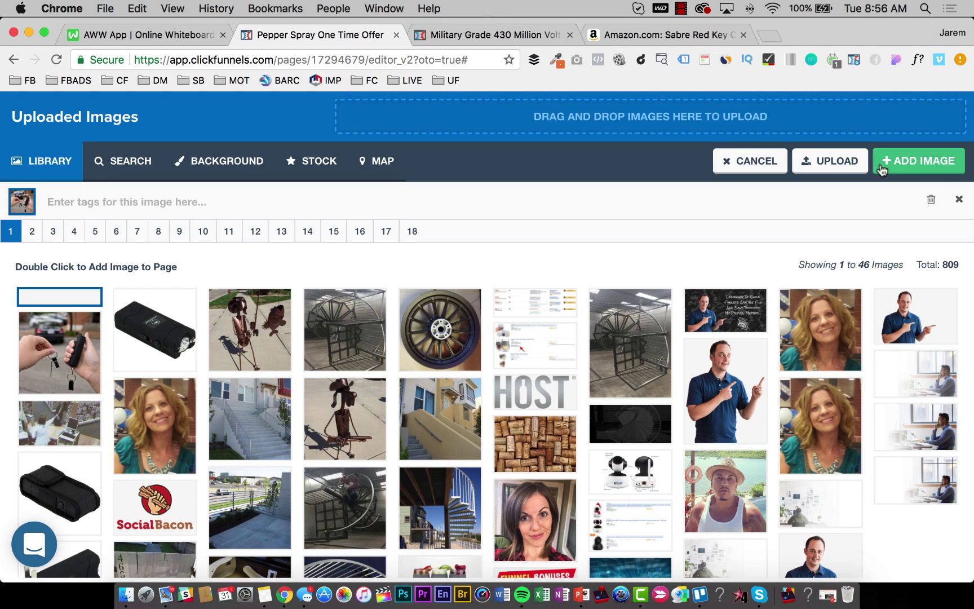
{"action": "left_click", "coordinate": [883, 168]}
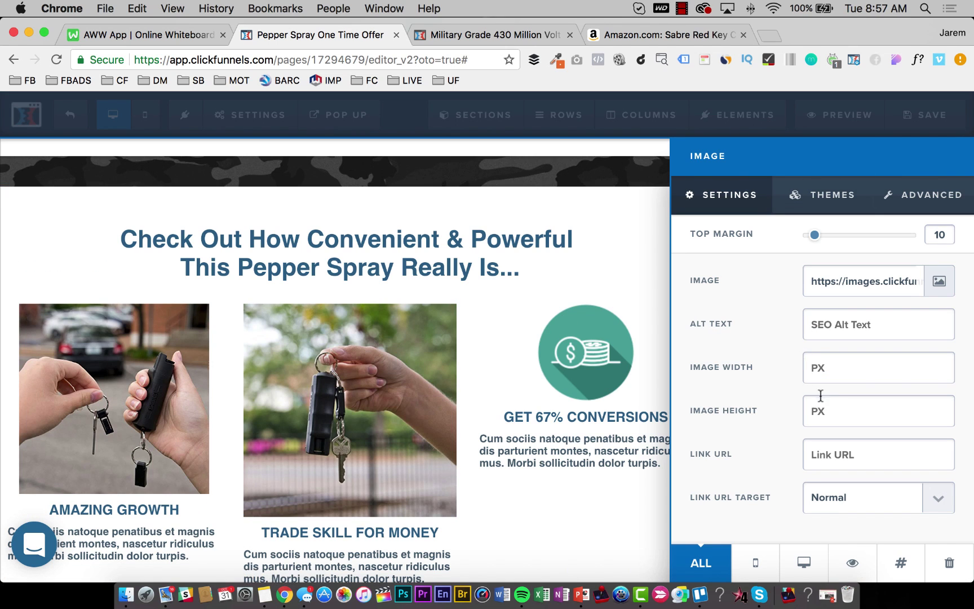
{"action": "type", "text": "250"}
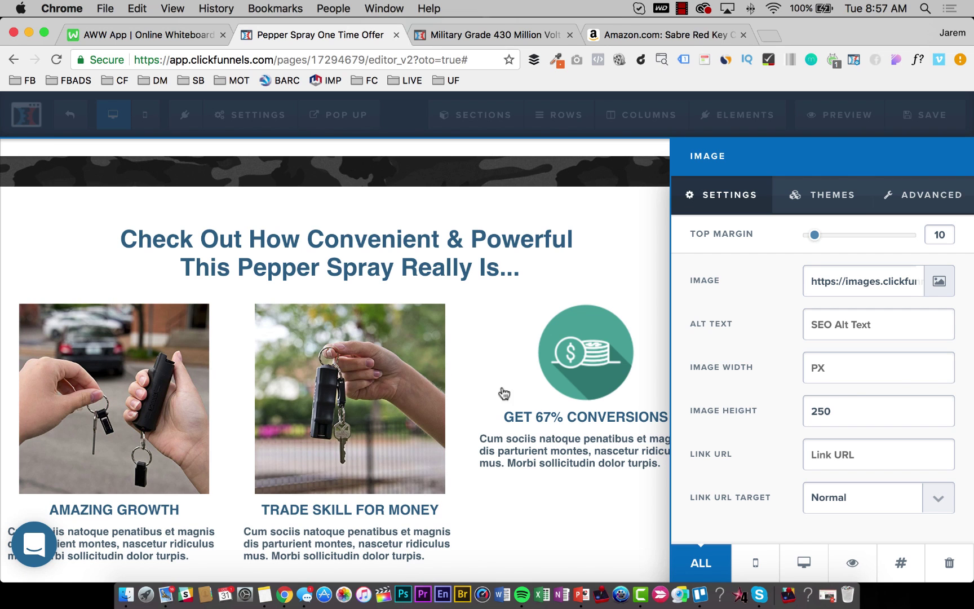
{"action": "left_click", "coordinate": [485, 384]}
Upload 41-EuGM3AgL.jpg in place of the coin icon and set its height to 250.
{"action": "left_click", "coordinate": [940, 281]}
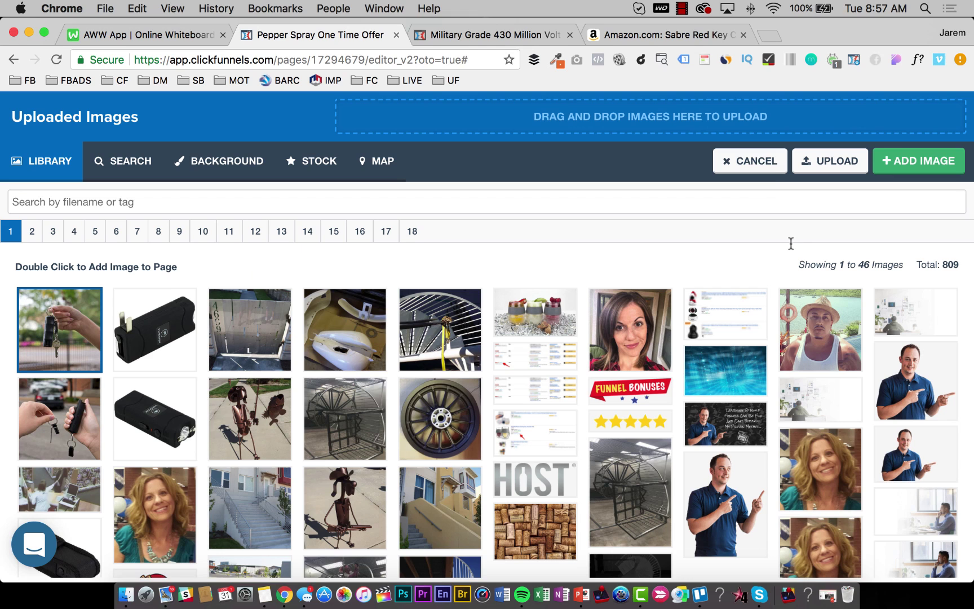
{"action": "left_click", "coordinate": [674, 117]}
{"action": "left_click", "coordinate": [406, 277]}
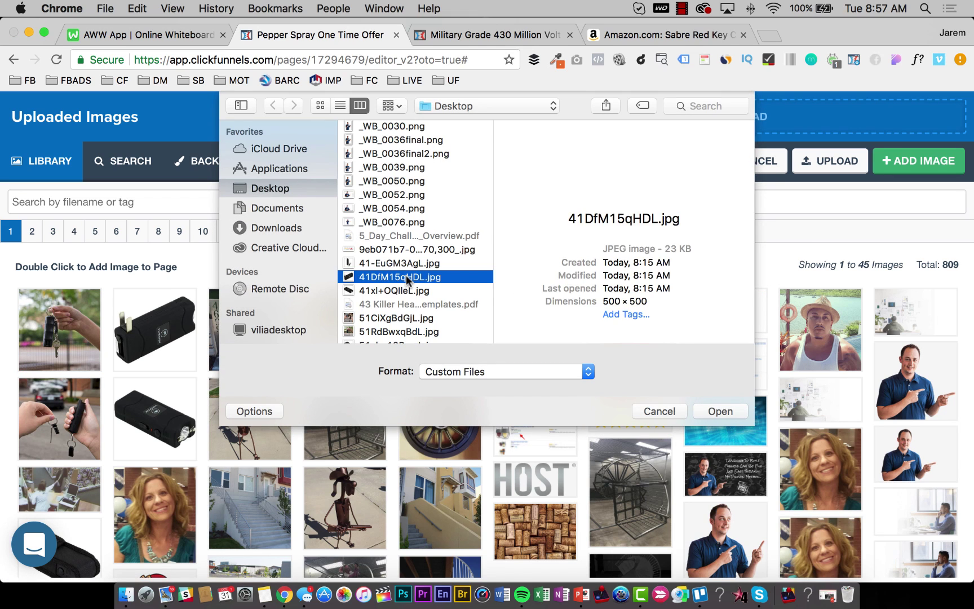
{"action": "key", "text": "Down"}
{"action": "key", "text": "Down"}
{"action": "key", "text": "Down"}
{"action": "key", "text": "Down"}
{"action": "key", "text": "Up"}
{"action": "key", "text": "Down"}
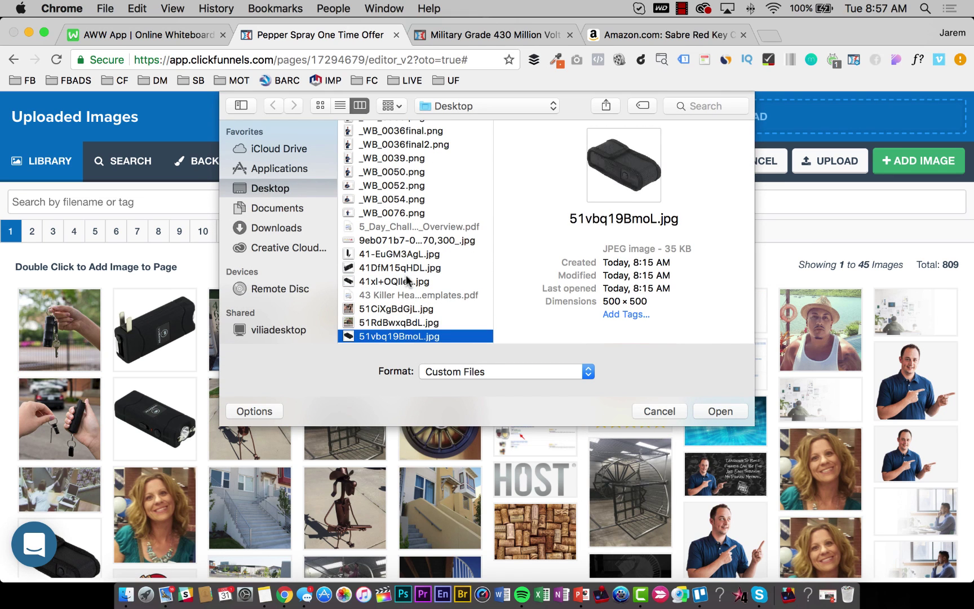
{"action": "key", "text": "Up"}
{"action": "key", "text": "Up"}
{"action": "key", "text": "Down"}
{"action": "key", "text": "Down"}
{"action": "key", "text": "Down"}
{"action": "key", "text": "Down"}
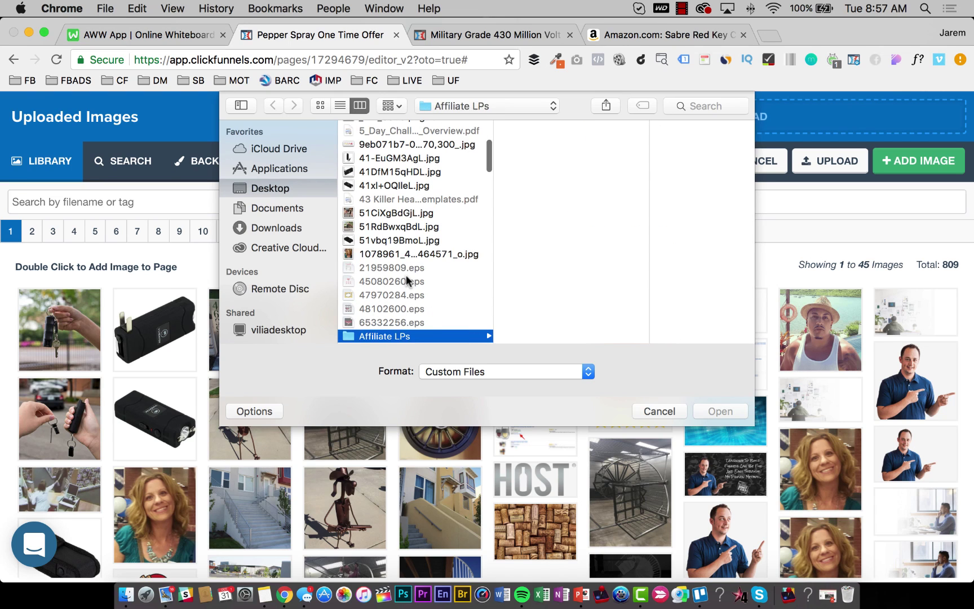
{"action": "key", "text": "Up"}
{"action": "key", "text": "Up"}
{"action": "key", "text": "Down"}
{"action": "key", "text": "Up"}
{"action": "key", "text": "Up"}
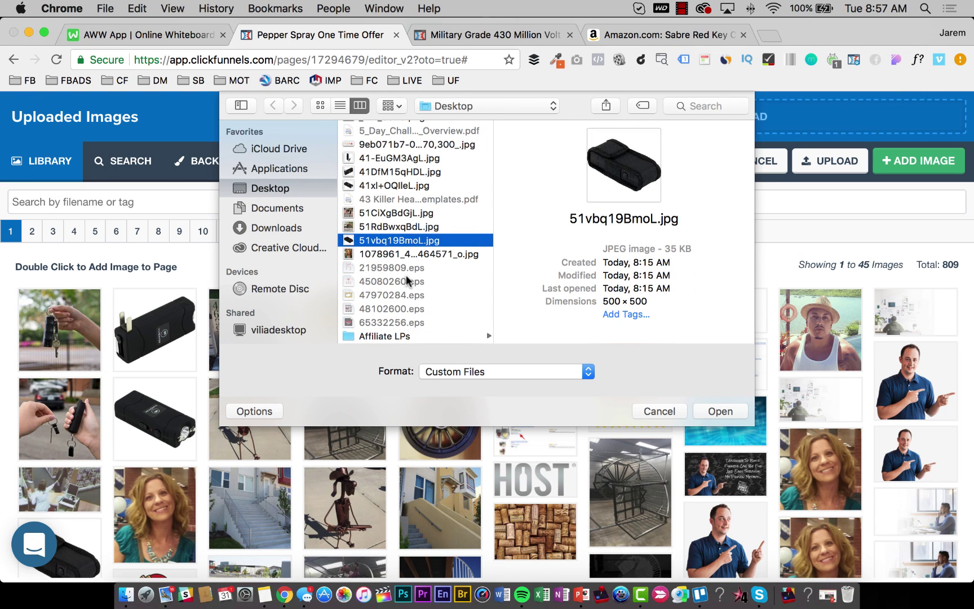
{"action": "key", "text": "Down"}
{"action": "key", "text": "Down"}
{"action": "key", "text": "Down"}
{"action": "key", "text": "Down"}
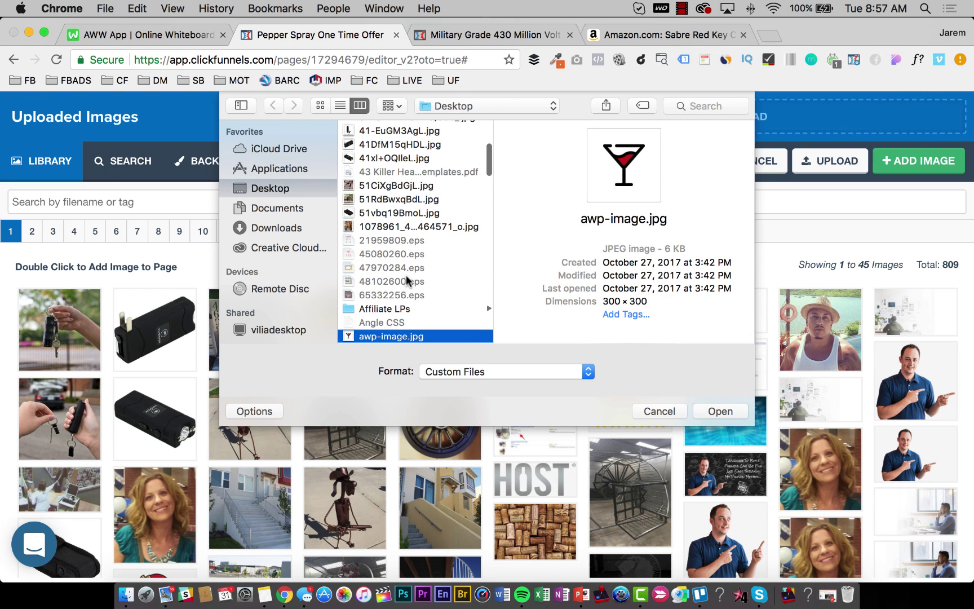
{"action": "key", "text": "Up"}
{"action": "key", "text": "Up"}
{"action": "key", "text": "Up"}
{"action": "key", "text": "Up"}
{"action": "key", "text": "Up"}
{"action": "key", "text": "Up"}
{"action": "key", "text": "Up"}
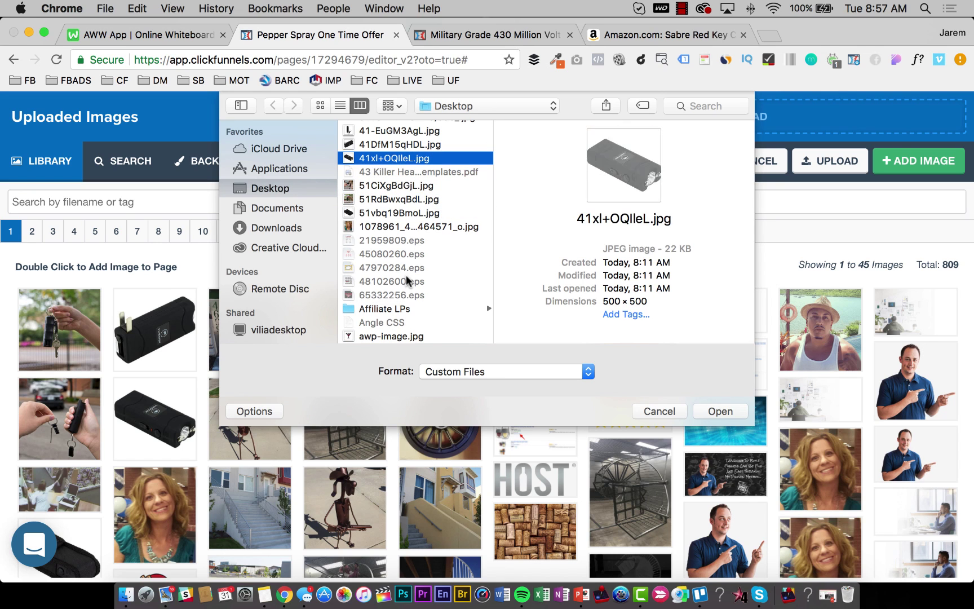
{"action": "key", "text": "Up"}
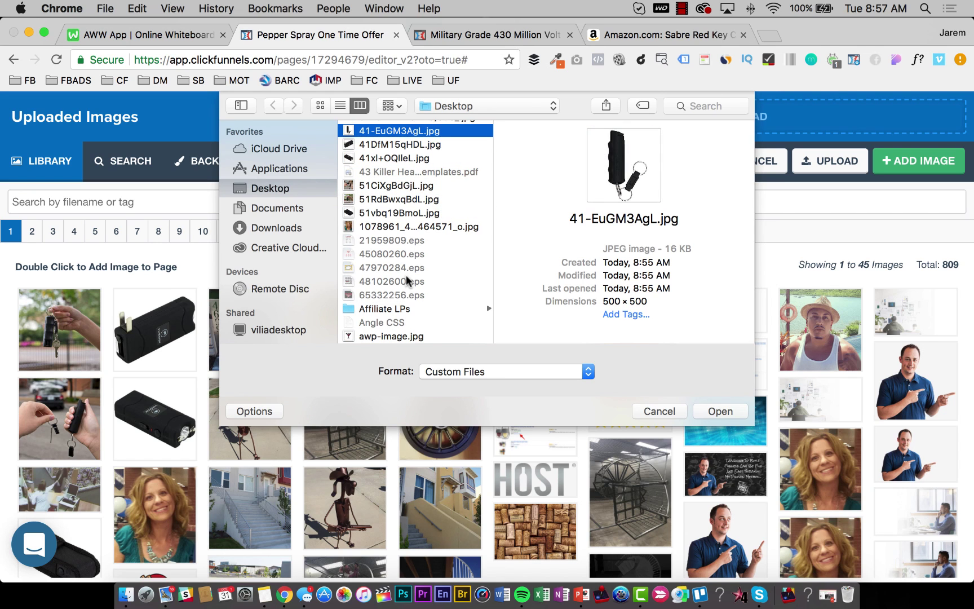
{"action": "key", "text": "Return"}
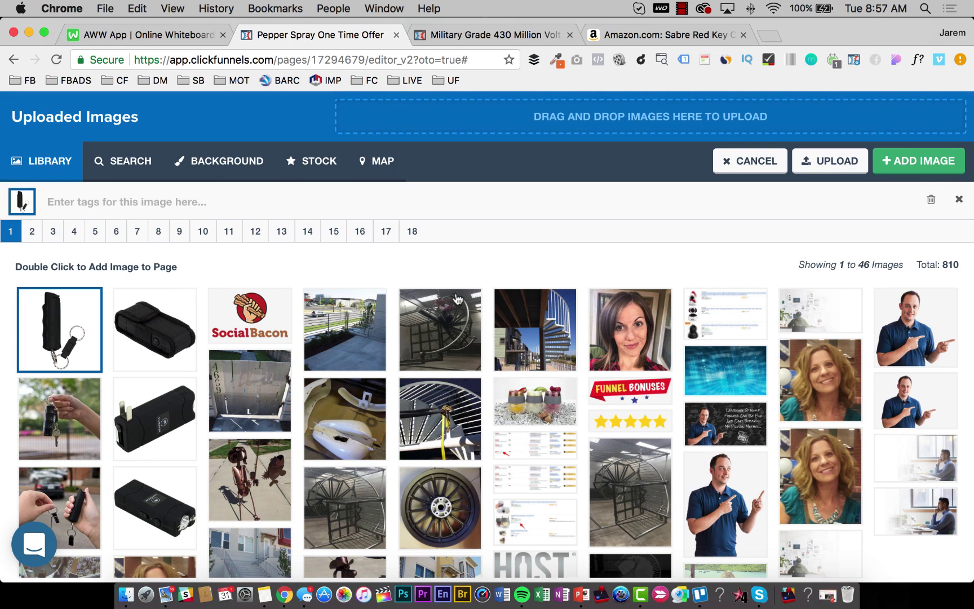
{"action": "left_click", "coordinate": [921, 162]}
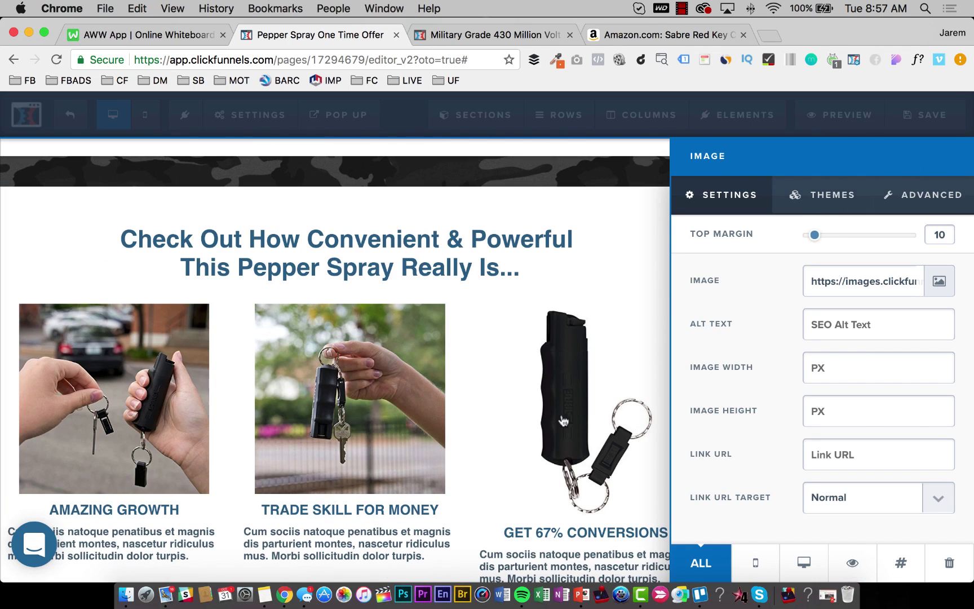
{"action": "type", "text": "250"}
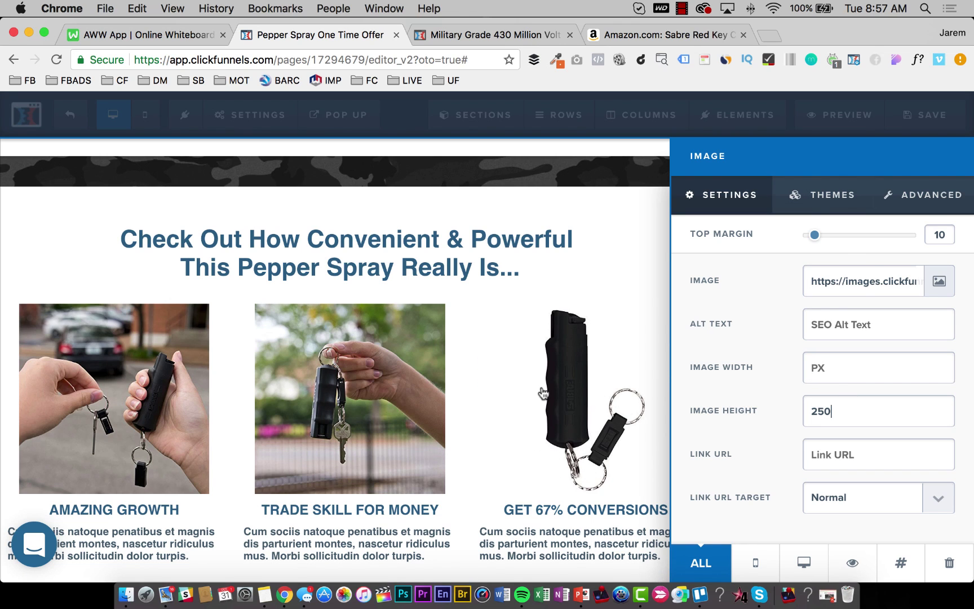
Apply the framed Demo Image theme to the right, middle and left benefit photos.
{"action": "left_click", "coordinate": [823, 197]}
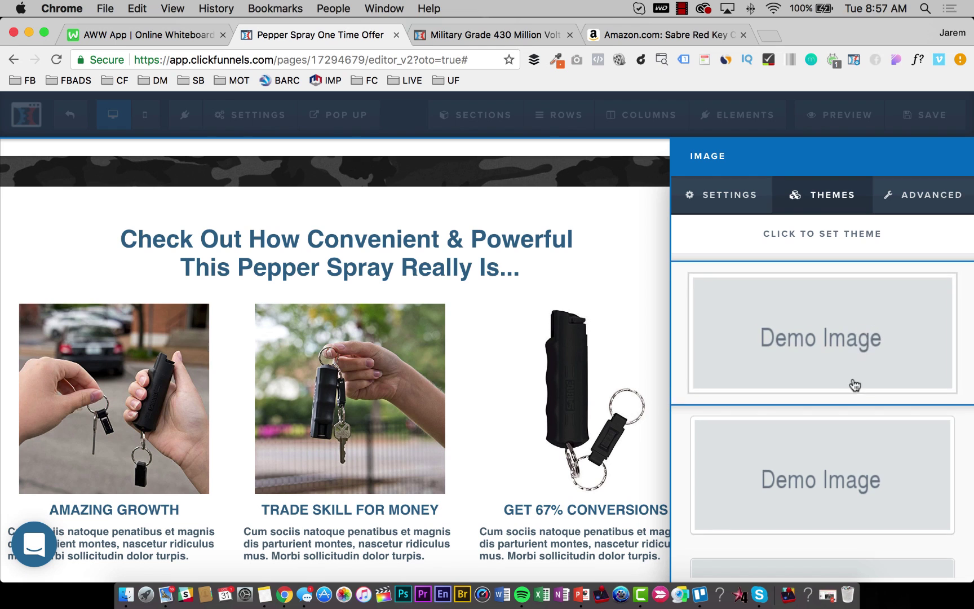
{"action": "scroll", "coordinate": [856, 385], "scroll_direction": "down", "scroll_amount": 2}
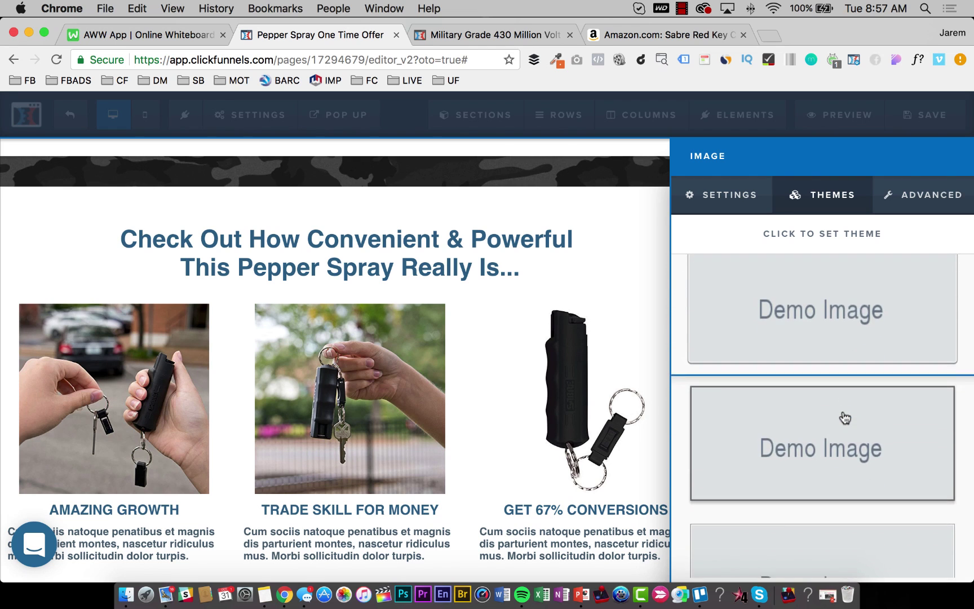
{"action": "left_click", "coordinate": [845, 418]}
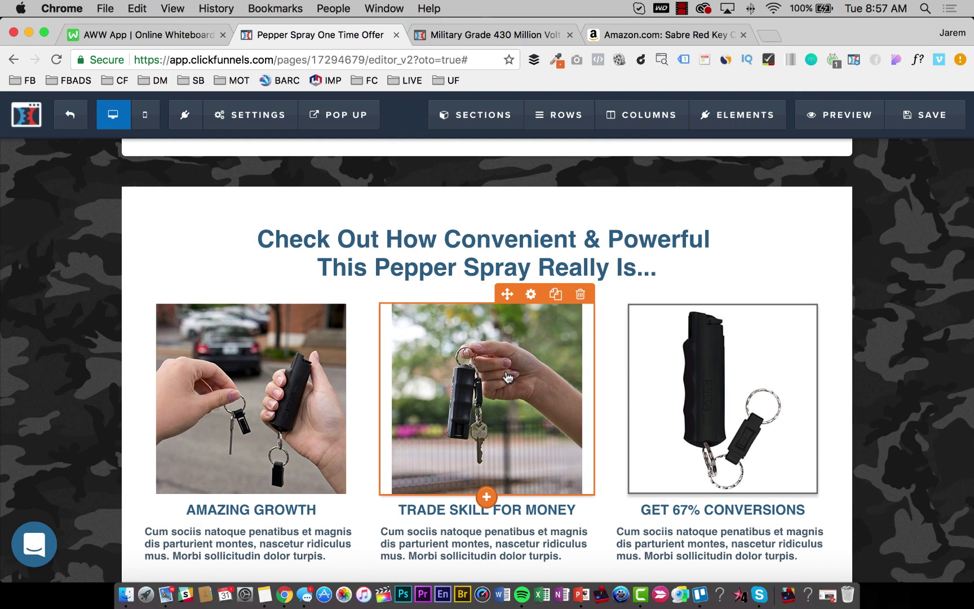
{"action": "left_click", "coordinate": [496, 389]}
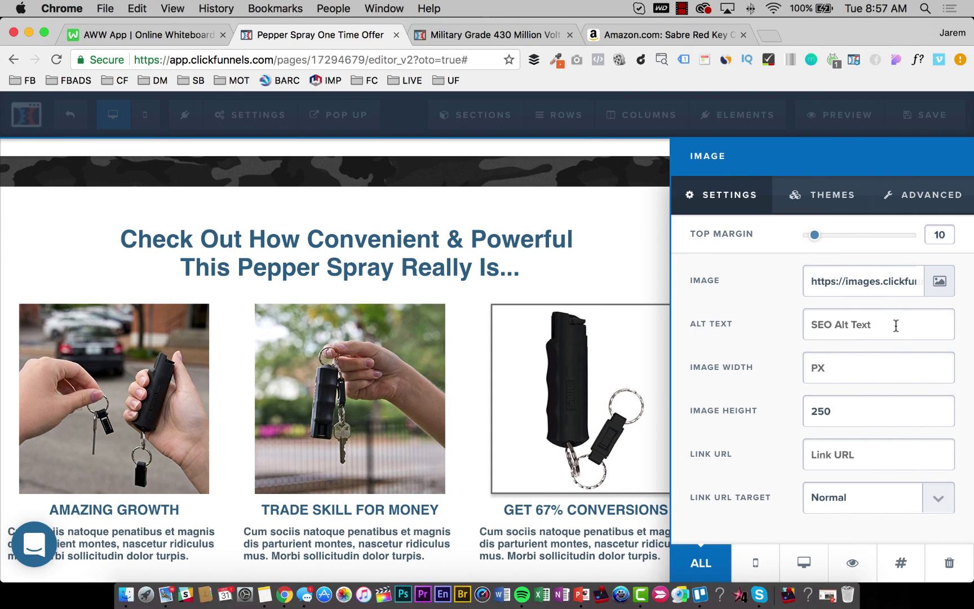
{"action": "left_click", "coordinate": [846, 204]}
{"action": "scroll", "coordinate": [897, 365], "scroll_direction": "down", "scroll_amount": 5}
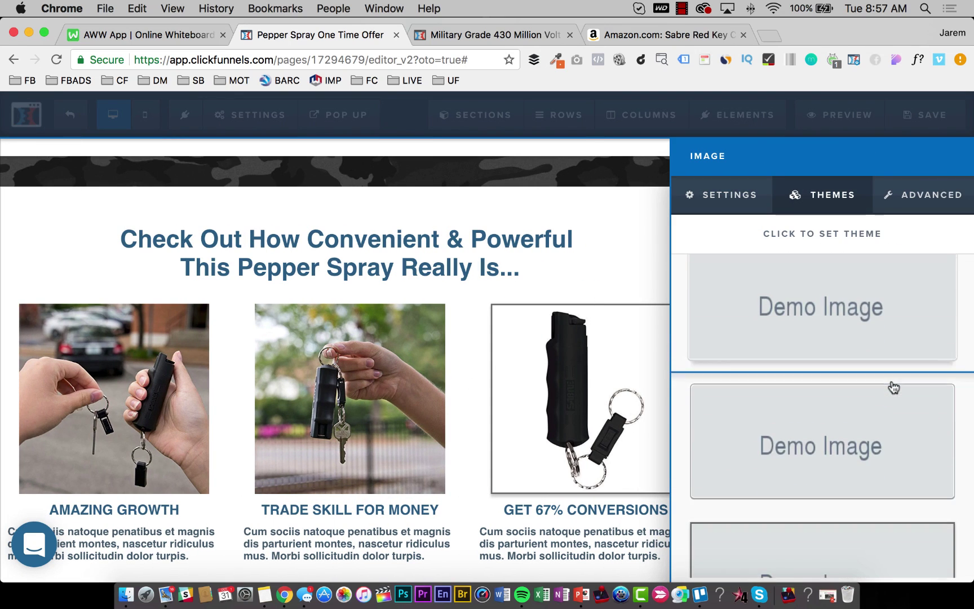
{"action": "left_click", "coordinate": [802, 557]}
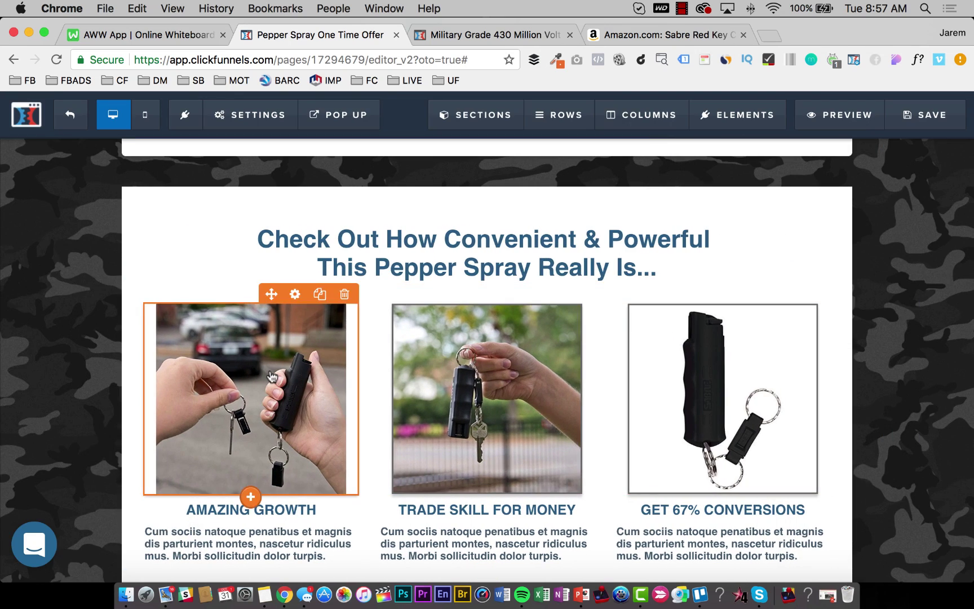
{"action": "left_click", "coordinate": [246, 395]}
{"action": "left_click", "coordinate": [839, 199]}
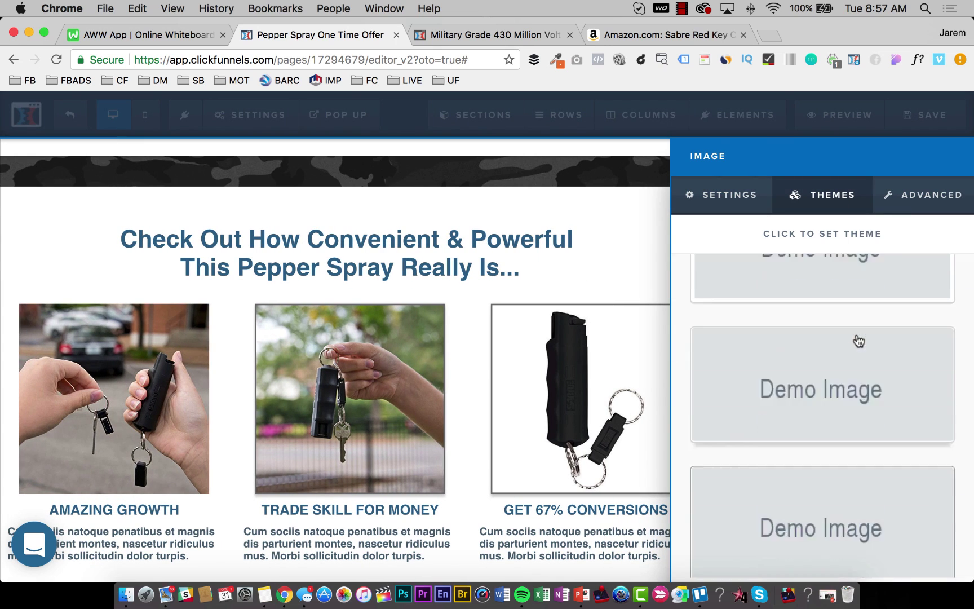
{"action": "scroll", "coordinate": [846, 373], "scroll_direction": "down", "scroll_amount": 1}
{"action": "left_click", "coordinate": [827, 465]}
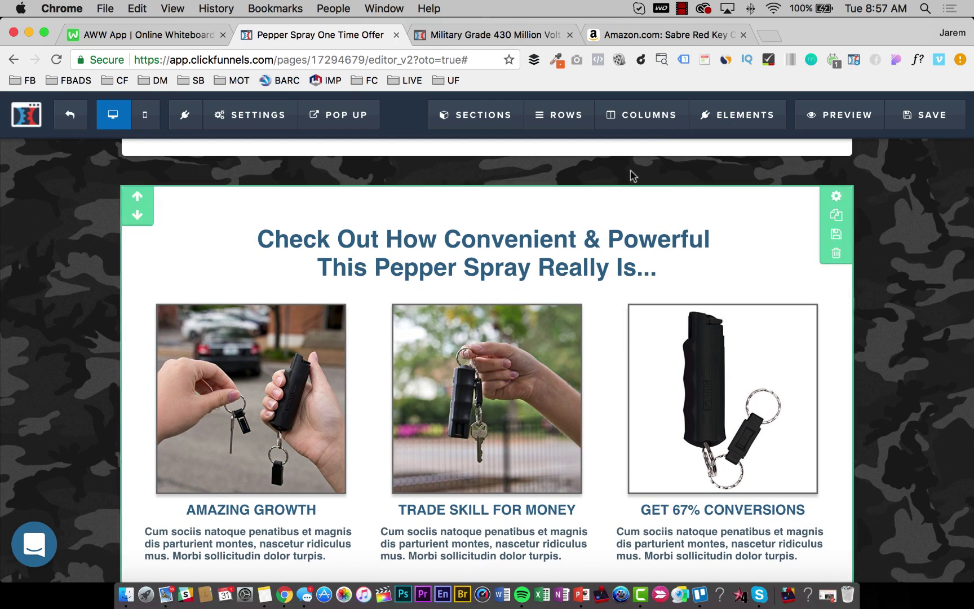
Save the page, then switch to the Amazon pepper spray listing.
{"action": "left_click", "coordinate": [950, 121]}
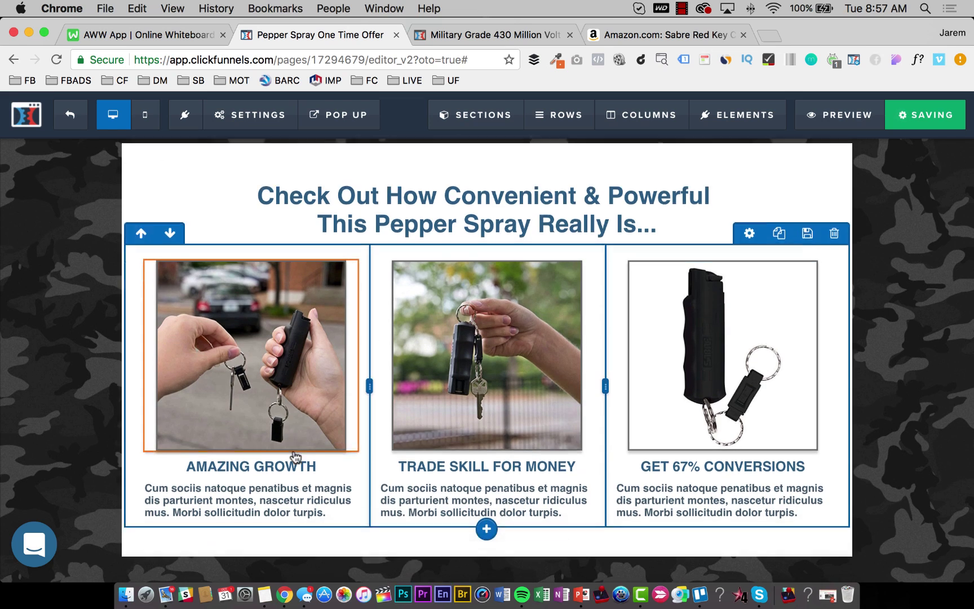
{"action": "scroll", "coordinate": [292, 445], "scroll_direction": "down", "scroll_amount": 3}
{"action": "left_click", "coordinate": [285, 416]}
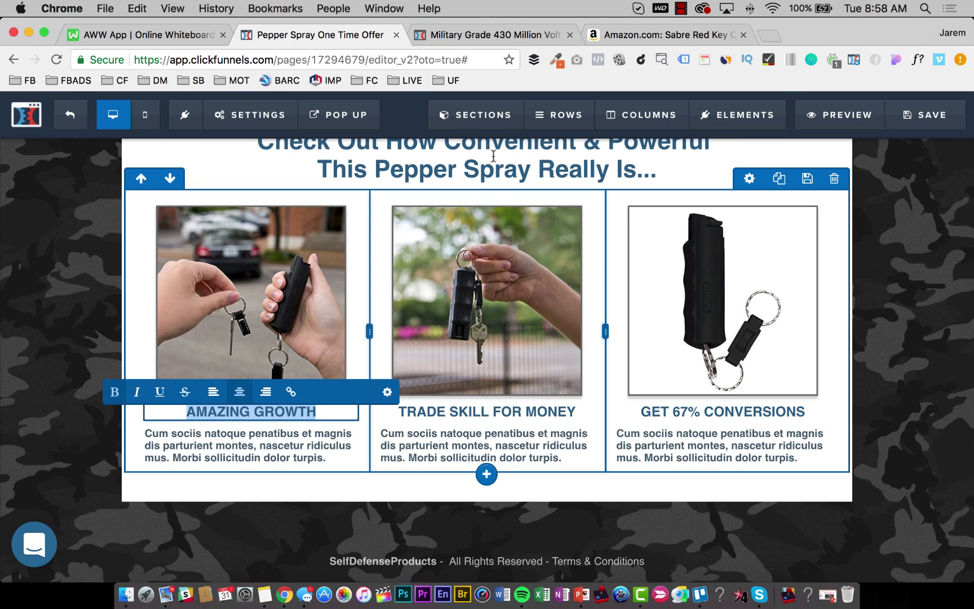
{"action": "key", "text": "ctrl+Tab"}
{"action": "key", "text": "ctrl+Tab"}
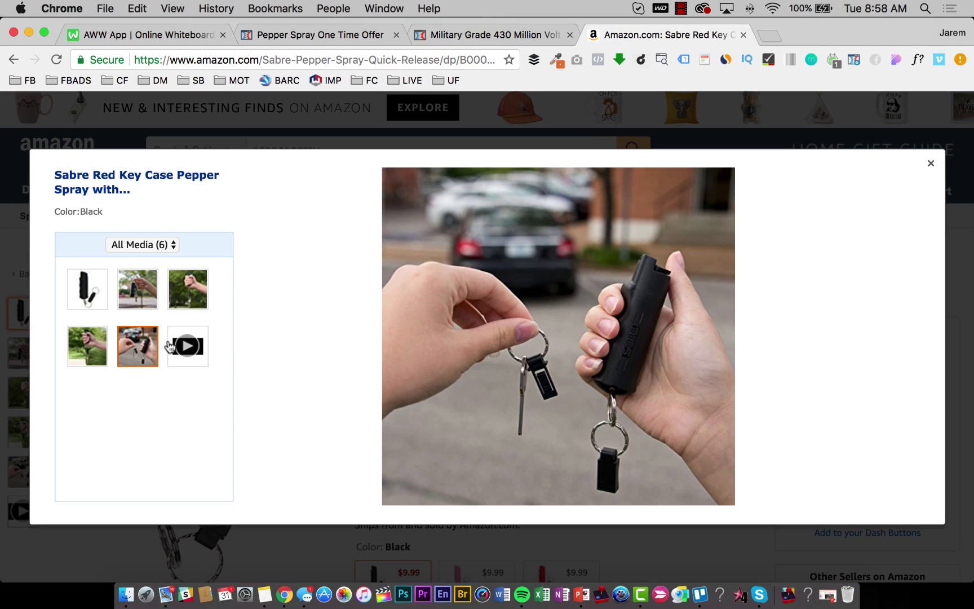
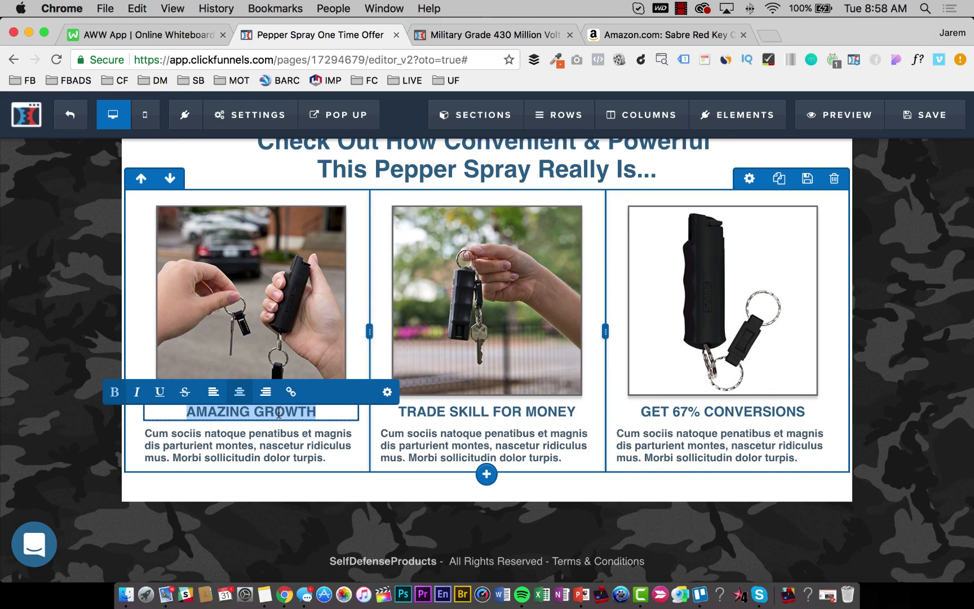
Retitle the first column headline EASY BREAK-AWAY TECHNOLOGY.
{"action": "type", "text": "EASYB"}
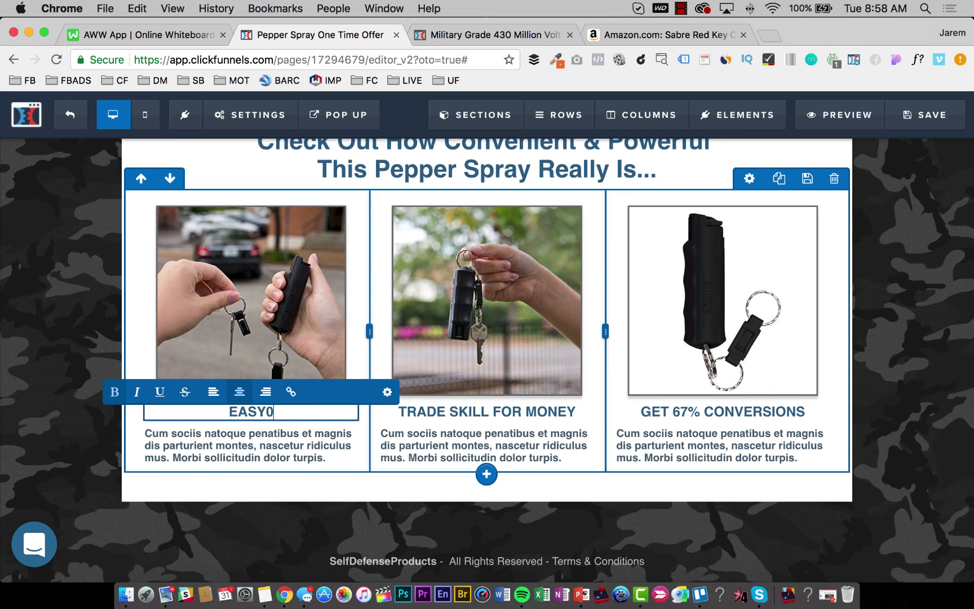
{"action": "key", "text": "BackSpace"}
{"action": "type", "text": "BREAKAWA"}
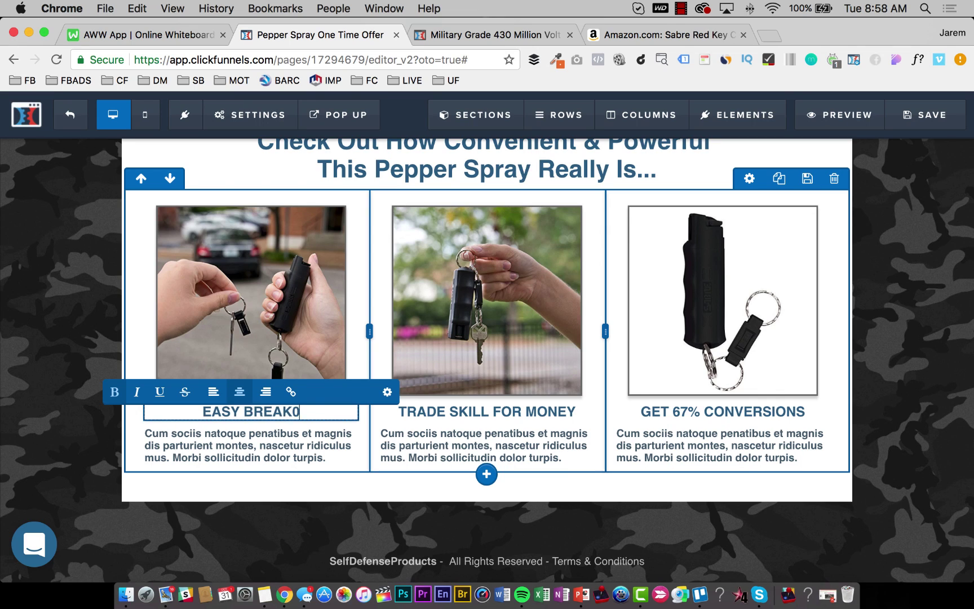
{"action": "key", "text": "BackSpace"}
{"action": "key", "text": "BackSpace"}
{"action": "key", "text": "BackSpace"}
{"action": "type", "text": "-AWAY"}
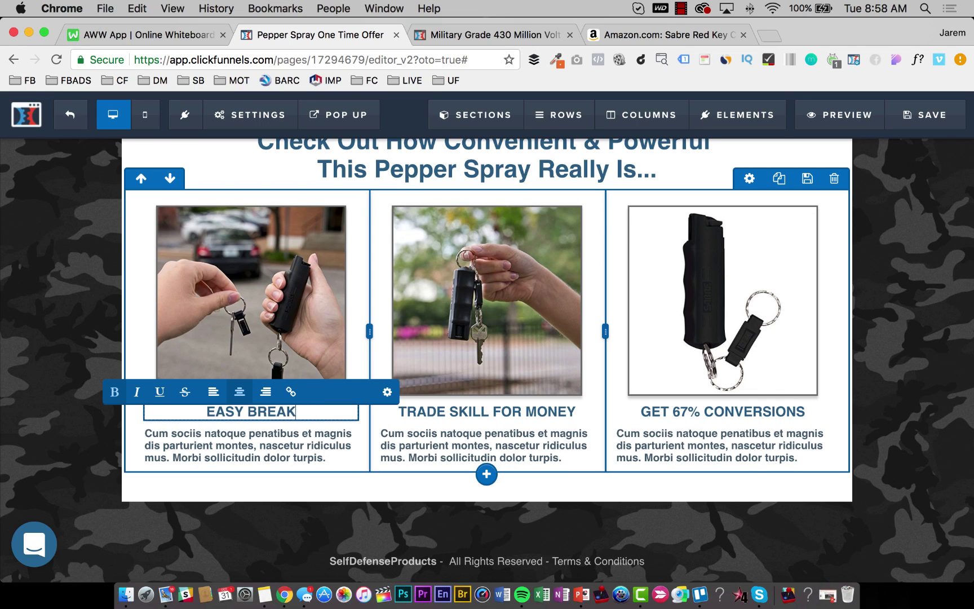
{"action": "type", "text": " TECH"}
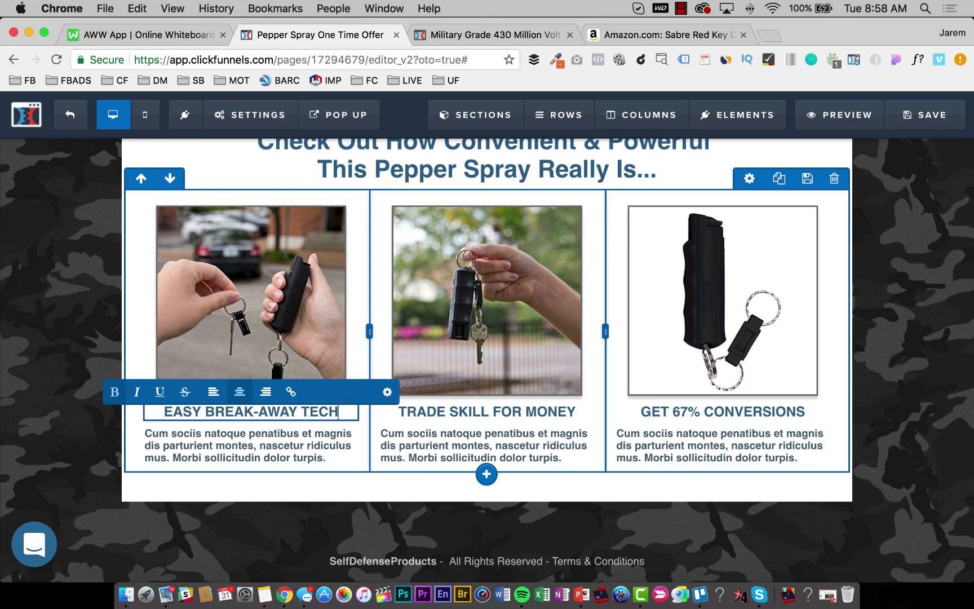
{"action": "type", "text": "NOLOGY"}
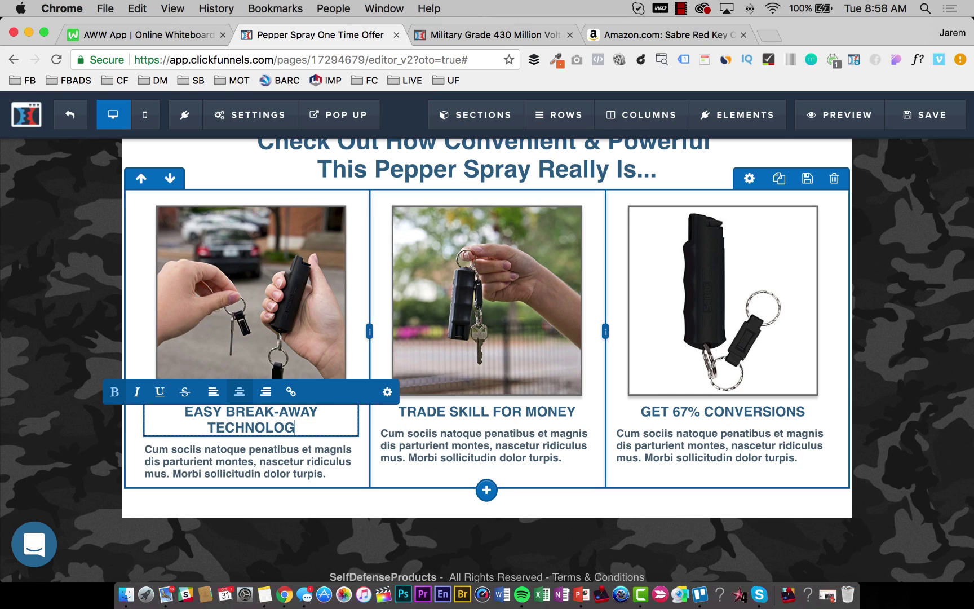
Replace TRADE SKILL FOR MONEY with CONVENIENT TO CARRY ON YOUR KEYCHAIN in the second column.
{"action": "left_click", "coordinate": [477, 411]}
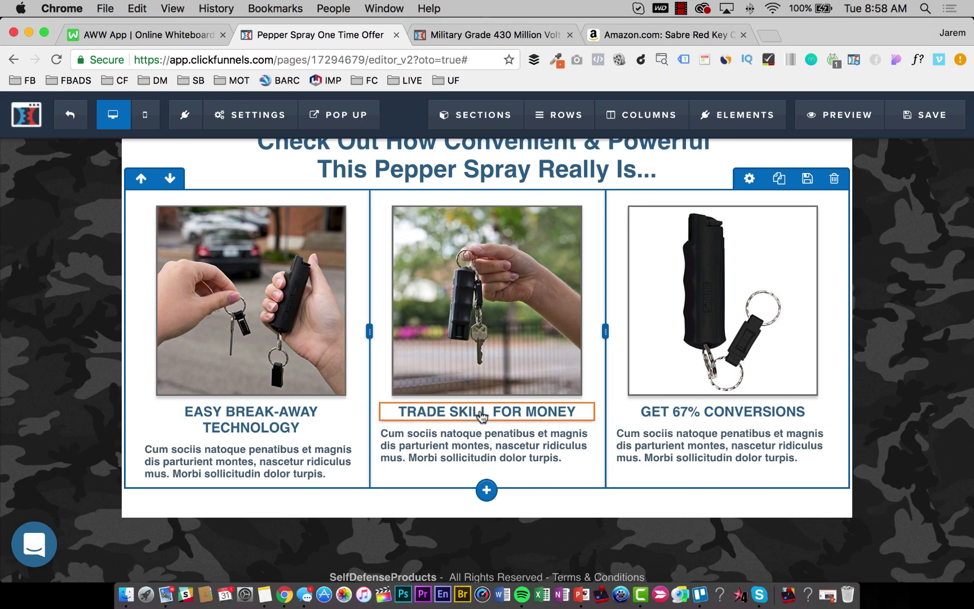
{"action": "triple_click", "coordinate": [480, 411]}
{"action": "type", "text": "CONVEINT"}
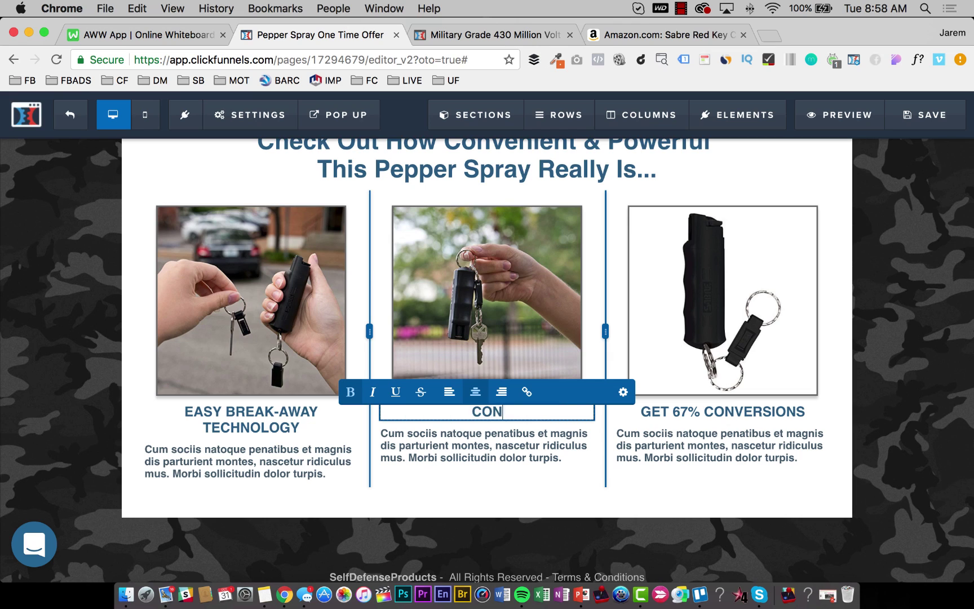
{"action": "key", "text": "BackSpace"}
{"action": "key", "text": "BackSpace"}
{"action": "key", "text": "BackSpace"}
{"action": "type", "text": "NIE"}
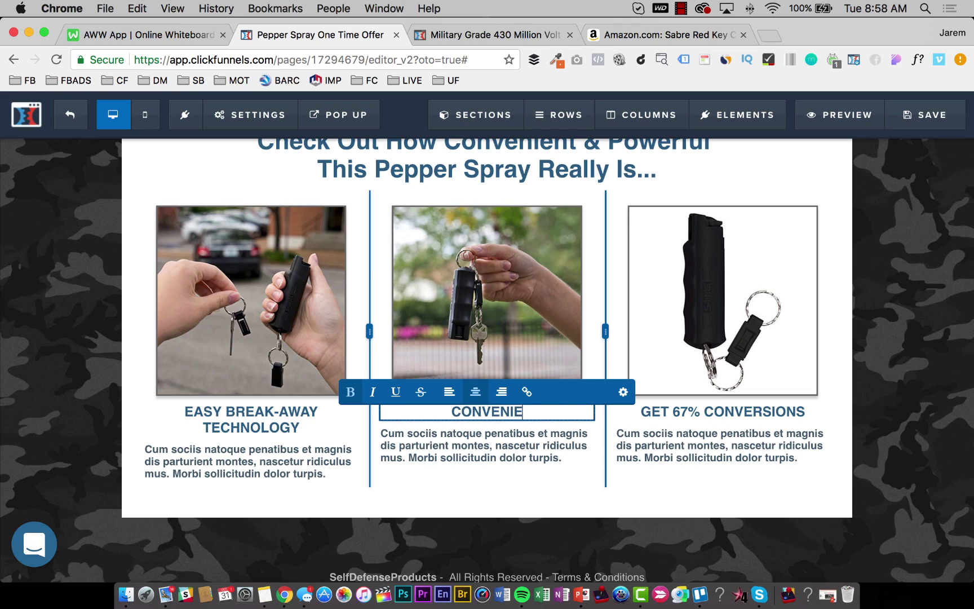
{"action": "type", "text": "NT TO CARRY ON YOUR"}
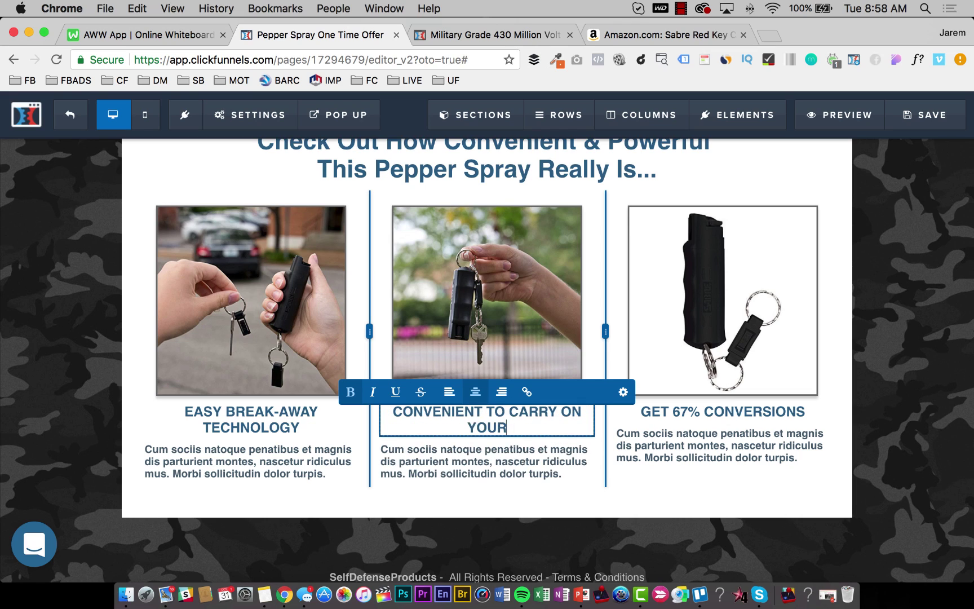
{"action": "type", "text": " KEYRIGH"}
{"action": "key", "text": "BackSpace"}
{"action": "key", "text": "BackSpace"}
{"action": "key", "text": "BackSpace"}
{"action": "key", "text": "BackSpace"}
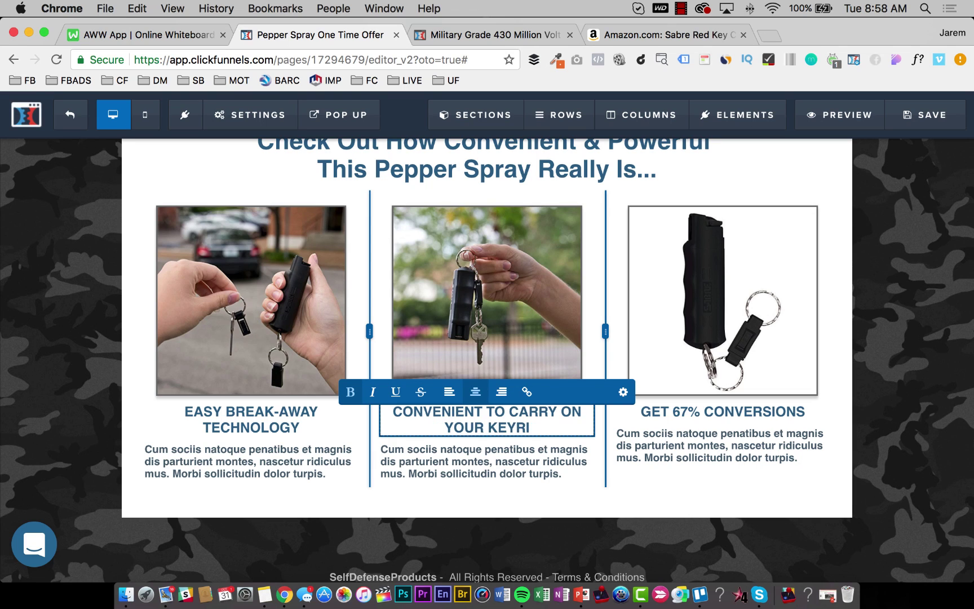
{"action": "type", "text": "CHAING"}
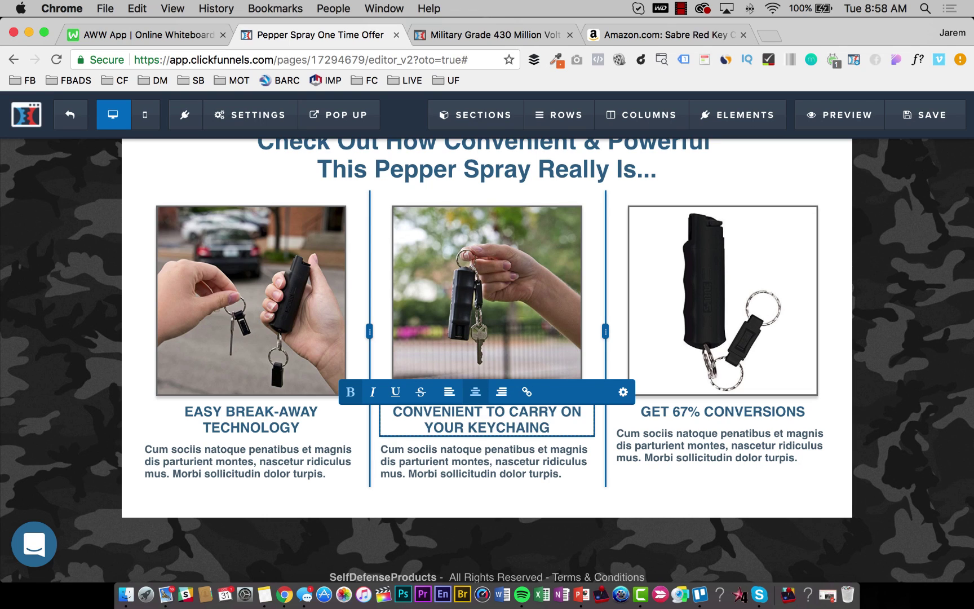
{"action": "key", "text": "BackSpace"}
{"action": "left_click", "coordinate": [748, 417]}
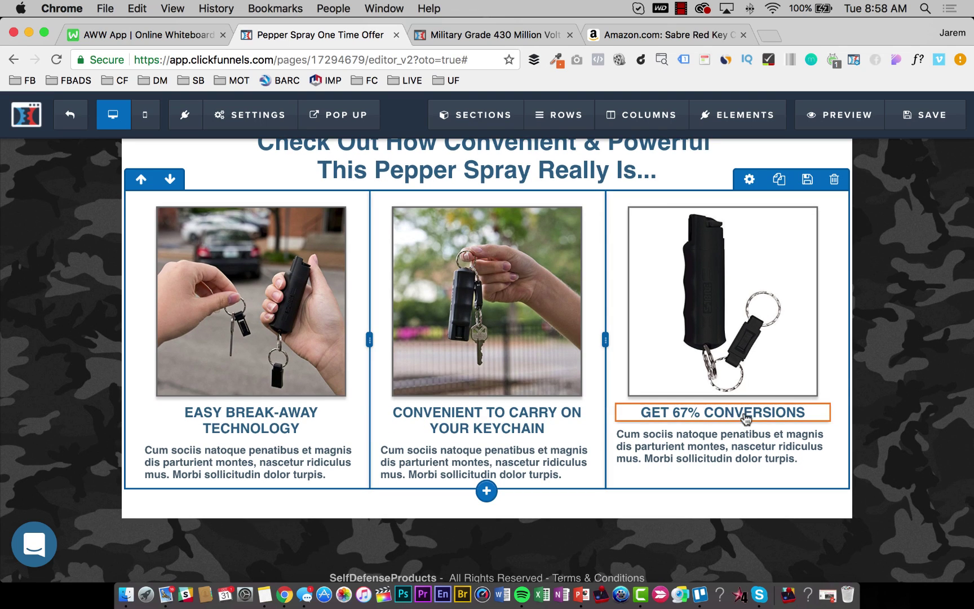
Select the third column's GET 67% CONVERSIONS headline and switch to the Amazon listing.
{"action": "left_click", "coordinate": [747, 417]}
{"action": "triple_click", "coordinate": [745, 414]}
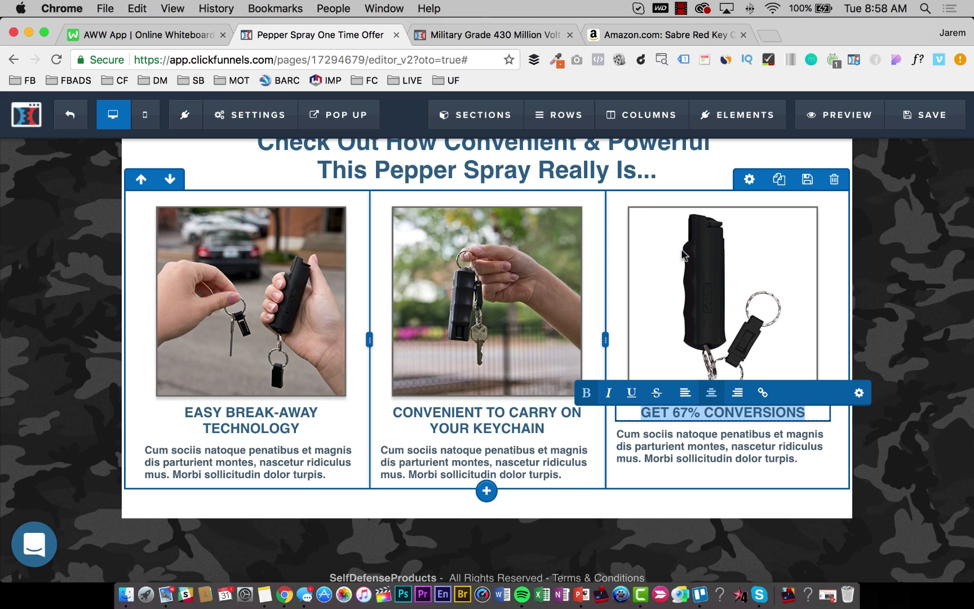
{"action": "left_click", "coordinate": [656, 35]}
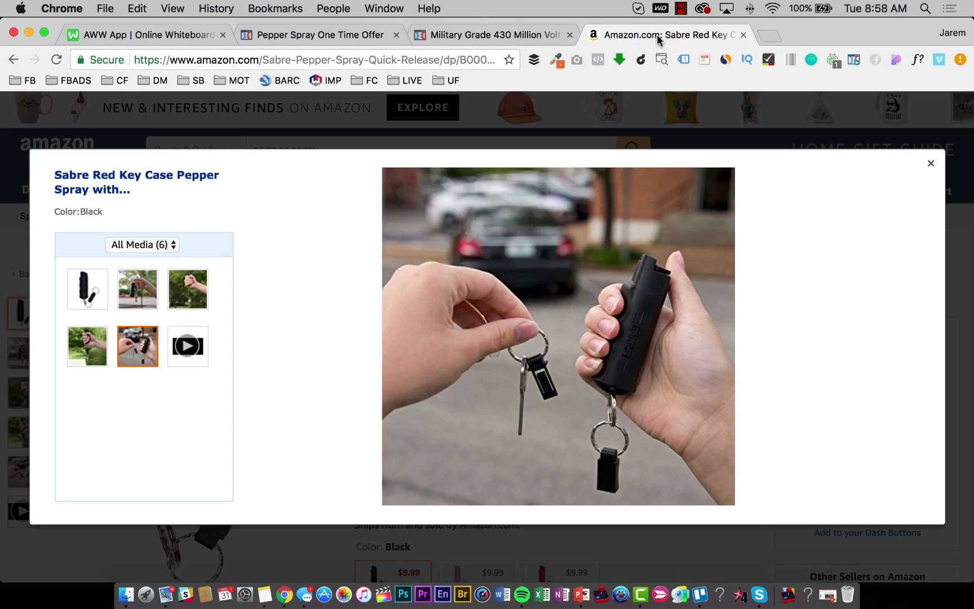
Close the enlarged Amazon photo, scroll through the Sabre feature bullets, and return to the editor.
{"action": "left_click", "coordinate": [328, 548]}
{"action": "scroll", "coordinate": [492, 344], "scroll_direction": "down", "scroll_amount": 5}
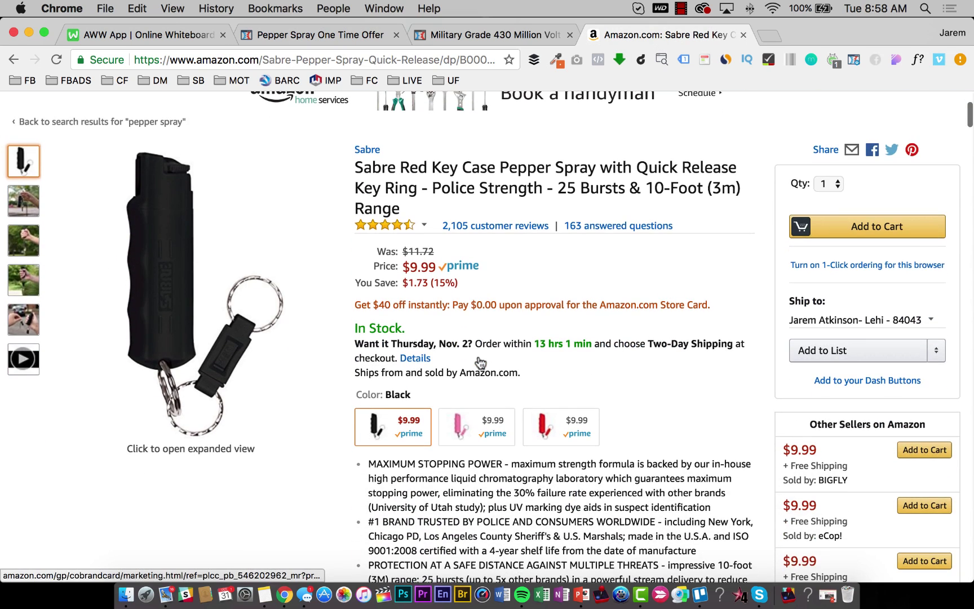
{"action": "scroll", "coordinate": [506, 203], "scroll_direction": "down", "scroll_amount": 3}
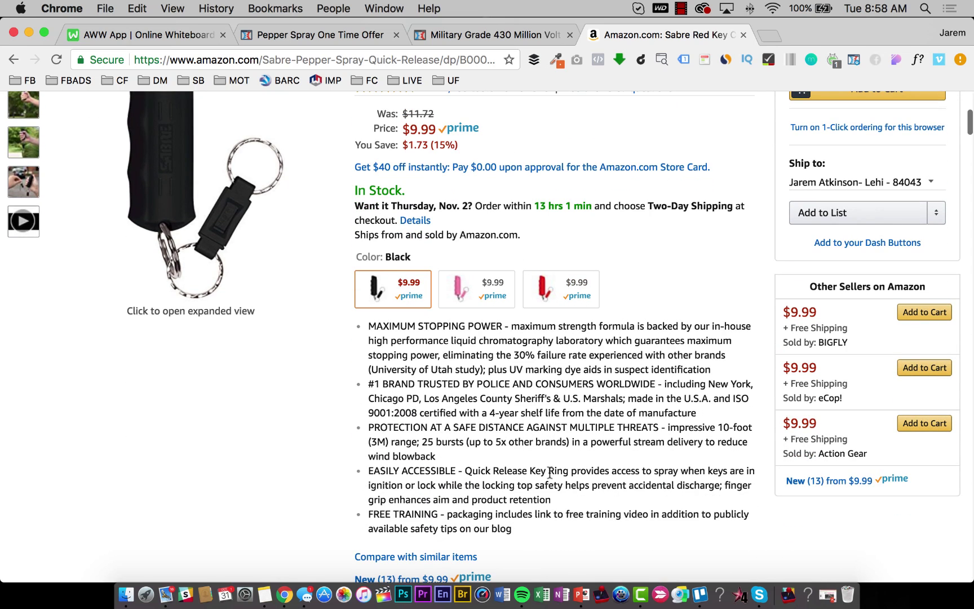
{"action": "scroll", "coordinate": [474, 499], "scroll_direction": "down", "scroll_amount": 1}
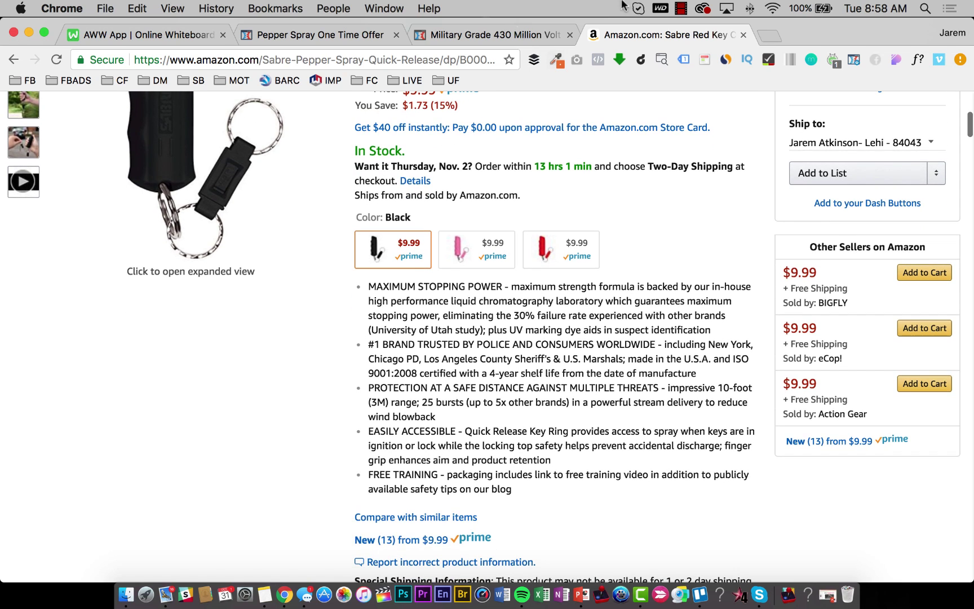
{"action": "left_click", "coordinate": [473, 35]}
{"action": "left_click", "coordinate": [240, 33]}
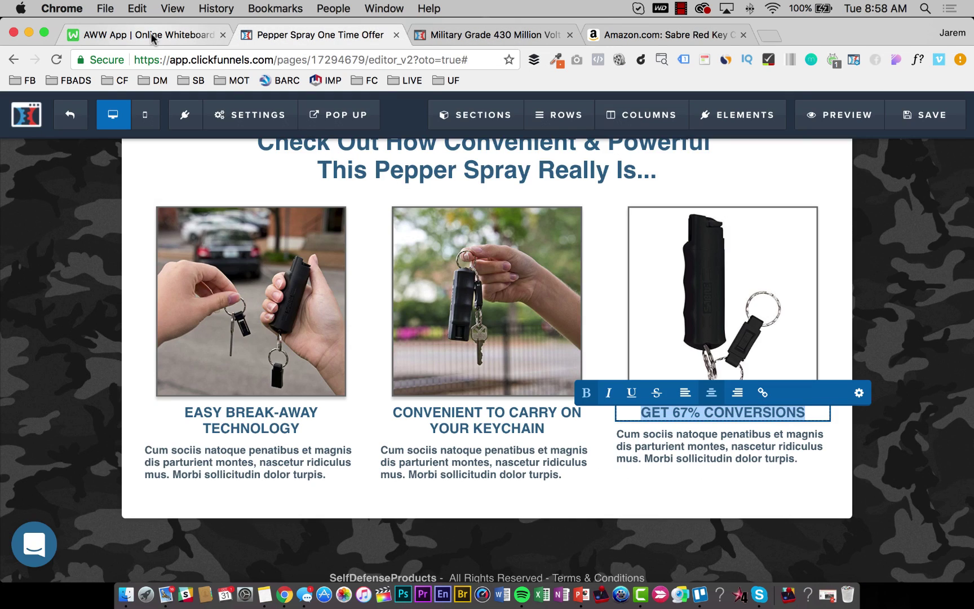
Type HAND-FITTING TACTICAL GRIP FOR CONFIDENT USE as the third column's headline.
{"action": "left_click", "coordinate": [151, 32]}
{"action": "left_click", "coordinate": [282, 35]}
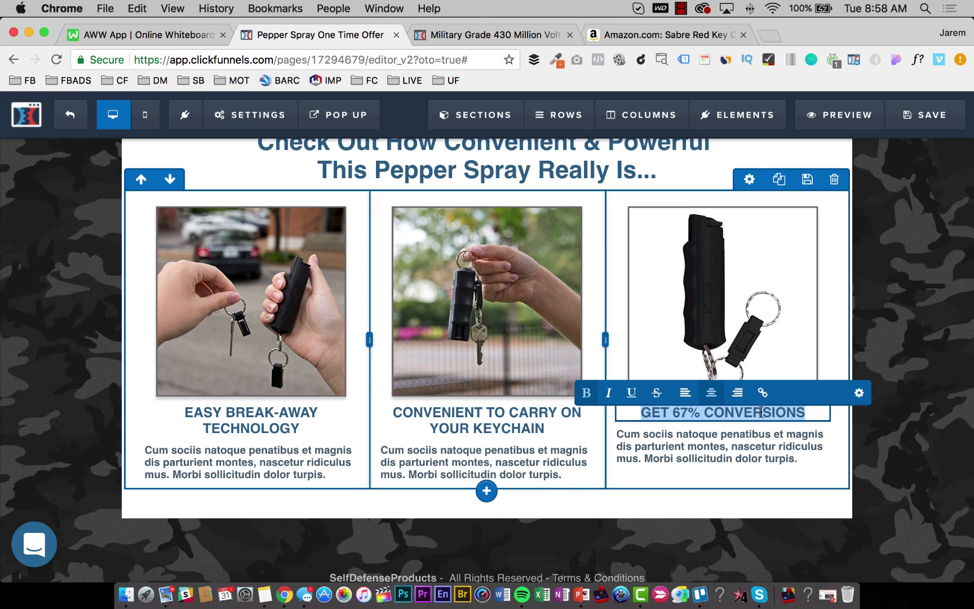
{"action": "type", "text": "CONFIDEN"}
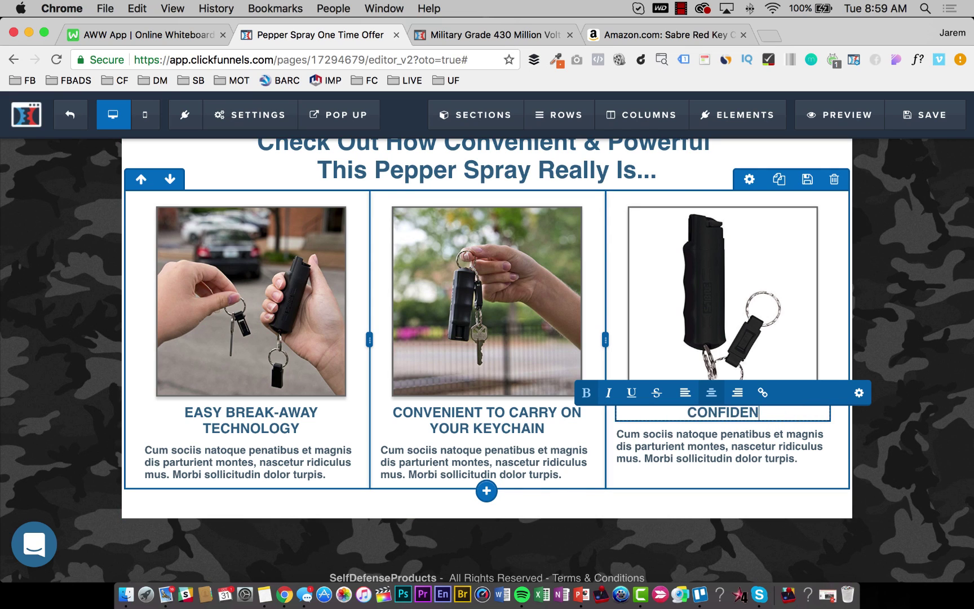
{"action": "type", "text": "T TACTICAL GRIP"}
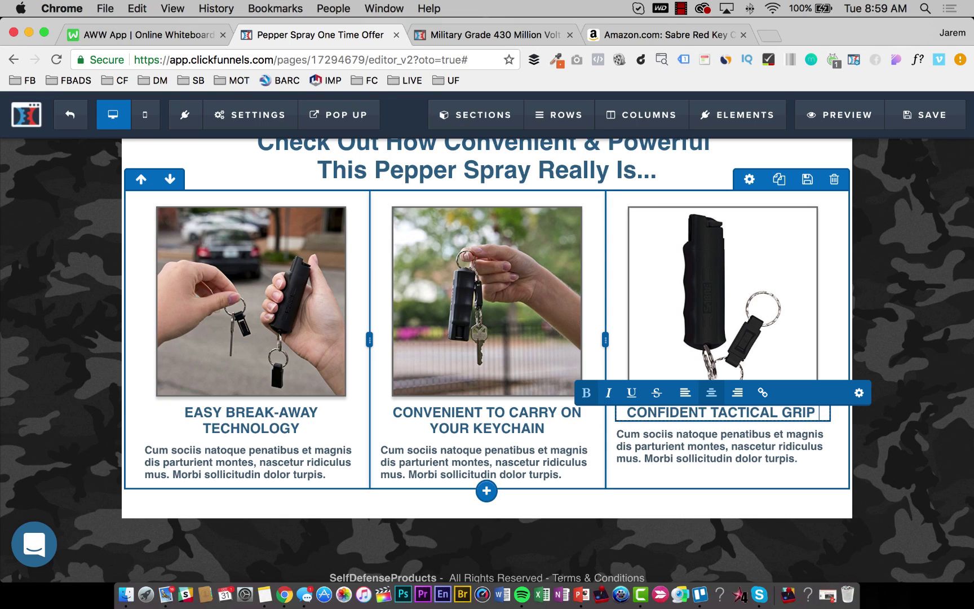
{"action": "type", "text": " FOR"}
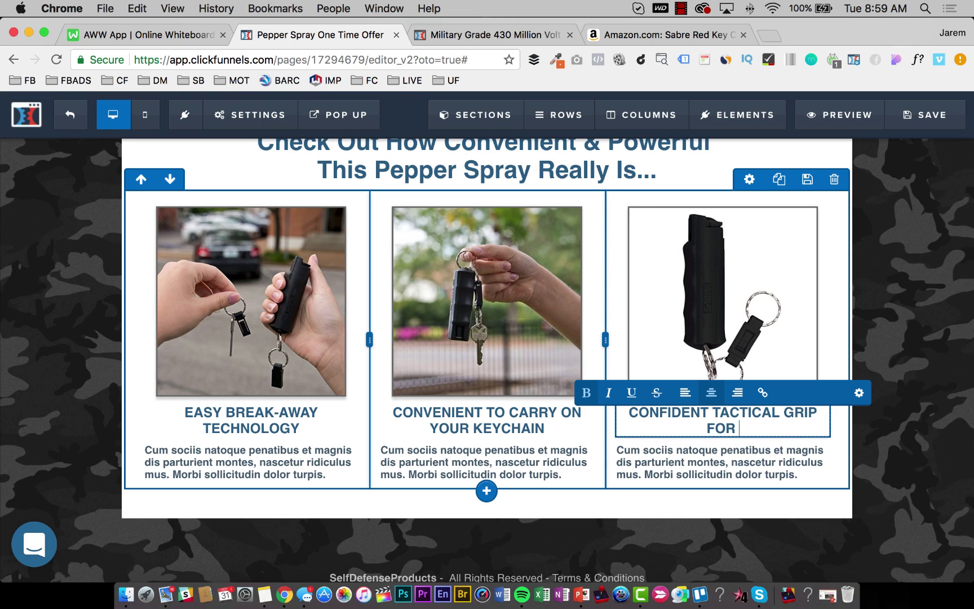
{"action": "key", "text": "alt+shift+Left"}
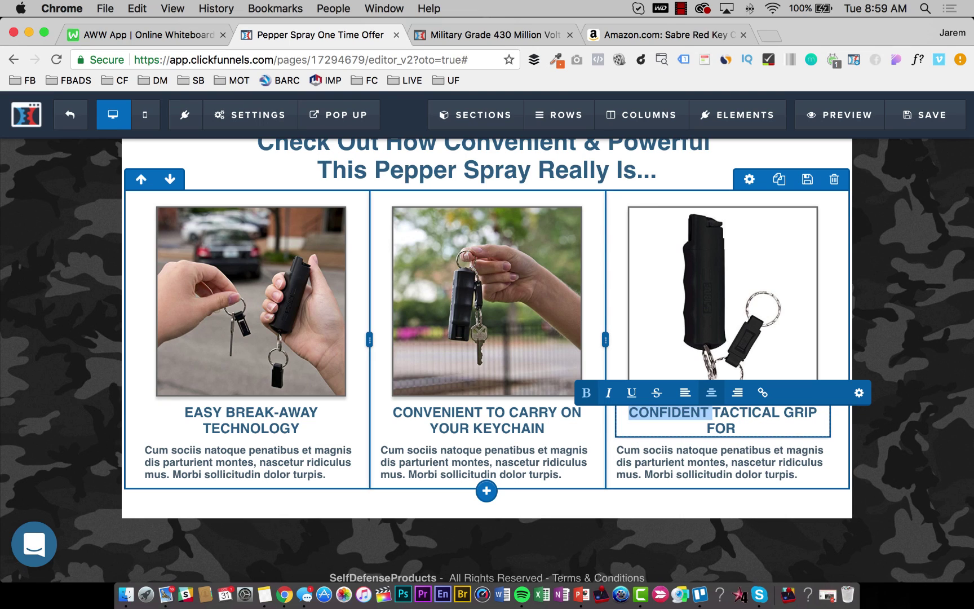
{"action": "type", "text": "HAND-FITTING"}
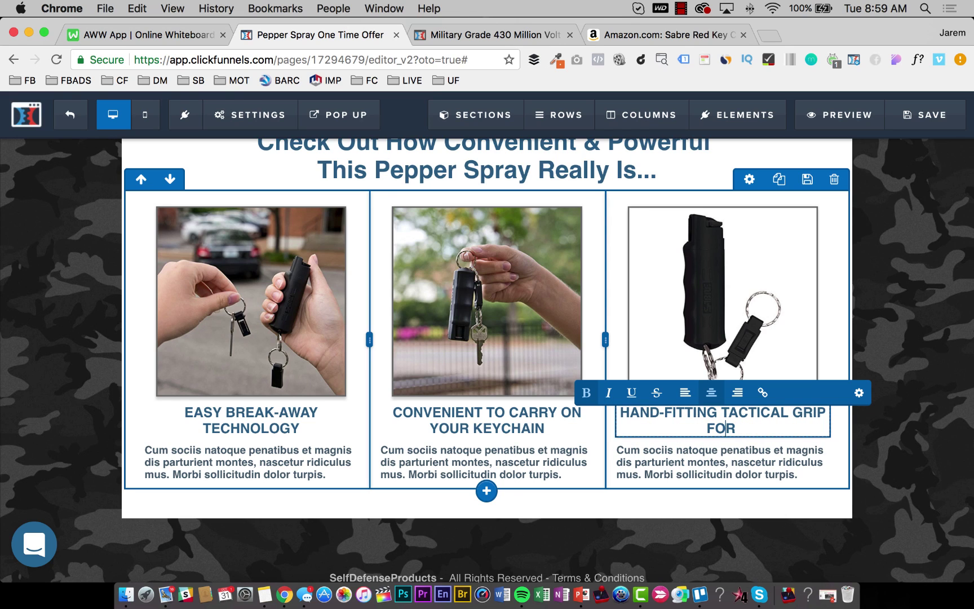
{"action": "key", "text": "shift+Right"}
{"action": "key", "text": "shift+Right"}
{"action": "key", "text": "shift+Right"}
{"action": "key", "text": "shift+Right"}
{"action": "key", "text": "shift+Right"}
{"action": "key", "text": "shift+Right"}
{"action": "key", "text": "shift+Right"}
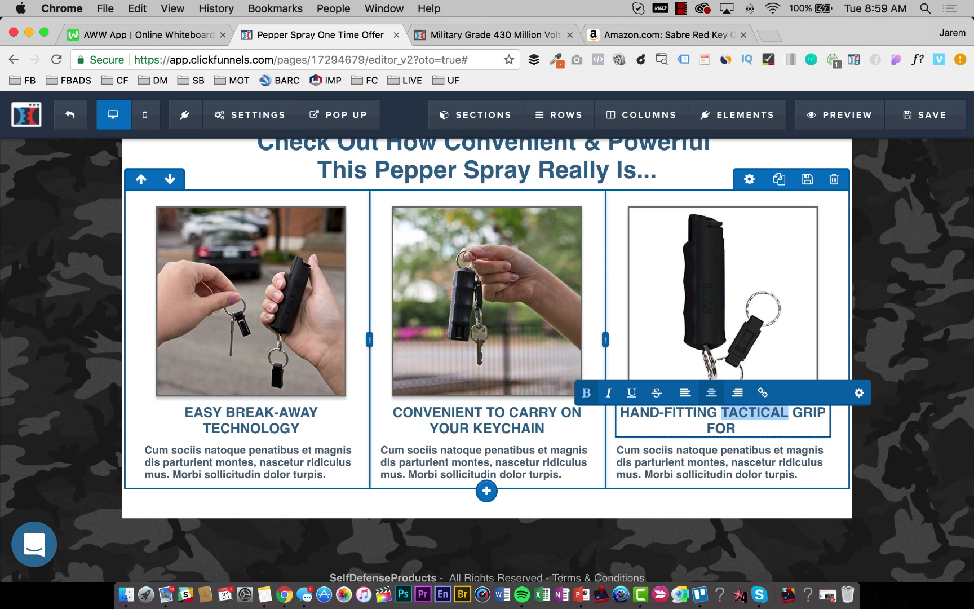
{"action": "key", "text": "BackSpace"}
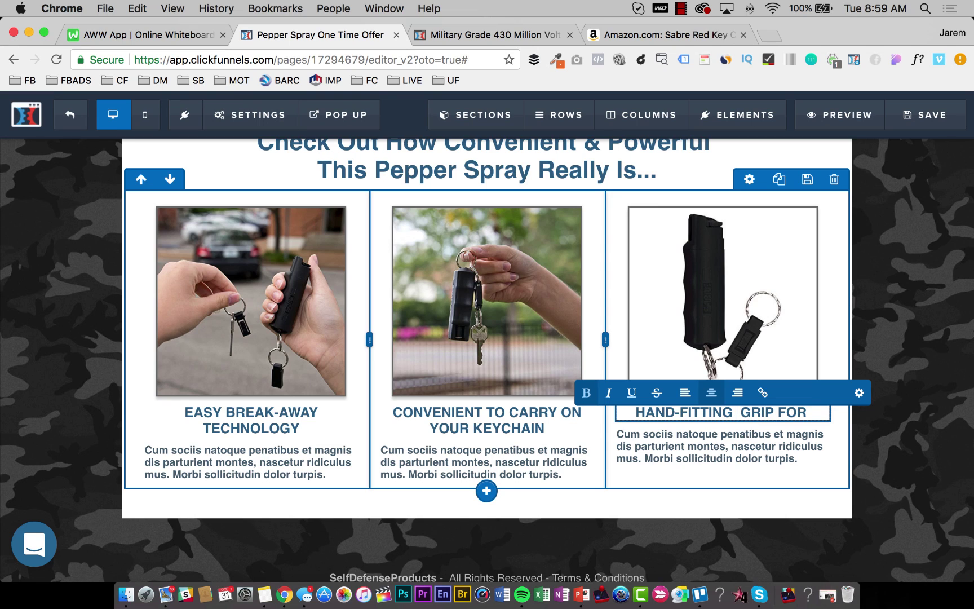
{"action": "type", "text": "TACTICAL "}
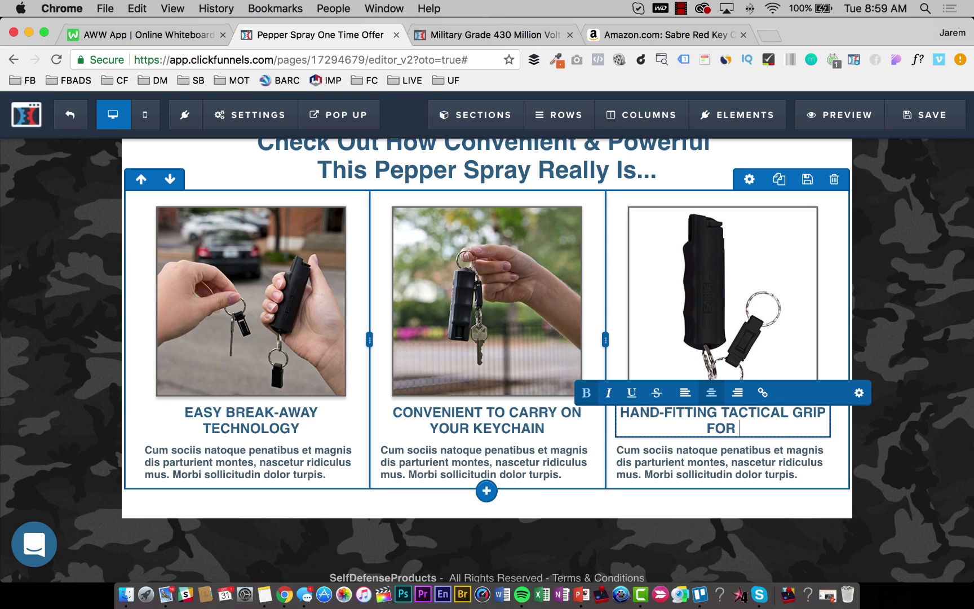
{"action": "type", "text": "CONFIN"}
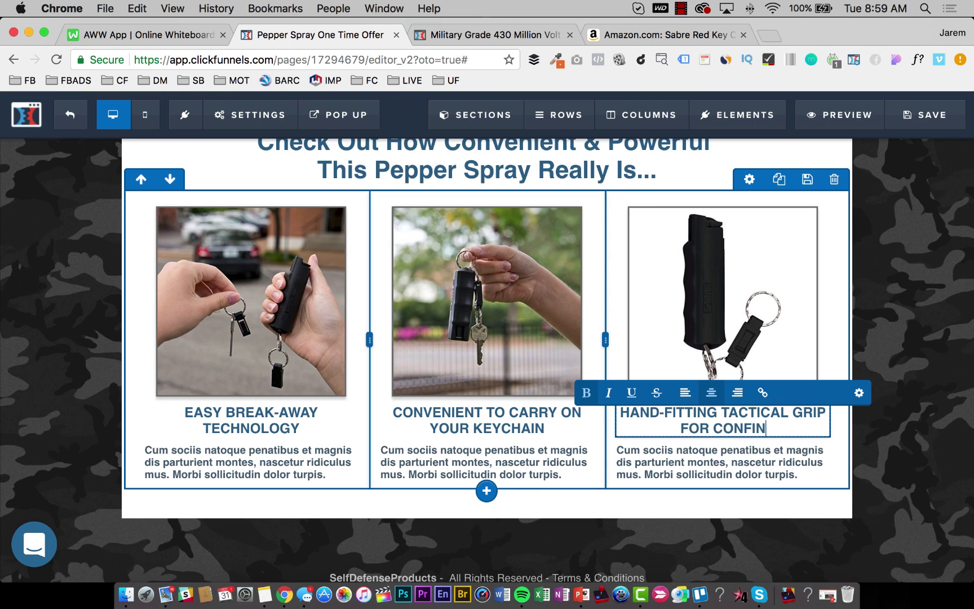
{"action": "key", "text": "BackSpace"}
{"action": "type", "text": "DENT "}
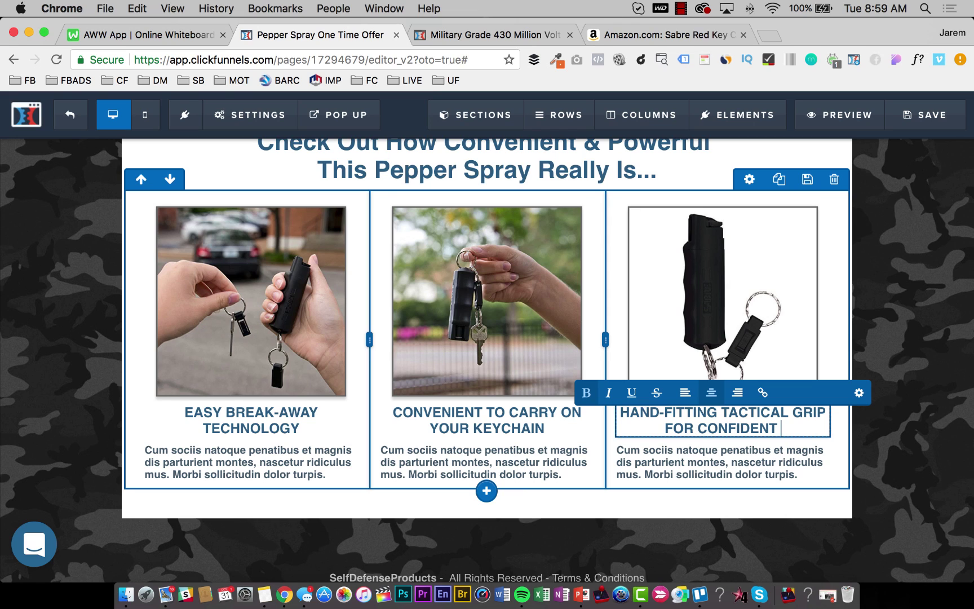
{"action": "type", "text": "USE"}
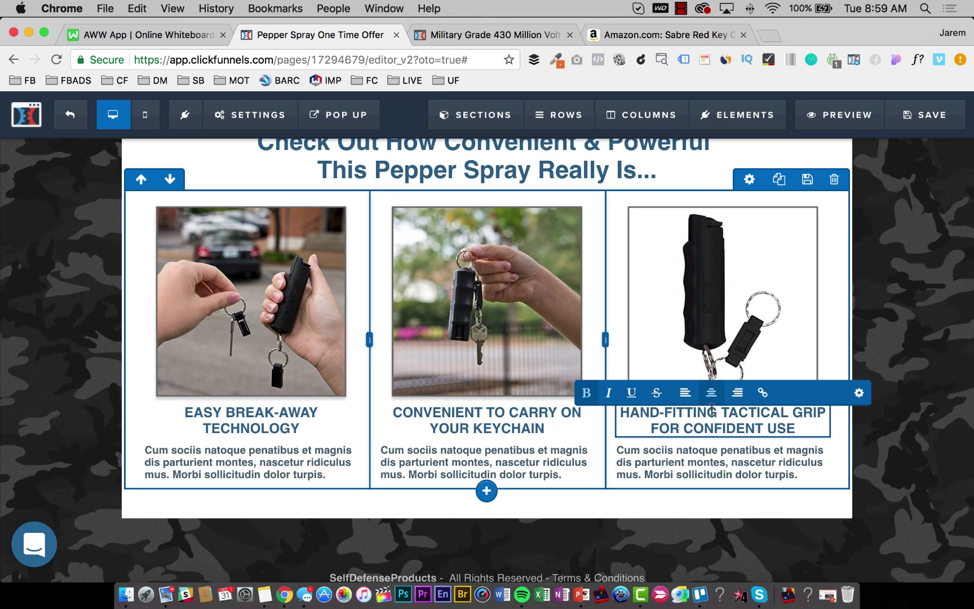
{"action": "left_click", "coordinate": [322, 482]}
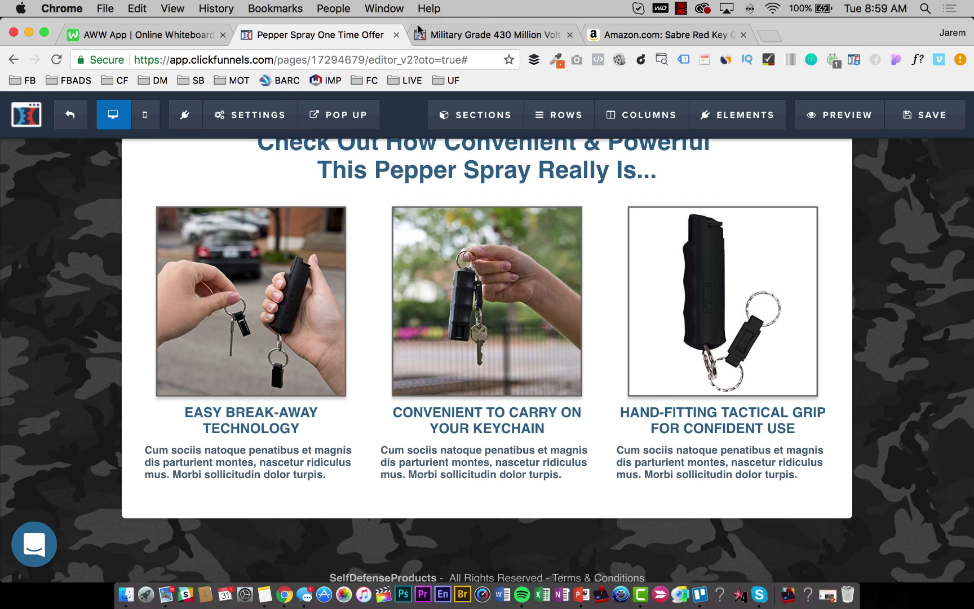
Select the Quick Release Key Ring description in Amazon's EASILY ACCESSIBLE bullet.
{"action": "left_click", "coordinate": [625, 35]}
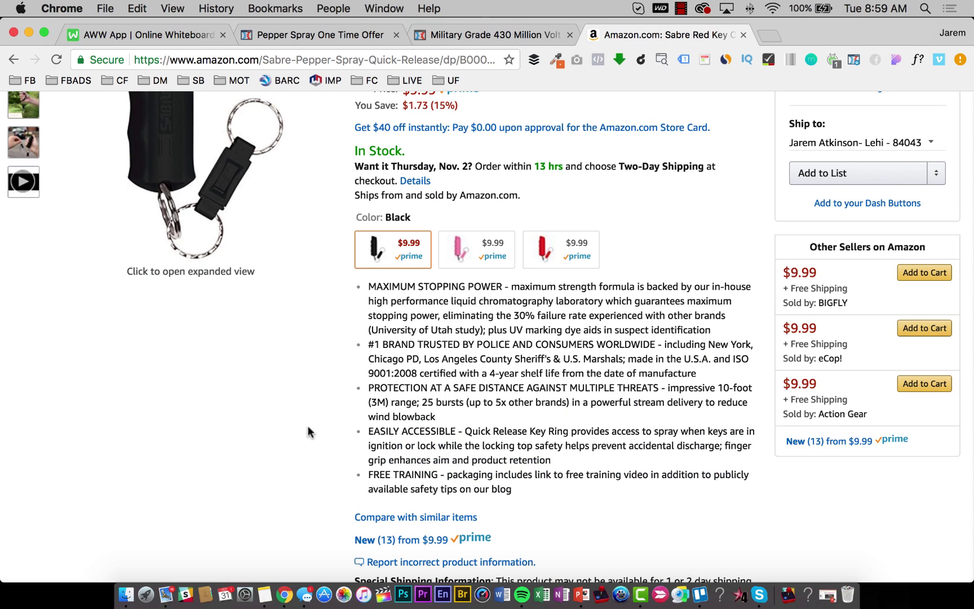
{"action": "scroll", "coordinate": [309, 432], "scroll_direction": "down", "scroll_amount": 1}
{"action": "left_click", "coordinate": [327, 33]}
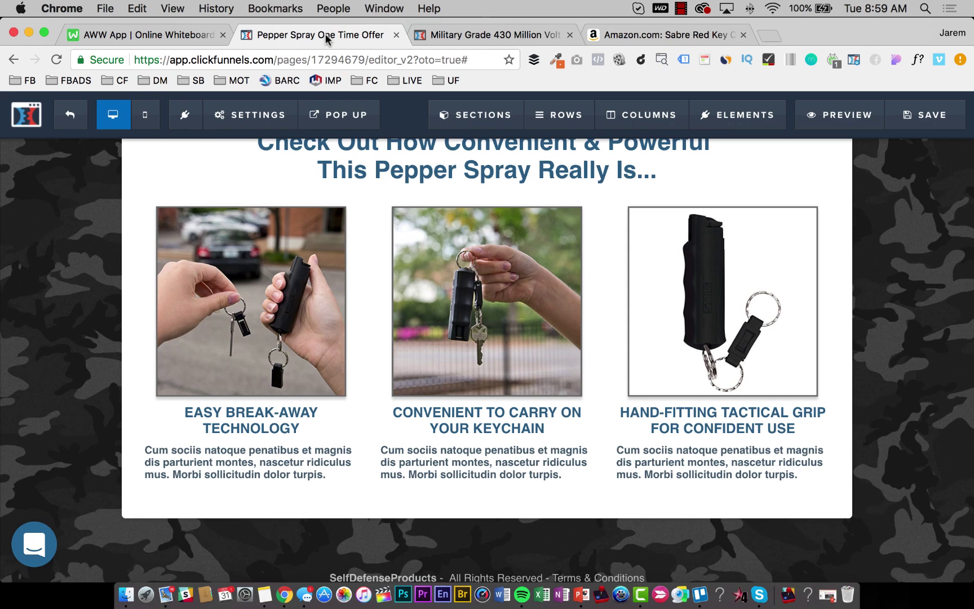
{"action": "left_click", "coordinate": [624, 35]}
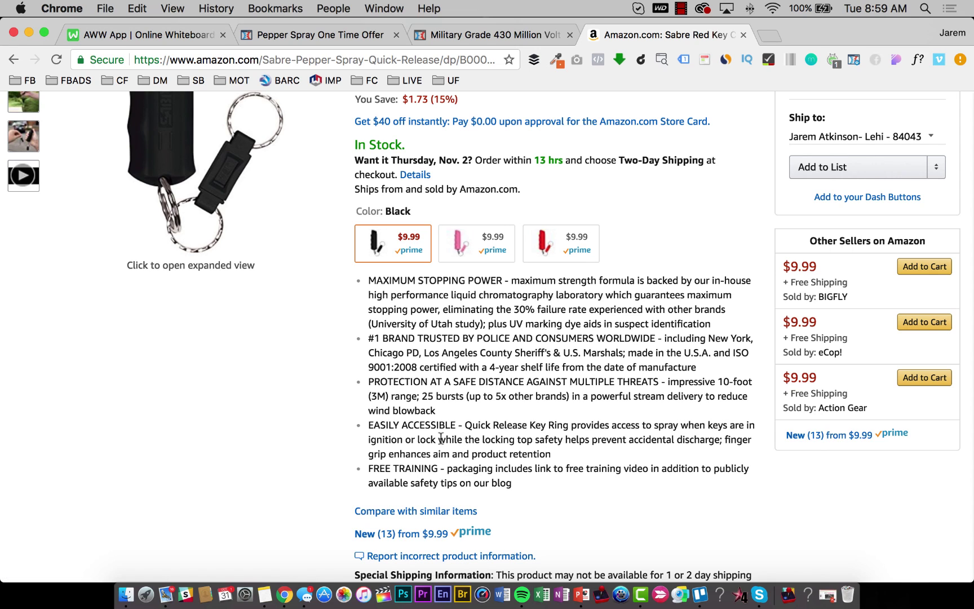
{"action": "left_click_drag", "start_coordinate": [552, 454], "coordinate": [468, 426]}
{"action": "key", "text": "super+c"}
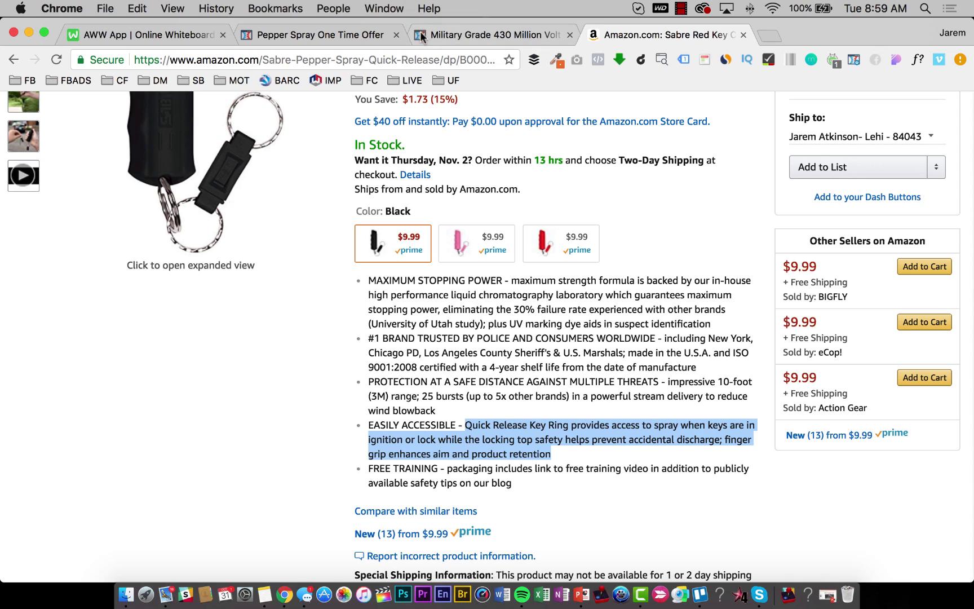
In the editor, select all of the first column's placeholder paragraph.
{"action": "left_click", "coordinate": [295, 30]}
{"action": "double_click", "coordinate": [282, 458]}
{"action": "key", "text": "super+a"}
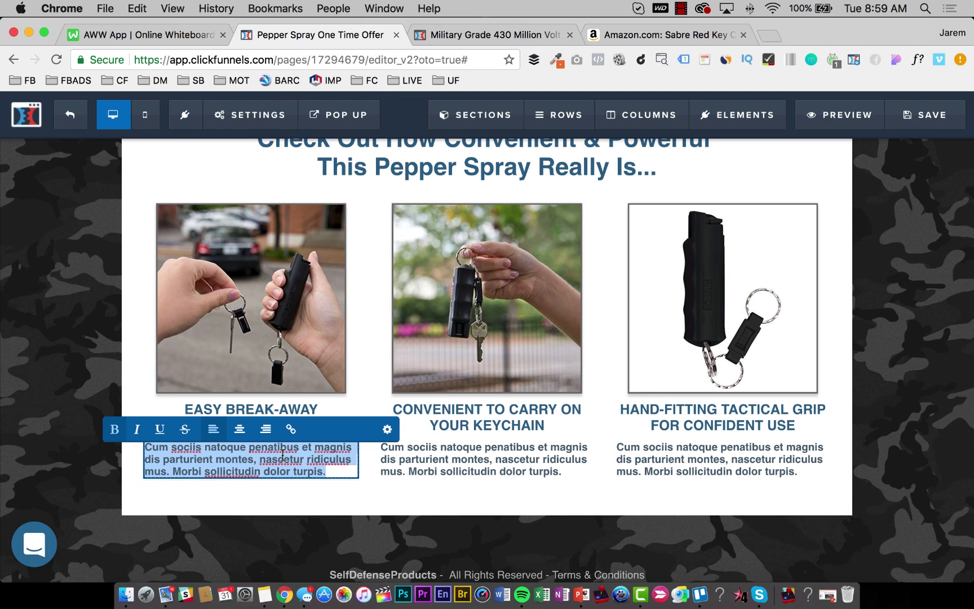
Paste the Quick Release Key Ring text into the first column and remove its bold.
{"action": "key", "text": "super+v"}
{"action": "left_click", "coordinate": [342, 517]}
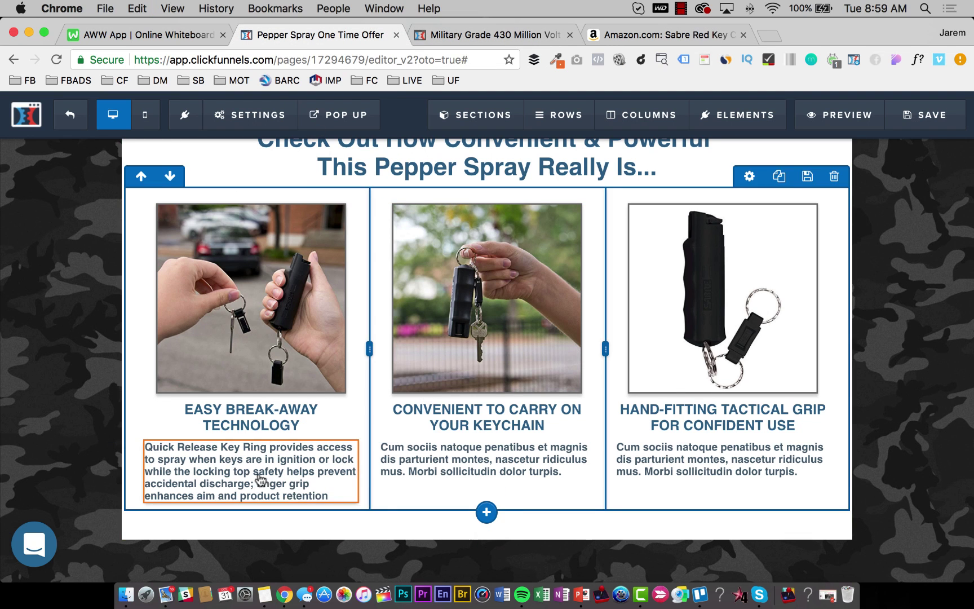
{"action": "left_click", "coordinate": [294, 460]}
{"action": "triple_click", "coordinate": [296, 462]}
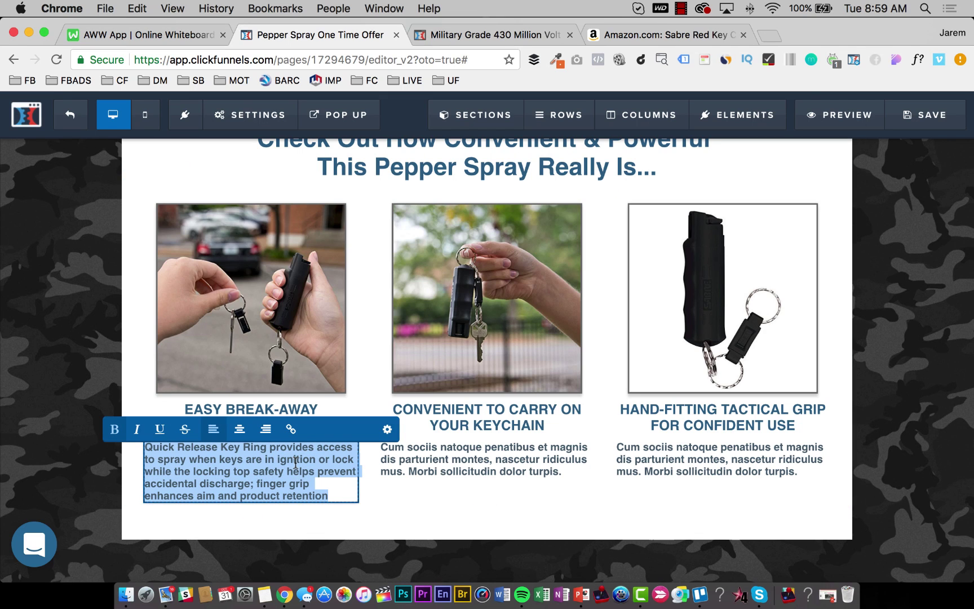
{"action": "key", "text": "super+b"}
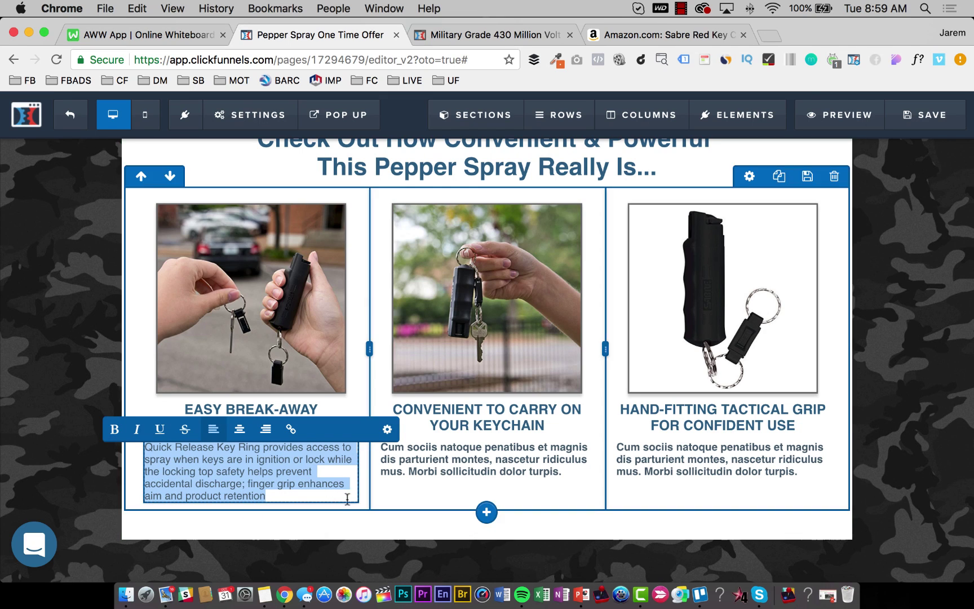
Set the paragraph's text colour to #050505 and font size 18, then save the page.
{"action": "left_click", "coordinate": [386, 432]}
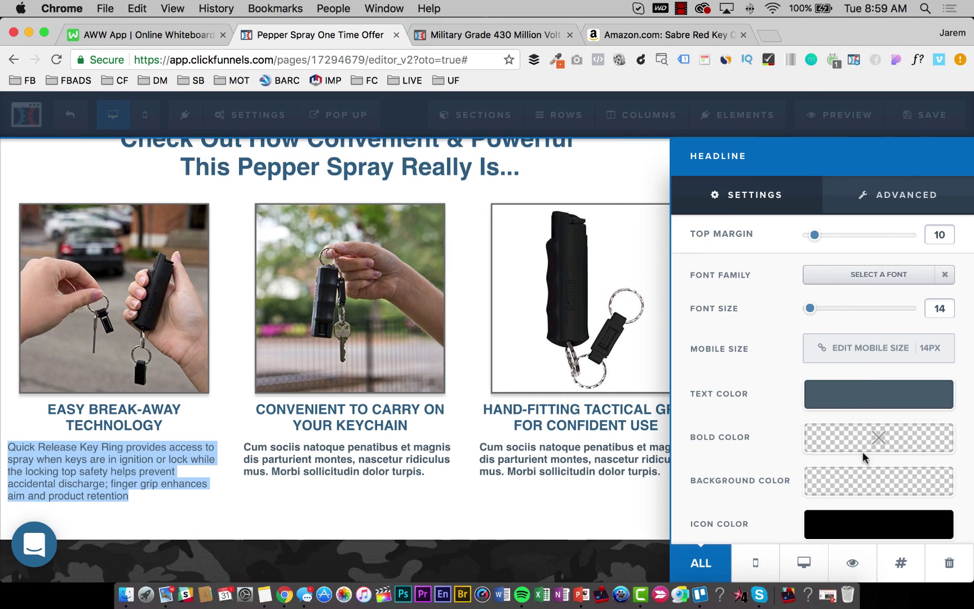
{"action": "left_click", "coordinate": [828, 395]}
{"action": "left_click", "coordinate": [816, 316]}
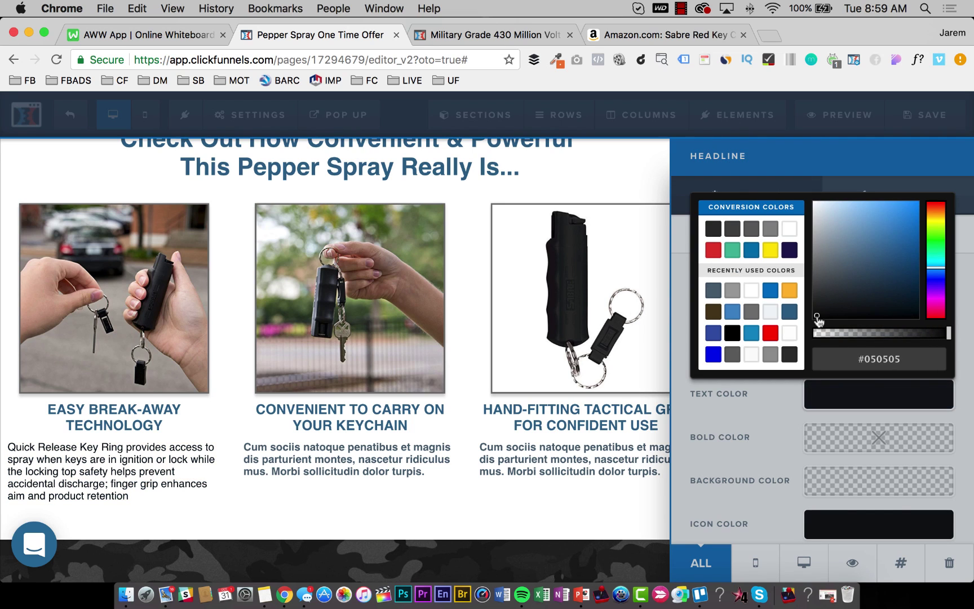
{"action": "left_click", "coordinate": [680, 336]}
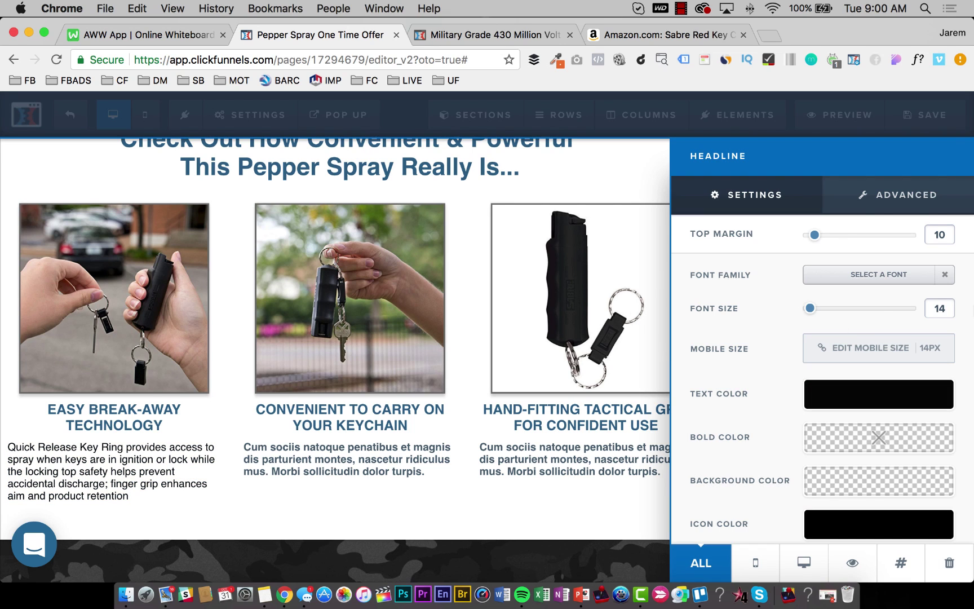
{"action": "double_click", "coordinate": [934, 310]}
{"action": "type", "text": "18"}
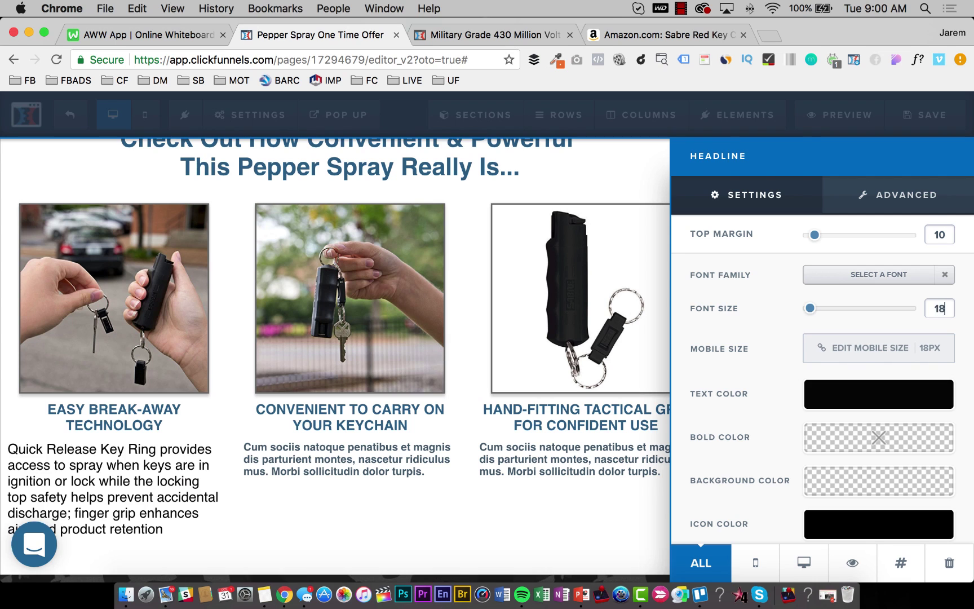
{"action": "left_click", "coordinate": [242, 466]}
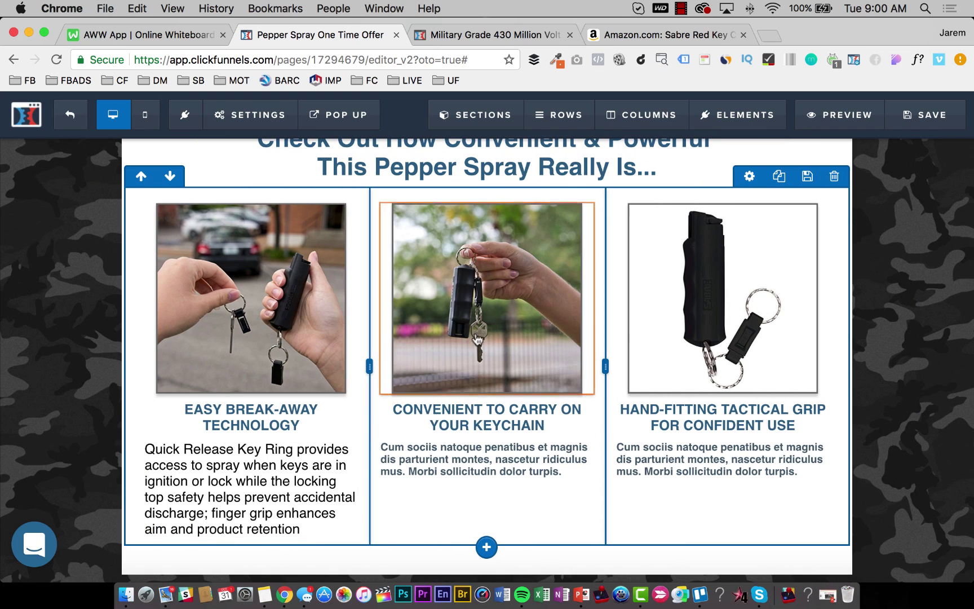
{"action": "left_click", "coordinate": [911, 122]}
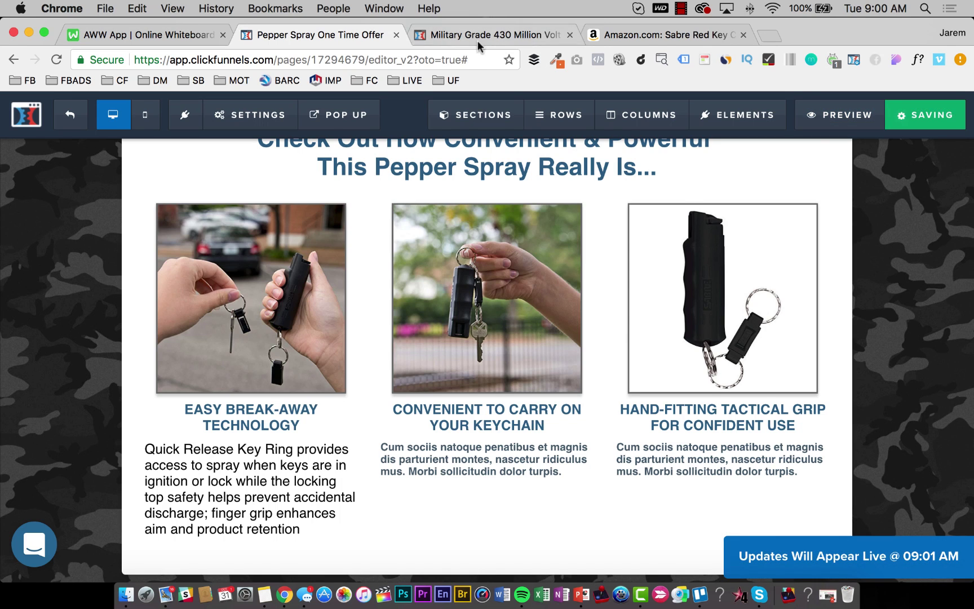
{"action": "left_click", "coordinate": [479, 36]}
{"action": "left_click", "coordinate": [647, 35]}
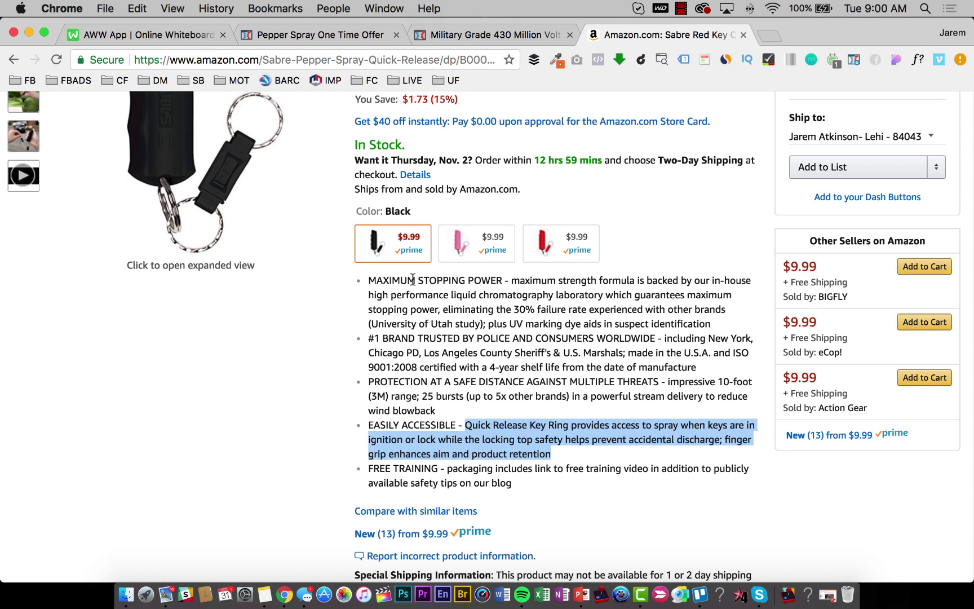
{"action": "left_click", "coordinate": [165, 35]}
{"action": "left_click", "coordinate": [299, 35]}
{"action": "key", "text": "ctrl+Tab"}
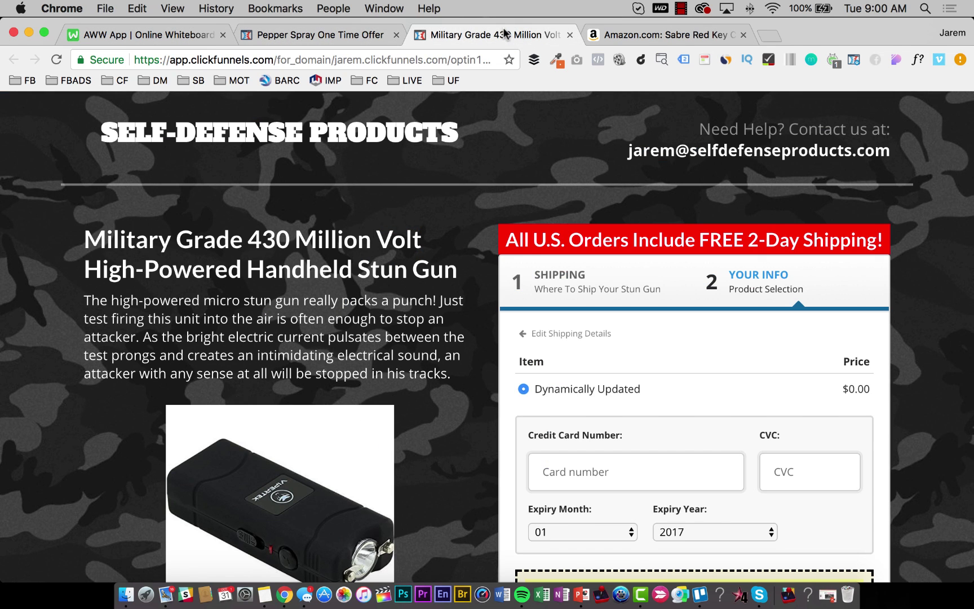
{"action": "left_click", "coordinate": [345, 38]}
{"action": "left_click", "coordinate": [638, 35]}
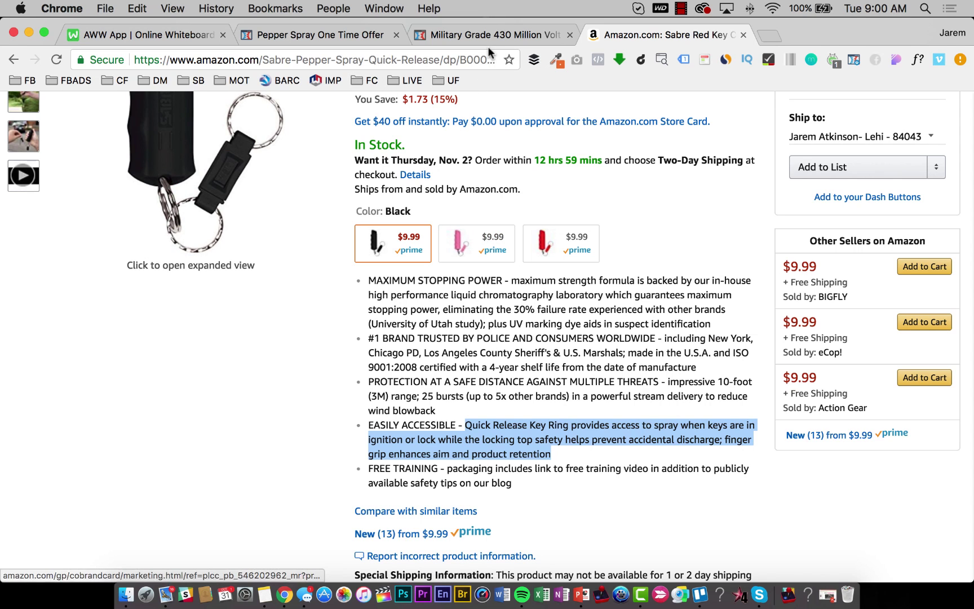
{"action": "left_click", "coordinate": [472, 35]}
{"action": "left_click", "coordinate": [322, 34]}
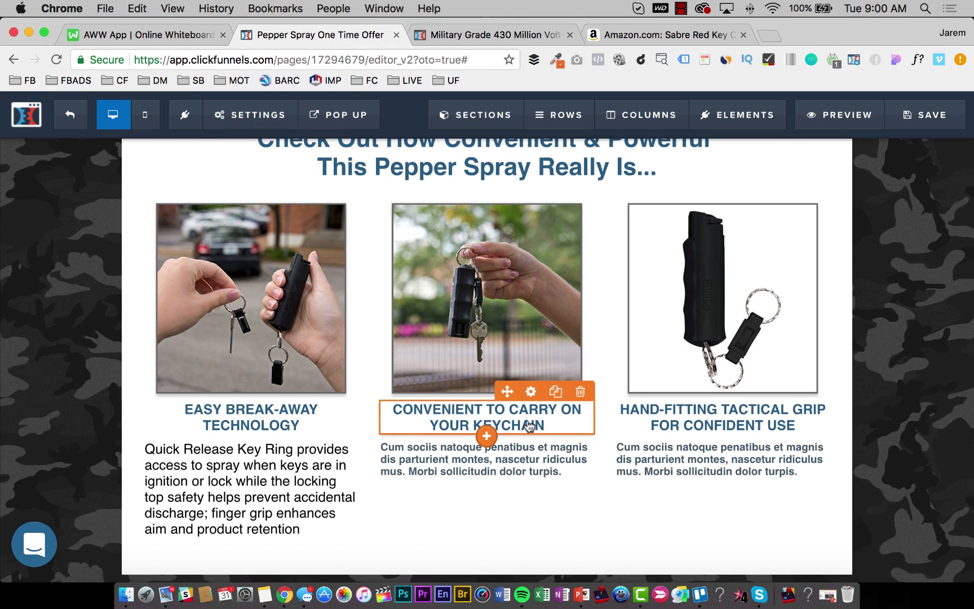
{"action": "left_click", "coordinate": [672, 34]}
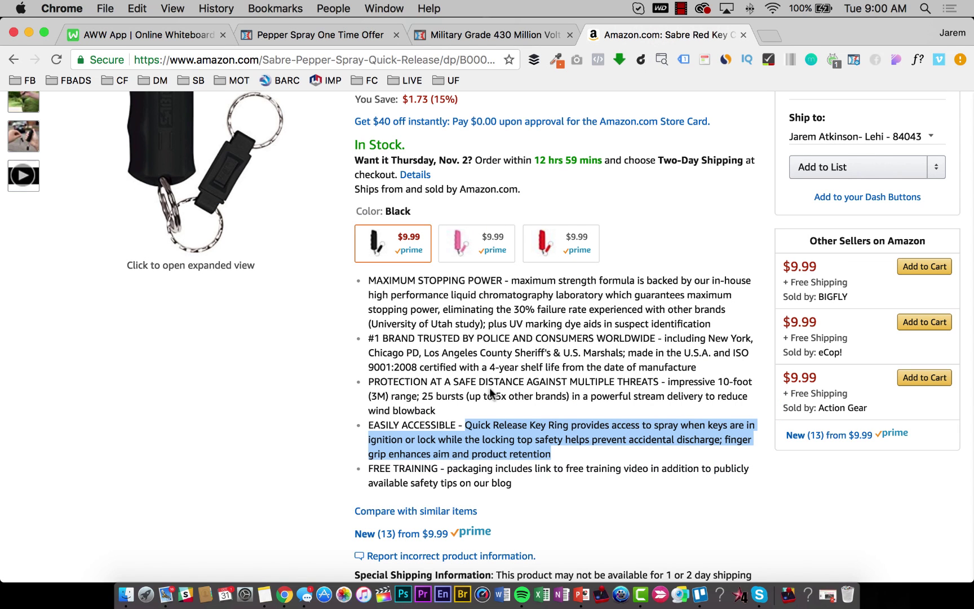
{"action": "scroll", "coordinate": [535, 394], "scroll_direction": "down", "scroll_amount": 1}
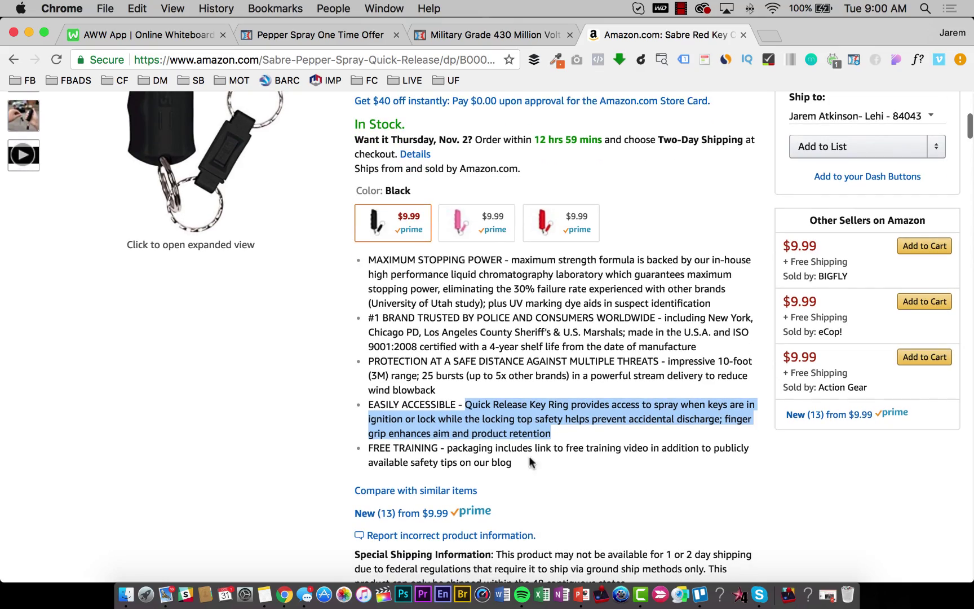
{"action": "scroll", "coordinate": [504, 367], "scroll_direction": "up", "scroll_amount": 5}
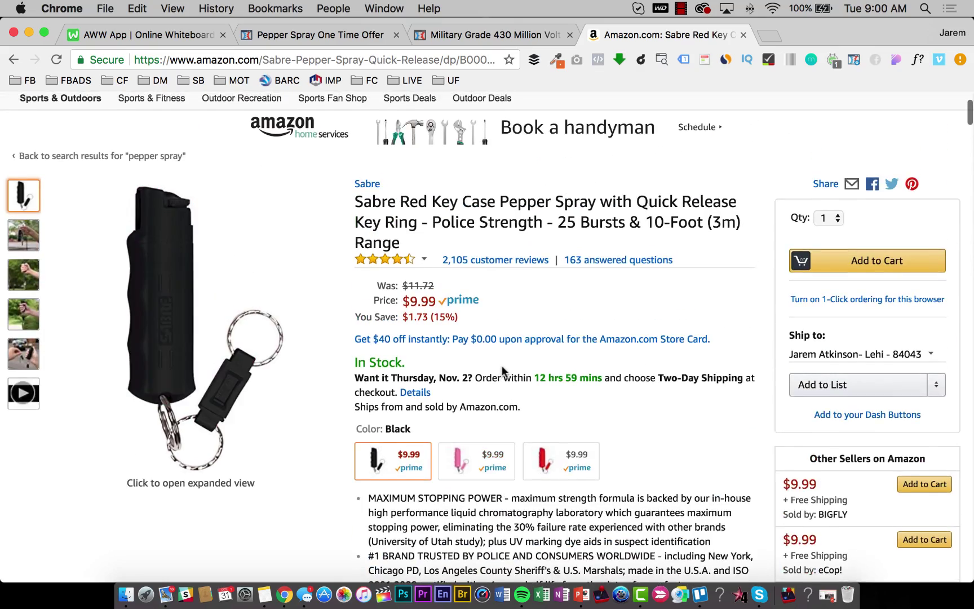
{"action": "scroll", "coordinate": [501, 366], "scroll_direction": "down", "scroll_amount": 2}
{"action": "scroll", "coordinate": [502, 360], "scroll_direction": "up", "scroll_amount": 5}
{"action": "left_click", "coordinate": [476, 37]}
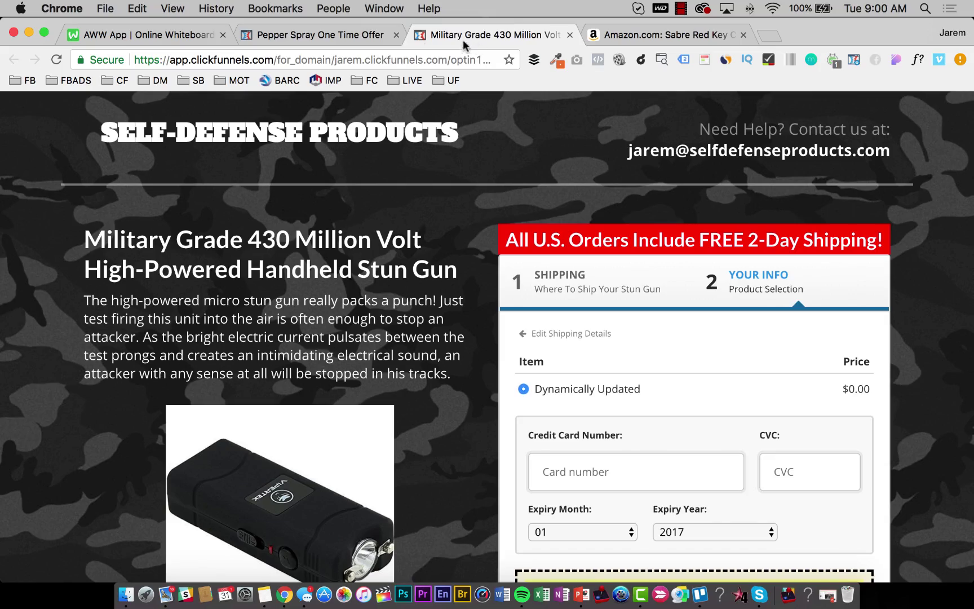
{"action": "left_click", "coordinate": [335, 36]}
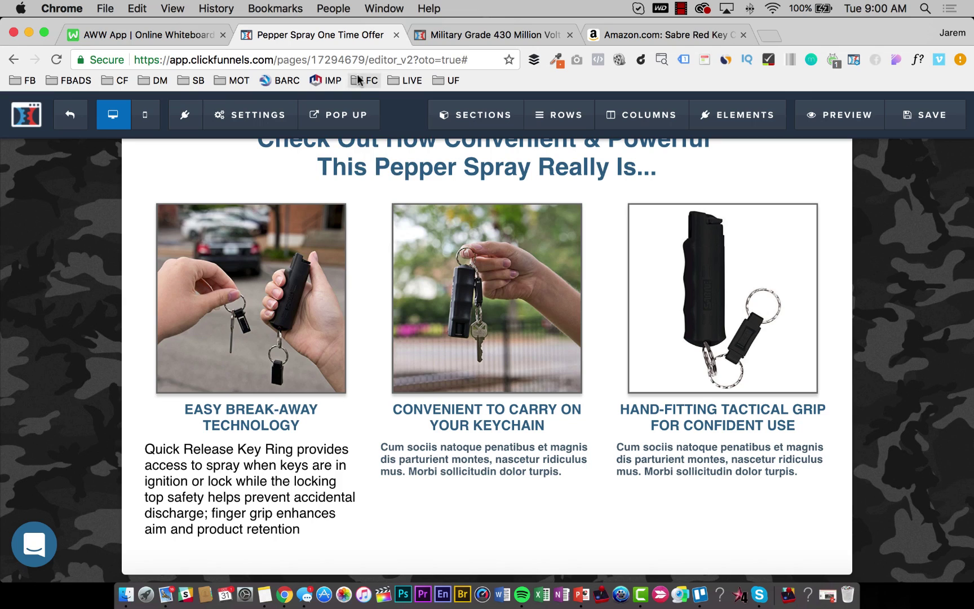
Type a middle-column description about carrying the pepper spray on car, home and office keys.
{"action": "triple_click", "coordinate": [494, 460]}
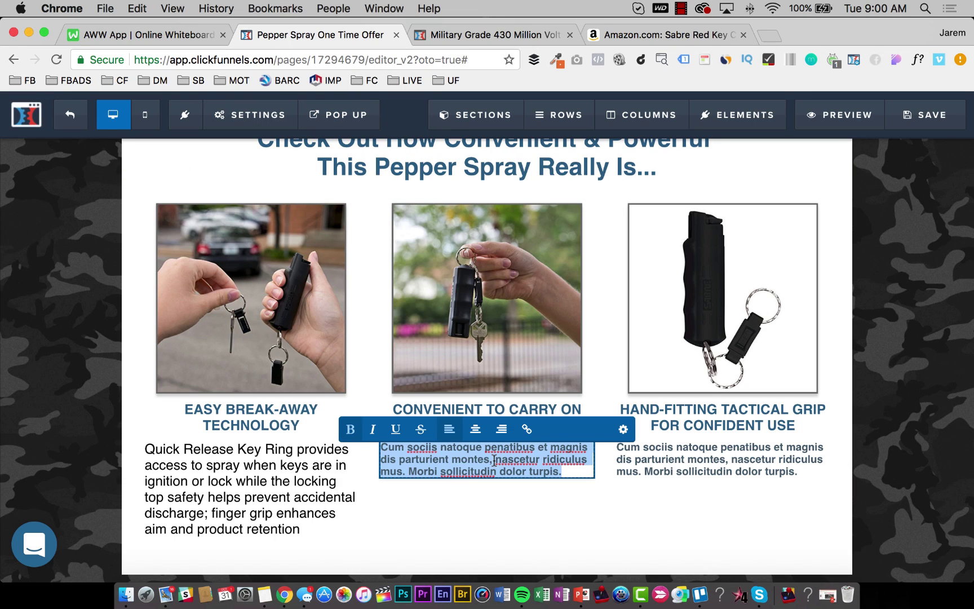
{"action": "type", "text": "Our Key Chain Function"}
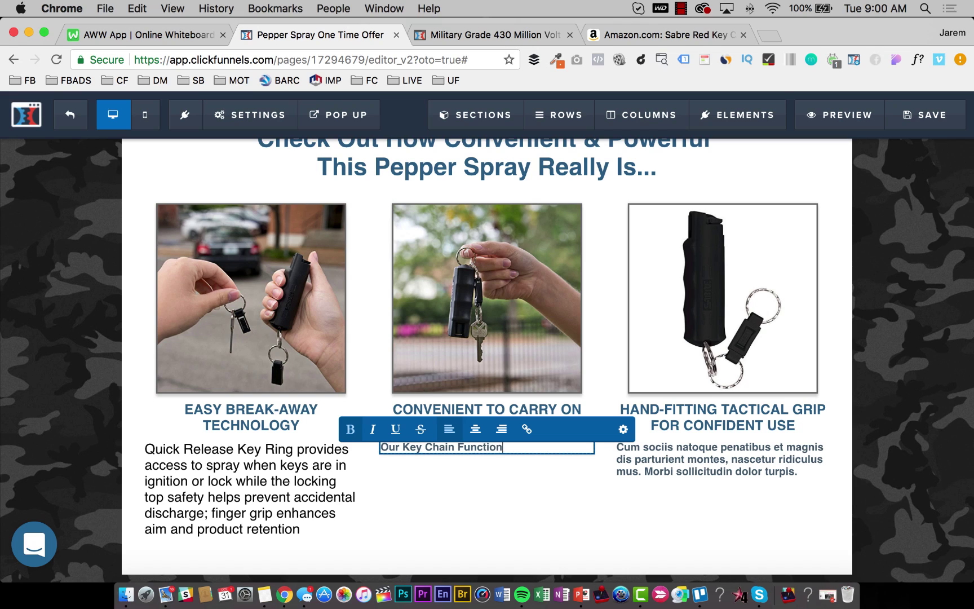
{"action": "type", "text": "proviedes con"}
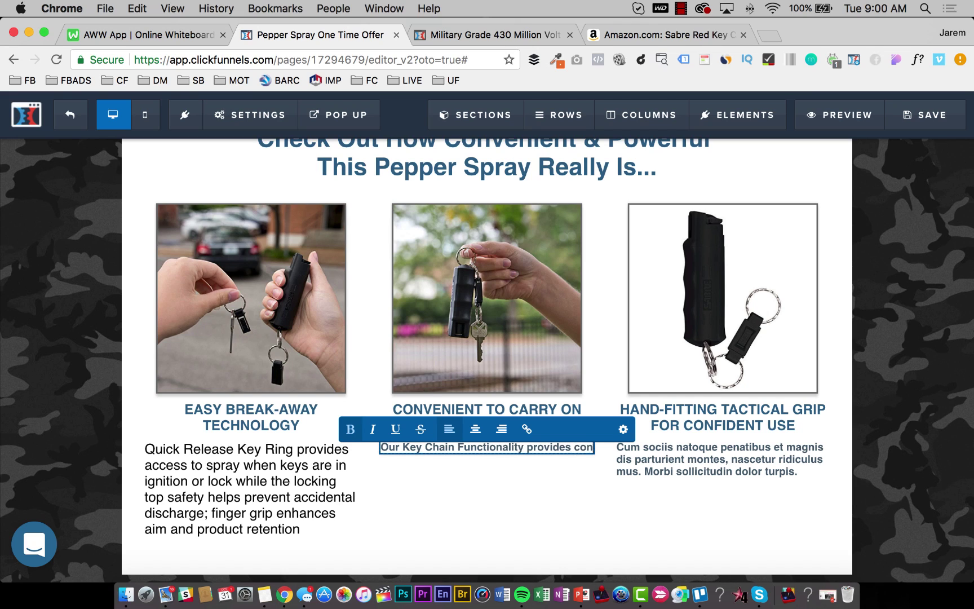
{"action": "type", "text": "venient carrying"}
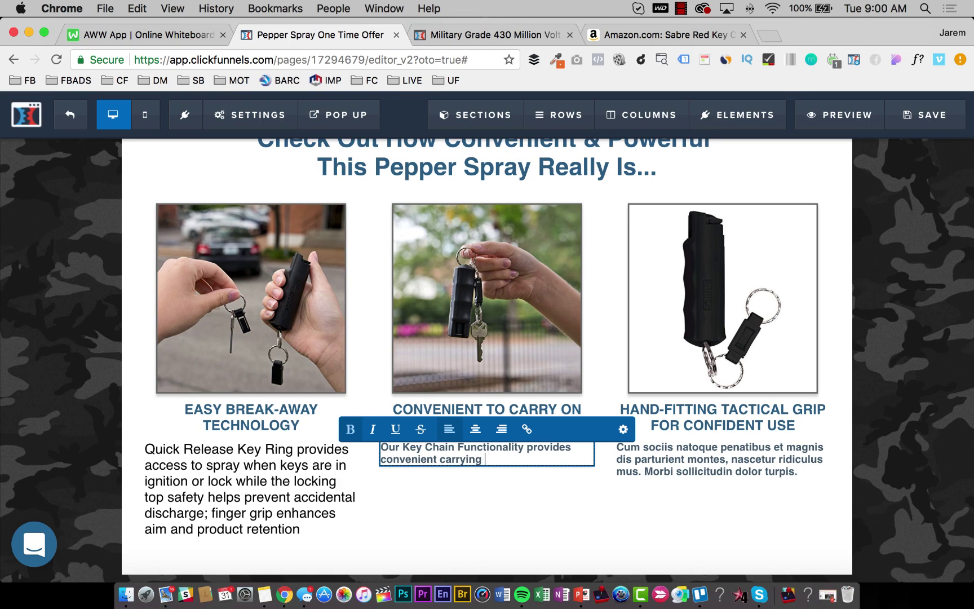
{"action": "type", "text": "options to have your"}
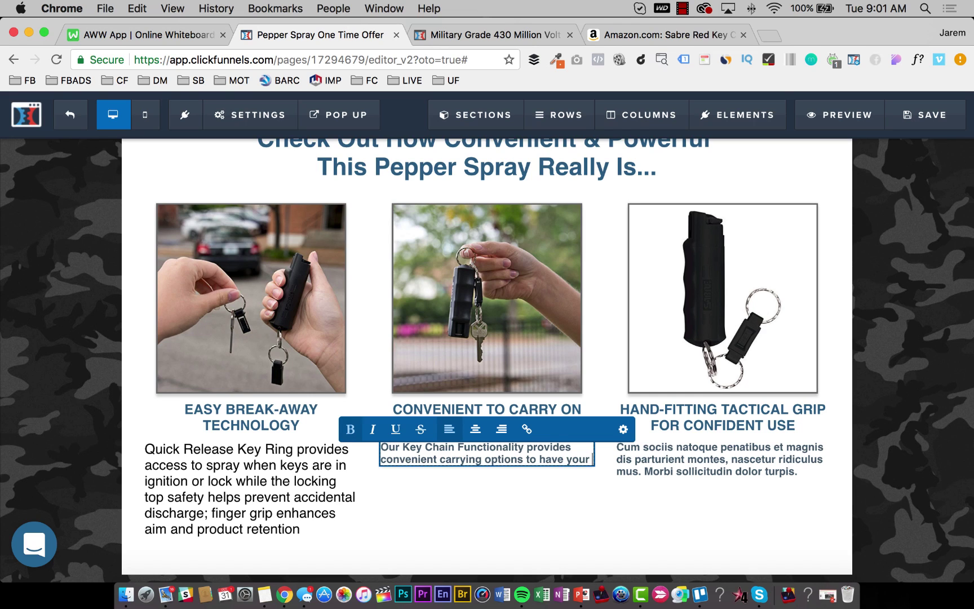
{"action": "type", "text": " pepper spray on your car key"}
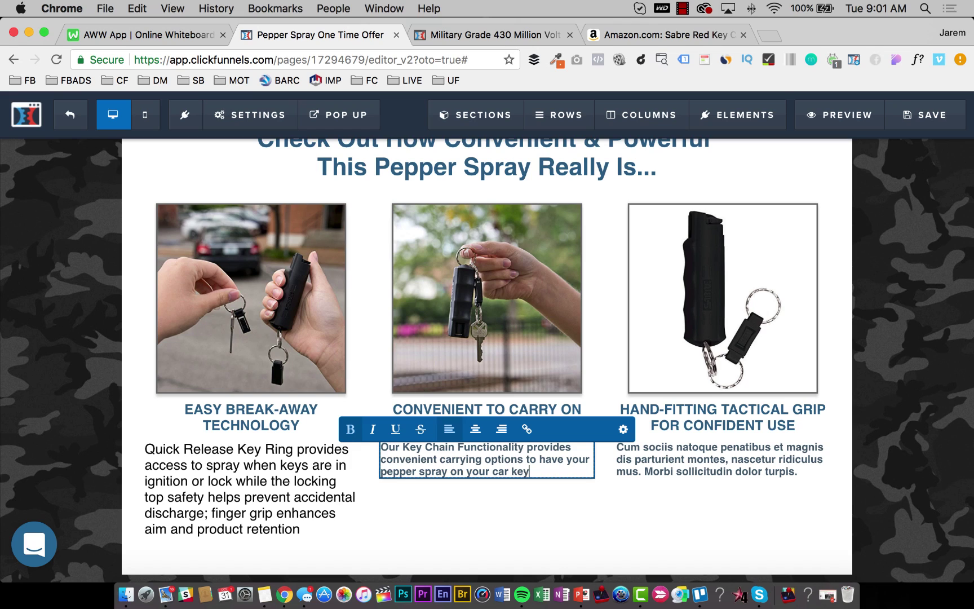
{"action": "type", "text": "s, home keys, "}
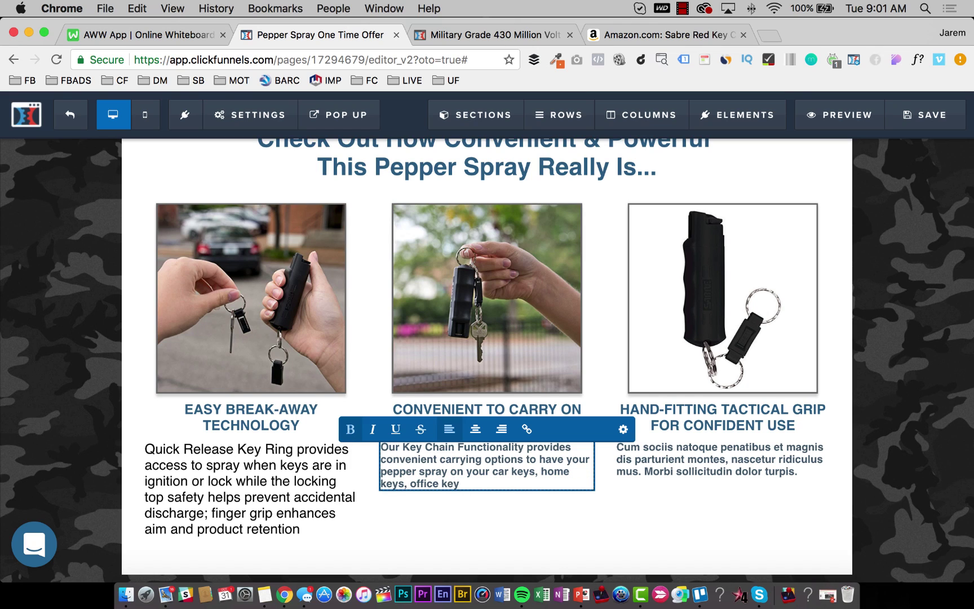
{"action": "type", "text": "office key or wherever you have keys with you."}
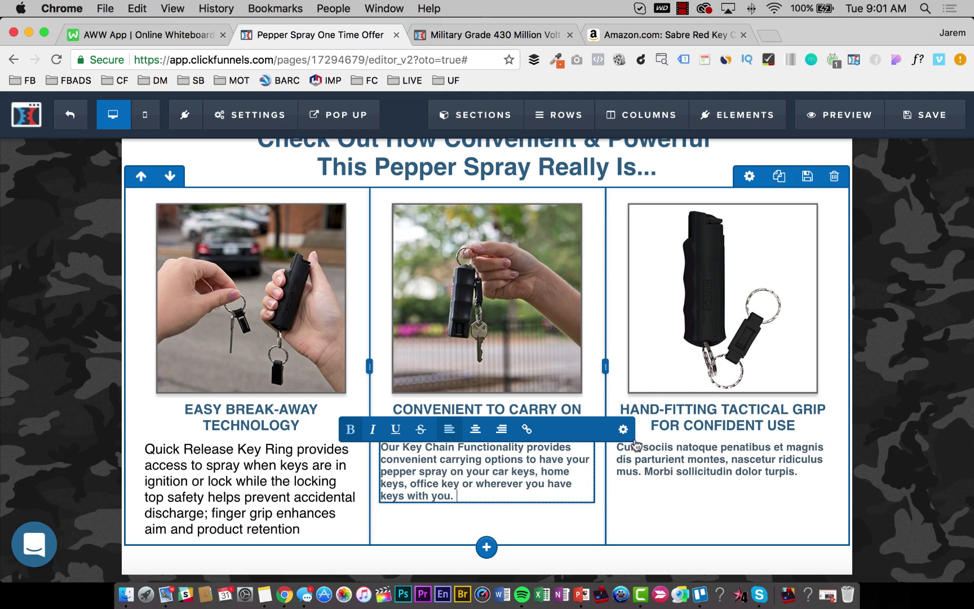
Set the middle paragraph's font size to 20 and remove its bold.
{"action": "left_click", "coordinate": [623, 429]}
{"action": "double_click", "coordinate": [939, 310]}
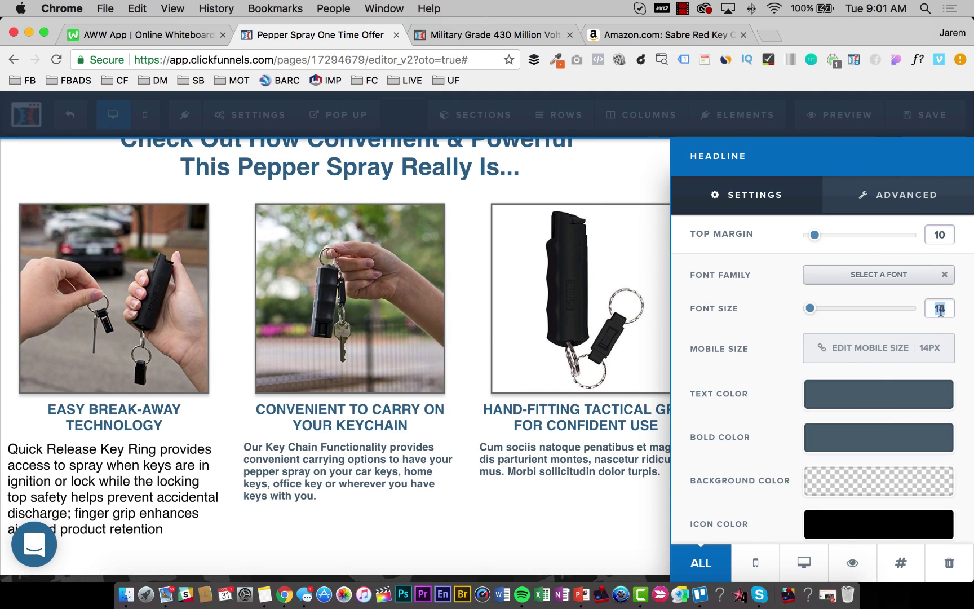
{"action": "type", "text": "20"}
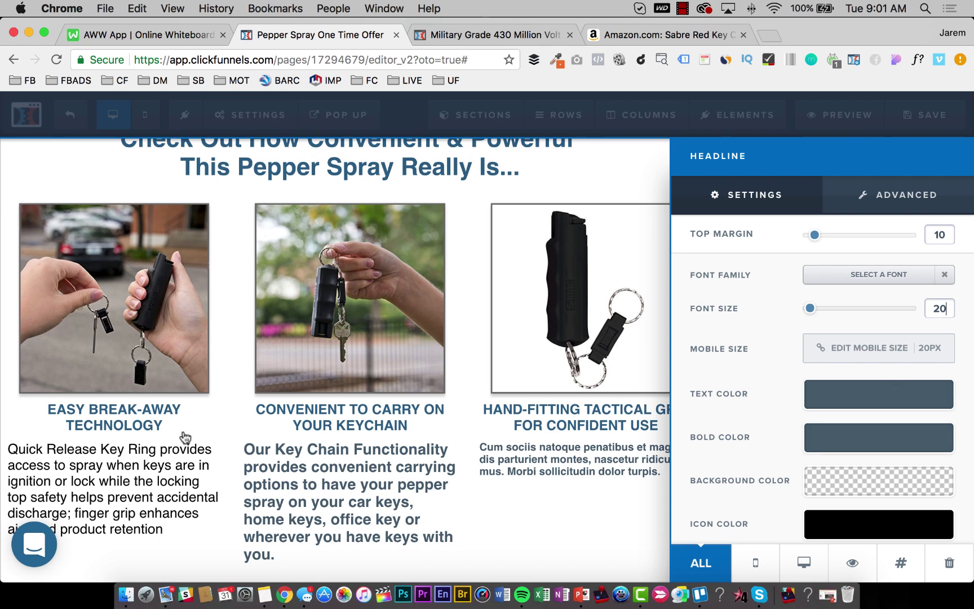
{"action": "left_click", "coordinate": [185, 487]}
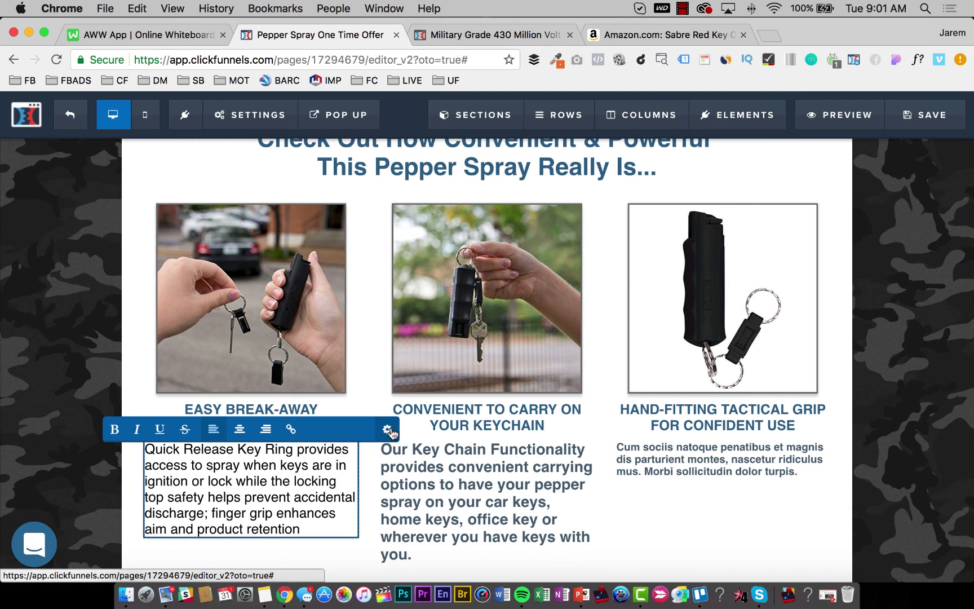
{"action": "left_click", "coordinate": [393, 433]}
{"action": "left_click", "coordinate": [431, 485]}
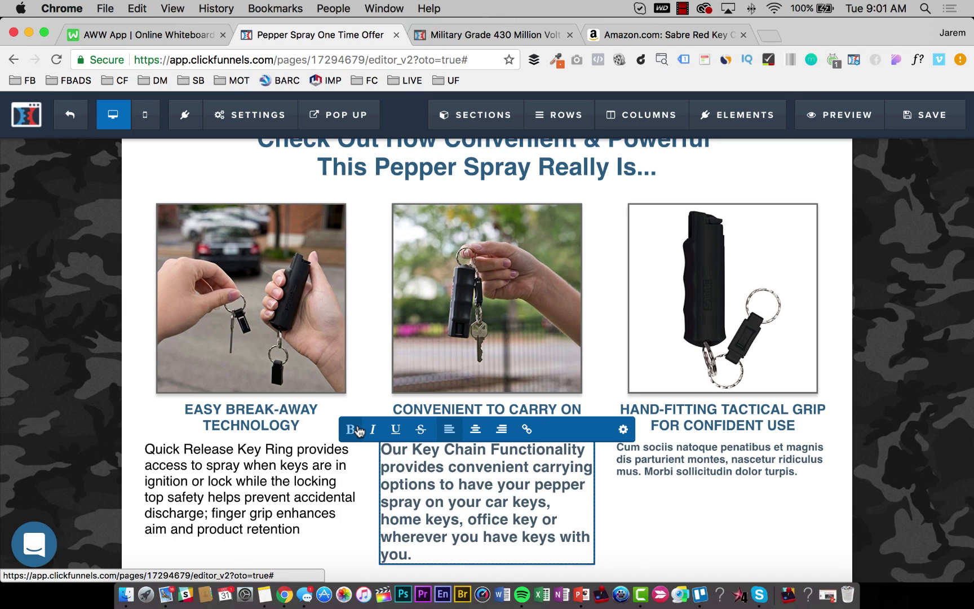
{"action": "key", "text": "super+a"}
{"action": "left_click", "coordinate": [350, 429]}
Make the middle paragraph text black at font size 18.
{"action": "left_click", "coordinate": [623, 429]}
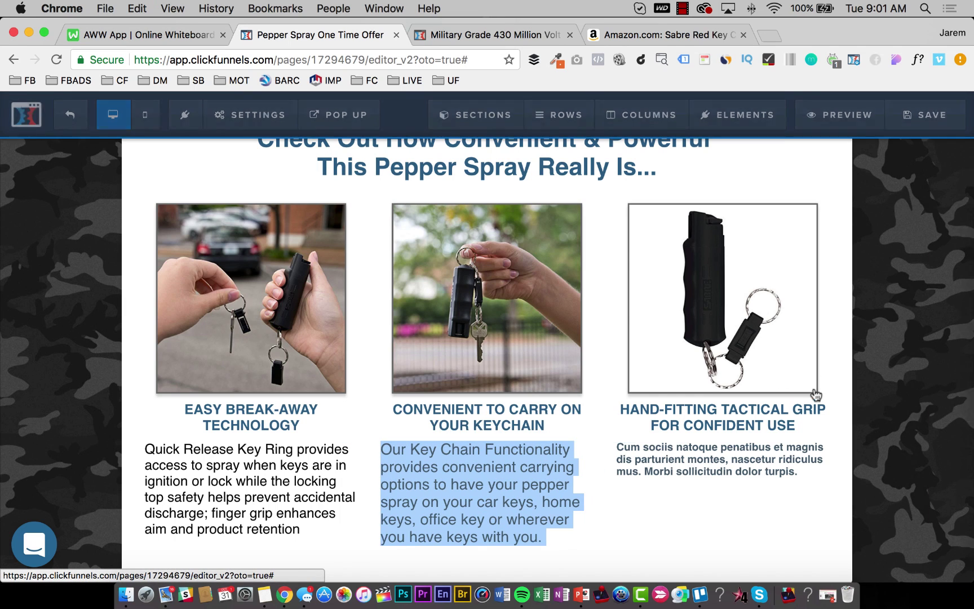
{"action": "left_click", "coordinate": [848, 399]}
{"action": "left_click_drag", "start_coordinate": [839, 332], "coordinate": [742, 439]}
{"action": "left_click", "coordinate": [742, 440]}
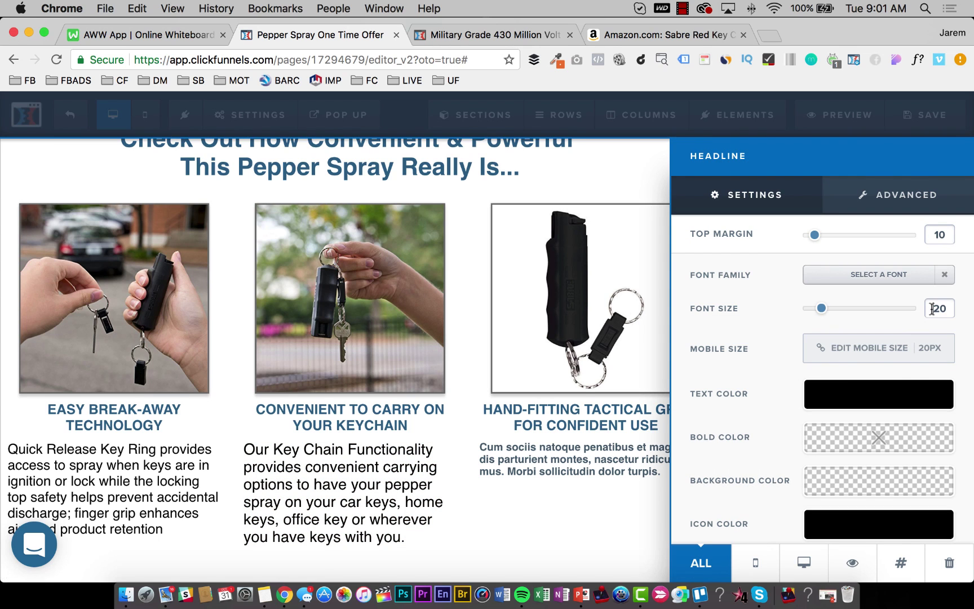
{"action": "type", "text": "18"}
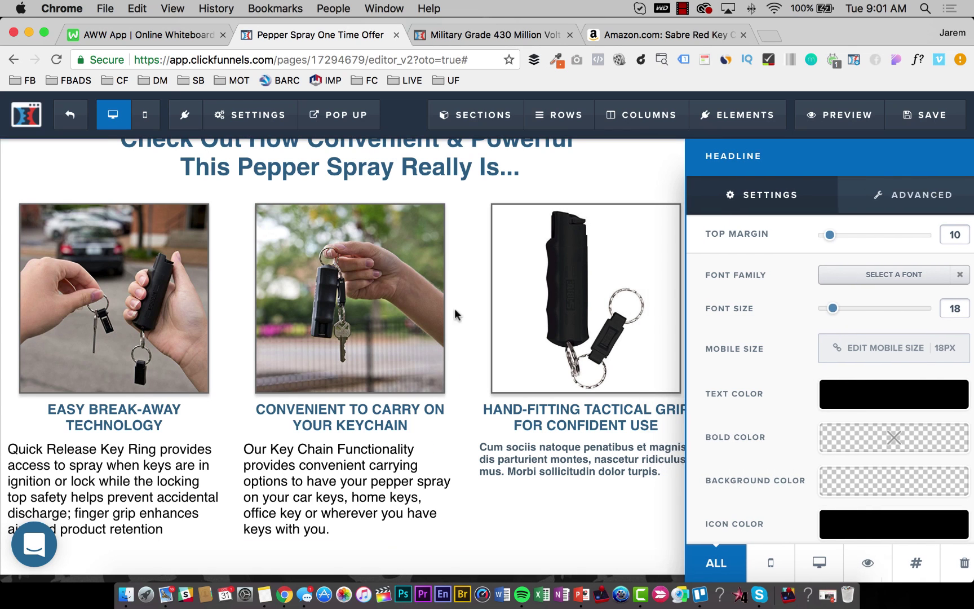
{"action": "left_click", "coordinate": [457, 315]}
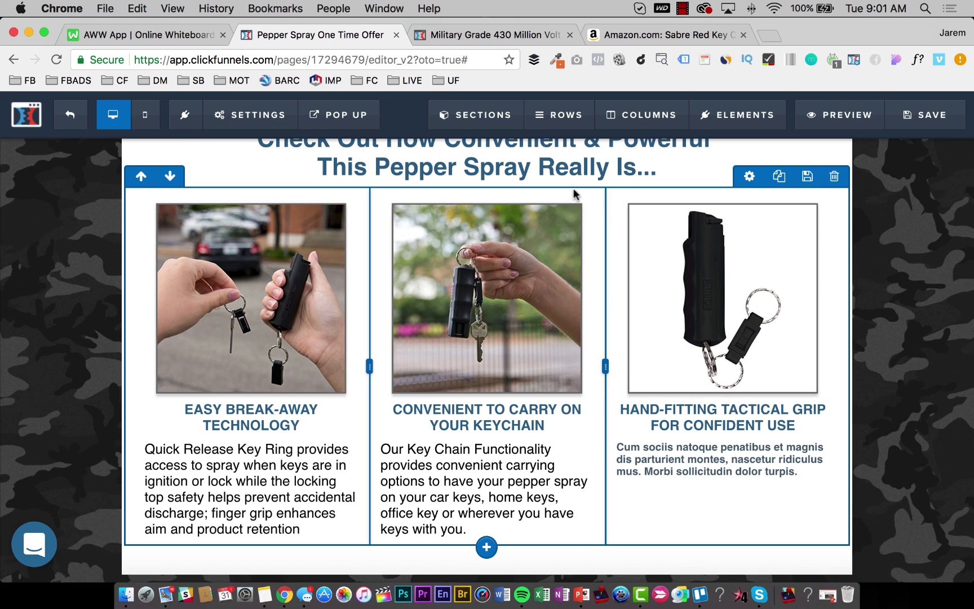
{"action": "left_click", "coordinate": [714, 454]}
{"action": "left_click", "coordinate": [714, 454]}
Unbold the third column paragraph and set it to black at font size 18.
{"action": "key", "text": "super+a"}
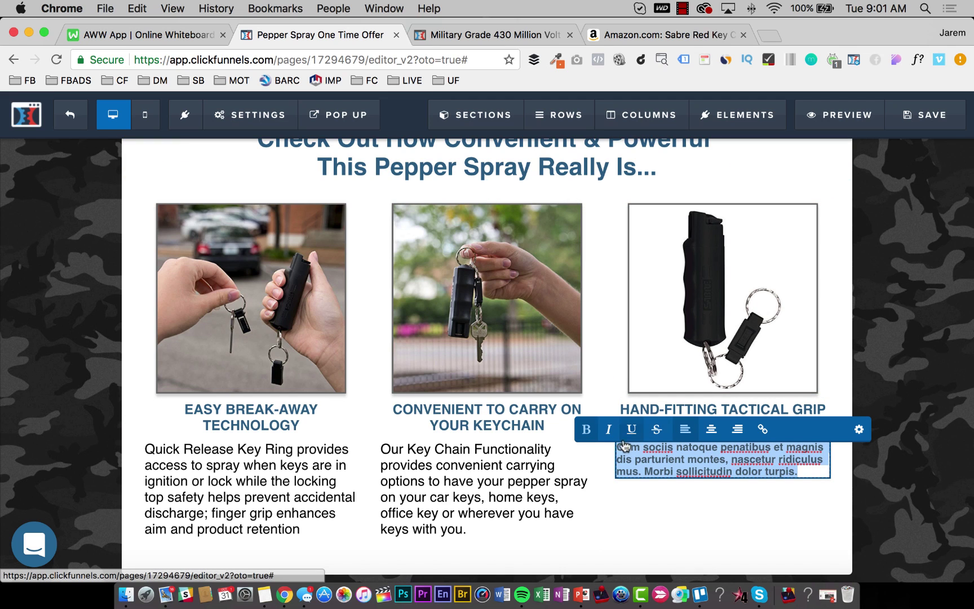
{"action": "left_click", "coordinate": [586, 429]}
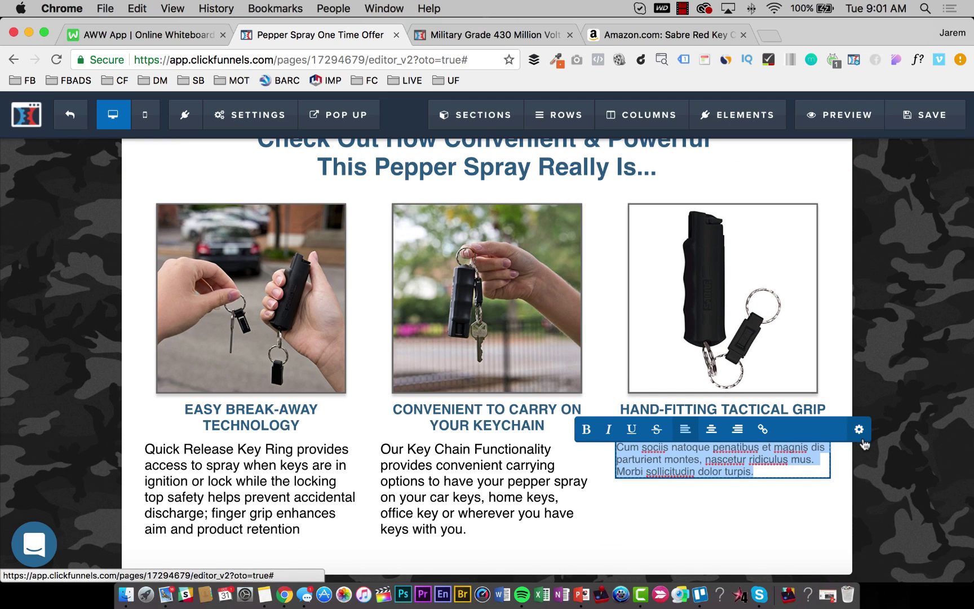
{"action": "left_click", "coordinate": [859, 430]}
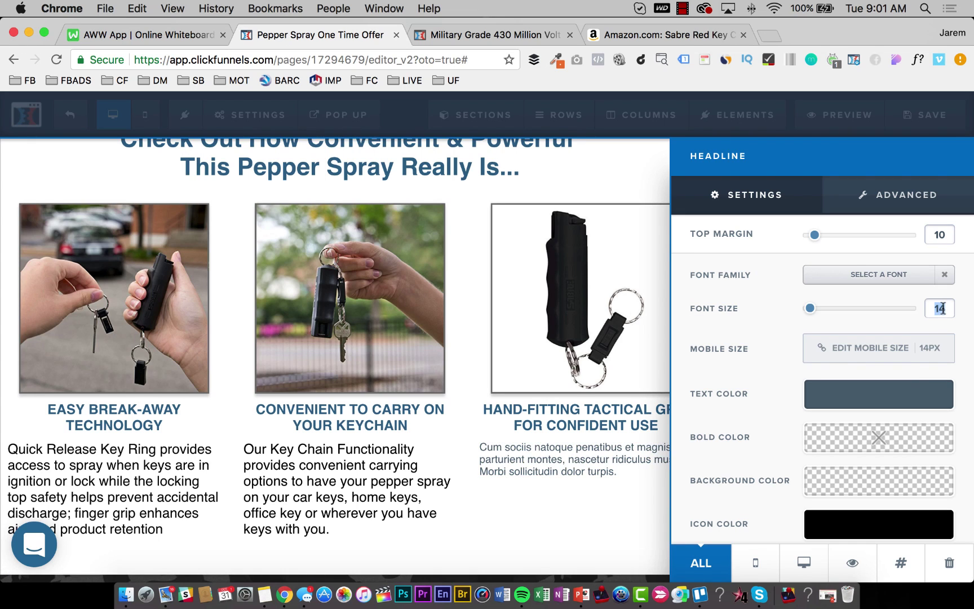
{"action": "type", "text": "187"}
{"action": "key", "text": "BackSpace"}
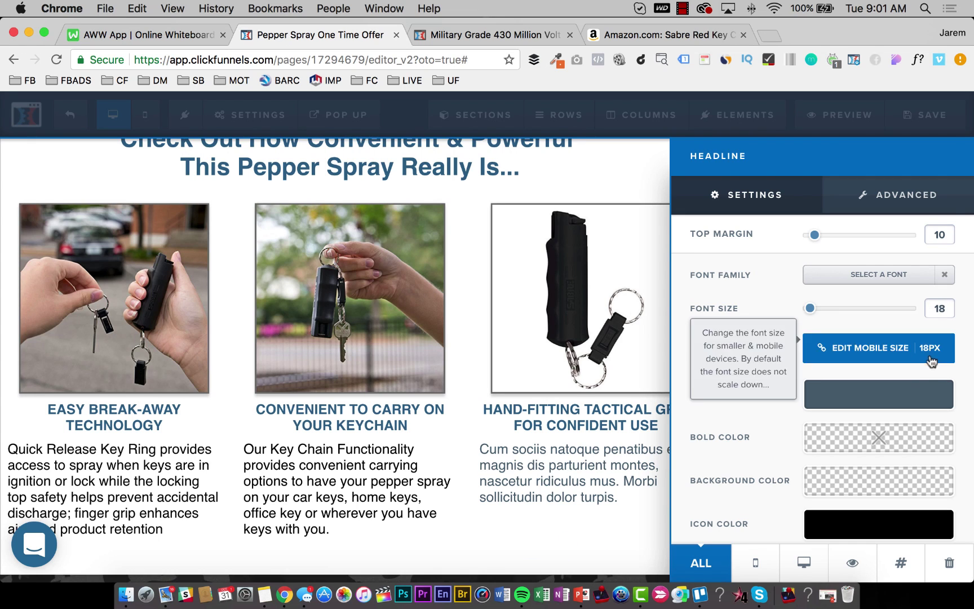
{"action": "left_click", "coordinate": [916, 391]}
{"action": "left_click", "coordinate": [751, 333]}
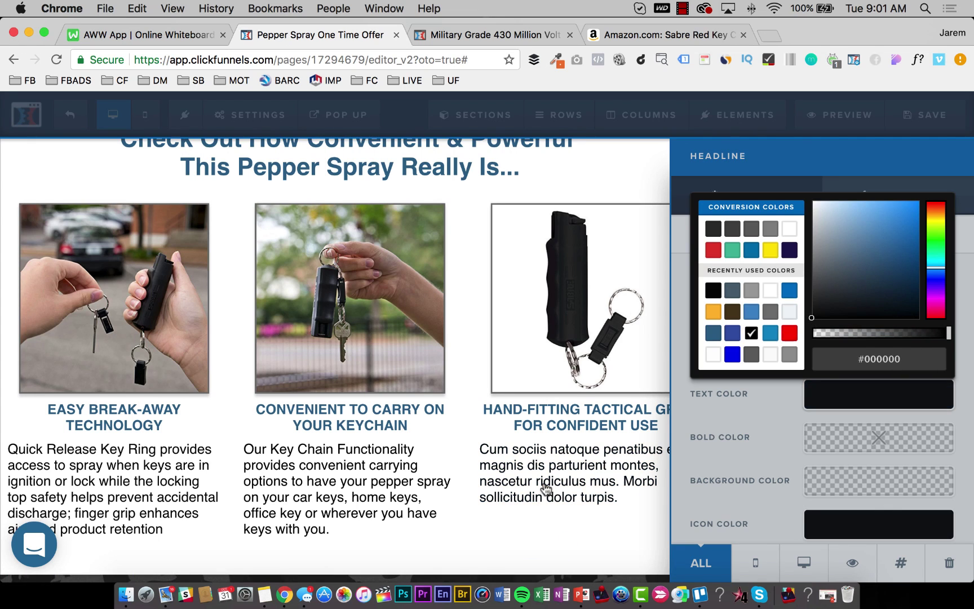
{"action": "left_click", "coordinate": [544, 489]}
Replace the third column placeholder with grip copy beginning 'Our pepper spray'.
{"action": "triple_click", "coordinate": [615, 467]}
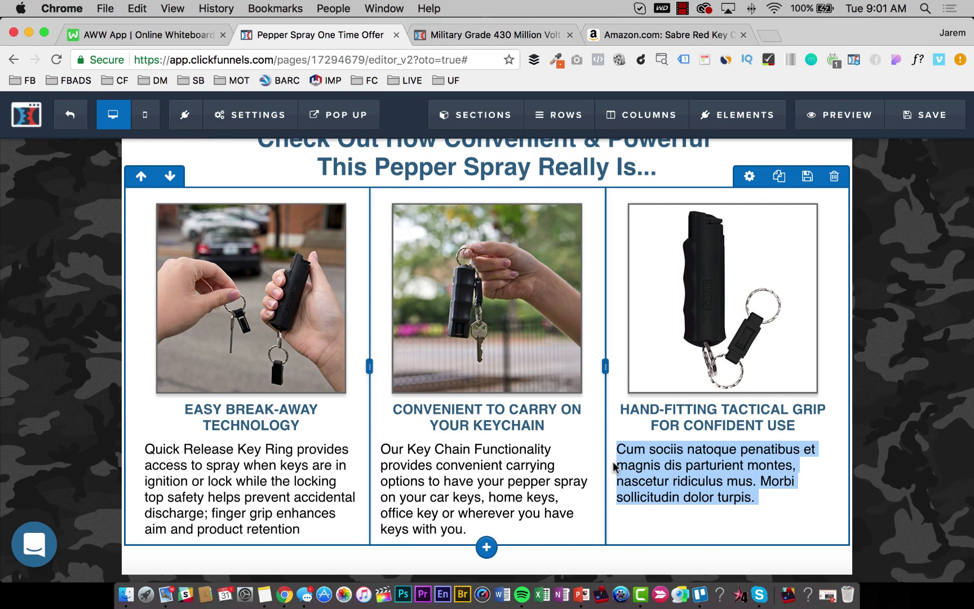
{"action": "scroll", "coordinate": [615, 467], "scroll_direction": "down", "scroll_amount": 3}
{"action": "left_click", "coordinate": [676, 374]}
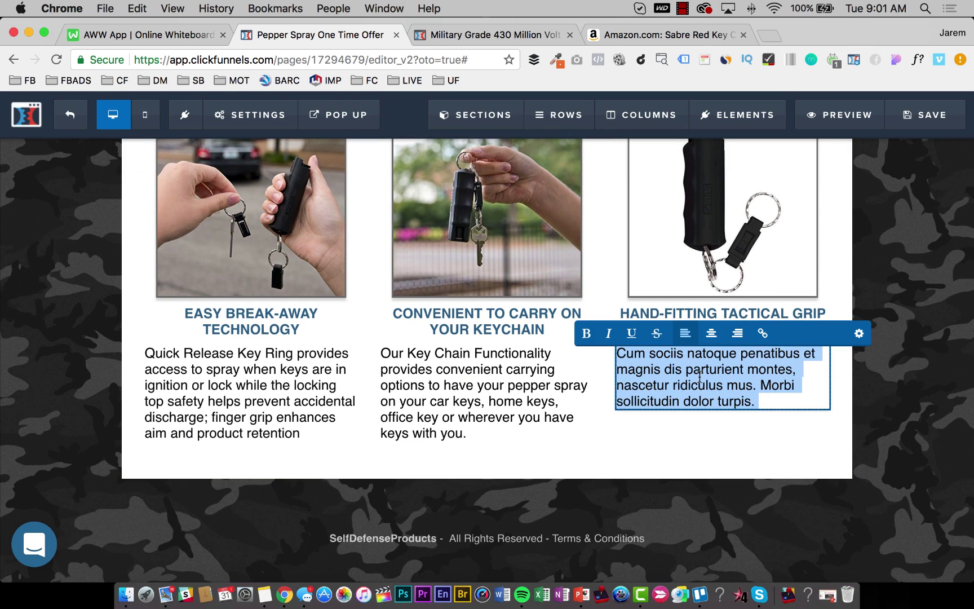
{"action": "type", "text": "Our p"}
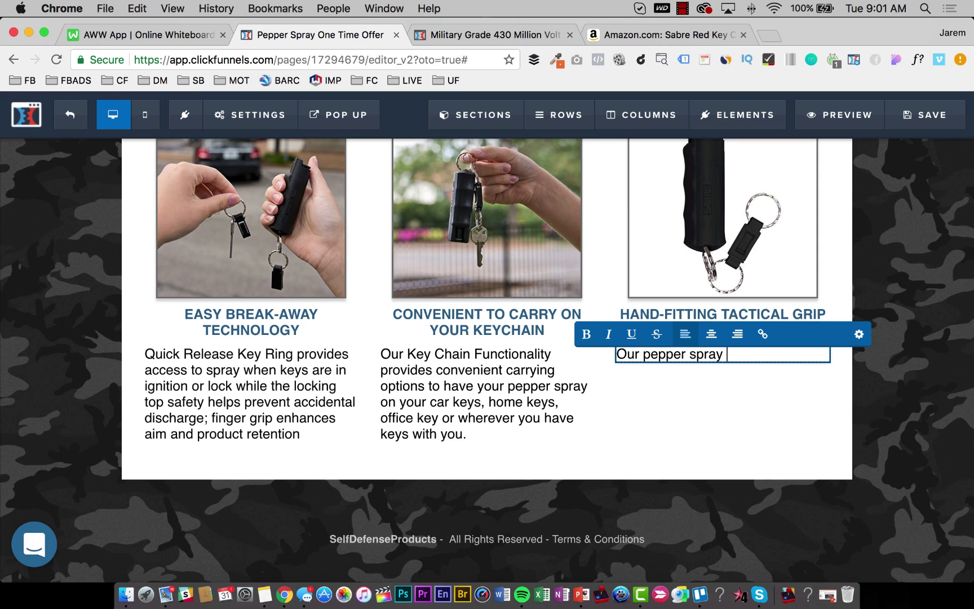
{"action": "type", "text": "epper spray"}
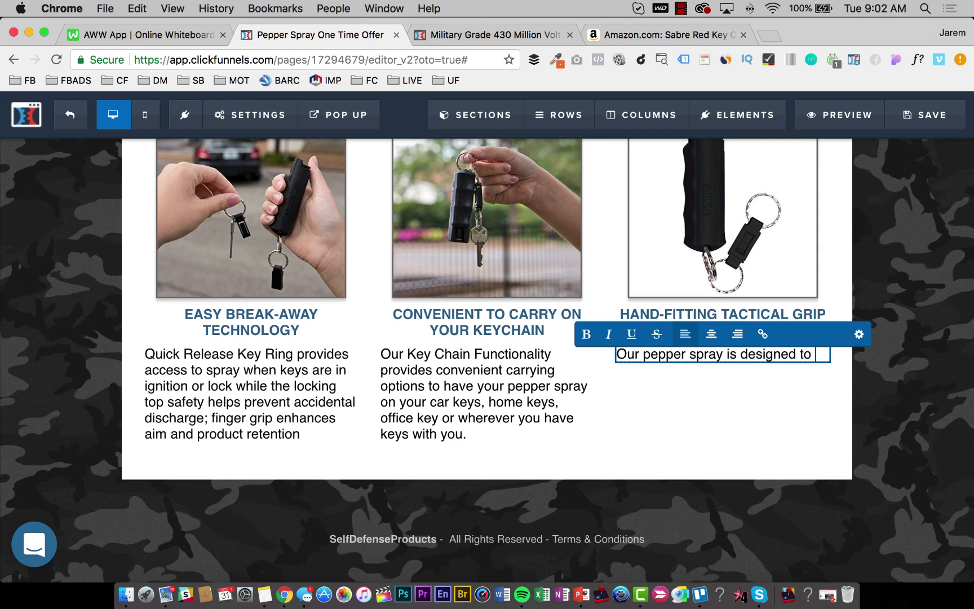
{"action": "type", "text": "perfectly fit the contour of y"}
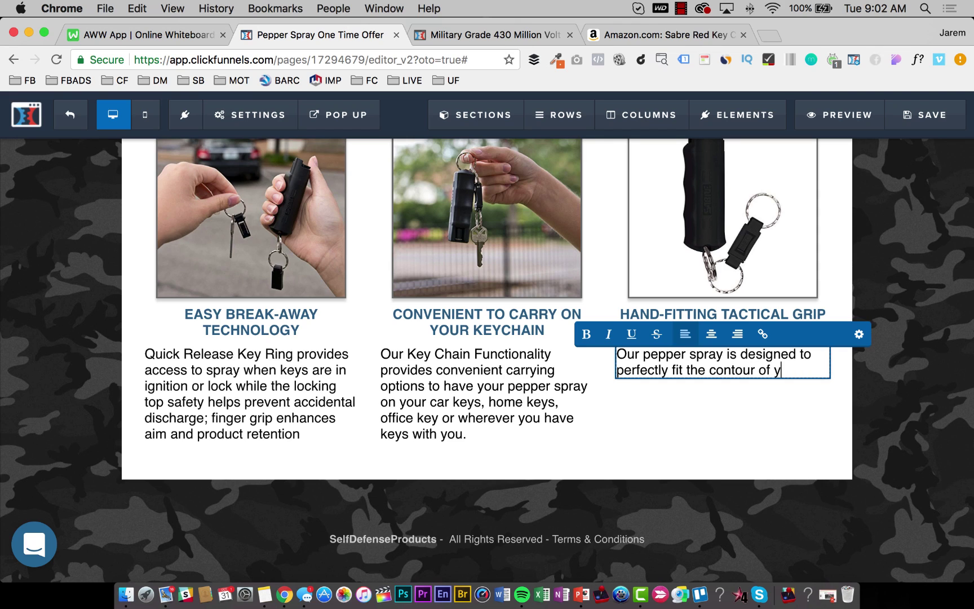
{"action": "type", "text": "our hand to ensure you have con"}
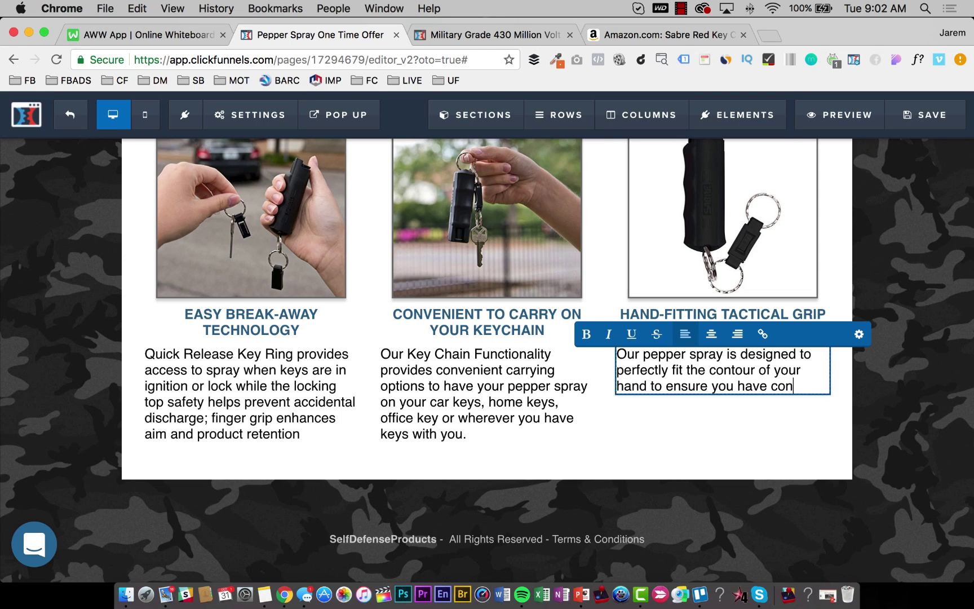
{"action": "type", "text": "t grip of the pepper spray"}
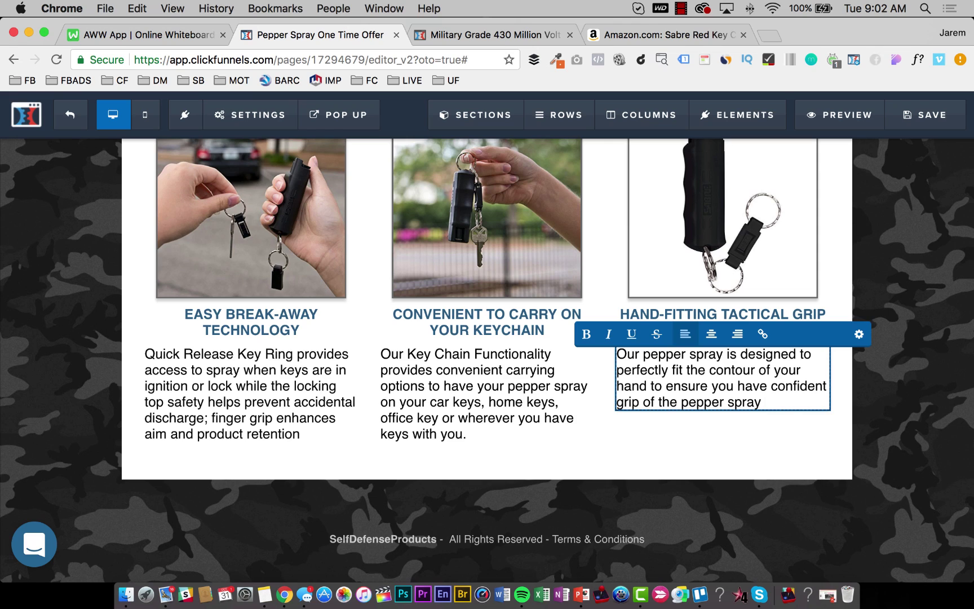
{"action": "type", "text": "moment you need it most..."}
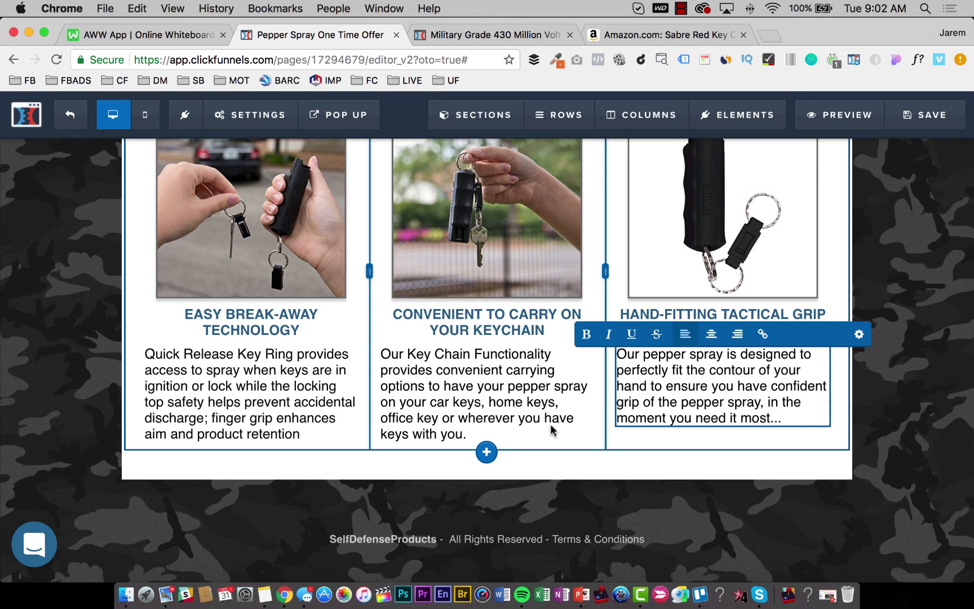
{"action": "left_click", "coordinate": [487, 441]}
Add trailing periods to the middle and left paragraphs and save the page.
{"action": "left_click", "coordinate": [482, 435]}
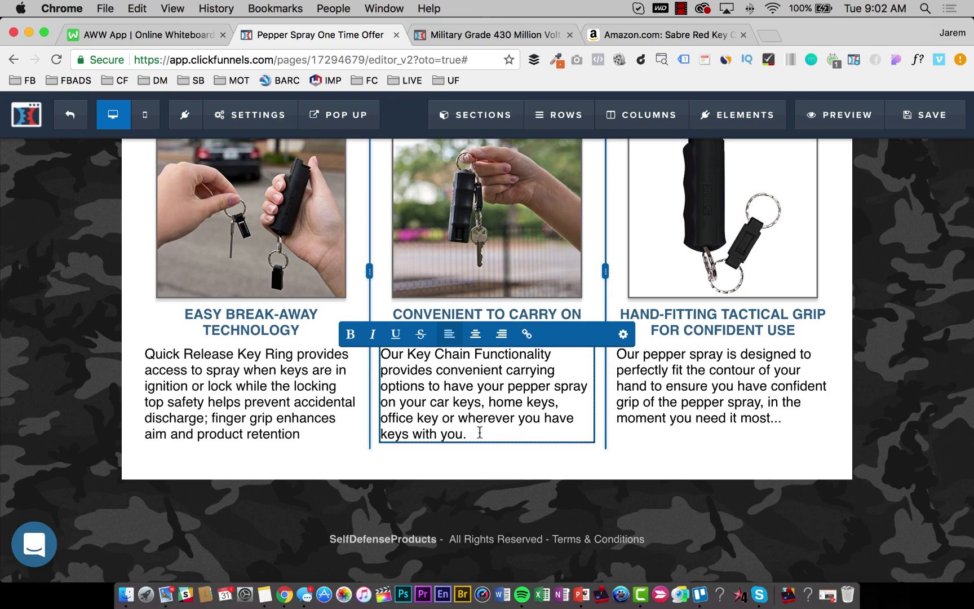
{"action": "type", "text": ".."}
{"action": "left_click", "coordinate": [307, 431]}
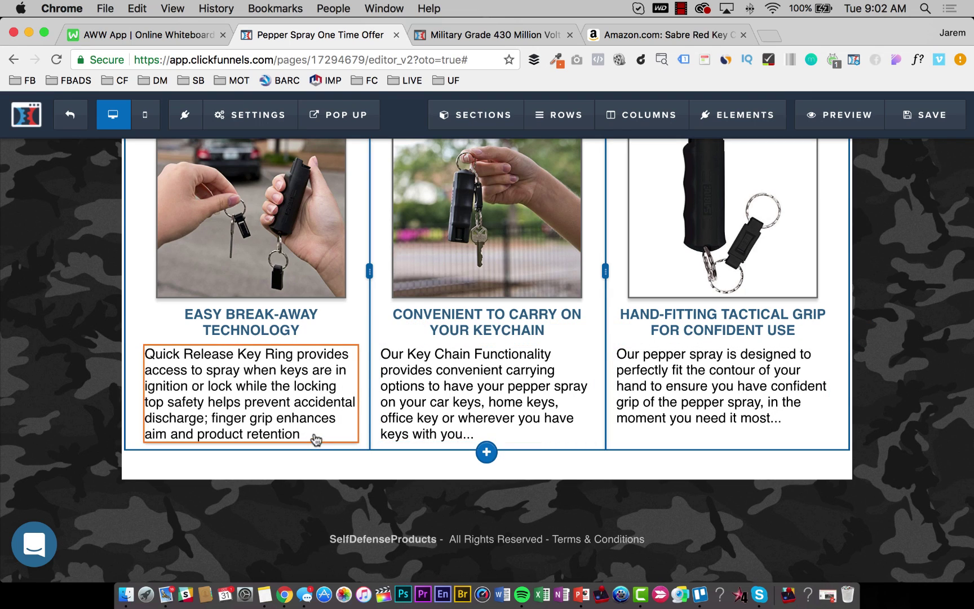
{"action": "left_click", "coordinate": [313, 433]}
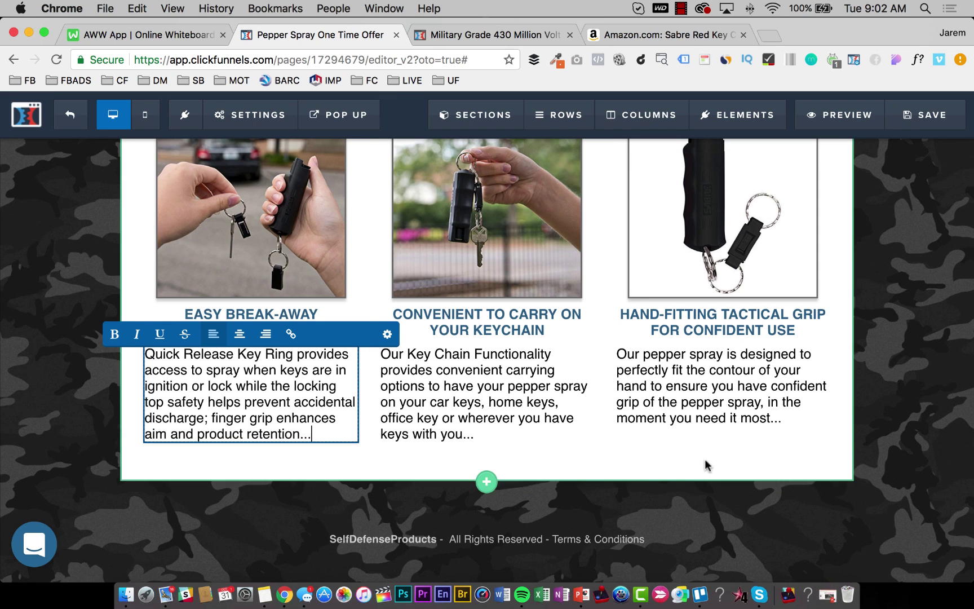
{"action": "left_click", "coordinate": [933, 115]}
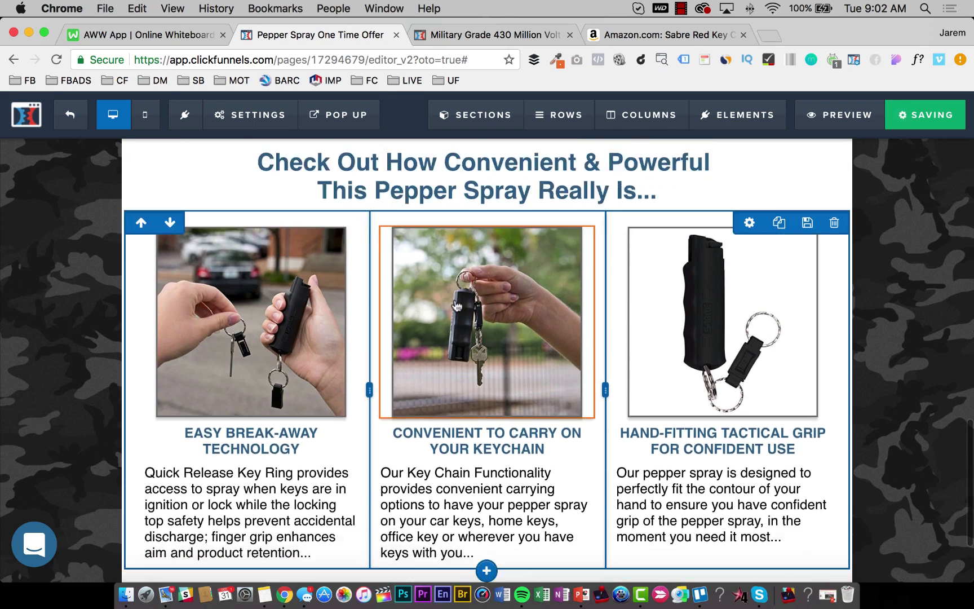
Set the 'Check Out How Convenient & Powerful' headline's bold colour to black.
{"action": "scroll", "coordinate": [481, 370], "scroll_direction": "up", "scroll_amount": 3}
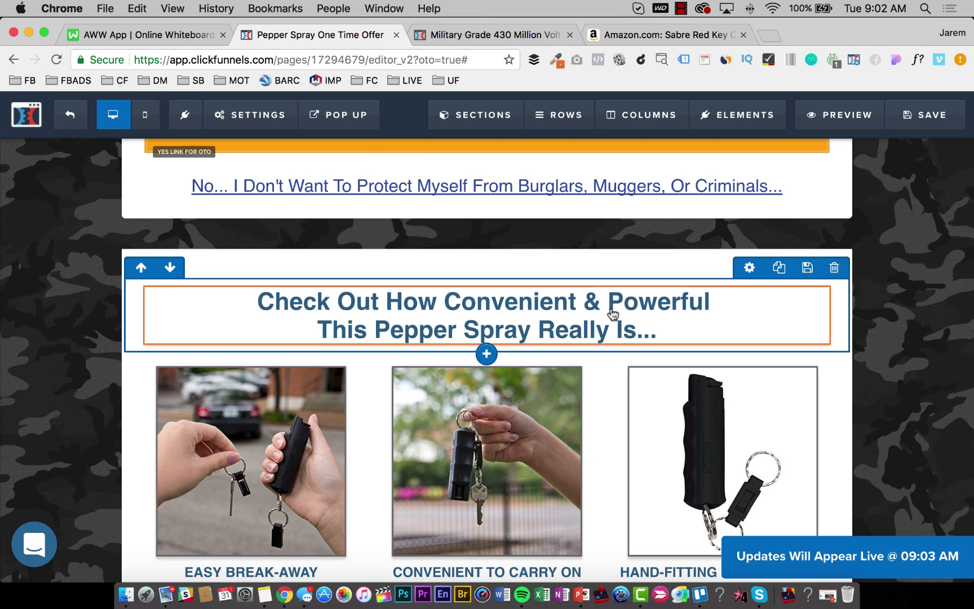
{"action": "triple_click", "coordinate": [595, 309]}
{"action": "left_click", "coordinate": [819, 275]}
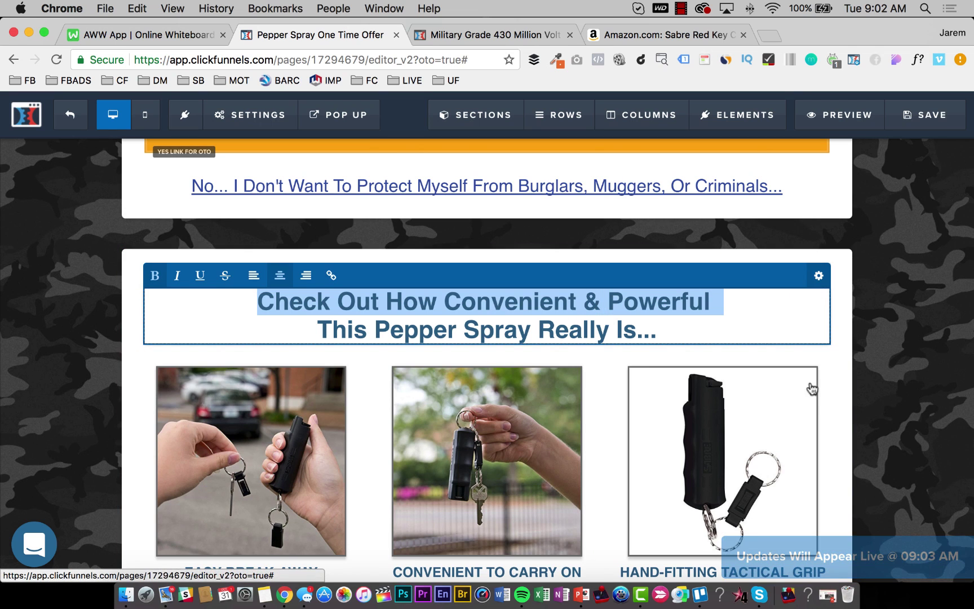
{"action": "left_click", "coordinate": [846, 433]}
{"action": "left_click", "coordinate": [784, 377]}
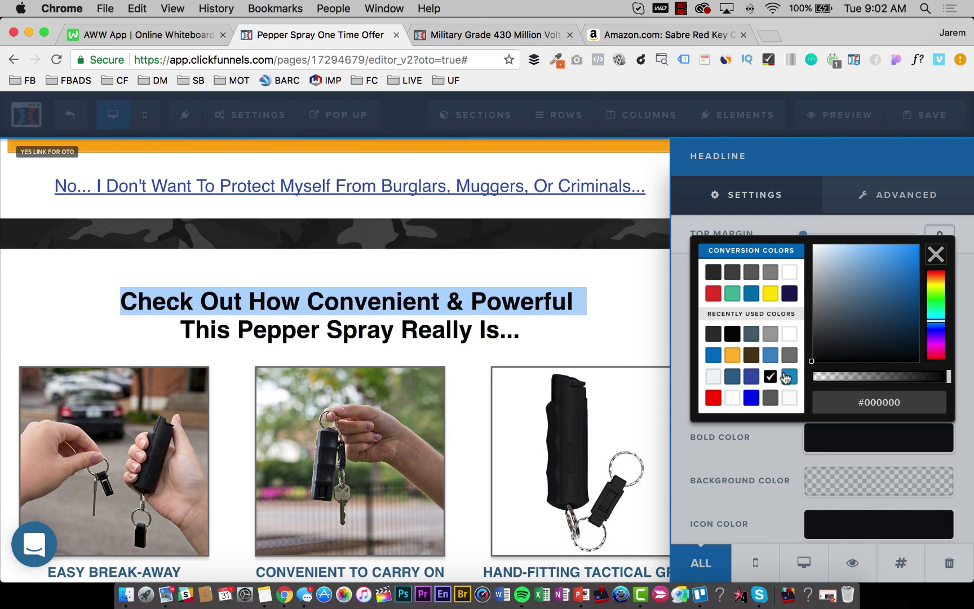
{"action": "left_click", "coordinate": [511, 363]}
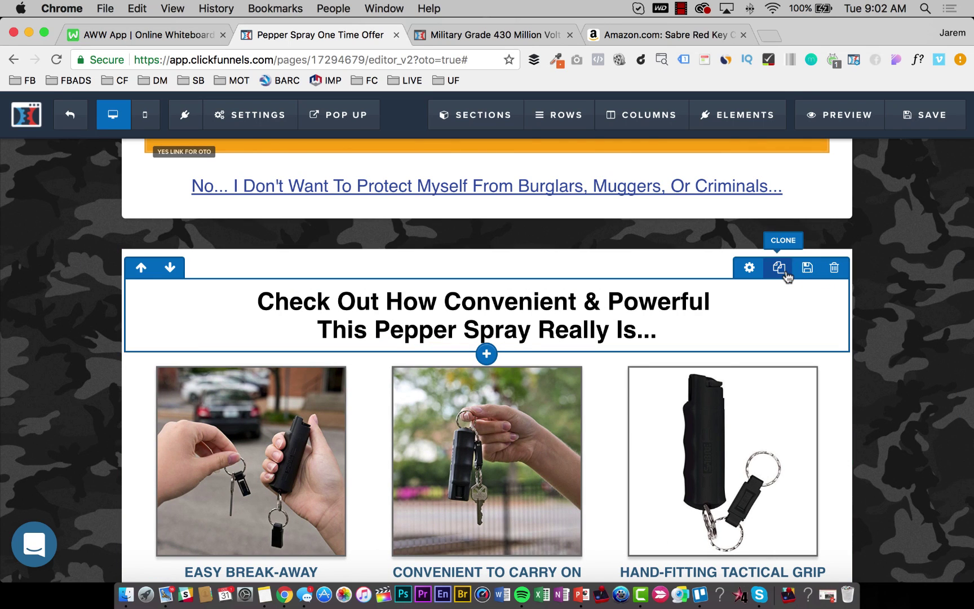
Clone the headline row, move the copy below the feature columns, and open the stun gun page.
{"action": "left_click", "coordinate": [779, 268]}
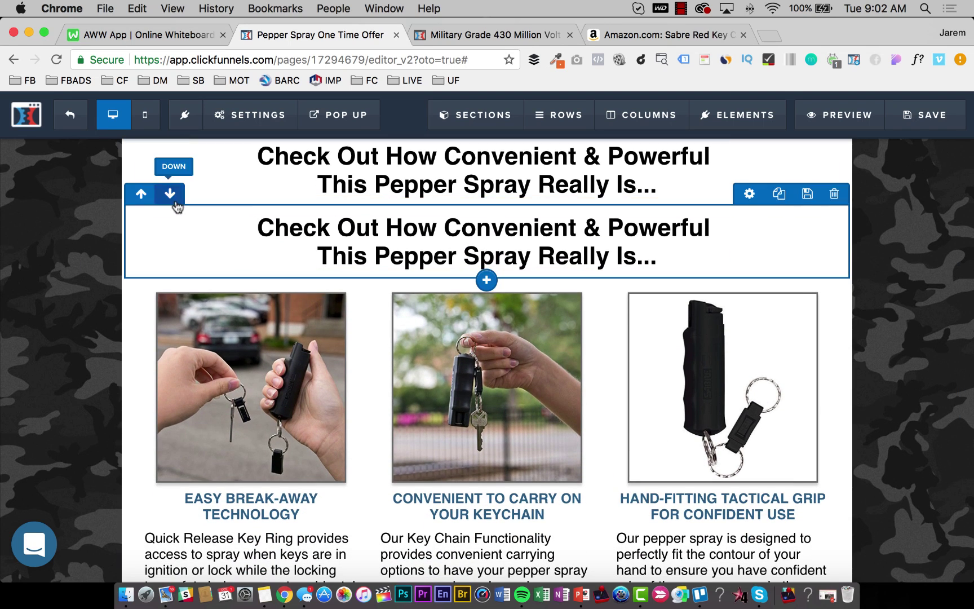
{"action": "left_click", "coordinate": [171, 194]}
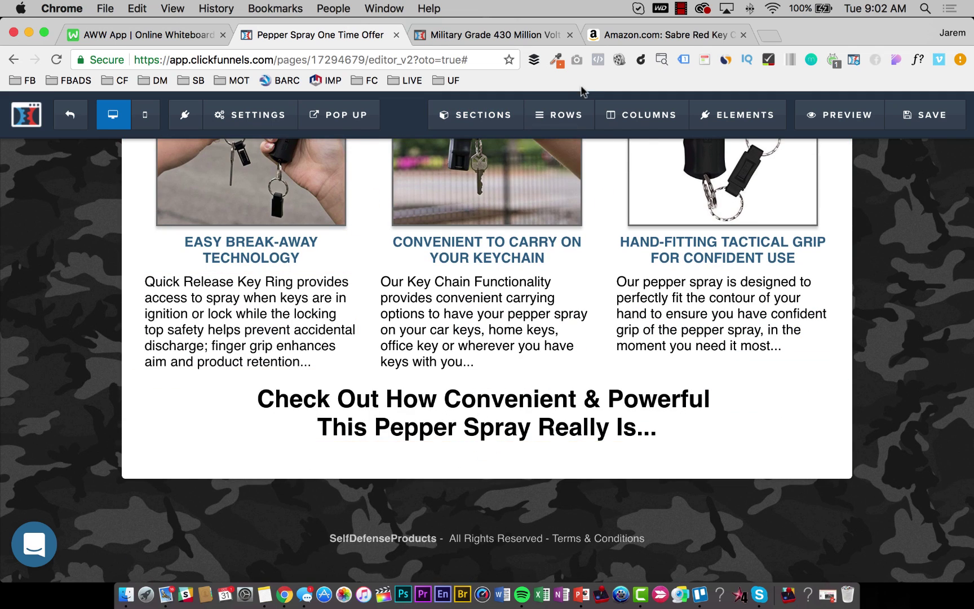
{"action": "left_click", "coordinate": [479, 35]}
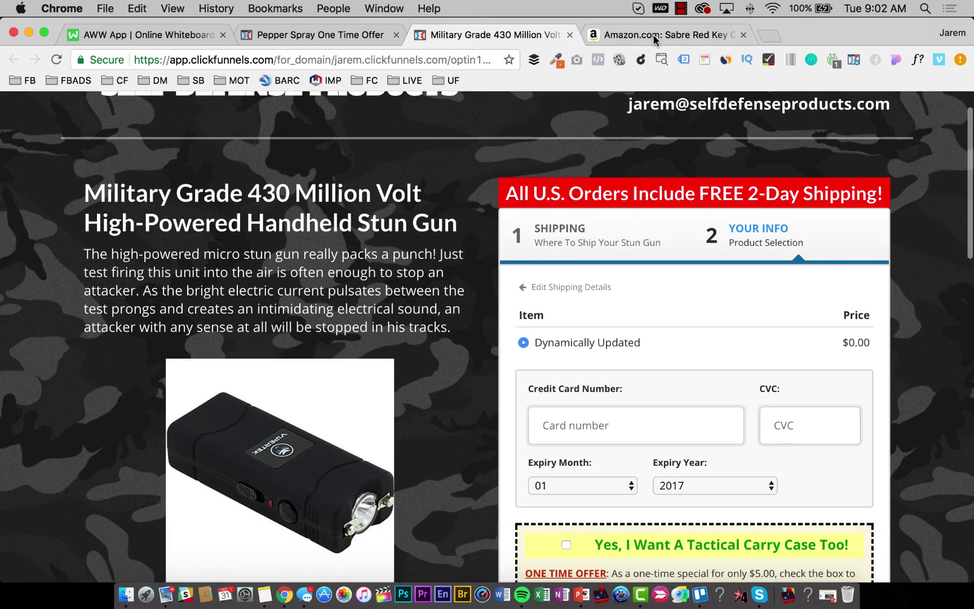
Scroll the Amazon listing to the capsaicinoid heat chart, then return to the One Time Offer editor.
{"action": "left_click", "coordinate": [653, 33]}
{"action": "scroll", "coordinate": [480, 345], "scroll_direction": "down", "scroll_amount": 20}
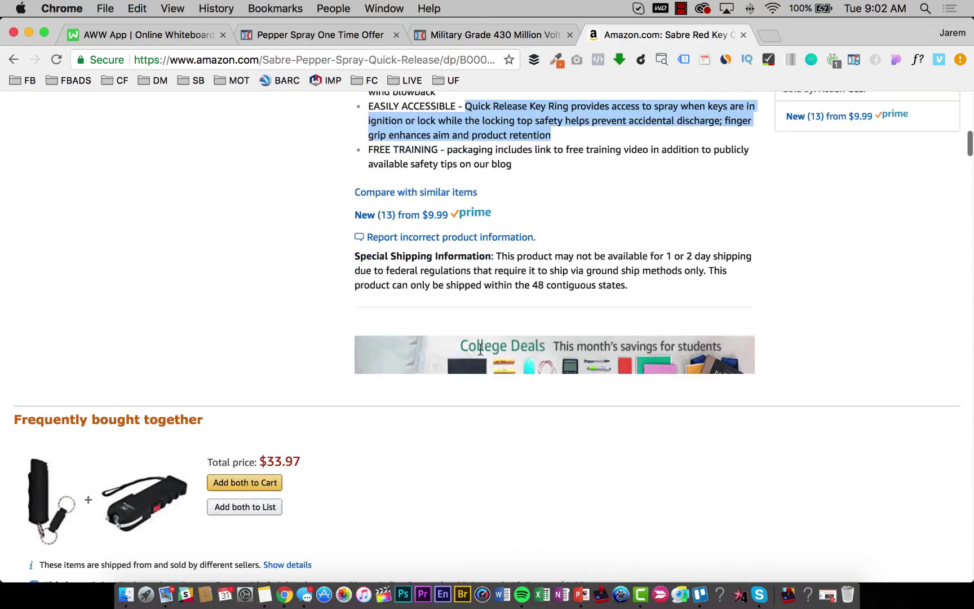
{"action": "scroll", "coordinate": [479, 344], "scroll_direction": "down", "scroll_amount": 20}
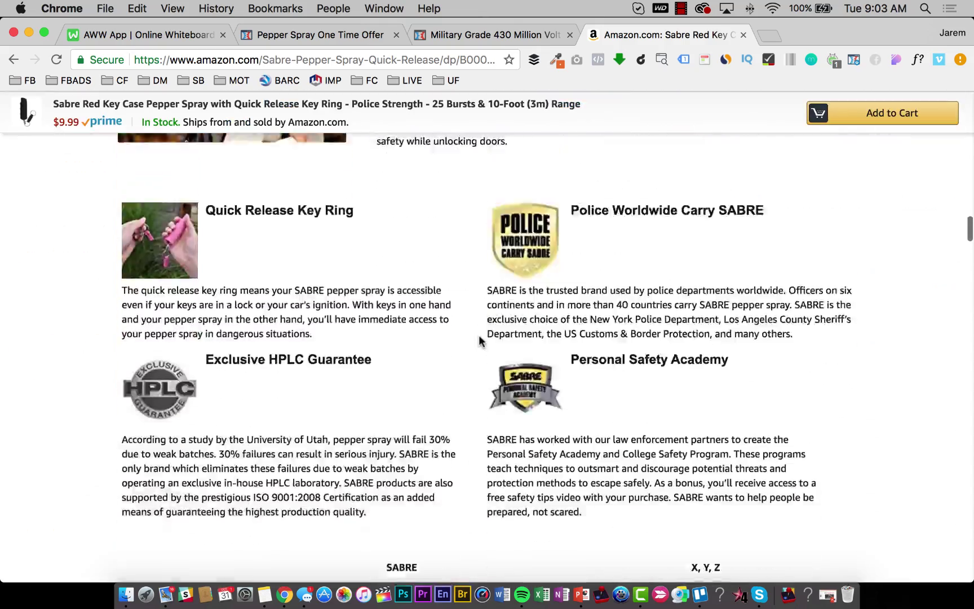
{"action": "scroll", "coordinate": [478, 335], "scroll_direction": "up", "scroll_amount": 5}
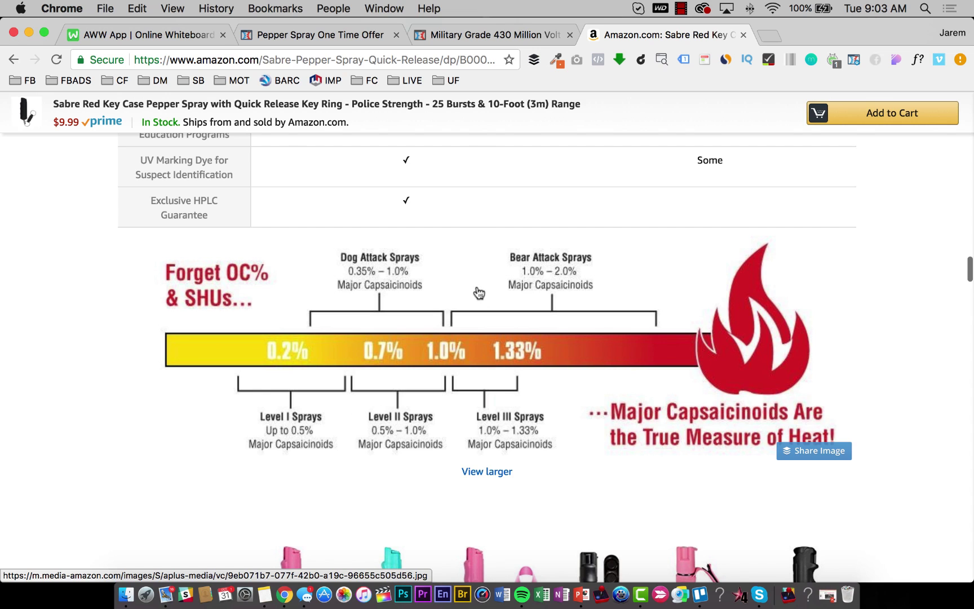
{"action": "left_click", "coordinate": [498, 34]}
{"action": "left_click", "coordinate": [236, 40]}
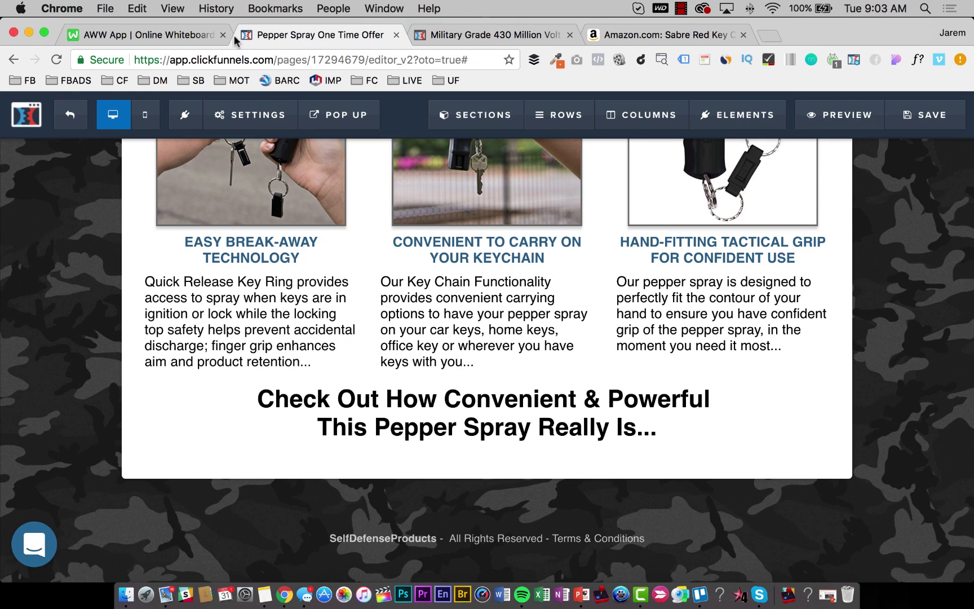
Replace the bottom headline with 'See Just How Strong The Pepper Oil Is In Our Pepper Spray Protection Products...'.
{"action": "left_click", "coordinate": [445, 420]}
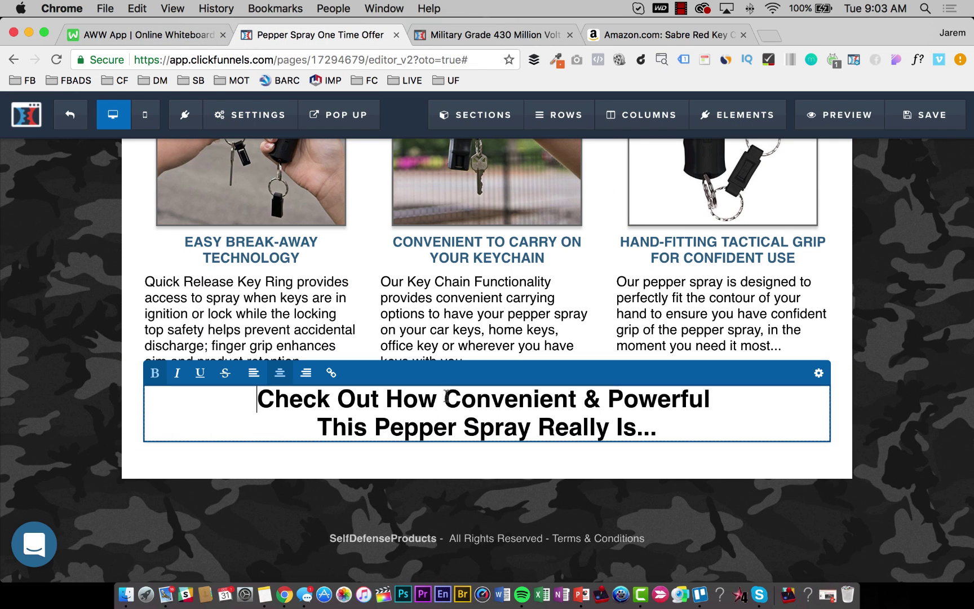
{"action": "triple_click", "coordinate": [444, 397]}
{"action": "key", "text": "super+a"}
{"action": "type", "text": "S"}
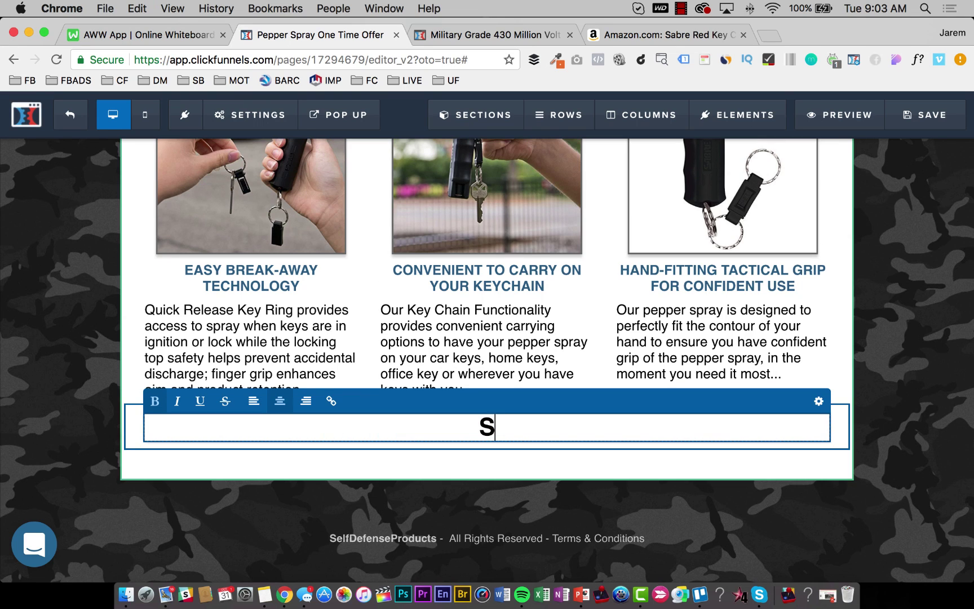
{"action": "type", "text": "ee Just How S"}
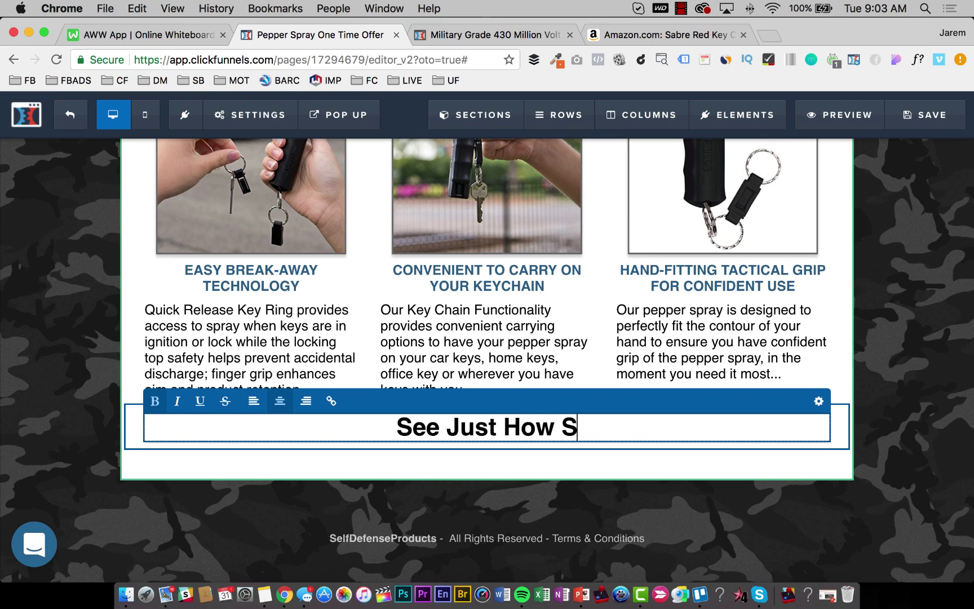
{"action": "type", "text": "trong The "}
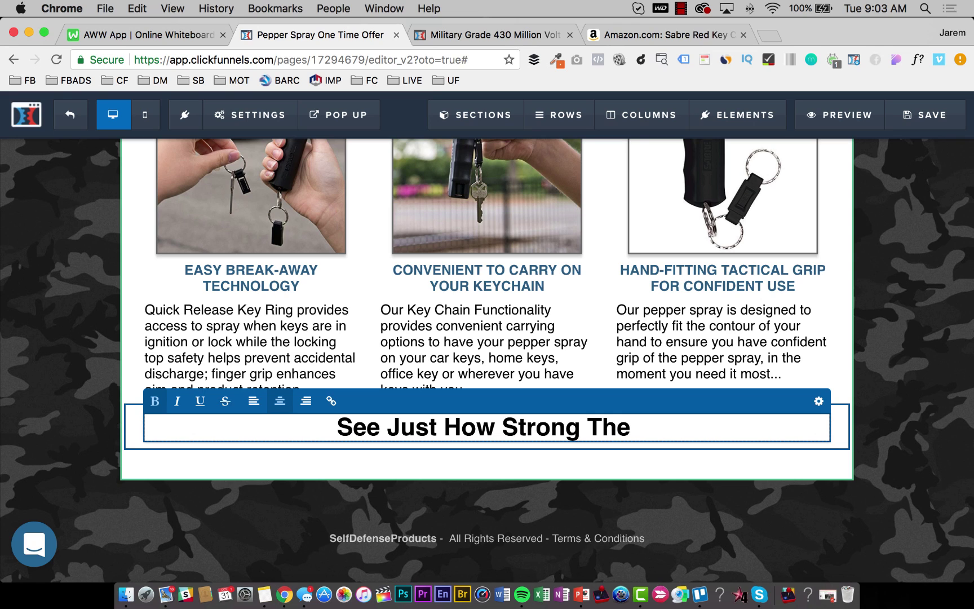
{"action": "type", "text": "Pepper "}
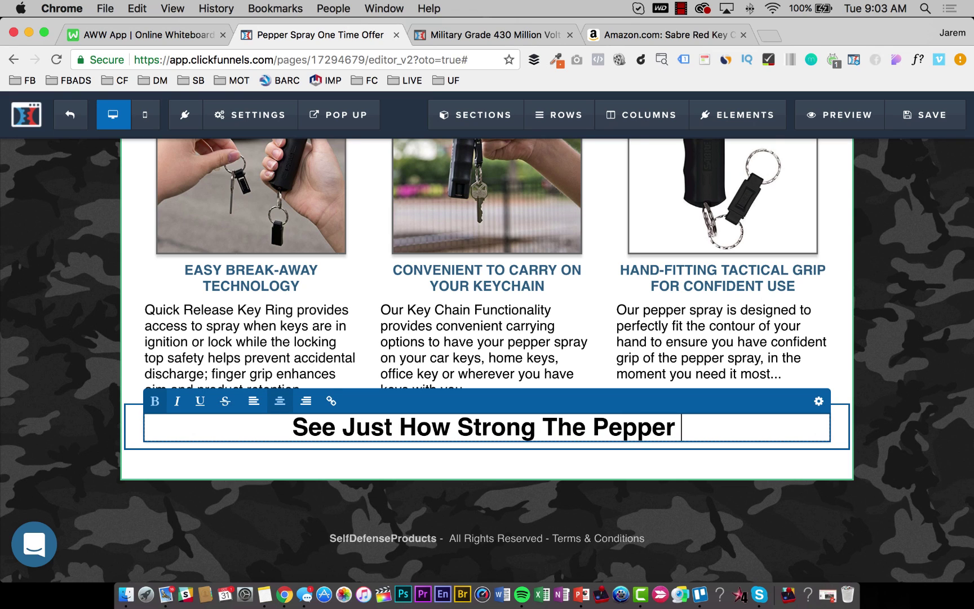
{"action": "type", "text": "Oil Is "}
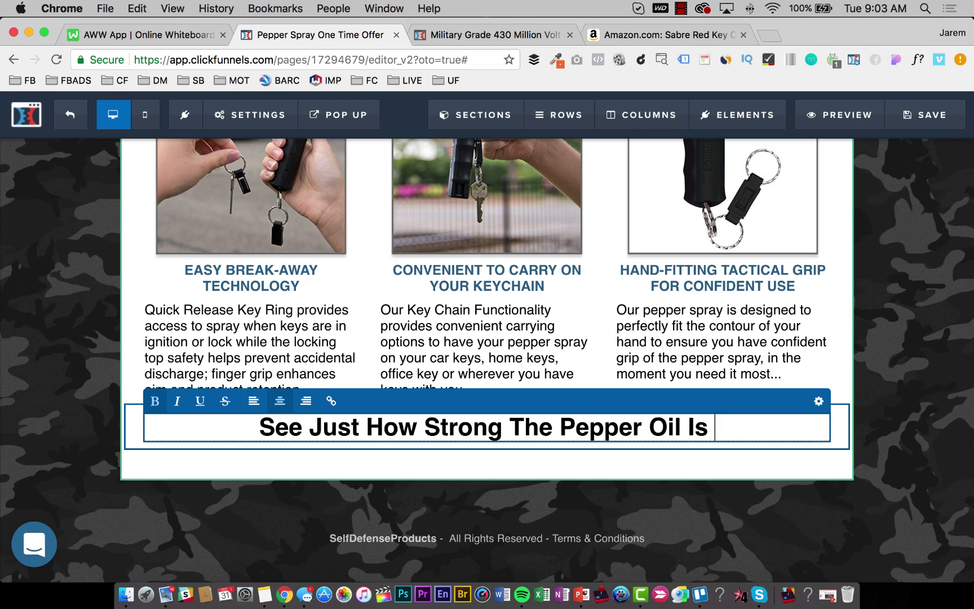
{"action": "type", "text": "In You"}
{"action": "key", "text": "BackSpace"}
{"action": "key", "text": "BackSpace"}
{"action": "key", "text": "BackSpace"}
{"action": "type", "text": "Our"}
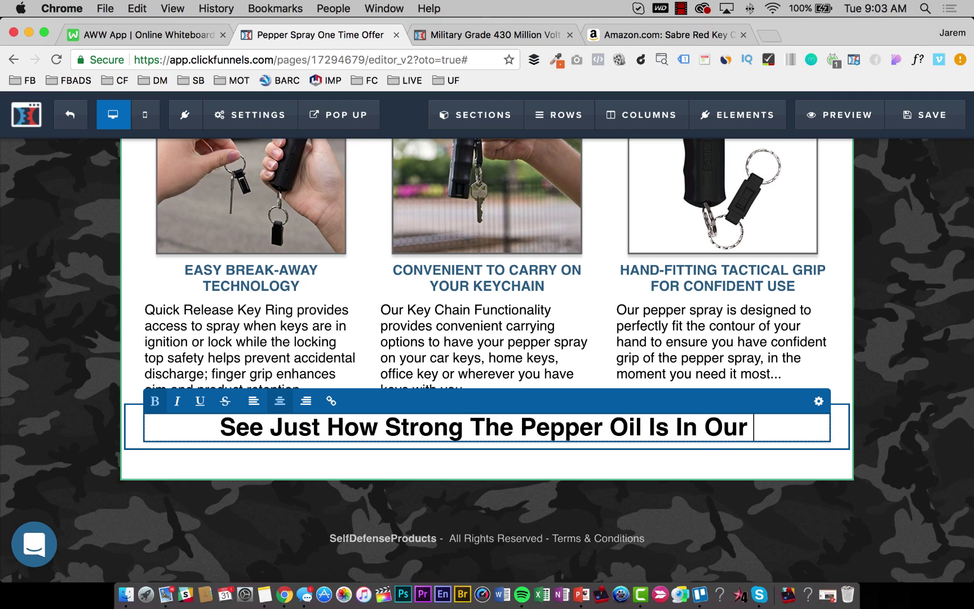
{"action": "type", "text": " P"}
{"action": "key", "text": "BackSpace"}
{"action": "type", "text": "Pep"}
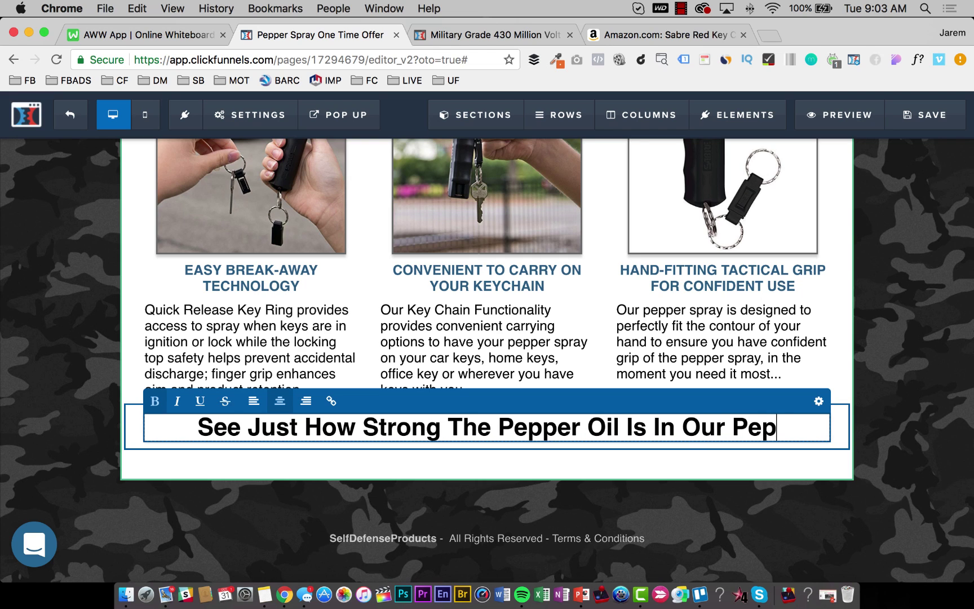
{"action": "type", "text": "per Spray Prote"}
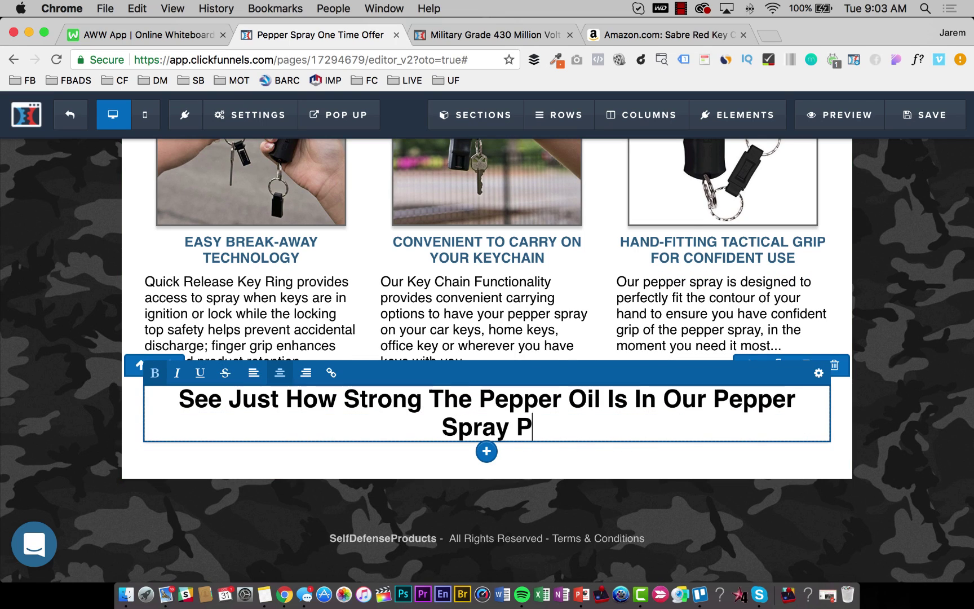
{"action": "key", "text": "BackSpace"}
{"action": "type", "text": "tection Proudc"}
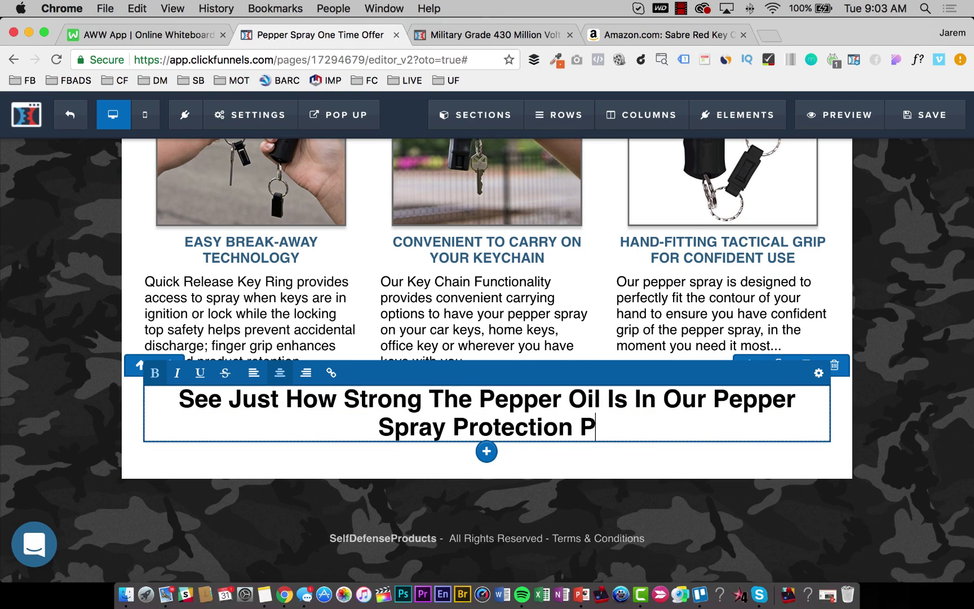
{"action": "key", "text": "BackSpace"}
{"action": "key", "text": "BackSpace"}
{"action": "key", "text": "BackSpace"}
{"action": "type", "text": "ducts..."}
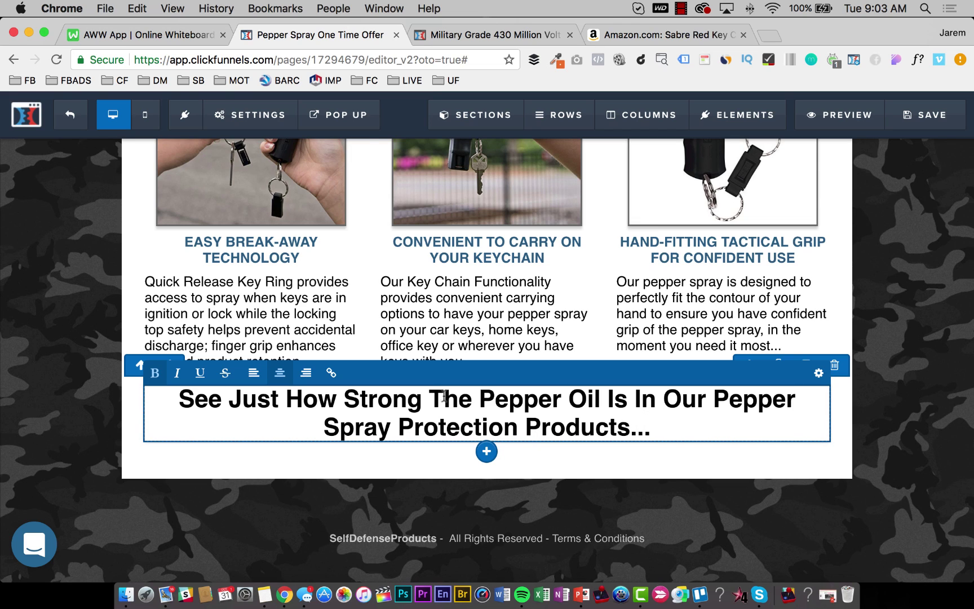
{"action": "left_click", "coordinate": [891, 270]}
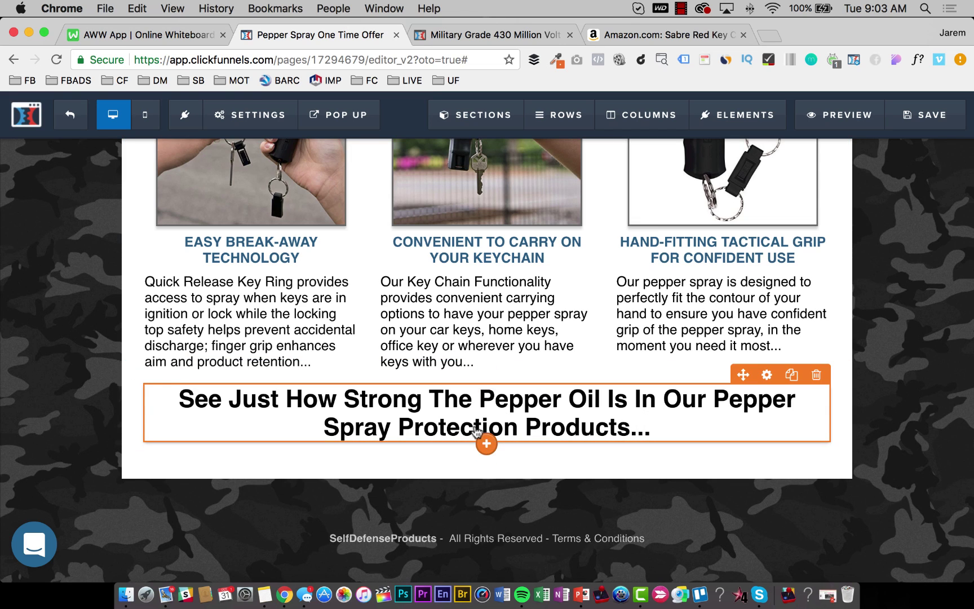
Add an image element below the headline and start uploading a new picture.
{"action": "left_click", "coordinate": [486, 444]}
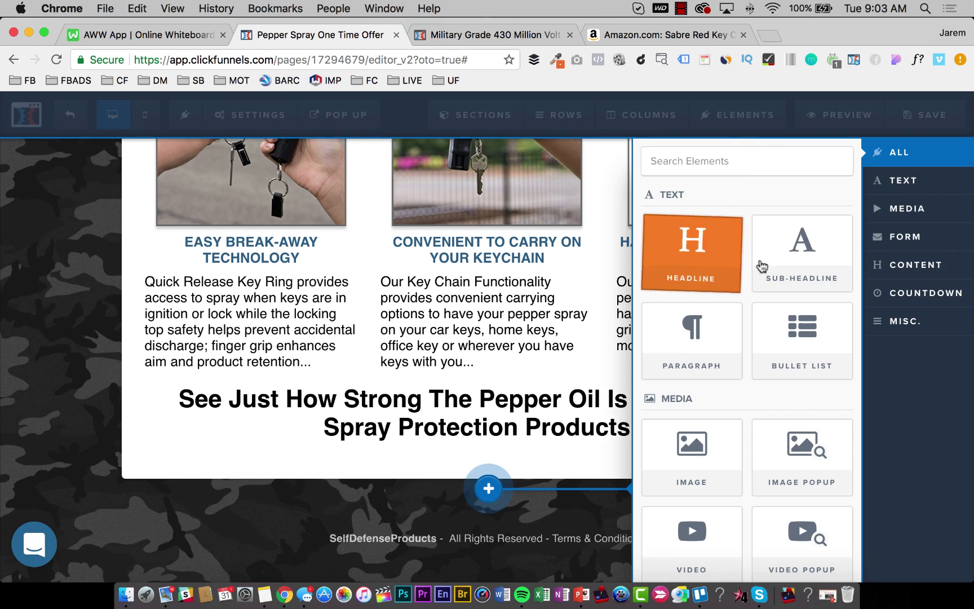
{"action": "left_click", "coordinate": [702, 458]}
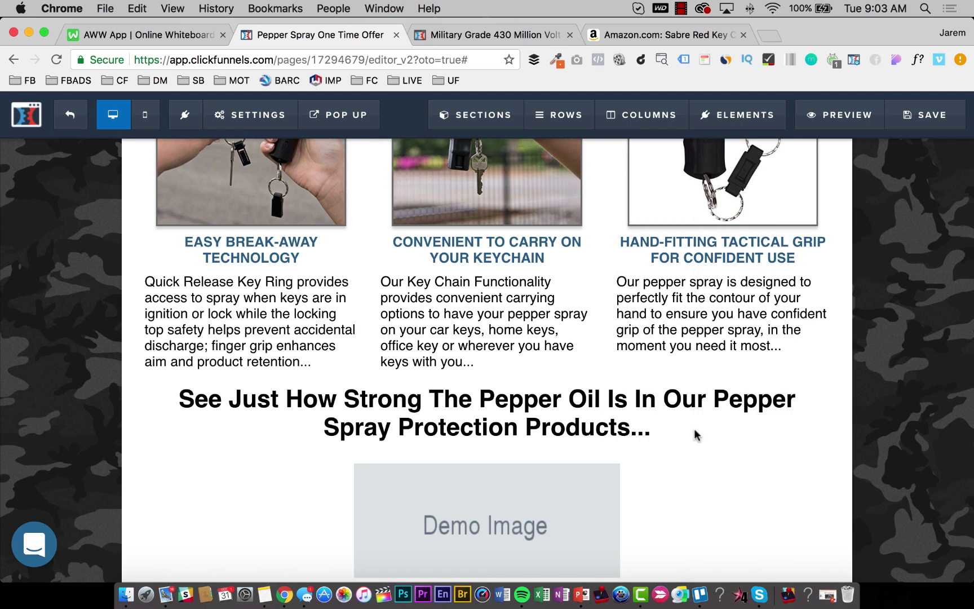
{"action": "left_click", "coordinate": [614, 489]}
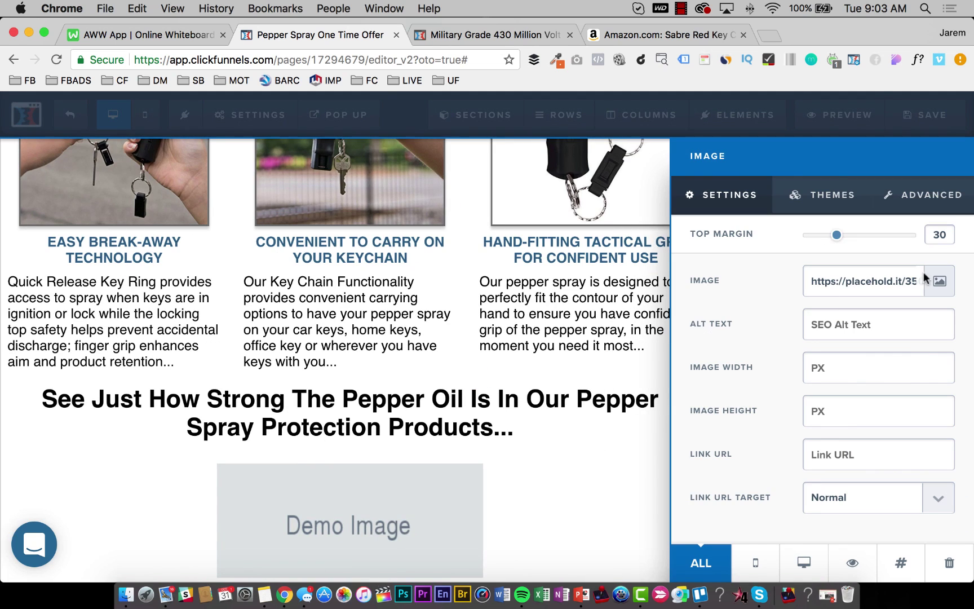
{"action": "left_click", "coordinate": [945, 282]}
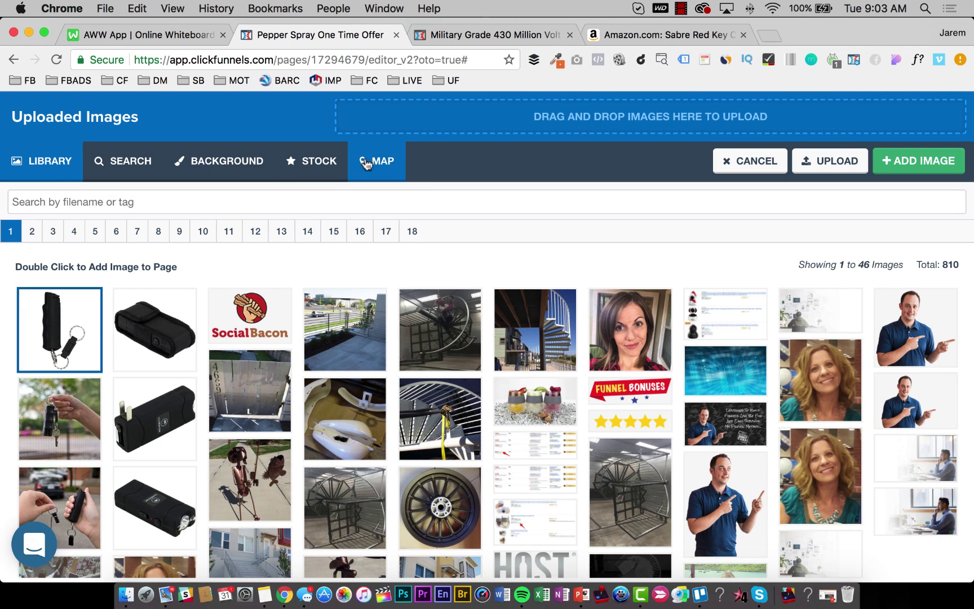
{"action": "left_click", "coordinate": [446, 122]}
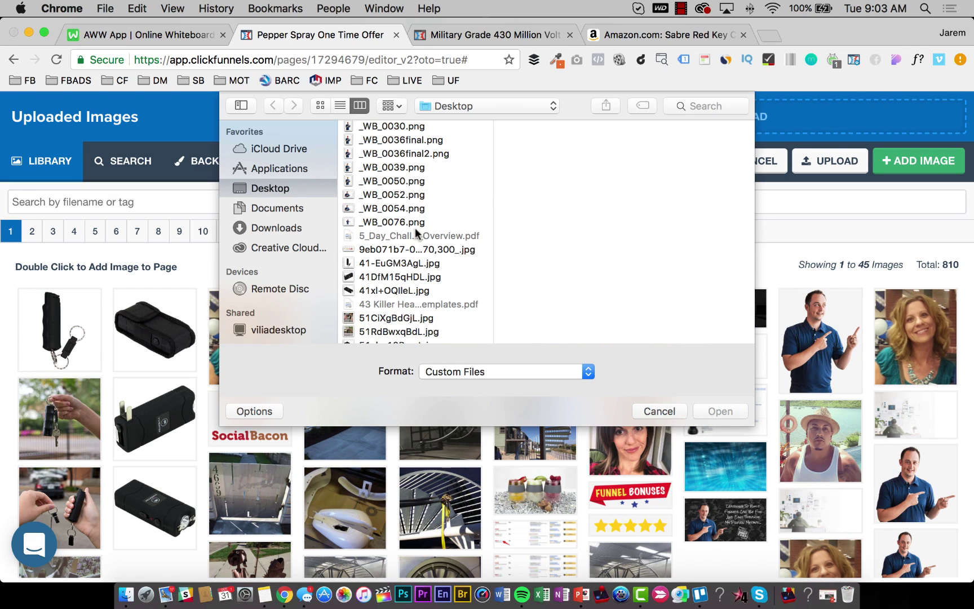
Find the capsaicinoid heat chart file on the Desktop and upload it.
{"action": "scroll", "coordinate": [416, 232], "scroll_direction": "down", "scroll_amount": 5}
{"action": "left_click", "coordinate": [382, 235]}
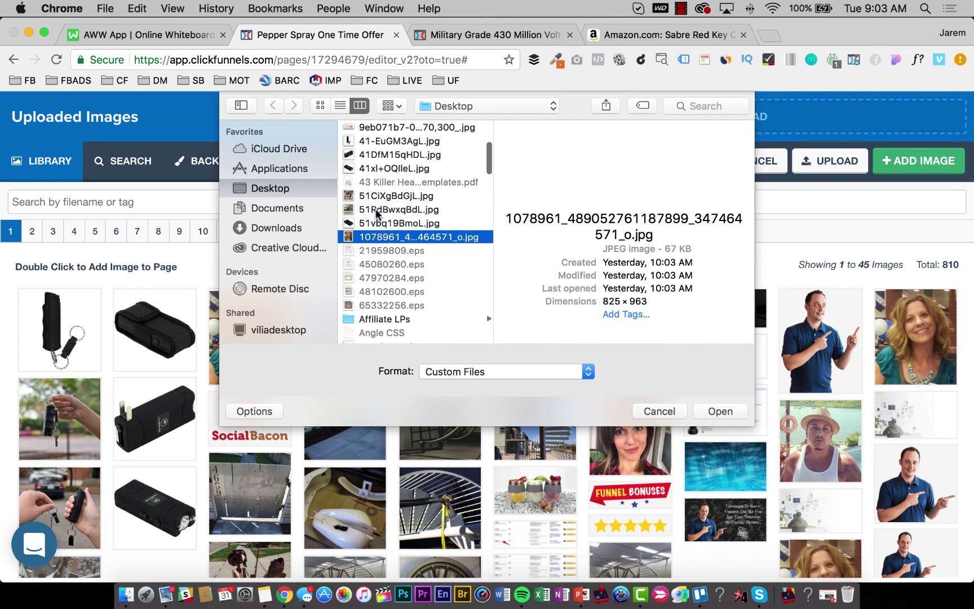
{"action": "left_click", "coordinate": [373, 196]}
{"action": "left_click", "coordinate": [372, 209]}
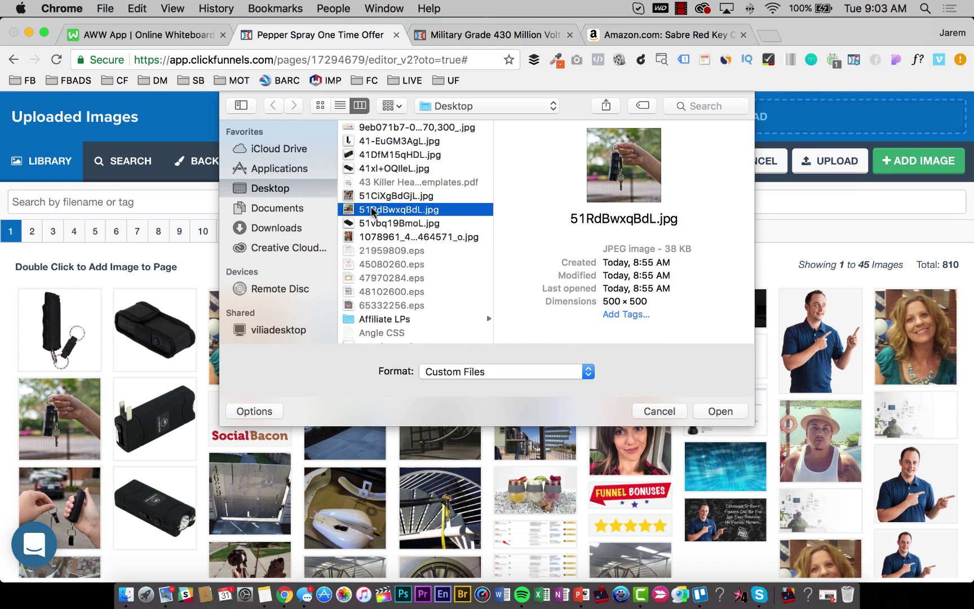
{"action": "key", "text": "F11"}
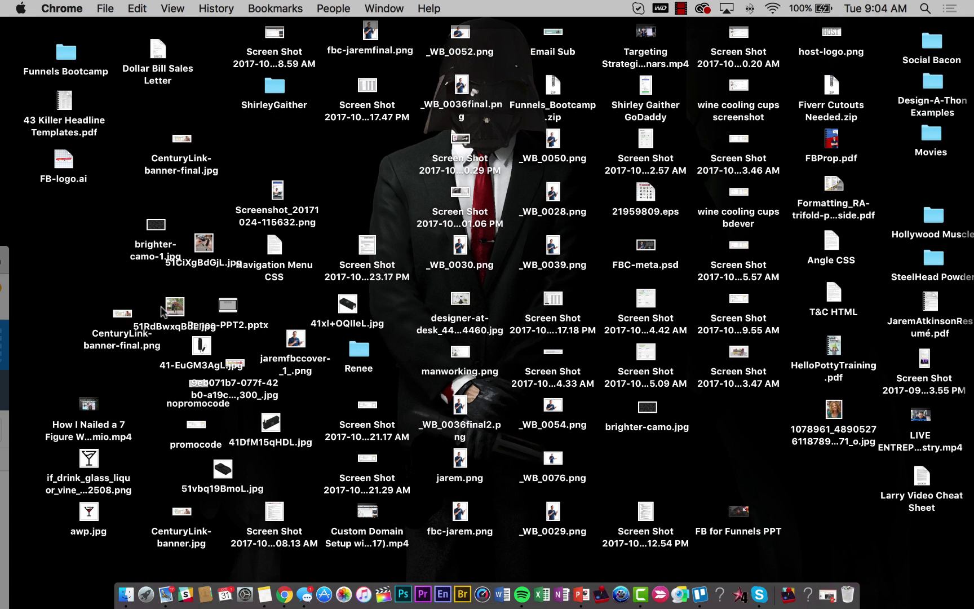
{"action": "left_click", "coordinate": [241, 362]}
{"action": "key", "text": "space"}
{"action": "key", "text": "space"}
{"action": "left_click", "coordinate": [248, 395]}
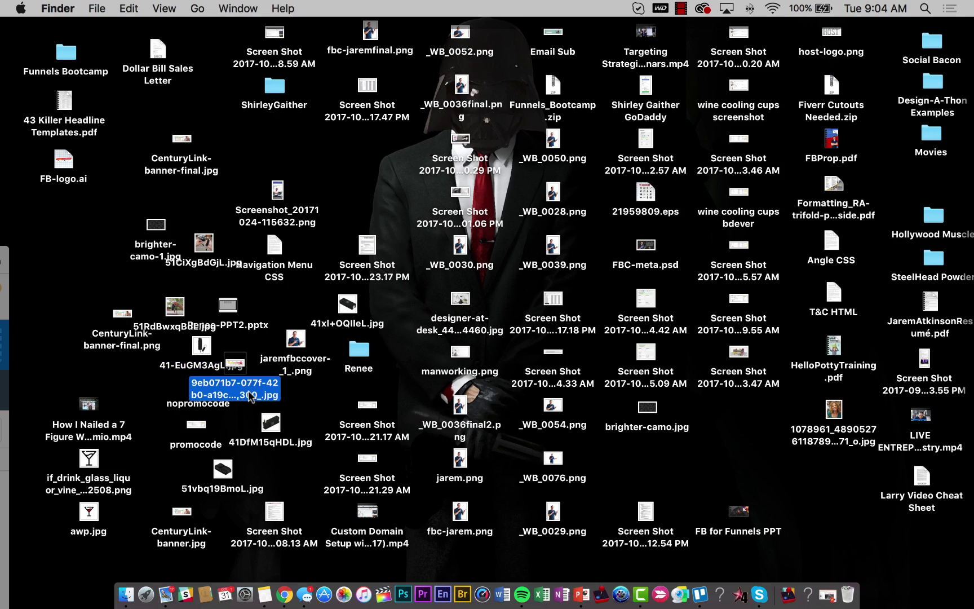
{"action": "key", "text": "space"}
{"action": "key", "text": "space"}
{"action": "key", "text": "F11"}
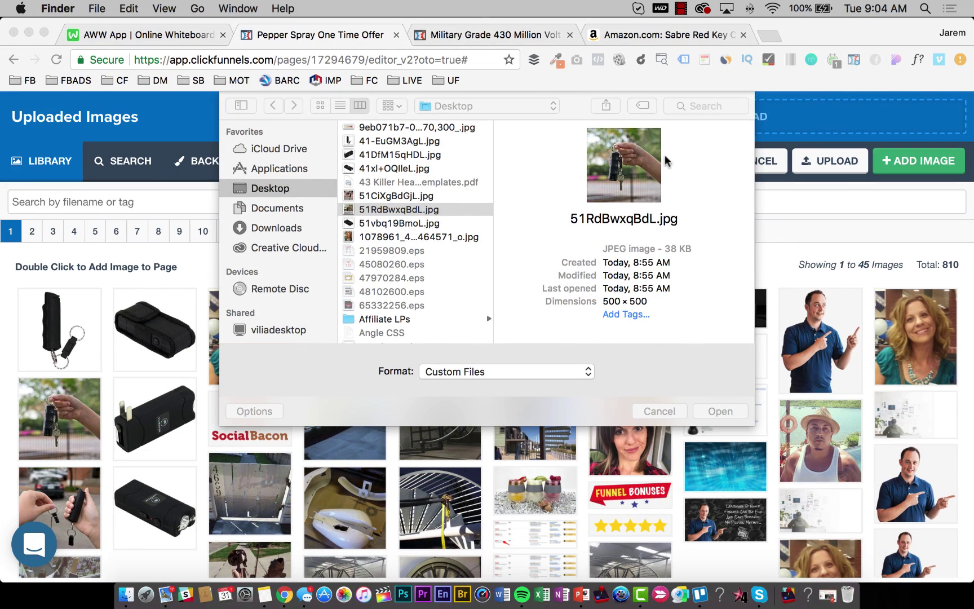
{"action": "scroll", "coordinate": [398, 234], "scroll_direction": "up", "scroll_amount": 1}
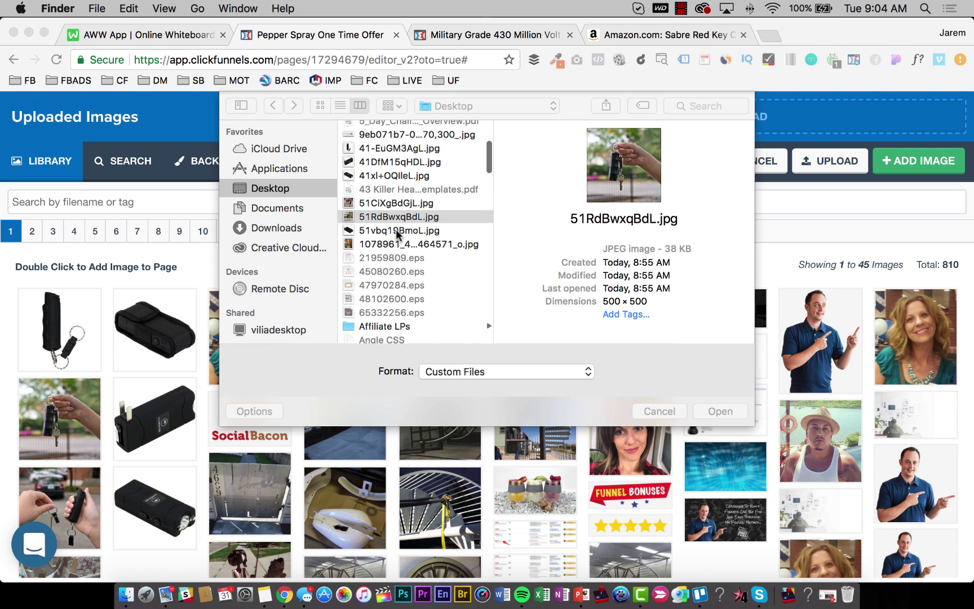
{"action": "left_click", "coordinate": [383, 142]}
{"action": "left_click", "coordinate": [383, 139]}
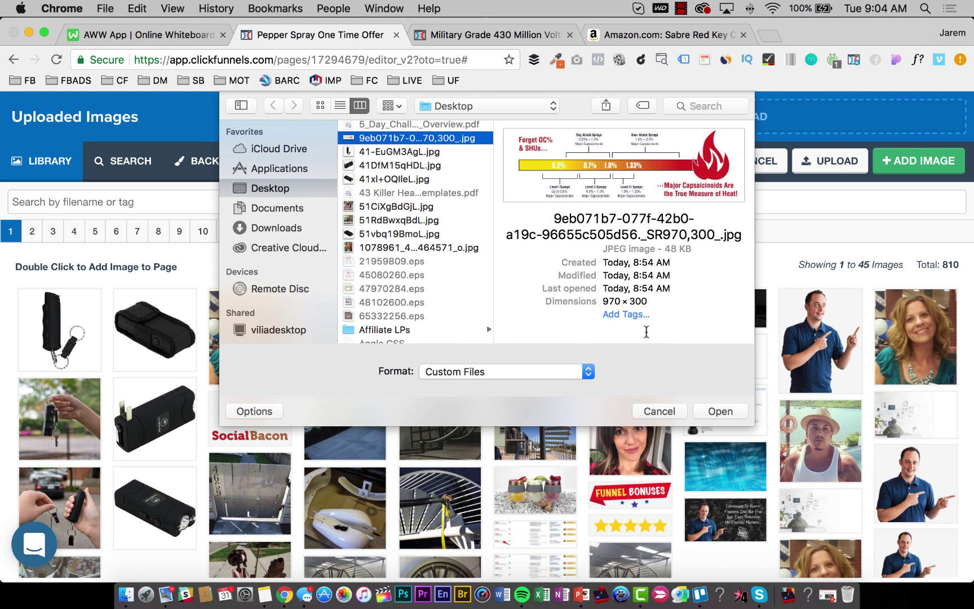
{"action": "left_click", "coordinate": [705, 410]}
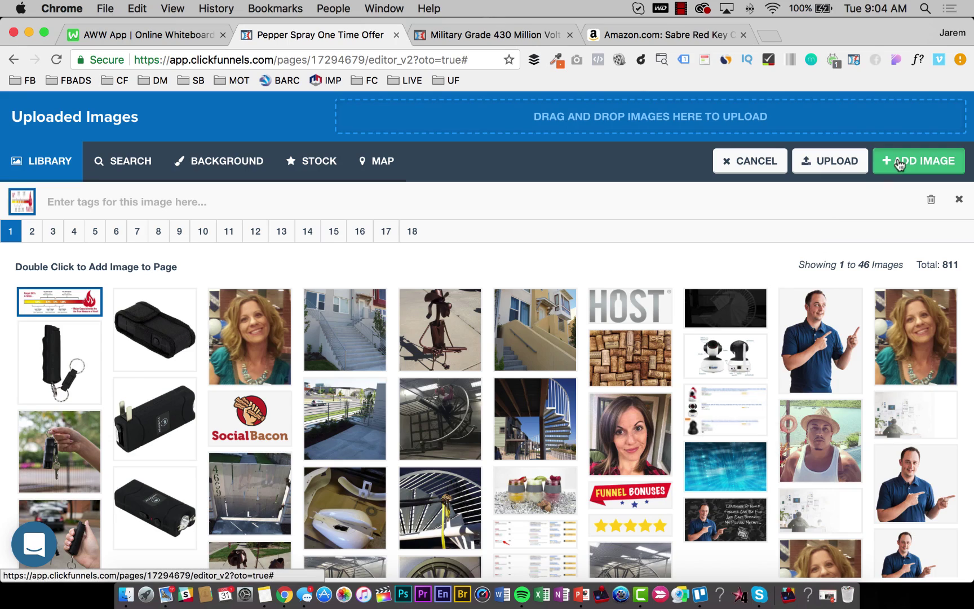
Place the uploaded heat chart in the image element and close its settings.
{"action": "left_click", "coordinate": [901, 164]}
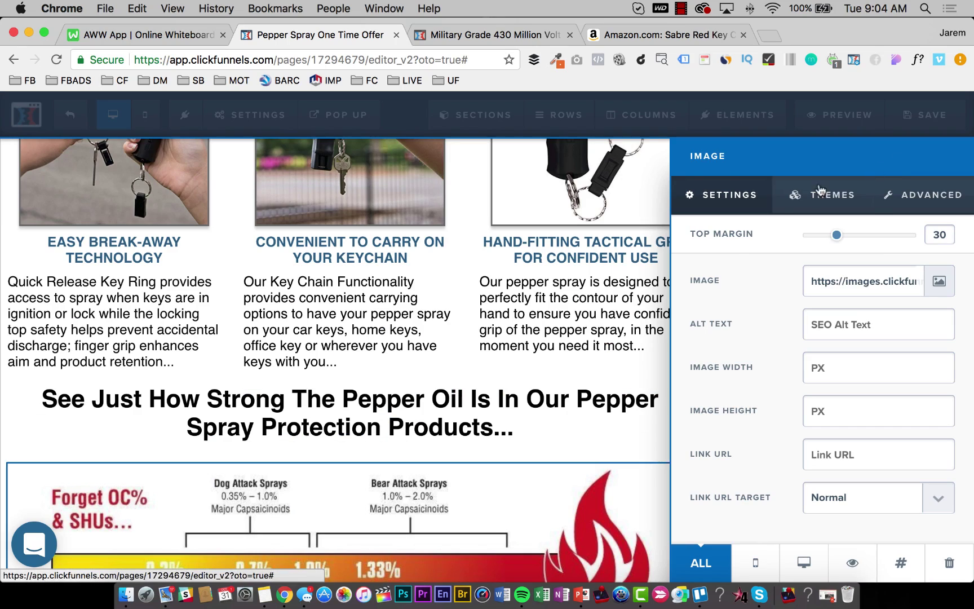
{"action": "left_click", "coordinate": [561, 472]}
{"action": "scroll", "coordinate": [583, 449], "scroll_direction": "down", "scroll_amount": 2}
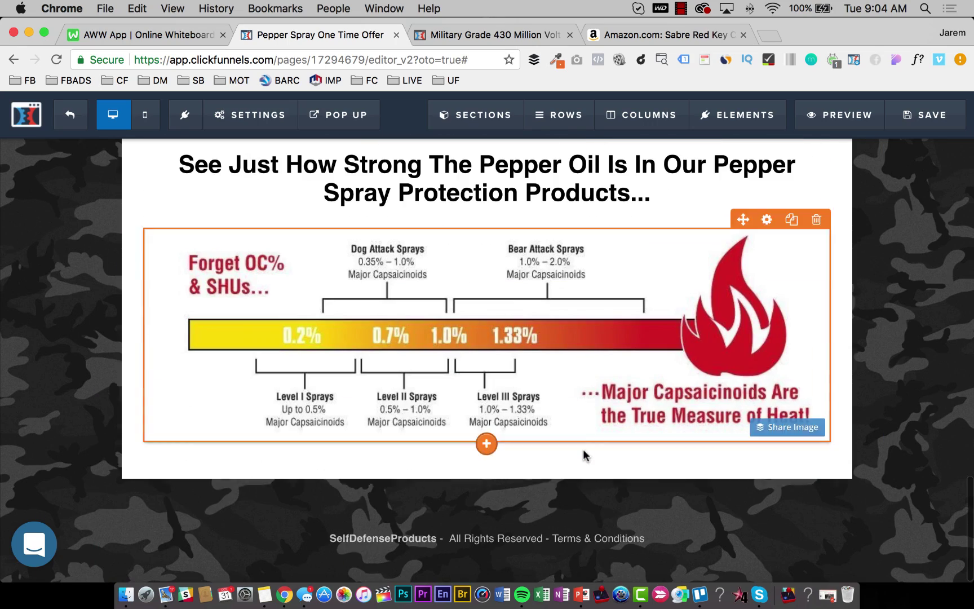
Save the pepper spray One Time Offer upsell page.
{"action": "scroll", "coordinate": [583, 451], "scroll_direction": "up", "scroll_amount": 5}
{"action": "scroll", "coordinate": [571, 446], "scroll_direction": "up", "scroll_amount": 10}
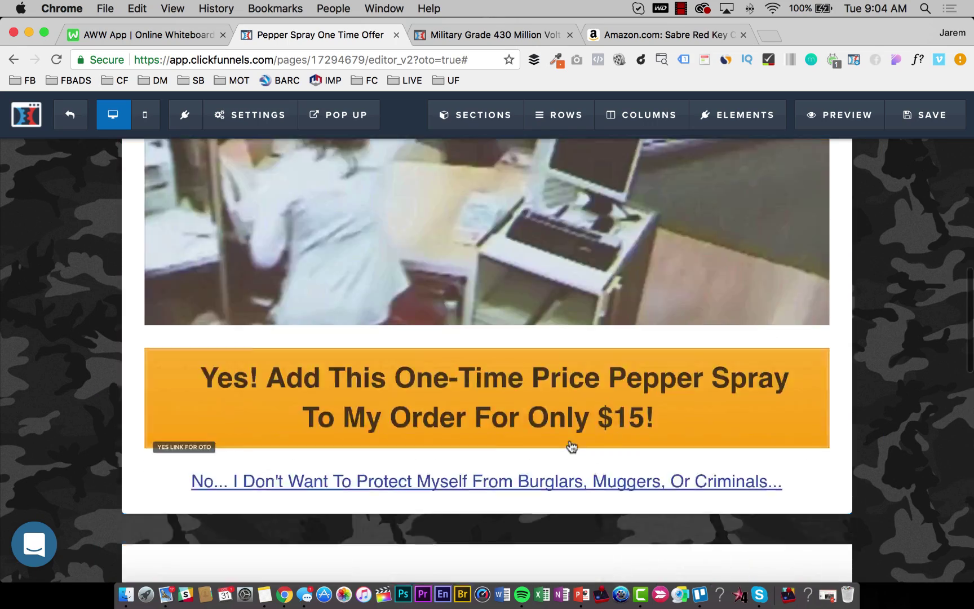
{"action": "scroll", "coordinate": [572, 445], "scroll_direction": "down", "scroll_amount": 8}
{"action": "scroll", "coordinate": [573, 440], "scroll_direction": "down", "scroll_amount": 7}
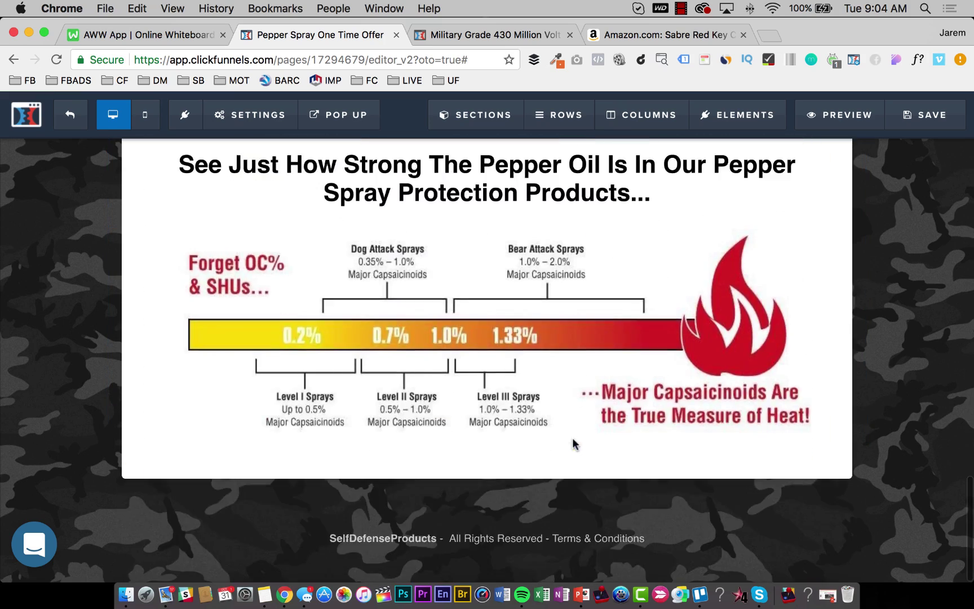
{"action": "scroll", "coordinate": [573, 440], "scroll_direction": "up", "scroll_amount": 11}
{"action": "left_click", "coordinate": [908, 115]}
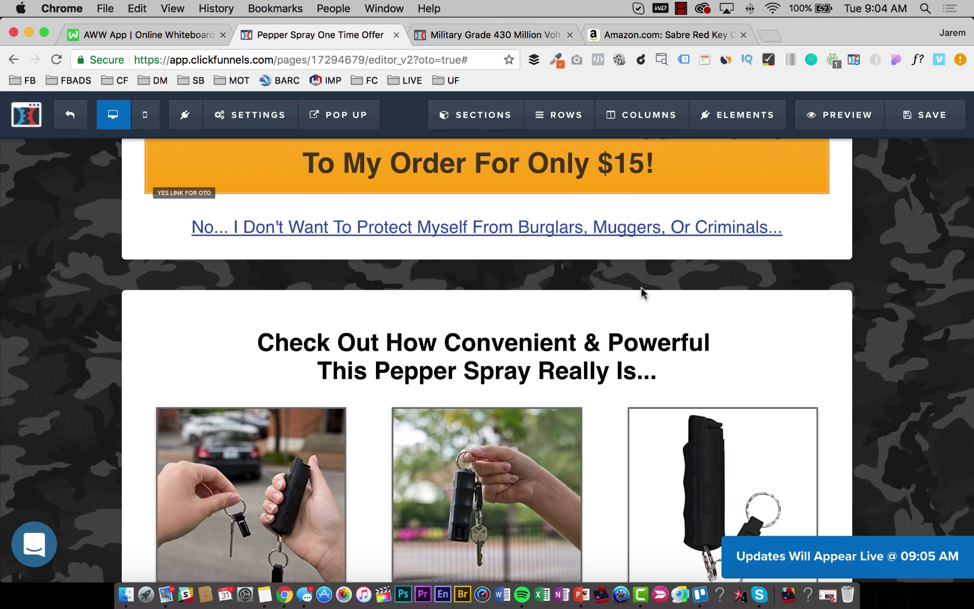
{"action": "scroll", "coordinate": [657, 330], "scroll_direction": "down", "scroll_amount": 5}
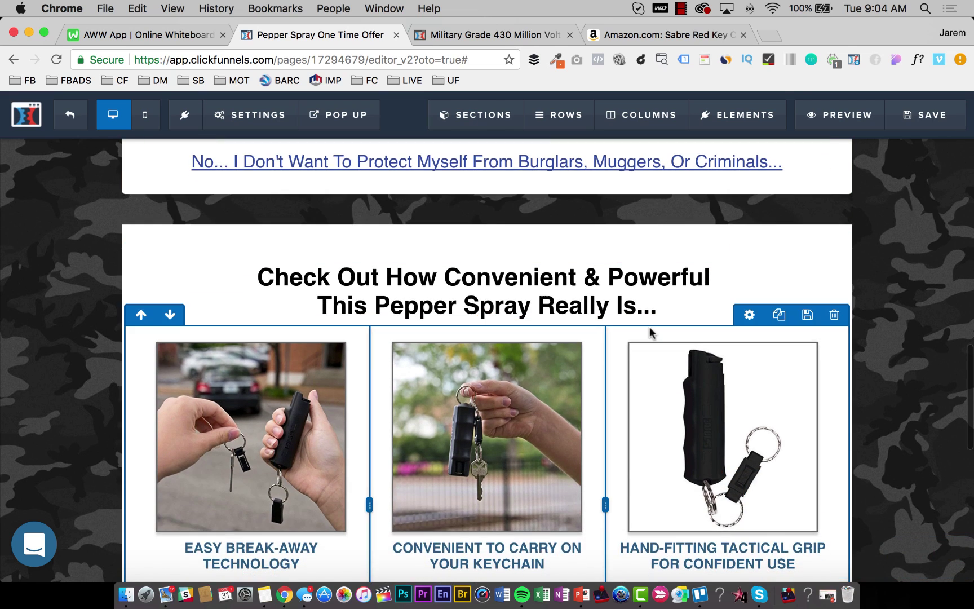
{"action": "scroll", "coordinate": [657, 332], "scroll_direction": "down", "scroll_amount": 10}
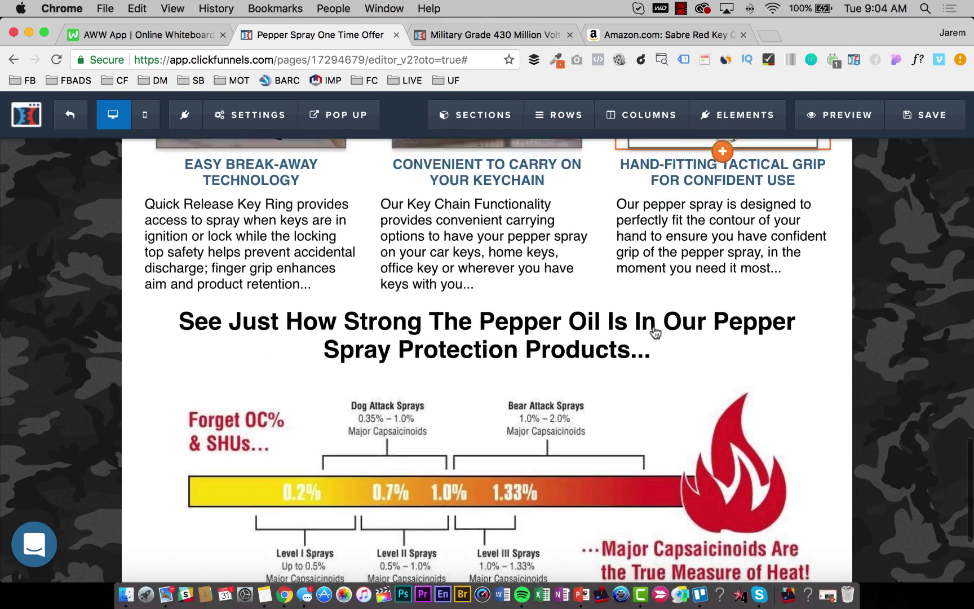
{"action": "scroll", "coordinate": [658, 326], "scroll_direction": "up", "scroll_amount": 3}
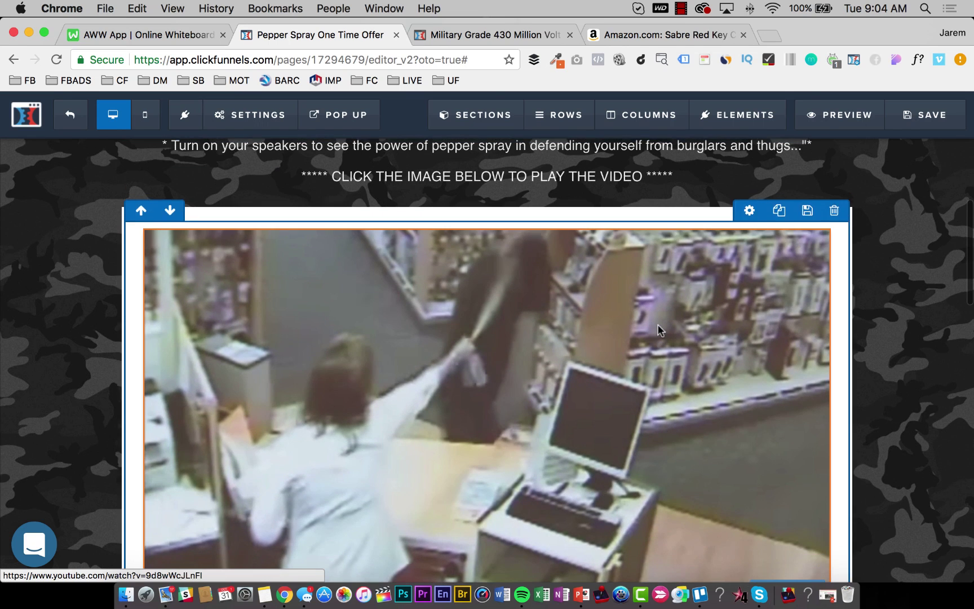
{"action": "scroll", "coordinate": [510, 344], "scroll_direction": "up", "scroll_amount": 3}
{"action": "scroll", "coordinate": [510, 344], "scroll_direction": "up", "scroll_amount": 2}
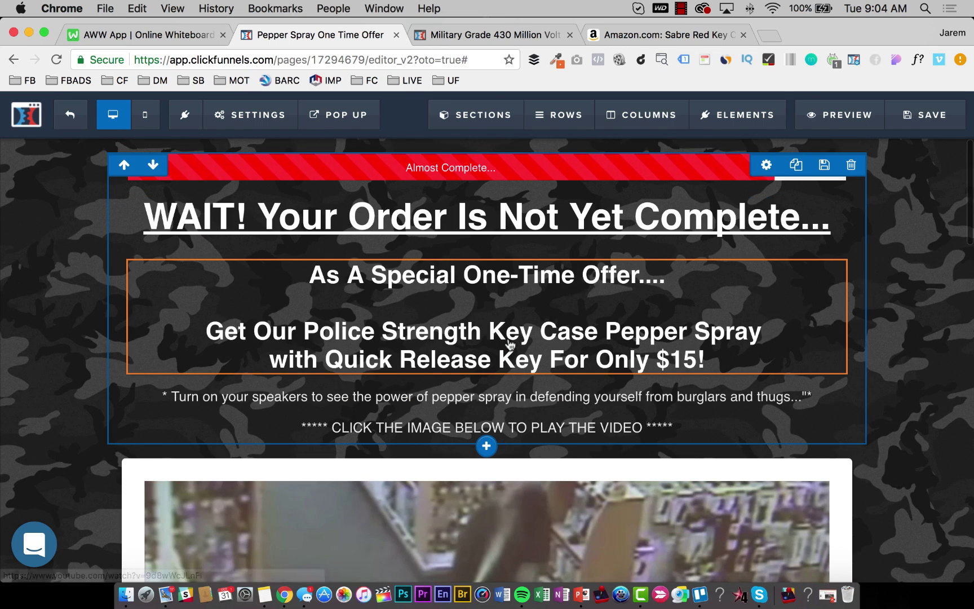
{"action": "left_click", "coordinate": [922, 116]}
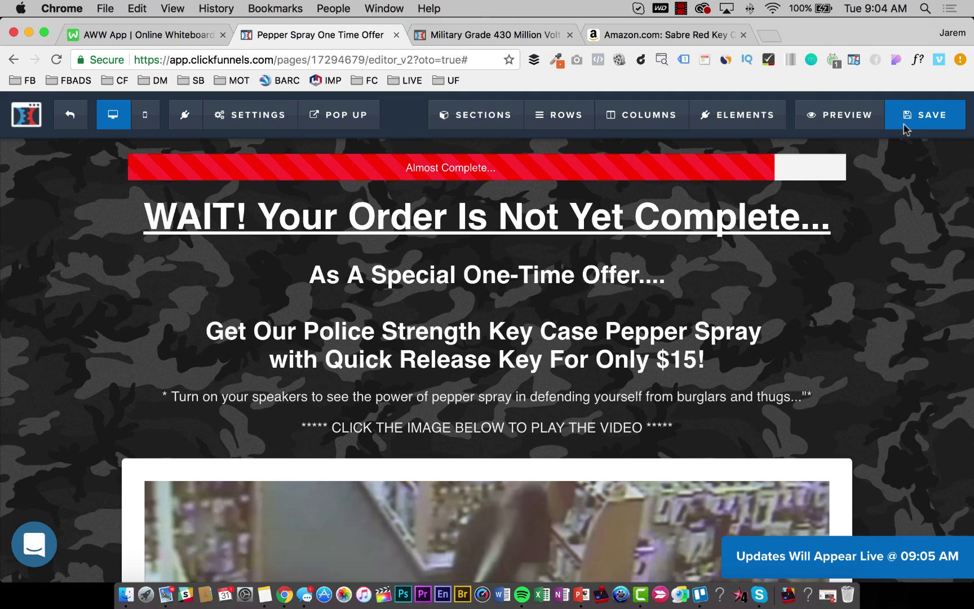
{"action": "scroll", "coordinate": [539, 437], "scroll_direction": "down", "scroll_amount": 10}
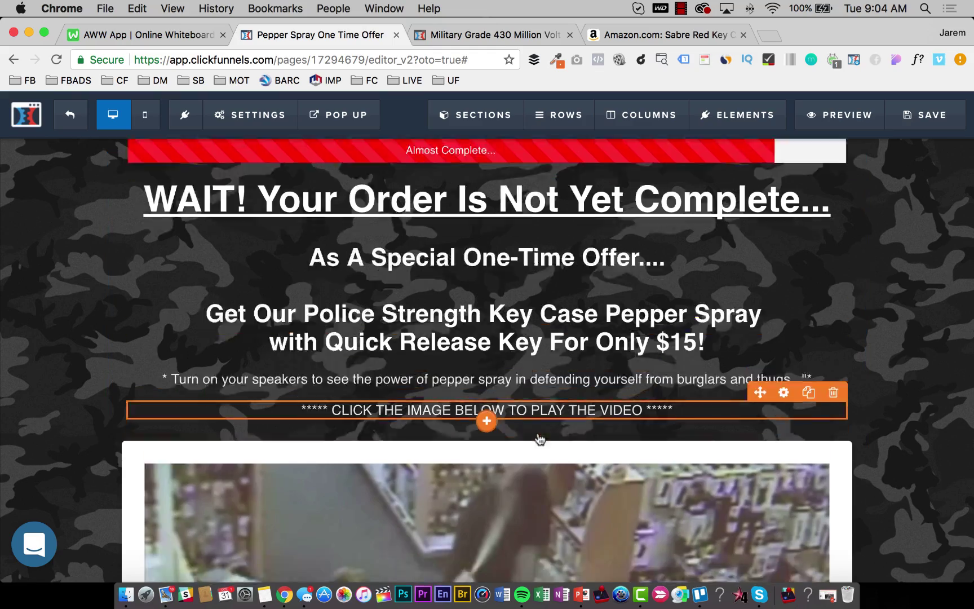
{"action": "scroll", "coordinate": [543, 436], "scroll_direction": "down", "scroll_amount": 15}
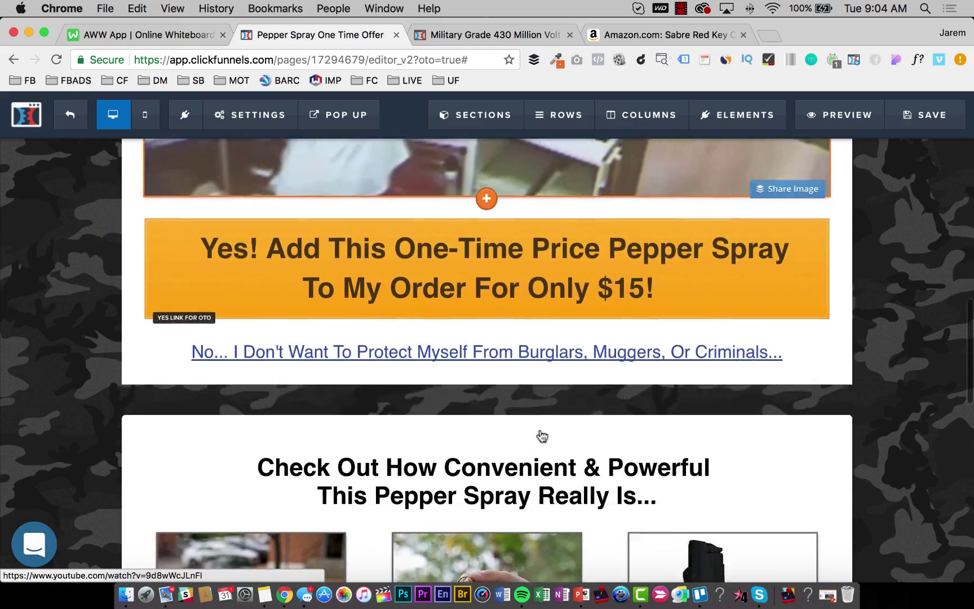
{"action": "scroll", "coordinate": [540, 435], "scroll_direction": "up", "scroll_amount": 20}
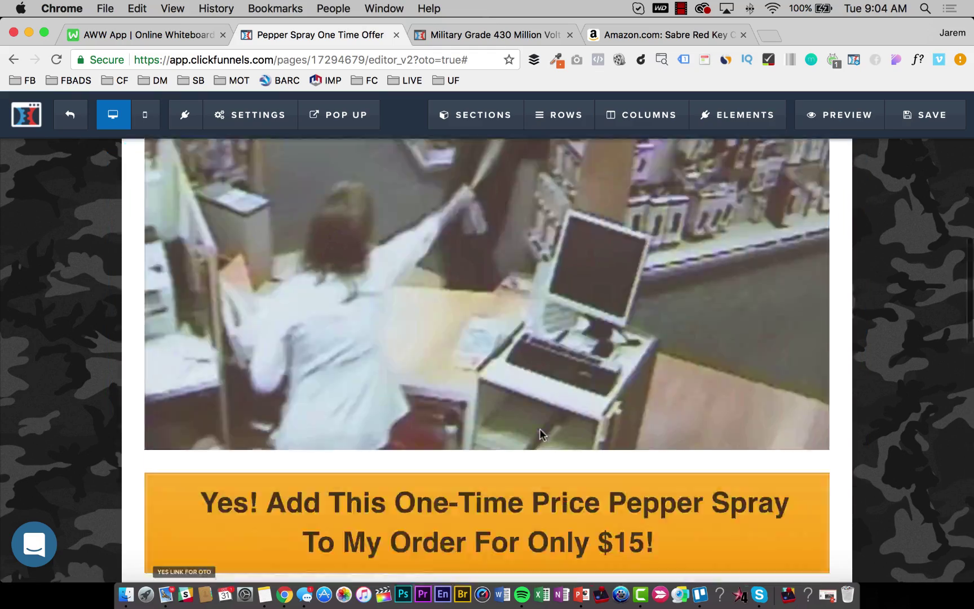
{"action": "left_click", "coordinate": [931, 115]}
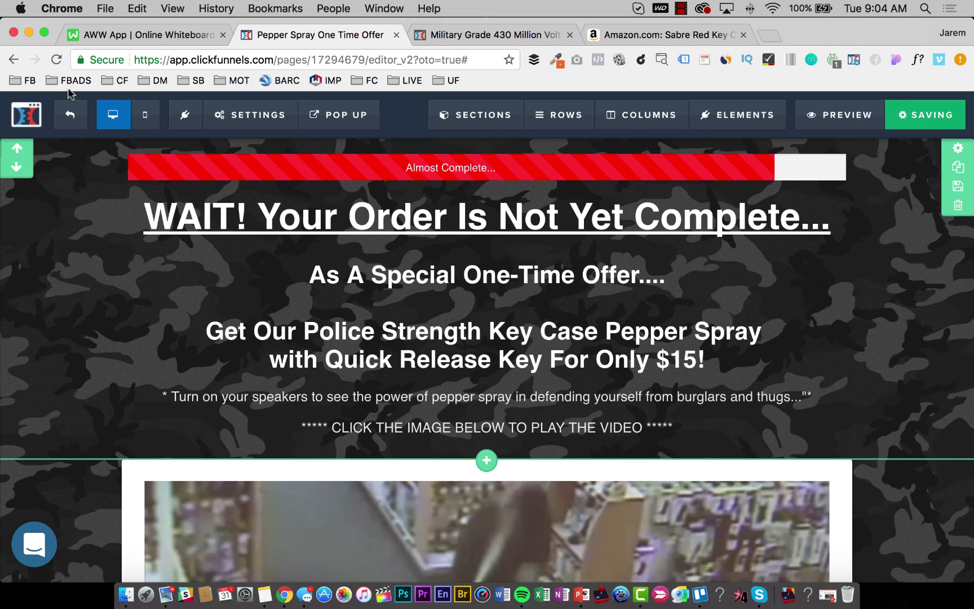
Return to the funnel overview and reopen the Upsell step's page in the editor.
{"action": "left_click", "coordinate": [70, 115]}
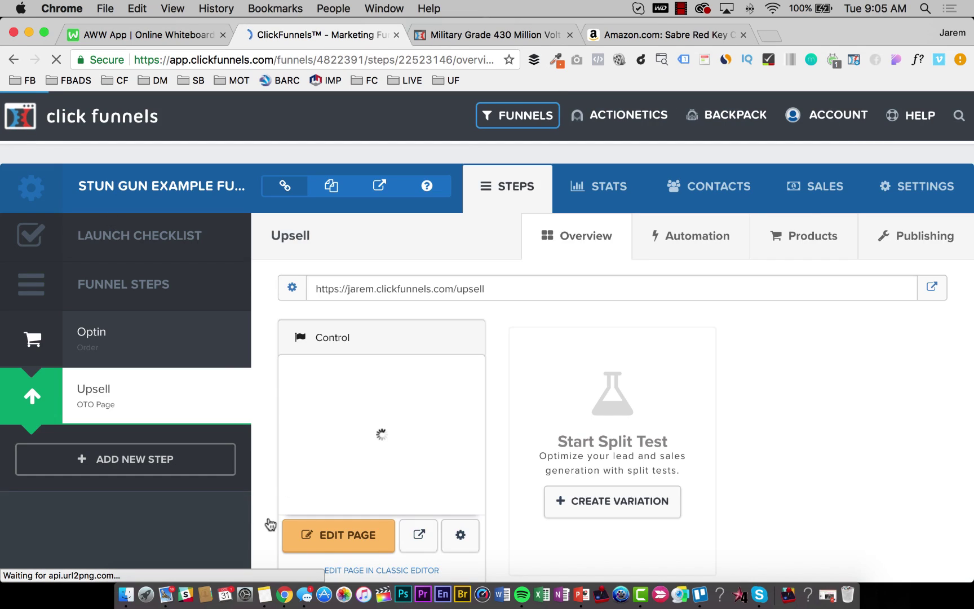
{"action": "scroll", "coordinate": [287, 476], "scroll_direction": "down", "scroll_amount": 2}
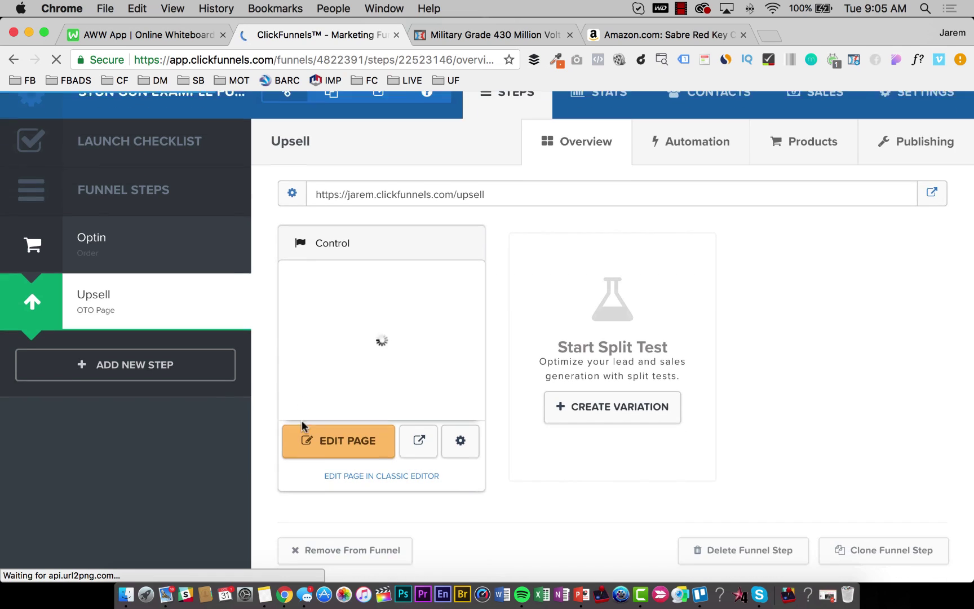
{"action": "left_click", "coordinate": [337, 441]}
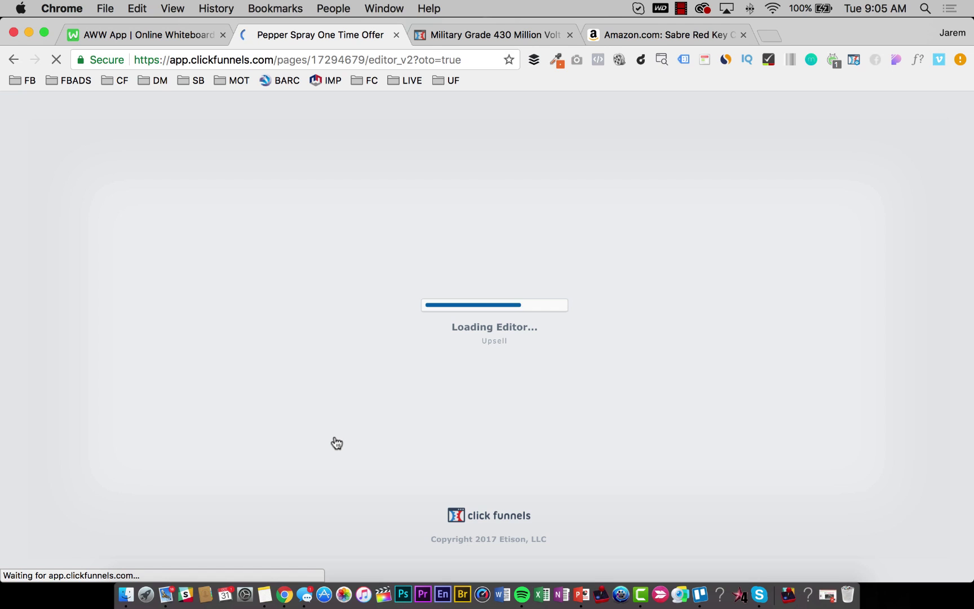
{"action": "scroll", "coordinate": [571, 391], "scroll_direction": "down", "scroll_amount": 4}
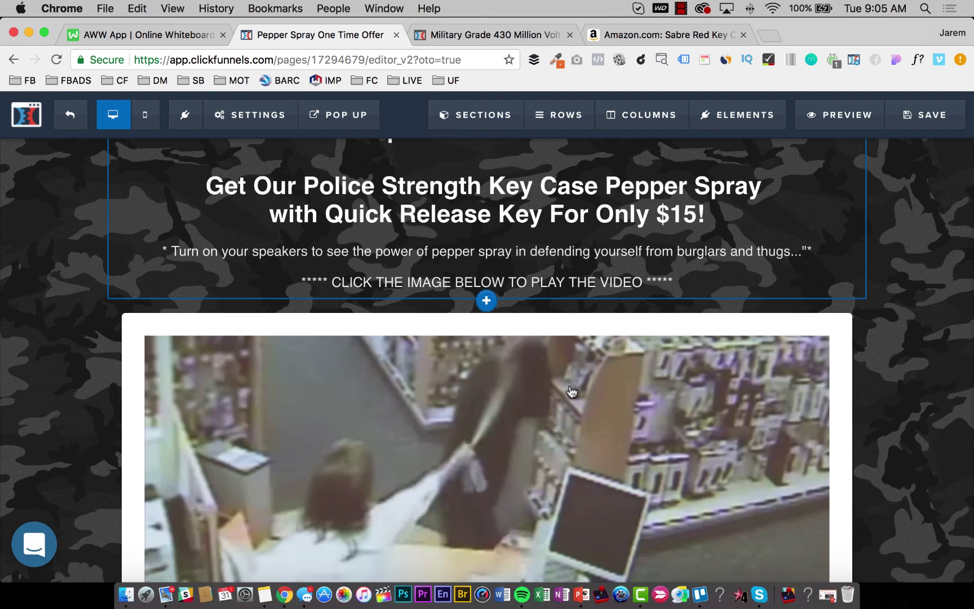
Duplicate the orange $15 Yes order button below the pepper-strength chart.
{"action": "scroll", "coordinate": [571, 391], "scroll_direction": "down", "scroll_amount": 5}
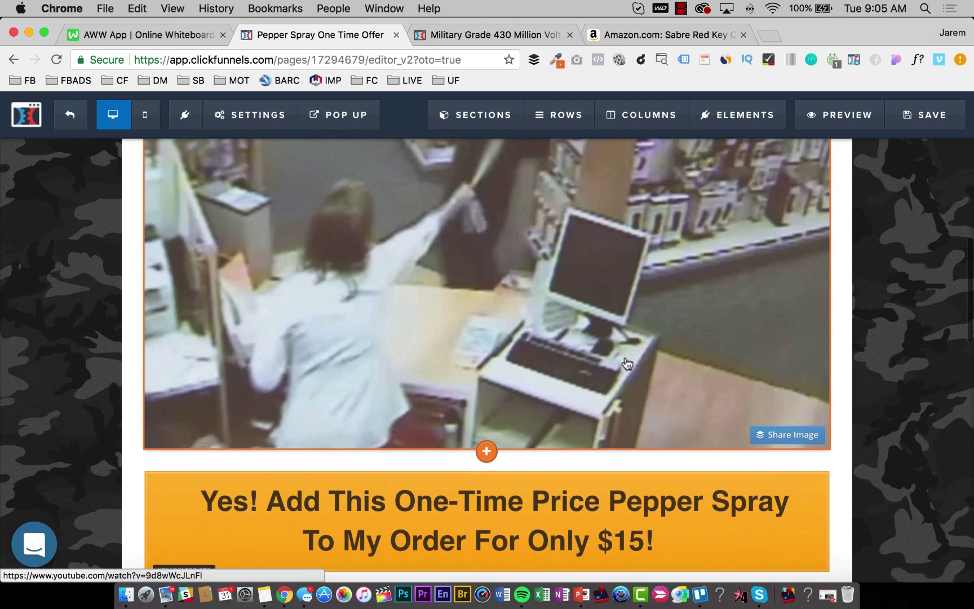
{"action": "scroll", "coordinate": [627, 363], "scroll_direction": "down", "scroll_amount": 6}
{"action": "scroll", "coordinate": [553, 300], "scroll_direction": "down", "scroll_amount": 1}
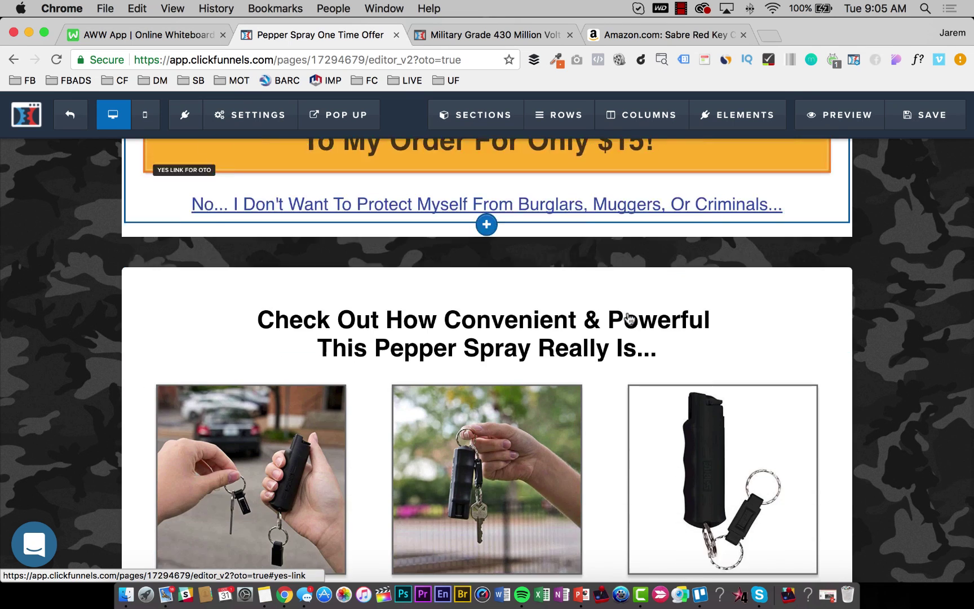
{"action": "scroll", "coordinate": [627, 320], "scroll_direction": "up", "scroll_amount": 3}
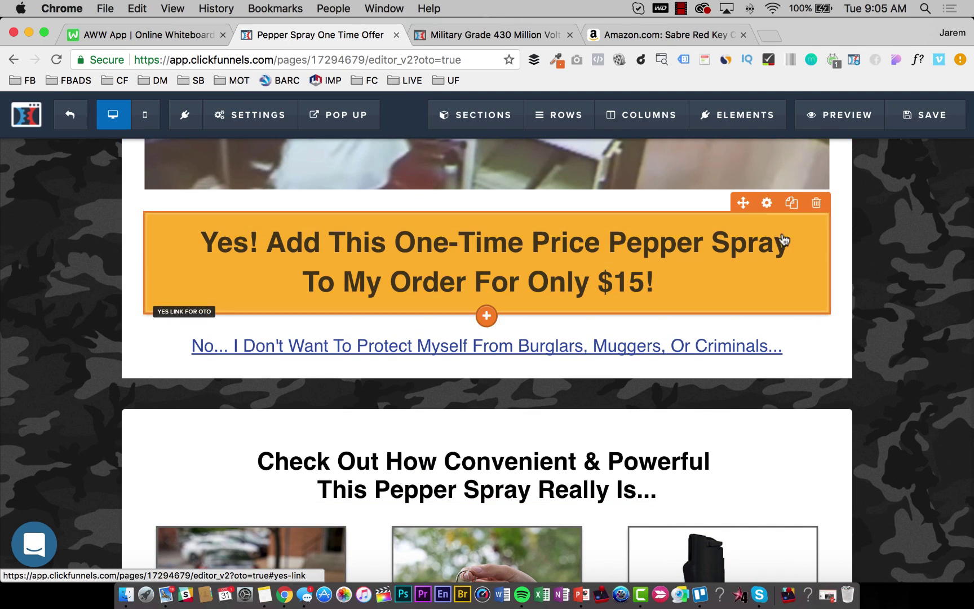
{"action": "left_click", "coordinate": [792, 202]}
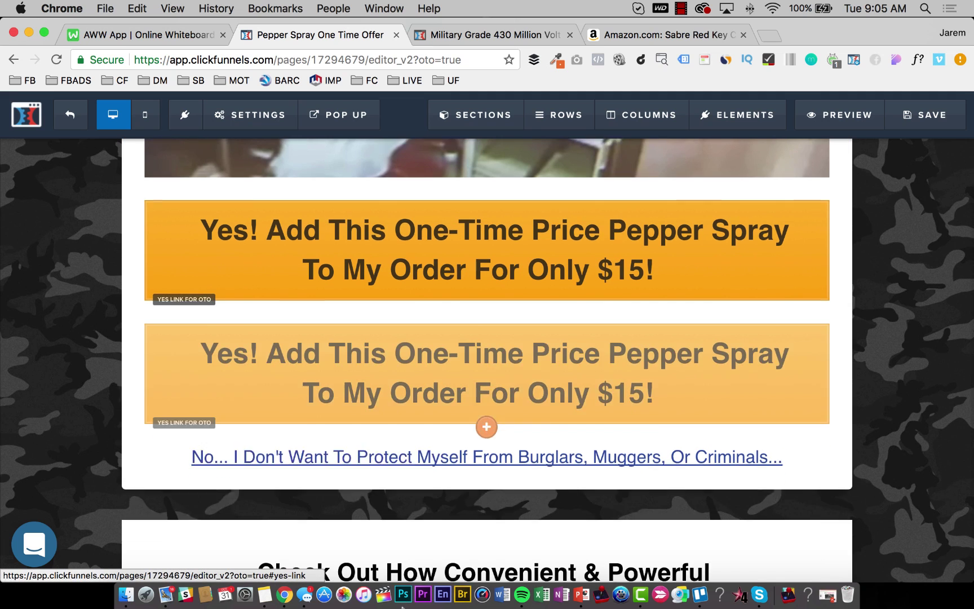
{"action": "scroll", "coordinate": [417, 575], "scroll_direction": "down", "scroll_amount": 5}
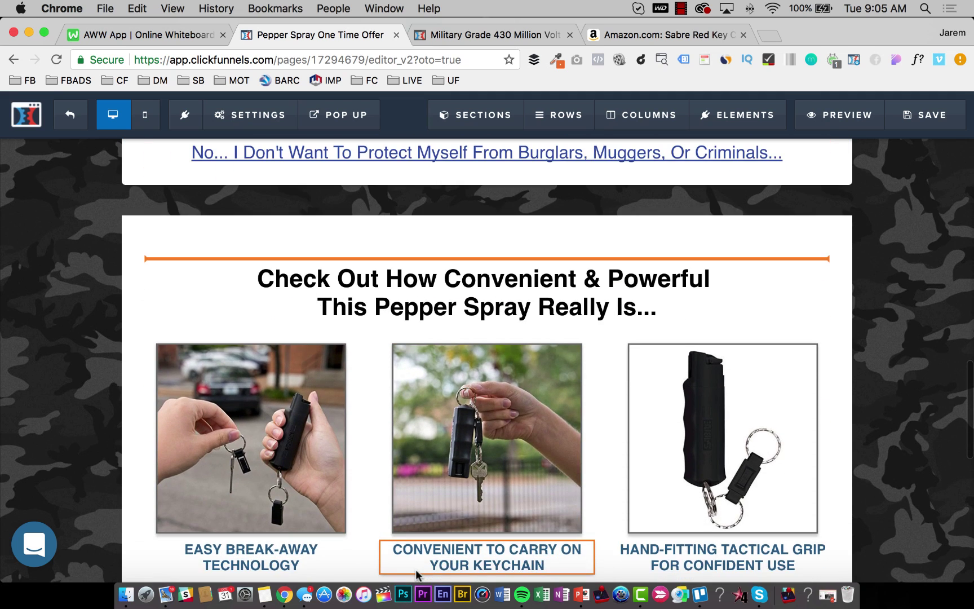
{"action": "scroll", "coordinate": [418, 575], "scroll_direction": "down", "scroll_amount": 5}
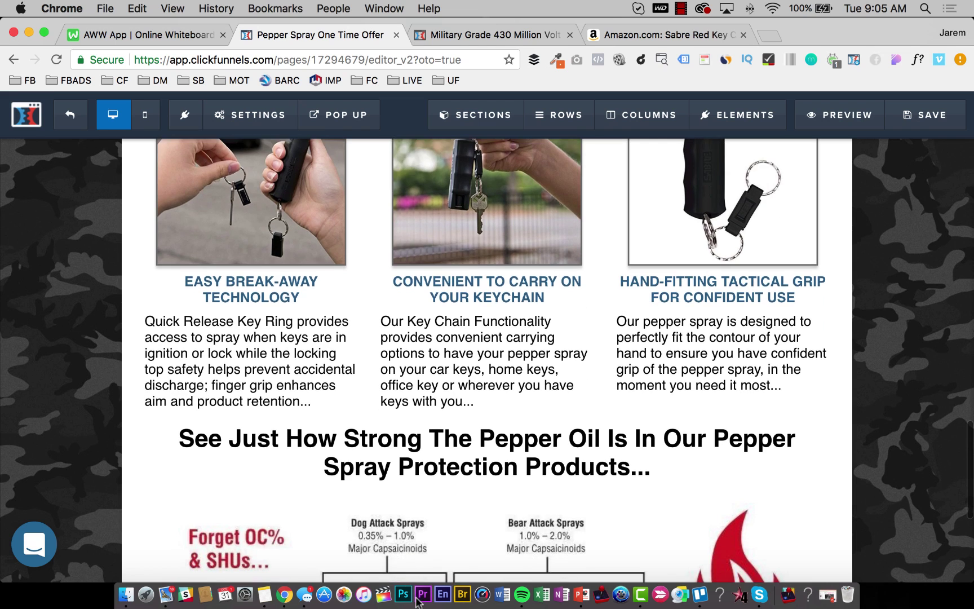
{"action": "scroll", "coordinate": [417, 575], "scroll_direction": "down", "scroll_amount": 3}
{"action": "scroll", "coordinate": [430, 461], "scroll_direction": "down", "scroll_amount": 2}
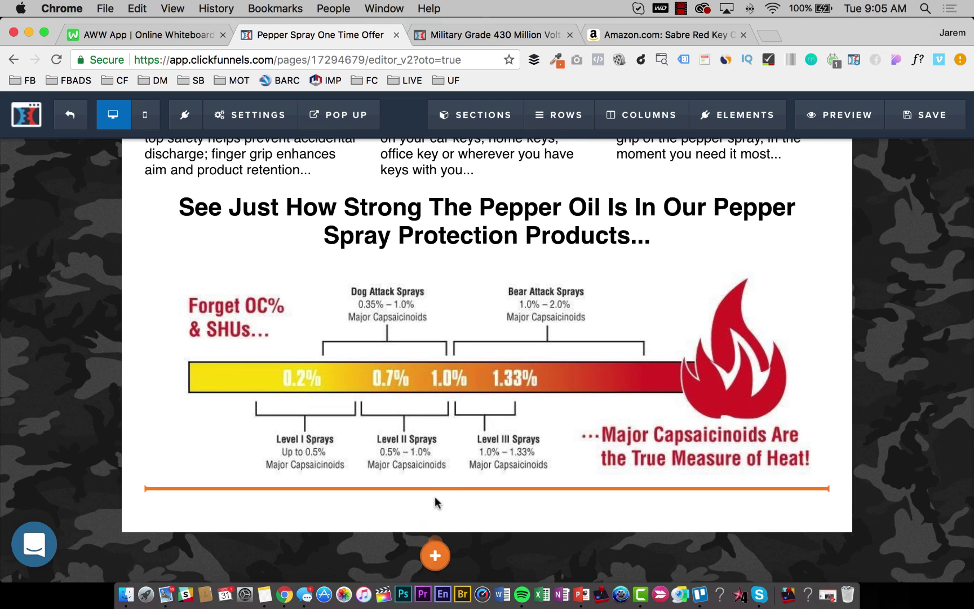
{"action": "scroll", "coordinate": [436, 502], "scroll_direction": "down", "scroll_amount": 3}
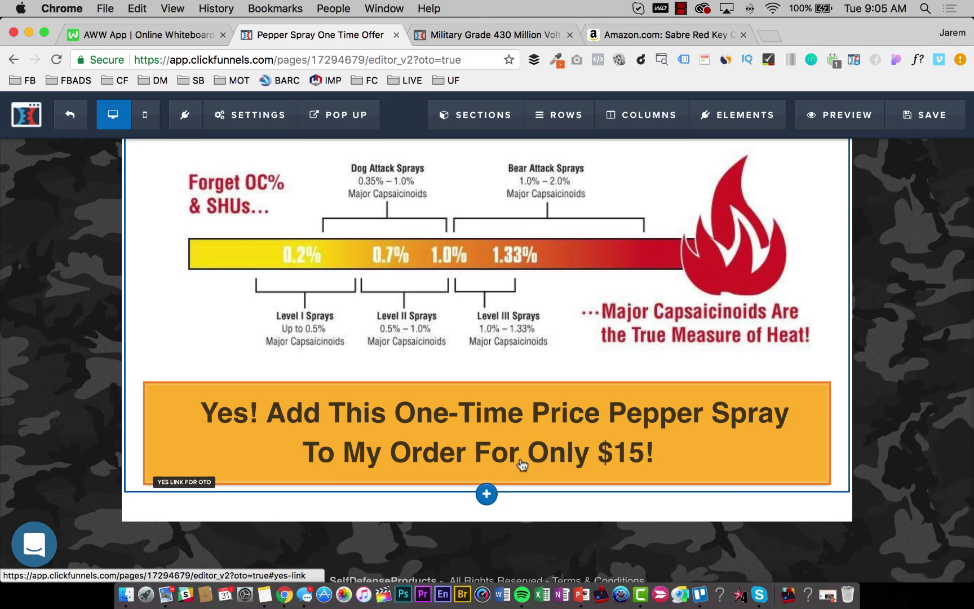
Save the One Time Offer page with the added Yes button.
{"action": "left_click", "coordinate": [931, 114]}
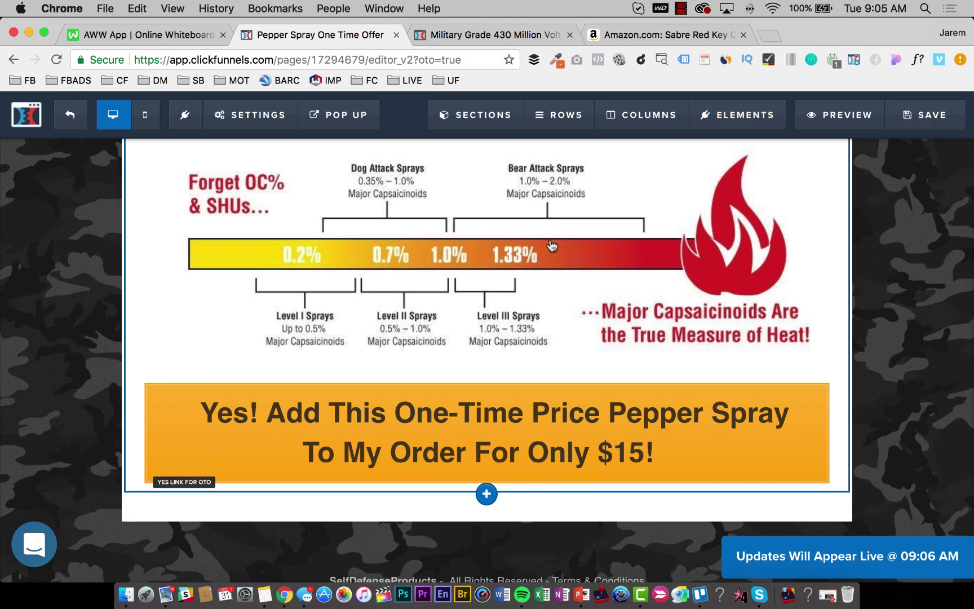
{"action": "scroll", "coordinate": [433, 340], "scroll_direction": "up", "scroll_amount": 5}
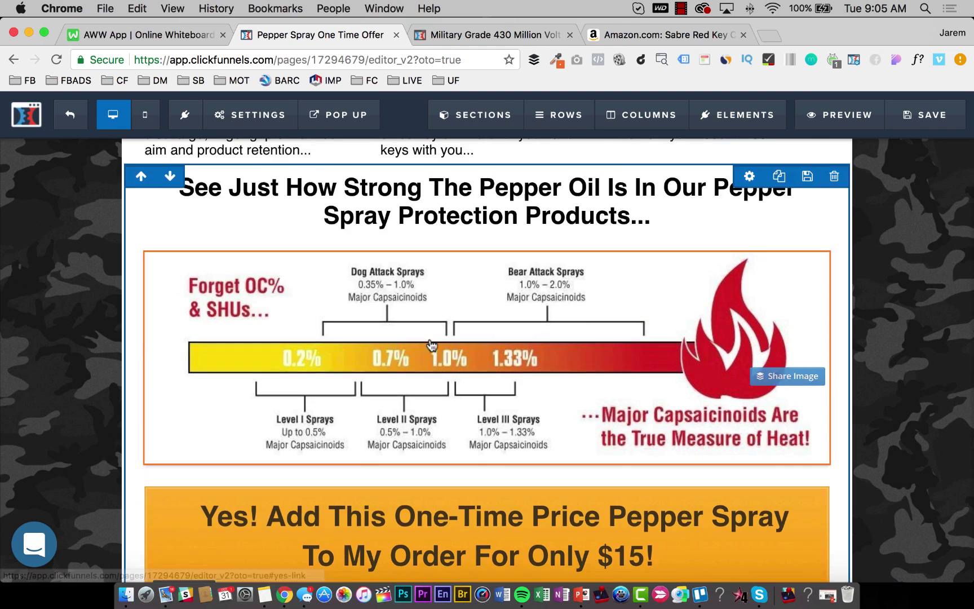
{"action": "scroll", "coordinate": [432, 338], "scroll_direction": "up", "scroll_amount": 8}
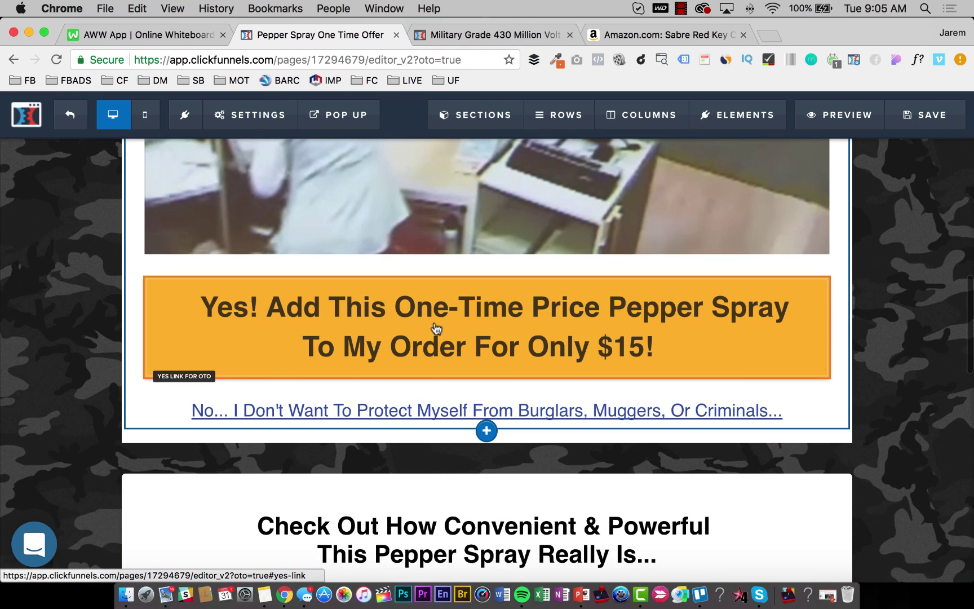
{"action": "mouse_move", "coordinate": [458, 364]}
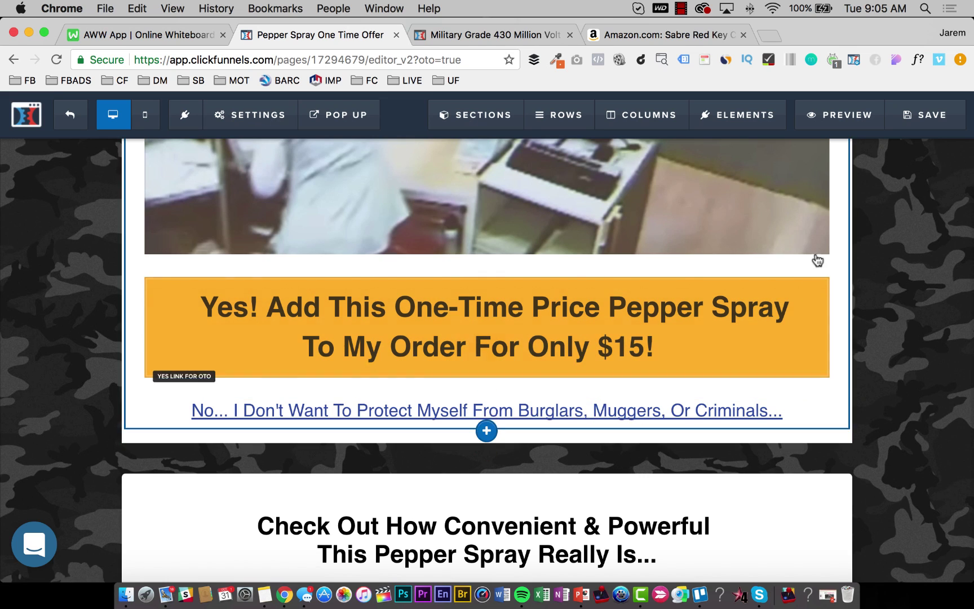
{"action": "left_click", "coordinate": [932, 116]}
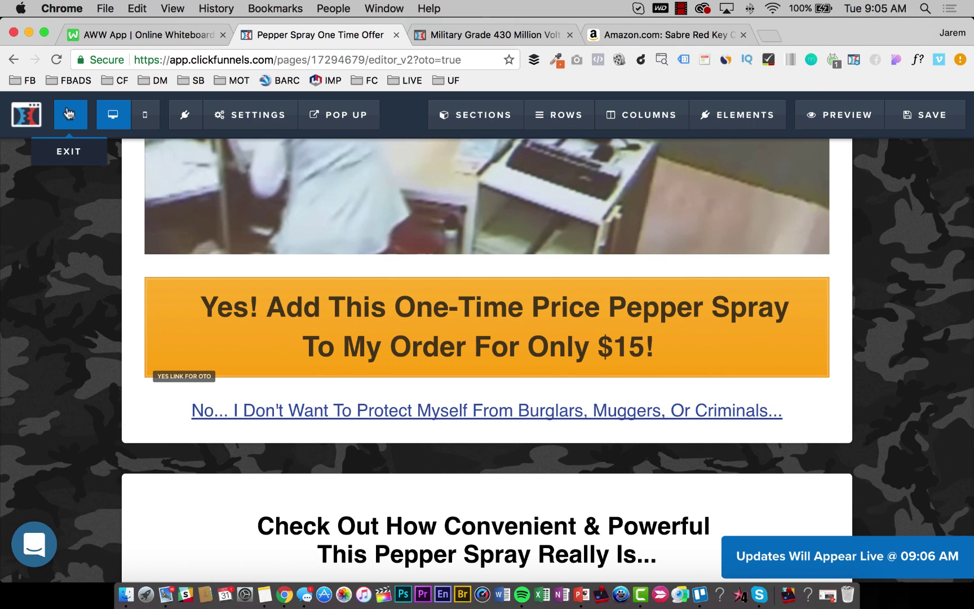
Exit the ClickFunnels editor and switch to the AWW App whiteboard with the funnel sketch.
{"action": "left_click", "coordinate": [69, 114]}
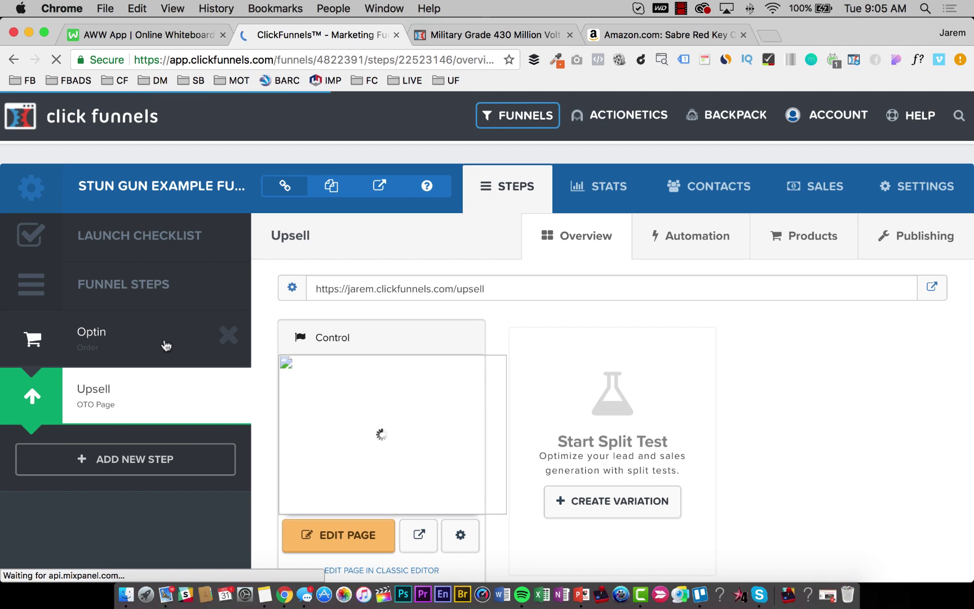
{"action": "left_click", "coordinate": [141, 34]}
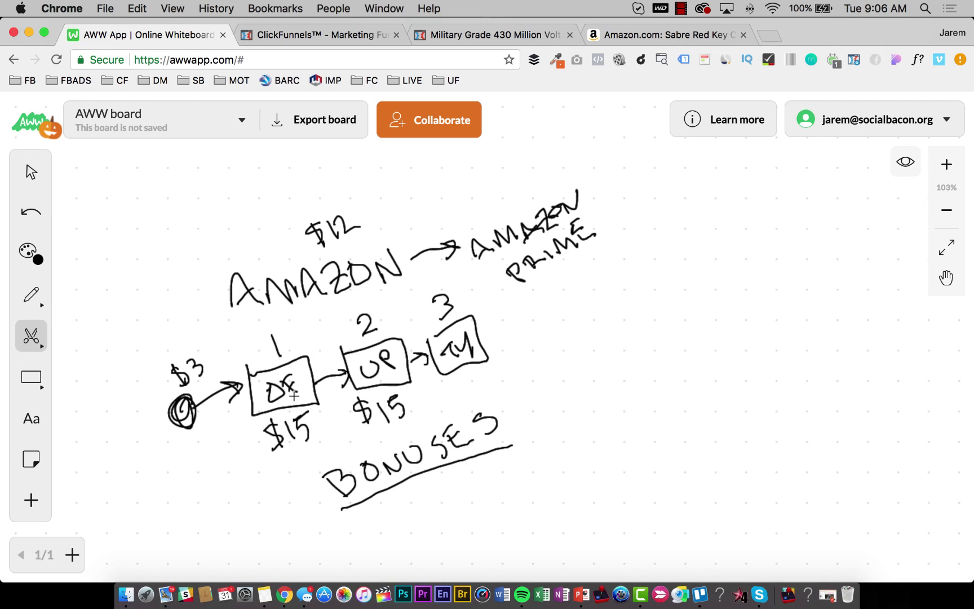
{"action": "scroll", "coordinate": [237, 443], "scroll_direction": "down", "scroll_amount": 2}
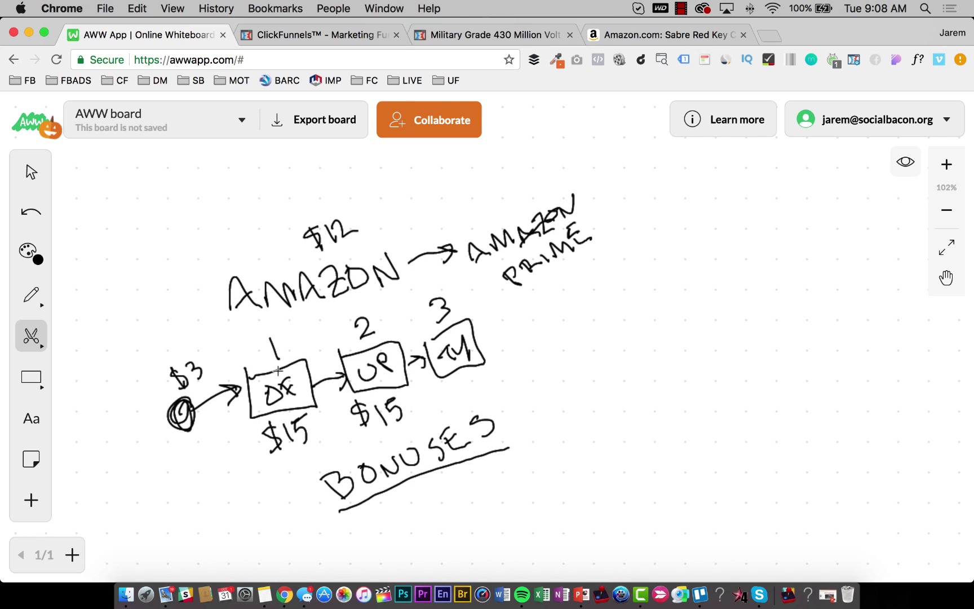
Erase a few of the letters inside box 1 of the funnel sketch.
{"action": "left_click_drag", "start_coordinate": [284, 382], "coordinate": [281, 388]}
In the stun gun funnel, create a step named 'Thank You Confirmation' with path ty-order.
{"action": "left_click", "coordinate": [274, 35]}
{"action": "left_click", "coordinate": [454, 35]}
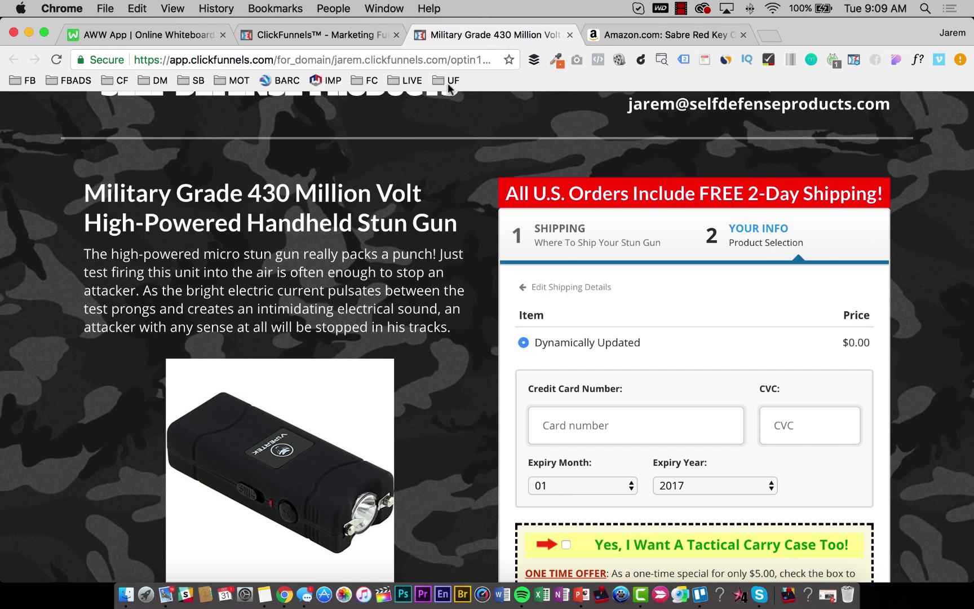
{"action": "left_click", "coordinate": [297, 35]}
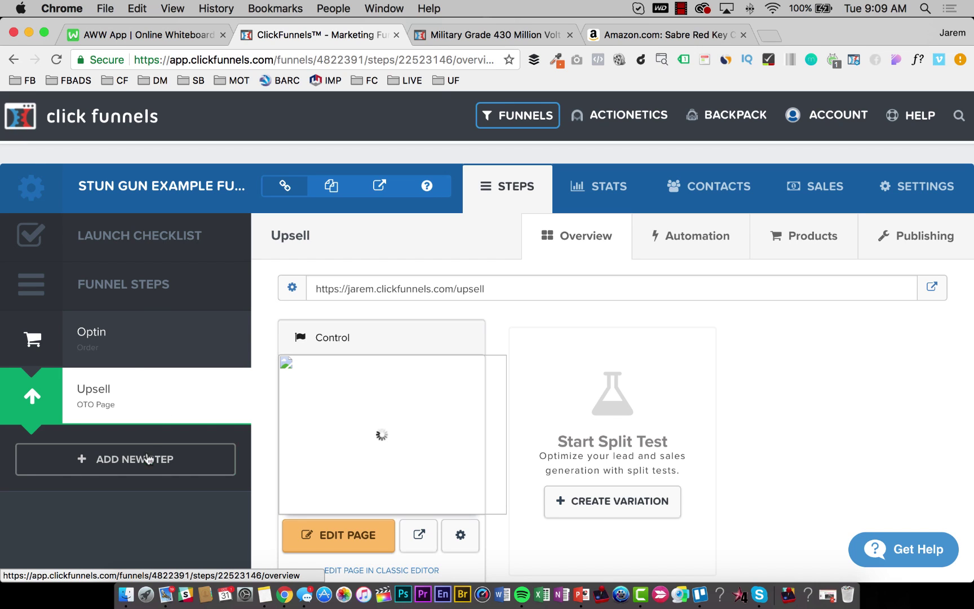
{"action": "scroll", "coordinate": [135, 413], "scroll_direction": "down", "scroll_amount": 1}
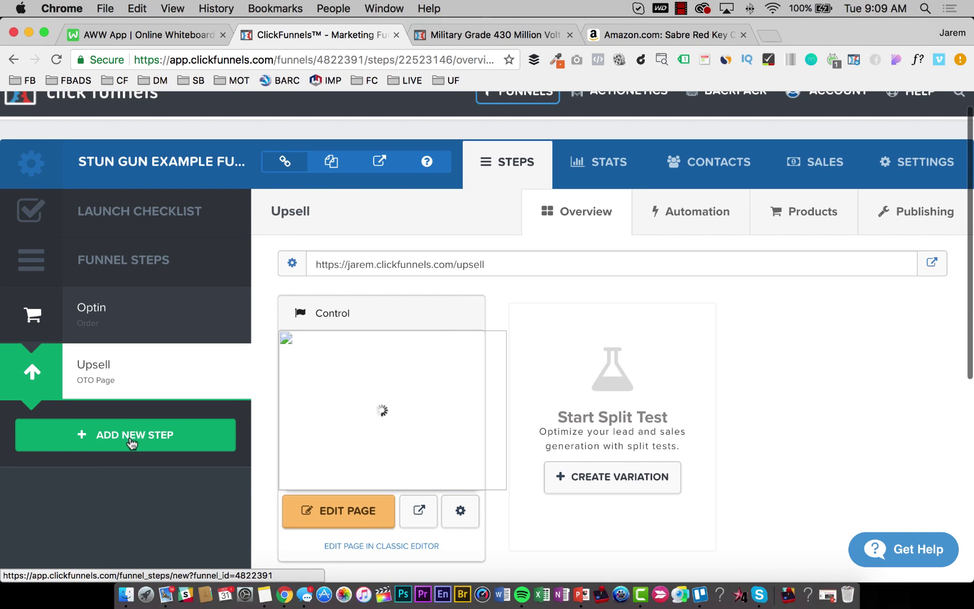
{"action": "left_click", "coordinate": [130, 435]}
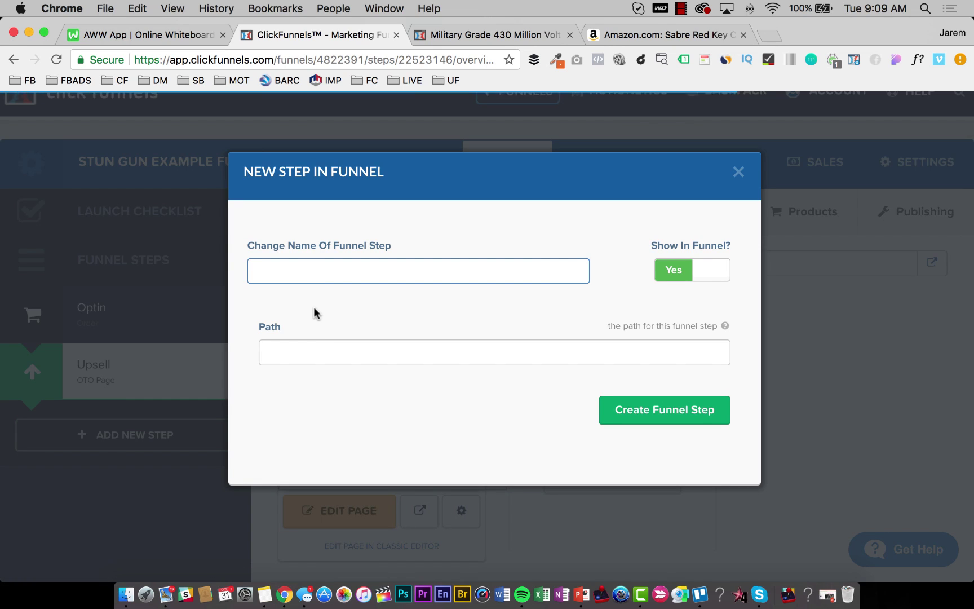
{"action": "type", "text": "Thank You Confirmation"}
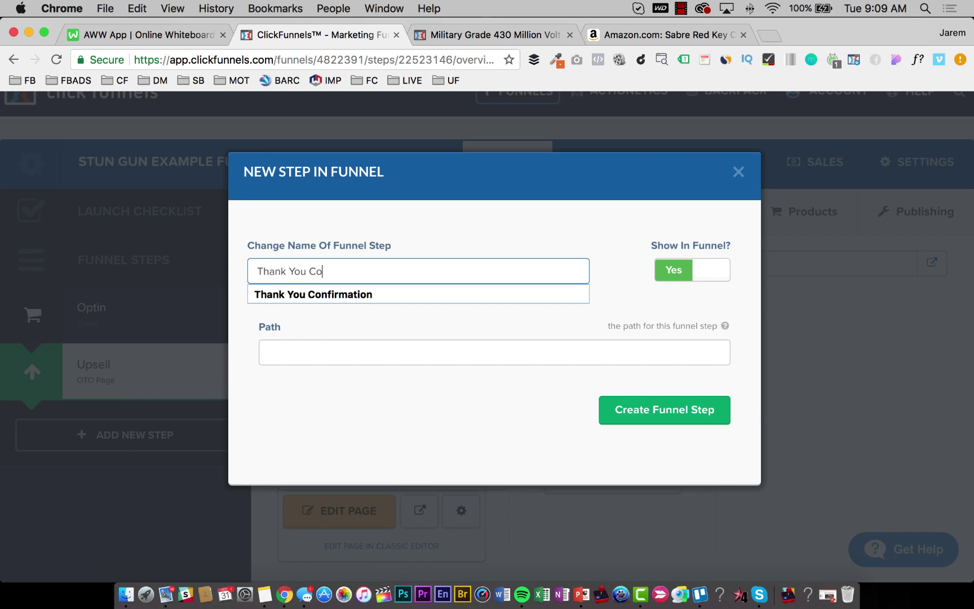
{"action": "key", "text": "Tab"}
{"action": "key", "text": "Tab"}
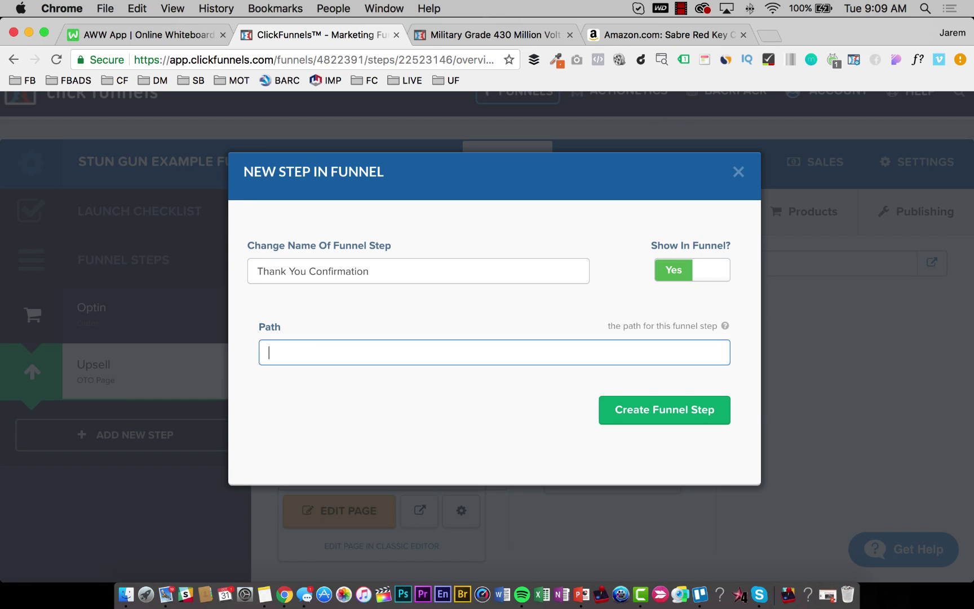
{"action": "type", "text": "ty-order"}
{"action": "left_click", "coordinate": [695, 414]}
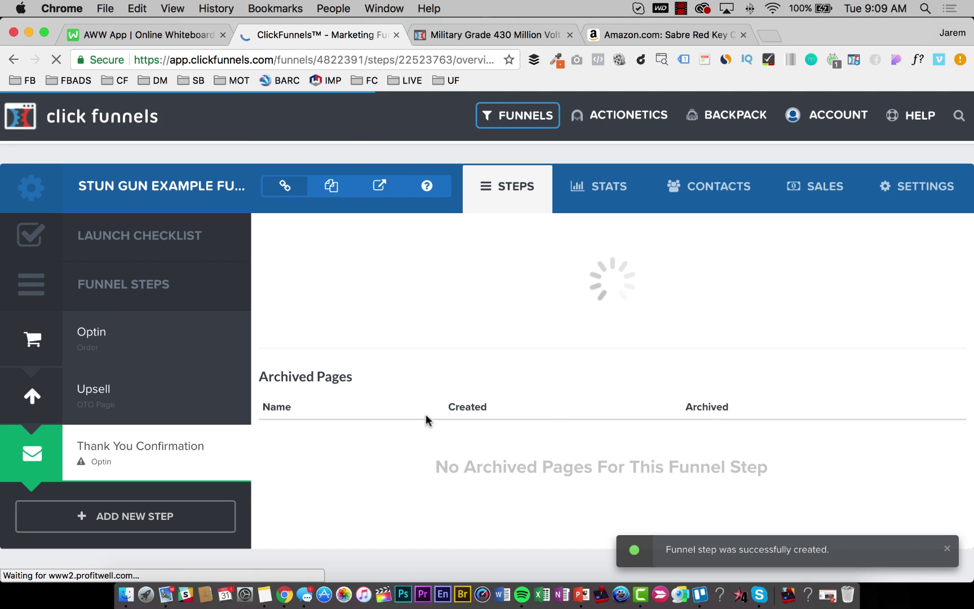
Build the step from the Optin > Thank You 'Social Thank You' template and open it for editing.
{"action": "left_click", "coordinate": [367, 237]}
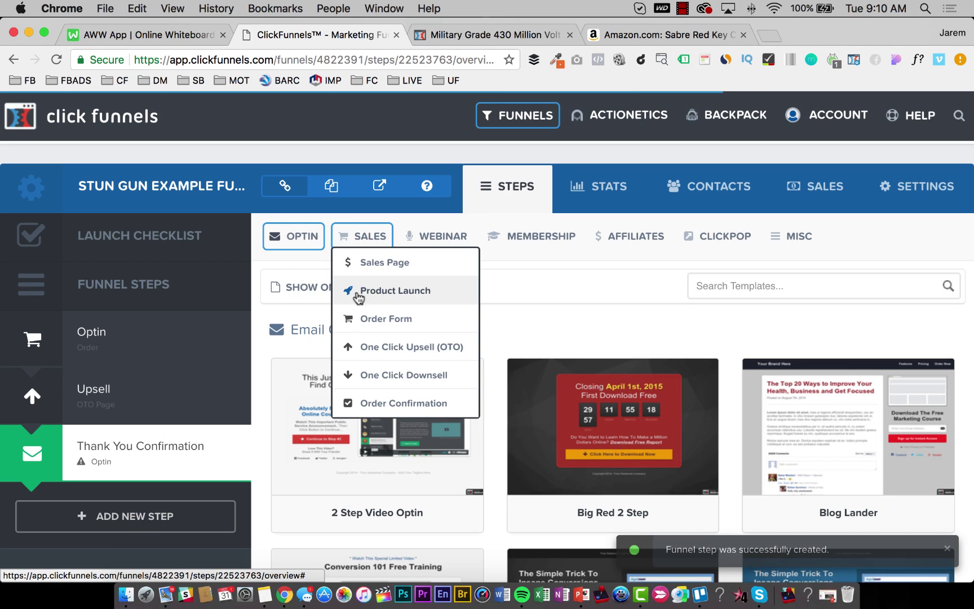
{"action": "left_click", "coordinate": [307, 237]}
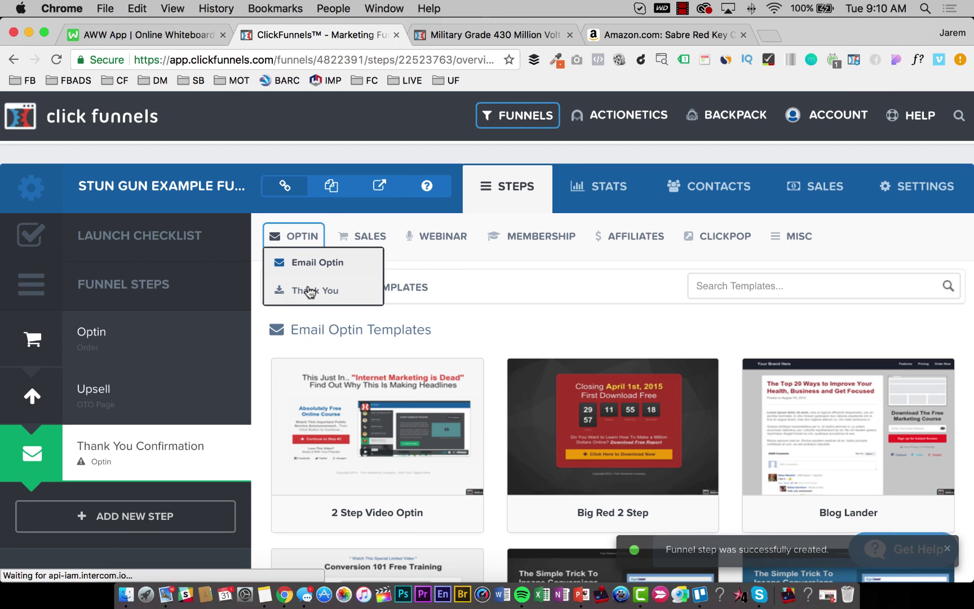
{"action": "left_click", "coordinate": [310, 290]}
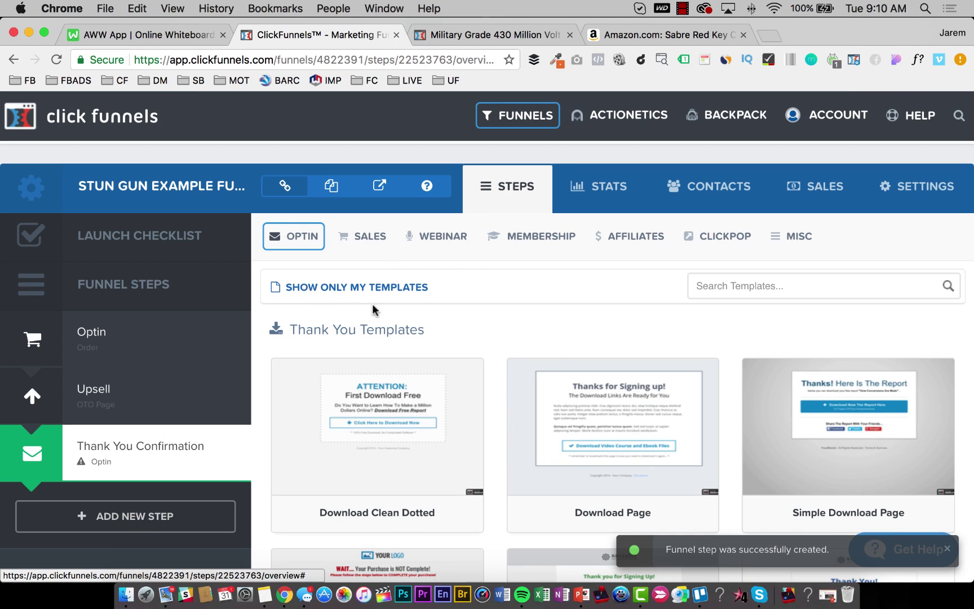
{"action": "scroll", "coordinate": [726, 393], "scroll_direction": "down", "scroll_amount": 5}
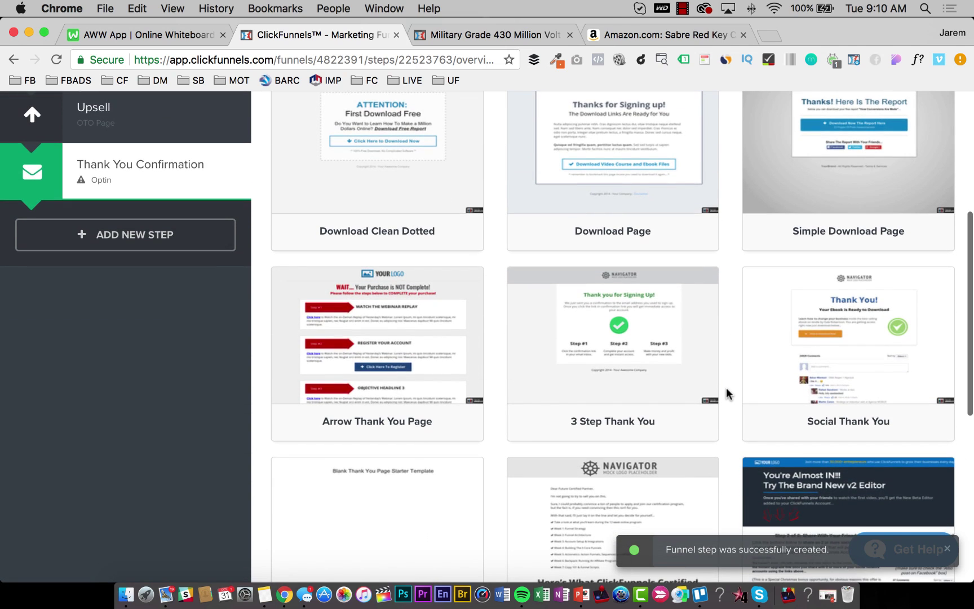
{"action": "scroll", "coordinate": [727, 389], "scroll_direction": "down", "scroll_amount": 2}
{"action": "scroll", "coordinate": [727, 389], "scroll_direction": "up", "scroll_amount": 3}
{"action": "scroll", "coordinate": [726, 389], "scroll_direction": "down", "scroll_amount": 3}
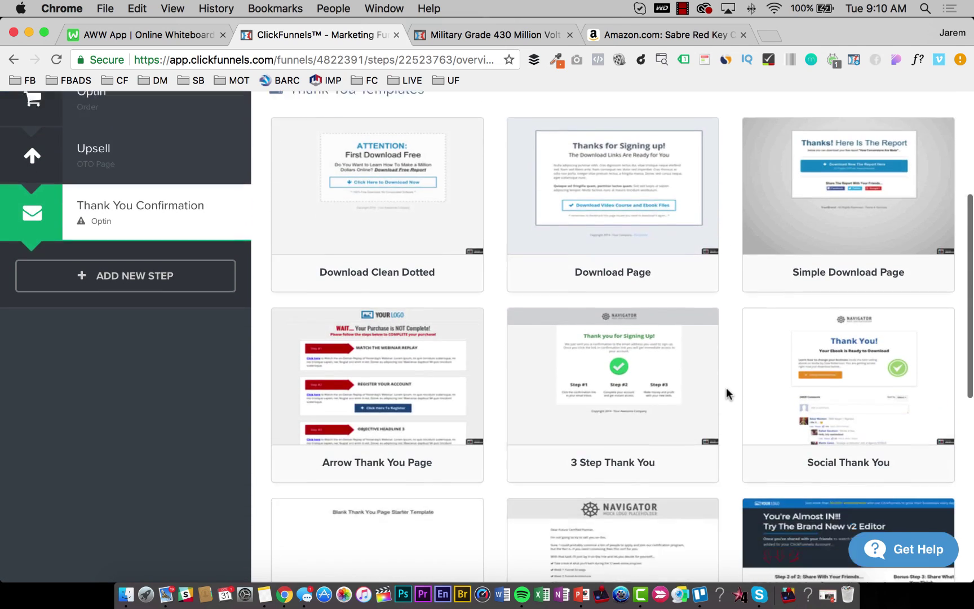
{"action": "scroll", "coordinate": [726, 389], "scroll_direction": "up", "scroll_amount": 4}
{"action": "scroll", "coordinate": [727, 390], "scroll_direction": "up", "scroll_amount": 1}
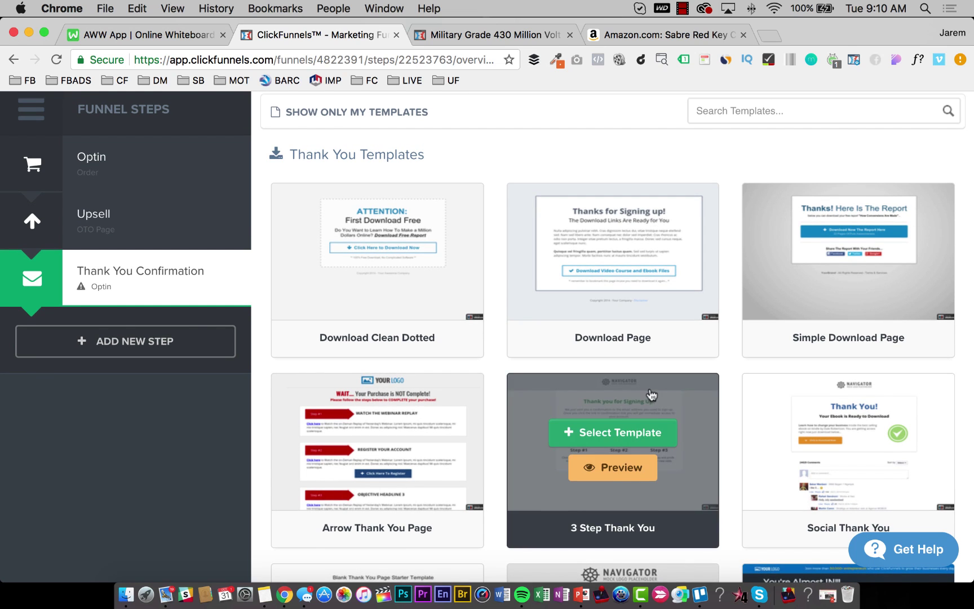
{"action": "scroll", "coordinate": [650, 396], "scroll_direction": "down", "scroll_amount": 10}
{"action": "scroll", "coordinate": [651, 394], "scroll_direction": "up", "scroll_amount": 10}
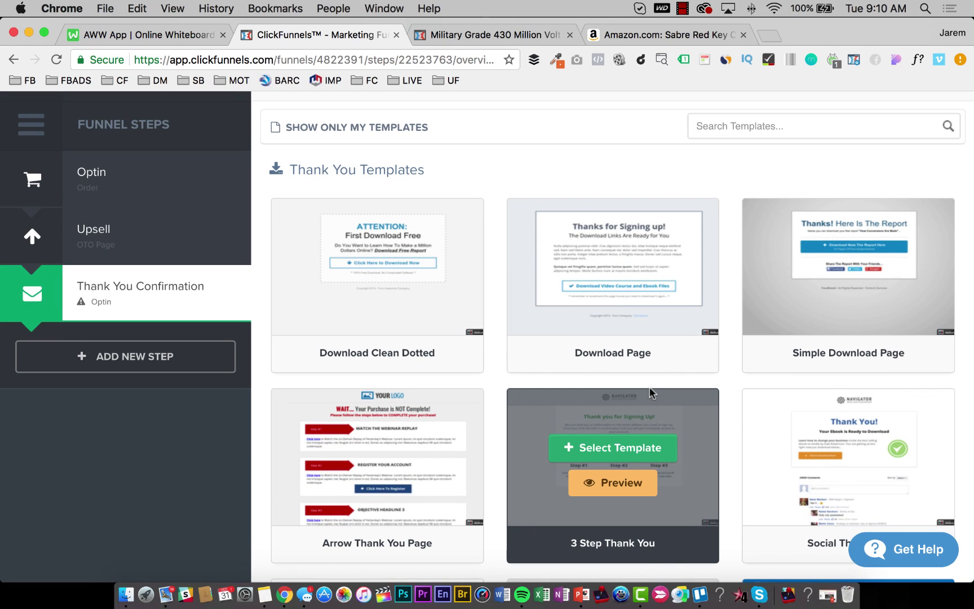
{"action": "left_click", "coordinate": [856, 450]}
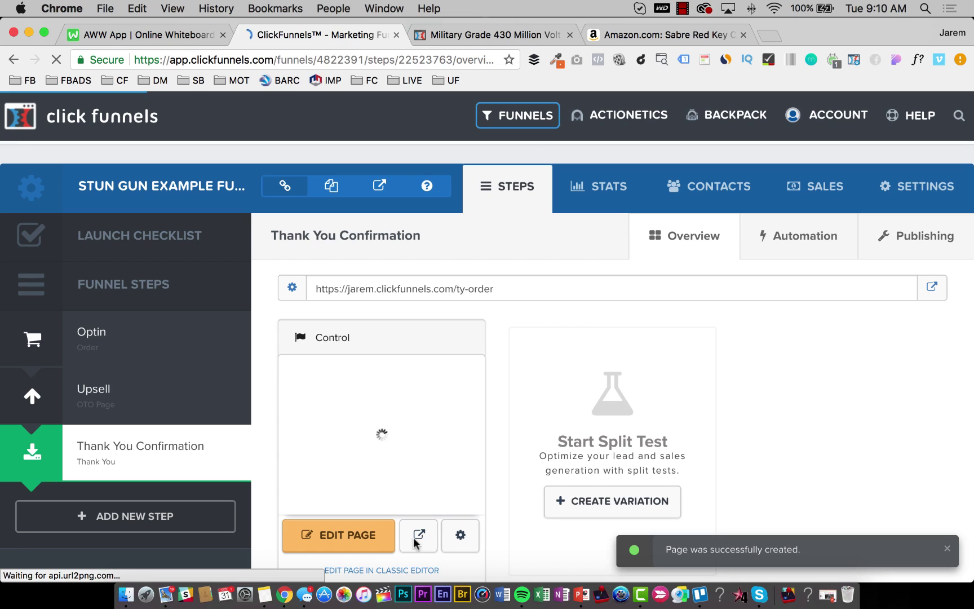
{"action": "left_click", "coordinate": [336, 541]}
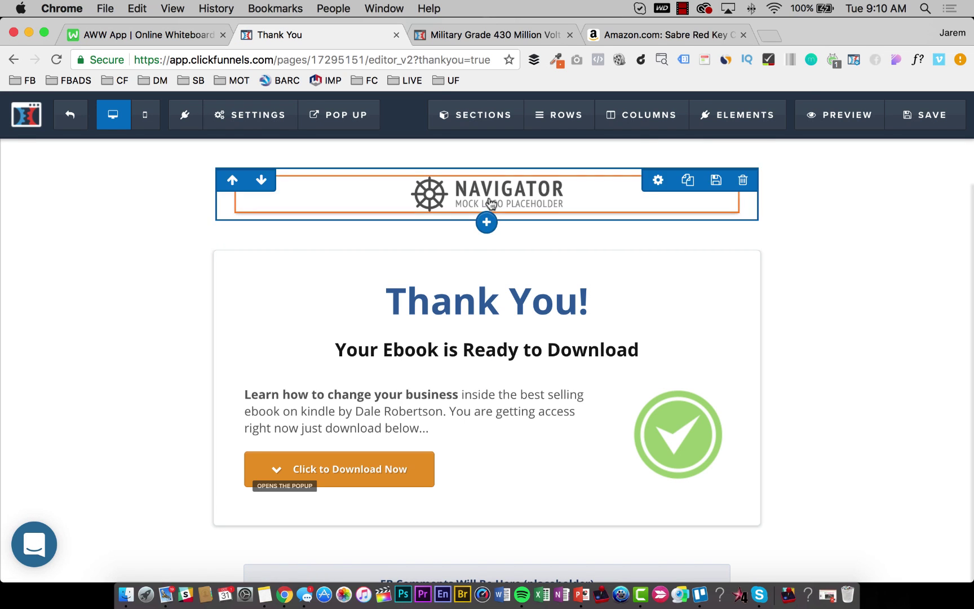
Add a headline below the logo reading 'SELF-DEFENSE PRODUCTS'.
{"action": "left_click", "coordinate": [486, 216]}
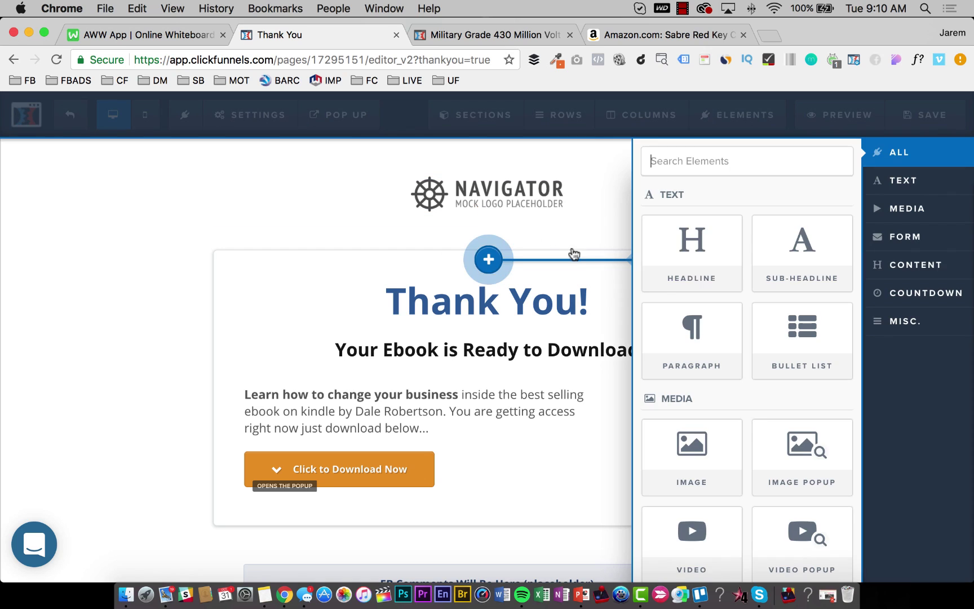
{"action": "left_click", "coordinate": [692, 240]}
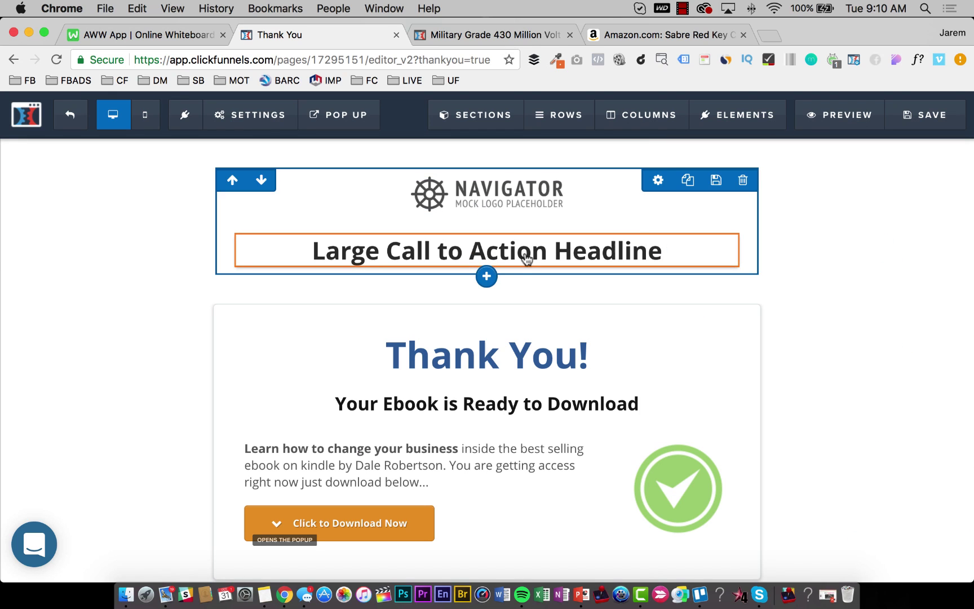
{"action": "triple_click", "coordinate": [524, 253]}
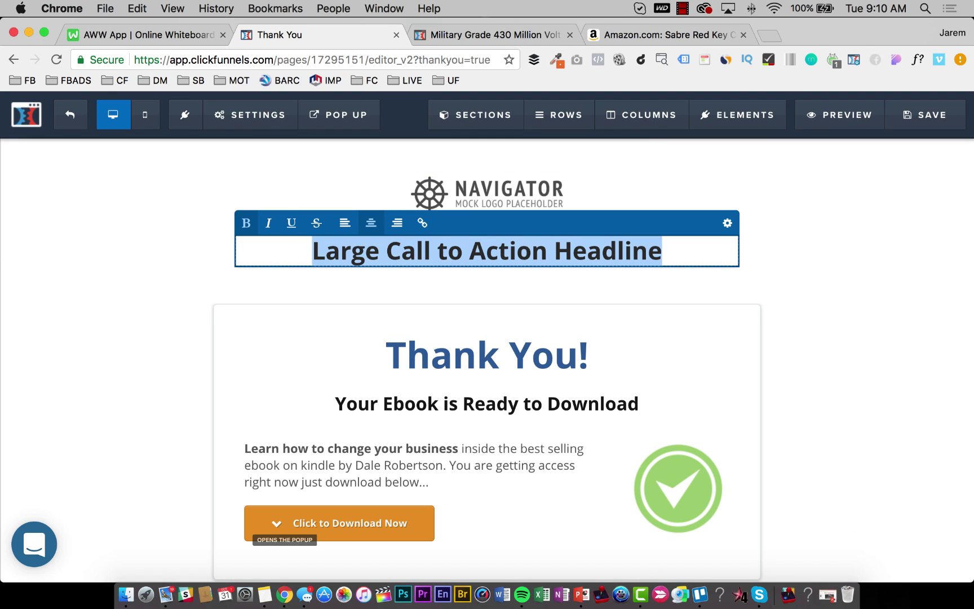
{"action": "type", "text": "SELF0DE"}
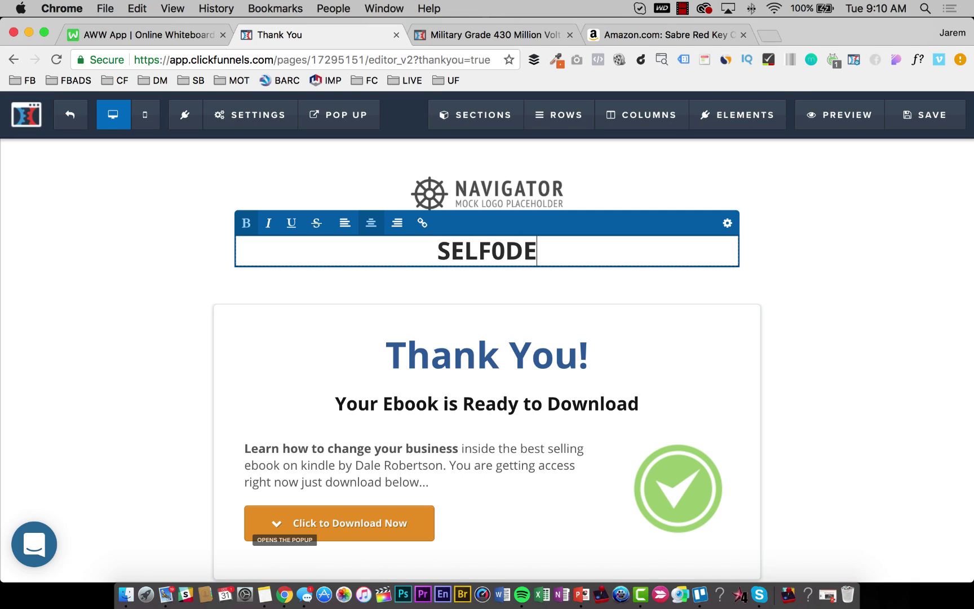
{"action": "key", "text": "BackSpace"}
{"action": "key", "text": "BackSpace"}
{"action": "key", "text": "BackSpace"}
{"action": "type", "text": "-DEFENSE PROU"}
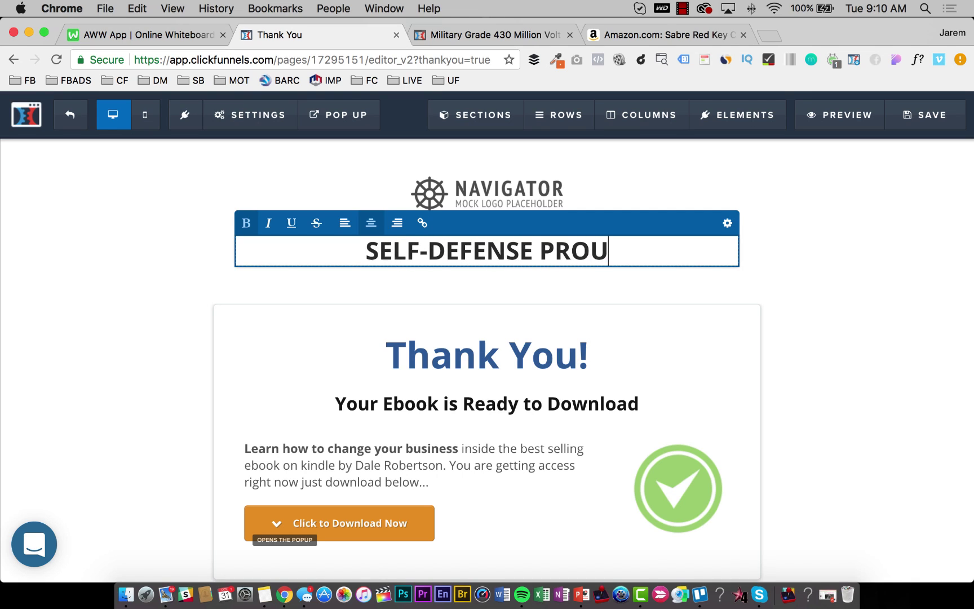
{"action": "key", "text": "BackSpace"}
{"action": "type", "text": "DUCTS"}
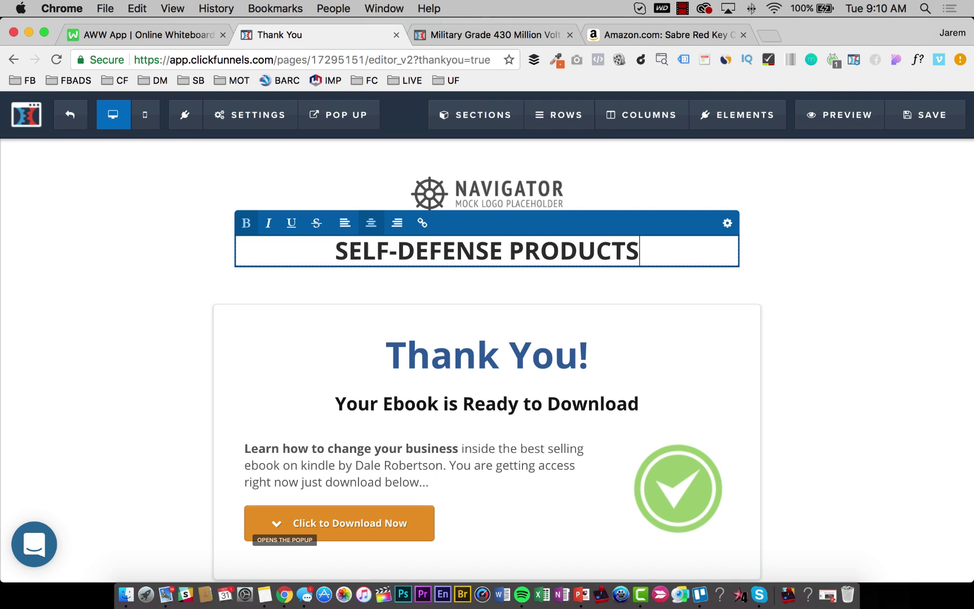
{"action": "key", "text": "super+a"}
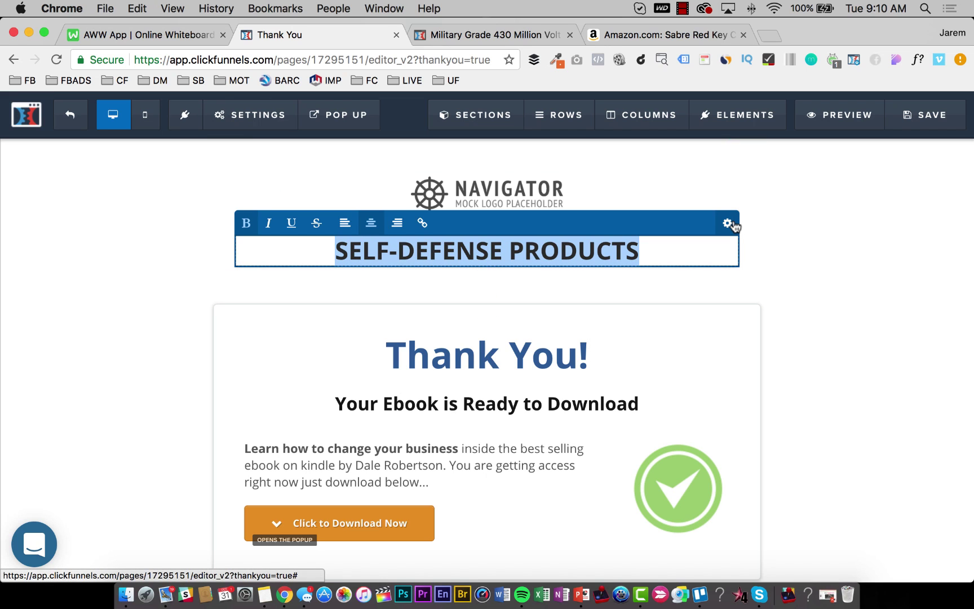
Set the headline font to Alfa Slab One and its colour to white (#ffffff).
{"action": "left_click", "coordinate": [728, 222]}
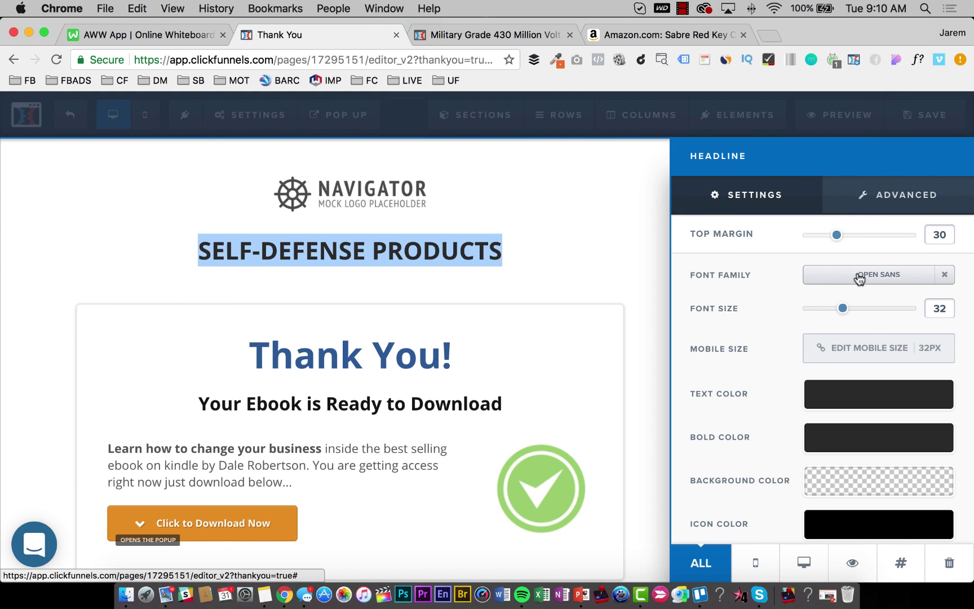
{"action": "left_click", "coordinate": [861, 277]}
{"action": "scroll", "coordinate": [834, 411], "scroll_direction": "down", "scroll_amount": 2}
{"action": "scroll", "coordinate": [849, 449], "scroll_direction": "down", "scroll_amount": 5}
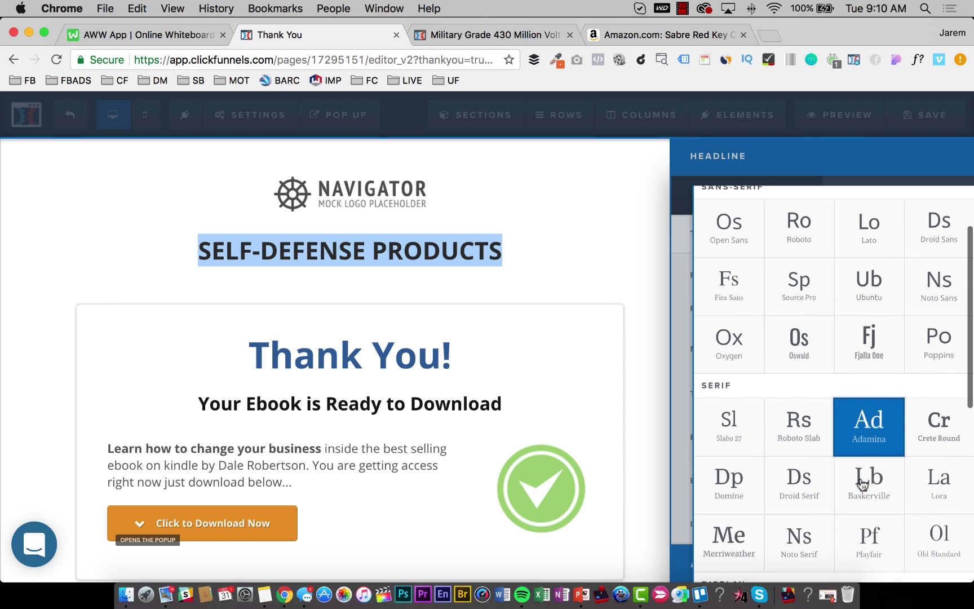
{"action": "left_click", "coordinate": [877, 495]}
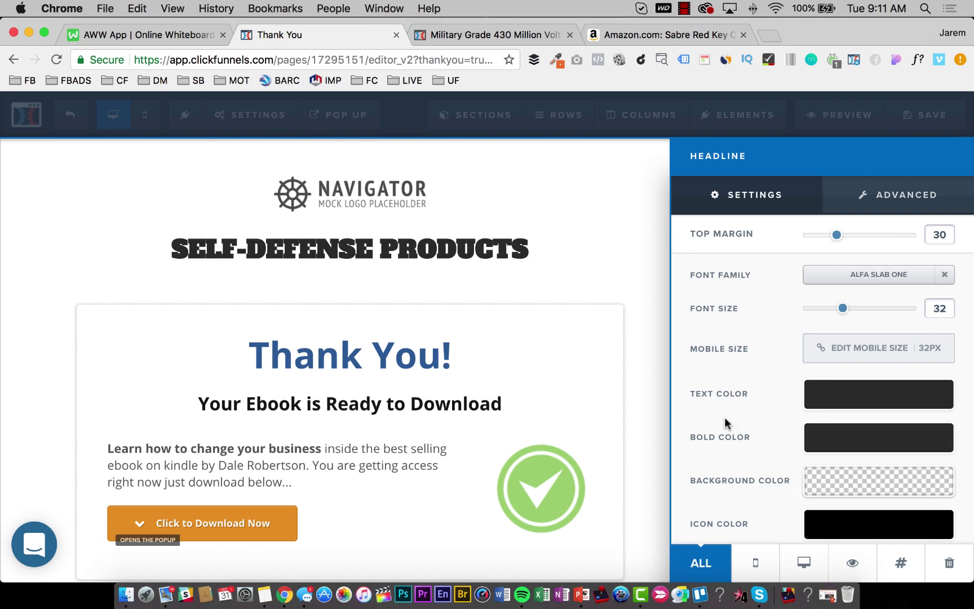
{"action": "left_click", "coordinate": [825, 439]}
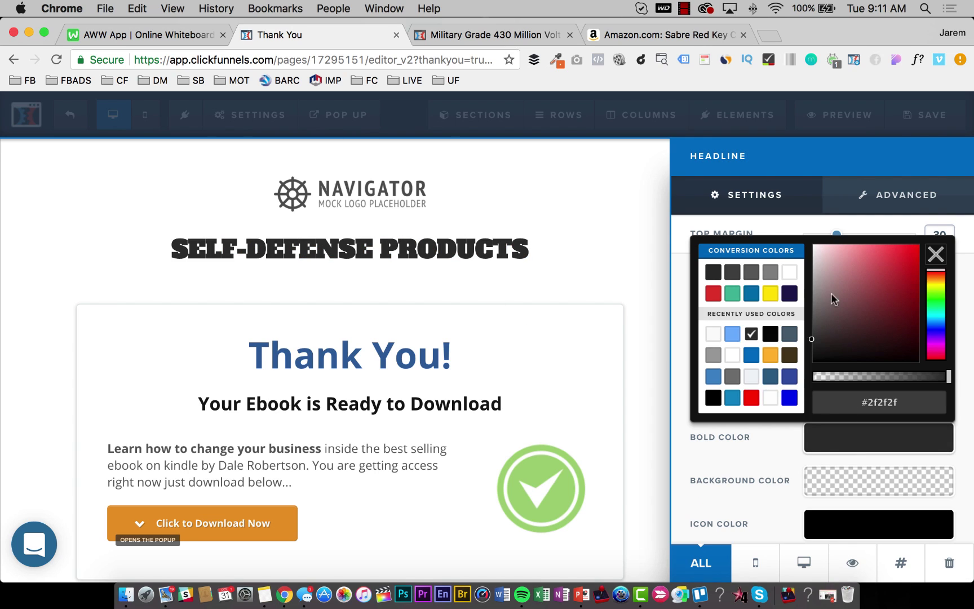
{"action": "left_click", "coordinate": [789, 272]}
{"action": "left_click", "coordinate": [582, 184]}
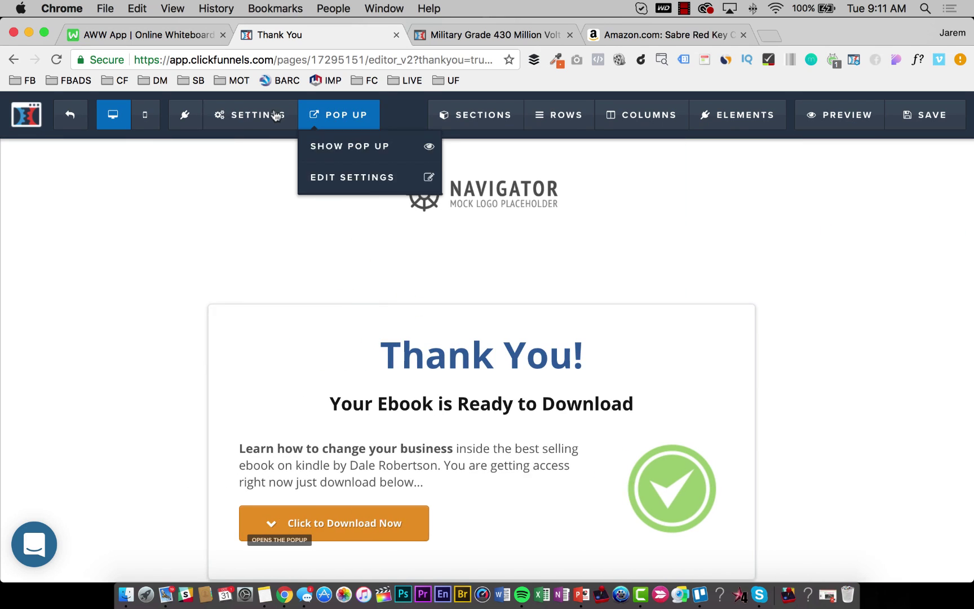
Open the page background settings and browse the uploaded images library.
{"action": "mouse_move", "coordinate": [250, 114]}
{"action": "left_click", "coordinate": [262, 270]}
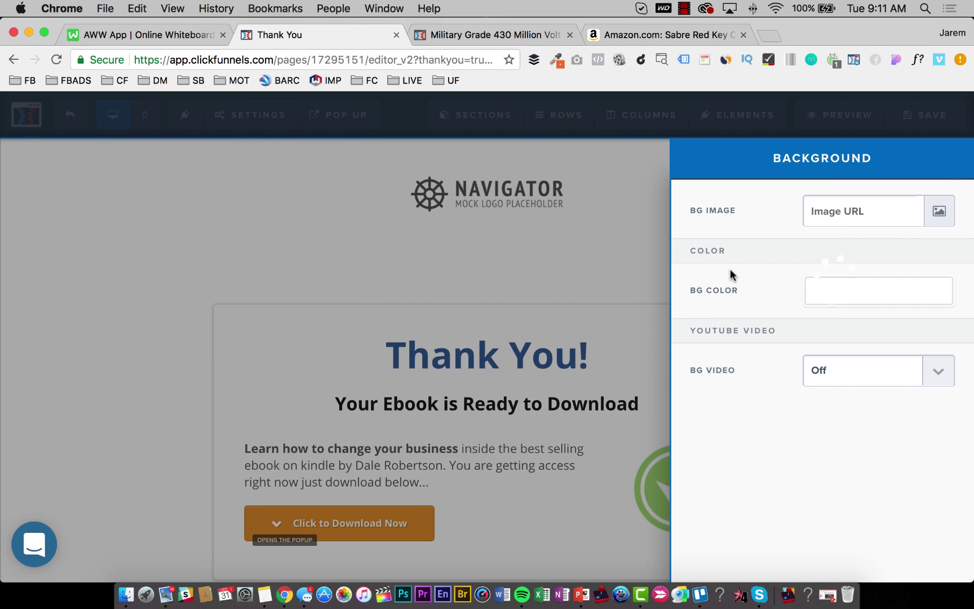
{"action": "left_click", "coordinate": [939, 212]}
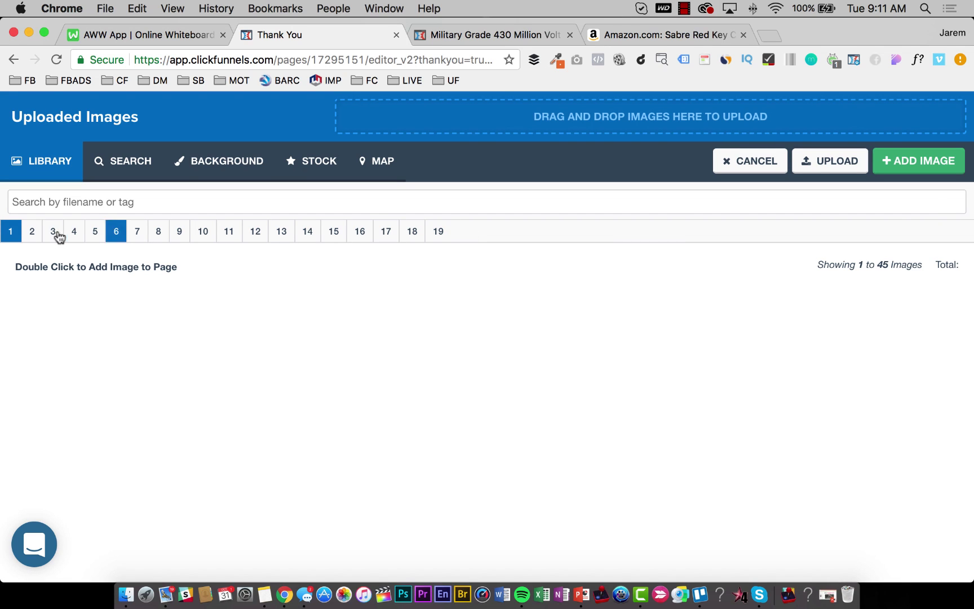
{"action": "left_click", "coordinate": [33, 242]}
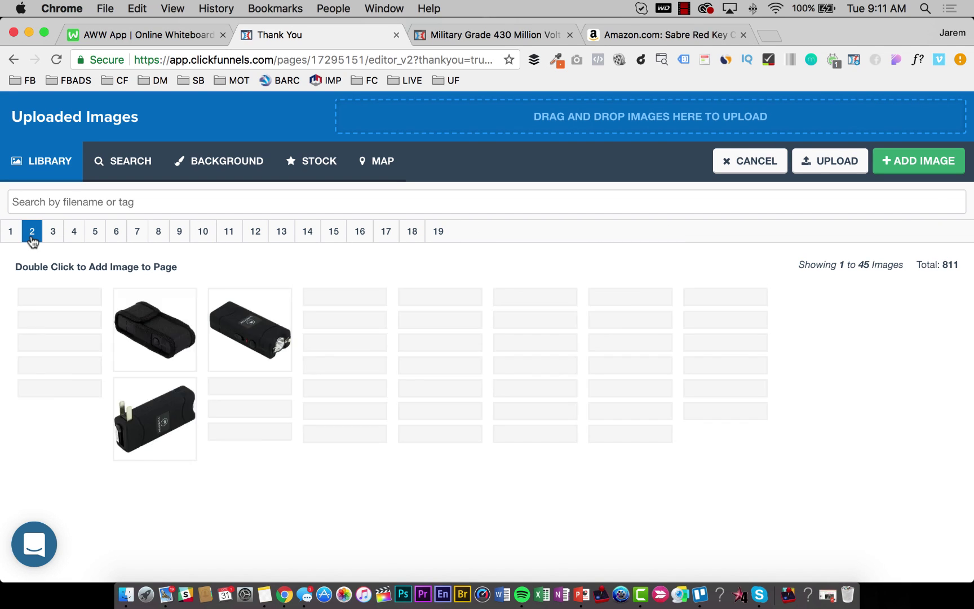
{"action": "scroll", "coordinate": [163, 394], "scroll_direction": "down", "scroll_amount": 3}
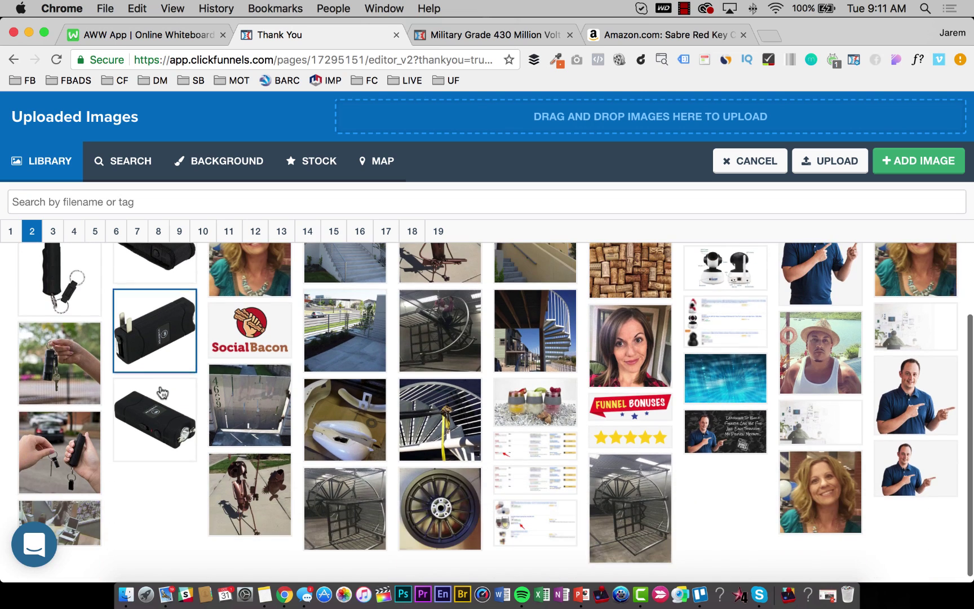
{"action": "scroll", "coordinate": [166, 393], "scroll_direction": "up", "scroll_amount": 3}
Apply the dark camo image from page 2 of the uploads as the page background.
{"action": "left_click", "coordinate": [58, 236]}
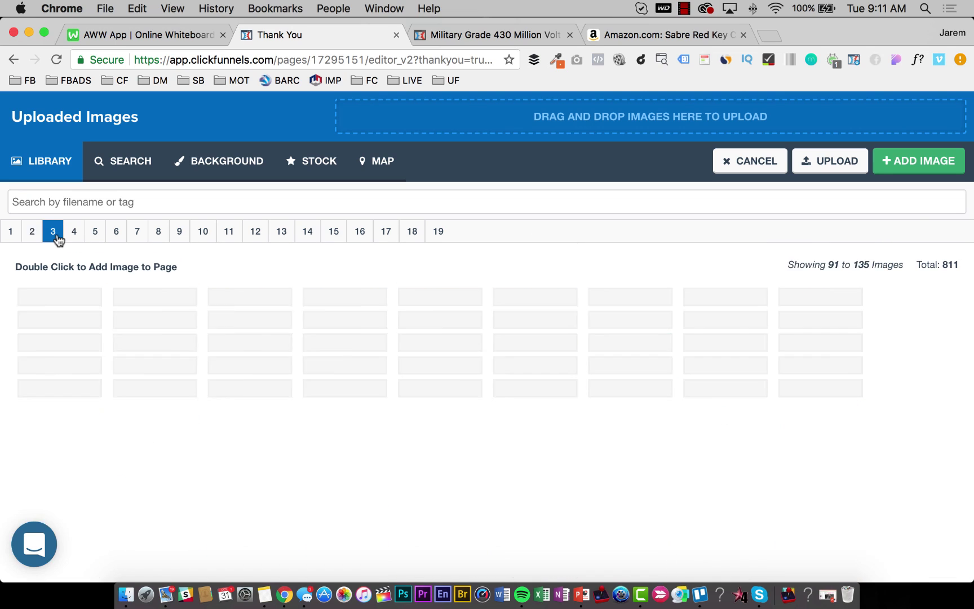
{"action": "scroll", "coordinate": [169, 366], "scroll_direction": "down", "scroll_amount": 2}
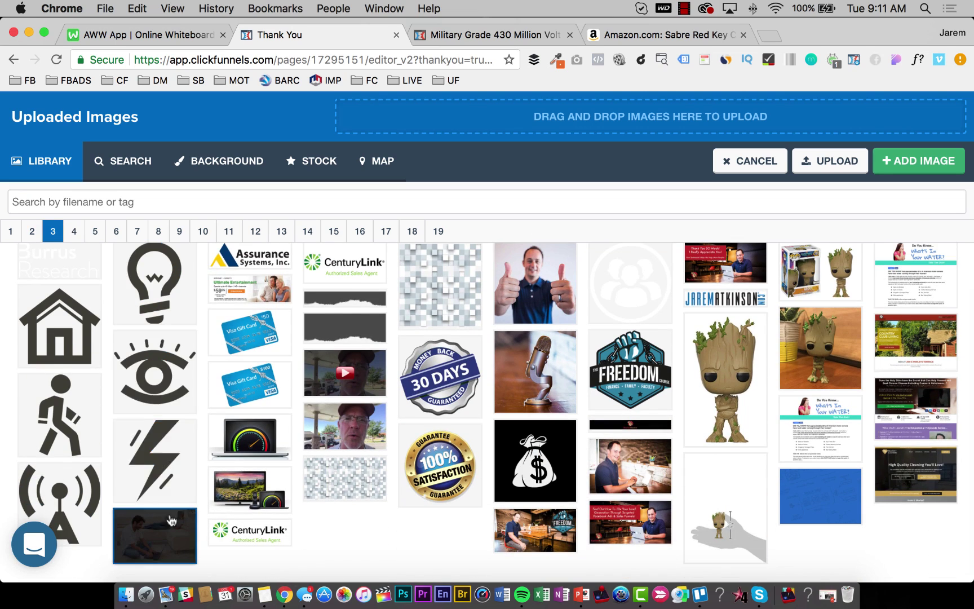
{"action": "scroll", "coordinate": [169, 395], "scroll_direction": "up", "scroll_amount": 2}
{"action": "left_click", "coordinate": [11, 231]}
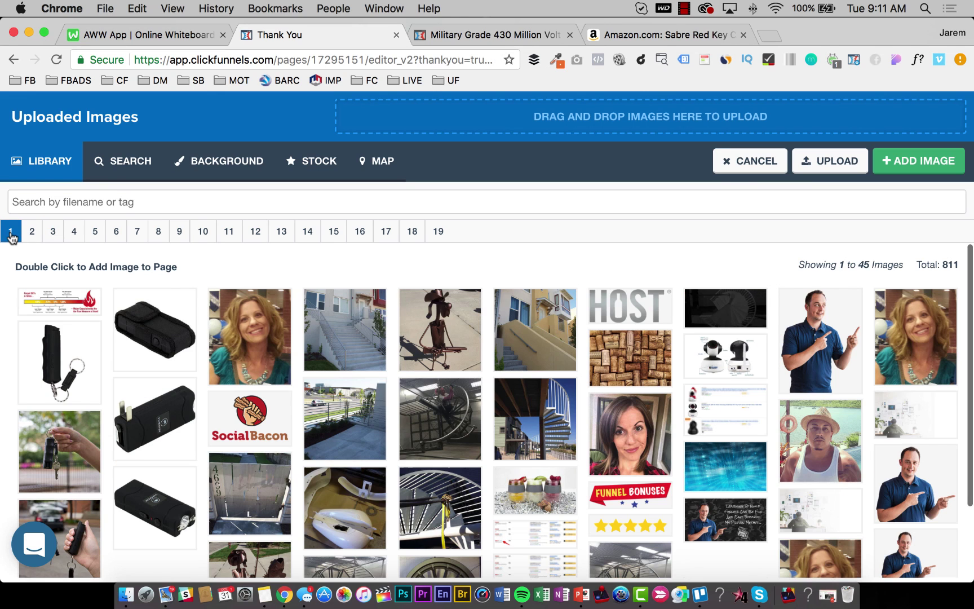
{"action": "scroll", "coordinate": [178, 391], "scroll_direction": "down", "scroll_amount": 2}
{"action": "scroll", "coordinate": [169, 389], "scroll_direction": "up", "scroll_amount": 2}
{"action": "left_click", "coordinate": [34, 234]}
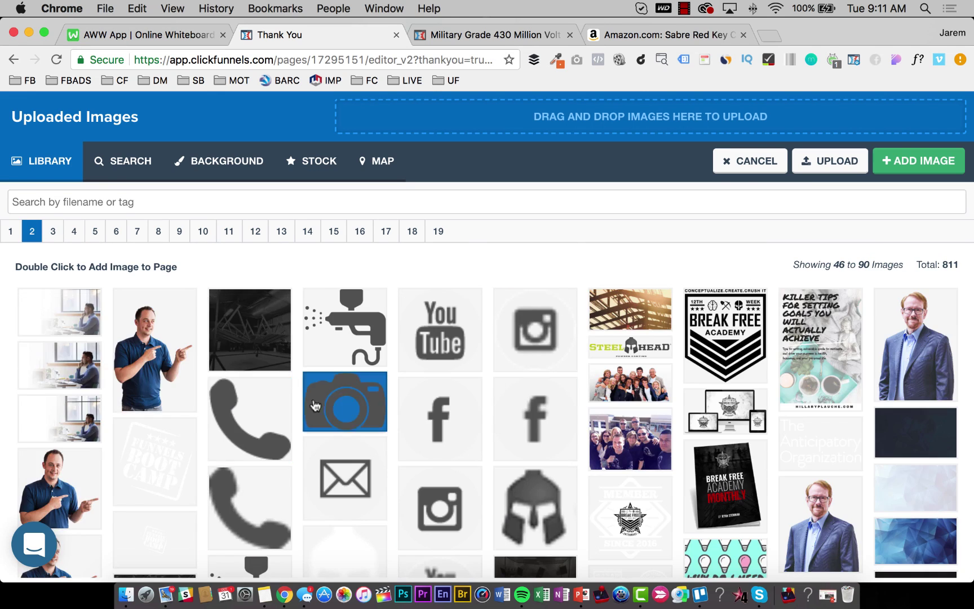
{"action": "scroll", "coordinate": [337, 406], "scroll_direction": "down", "scroll_amount": 3}
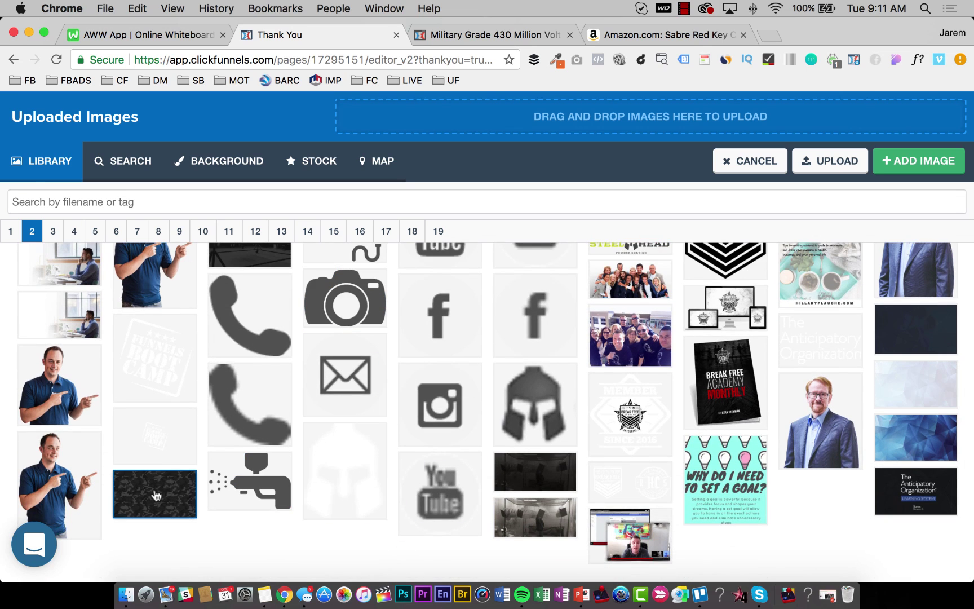
{"action": "double_click", "coordinate": [156, 495]}
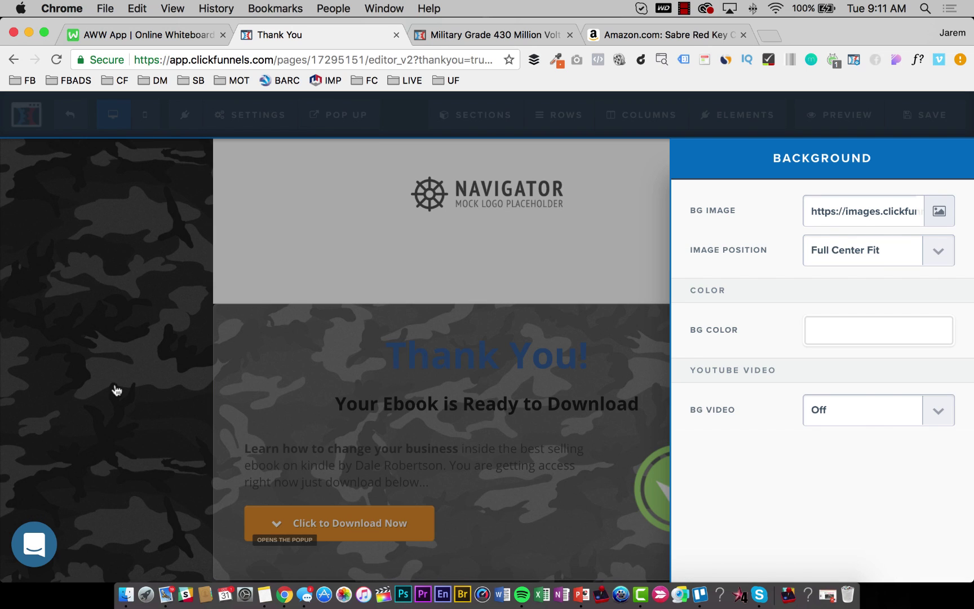
{"action": "left_click", "coordinate": [113, 389]}
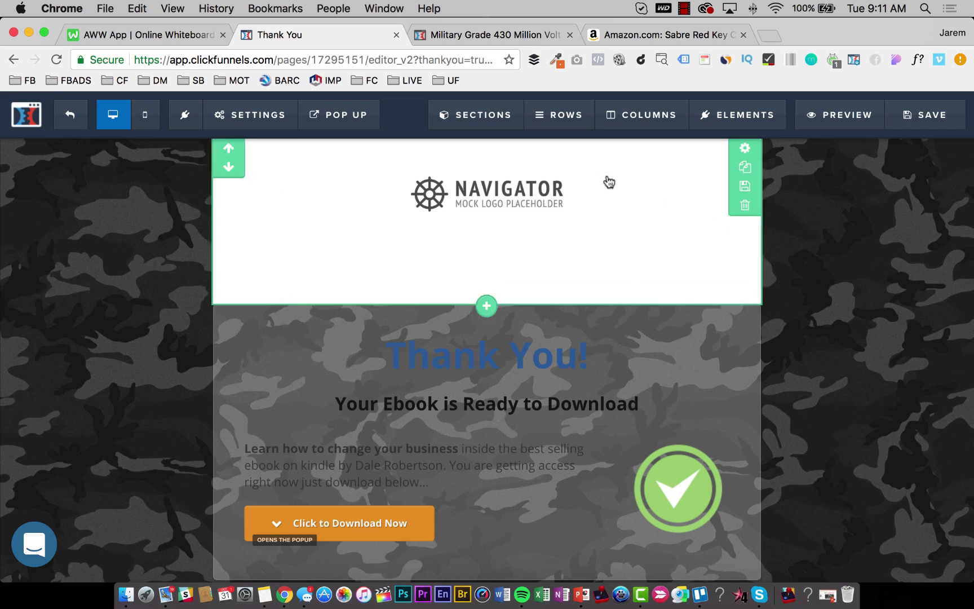
Set the top section's background colour alpha to 0 so it is fully transparent.
{"action": "left_click", "coordinate": [745, 149]}
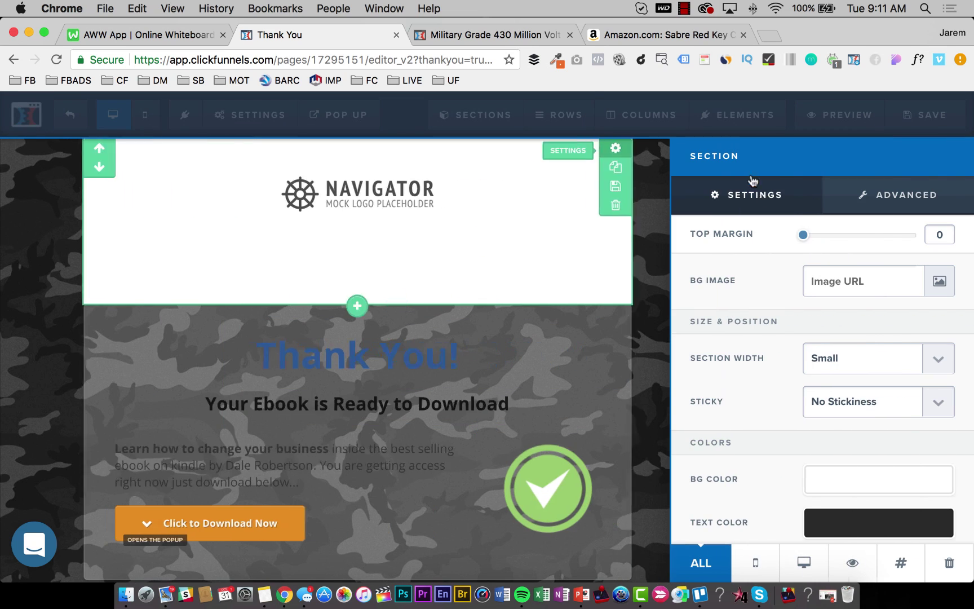
{"action": "left_click", "coordinate": [824, 493]}
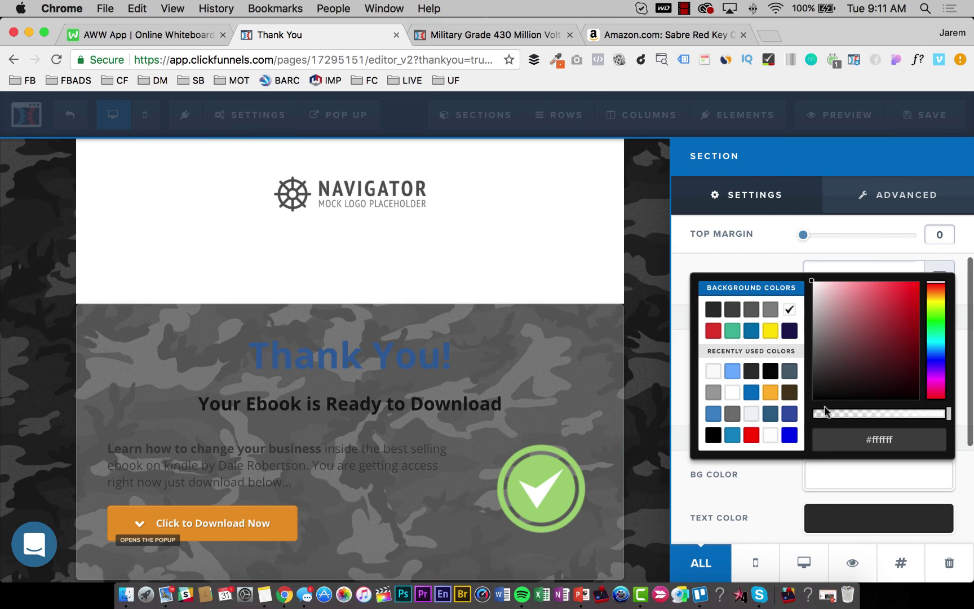
{"action": "left_click_drag", "start_coordinate": [835, 414], "coordinate": [815, 415]}
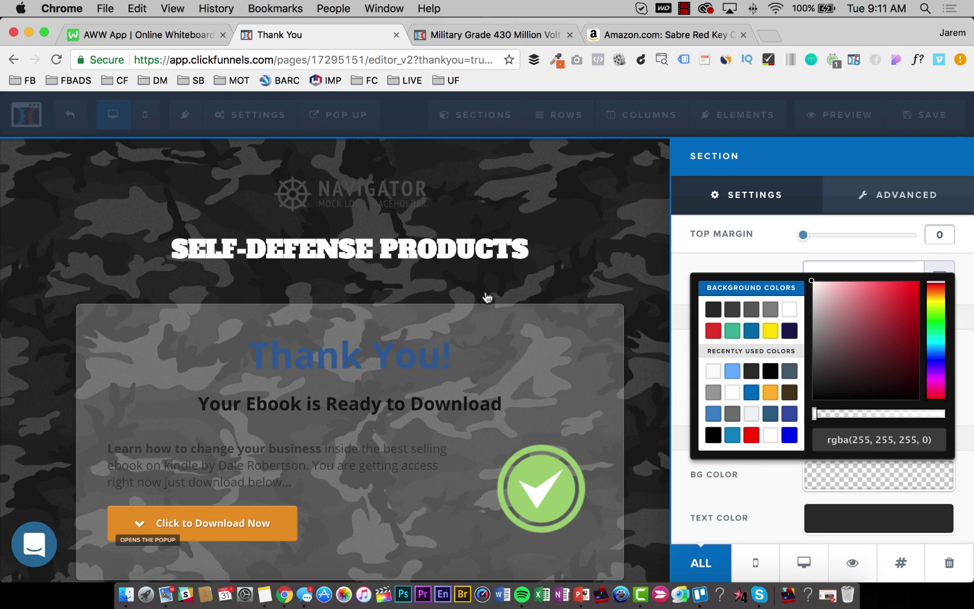
{"action": "left_click", "coordinate": [487, 298]}
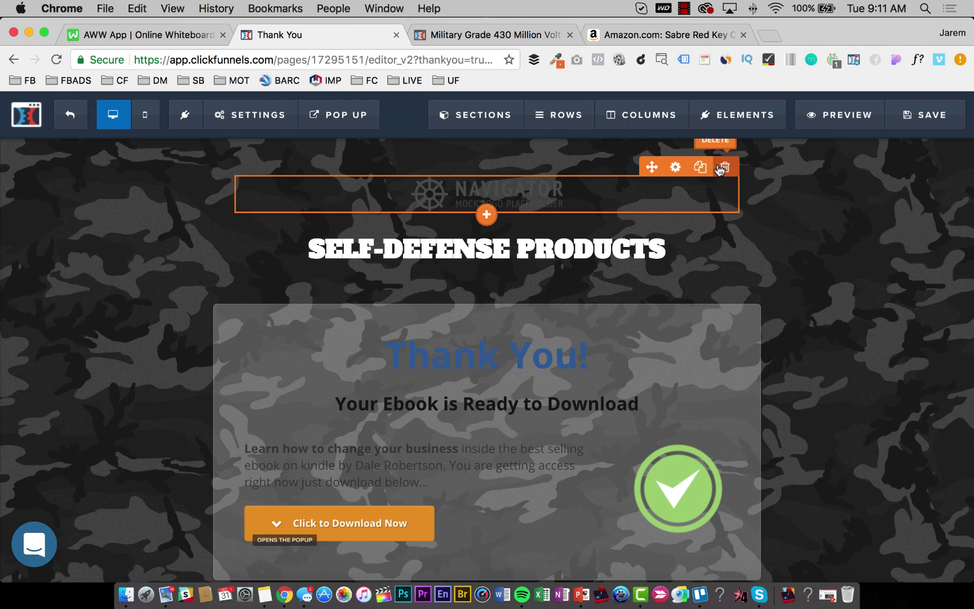
Delete the Navigator logo and set the SELF-DEFENSE PRODUCTS headline's top margin to 0.
{"action": "left_click", "coordinate": [724, 167]}
{"action": "key", "text": "Return"}
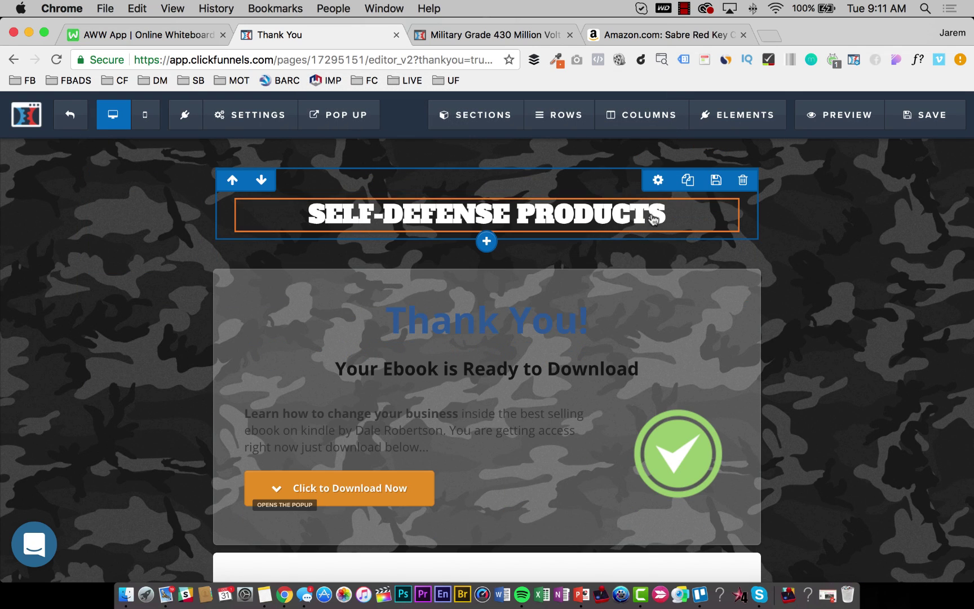
{"action": "mouse_move", "coordinate": [665, 213]}
{"action": "left_click", "coordinate": [675, 190]}
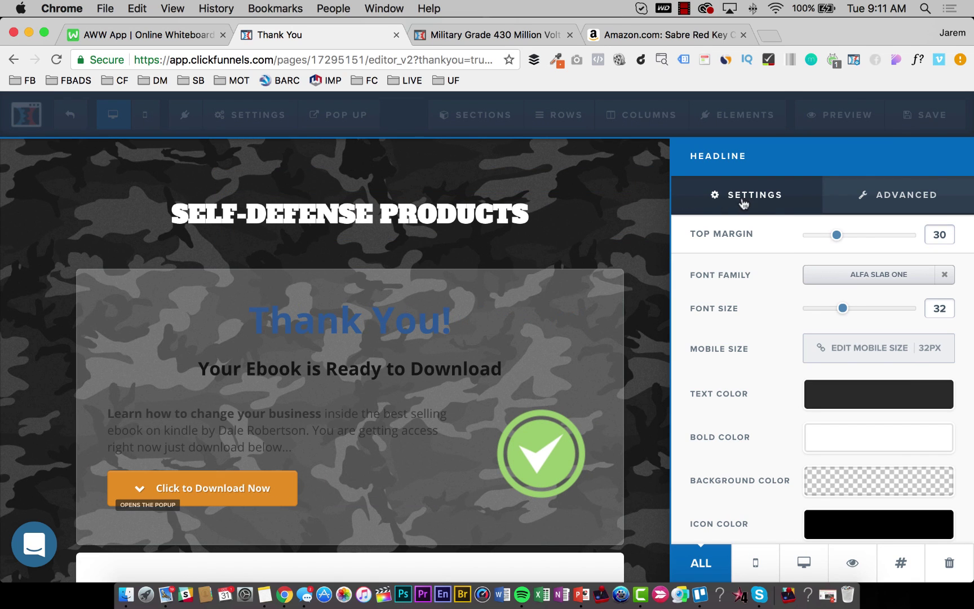
{"action": "left_click_drag", "start_coordinate": [838, 236], "coordinate": [576, 163]}
{"action": "left_click", "coordinate": [571, 169]}
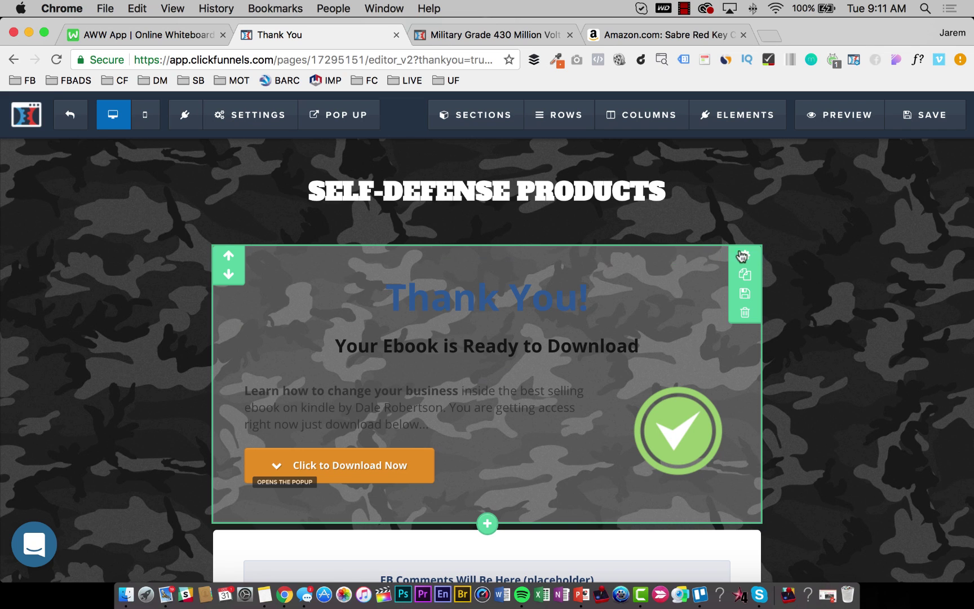
Lower the download section's background opacity to clear its grey tint over the camo.
{"action": "left_click", "coordinate": [746, 256]}
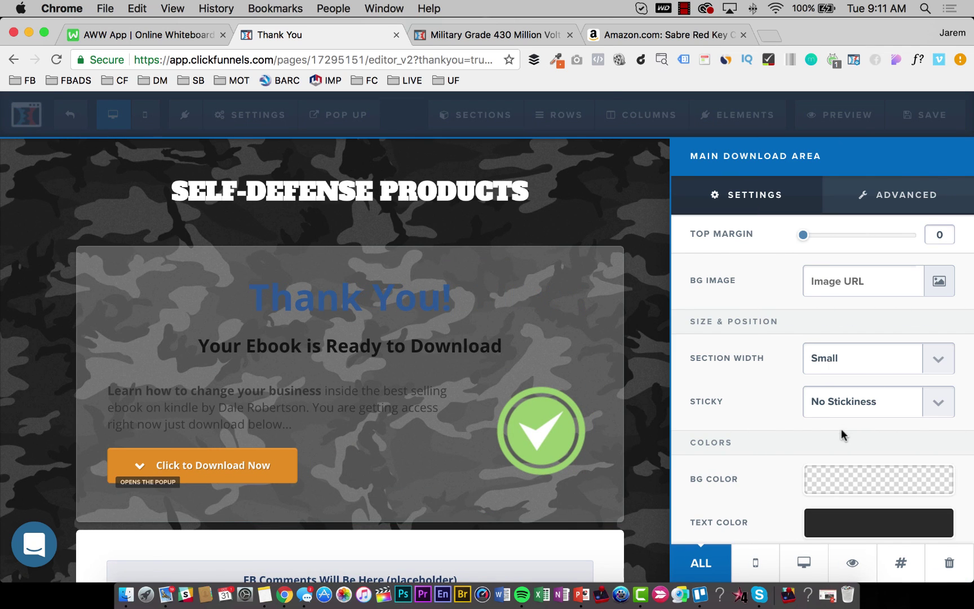
{"action": "scroll", "coordinate": [857, 473], "scroll_direction": "down", "scroll_amount": 3}
{"action": "left_click", "coordinate": [851, 391]}
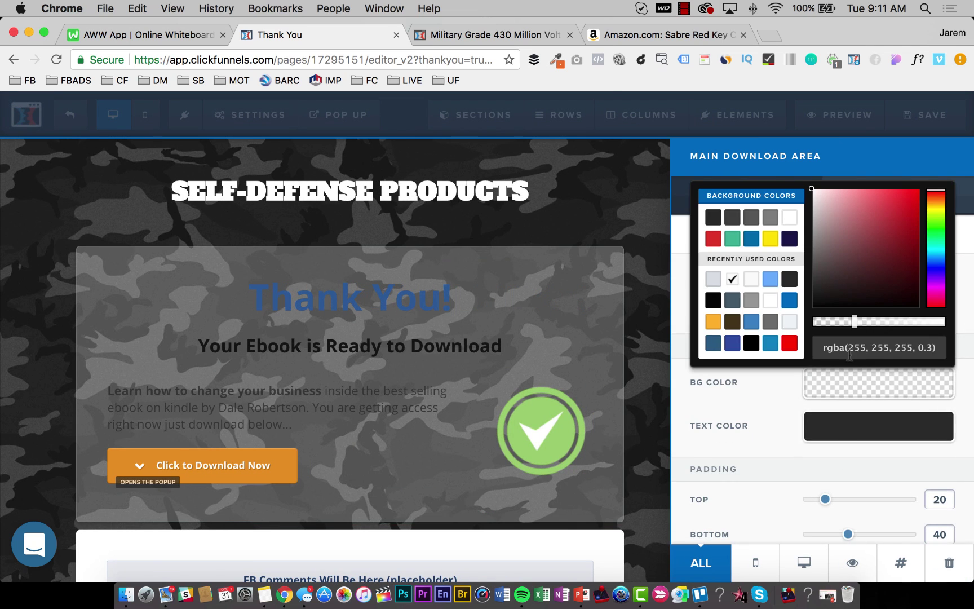
{"action": "left_click_drag", "start_coordinate": [850, 321], "coordinate": [751, 316]}
{"action": "left_click", "coordinate": [515, 294]}
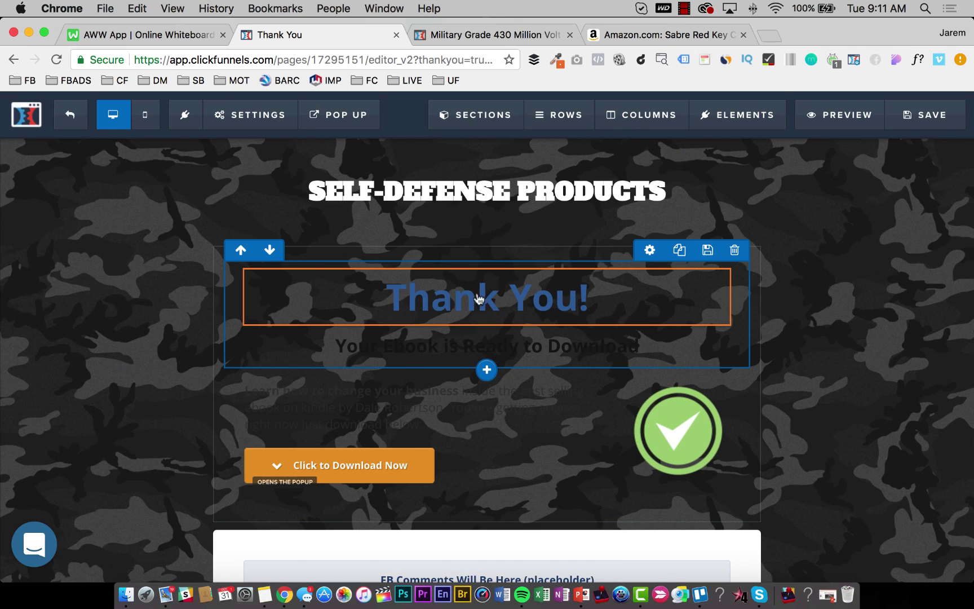
Replace the Thank You! headline with 'Thank You For Taking Your Personal Protection Seriously...'.
{"action": "left_click", "coordinate": [481, 298]}
{"action": "triple_click", "coordinate": [487, 296]}
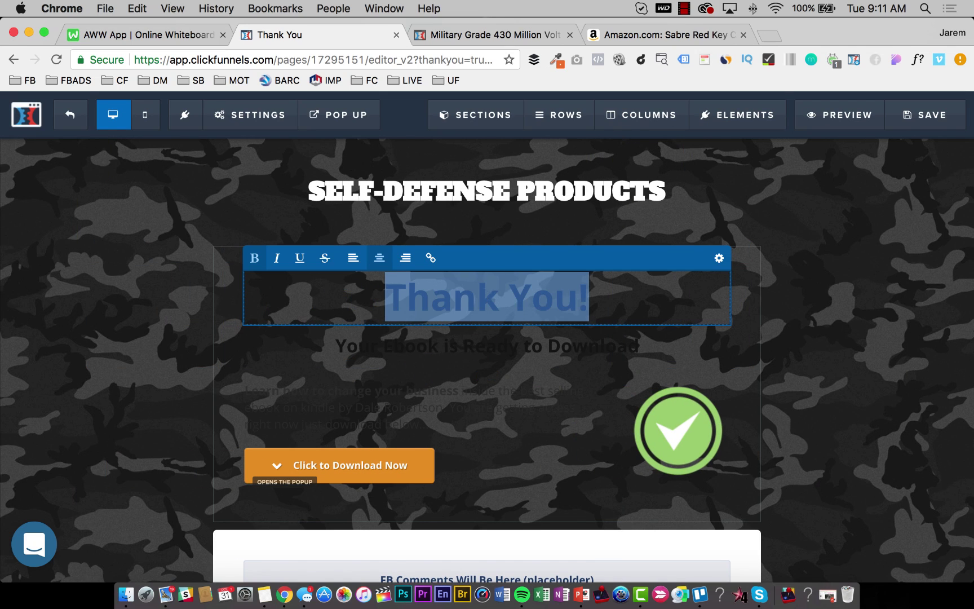
{"action": "type", "text": "Thank You For "}
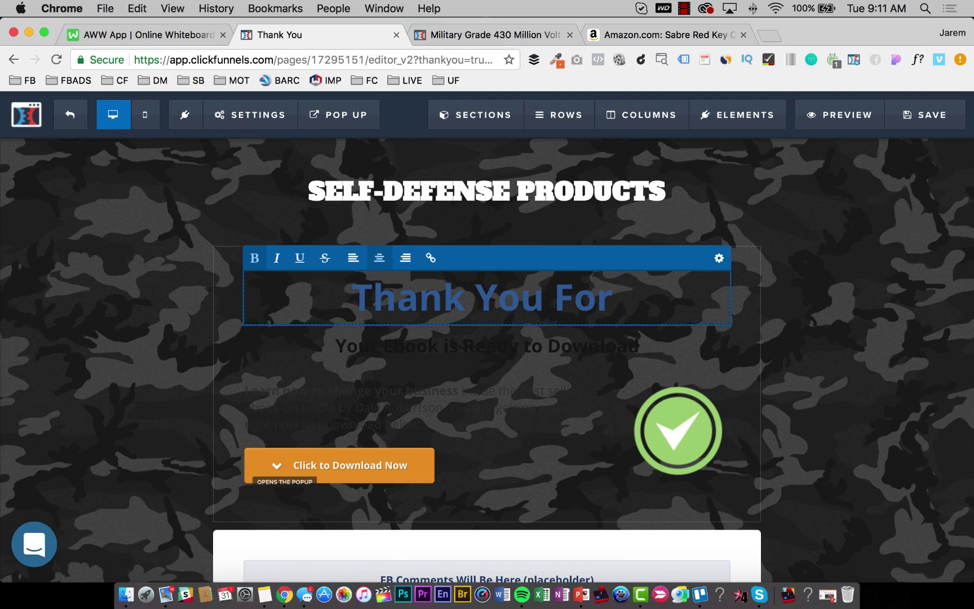
{"action": "type", "text": "Taking Your "}
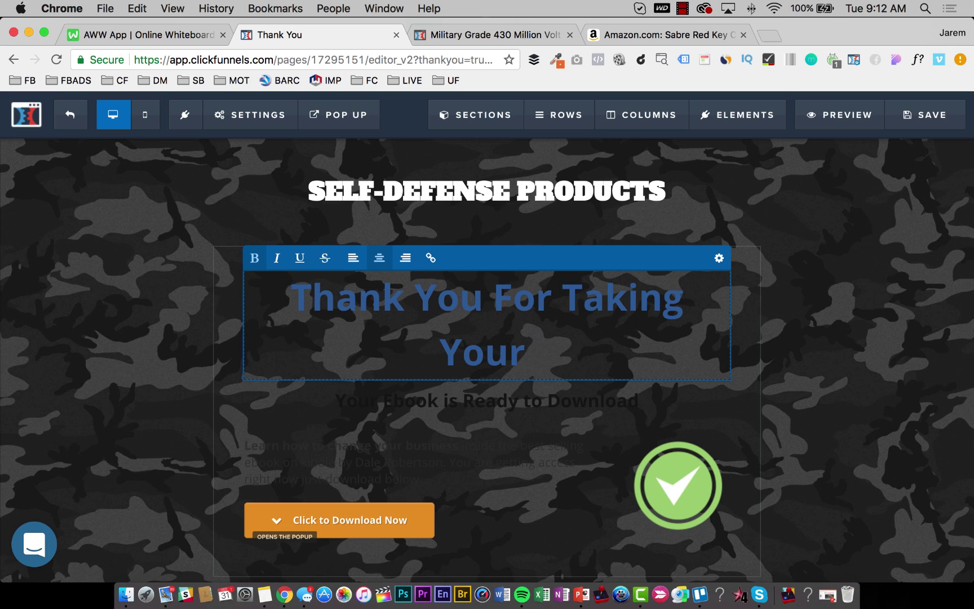
{"action": "type", "text": "Personal Protect"}
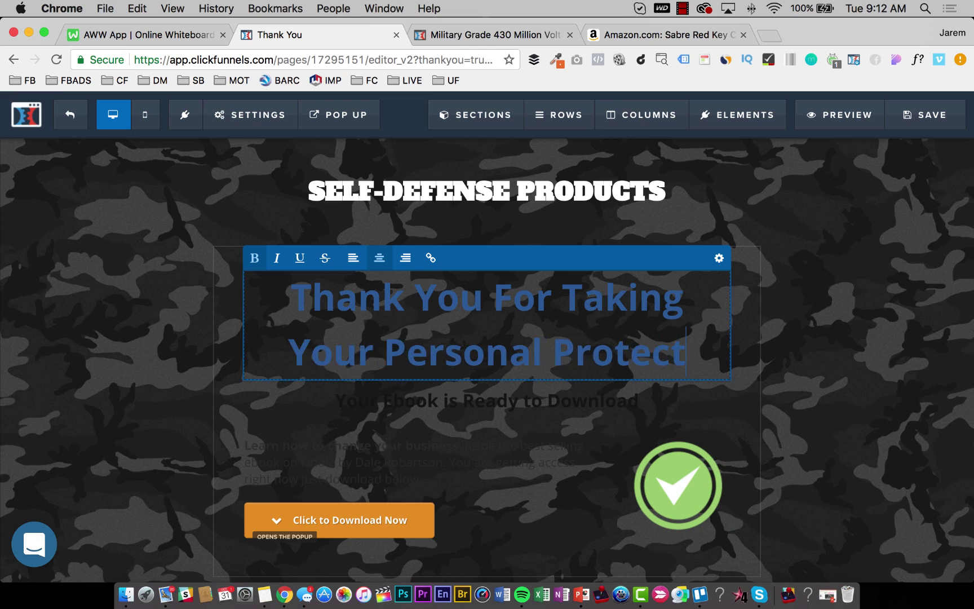
{"action": "type", "text": "ion Serio"}
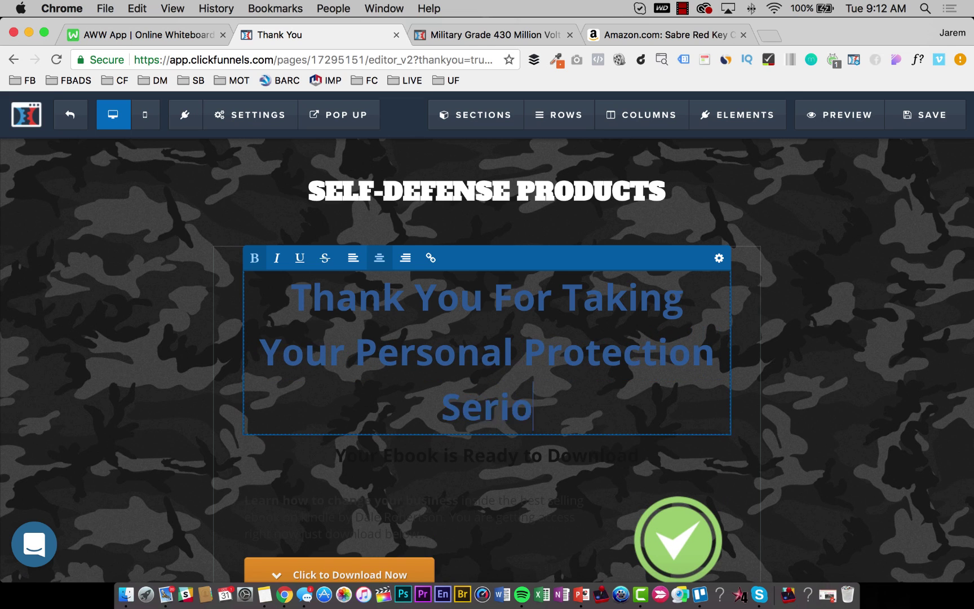
{"action": "type", "text": "usly..."}
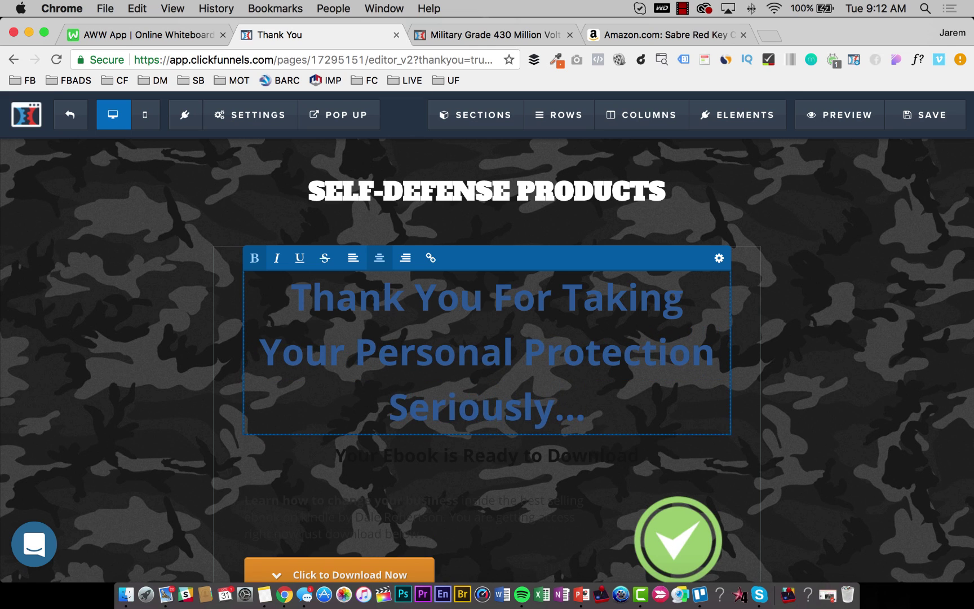
Set the download section's width to Medium.
{"action": "left_click", "coordinate": [839, 216]}
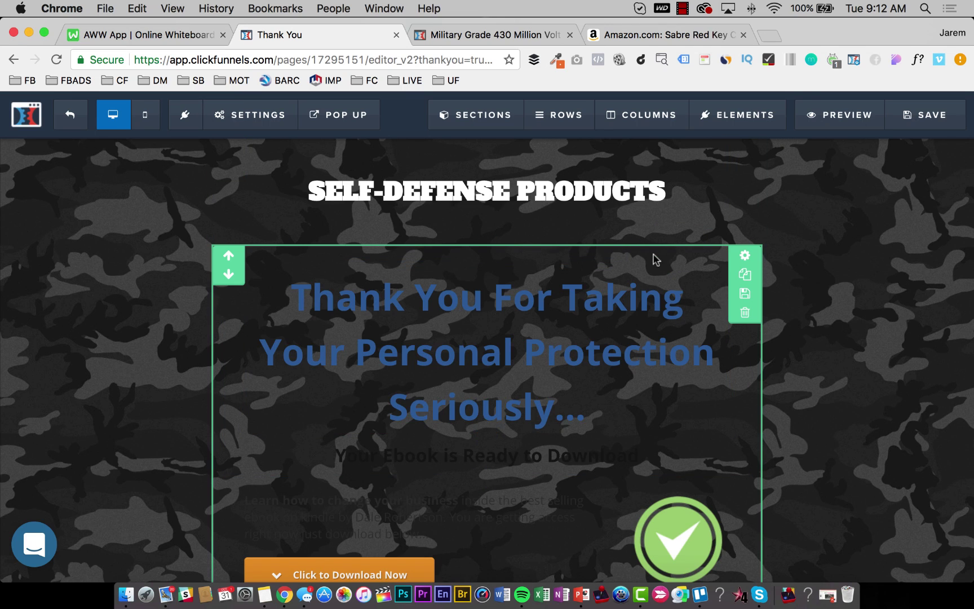
{"action": "left_click", "coordinate": [738, 259]}
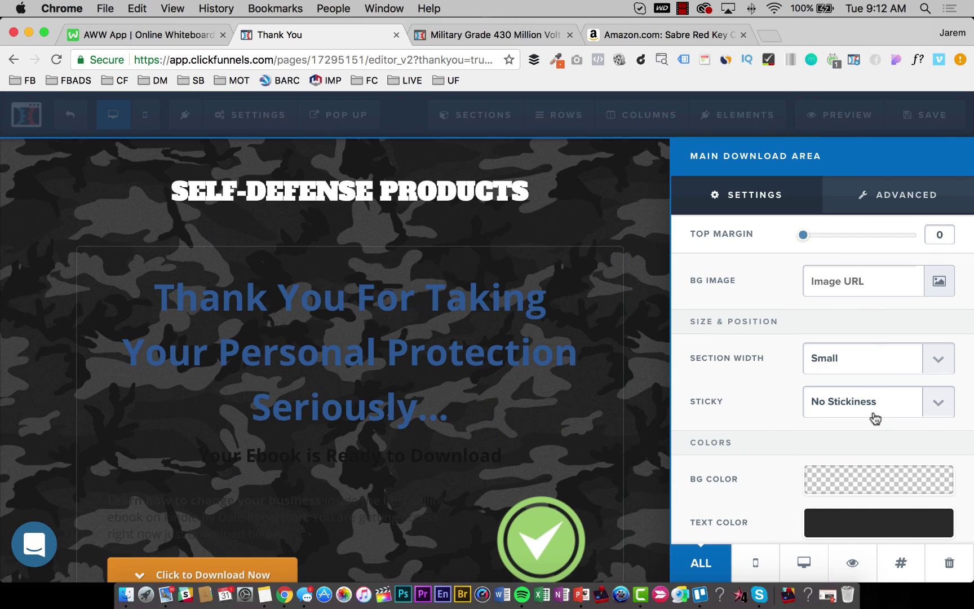
{"action": "left_click", "coordinate": [885, 362]}
{"action": "left_click", "coordinate": [875, 343]}
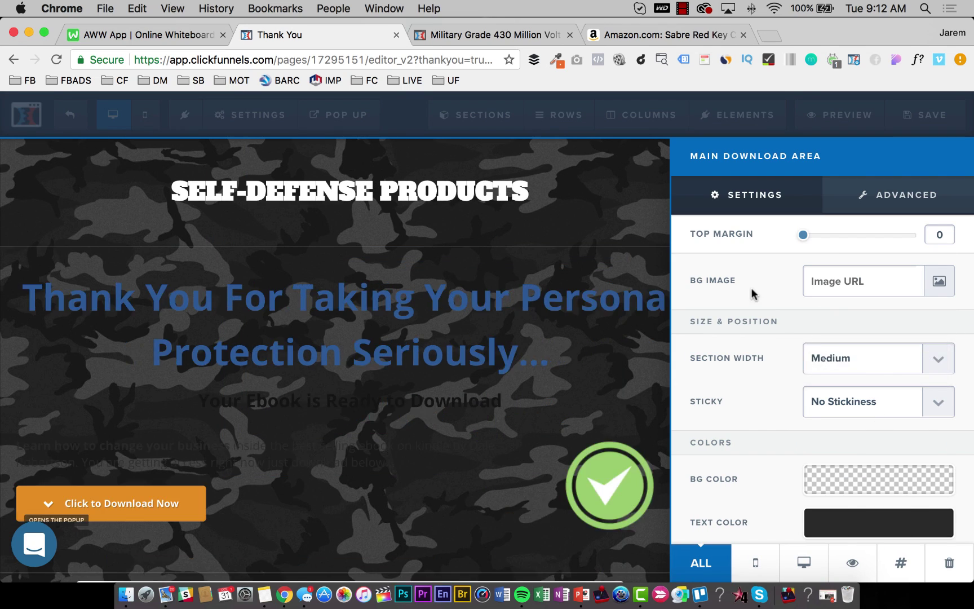
{"action": "left_click", "coordinate": [602, 203]}
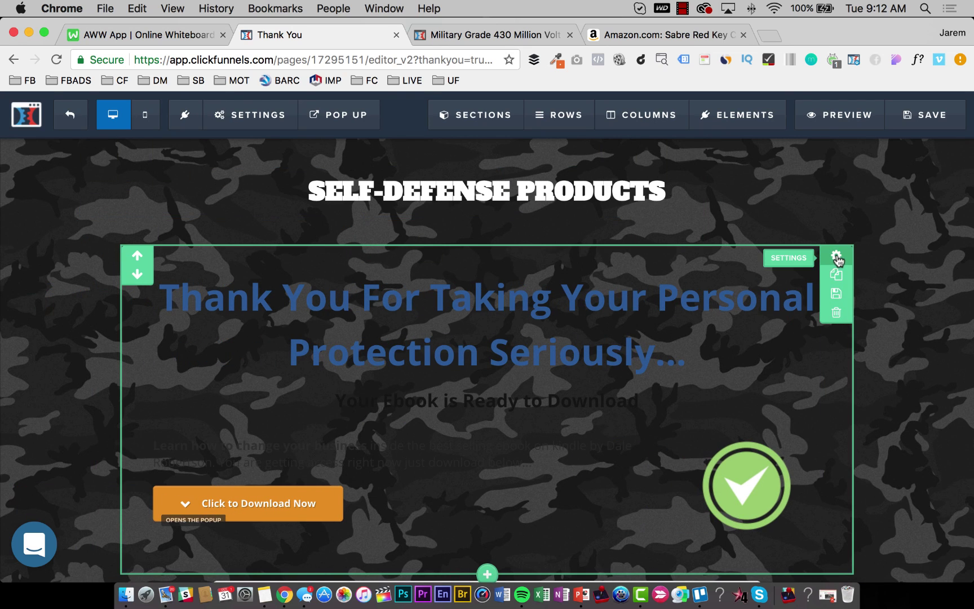
Set the download section's border to None in its advanced style options.
{"action": "left_click", "coordinate": [837, 255]}
{"action": "left_click", "coordinate": [889, 197]}
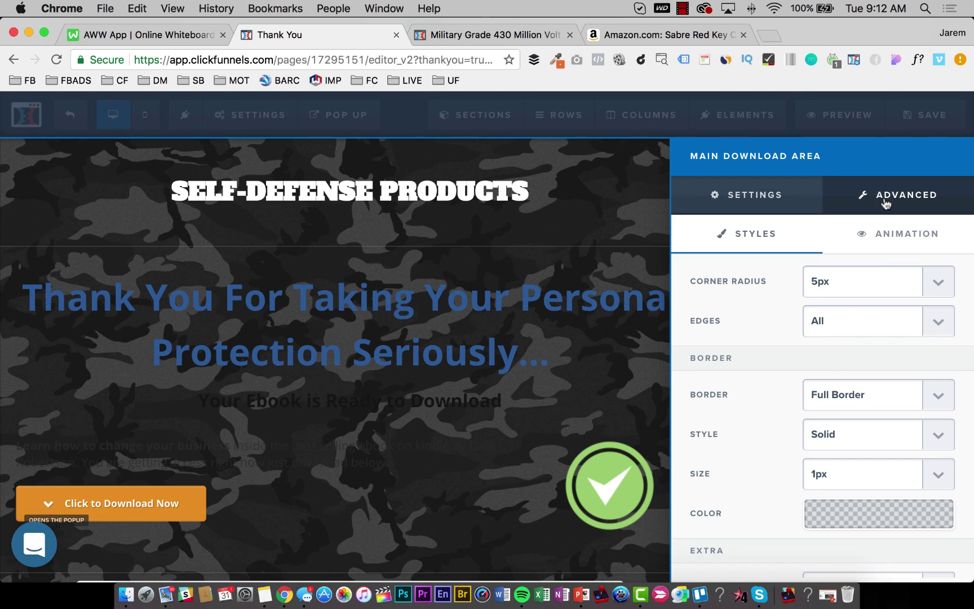
{"action": "left_click", "coordinate": [842, 395]}
{"action": "left_click", "coordinate": [825, 381]}
{"action": "left_click", "coordinate": [464, 296]}
Make the Thank You headline text white.
{"action": "double_click", "coordinate": [638, 296]}
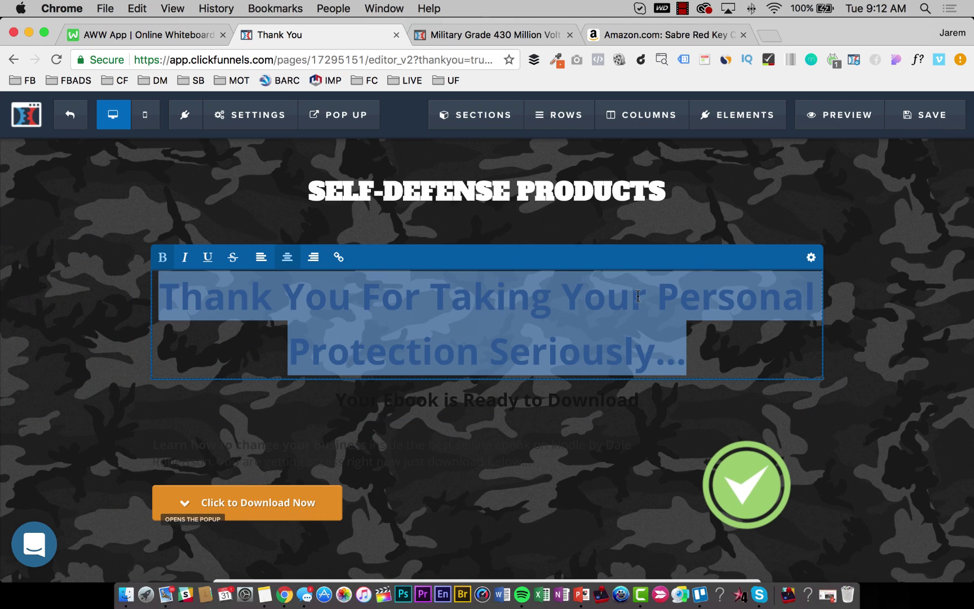
{"action": "left_click", "coordinate": [810, 257]}
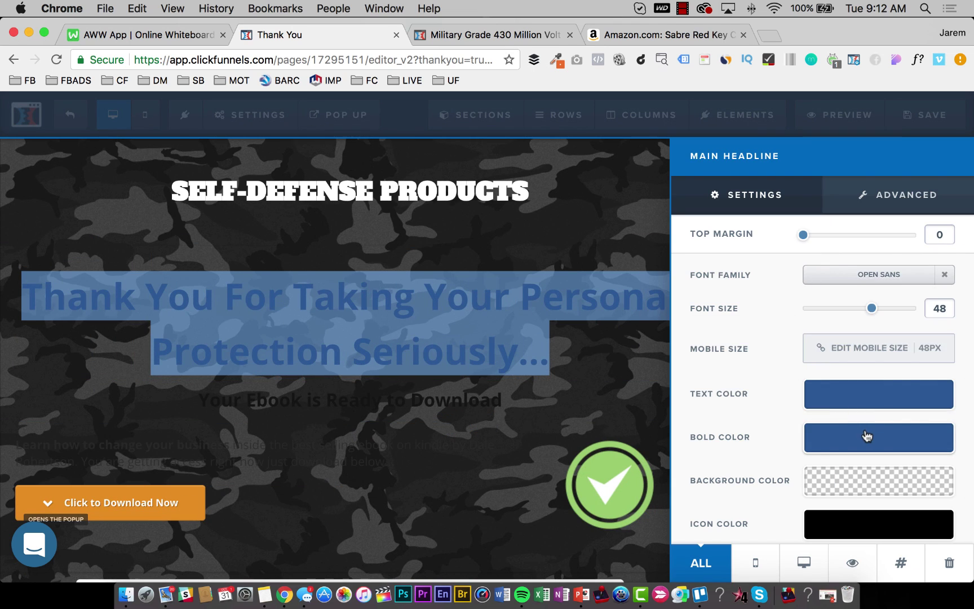
{"action": "left_click", "coordinate": [867, 436]}
{"action": "left_click_drag", "start_coordinate": [868, 296], "coordinate": [814, 245]}
{"action": "left_click", "coordinate": [470, 239]}
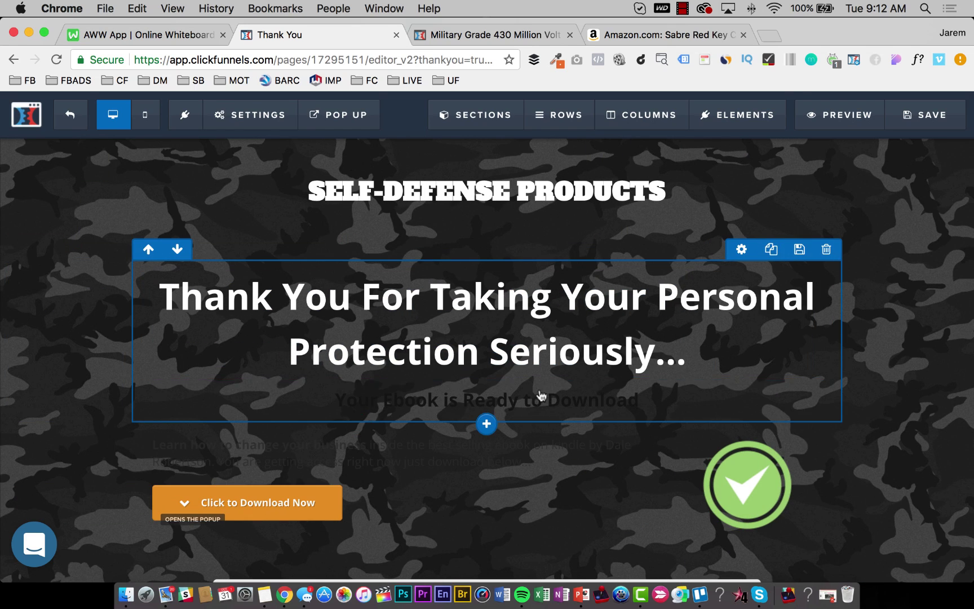
Make the 'Your Ebook is Ready to Download' subheadline text white.
{"action": "left_click", "coordinate": [541, 397]}
{"action": "double_click", "coordinate": [548, 401]}
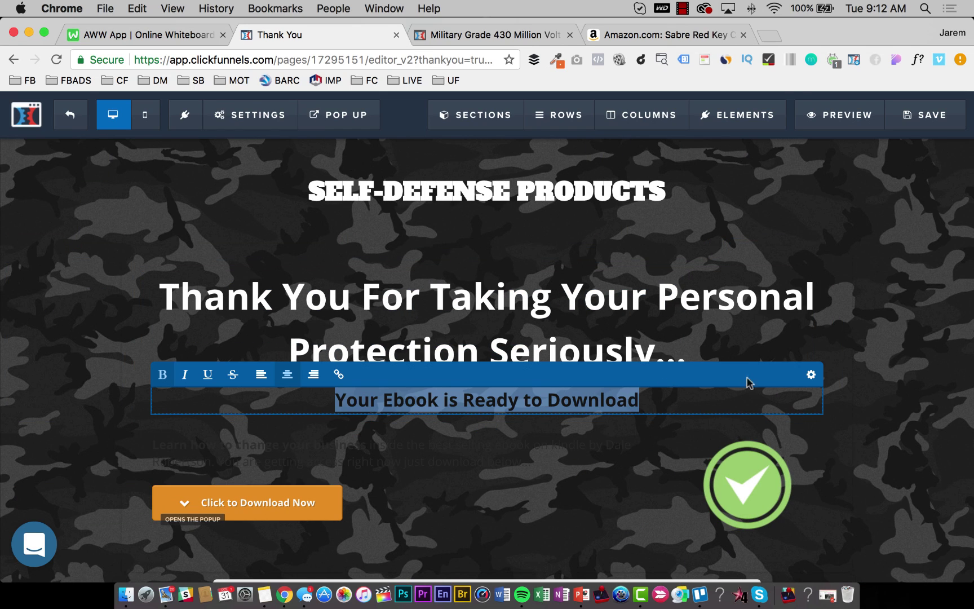
{"action": "left_click", "coordinate": [811, 374]}
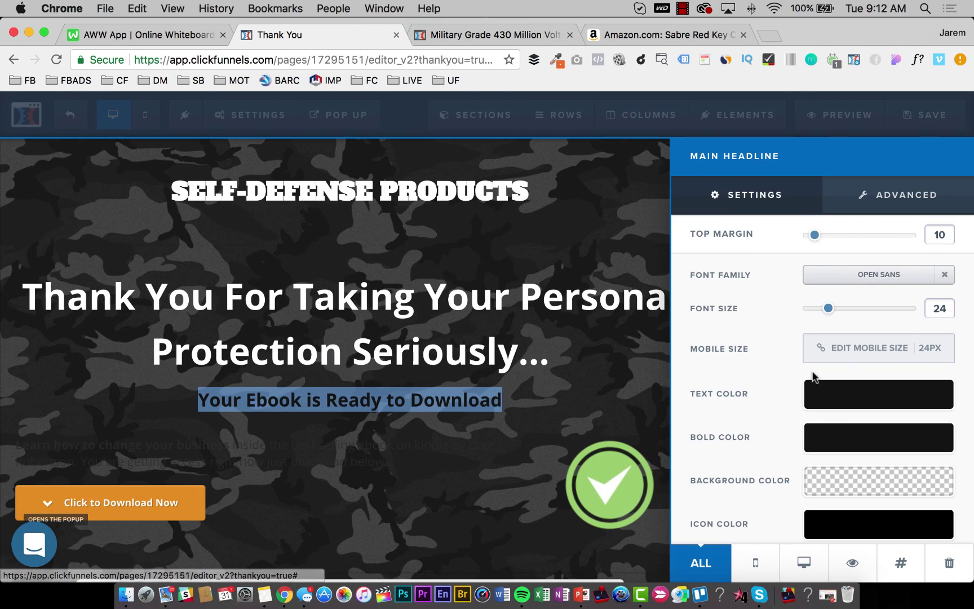
{"action": "left_click", "coordinate": [848, 442]}
{"action": "left_click_drag", "start_coordinate": [858, 285], "coordinate": [794, 240]}
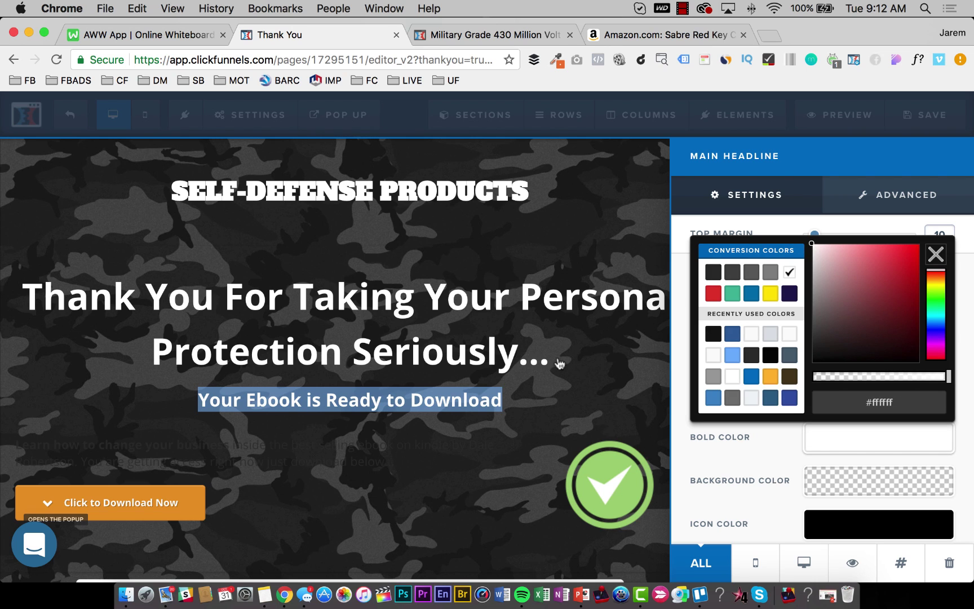
{"action": "left_click", "coordinate": [578, 397]}
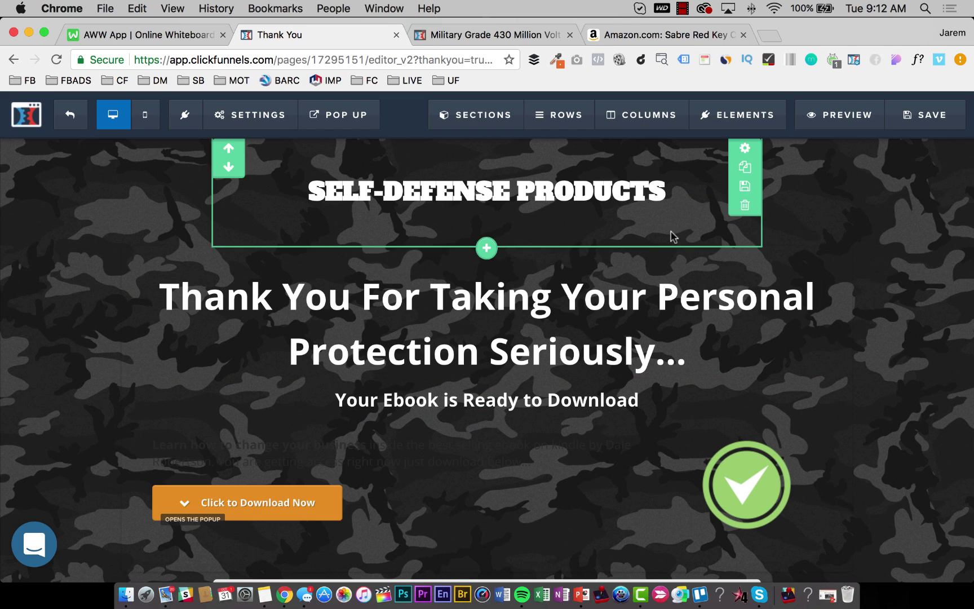
Set the section's bottom padding to 0.
{"action": "left_click", "coordinate": [744, 149]}
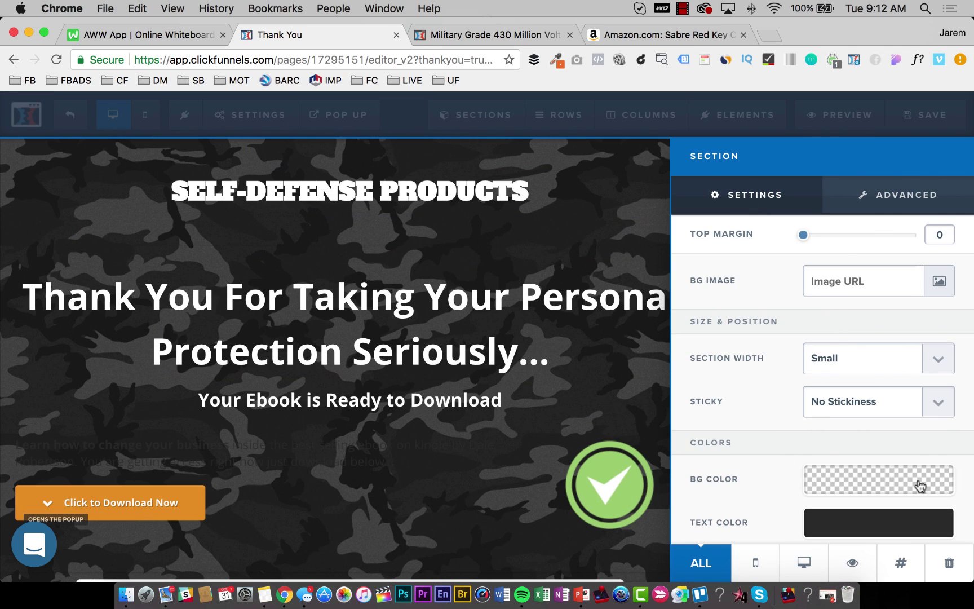
{"action": "scroll", "coordinate": [913, 483], "scroll_direction": "down", "scroll_amount": 5}
{"action": "left_click_drag", "start_coordinate": [849, 484], "coordinate": [770, 483]}
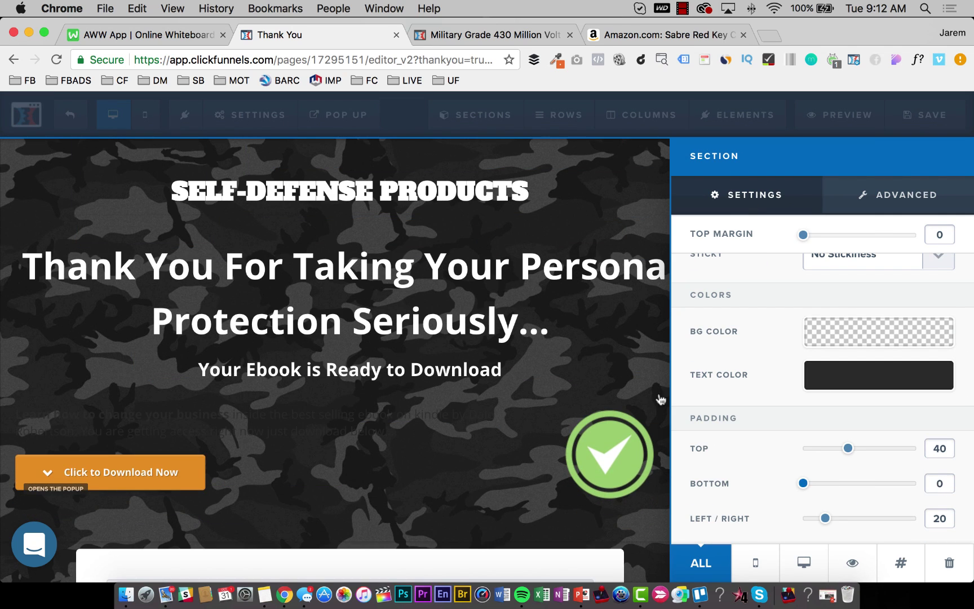
{"action": "left_click", "coordinate": [581, 342]}
Break the headline so 'Personal' starts the second line, and save the page.
{"action": "left_click", "coordinate": [657, 267]}
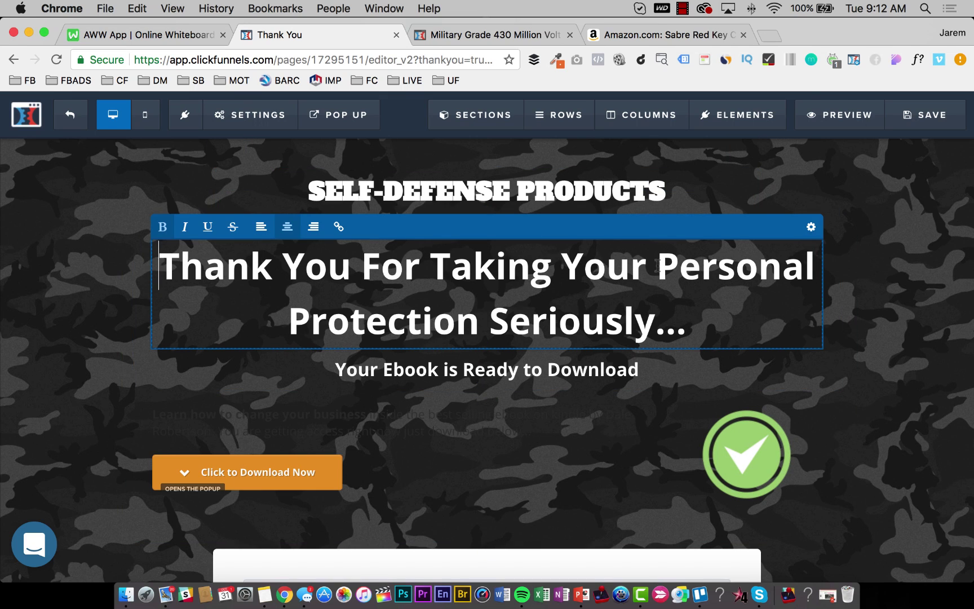
{"action": "key", "text": "shift+Return"}
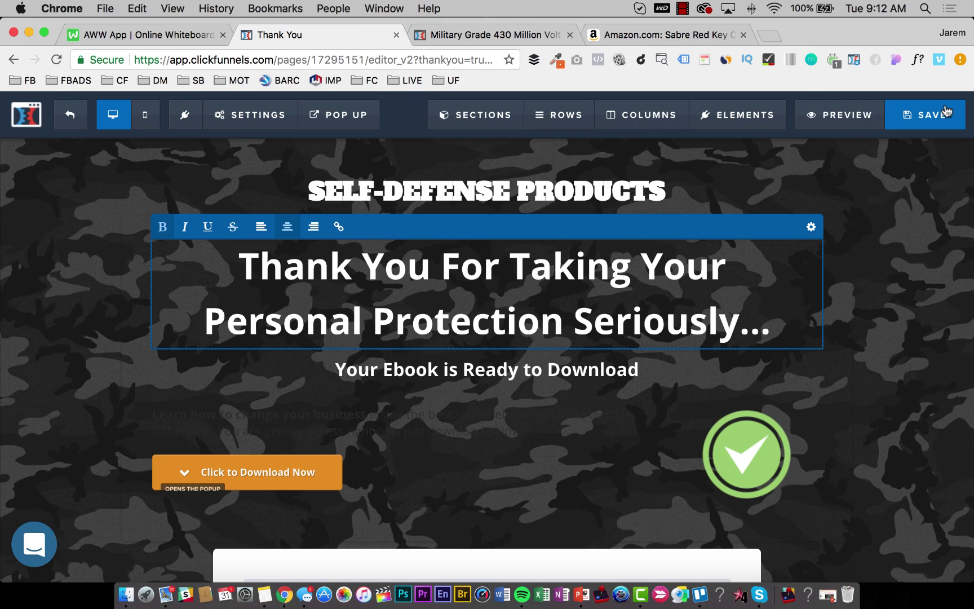
{"action": "left_click", "coordinate": [925, 115]}
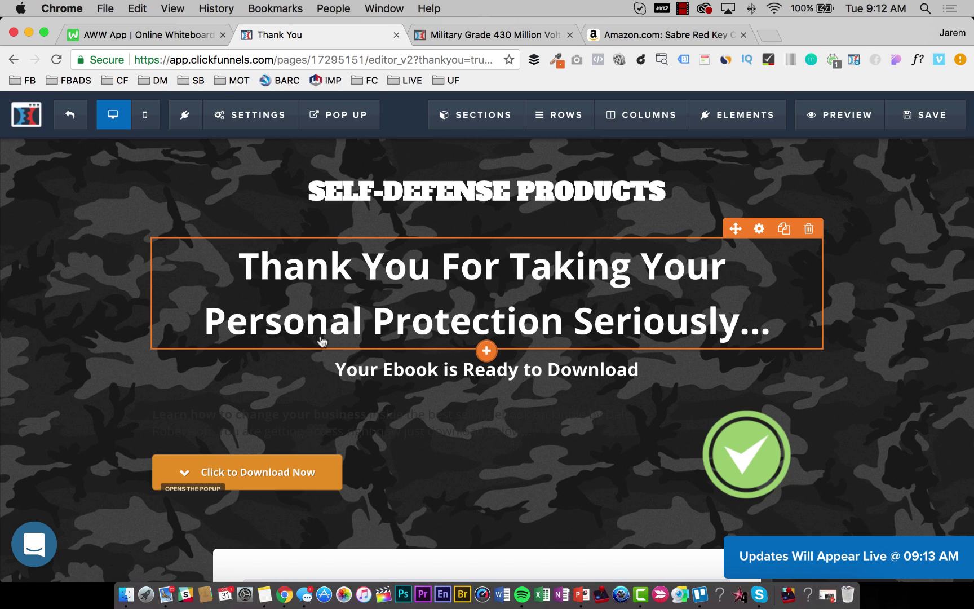
Change the subheadline to 'Do you have other friends or family who could use these same life saving products in their life?'.
{"action": "triple_click", "coordinate": [482, 363]}
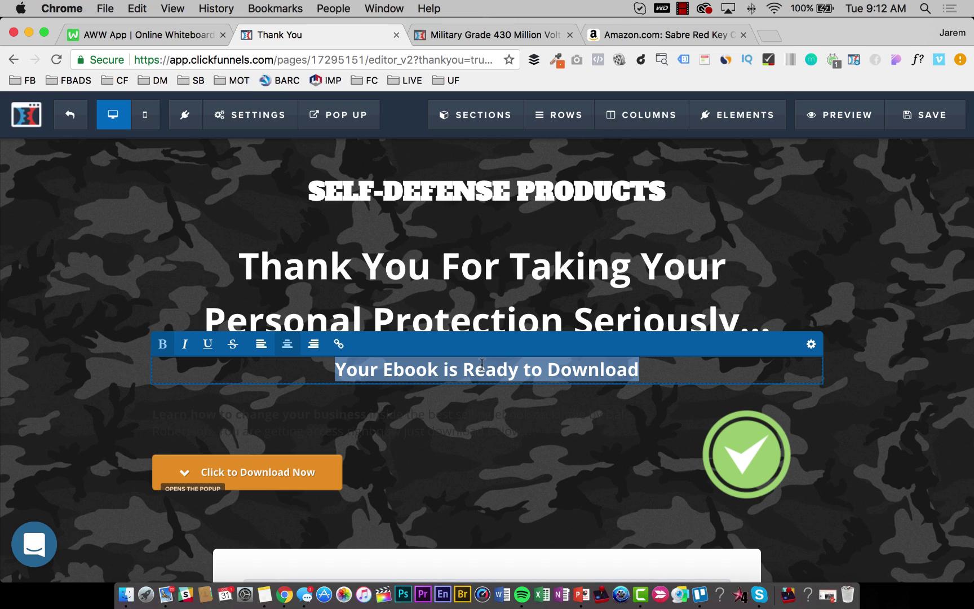
{"action": "type", "text": "PDo you"}
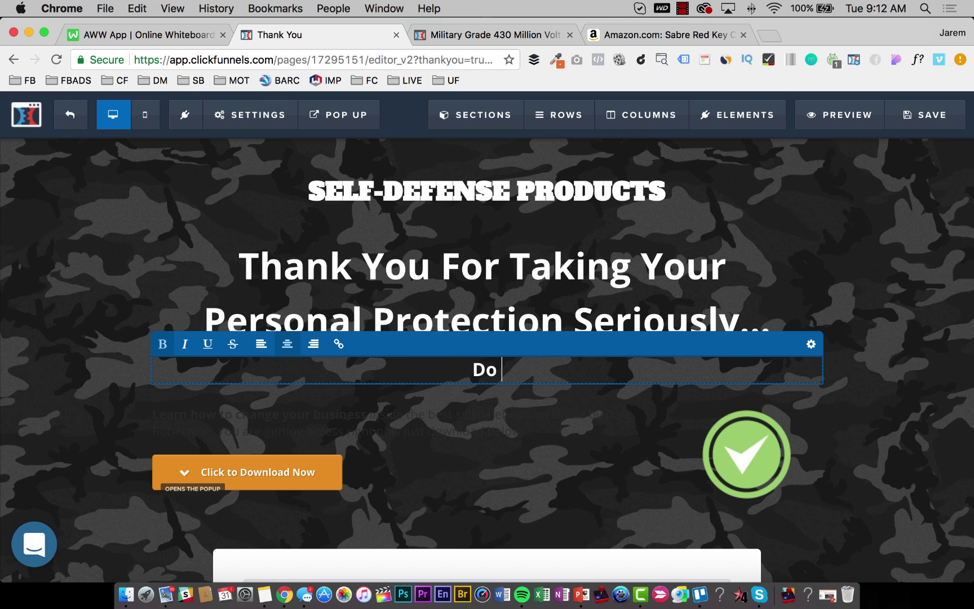
{"action": "key", "text": "BackSpace"}
{"action": "key", "text": "BackSpace"}
{"action": "type", "text": "ou have"}
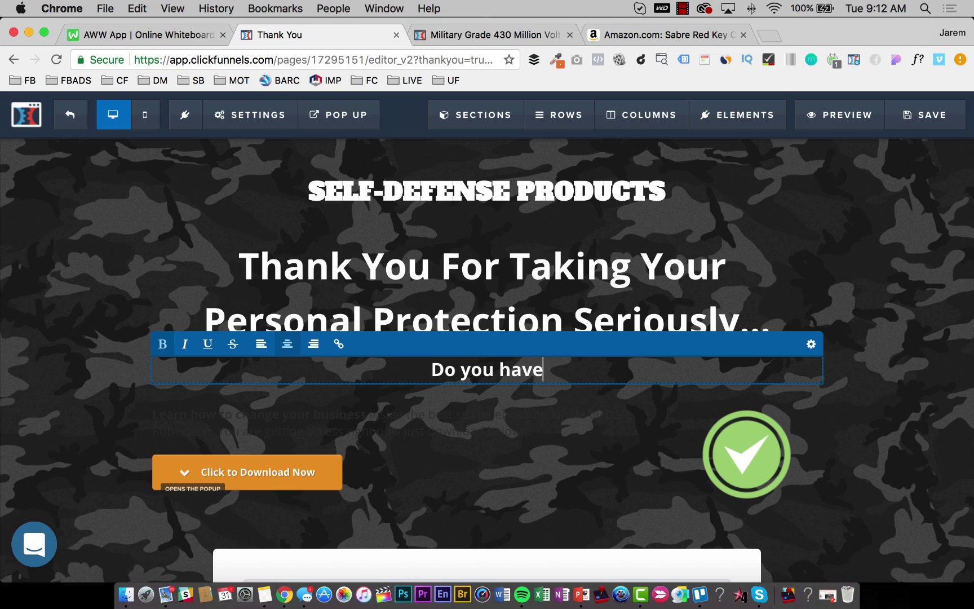
{"action": "type", "text": " other fiien"}
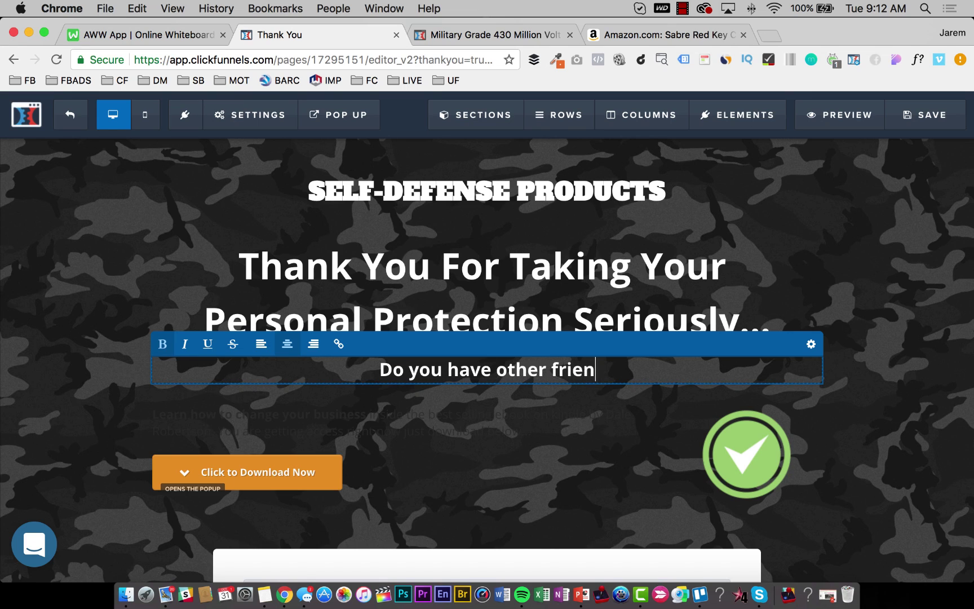
{"action": "type", "text": "ds or family who "}
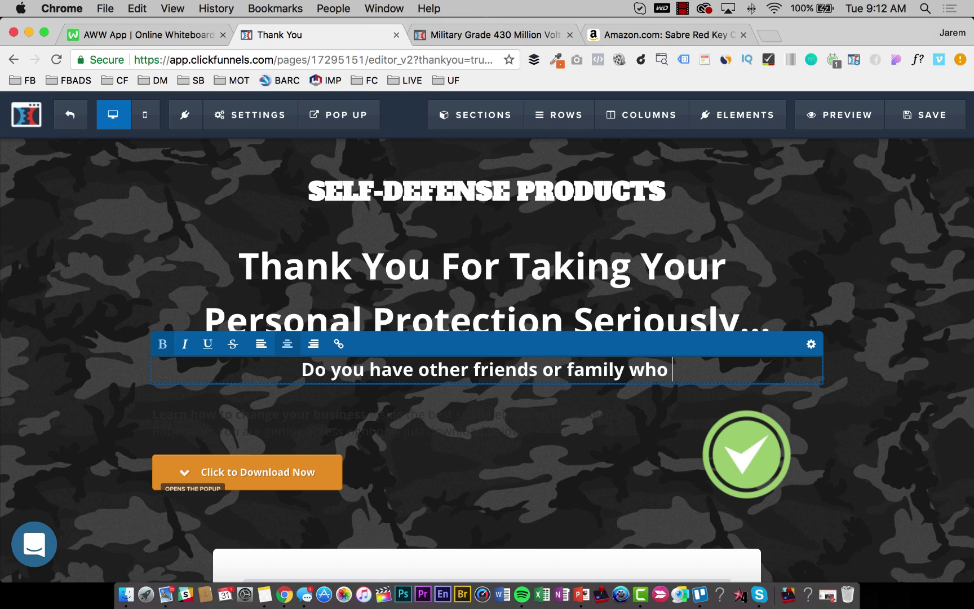
{"action": "type", "text": "could use thie"}
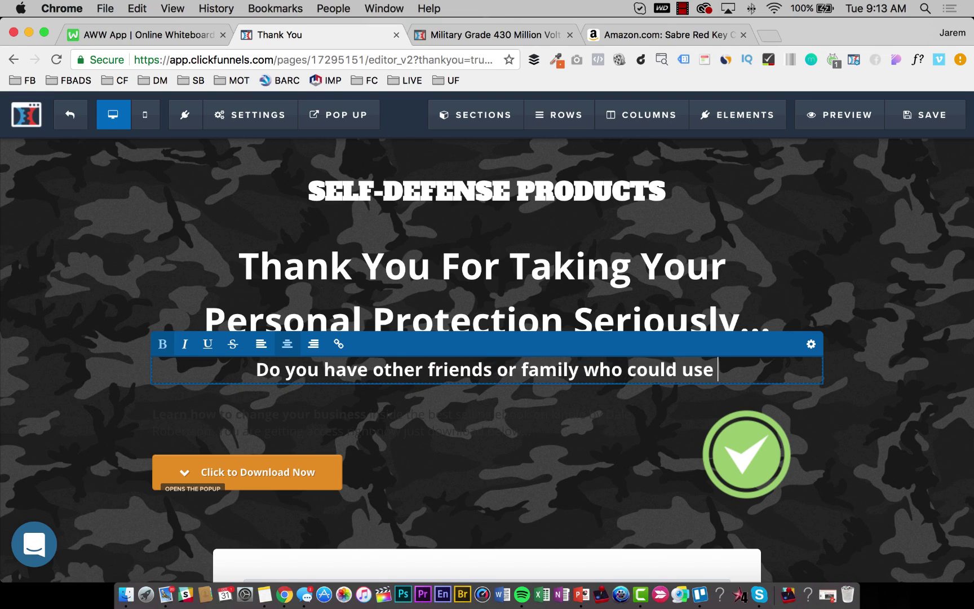
{"action": "key", "text": "BackSpace"}
{"action": "key", "text": "BackSpace"}
{"action": "type", "text": "ese same l"}
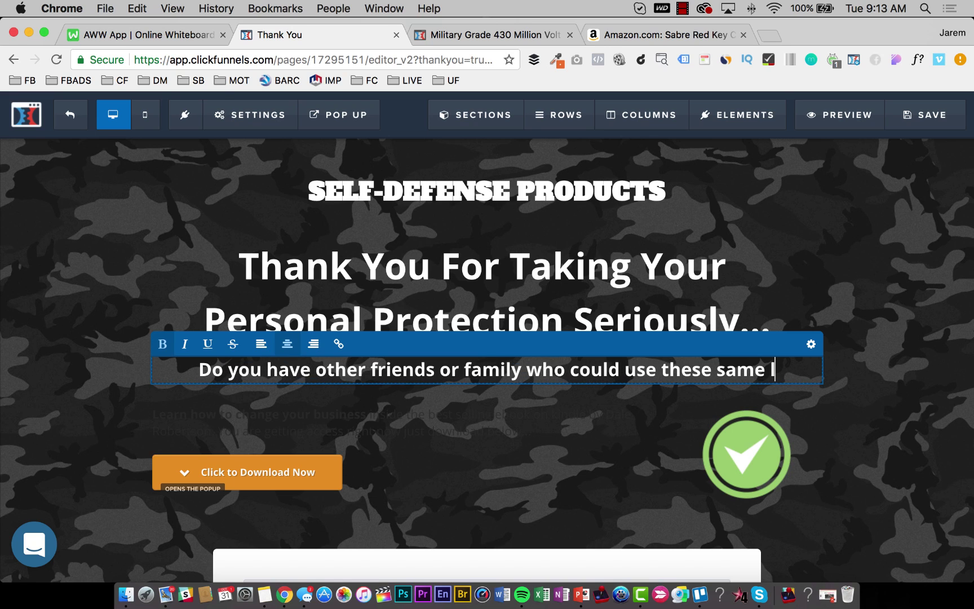
{"action": "type", "text": "ife saving"}
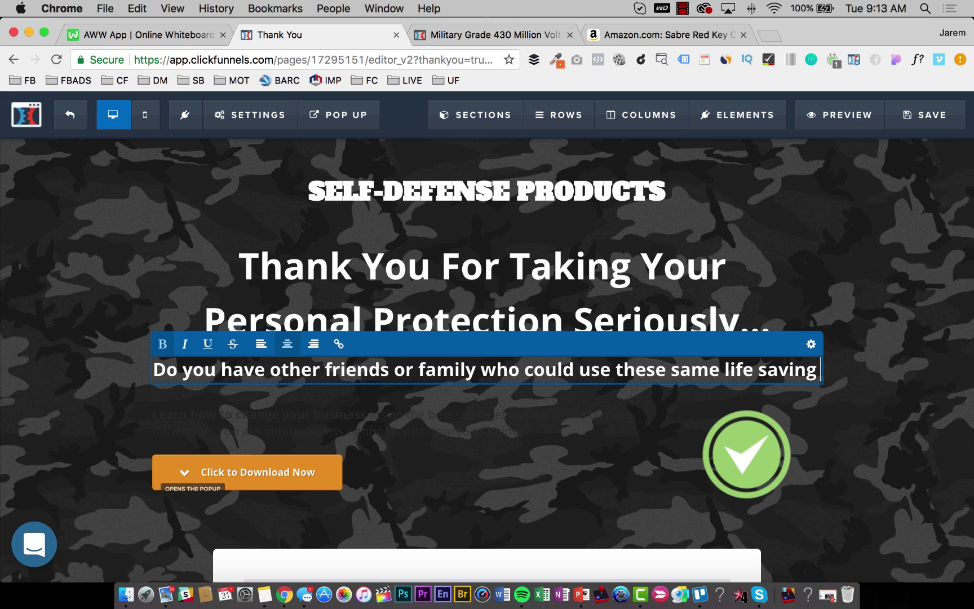
{"action": "type", "text": " proeuct"}
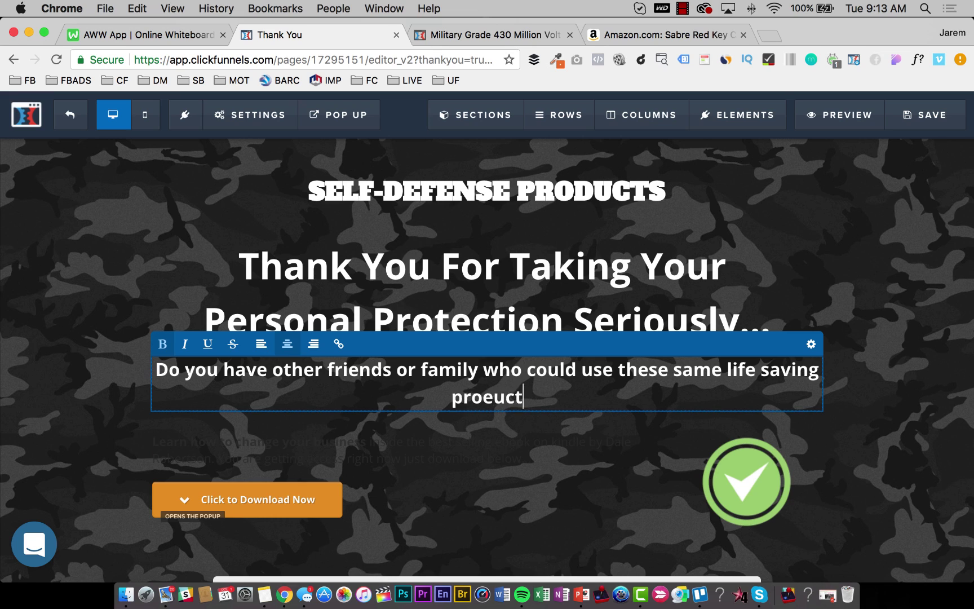
{"action": "key", "text": "BackSpace"}
{"action": "key", "text": "BackSpace"}
{"action": "key", "text": "BackSpace"}
{"action": "key", "text": "BackSpace"}
{"action": "type", "text": "ducts in their life?"}
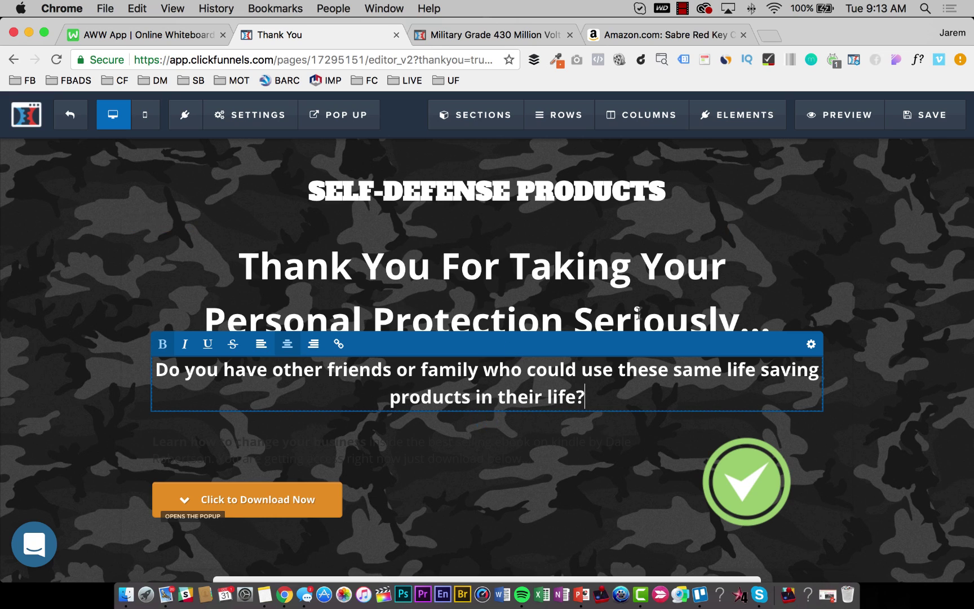
{"action": "left_click", "coordinate": [889, 277]}
{"action": "scroll", "coordinate": [518, 514], "scroll_direction": "down", "scroll_amount": 2}
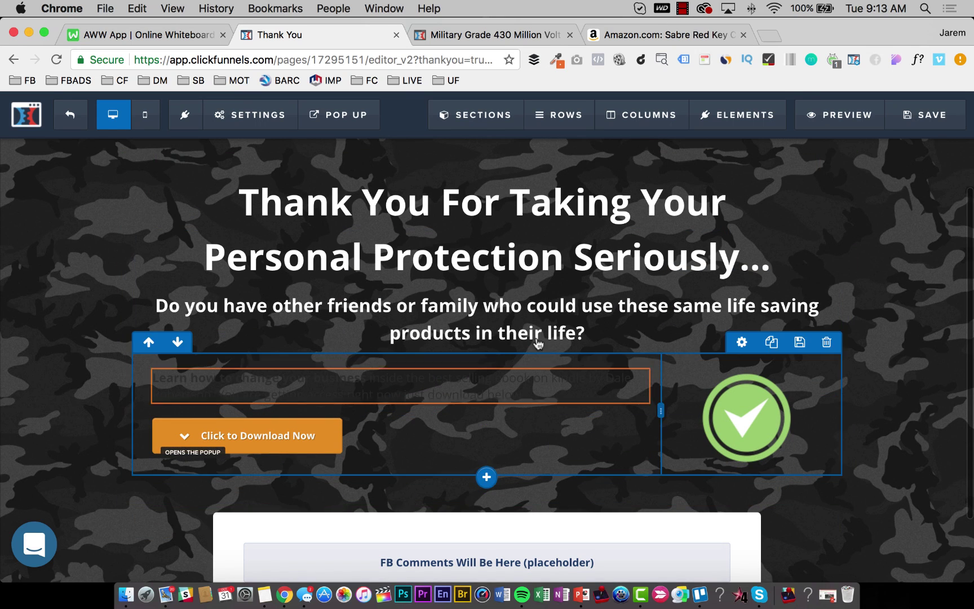
Add a Social Share element below the question using the solid coloured button theme.
{"action": "left_click", "coordinate": [489, 349]}
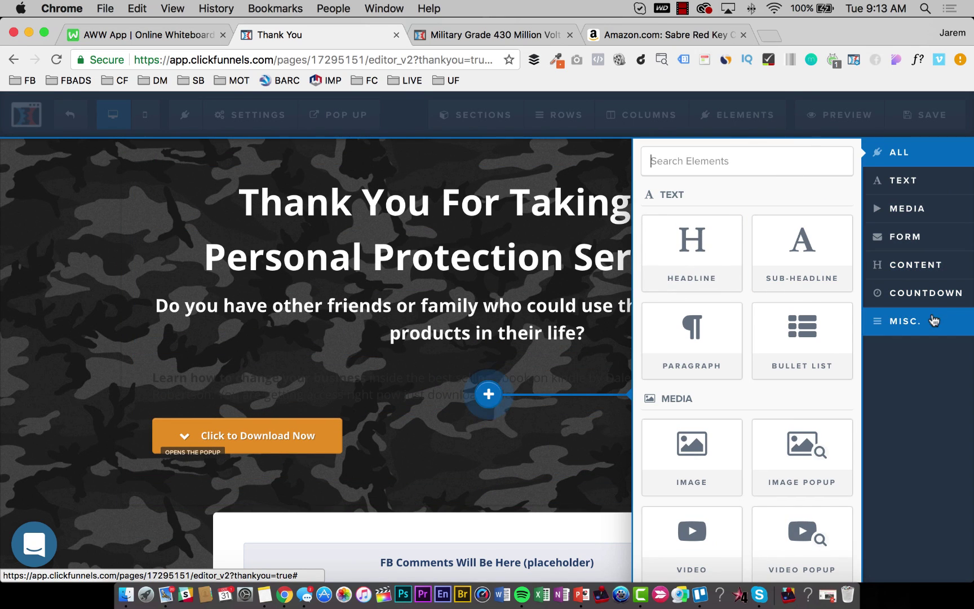
{"action": "left_click", "coordinate": [935, 319]}
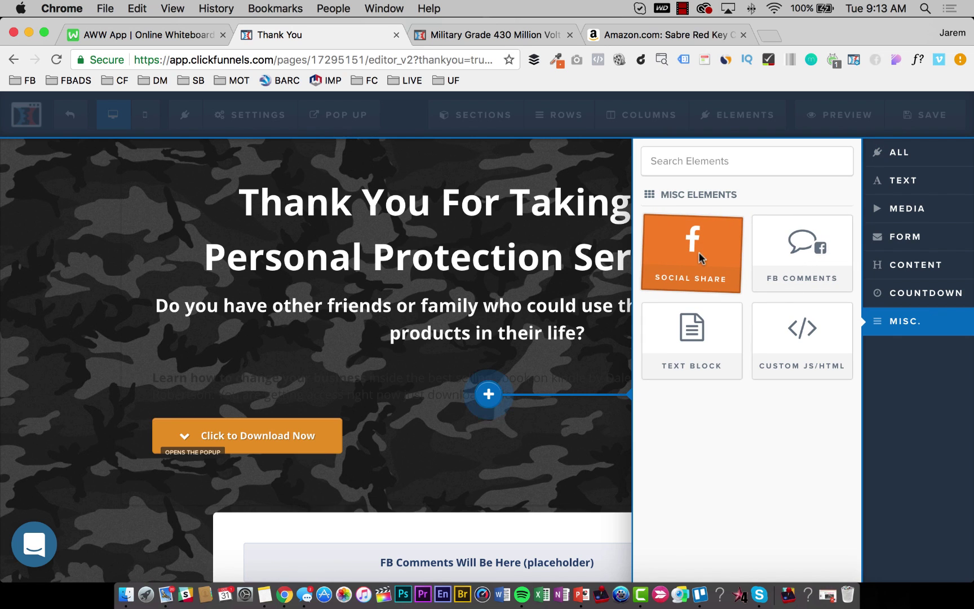
{"action": "left_click", "coordinate": [699, 251]}
{"action": "left_click", "coordinate": [502, 377]}
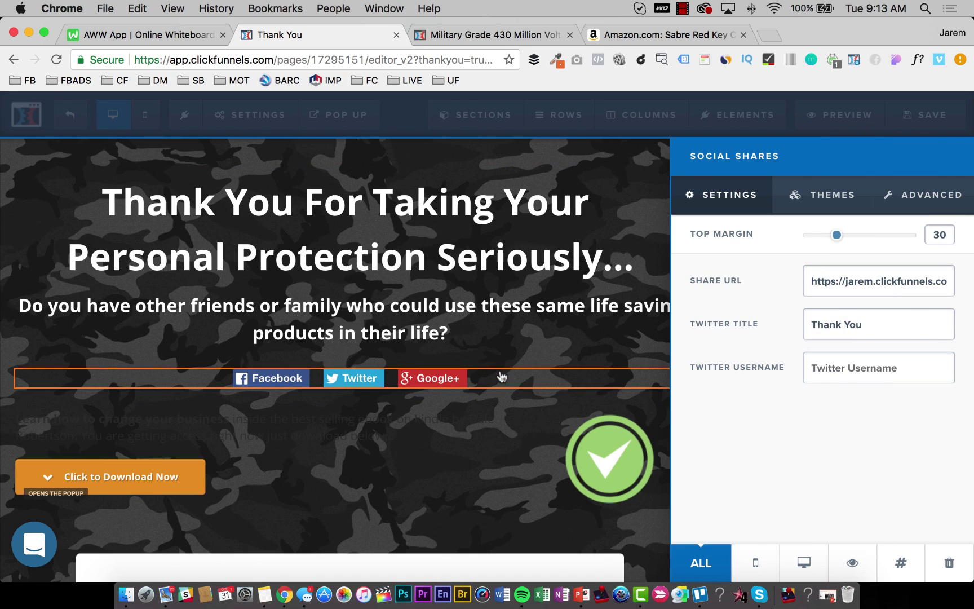
{"action": "left_click", "coordinate": [828, 195]}
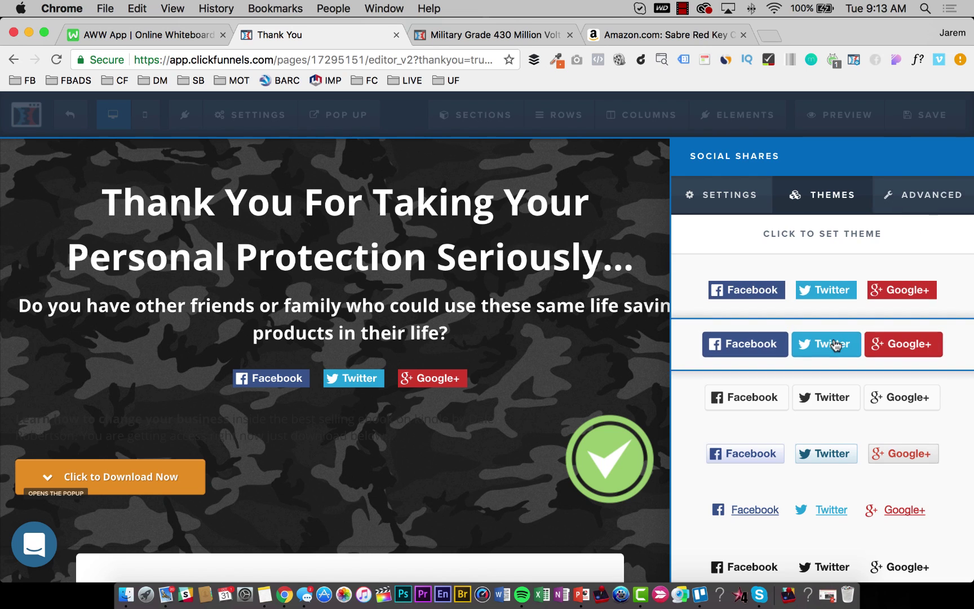
{"action": "left_click", "coordinate": [833, 345]}
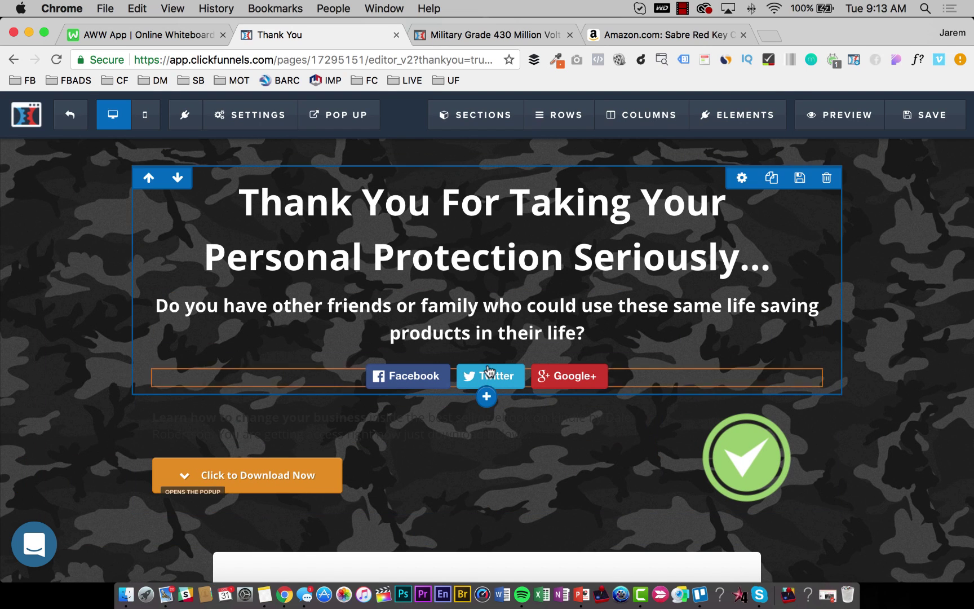
Save the page and reopen the share buttons' settings.
{"action": "left_click", "coordinate": [950, 127]}
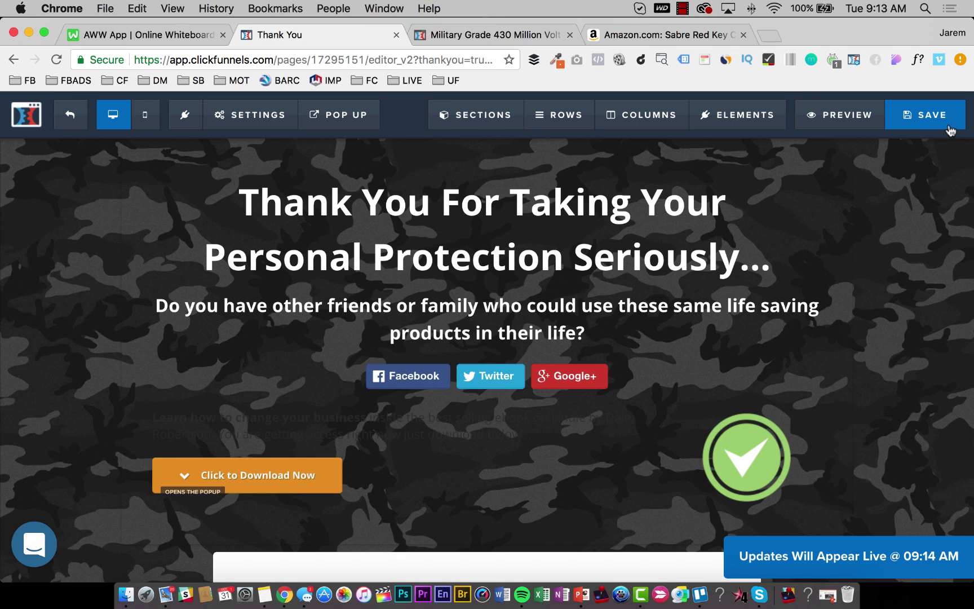
{"action": "left_click", "coordinate": [417, 381]}
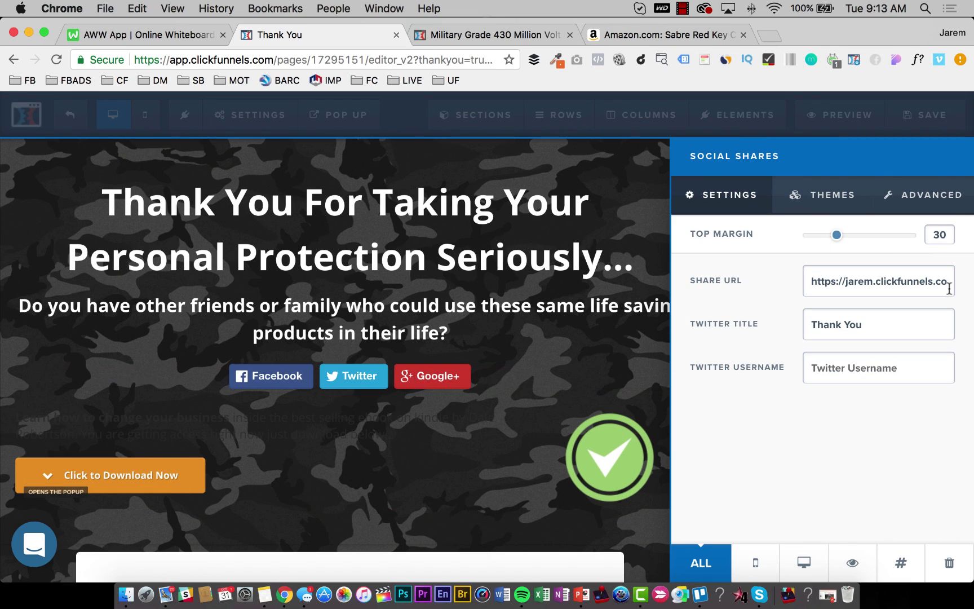
{"action": "left_click", "coordinate": [508, 268]}
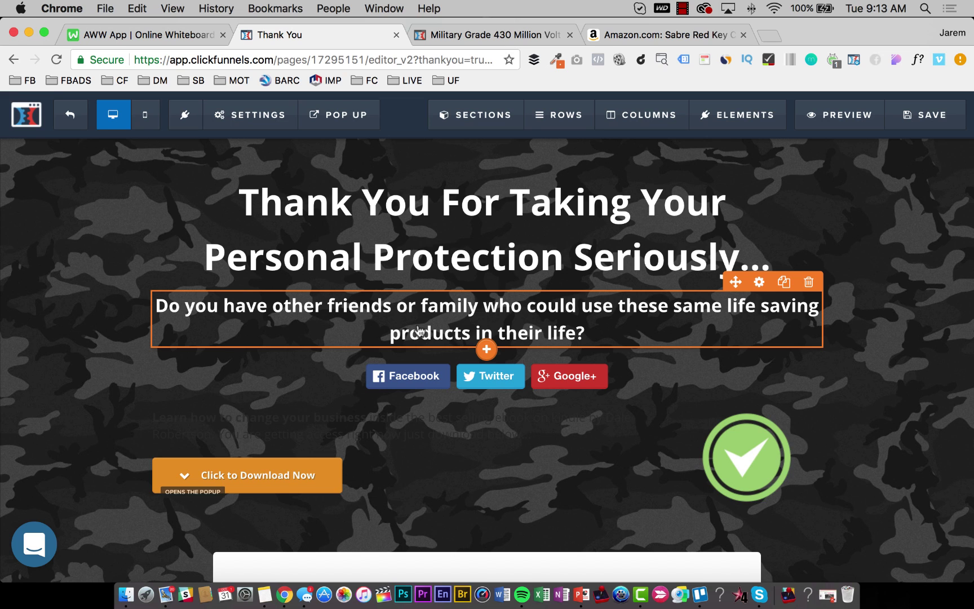
{"action": "scroll", "coordinate": [418, 332], "scroll_direction": "down", "scroll_amount": 3}
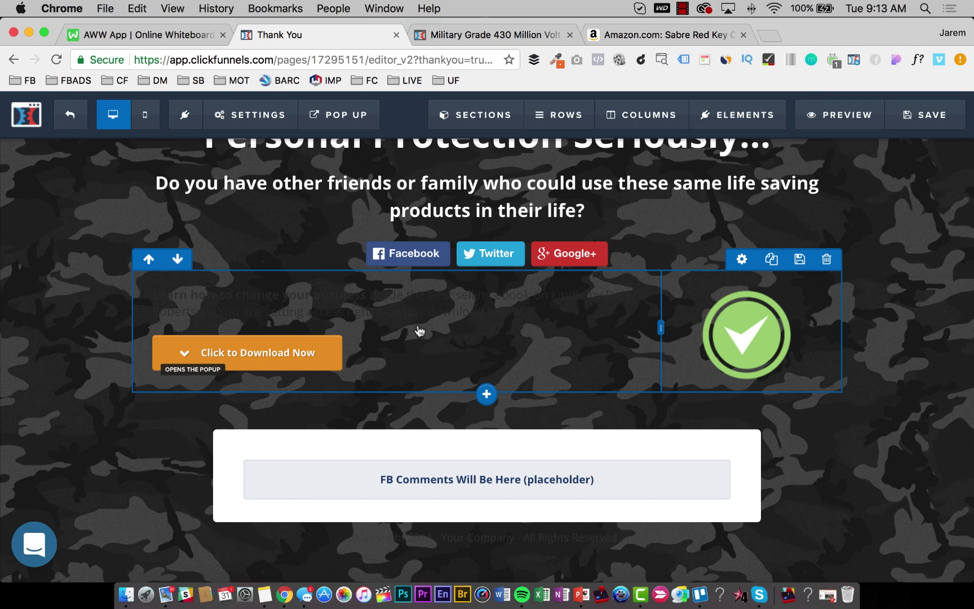
{"action": "left_click", "coordinate": [393, 256]}
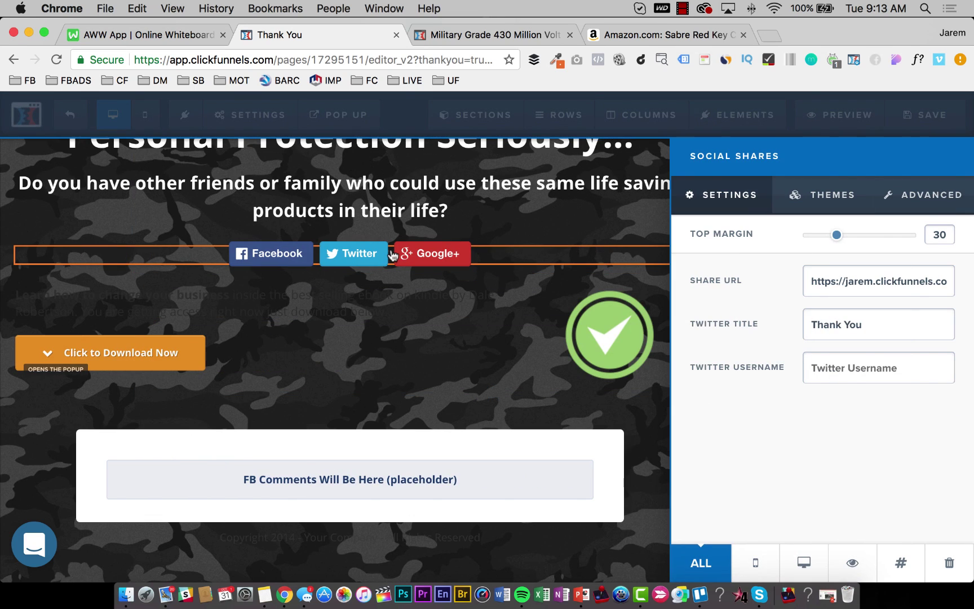
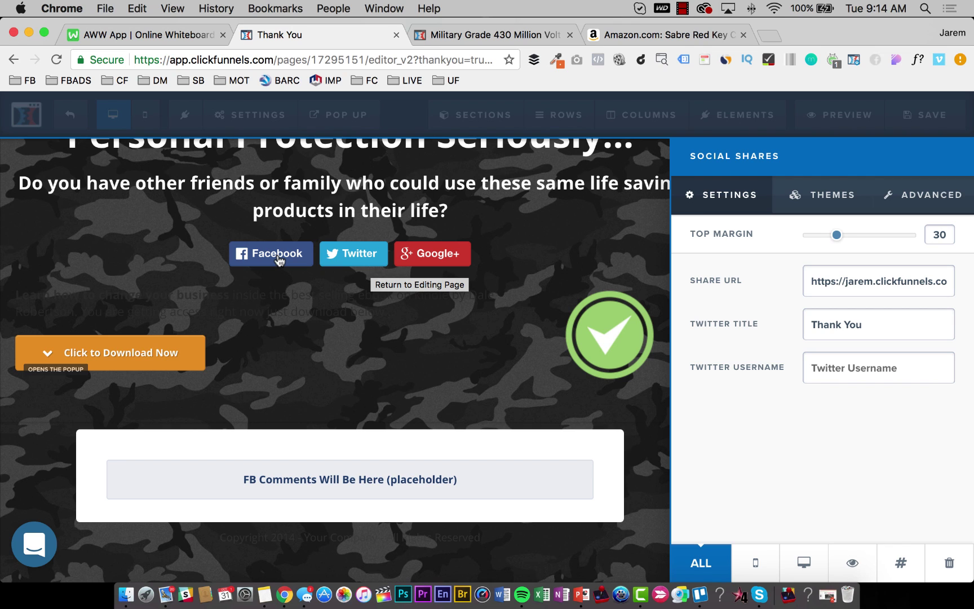
Close the share-button settings and delete the row with the download button and check-mark image.
{"action": "left_click", "coordinate": [304, 299]}
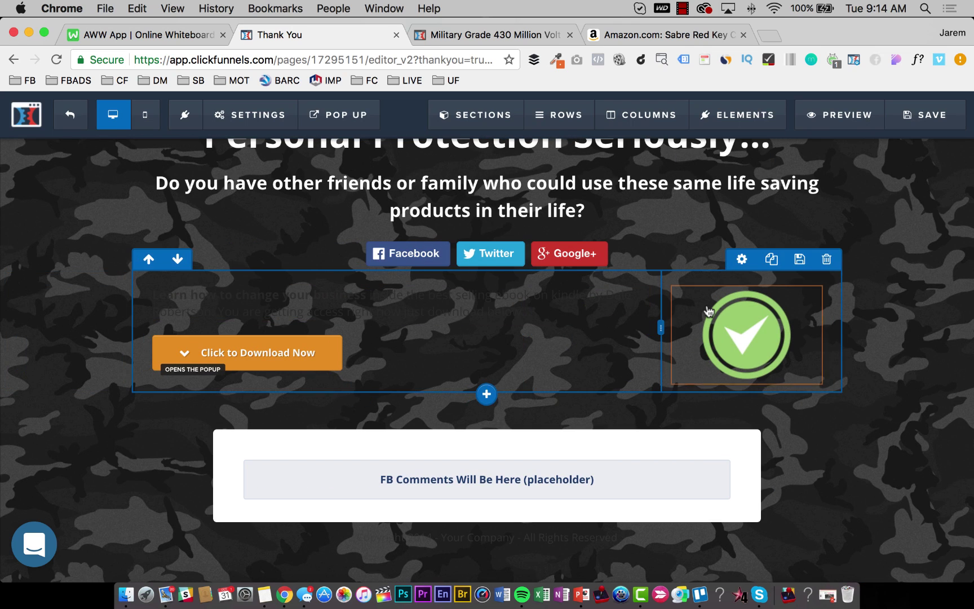
{"action": "left_click", "coordinate": [827, 259]}
Confirm the row deletion and place a copy of the subheadline above FB Comments.
{"action": "key", "text": "Return"}
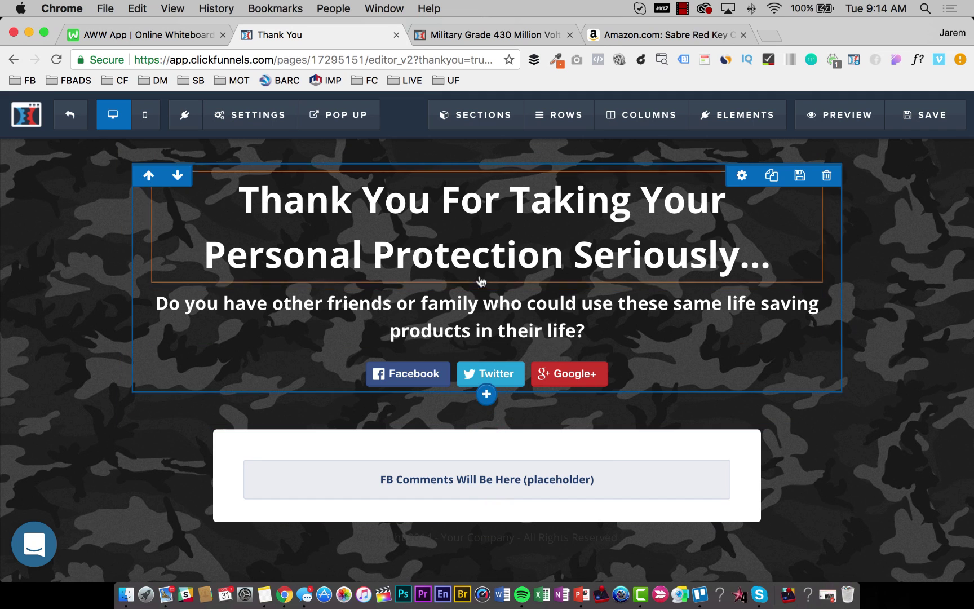
{"action": "left_click", "coordinate": [784, 280]}
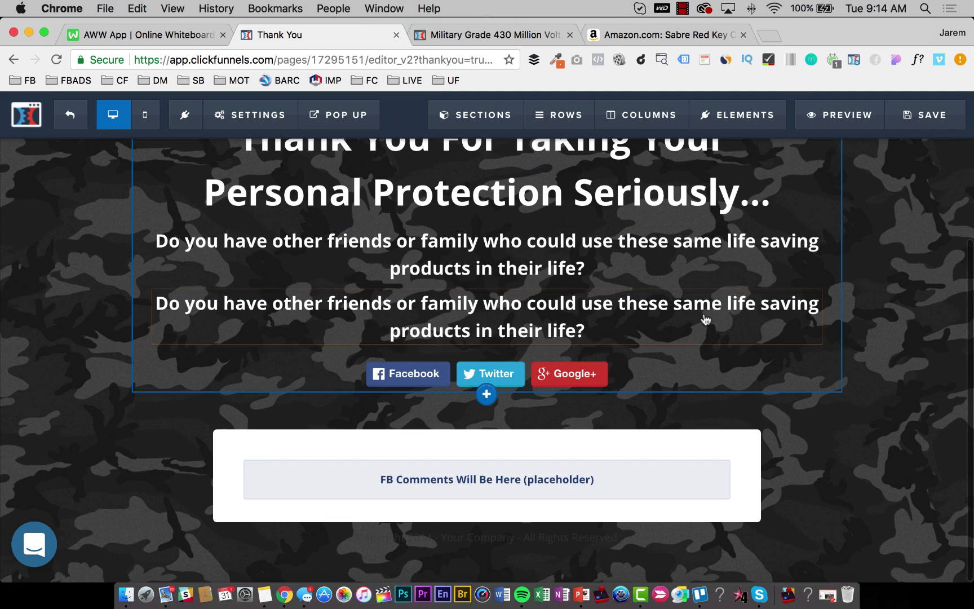
{"action": "left_click_drag", "start_coordinate": [555, 460], "coordinate": [552, 458]}
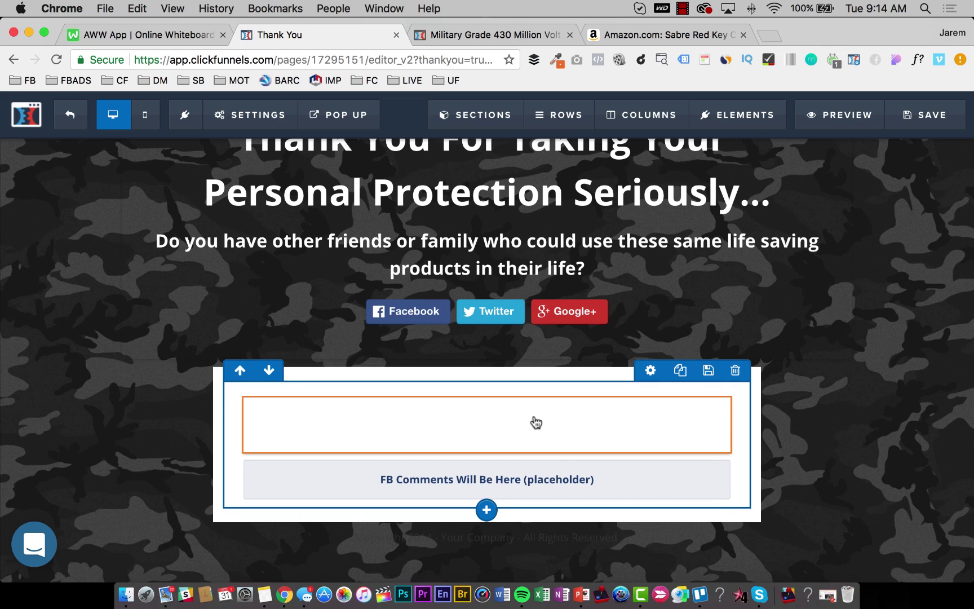
{"action": "double_click", "coordinate": [554, 412]}
{"action": "key", "text": "super+a"}
Make the copied heading's bold text black and set its top margin to 0.
{"action": "left_click", "coordinate": [720, 386]}
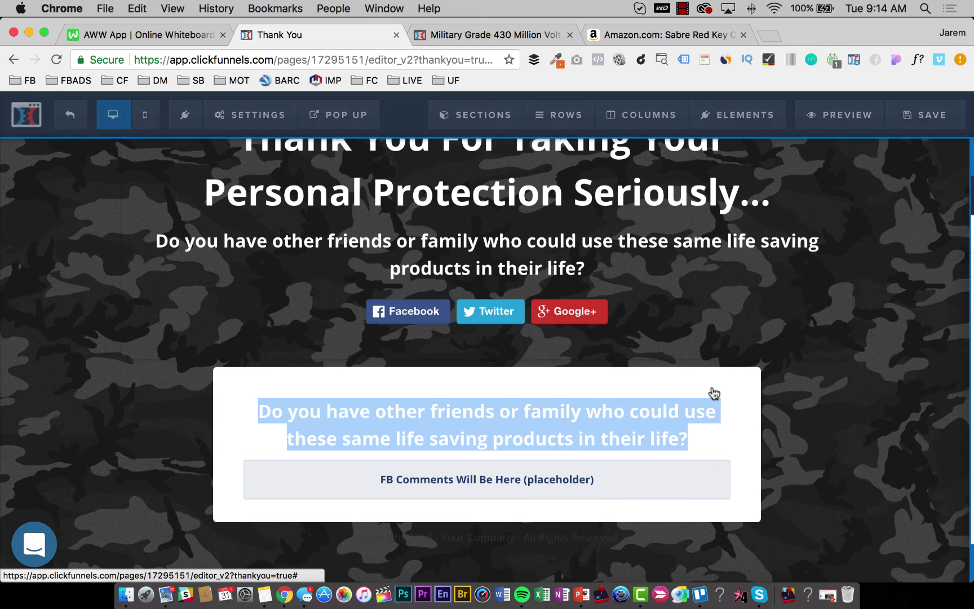
{"action": "left_click", "coordinate": [851, 440]}
{"action": "left_click", "coordinate": [772, 374]}
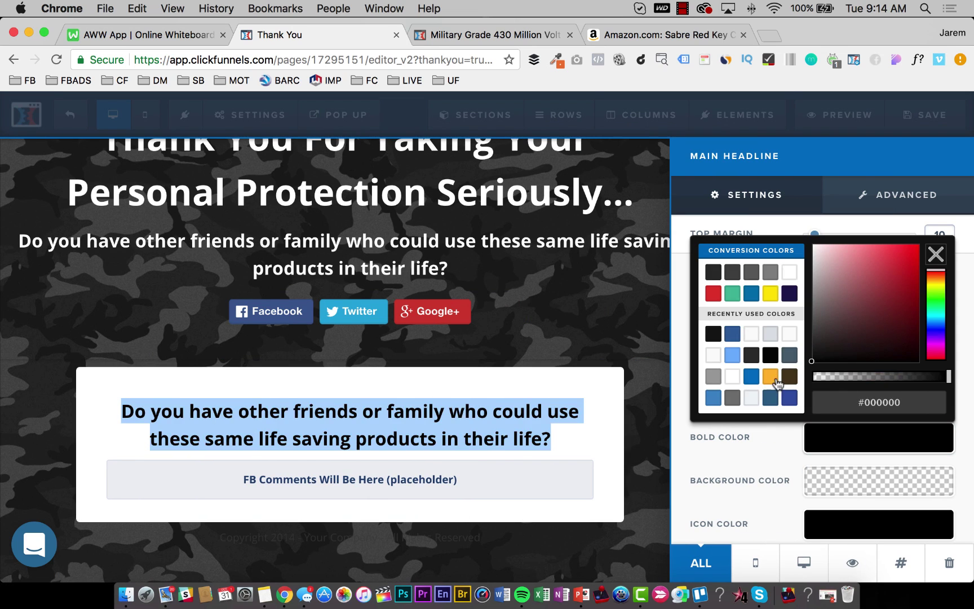
{"action": "left_click", "coordinate": [615, 326]}
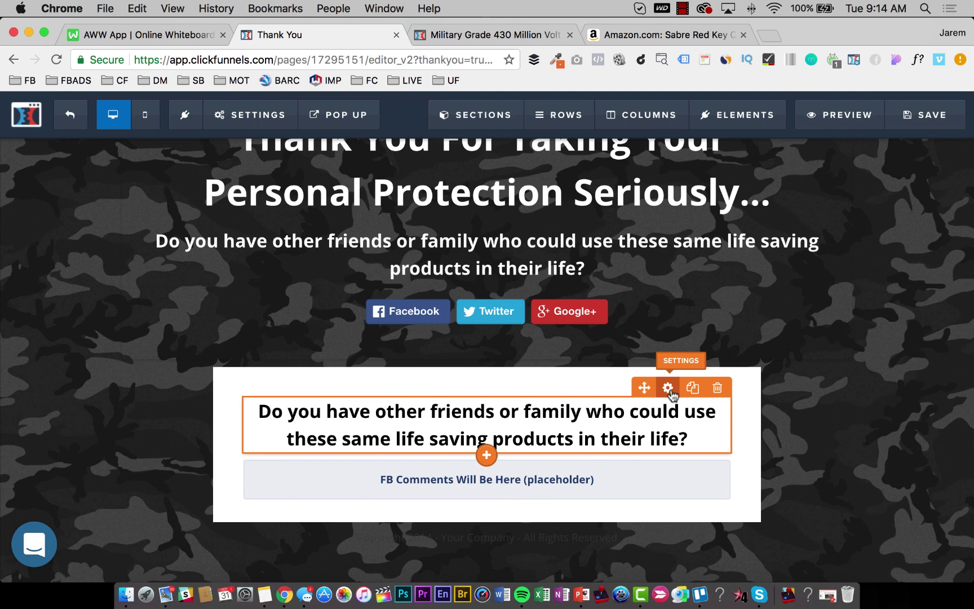
{"action": "left_click", "coordinate": [670, 387]}
{"action": "left_click_drag", "start_coordinate": [814, 235], "coordinate": [787, 235]}
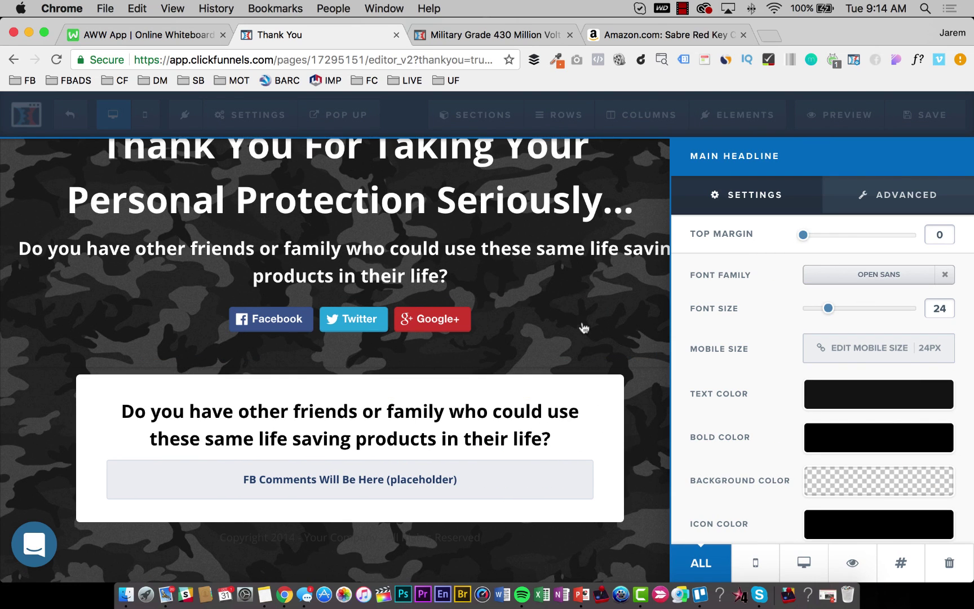
{"action": "left_click", "coordinate": [590, 361]}
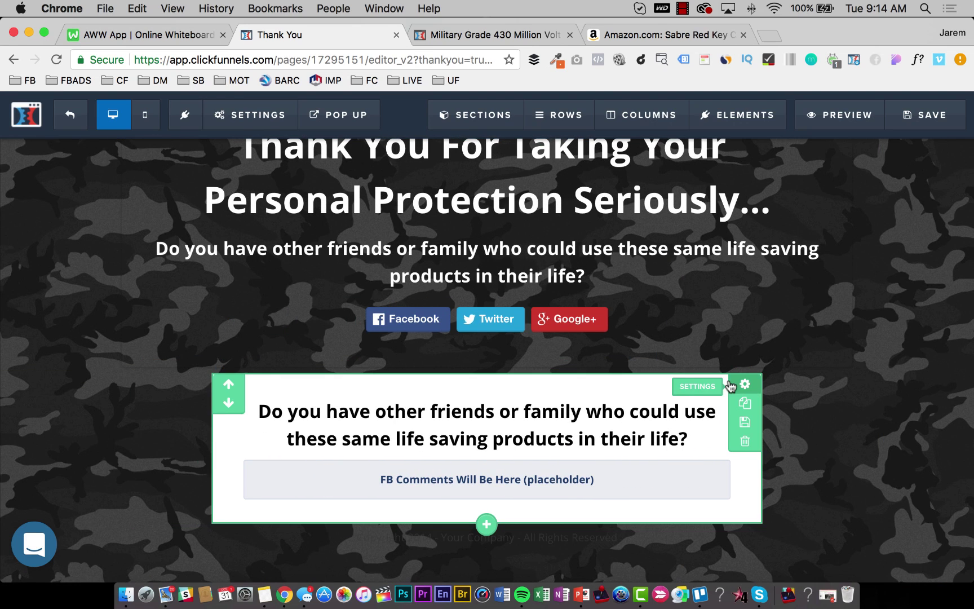
Reduce the comments row's top padding from 20 to 10.
{"action": "left_click", "coordinate": [730, 385]}
{"action": "scroll", "coordinate": [814, 450], "scroll_direction": "down", "scroll_amount": 5}
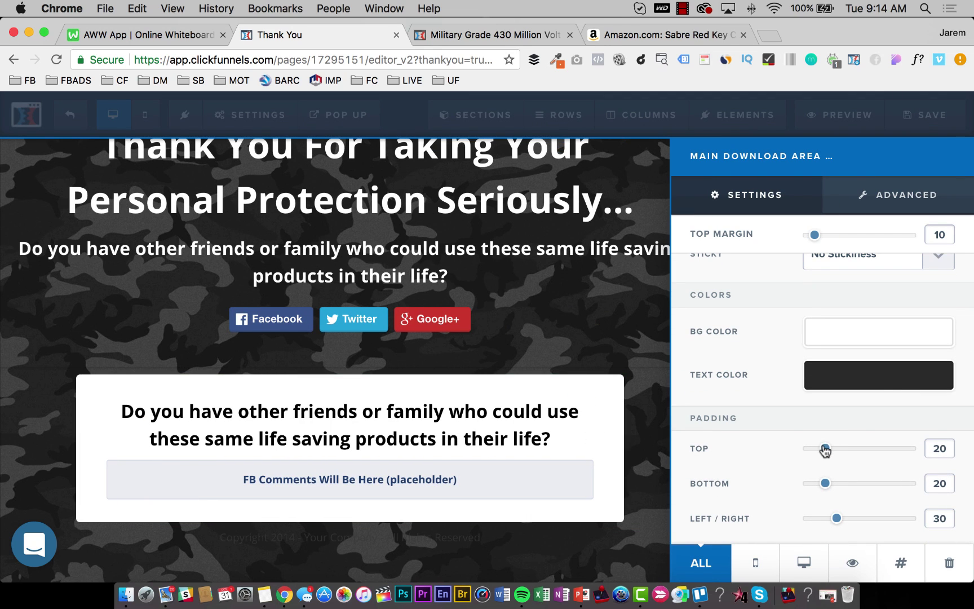
{"action": "left_click_drag", "start_coordinate": [825, 450], "coordinate": [815, 449]}
{"action": "left_click", "coordinate": [660, 429]}
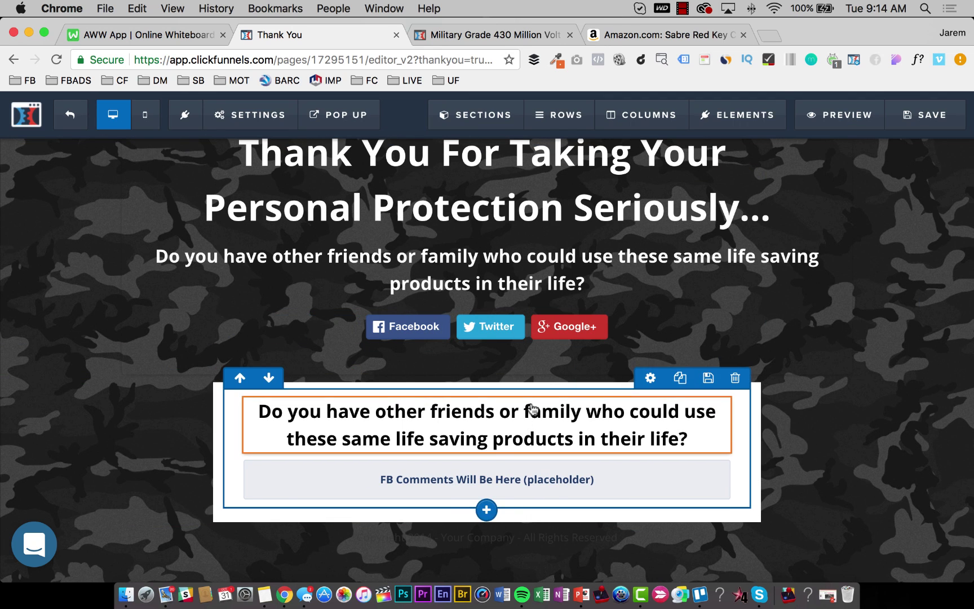
Retype the heading as 'Let Us Know What You Think Of Our Protection Products...'.
{"action": "left_click", "coordinate": [533, 408]}
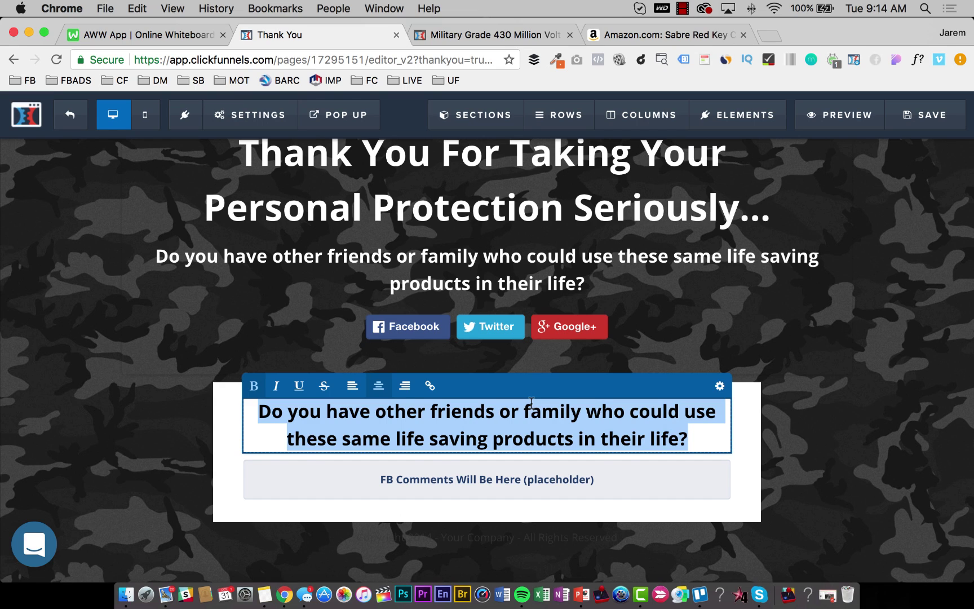
{"action": "type", "text": "Let "}
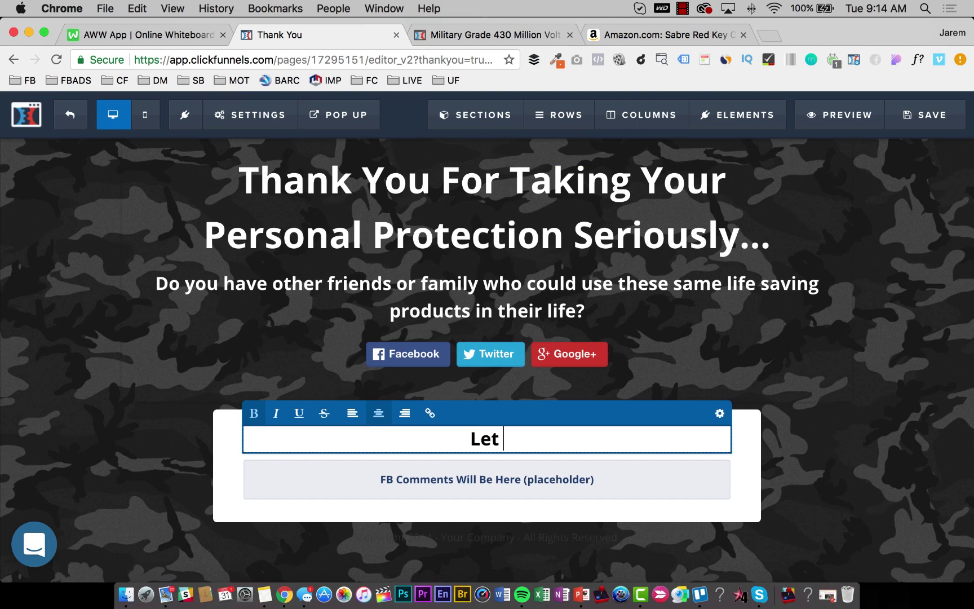
{"action": "type", "text": "Us KNow"}
{"action": "key", "text": "BackSpace"}
{"action": "key", "text": "BackSpace"}
{"action": "key", "text": "BackSpace"}
{"action": "type", "text": "n"}
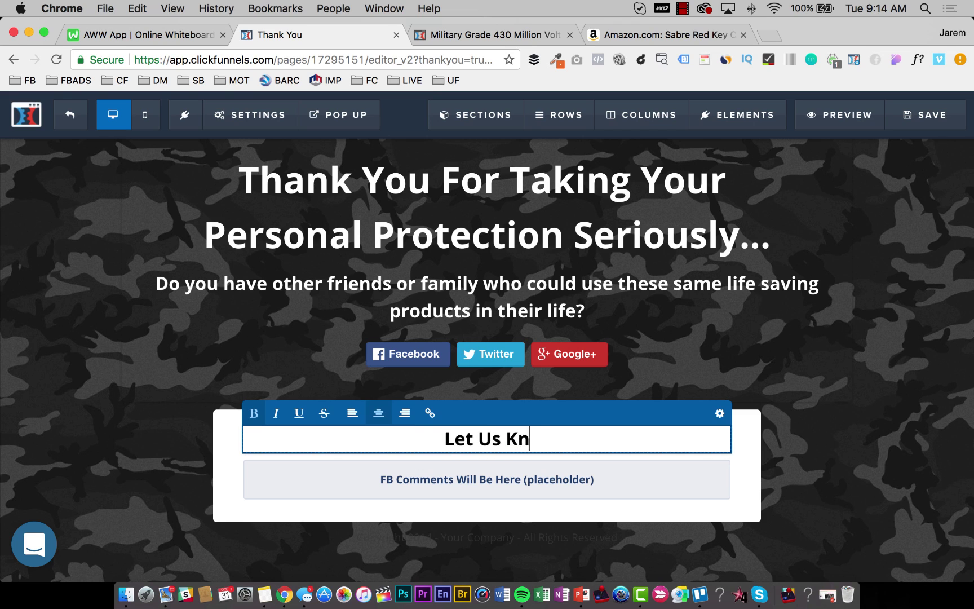
{"action": "type", "text": "ow What You Think "}
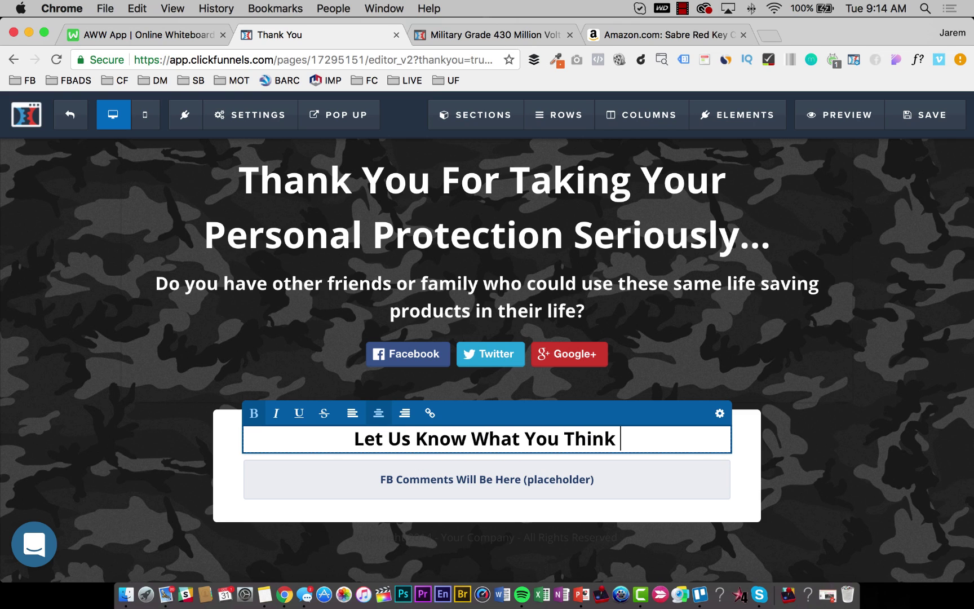
{"action": "type", "text": "Of Our Pt"}
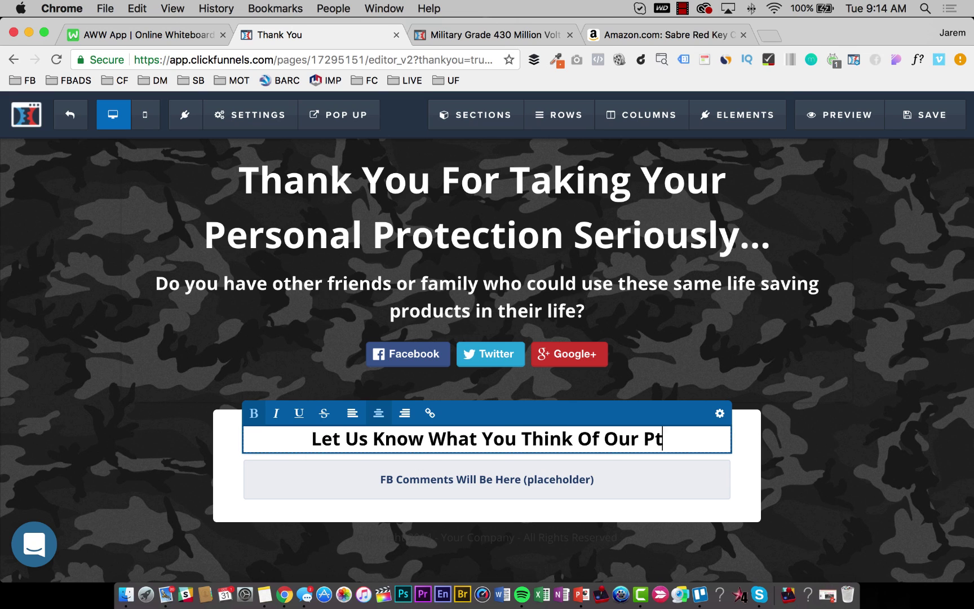
{"action": "type", "text": "e"}
{"action": "key", "text": "BackSpace"}
{"action": "key", "text": "BackSpace"}
{"action": "type", "text": "or"}
{"action": "key", "text": "BackSpace"}
{"action": "key", "text": "BackSpace"}
{"action": "type", "text": "rotection Products"}
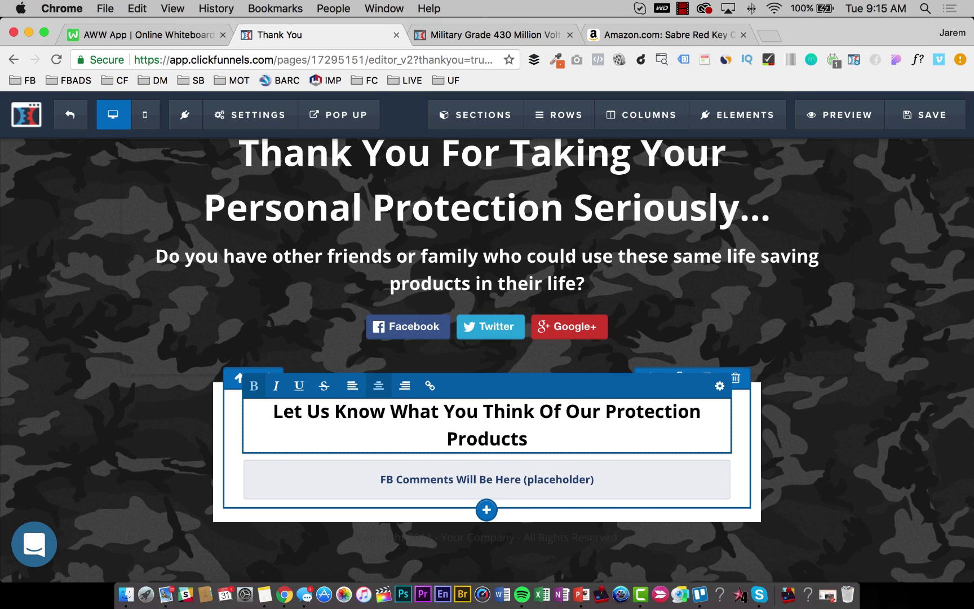
{"action": "type", "text": "..."}
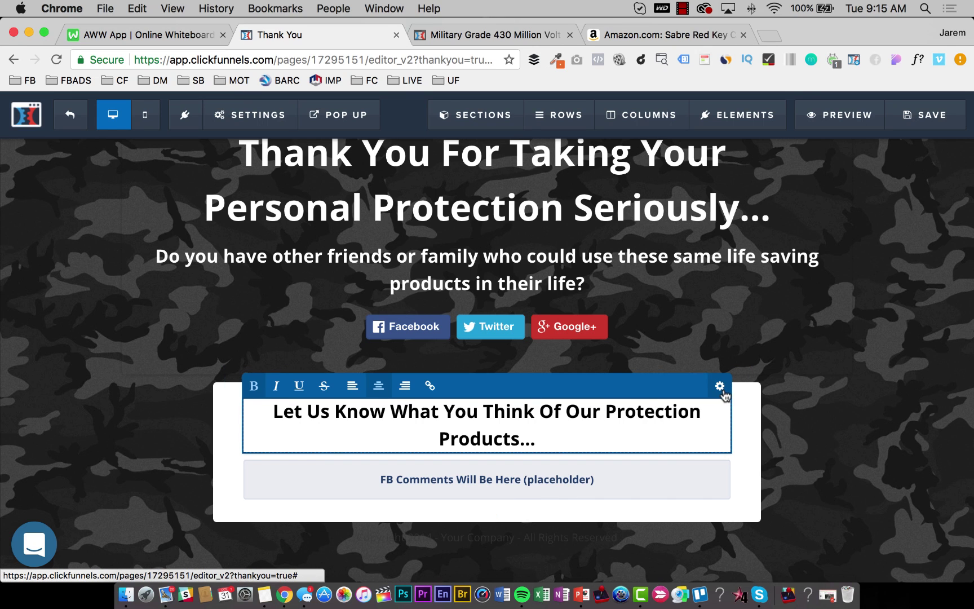
Set the new heading's font size to 20.
{"action": "left_click", "coordinate": [720, 387]}
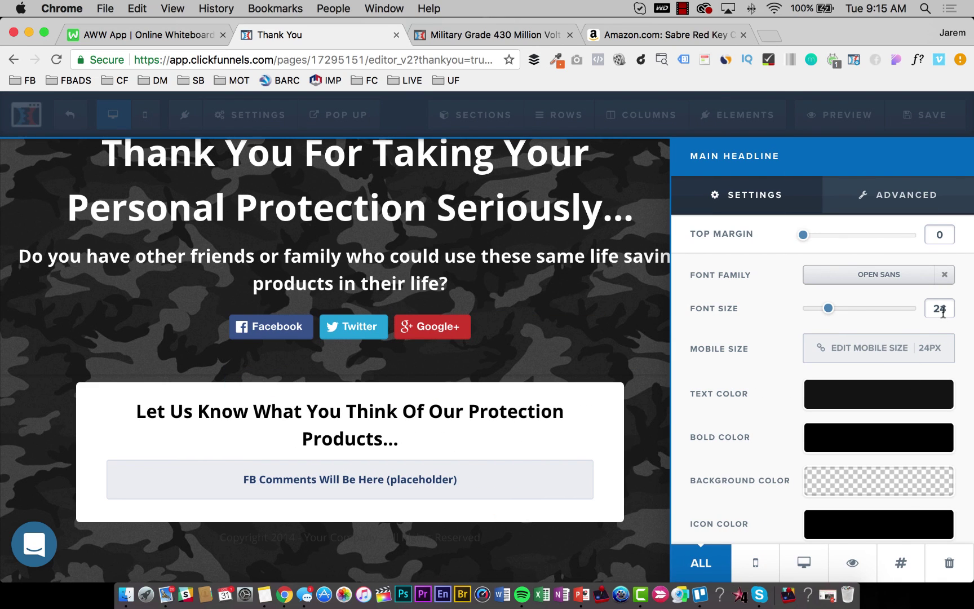
{"action": "type", "text": "20"}
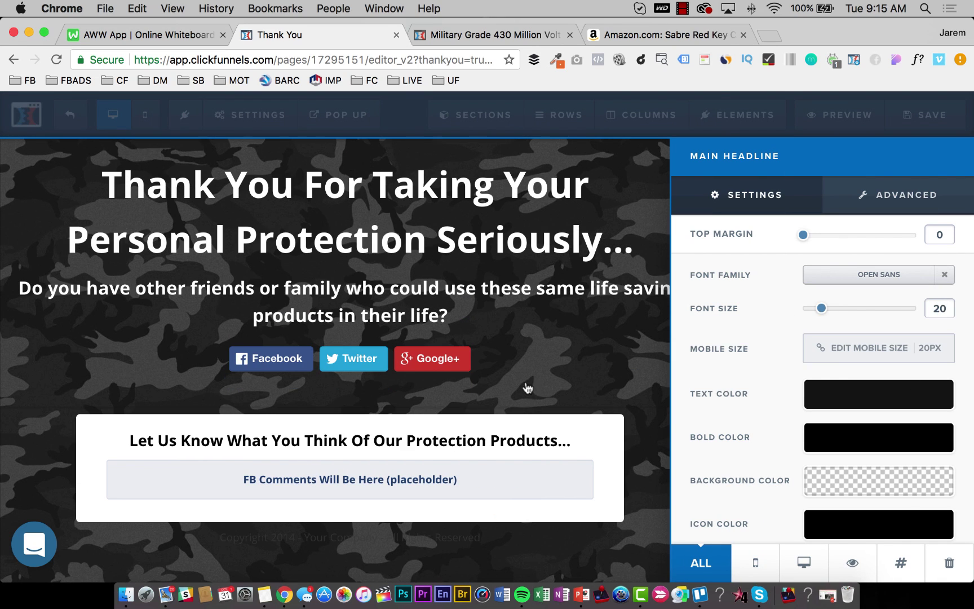
{"action": "left_click", "coordinate": [526, 388]}
{"action": "scroll", "coordinate": [487, 406], "scroll_direction": "down", "scroll_amount": 1}
Change the footer copyright text colour to translucent white.
{"action": "left_click", "coordinate": [489, 538]}
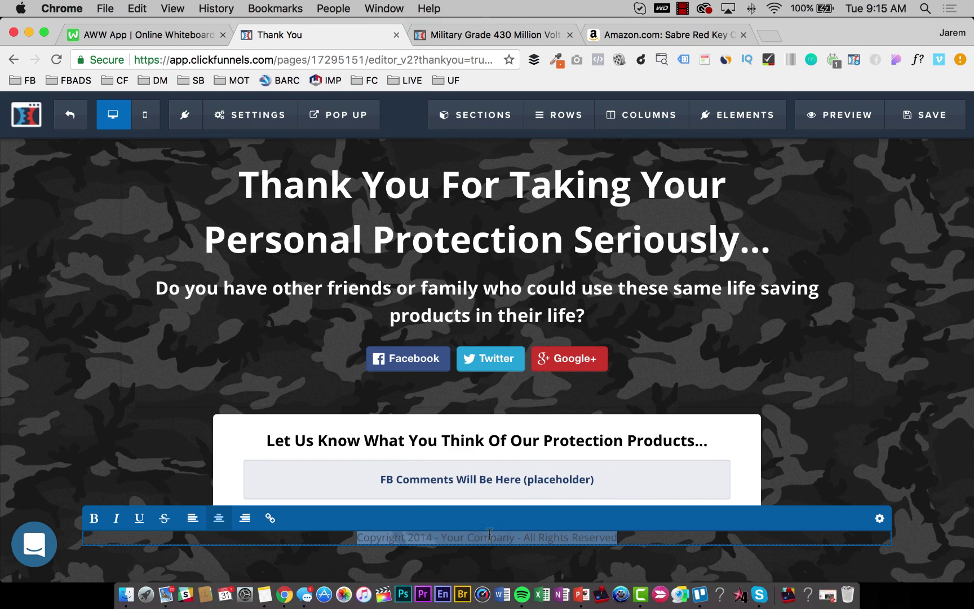
{"action": "left_click", "coordinate": [879, 518]}
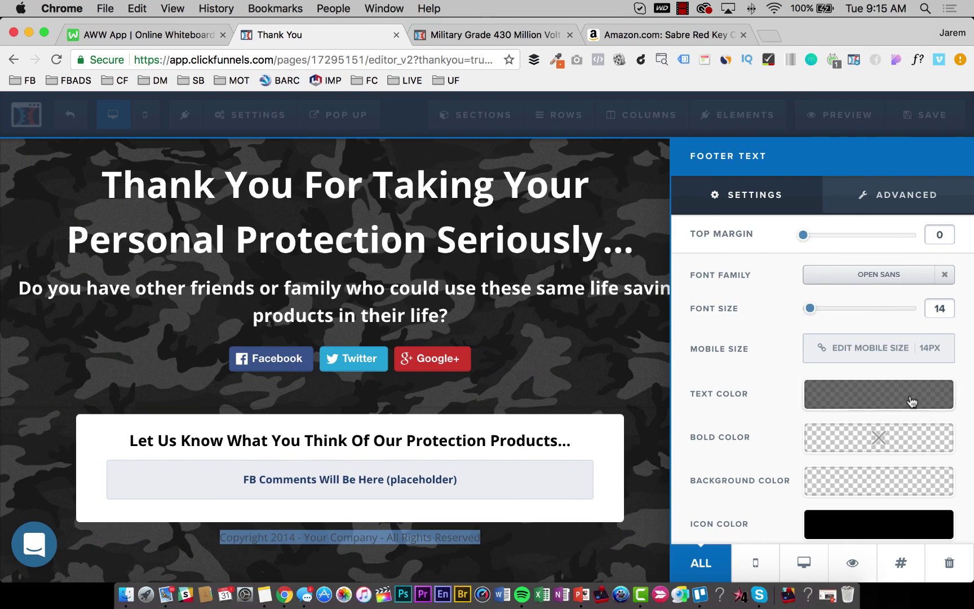
{"action": "left_click", "coordinate": [891, 389]}
{"action": "left_click", "coordinate": [848, 225]}
{"action": "left_click_drag", "start_coordinate": [847, 224], "coordinate": [811, 198]}
{"action": "left_click", "coordinate": [592, 381]}
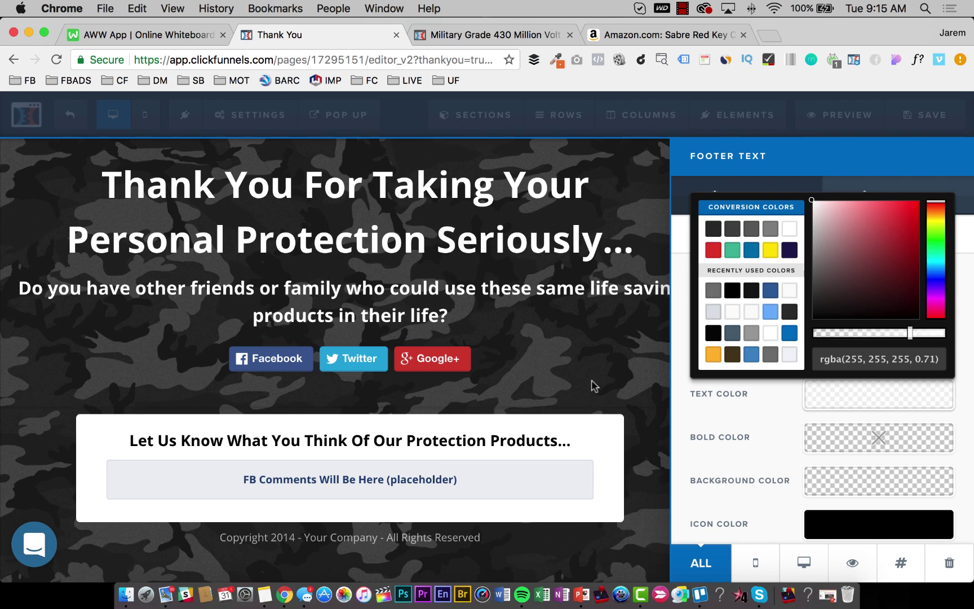
Replace 'Your Company' in the footer with 'Self-Defense Products'.
{"action": "double_click", "coordinate": [457, 538]}
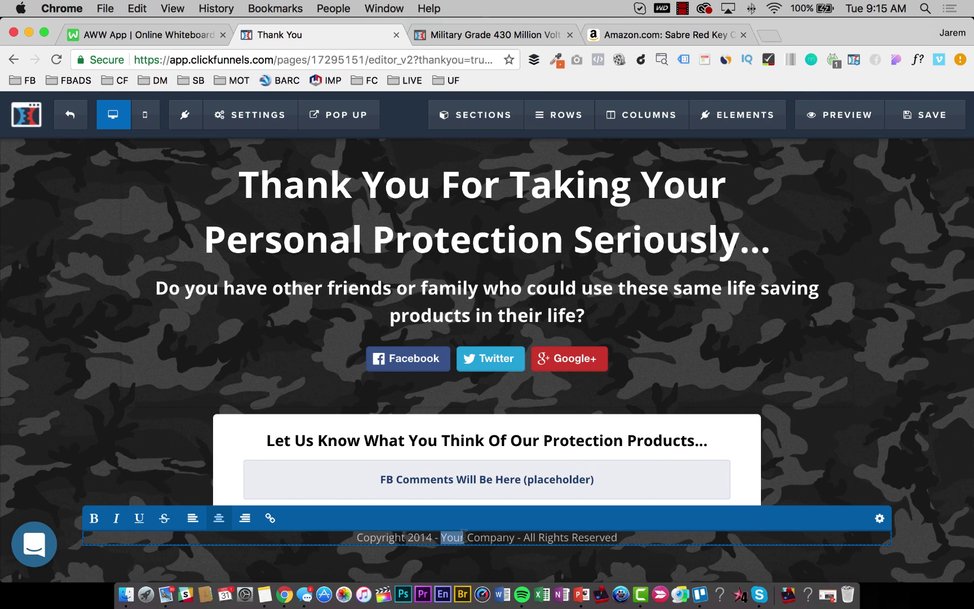
{"action": "left_click_drag", "start_coordinate": [513, 542], "coordinate": [440, 534]}
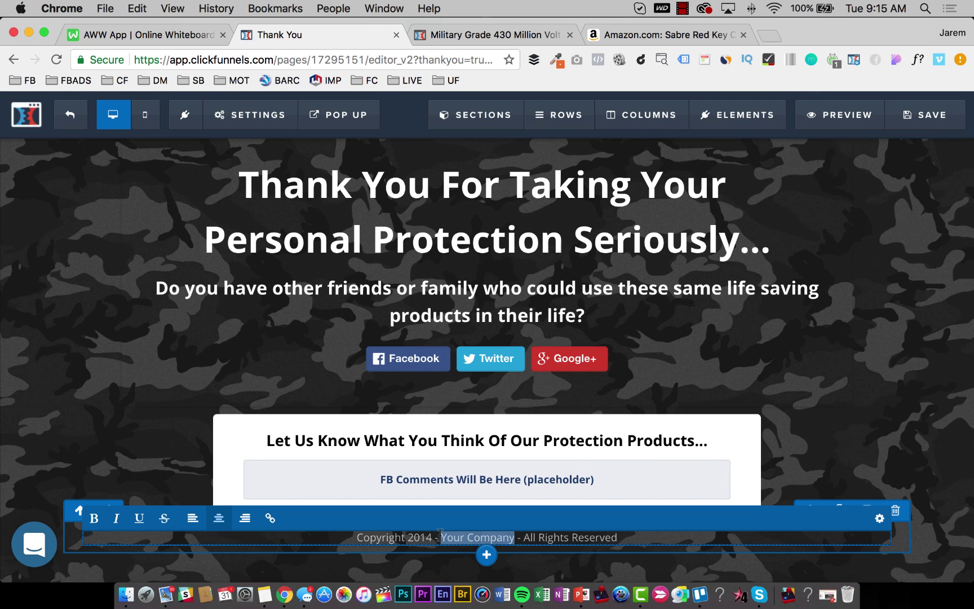
{"action": "type", "text": "SElf0"}
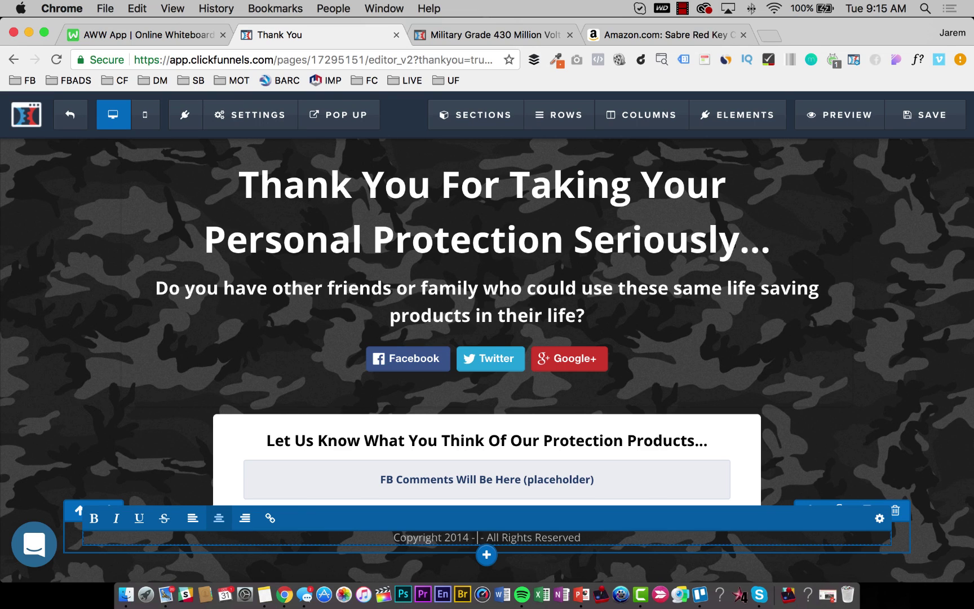
{"action": "key", "text": "BackSpace"}
{"action": "key", "text": "BackSpace"}
{"action": "key", "text": "BackSpace"}
{"action": "key", "text": "BackSpace"}
{"action": "type", "text": "elf"}
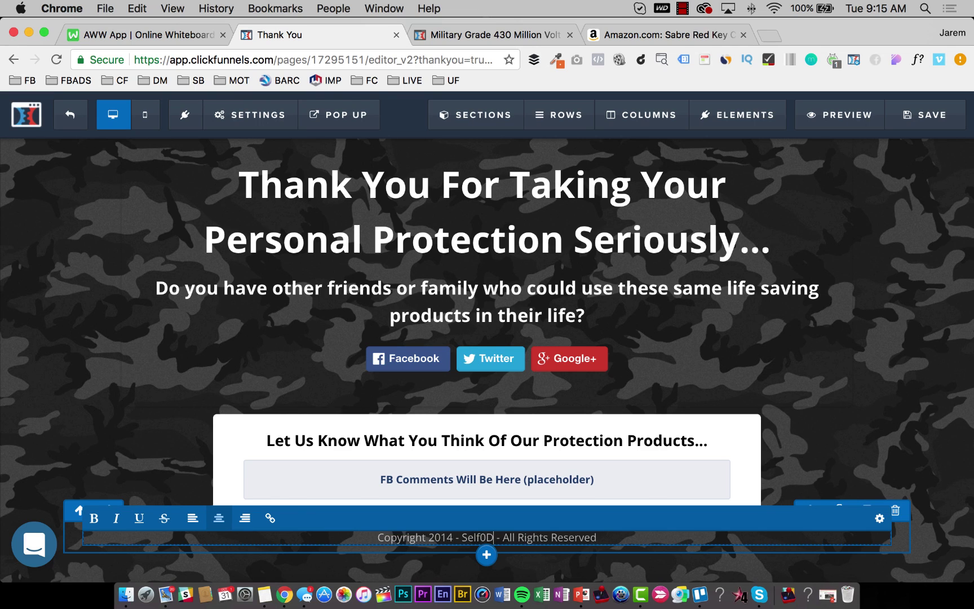
{"action": "type", "text": "-Defense P"}
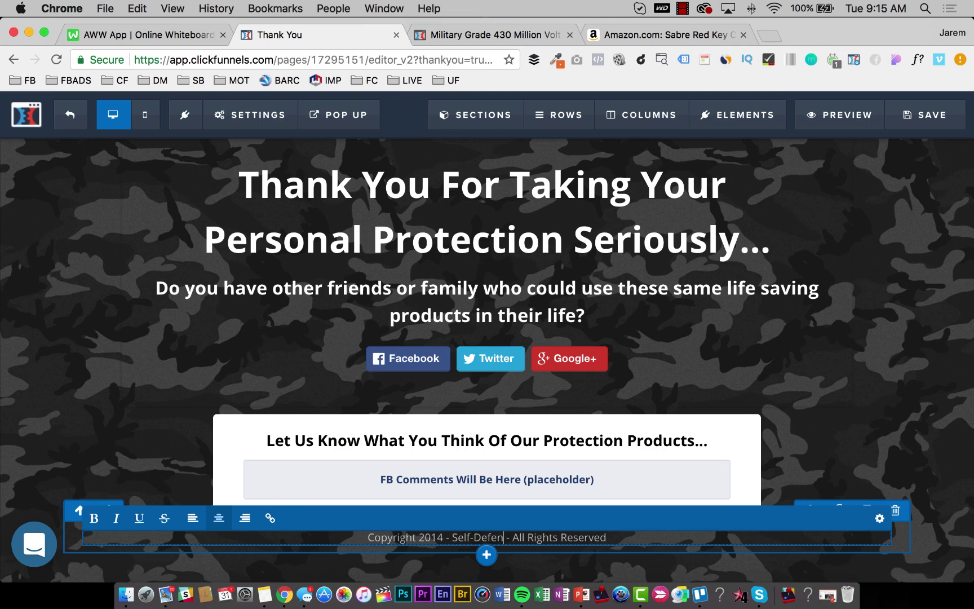
{"action": "type", "text": "roducts"}
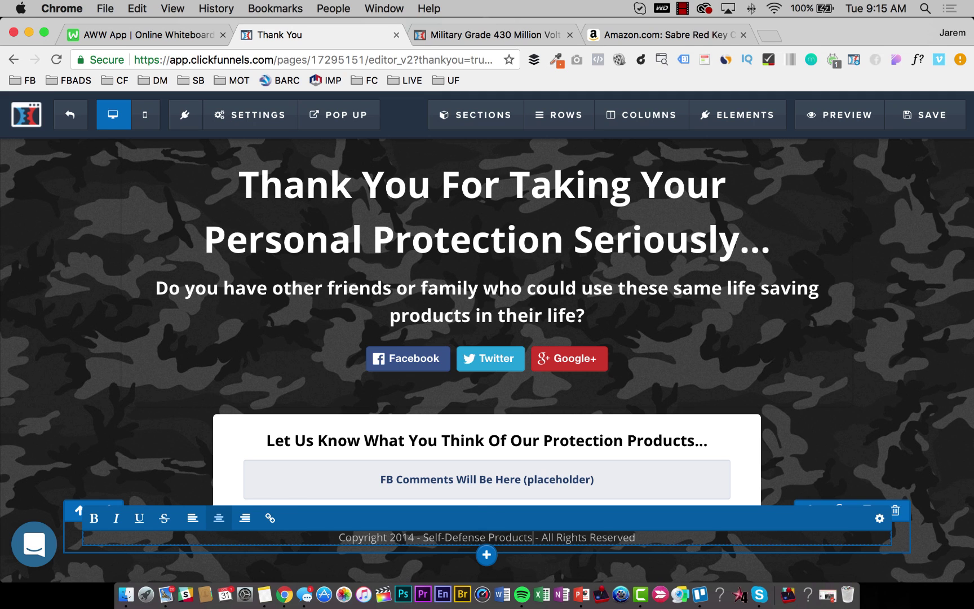
Append 'Share this site with them using our social media links below...' to the subheading.
{"action": "left_click", "coordinate": [925, 115]}
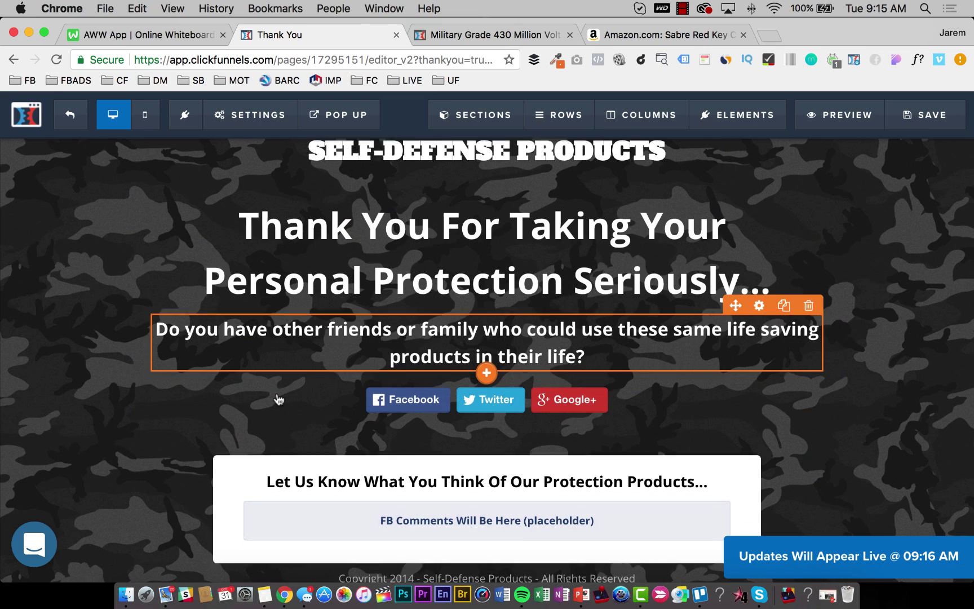
{"action": "left_click", "coordinate": [581, 356]}
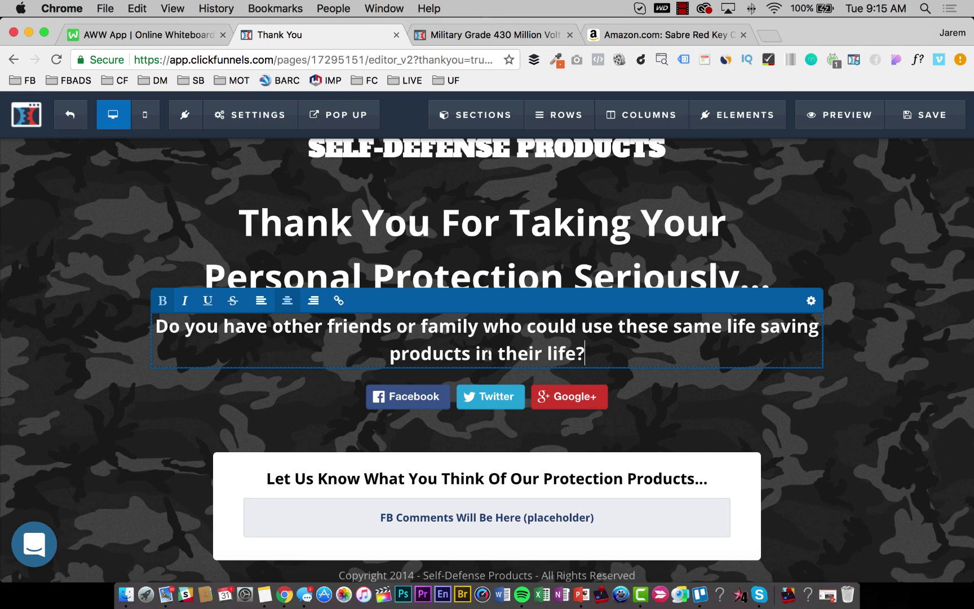
{"action": "type", "text": "Share This"}
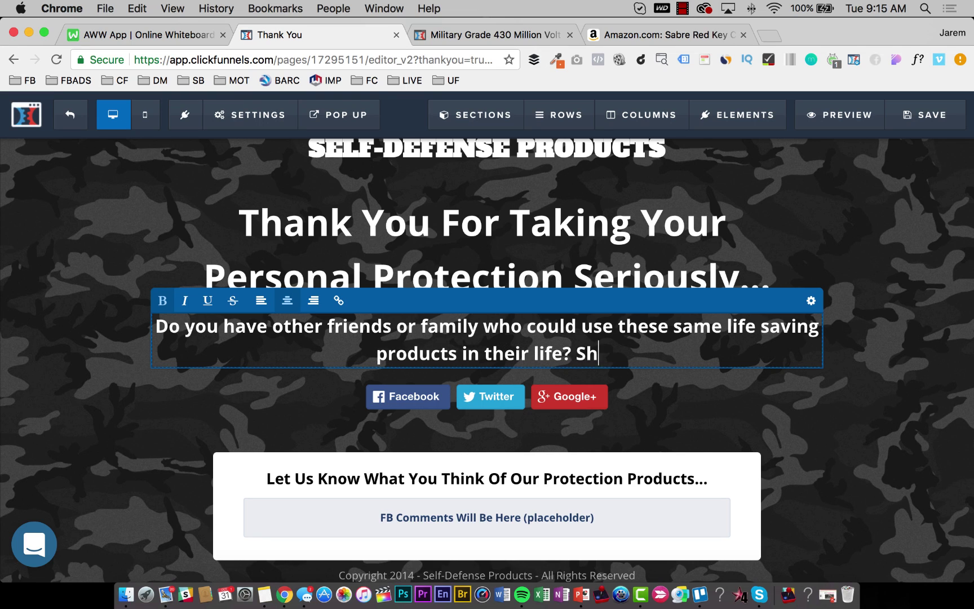
{"action": "key", "text": "BackSpace"}
{"action": "key", "text": "BackSpace"}
{"action": "key", "text": "BackSpace"}
{"action": "key", "text": "BackSpace"}
{"action": "key", "text": "BackSpace"}
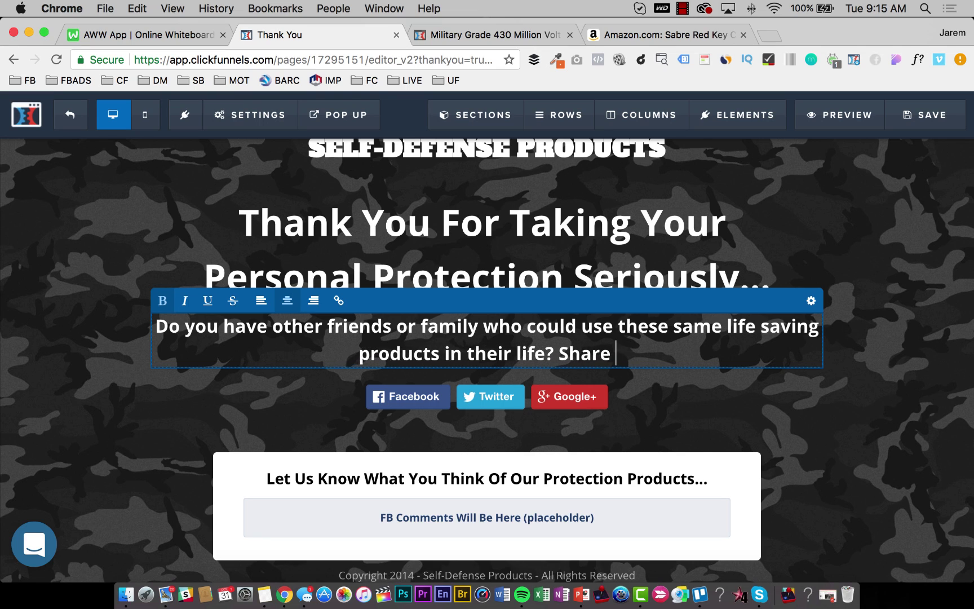
{"action": "type", "text": "this "}
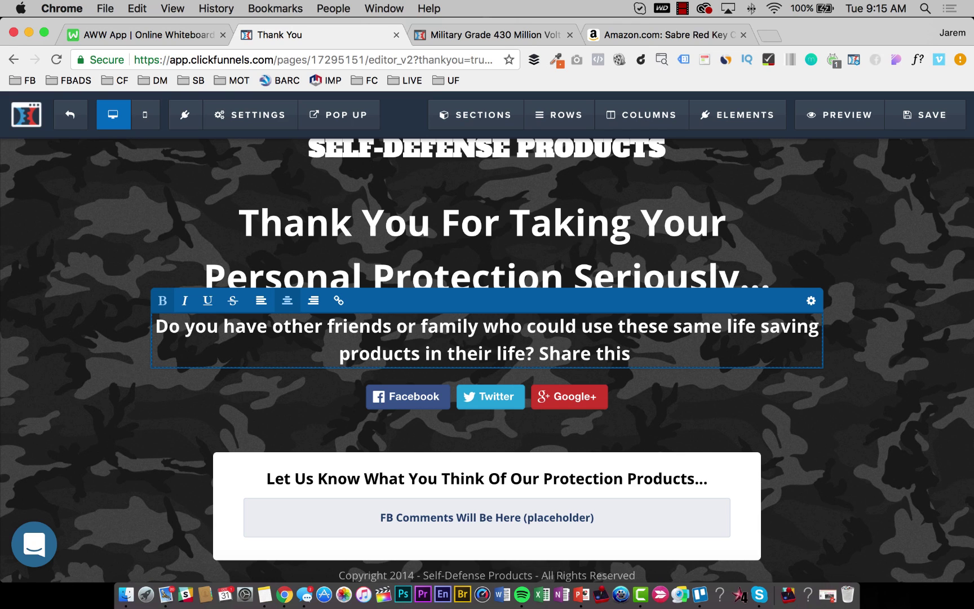
{"action": "type", "text": "sote"}
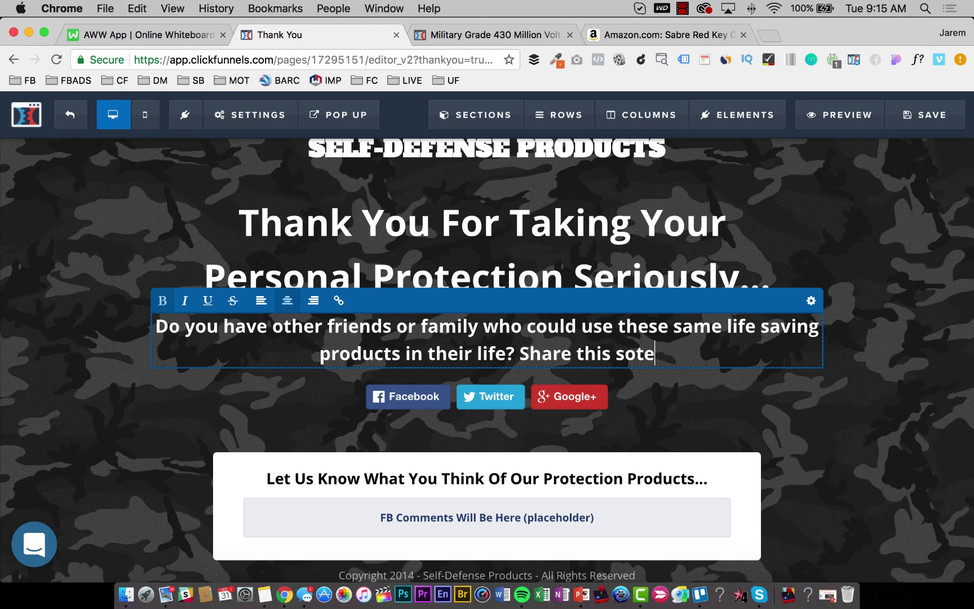
{"action": "key", "text": "BackSpace"}
{"action": "key", "text": "BackSpace"}
{"action": "type", "text": "te"}
{"action": "key", "text": "BackSpace"}
{"action": "key", "text": "BackSpace"}
{"action": "key", "text": "BackSpace"}
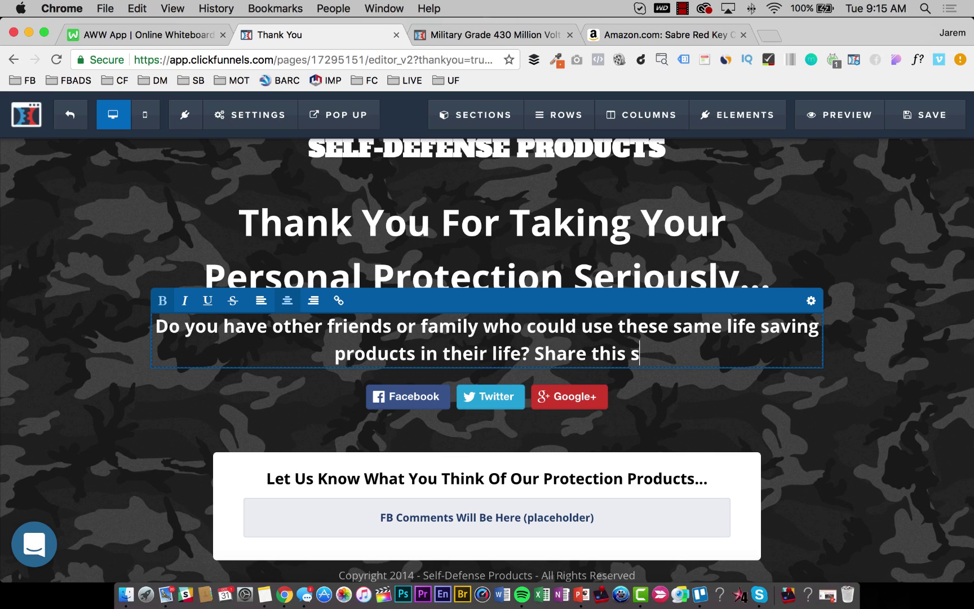
{"action": "type", "text": "ite with them u"}
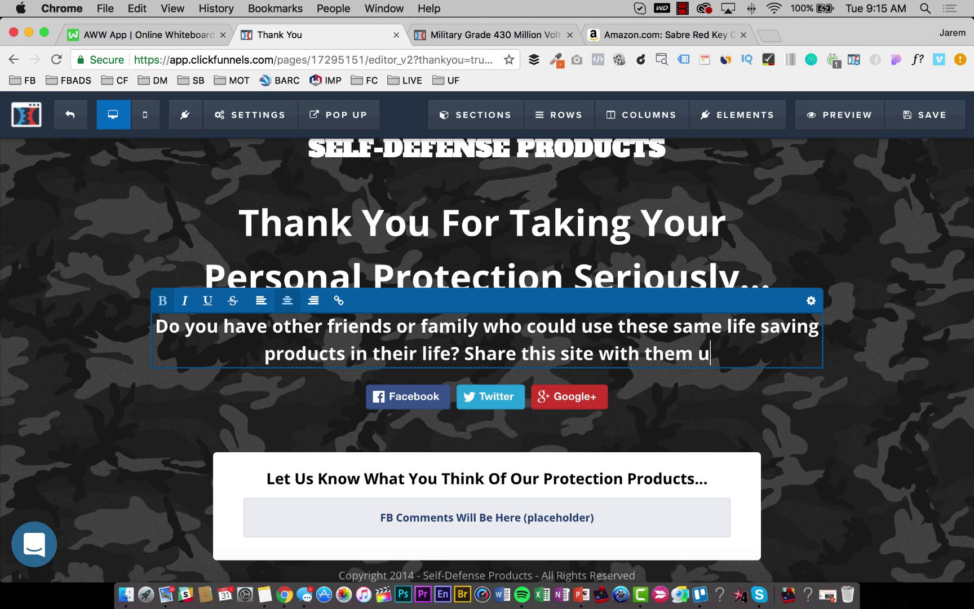
{"action": "type", "text": "sing our"}
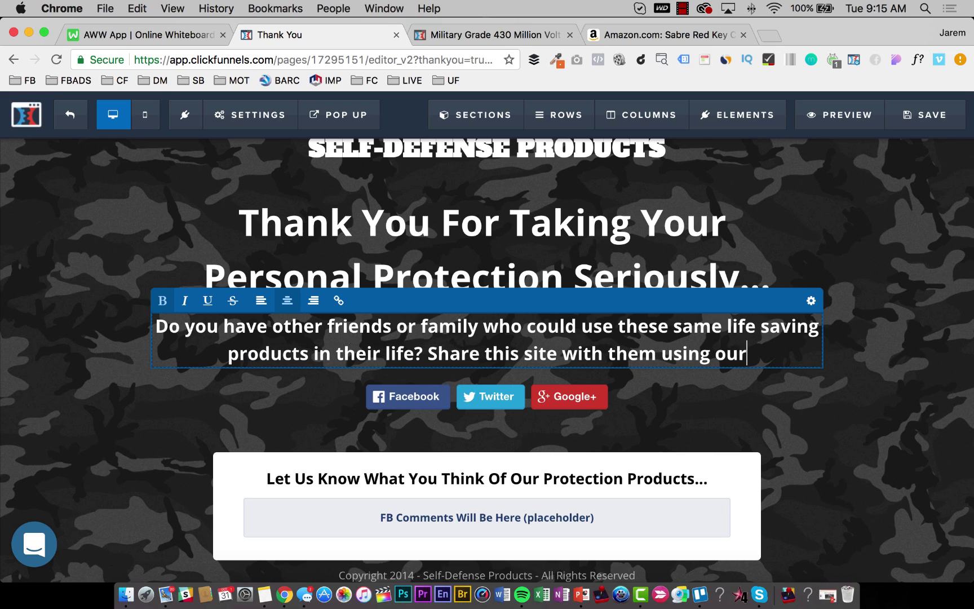
{"action": "type", "text": " social media links belwo"}
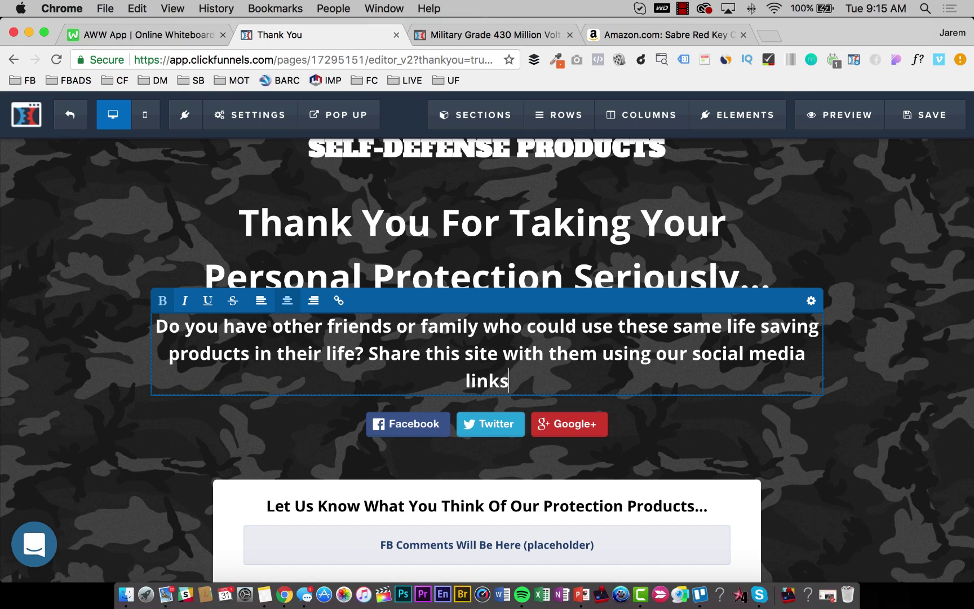
{"action": "key", "text": "BackSpace"}
{"action": "key", "text": "BackSpace"}
{"action": "type", "text": "ow..."}
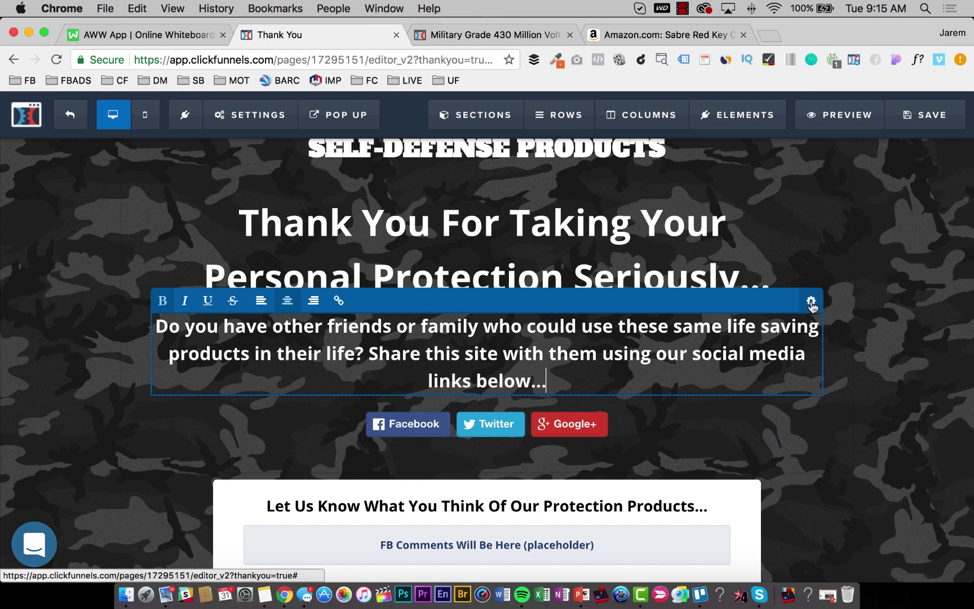
Set the subheading's font size to 20.
{"action": "left_click", "coordinate": [812, 302]}
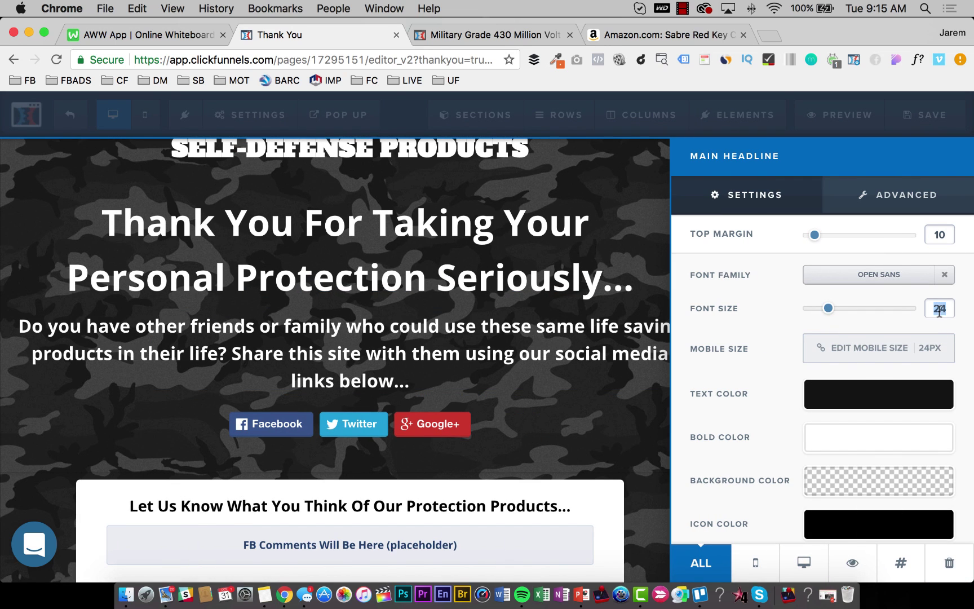
{"action": "type", "text": "22"}
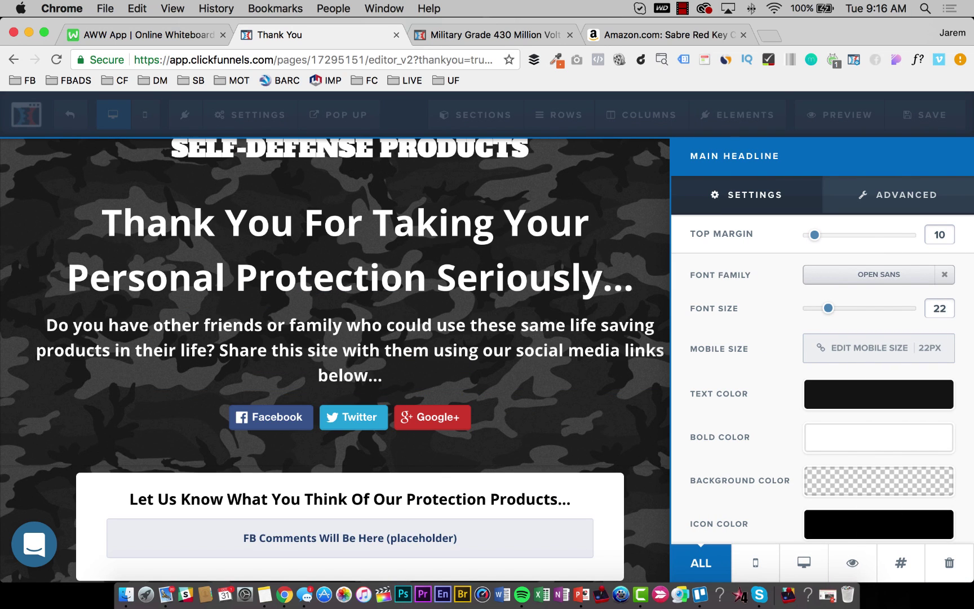
{"action": "key", "text": "BackSpace"}
{"action": "type", "text": "0"}
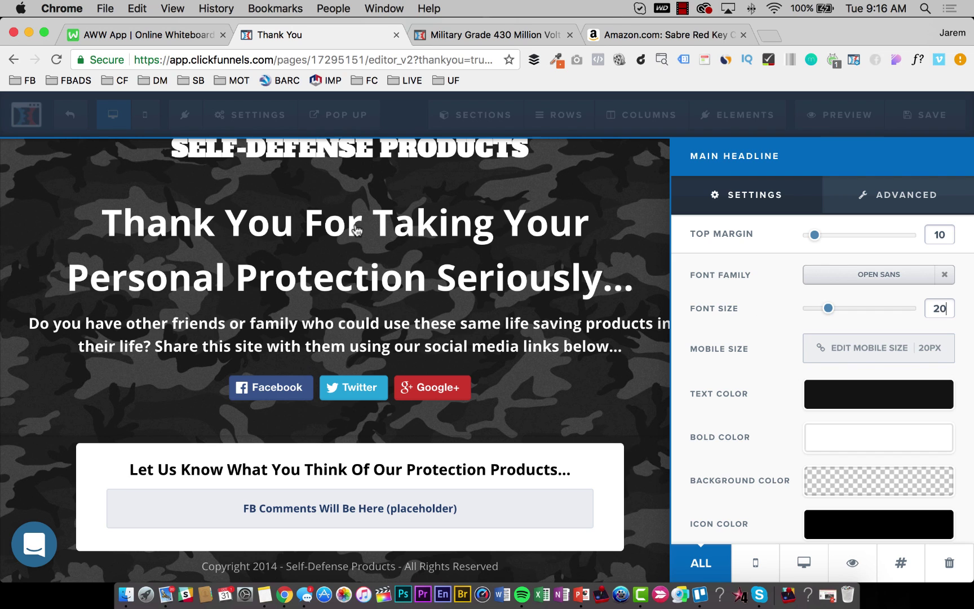
{"action": "left_click", "coordinate": [355, 228]}
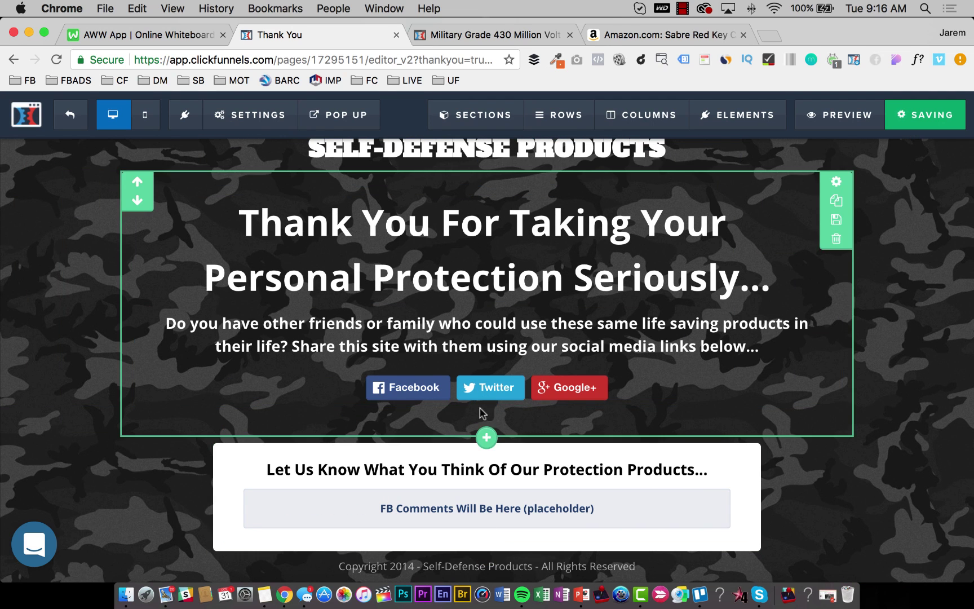
Check the social share buttons, then bring up the page's SEO Meta Data settings.
{"action": "left_click", "coordinate": [550, 388]}
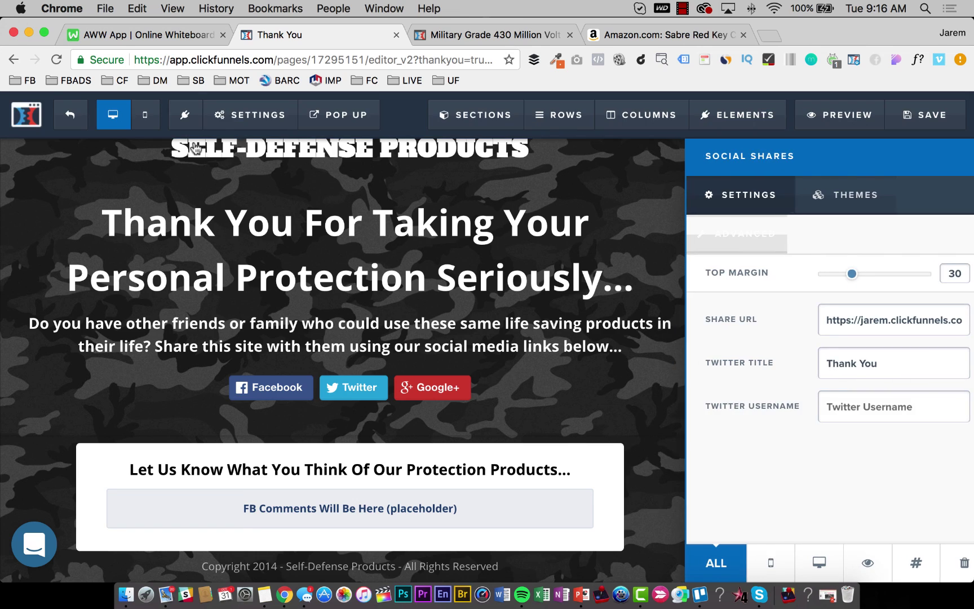
{"action": "left_click", "coordinate": [250, 115]}
{"action": "left_click", "coordinate": [250, 176]}
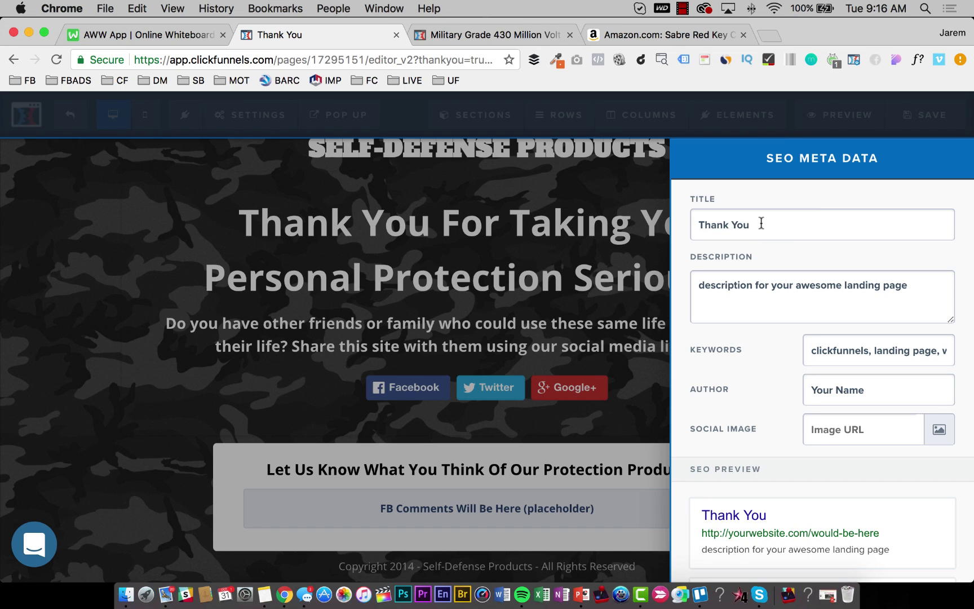
Set SEO title 'Thank You For Taking Your Protection Seriously', keywords 'self defense products', and fill in the author.
{"action": "type", "text": "or Taking Your Prote"}
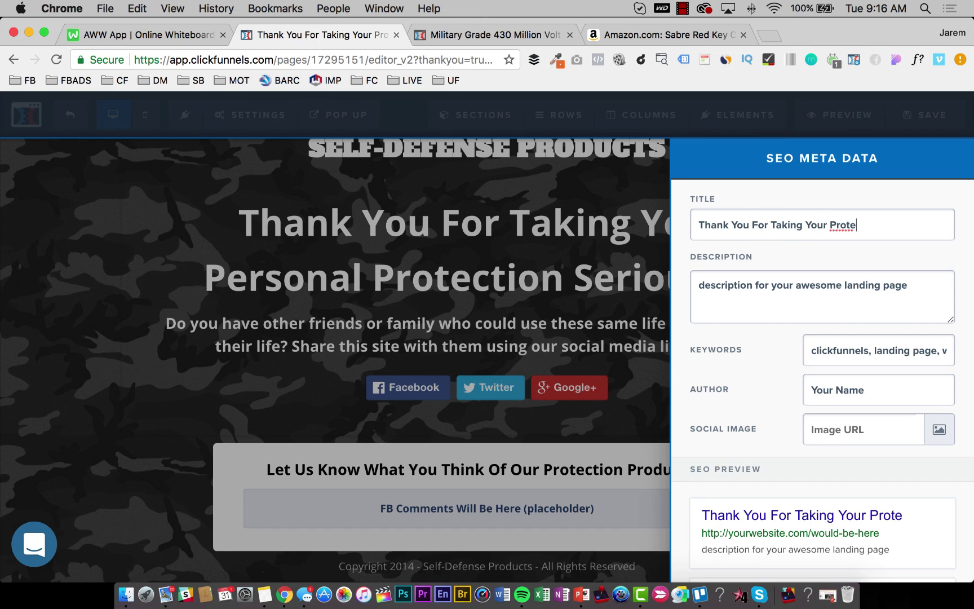
{"action": "type", "text": "ction Seriously"}
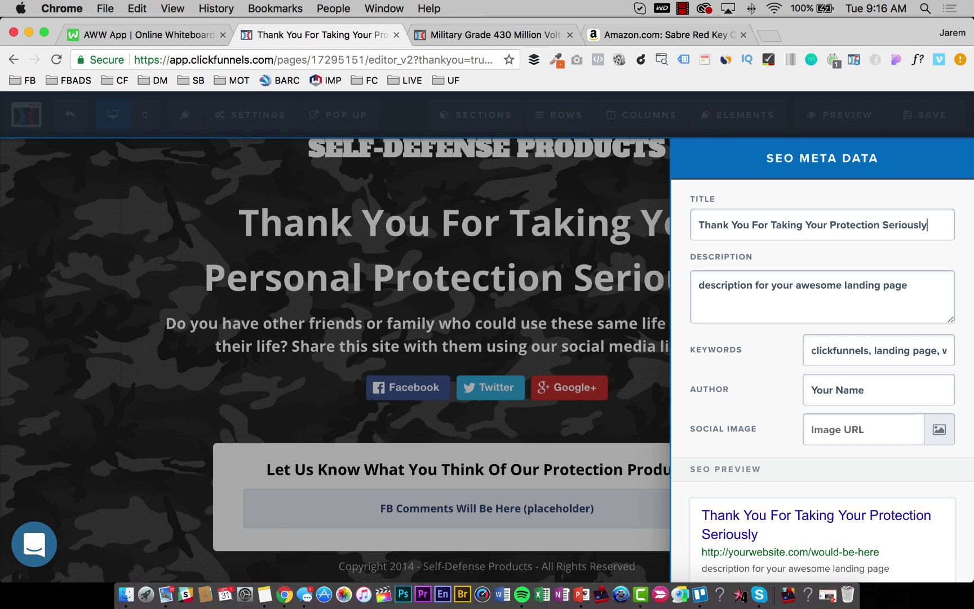
{"action": "triple_click", "coordinate": [847, 350]}
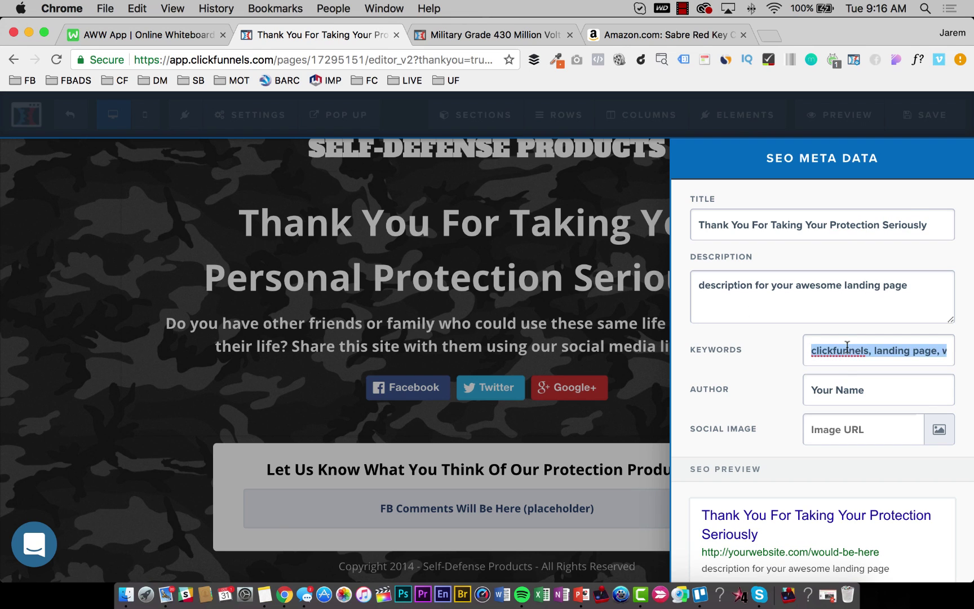
{"action": "type", "text": "self defense products"}
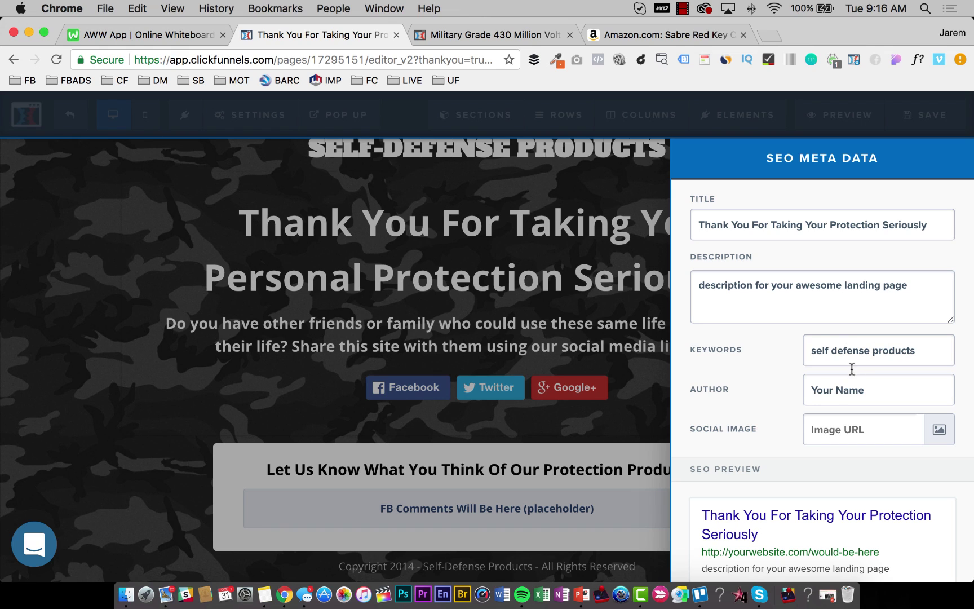
{"action": "triple_click", "coordinate": [851, 388]}
{"action": "type", "text": "Self Defense Products"}
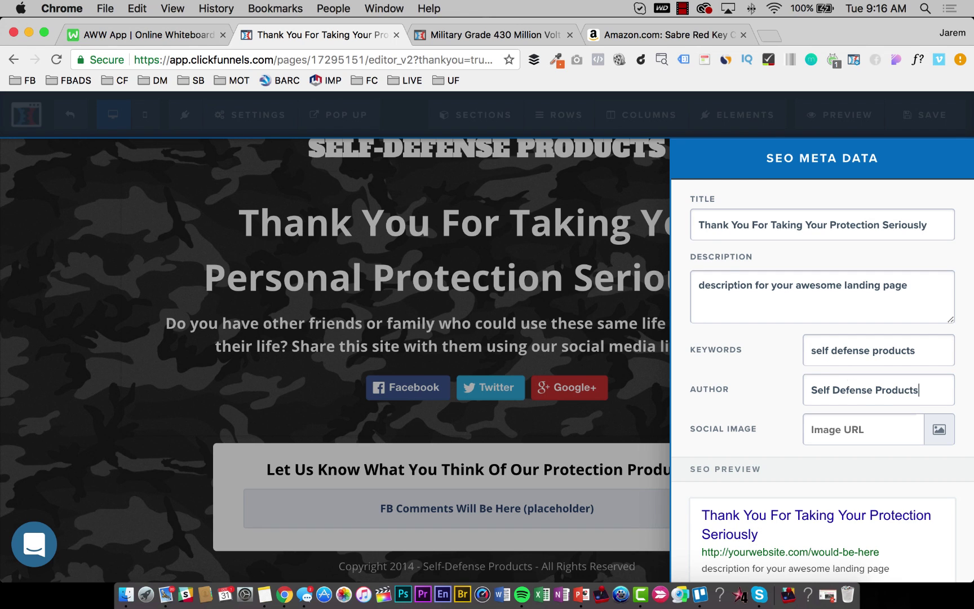
{"action": "left_click", "coordinate": [599, 298]}
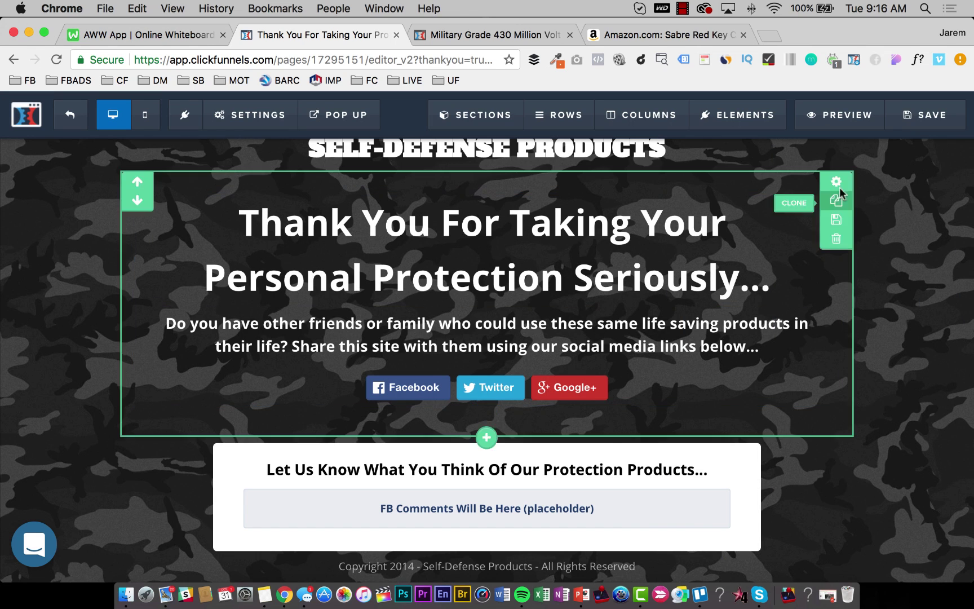
Save the Thank You page and exit to the Thank You Confirmation step overview.
{"action": "left_click", "coordinate": [898, 119]}
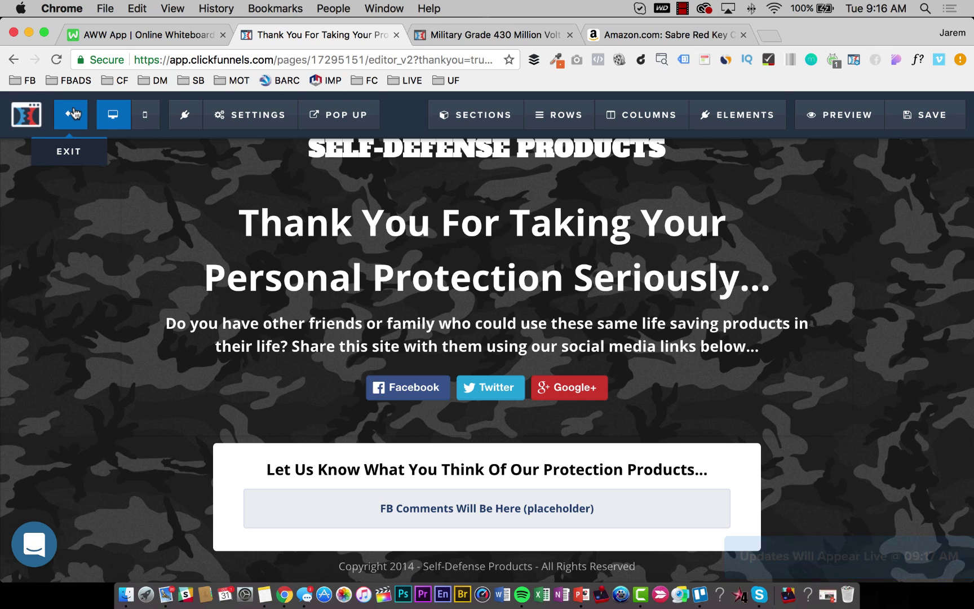
{"action": "left_click", "coordinate": [73, 113]}
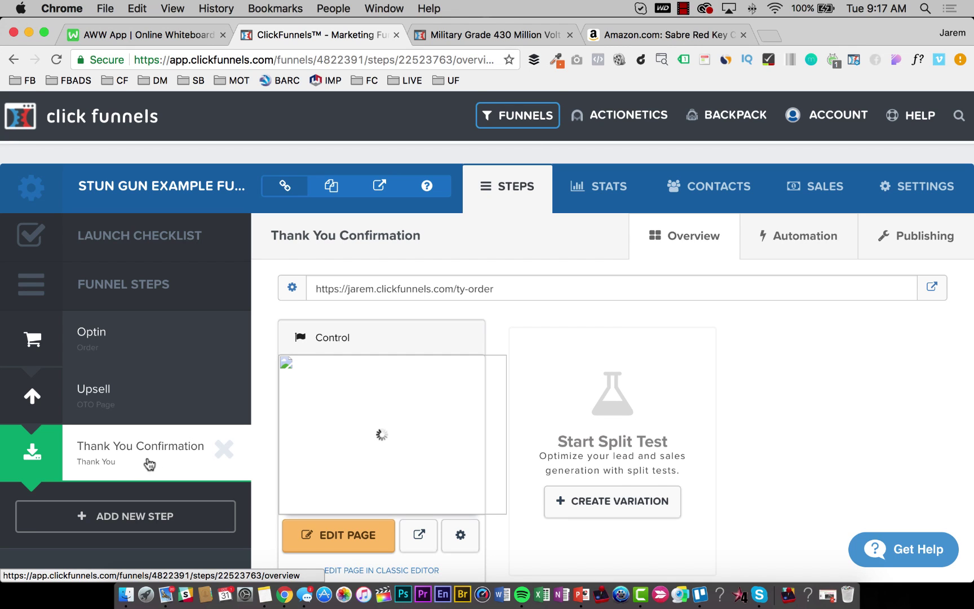
{"action": "scroll", "coordinate": [137, 461], "scroll_direction": "down", "scroll_amount": 1}
{"action": "scroll", "coordinate": [137, 461], "scroll_direction": "up", "scroll_amount": 1}
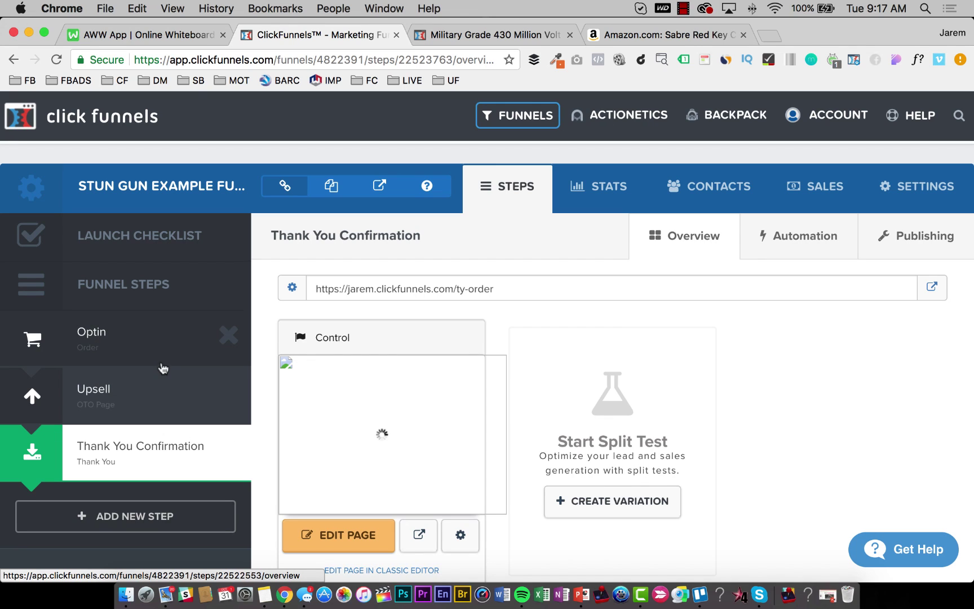
Switch to the Optin step's overview and start a new browser tab.
{"action": "left_click", "coordinate": [114, 350]}
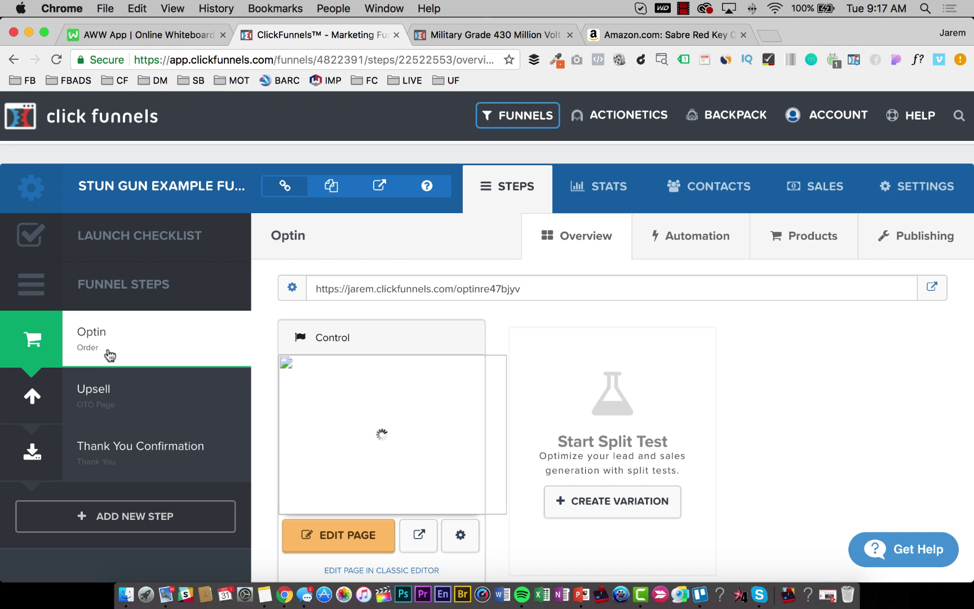
{"action": "left_click", "coordinate": [771, 35]}
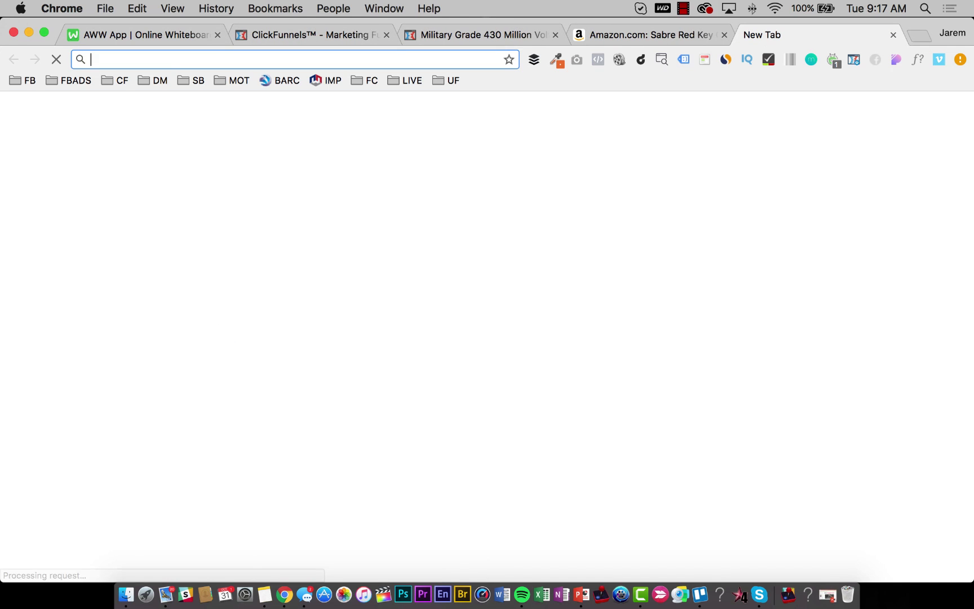
Search the ClickFunnels Help Center for 'subscription', then close that tab.
{"action": "type", "text": "docs"}
{"action": "key", "text": "Return"}
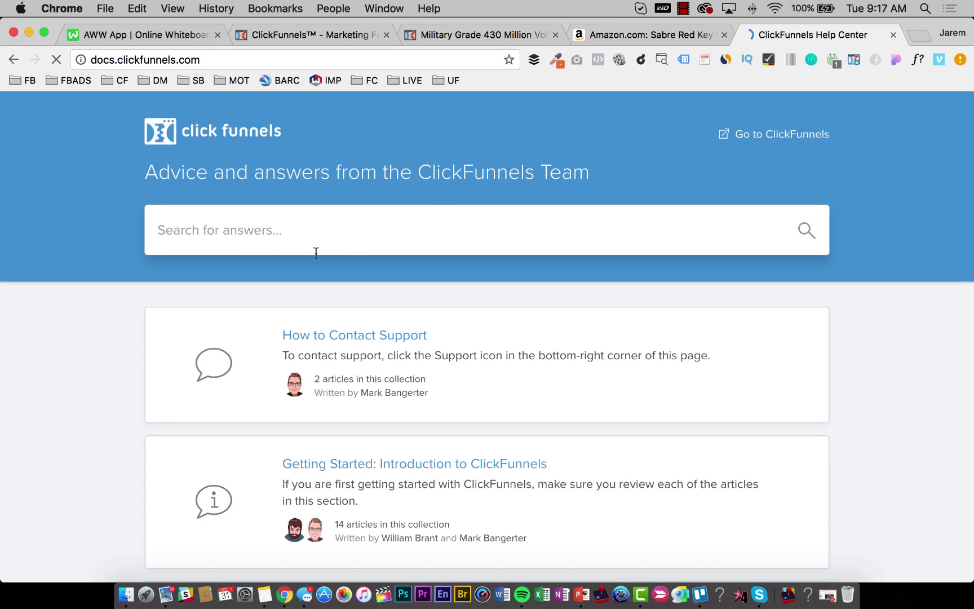
{"action": "right_click", "coordinate": [216, 230]}
{"action": "left_click", "coordinate": [172, 235]}
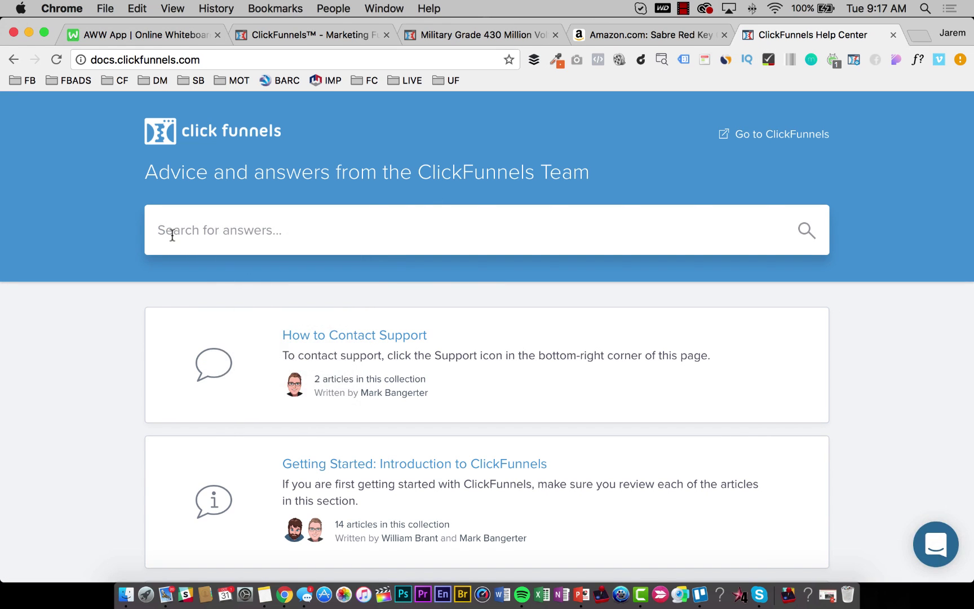
{"action": "type", "text": "sub"}
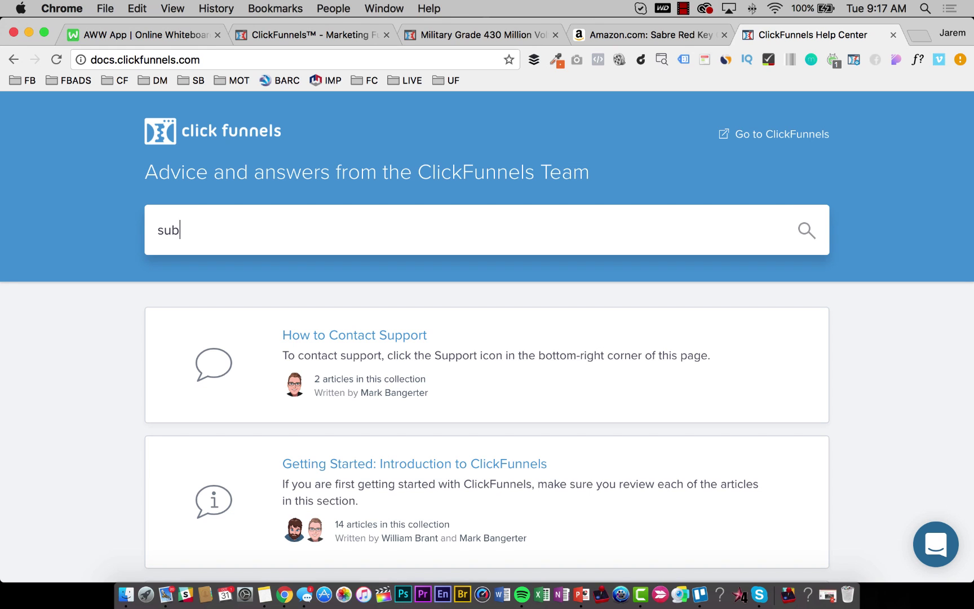
{"action": "type", "text": "scription"}
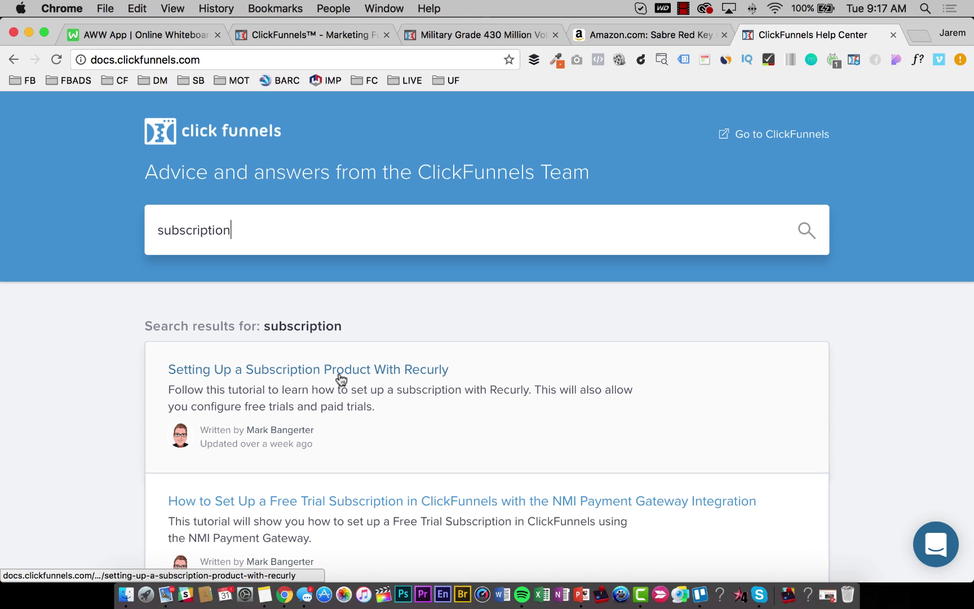
{"action": "scroll", "coordinate": [389, 389], "scroll_direction": "down", "scroll_amount": 3}
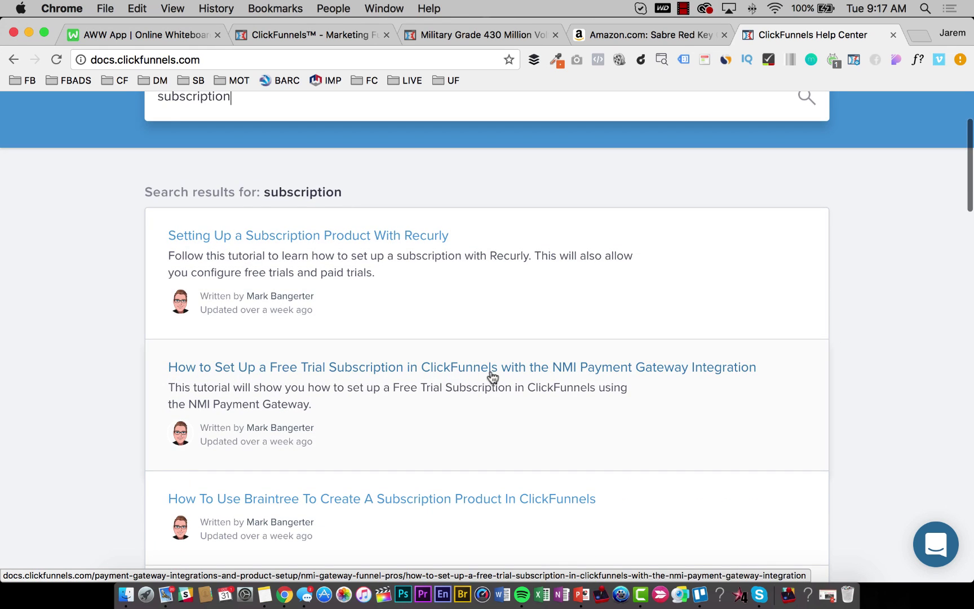
{"action": "scroll", "coordinate": [586, 389], "scroll_direction": "down", "scroll_amount": 10}
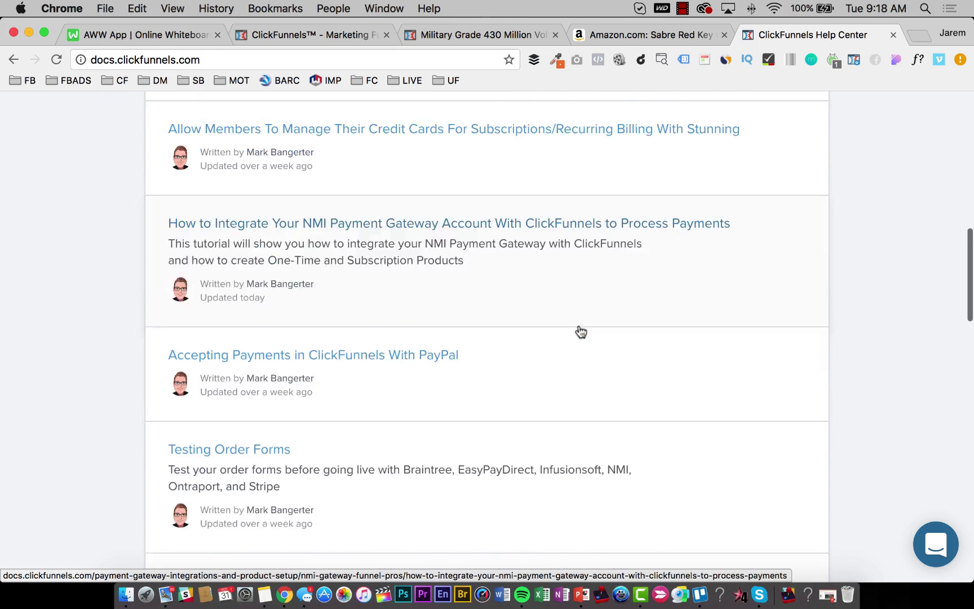
{"action": "scroll", "coordinate": [581, 332], "scroll_direction": "up", "scroll_amount": 12}
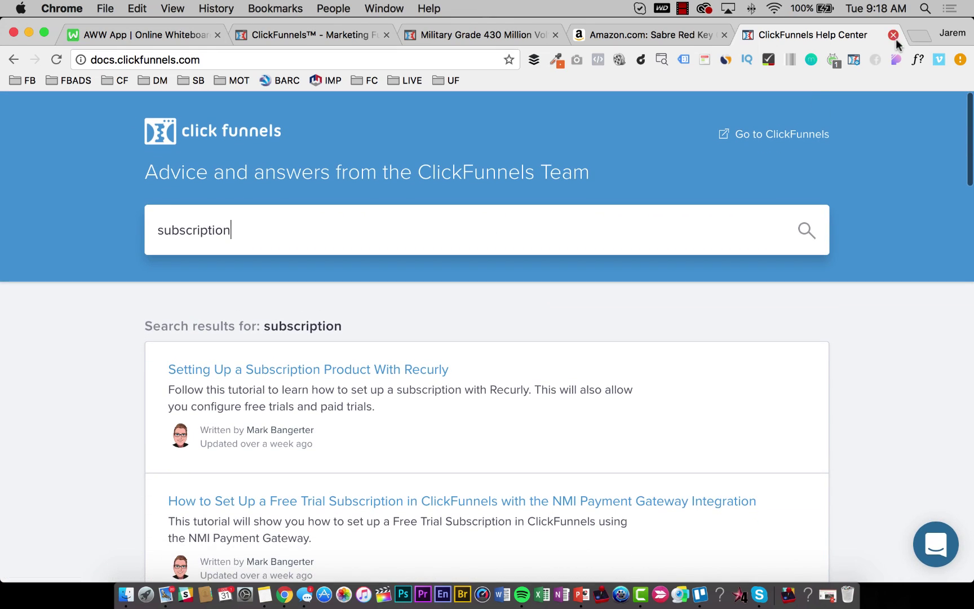
{"action": "left_click", "coordinate": [896, 40]}
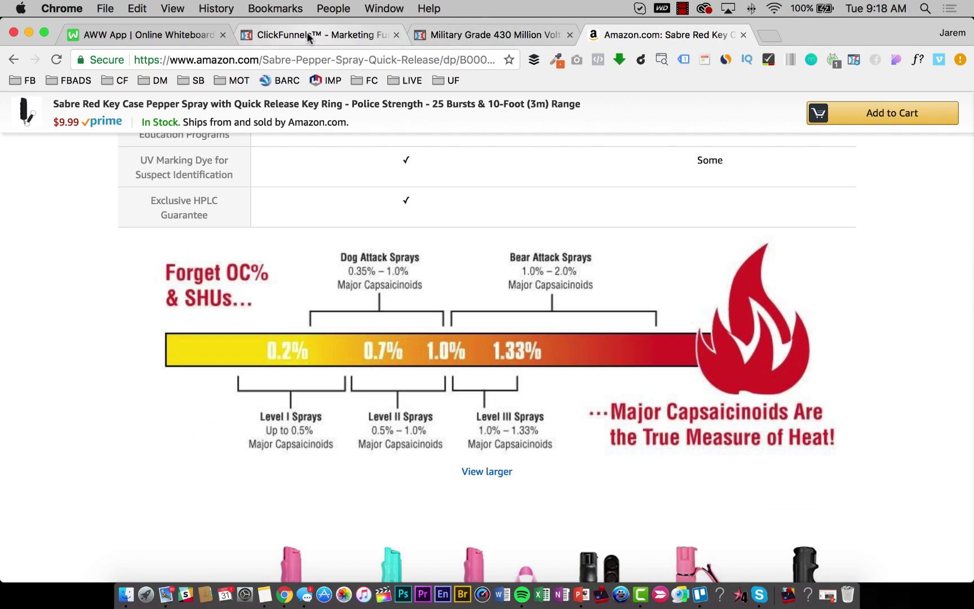
Close the stun gun product tab and start adding a new product to the Optin step.
{"action": "left_click", "coordinate": [307, 32]}
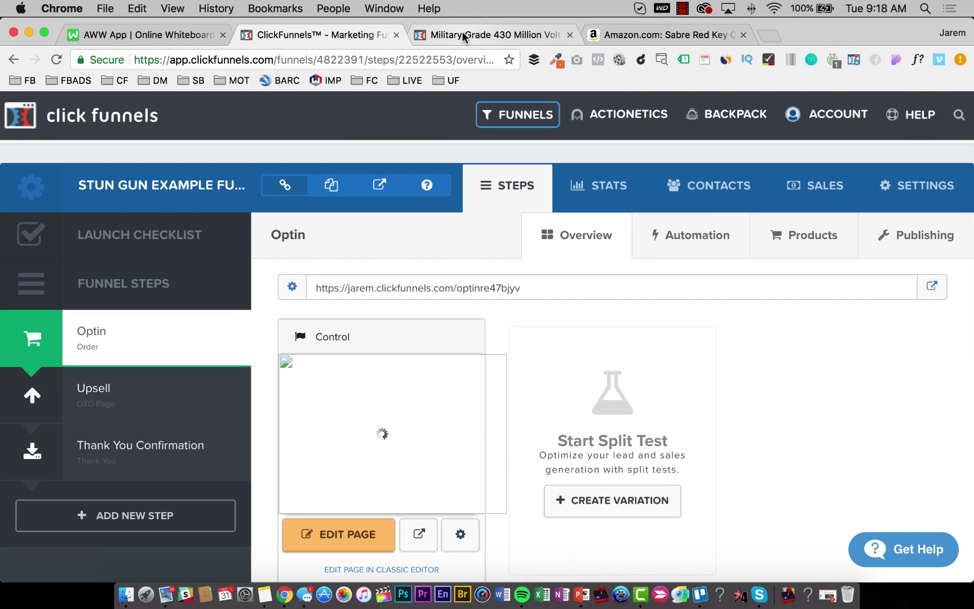
{"action": "left_click", "coordinate": [464, 37]}
{"action": "left_click", "coordinate": [355, 39]}
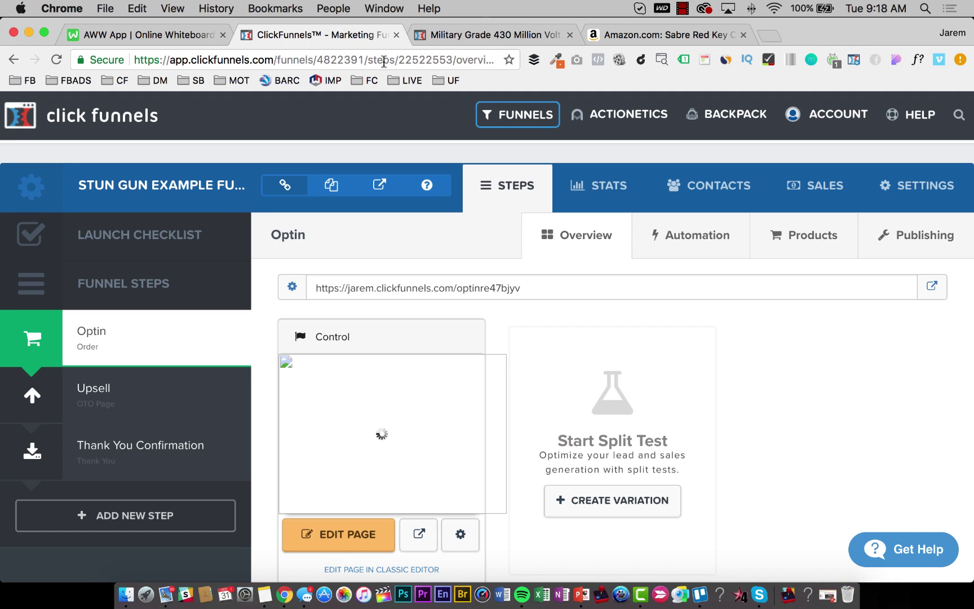
{"action": "left_click", "coordinate": [570, 35]}
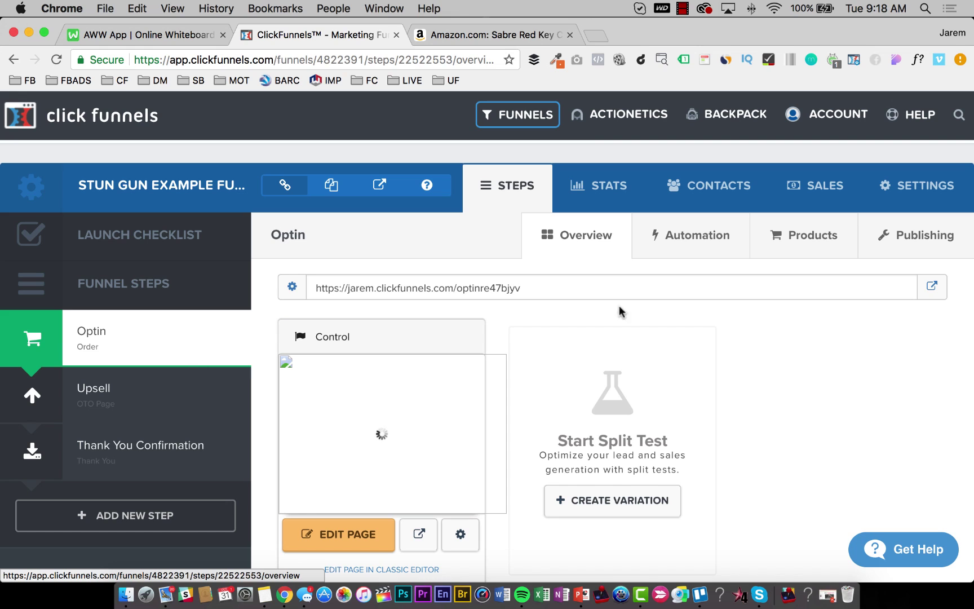
{"action": "left_click", "coordinate": [809, 242]}
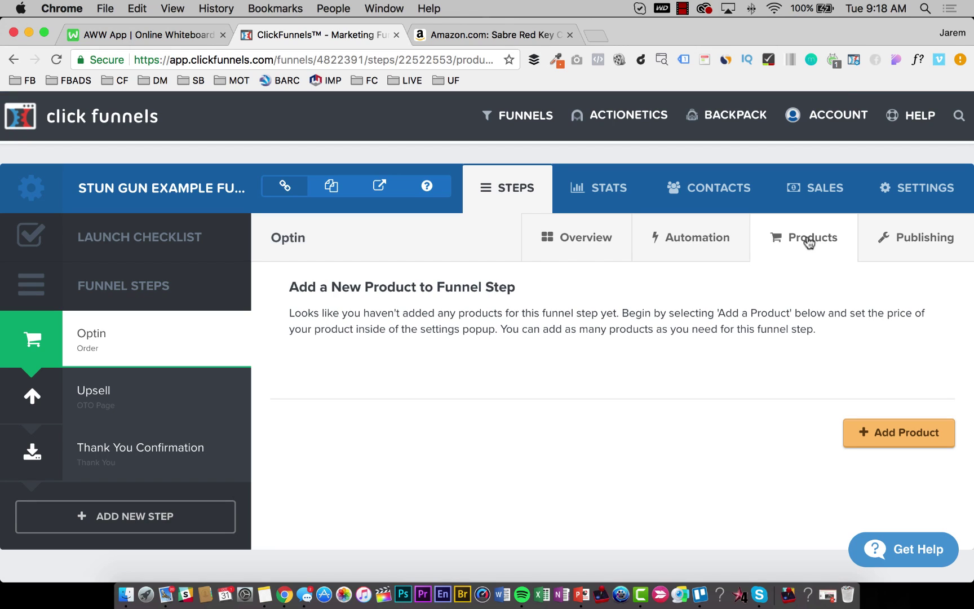
{"action": "left_click", "coordinate": [895, 434]}
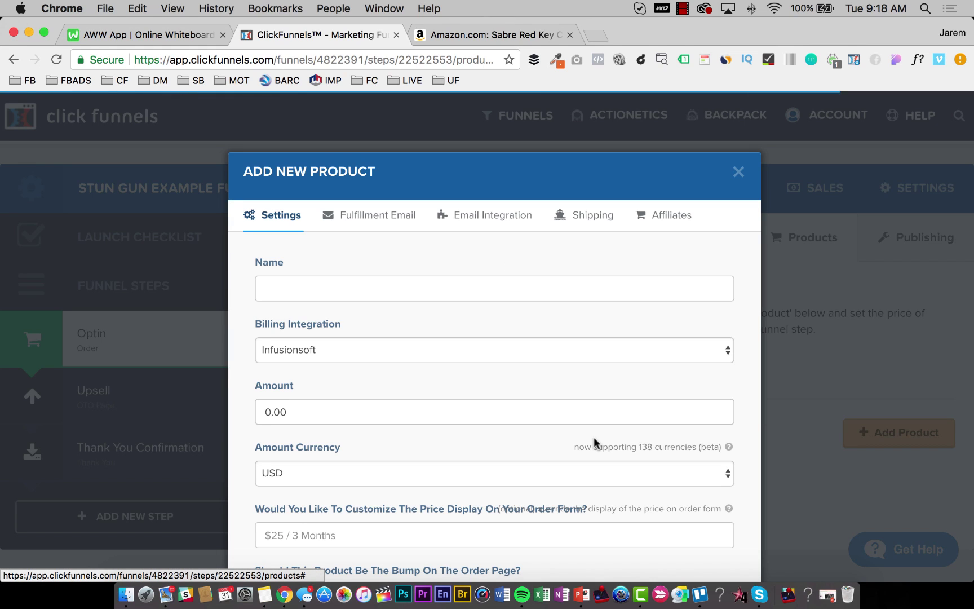
Name the new Optin product '1 X Military Grade Stun Gun' and copy the name for reuse.
{"action": "left_click", "coordinate": [313, 286]}
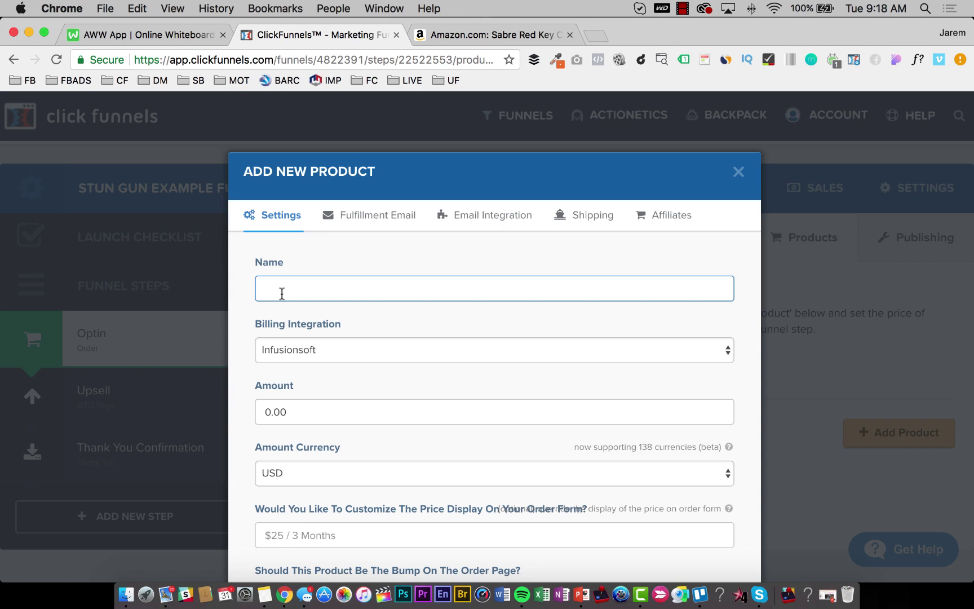
{"action": "type", "text": "1 X"}
{"action": "type", "text": "Military Grade Stun Gun"}
{"action": "key", "text": "super+a"}
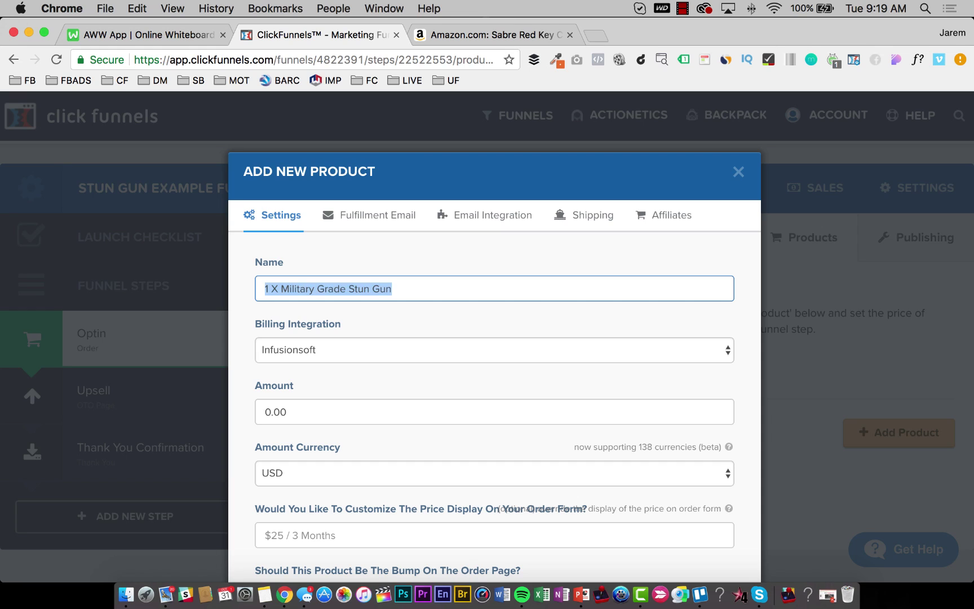
{"action": "key", "text": "super+c"}
{"action": "key", "text": "Right"}
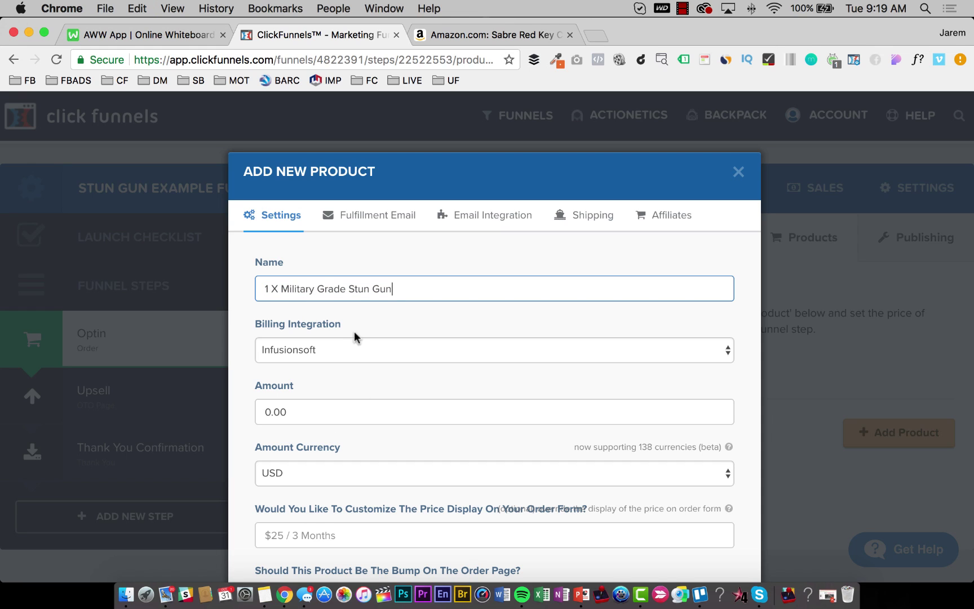
{"action": "left_click", "coordinate": [345, 345]}
Bill the product through Stripe with an amount of 15.00.
{"action": "left_click", "coordinate": [337, 380]}
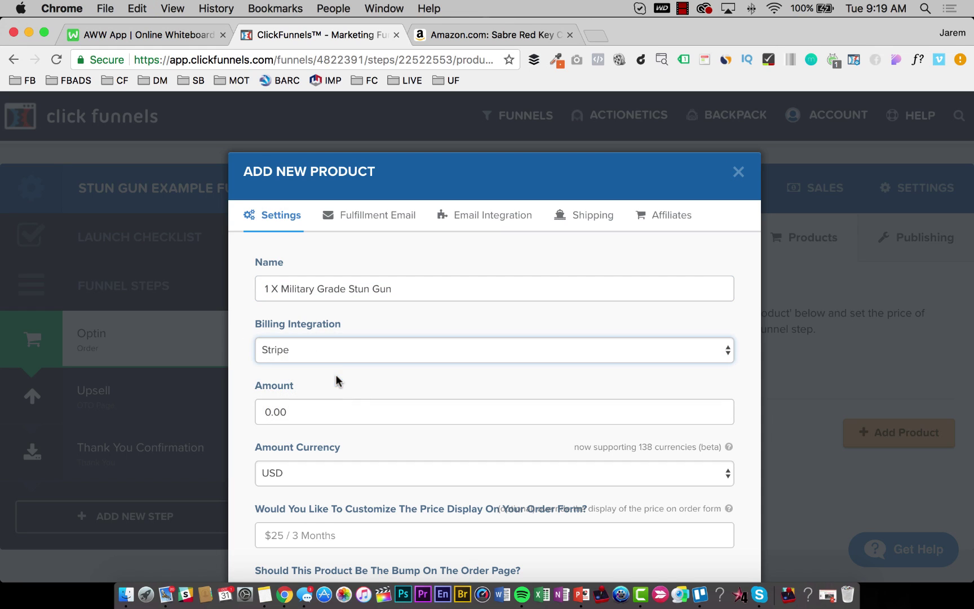
{"action": "left_click", "coordinate": [333, 348]}
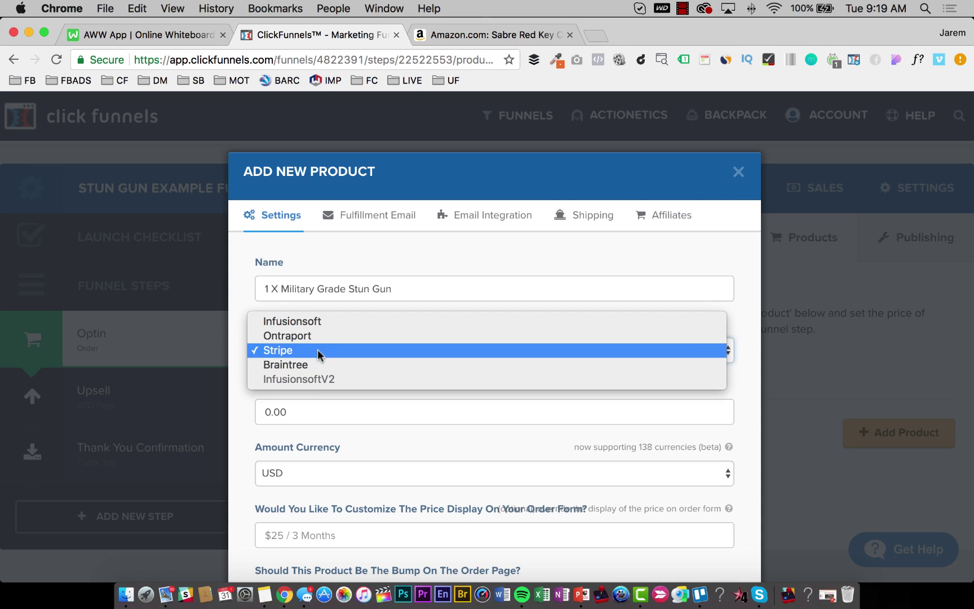
{"action": "left_click", "coordinate": [317, 350]}
{"action": "left_click", "coordinate": [306, 349]}
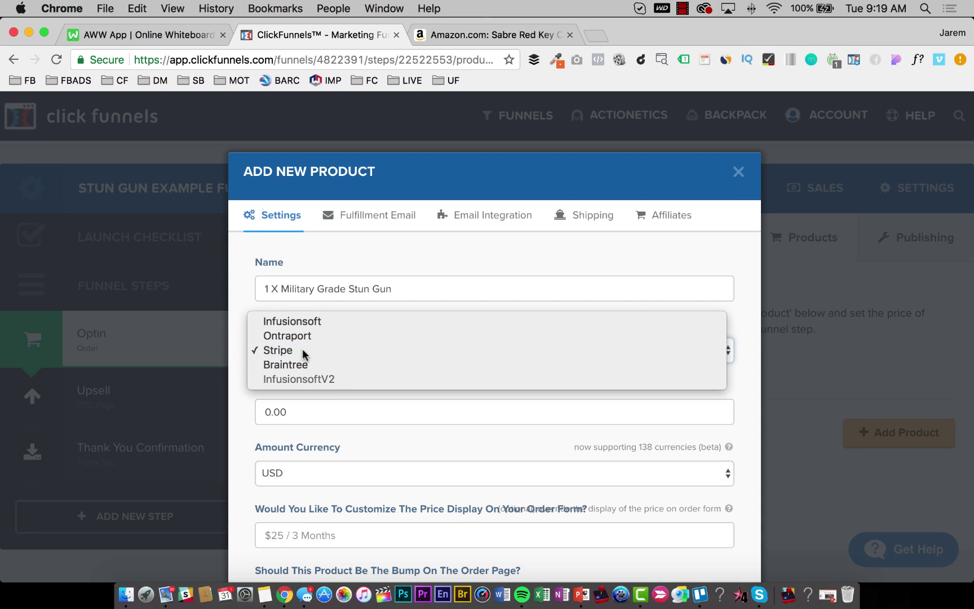
{"action": "left_click", "coordinate": [302, 348]}
{"action": "scroll", "coordinate": [311, 406], "scroll_direction": "down", "scroll_amount": 2}
{"action": "left_click", "coordinate": [303, 372]}
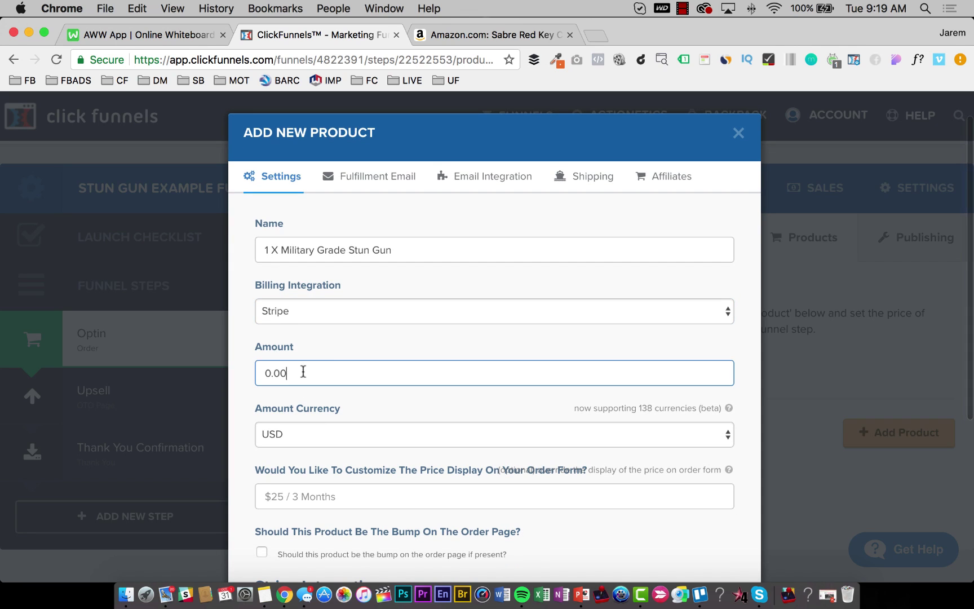
{"action": "left_click", "coordinate": [157, 34]}
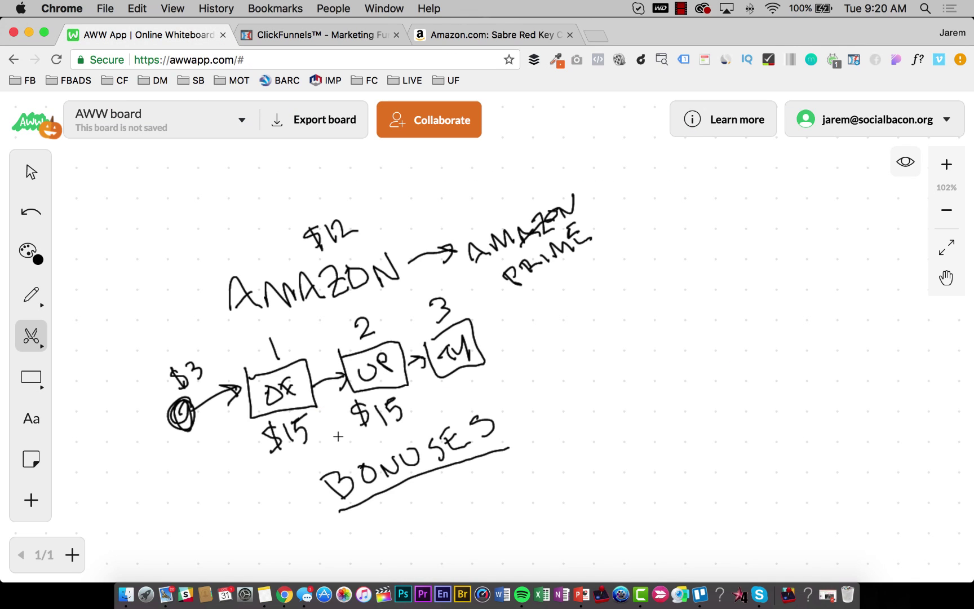
{"action": "left_click", "coordinate": [313, 34]}
{"action": "key", "text": "Left"}
{"action": "key", "text": "Left"}
{"action": "key", "text": "Left"}
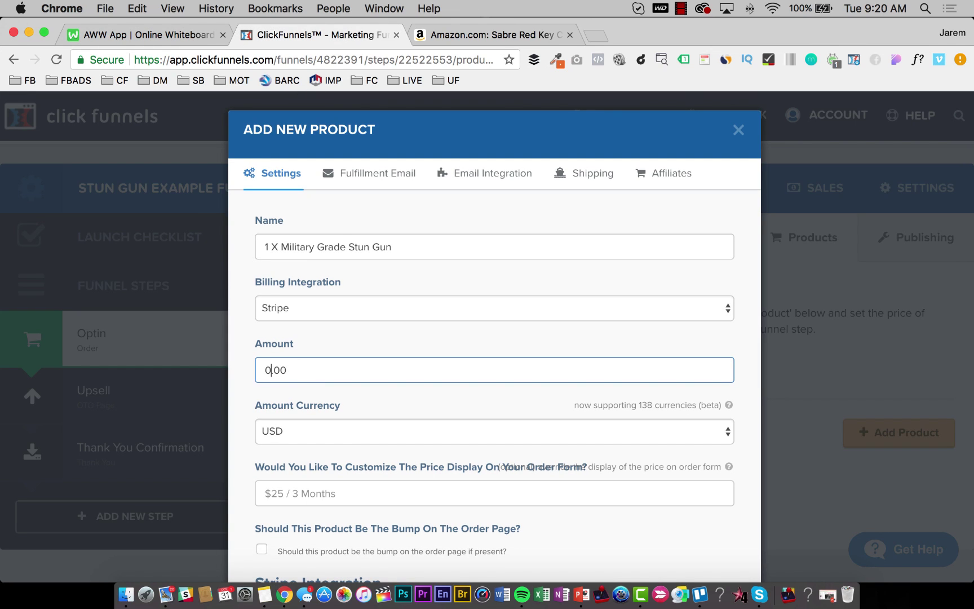
{"action": "key", "text": "BackSpace"}
{"action": "type", "text": "15"}
Set the order-form price display to $15 and make the charge one-time.
{"action": "scroll", "coordinate": [330, 363], "scroll_direction": "down", "scroll_amount": 3}
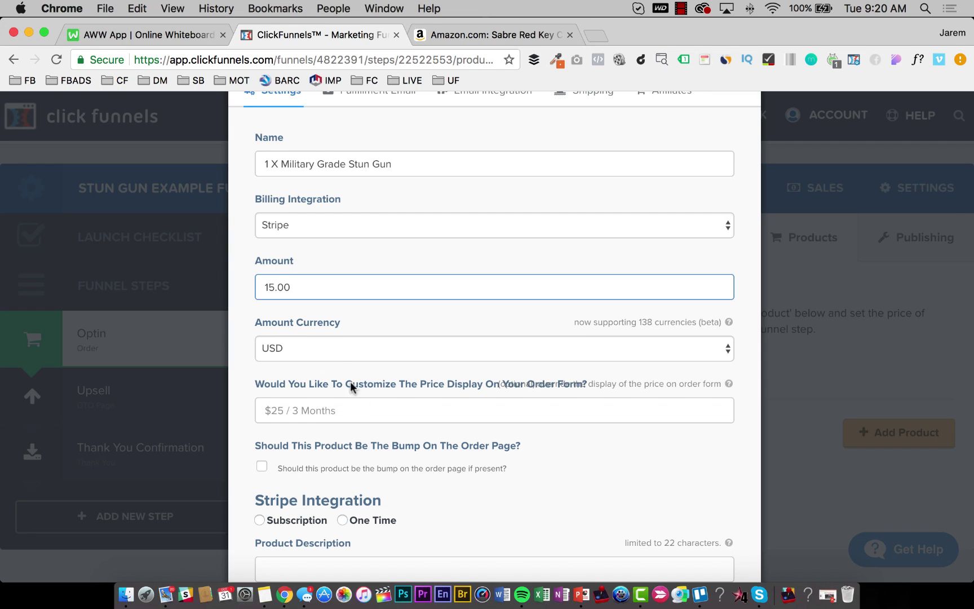
{"action": "left_click", "coordinate": [311, 409]}
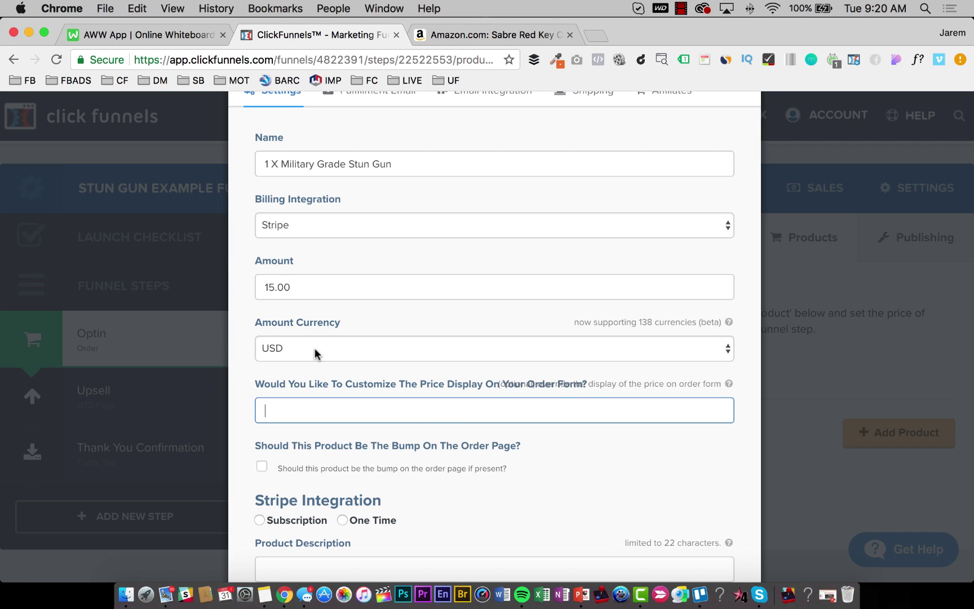
{"action": "type", "text": "$15"}
{"action": "scroll", "coordinate": [276, 429], "scroll_direction": "down", "scroll_amount": 2}
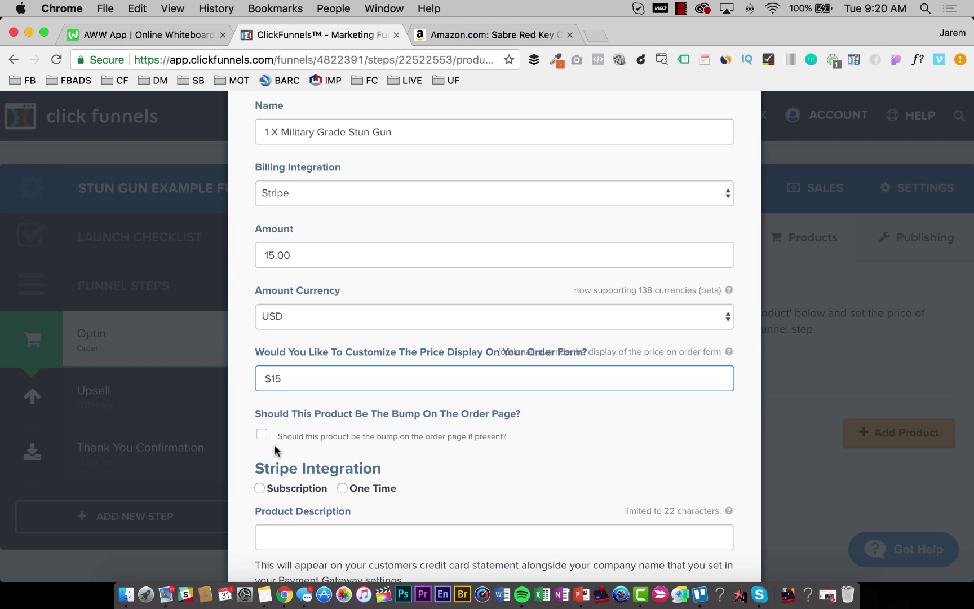
{"action": "scroll", "coordinate": [338, 439], "scroll_direction": "down", "scroll_amount": 1}
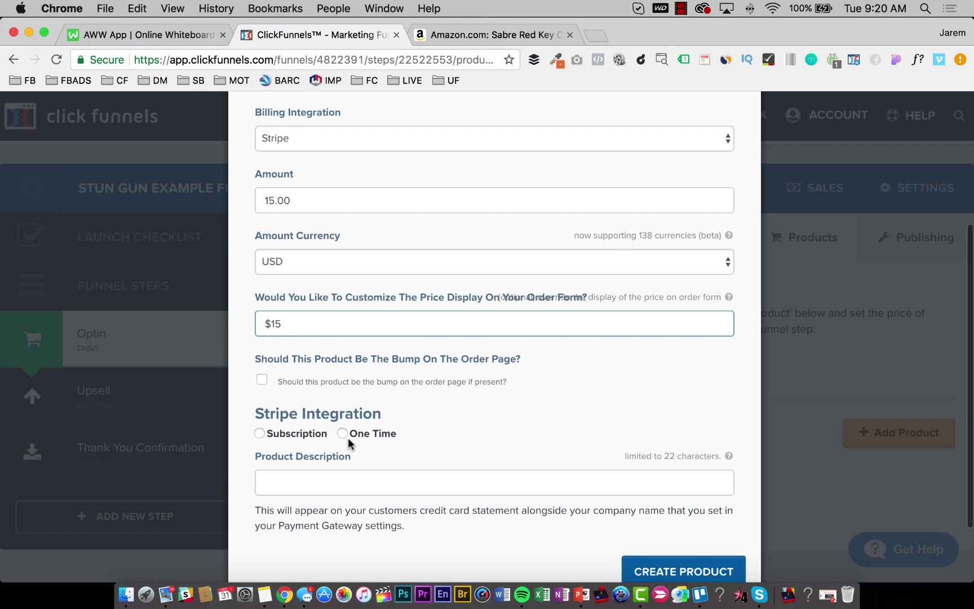
{"action": "left_click", "coordinate": [341, 433]}
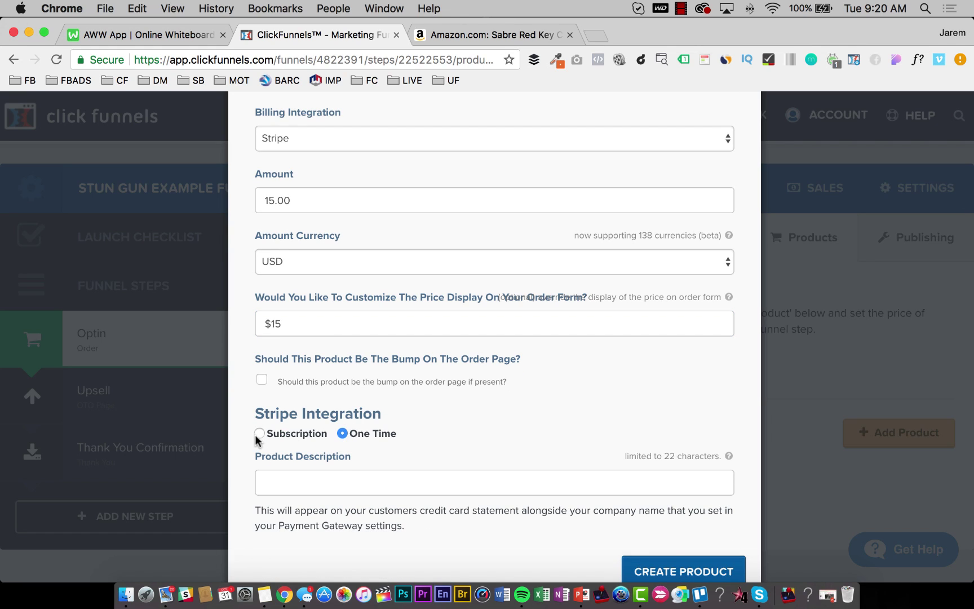
Describe the product as 'Self-Defense Products' and create it.
{"action": "left_click", "coordinate": [330, 477]}
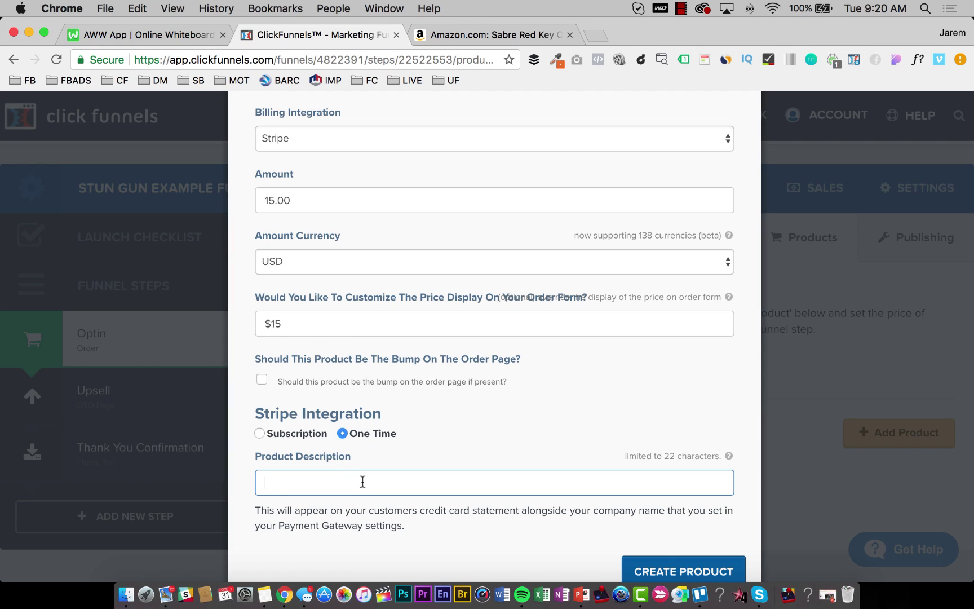
{"action": "type", "text": "SEl"}
{"action": "key", "text": "BackSpace"}
{"action": "key", "text": "BackSpace"}
{"action": "type", "text": "elf-Defense Products"}
{"action": "left_click", "coordinate": [684, 571]}
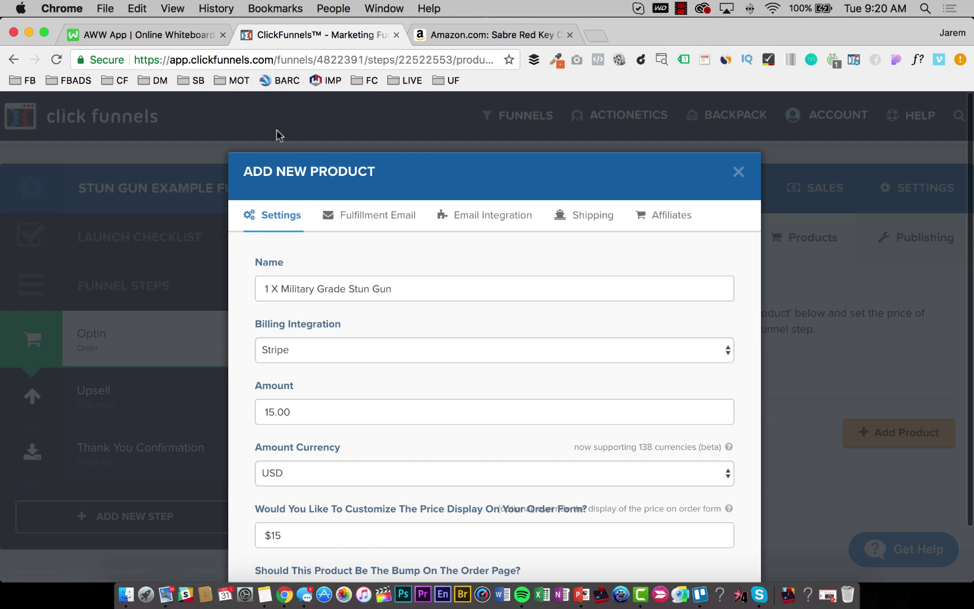
Draft a fulfillment email subject and receipt body for ordering one stun gun.
{"action": "left_click", "coordinate": [364, 226]}
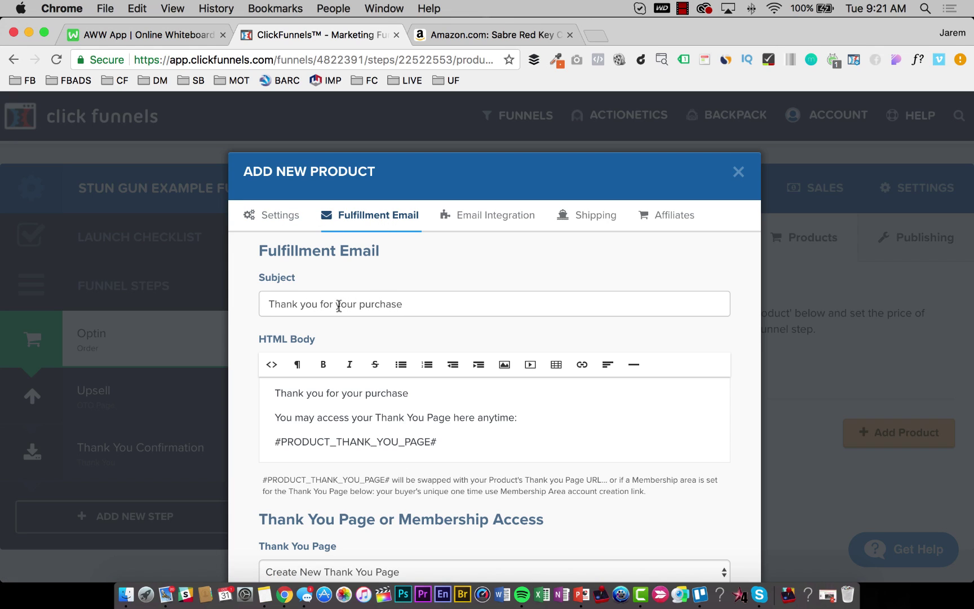
{"action": "left_click_drag", "start_coordinate": [341, 305], "coordinate": [386, 305]}
{"action": "key", "text": "BackSpace"}
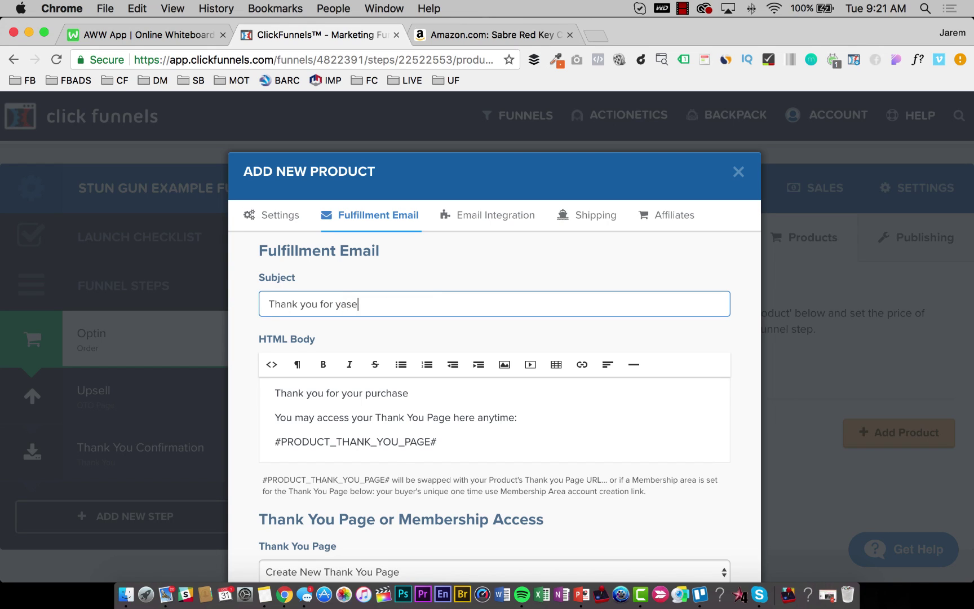
{"action": "key", "text": "Left"}
{"action": "key", "text": "Left"}
{"action": "key", "text": "Left"}
{"action": "key", "text": "Left"}
{"action": "key", "text": "shift+End"}
{"action": "type", "text": "ordering 1 stun gun"}
{"action": "left_click_drag", "start_coordinate": [458, 438], "coordinate": [297, 422]}
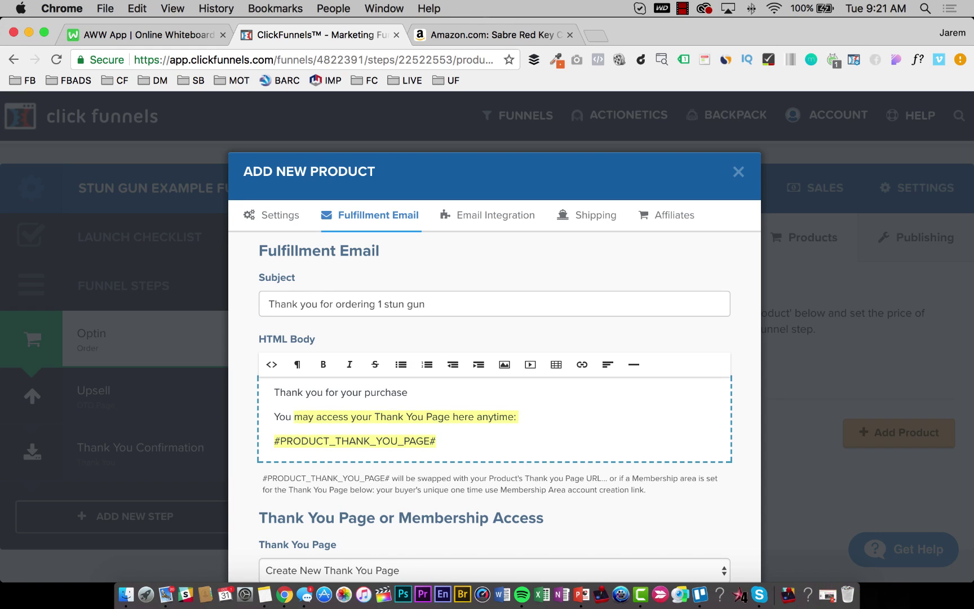
{"action": "key", "text": "BackSpace"}
{"action": "key", "text": "BackSpace"}
{"action": "key", "text": "BackSpace"}
{"action": "key", "text": "BackSpace"}
{"action": "key", "text": "BackSpace"}
{"action": "type", "text": "This is y"}
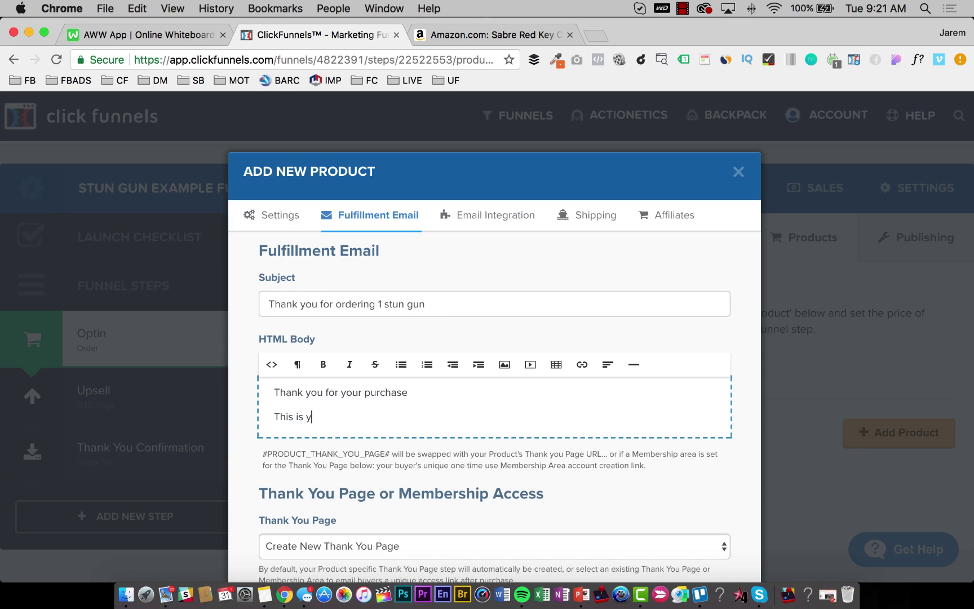
{"action": "type", "text": "our receipt for ordering one stun gun"}
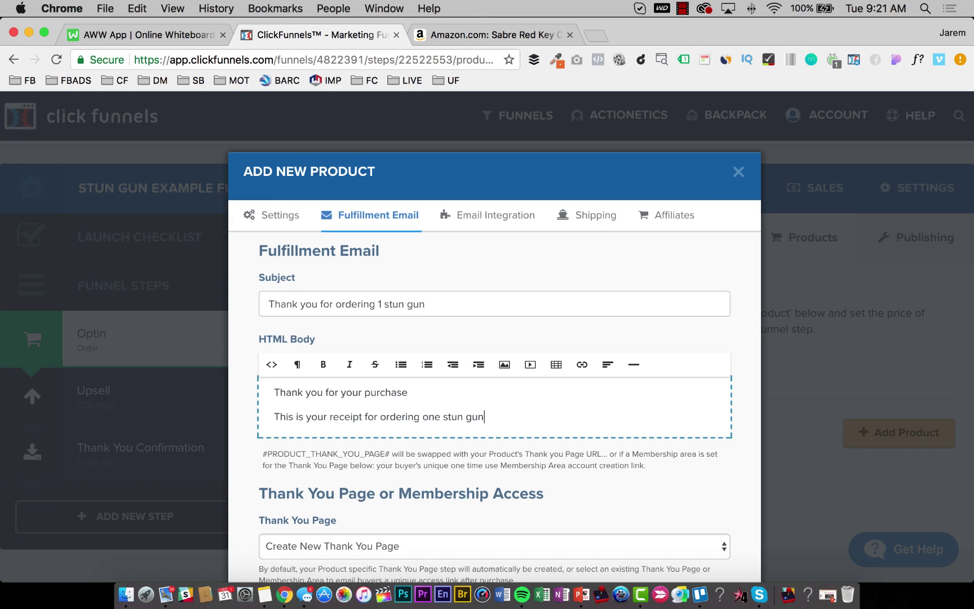
{"action": "type", "text": "..."}
{"action": "key", "text": "Return"}
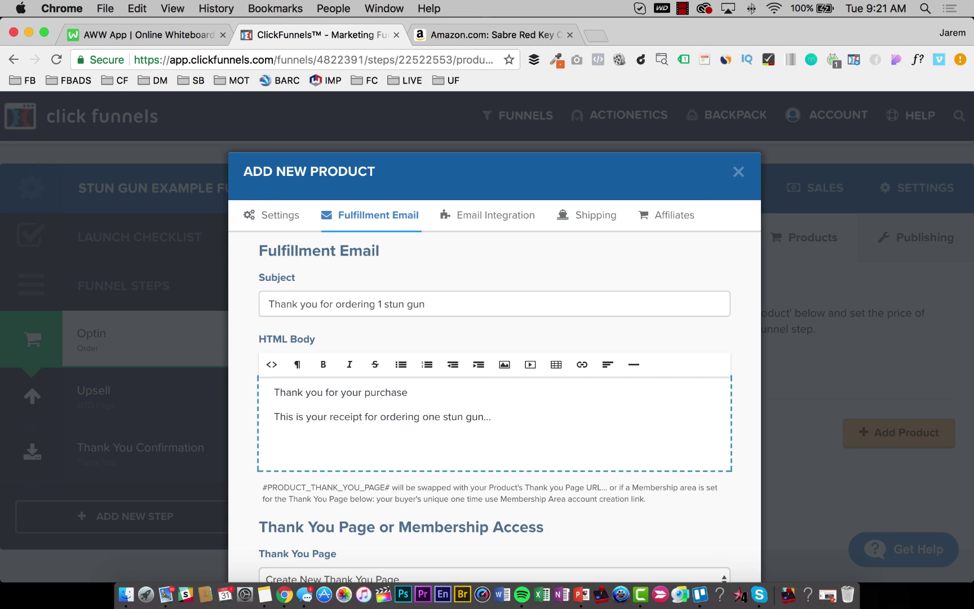
{"action": "type", "text": "ilitart"}
{"action": "type", "text": " Grade Stun Gun "}
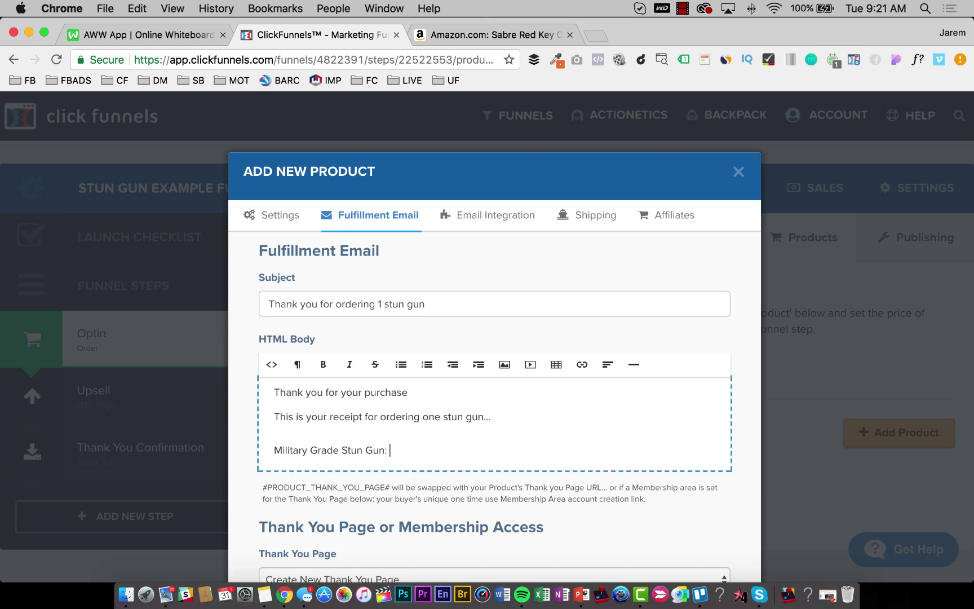
{"action": "type", "text": "$15"}
Clear the fulfillment email subject and the entire HTML body to blank.
{"action": "scroll", "coordinate": [330, 416], "scroll_direction": "down", "scroll_amount": 3}
{"action": "scroll", "coordinate": [329, 420], "scroll_direction": "up", "scroll_amount": 3}
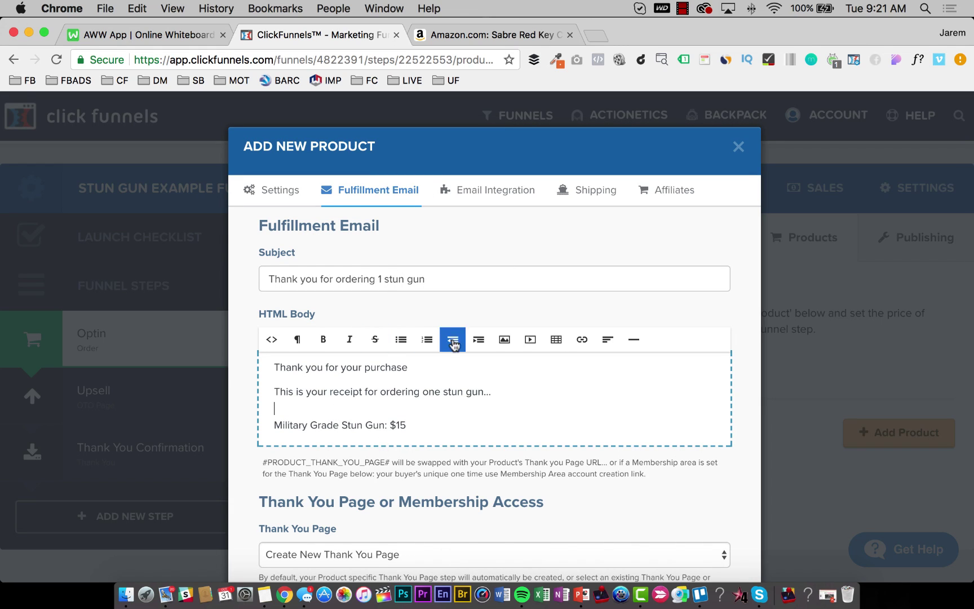
{"action": "triple_click", "coordinate": [358, 275]}
{"action": "key", "text": "BackSpace"}
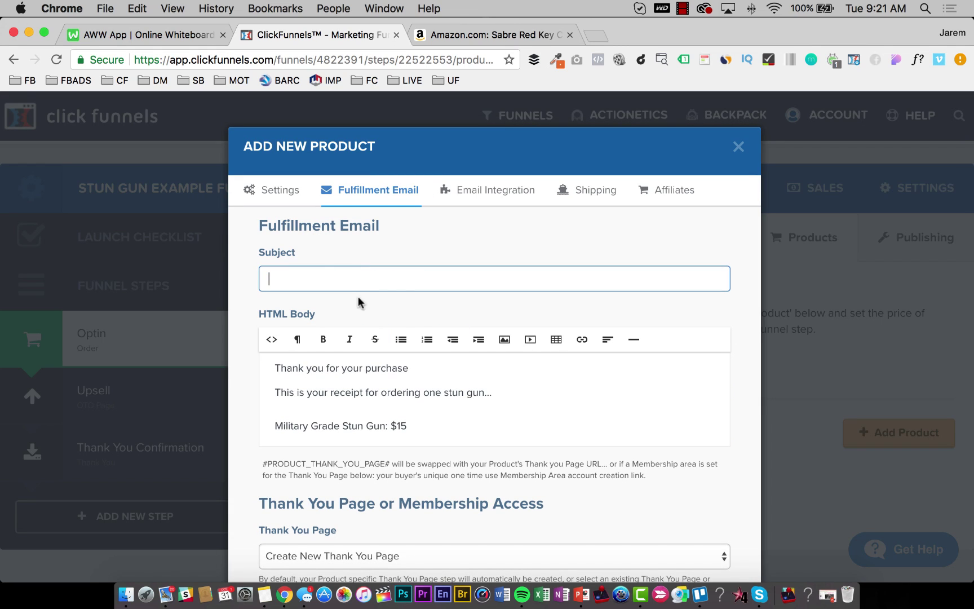
{"action": "left_click", "coordinate": [339, 405]}
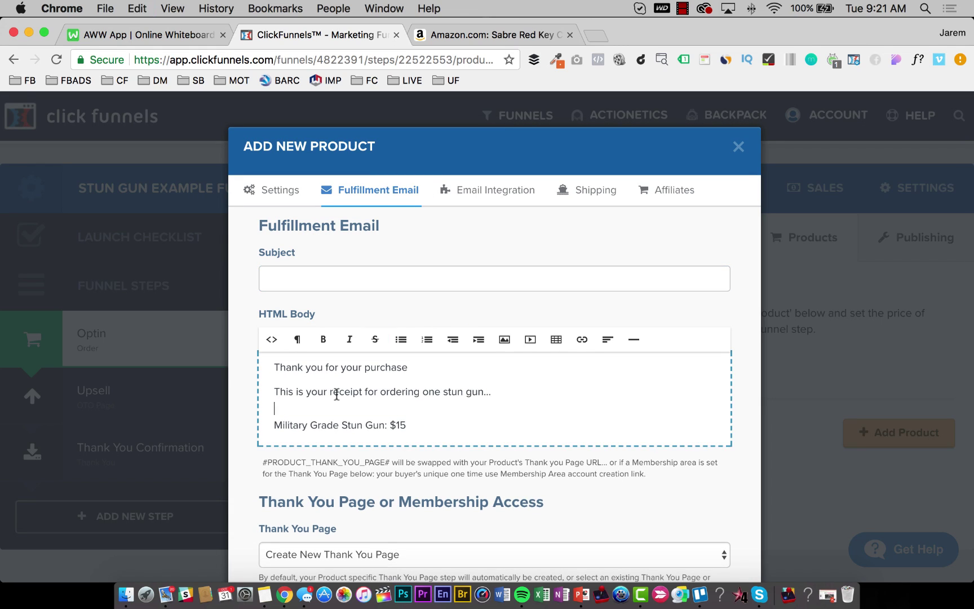
{"action": "key", "text": "super+a"}
{"action": "key", "text": "BackSpace"}
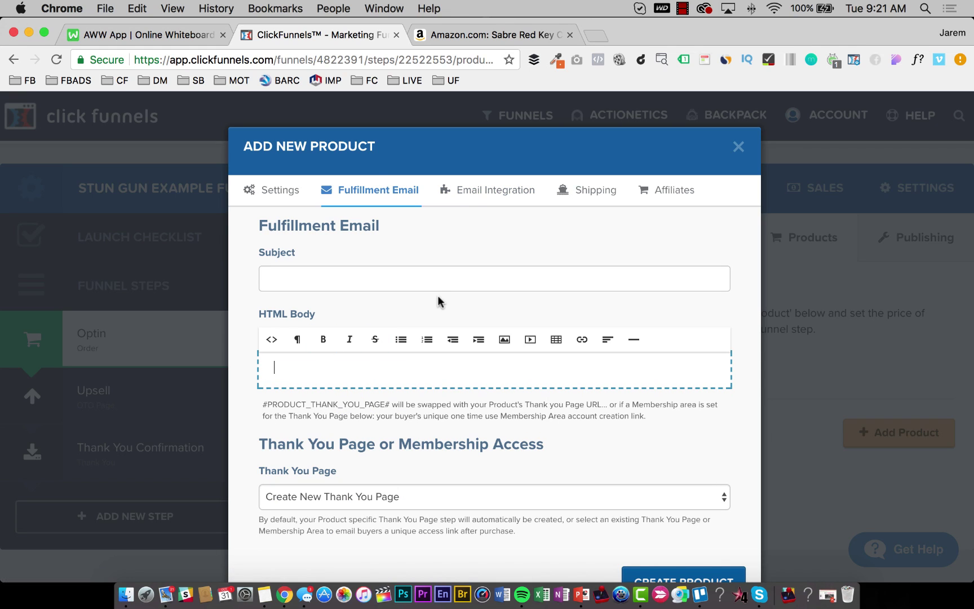
Leave the email integration method unselected and review the Kunaki and Disc Delivered shipping options.
{"action": "left_click", "coordinate": [477, 192]}
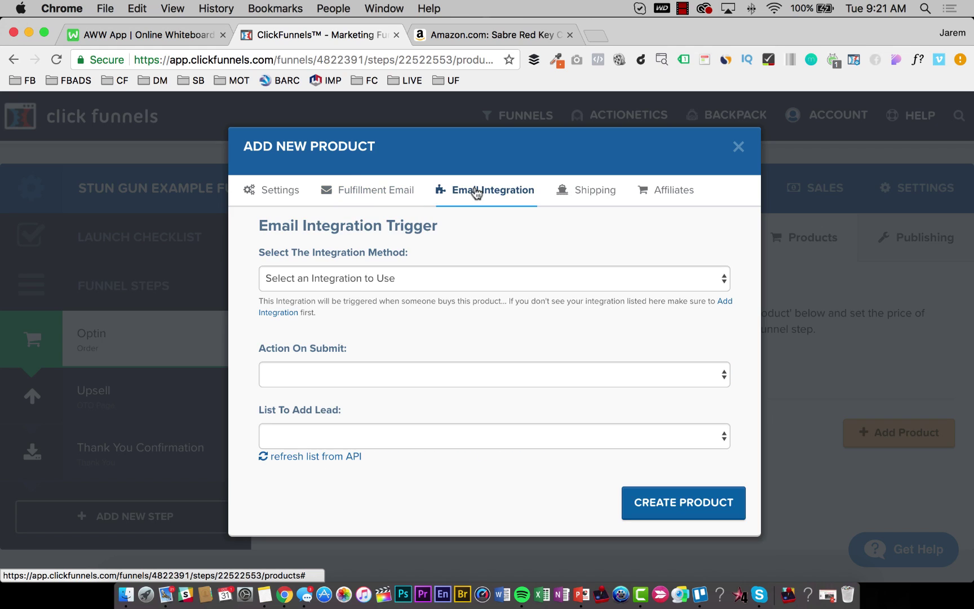
{"action": "left_click", "coordinate": [395, 192]}
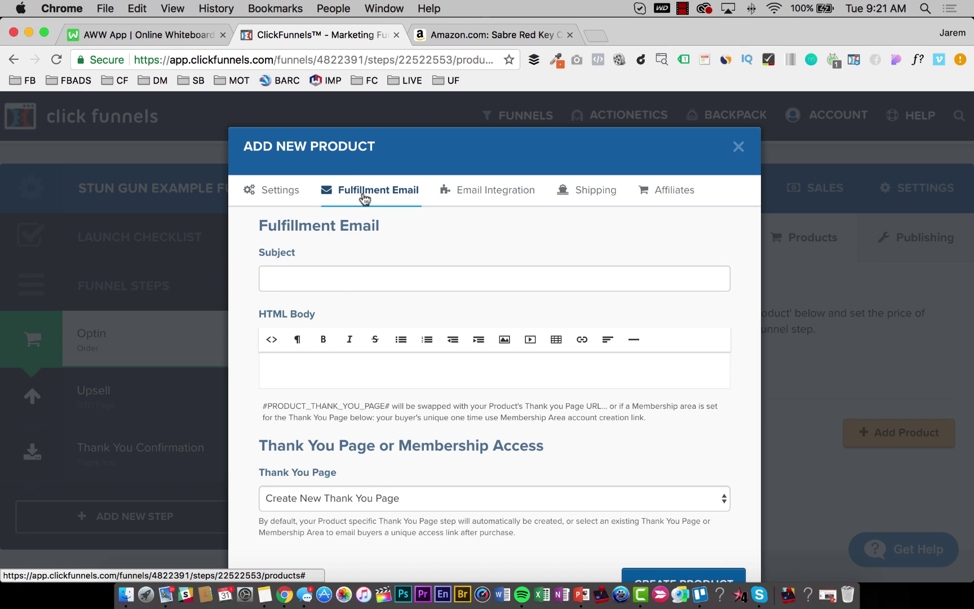
{"action": "left_click", "coordinate": [477, 191]}
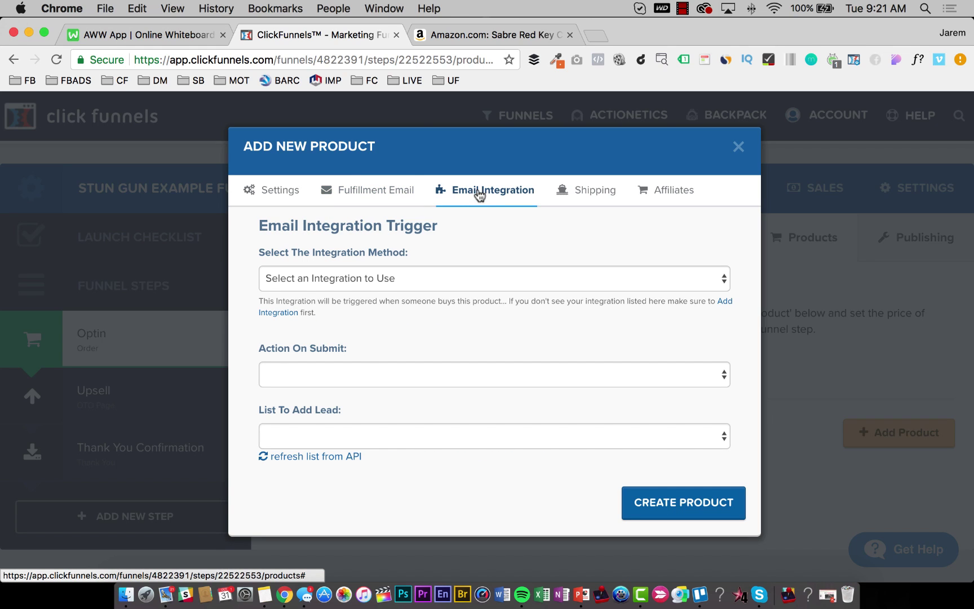
{"action": "left_click", "coordinate": [340, 374]}
{"action": "left_click", "coordinate": [337, 284]}
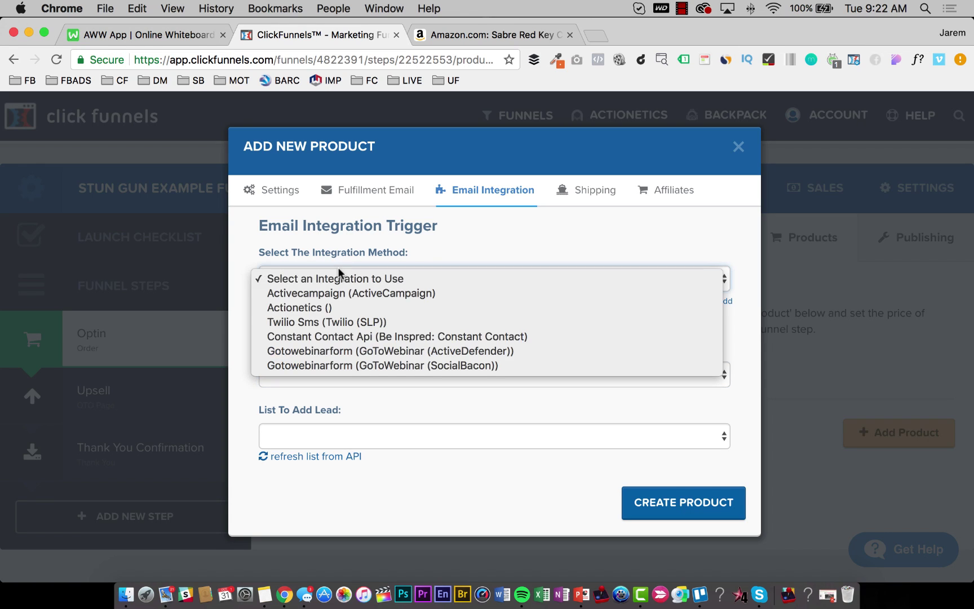
{"action": "left_click", "coordinate": [493, 248]}
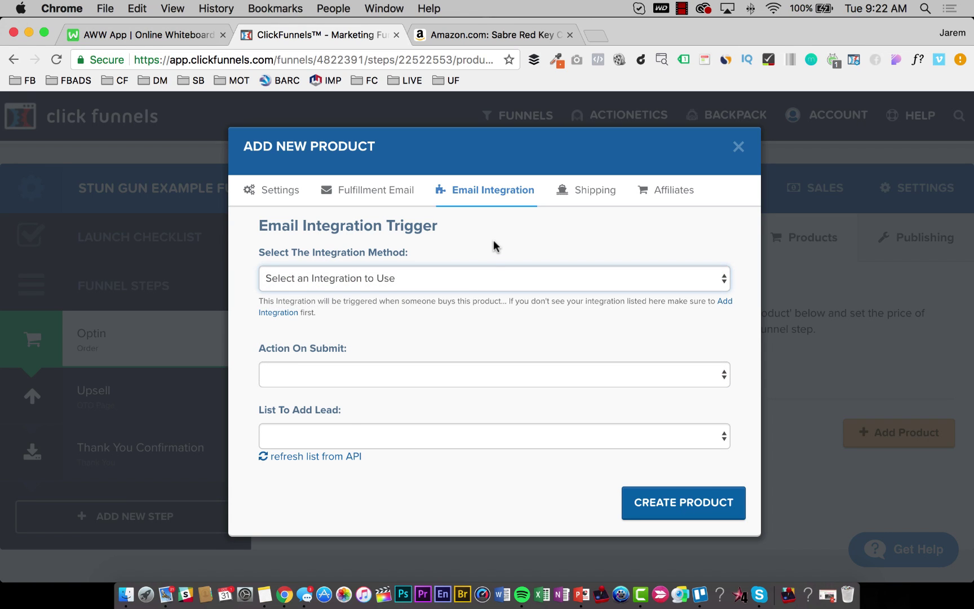
{"action": "left_click", "coordinate": [575, 191]}
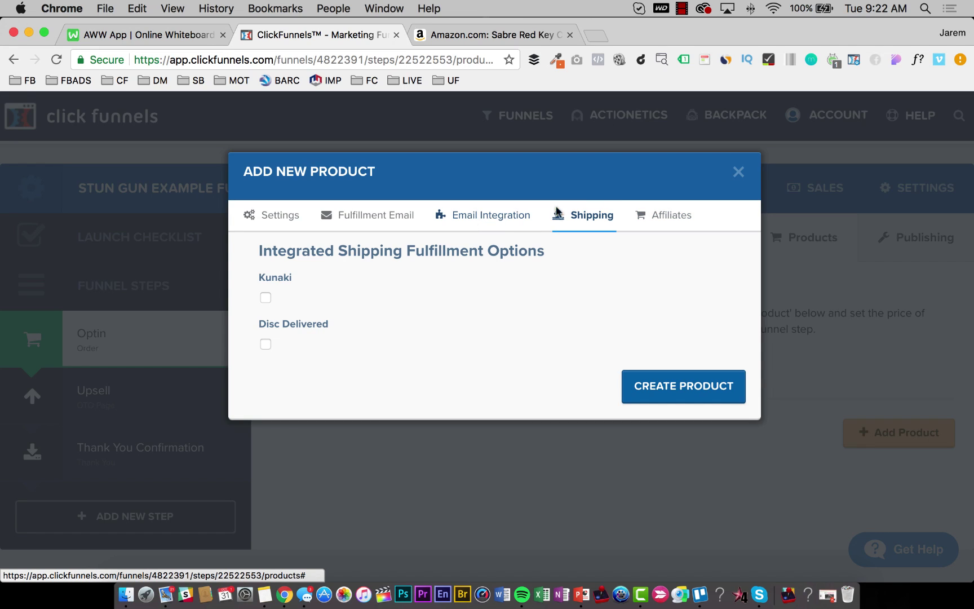
Make the stun gun product non-commissionable for affiliates and create it at $15.
{"action": "left_click", "coordinate": [673, 220]}
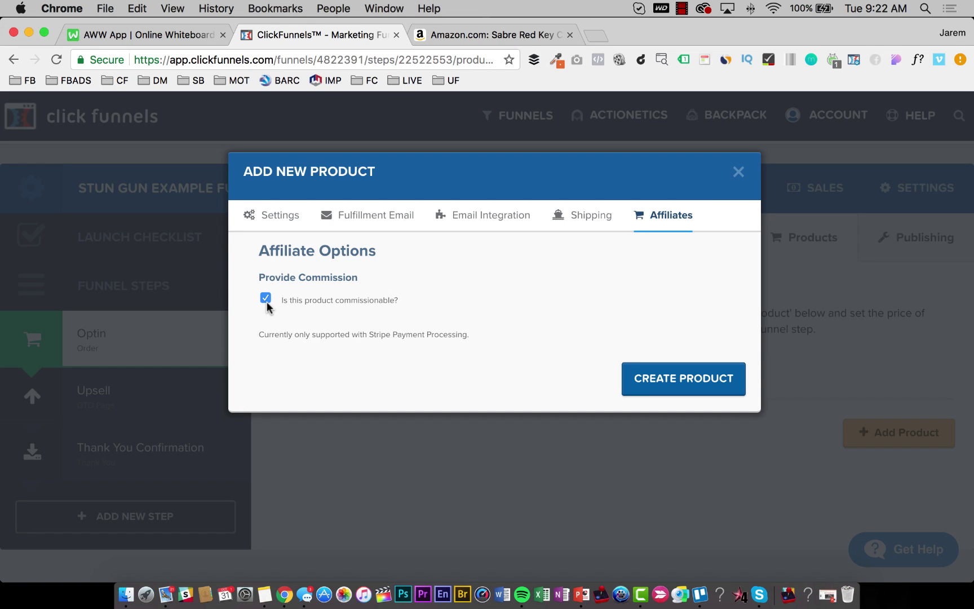
{"action": "left_click", "coordinate": [266, 299]}
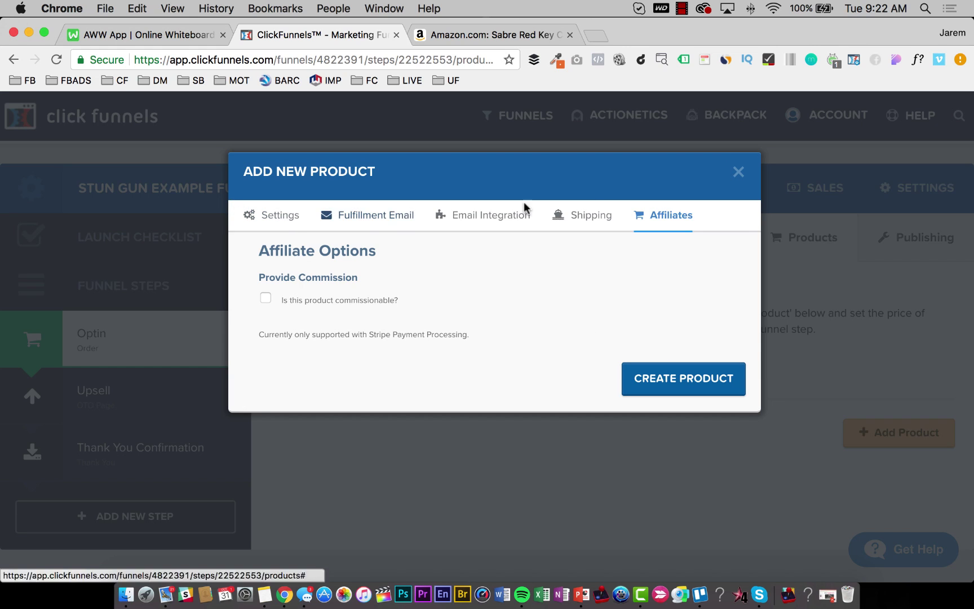
{"action": "left_click", "coordinate": [273, 218]}
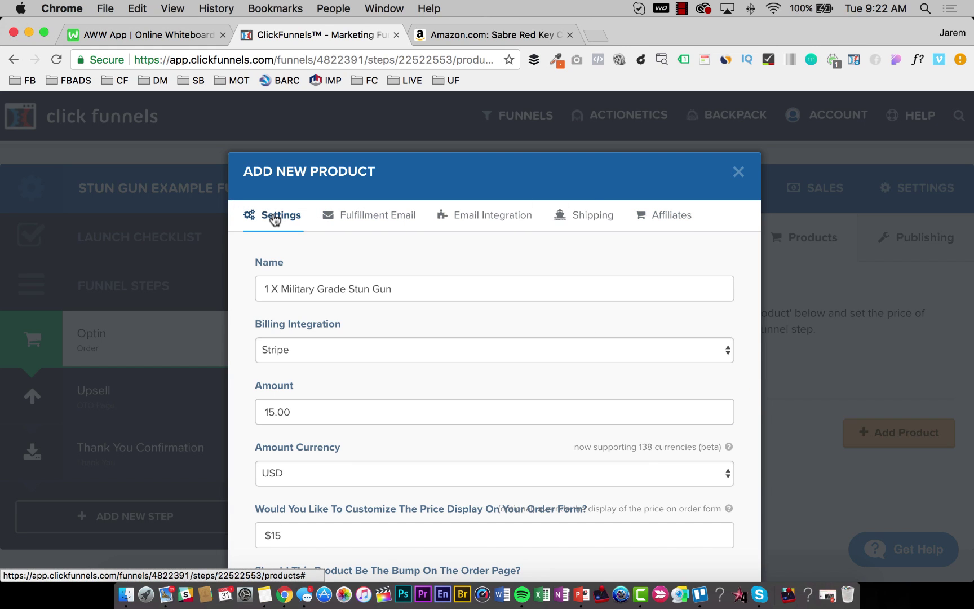
{"action": "left_click", "coordinate": [386, 220]}
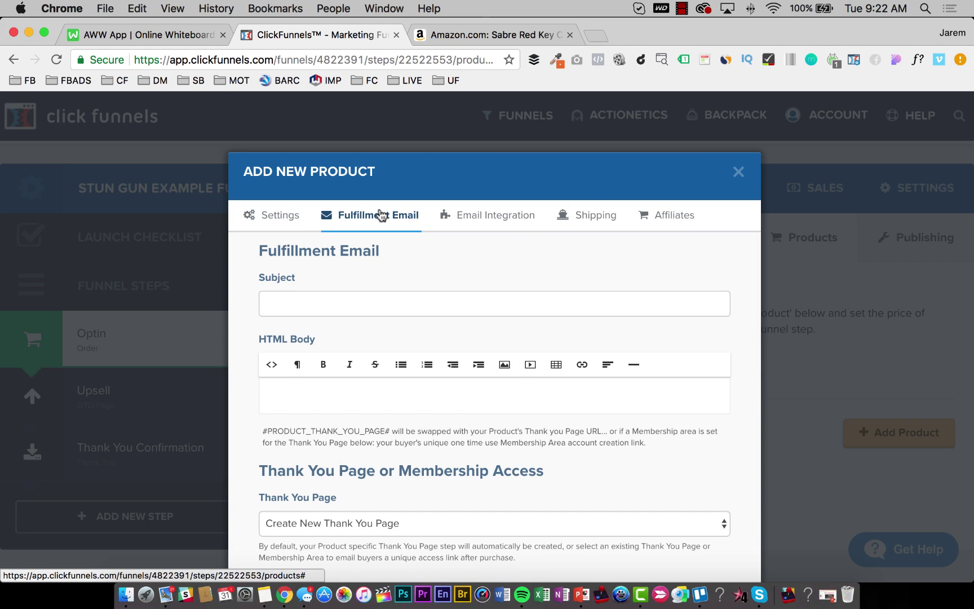
{"action": "left_click", "coordinate": [500, 225]}
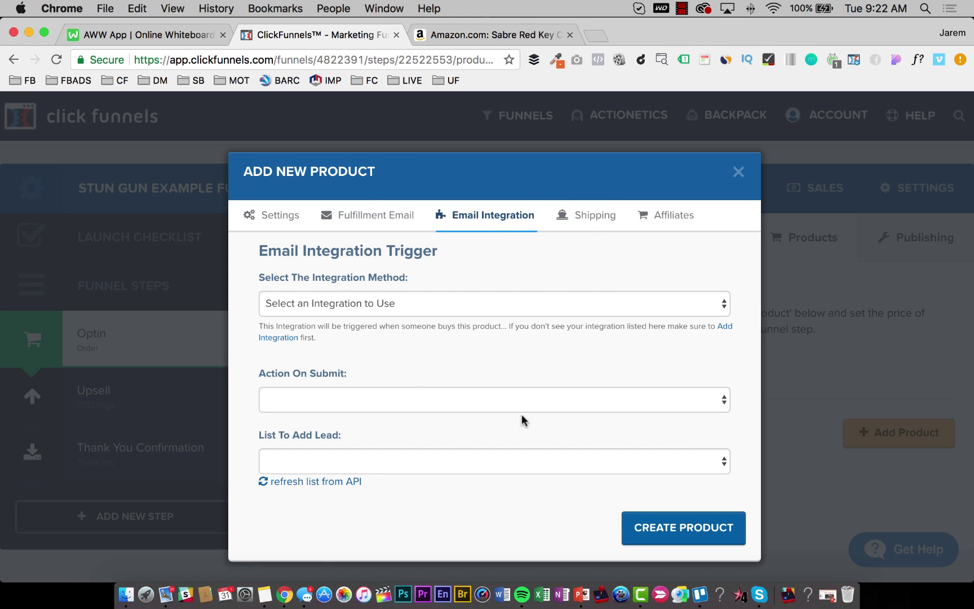
{"action": "left_click", "coordinate": [584, 224]}
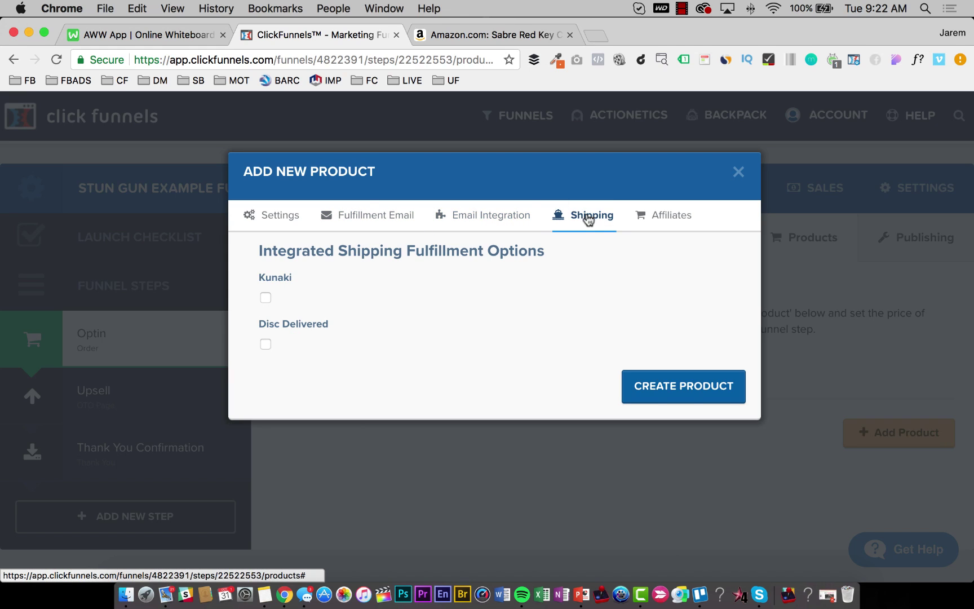
{"action": "left_click", "coordinate": [672, 225]}
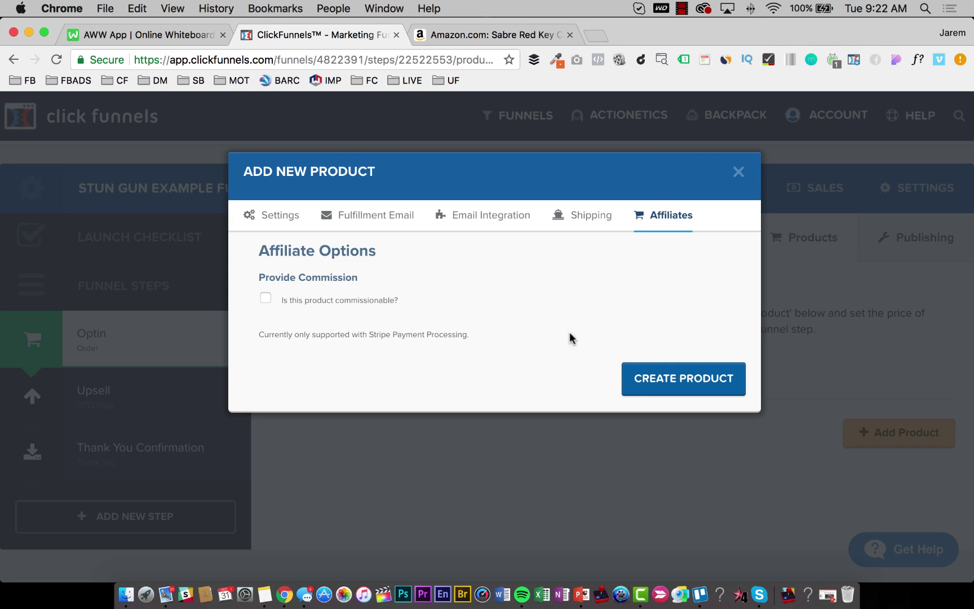
{"action": "left_click", "coordinate": [659, 385]}
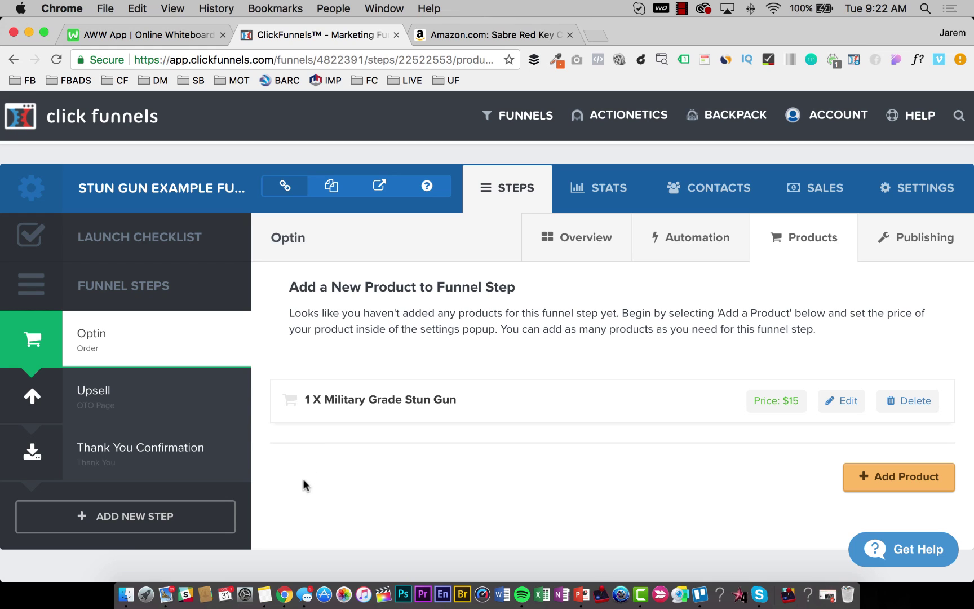
Add another Optin product named '2 X Military Grade Stun Guns'.
{"action": "left_click", "coordinate": [903, 478]}
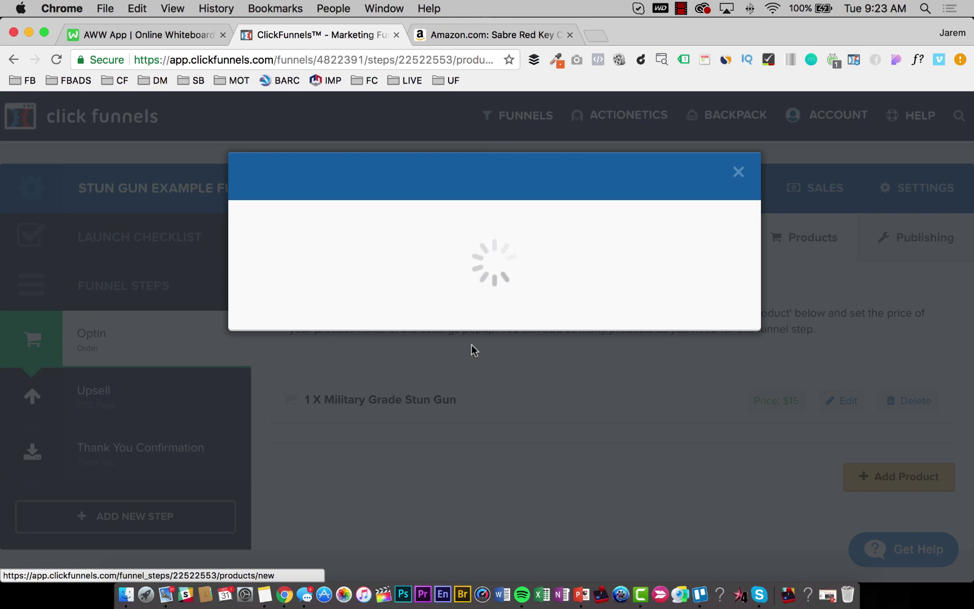
{"action": "left_click", "coordinate": [299, 284]}
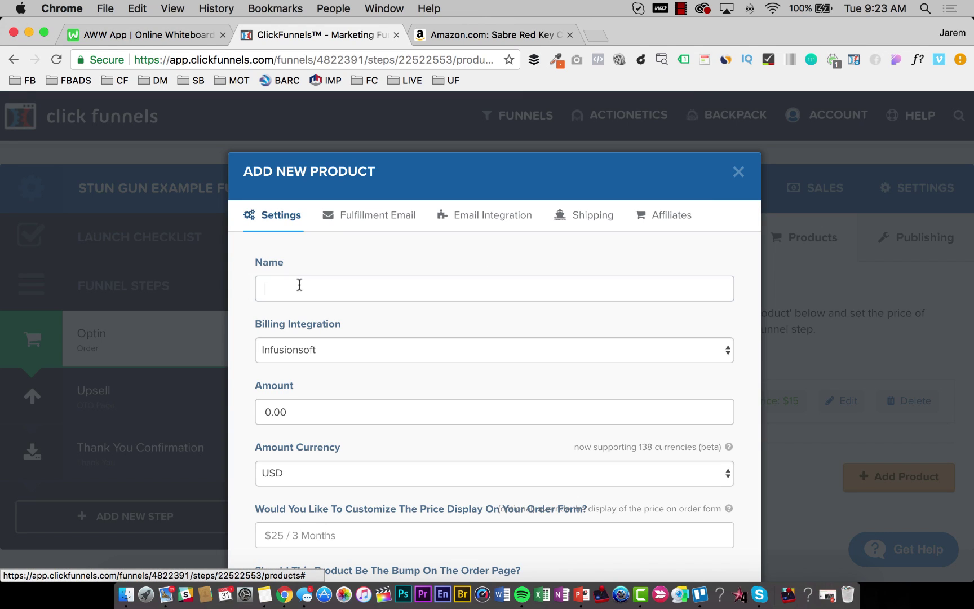
{"action": "left_click", "coordinate": [299, 285]}
{"action": "key", "text": "Down"}
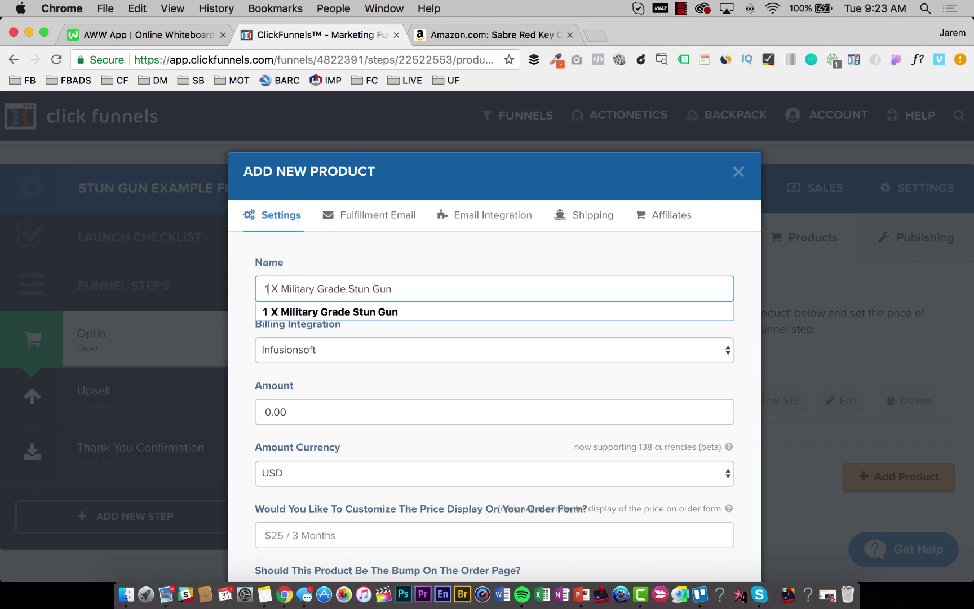
{"action": "key", "text": "Return"}
{"action": "type", "text": "2"}
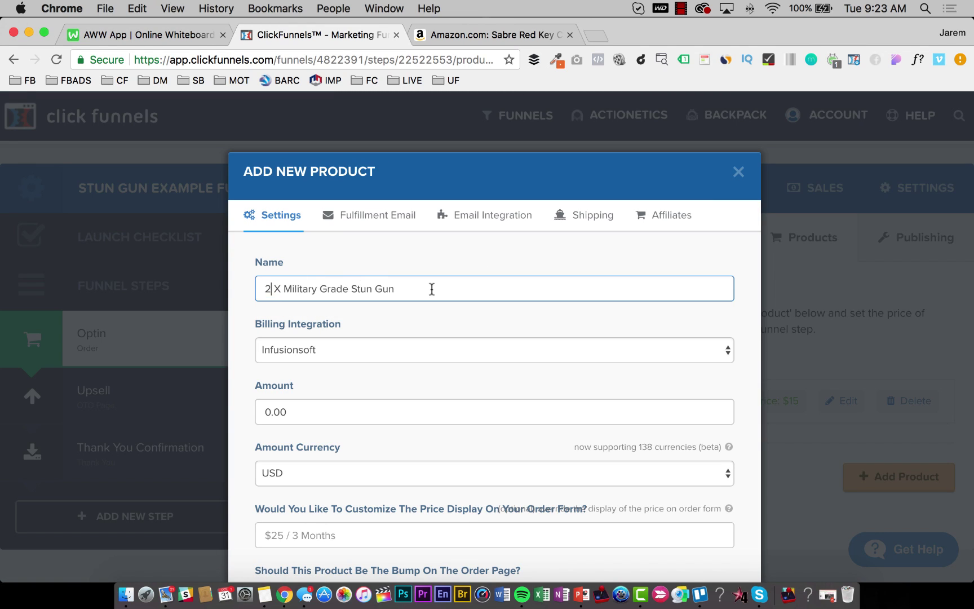
{"action": "left_click", "coordinate": [421, 288]}
{"action": "type", "text": "s"}
{"action": "triple_click", "coordinate": [377, 284]}
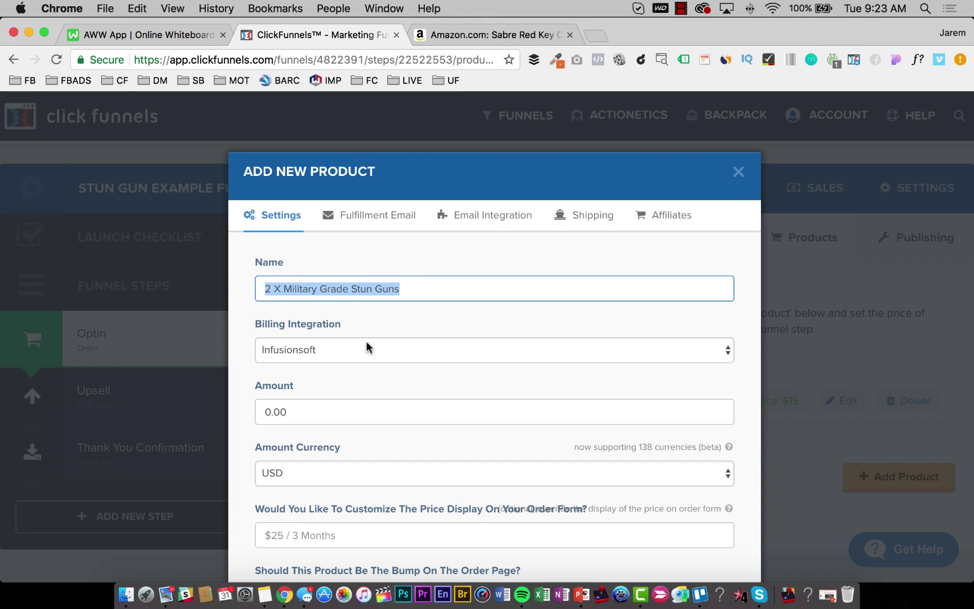
Bill it through Stripe with an amount of 30.00.
{"action": "left_click", "coordinate": [358, 354]}
{"action": "left_click", "coordinate": [342, 379]}
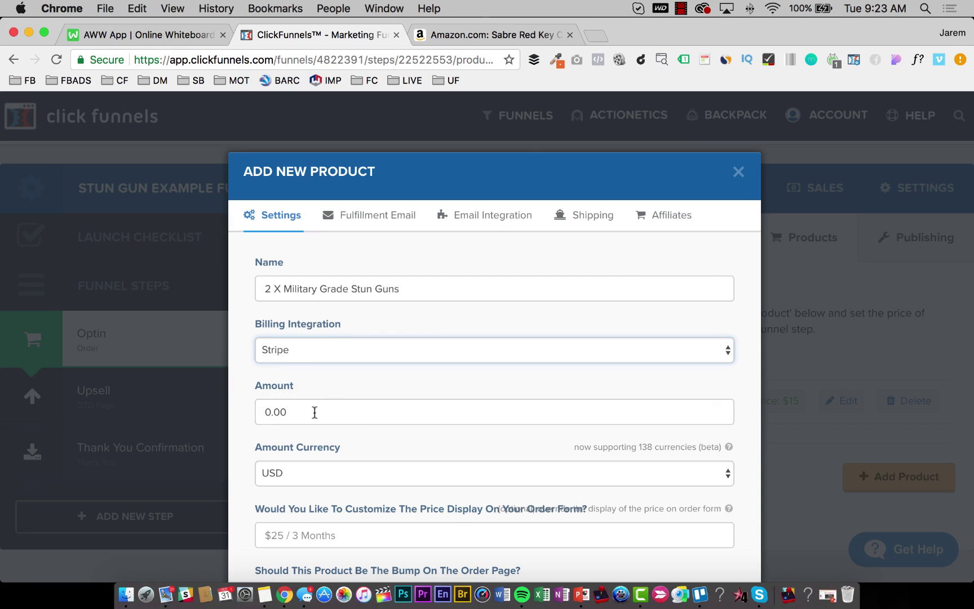
{"action": "left_click", "coordinate": [313, 411]}
{"action": "key", "text": "BackSpace"}
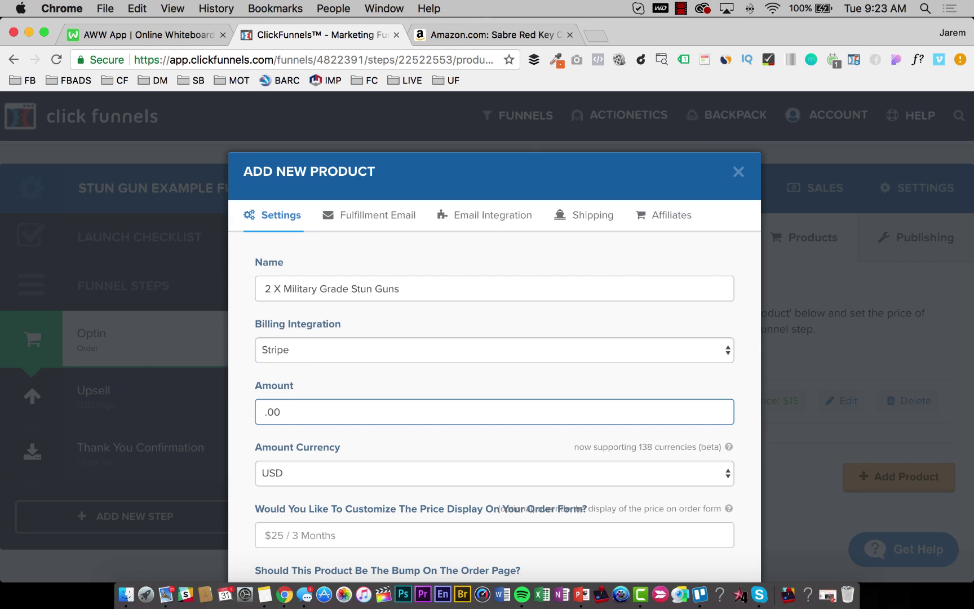
{"action": "type", "text": "30"}
Try a 28 amount and a '(15% Off)' name note, then settle the amount back at 30.
{"action": "key", "text": "BackSpace"}
{"action": "key", "text": "BackSpace"}
{"action": "type", "text": "28"}
{"action": "left_click", "coordinate": [485, 285]}
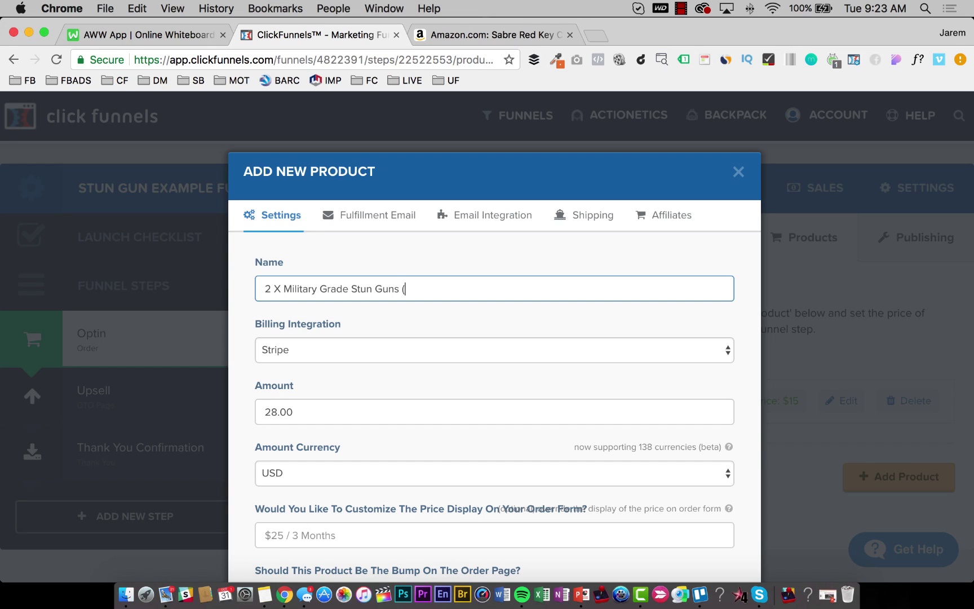
{"action": "type", "text": "(15% Off"}
{"action": "key", "text": "BackSpace"}
{"action": "key", "text": "BackSpace"}
{"action": "key", "text": "BackSpace"}
{"action": "key", "text": "BackSpace"}
{"action": "key", "text": "BackSpace"}
{"action": "key", "text": "BackSpace"}
{"action": "key", "text": "BackSpace"}
{"action": "key", "text": "BackSpace"}
{"action": "left_click", "coordinate": [282, 410]}
{"action": "key", "text": "BackSpace"}
{"action": "key", "text": "BackSpace"}
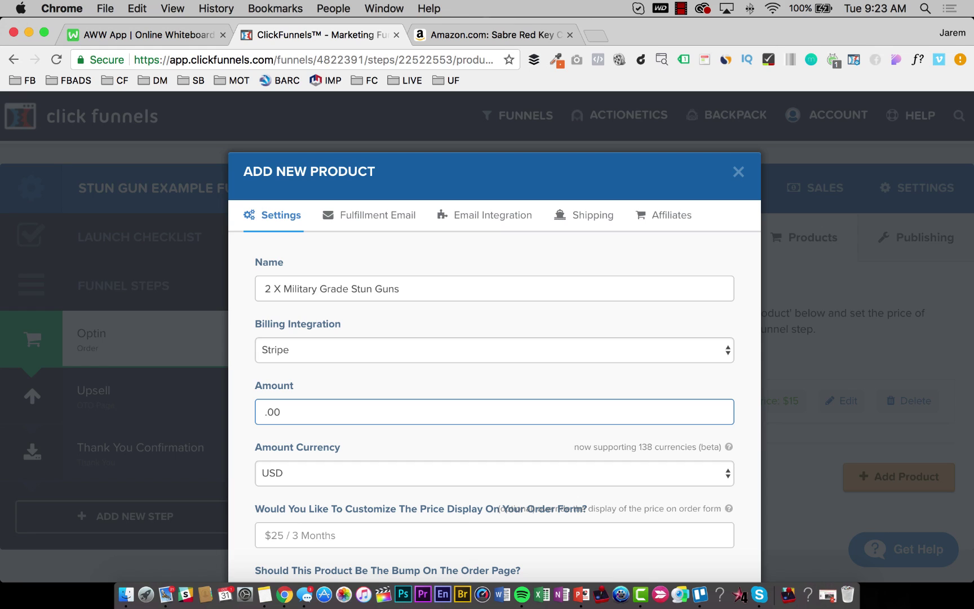
{"action": "type", "text": "30"}
Set price display to $30, one-time charge, and description 'Self Defense Products'.
{"action": "scroll", "coordinate": [352, 366], "scroll_direction": "down", "scroll_amount": 1}
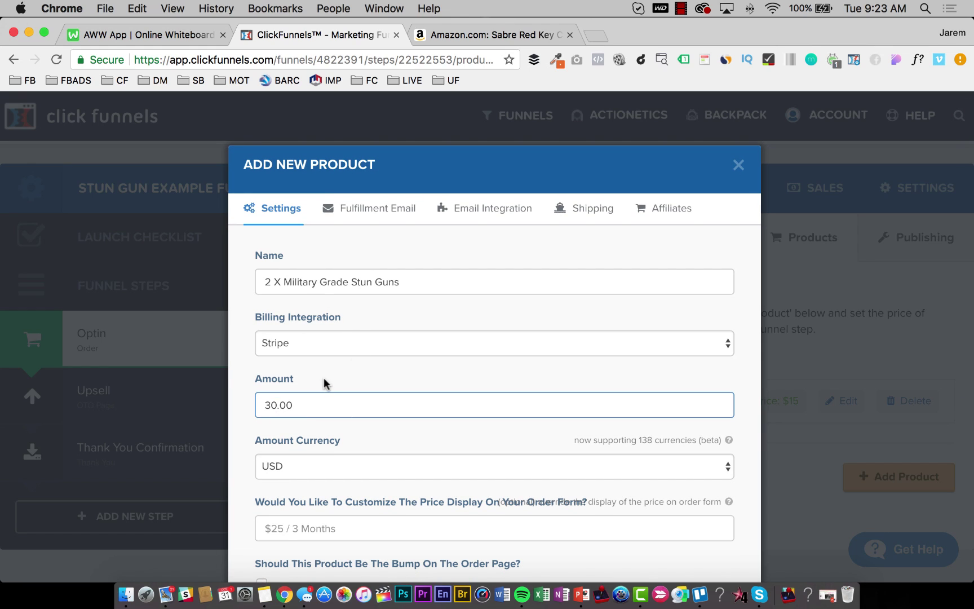
{"action": "scroll", "coordinate": [409, 373], "scroll_direction": "down", "scroll_amount": 3}
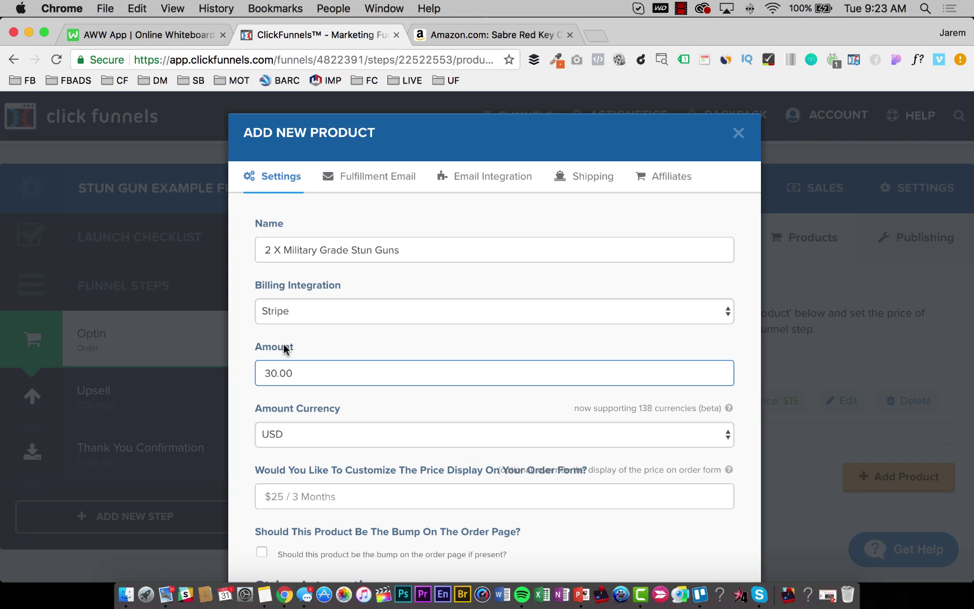
{"action": "scroll", "coordinate": [367, 374], "scroll_direction": "down", "scroll_amount": 2}
{"action": "left_click", "coordinate": [356, 434]}
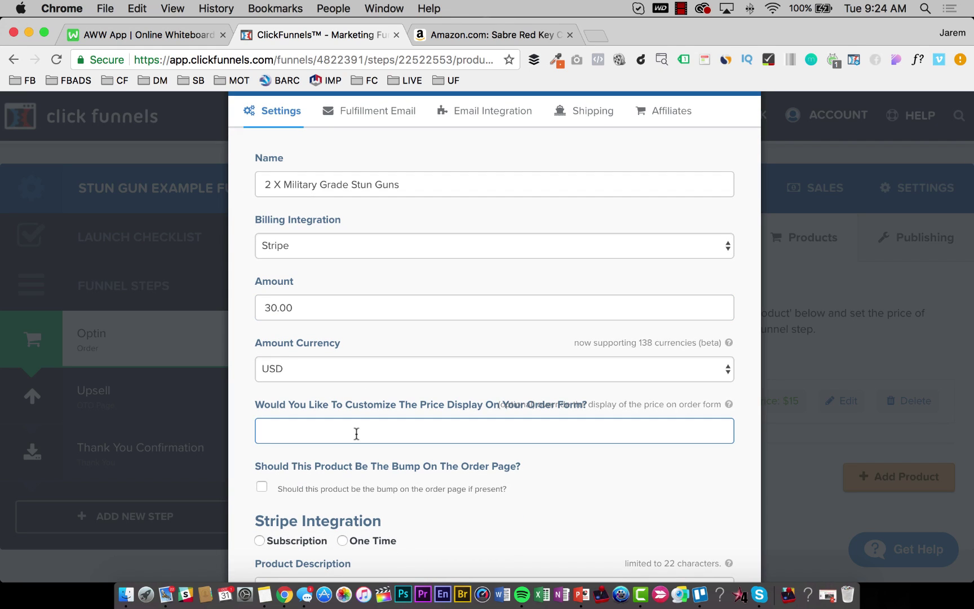
{"action": "type", "text": "$"}
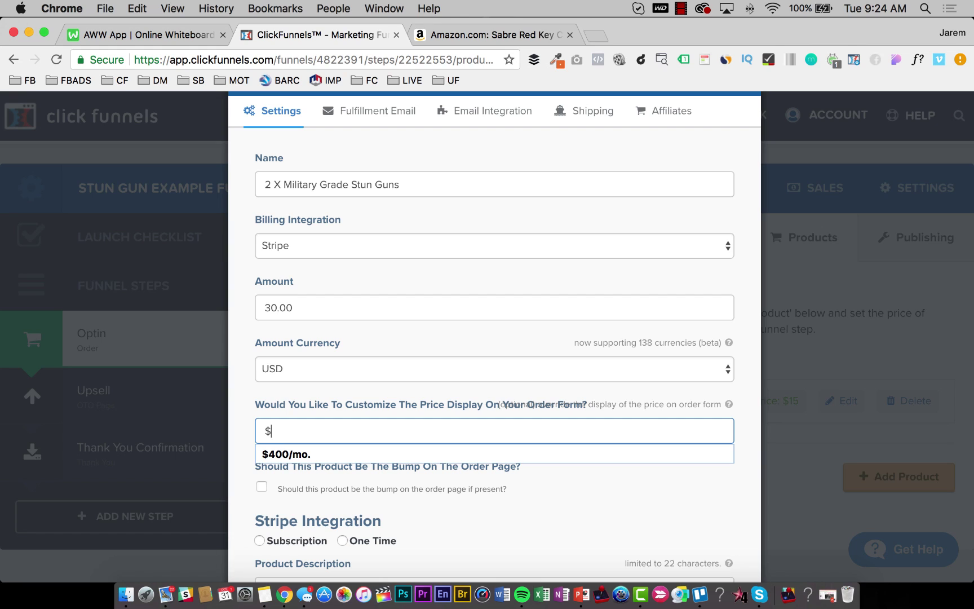
{"action": "type", "text": "30"}
{"action": "scroll", "coordinate": [374, 428], "scroll_direction": "down", "scroll_amount": 2}
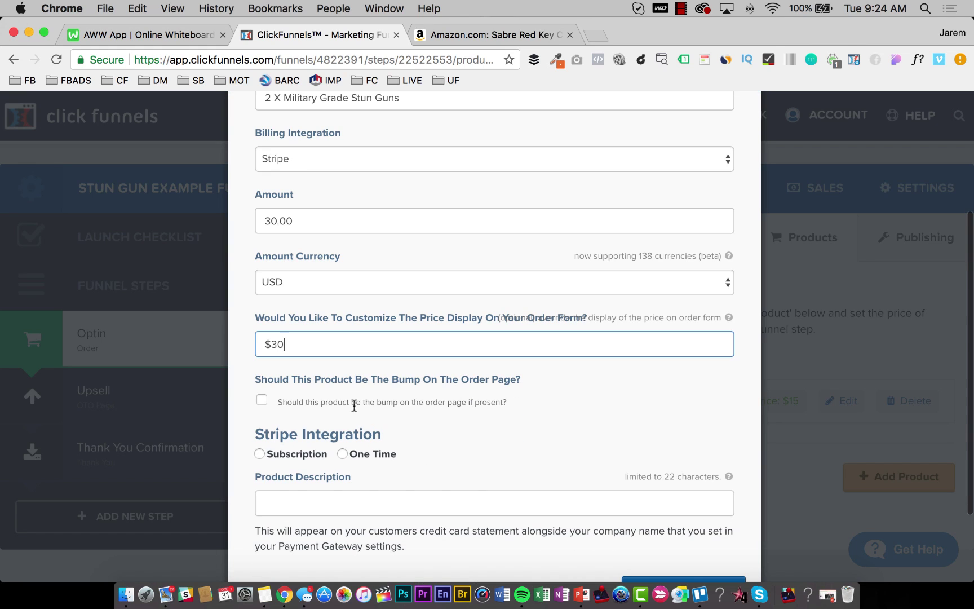
{"action": "left_click", "coordinate": [341, 452]}
{"action": "left_click", "coordinate": [330, 503]}
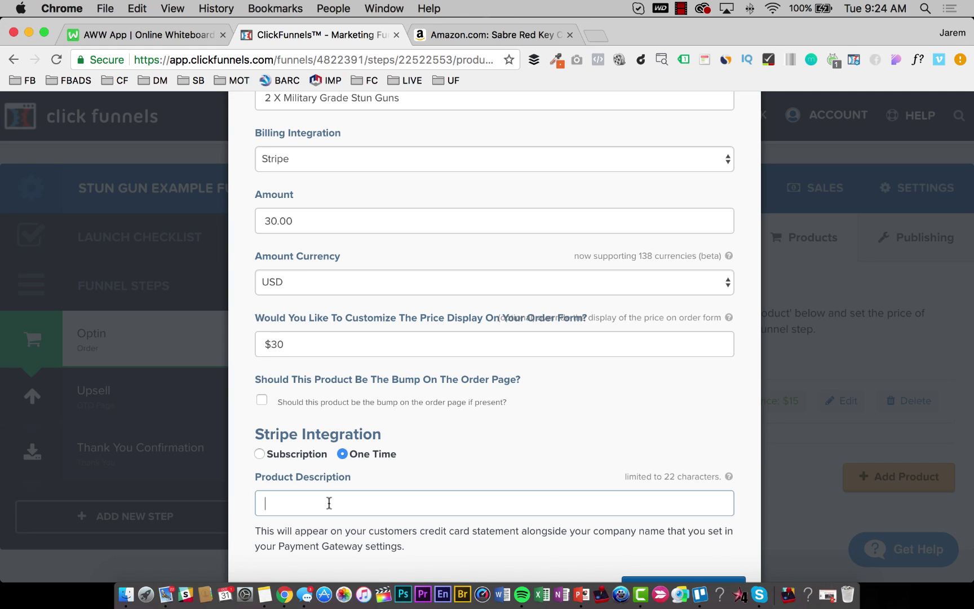
{"action": "type", "text": "Self Defen"}
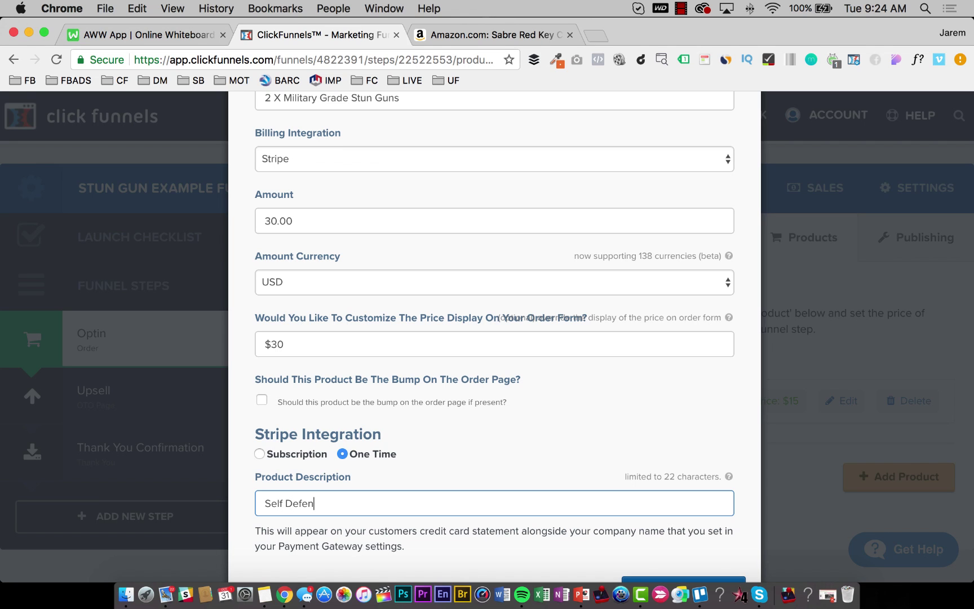
{"action": "type", "text": "se Products"}
Clear the fulfillment email's default subject and body.
{"action": "scroll", "coordinate": [388, 456], "scroll_direction": "down", "scroll_amount": 3}
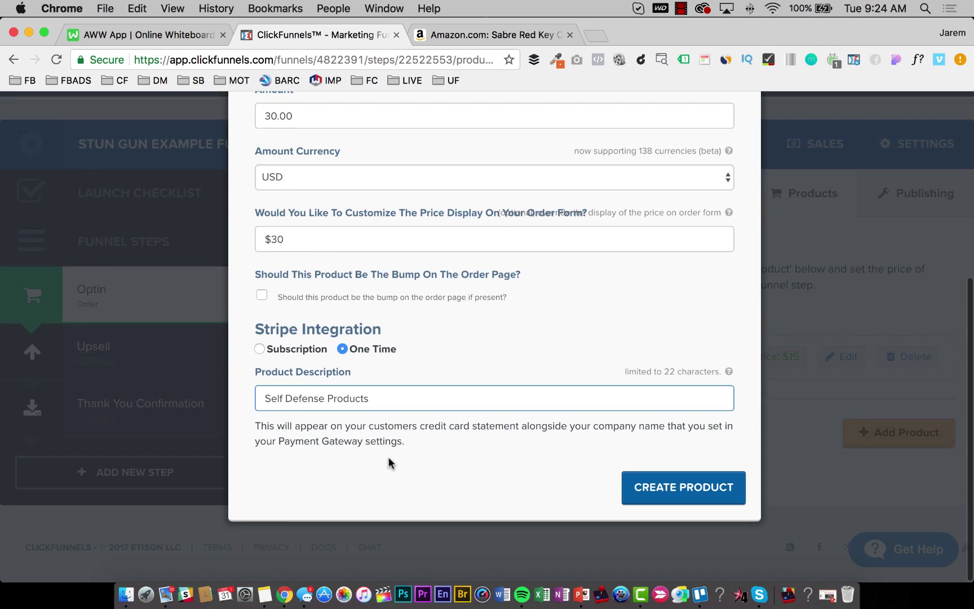
{"action": "scroll", "coordinate": [397, 448], "scroll_direction": "up", "scroll_amount": 5}
{"action": "left_click", "coordinate": [387, 215]}
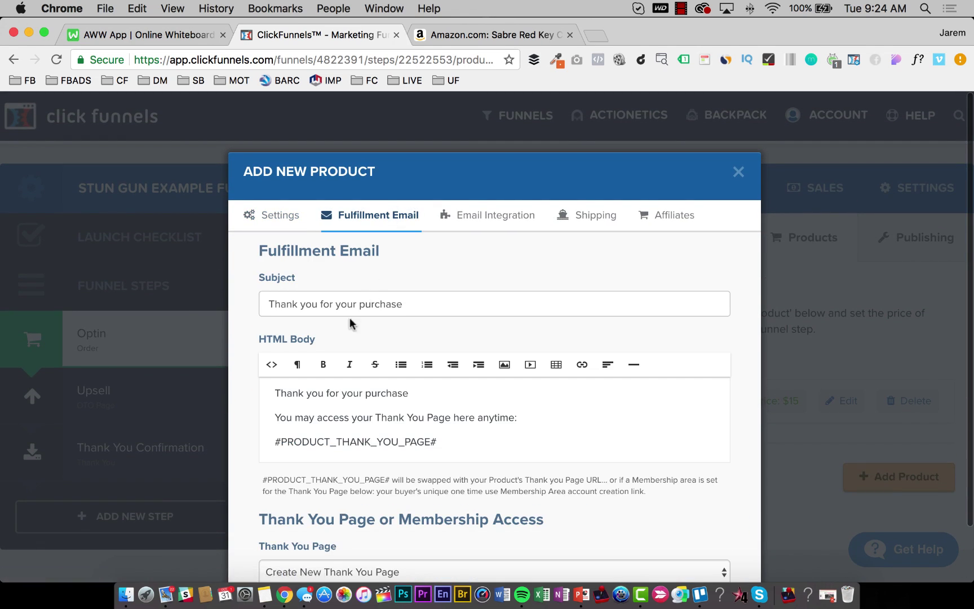
{"action": "left_click", "coordinate": [412, 304]}
{"action": "key", "text": "super+a"}
{"action": "key", "text": "BackSpace"}
{"action": "left_click", "coordinate": [332, 414]}
{"action": "key", "text": "super+a"}
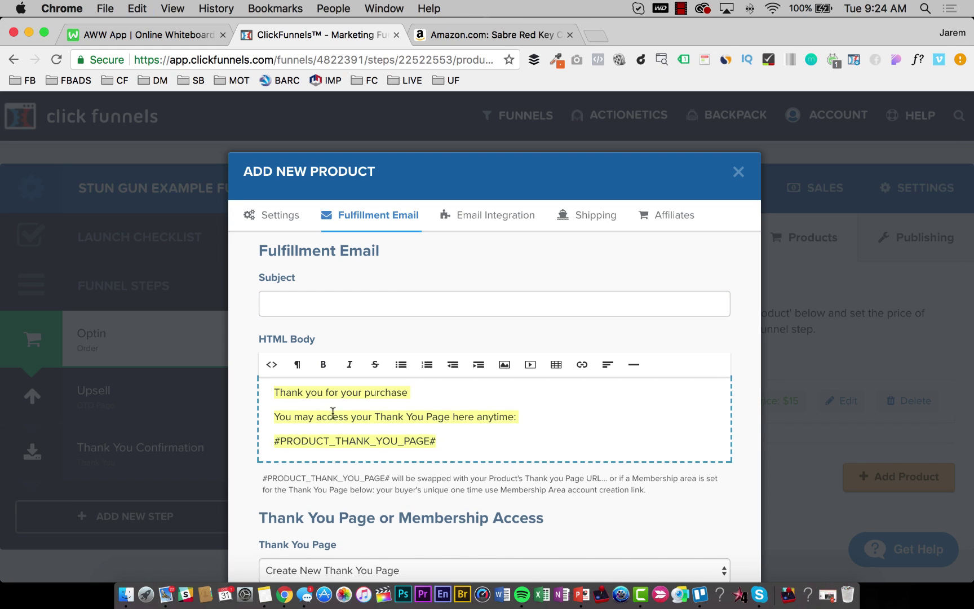
{"action": "key", "text": "BackSpace"}
Turn off affiliate commission and create the 2 X stun guns product.
{"action": "scroll", "coordinate": [461, 282], "scroll_direction": "down", "scroll_amount": 1}
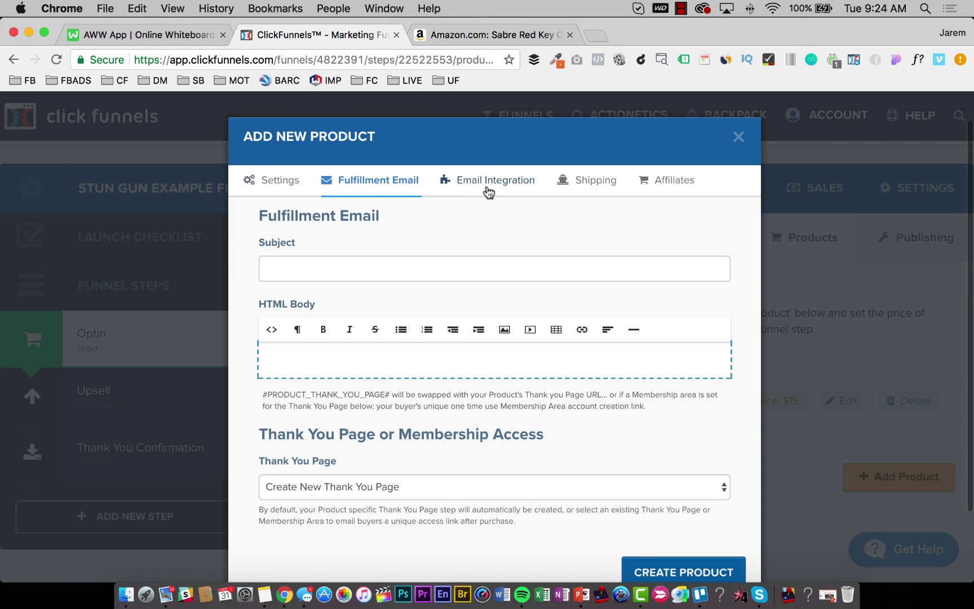
{"action": "left_click", "coordinate": [489, 187]}
{"action": "left_click", "coordinate": [592, 183]}
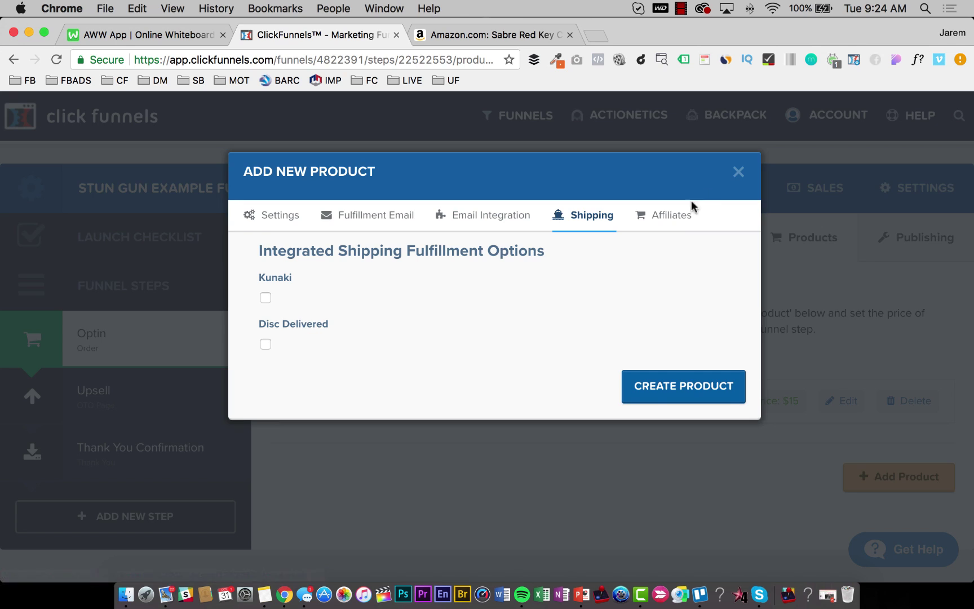
{"action": "left_click", "coordinate": [677, 215]}
{"action": "left_click", "coordinate": [266, 298]}
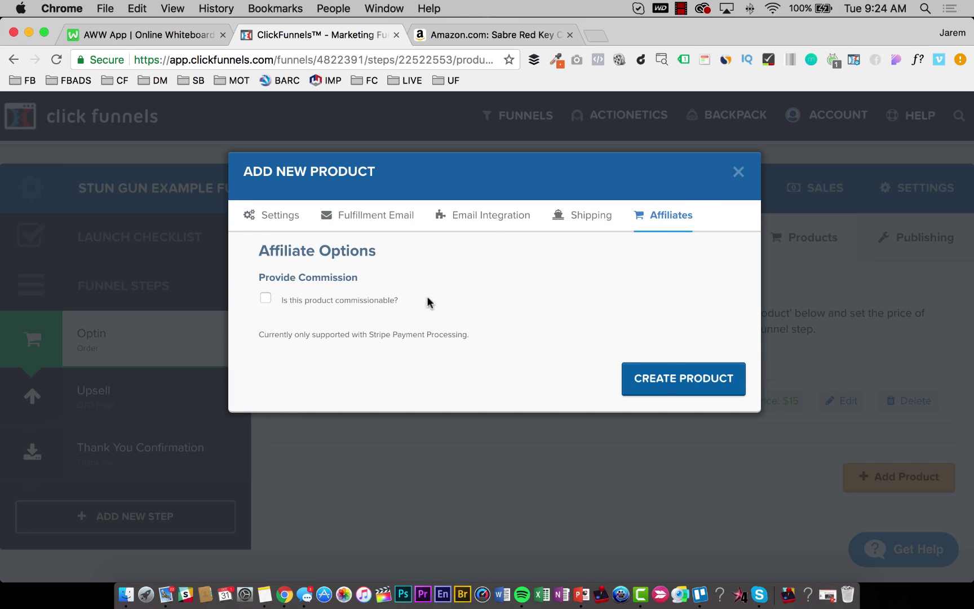
{"action": "left_click", "coordinate": [678, 384]}
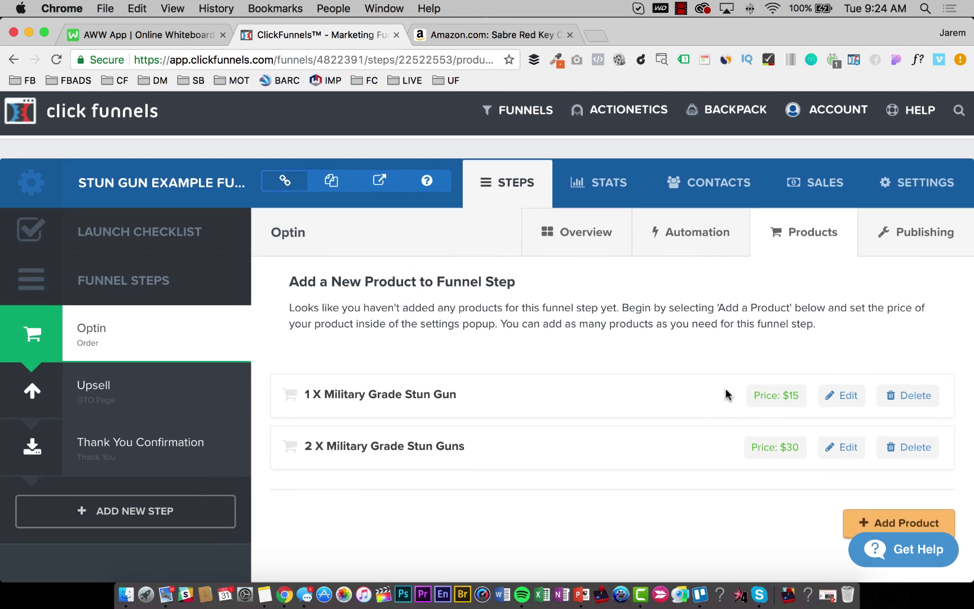
Add a new Optin product named '4 X Military Grade Stun Guns' from the pasted previous name.
{"action": "scroll", "coordinate": [729, 393], "scroll_direction": "down", "scroll_amount": 2}
{"action": "left_click", "coordinate": [896, 450]}
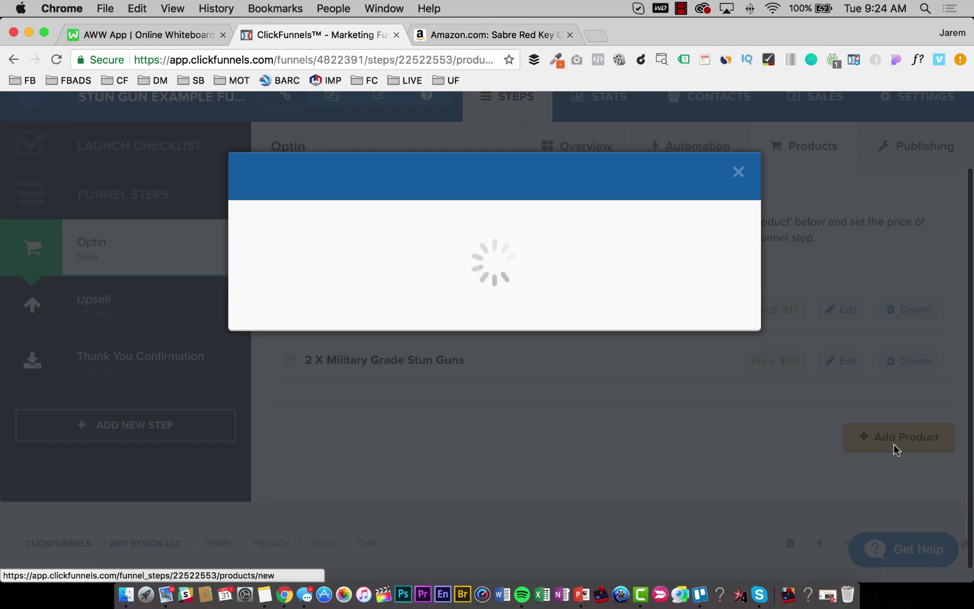
{"action": "left_click", "coordinate": [309, 288]}
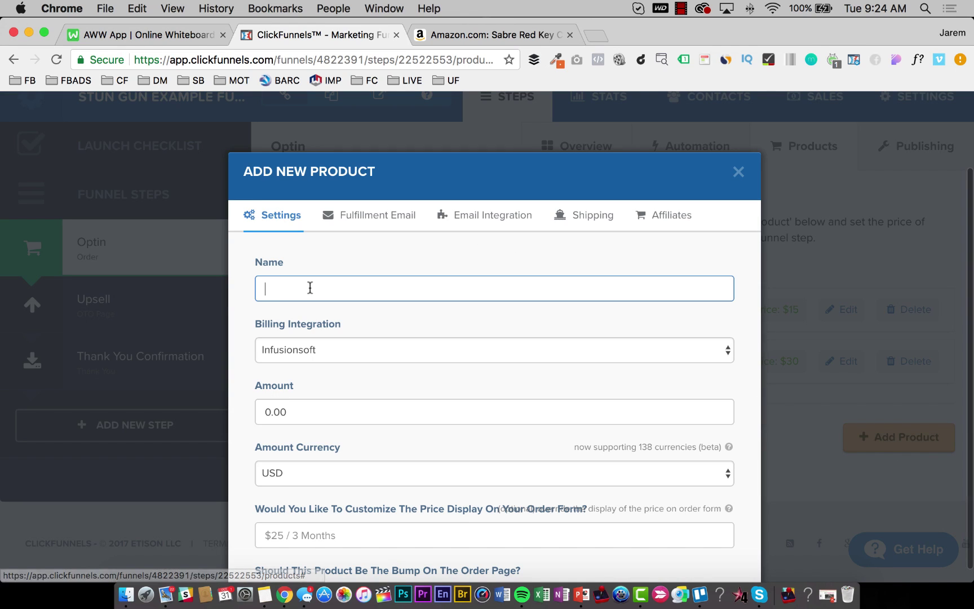
{"action": "type", "text": "2 X Military Grade Stun Guns"}
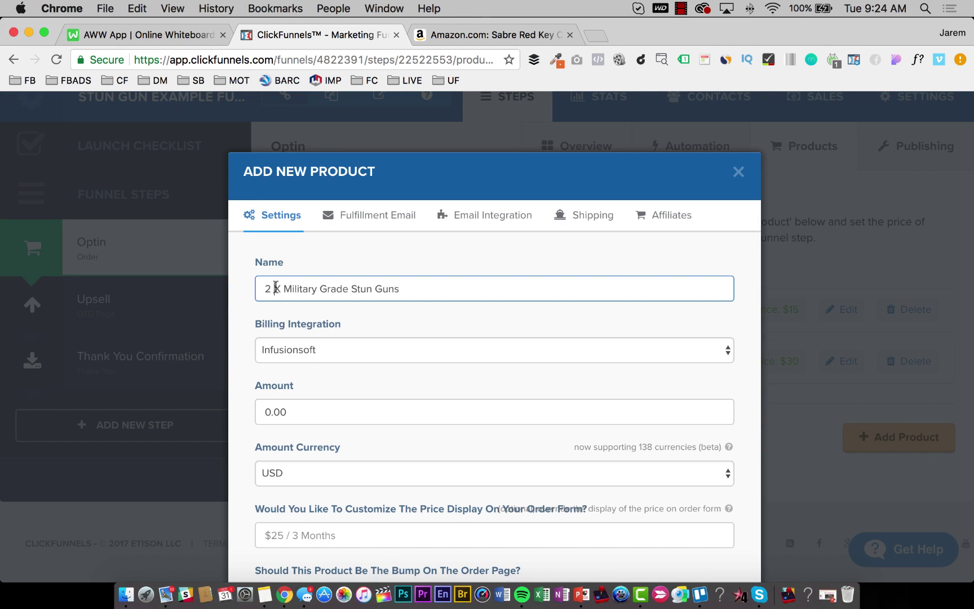
{"action": "left_click_drag", "start_coordinate": [273, 288], "coordinate": [265, 289]}
{"action": "type", "text": "4"}
Bill it through Stripe with an amount of 60.00.
{"action": "left_click", "coordinate": [294, 347]}
{"action": "left_click", "coordinate": [294, 379]}
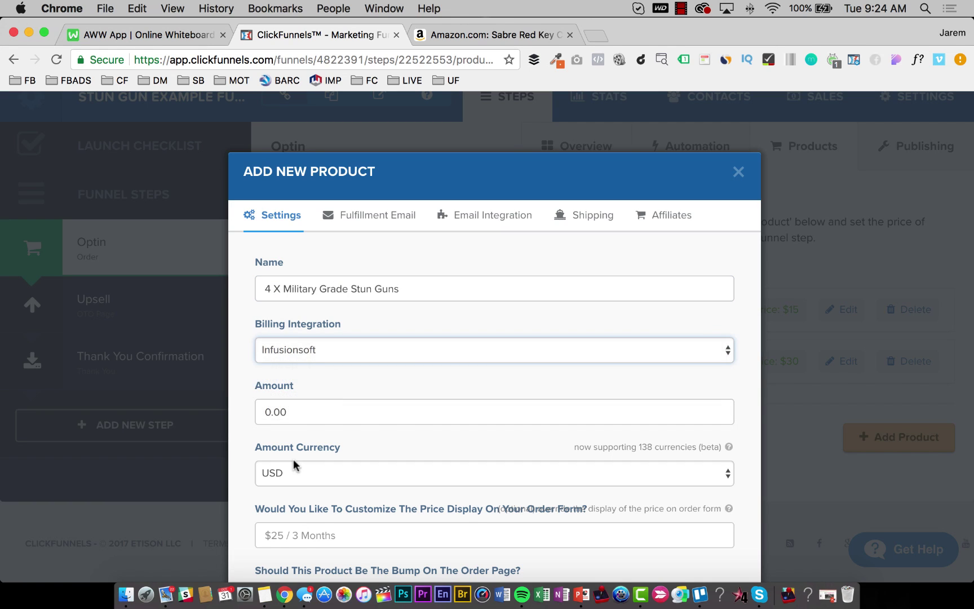
{"action": "left_click", "coordinate": [274, 412]}
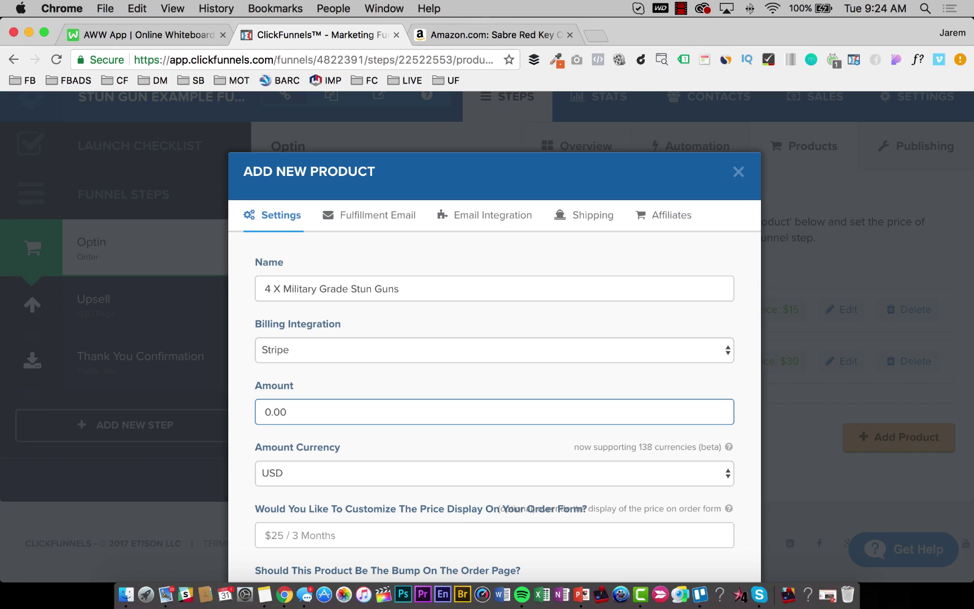
{"action": "key", "text": "BackSpace"}
{"action": "type", "text": "60"}
Set price display to $60, one-time charge, and description 'Serl Defense Products'.
{"action": "scroll", "coordinate": [350, 428], "scroll_direction": "down", "scroll_amount": 2}
{"action": "left_click", "coordinate": [344, 411]}
{"action": "type", "text": "$60"}
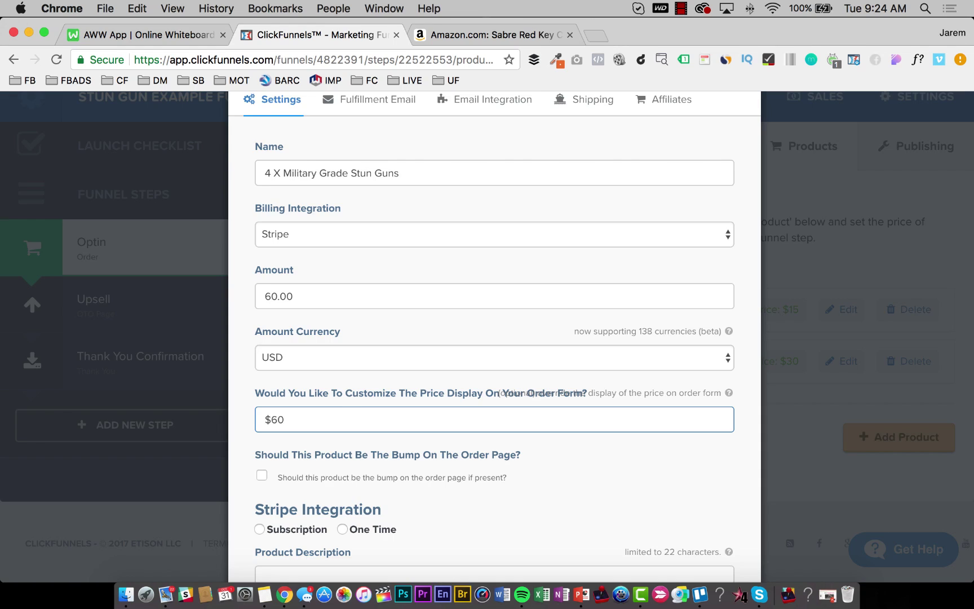
{"action": "scroll", "coordinate": [354, 431], "scroll_direction": "down", "scroll_amount": 2}
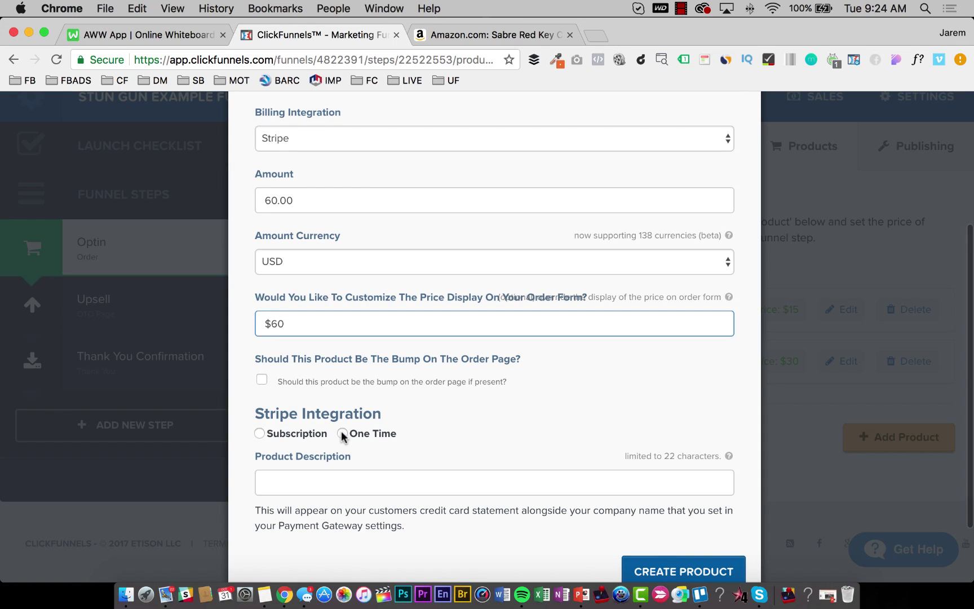
{"action": "left_click", "coordinate": [342, 433]}
{"action": "left_click", "coordinate": [335, 478]}
{"action": "type", "text": "Serl"}
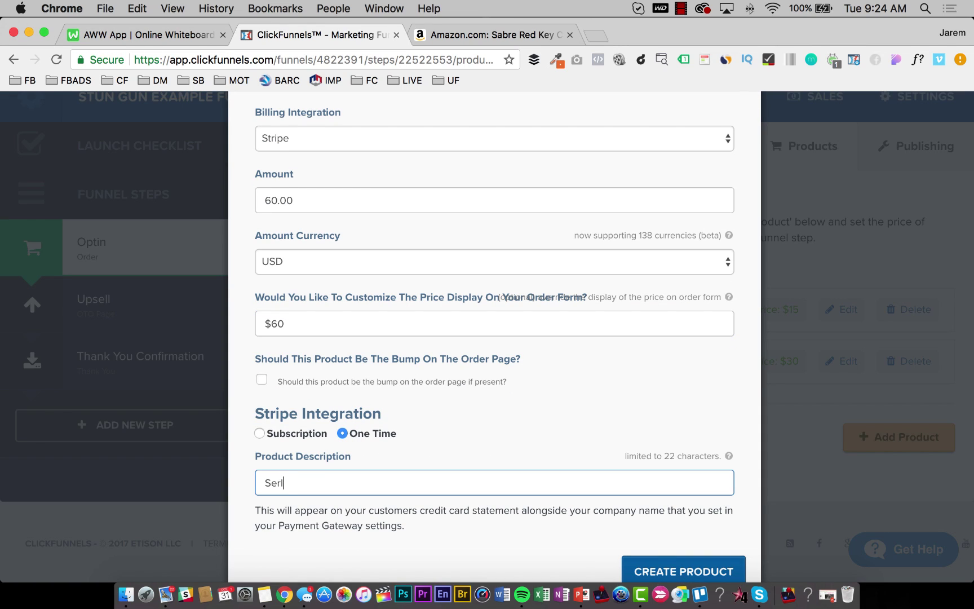
{"action": "type", "text": " Defense Products"}
Clear the default fulfillment email subject.
{"action": "scroll", "coordinate": [335, 478], "scroll_direction": "up", "scroll_amount": 10}
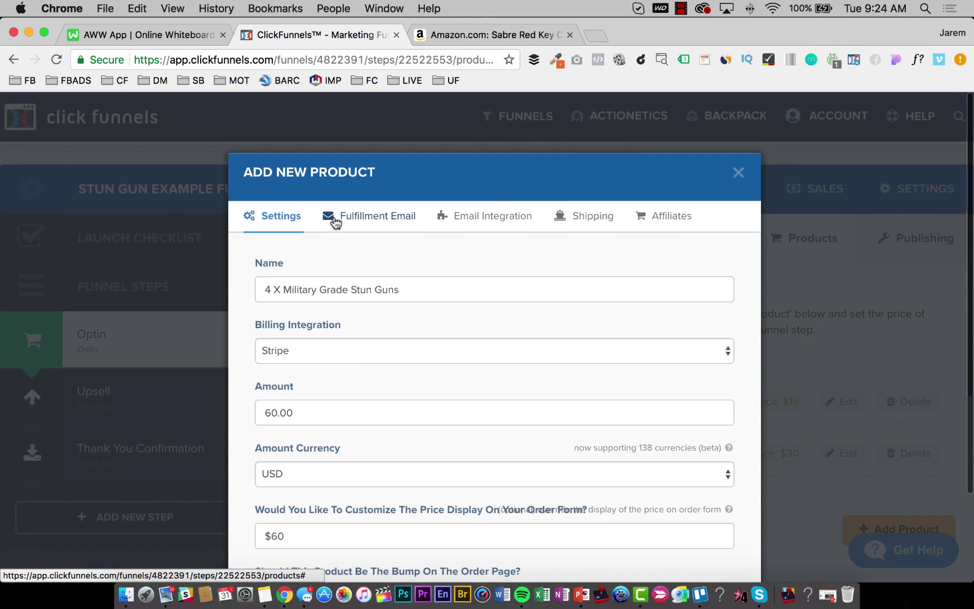
{"action": "left_click", "coordinate": [331, 214]}
{"action": "double_click", "coordinate": [351, 304]}
{"action": "key", "text": "super+a"}
{"action": "key", "text": "BackSpace"}
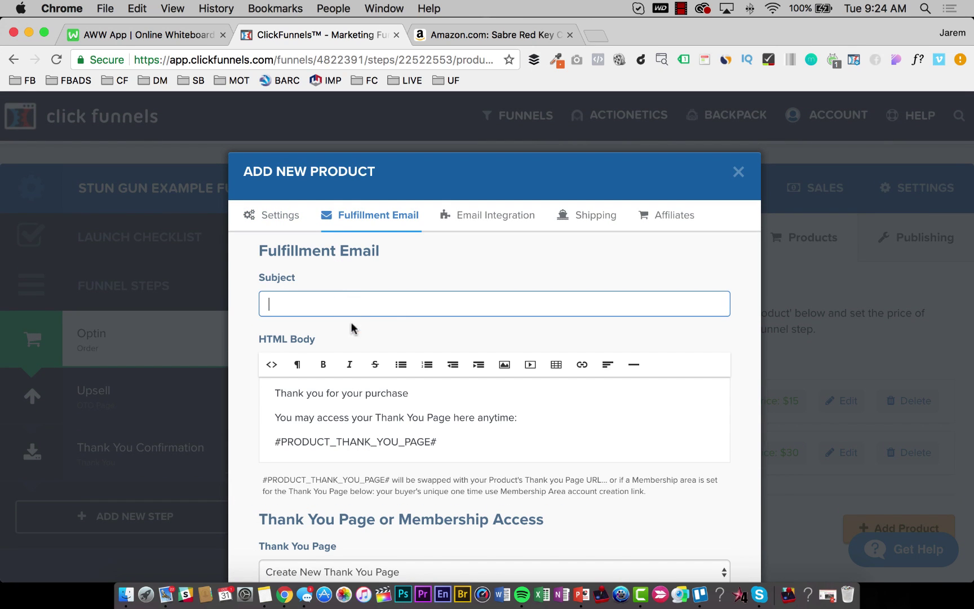
{"action": "left_click", "coordinate": [341, 433]}
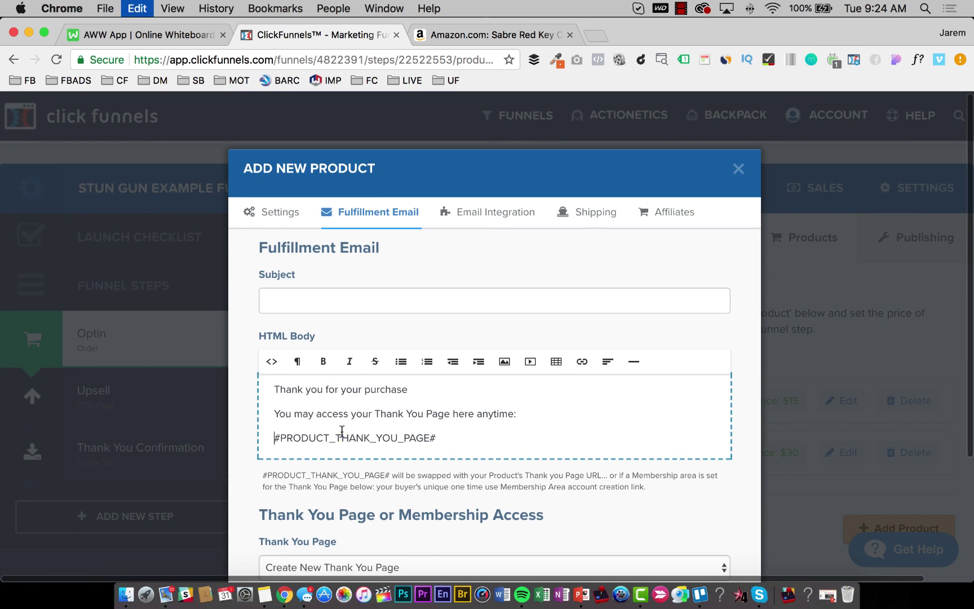
Turn off affiliate commission and create the 4 X stun guns product.
{"action": "left_click", "coordinate": [472, 212]}
{"action": "left_click", "coordinate": [594, 218]}
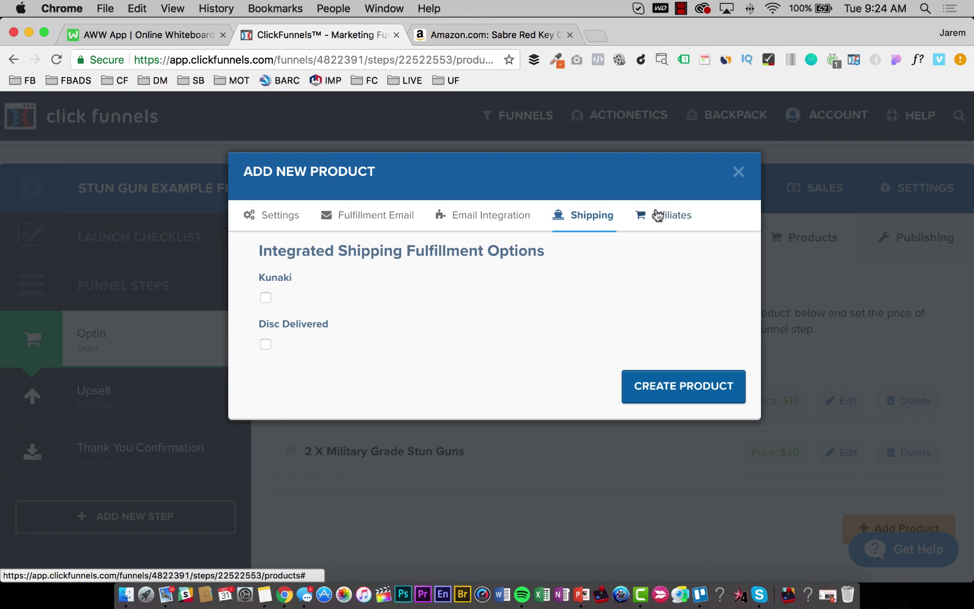
{"action": "left_click", "coordinate": [657, 213]}
{"action": "left_click", "coordinate": [265, 299]}
{"action": "left_click", "coordinate": [632, 385]}
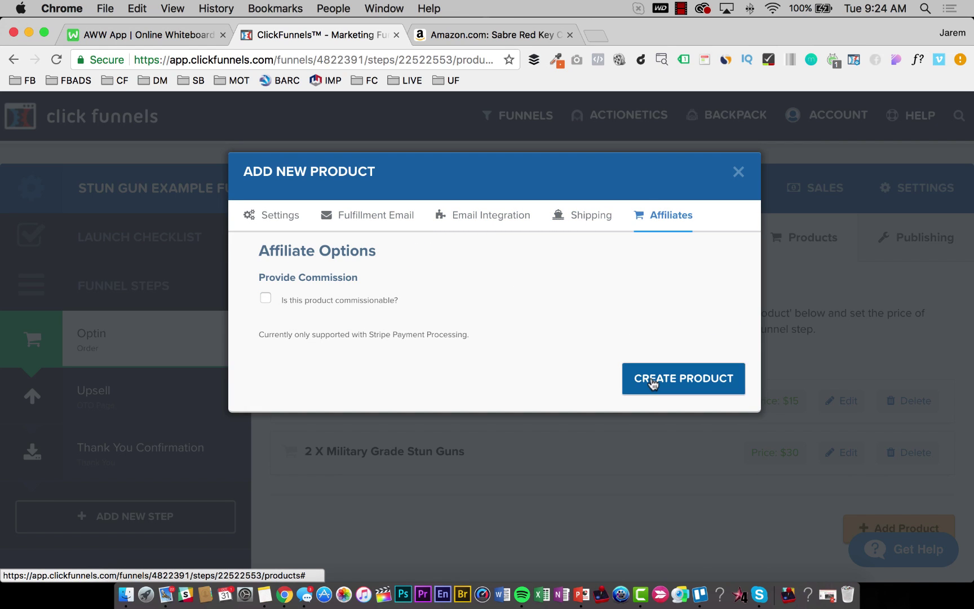
{"action": "scroll", "coordinate": [651, 377], "scroll_direction": "down", "scroll_amount": 3}
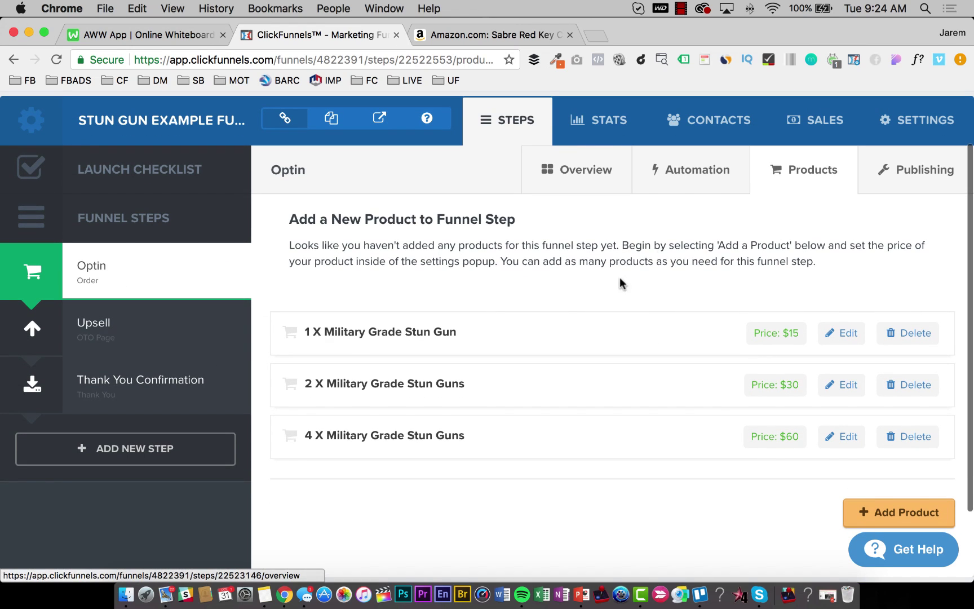
Add a new Optin product named '6 X Military Grade Stun Guns', billed through Stripe at 90.
{"action": "left_click", "coordinate": [900, 523]}
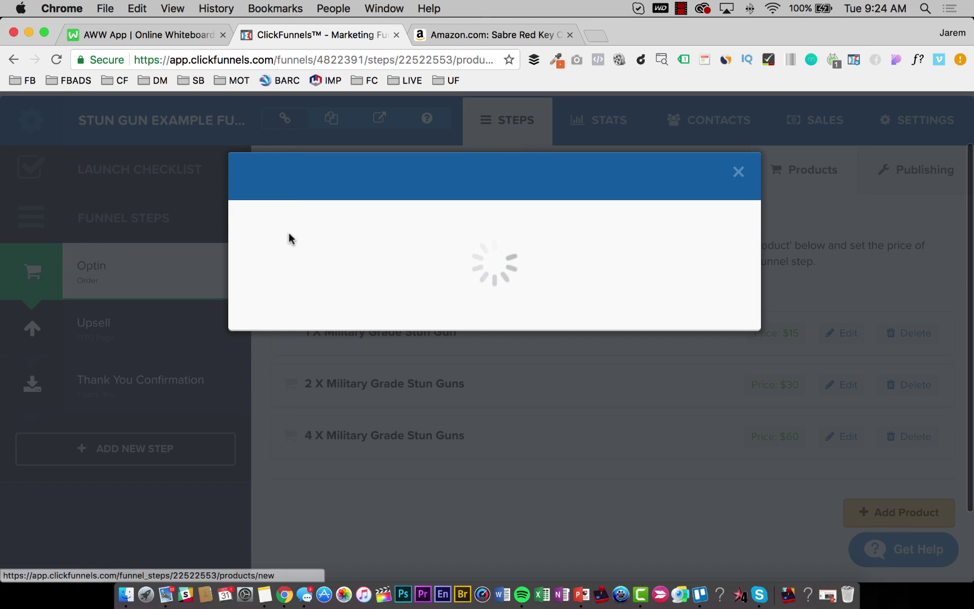
{"action": "left_click", "coordinate": [282, 284]}
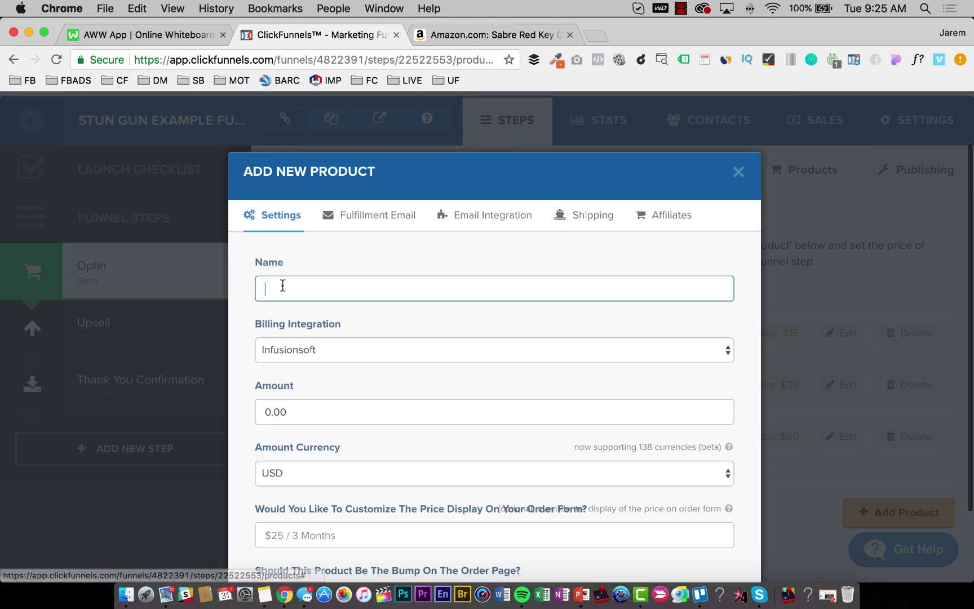
{"action": "type", "text": "2 X Military Grade Stun Guns"}
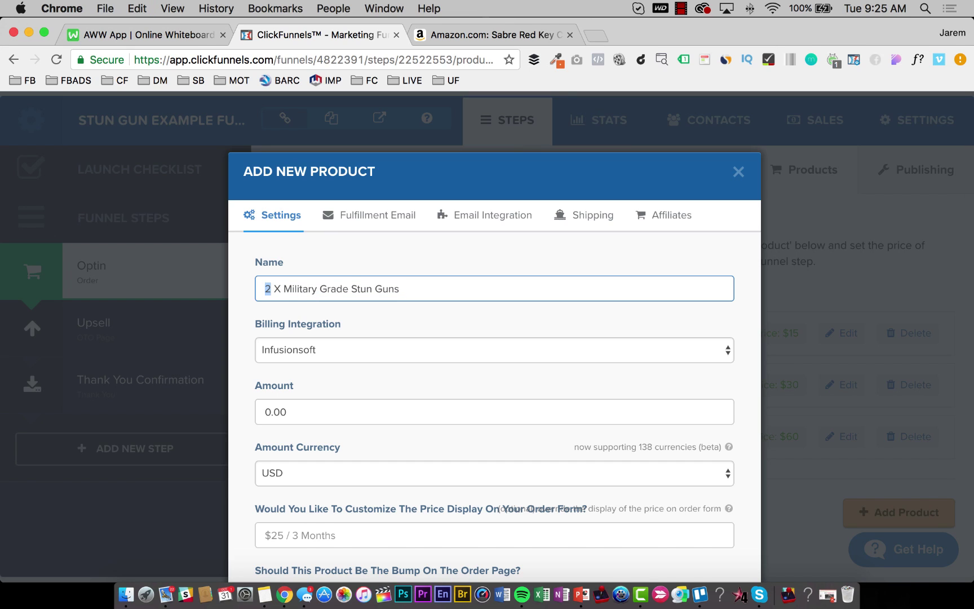
{"action": "left_click", "coordinate": [289, 358]}
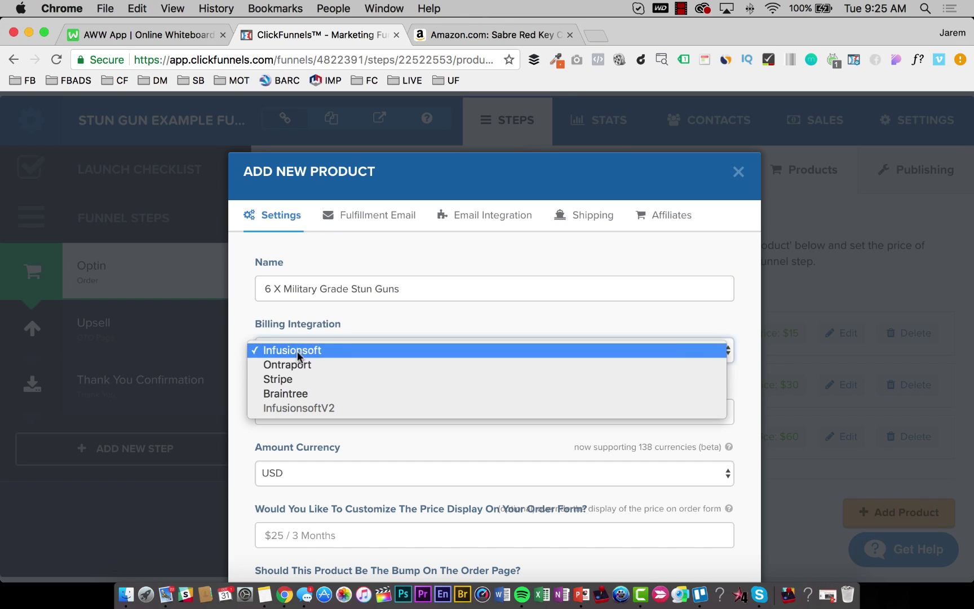
{"action": "left_click", "coordinate": [293, 379]}
{"action": "left_click", "coordinate": [293, 413]}
{"action": "key", "text": "Left"}
{"action": "key", "text": "Left"}
{"action": "key", "text": "Left"}
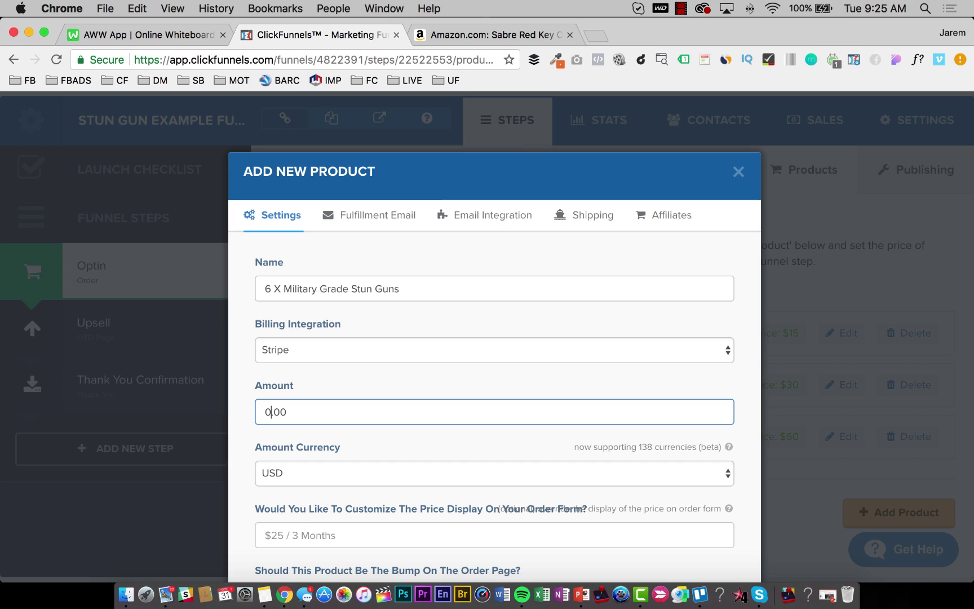
{"action": "key", "text": "shift+Left"}
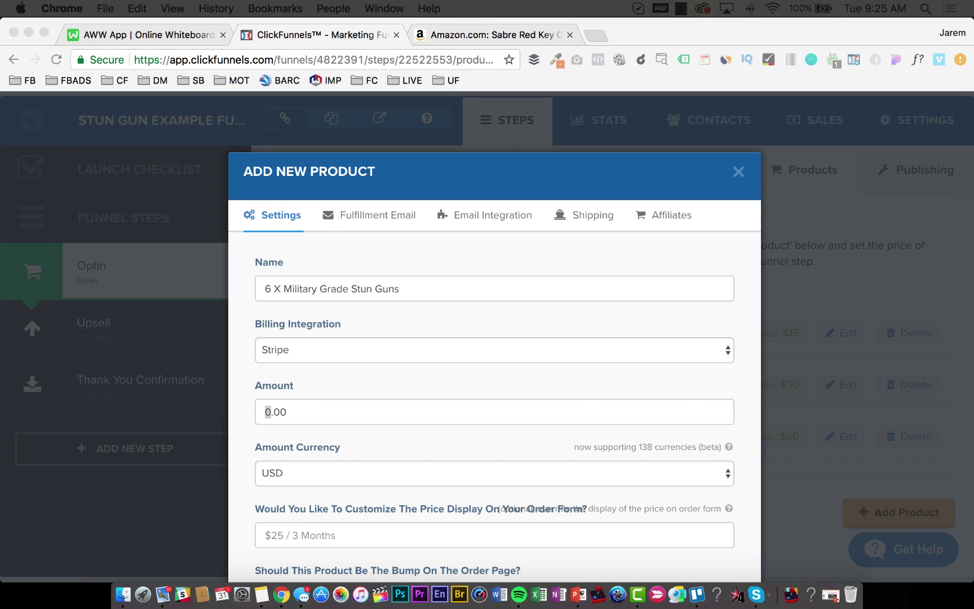
{"action": "left_click", "coordinate": [266, 414]}
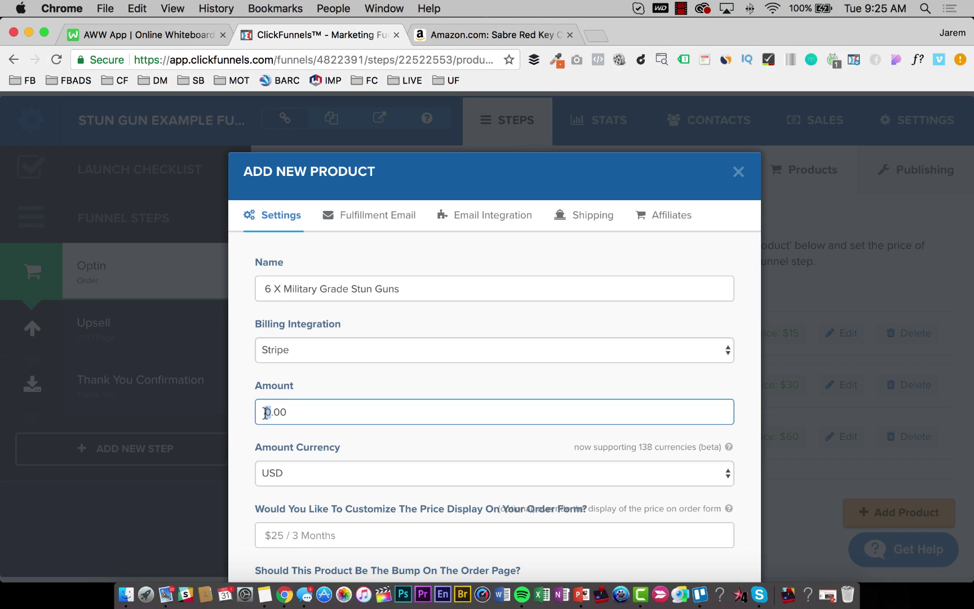
{"action": "type", "text": "9"}
Set the price display to $90, make the Stripe charge one-time, and add a self-defense description.
{"action": "left_click", "coordinate": [327, 539]}
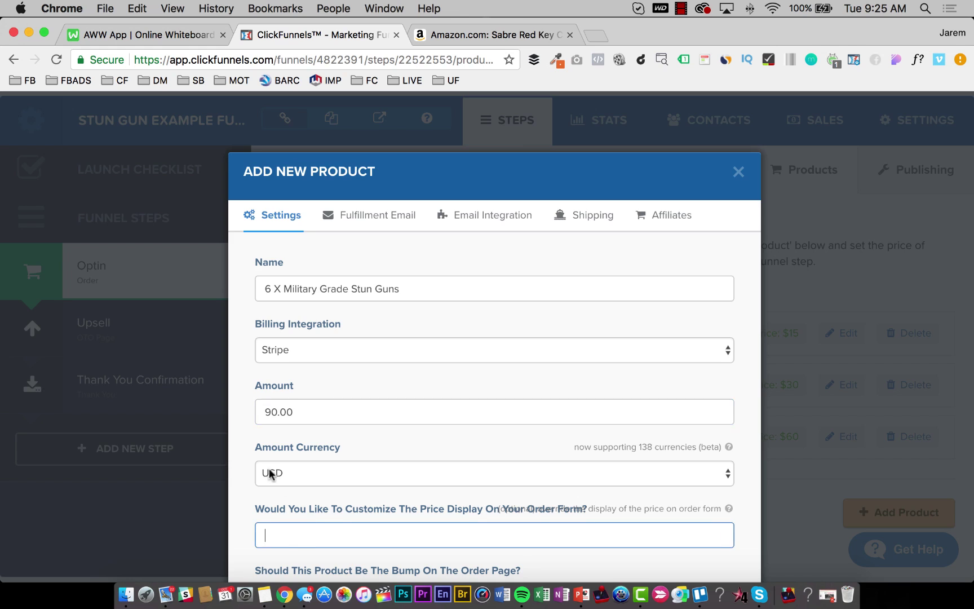
{"action": "scroll", "coordinate": [327, 539], "scroll_direction": "down", "scroll_amount": 3}
{"action": "type", "text": "$90"}
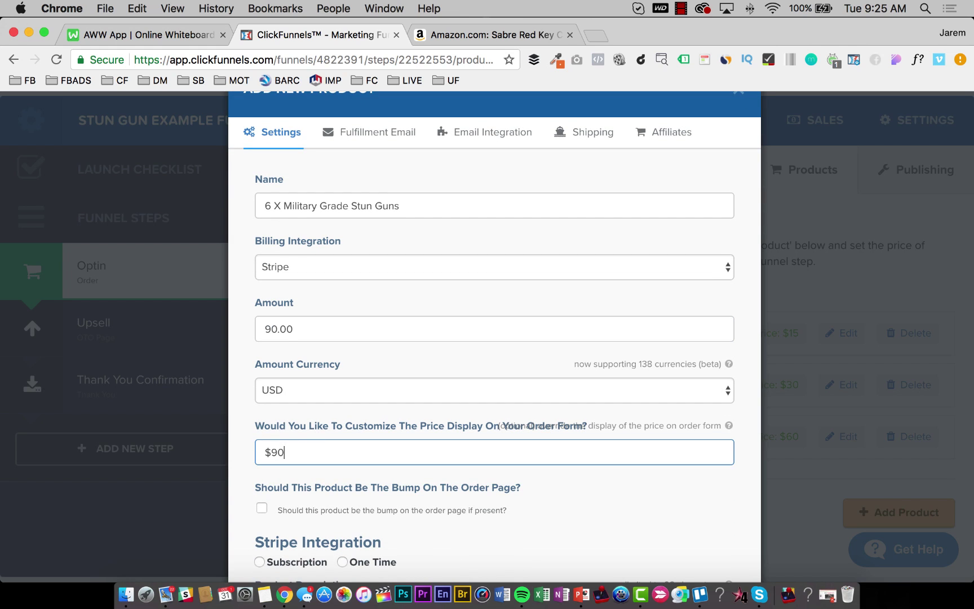
{"action": "scroll", "coordinate": [293, 451], "scroll_direction": "down", "scroll_amount": 3}
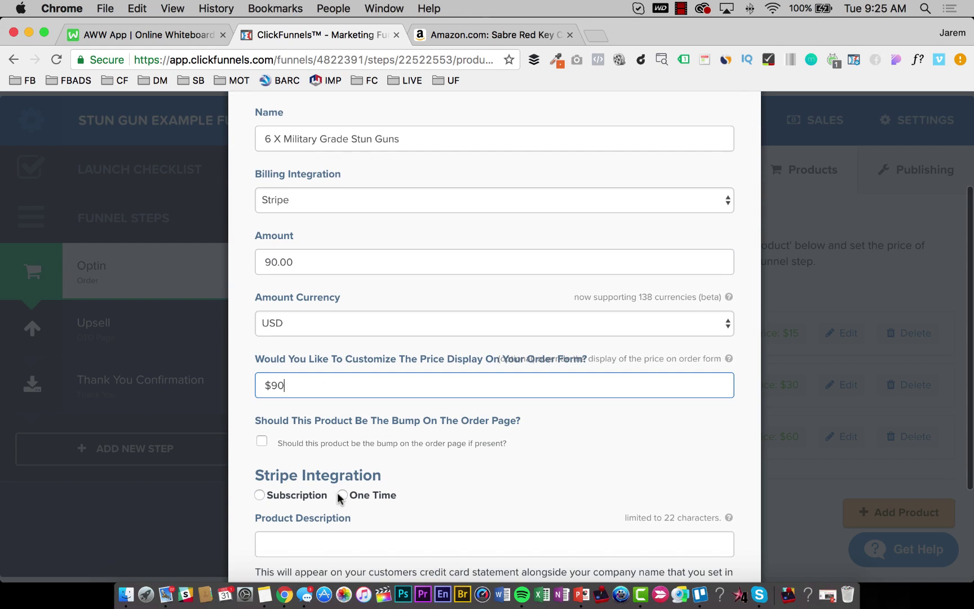
{"action": "left_click", "coordinate": [342, 495]}
{"action": "scroll", "coordinate": [340, 498], "scroll_direction": "down", "scroll_amount": 3}
{"action": "left_click", "coordinate": [334, 459]}
{"action": "type", "text": "Se"}
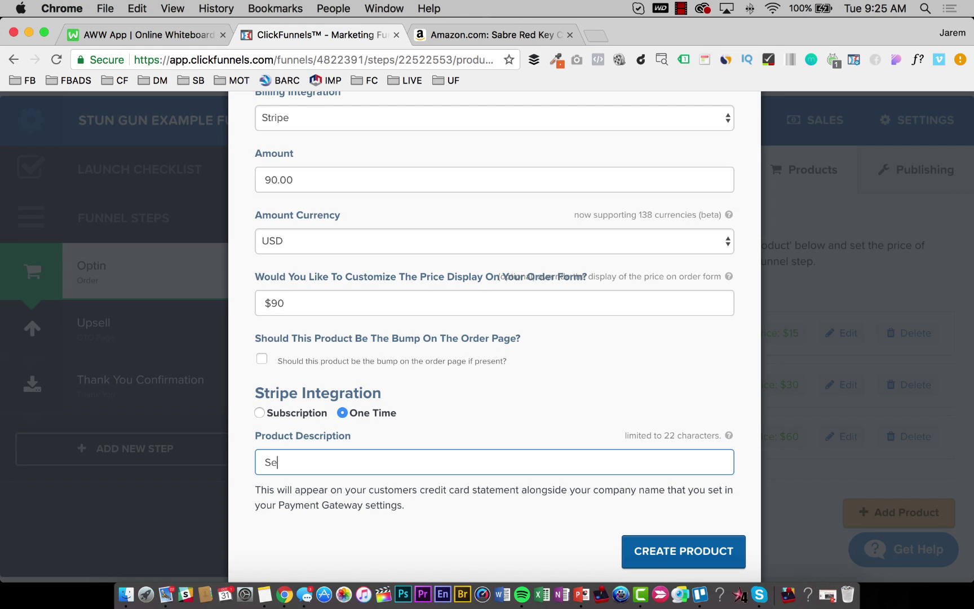
{"action": "type", "text": "lf Defense Products"}
Clear the fulfillment email's subject and HTML body.
{"action": "left_click", "coordinate": [740, 550]}
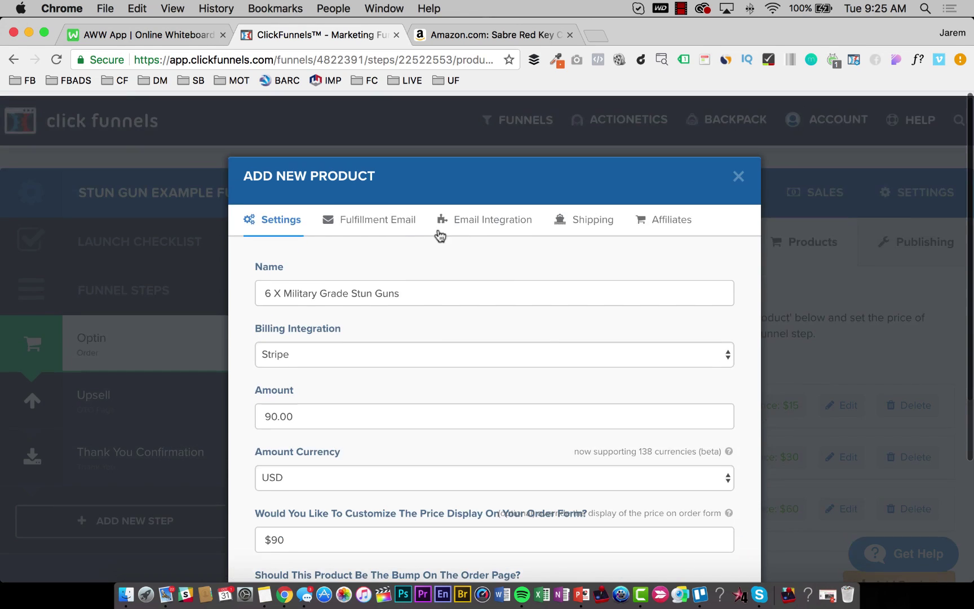
{"action": "left_click", "coordinate": [397, 217]}
{"action": "left_click", "coordinate": [376, 304]}
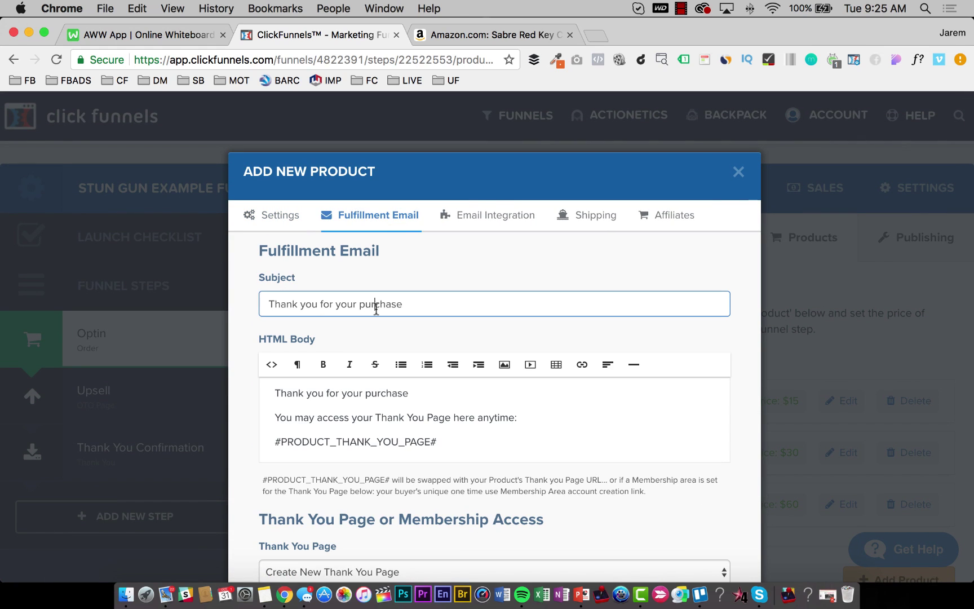
{"action": "key", "text": "super+a"}
{"action": "key", "text": "BackSpace"}
{"action": "left_click", "coordinate": [357, 404]}
{"action": "key", "text": "super+a"}
{"action": "key", "text": "BackSpace"}
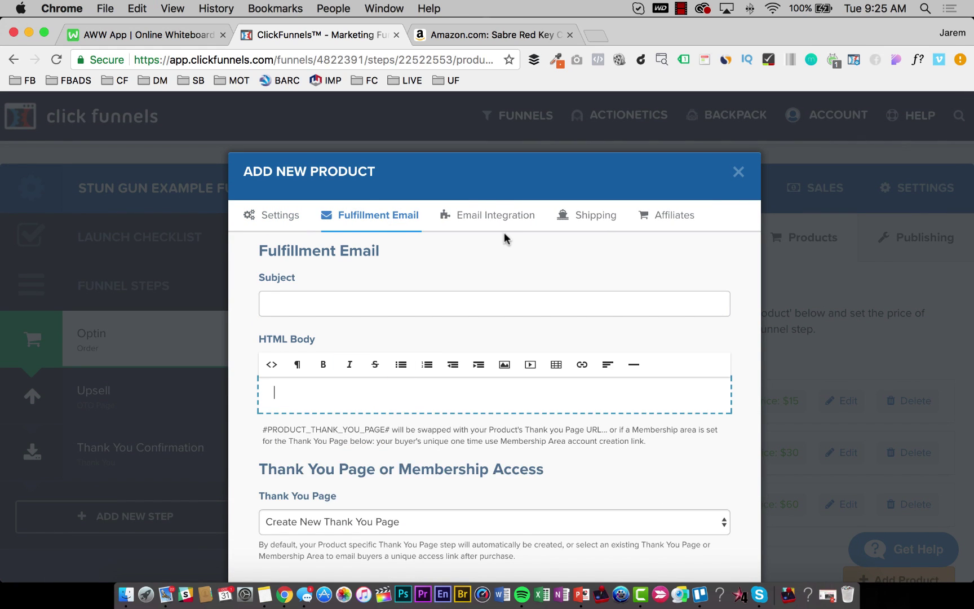
Make the product non-commissionable and create it.
{"action": "left_click", "coordinate": [502, 216]}
{"action": "left_click", "coordinate": [659, 216]}
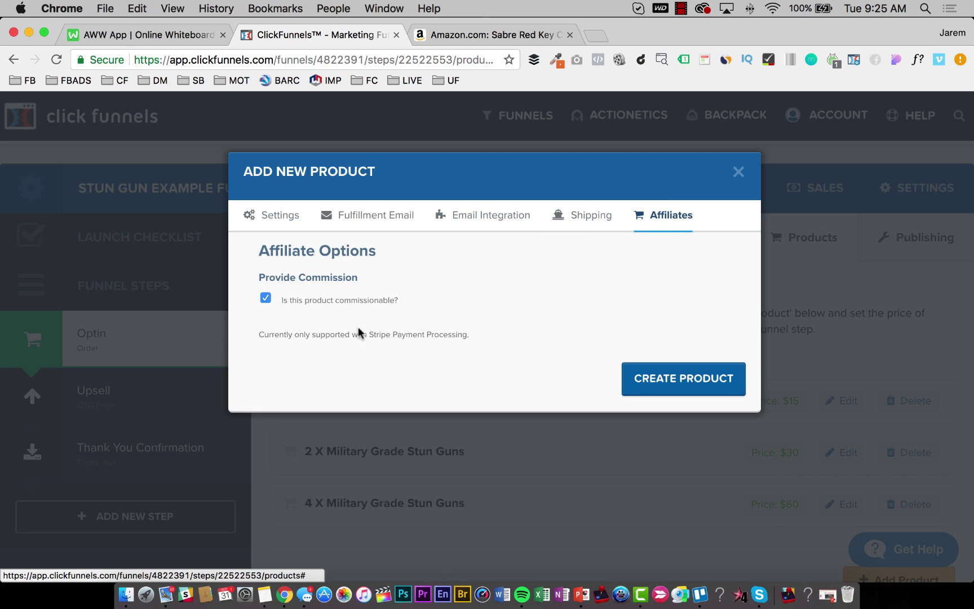
{"action": "left_click", "coordinate": [264, 300]}
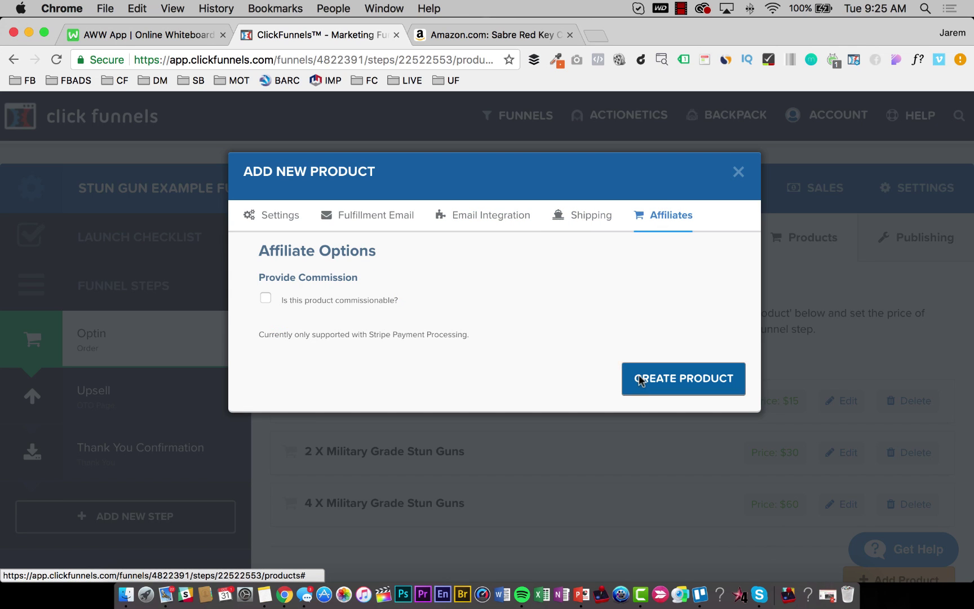
{"action": "left_click", "coordinate": [640, 380]}
{"action": "scroll", "coordinate": [568, 401], "scroll_direction": "down", "scroll_amount": 5}
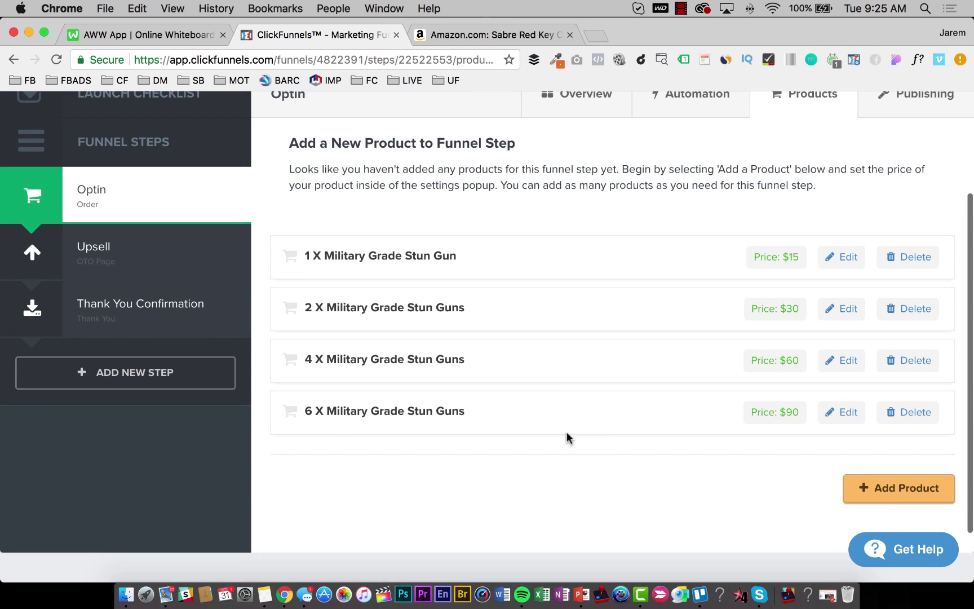
{"action": "left_click", "coordinate": [878, 487]}
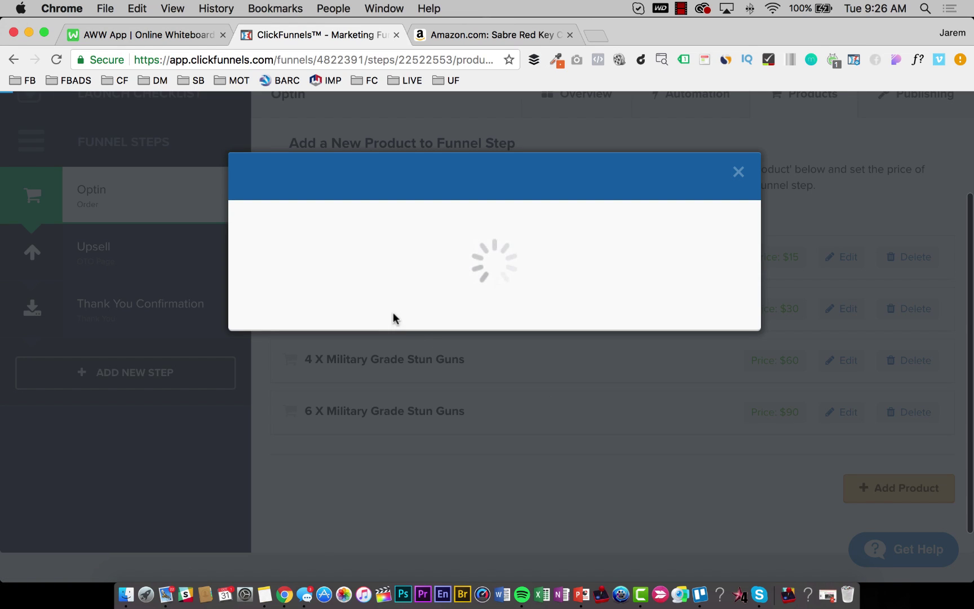
Name the product '10 X Military Grade Stun Guns' and bill it through Stripe at 150.
{"action": "left_click", "coordinate": [330, 290]}
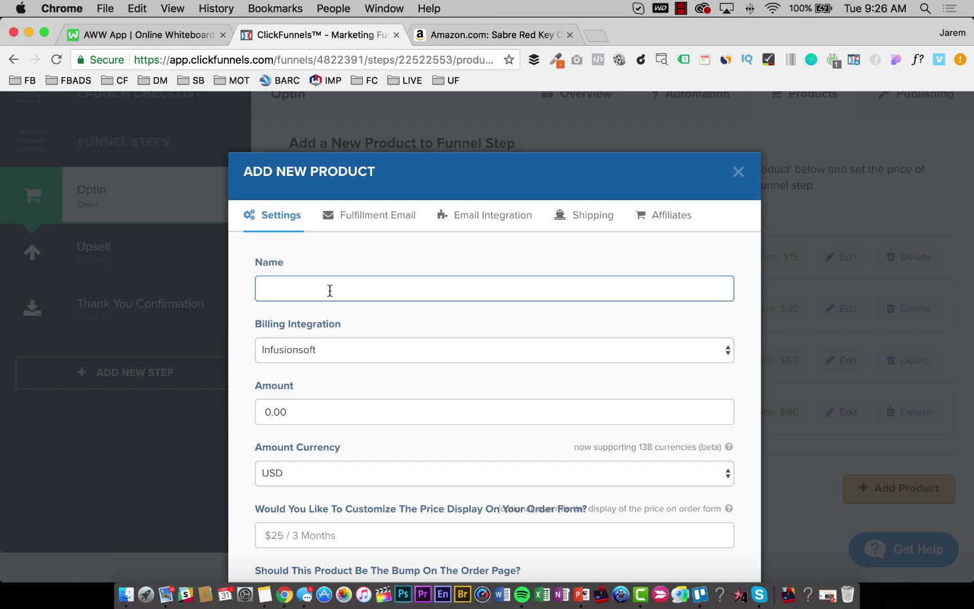
{"action": "type", "text": "2 X Military Grade Stun Guns"}
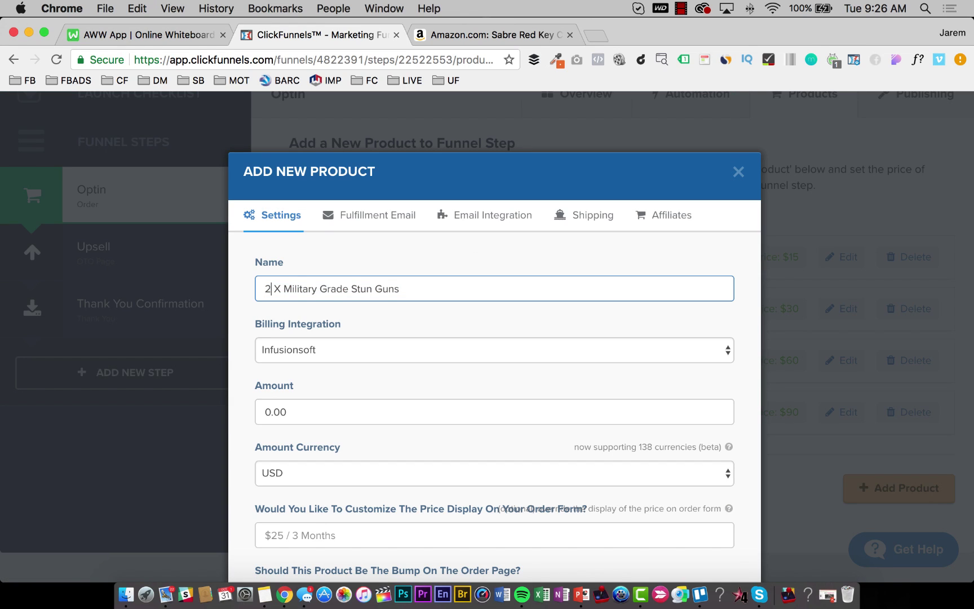
{"action": "type", "text": "10"}
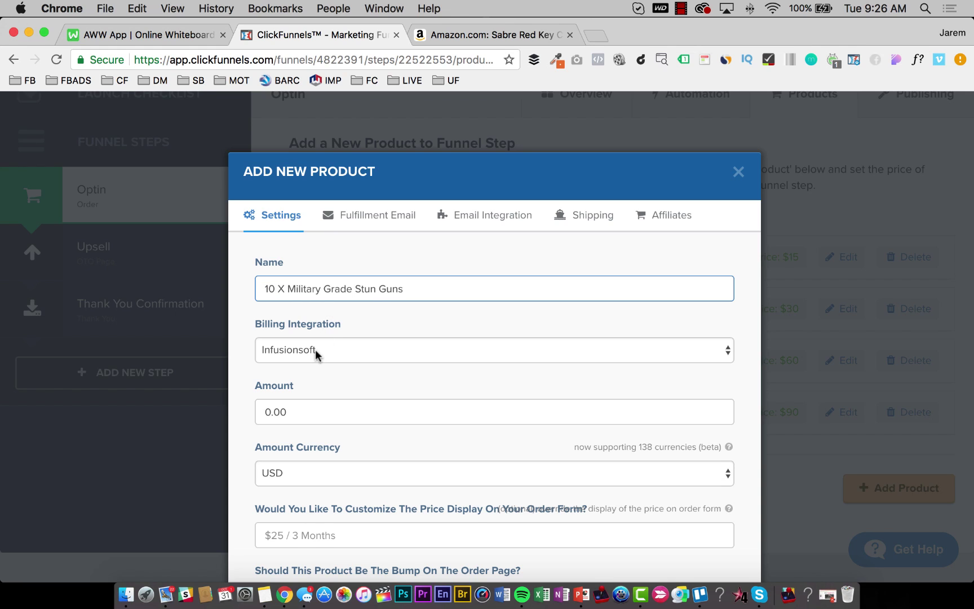
{"action": "left_click", "coordinate": [316, 350]}
{"action": "left_click", "coordinate": [314, 377]}
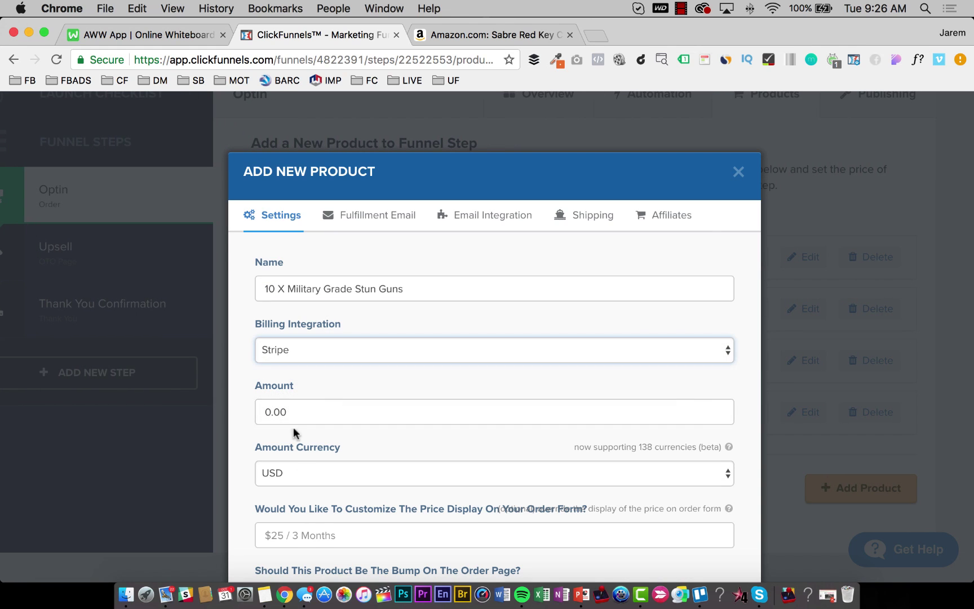
{"action": "left_click", "coordinate": [288, 412]}
{"action": "type", "text": "15"}
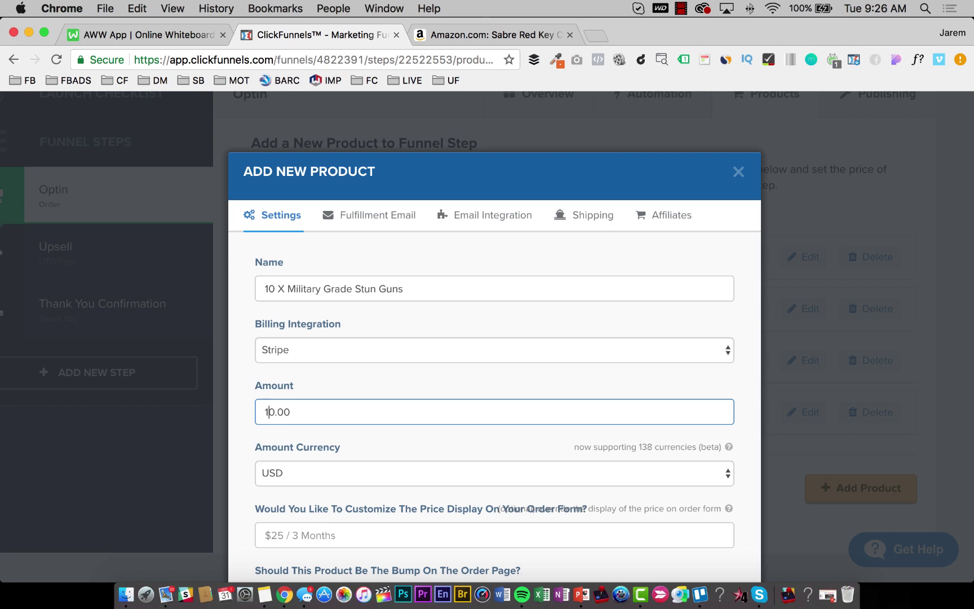
Display the price as $150, charge it one-time, and add a self-defense description.
{"action": "scroll", "coordinate": [352, 392], "scroll_direction": "down", "scroll_amount": 3}
{"action": "left_click", "coordinate": [333, 430]}
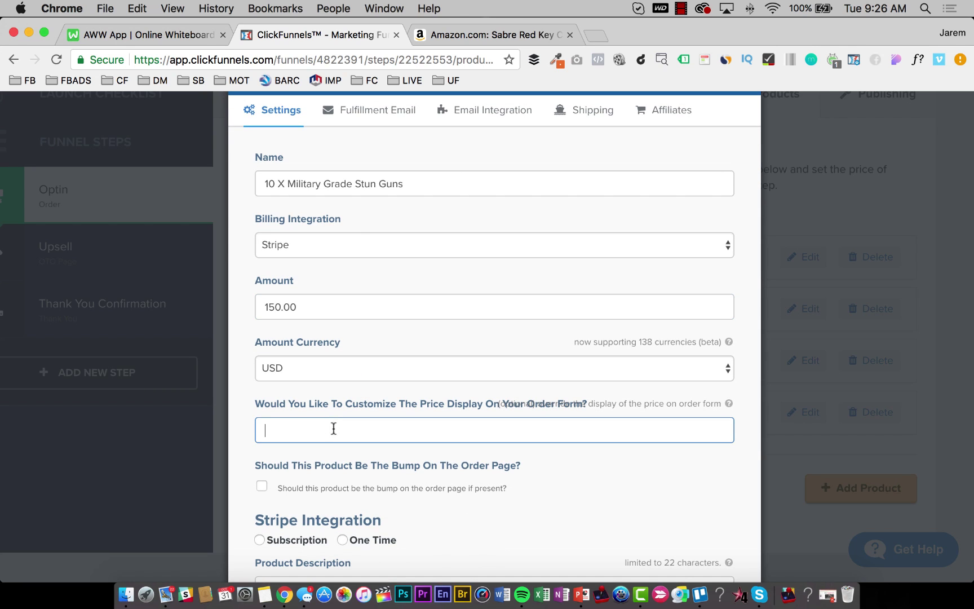
{"action": "type", "text": "$150"}
{"action": "scroll", "coordinate": [367, 398], "scroll_direction": "down", "scroll_amount": 3}
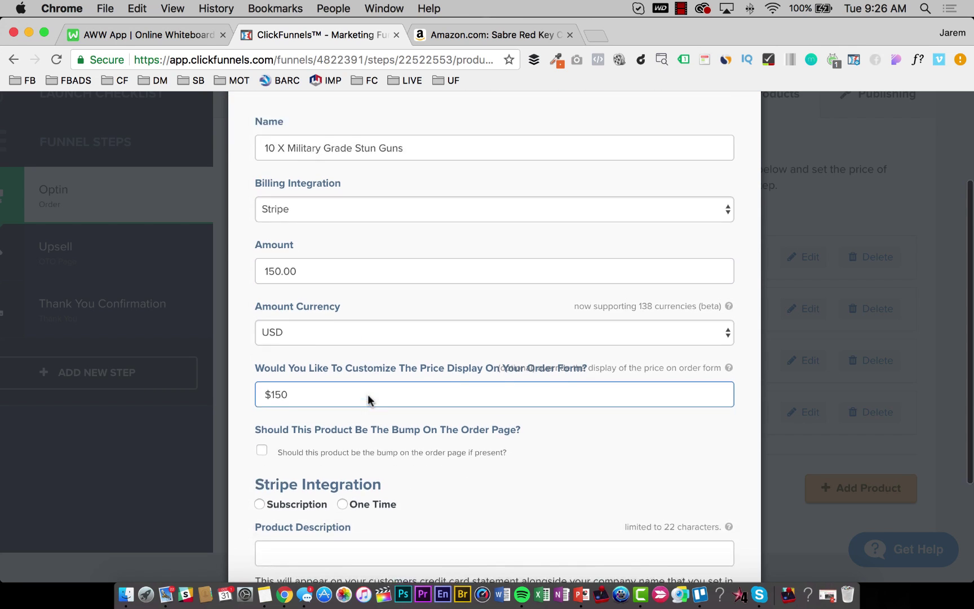
{"action": "left_click", "coordinate": [341, 434]}
{"action": "left_click", "coordinate": [335, 491]}
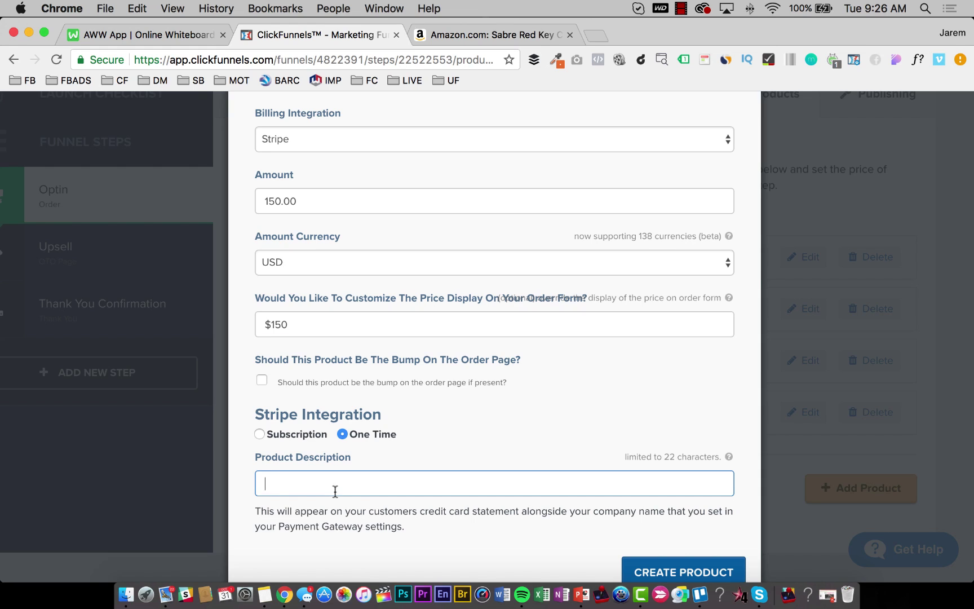
{"action": "type", "text": "Self Defense Products"}
Clear the fulfillment email's subject and HTML body.
{"action": "scroll", "coordinate": [375, 338], "scroll_direction": "up", "scroll_amount": 5}
{"action": "left_click", "coordinate": [381, 214]}
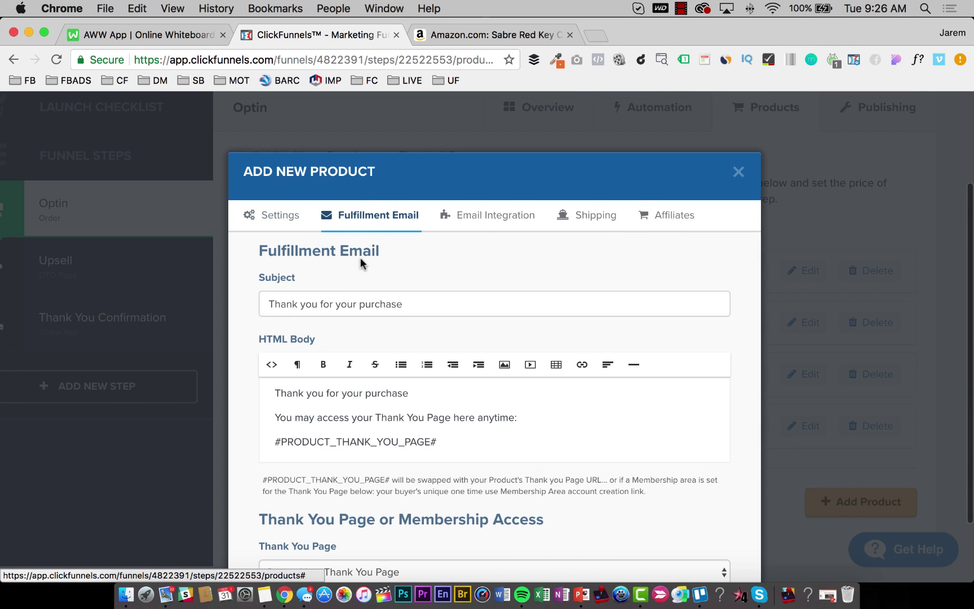
{"action": "left_click", "coordinate": [341, 300]}
{"action": "key", "text": "super+a"}
{"action": "key", "text": "BackSpace"}
{"action": "left_click", "coordinate": [341, 423]}
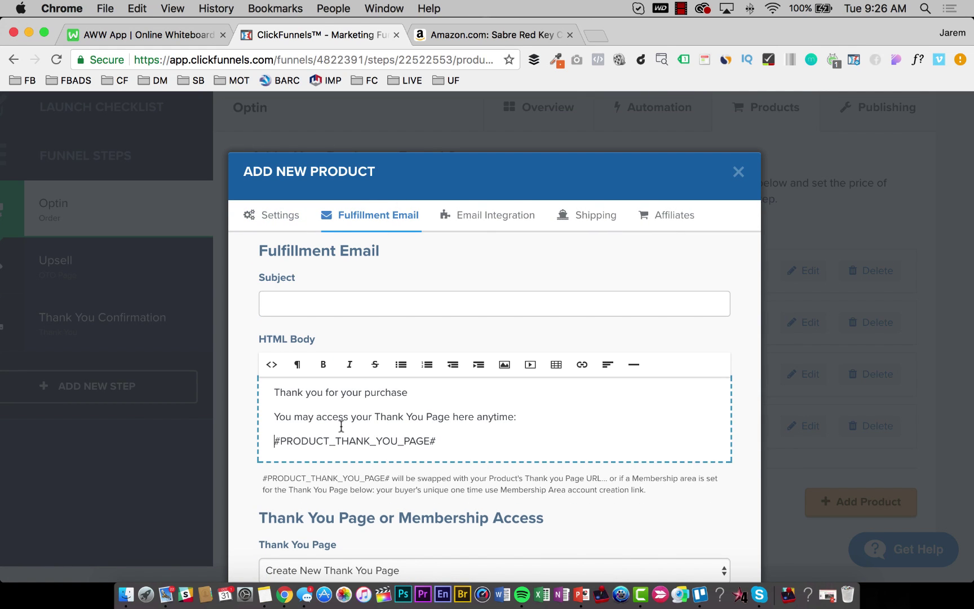
{"action": "key", "text": "super+a"}
{"action": "key", "text": "BackSpace"}
Uncheck commissionable and create the 10 X stun gun product.
{"action": "left_click", "coordinate": [665, 215]}
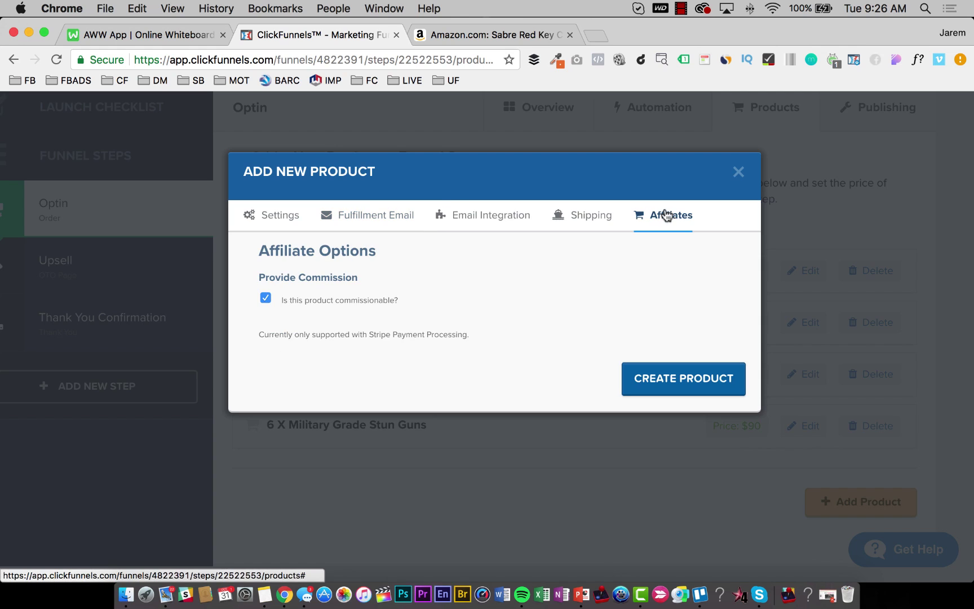
{"action": "left_click", "coordinate": [265, 298]}
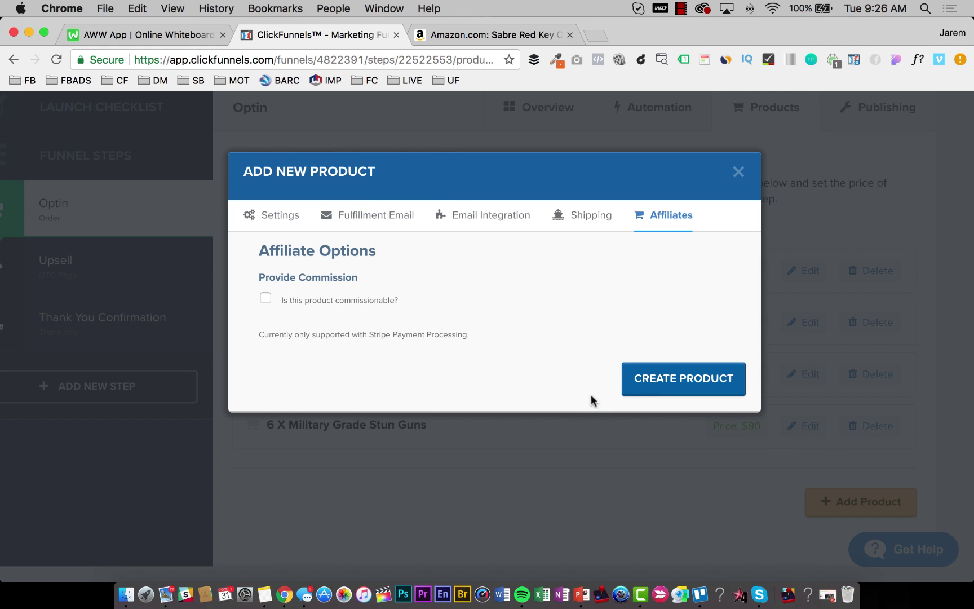
{"action": "left_click", "coordinate": [644, 384]}
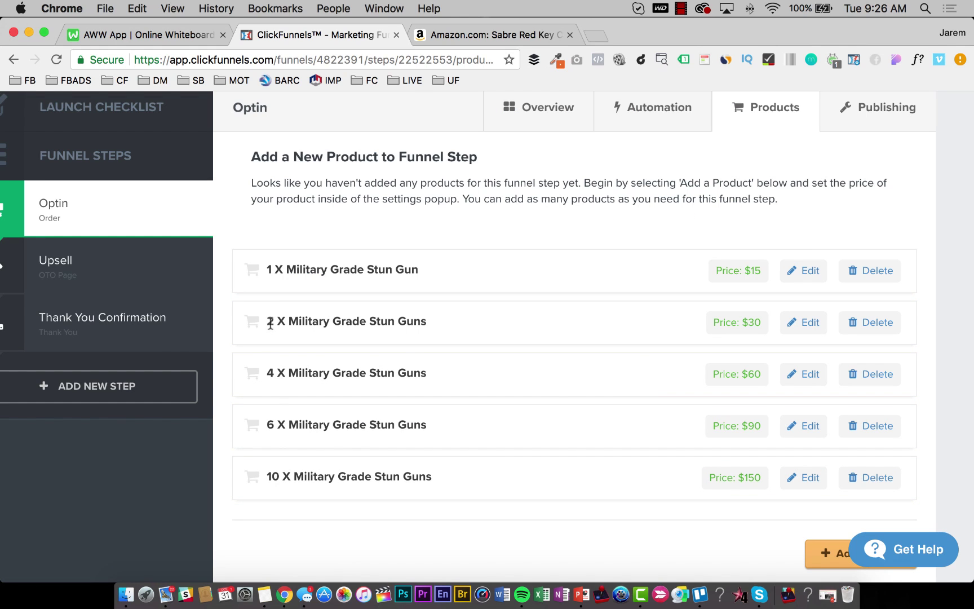
{"action": "scroll", "coordinate": [368, 403], "scroll_direction": "down", "scroll_amount": 2}
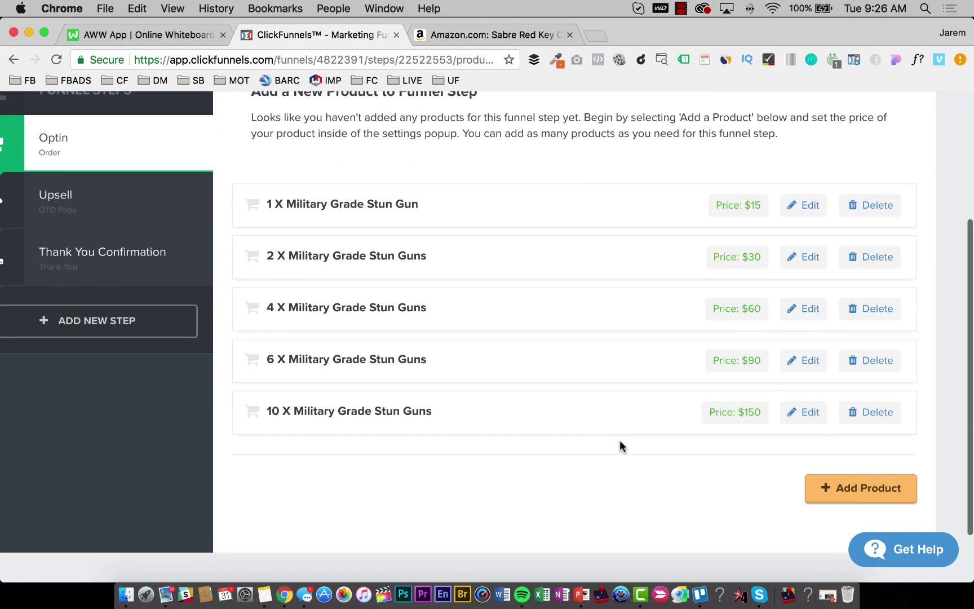
Start a new Optin product named 'Tactical Belt Carry Case', billed through Stripe.
{"action": "left_click", "coordinate": [841, 479]}
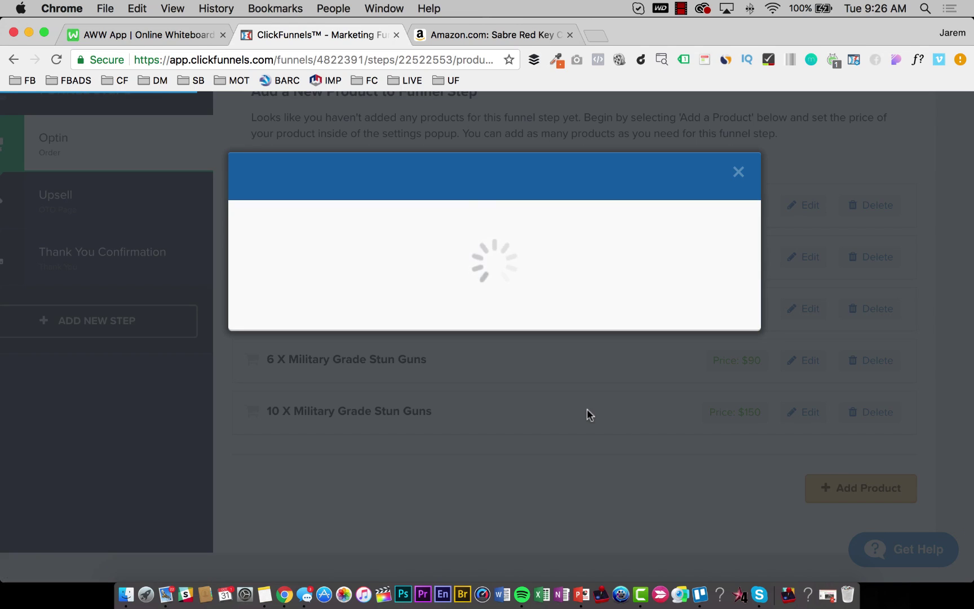
{"action": "left_click", "coordinate": [335, 289]}
{"action": "type", "text": "Tactical Belt Carry Case"}
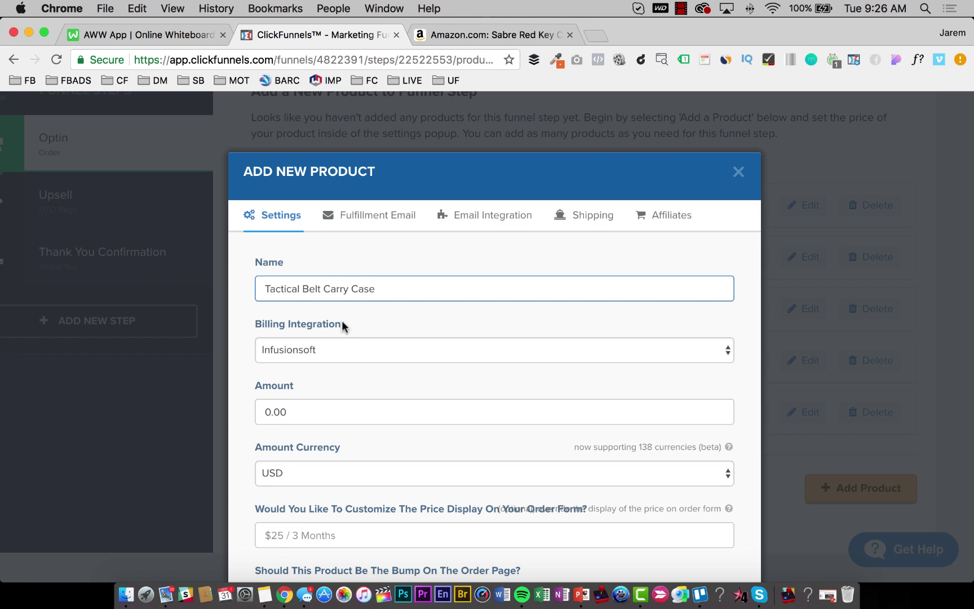
{"action": "left_click", "coordinate": [346, 356]}
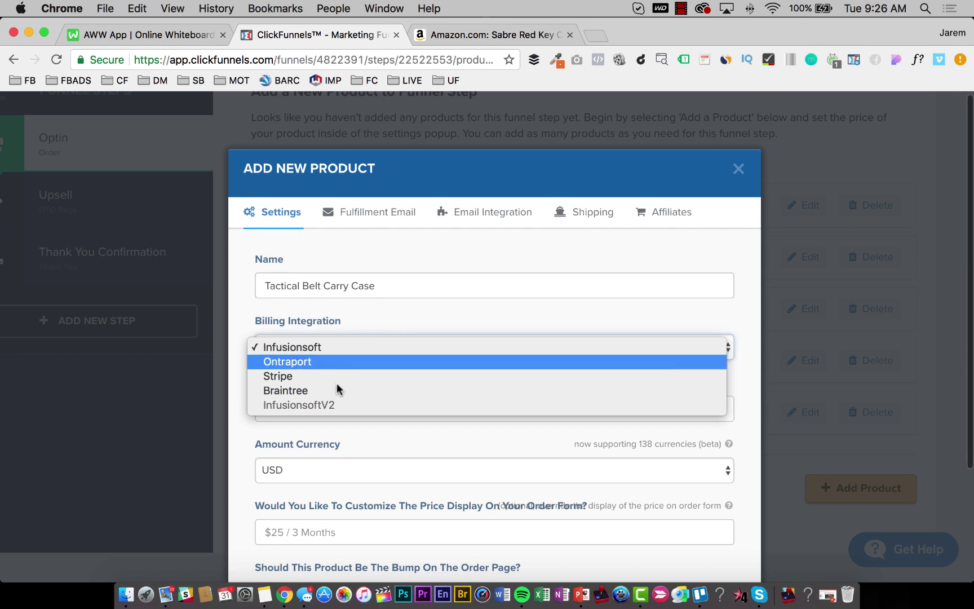
{"action": "key", "text": "Escape"}
{"action": "key", "text": "s"}
{"action": "left_click", "coordinate": [307, 401]}
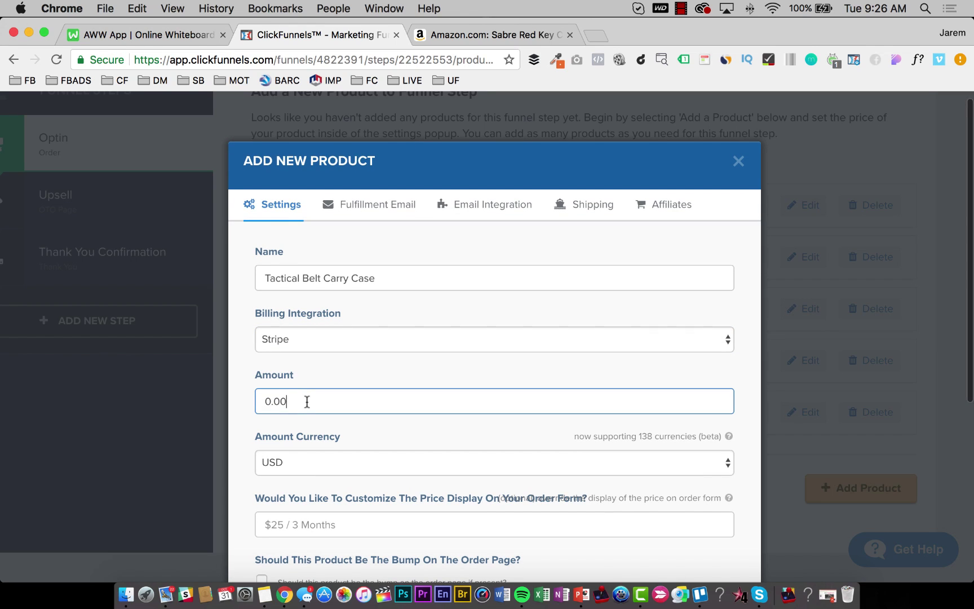
{"action": "key", "text": "Left"}
{"action": "key", "text": "Left"}
{"action": "key", "text": "Left"}
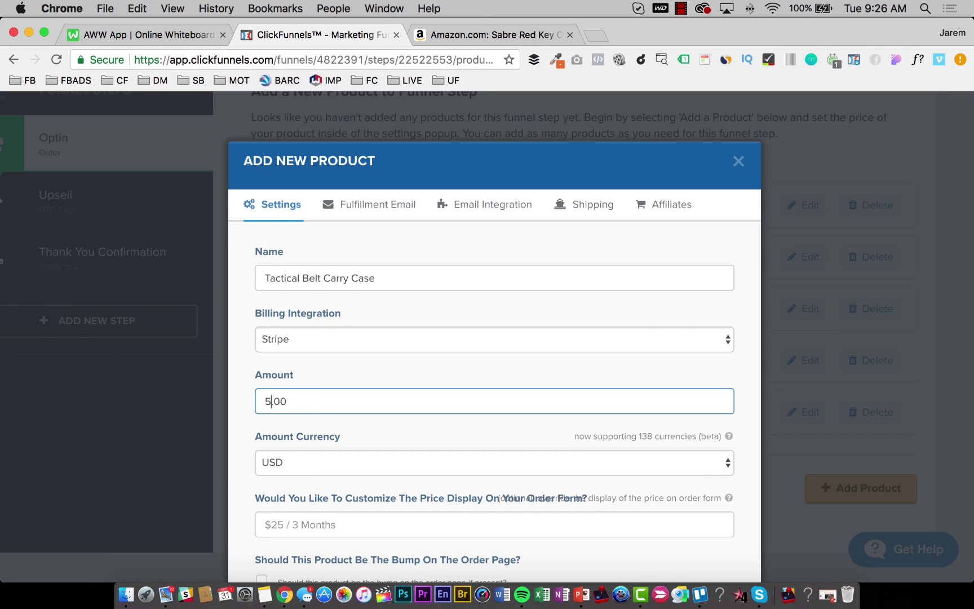
Display the price as $5, mark it as the order bump, and charge one-time.
{"action": "scroll", "coordinate": [307, 408], "scroll_direction": "down", "scroll_amount": 3}
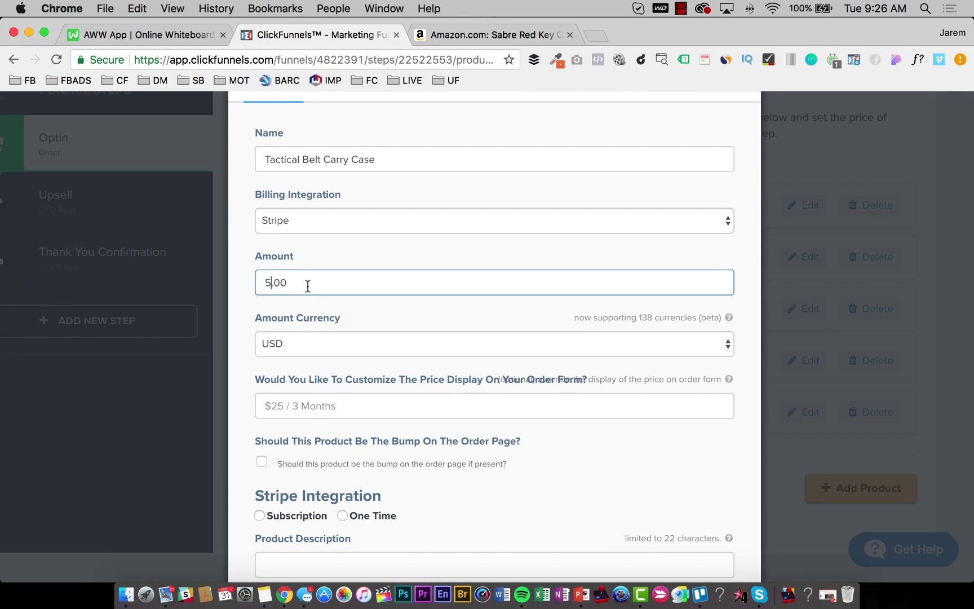
{"action": "scroll", "coordinate": [306, 285], "scroll_direction": "down", "scroll_amount": 1}
{"action": "left_click", "coordinate": [320, 376]}
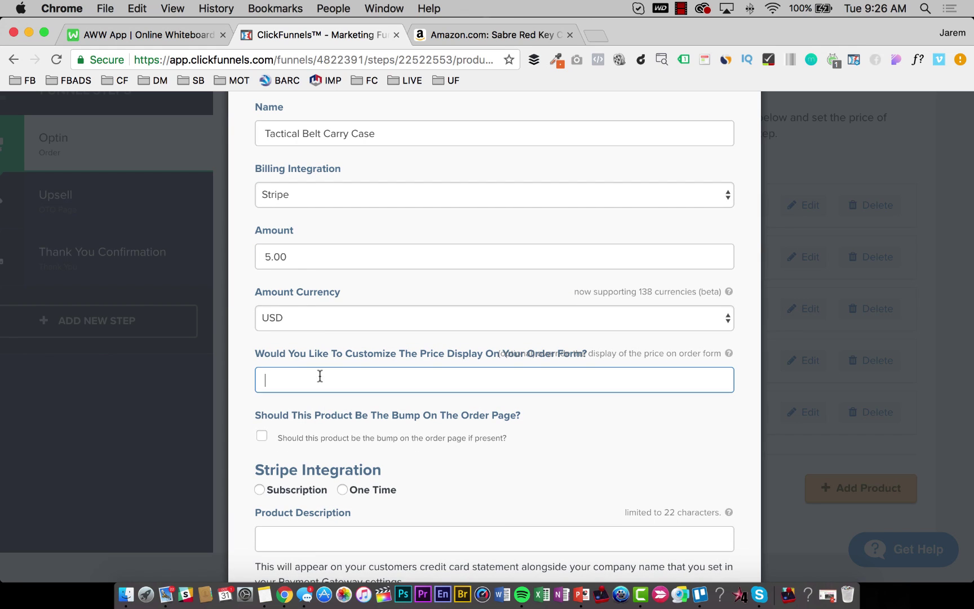
{"action": "type", "text": "$5"}
{"action": "left_click", "coordinate": [392, 439]}
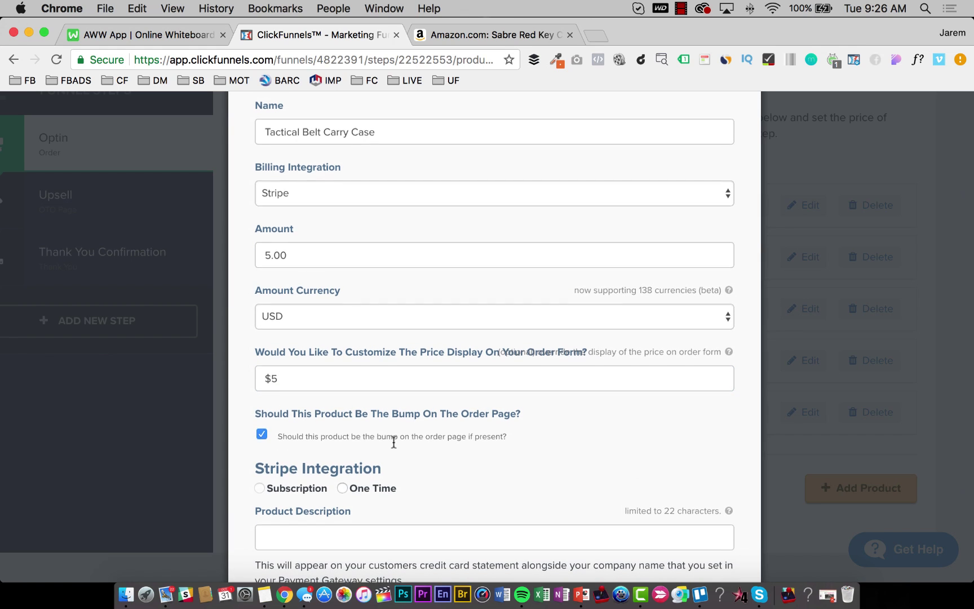
{"action": "scroll", "coordinate": [372, 394], "scroll_direction": "down", "scroll_amount": 1}
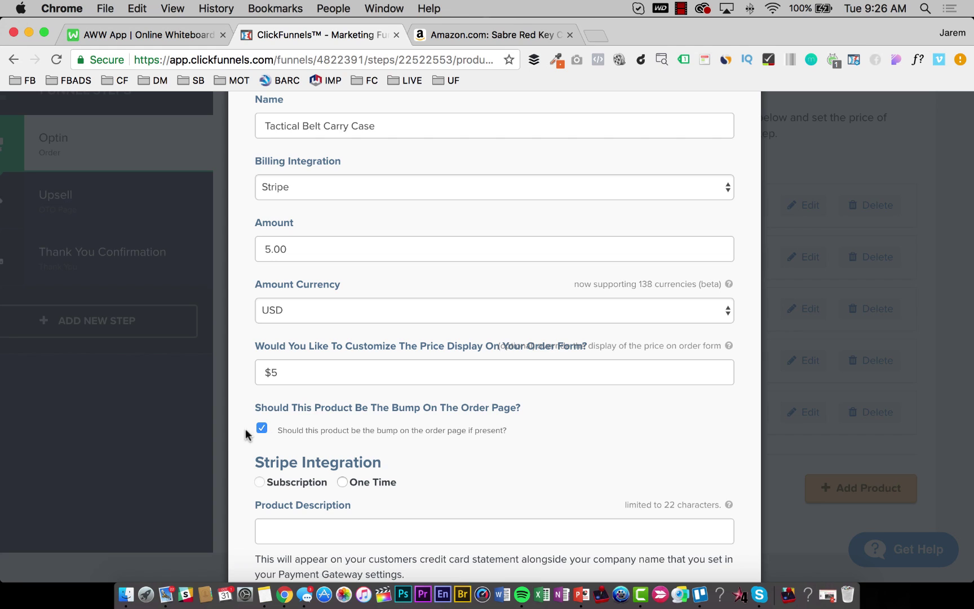
{"action": "scroll", "coordinate": [314, 433], "scroll_direction": "down", "scroll_amount": 3}
{"action": "left_click", "coordinate": [344, 401]}
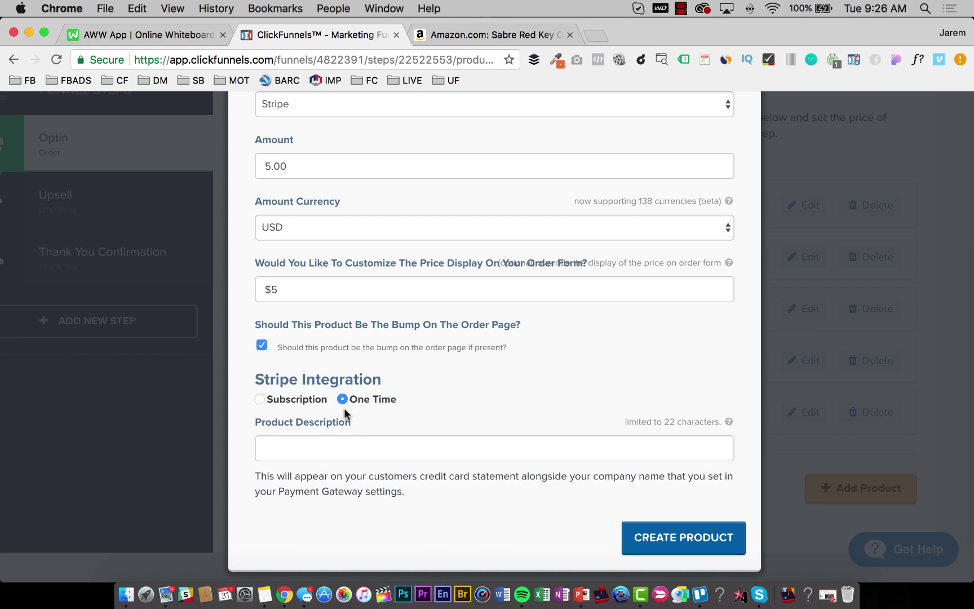
{"action": "left_click", "coordinate": [350, 449]}
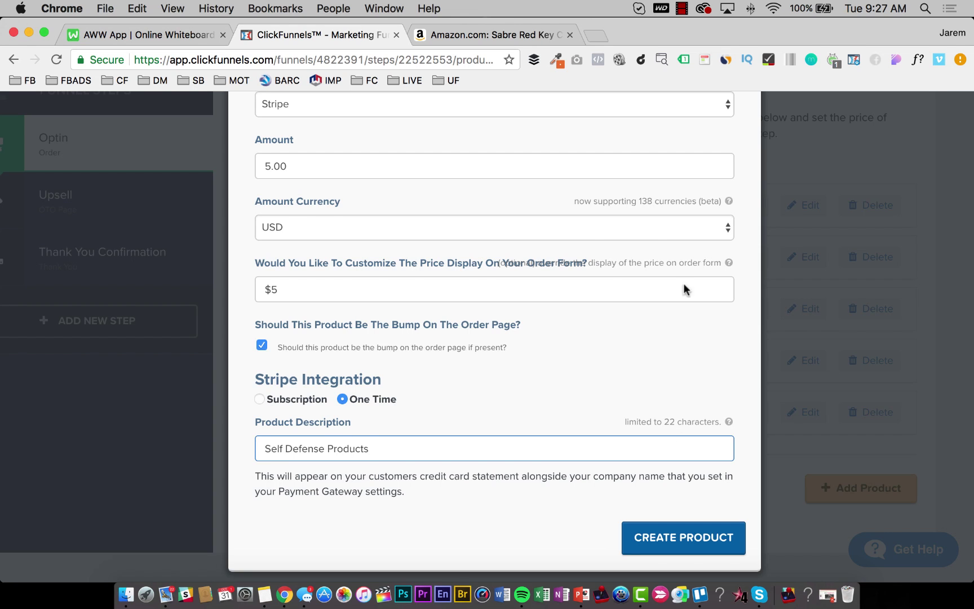
Clear the default fulfillment email subject and HTML body.
{"action": "scroll", "coordinate": [596, 248], "scroll_direction": "up", "scroll_amount": 10}
{"action": "left_click", "coordinate": [372, 215]}
{"action": "double_click", "coordinate": [354, 304]}
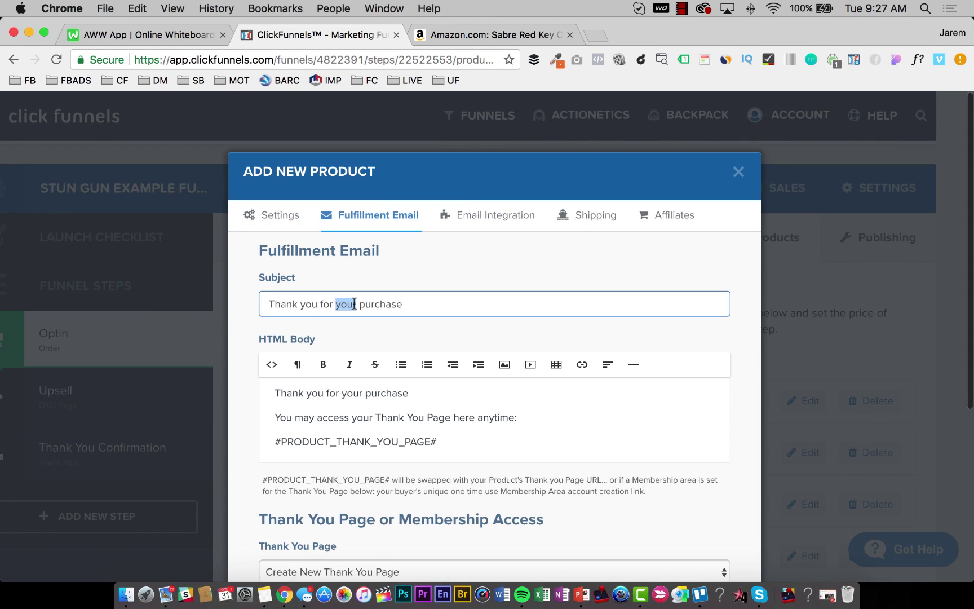
{"action": "key", "text": "super+a"}
{"action": "key", "text": "BackSpace"}
{"action": "left_click", "coordinate": [348, 394]}
{"action": "key", "text": "super+a"}
{"action": "key", "text": "BackSpace"}
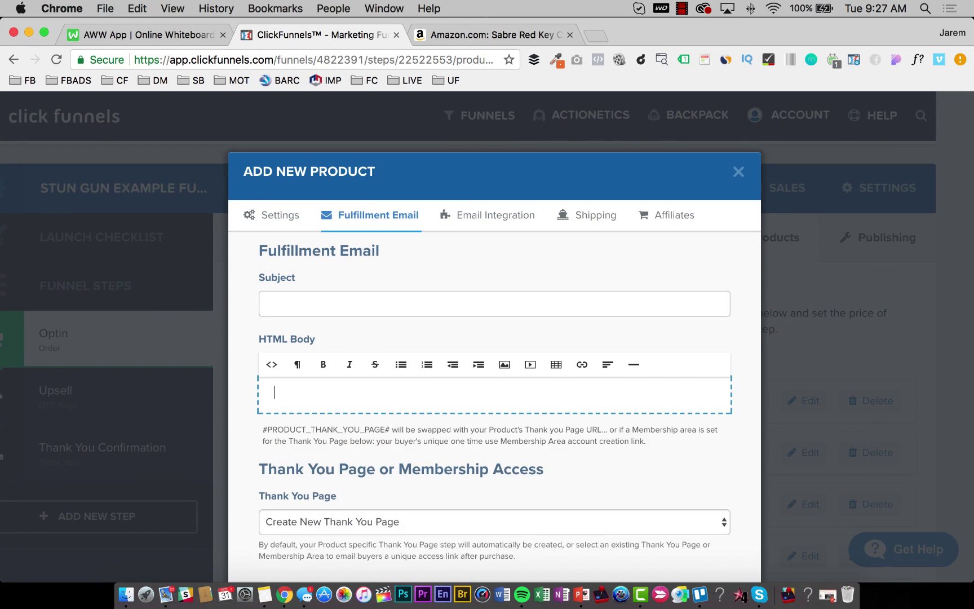
Leave the belt case non-commissionable and create the product.
{"action": "left_click", "coordinate": [495, 215]}
{"action": "left_click", "coordinate": [592, 215]}
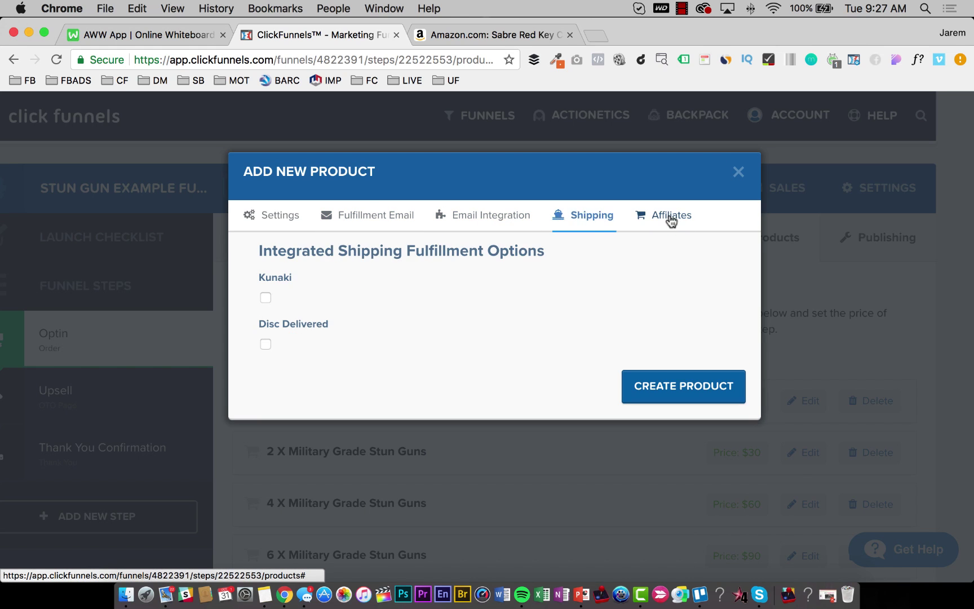
{"action": "left_click", "coordinate": [671, 215]}
{"action": "left_click", "coordinate": [265, 299]}
{"action": "left_click", "coordinate": [266, 298]}
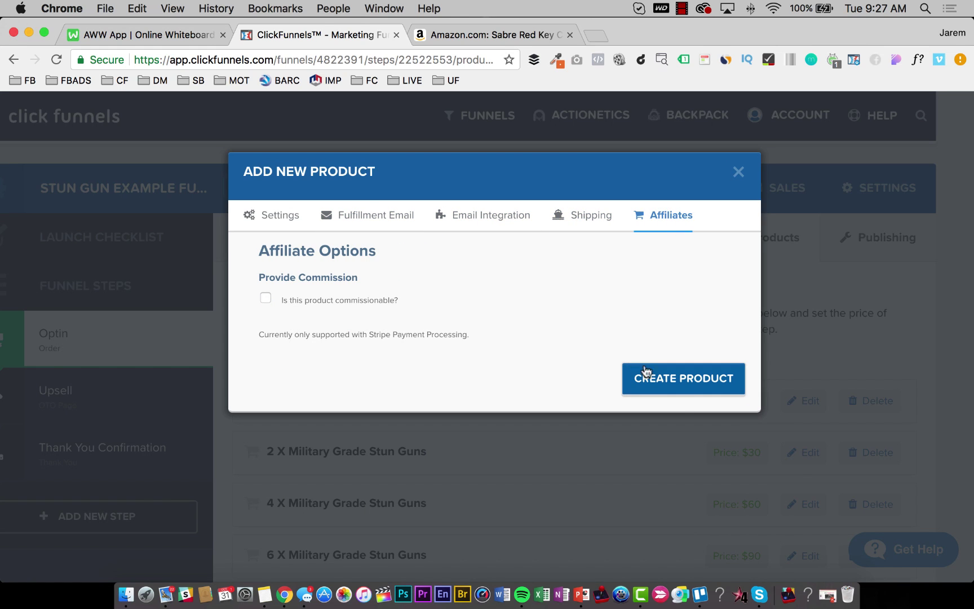
{"action": "left_click", "coordinate": [692, 379]}
{"action": "scroll", "coordinate": [605, 278], "scroll_direction": "down", "scroll_amount": 3}
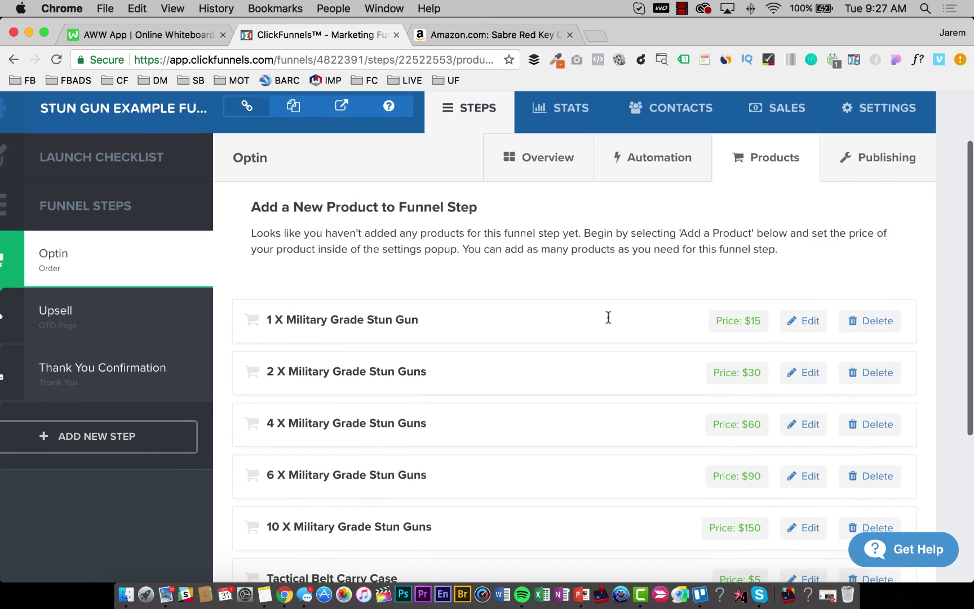
{"action": "scroll", "coordinate": [572, 321], "scroll_direction": "down", "scroll_amount": 1}
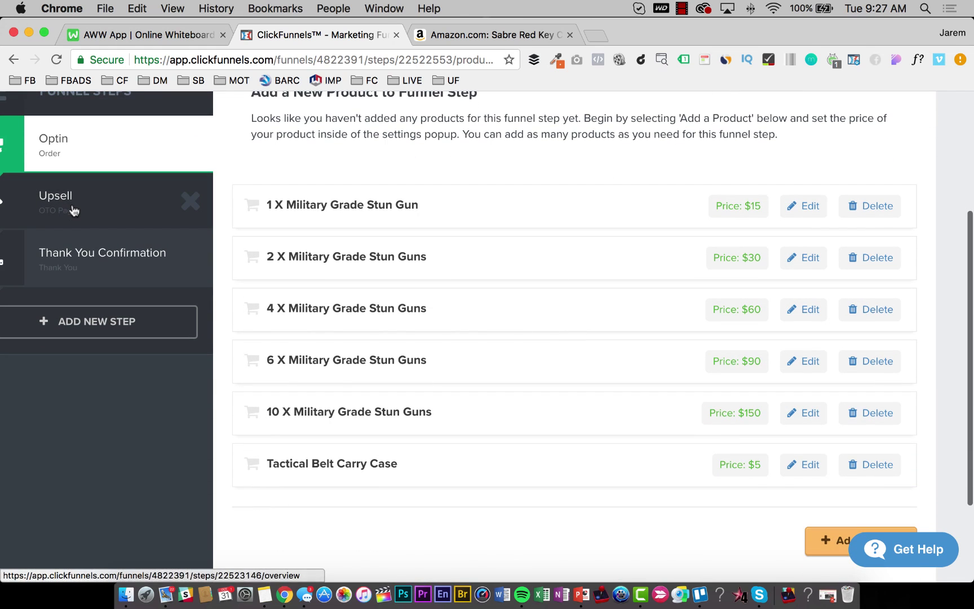
On the Upsell step's Products tab, add a product named 'Keychain Pepper Spray'.
{"action": "left_click", "coordinate": [72, 210]}
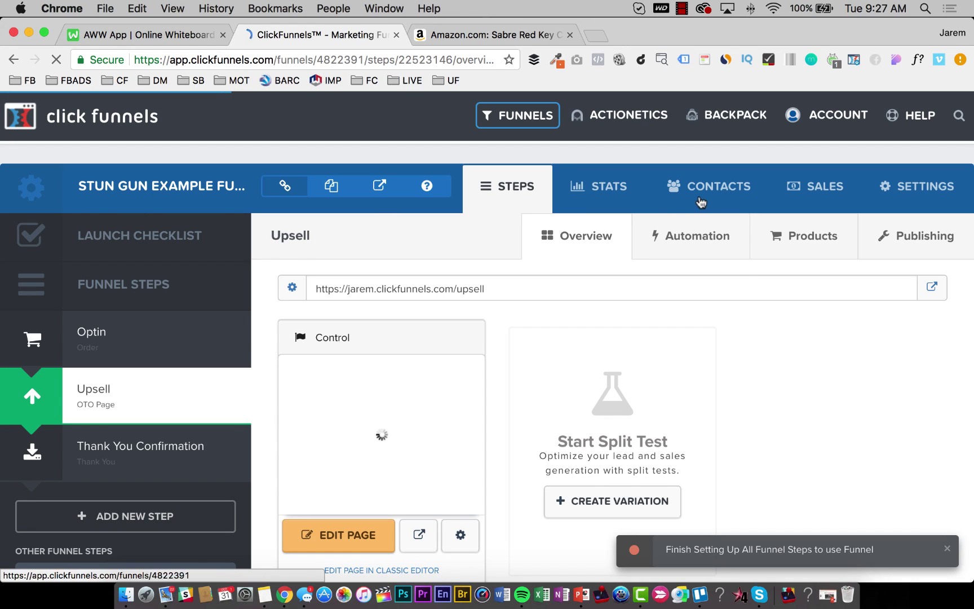
{"action": "left_click", "coordinate": [808, 237]}
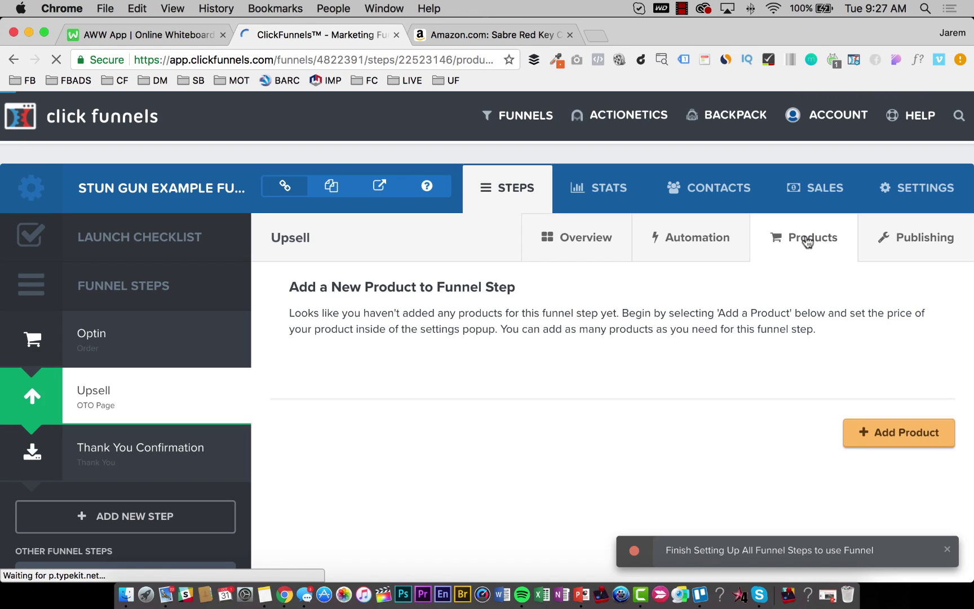
{"action": "left_click", "coordinate": [919, 433]}
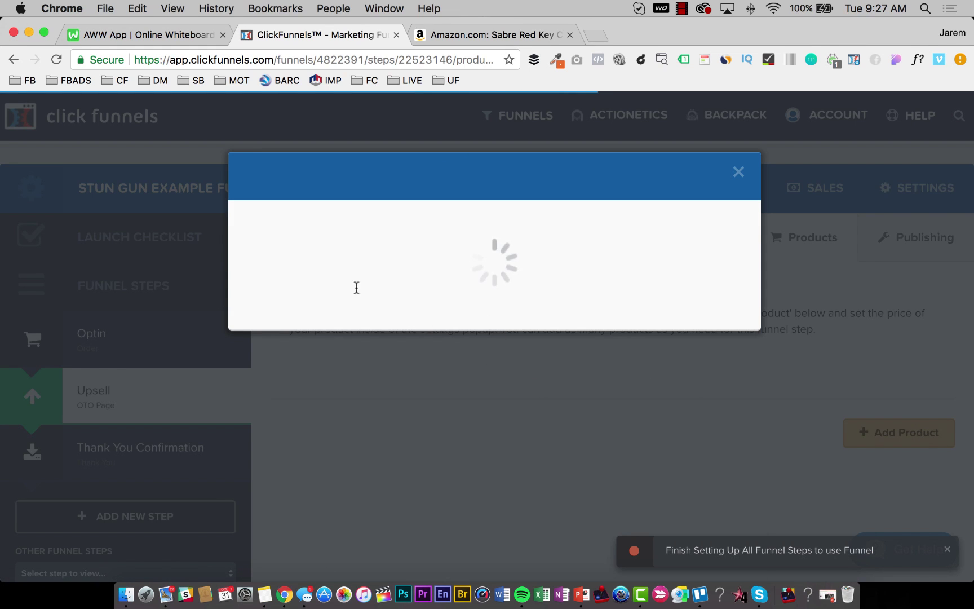
{"action": "left_click", "coordinate": [331, 293]}
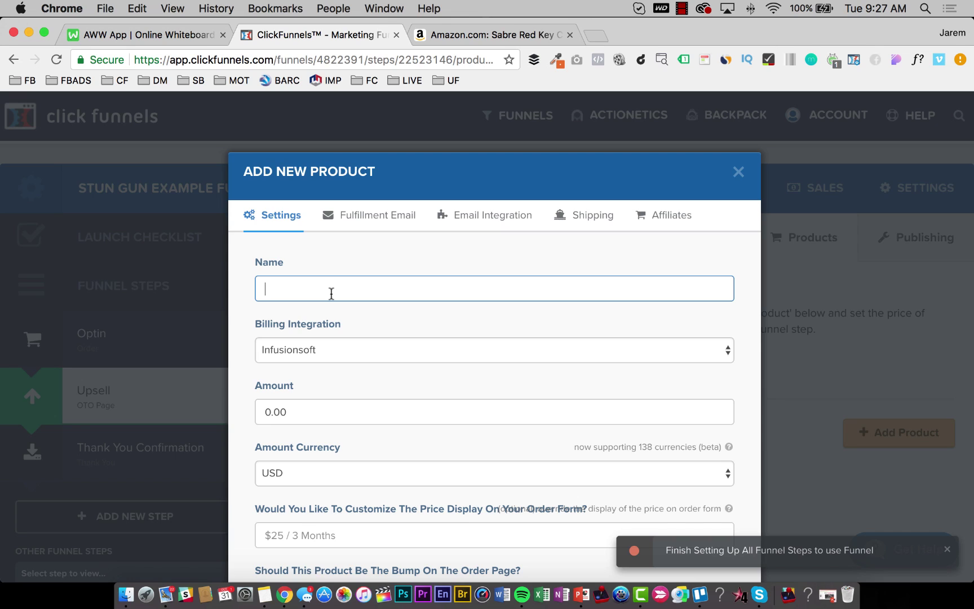
{"action": "type", "text": "Keychain Pepper Spray"}
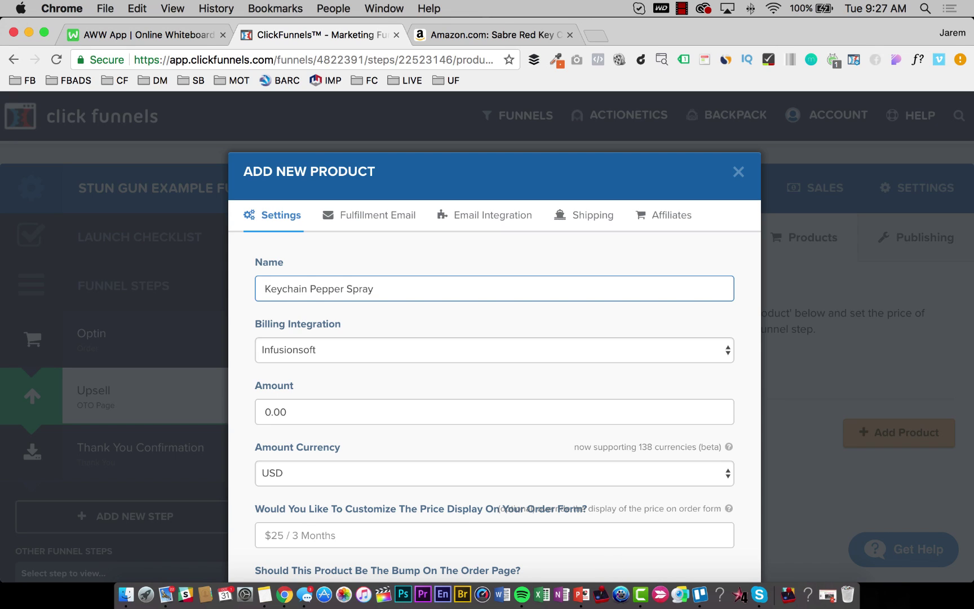
{"action": "left_click", "coordinate": [485, 31]}
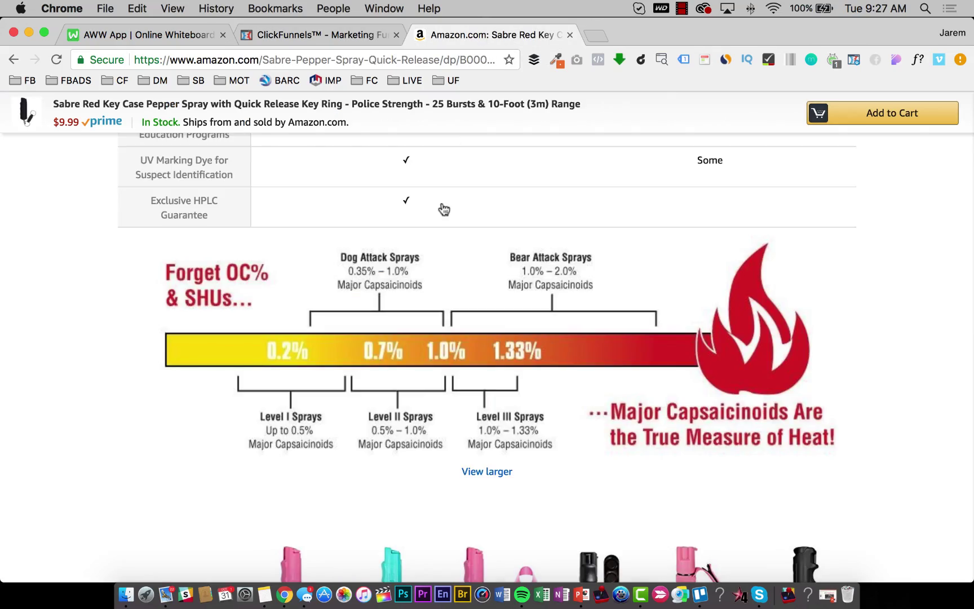
{"action": "scroll", "coordinate": [440, 211], "scroll_direction": "up", "scroll_amount": 15}
{"action": "scroll", "coordinate": [376, 207], "scroll_direction": "up", "scroll_amount": 15}
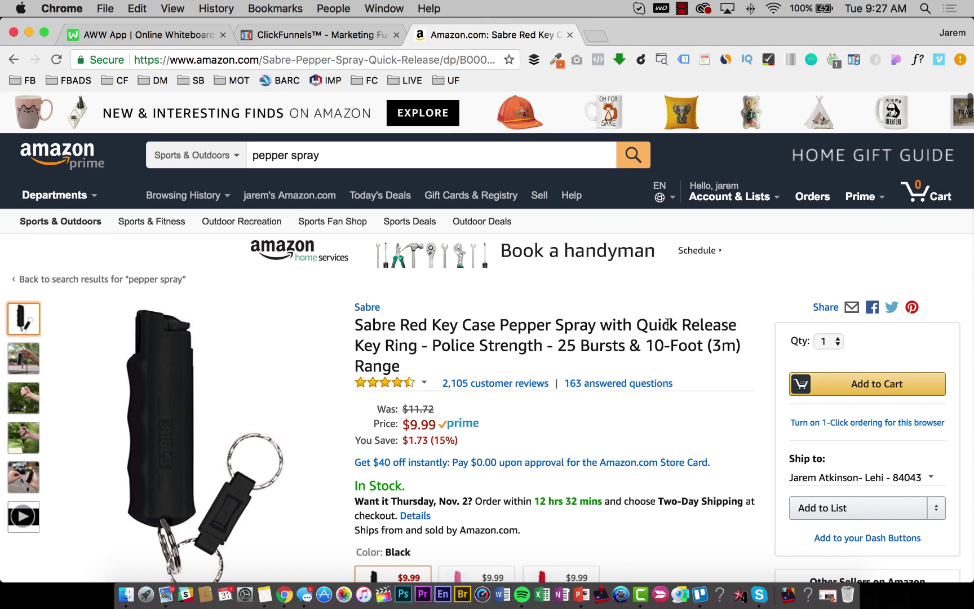
{"action": "left_click", "coordinate": [316, 34]}
{"action": "scroll", "coordinate": [327, 355], "scroll_direction": "down", "scroll_amount": 3}
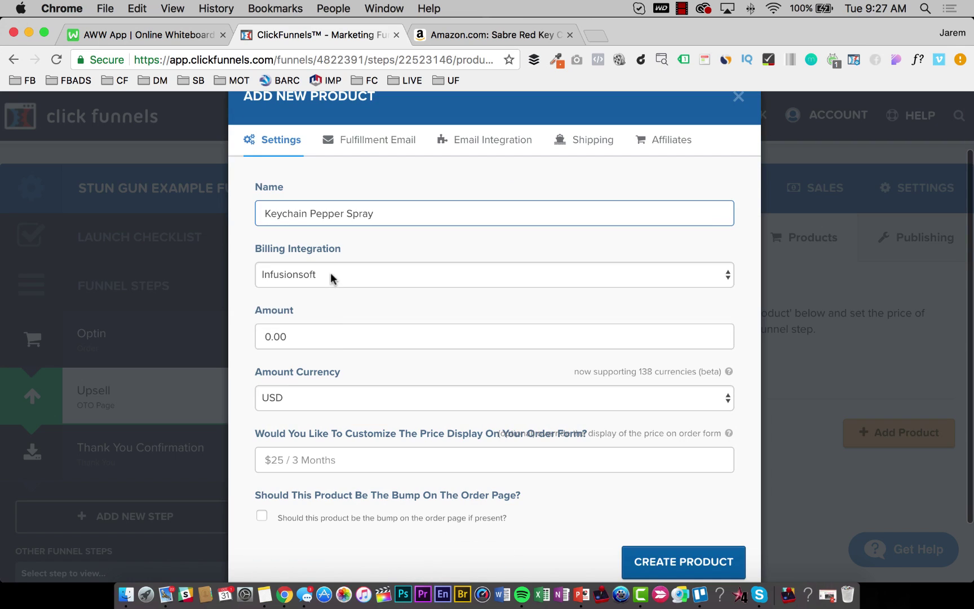
Bill it through Stripe at 15, displayed $15, one-time, described 'Self Defense Products'.
{"action": "left_click", "coordinate": [328, 271]}
{"action": "left_click", "coordinate": [312, 375]}
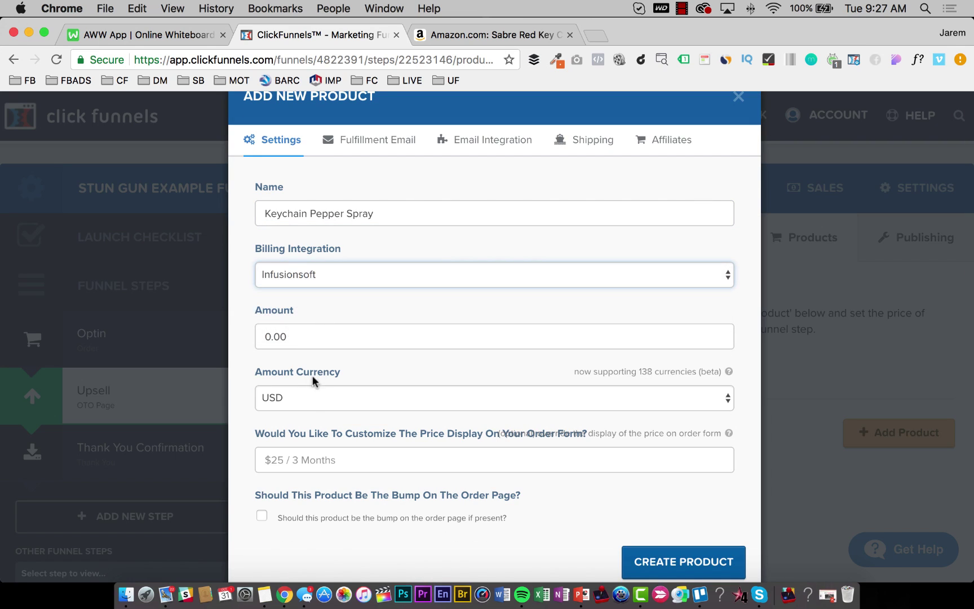
{"action": "left_click", "coordinate": [296, 338]}
{"action": "type", "text": "15"}
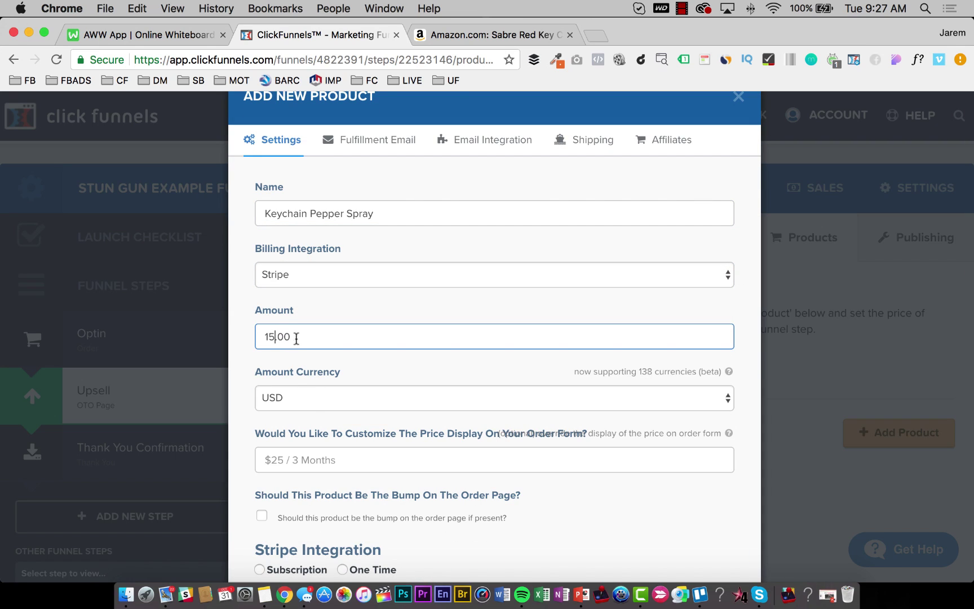
{"action": "scroll", "coordinate": [319, 357], "scroll_direction": "down", "scroll_amount": 5}
{"action": "left_click", "coordinate": [332, 307]}
{"action": "type", "text": "$15"}
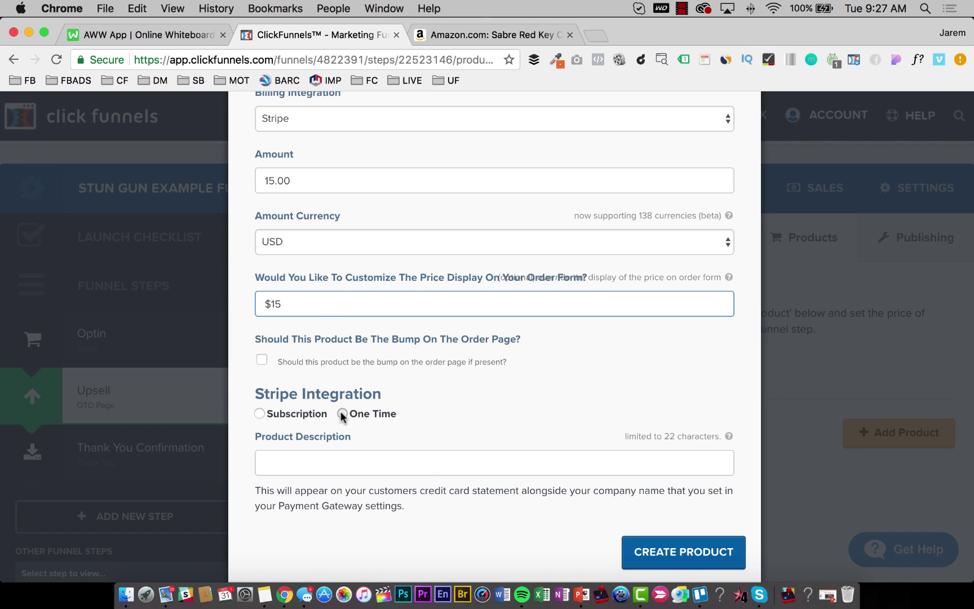
{"action": "left_click", "coordinate": [342, 414]}
{"action": "scroll", "coordinate": [329, 415], "scroll_direction": "down", "scroll_amount": 1}
{"action": "left_click", "coordinate": [324, 416]}
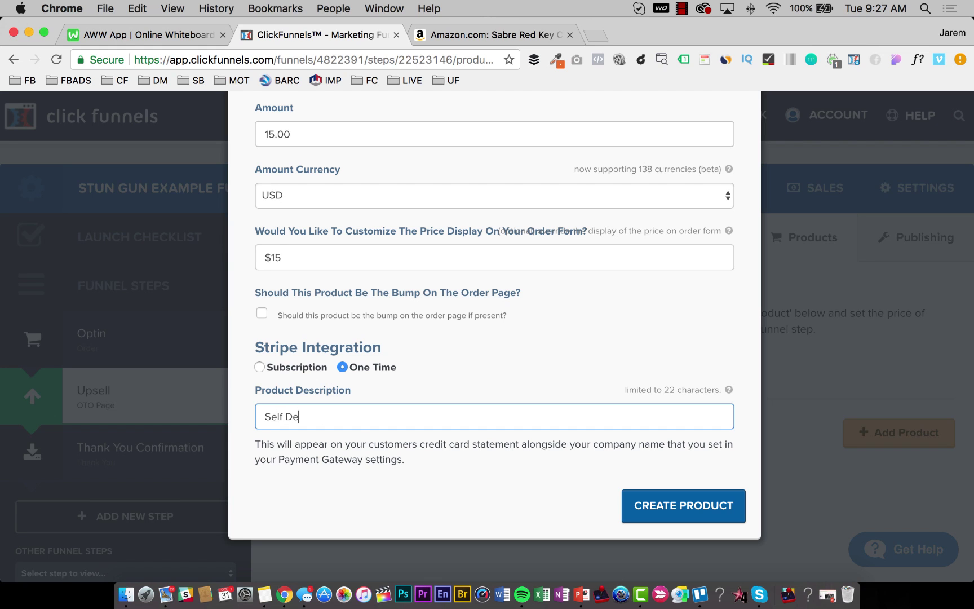
{"action": "type", "text": "Self Defense Products"}
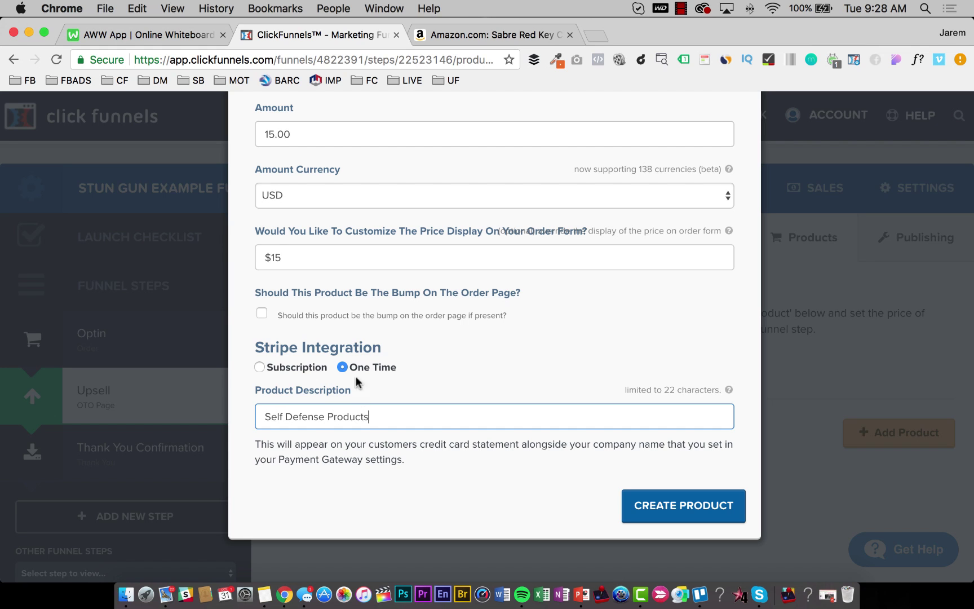
Clear the default fulfillment email subject and HTML body.
{"action": "scroll", "coordinate": [368, 355], "scroll_direction": "up", "scroll_amount": 6}
{"action": "left_click", "coordinate": [370, 216]}
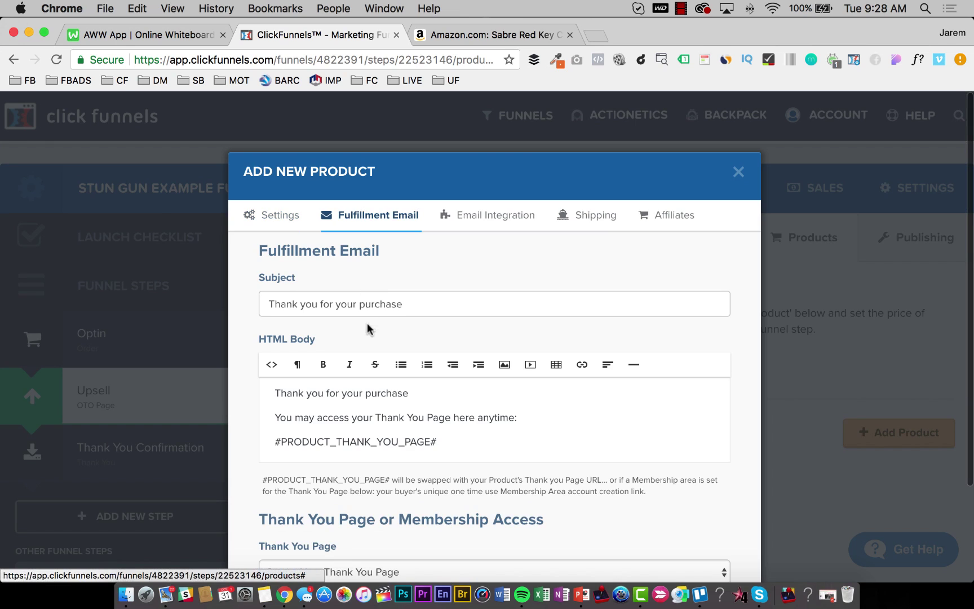
{"action": "left_click_drag", "start_coordinate": [404, 304], "coordinate": [268, 304]}
{"action": "key", "text": "BackSpace"}
{"action": "left_click", "coordinate": [348, 416]}
{"action": "key", "text": "super+a"}
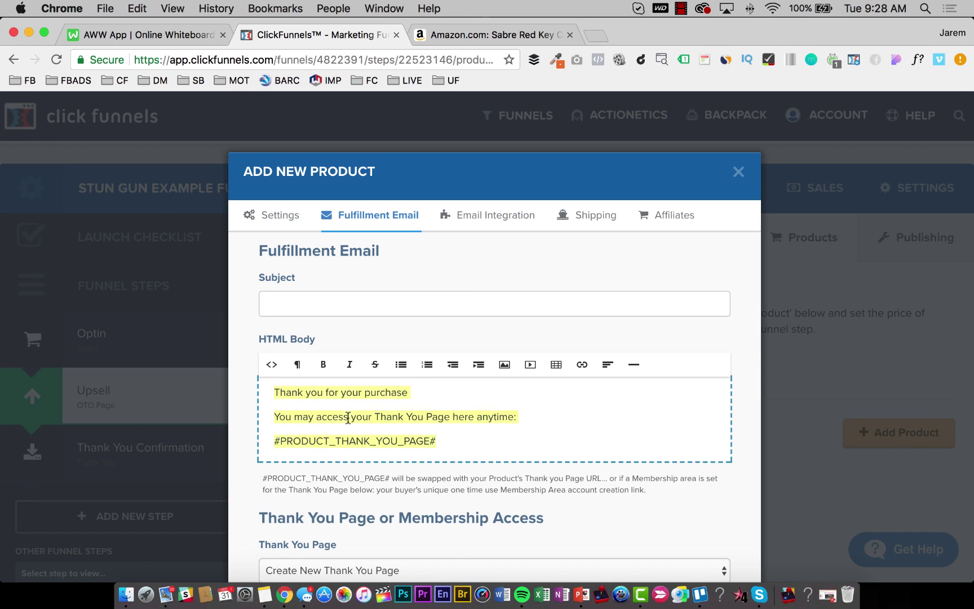
{"action": "key", "text": "BackSpace"}
Check the integration, shipping and affiliate settings and create the Keychain Pepper Spray product.
{"action": "left_click", "coordinate": [524, 217]}
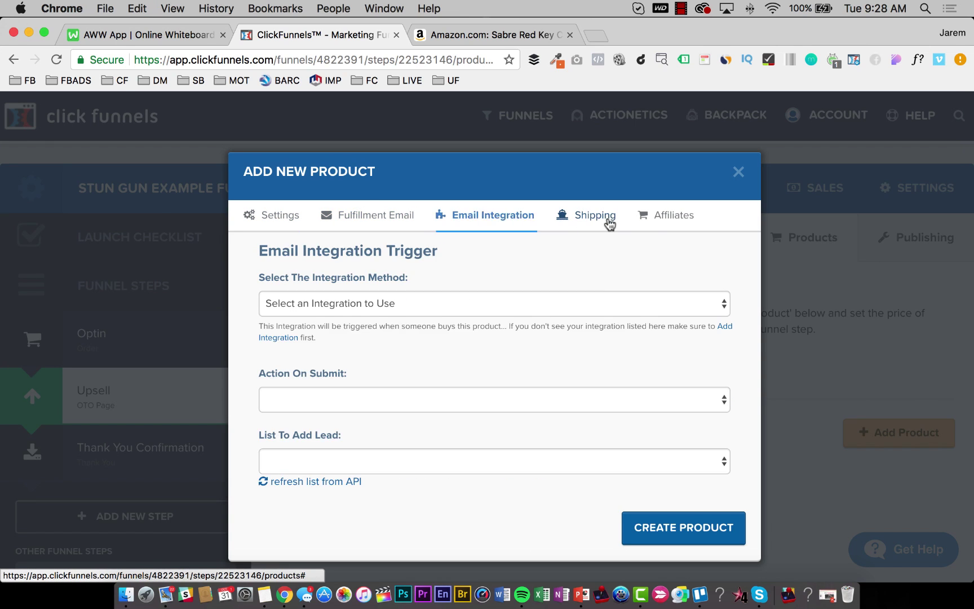
{"action": "left_click", "coordinate": [665, 215]}
{"action": "left_click", "coordinate": [265, 298]}
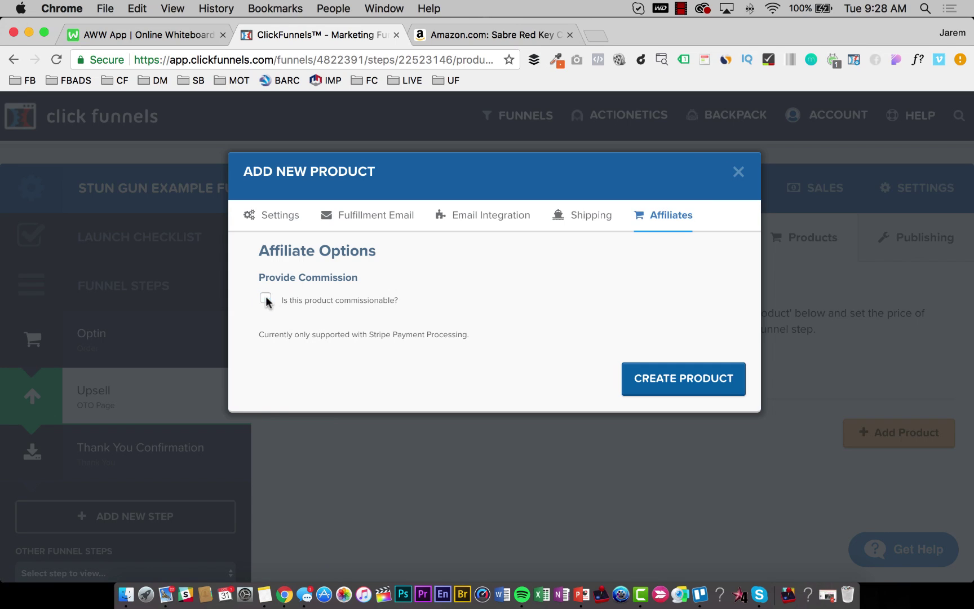
{"action": "left_click", "coordinate": [716, 381]}
{"action": "scroll", "coordinate": [714, 394], "scroll_direction": "down", "scroll_amount": 3}
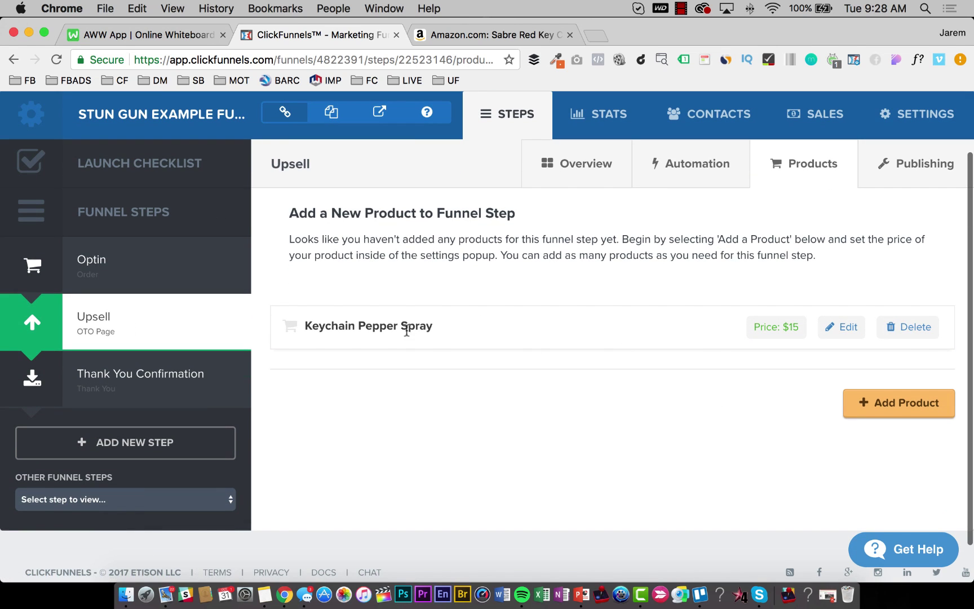
Return to the Optin step's product list.
{"action": "left_click", "coordinate": [126, 266]}
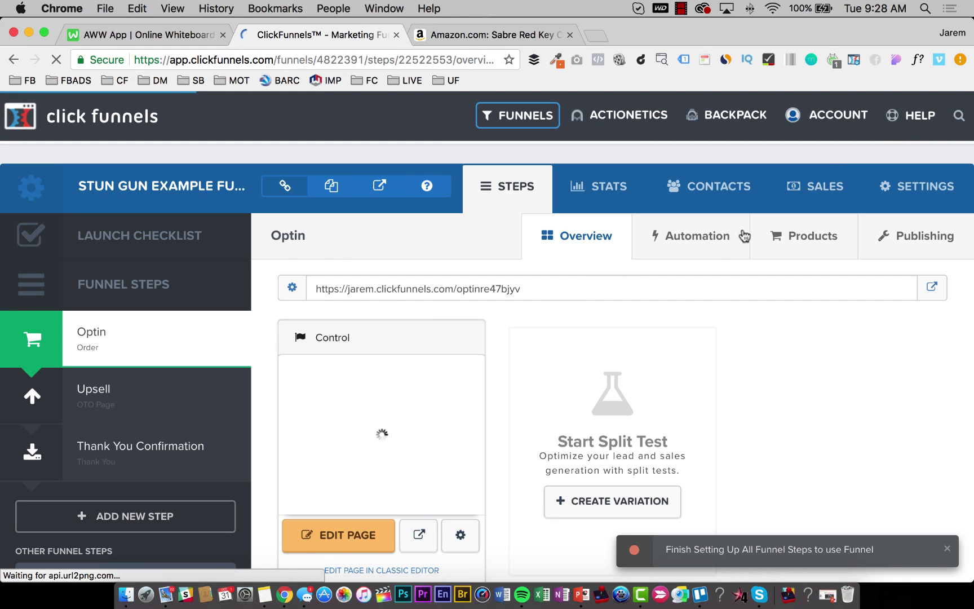
{"action": "left_click", "coordinate": [812, 236]}
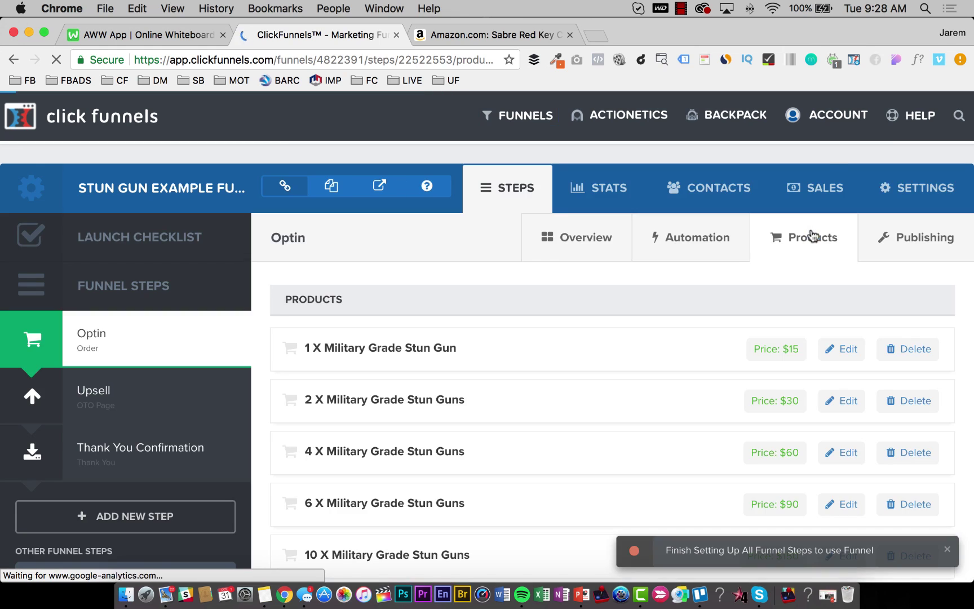
{"action": "scroll", "coordinate": [594, 327], "scroll_direction": "down", "scroll_amount": 3}
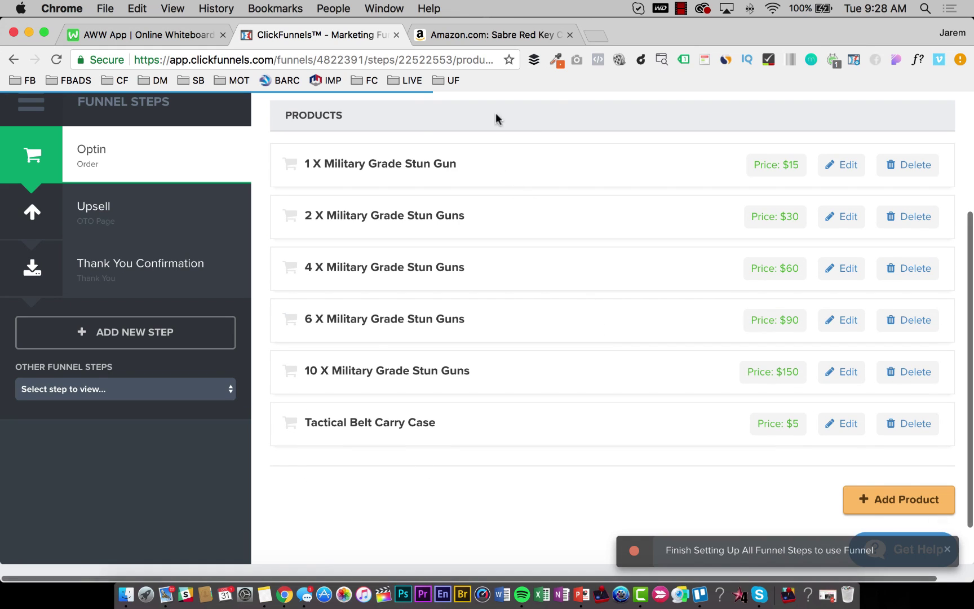
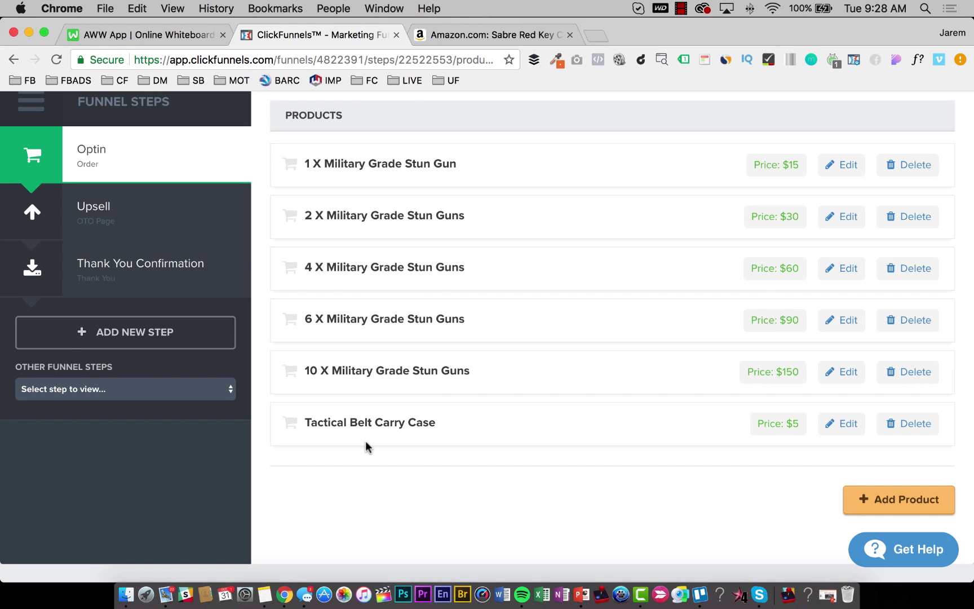
Check the 4 X and Tactical Belt Carry Case product names in the Optin product list.
{"action": "left_click_drag", "start_coordinate": [309, 270], "coordinate": [381, 262]}
{"action": "left_click", "coordinate": [442, 268]}
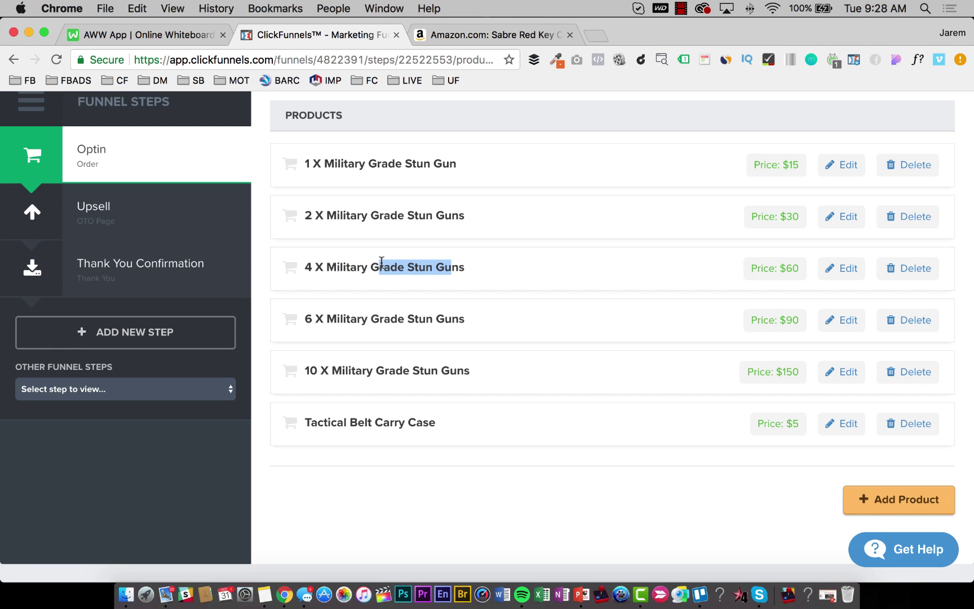
{"action": "mouse_move", "coordinate": [365, 422]}
{"action": "left_mouse_down"}
{"action": "mouse_move", "coordinate": [439, 423]}
{"action": "mouse_move", "coordinate": [370, 422]}
{"action": "left_mouse_up"}
{"action": "left_click", "coordinate": [374, 422]}
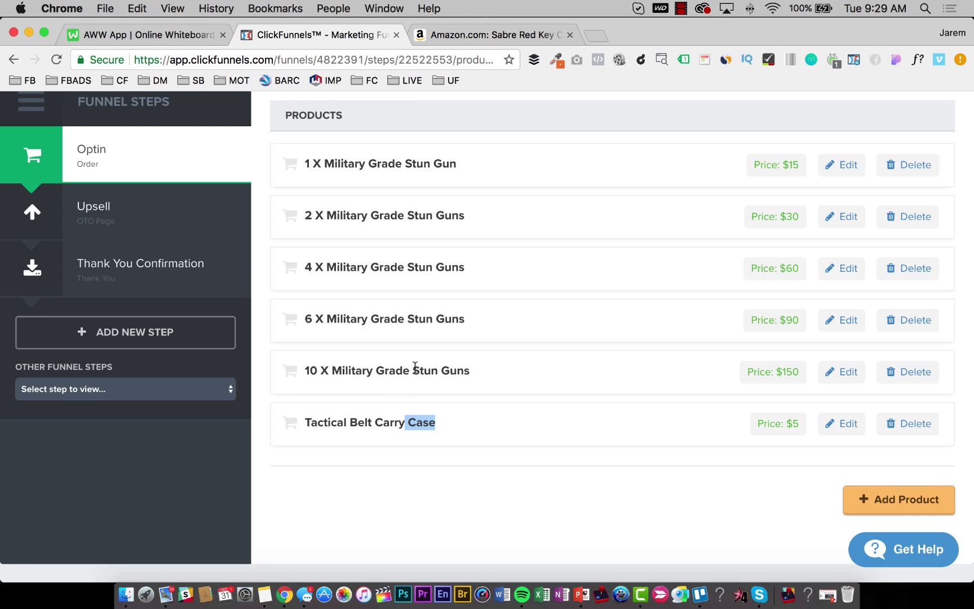
{"action": "left_click", "coordinate": [446, 424]}
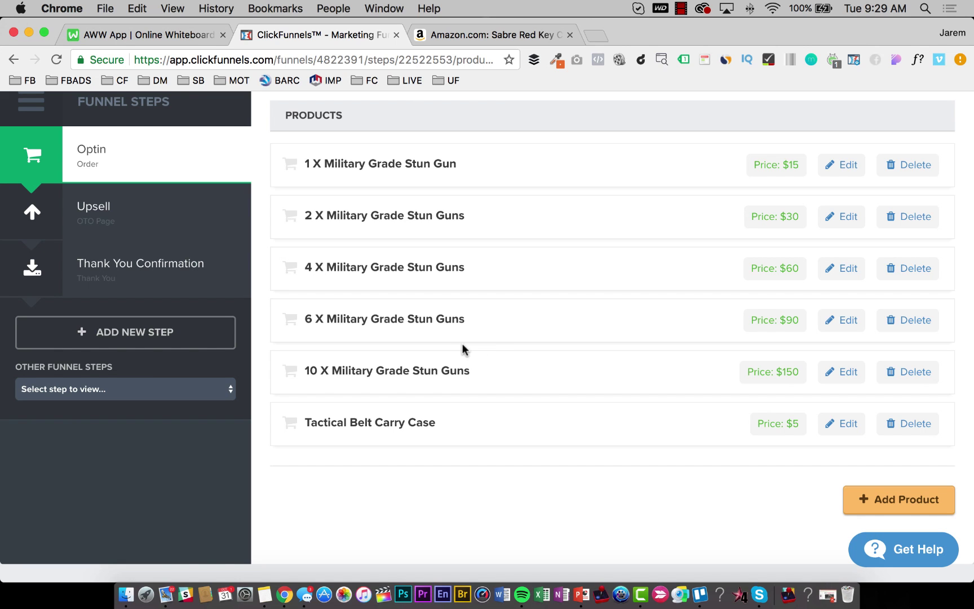
Go to the funnel's Upsell step from the Funnel Steps sidebar.
{"action": "scroll", "coordinate": [462, 350], "scroll_direction": "up", "scroll_amount": 2}
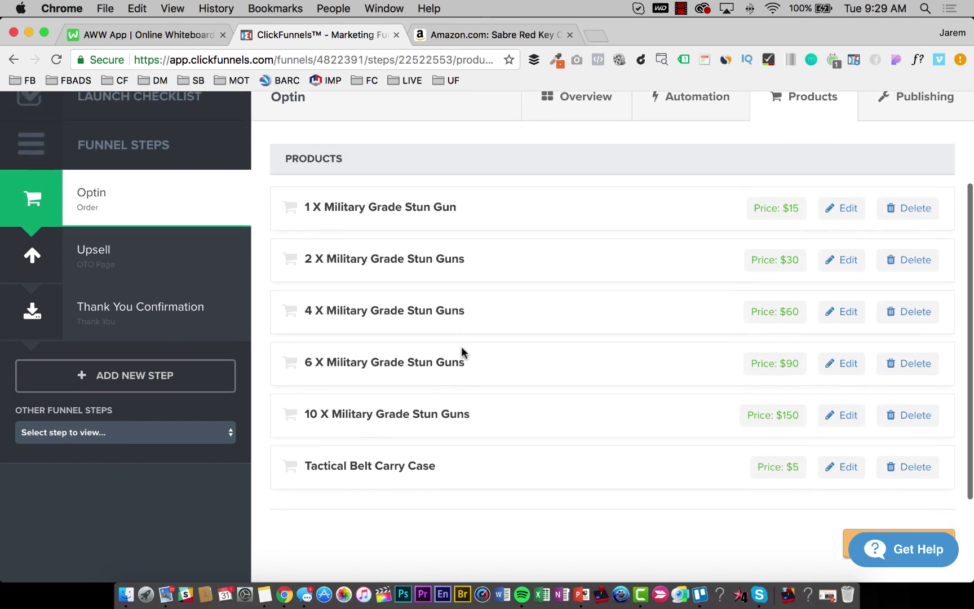
{"action": "scroll", "coordinate": [463, 353], "scroll_direction": "down", "scroll_amount": 1}
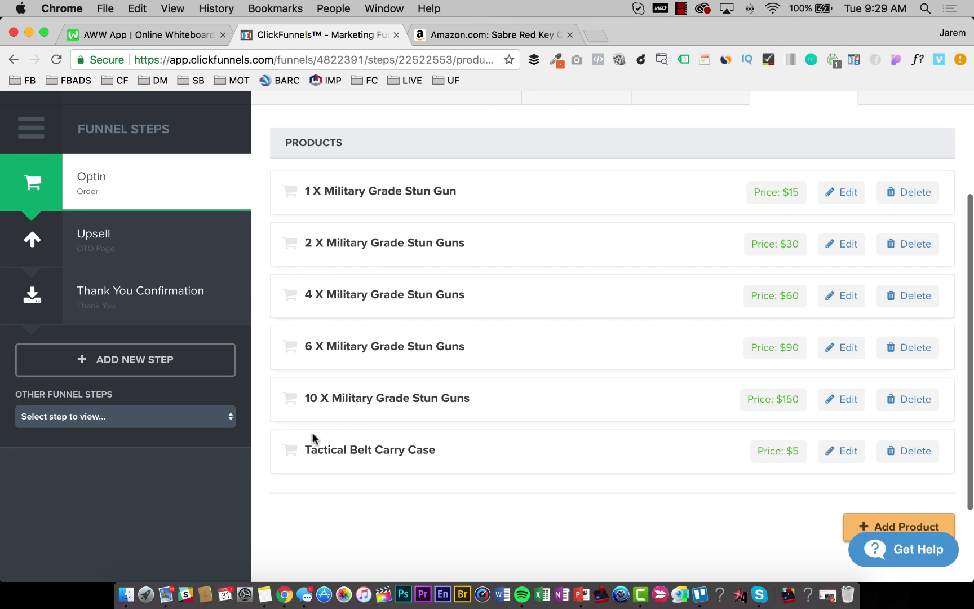
{"action": "scroll", "coordinate": [335, 410], "scroll_direction": "up", "scroll_amount": 6}
{"action": "left_click", "coordinate": [100, 362]}
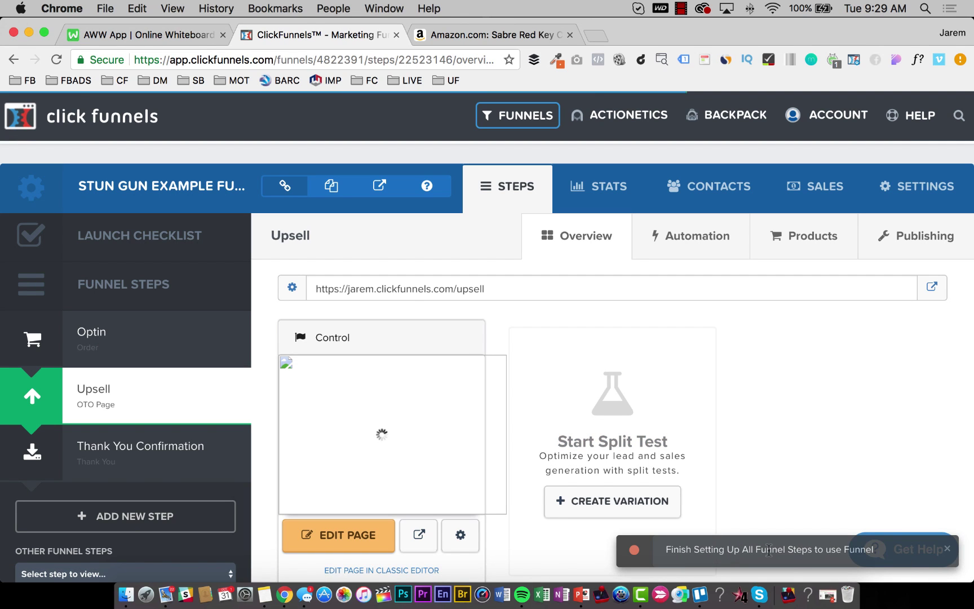
Give the 1 X Military Grade Stun Gun Thank You Page the Download Clean Dotted template.
{"action": "scroll", "coordinate": [217, 404], "scroll_direction": "down", "scroll_amount": 3}
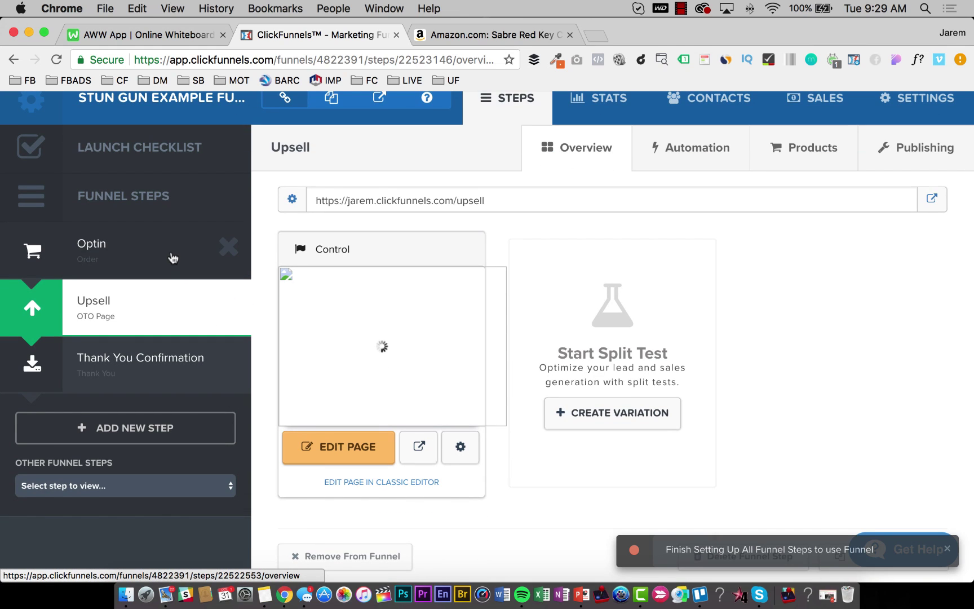
{"action": "left_click", "coordinate": [175, 487]}
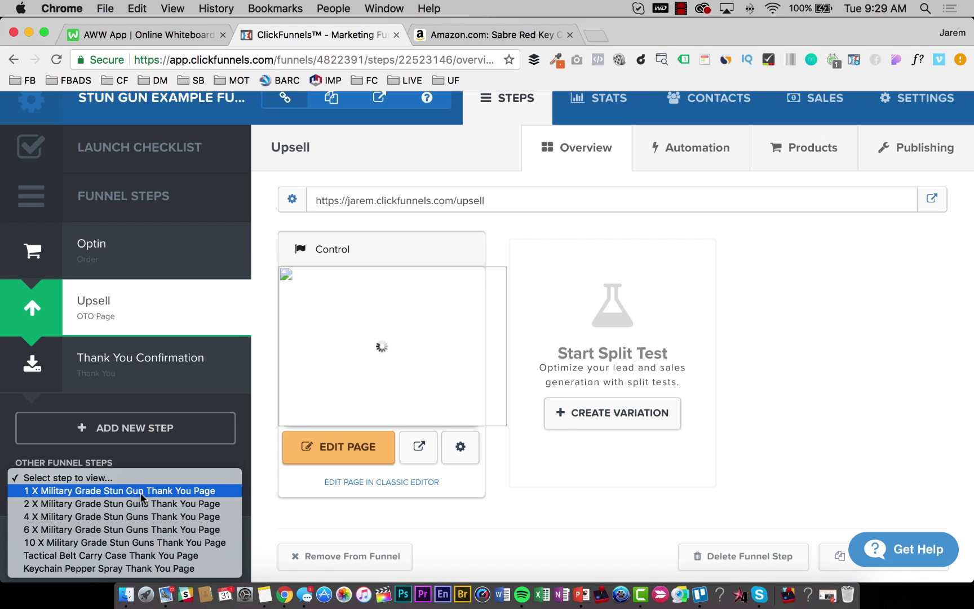
{"action": "left_click", "coordinate": [141, 496]}
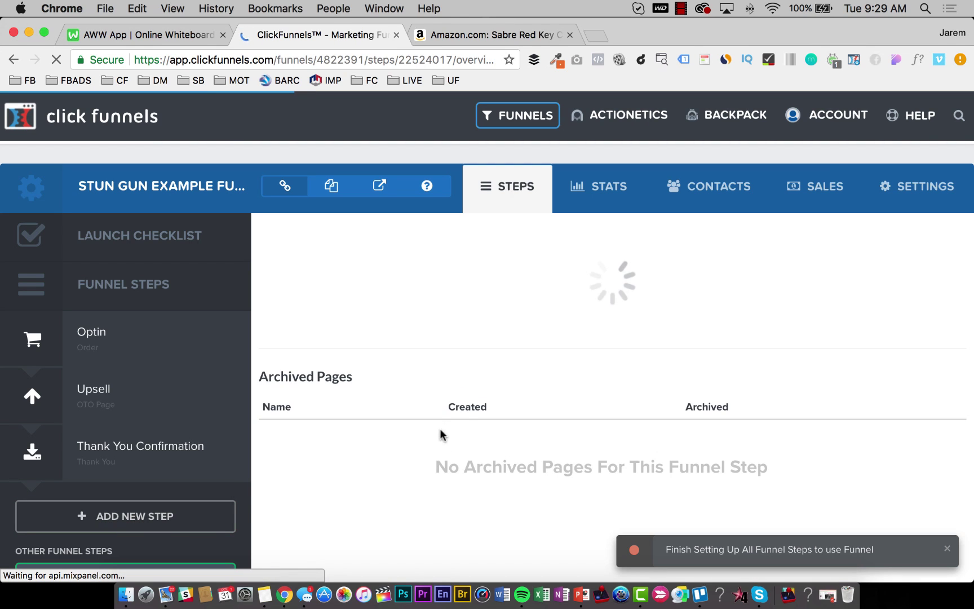
{"action": "scroll", "coordinate": [492, 475], "scroll_direction": "down", "scroll_amount": 2}
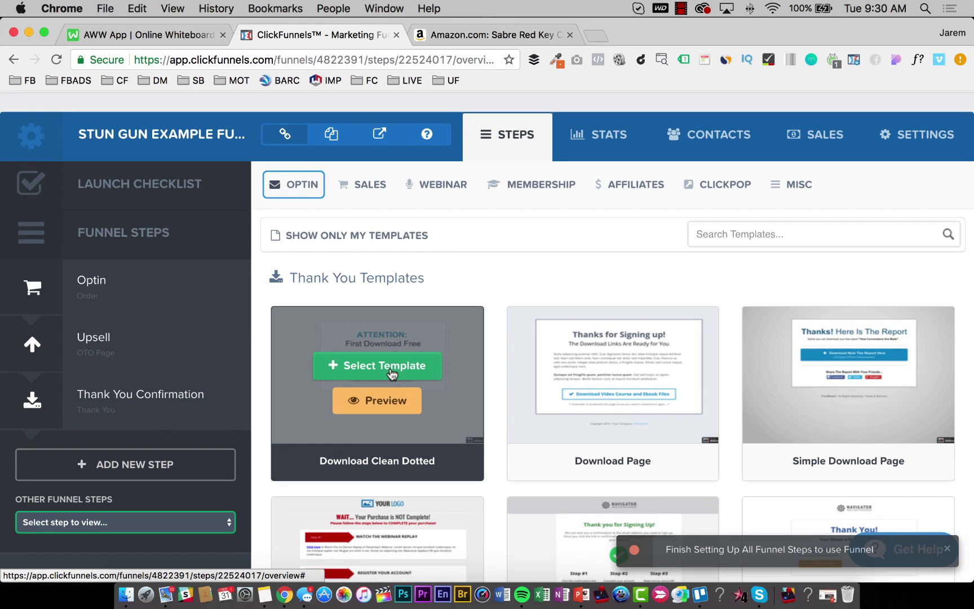
{"action": "left_click", "coordinate": [385, 366]}
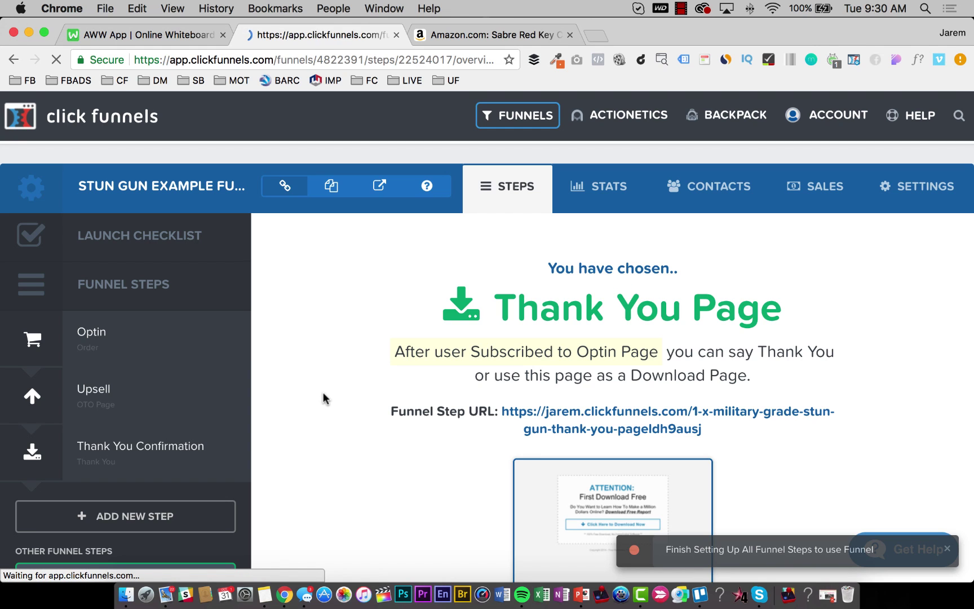
Delete the 1 X thank-you step and reopen the Other Funnel Steps list.
{"action": "scroll", "coordinate": [326, 396], "scroll_direction": "down", "scroll_amount": 5}
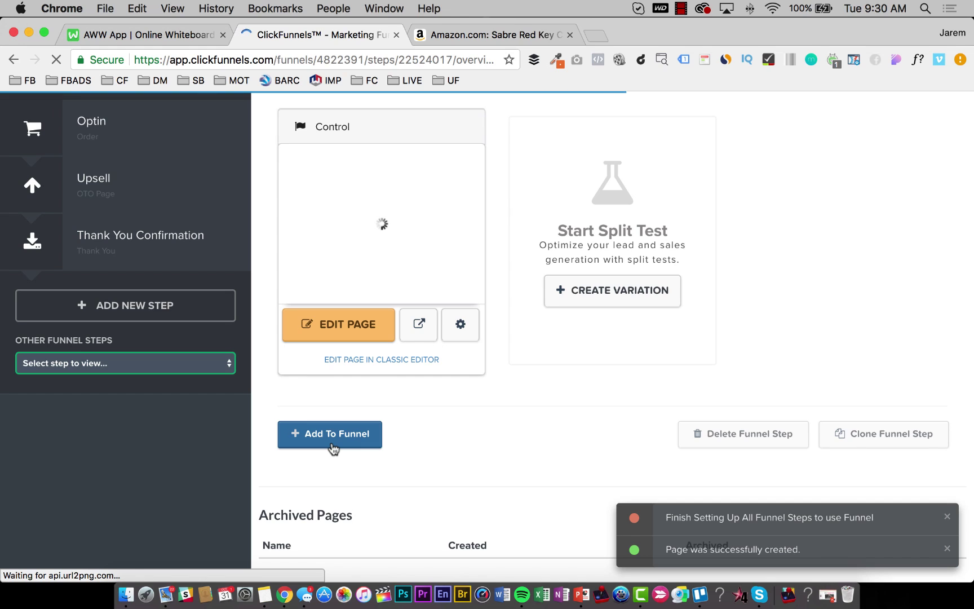
{"action": "left_click", "coordinate": [717, 434]}
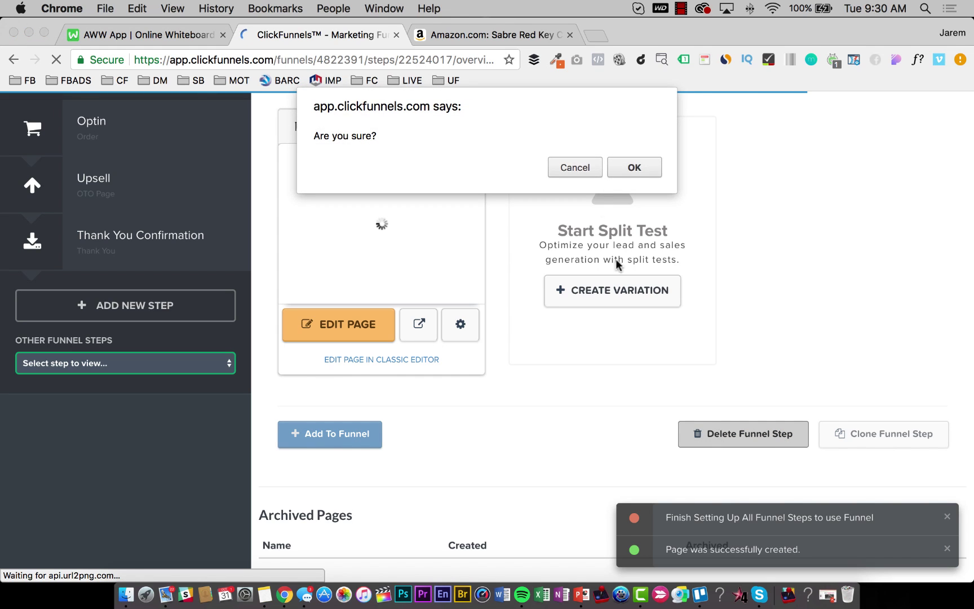
{"action": "left_click", "coordinate": [630, 168]}
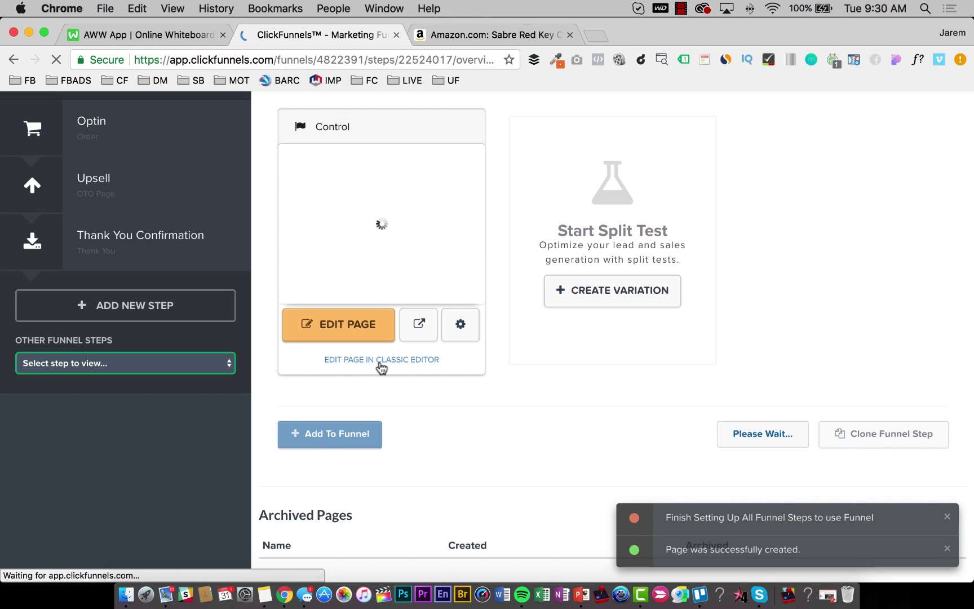
{"action": "scroll", "coordinate": [135, 389], "scroll_direction": "down", "scroll_amount": 5}
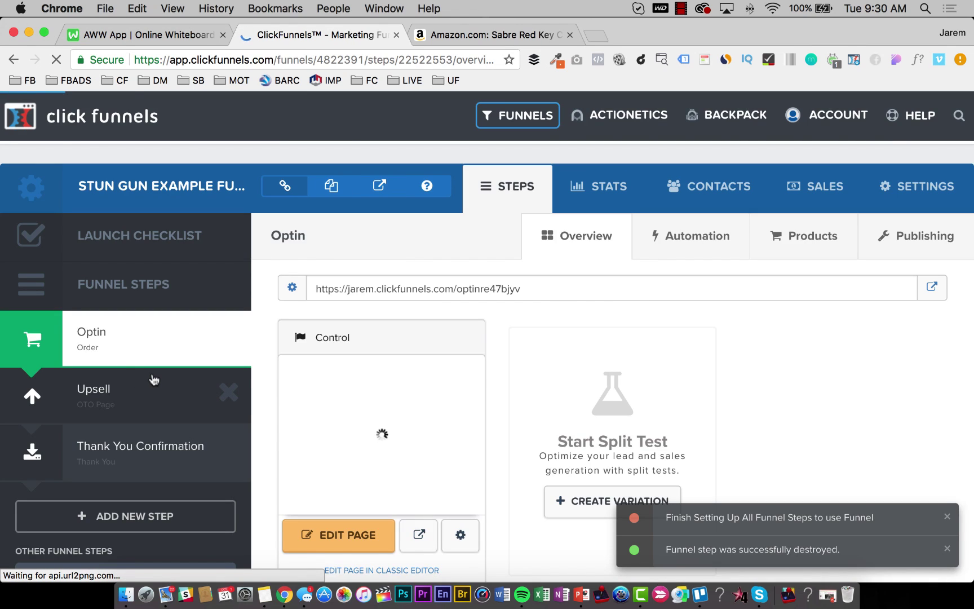
{"action": "left_click", "coordinate": [145, 398]}
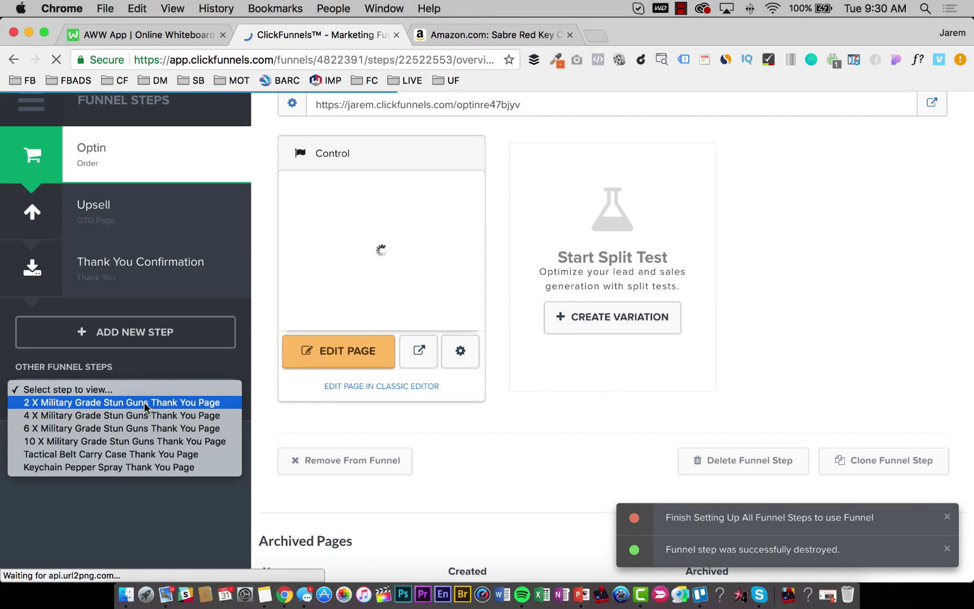
Apply Download Clean Dotted to the 2 X Military Grade Stun Guns thank-you step, then delete it.
{"action": "left_click", "coordinate": [144, 401]}
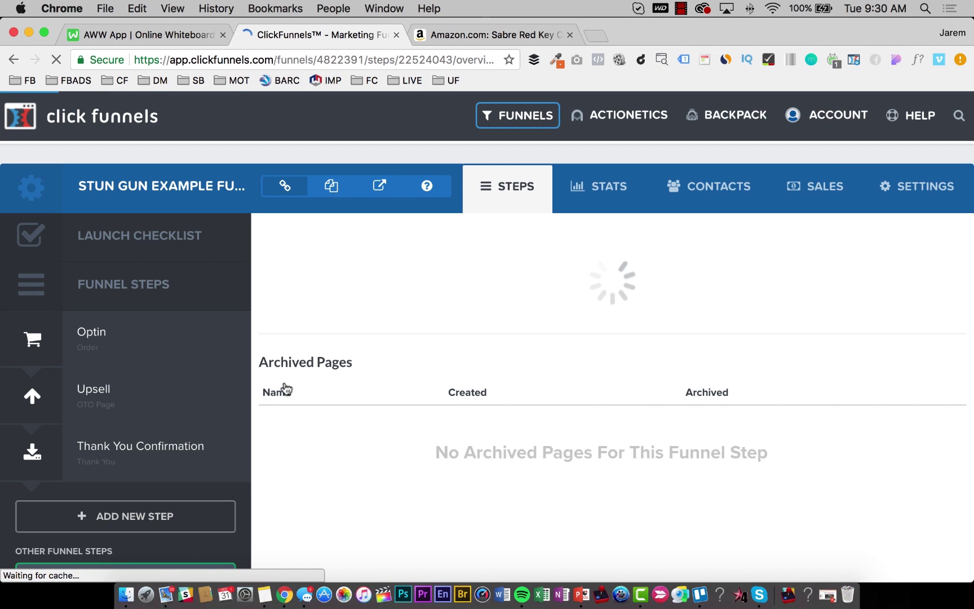
{"action": "scroll", "coordinate": [373, 394], "scroll_direction": "down", "scroll_amount": 3}
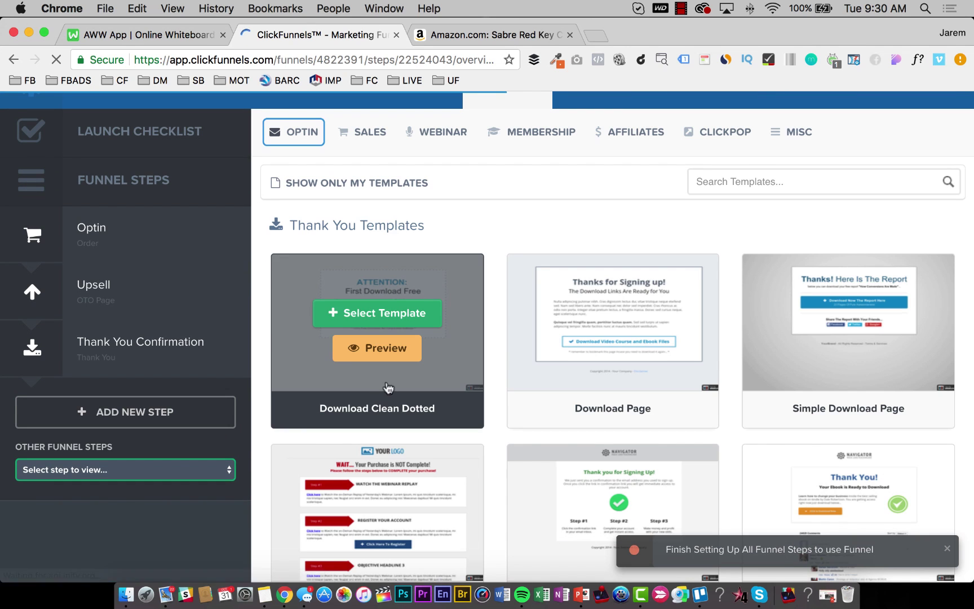
{"action": "left_click", "coordinate": [339, 309]}
{"action": "scroll", "coordinate": [345, 316], "scroll_direction": "down", "scroll_amount": 2}
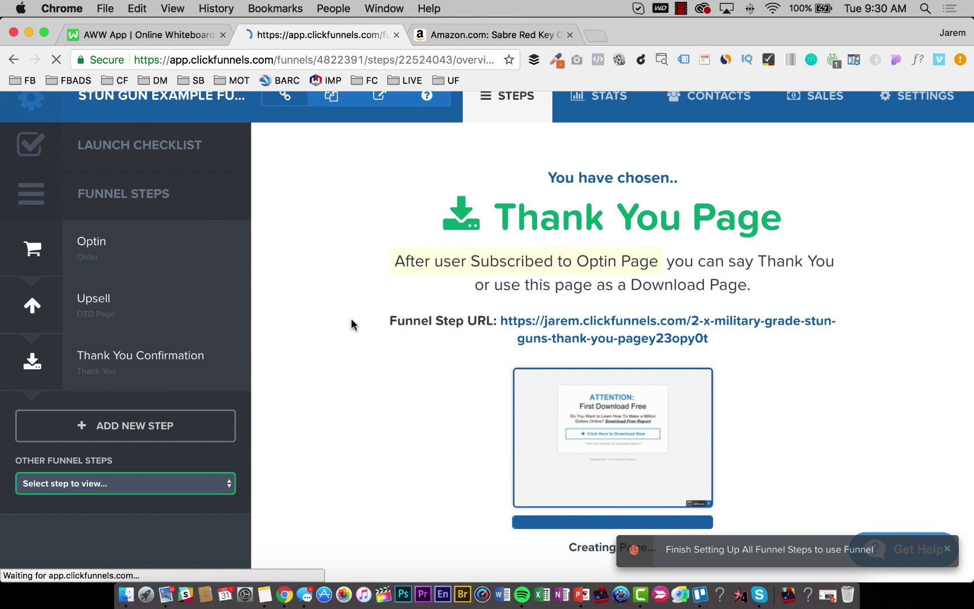
{"action": "scroll", "coordinate": [561, 382], "scroll_direction": "down", "scroll_amount": 2}
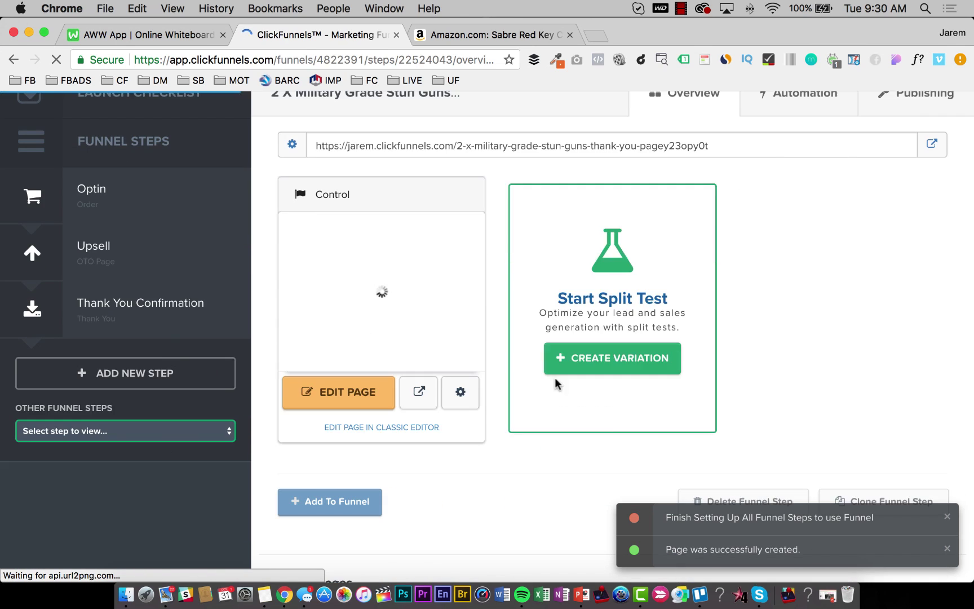
{"action": "scroll", "coordinate": [705, 437], "scroll_direction": "down", "scroll_amount": 1}
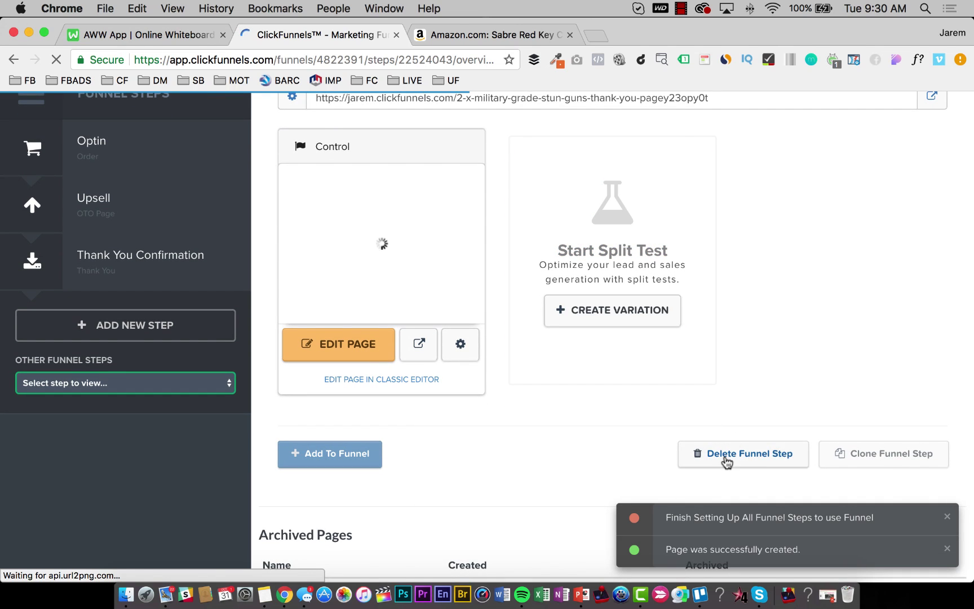
{"action": "left_click", "coordinate": [731, 458]}
{"action": "left_click", "coordinate": [637, 163]}
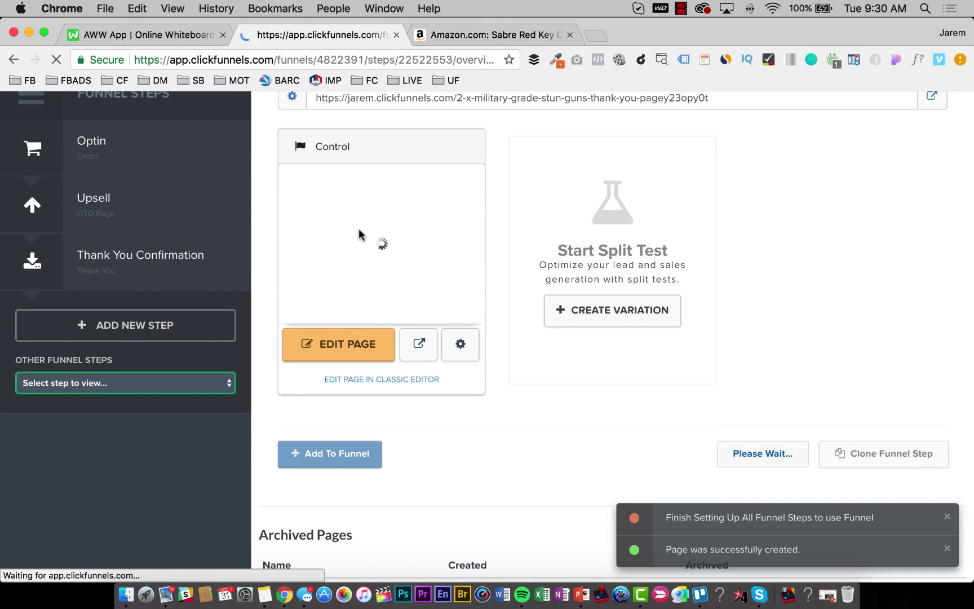
Apply Download Clean Dotted to the 4 X Military Grade Stun Guns thank-you step, then delete it.
{"action": "scroll", "coordinate": [216, 423], "scroll_direction": "down", "scroll_amount": 3}
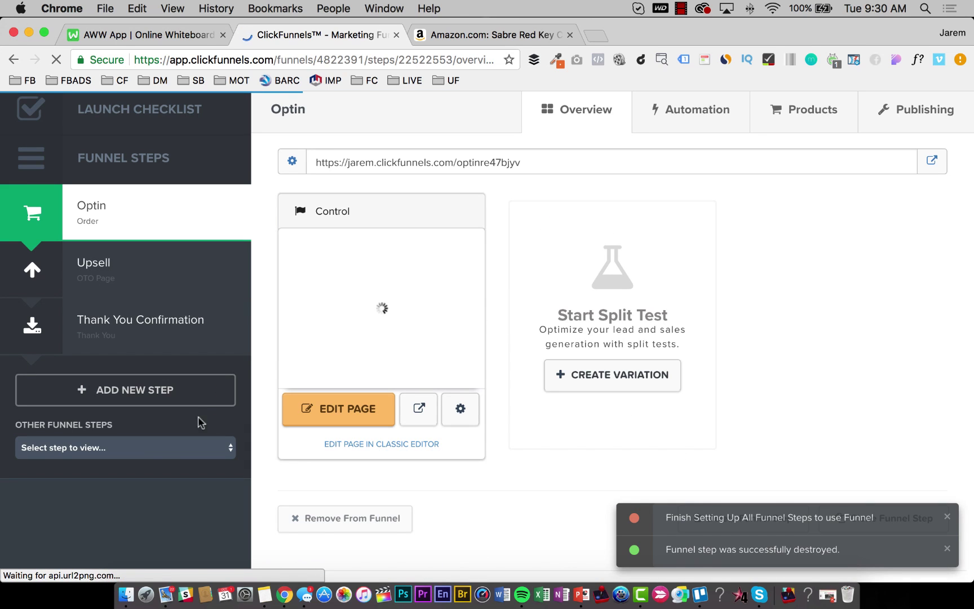
{"action": "left_click", "coordinate": [152, 450]}
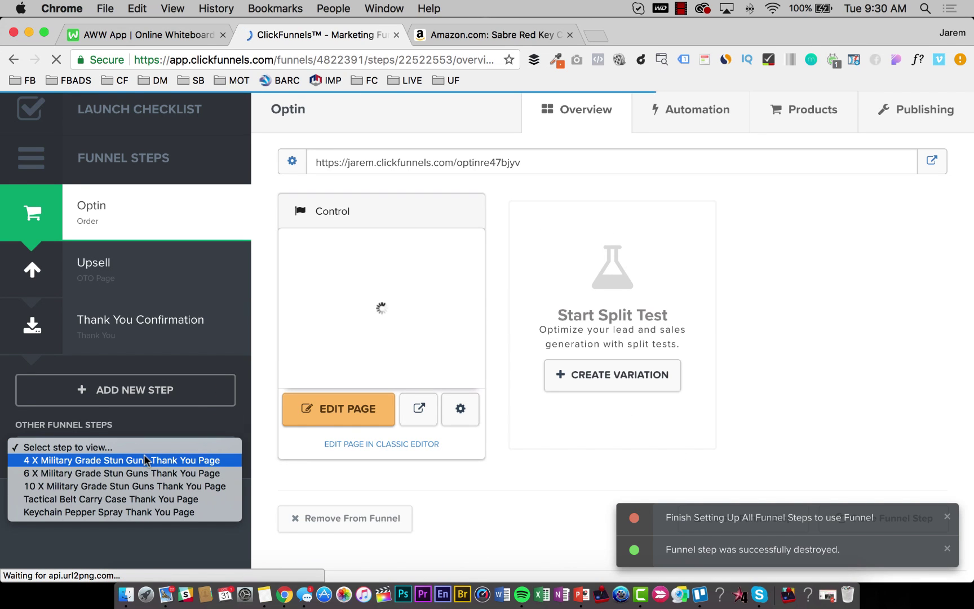
{"action": "left_click", "coordinate": [144, 460]}
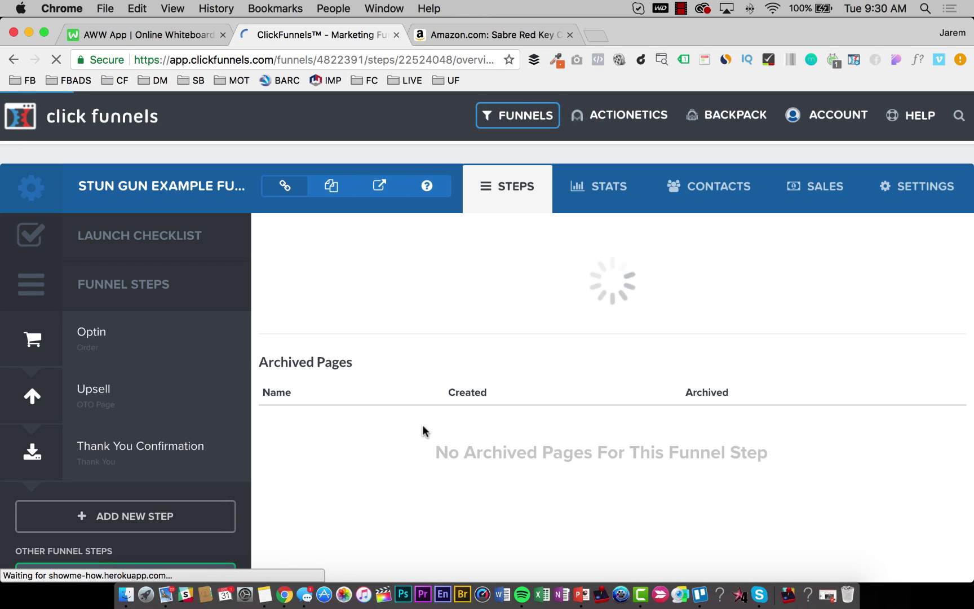
{"action": "scroll", "coordinate": [423, 426], "scroll_direction": "down", "scroll_amount": 3}
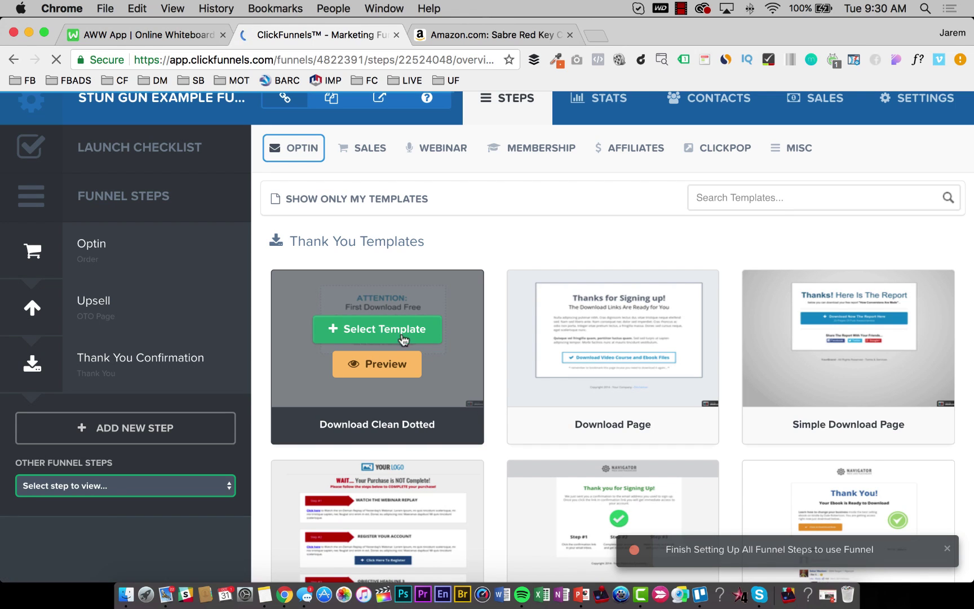
{"action": "left_click", "coordinate": [379, 326]}
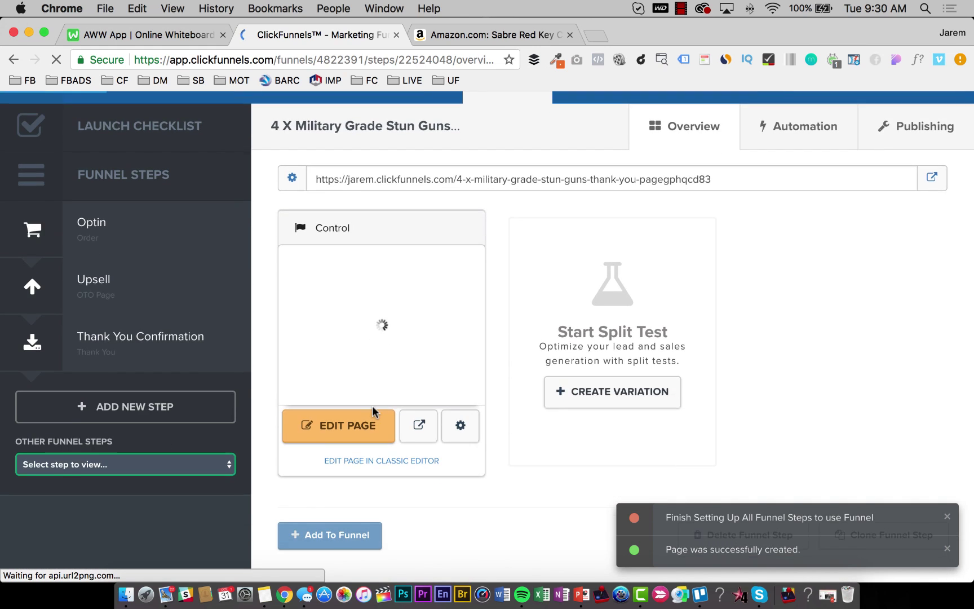
{"action": "left_click", "coordinate": [752, 468]}
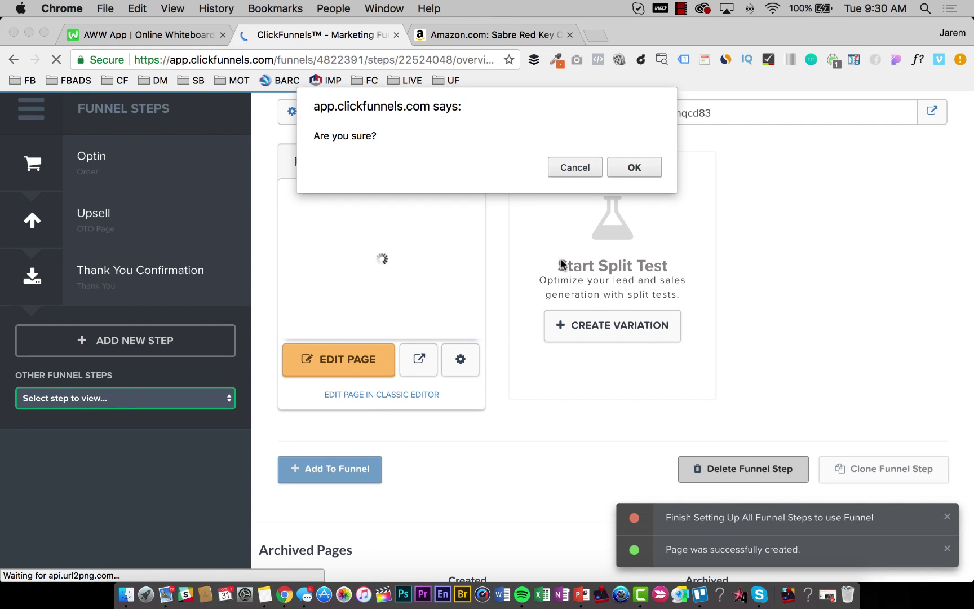
{"action": "left_click", "coordinate": [614, 168]}
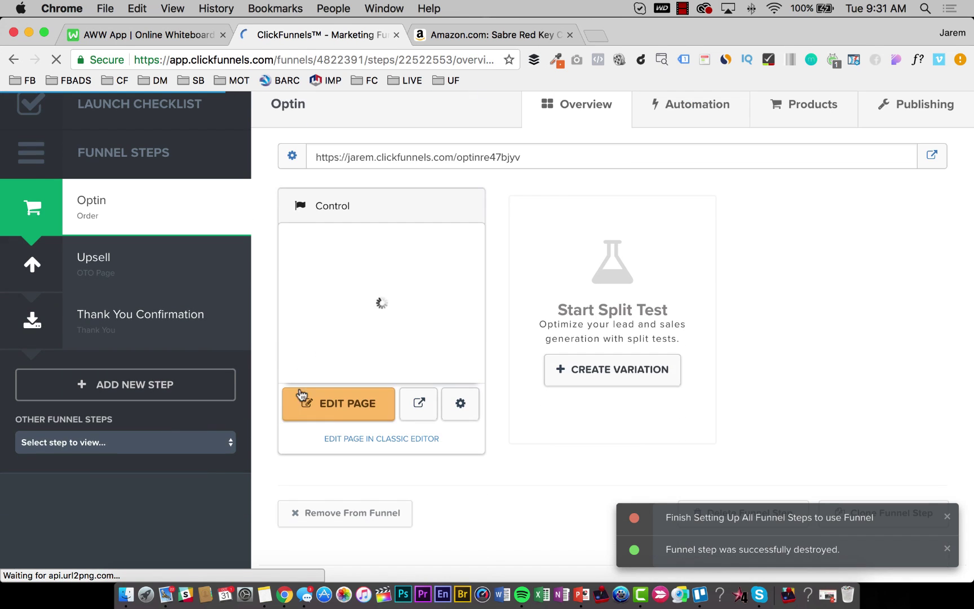
Give the 6 X stun guns thank-you step the Download Clean Dotted template, then delete it.
{"action": "left_click", "coordinate": [183, 440]}
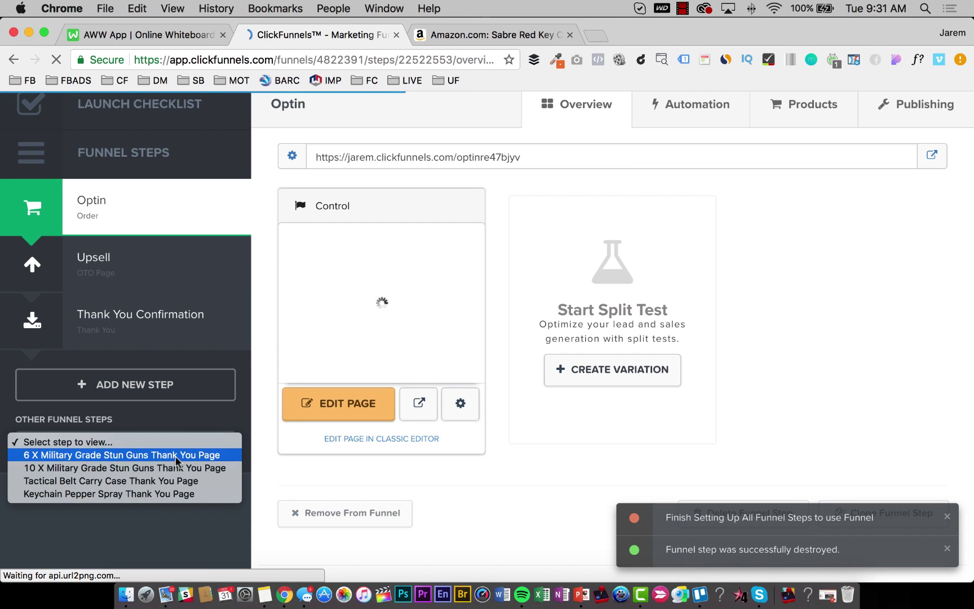
{"action": "left_click", "coordinate": [178, 462]}
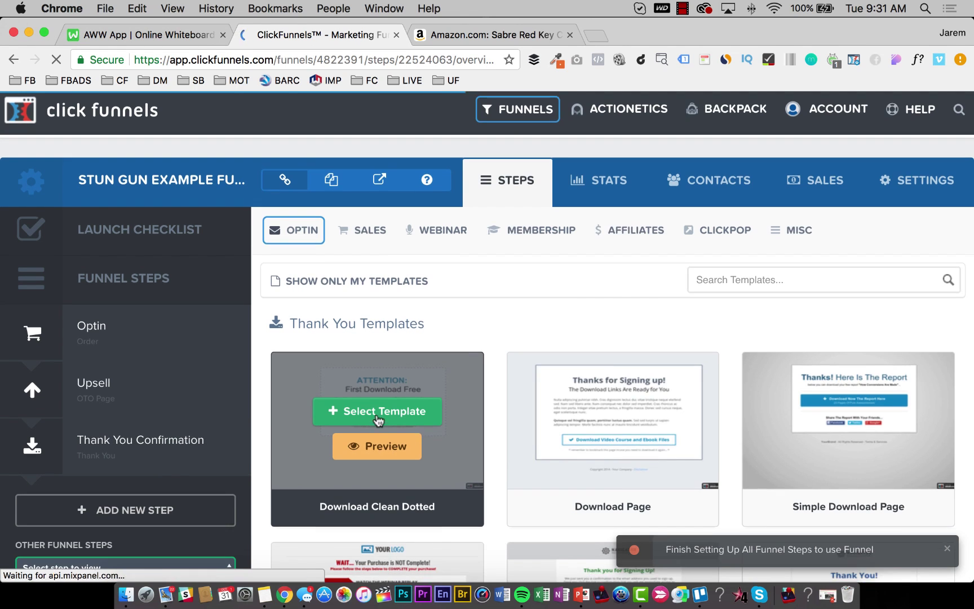
{"action": "scroll", "coordinate": [383, 415], "scroll_direction": "down", "scroll_amount": 3}
{"action": "left_click", "coordinate": [393, 312]}
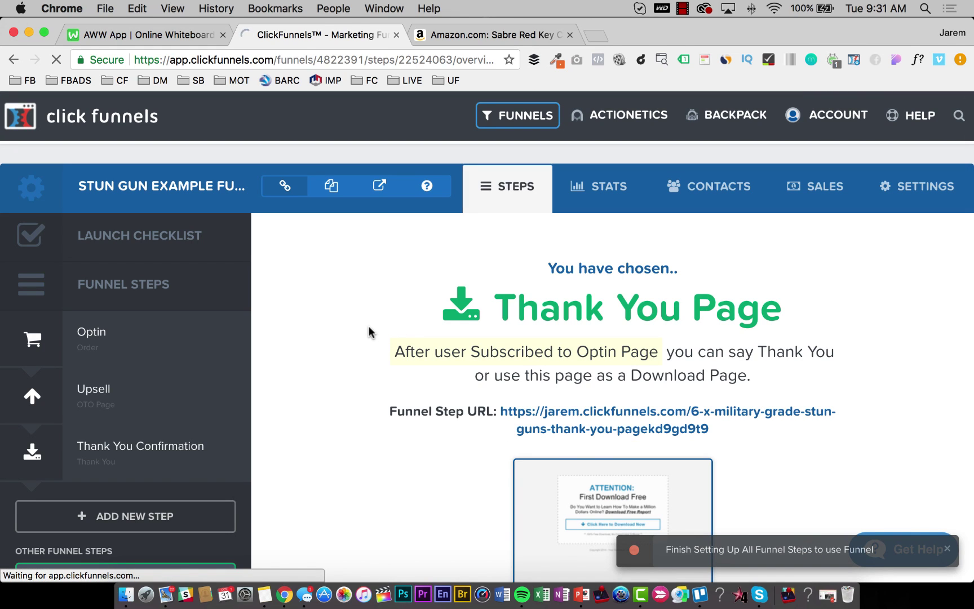
{"action": "scroll", "coordinate": [370, 331], "scroll_direction": "down", "scroll_amount": 5}
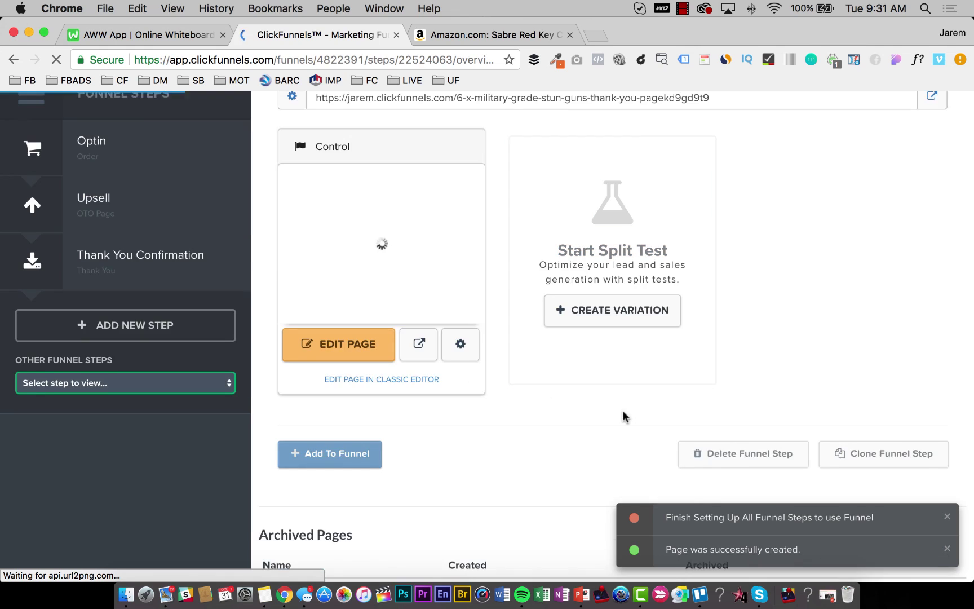
{"action": "scroll", "coordinate": [649, 420], "scroll_direction": "down", "scroll_amount": 1}
{"action": "left_click", "coordinate": [701, 422]}
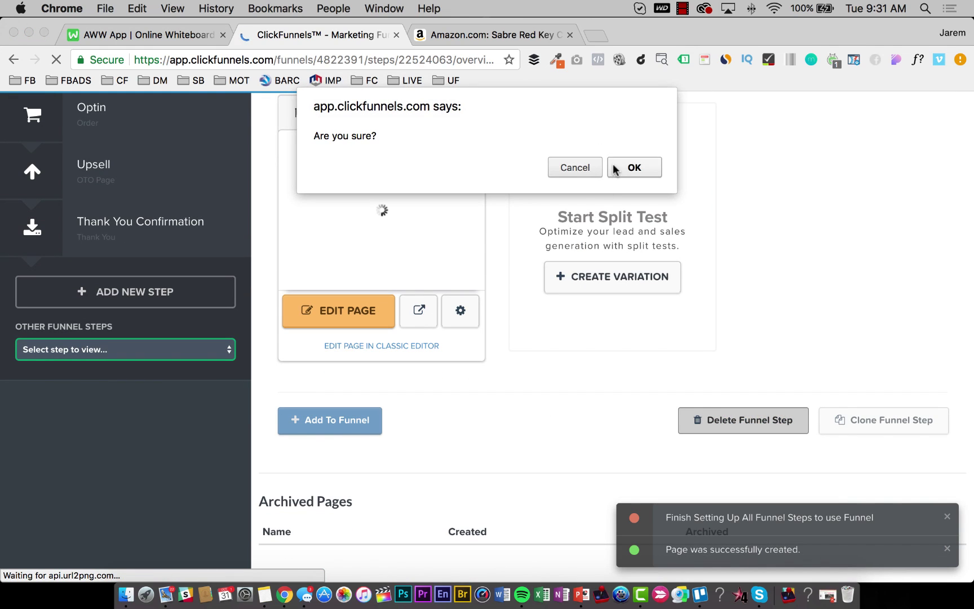
{"action": "left_click", "coordinate": [616, 169]}
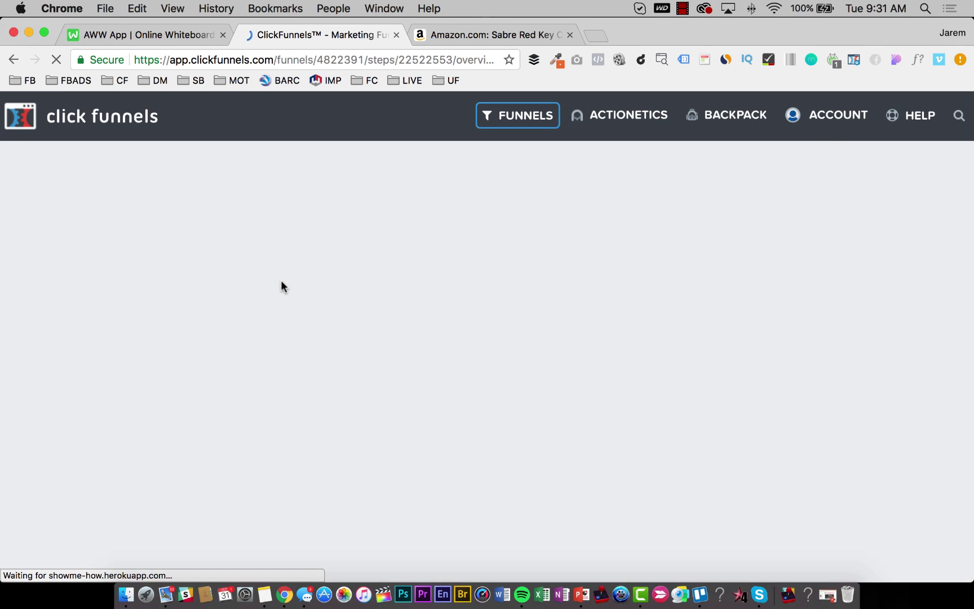
Delete the 10 X Military Grade Stun Guns thank-you step.
{"action": "left_click", "coordinate": [117, 504]}
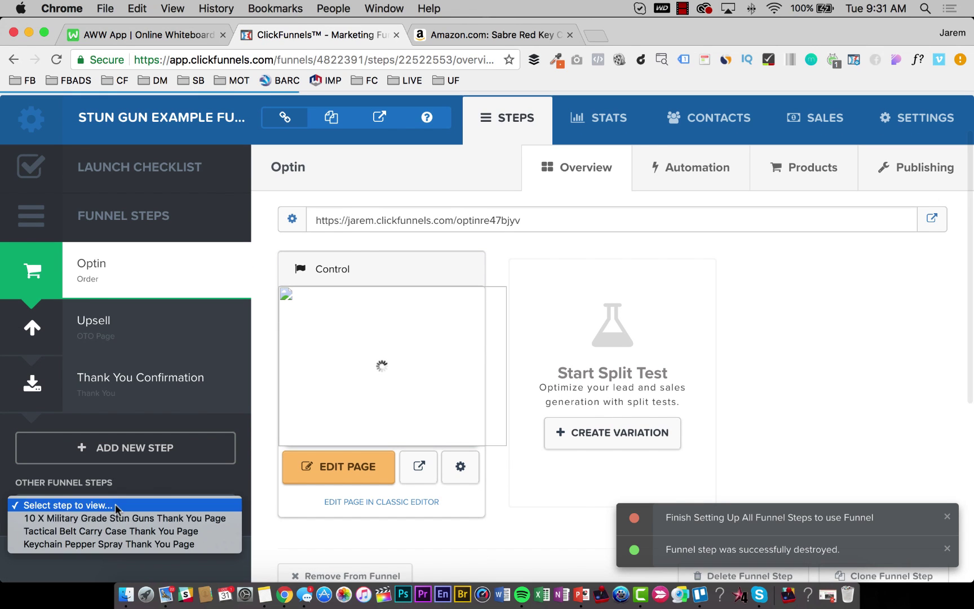
{"action": "left_click", "coordinate": [117, 518]}
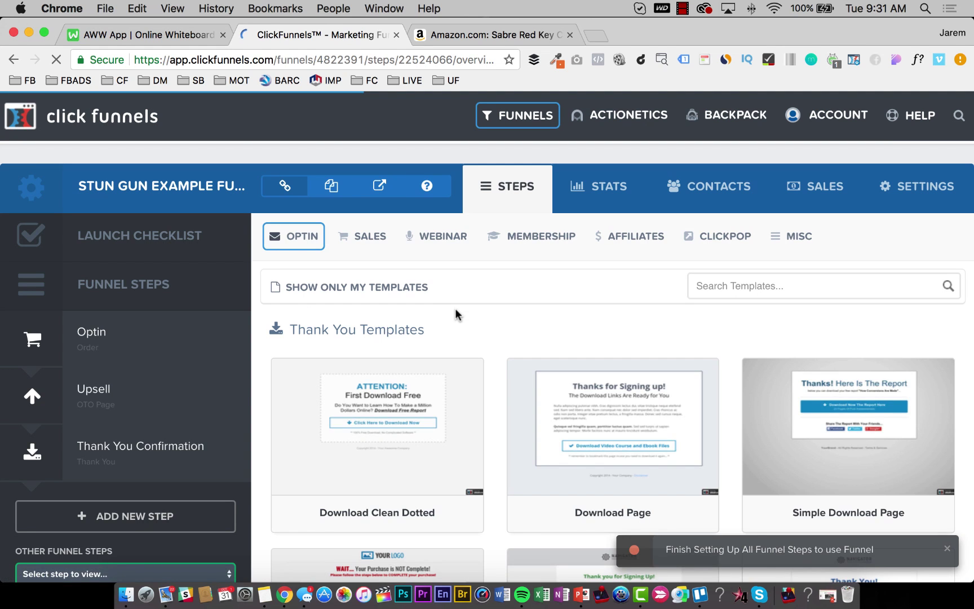
{"action": "scroll", "coordinate": [428, 327], "scroll_direction": "down", "scroll_amount": 3}
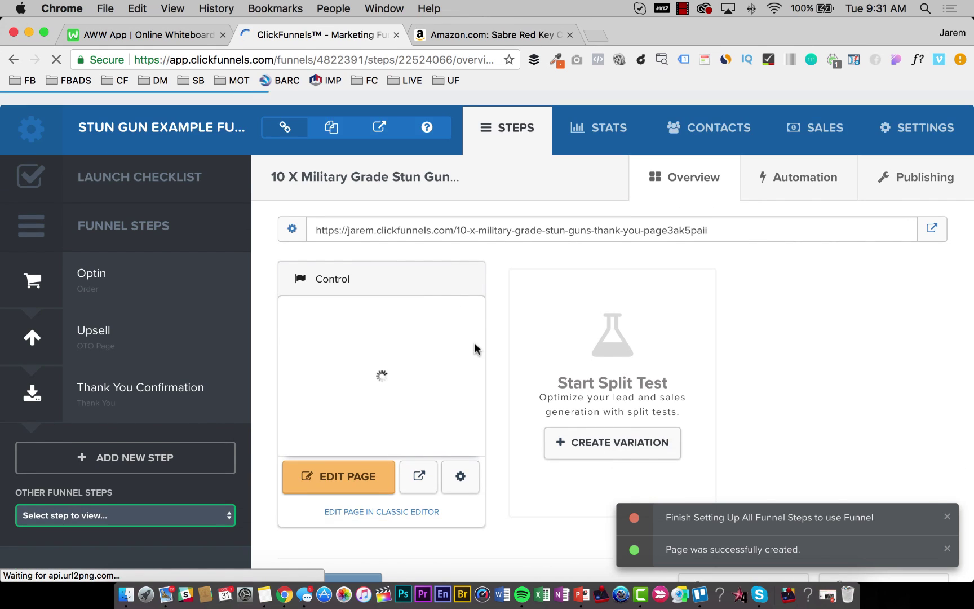
{"action": "scroll", "coordinate": [586, 403], "scroll_direction": "down", "scroll_amount": 3}
{"action": "left_click", "coordinate": [733, 477]}
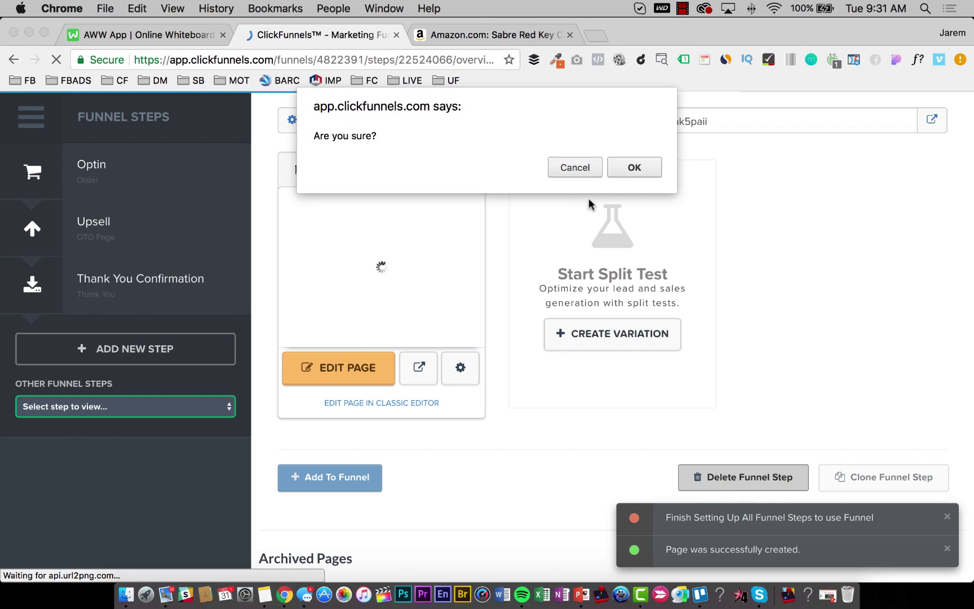
{"action": "left_click", "coordinate": [632, 167]}
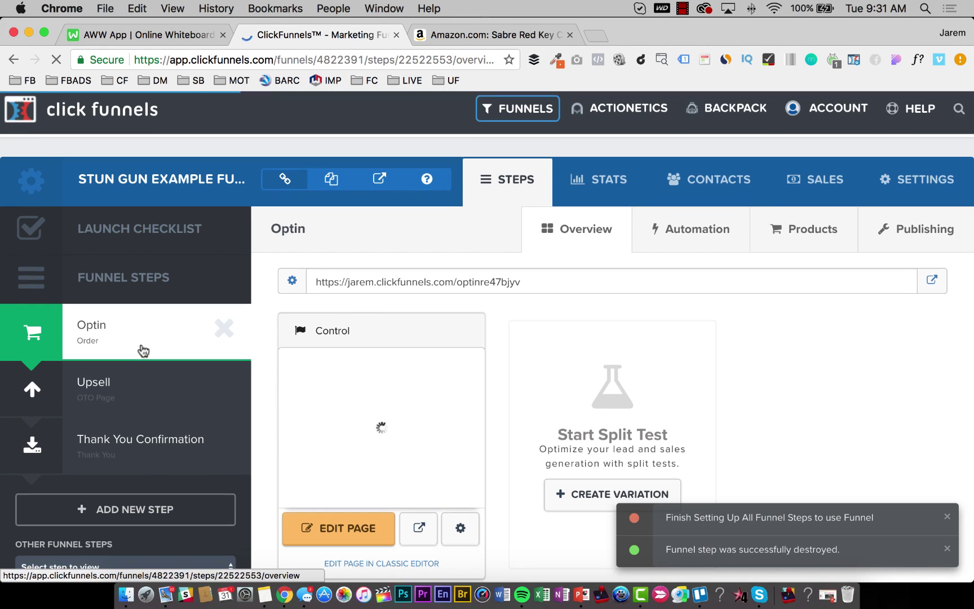
Apply Download Clean Dotted to the Tactical Belt Carry Case thank-you step, then delete it.
{"action": "scroll", "coordinate": [132, 395], "scroll_direction": "down", "scroll_amount": 3}
{"action": "left_click", "coordinate": [108, 479]}
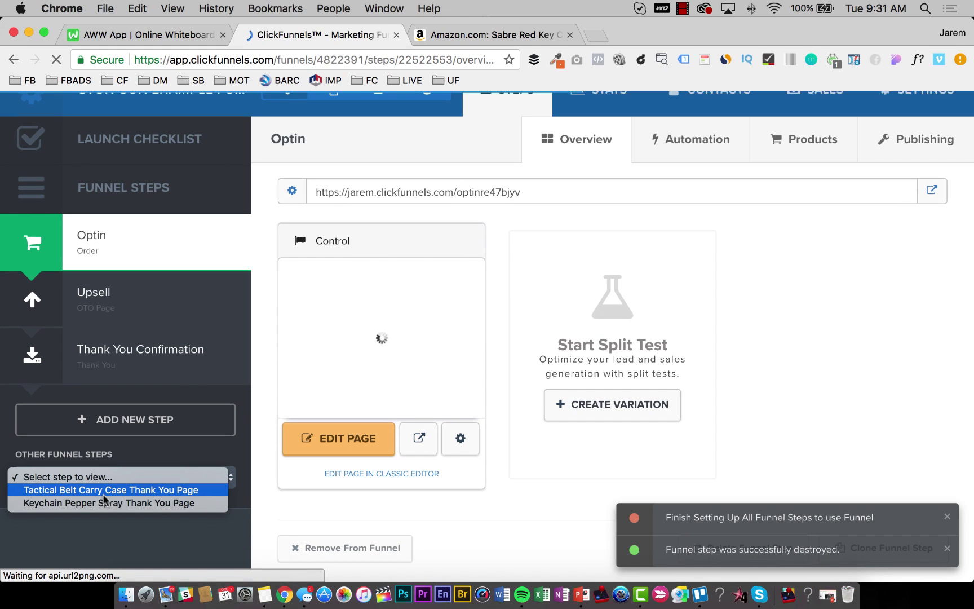
{"action": "left_click", "coordinate": [104, 492]}
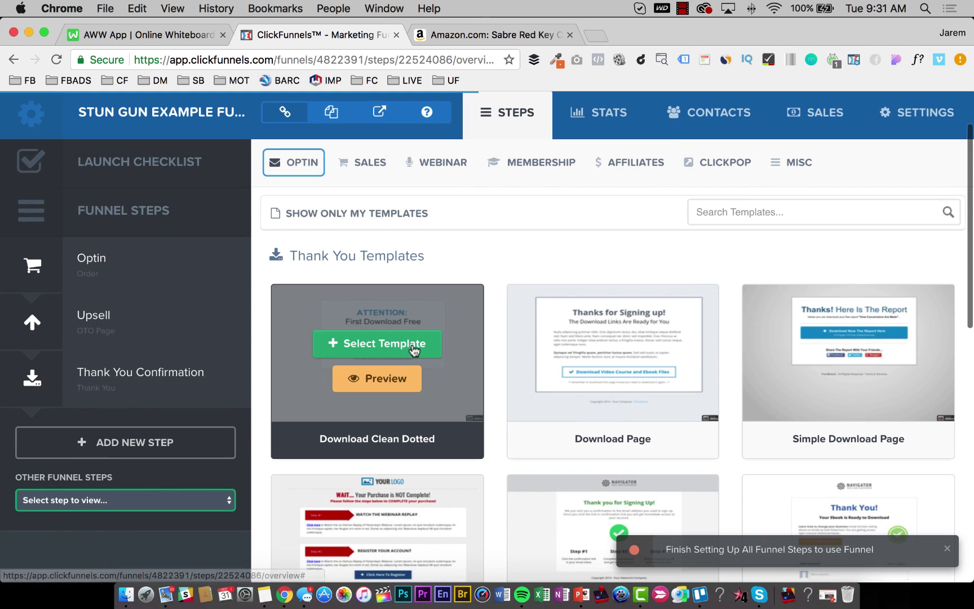
{"action": "left_click", "coordinate": [400, 354]}
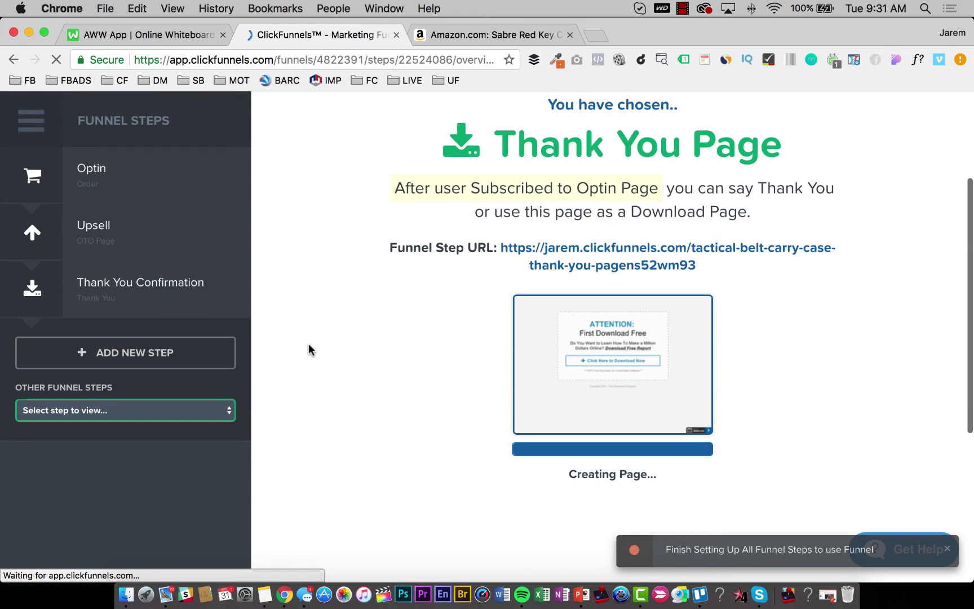
{"action": "scroll", "coordinate": [311, 350], "scroll_direction": "down", "scroll_amount": 5}
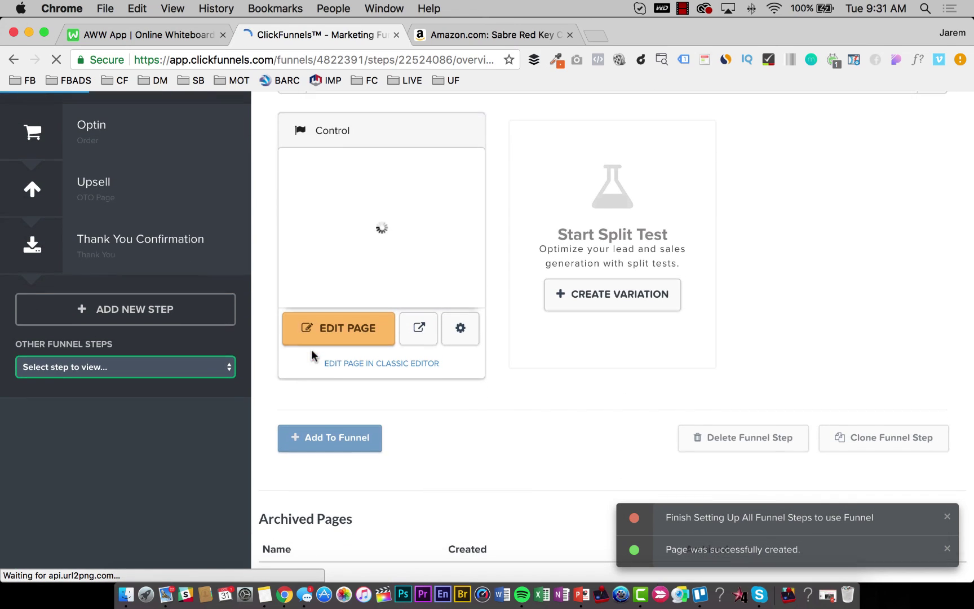
{"action": "left_click", "coordinate": [721, 443]}
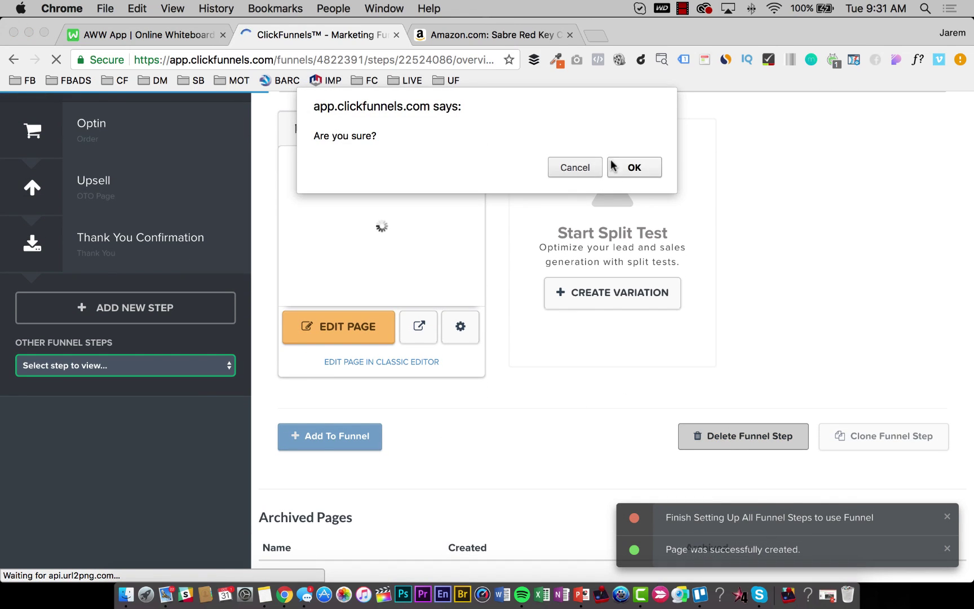
{"action": "left_click", "coordinate": [631, 167]}
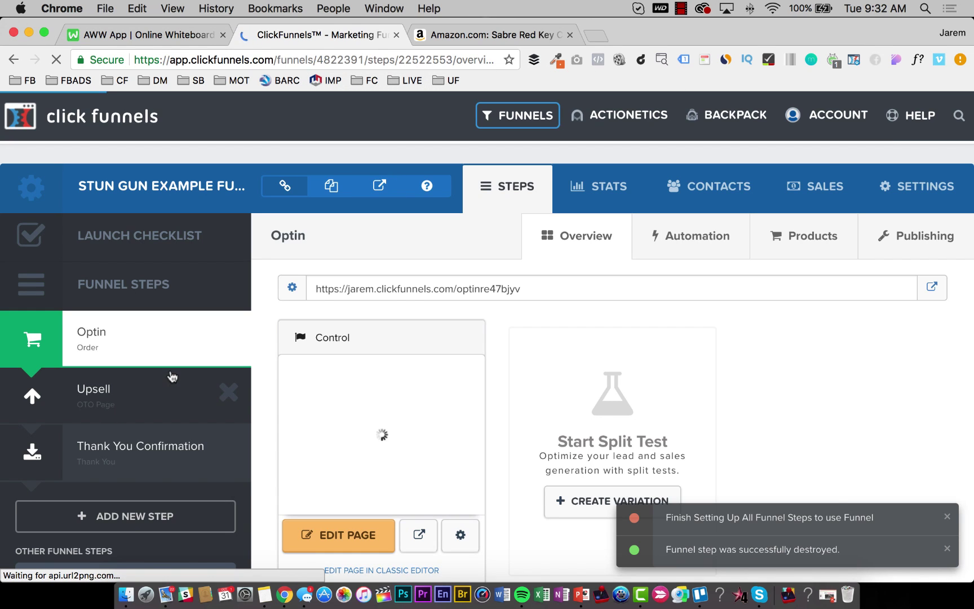
Apply Download Clean Dotted to the Keychain Pepper Spray thank-you step, then delete it.
{"action": "scroll", "coordinate": [152, 409], "scroll_direction": "down", "scroll_amount": 3}
{"action": "left_click", "coordinate": [151, 418]}
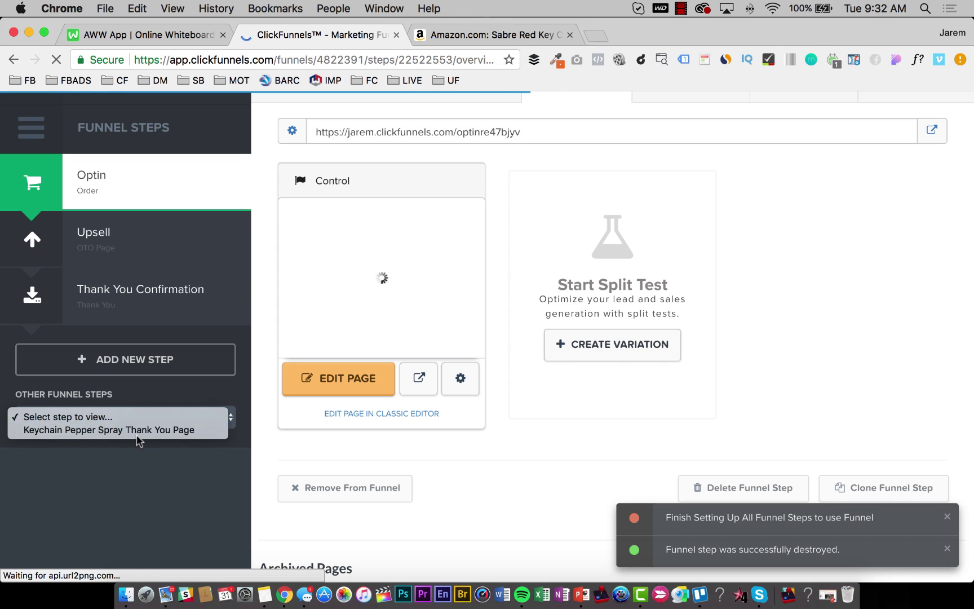
{"action": "left_click", "coordinate": [145, 431]}
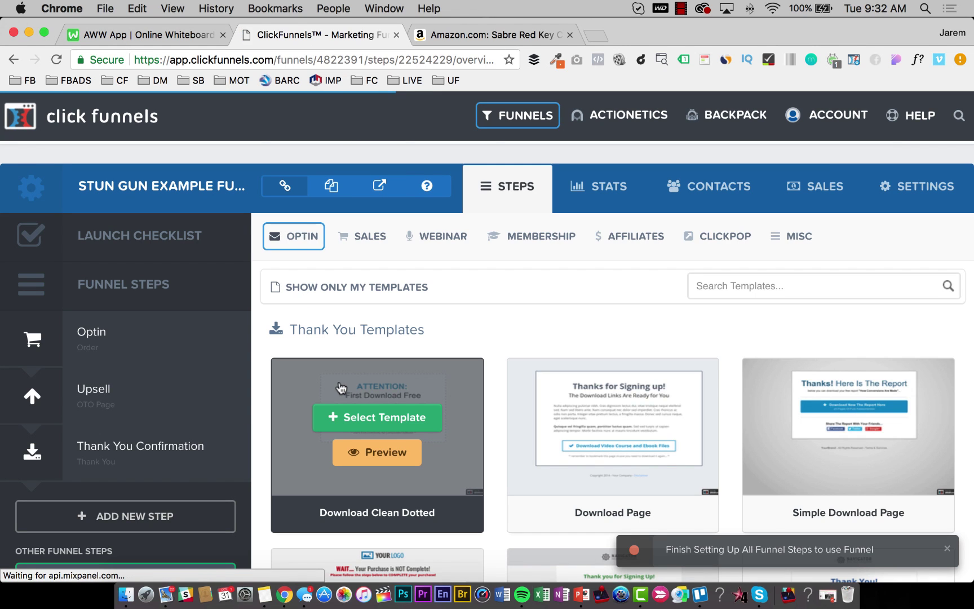
{"action": "scroll", "coordinate": [402, 387], "scroll_direction": "down", "scroll_amount": 1}
{"action": "scroll", "coordinate": [401, 387], "scroll_direction": "down", "scroll_amount": 1}
{"action": "left_click", "coordinate": [409, 322]}
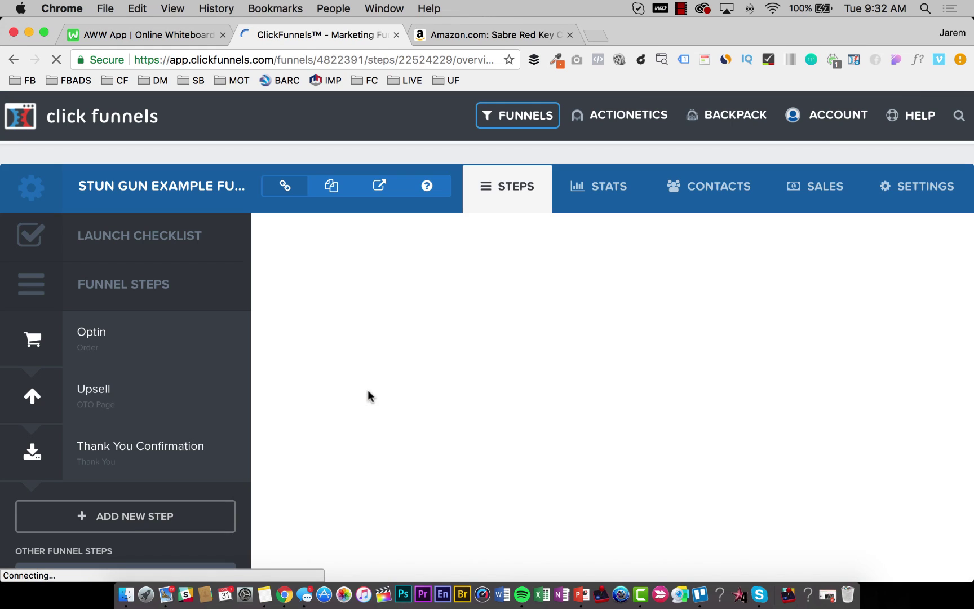
{"action": "scroll", "coordinate": [377, 395], "scroll_direction": "down", "scroll_amount": 2}
{"action": "scroll", "coordinate": [379, 397], "scroll_direction": "down", "scroll_amount": 3}
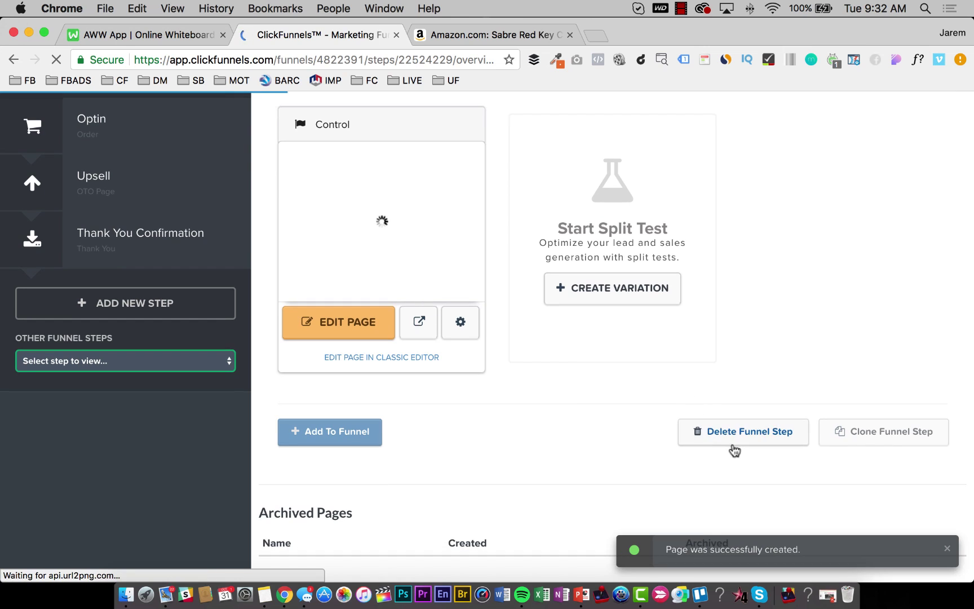
{"action": "left_click", "coordinate": [736, 432]}
{"action": "left_click", "coordinate": [631, 166]}
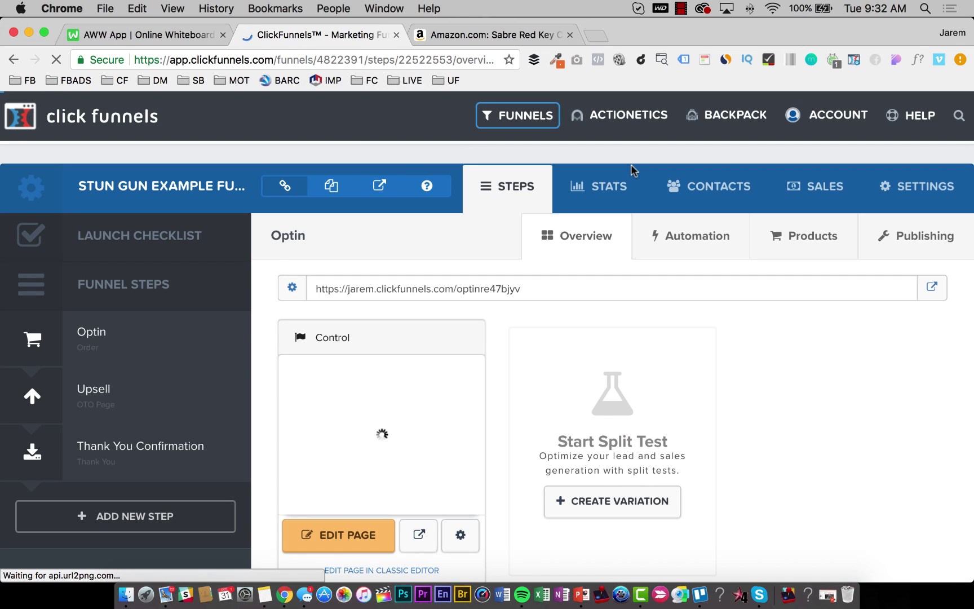
{"action": "scroll", "coordinate": [417, 295], "scroll_direction": "down", "scroll_amount": 3}
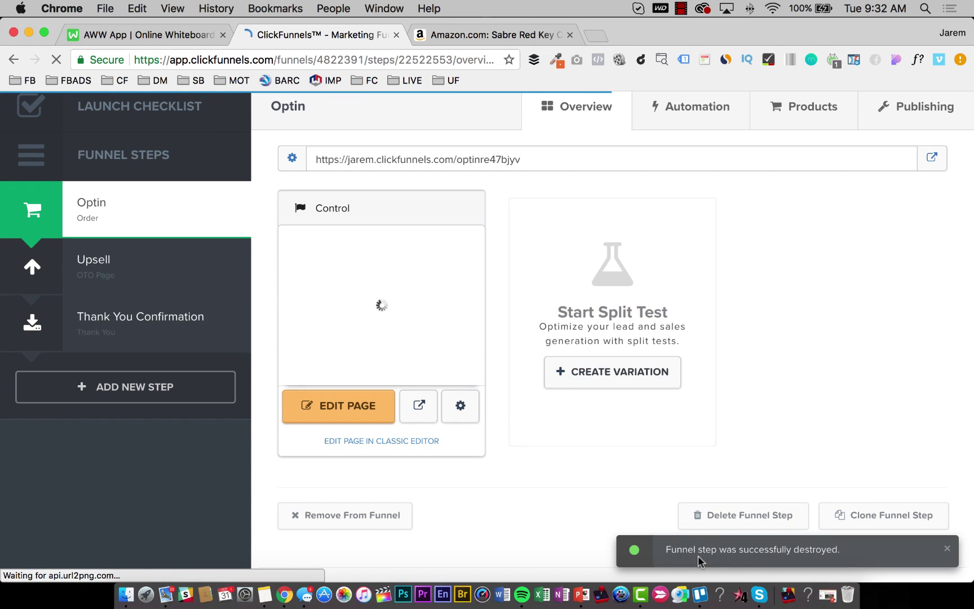
{"action": "mouse_move", "coordinate": [128, 270]}
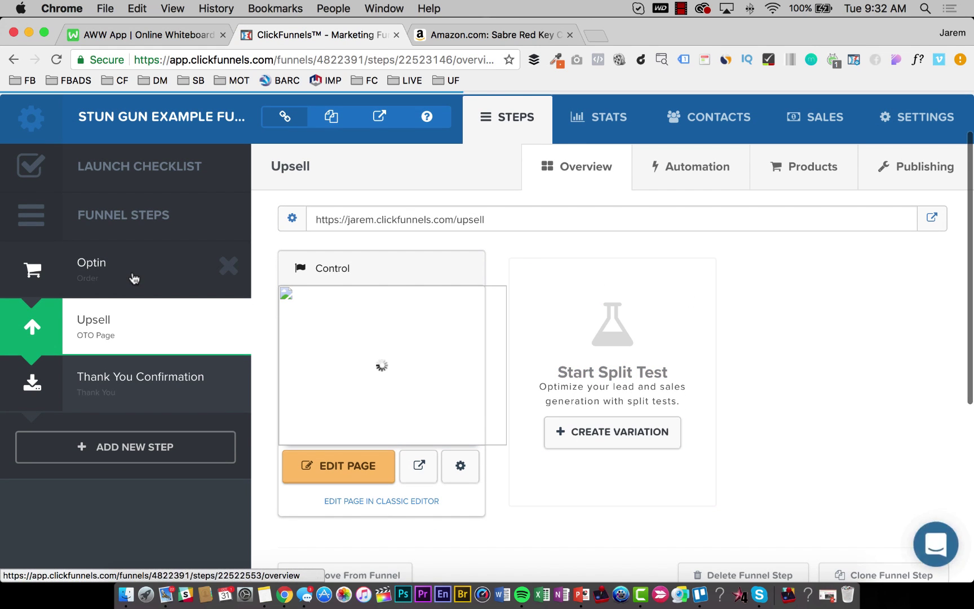
Open the Optin order step and launch its live page in a new browser tab.
{"action": "left_click", "coordinate": [133, 275]}
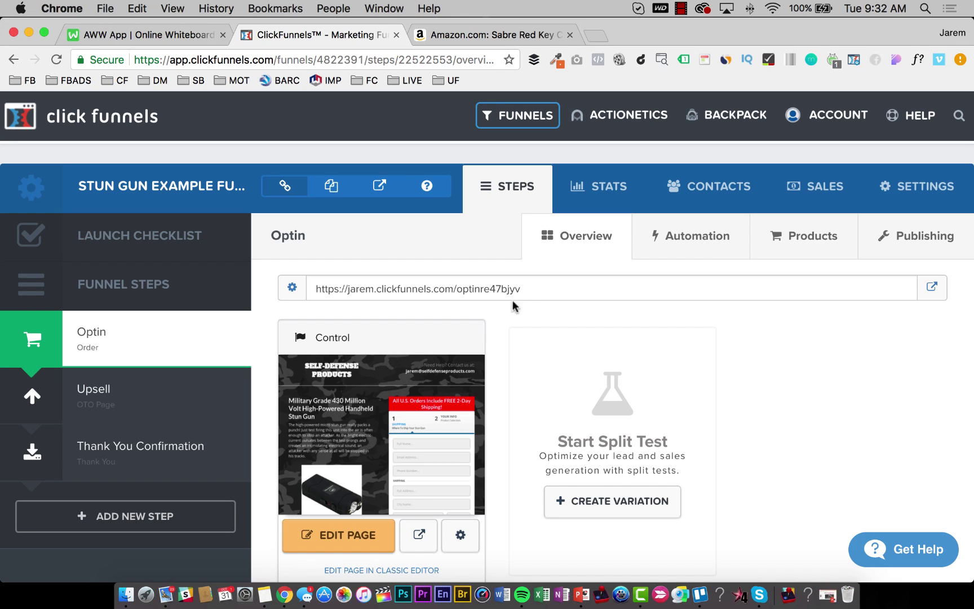
{"action": "left_click_drag", "start_coordinate": [523, 289], "coordinate": [413, 289]}
{"action": "left_click", "coordinate": [383, 304]}
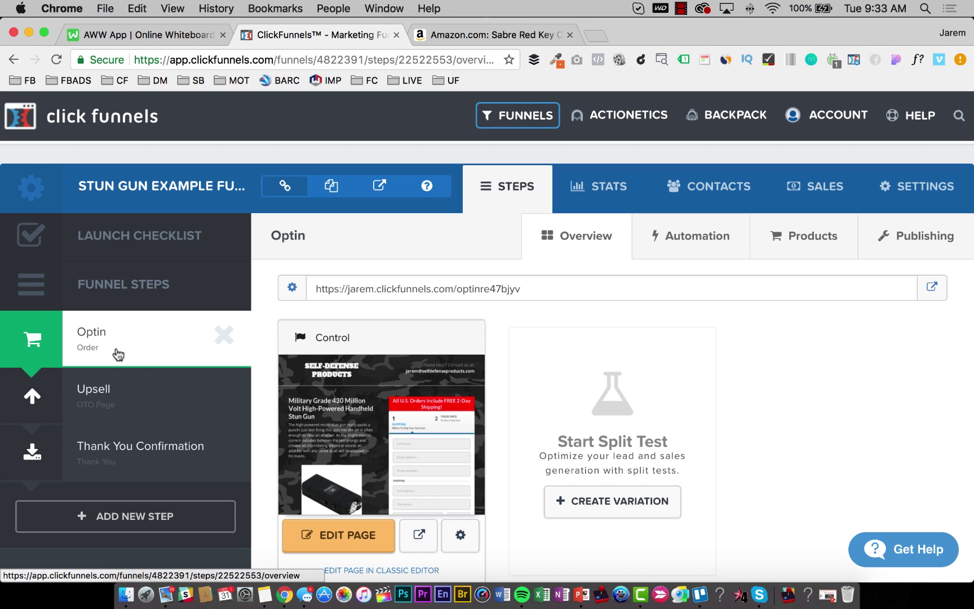
{"action": "left_click", "coordinate": [932, 291]}
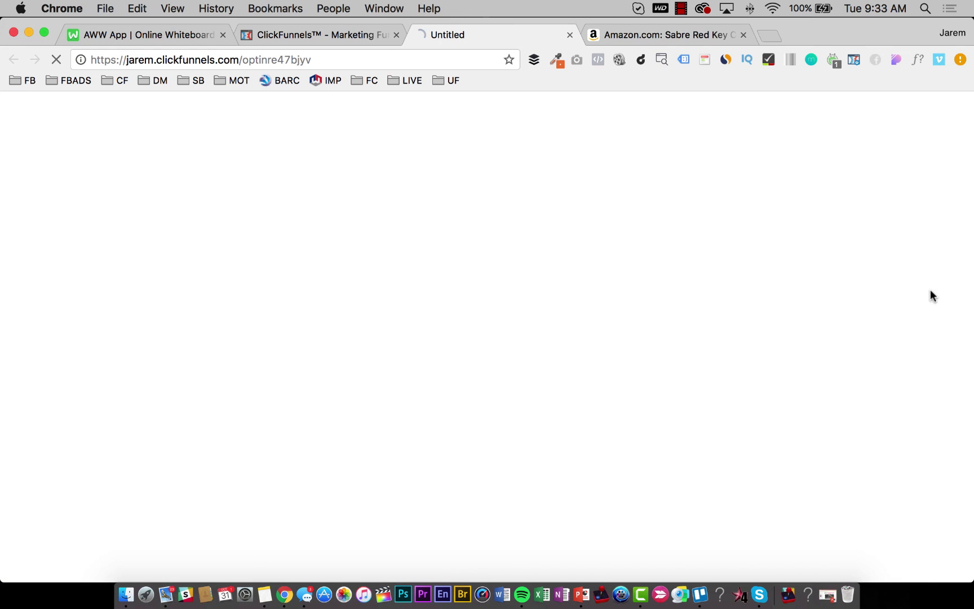
Close the Amazon product tab, leaving the live order page's shipping form in view.
{"action": "left_click", "coordinate": [743, 36]}
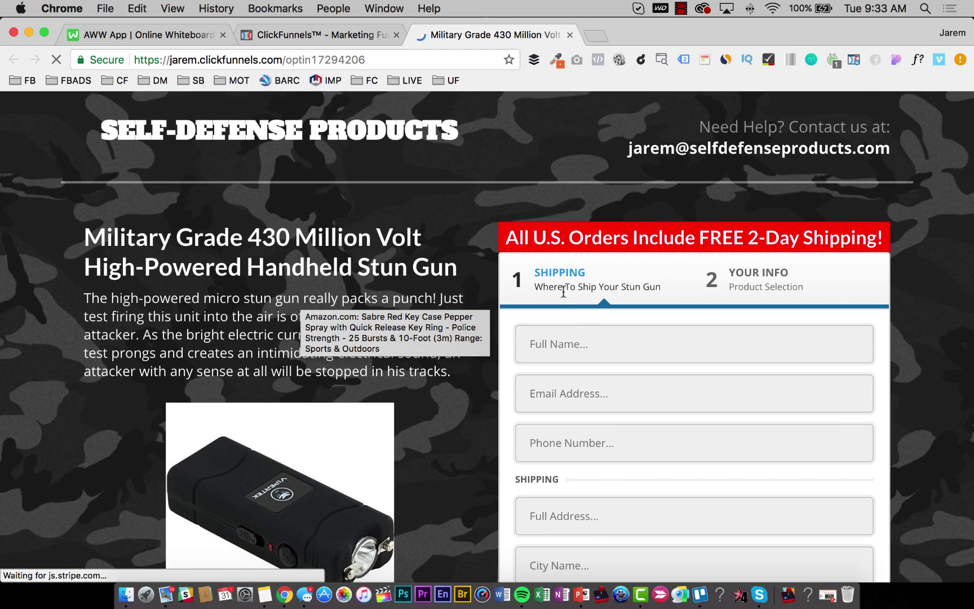
{"action": "scroll", "coordinate": [301, 294], "scroll_direction": "down", "scroll_amount": 6}
{"action": "scroll", "coordinate": [260, 307], "scroll_direction": "up", "scroll_amount": 2}
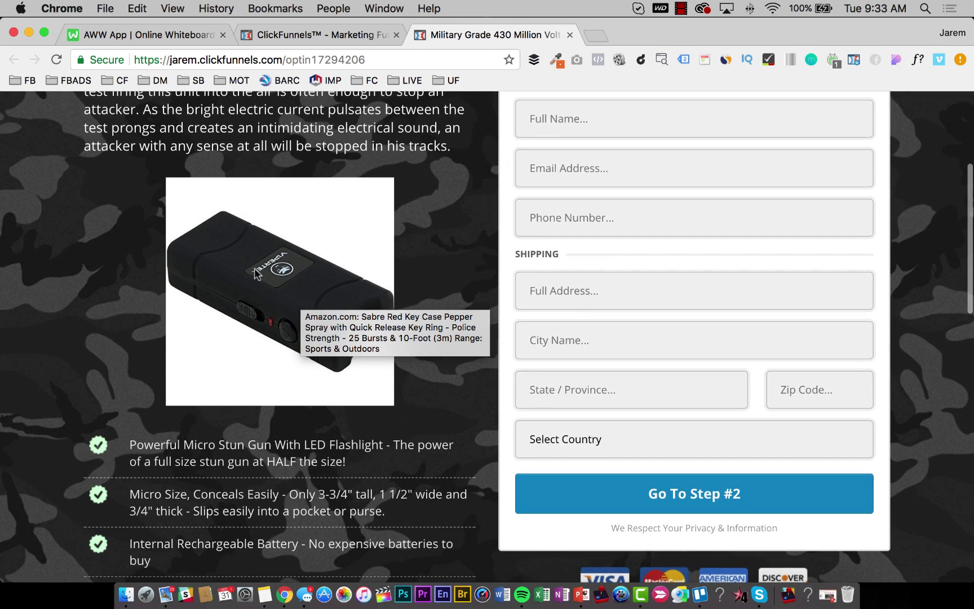
{"action": "scroll", "coordinate": [259, 307], "scroll_direction": "up", "scroll_amount": 3}
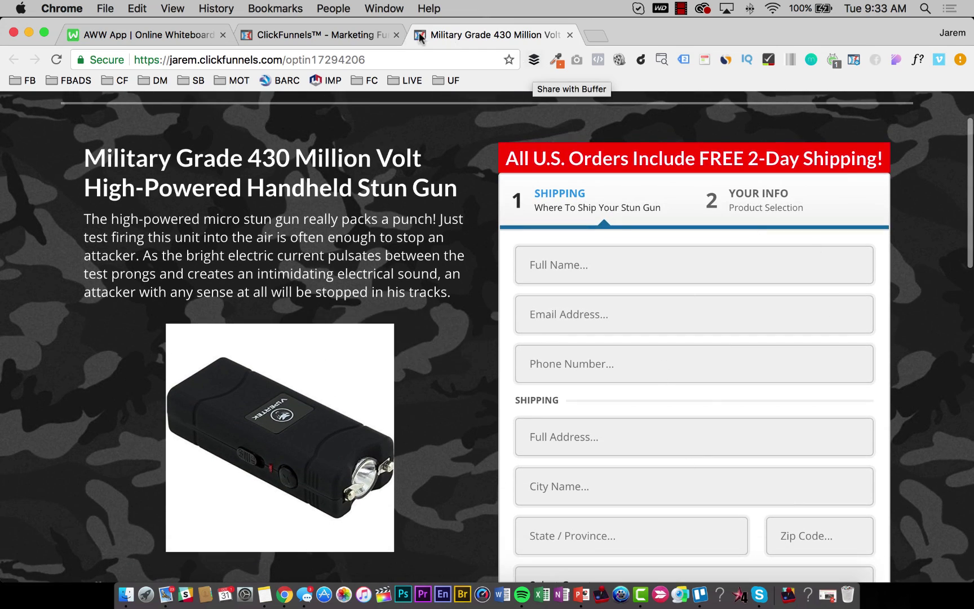
{"action": "scroll", "coordinate": [666, 268], "scroll_direction": "down", "scroll_amount": 1}
Fill in the buyer's full name, e-mail address and phone number.
{"action": "left_click", "coordinate": [660, 263]}
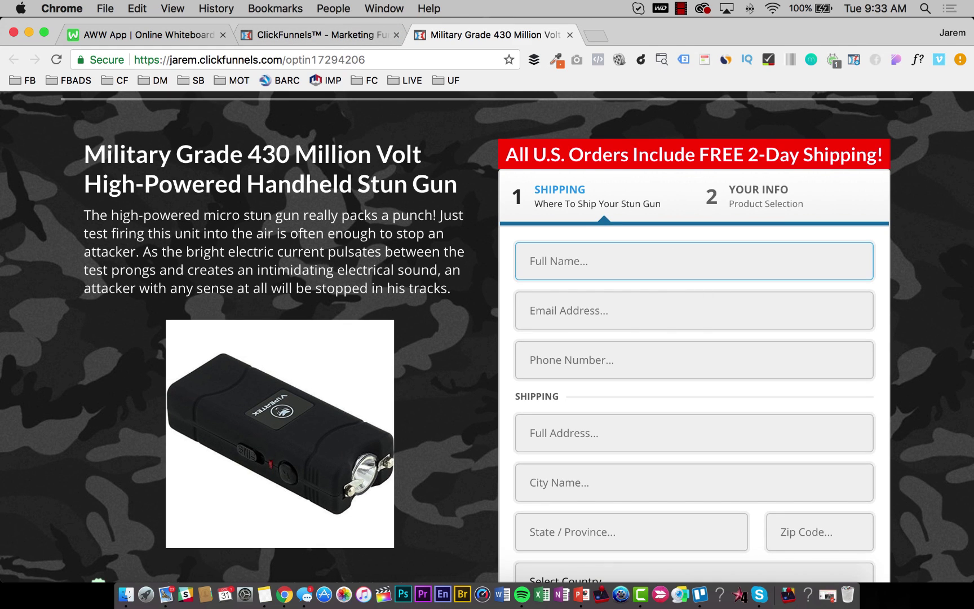
{"action": "key", "text": "Tab"}
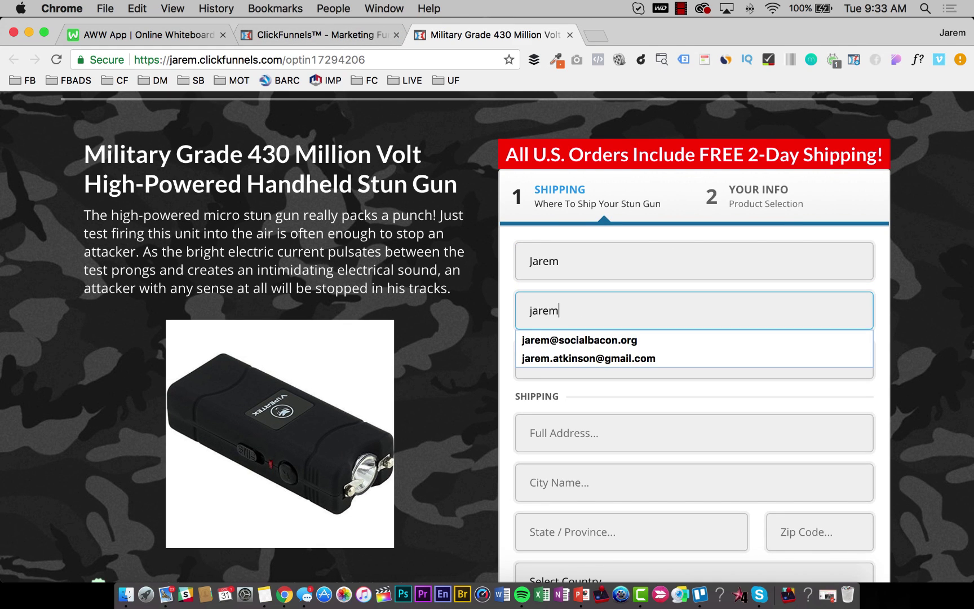
{"action": "key", "text": "Down"}
{"action": "key", "text": "Down"}
{"action": "key", "text": "Return"}
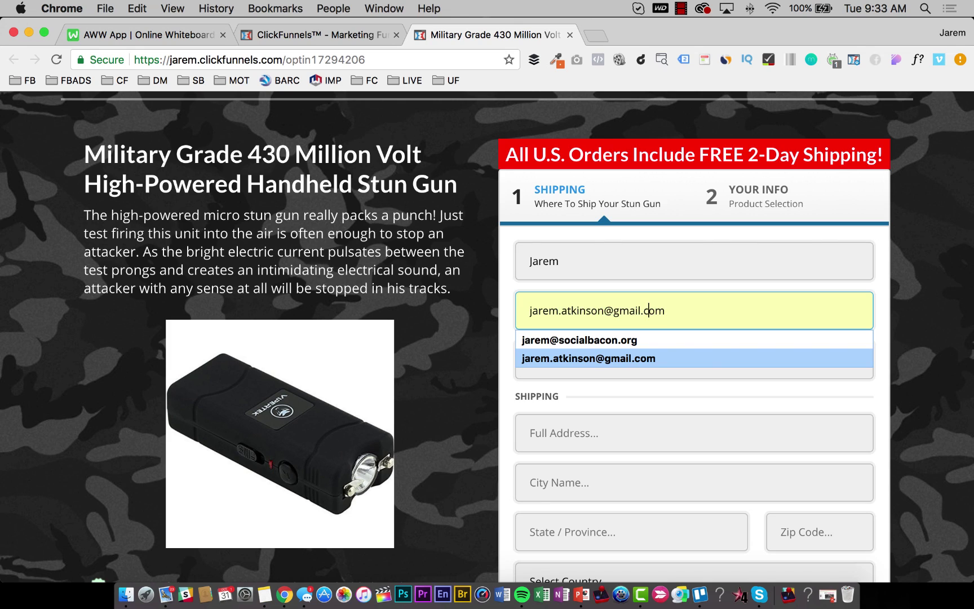
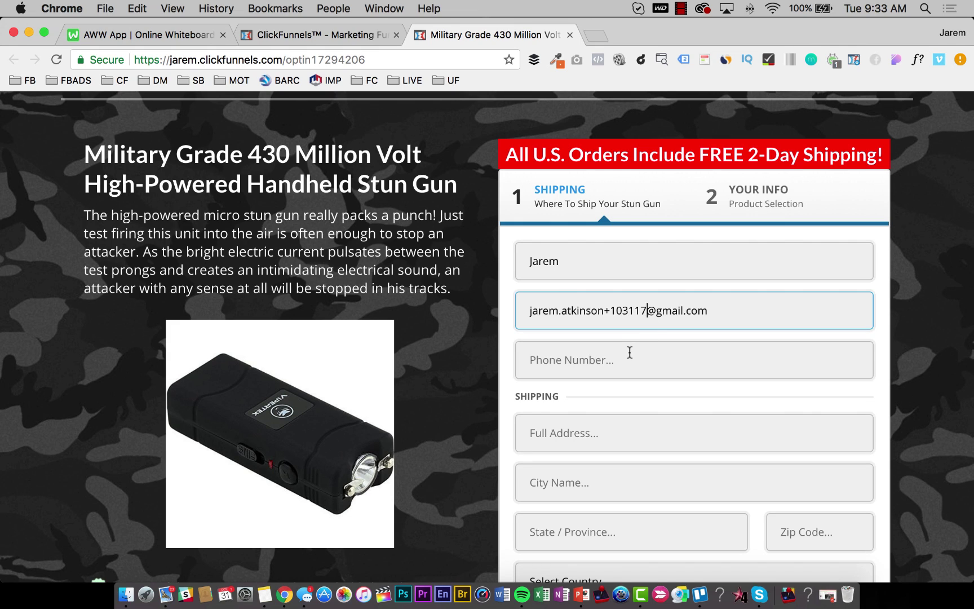
{"action": "left_click", "coordinate": [630, 353]}
{"action": "type", "text": "801"}
{"action": "key", "text": "Down"}
{"action": "key", "text": "Tab"}
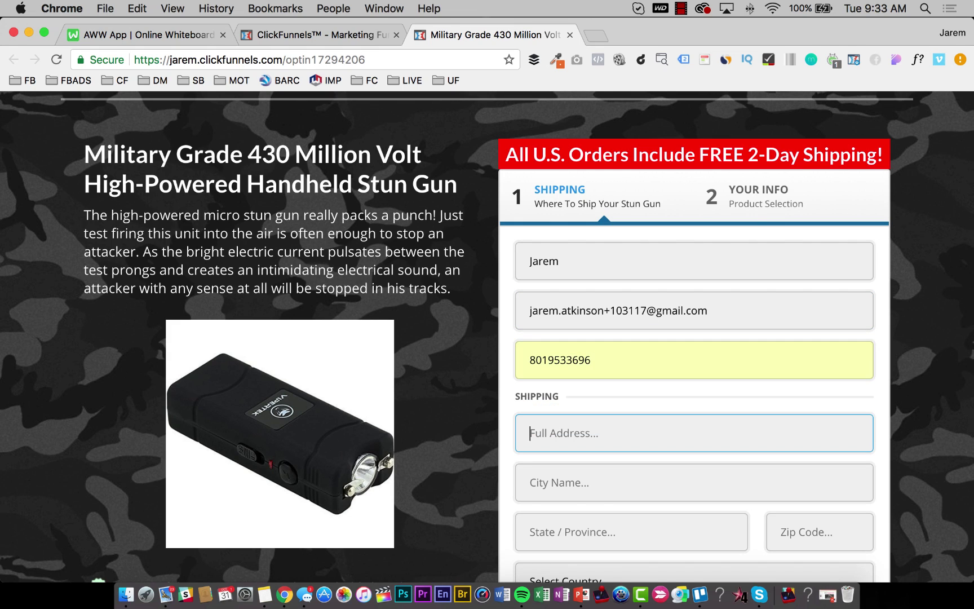
Enter the test street address, city, state and zip, and set the country to United States.
{"action": "type", "text": "123 Easy Street"}
{"action": "key", "text": "Tab"}
{"action": "type", "text": "SLC"}
{"action": "key", "text": "Tab"}
{"action": "type", "text": "UT"}
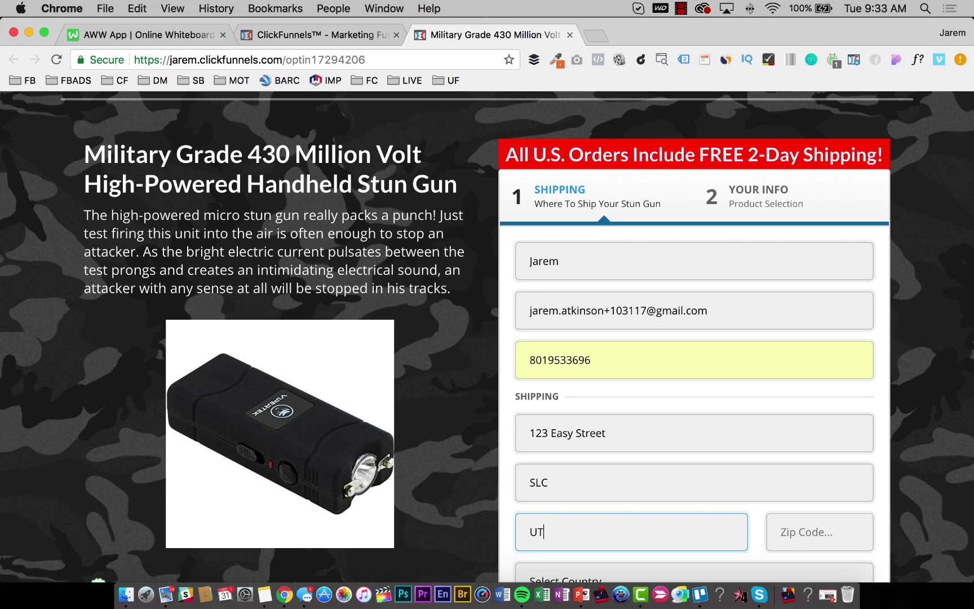
{"action": "key", "text": "Tab"}
{"action": "type", "text": "84094"}
{"action": "key", "text": "Tab"}
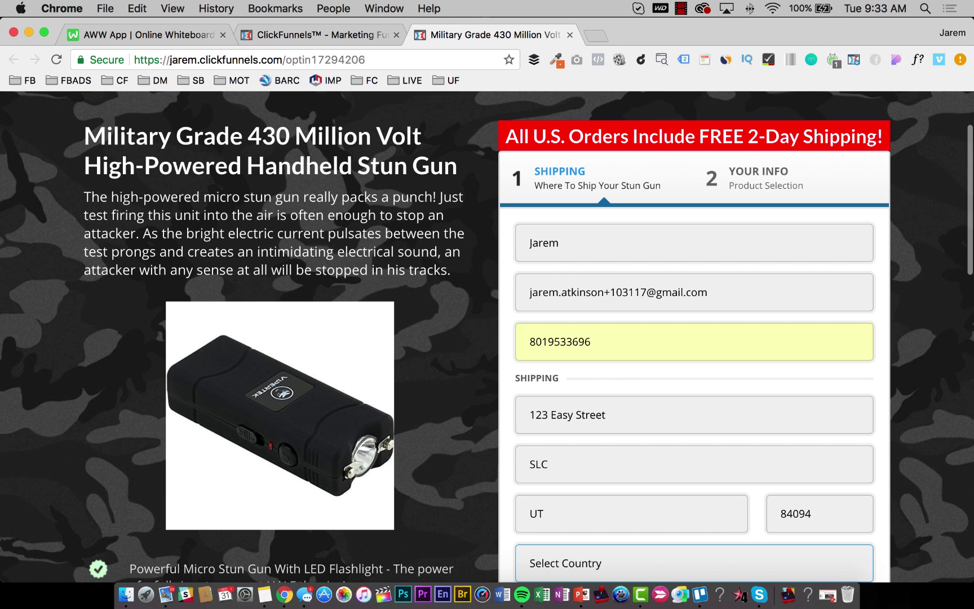
{"action": "key", "text": "u"}
{"action": "key", "text": "Tab"}
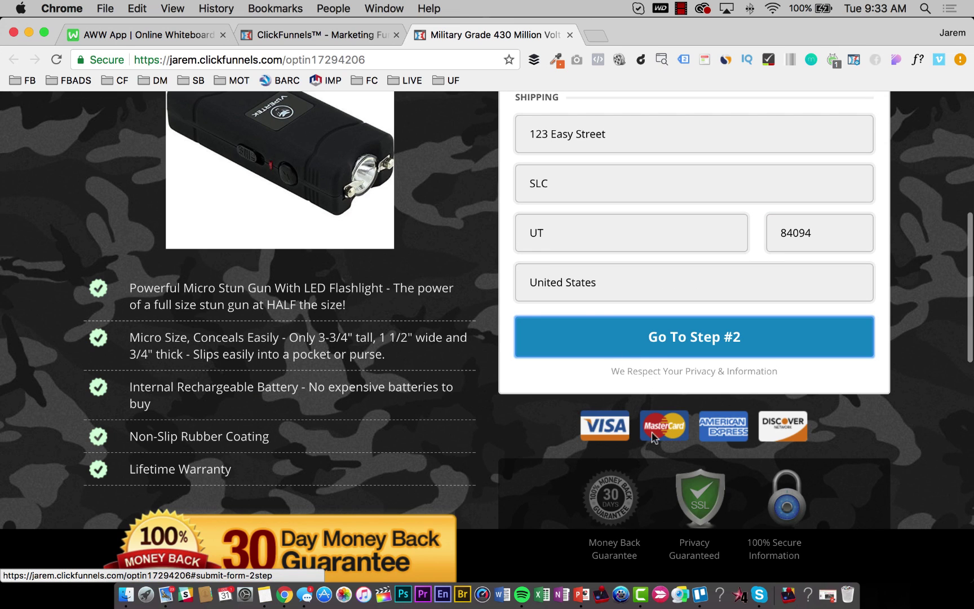
Go to step #2, toggle the Tactical Carry Case add-on on and off, submit, then close the tab.
{"action": "left_click", "coordinate": [645, 336]}
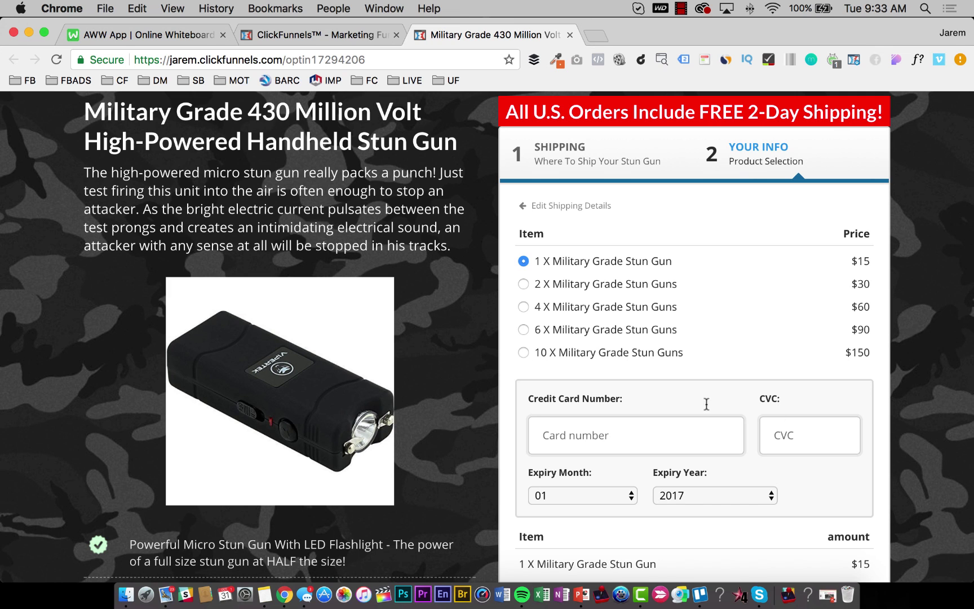
{"action": "scroll", "coordinate": [707, 403], "scroll_direction": "down", "scroll_amount": 5}
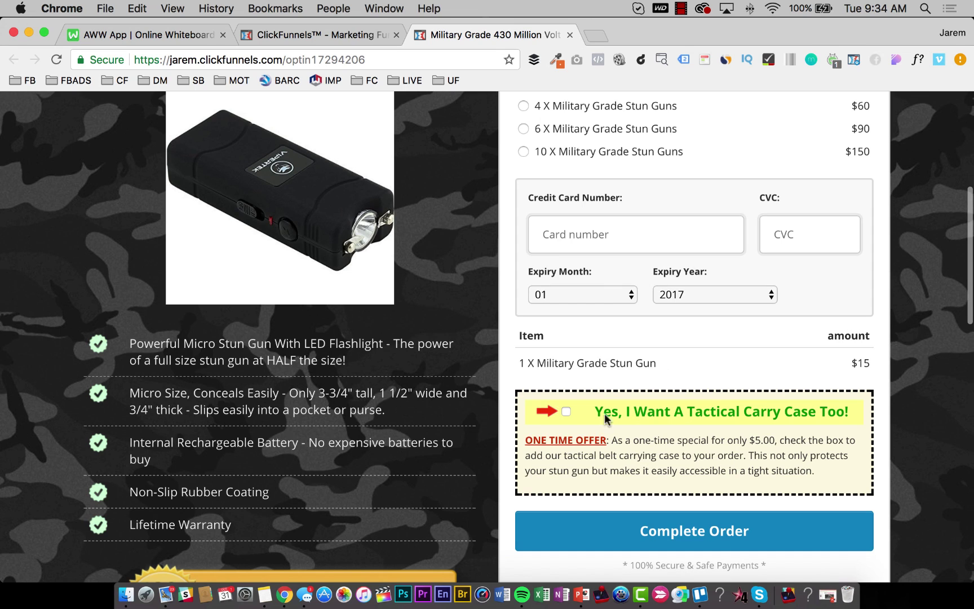
{"action": "left_click", "coordinate": [567, 411]}
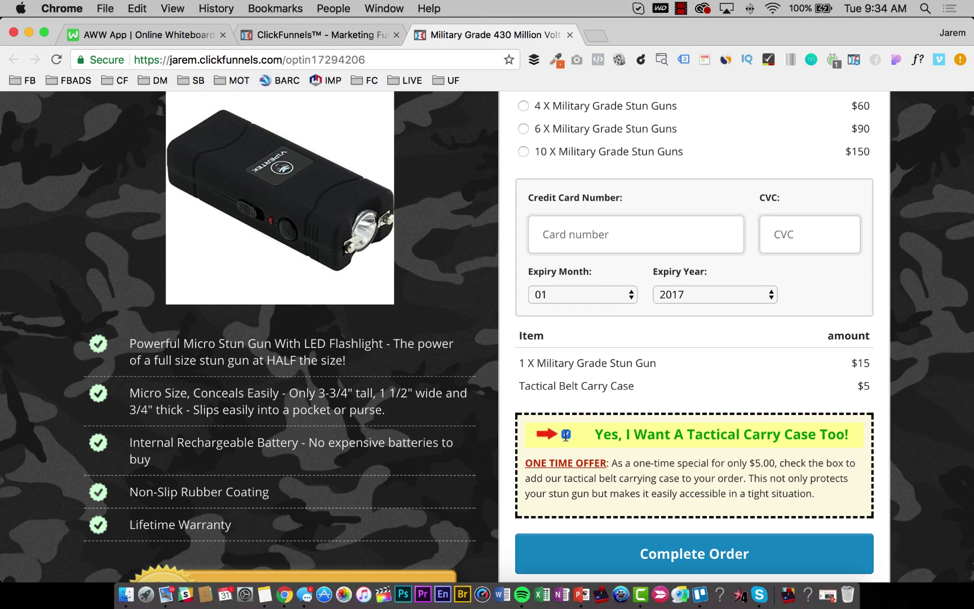
{"action": "left_click", "coordinate": [566, 435]}
{"action": "scroll", "coordinate": [615, 412], "scroll_direction": "down", "scroll_amount": 2}
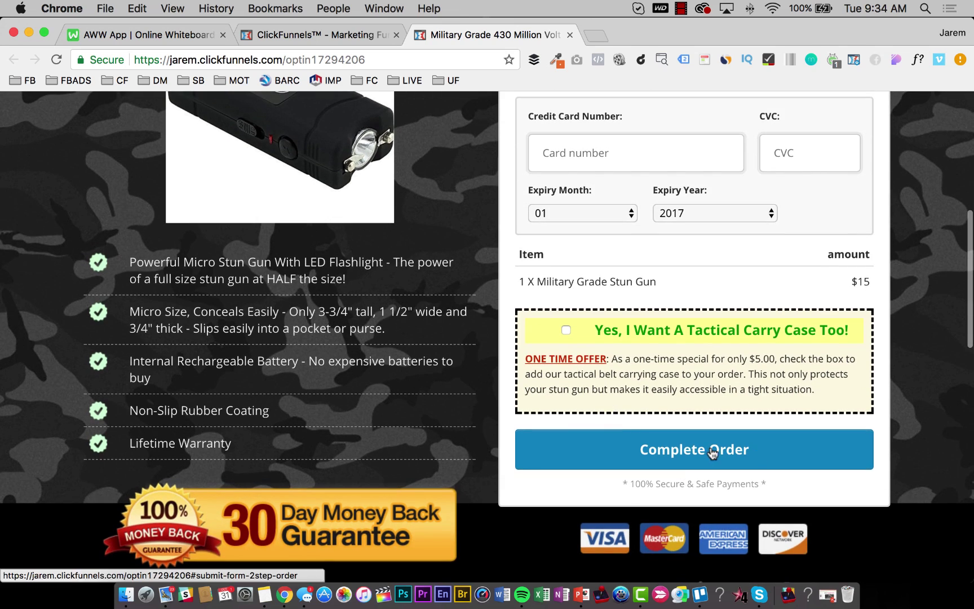
{"action": "left_click", "coordinate": [671, 440]}
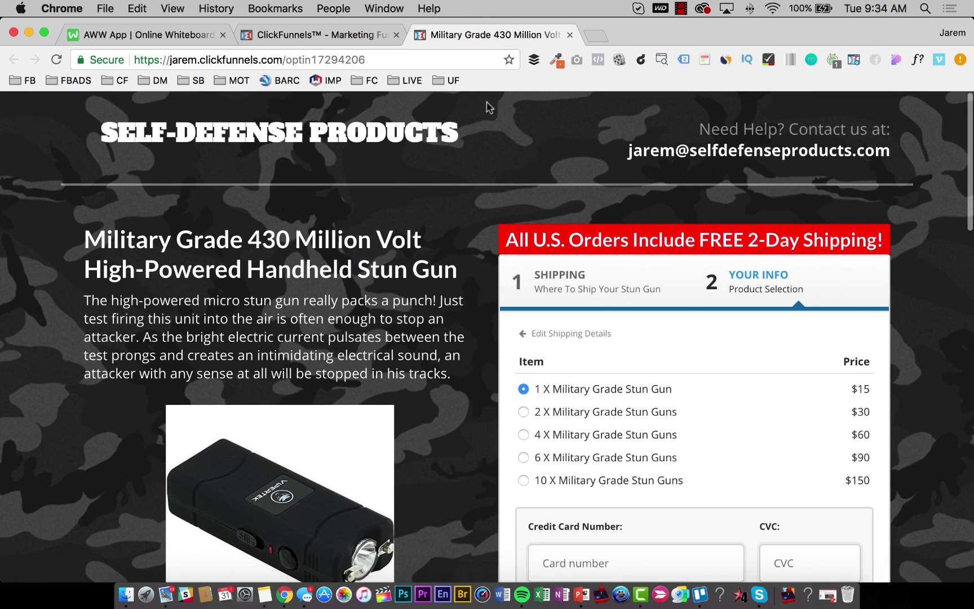
{"action": "left_click", "coordinate": [570, 35]}
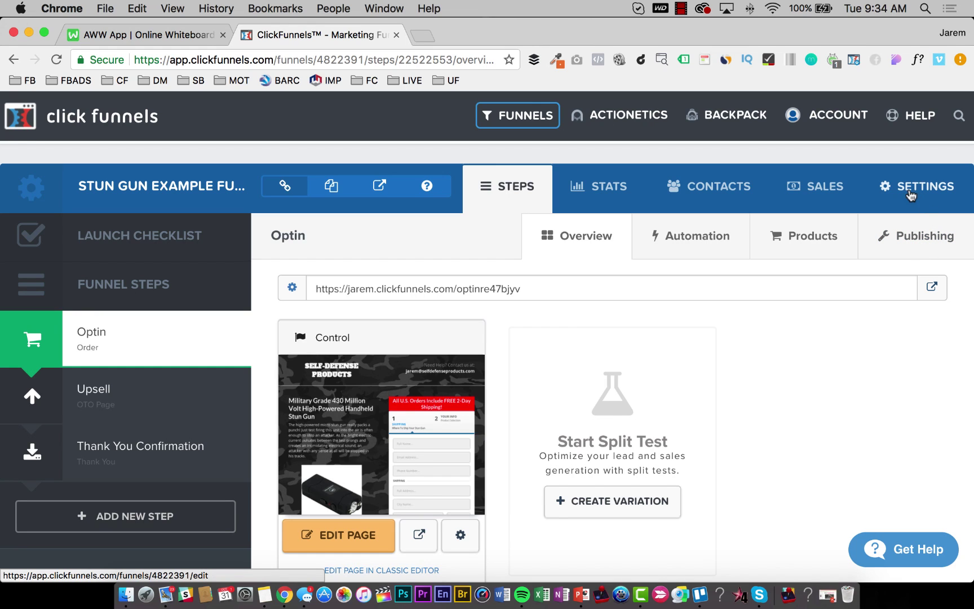
Open the Stripe dashboard in a new tab, switch it to test data, and return to ClickFunnels.
{"action": "left_click", "coordinate": [422, 35]}
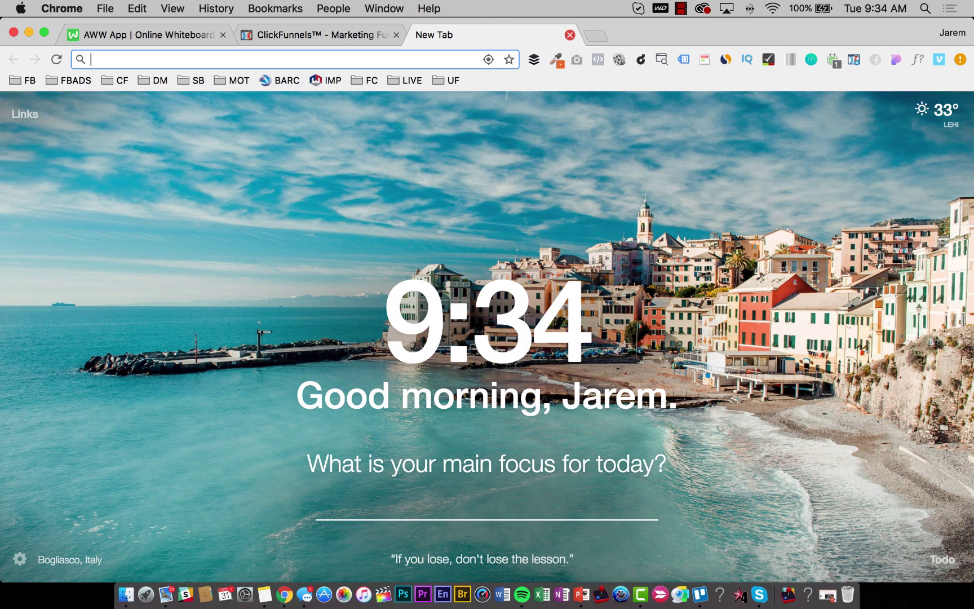
{"action": "type", "text": "stripe.com"}
{"action": "key", "text": "Return"}
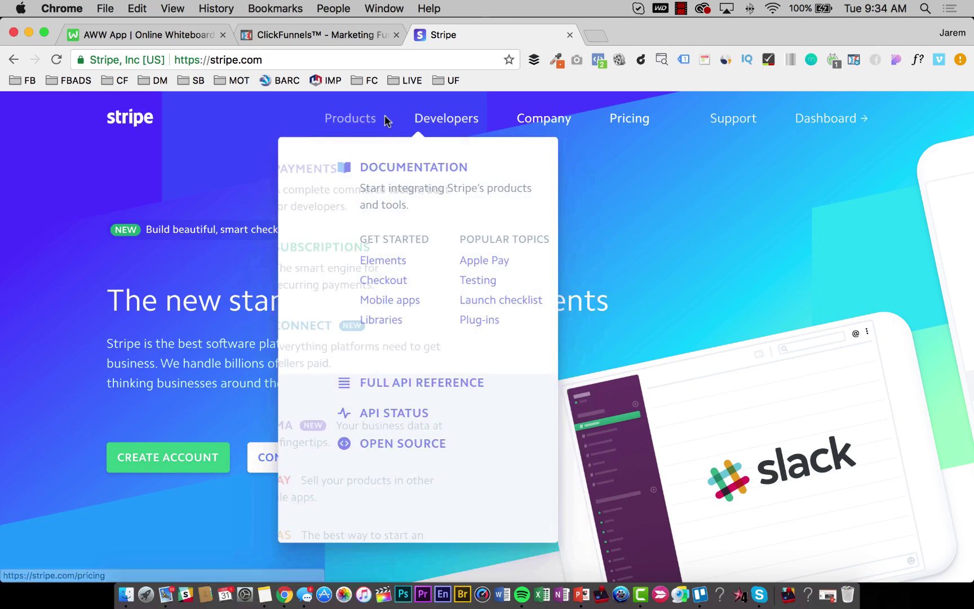
{"action": "left_click", "coordinate": [831, 120]}
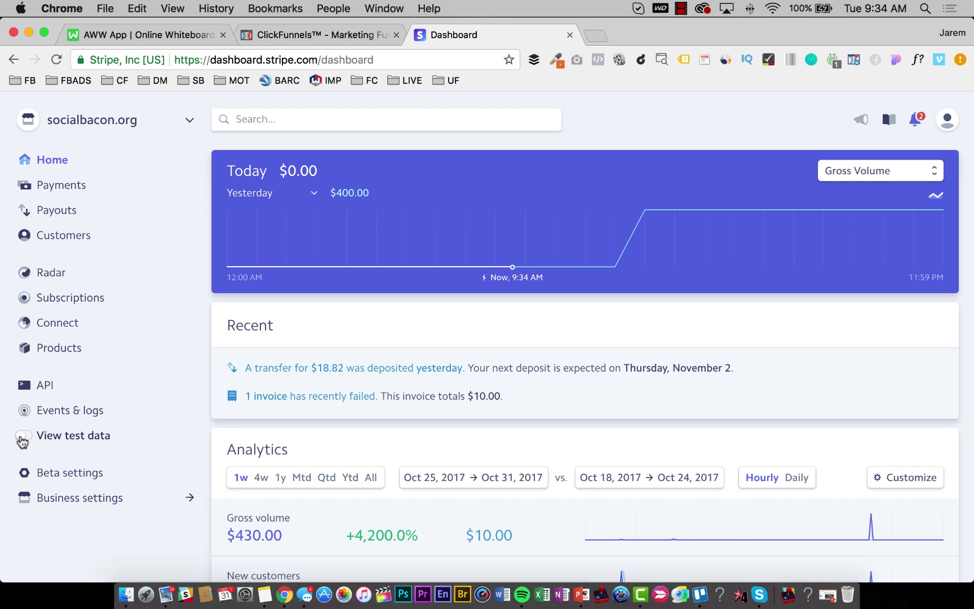
{"action": "left_click", "coordinate": [23, 439]}
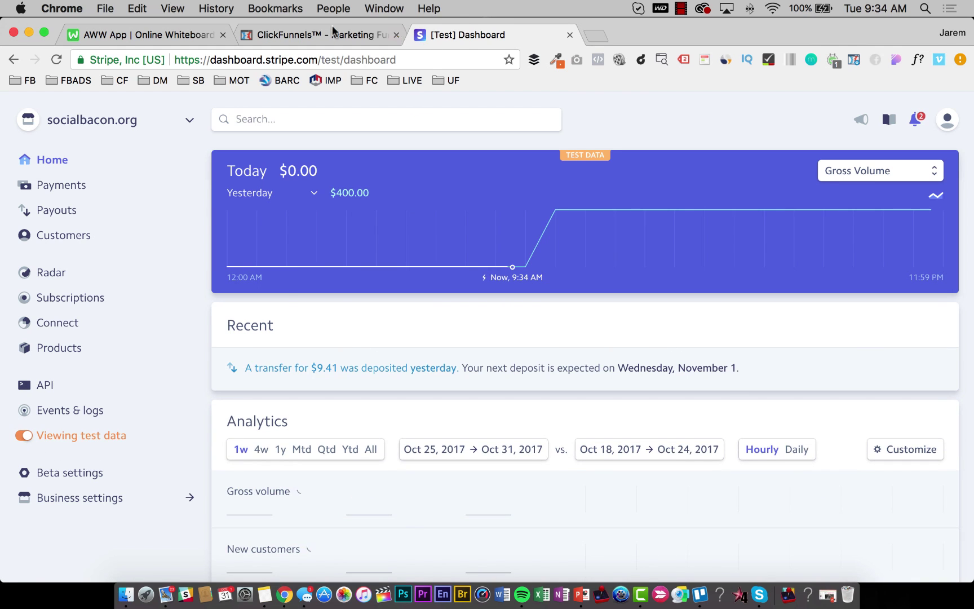
{"action": "left_click", "coordinate": [324, 37]}
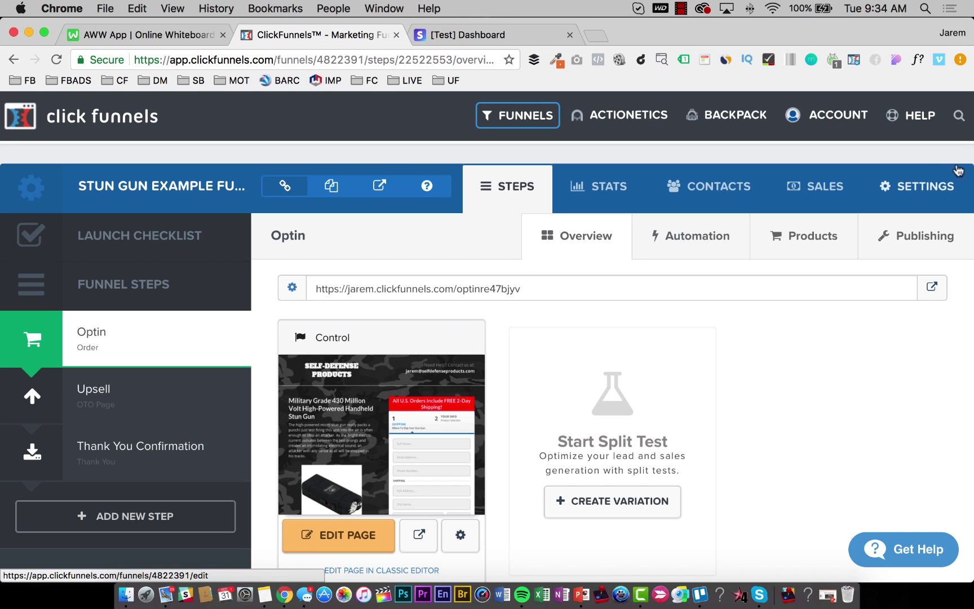
Turn on Test Mode in the funnel settings and save them.
{"action": "left_click", "coordinate": [913, 192]}
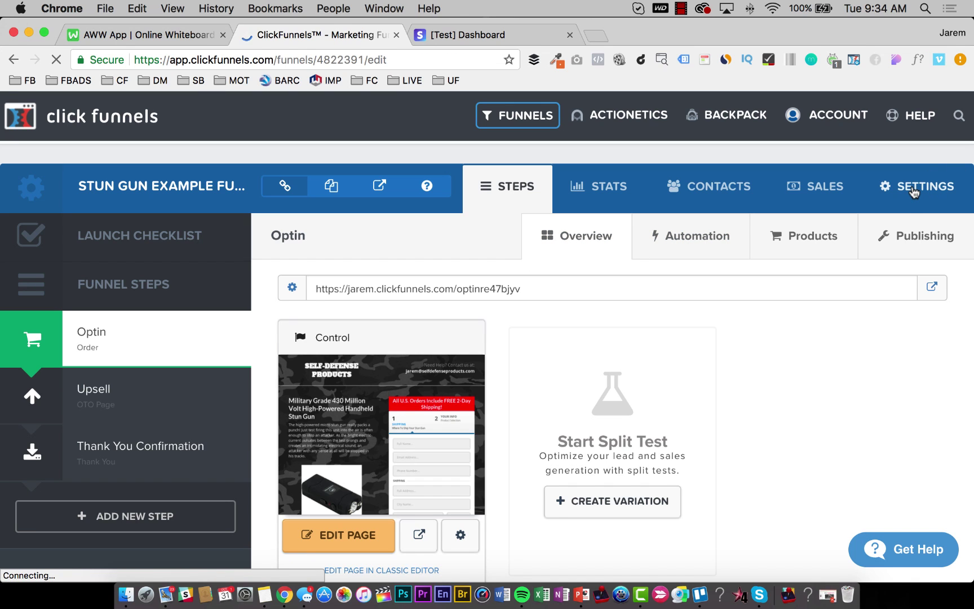
{"action": "scroll", "coordinate": [648, 304], "scroll_direction": "down", "scroll_amount": 10}
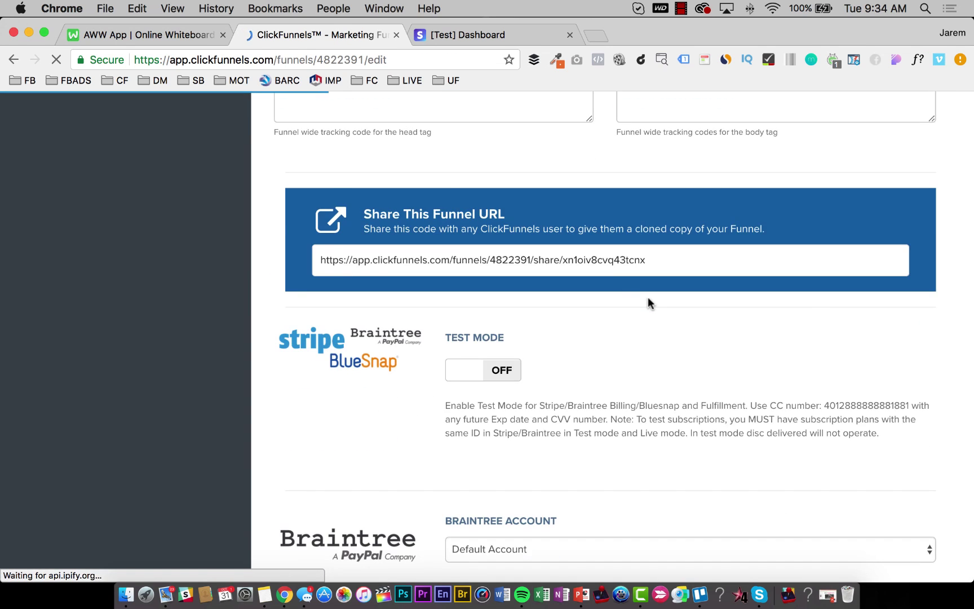
{"action": "scroll", "coordinate": [648, 301], "scroll_direction": "up", "scroll_amount": 2}
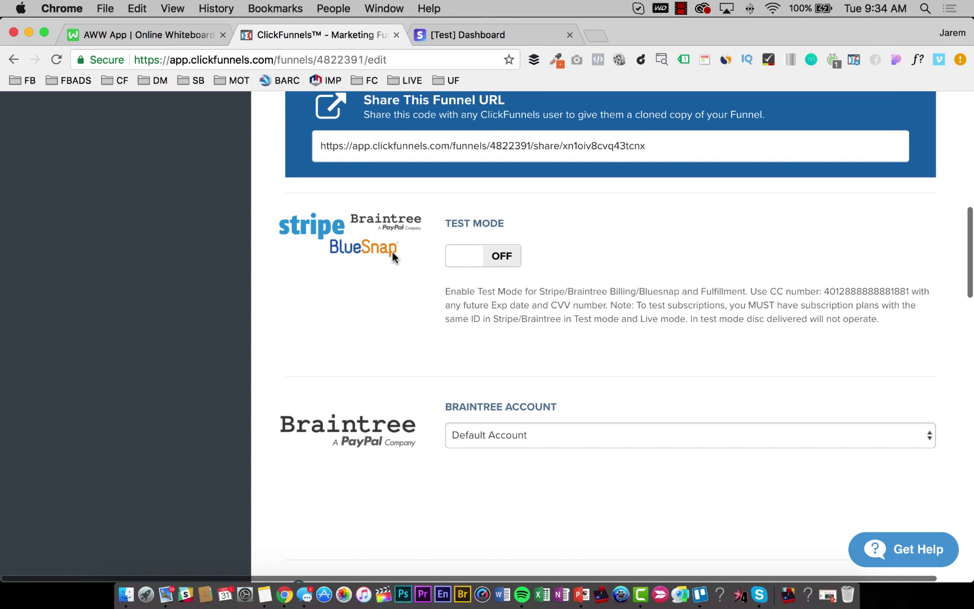
{"action": "left_click", "coordinate": [470, 258]}
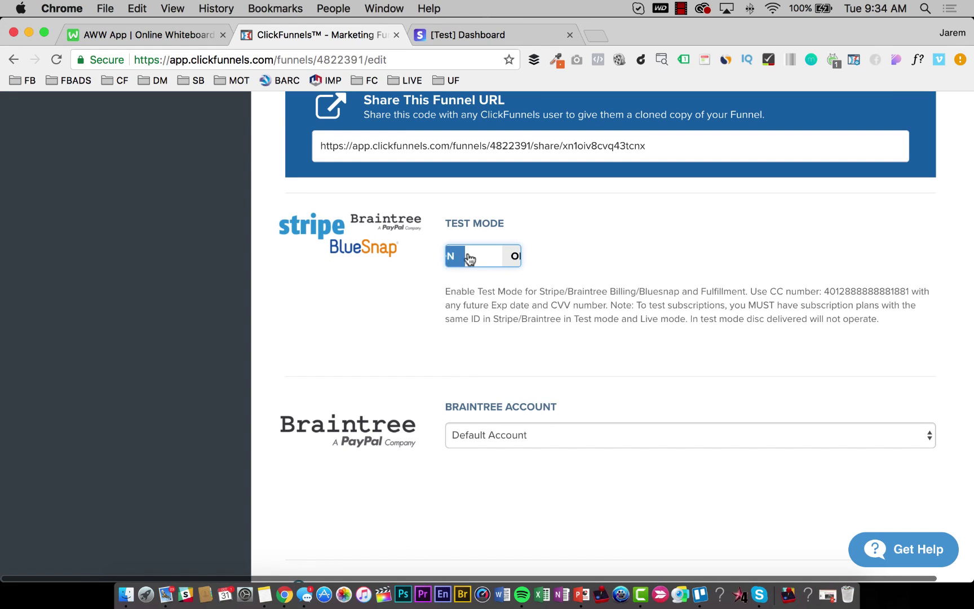
{"action": "scroll", "coordinate": [694, 305], "scroll_direction": "down", "scroll_amount": 20}
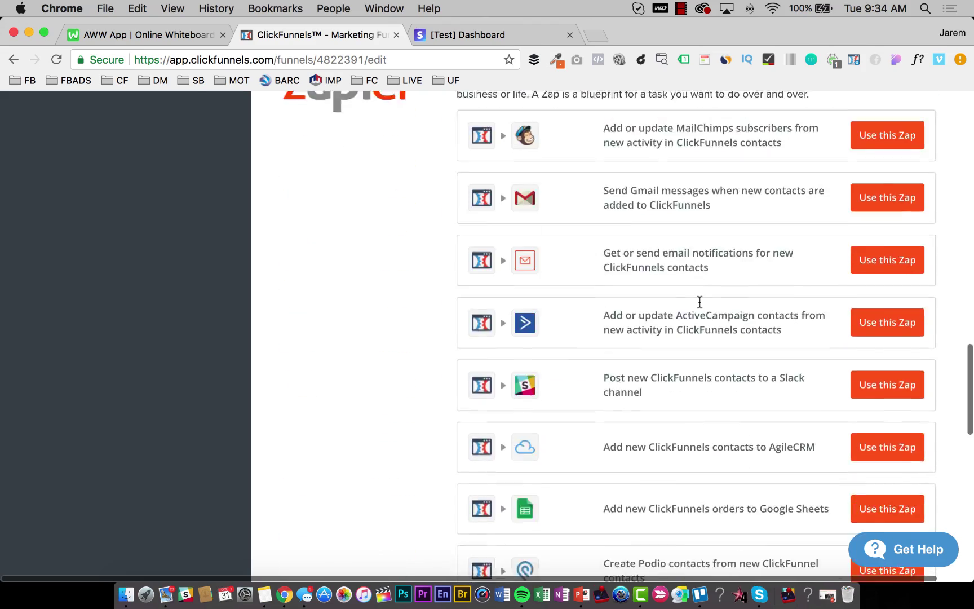
{"action": "scroll", "coordinate": [754, 417], "scroll_direction": "up", "scroll_amount": 20}
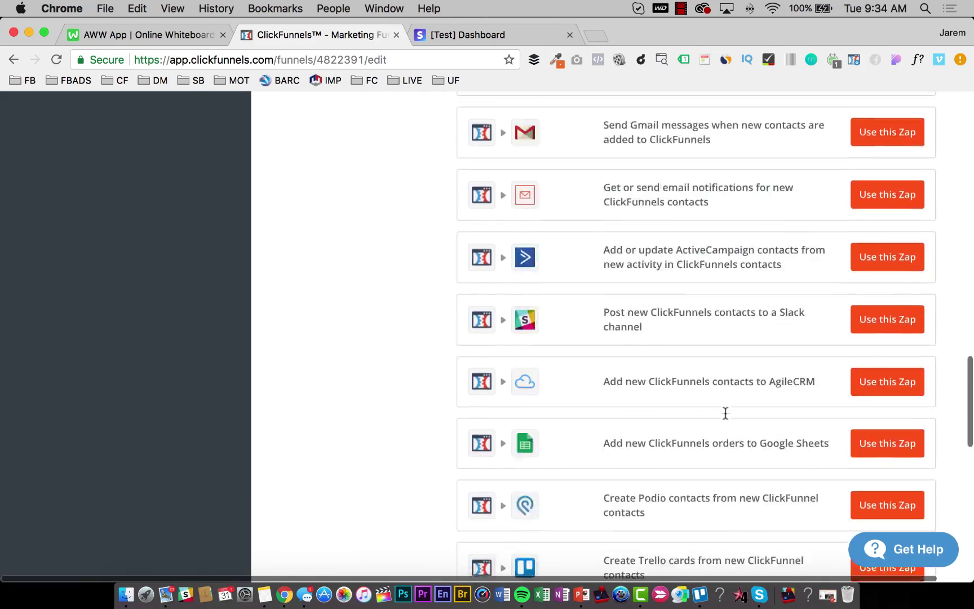
{"action": "scroll", "coordinate": [721, 414], "scroll_direction": "up", "scroll_amount": 5}
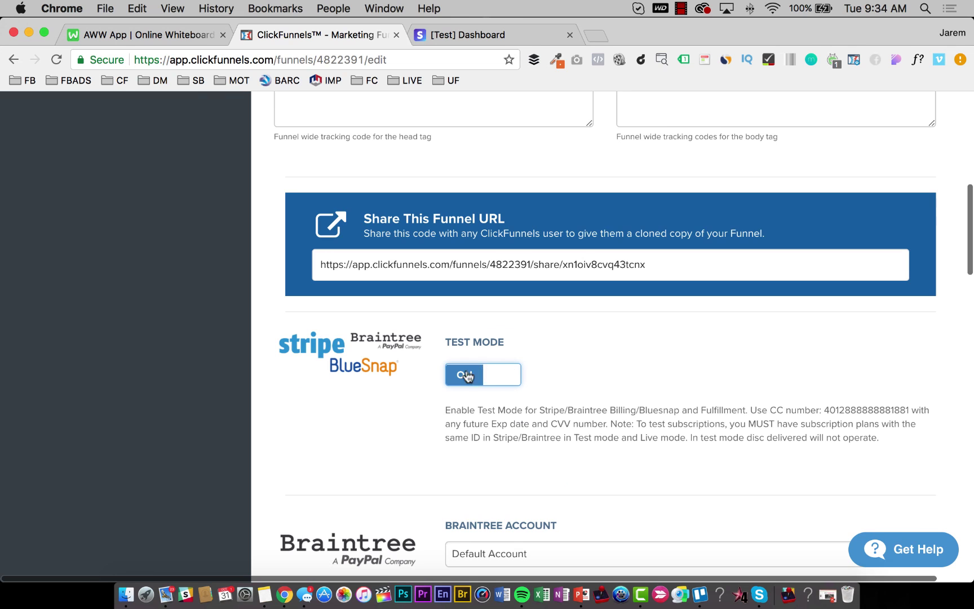
{"action": "scroll", "coordinate": [657, 380], "scroll_direction": "down", "scroll_amount": 15}
{"action": "scroll", "coordinate": [663, 374], "scroll_direction": "down", "scroll_amount": 5}
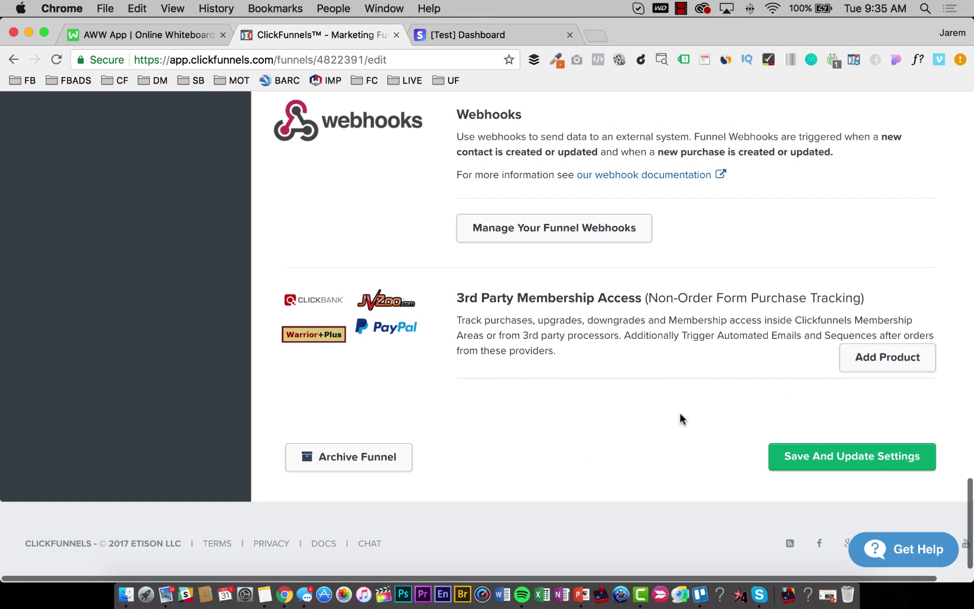
{"action": "left_click", "coordinate": [824, 460]}
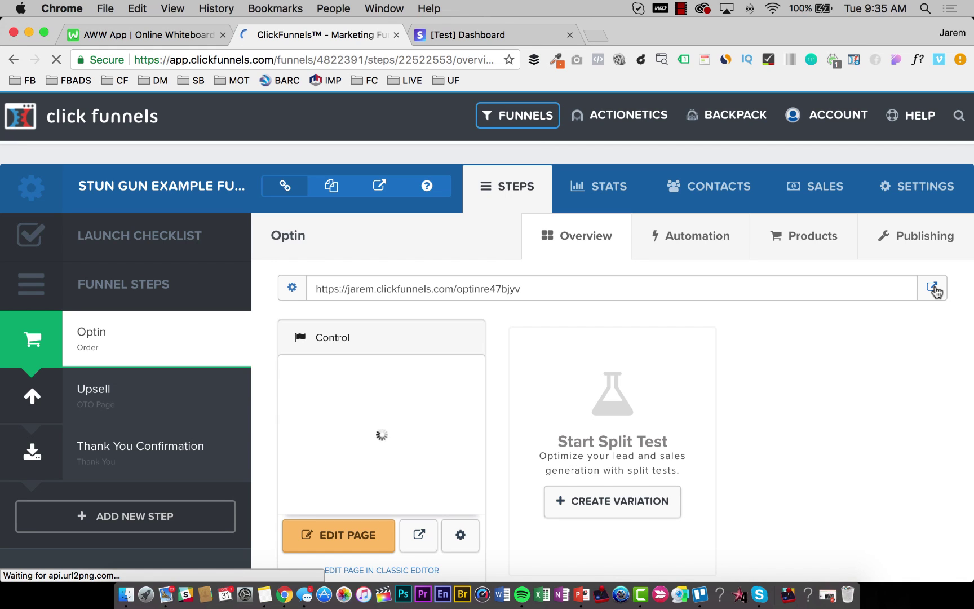
Open the live Optin page link in an incognito window.
{"action": "right_click", "coordinate": [935, 290]}
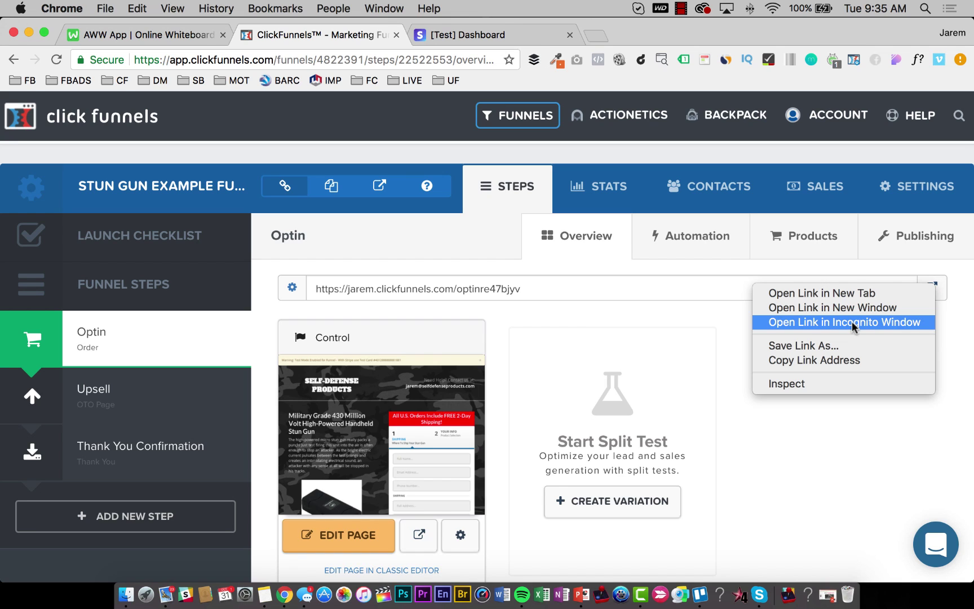
{"action": "left_click", "coordinate": [852, 321]}
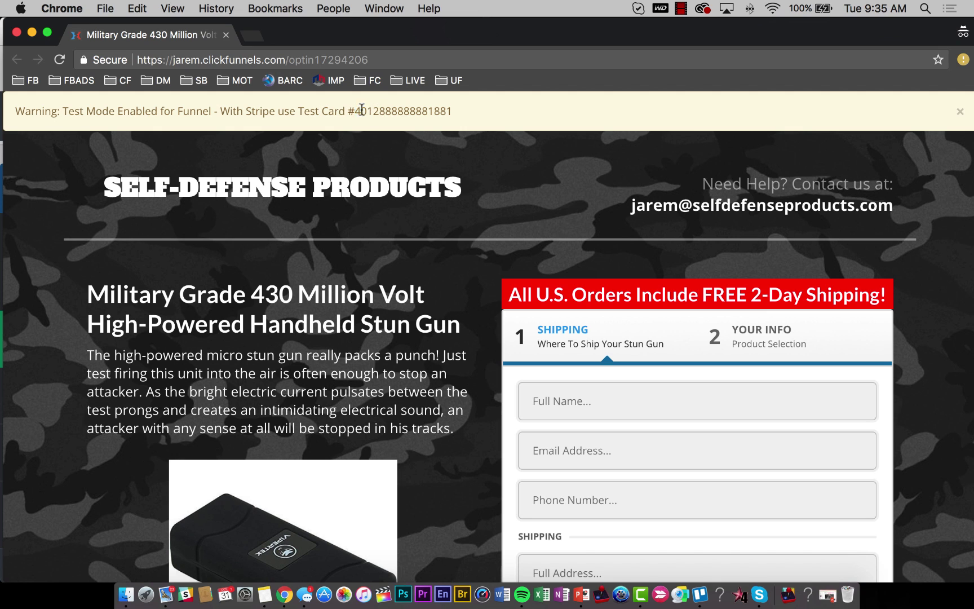
Copy the test card number, then enter the customer's full name and a test email address.
{"action": "left_click_drag", "start_coordinate": [361, 109], "coordinate": [452, 107]}
{"action": "key", "text": "super+c"}
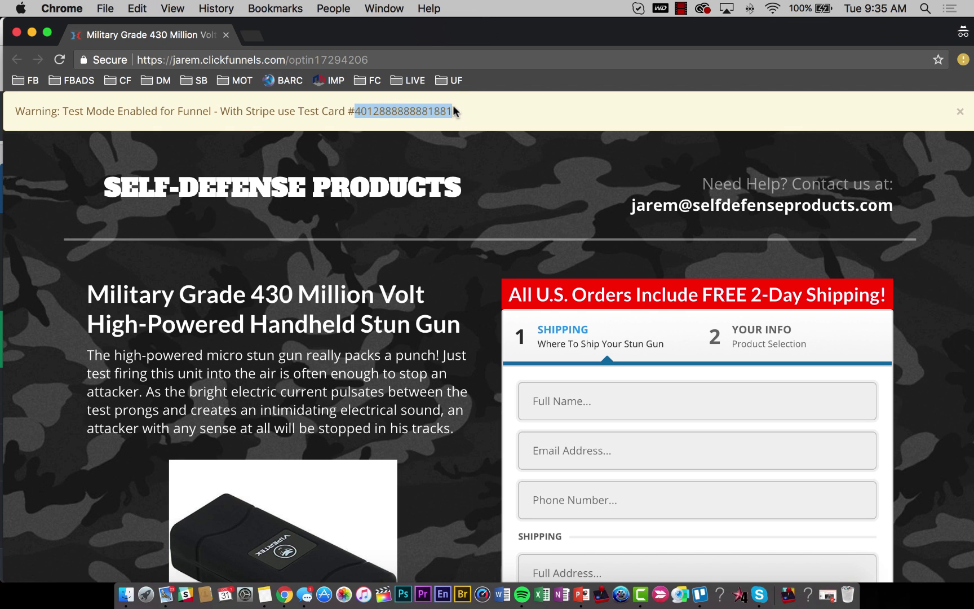
{"action": "scroll", "coordinate": [682, 282], "scroll_direction": "down", "scroll_amount": 3}
{"action": "left_click", "coordinate": [610, 307]}
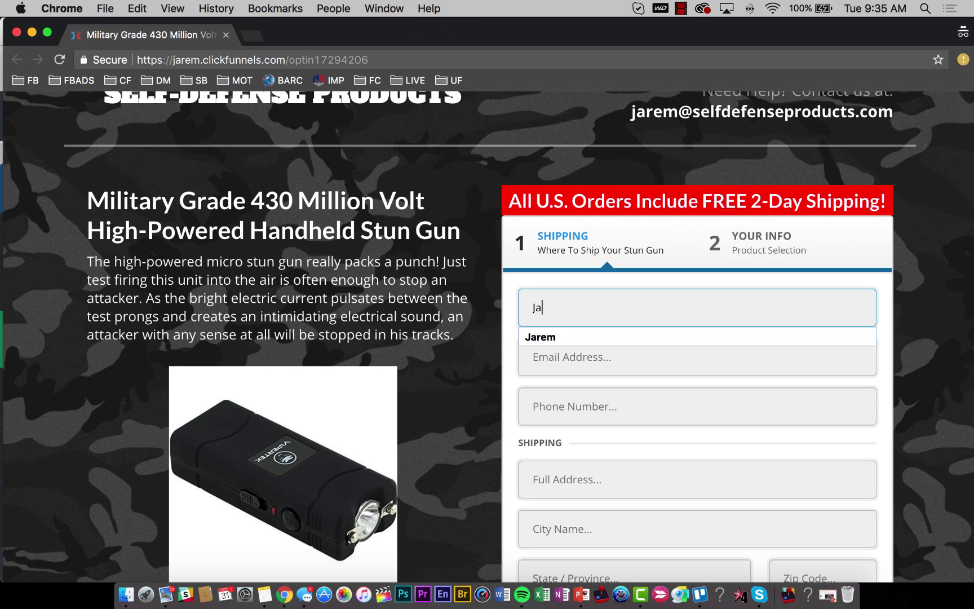
{"action": "key", "text": "Tab"}
{"action": "type", "text": "j"}
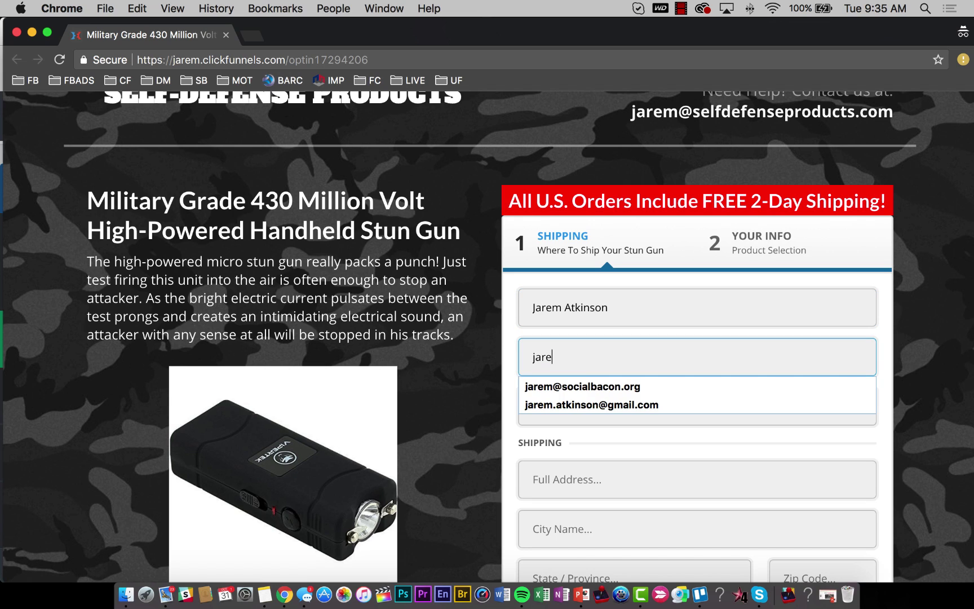
{"action": "type", "text": "are"}
{"action": "key", "text": "Down"}
{"action": "key", "text": "Down"}
{"action": "key", "text": "Return"}
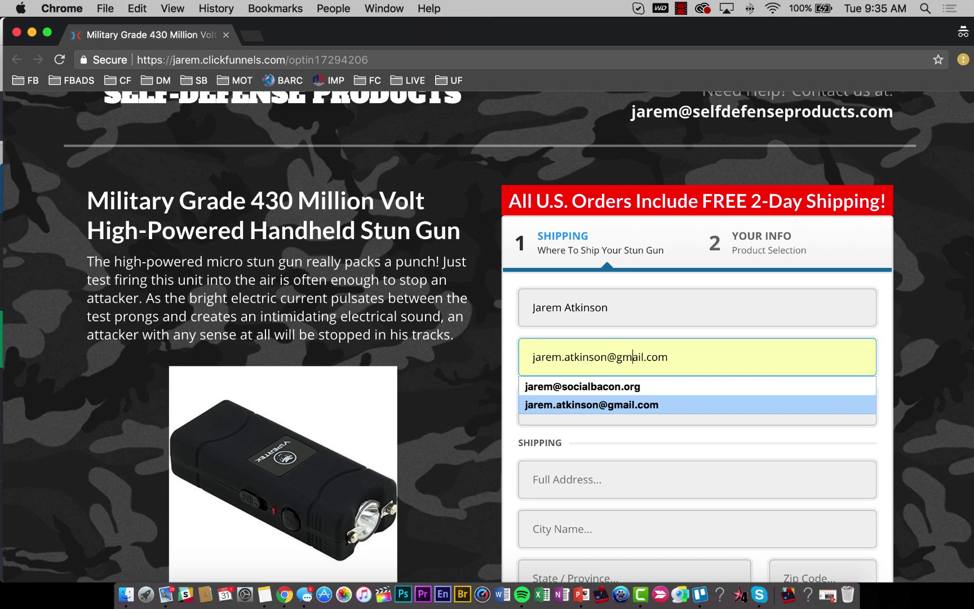
{"action": "left_click", "coordinate": [607, 357]}
{"action": "type", "text": "+1031"}
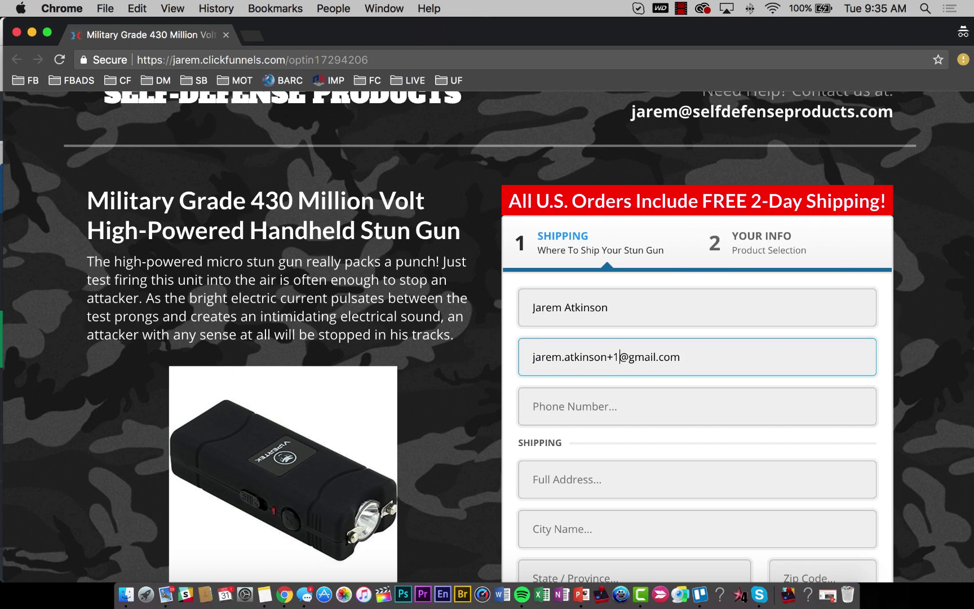
{"action": "type", "text": "172"}
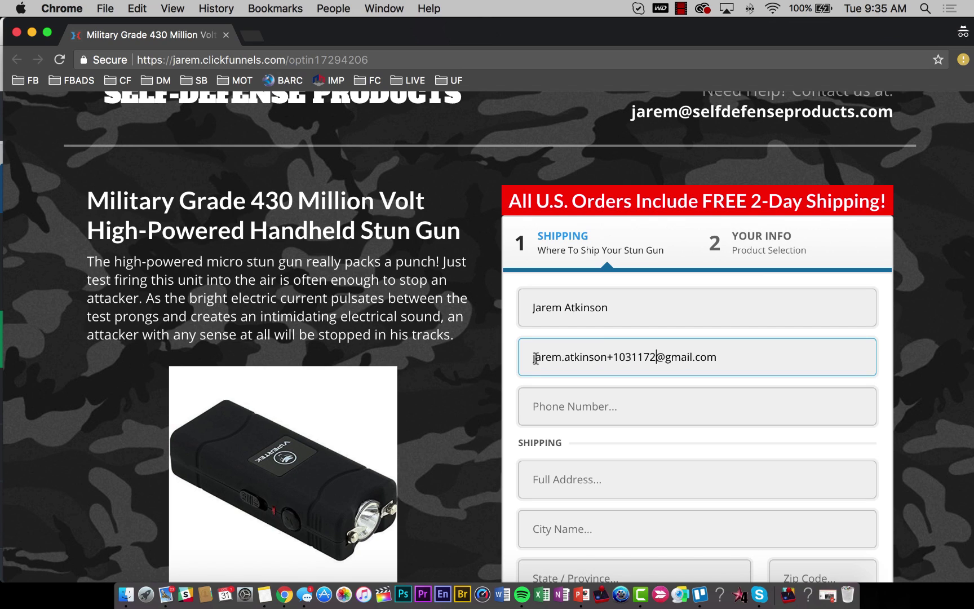
{"action": "left_click_drag", "start_coordinate": [535, 358], "coordinate": [655, 357]}
{"action": "left_click", "coordinate": [697, 357]}
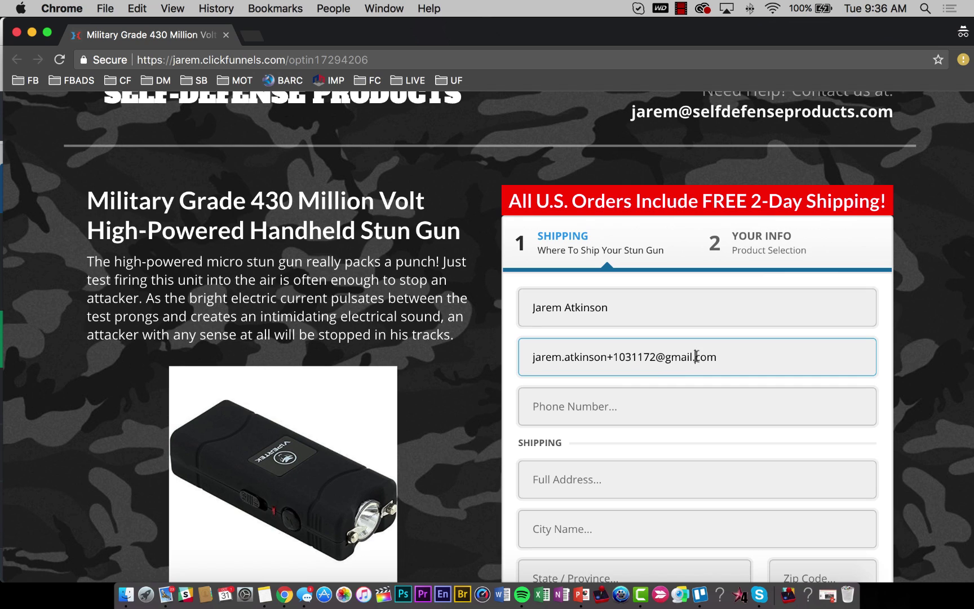
Fill in the saved phone number and the street address.
{"action": "left_click", "coordinate": [596, 405]}
{"action": "type", "text": "801"}
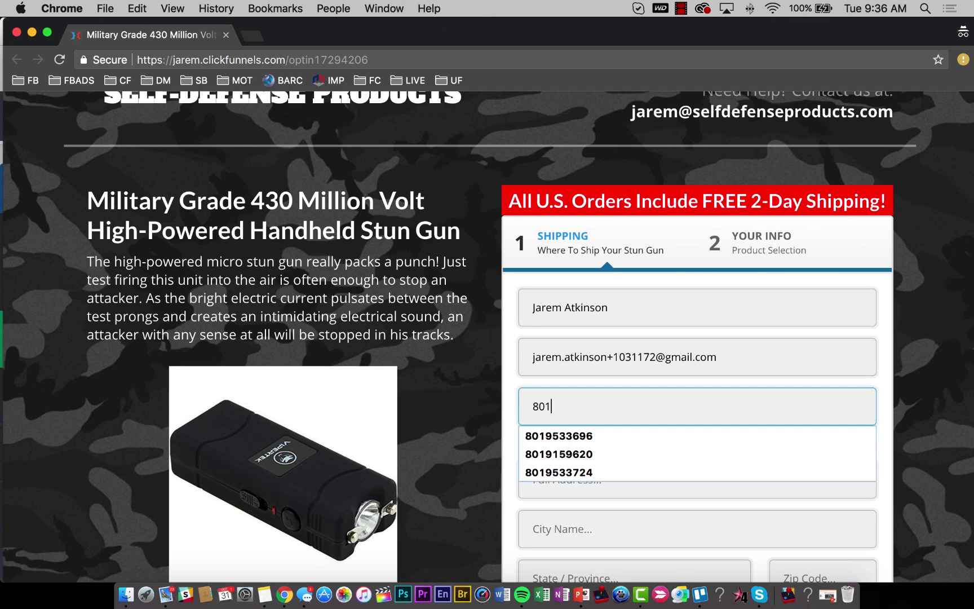
{"action": "key", "text": "Down"}
{"action": "key", "text": "Return"}
{"action": "key", "text": "Tab"}
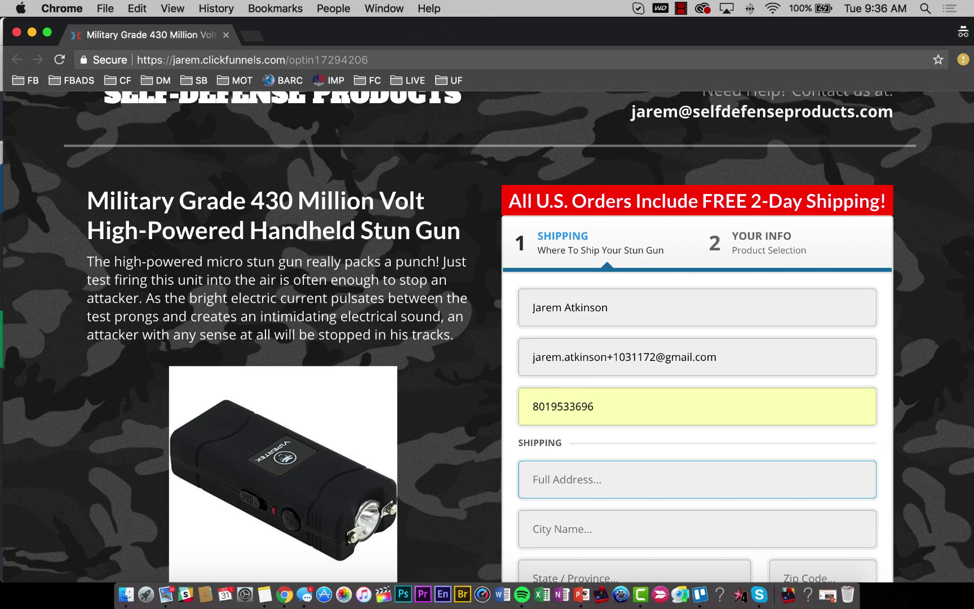
{"action": "type", "text": "123 Easy Street"}
Complete city, state and zip code, choose United States, and advance to step #2.
{"action": "key", "text": "Tab"}
{"action": "type", "text": "SLC"}
{"action": "key", "text": "Tab"}
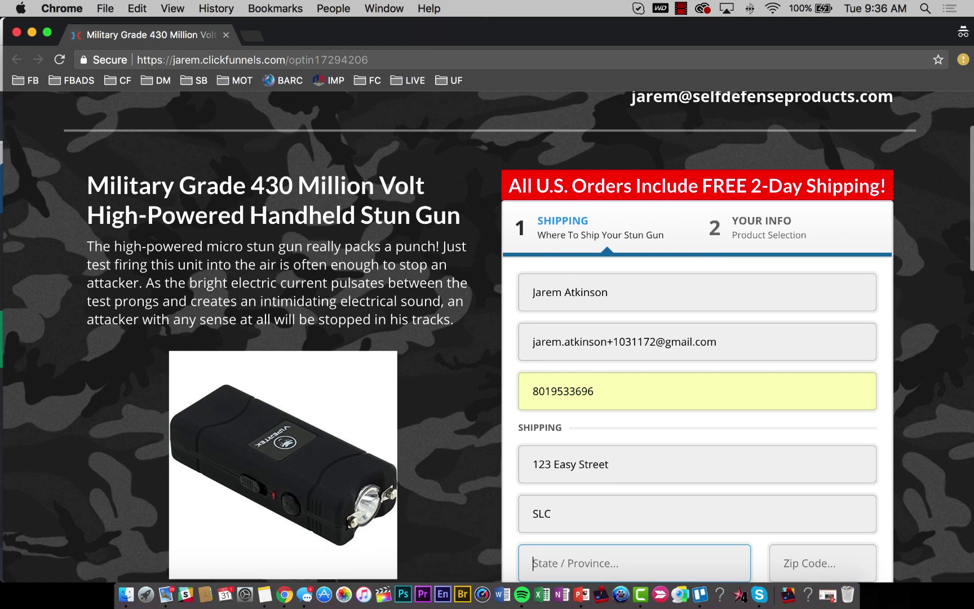
{"action": "type", "text": "UT"}
{"action": "key", "text": "Tab"}
{"action": "type", "text": "84094"}
{"action": "key", "text": "Tab"}
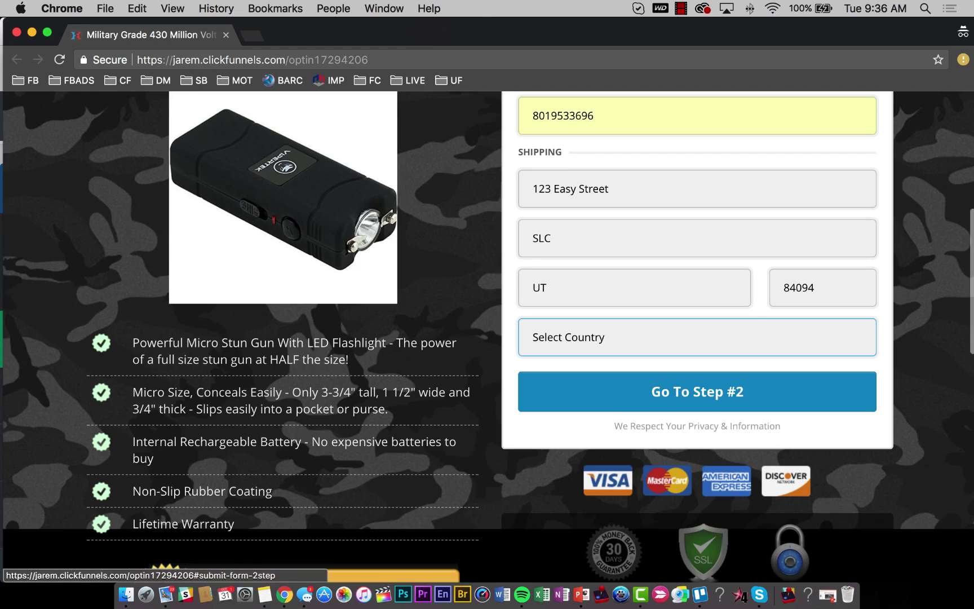
{"action": "key", "text": "u"}
{"action": "left_click", "coordinate": [578, 400]}
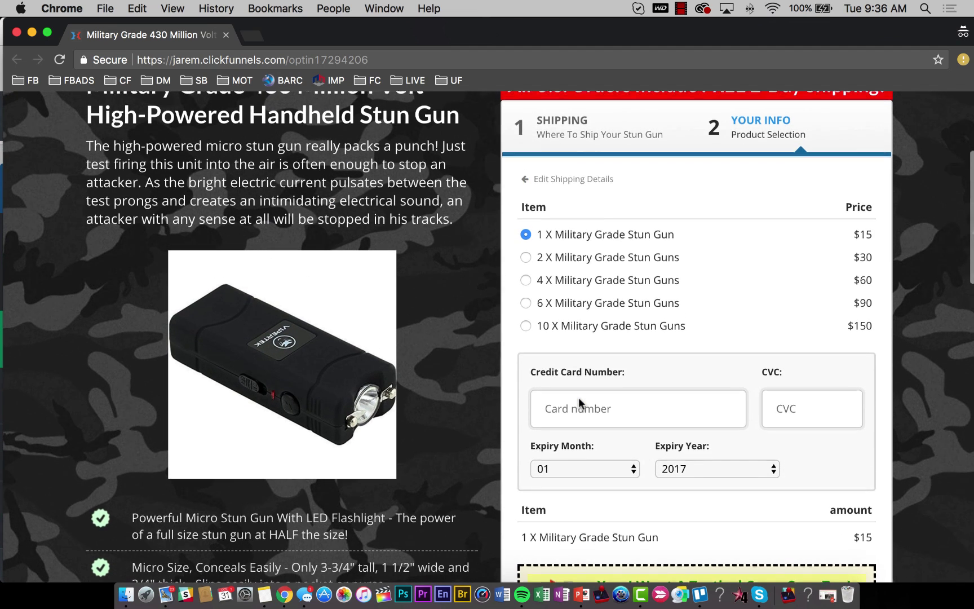
Choose 4 X Military Grade Stun Guns and add the Tactical Belt Carry Case.
{"action": "left_click", "coordinate": [527, 280]}
{"action": "scroll", "coordinate": [528, 281], "scroll_direction": "down", "scroll_amount": 5}
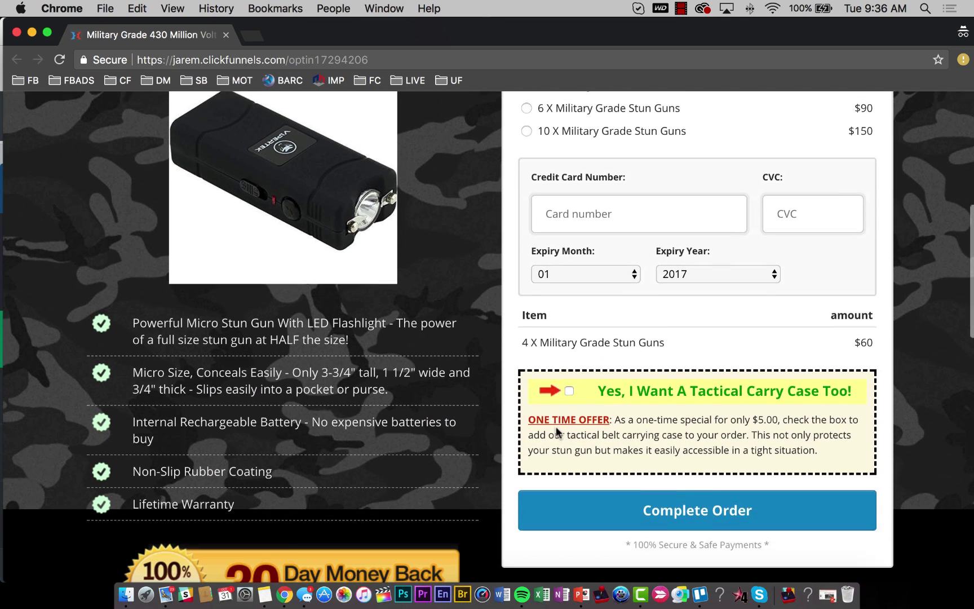
{"action": "left_click", "coordinate": [570, 380]}
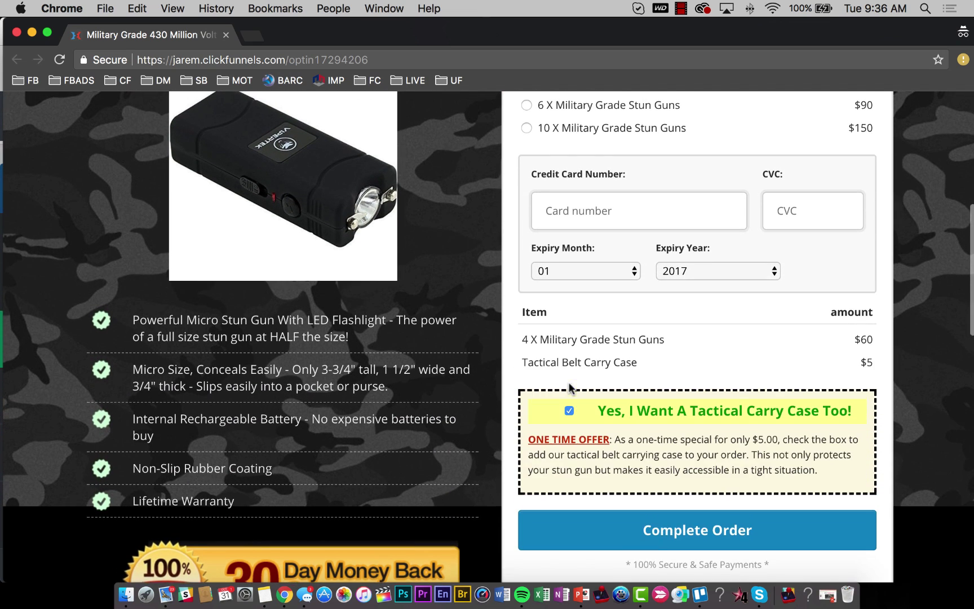
{"action": "scroll", "coordinate": [626, 432], "scroll_direction": "up", "scroll_amount": 3}
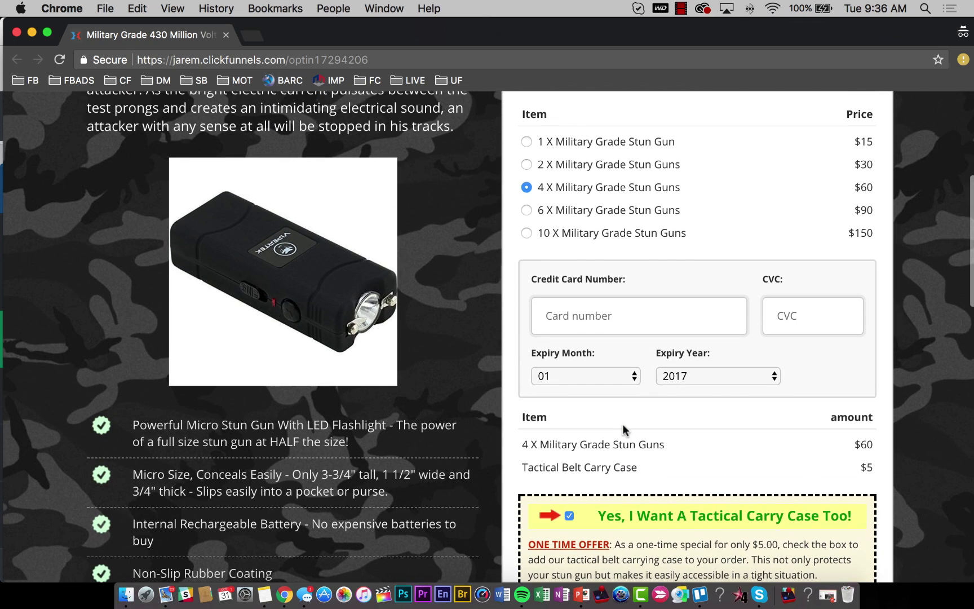
{"action": "scroll", "coordinate": [607, 317], "scroll_direction": "up", "scroll_amount": 10}
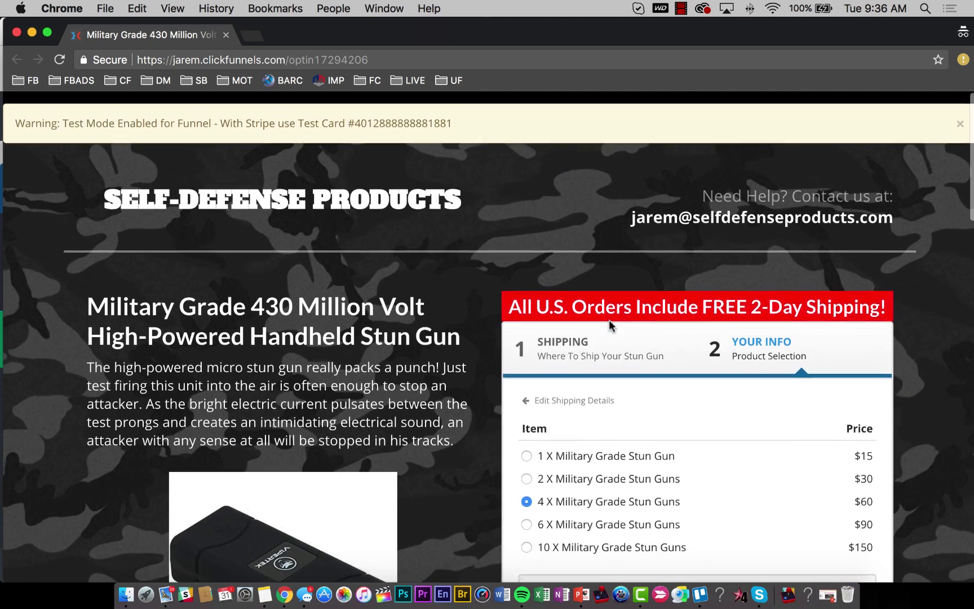
{"action": "scroll", "coordinate": [597, 237], "scroll_direction": "down", "scroll_amount": 5}
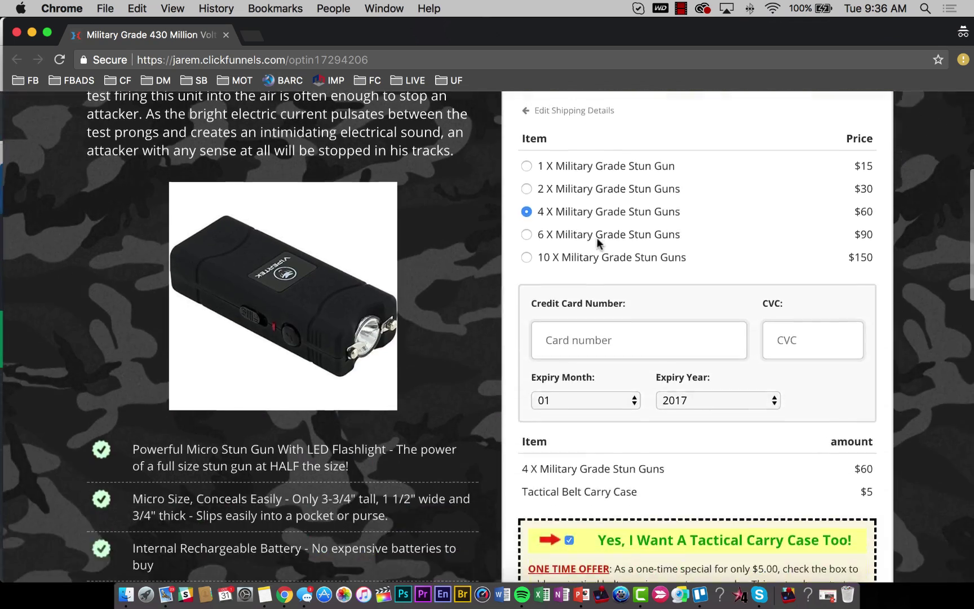
{"action": "left_click", "coordinate": [593, 327]}
{"action": "key", "text": "super+v"}
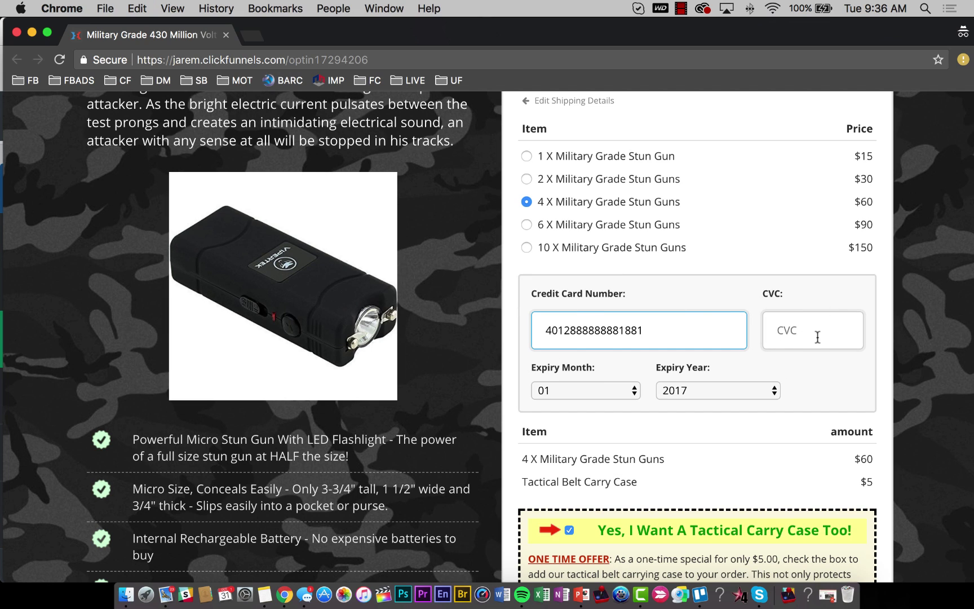
{"action": "left_click", "coordinate": [790, 329]}
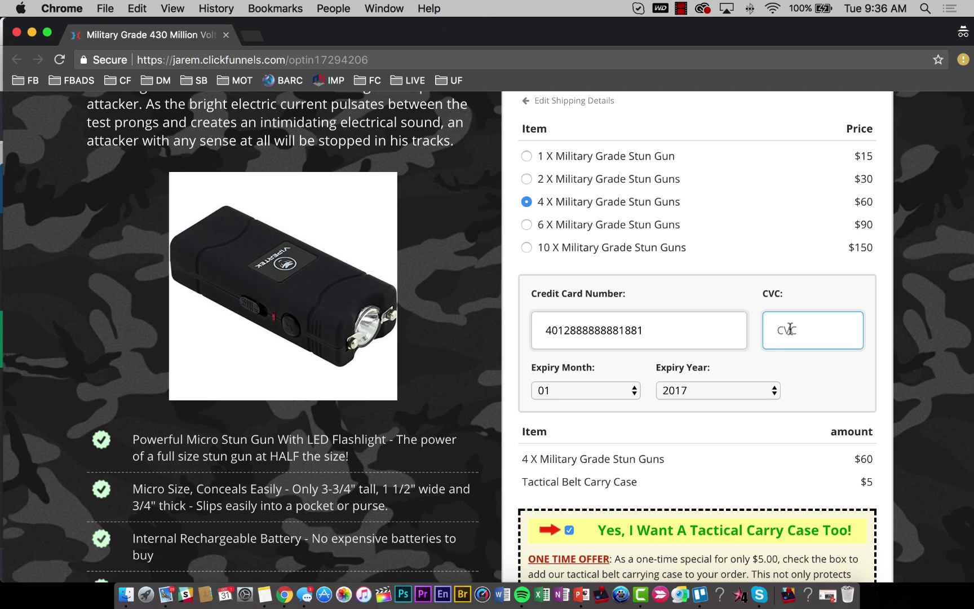
{"action": "type", "text": "778"}
{"action": "left_click", "coordinate": [604, 391]}
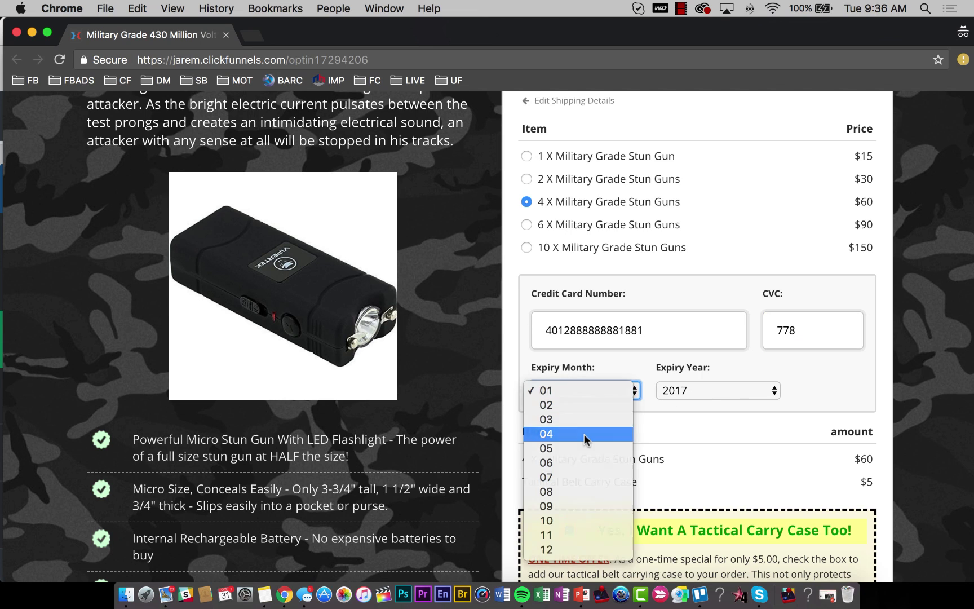
{"action": "left_click", "coordinate": [583, 434]}
{"action": "left_click", "coordinate": [726, 389]}
{"action": "left_click", "coordinate": [701, 427]}
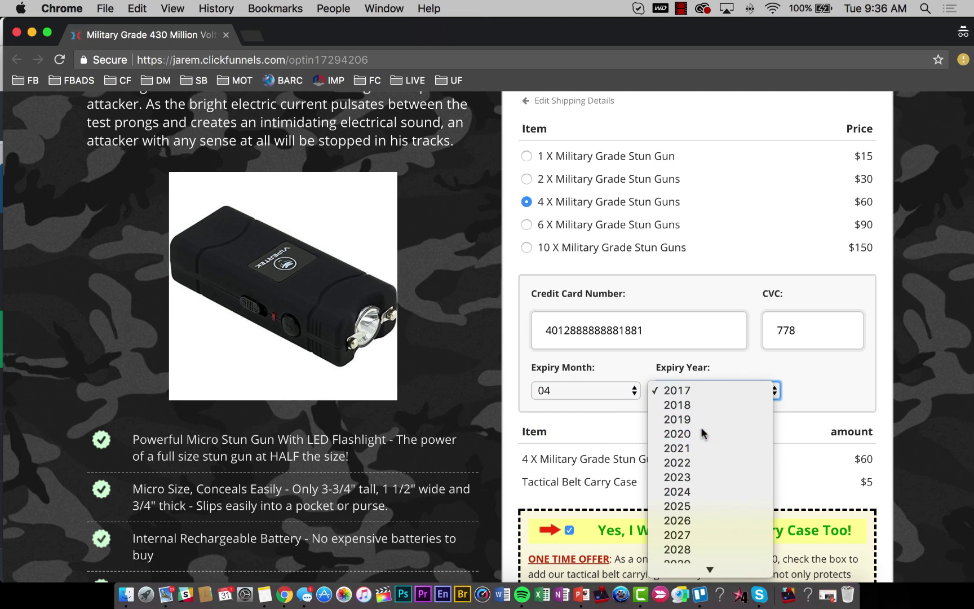
{"action": "scroll", "coordinate": [799, 373], "scroll_direction": "up", "scroll_amount": 5}
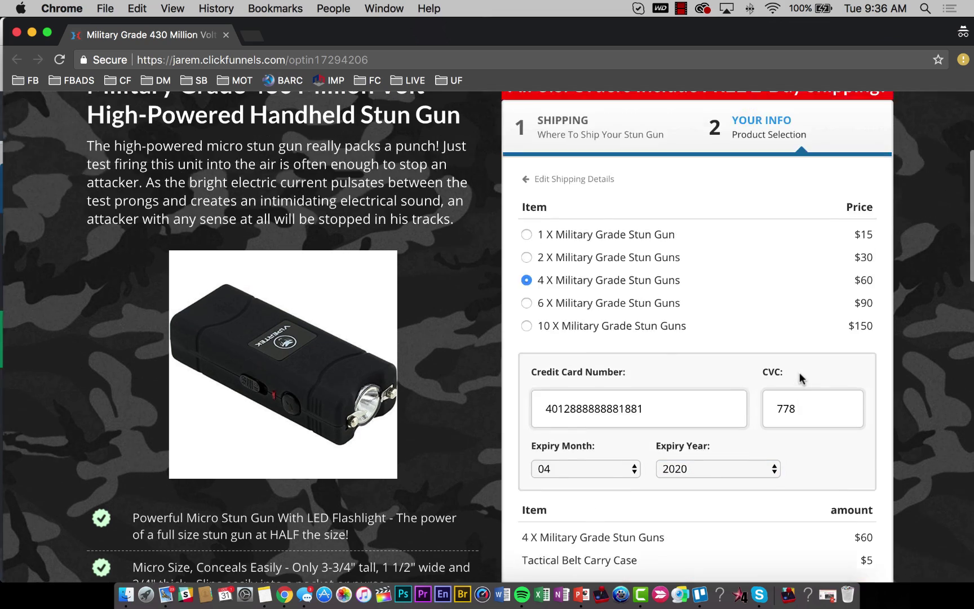
{"action": "scroll", "coordinate": [800, 372], "scroll_direction": "down", "scroll_amount": 10}
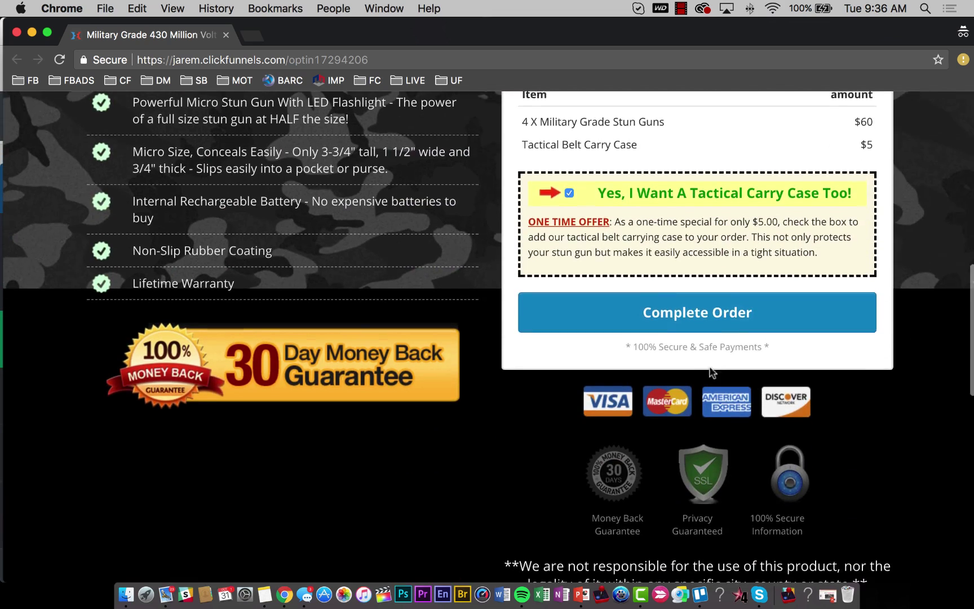
{"action": "left_click", "coordinate": [686, 317]}
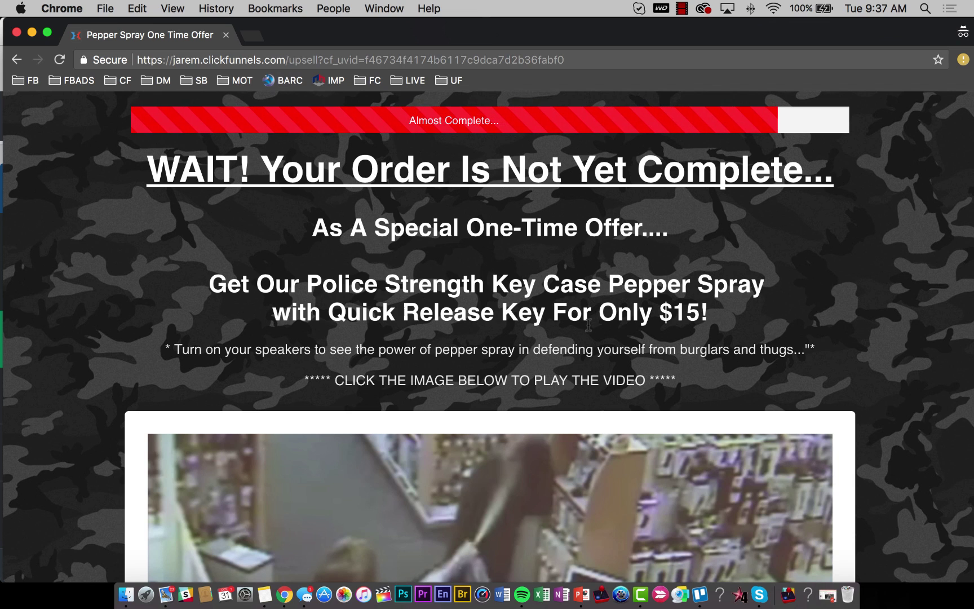
{"action": "scroll", "coordinate": [489, 325], "scroll_direction": "down", "scroll_amount": 8}
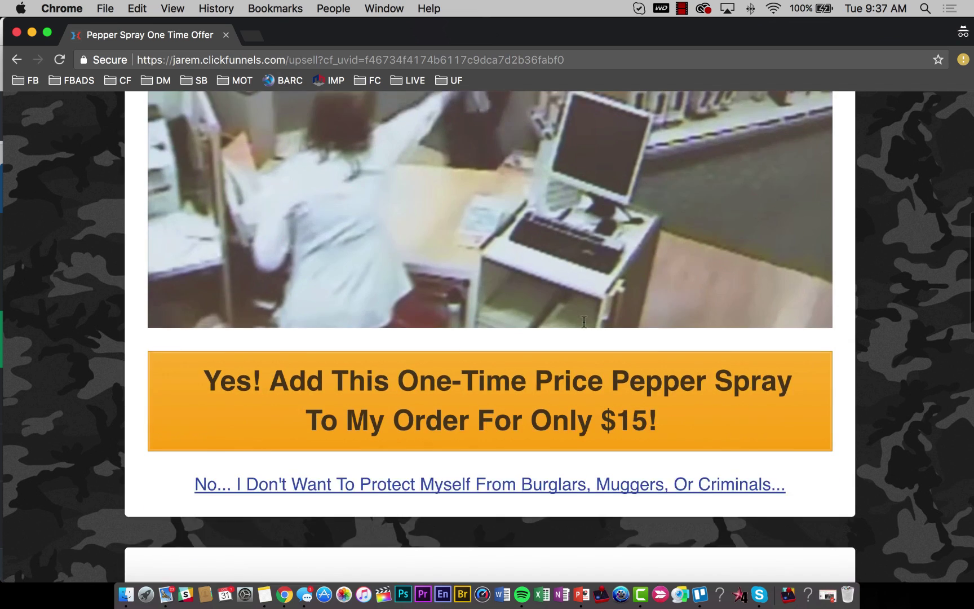
{"action": "scroll", "coordinate": [553, 301], "scroll_direction": "up", "scroll_amount": 4}
{"action": "scroll", "coordinate": [552, 301], "scroll_direction": "down", "scroll_amount": 2}
{"action": "left_click", "coordinate": [553, 300]}
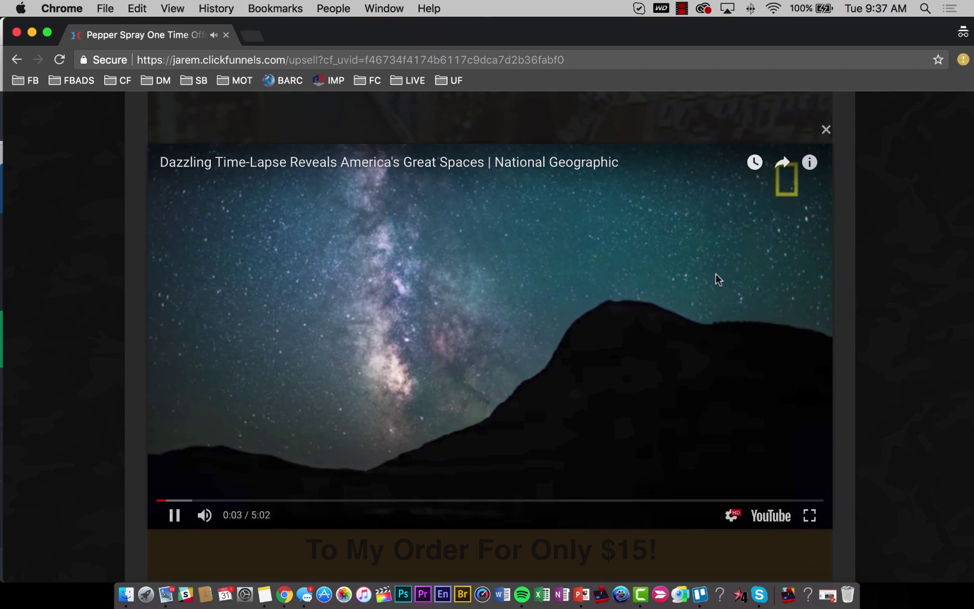
{"action": "left_click", "coordinate": [827, 131]}
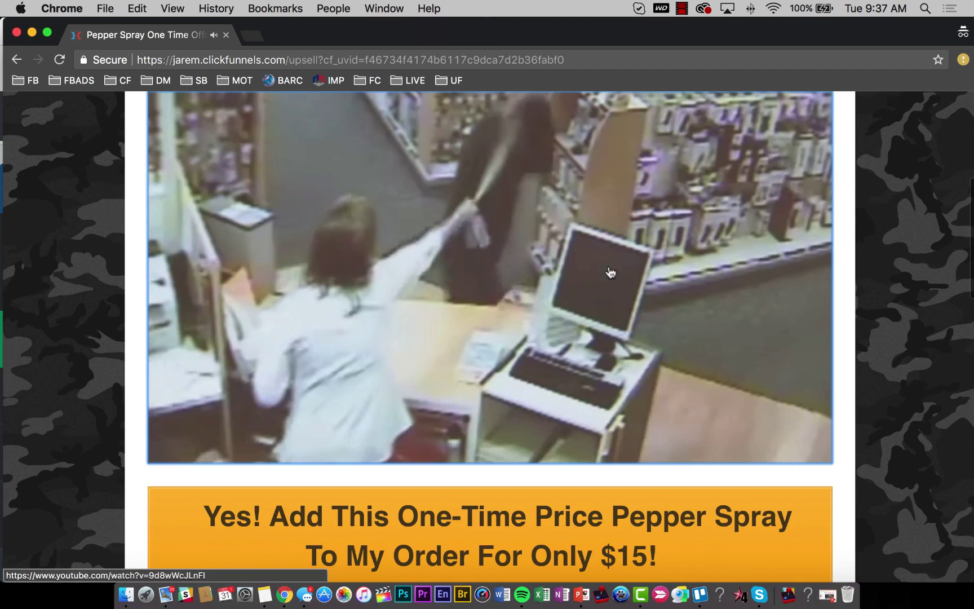
{"action": "scroll", "coordinate": [567, 305], "scroll_direction": "up", "scroll_amount": 3}
{"action": "scroll", "coordinate": [567, 305], "scroll_direction": "down", "scroll_amount": 2}
{"action": "scroll", "coordinate": [569, 305], "scroll_direction": "down", "scroll_amount": 2}
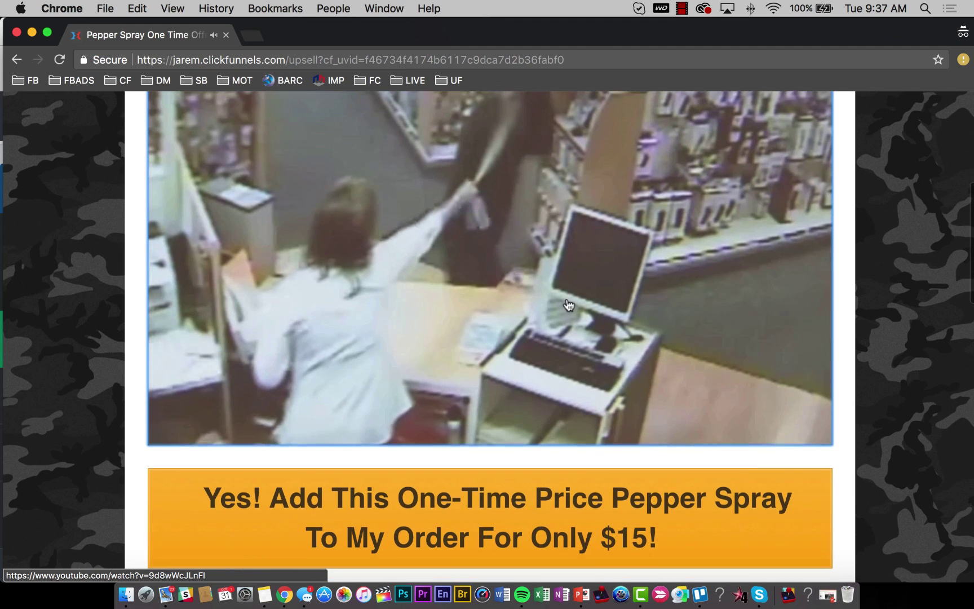
{"action": "scroll", "coordinate": [568, 305], "scroll_direction": "up", "scroll_amount": 4}
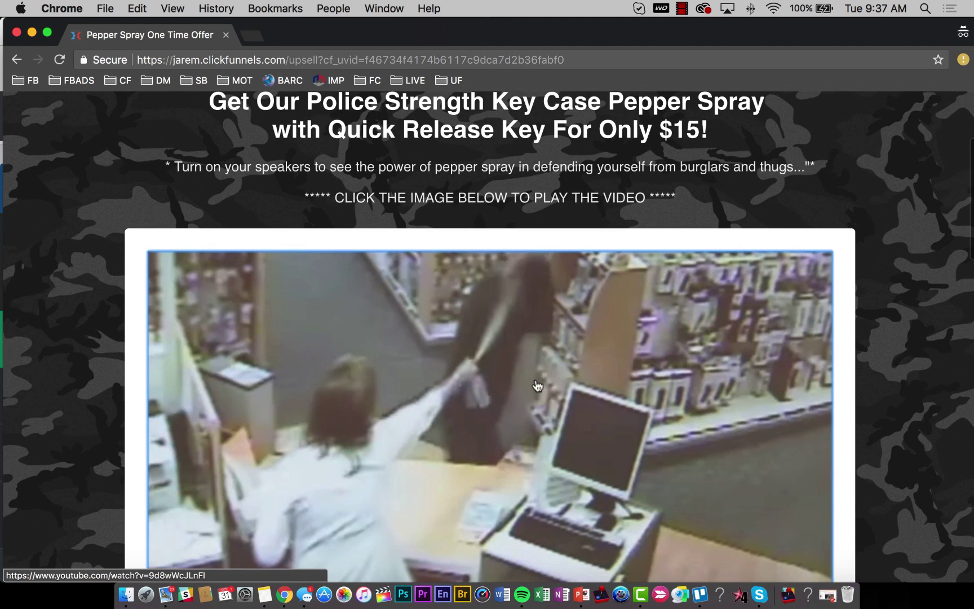
{"action": "scroll", "coordinate": [519, 383], "scroll_direction": "down", "scroll_amount": 6}
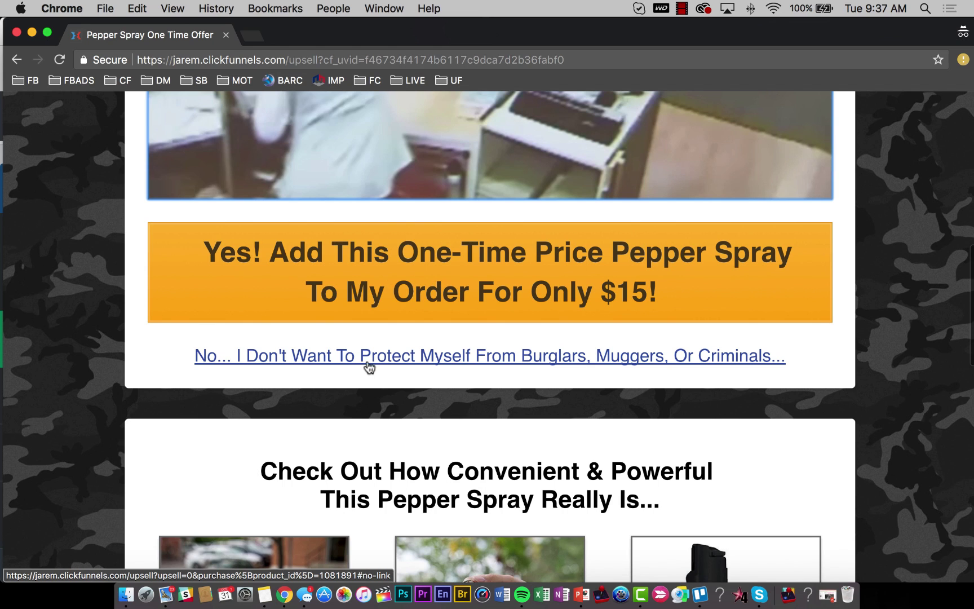
{"action": "scroll", "coordinate": [408, 370], "scroll_direction": "down", "scroll_amount": 5}
{"action": "scroll", "coordinate": [409, 370], "scroll_direction": "down", "scroll_amount": 2}
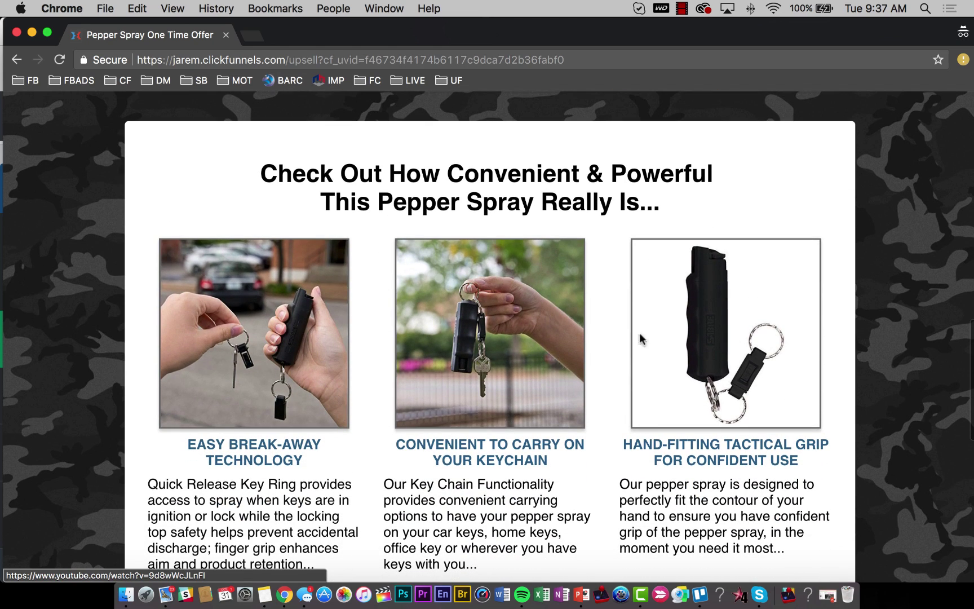
{"action": "scroll", "coordinate": [440, 412], "scroll_direction": "down", "scroll_amount": 10}
{"action": "scroll", "coordinate": [440, 412], "scroll_direction": "up", "scroll_amount": 2}
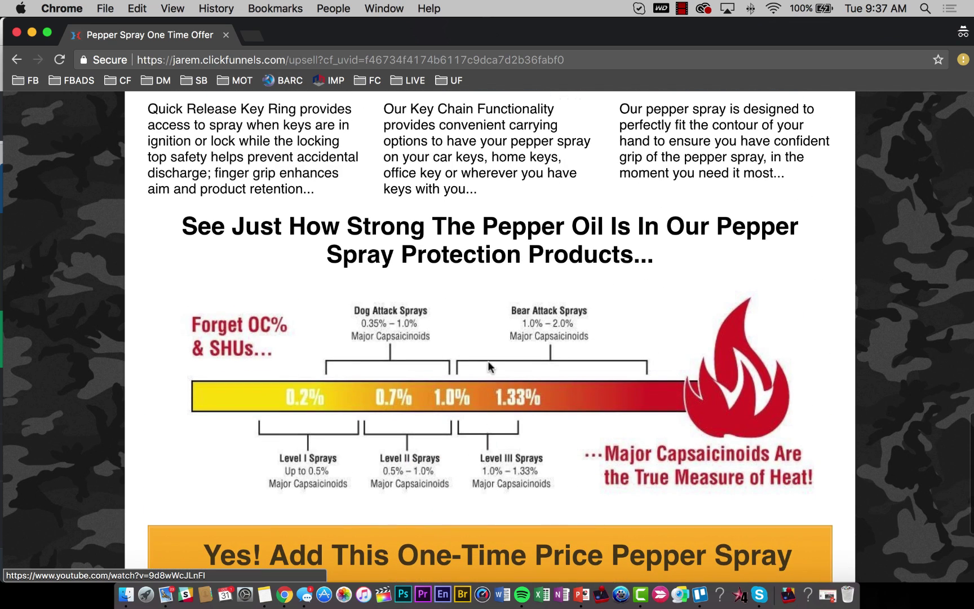
{"action": "scroll", "coordinate": [435, 336], "scroll_direction": "down", "scroll_amount": 5}
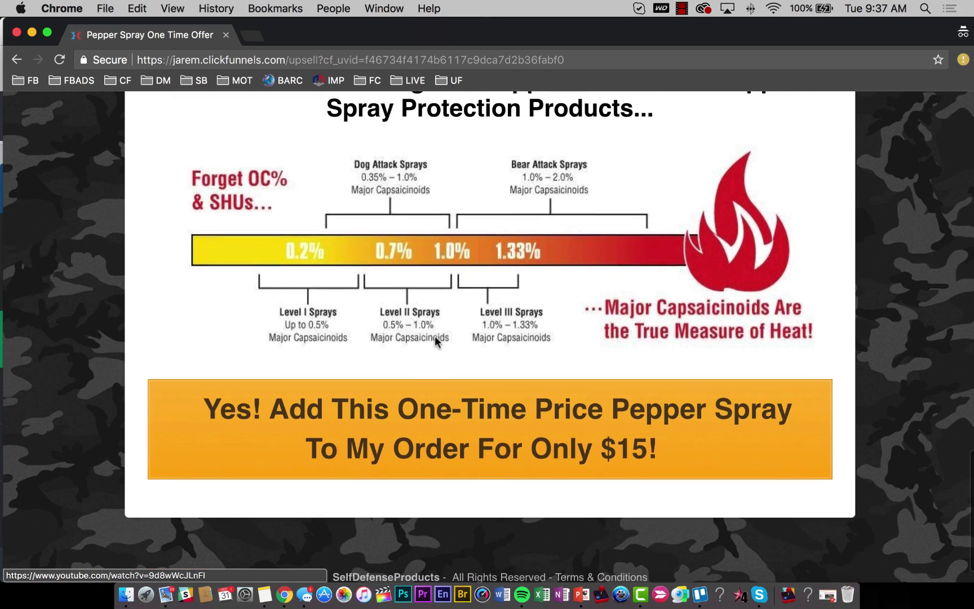
{"action": "scroll", "coordinate": [526, 430], "scroll_direction": "up", "scroll_amount": 15}
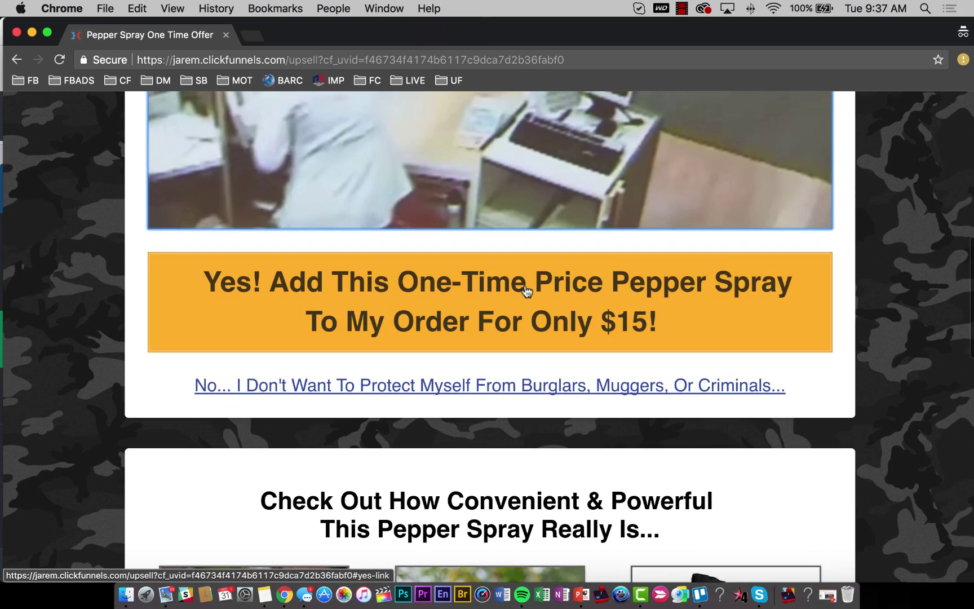
Accept the $15 pepper spray upsell and scroll through the thank-you page.
{"action": "left_click", "coordinate": [526, 290]}
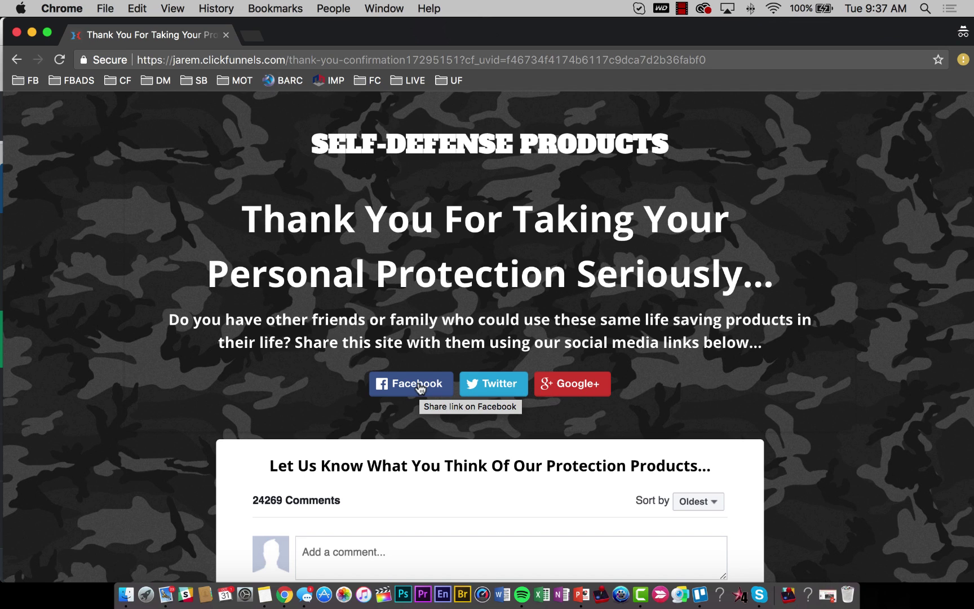
{"action": "scroll", "coordinate": [395, 429], "scroll_direction": "down", "scroll_amount": 4}
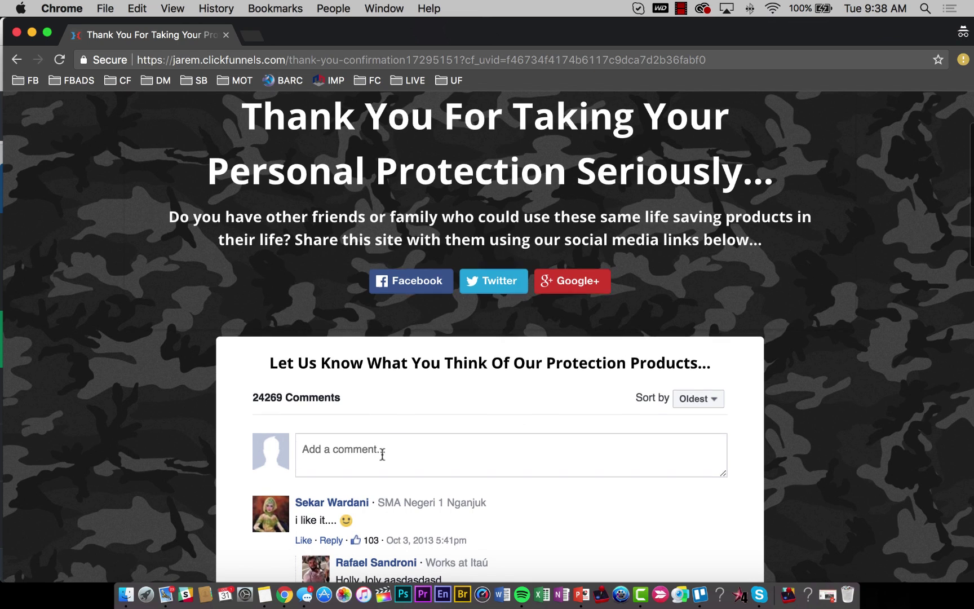
{"action": "scroll", "coordinate": [406, 446], "scroll_direction": "down", "scroll_amount": 4}
{"action": "scroll", "coordinate": [440, 394], "scroll_direction": "down", "scroll_amount": 5}
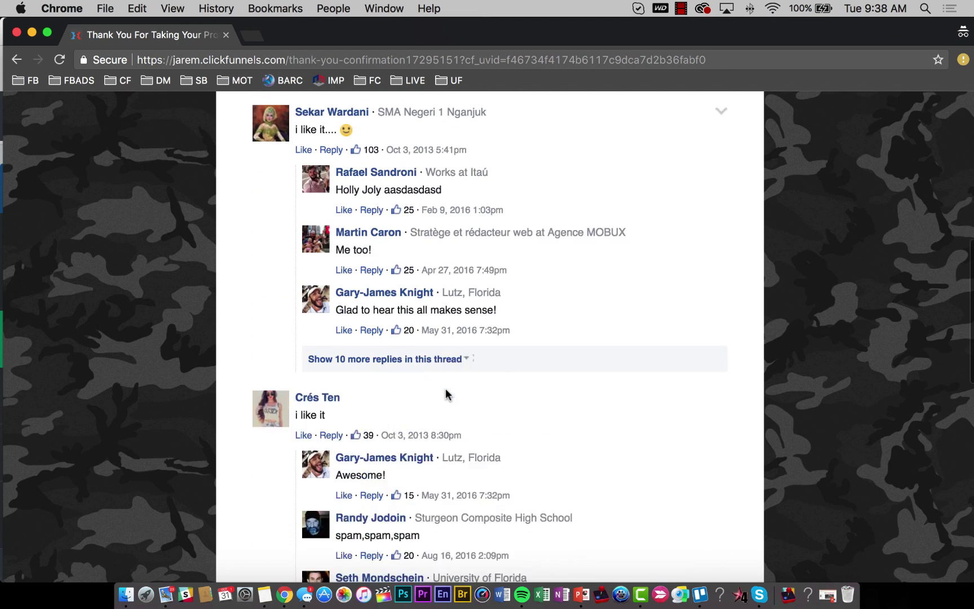
{"action": "scroll", "coordinate": [428, 400], "scroll_direction": "up", "scroll_amount": 1}
{"action": "scroll", "coordinate": [487, 284], "scroll_direction": "down", "scroll_amount": 4}
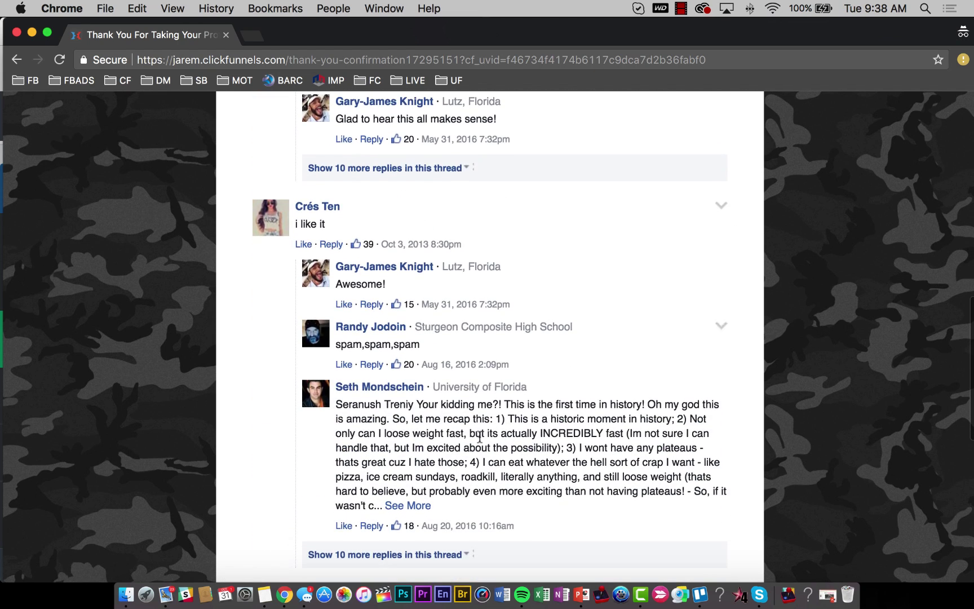
{"action": "scroll", "coordinate": [469, 466], "scroll_direction": "up", "scroll_amount": 10}
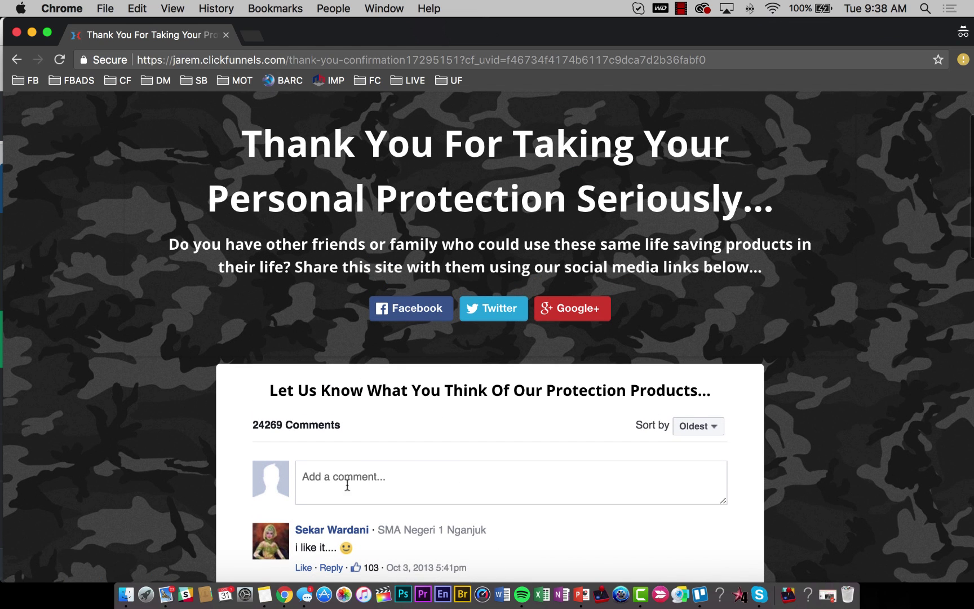
Try the thank-you page's comment box and leave it without posting.
{"action": "left_click", "coordinate": [348, 486]}
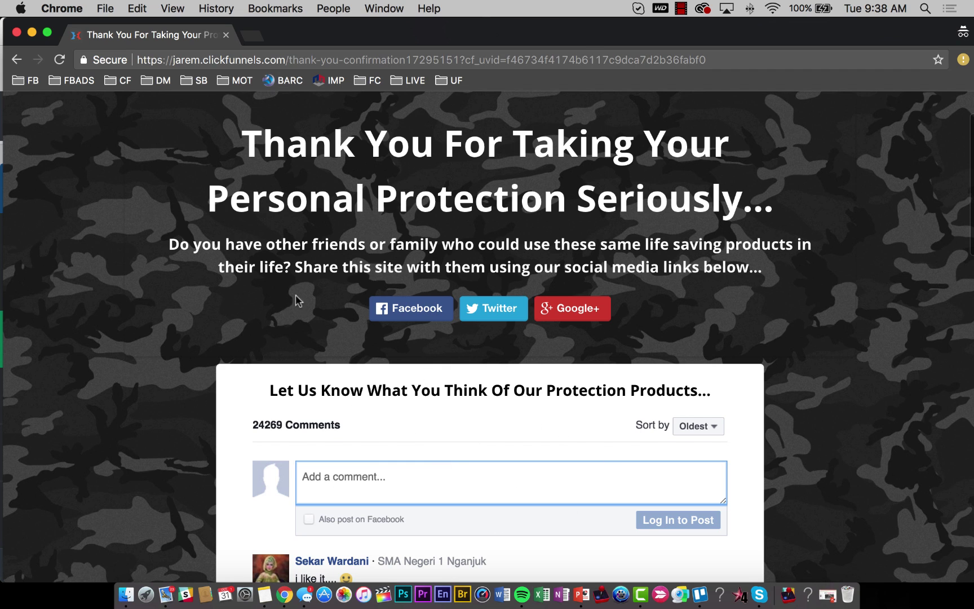
{"action": "left_click", "coordinate": [260, 273]}
{"action": "scroll", "coordinate": [359, 222], "scroll_direction": "up", "scroll_amount": 3}
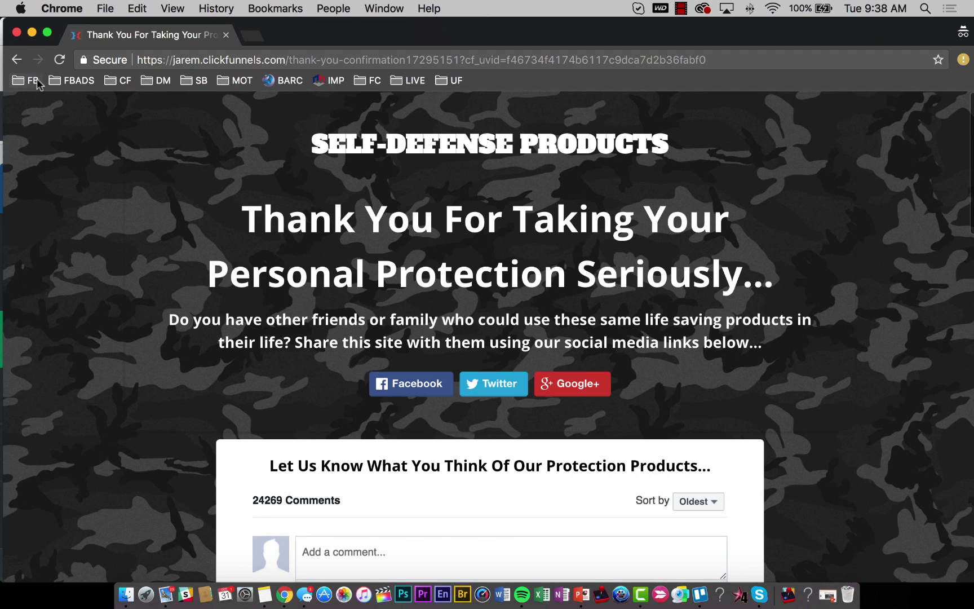
Close the thank-you window, check Stripe's $80.00 test volume, then switch Stripe to live data.
{"action": "left_click", "coordinate": [16, 33]}
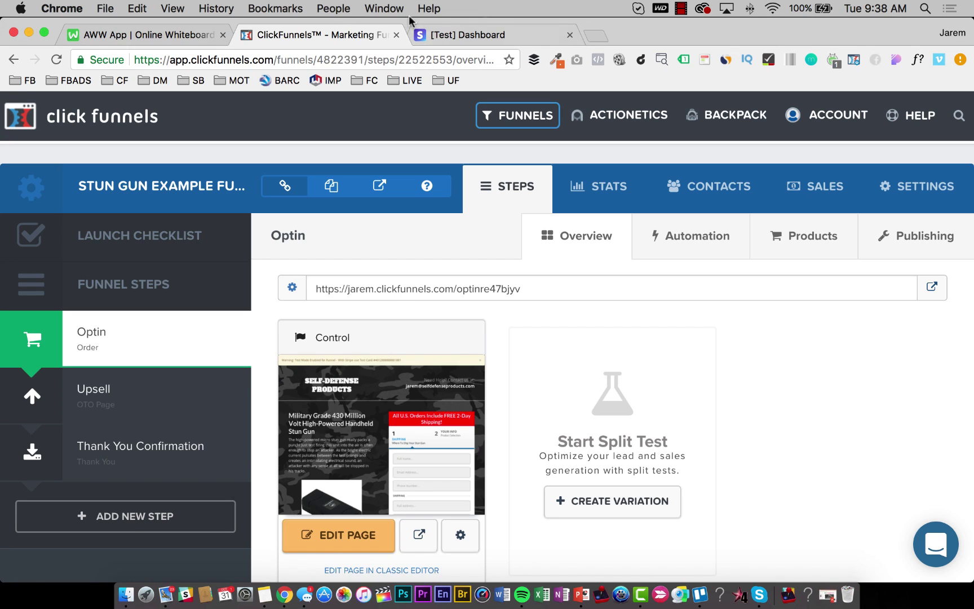
{"action": "left_click", "coordinate": [442, 35]}
{"action": "left_click", "coordinate": [186, 417]}
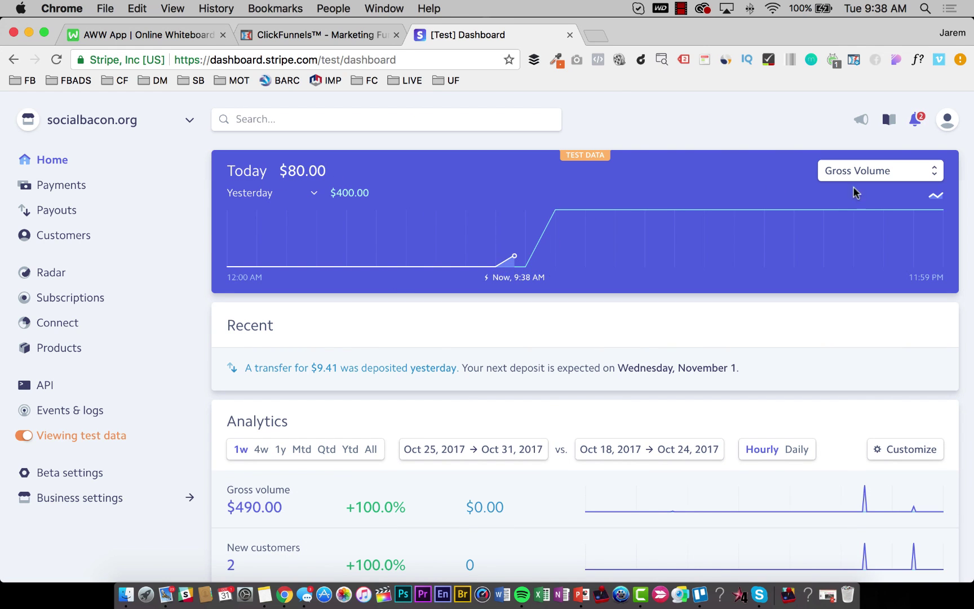
{"action": "scroll", "coordinate": [503, 361], "scroll_direction": "down", "scroll_amount": 3}
{"action": "scroll", "coordinate": [382, 421], "scroll_direction": "up", "scroll_amount": 3}
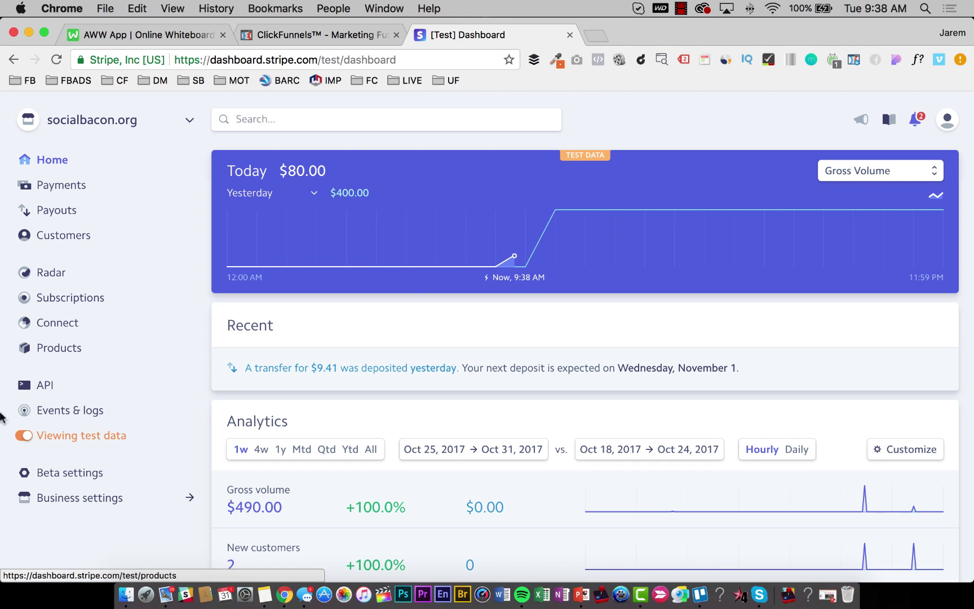
{"action": "left_click", "coordinate": [21, 441]}
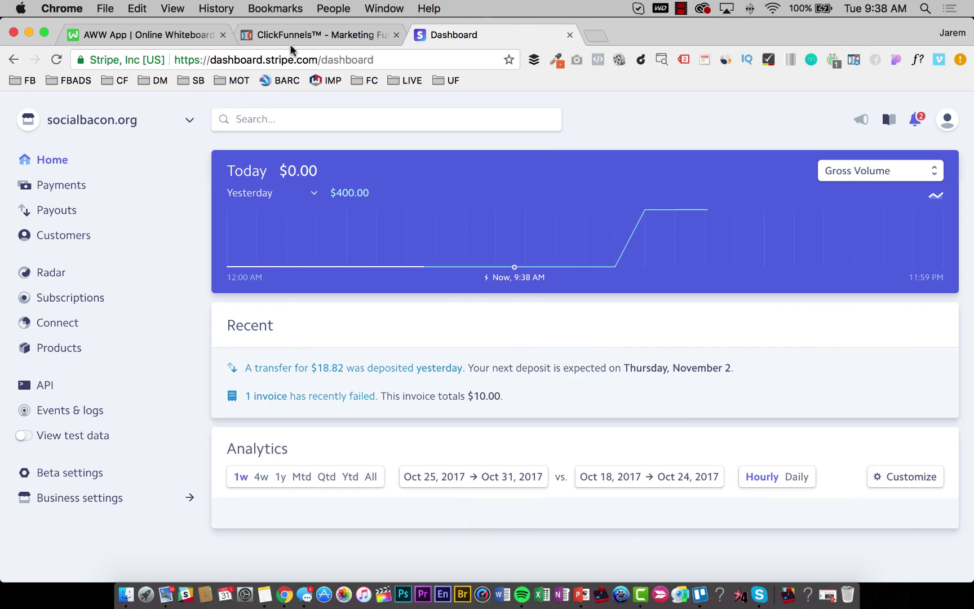
{"action": "left_click", "coordinate": [296, 36]}
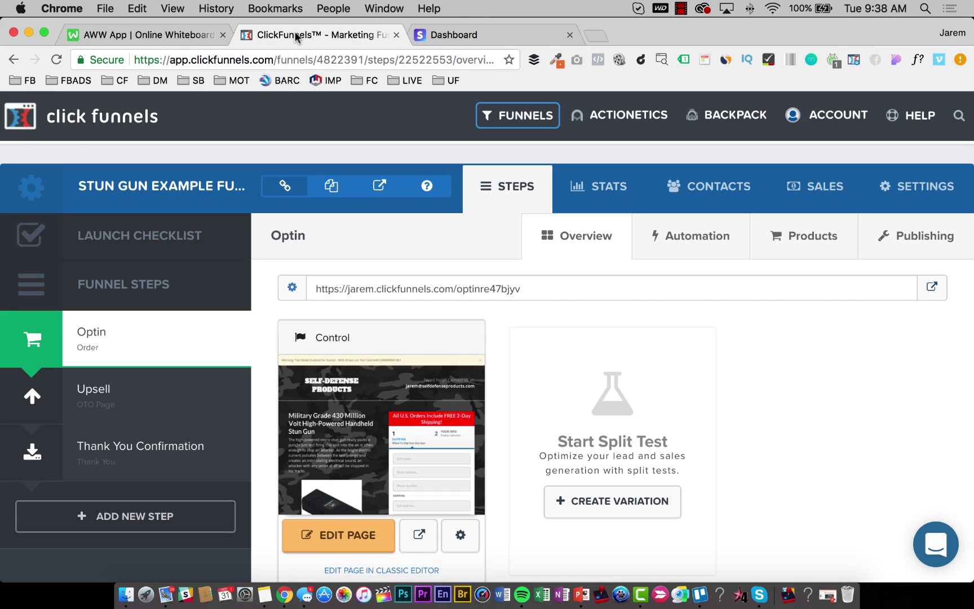
Set the funnel's Stripe/Braintree Test Mode to OFF and save the updated settings.
{"action": "left_click", "coordinate": [925, 189]}
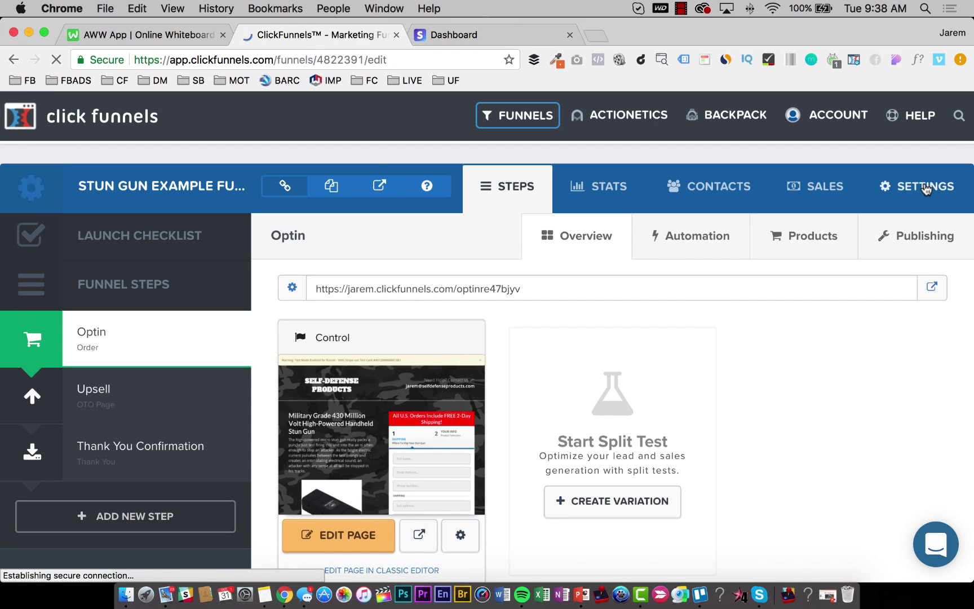
{"action": "scroll", "coordinate": [796, 383], "scroll_direction": "down", "scroll_amount": 10}
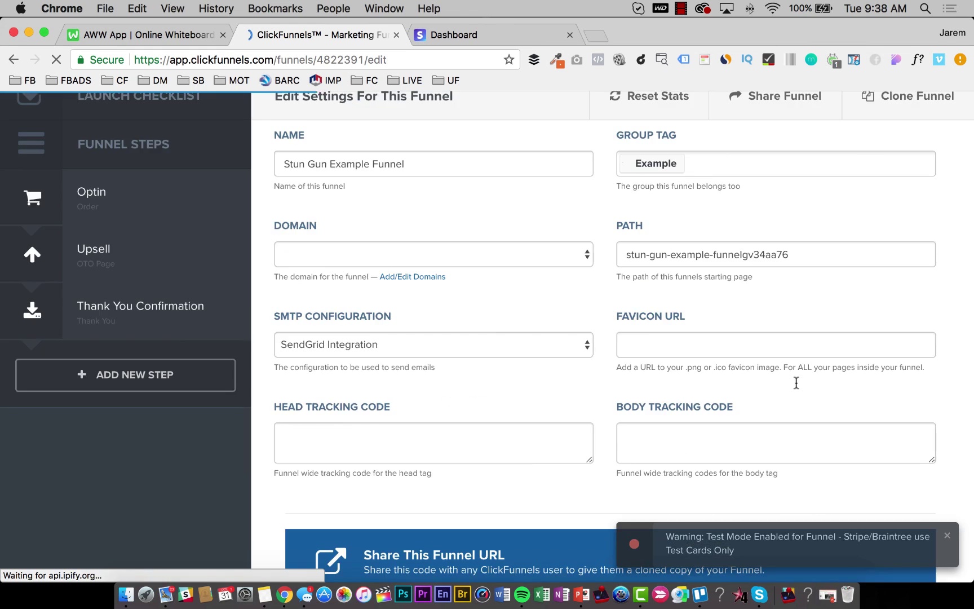
{"action": "scroll", "coordinate": [797, 385], "scroll_direction": "down", "scroll_amount": 3}
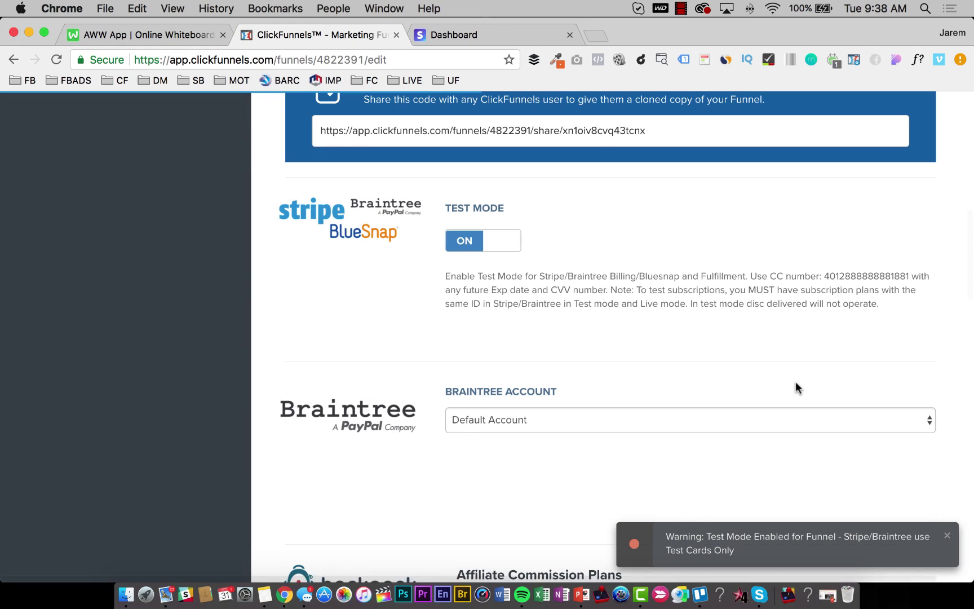
{"action": "left_click", "coordinate": [503, 244]}
{"action": "scroll", "coordinate": [671, 293], "scroll_direction": "down", "scroll_amount": 20}
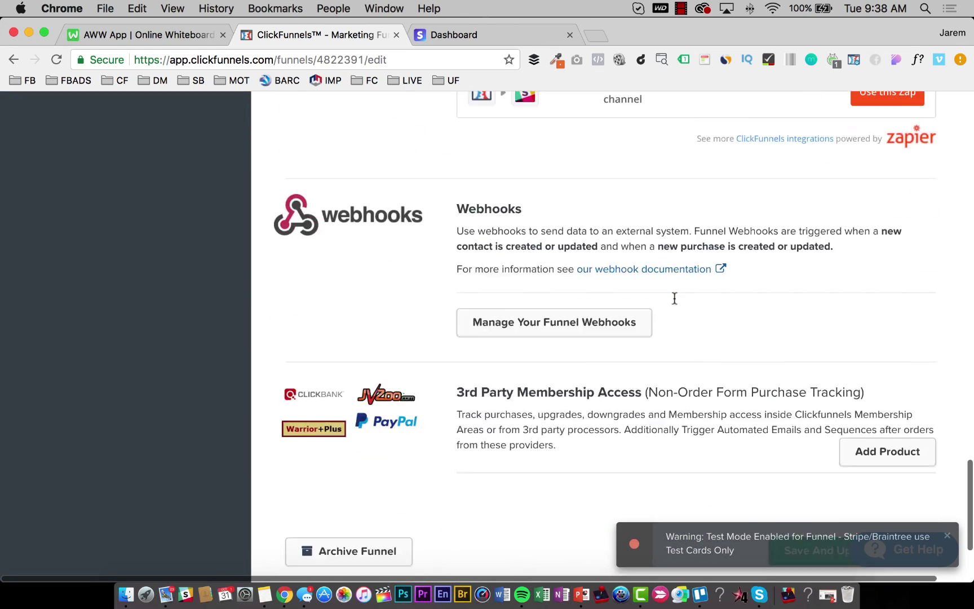
{"action": "left_click", "coordinate": [857, 461]}
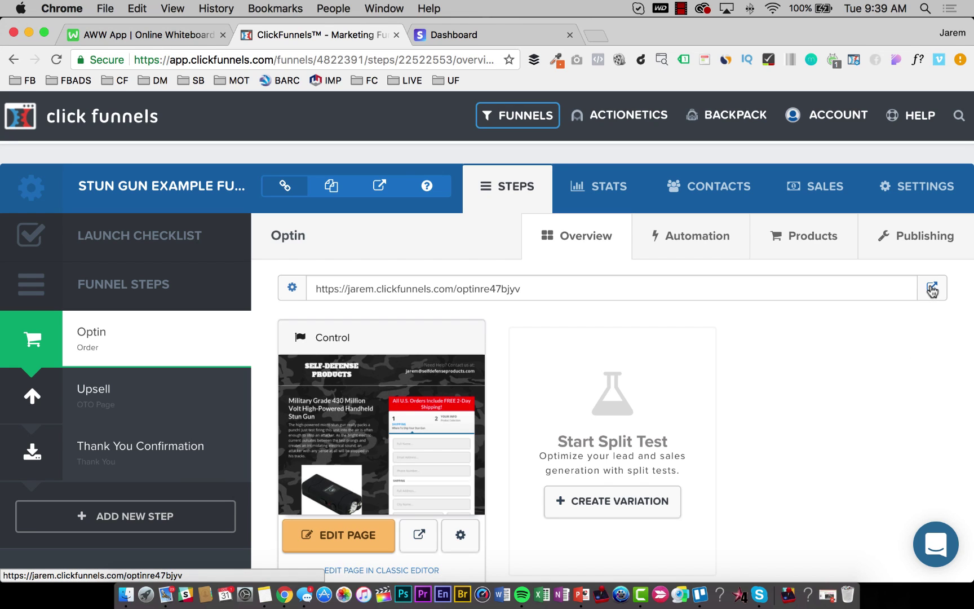
Open the live Optin order page in a new tab at the end of the tab bar.
{"action": "scroll", "coordinate": [363, 462], "scroll_direction": "down", "scroll_amount": 2}
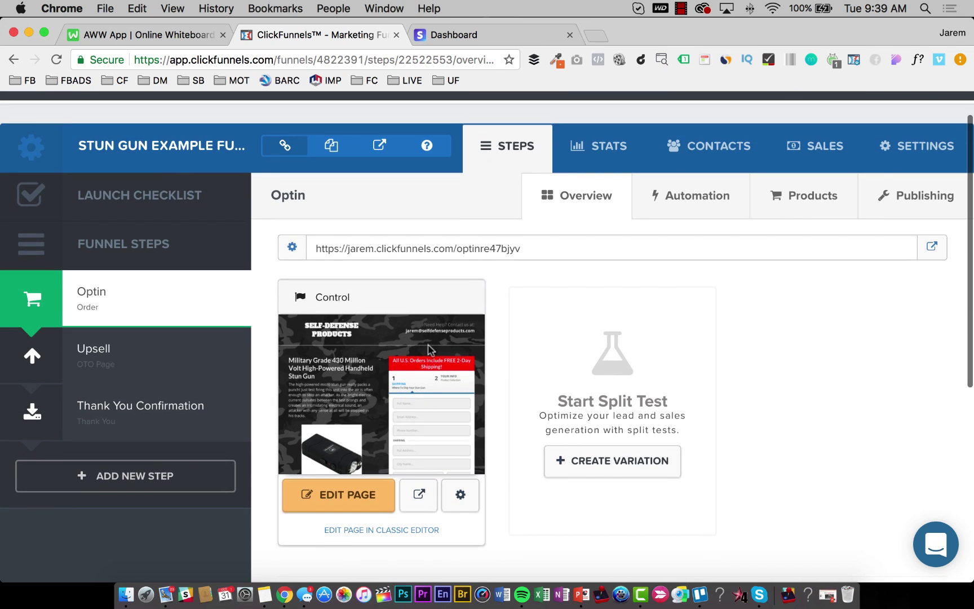
{"action": "scroll", "coordinate": [476, 423], "scroll_direction": "up", "scroll_amount": 2}
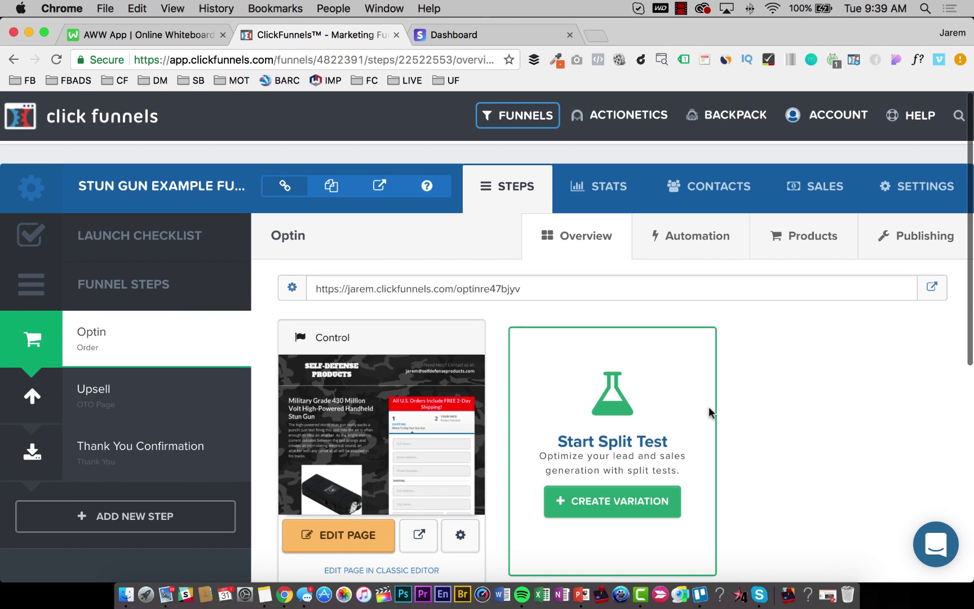
{"action": "left_click", "coordinate": [932, 287]}
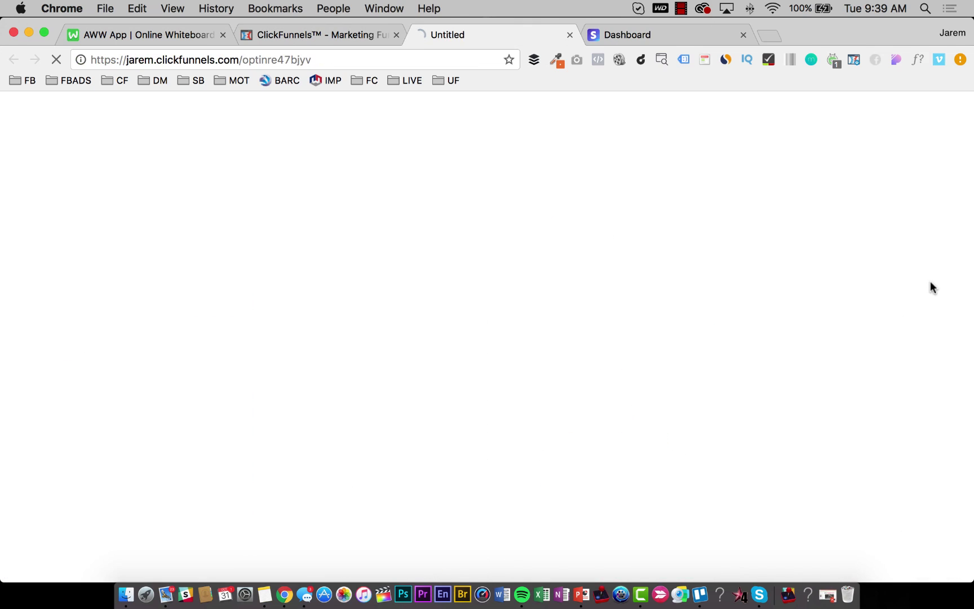
{"action": "left_click_drag", "start_coordinate": [465, 37], "coordinate": [598, 36]}
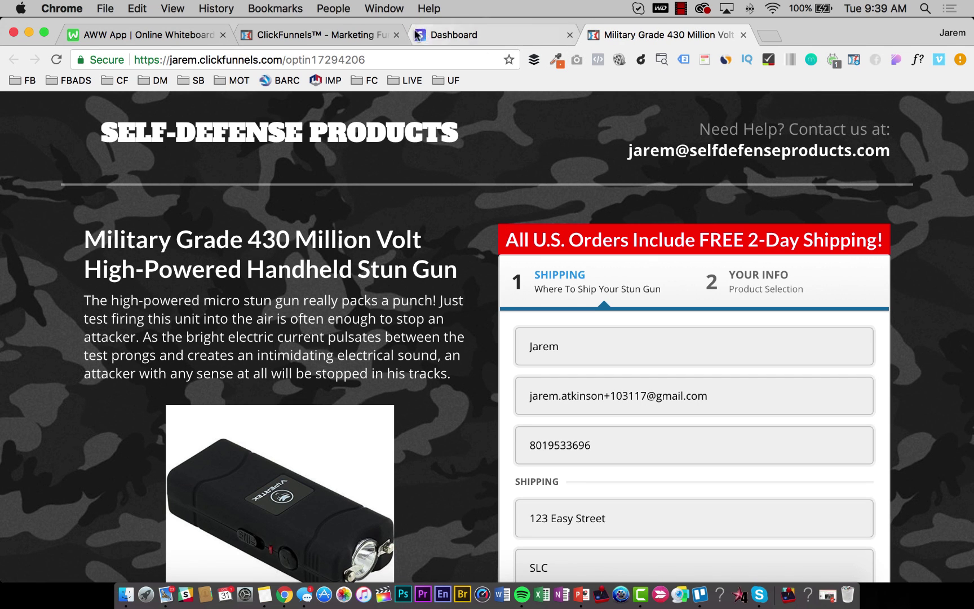
Open the live Upsell page from its funnel step in a new end tab.
{"action": "left_click", "coordinate": [360, 43]}
{"action": "left_click", "coordinate": [132, 405]}
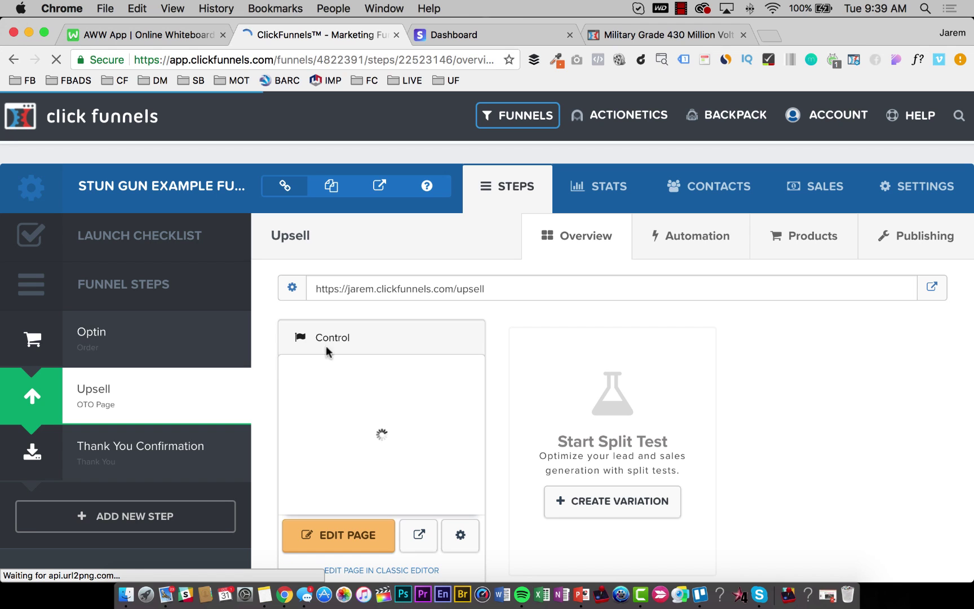
{"action": "left_click", "coordinate": [932, 286]}
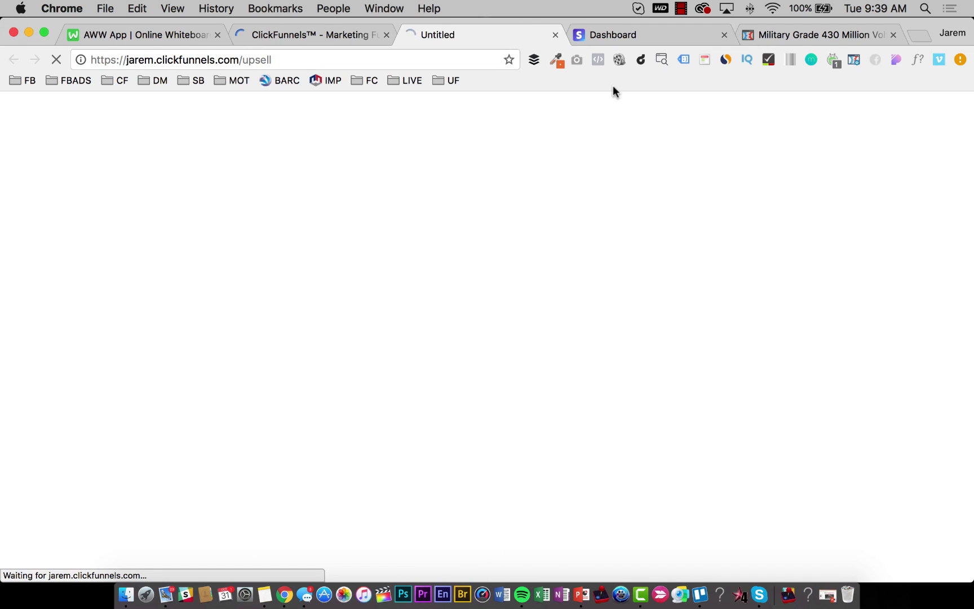
{"action": "left_click_drag", "start_coordinate": [486, 35], "coordinate": [824, 35]}
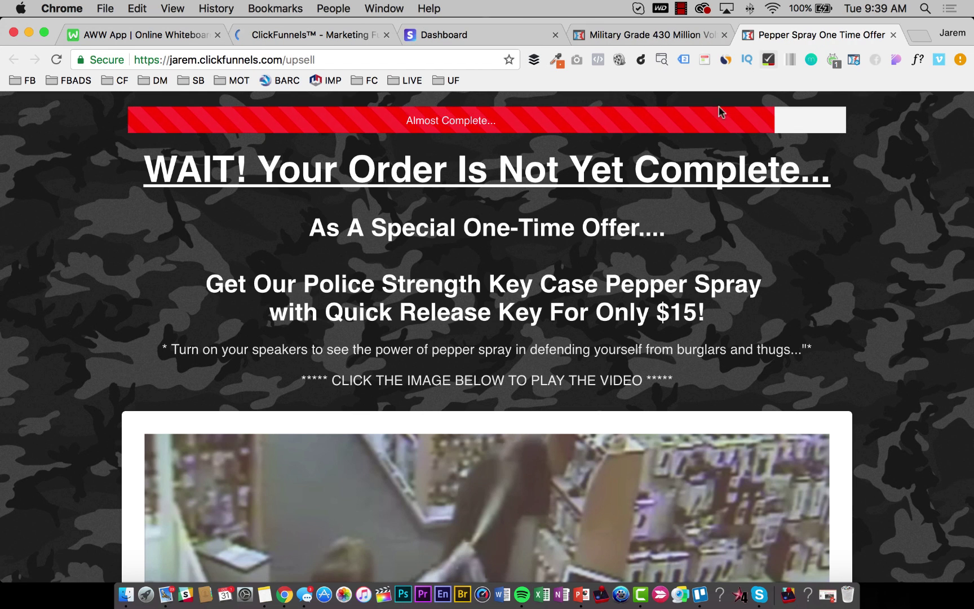
{"action": "scroll", "coordinate": [651, 292], "scroll_direction": "down", "scroll_amount": 2}
{"action": "scroll", "coordinate": [651, 293], "scroll_direction": "up", "scroll_amount": 3}
{"action": "scroll", "coordinate": [468, 209], "scroll_direction": "down", "scroll_amount": 10}
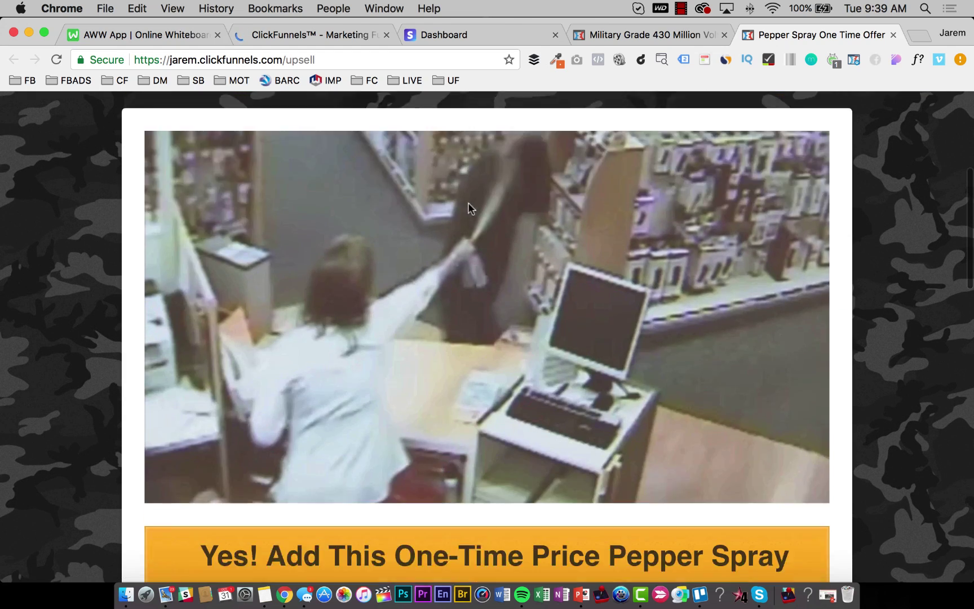
{"action": "scroll", "coordinate": [470, 213], "scroll_direction": "down", "scroll_amount": 1}
Open the live Thank You Confirmation page in a new tab at the end.
{"action": "left_click", "coordinate": [297, 35]}
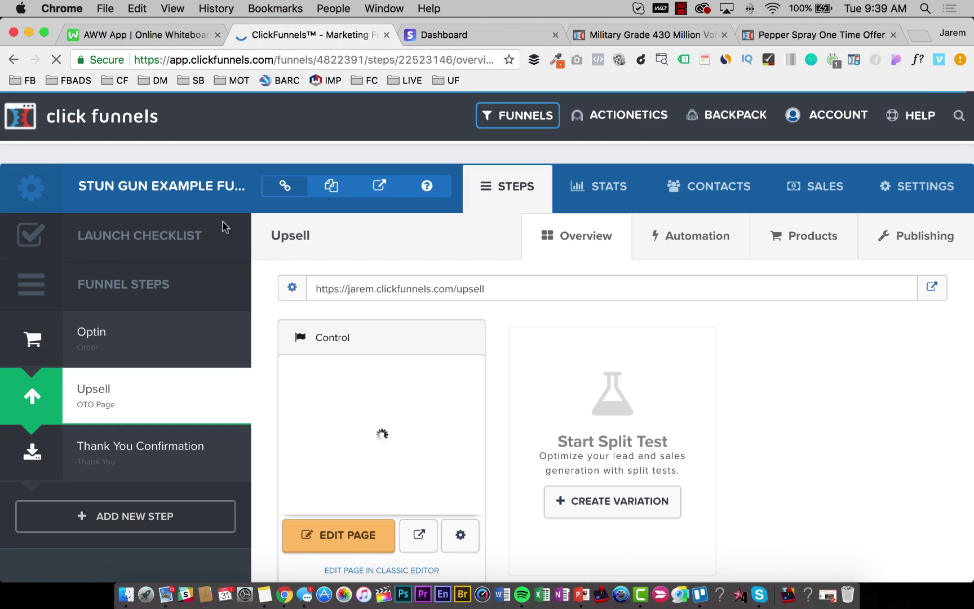
{"action": "left_click", "coordinate": [105, 452]}
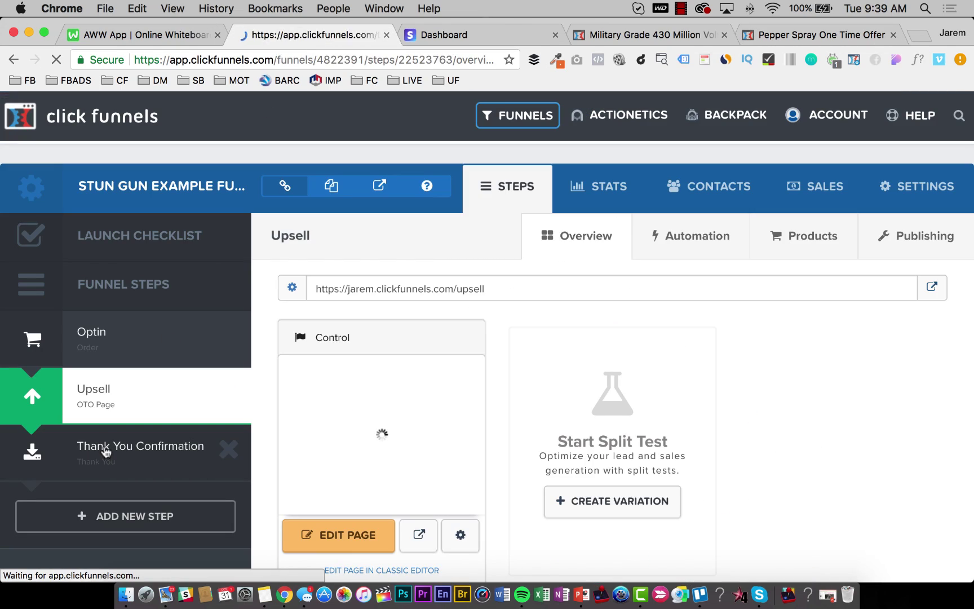
{"action": "left_click", "coordinate": [932, 289]}
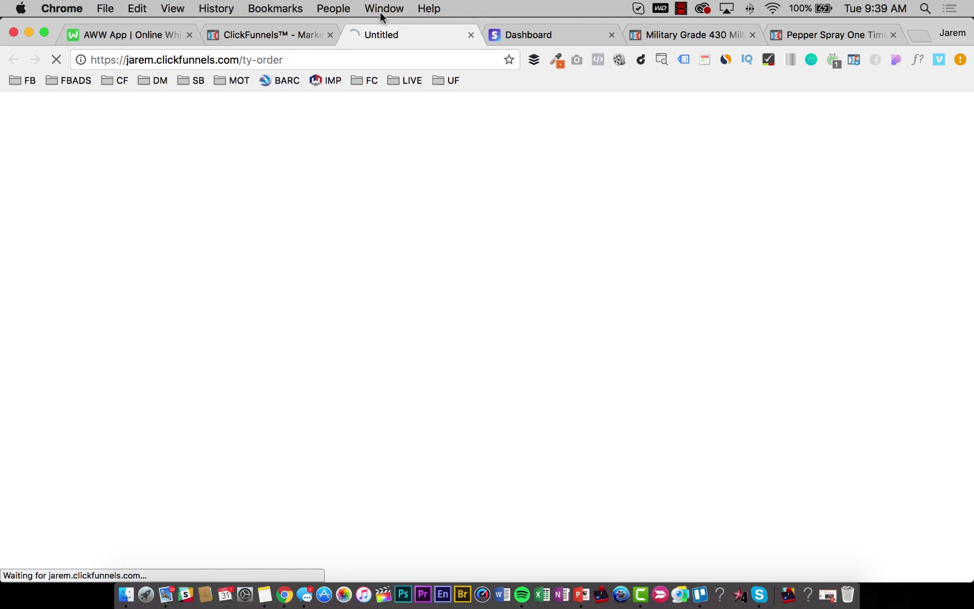
{"action": "left_click_drag", "start_coordinate": [379, 34], "coordinate": [762, 34]}
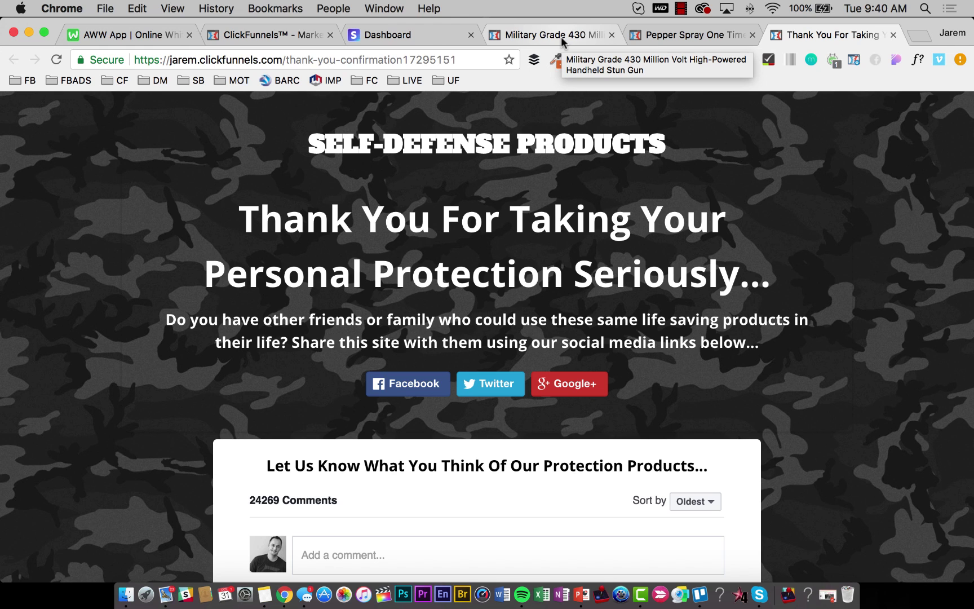
Compare the order, pepper-spray and thank-you tabs with the whiteboard sketch, ending on the order page.
{"action": "left_click", "coordinate": [562, 42]}
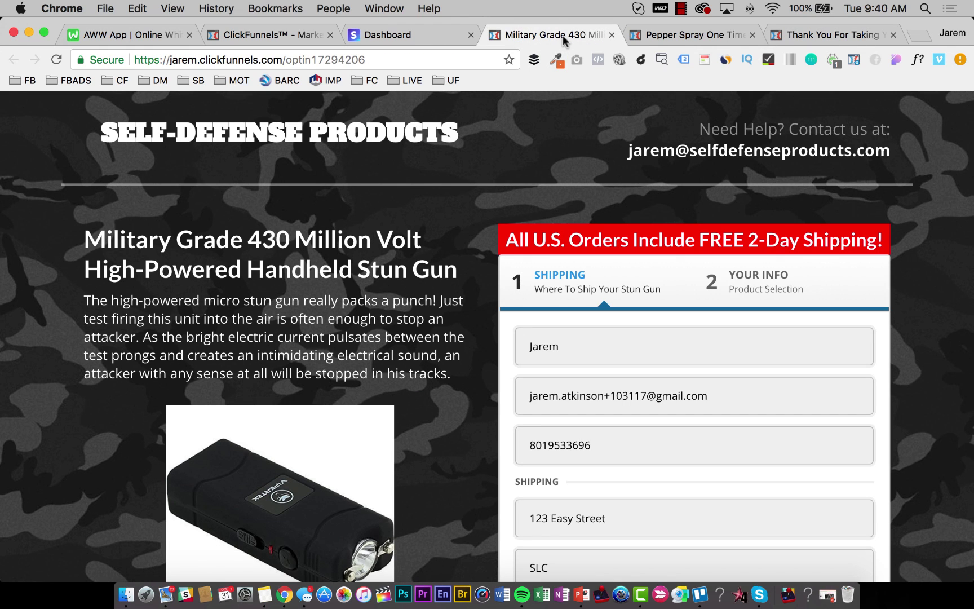
{"action": "left_click", "coordinate": [694, 41]}
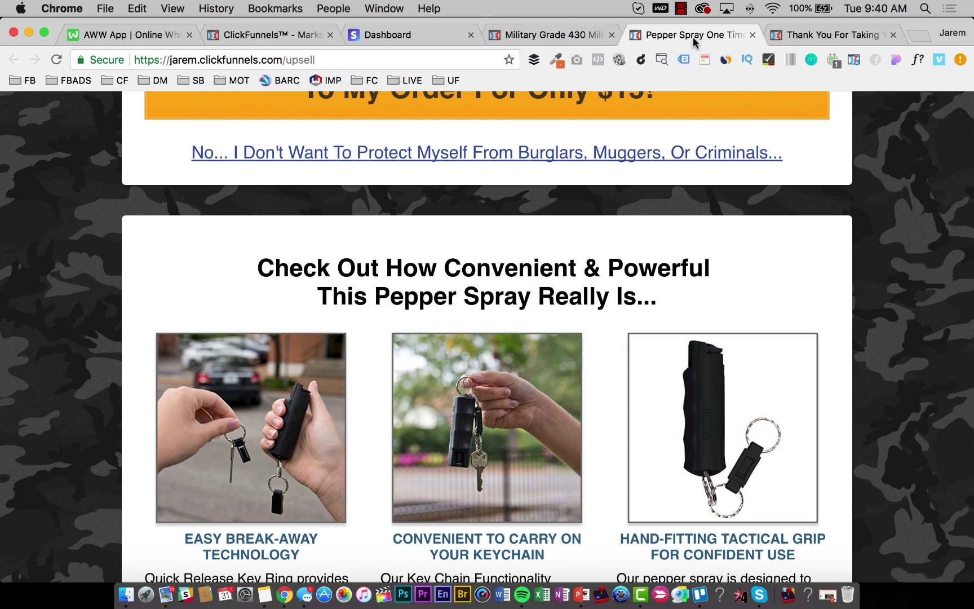
{"action": "left_click", "coordinate": [829, 35]}
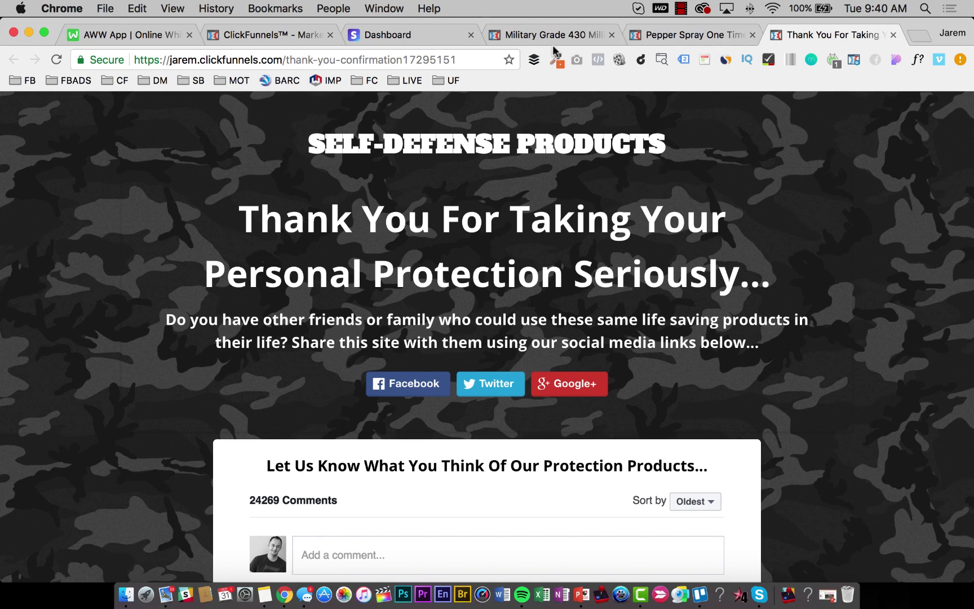
{"action": "left_click", "coordinate": [123, 37]}
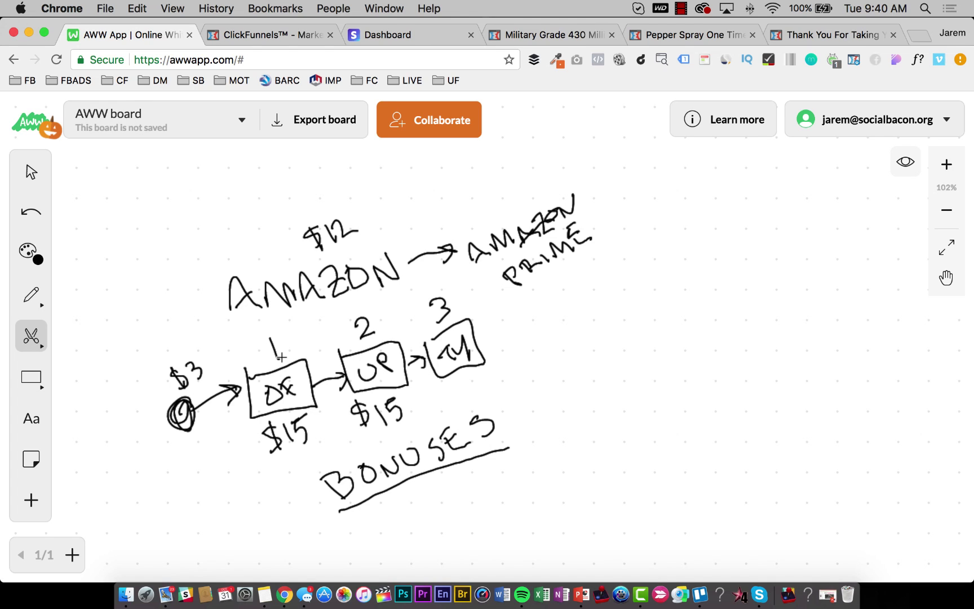
{"action": "left_click", "coordinate": [541, 35]}
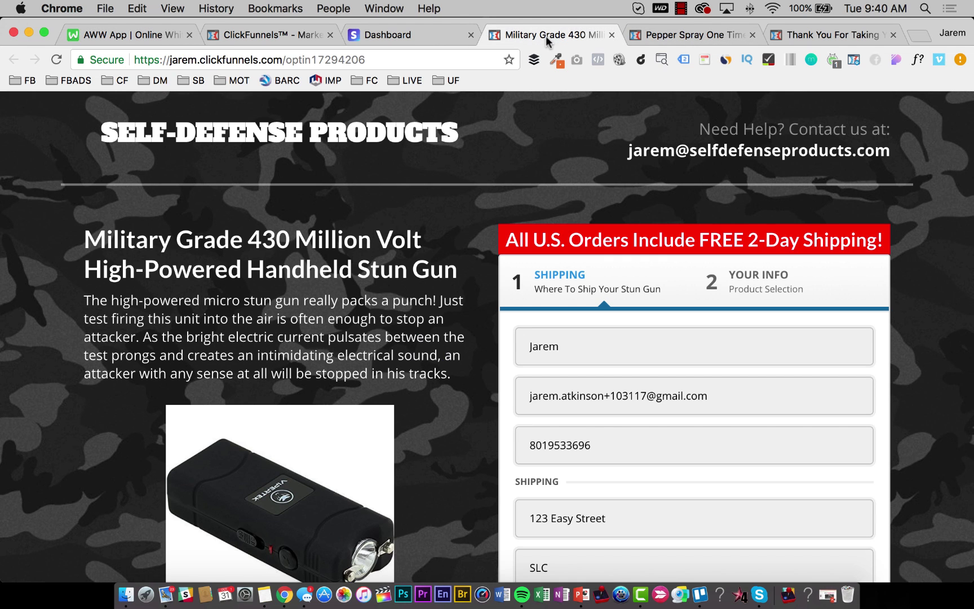
{"action": "scroll", "coordinate": [274, 496], "scroll_direction": "down", "scroll_amount": 2}
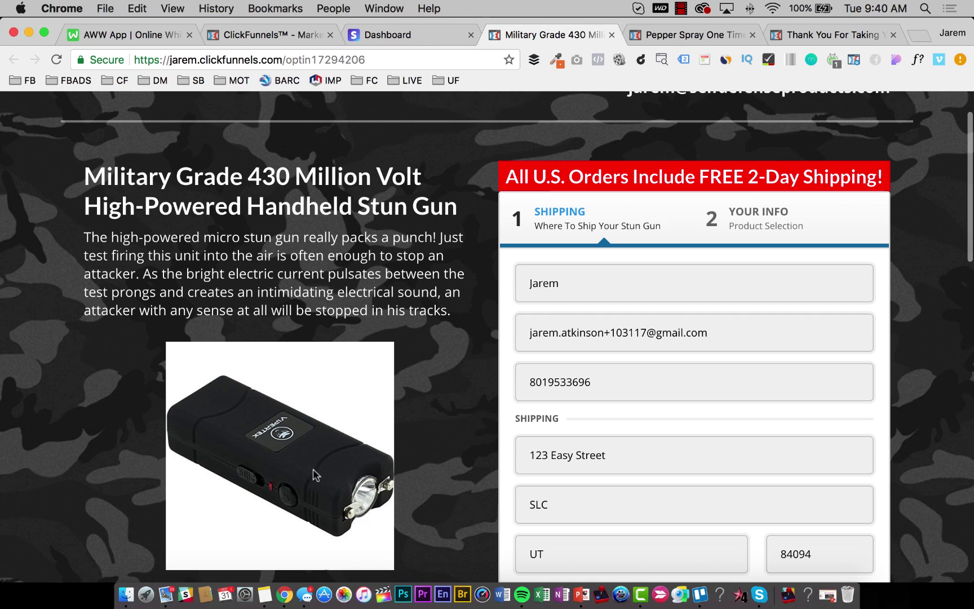
{"action": "scroll", "coordinate": [316, 474], "scroll_direction": "up", "scroll_amount": 2}
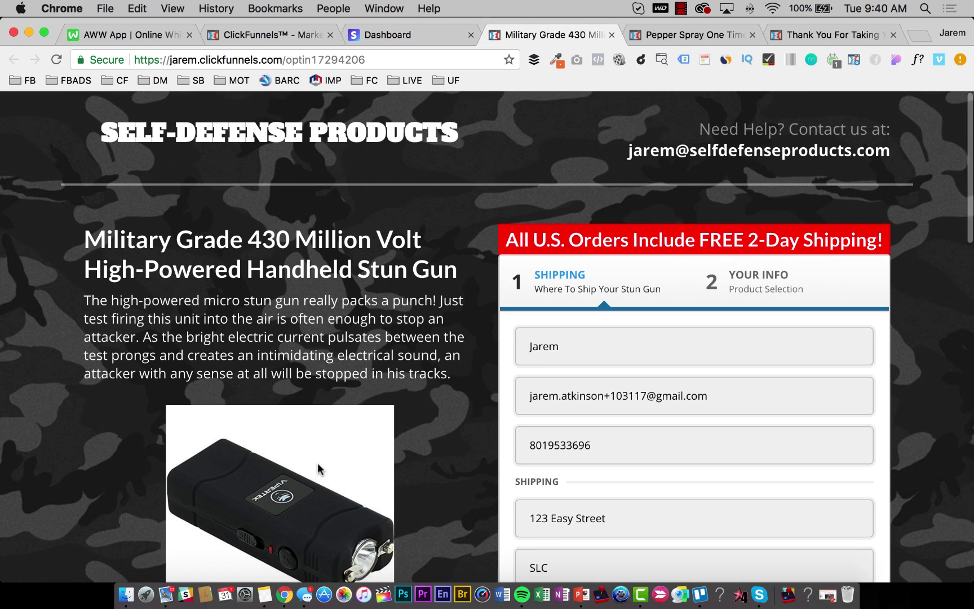